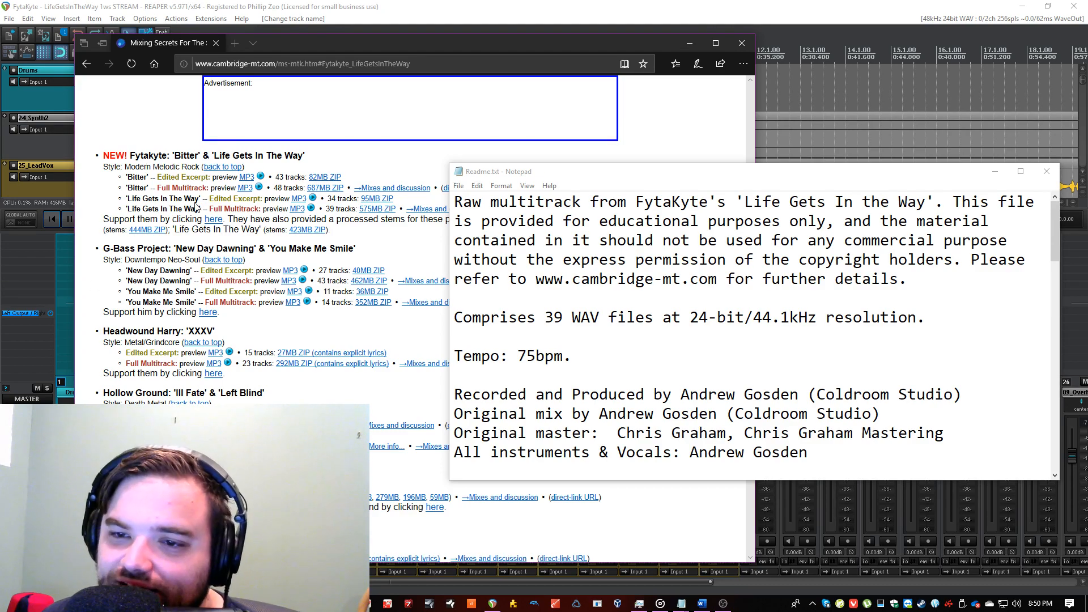
Step: Read the multitrack's usage terms, tempo and credits in the readme down to the start of the lyrics
click(706, 270)
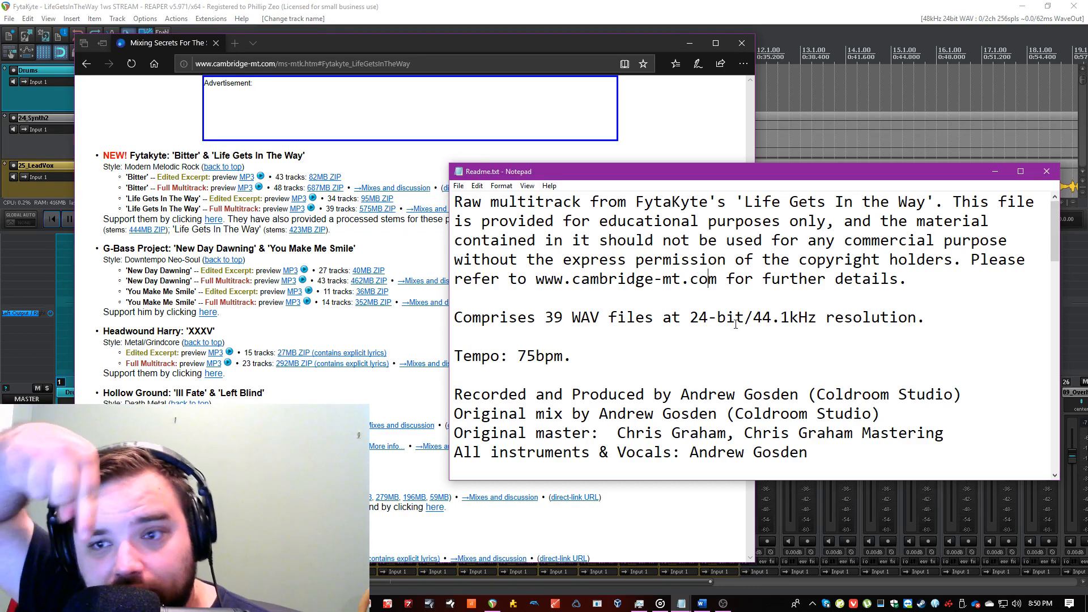
click(781, 395)
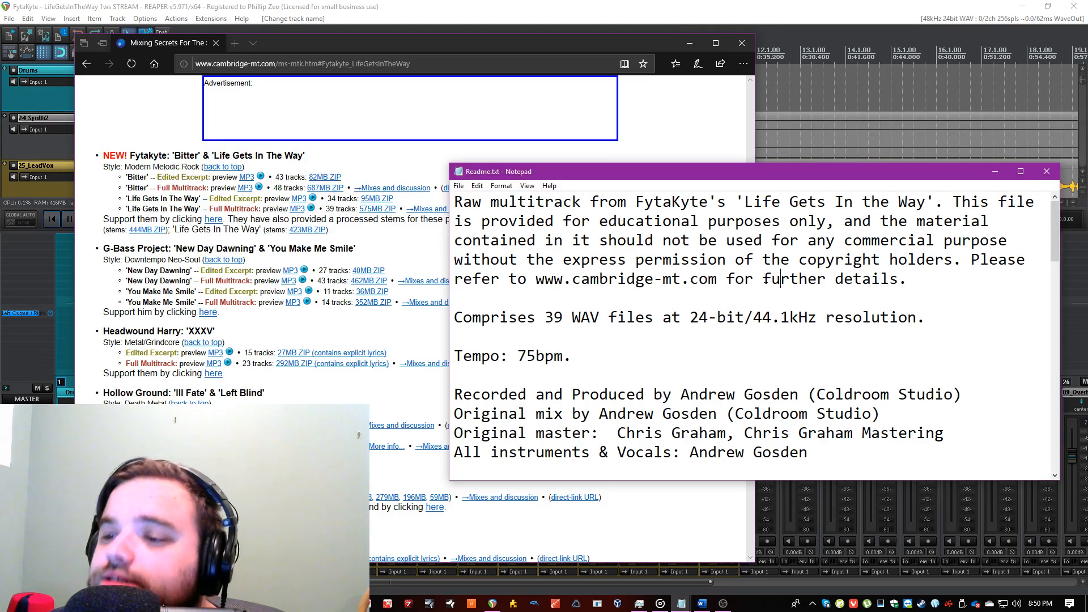
click(694, 301)
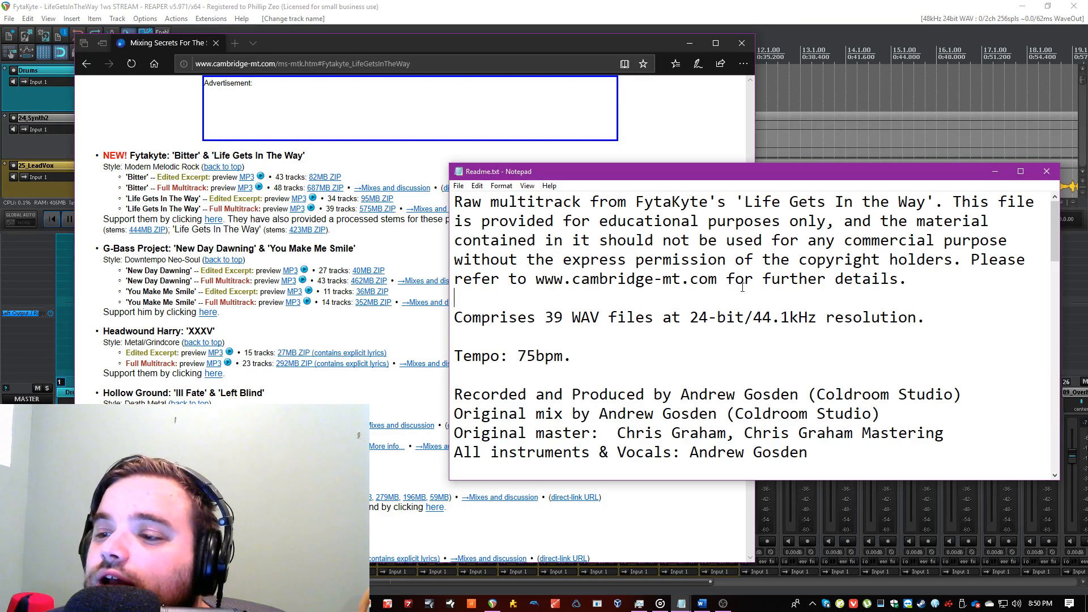
scroll(699, 277, down, 4)
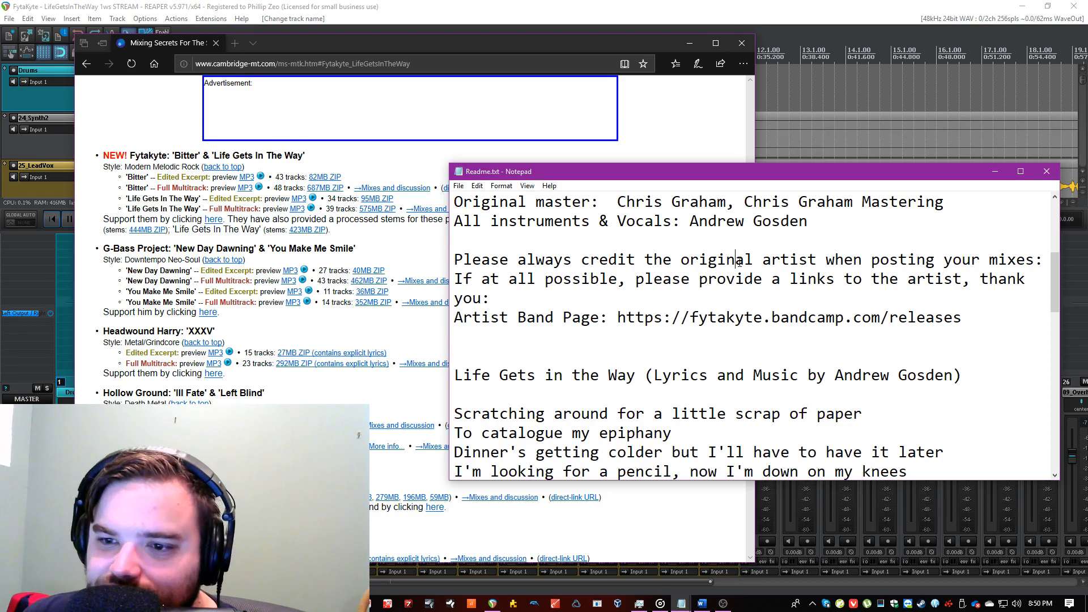
Step: In the browser, open the mixes and discussion page for the 'Life Gets In The Way' full multitrack and look through its threads
click(431, 255)
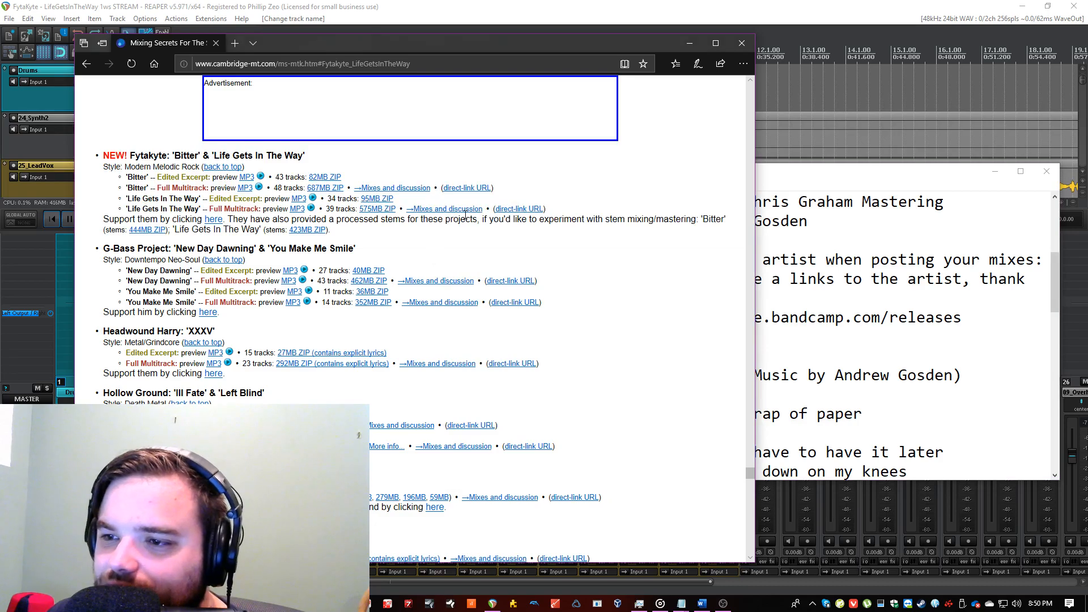
middle_click(458, 210)
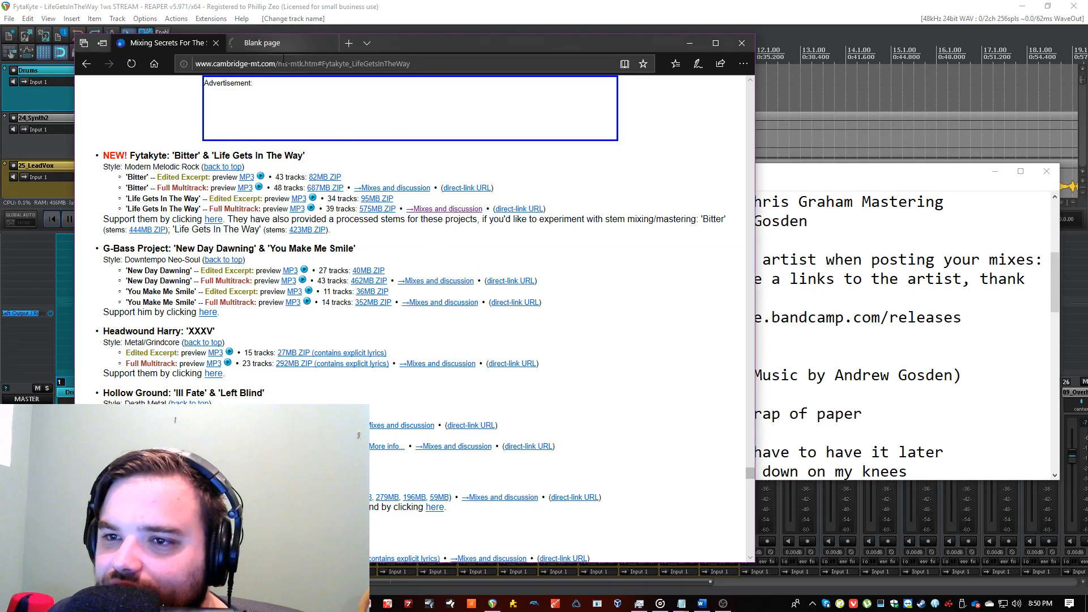
click(292, 43)
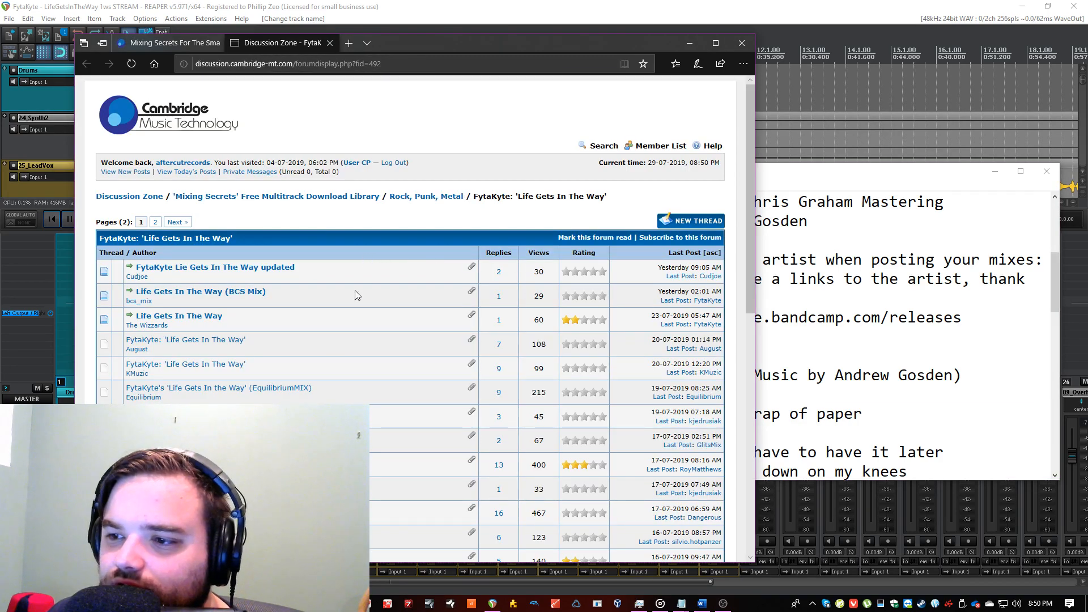
scroll(359, 289, down, 6)
scroll(453, 406, up, 6)
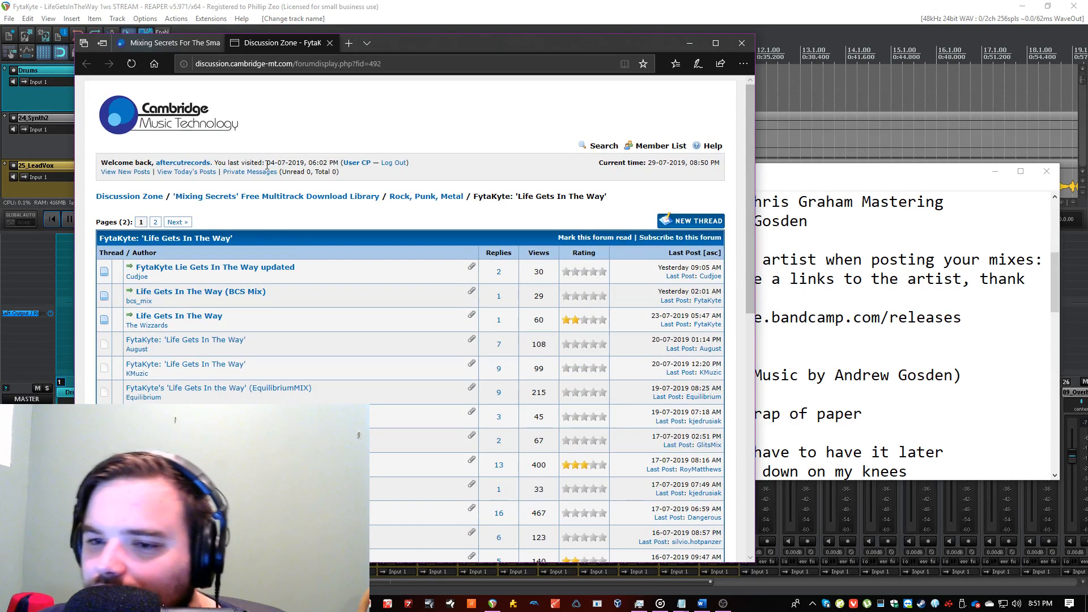
Step: Return to the readme in Notepad, read through the song lyrics to the copyright line, and go back to its beginning
click(838, 332)
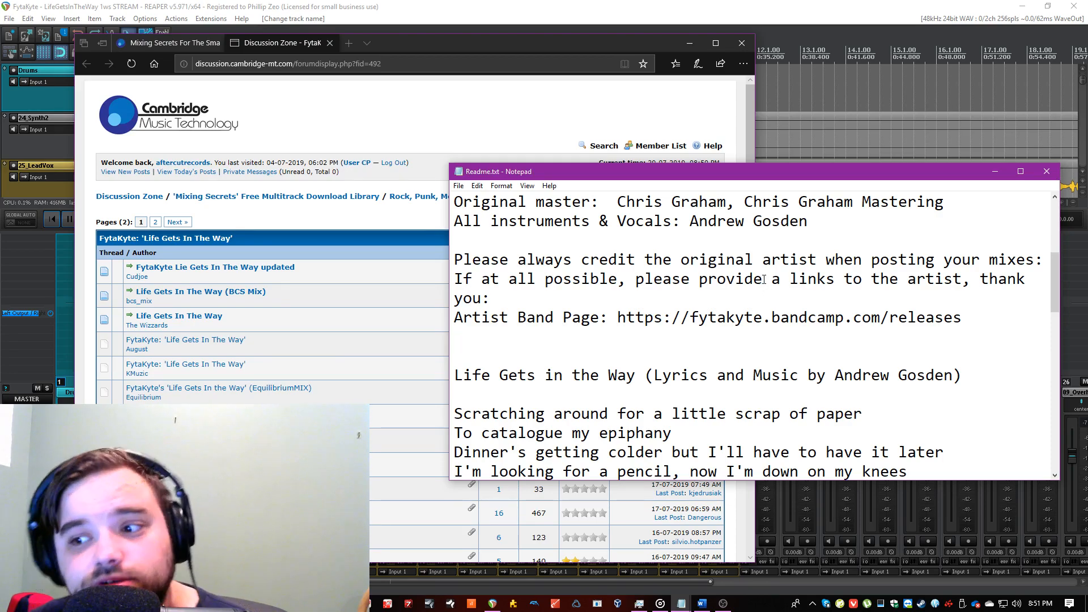
scroll(710, 347, down, 2)
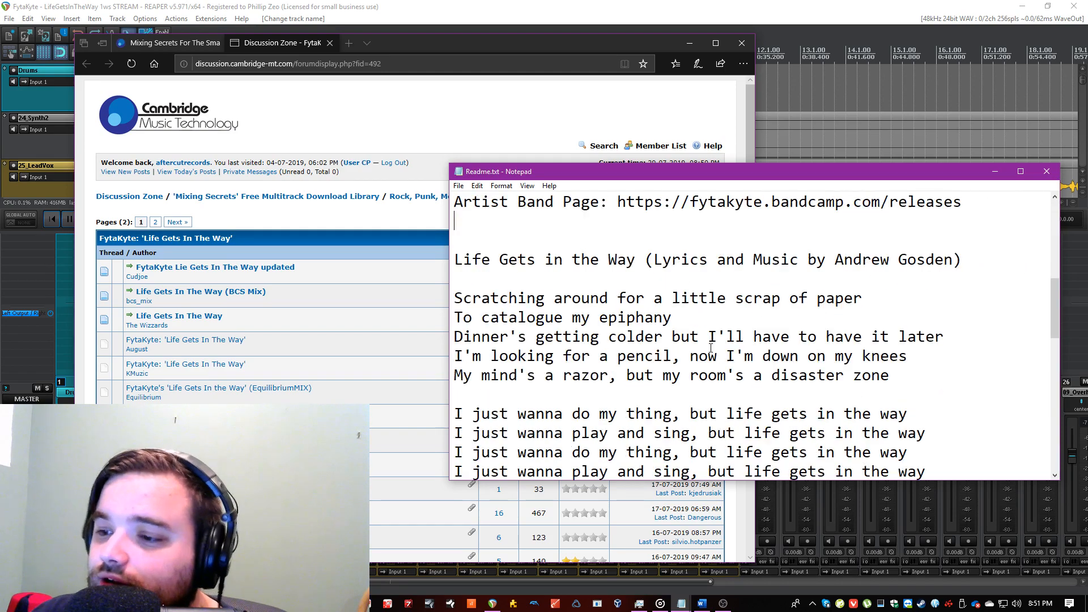
scroll(711, 345, down, 1)
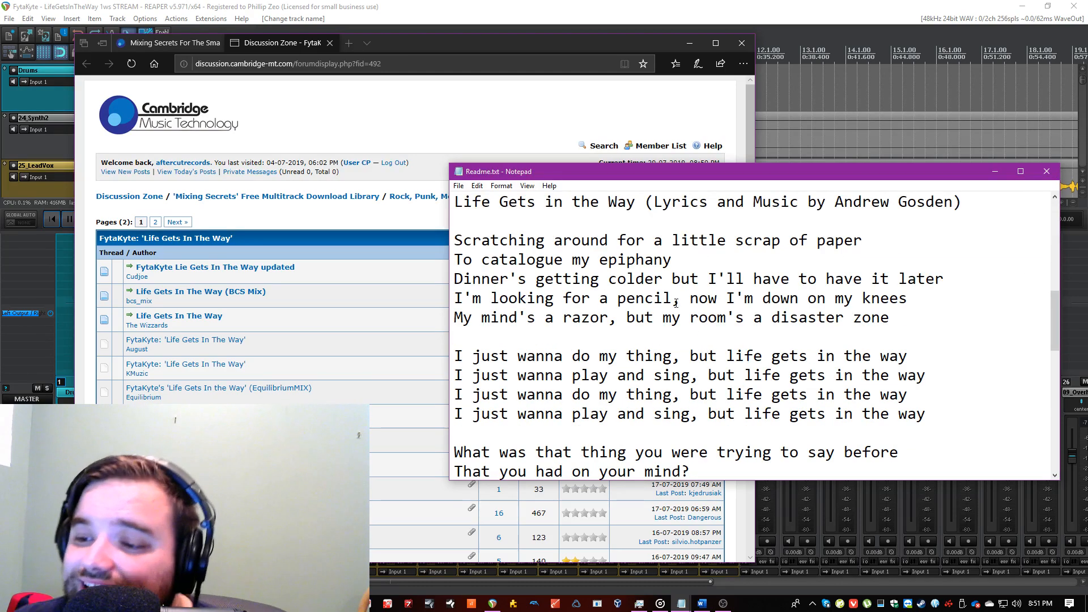
scroll(674, 302, down, 9)
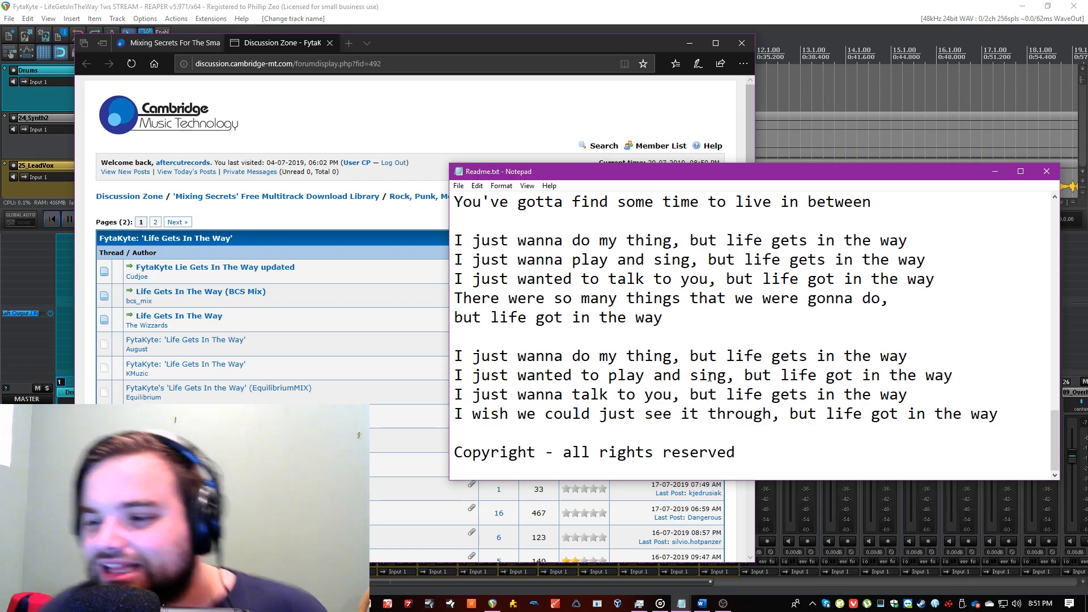
scroll(653, 316, up, 15)
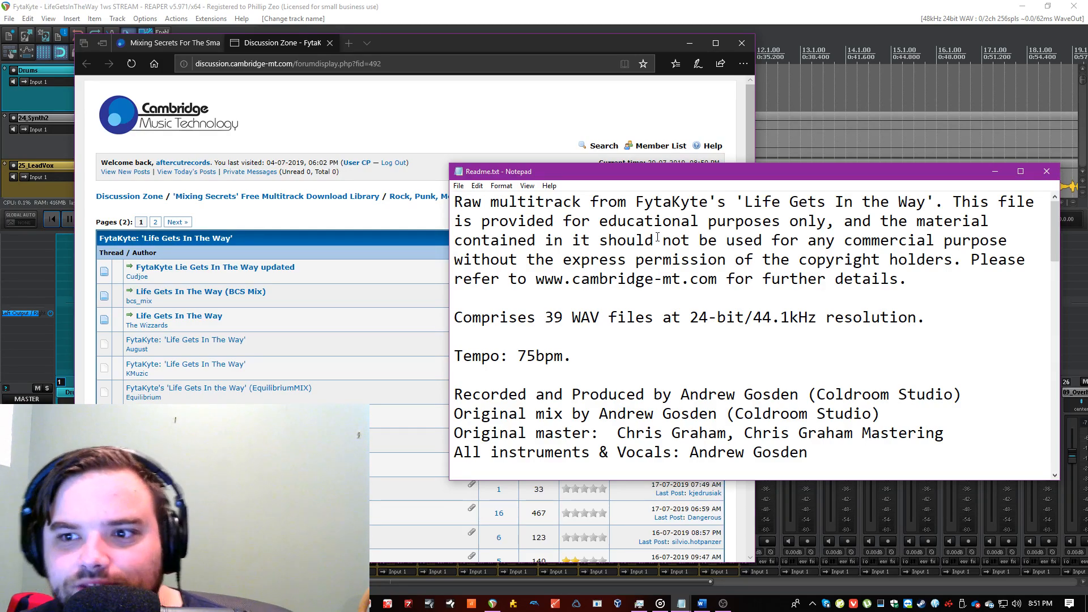
Step: Switch to REAPER and place the edit cursor at the start of the project
click(496, 5)
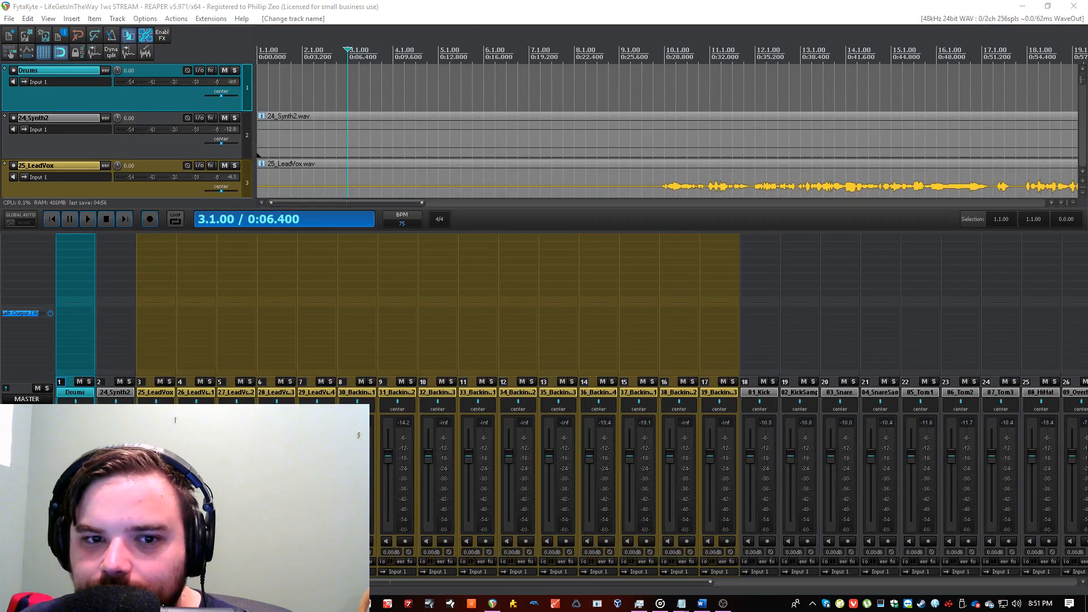
click(489, 5)
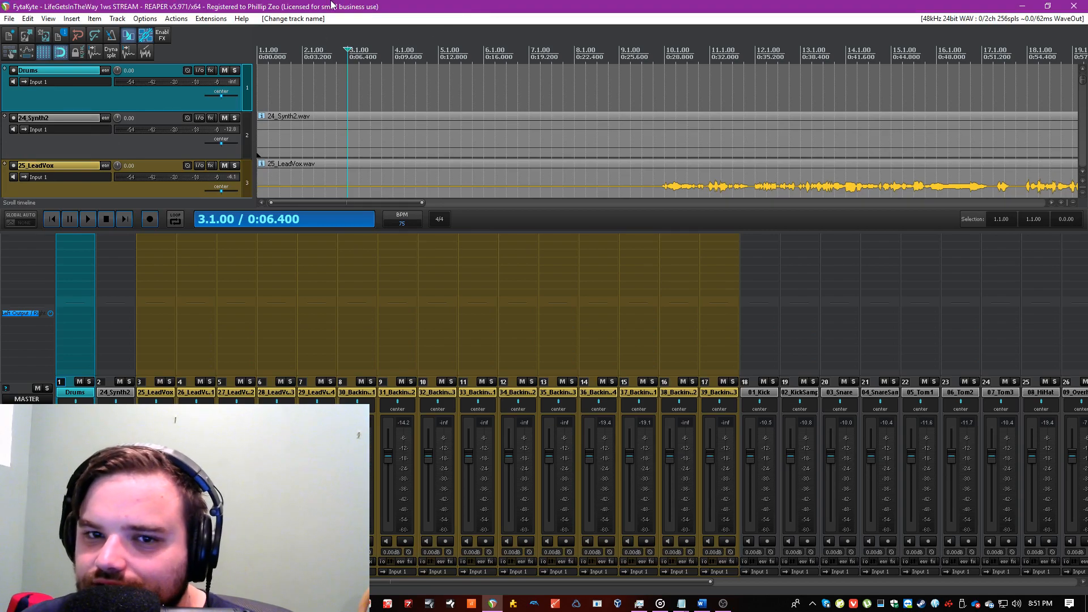
scroll(360, 5, down, 1)
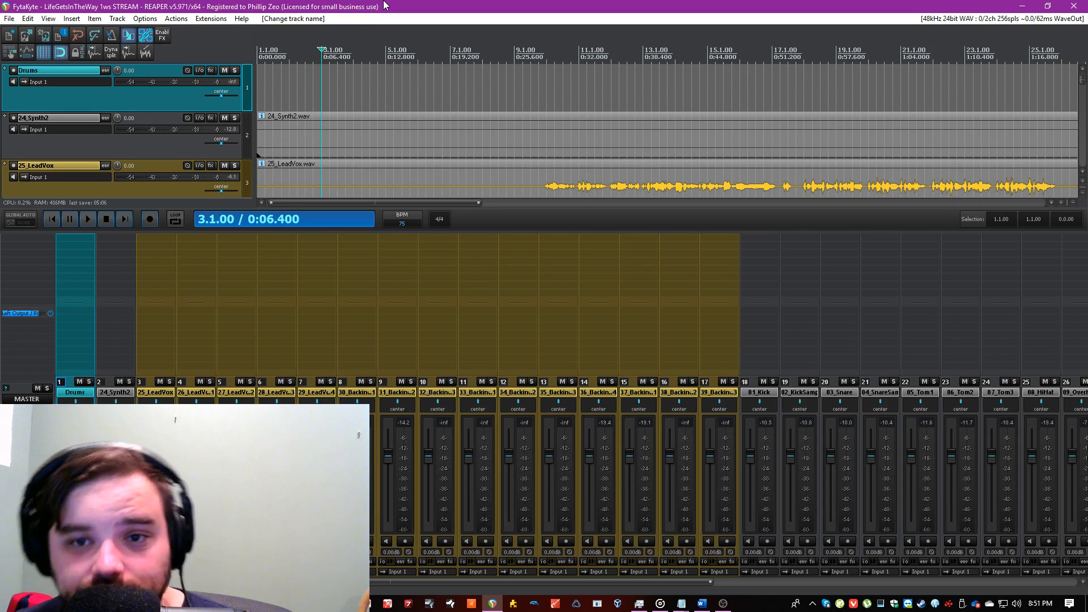
scroll(260, 100, up, 2)
click(261, 99)
scroll(260, 99, up, 2)
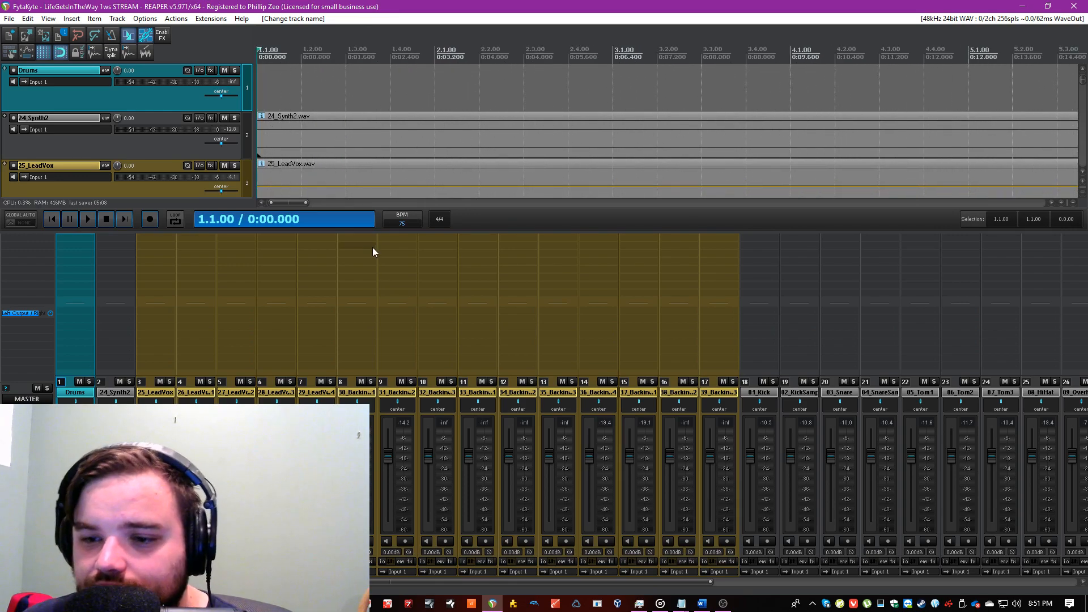
Step: Move tracks 01_Kick through 09_Overheads directly after the Drums track and save the project
click(766, 404)
drag(657, 582, 814, 437)
shift+click(831, 392)
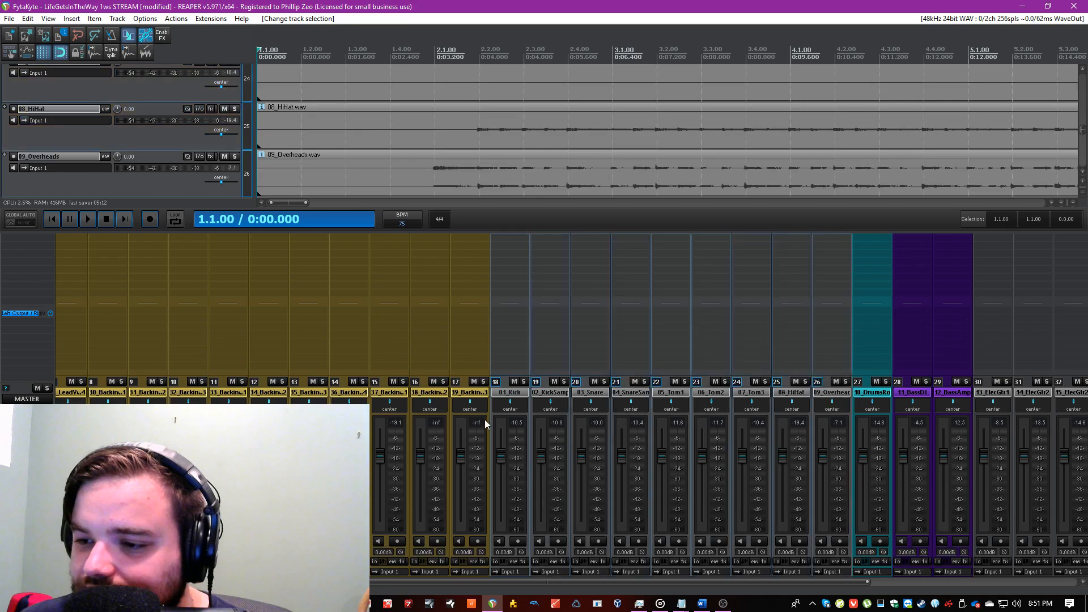
drag(62, 411, 97, 368)
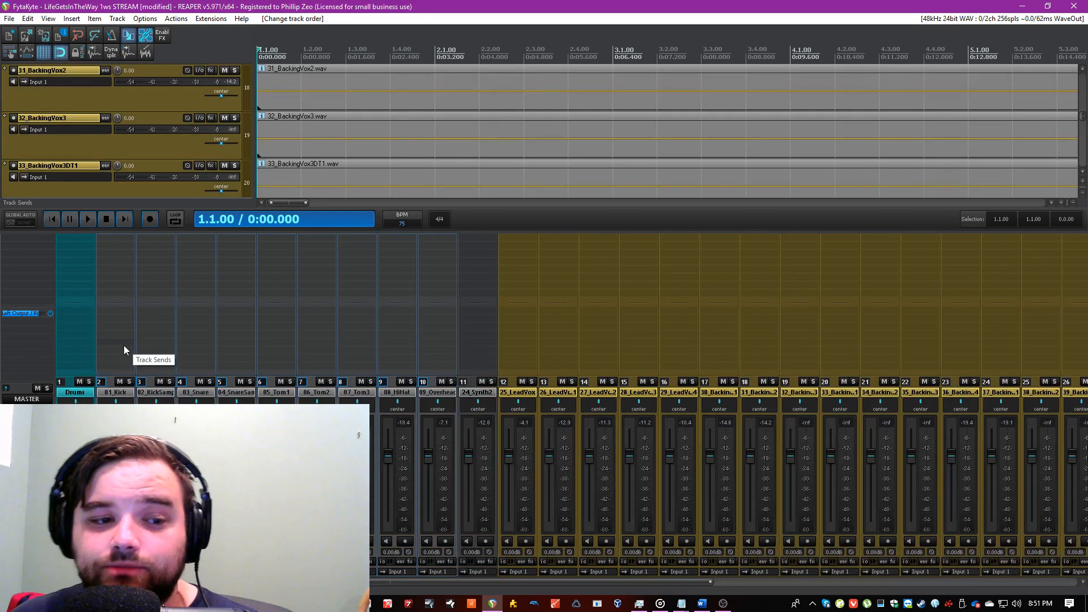
key(ctrl+s)
Step: Nest tracks 01_Kick through 09_Overheads inside the Drums track as a folder
key(space)
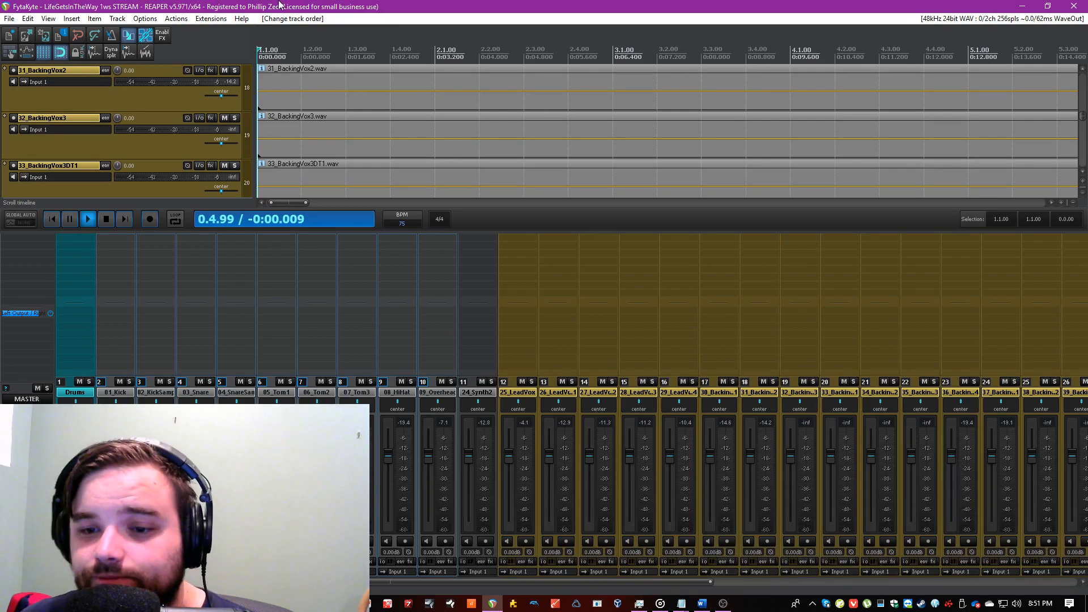
click(81, 394)
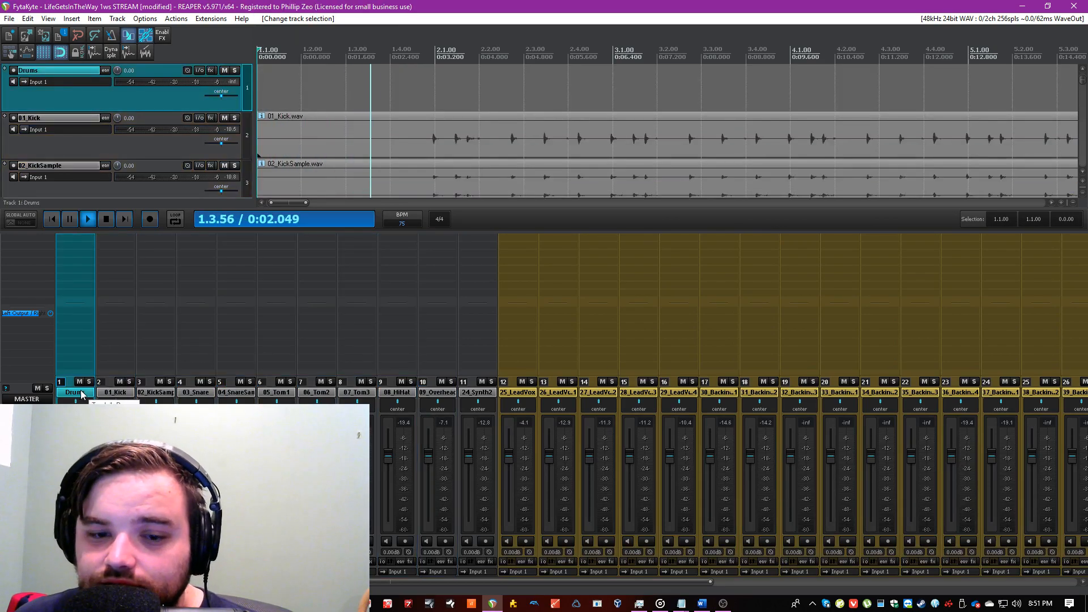
key(space)
click(479, 392)
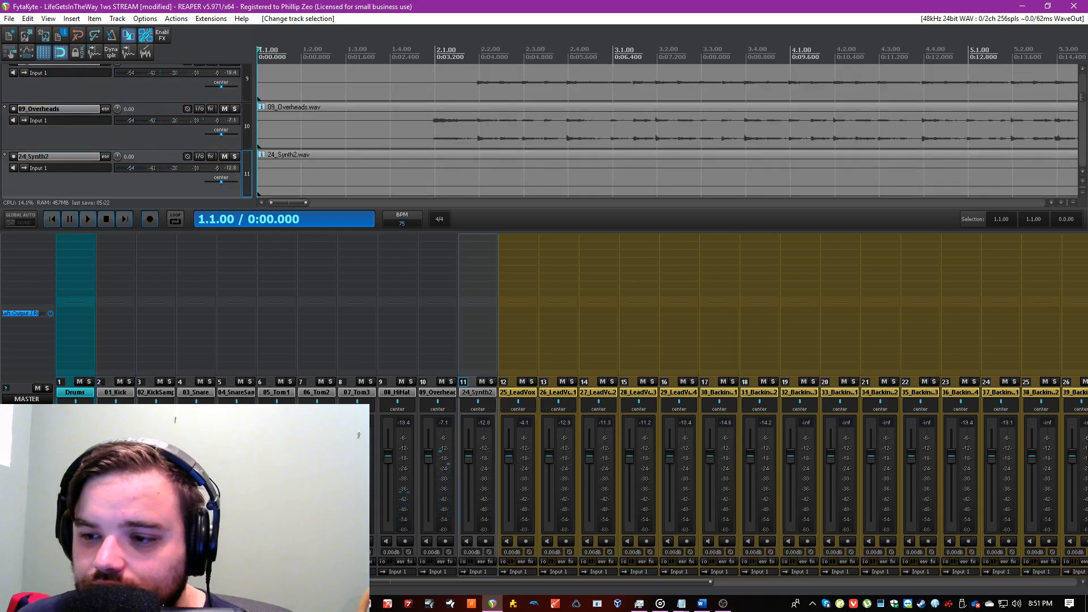
click(424, 392)
shift+click(120, 395)
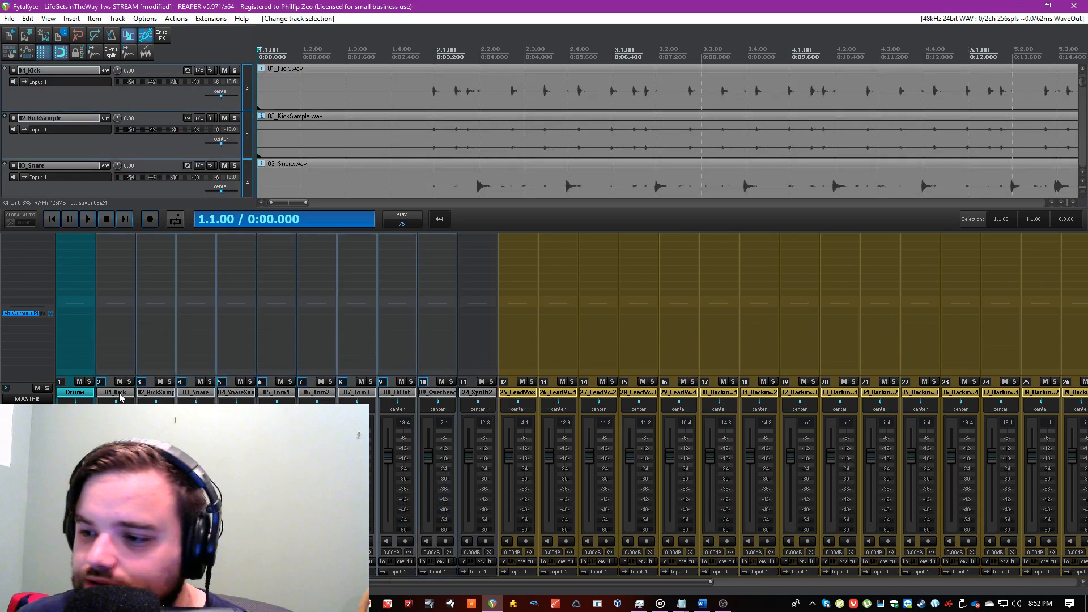
scroll(148, 108, up, 1)
drag(150, 152, 167, 97)
click(174, 102)
Step: Play the Drums folder soloed and move 09_Overheads ahead of 01_Kick inside it
click(234, 70)
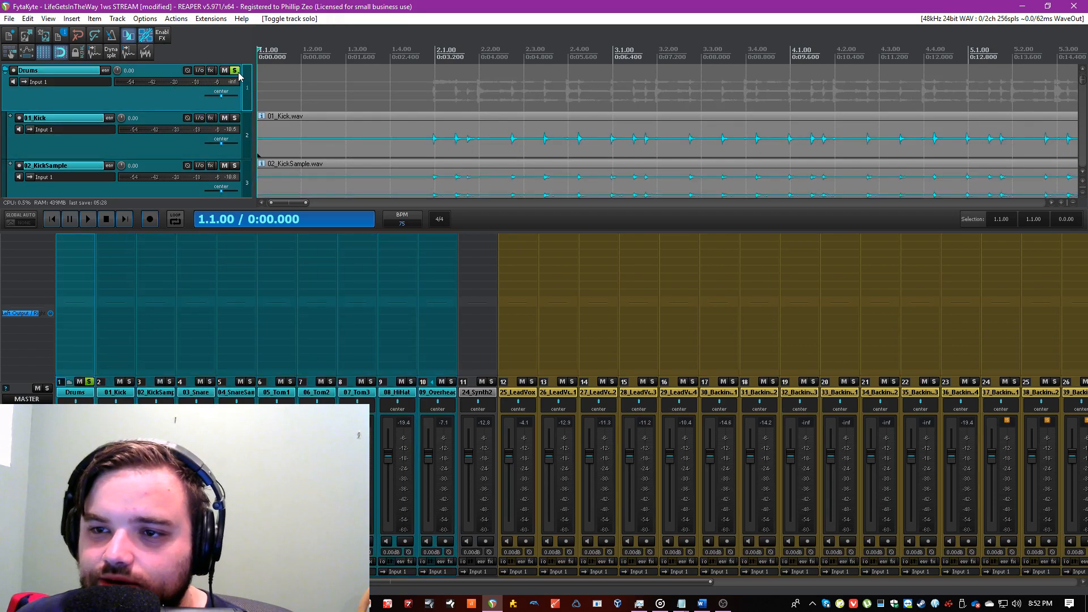
key(space)
scroll(165, 147, down, 7)
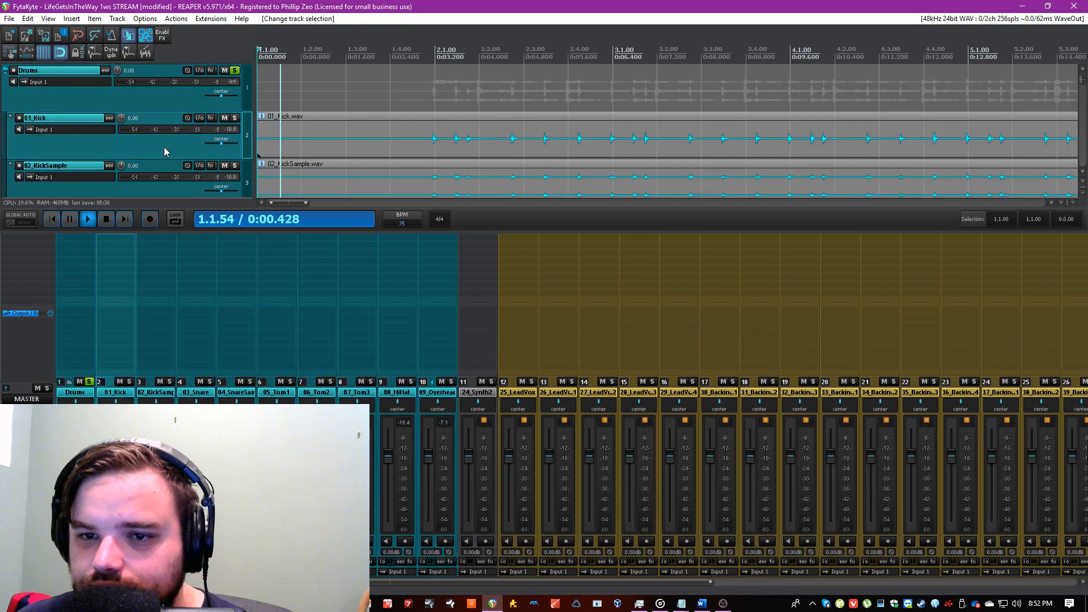
click(145, 165)
mouse_move(145, 165)
mouse_down()
mouse_move(144, 79)
mouse_move(142, 147)
mouse_up()
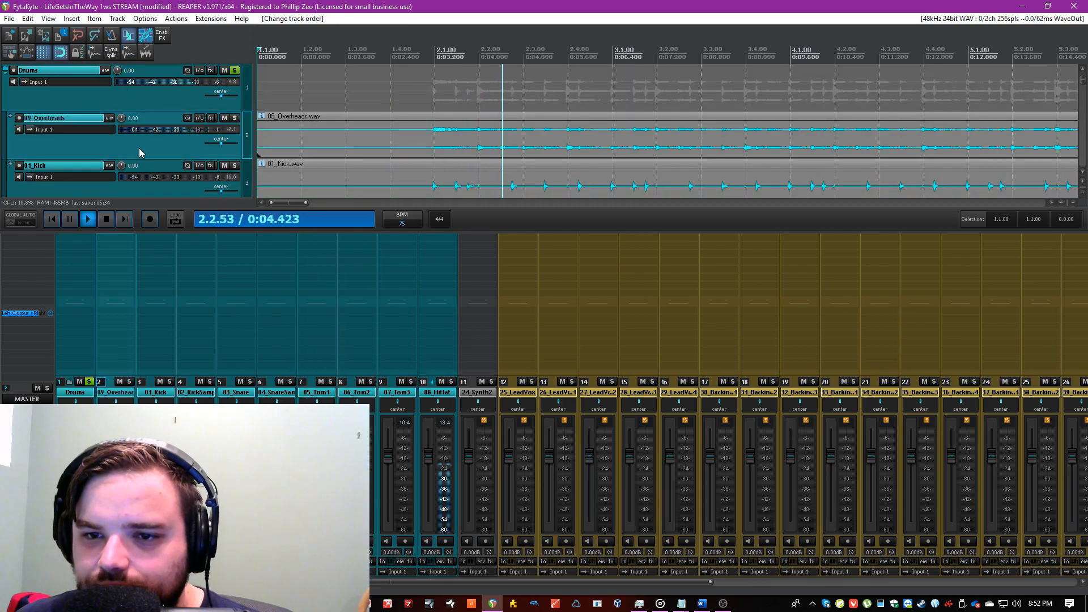
Step: Add a track named Kick after 09_Overheads and nest 01_Kick and 02_KickSample inside it
key(ctrl+t)
text(Kick)
key(Return)
scroll(136, 172, down, 2)
click(136, 138)
shift+click(136, 178)
drag(136, 178, 155, 86)
click(155, 92)
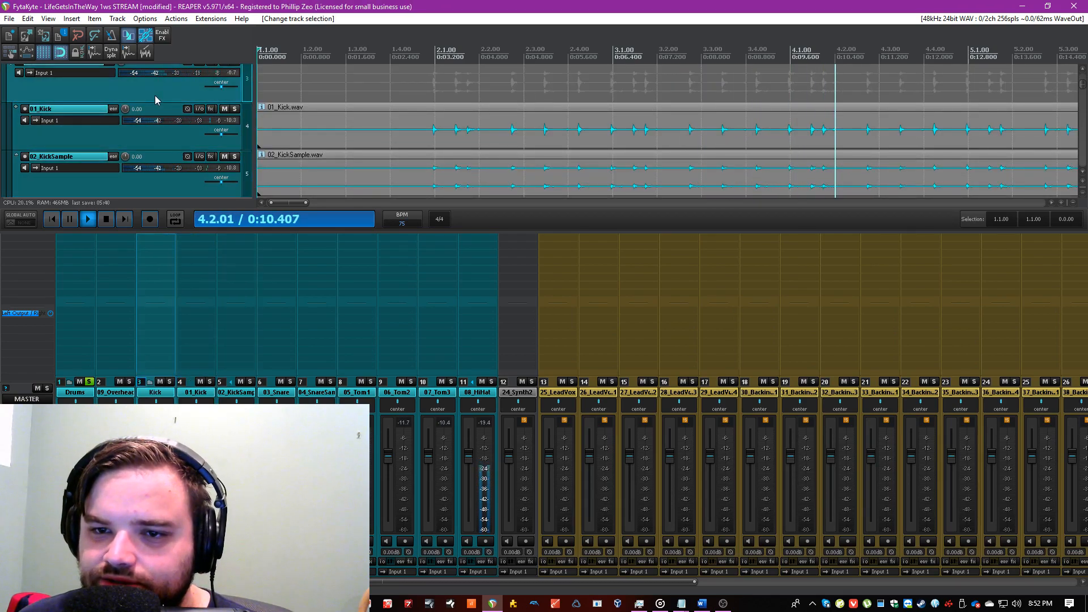
Step: Add a track named Snare after 02_KickSample and nest 03_Snare and 04_SnareSample inside it
scroll(149, 119, down, 3)
key(ctrl+t)
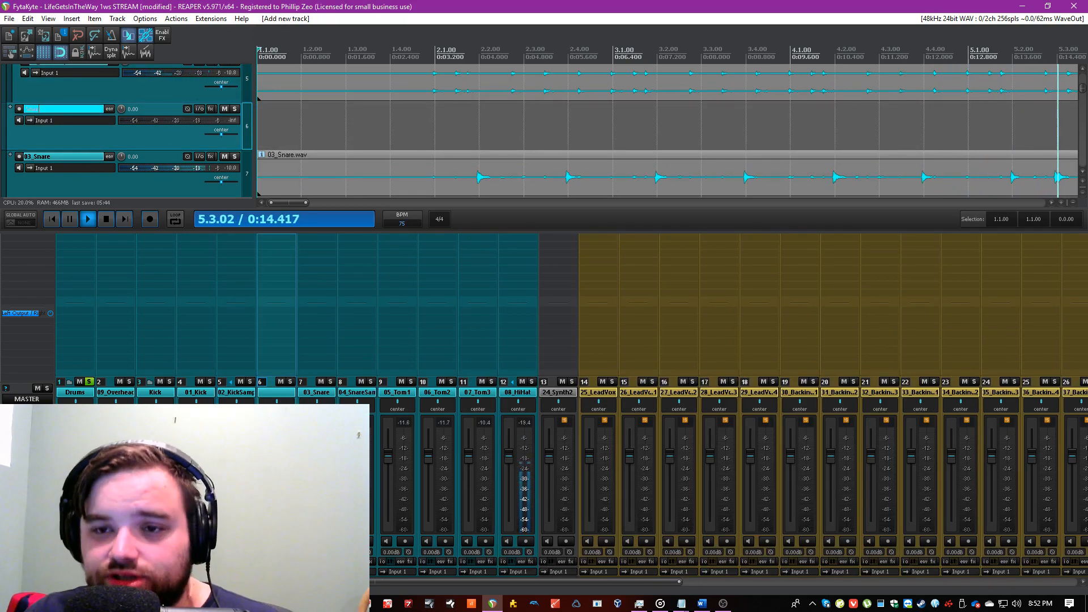
text(Snare)
key(Return)
click(156, 182)
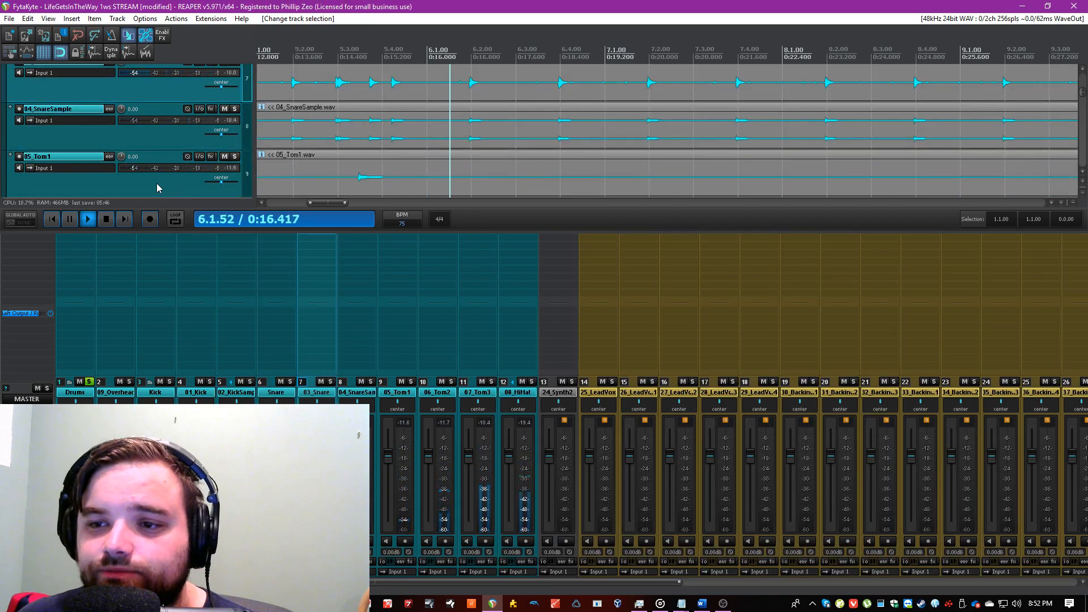
scroll(156, 183, down, 1)
ctrl+click(131, 188)
drag(146, 147, 153, 73)
click(136, 91)
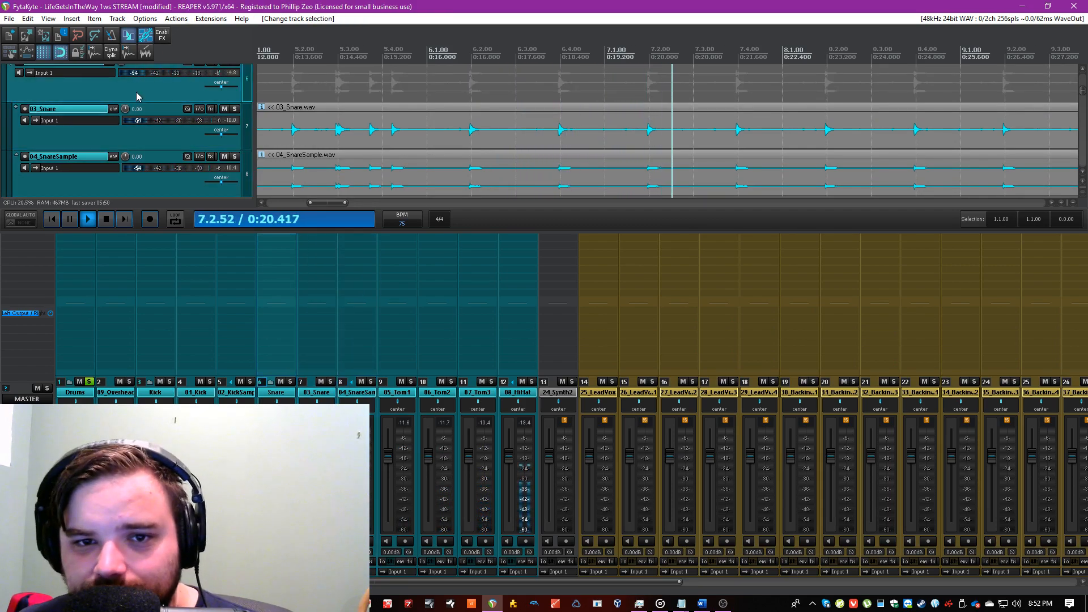
Step: Add a track named Tom between 04_SnareSample and 05_Tom1
scroll(152, 124, down, 1)
click(138, 134)
scroll(138, 134, down, 1)
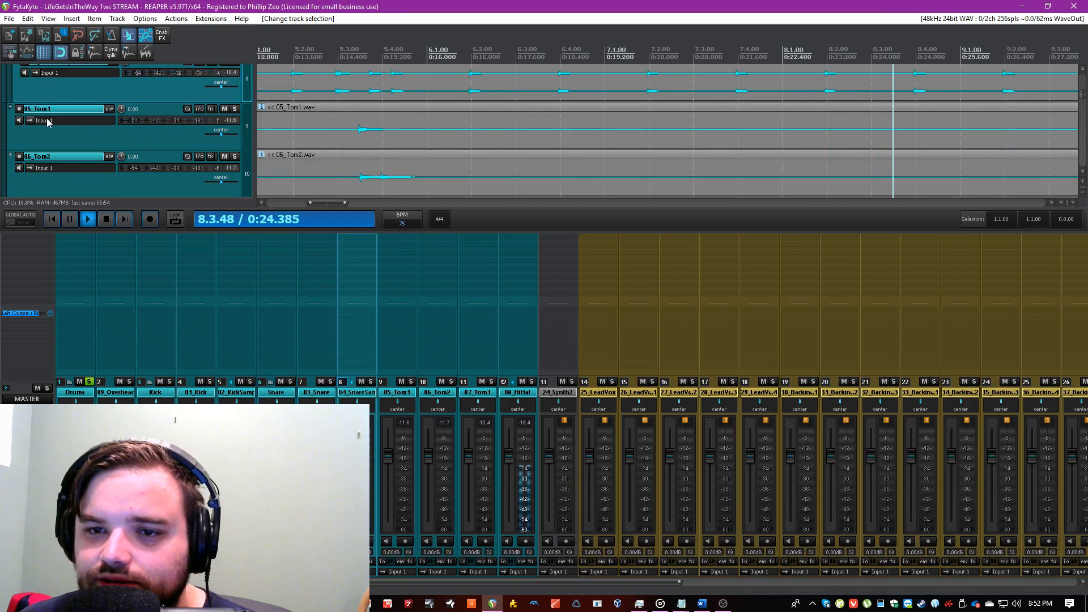
key(ctrl+t)
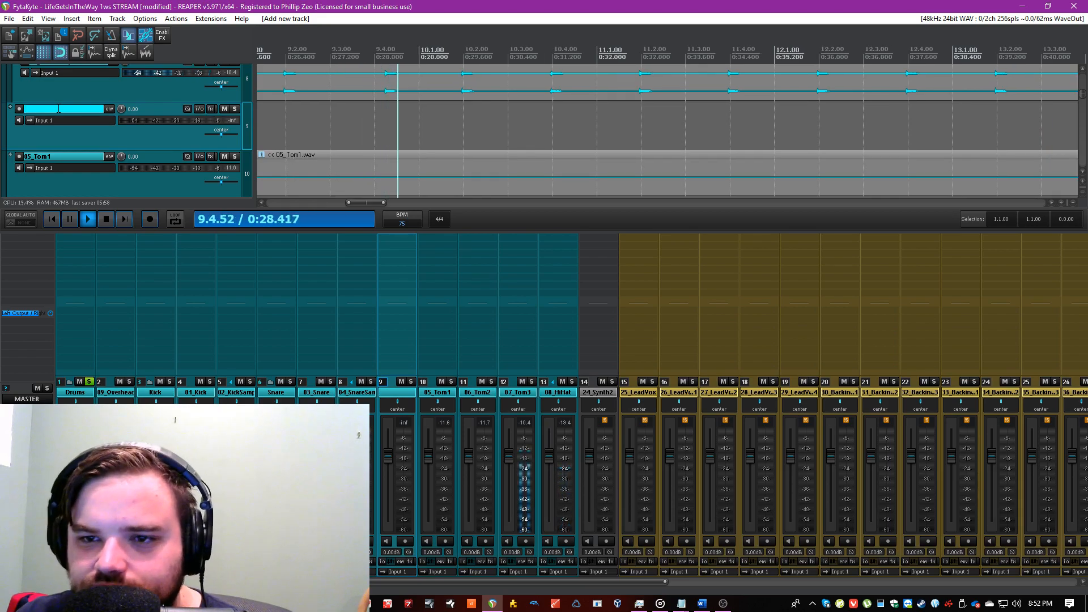
text(Toms)
key(Return)
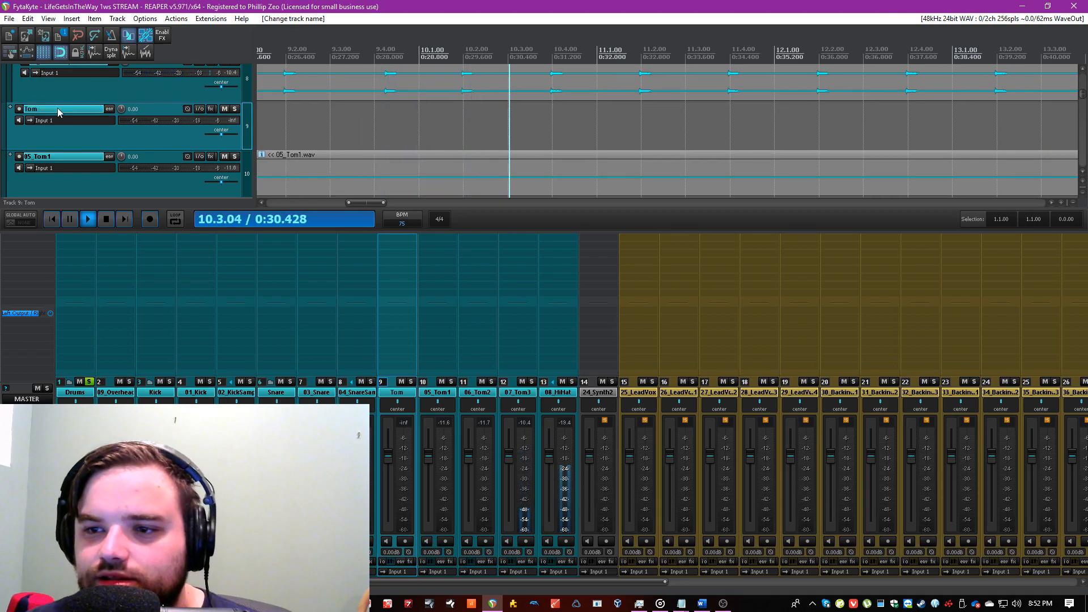
scroll(470, 114, down, 6)
scroll(470, 115, down, 3)
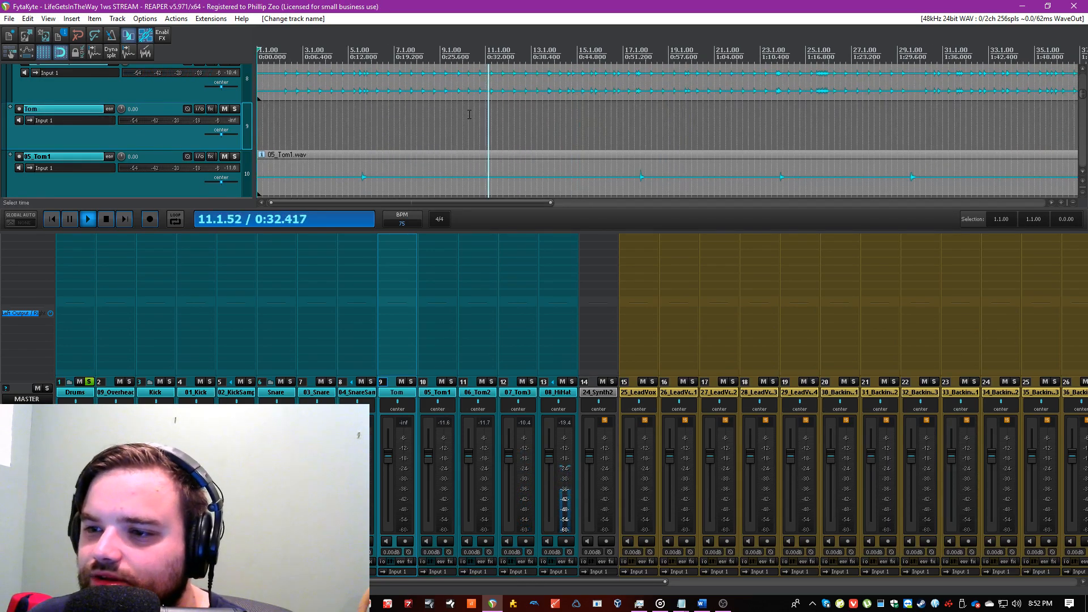
scroll(165, 135, up, 2)
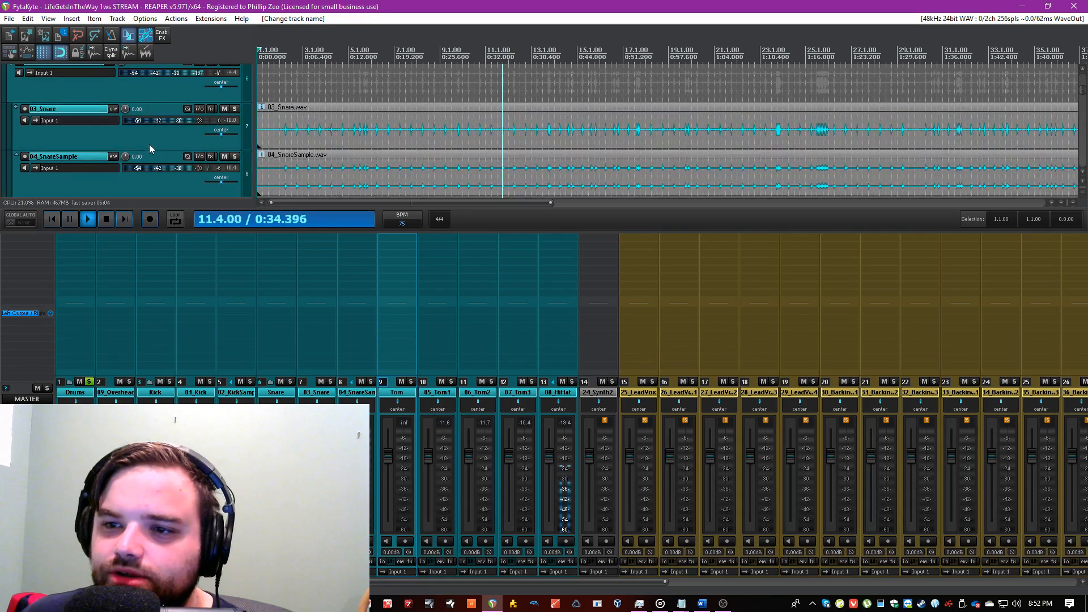
Step: Play the 03_Snare and 04_SnareSample tracks from 5.2.00, each soloed on its own, and release both solos
click(390, 134)
scroll(393, 138, up, 6)
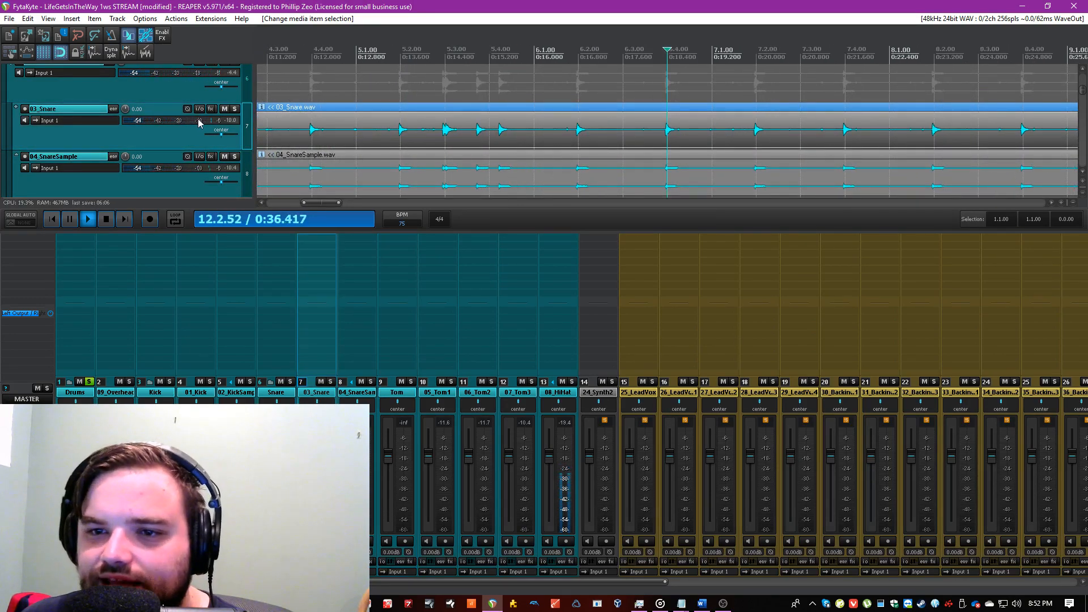
click(234, 108)
click(400, 91)
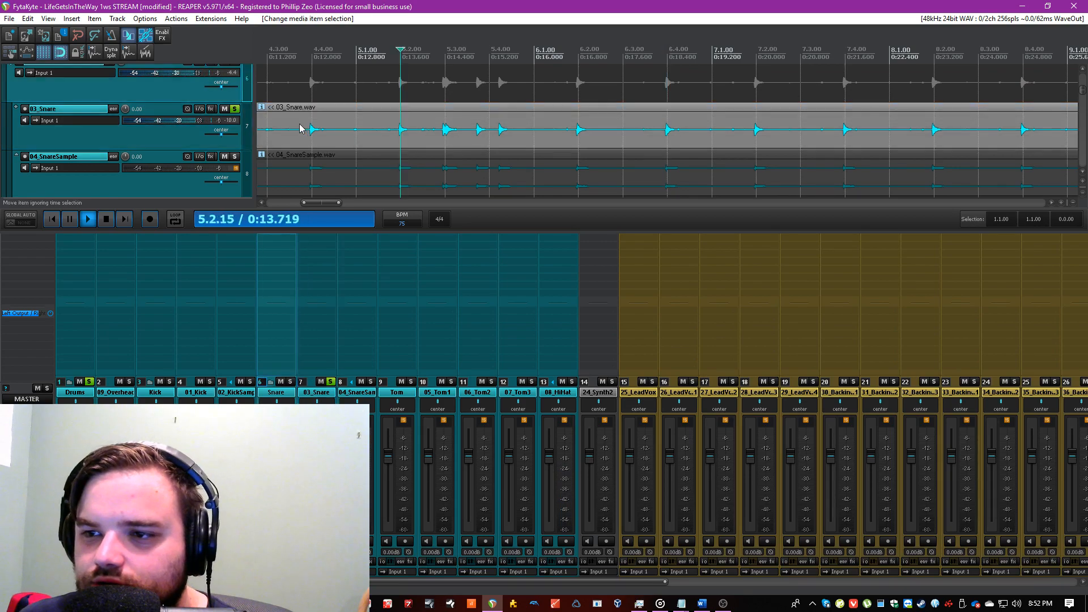
key(space)
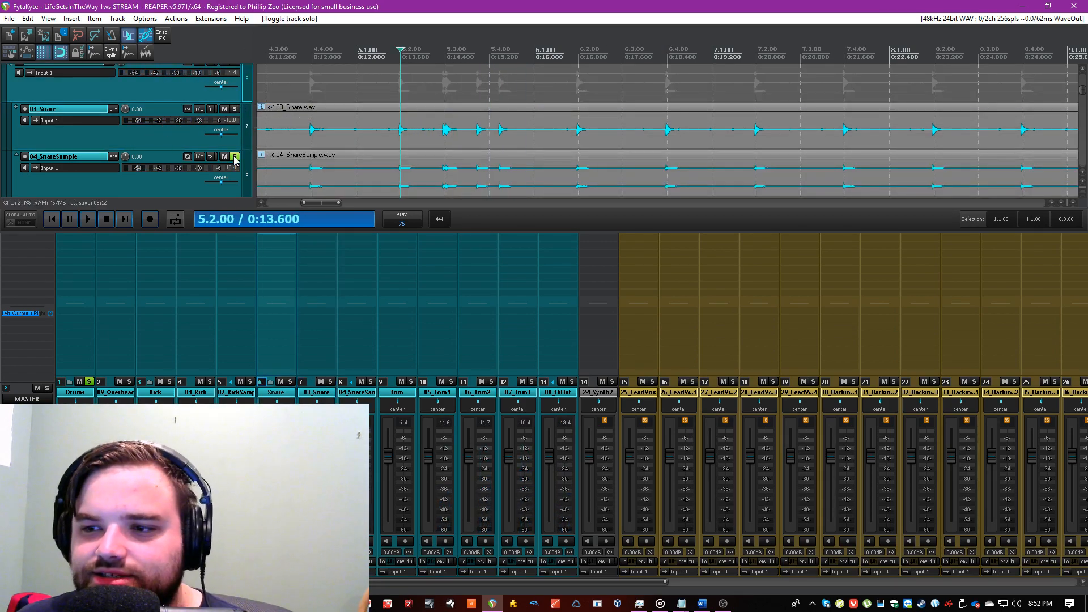
click(234, 157)
key(space)
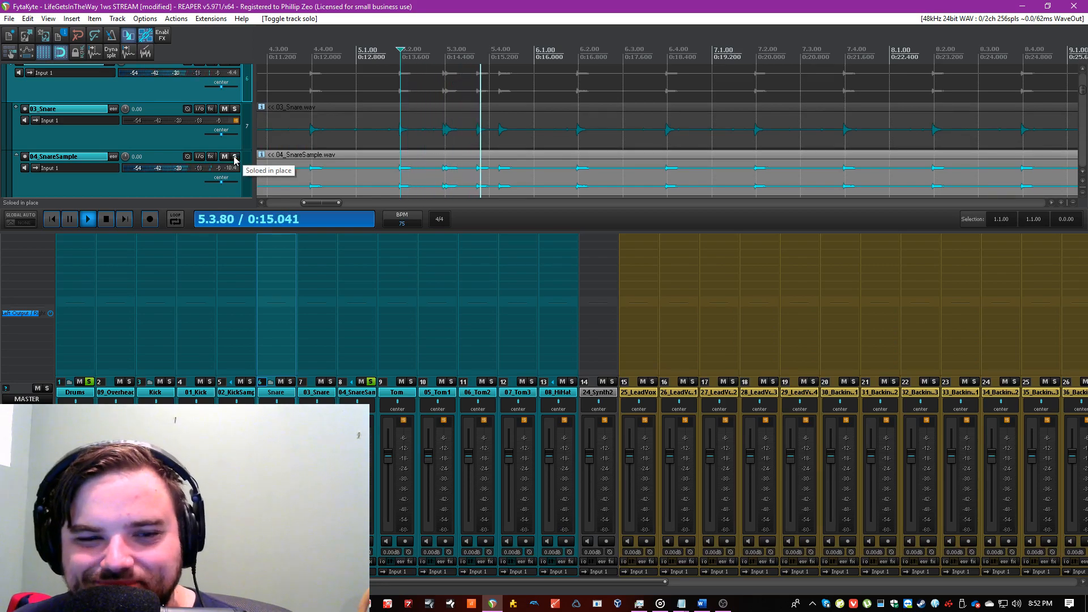
click(235, 157)
key(space)
Step: Rename the Tom track above 05_Tom1 as Toms
scroll(166, 169, down, 1)
scroll(145, 148, down, 1)
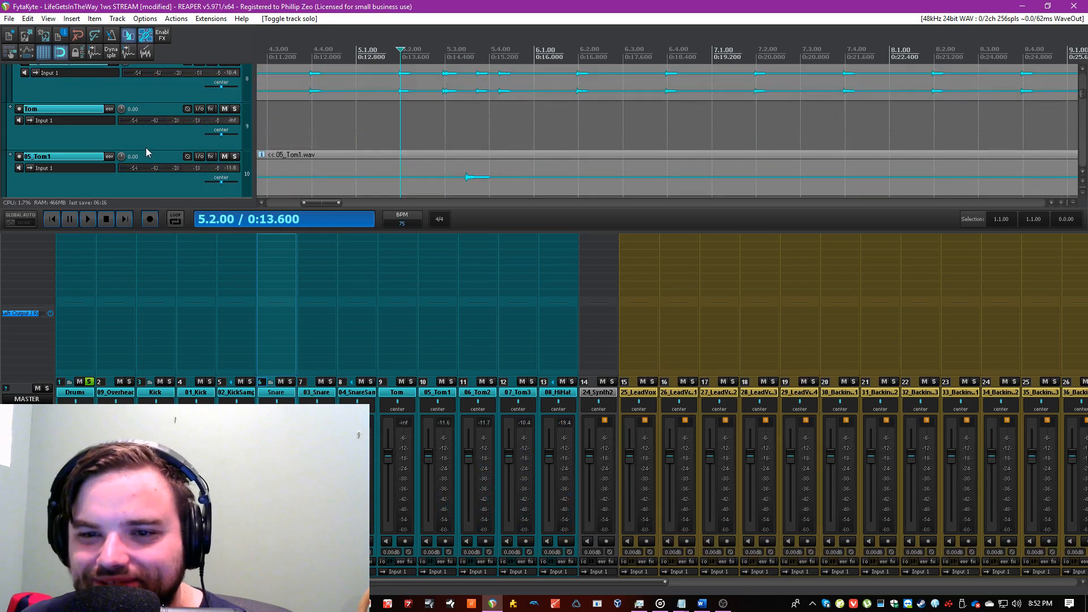
click(80, 117)
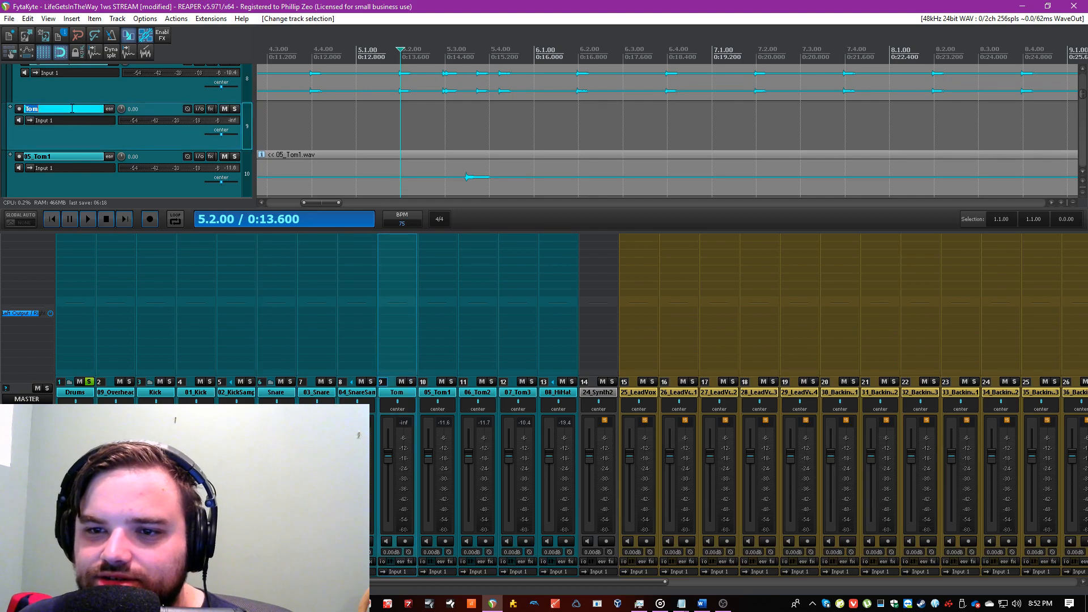
key(Return)
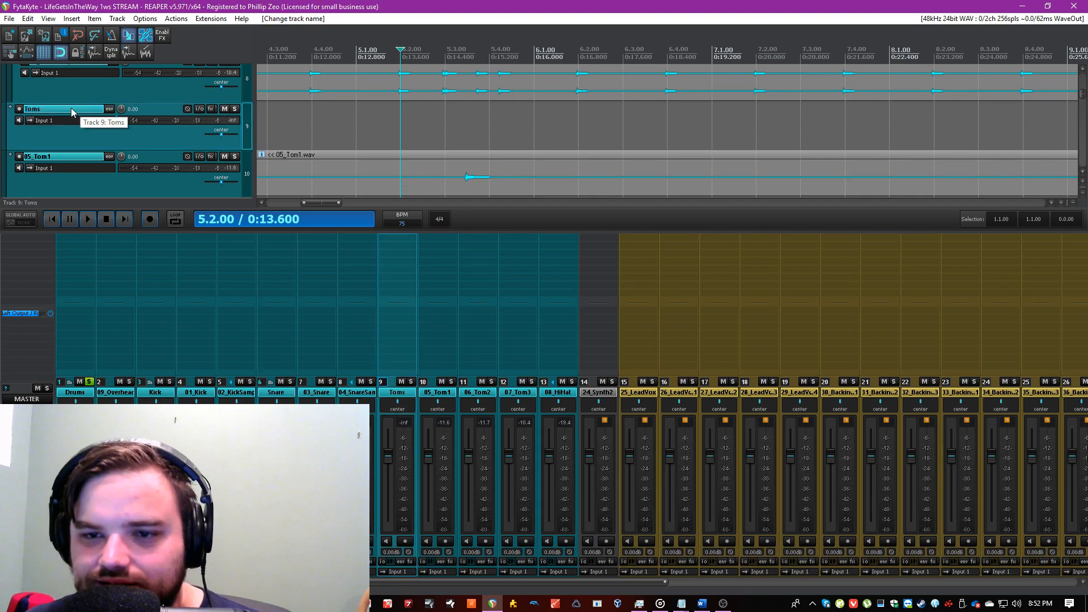
Step: Nest 05_Tom1, 06_Tom2 and 07_Tom3 inside the Toms track as a subfolder
click(178, 185)
scroll(178, 185, down, 4)
scroll(178, 185, up, 1)
scroll(145, 183, up, 1)
shift+click(137, 182)
drag(120, 157, 170, 91)
double_click(121, 156)
Step: Play 05_Tom1 soloed from 5.2.00, release the solo and stop playback
scroll(157, 135, up, 1)
click(163, 137)
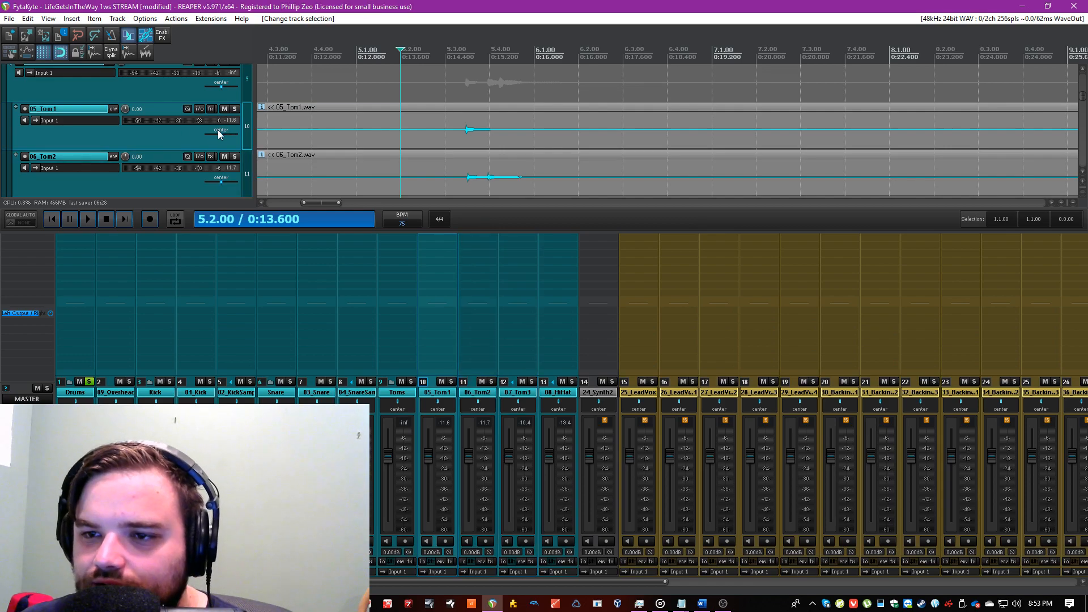
click(235, 110)
key(space)
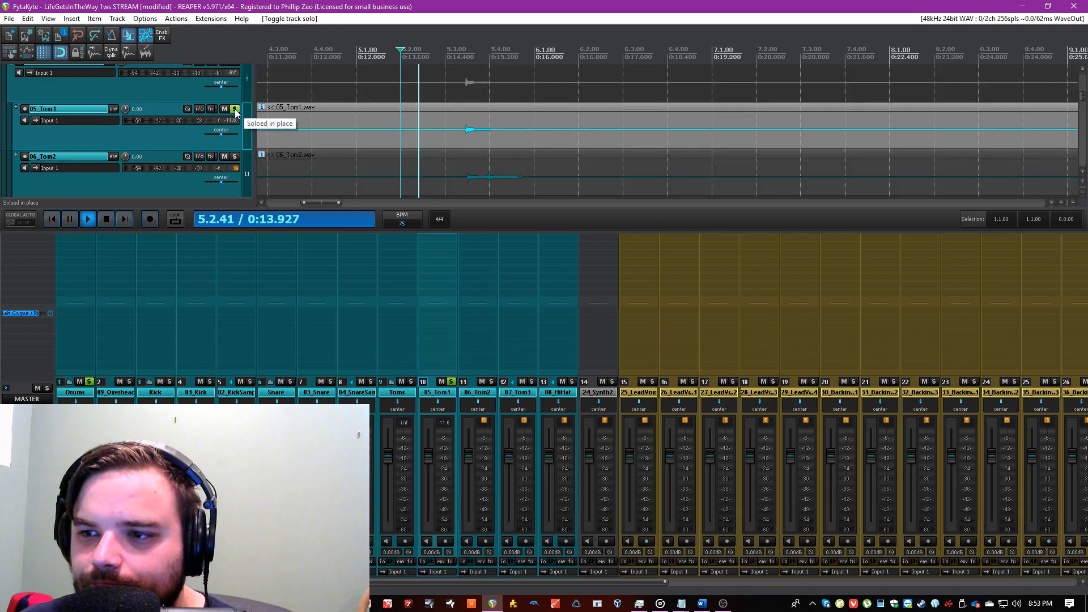
click(235, 110)
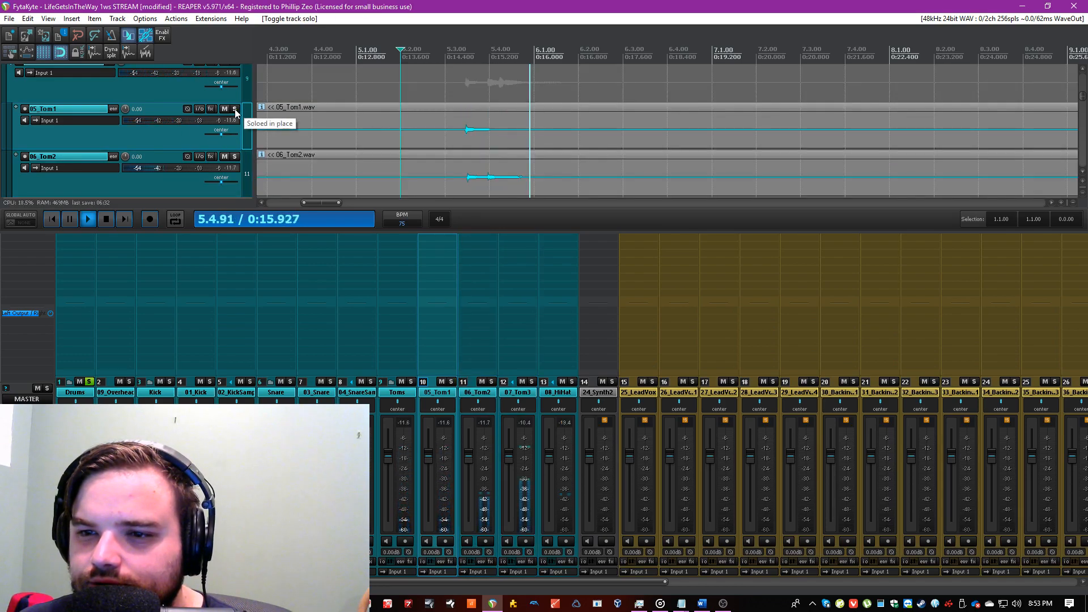
key(space)
Step: Pan 05_Tom1 to 62% left, 06_Tom2 to 20% right and 07_Tom3 to 86% right
drag(213, 142, 191, 139)
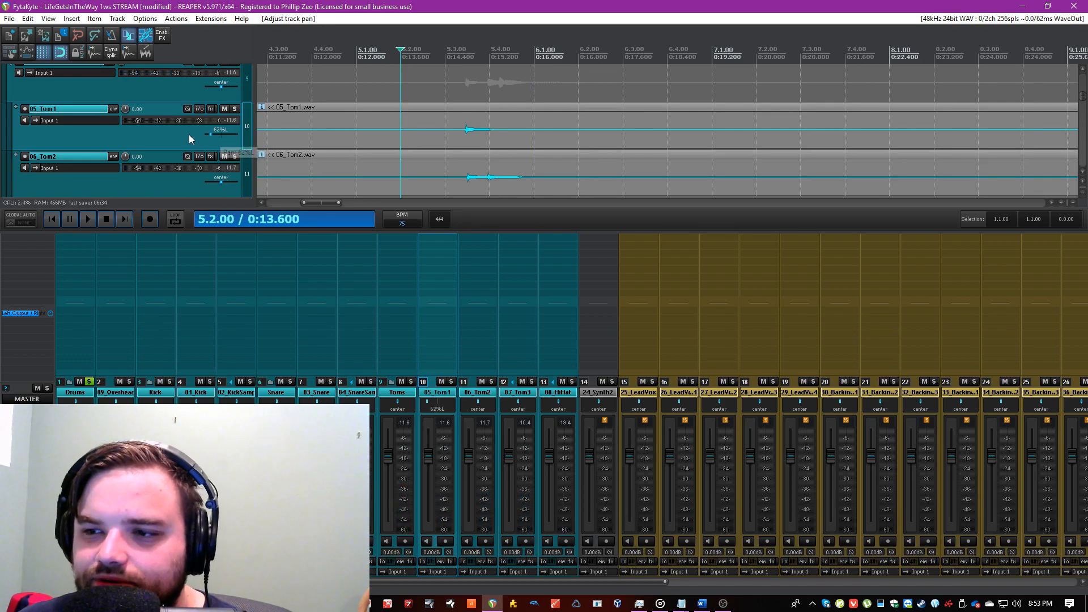
drag(223, 182, 224, 182)
click(174, 182)
scroll(174, 182, down, 2)
drag(219, 133, 234, 134)
Step: Play the drum tracks with the panned toms and solo 01_Kick during playback
scroll(586, 115, down, 2)
scroll(586, 115, down, 3)
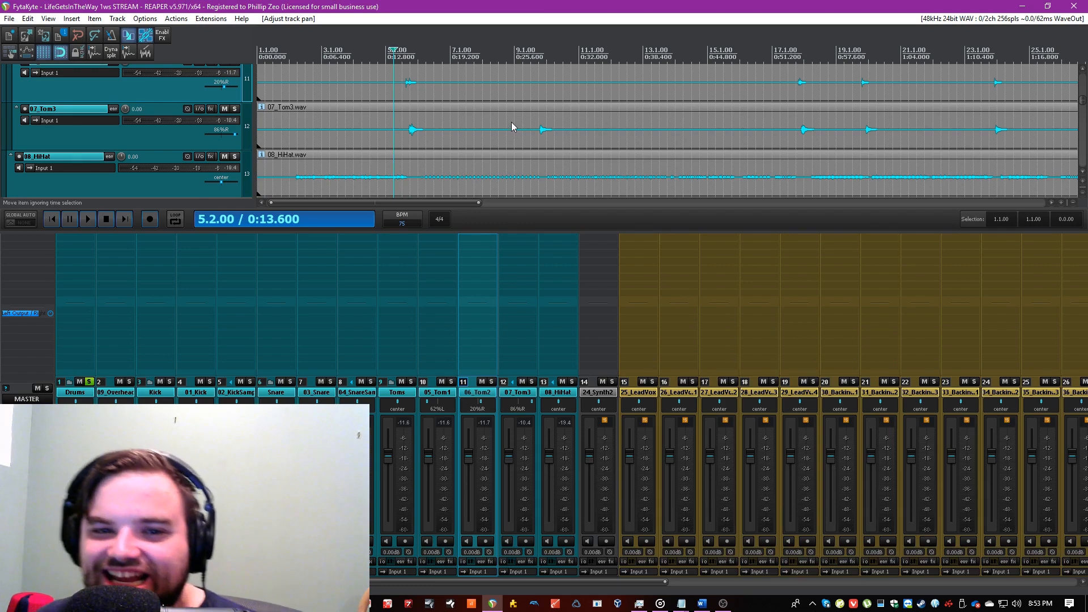
key(space)
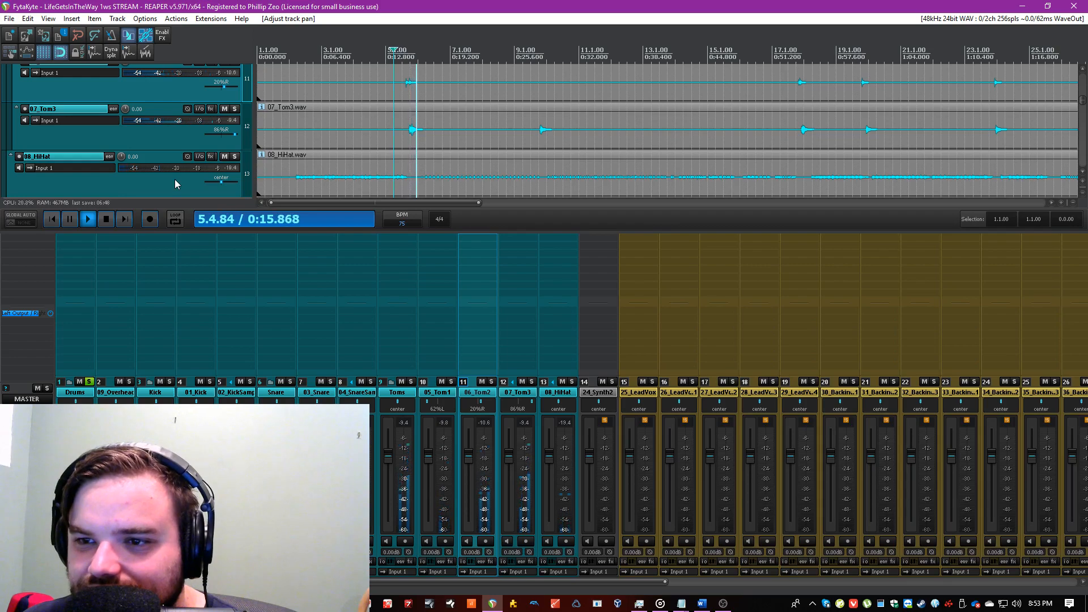
click(280, 393)
click(318, 394)
click(199, 391)
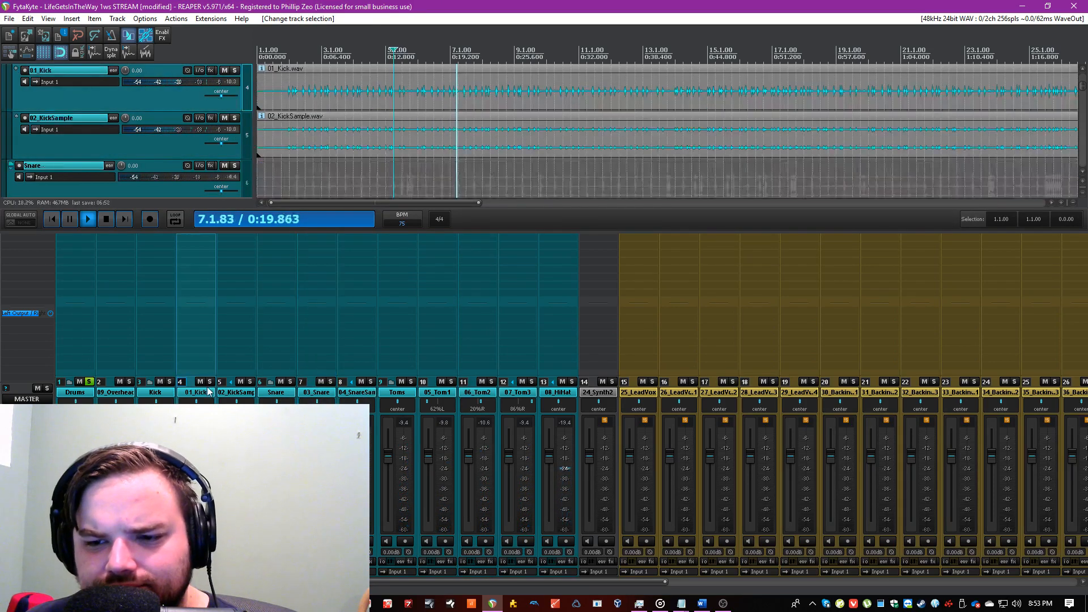
click(210, 381)
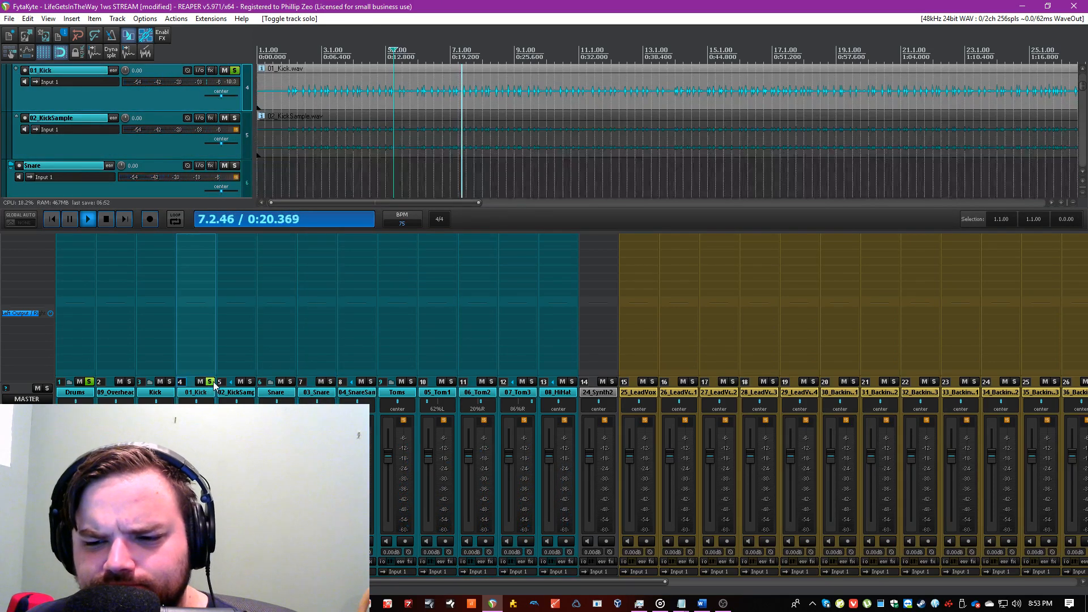
Step: Insert the Voxengo SPAN spectrum analyzer on the master track
click(18, 259)
text(spanm)
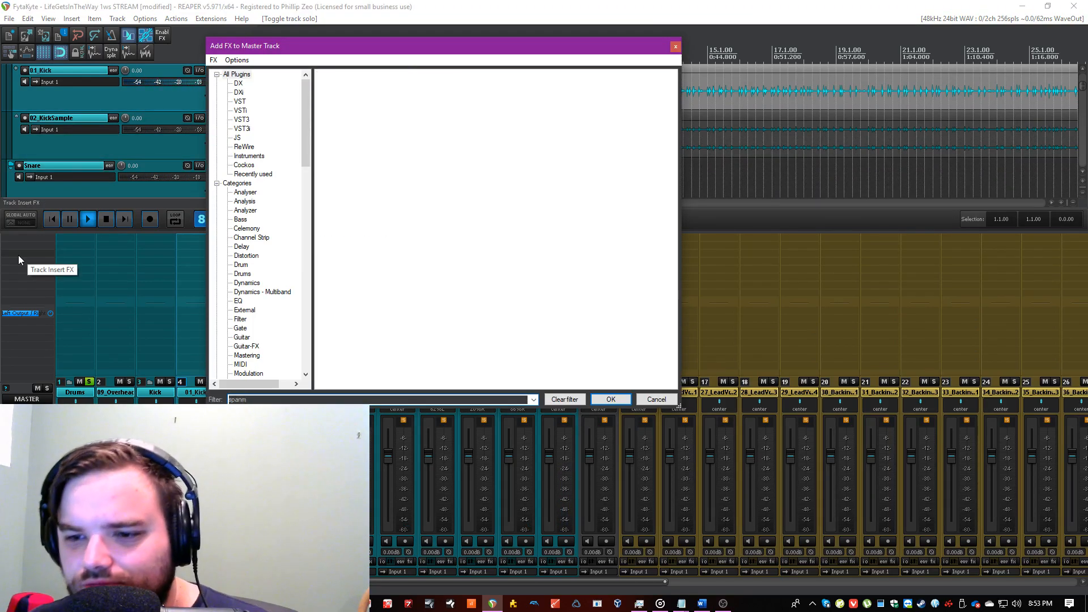
text(n)
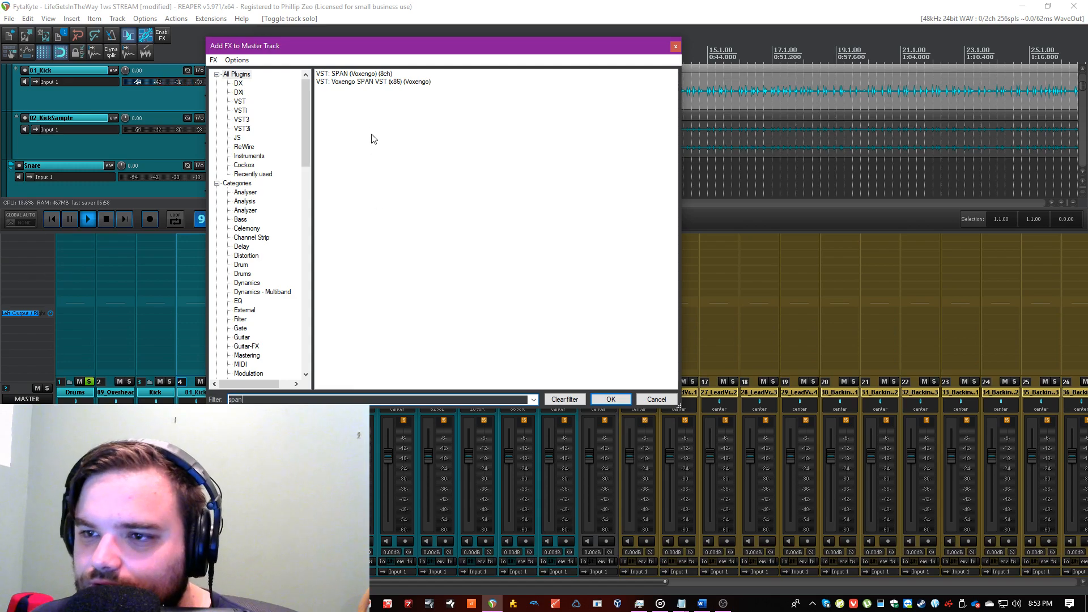
double_click(379, 74)
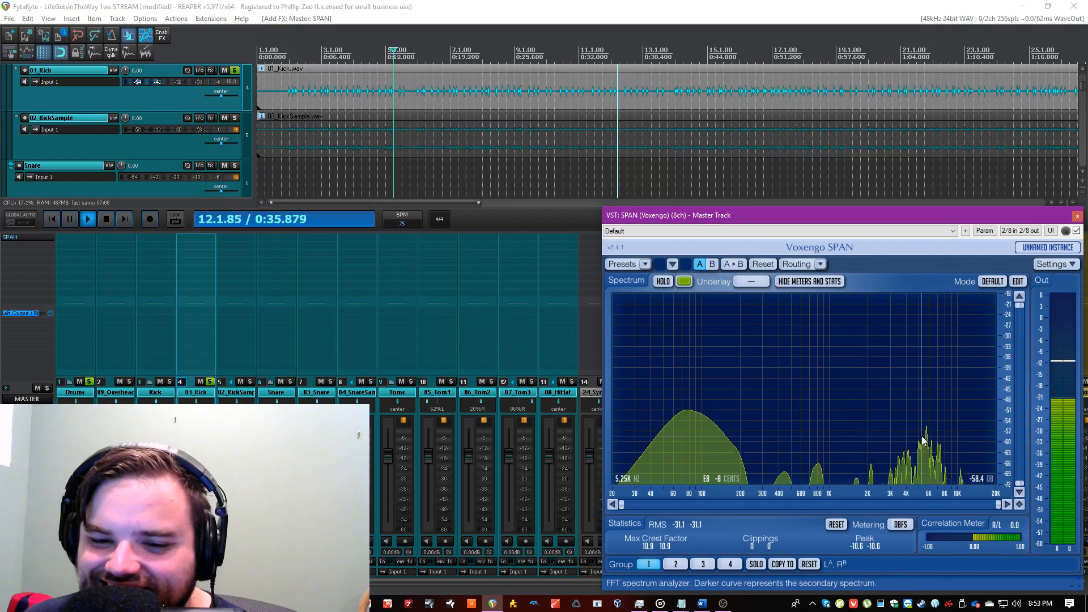
Step: Save the project and move the SPAN window off the main screen
click(434, 5)
key(ctrl+s)
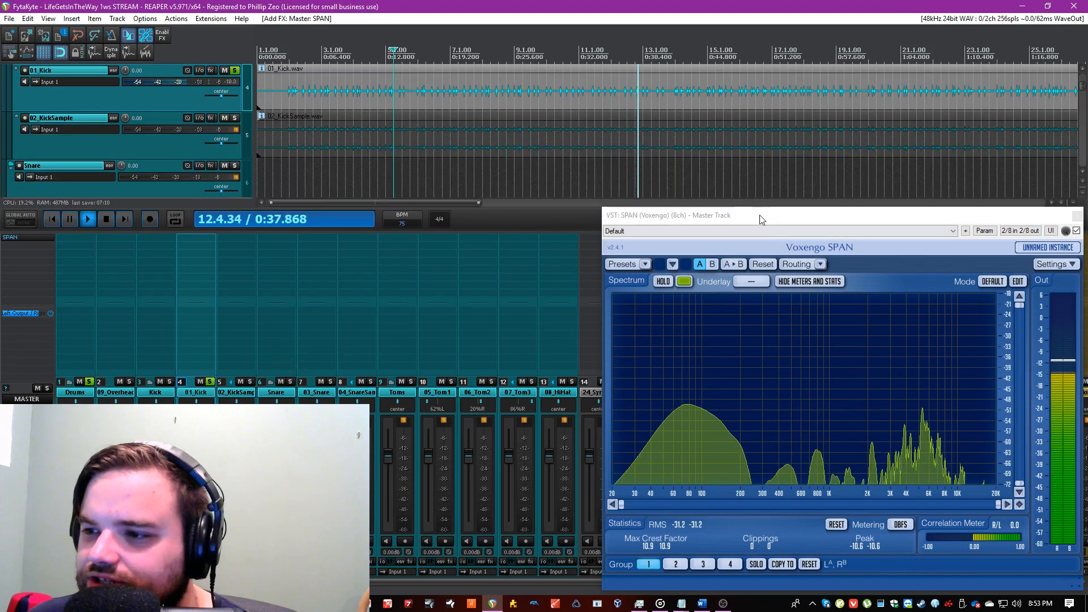
drag(759, 217, 1087, 219)
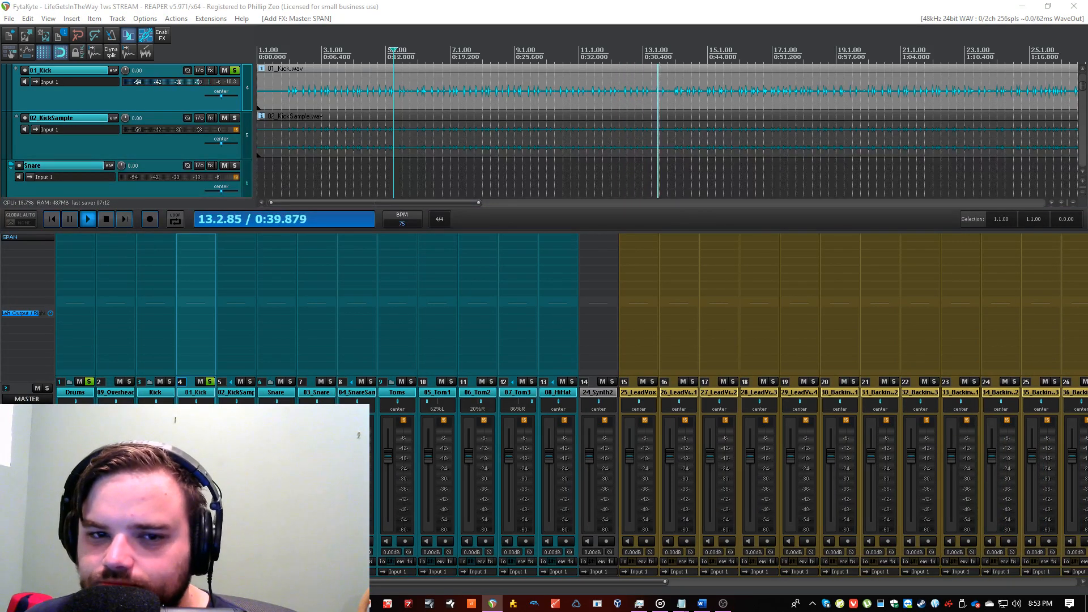
click(296, 4)
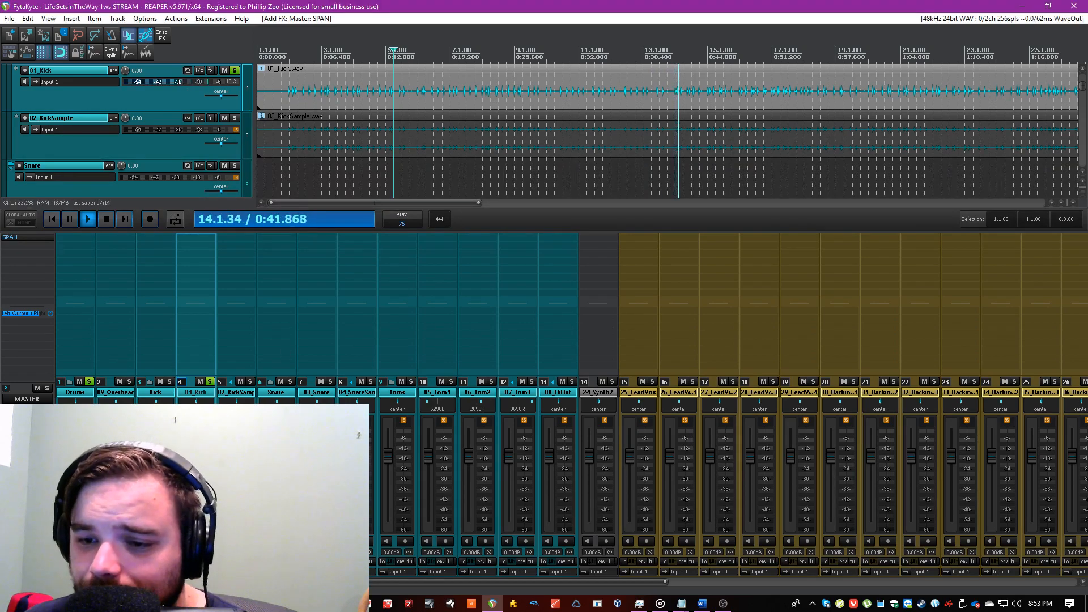
Step: Release the 01_Kick solo and pan 08_HiHat to 100% left while checking it soloed
click(210, 381)
click(88, 392)
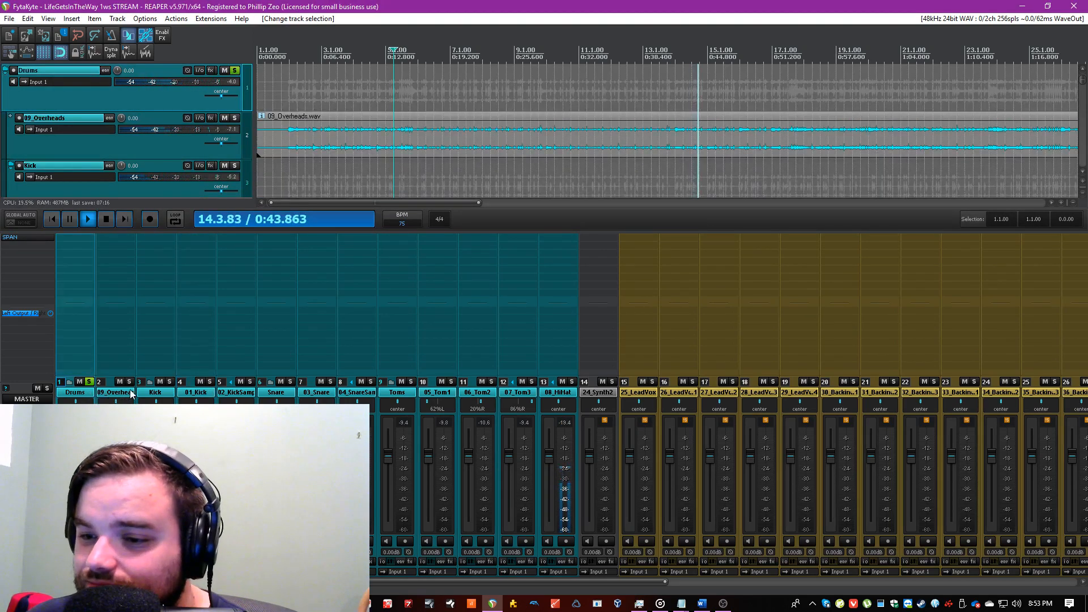
click(559, 392)
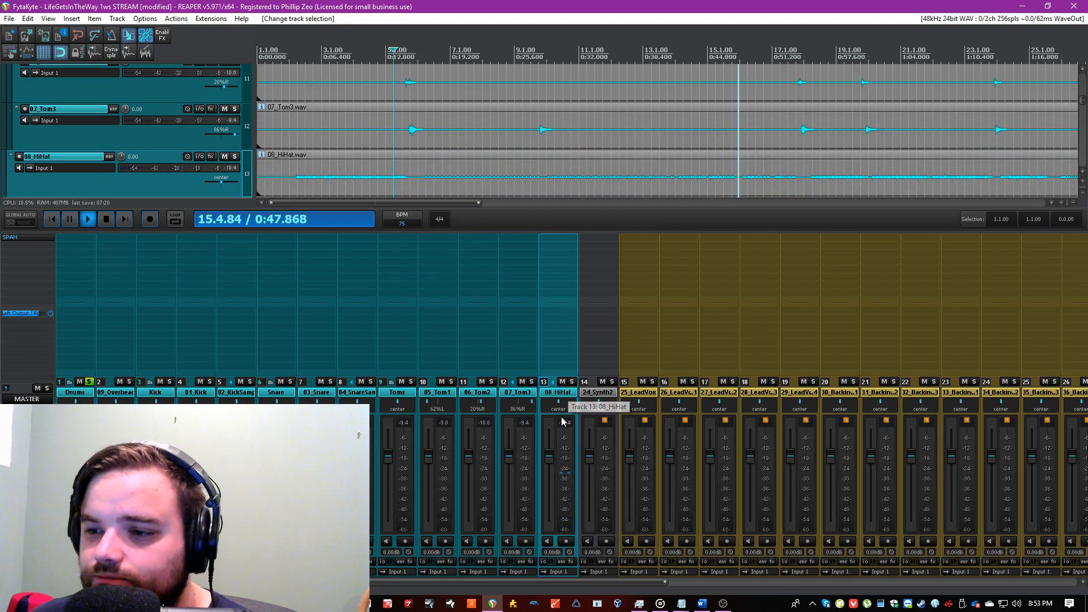
click(571, 381)
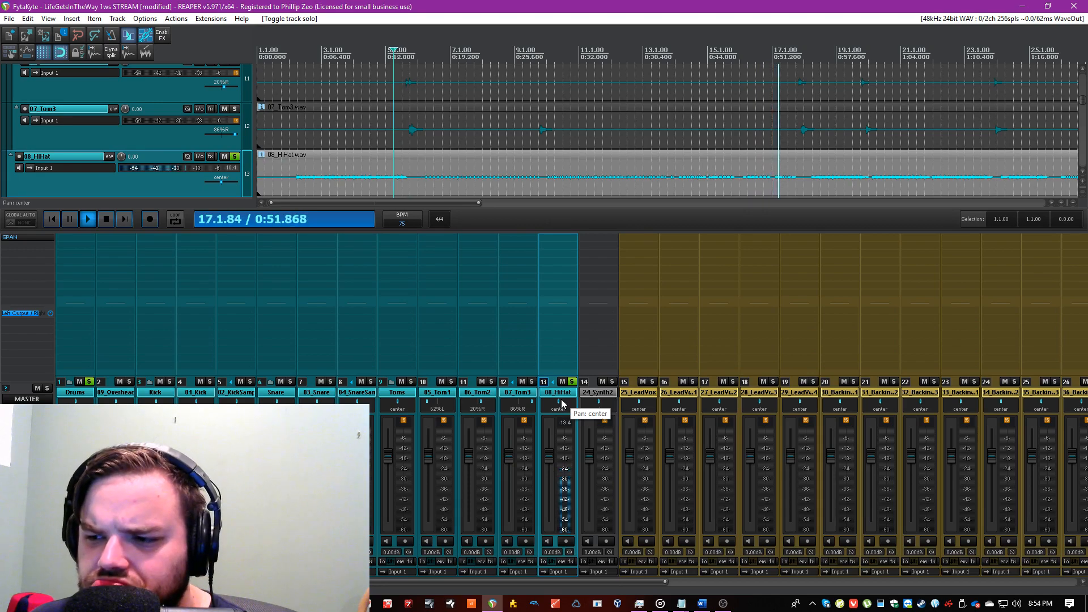
drag(559, 401, 539, 408)
click(571, 382)
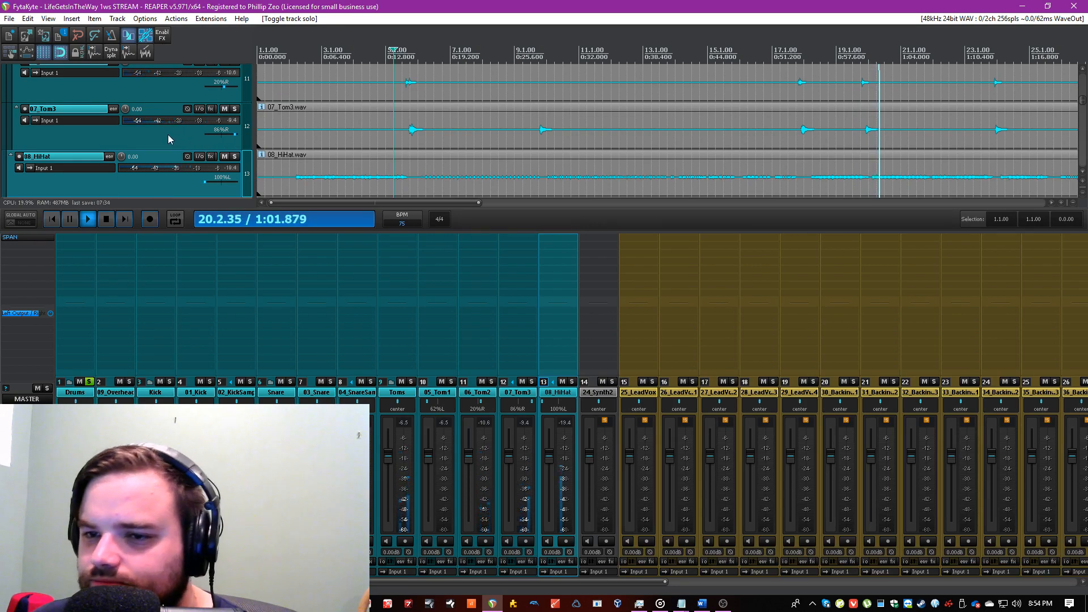
Step: Insert ReaEQ on 08_HiHat and set its first band to High Pass
double_click(565, 271)
text(reaeq)
key(Return)
drag(88, 117, 140, 129)
click(165, 254)
click(142, 293)
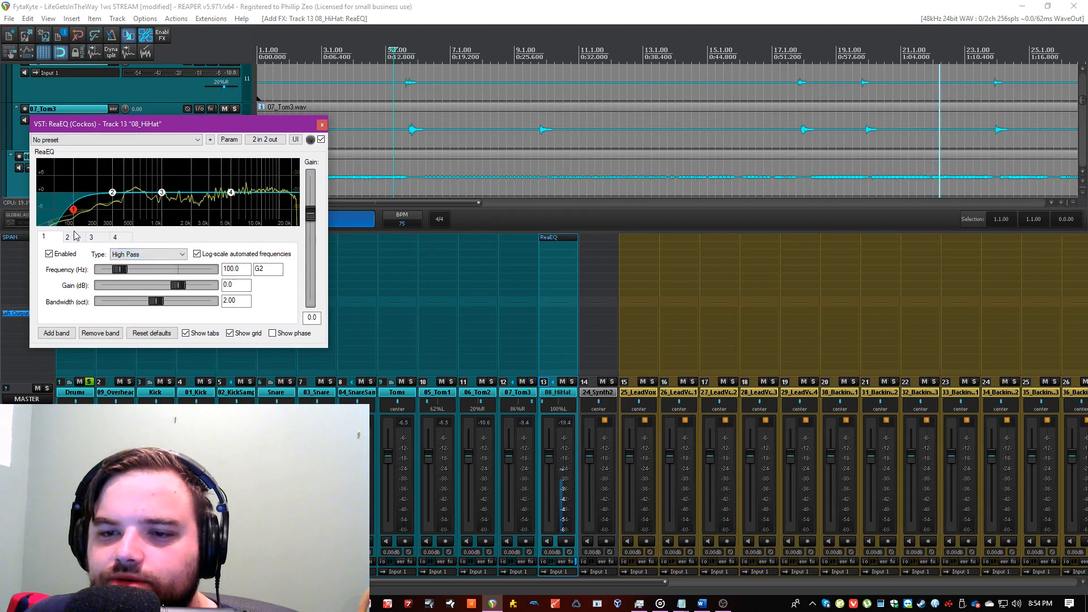
Step: Raise the hi-hat's high-pass cutoff and set ReaEQ band 3 to 16790 Hz, -2.2 dB gain and 1.18 oct bandwidth
drag(73, 210, 284, 199)
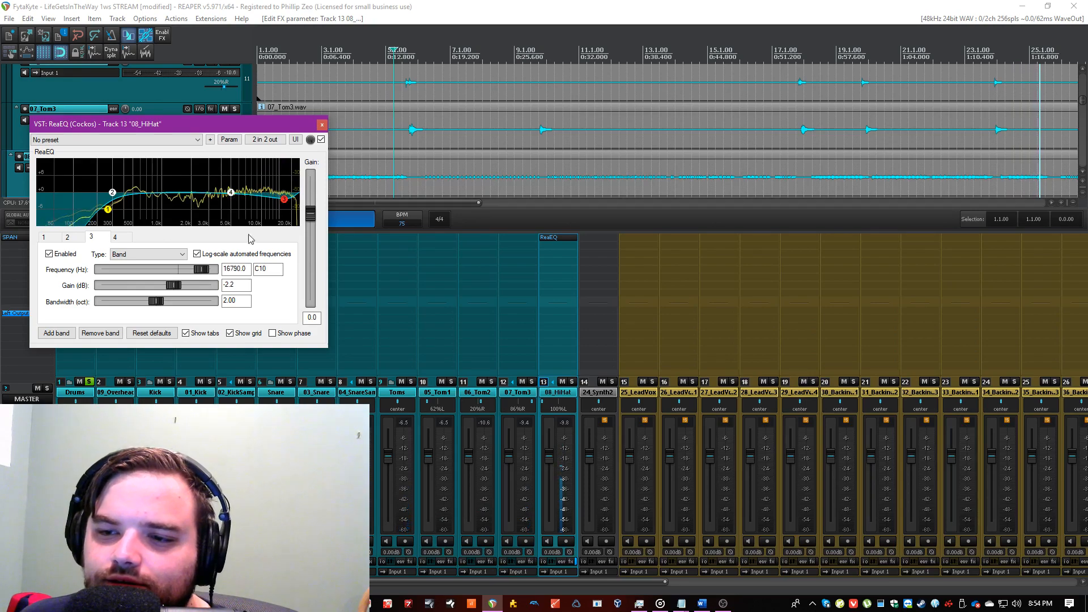
drag(155, 302, 134, 303)
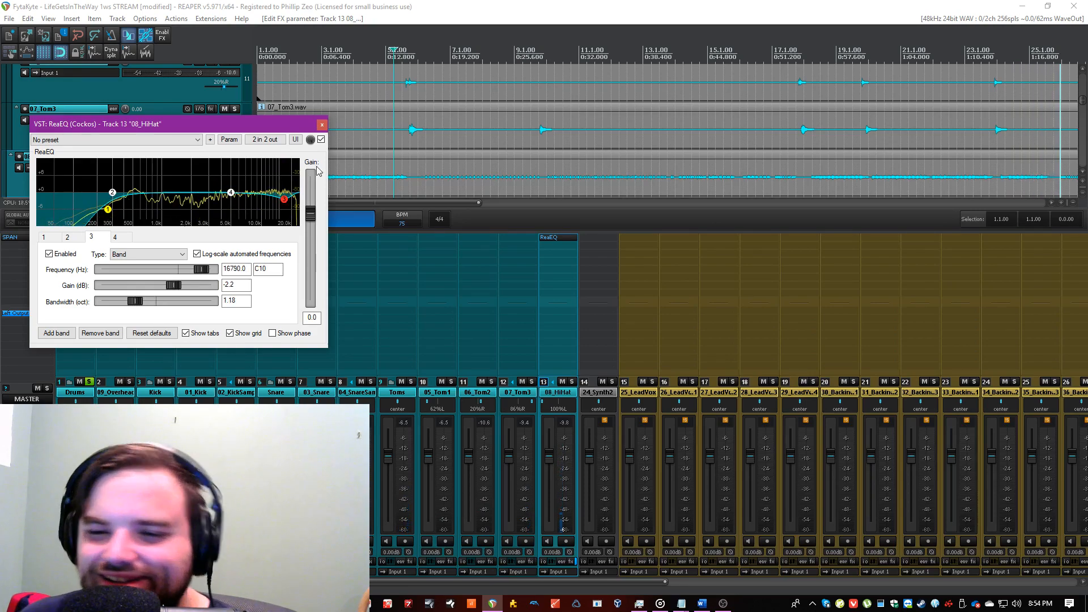
click(322, 124)
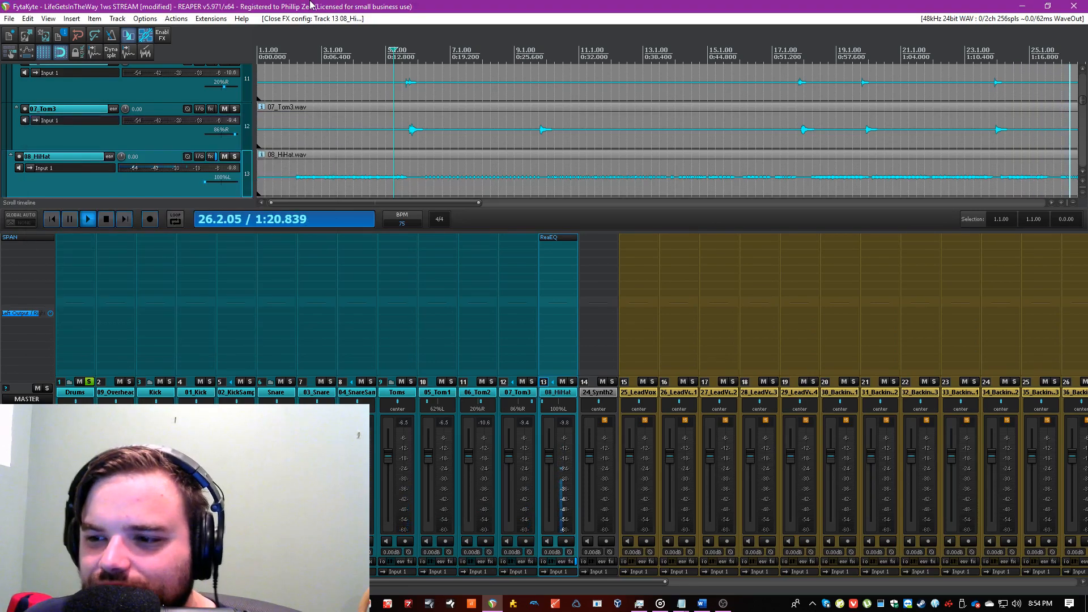
Step: Solo 09_Overheads and insert ReaEQ on it
click(97, 392)
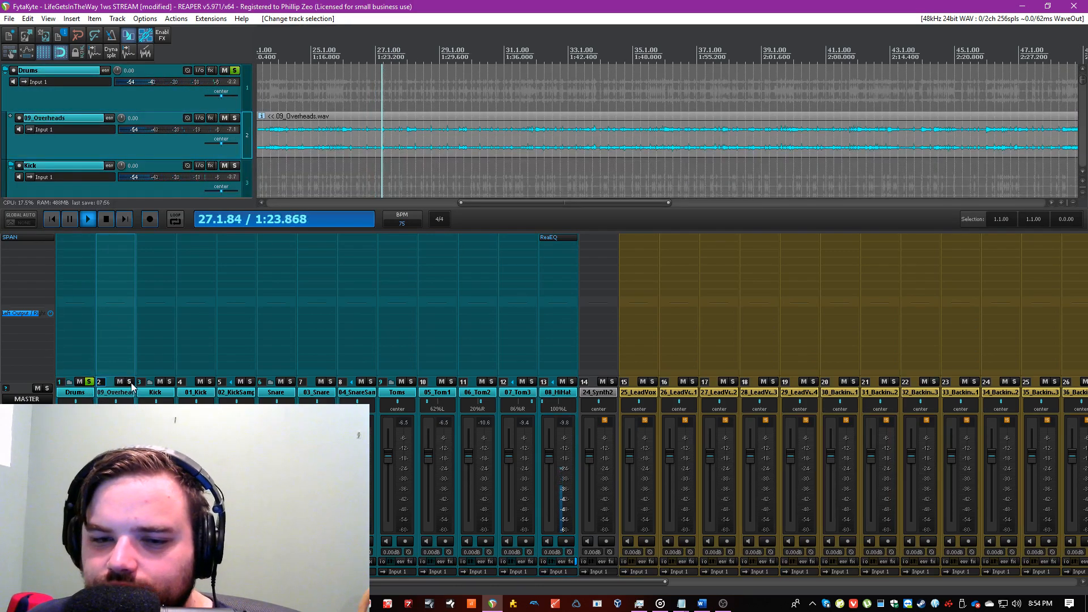
click(129, 381)
double_click(123, 250)
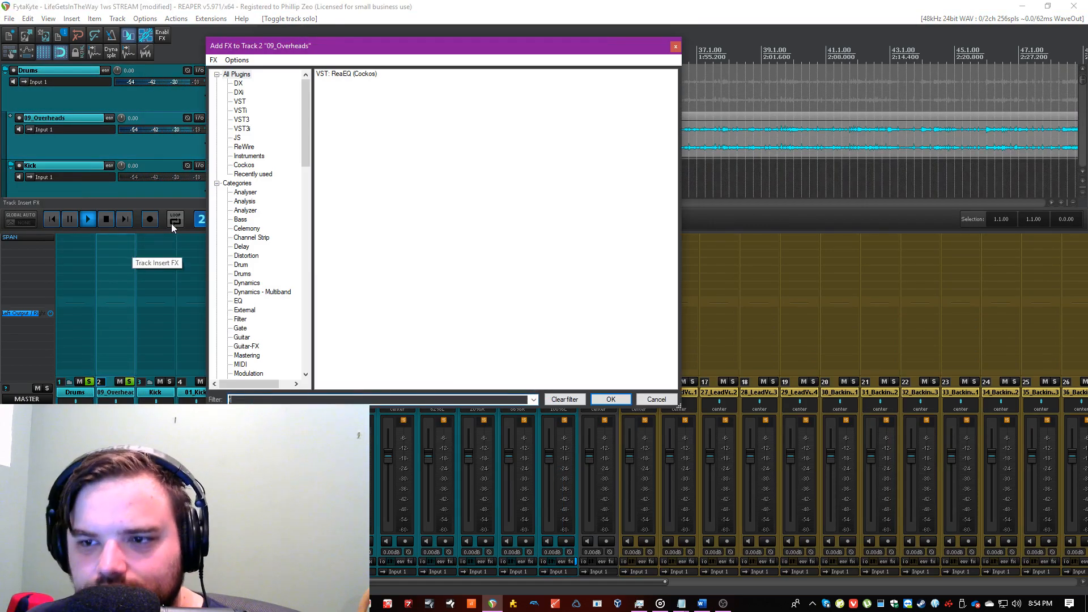
double_click(346, 74)
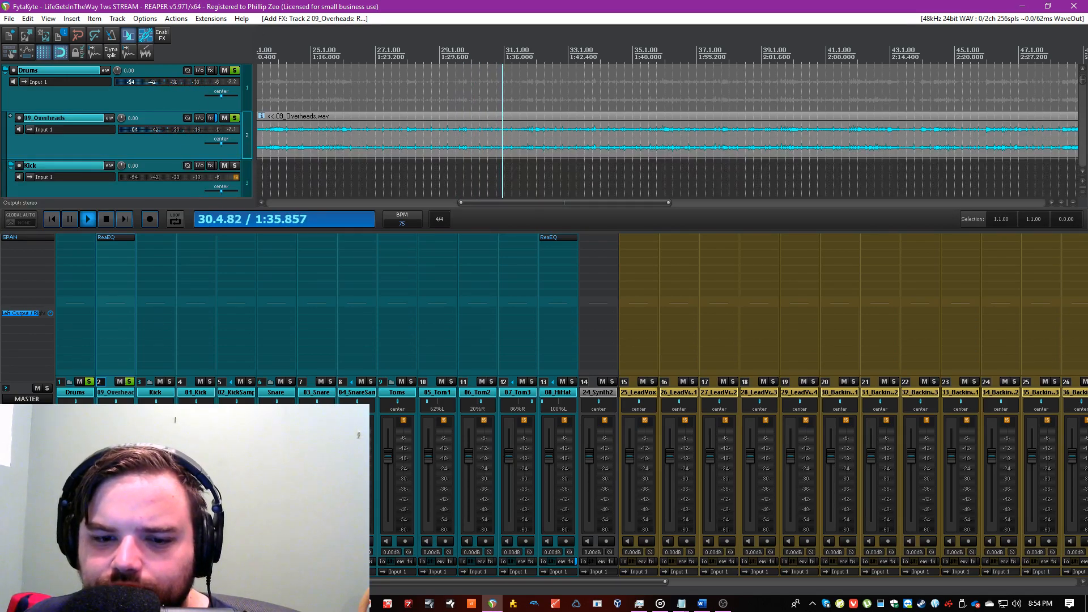
Step: Listen to the soloed overheads with the master output switched to mono (R) and mono (L)
click(27, 541)
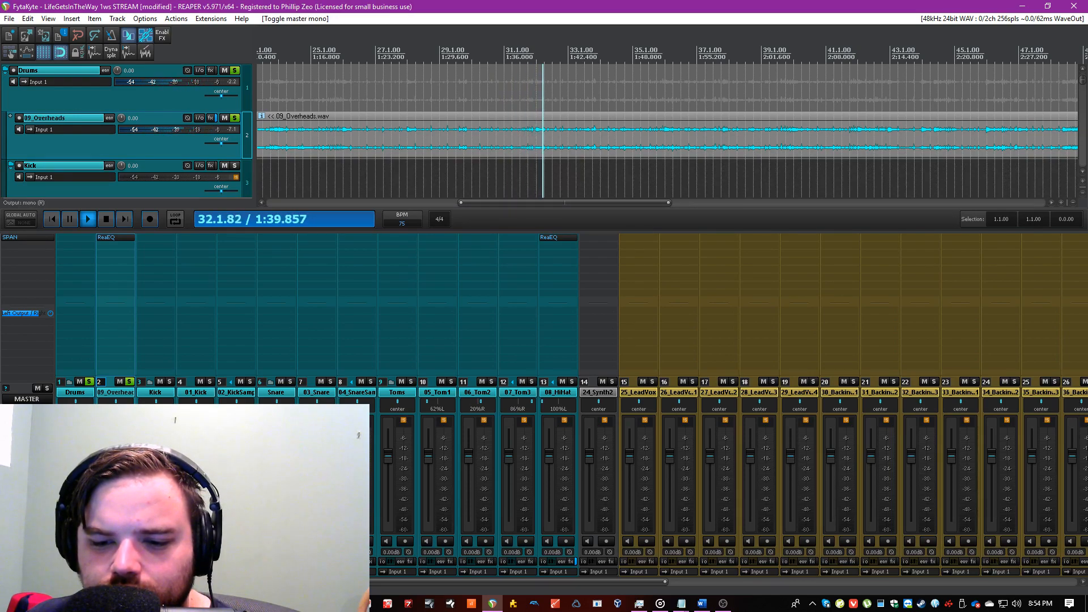
click(27, 541)
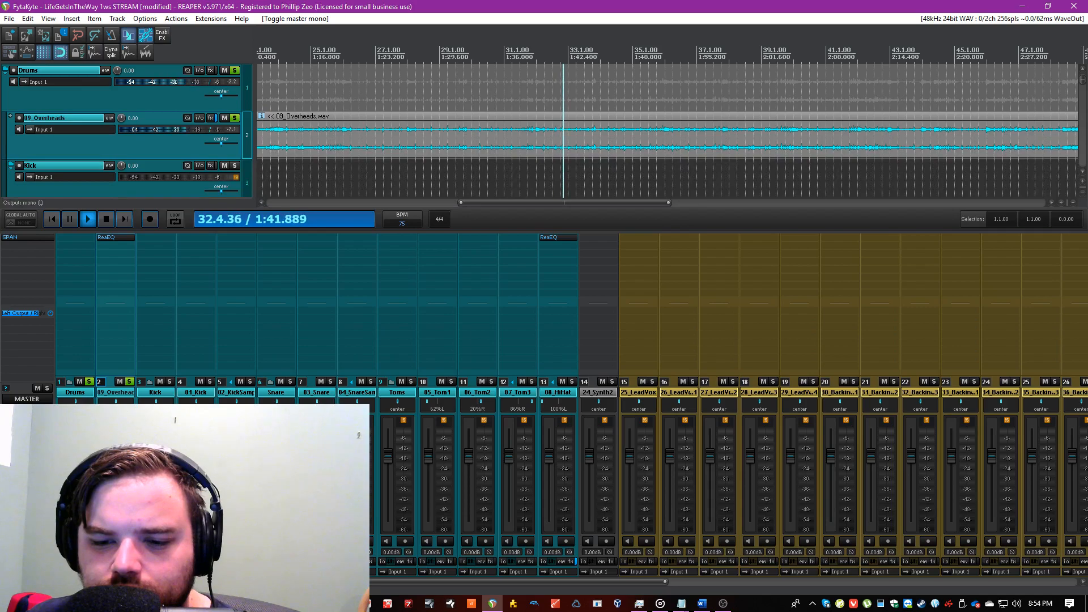
click(27, 541)
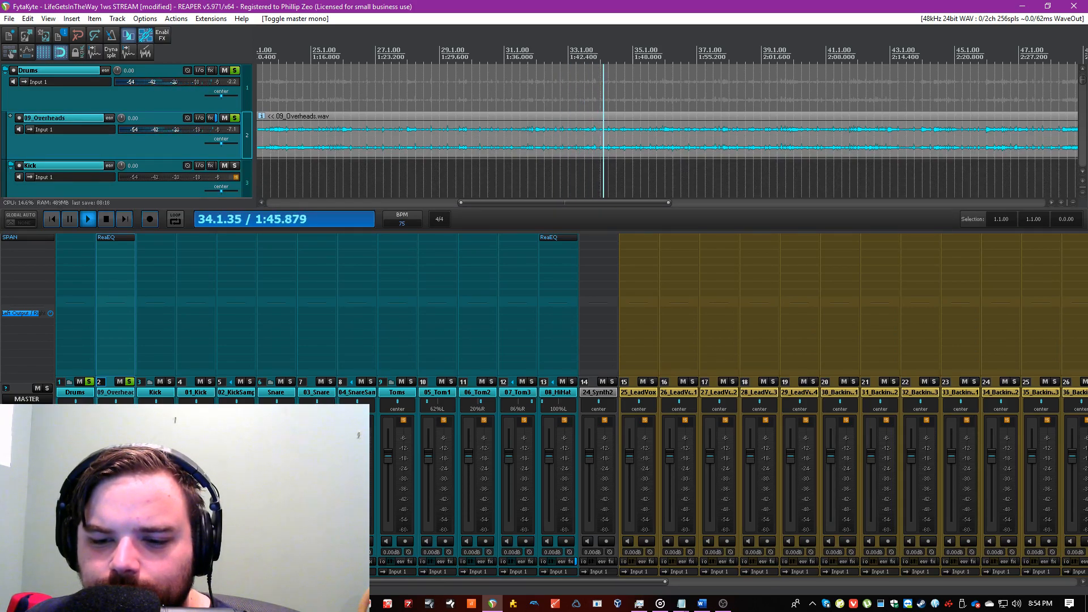
Step: Compare the track phase settings and change the channel mode of the 09_Overheads media item
click(27, 541)
click(27, 541)
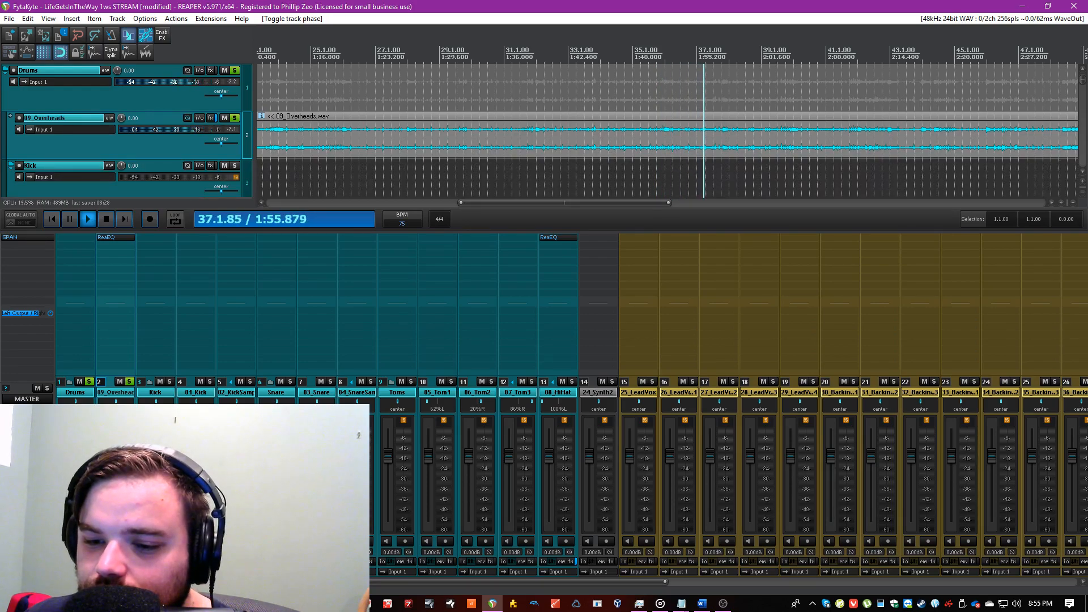
click(327, 148)
right_click(330, 141)
click(364, 162)
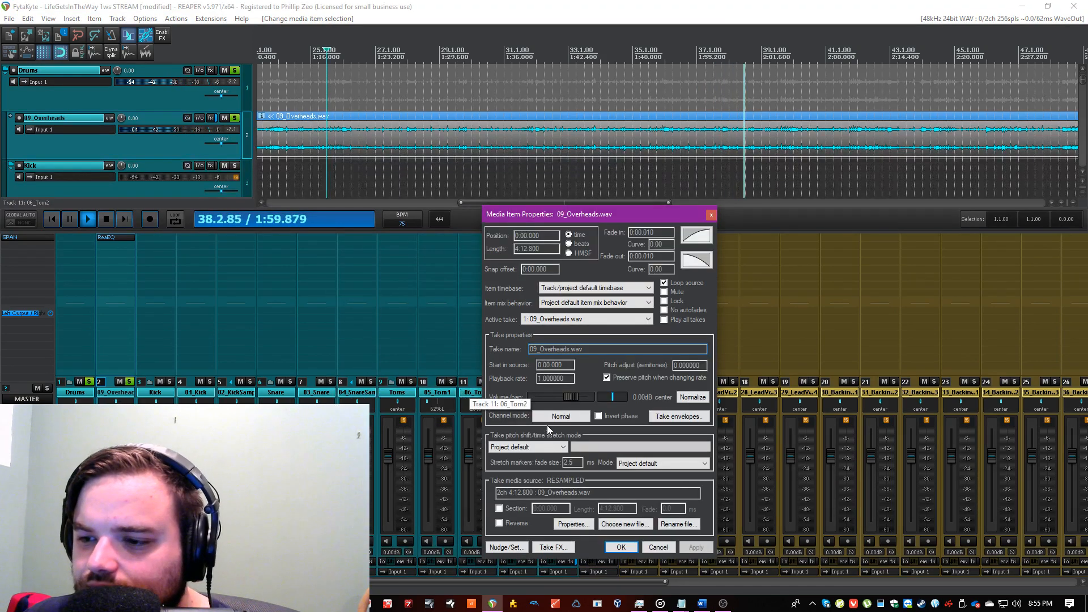
click(561, 415)
click(596, 448)
click(697, 546)
click(621, 547)
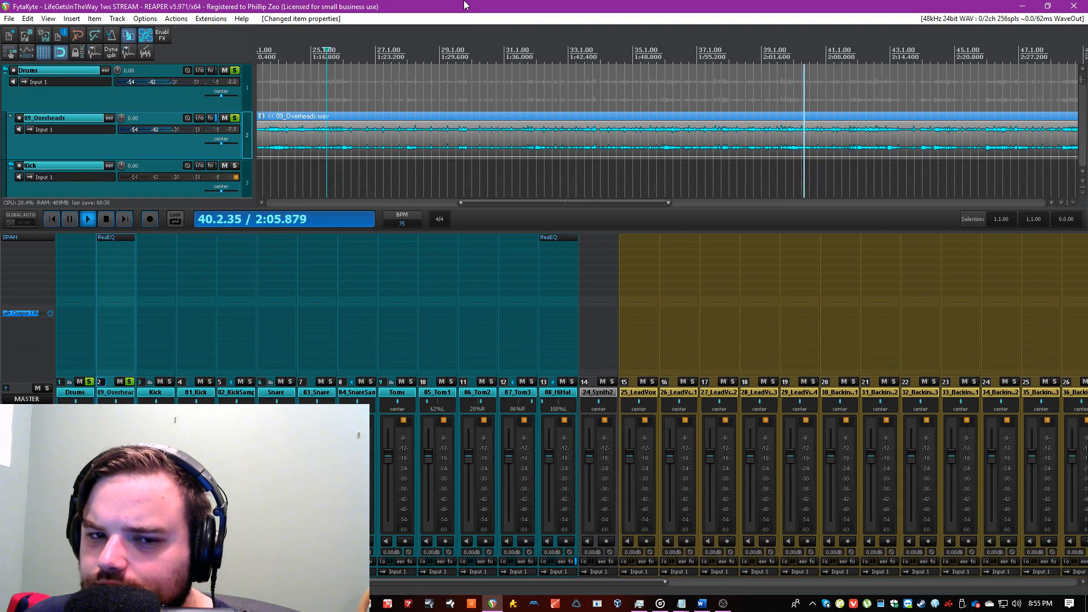
Step: Unsolo 09_Overheads and open its ReaEQ window, placing it clear of the drum channels
click(129, 382)
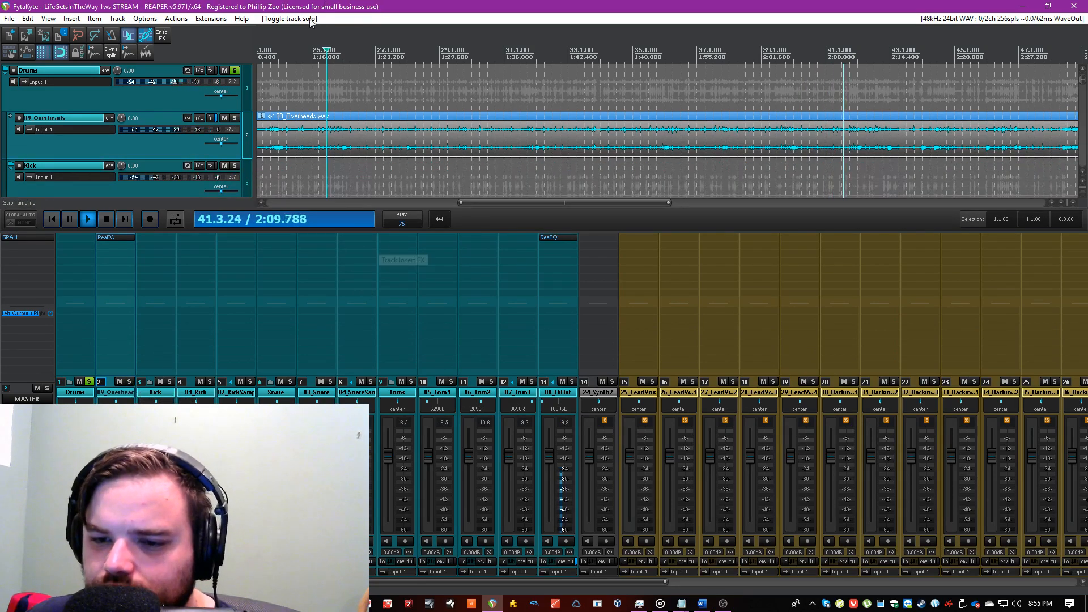
click(79, 392)
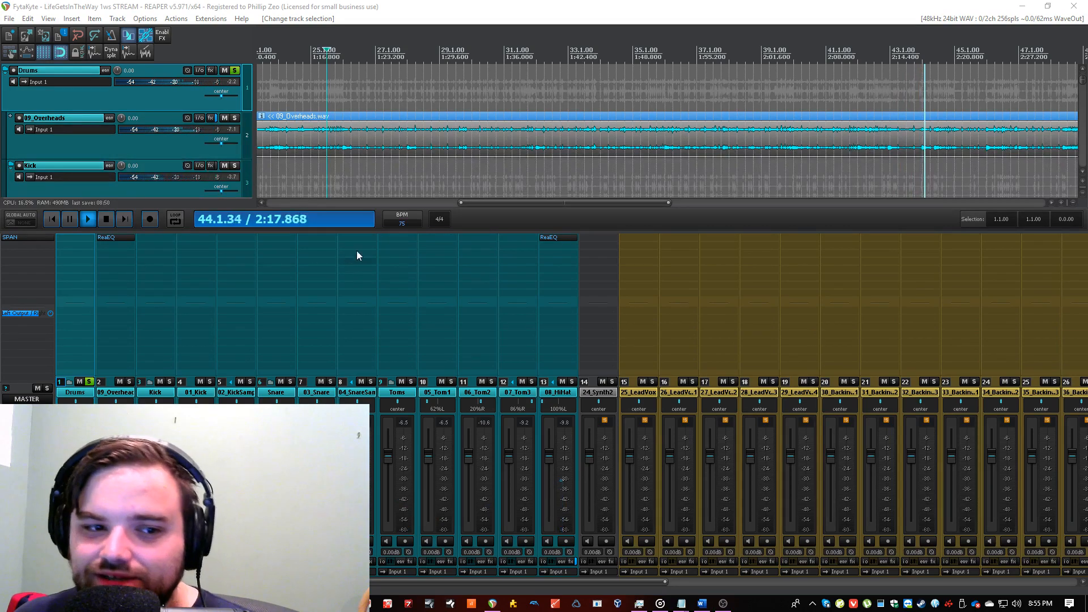
click(450, 5)
click(115, 237)
drag(551, 364, 780, 312)
click(465, 5)
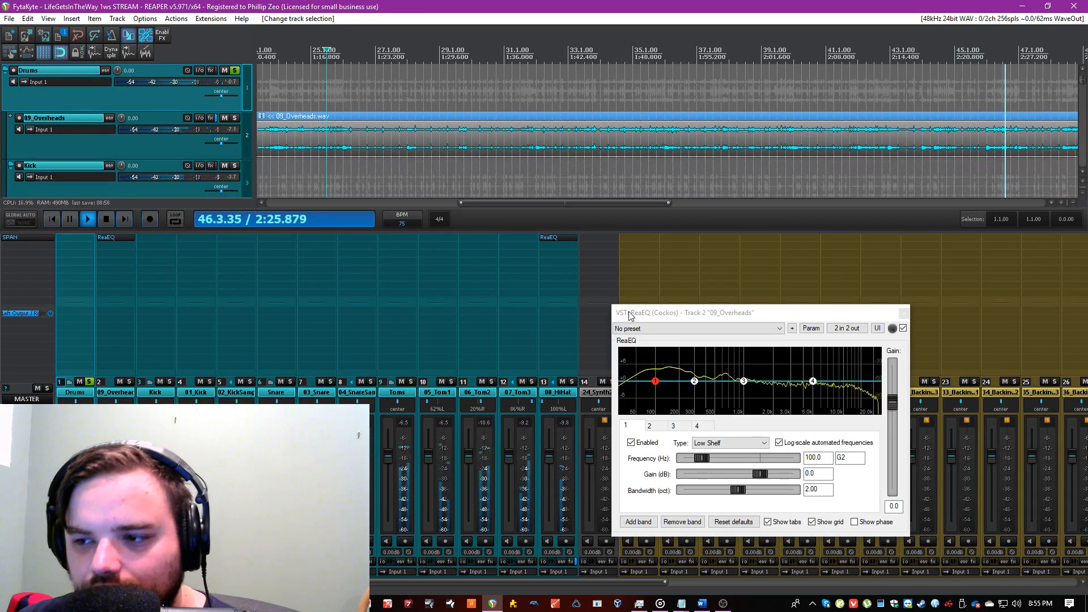
drag(630, 315, 682, 313)
click(166, 4)
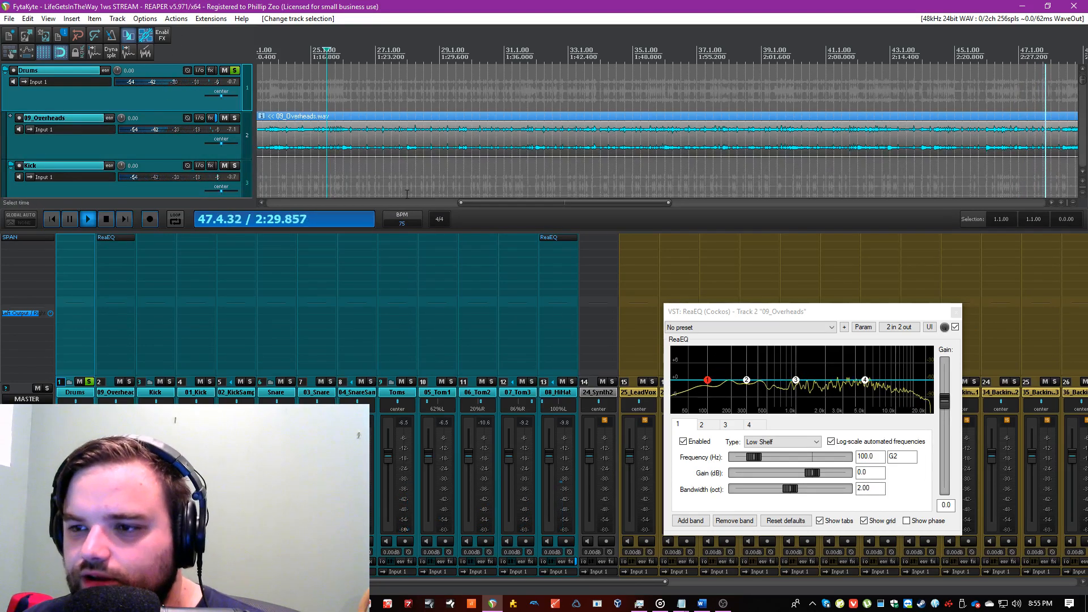
Step: Restart playback from about bar 2, near the start of the song
scroll(628, 152, down, 3)
click(777, 142)
scroll(777, 142, down, 3)
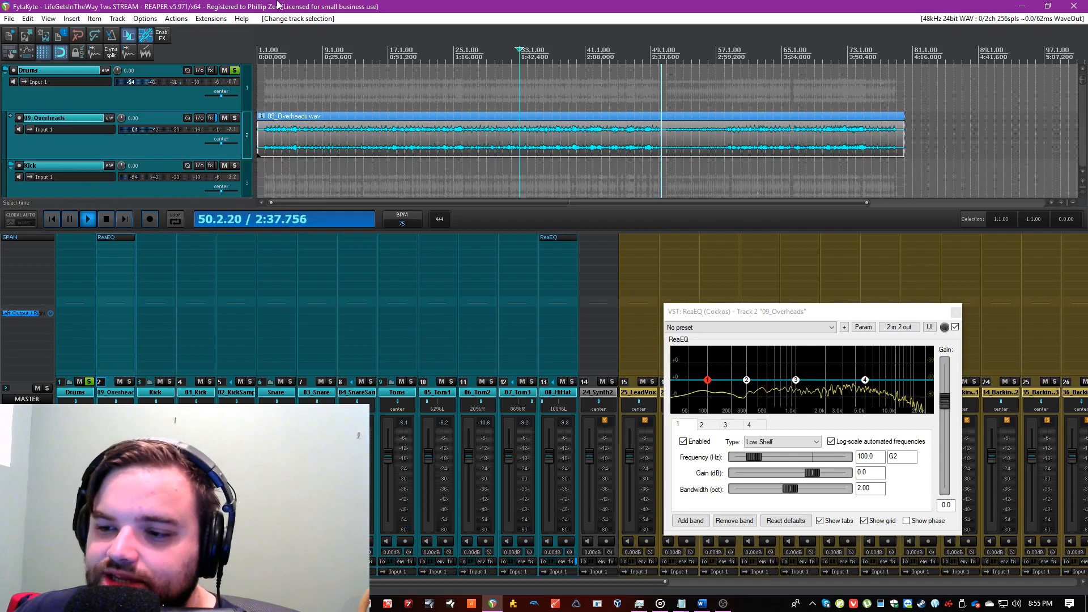
scroll(351, 91, down, 2)
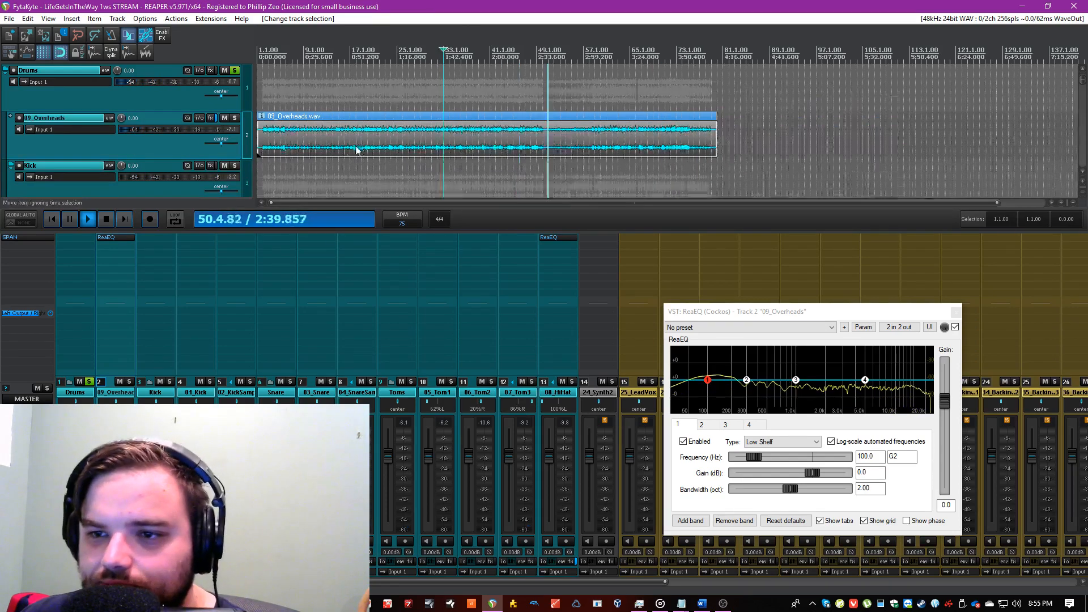
click(264, 103)
scroll(264, 104, up, 2)
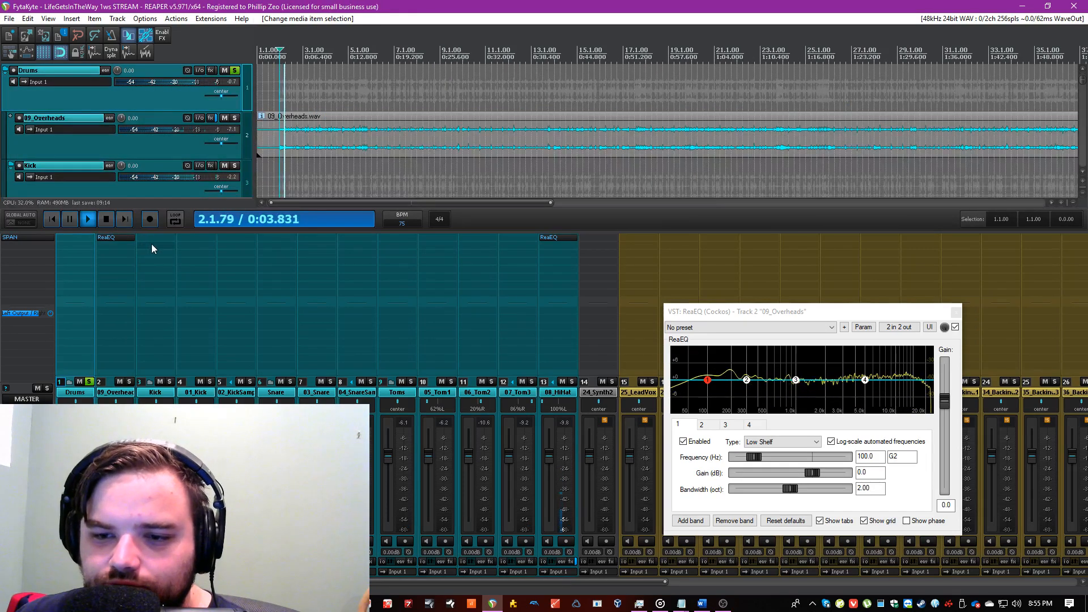
Step: Set the overheads' ReaEQ band 1 to High Pass at 112.9 Hz and band 2 to 216.8 Hz, -4.0 dB, 0.60 oct
click(782, 441)
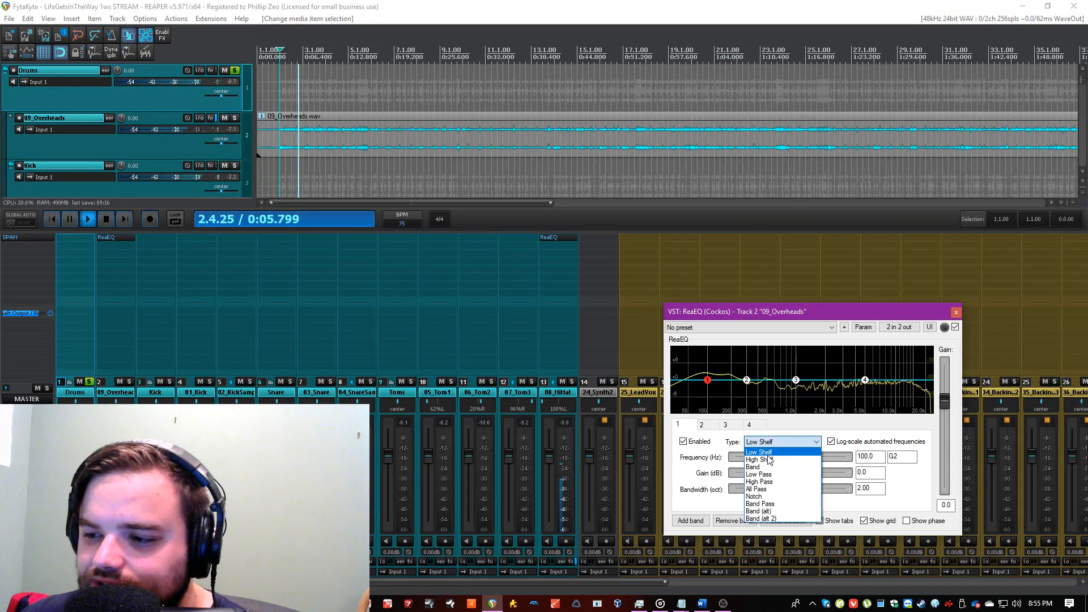
click(770, 483)
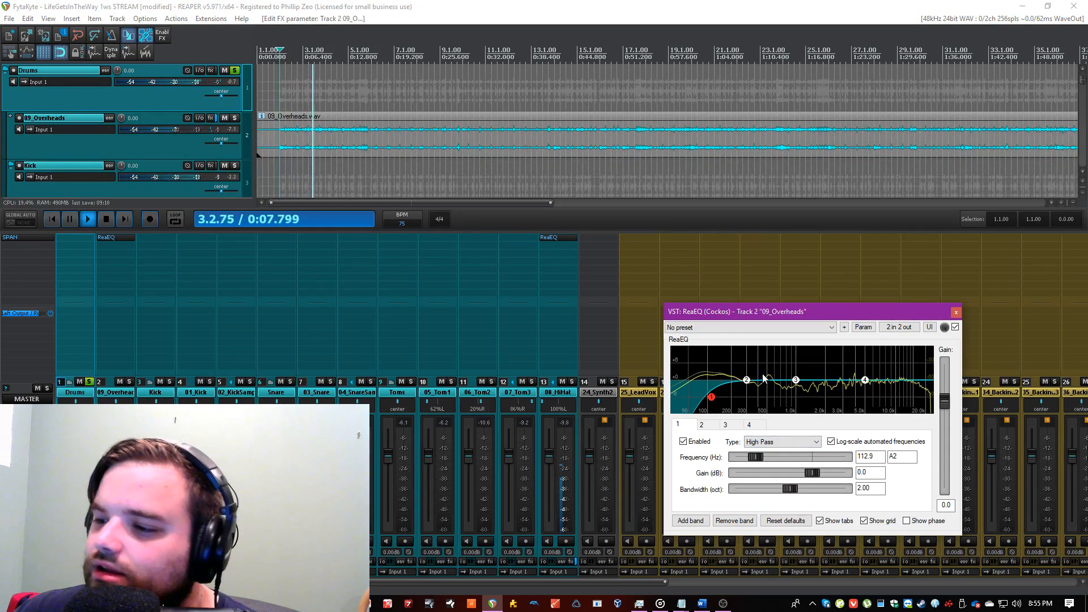
mouse_move(746, 380)
mouse_down()
mouse_move(758, 363)
mouse_move(741, 349)
mouse_move(739, 393)
mouse_up()
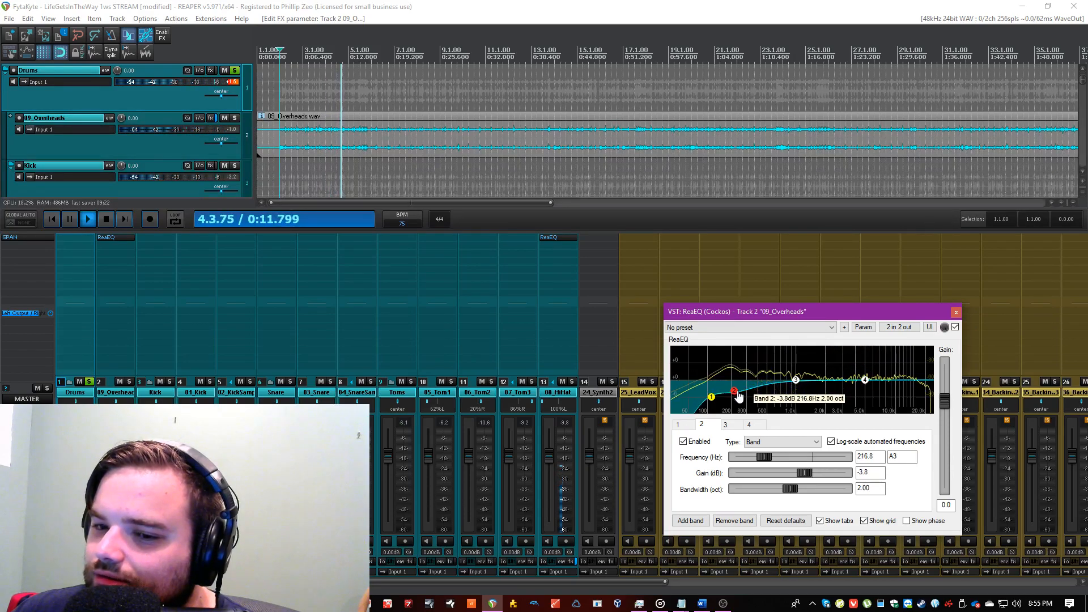
drag(792, 496, 755, 490)
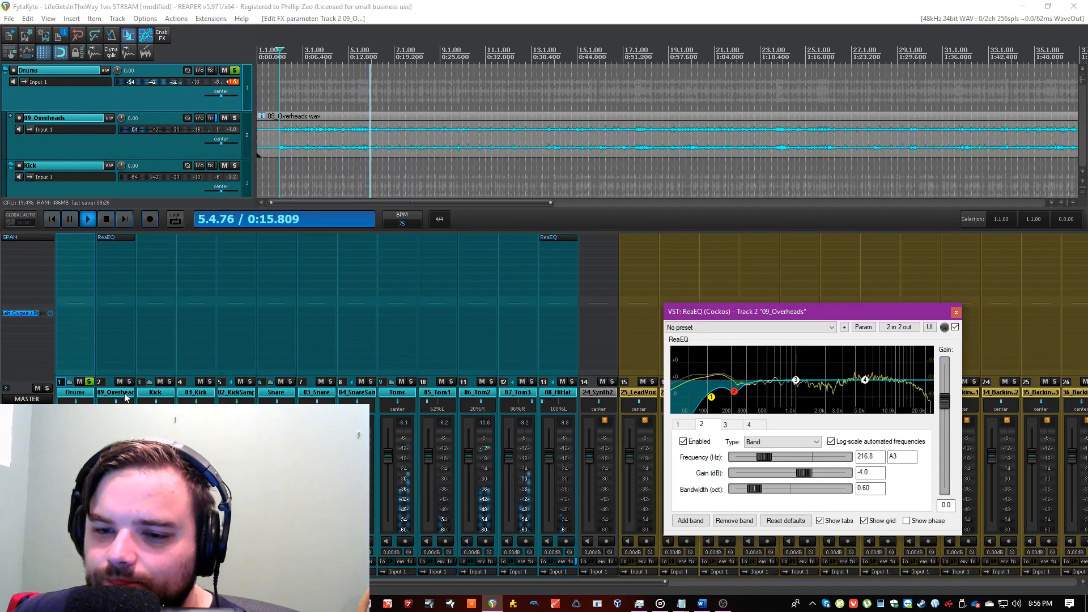
Step: Insert Plus 10 db Compressor (x86) on 09_Overheads and solo the track, keeping the compressor window in view
click(113, 277)
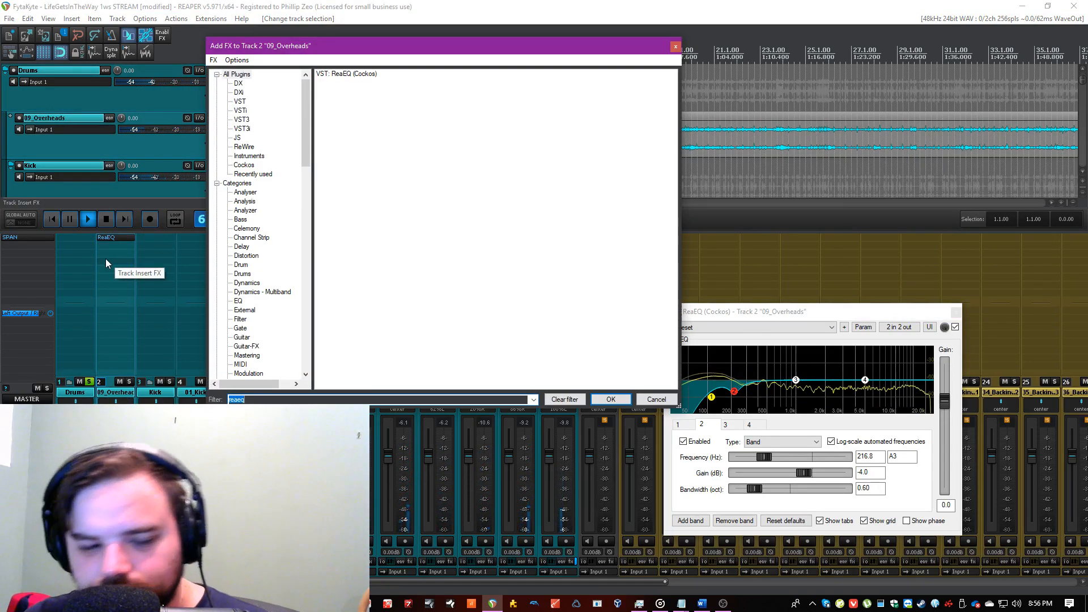
text(plus)
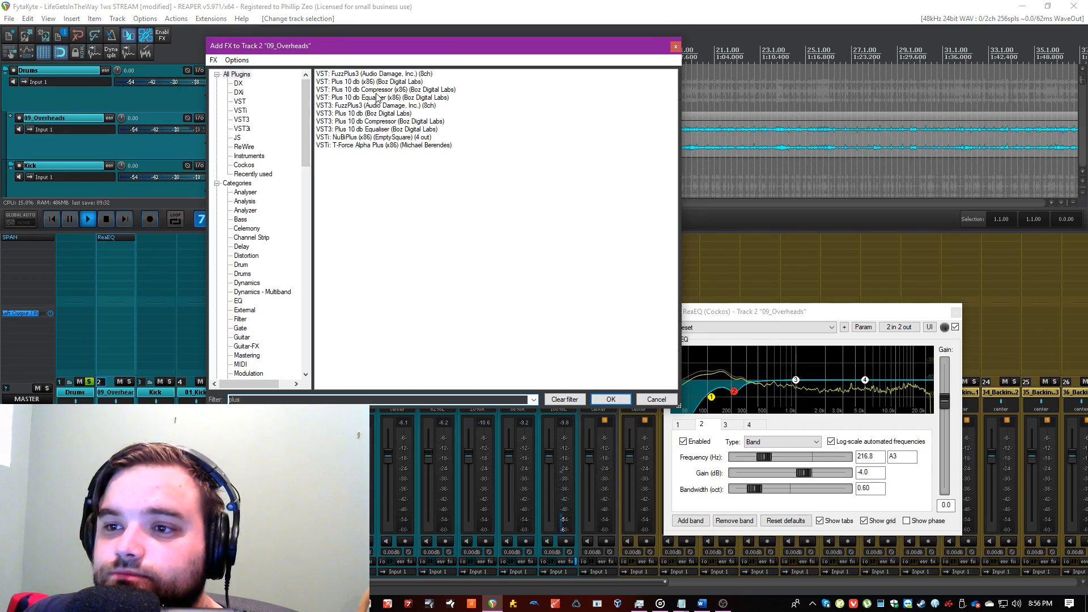
double_click(377, 90)
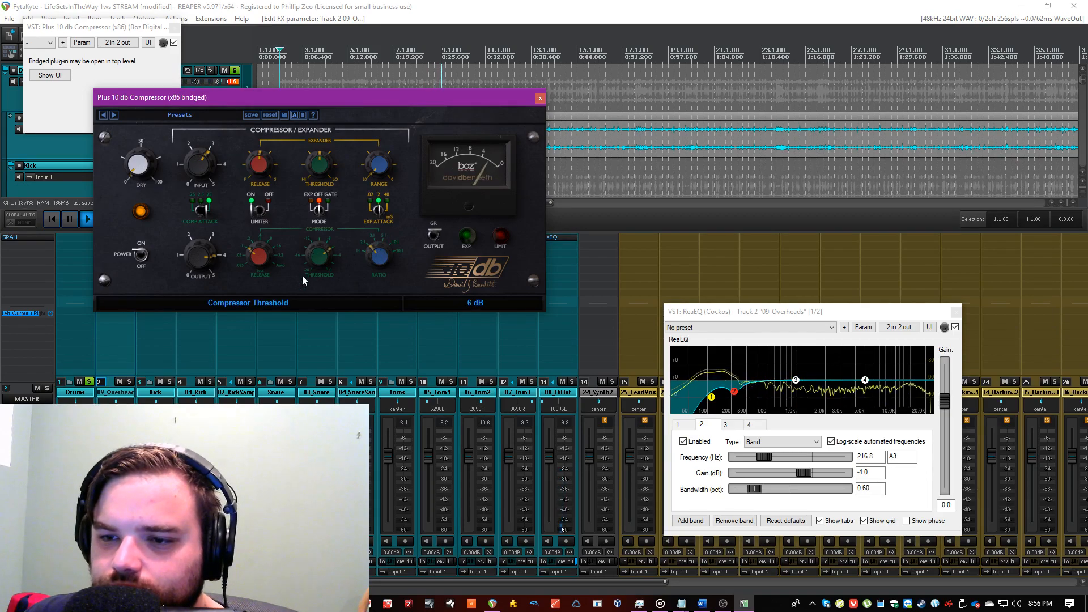
click(129, 383)
drag(251, 95, 466, 109)
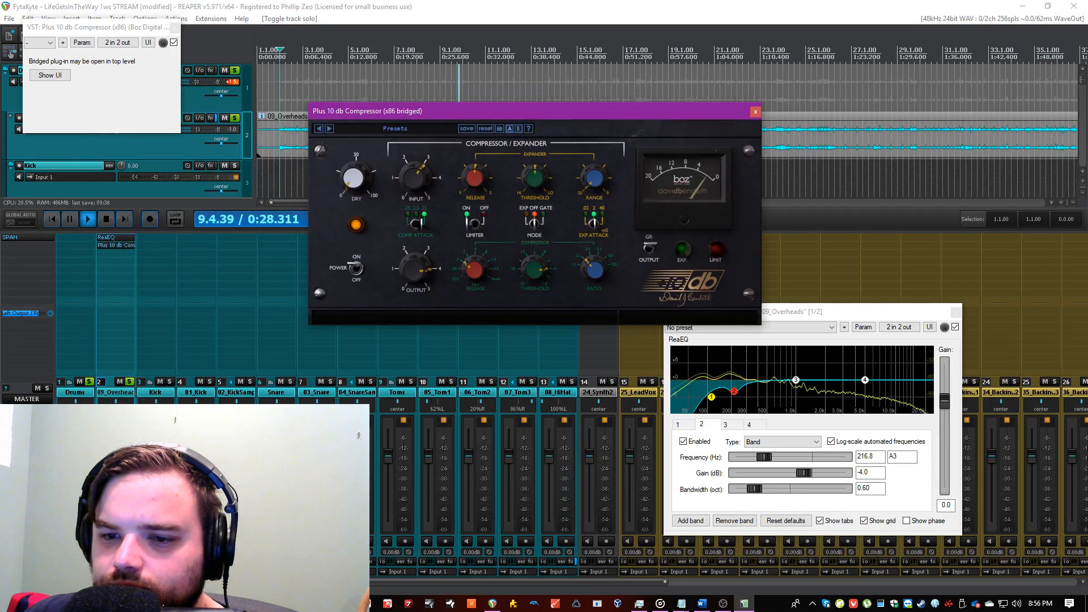
Step: Cut the overheads with ReaEQ band 3 at 3783.8 Hz, -4.6 dB and 0.56 oct, and adjust the compressor's release
click(795, 381)
drag(798, 388, 853, 391)
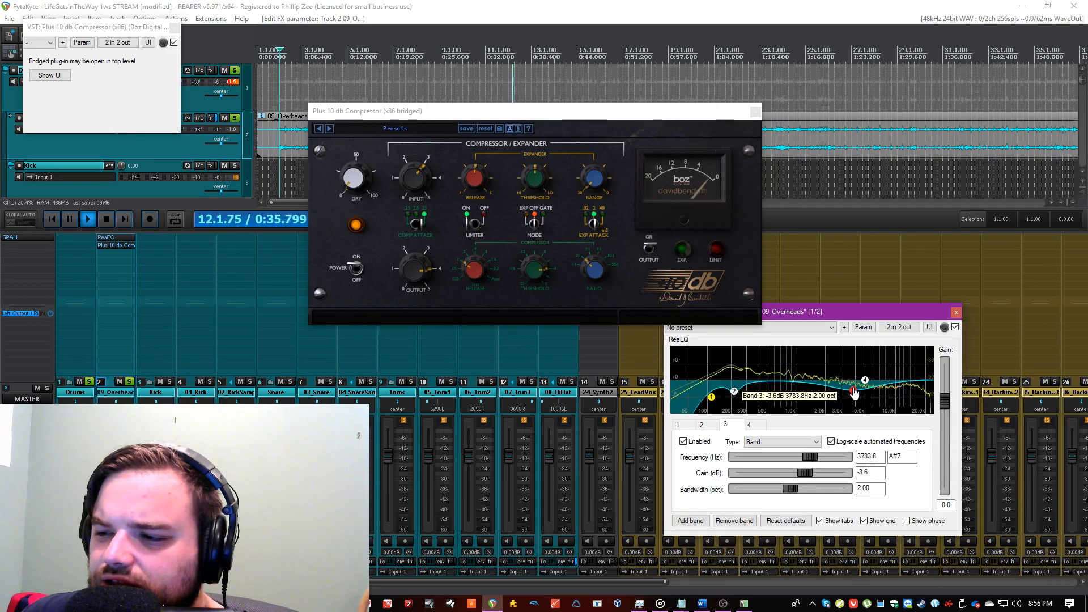
click(481, 264)
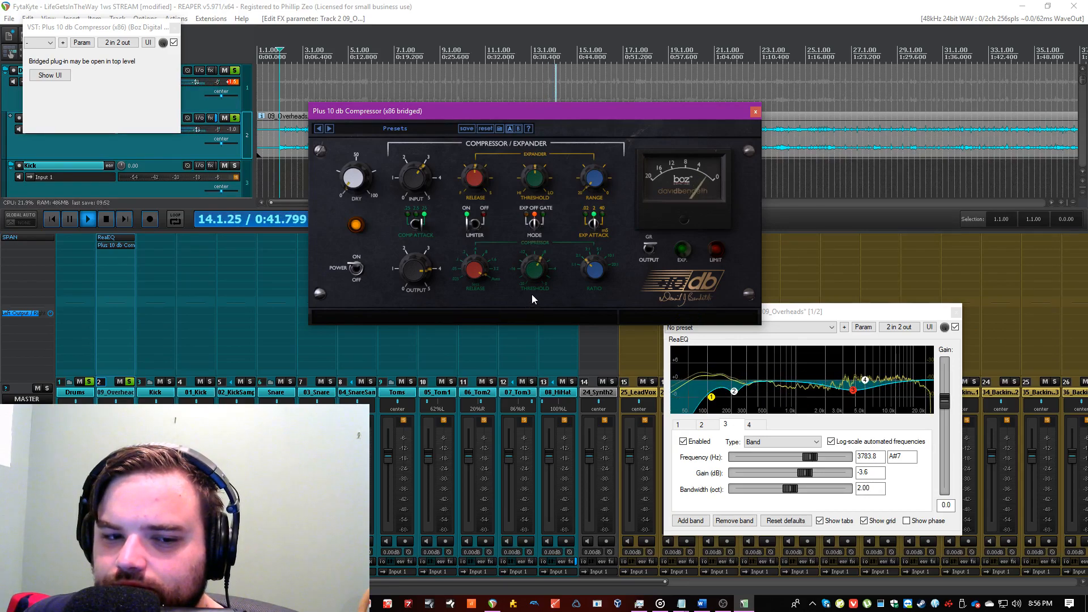
drag(853, 391, 864, 389)
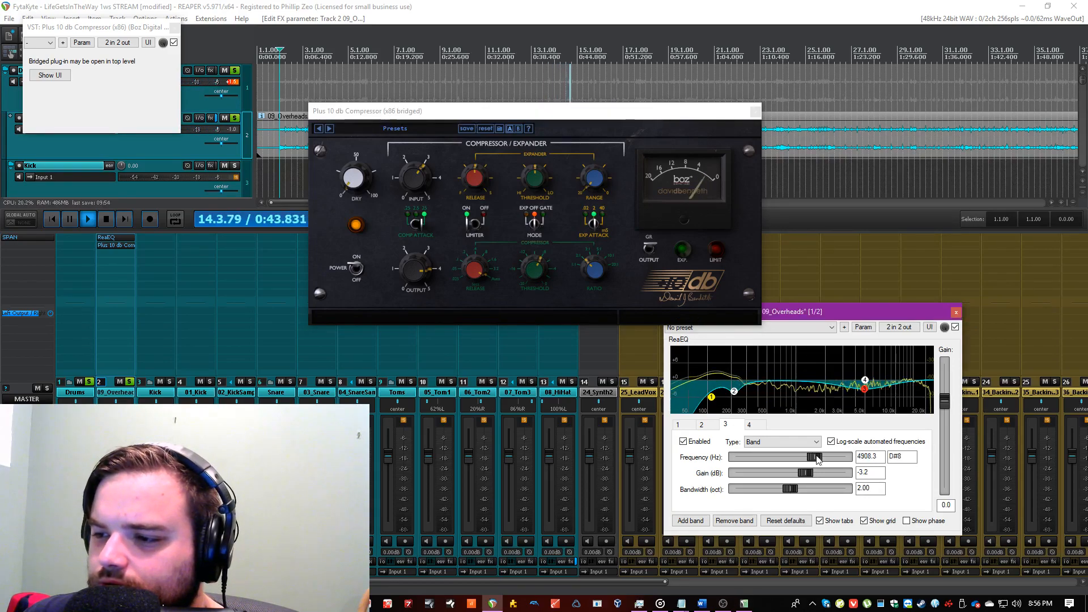
drag(796, 491, 764, 493)
drag(864, 389, 853, 352)
drag(835, 472, 802, 472)
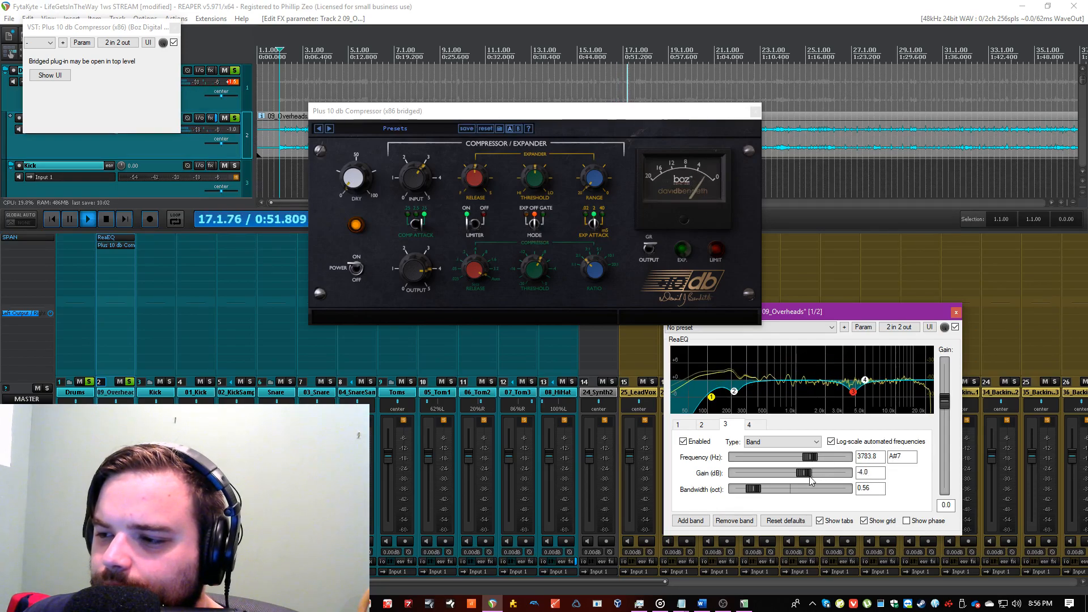
Step: Add ReaEQ band 5 at 12741.8 Hz, -3.7 dB and 0.40 oct, and compare the overheads with the EQ bypassed
right_click(901, 386)
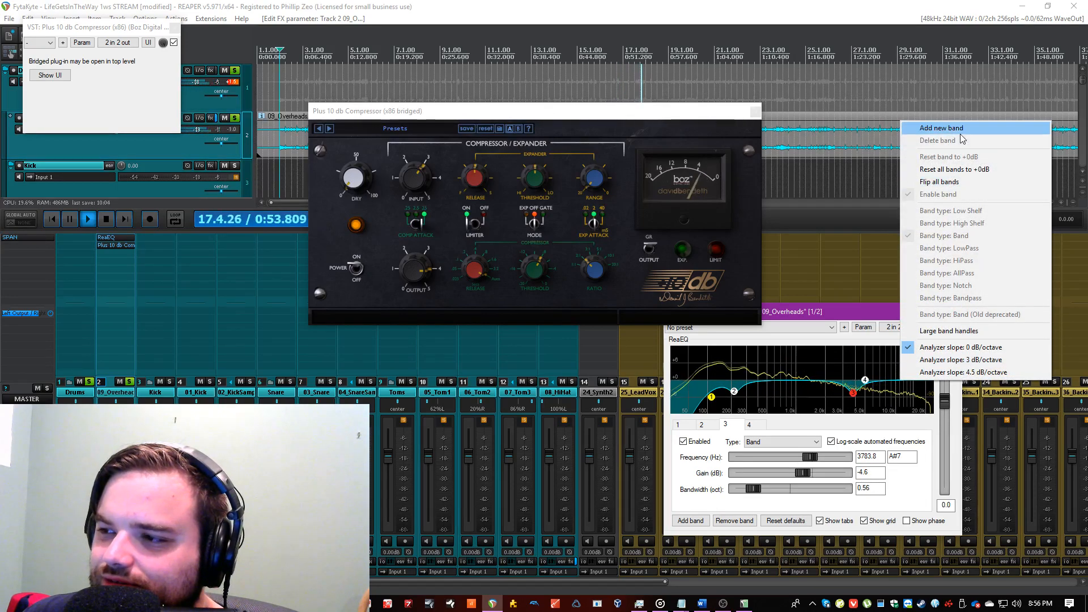
click(940, 124)
drag(791, 490, 751, 492)
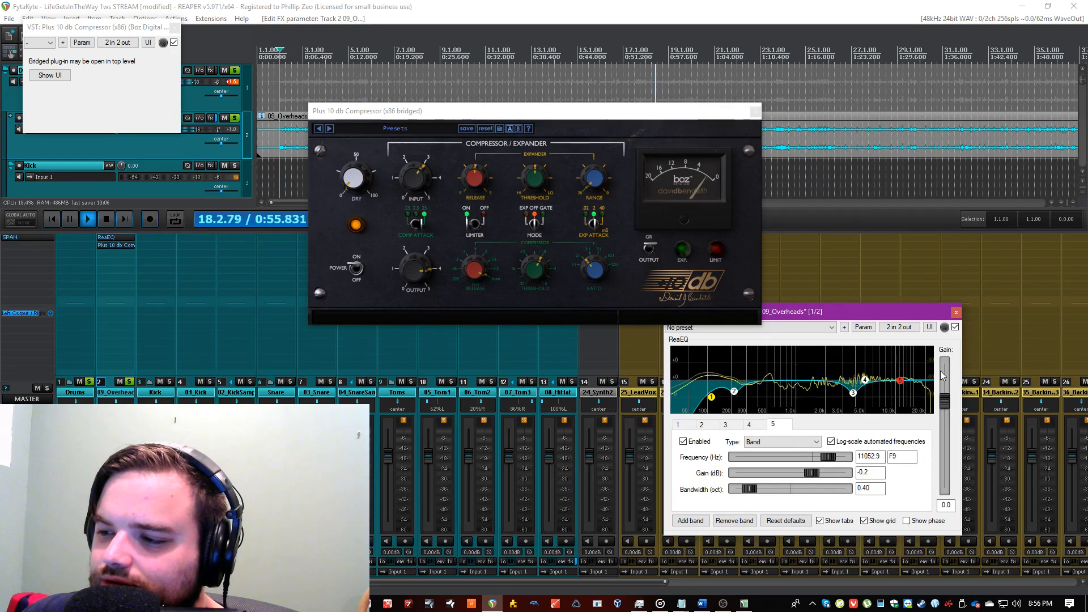
drag(900, 381, 905, 346)
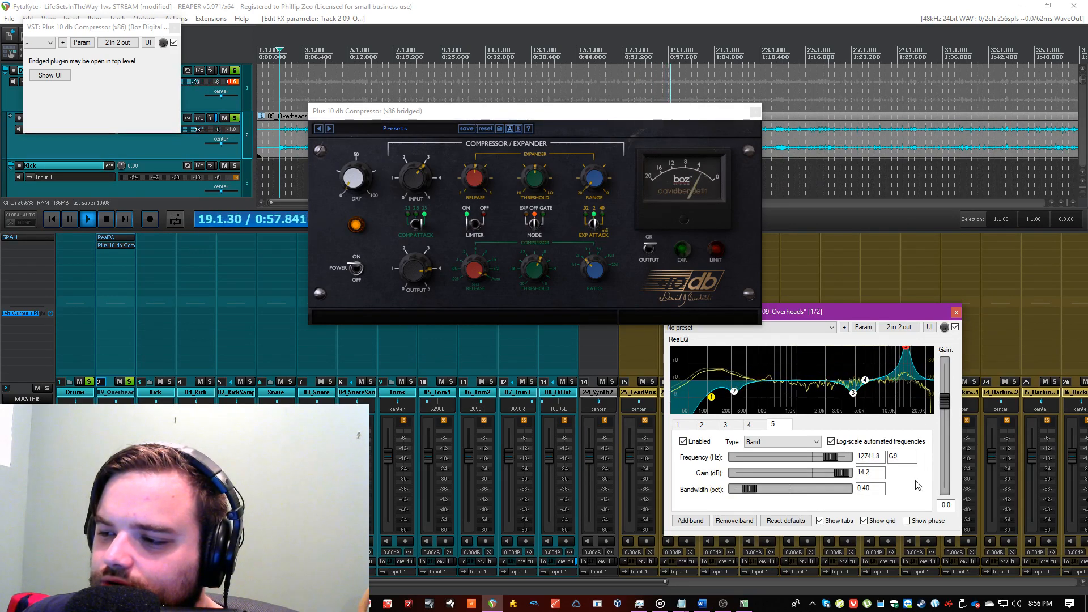
drag(846, 479, 810, 481)
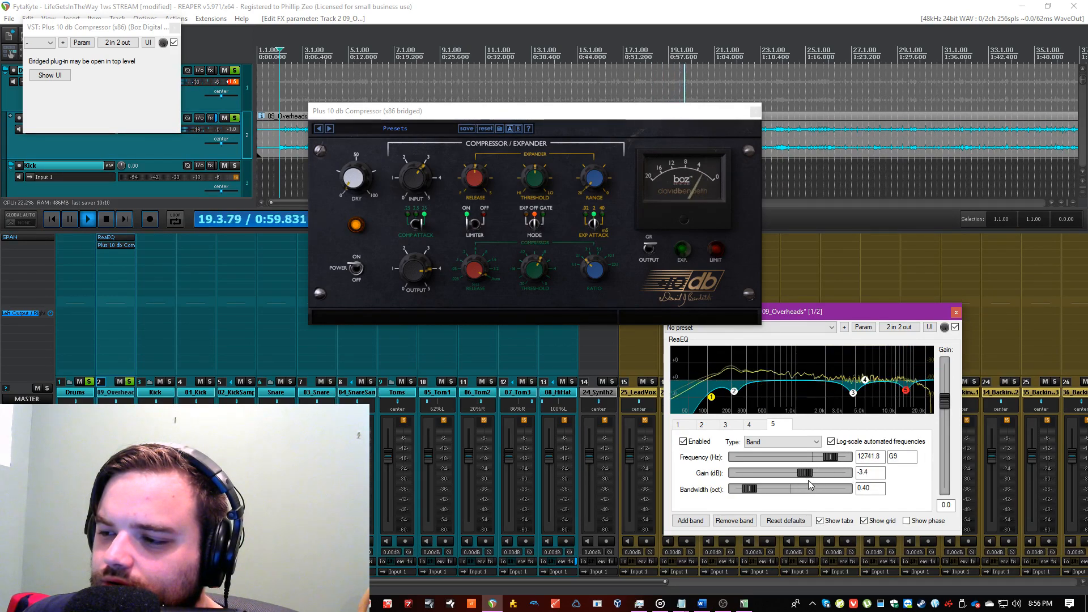
click(956, 327)
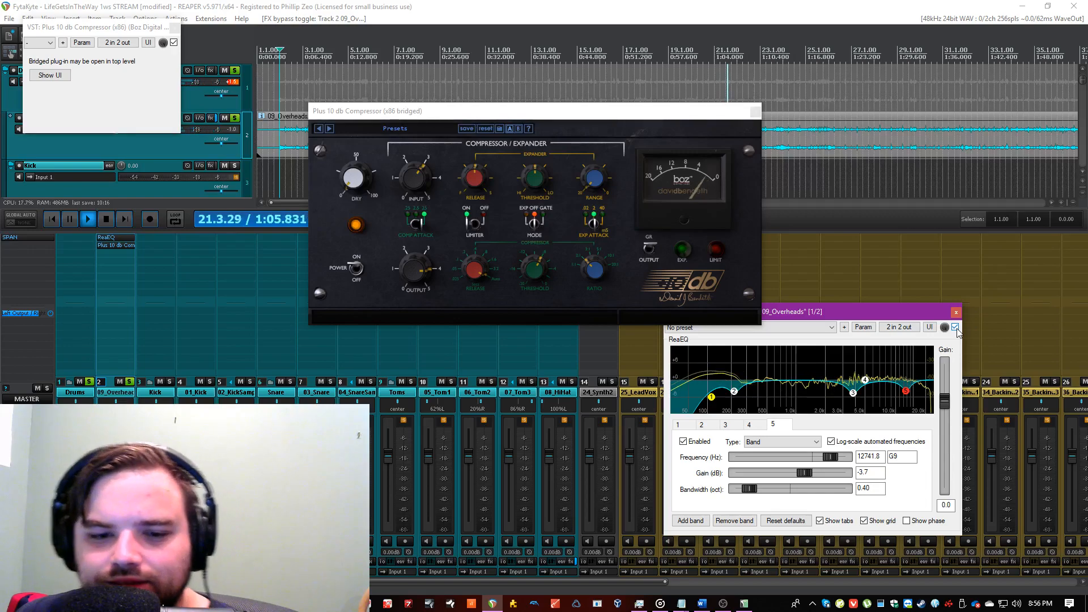
Step: Fine-tune the compressor's release, lower the 09_Overheads volume to about -5.6 dB and unsolo the track
mouse_move(412, 199)
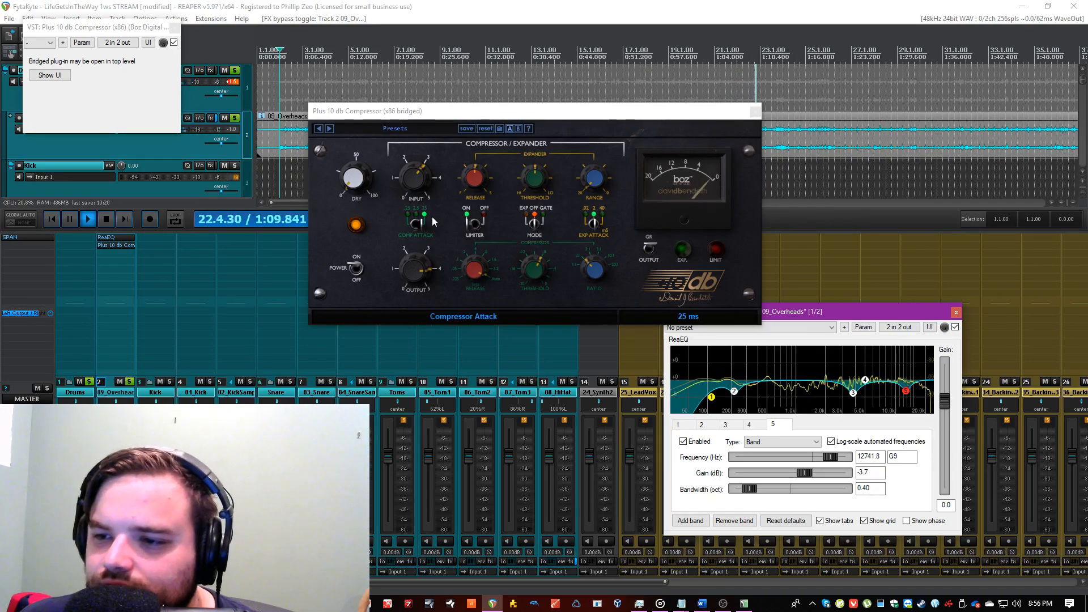
click(476, 263)
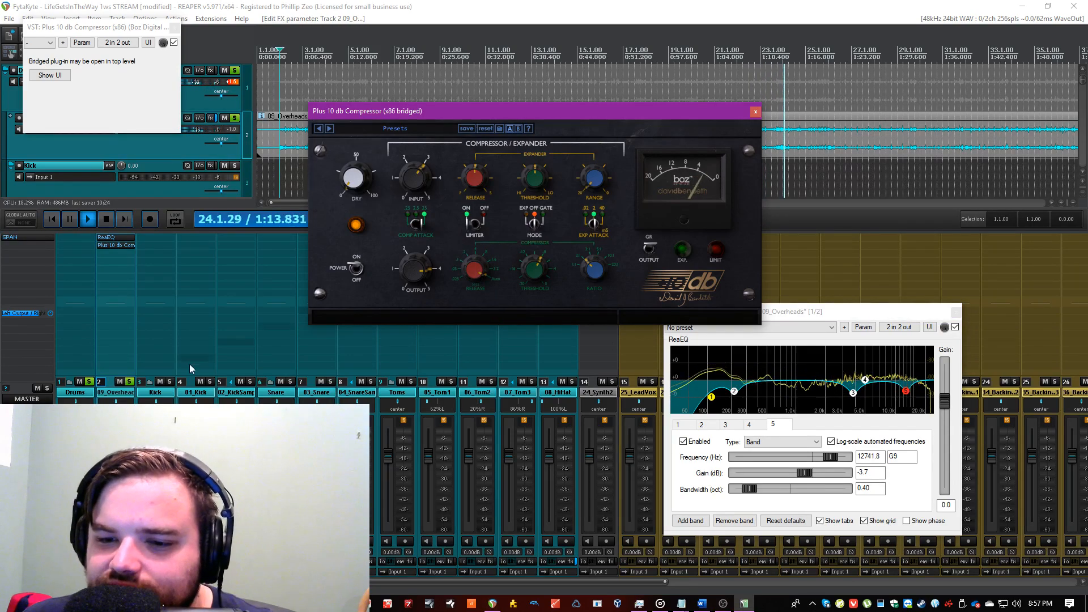
click(120, 420)
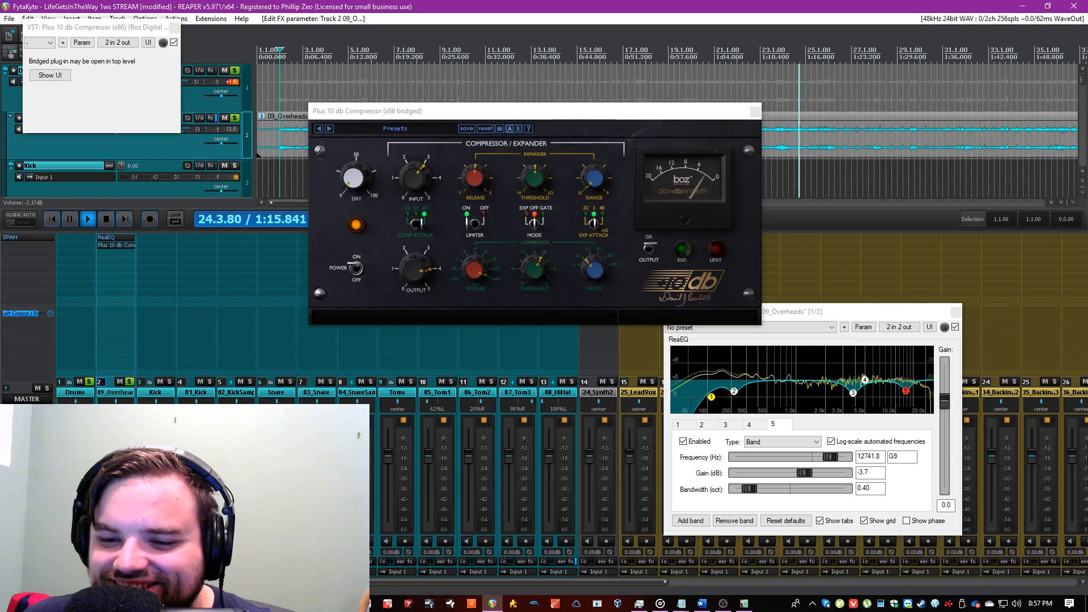
click(130, 381)
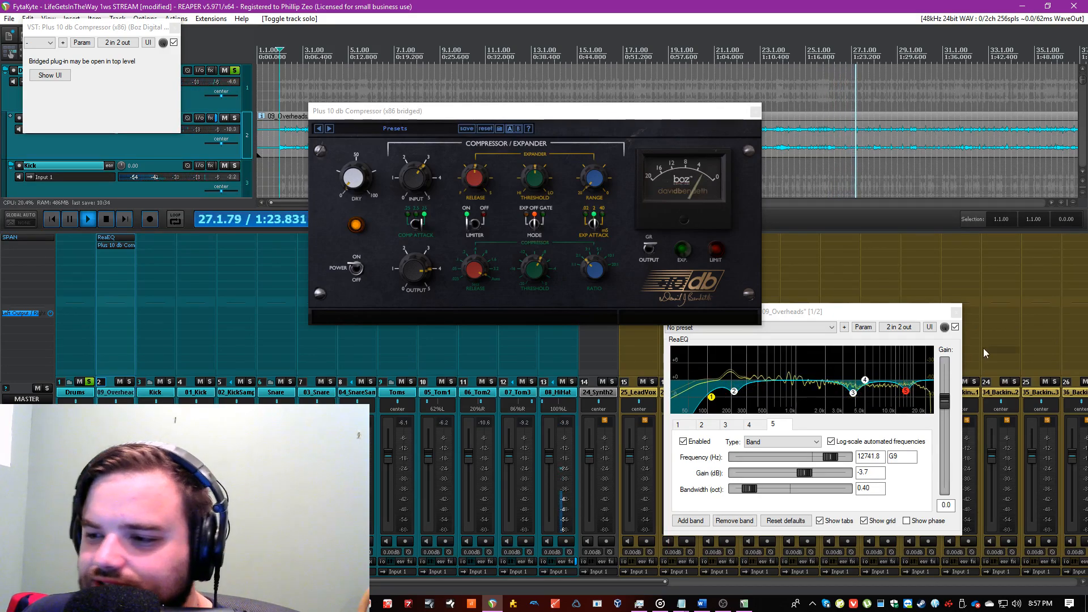
Step: Close the overheads' plug-in windows and compare the drum mix with all effects bypassed and with only the compressor bypassed
click(954, 311)
click(755, 111)
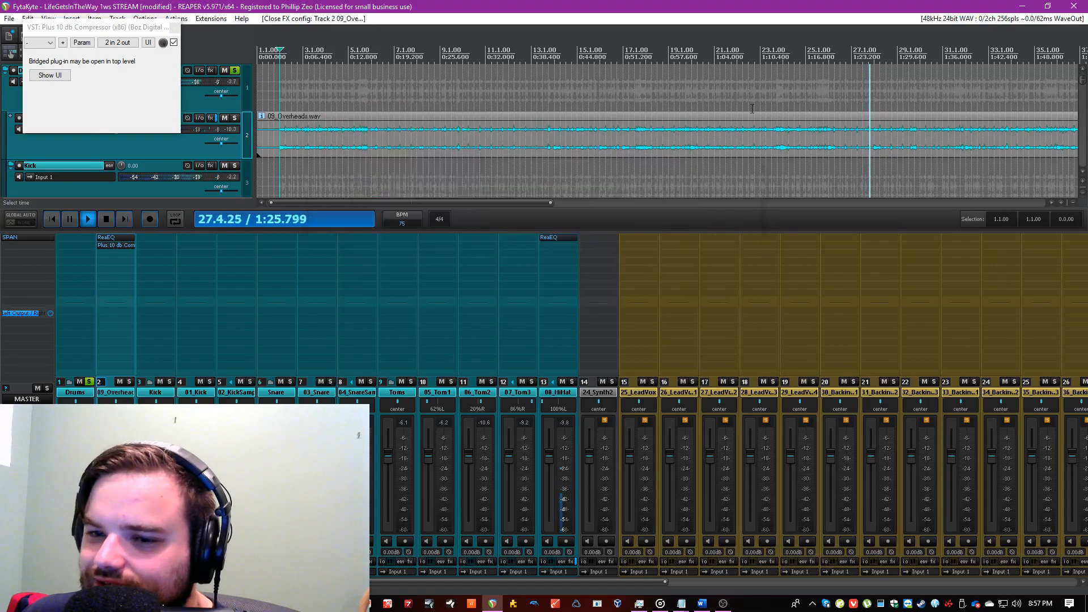
key(ctrl+b)
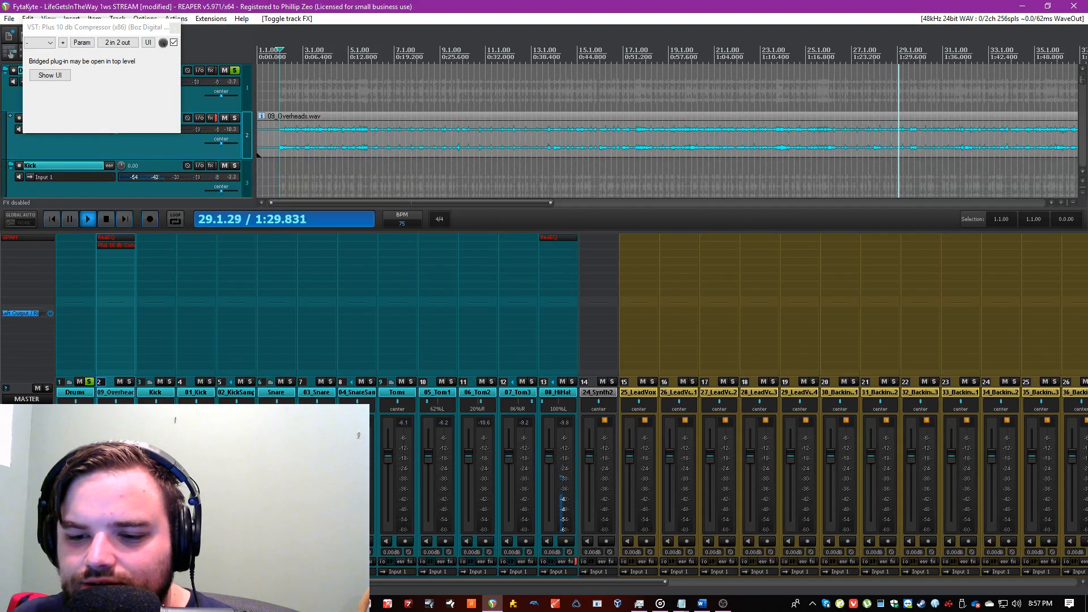
click(175, 28)
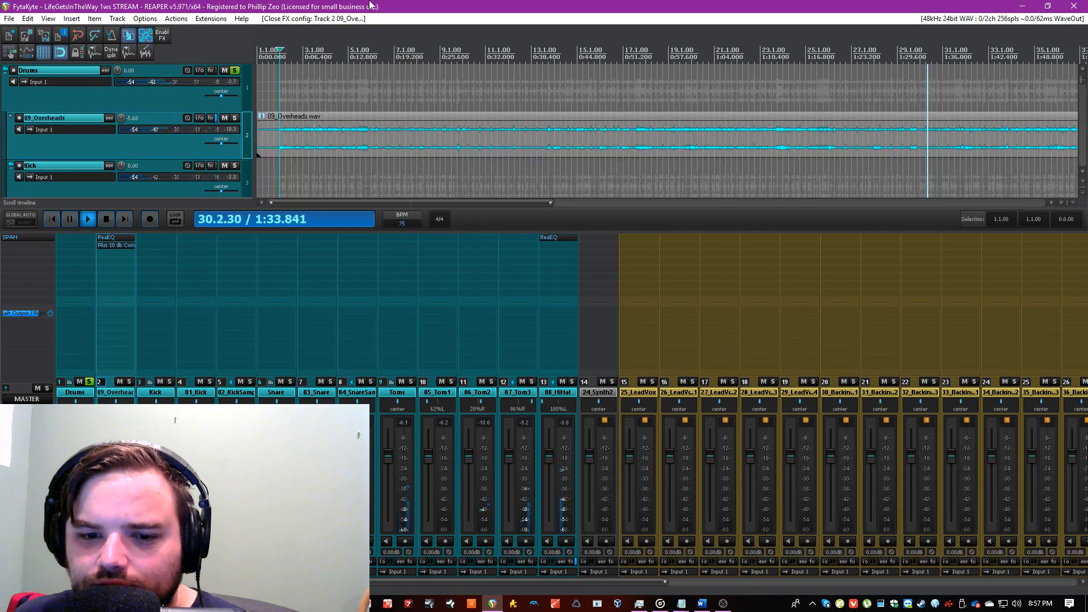
shift+click(116, 247)
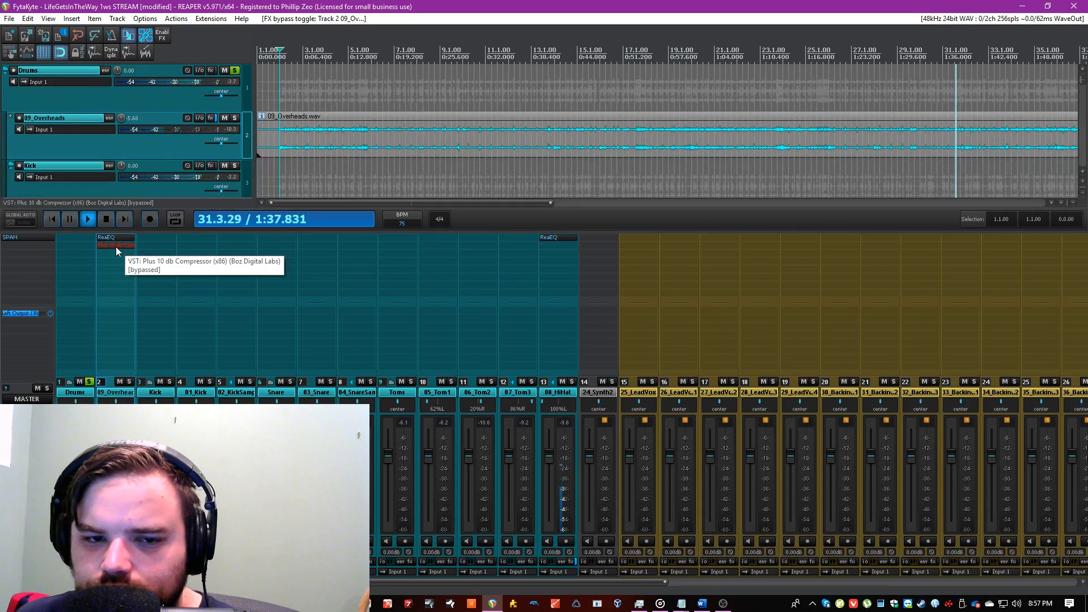
Step: Re-enable the Plus 10 db Compressor on the overheads and solo the Kick folder
shift+click(115, 246)
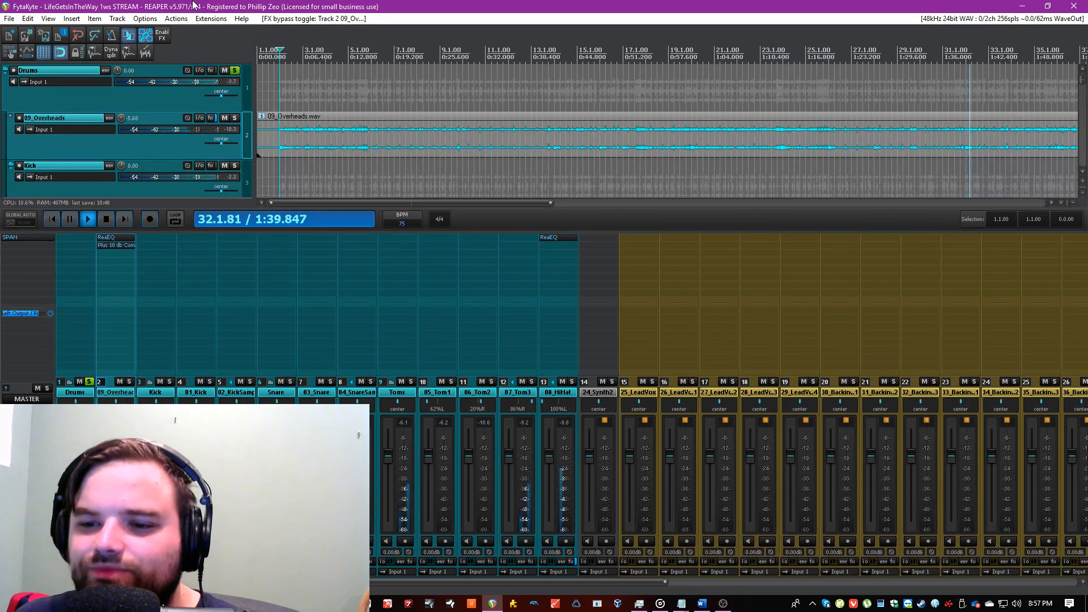
click(169, 397)
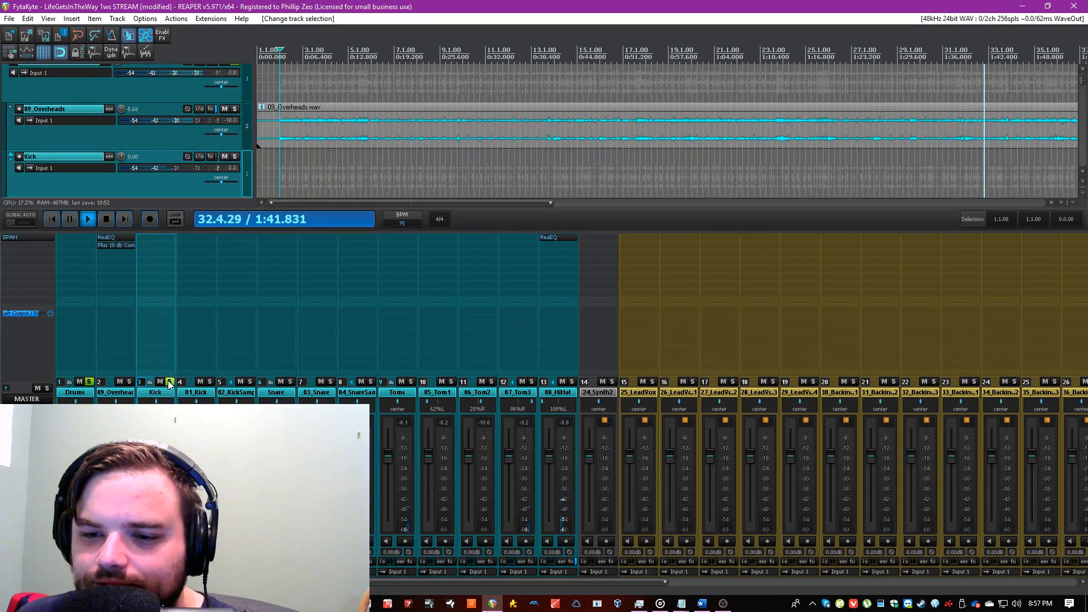
click(169, 382)
Step: Insert the ReaGate noise gate on the 01_Kick track
double_click(195, 270)
text(gate)
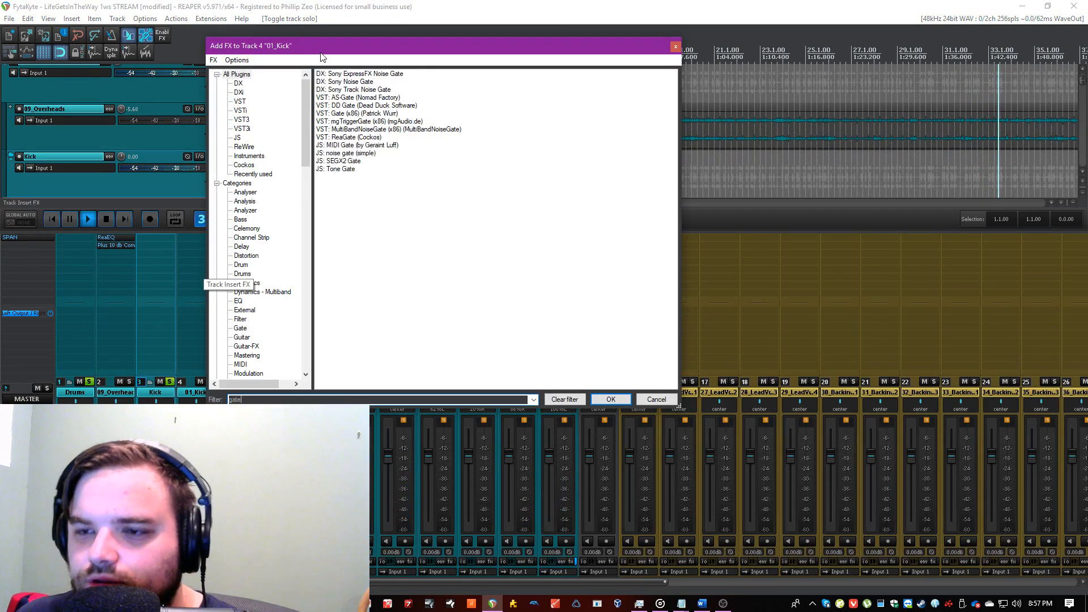
double_click(354, 138)
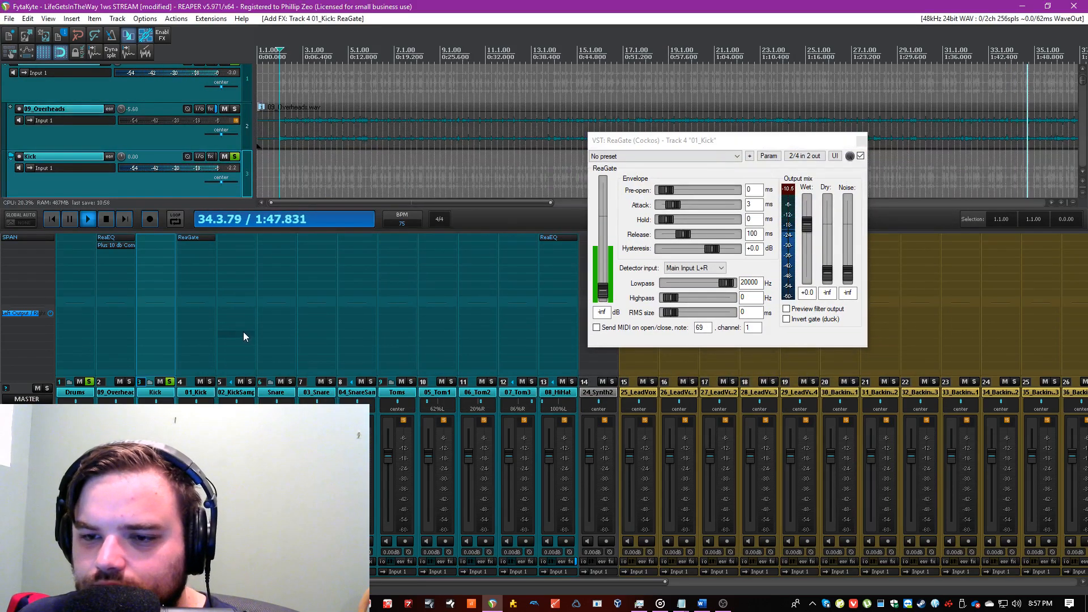
Step: Send 02_KickSample to channels 3/4 of 01_Kick and set ReaGate's detector input to Auxiliary Input L+R
drag(205, 333, 220, 330)
click(288, 397)
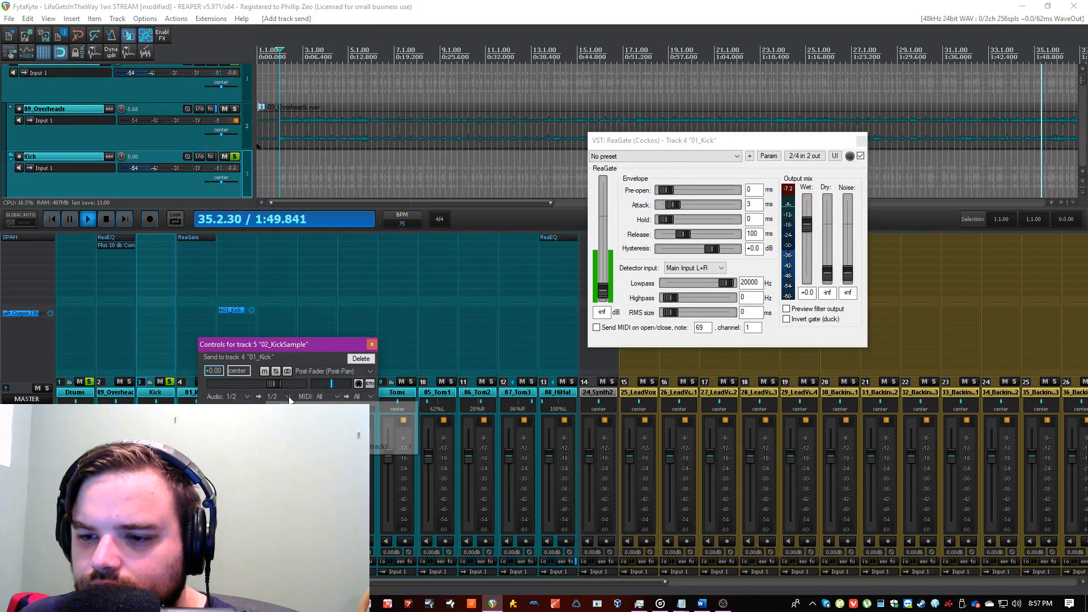
mouse_move(391, 447)
click(442, 447)
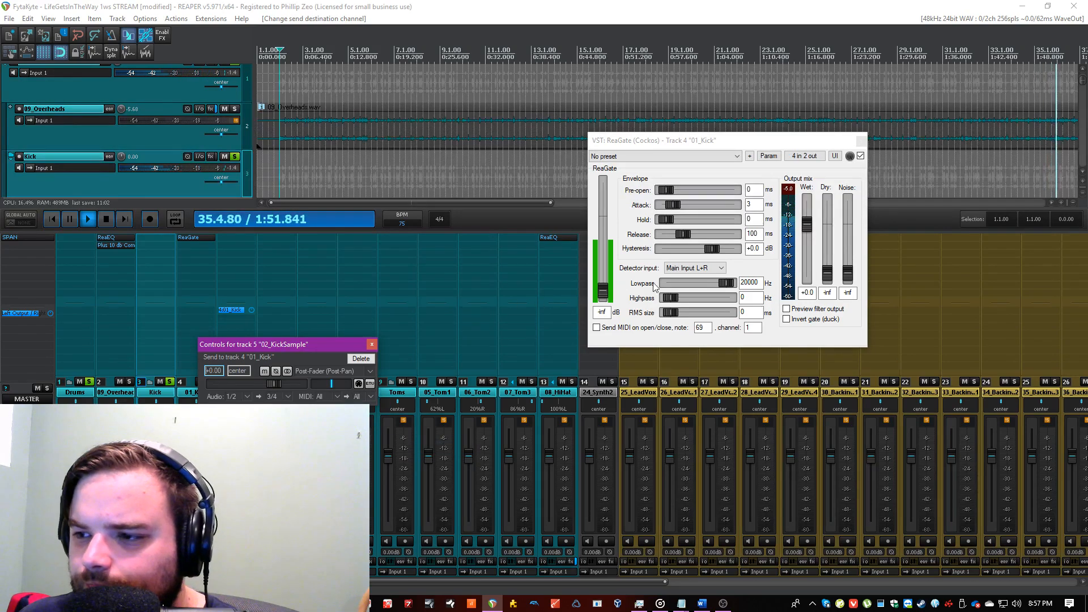
click(694, 268)
click(694, 303)
Step: Set the kick gate's threshold to -27.2 dB and release to 130 ms, save the project, close ReaGate and unsolo the Kick folder
drag(602, 291, 604, 259)
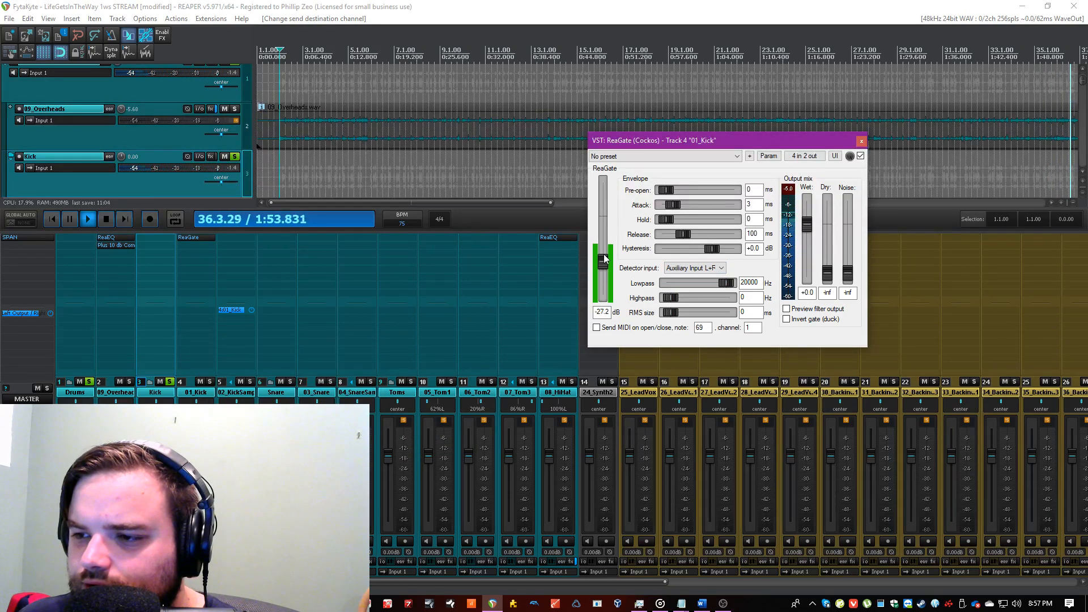
drag(693, 238, 685, 233)
click(547, 4)
click(862, 139)
click(522, 3)
key(ctrl+s)
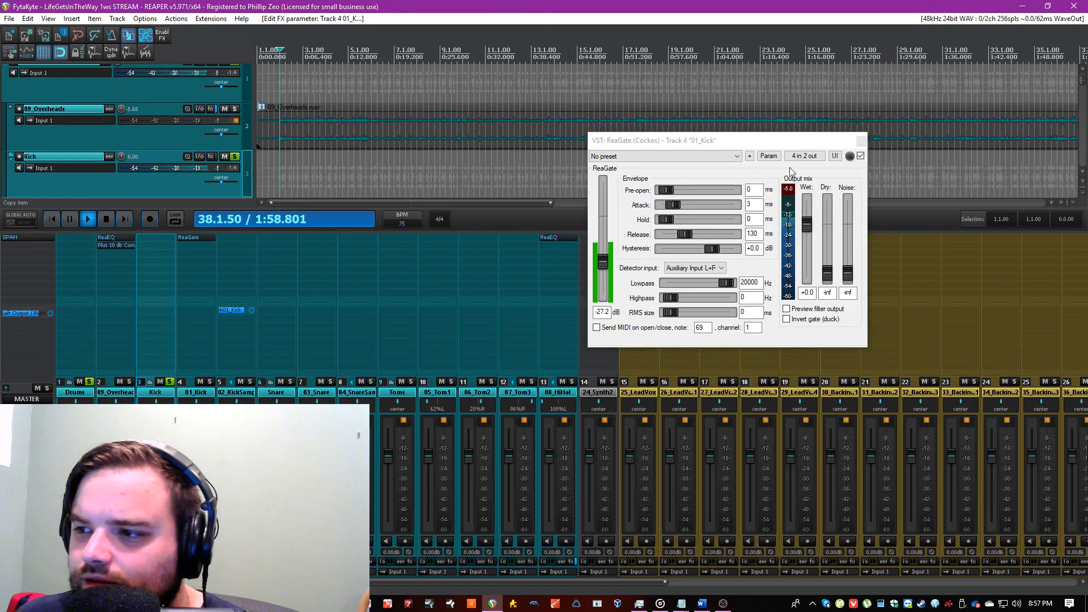
click(861, 141)
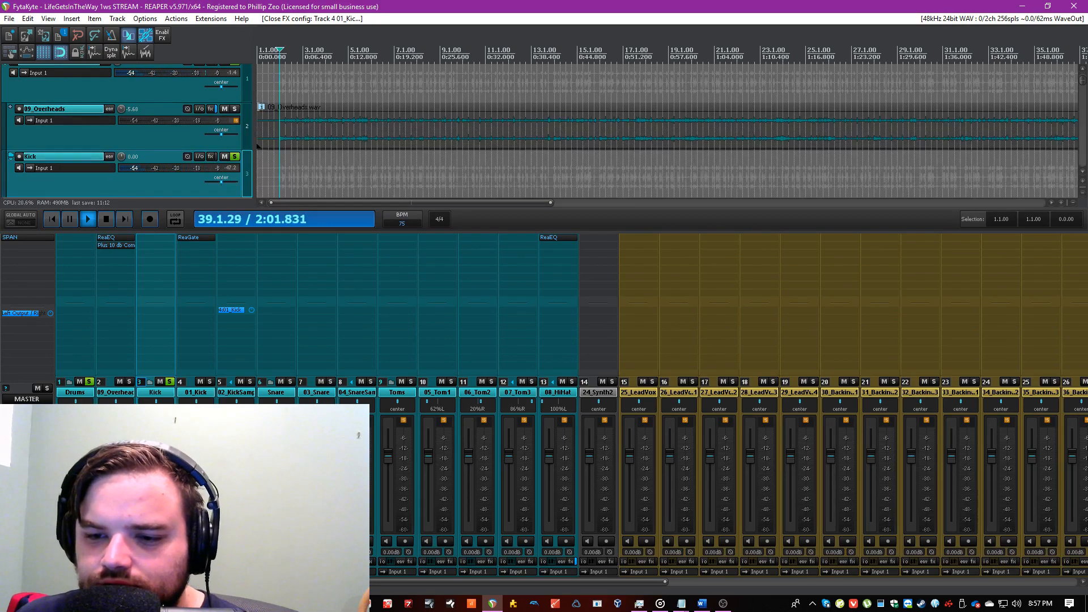
click(170, 381)
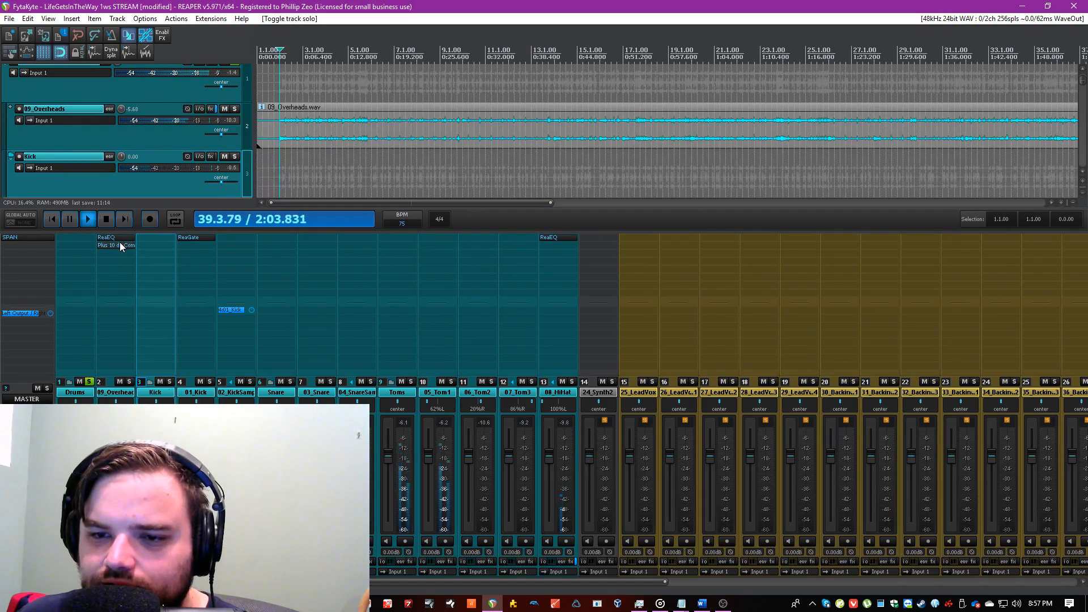
Step: Copy the overheads' ReaEQ to the Kick folder, open it, solo the folder and compare the sound with the EQ bypassed
drag(120, 239, 148, 237)
click(147, 237)
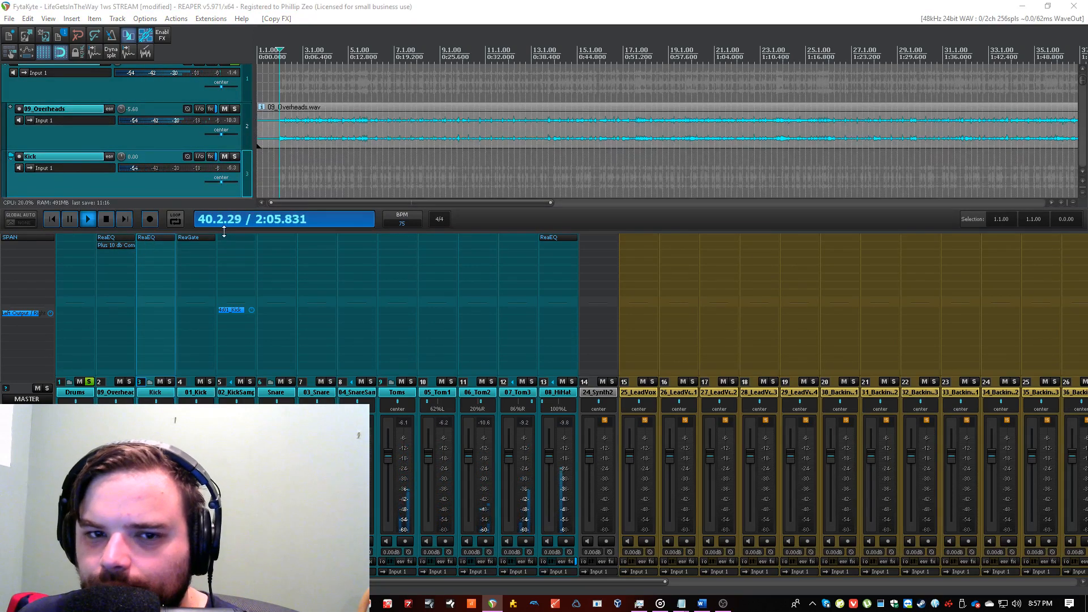
click(169, 382)
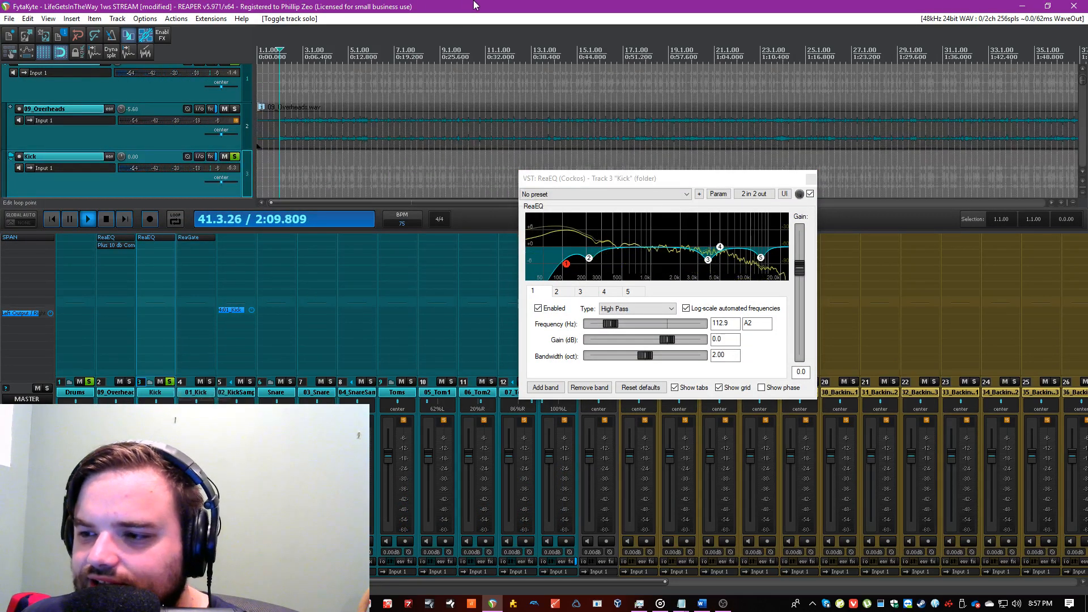
click(810, 194)
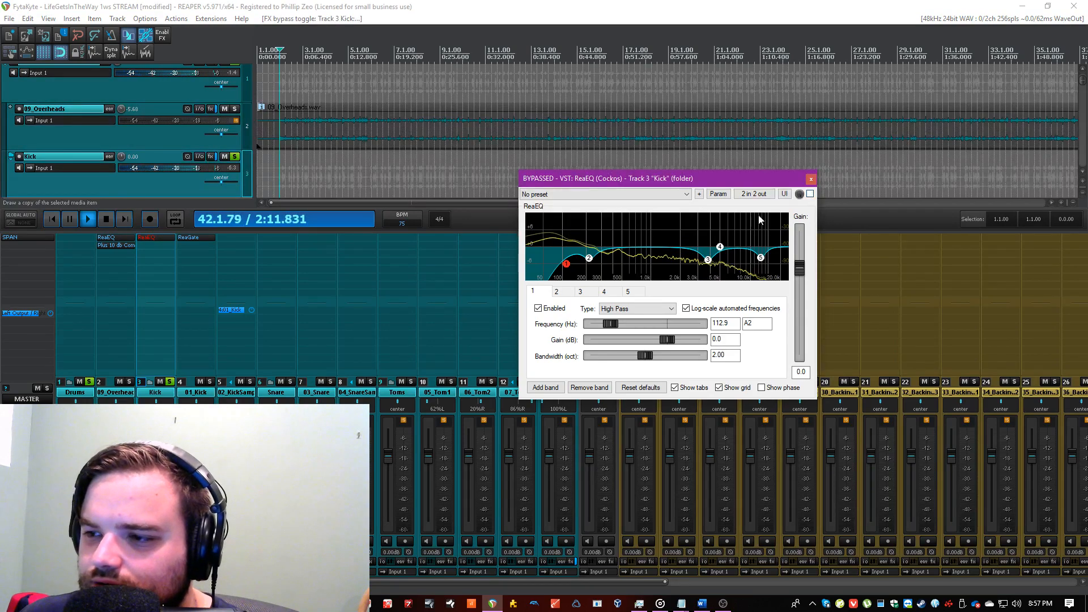
click(809, 194)
Step: Set the Kick EQ's band 2 to 75.3 Hz, 5.2 dB and 0.85 oct, lower the high-pass to 38.8 Hz and save
drag(567, 267, 549, 235)
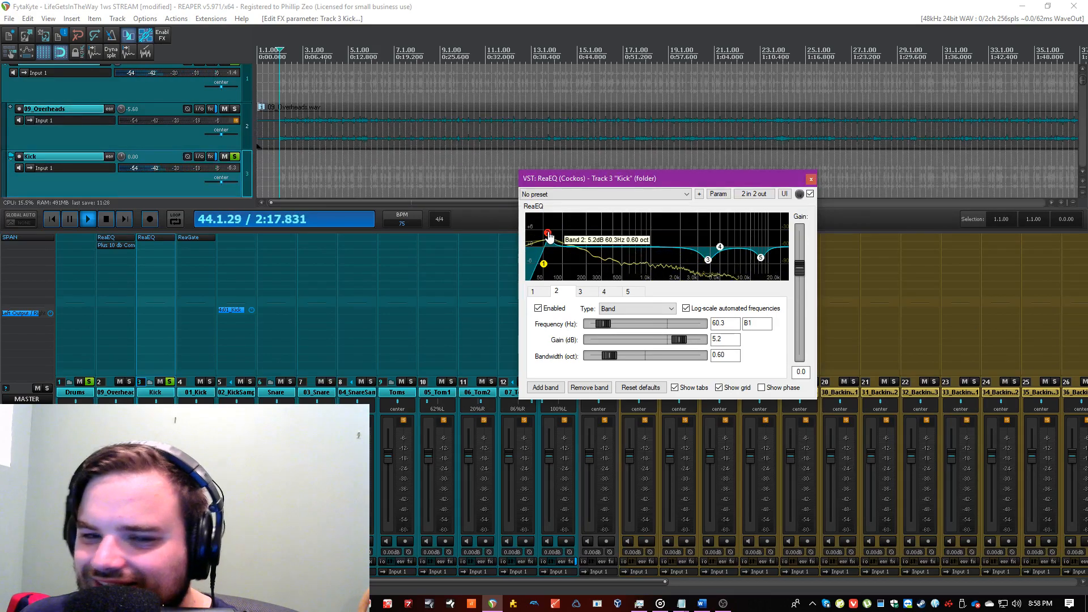
click(439, 5)
drag(609, 356, 615, 355)
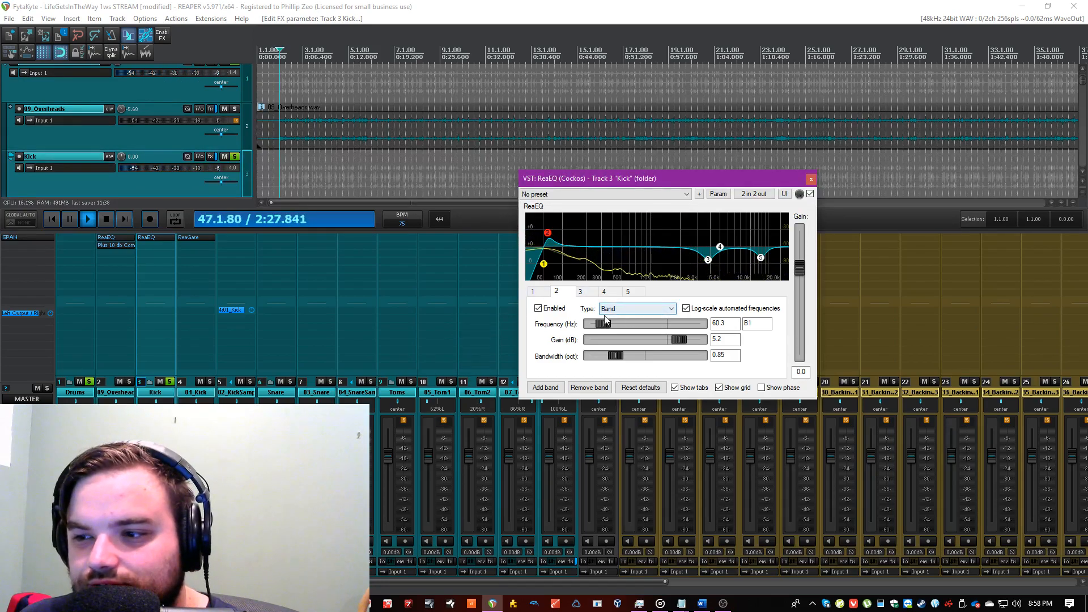
drag(601, 324, 603, 325)
key(ctrl+s)
drag(545, 266, 539, 273)
key(ctrl+s)
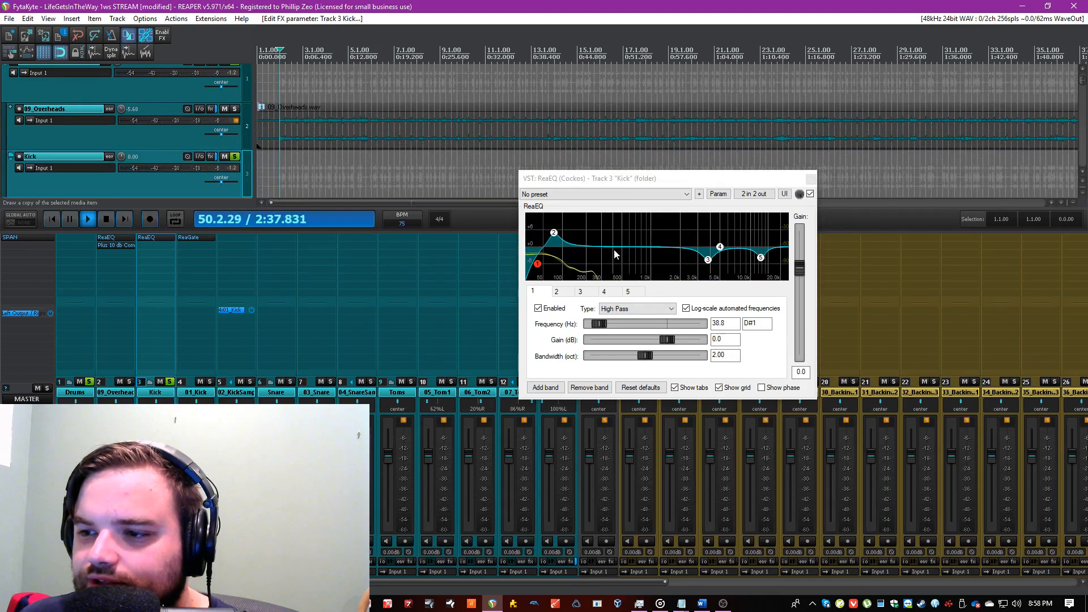
Step: Add band 6 to the Kick EQ as a boost at 149.9 Hz, 5.2 dB and 0.40 oct, and save the project
right_click(616, 250)
click(616, 256)
drag(633, 365, 601, 357)
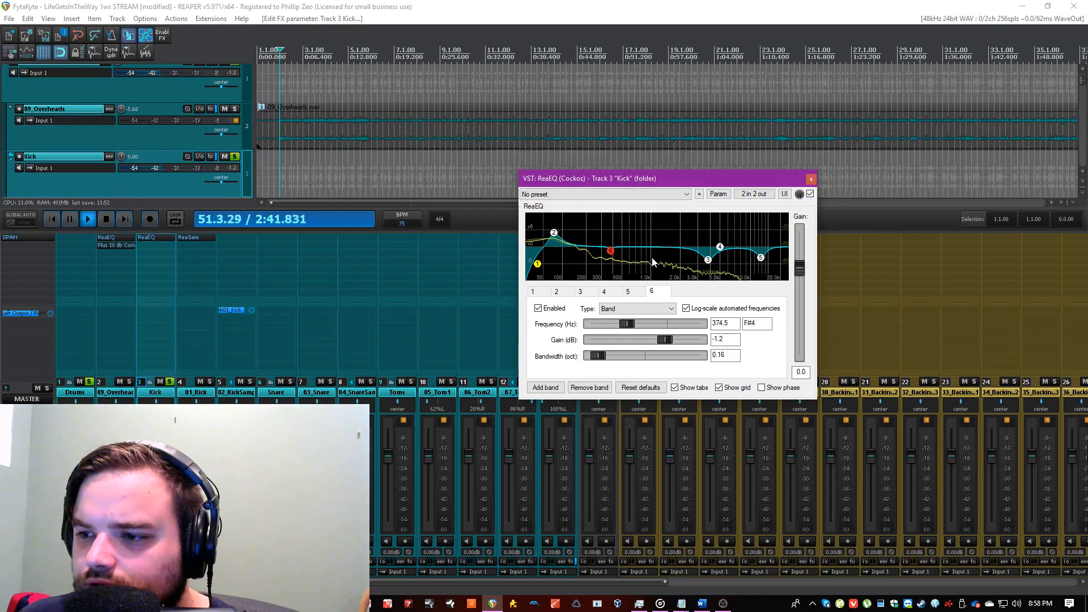
drag(610, 250, 574, 235)
click(554, 233)
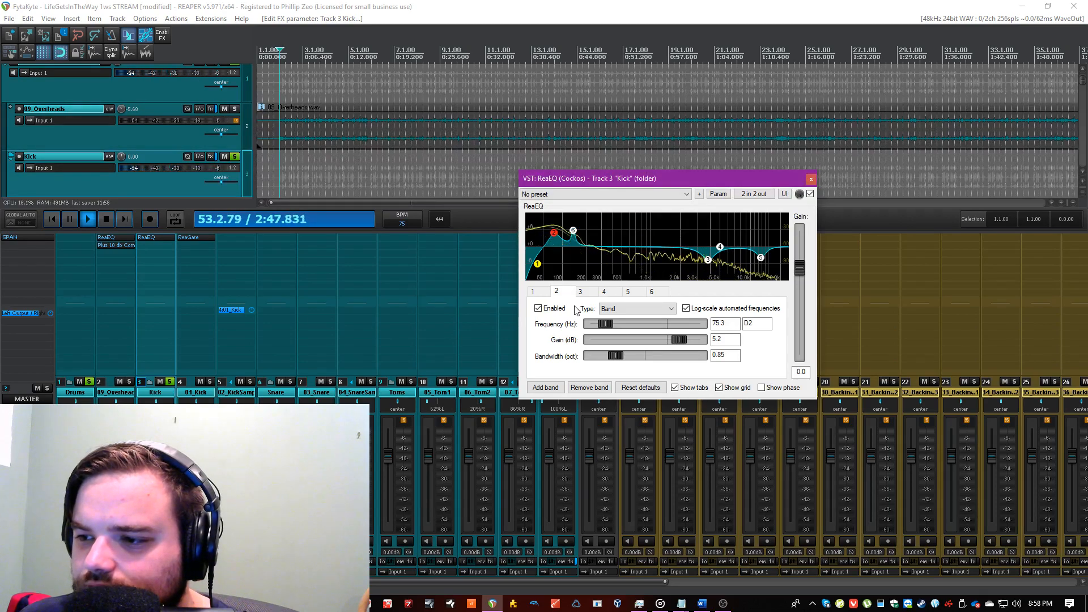
click(573, 232)
drag(573, 233, 581, 238)
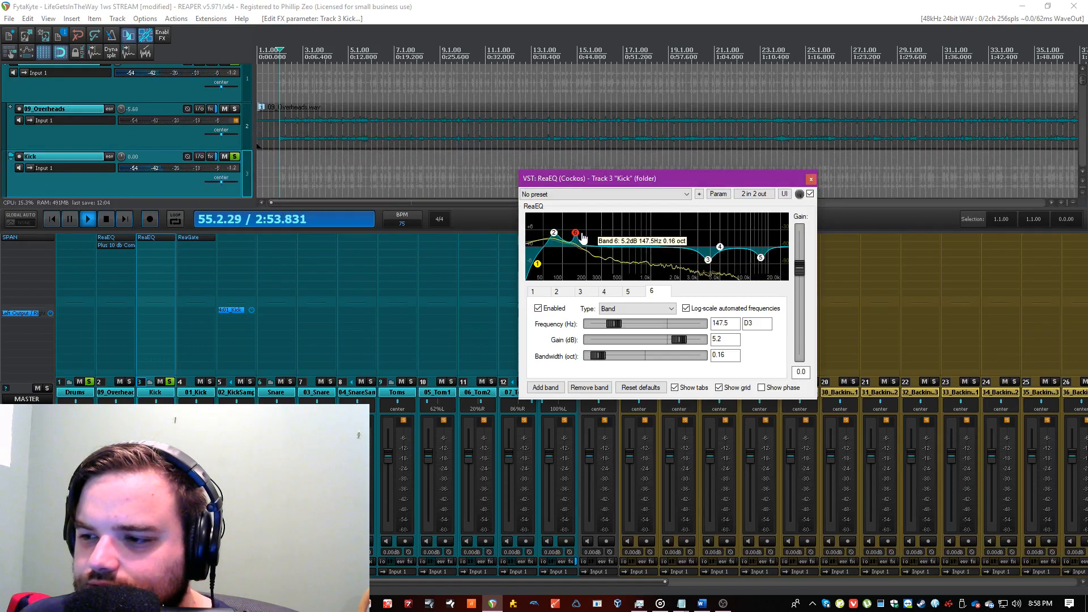
drag(578, 238, 579, 238)
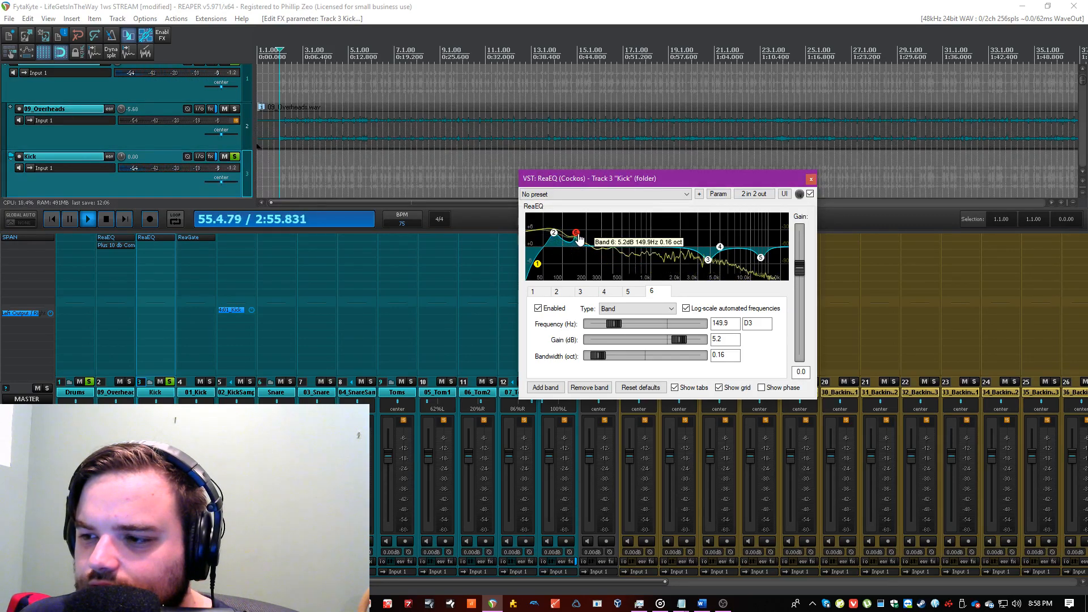
drag(600, 358, 605, 356)
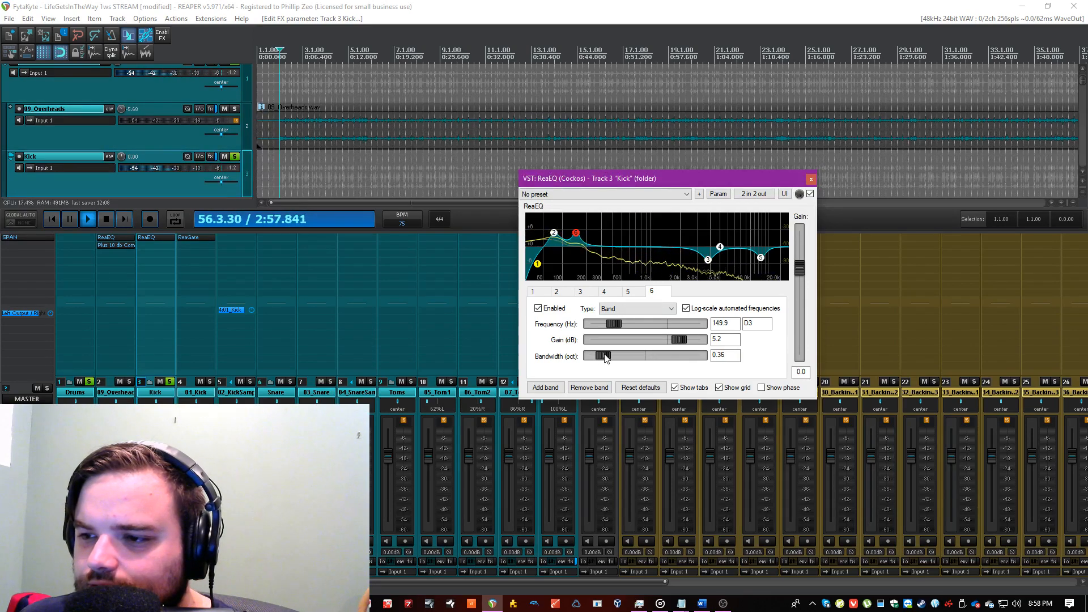
click(391, 4)
key(ctrl+s)
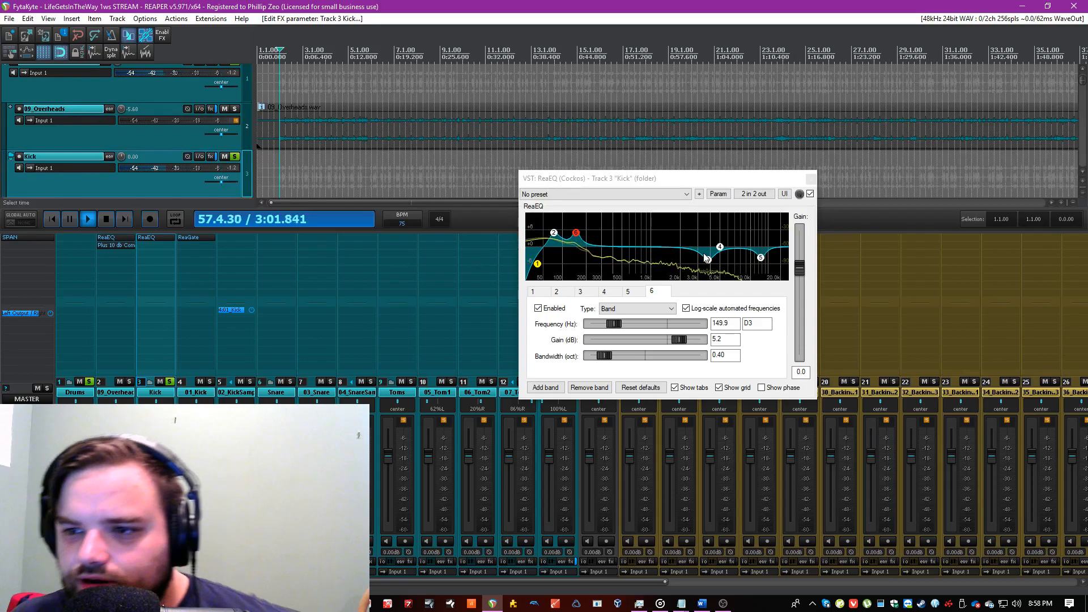
Step: Add band 7 to the Kick EQ as a low-mid cut at about 290 Hz with a bandwidth of about 0.8 oct
right_click(638, 249)
click(654, 255)
drag(640, 248, 596, 259)
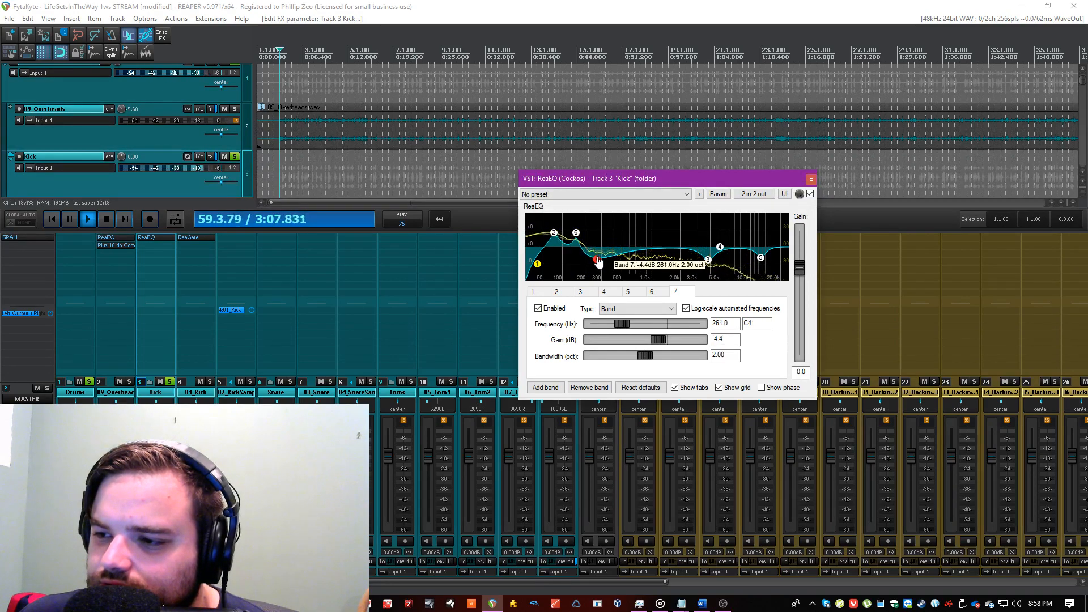
drag(646, 356, 620, 359)
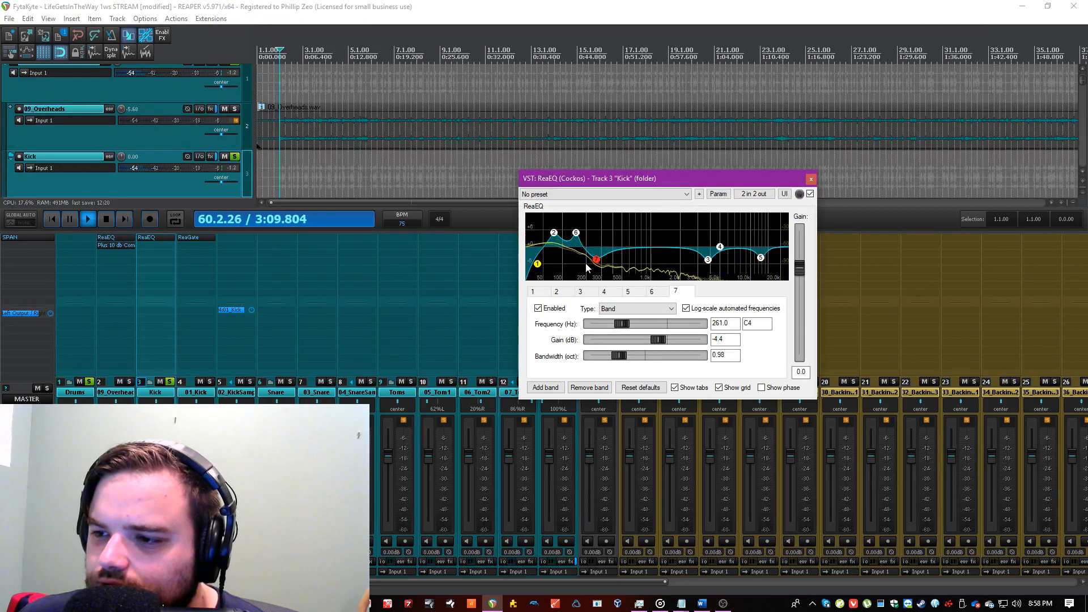
drag(596, 259, 601, 262)
drag(659, 340, 619, 354)
Step: Add band 8 to the Kick EQ as a 0.98 oct cut of about -6 dB around 600 Hz
right_click(640, 241)
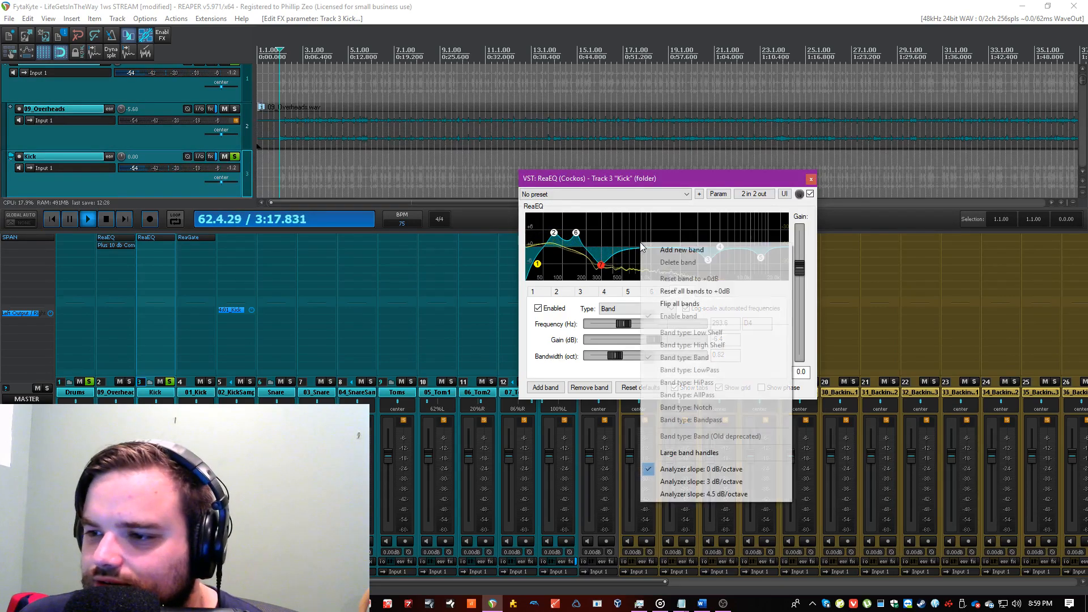
click(647, 248)
drag(640, 245, 631, 268)
drag(645, 355, 619, 359)
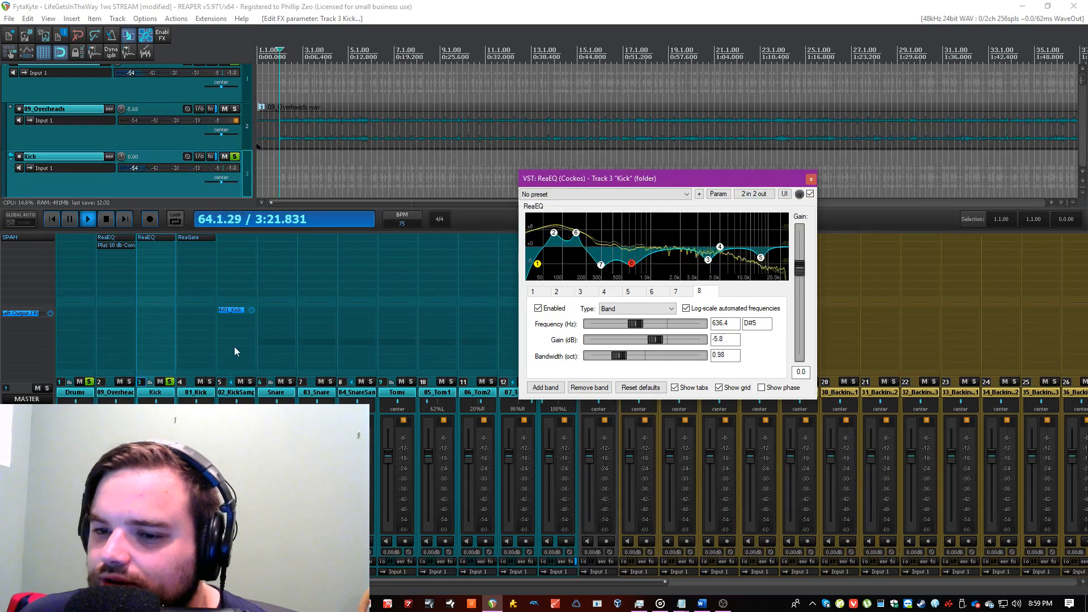
click(48, 35)
drag(629, 266, 631, 270)
Step: Add band 9 to the Kick EQ as a boost at 1152.1 Hz, 4.2 dB and 1.02 oct
right_click(674, 245)
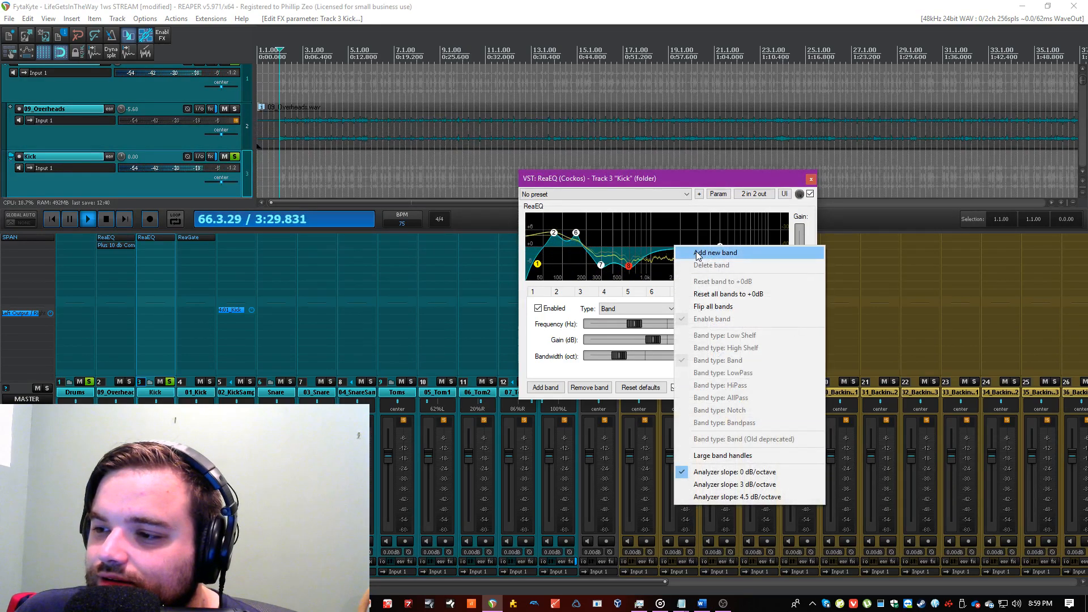
click(703, 251)
drag(667, 241, 656, 238)
drag(650, 355, 619, 334)
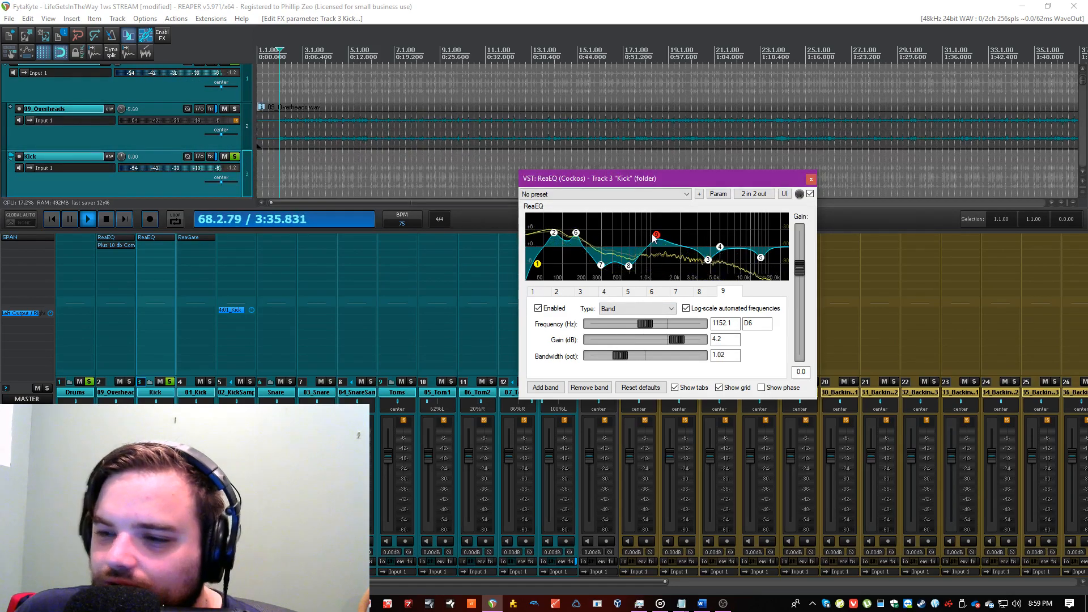
Step: Try band 3 of the Kick EQ as a boost at 3152.4 Hz, 3.4 dB and 0.56 oct
drag(709, 263, 708, 259)
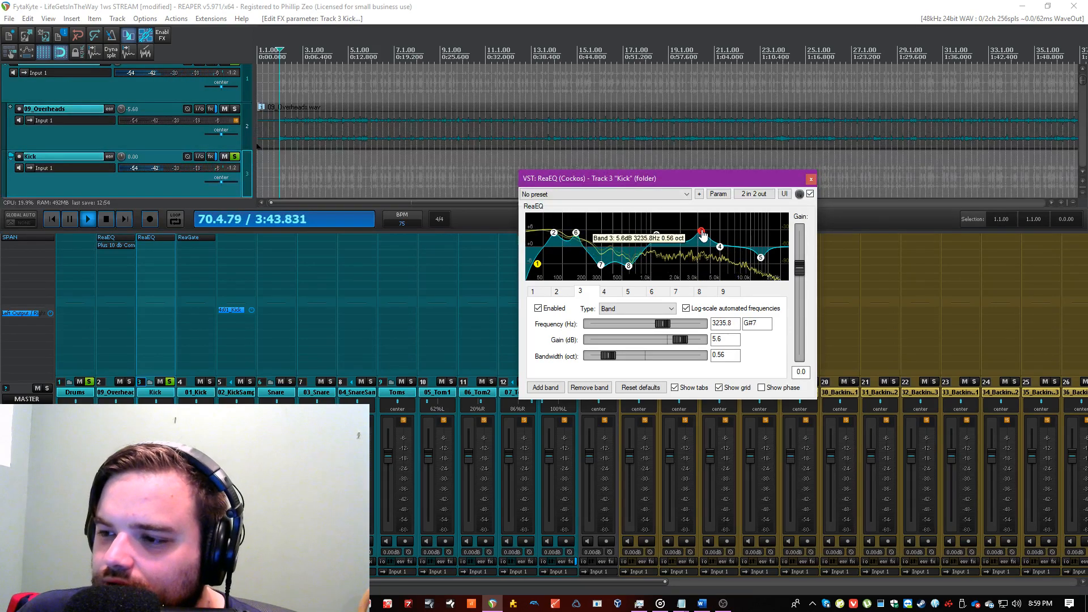
mouse_move(710, 236)
mouse_down()
mouse_move(690, 236)
mouse_move(701, 238)
mouse_up()
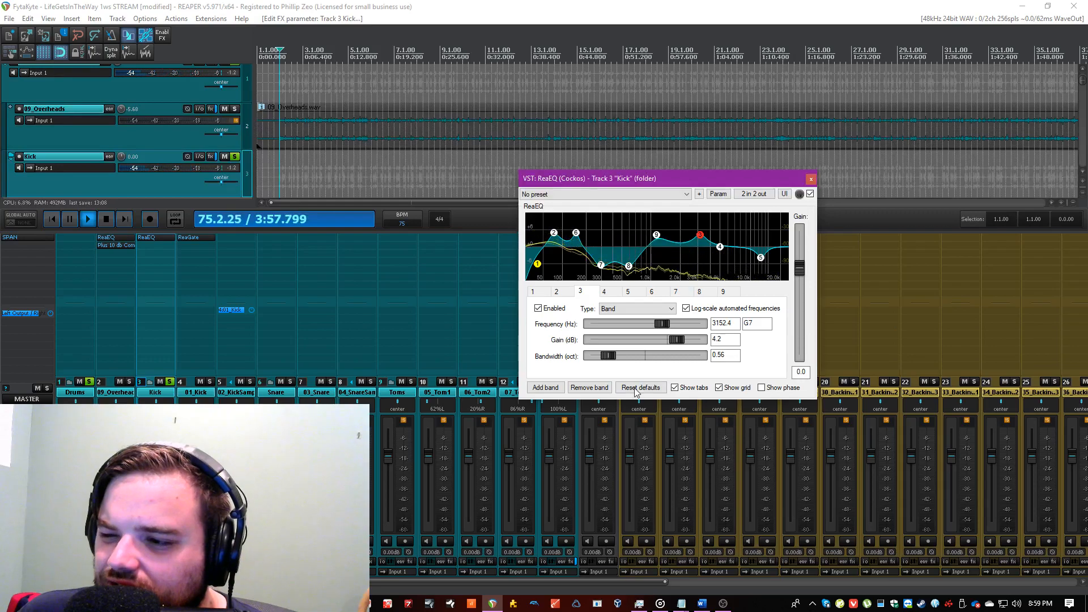
drag(672, 340, 670, 340)
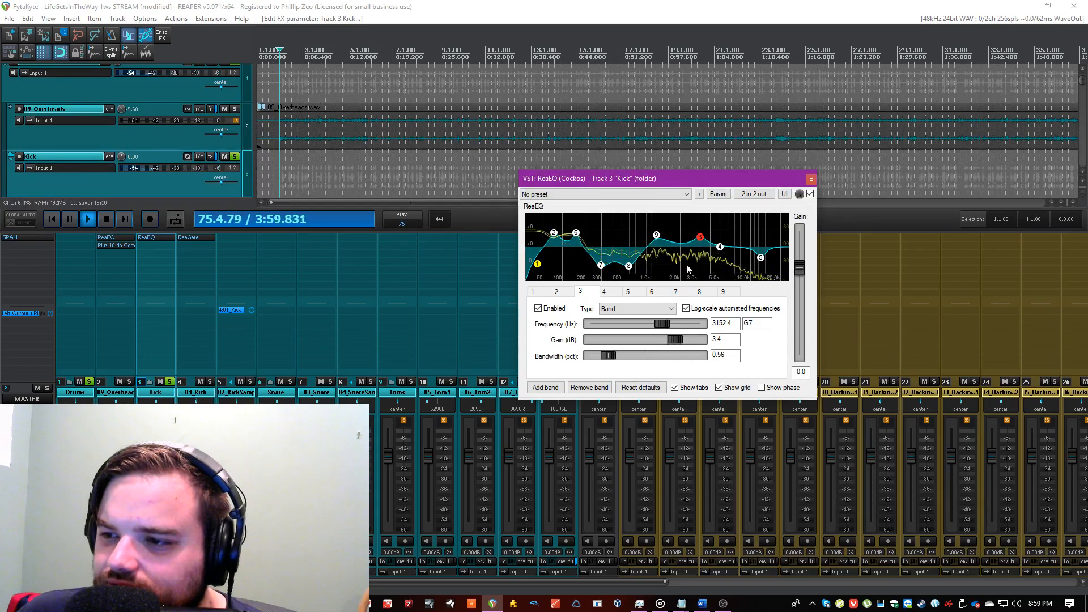
Step: Disable bands 3 and 5 of the Kick EQ and save the project
double_click(699, 237)
click(597, 41)
key(ctrl+s)
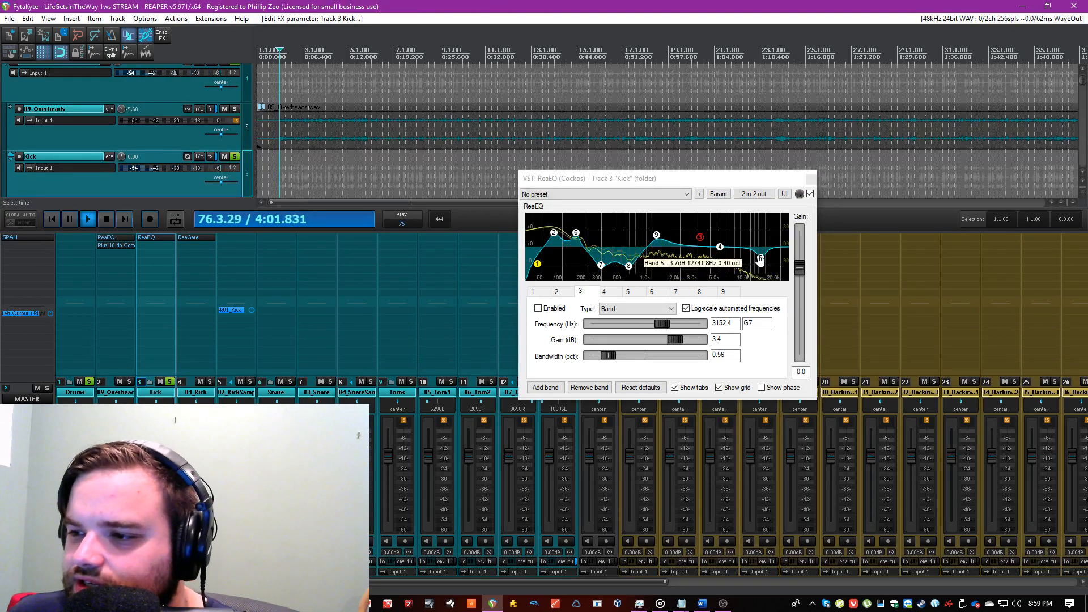
double_click(760, 258)
click(696, 38)
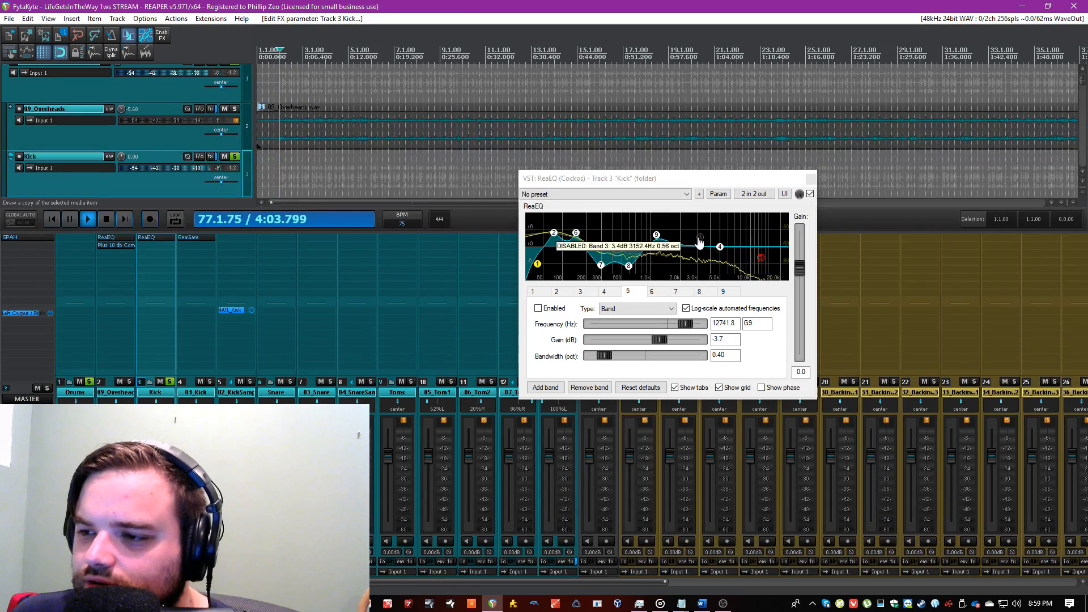
Step: Add the Plus 10 db (x86) plug-in to the Kick track and place its window beside the EQ
click(116, 246)
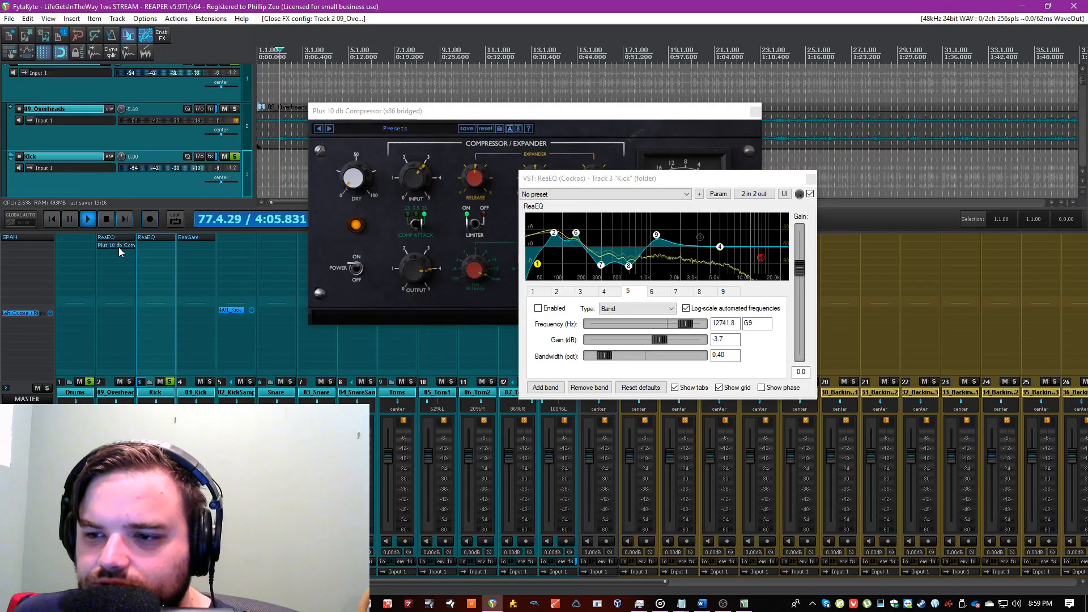
click(755, 111)
click(150, 268)
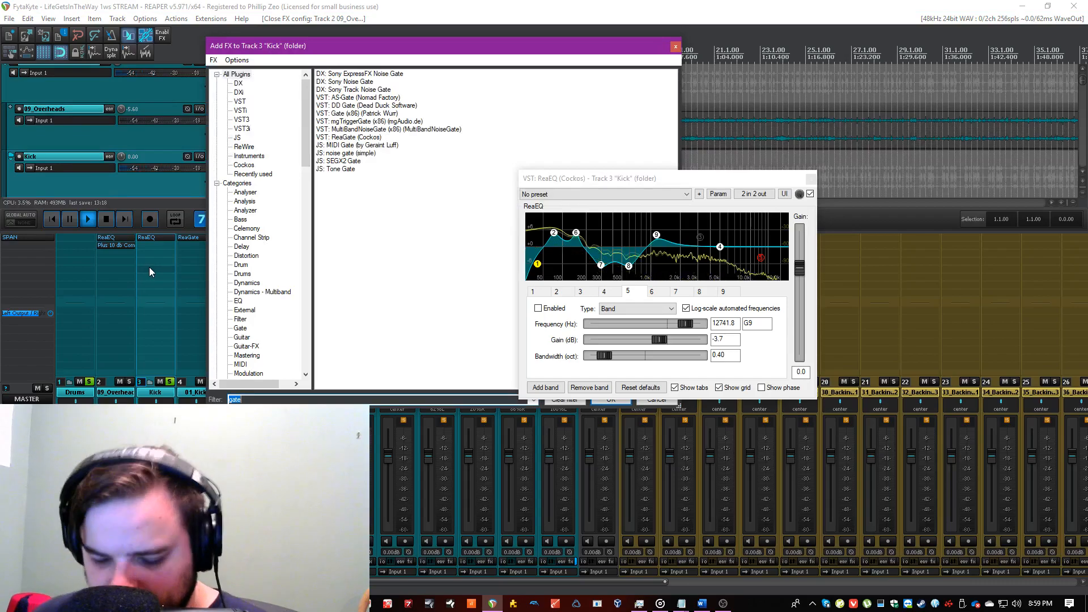
text(plus)
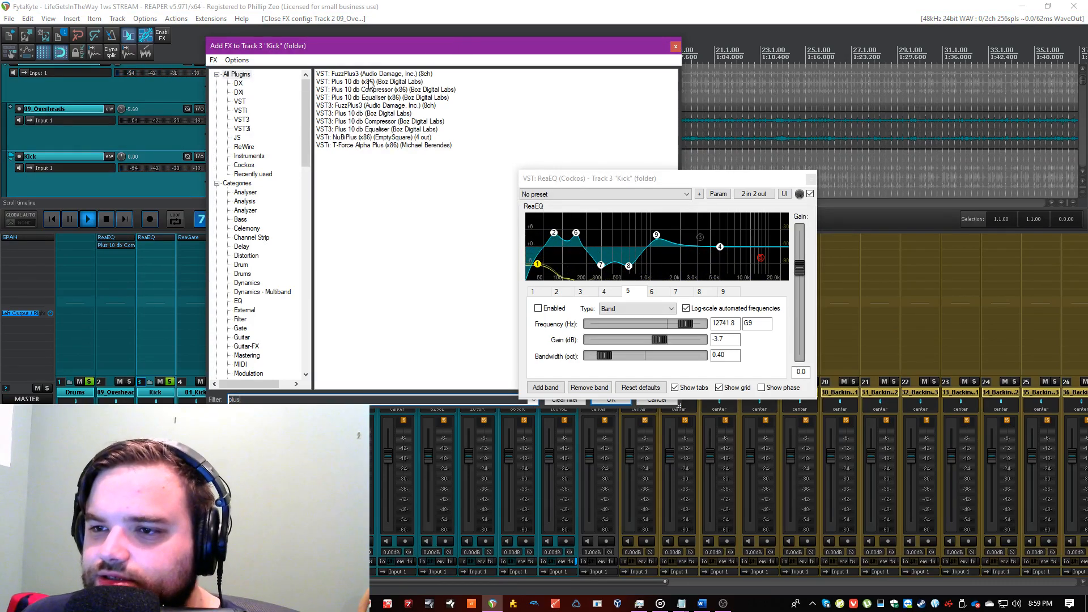
double_click(368, 83)
drag(329, 133, 271, 188)
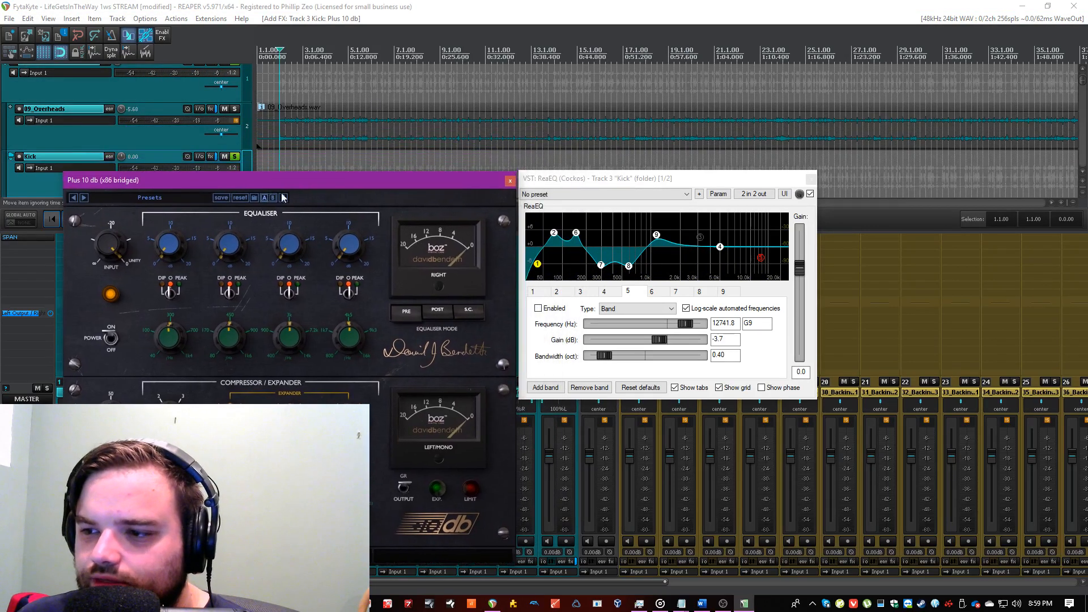
Step: Replace the Kick EQ's band 9 with a Plus 10 db peak boost of 5.67 dB at 1143 Hz on its second band, disabling band 9
click(656, 235)
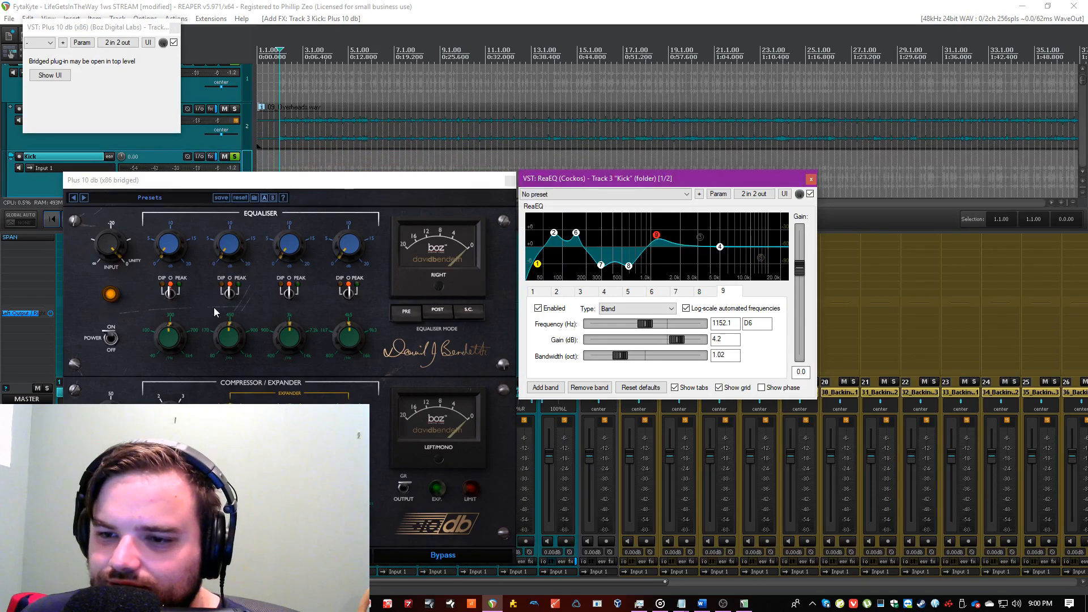
click(228, 292)
click(444, 4)
key(space)
drag(226, 342, 242, 300)
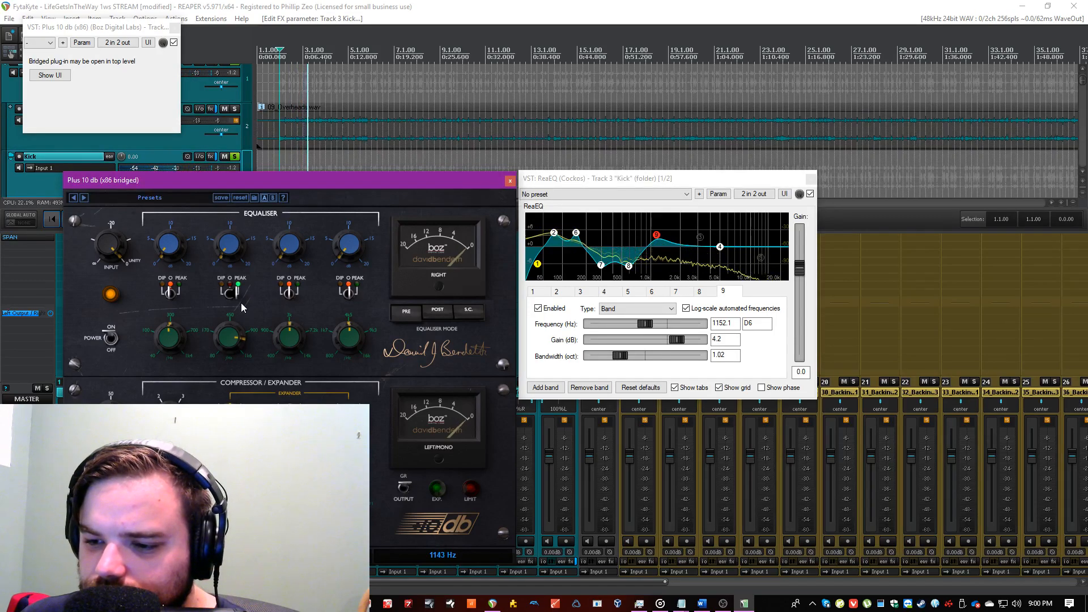
double_click(656, 234)
drag(243, 243, 242, 189)
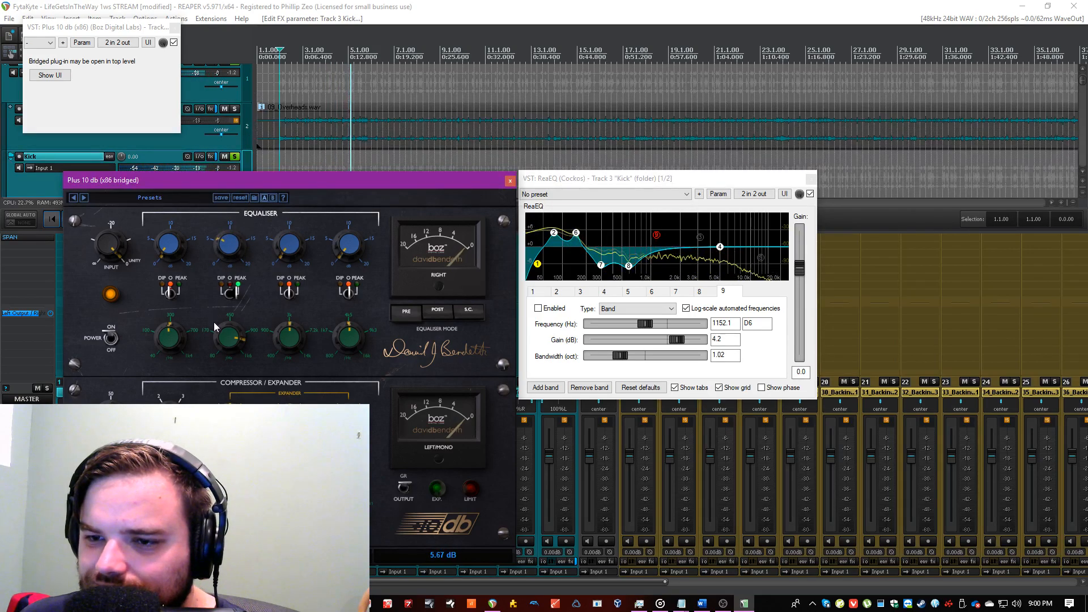
Step: Enable the third equaliser band of Plus 10 db as a peak at 3000 Hz and adjust its gain
click(288, 292)
click(284, 333)
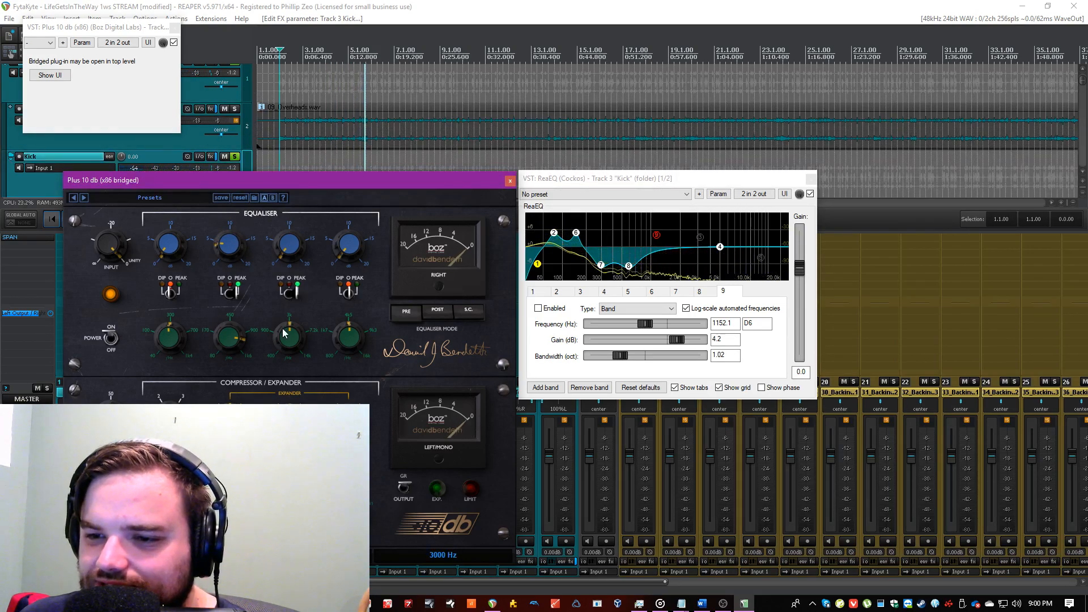
drag(283, 246, 279, 222)
Step: Set Plus 10 db's fourth band to a 13.94 dB peak at 9302 Hz, moving the Kick EQ's high shelf to 9439.8 Hz at 1.2 dB as reference
click(355, 291)
drag(357, 253, 358, 225)
click(719, 246)
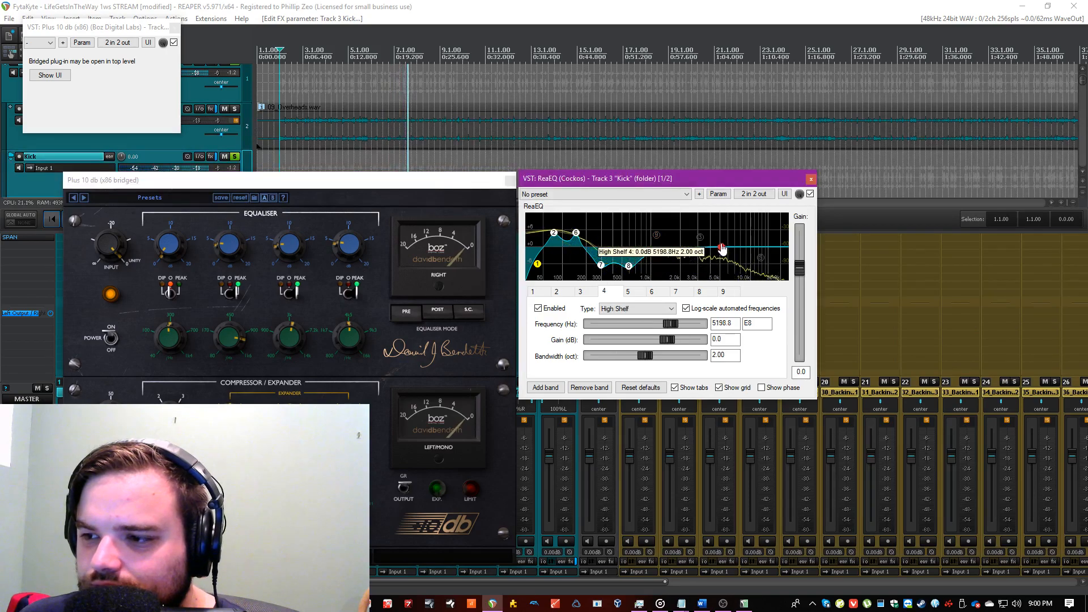
drag(719, 247, 730, 247)
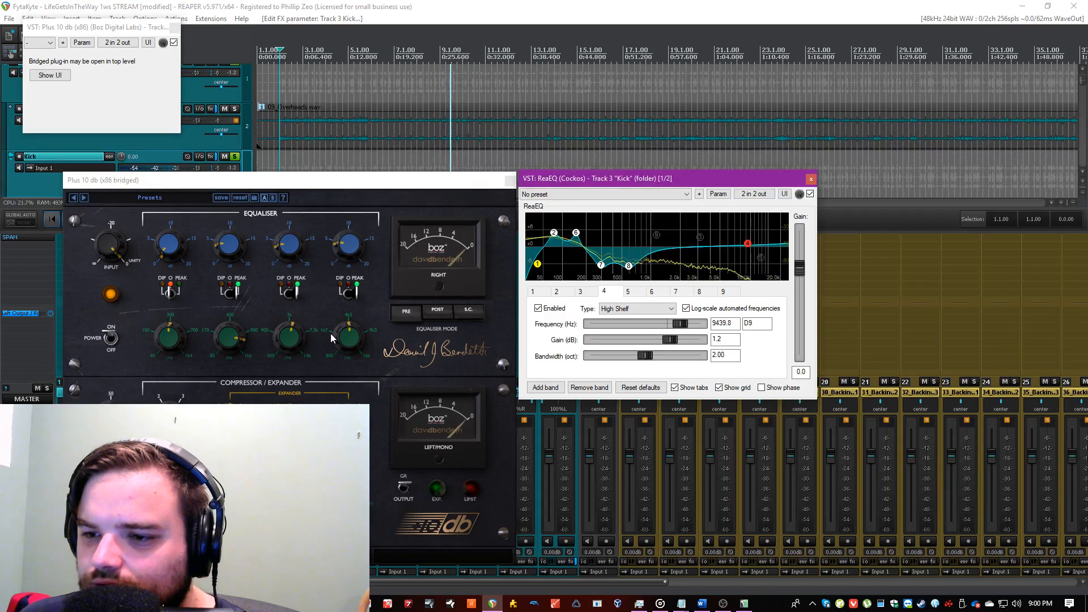
click(352, 335)
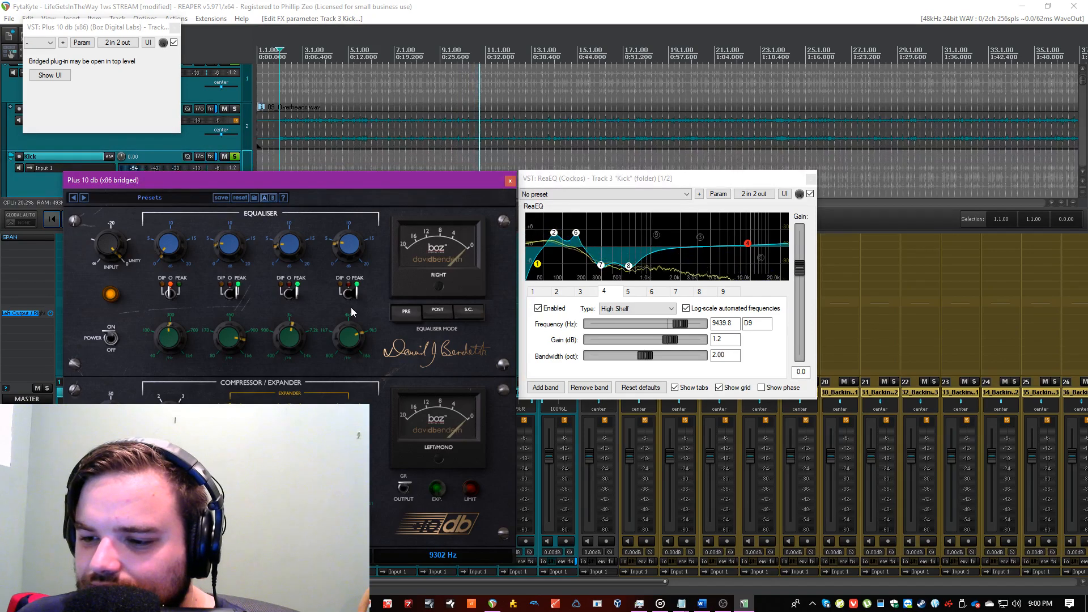
drag(352, 248, 355, 232)
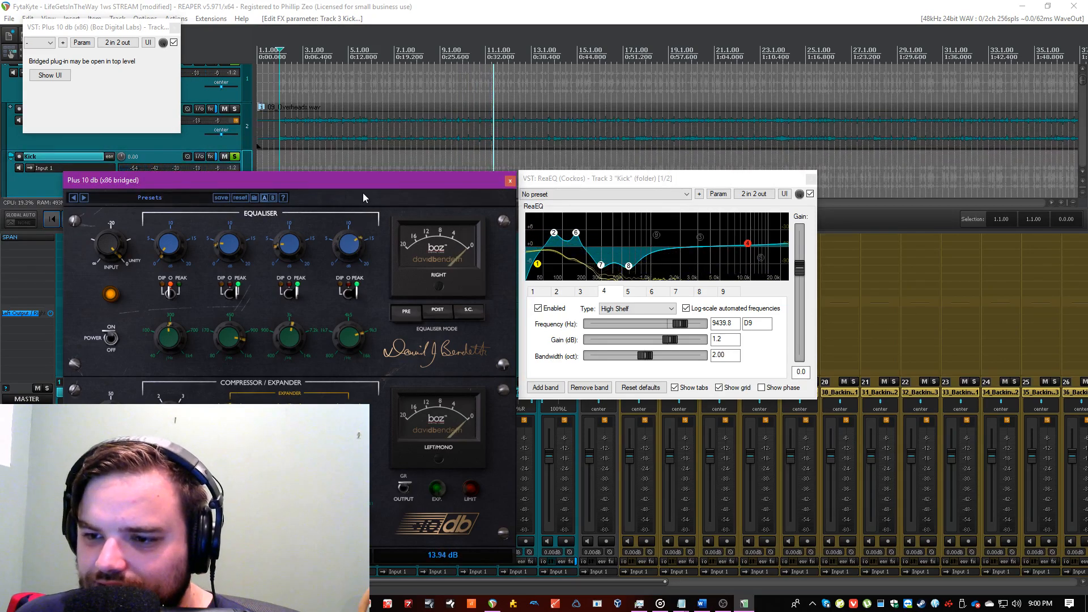
Step: Close the small Plus 10 db host window, save the project and set the plug-in's release time to 0.025 sec
click(233, 4)
click(173, 27)
key(ctrl+s)
drag(182, 416, 187, 404)
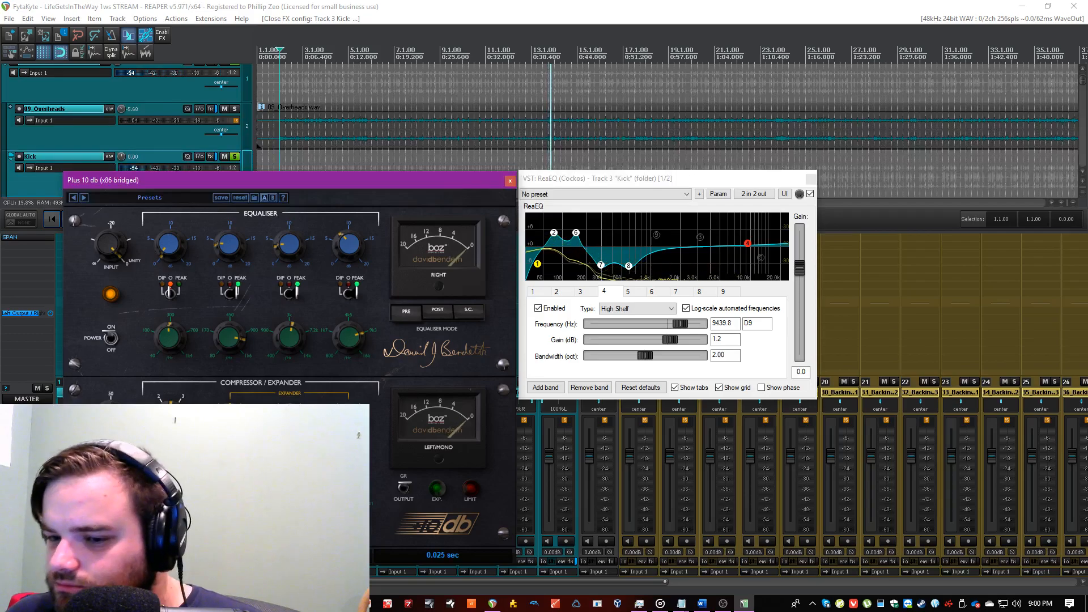
click(416, 4)
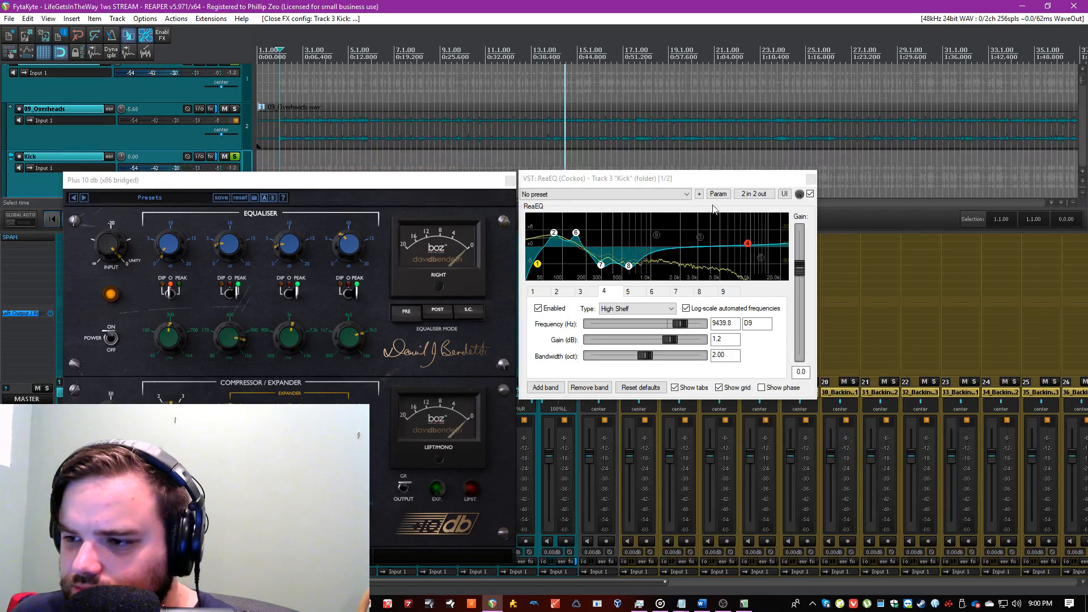
Step: Change band 4 of the Kick EQ to a Low Pass at 11764.6 Hz with 1.25 oct bandwidth and close both plug-in windows
double_click(747, 244)
click(619, 5)
click(749, 245)
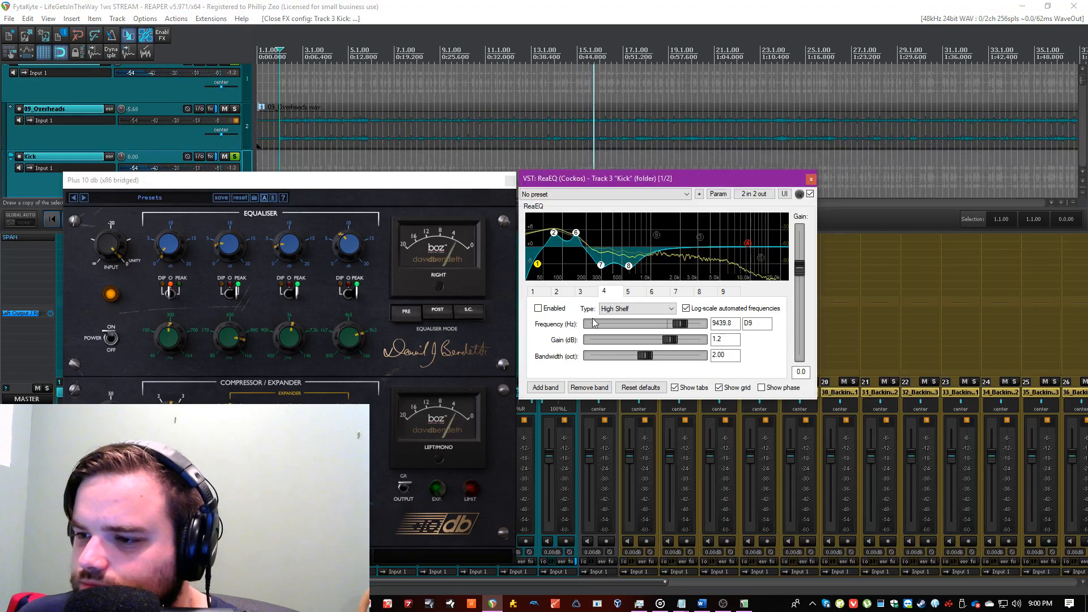
click(634, 308)
click(623, 339)
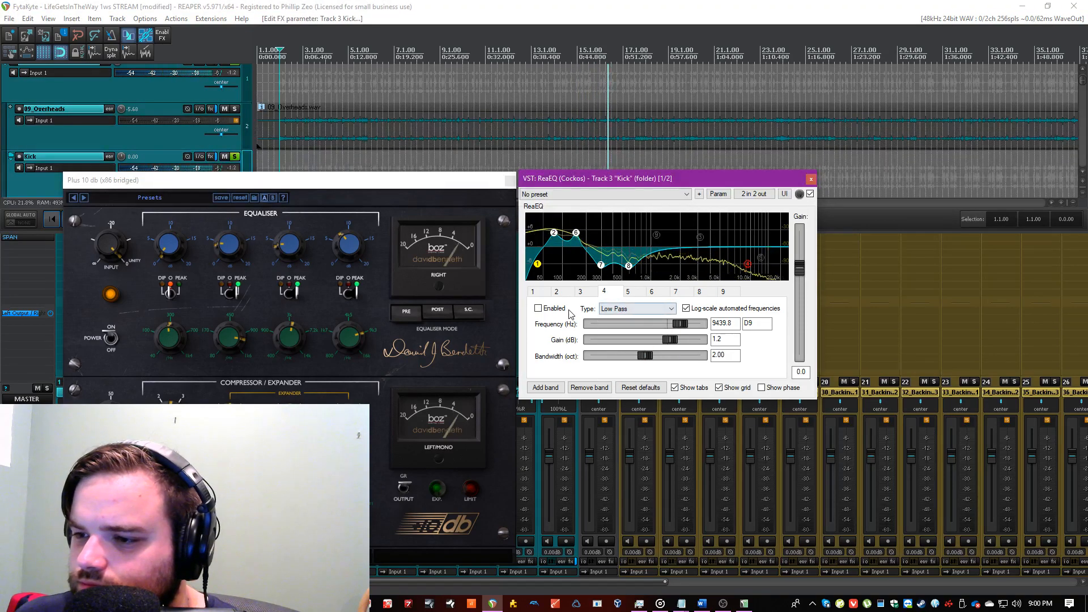
click(539, 308)
drag(680, 324, 686, 323)
drag(645, 356, 624, 362)
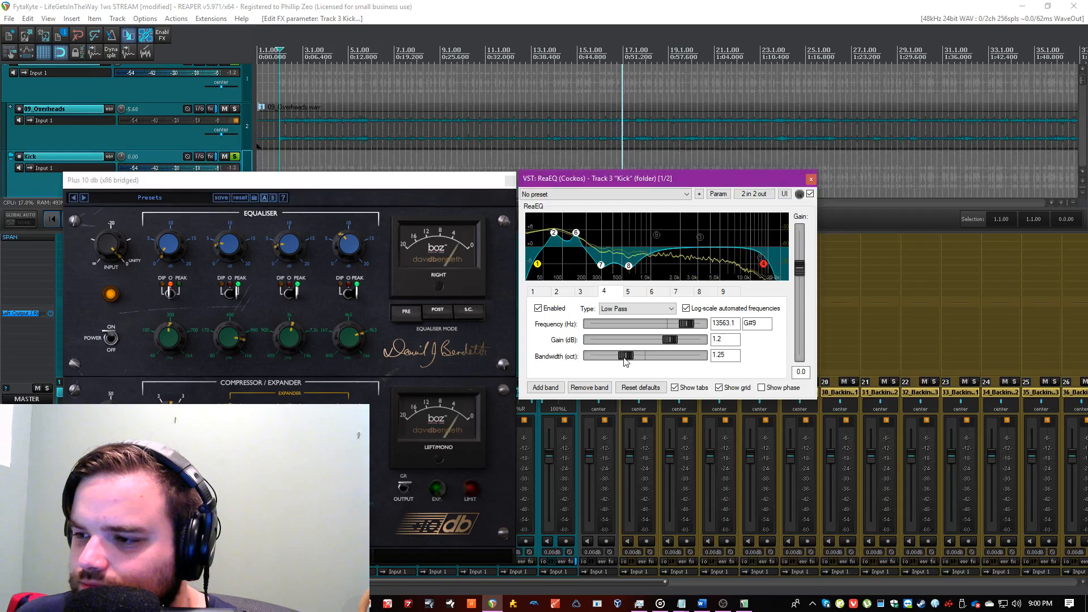
drag(763, 265, 758, 264)
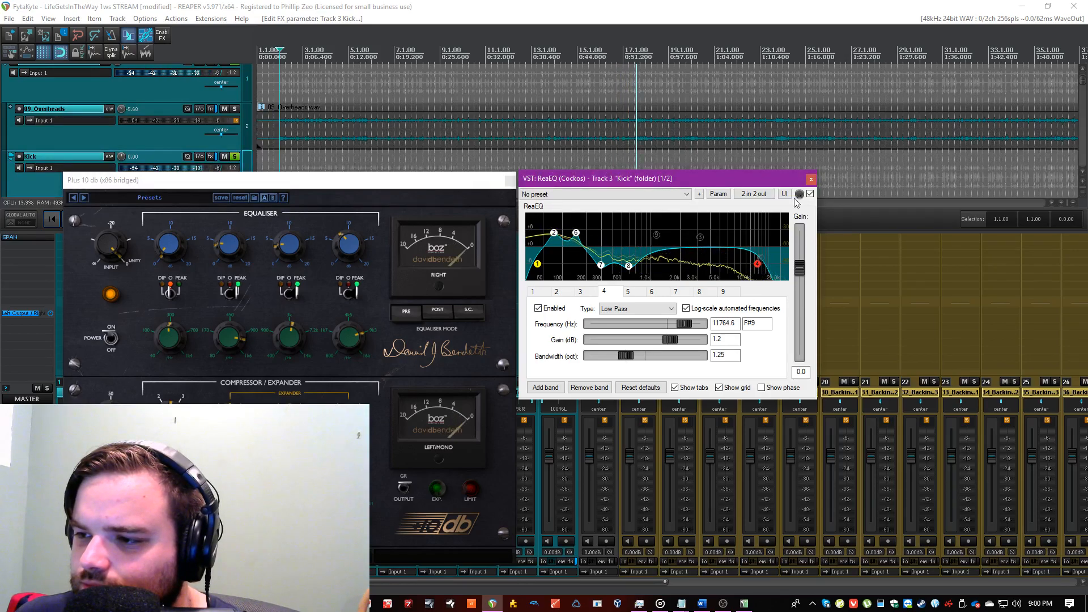
click(810, 179)
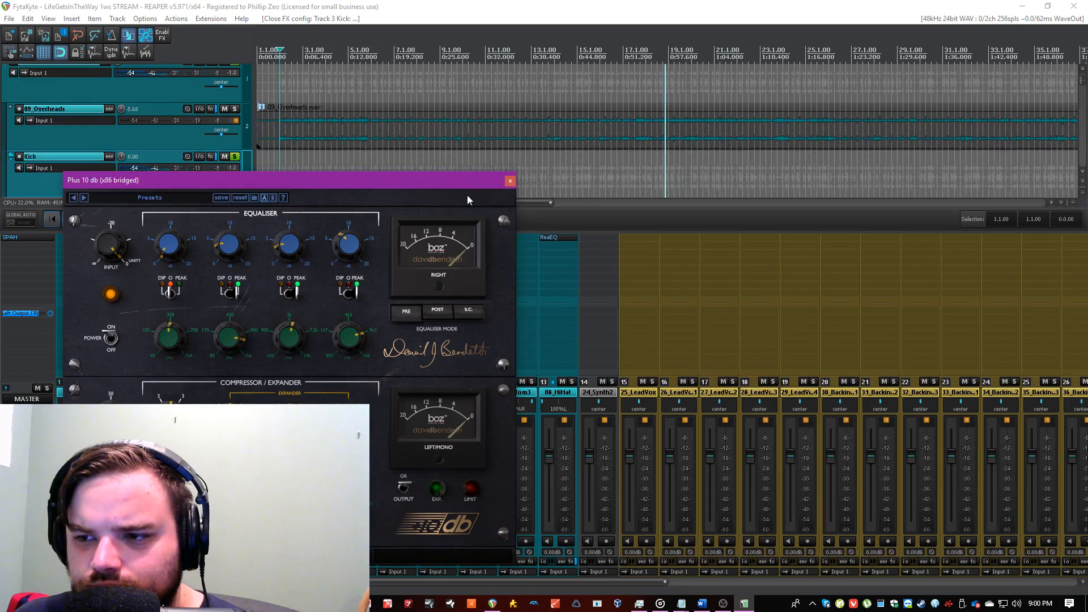
click(510, 180)
Step: Add the KClip (x86) clipper to the Kick track and move its window clear of the mixer inserts
double_click(162, 271)
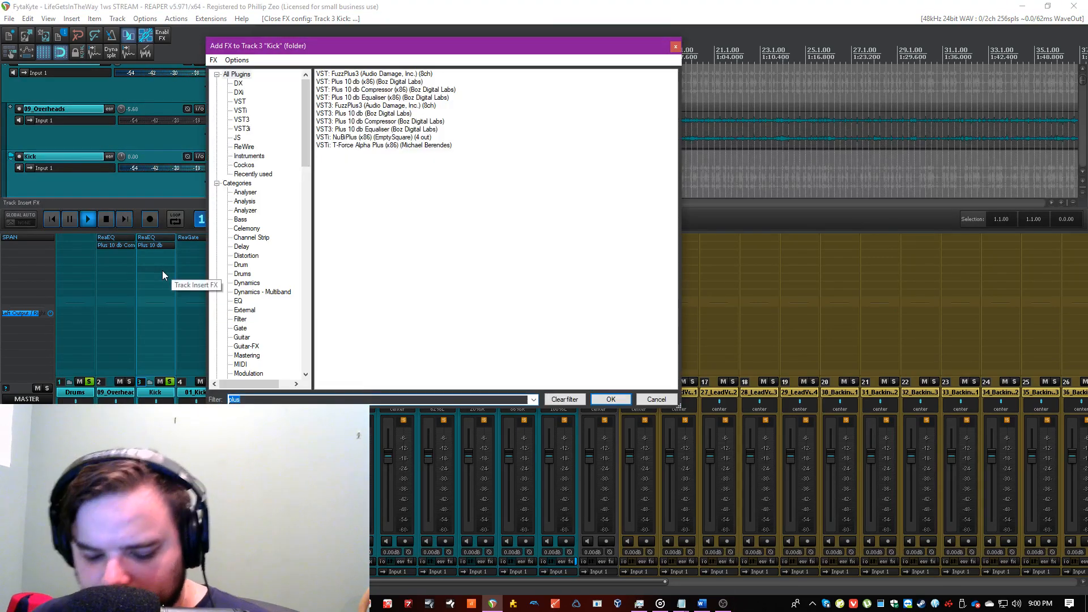
text(clip)
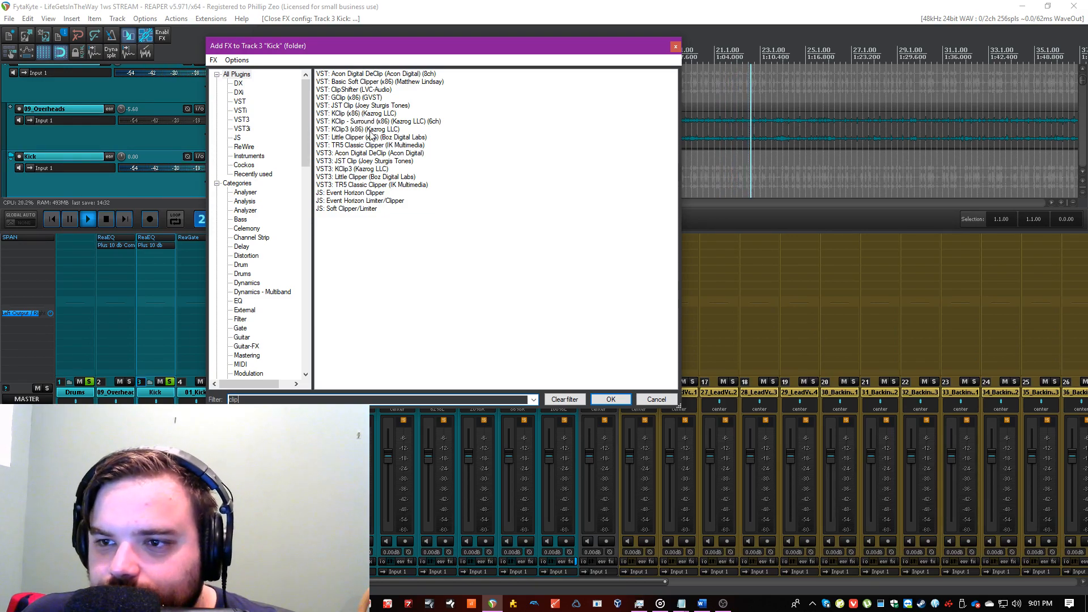
click(350, 114)
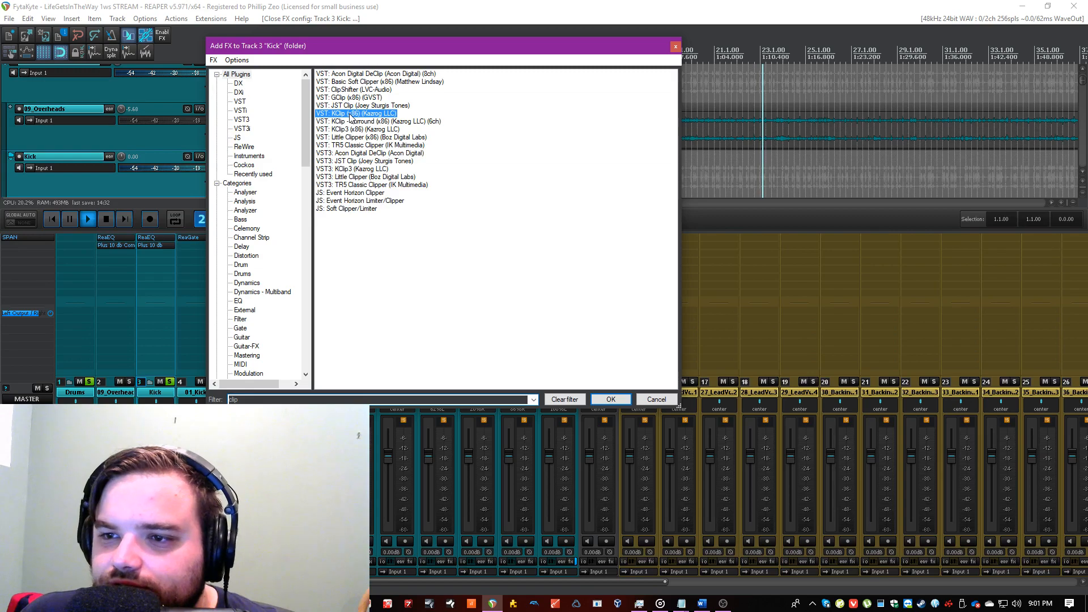
key(Return)
drag(314, 145, 666, 189)
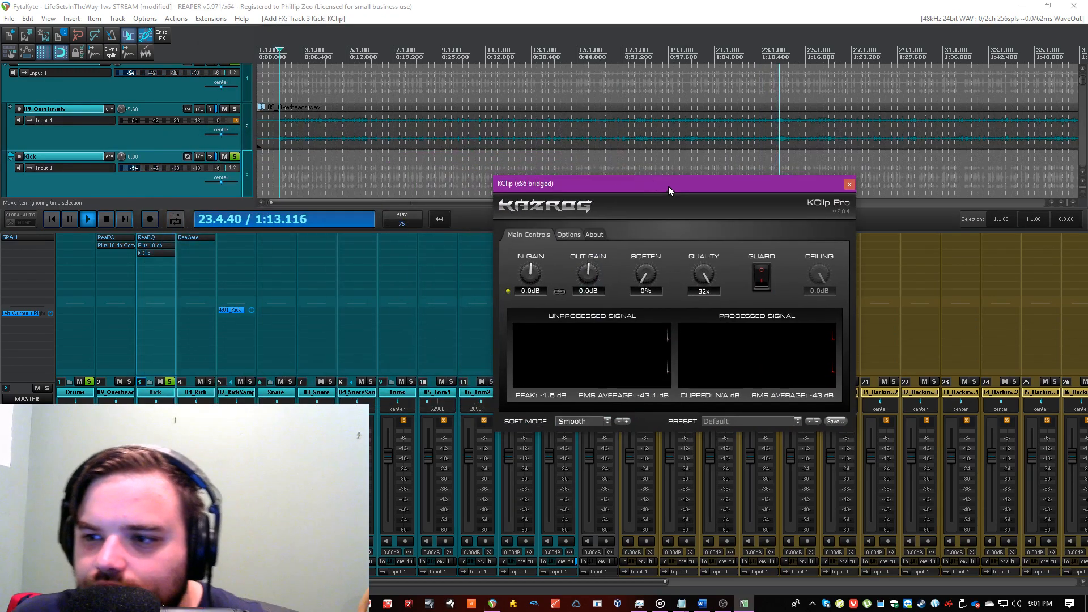
Step: Replace KClip on the Kick track with Little Clipper (x86), raising its input gain to about 3 dB and slightly lowering its Pull control
right_click(151, 252)
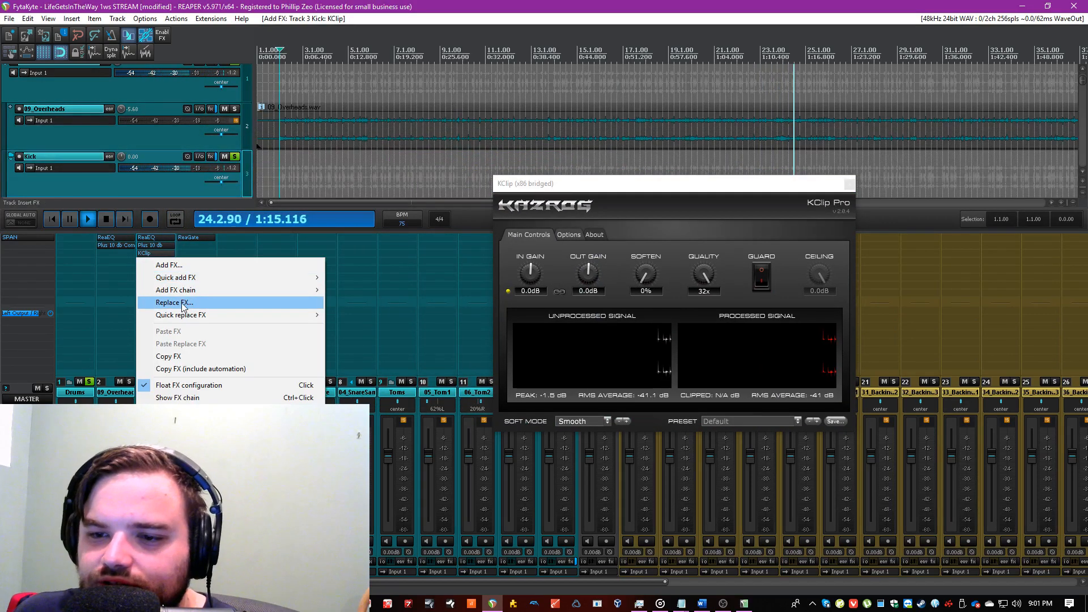
click(170, 302)
click(374, 178)
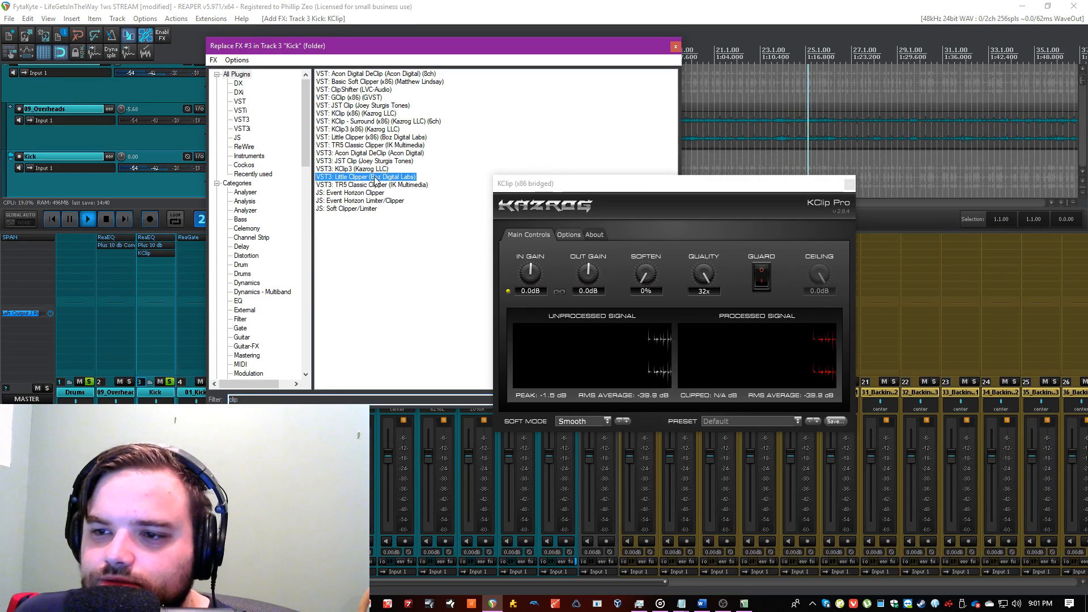
click(363, 129)
click(360, 138)
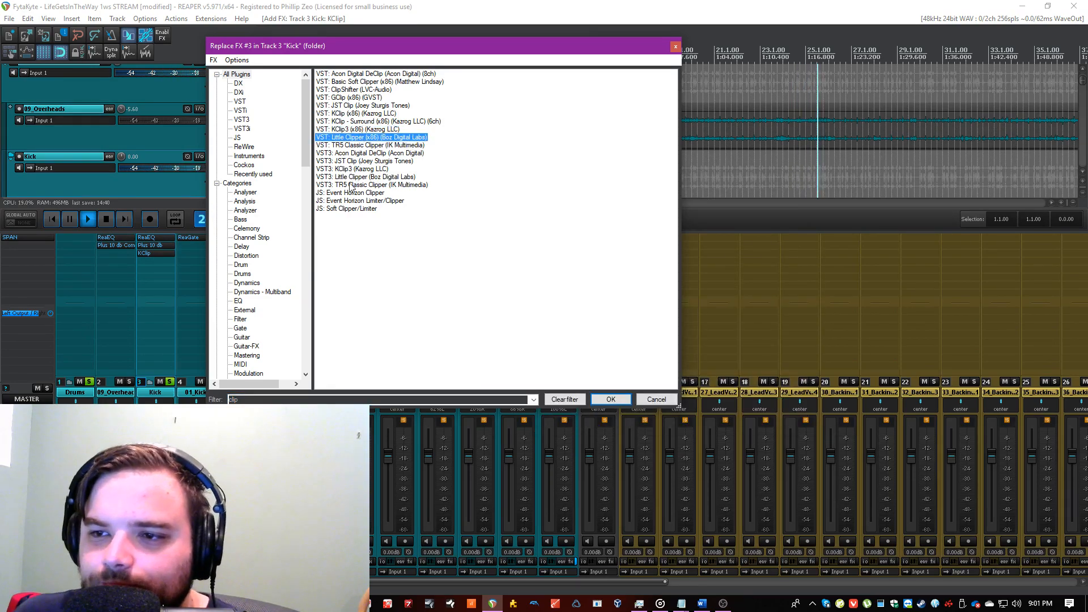
key(Return)
drag(96, 128, 99, 107)
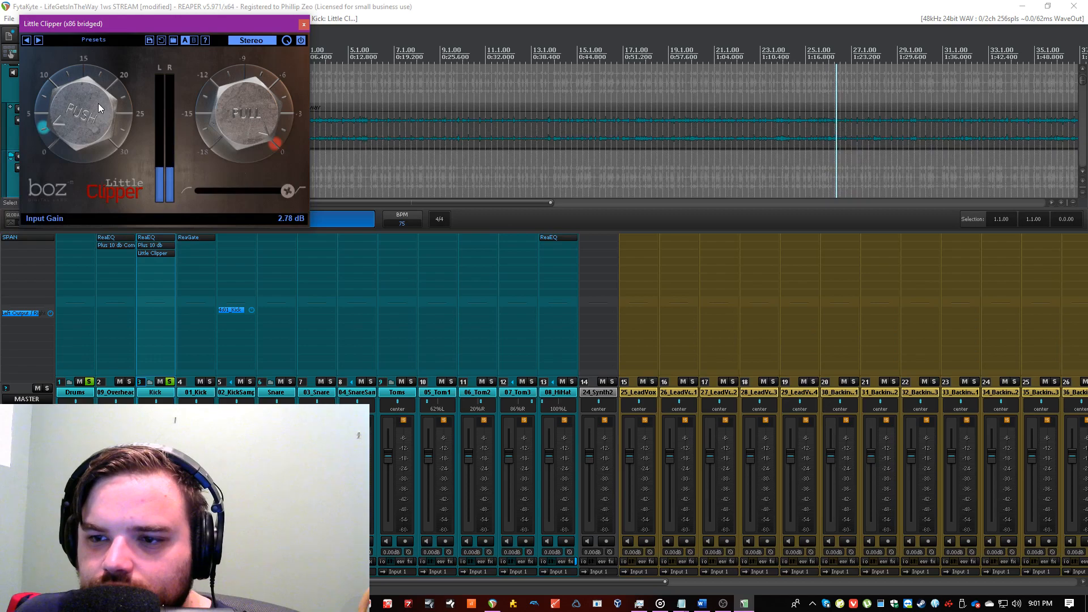
drag(233, 83, 234, 111)
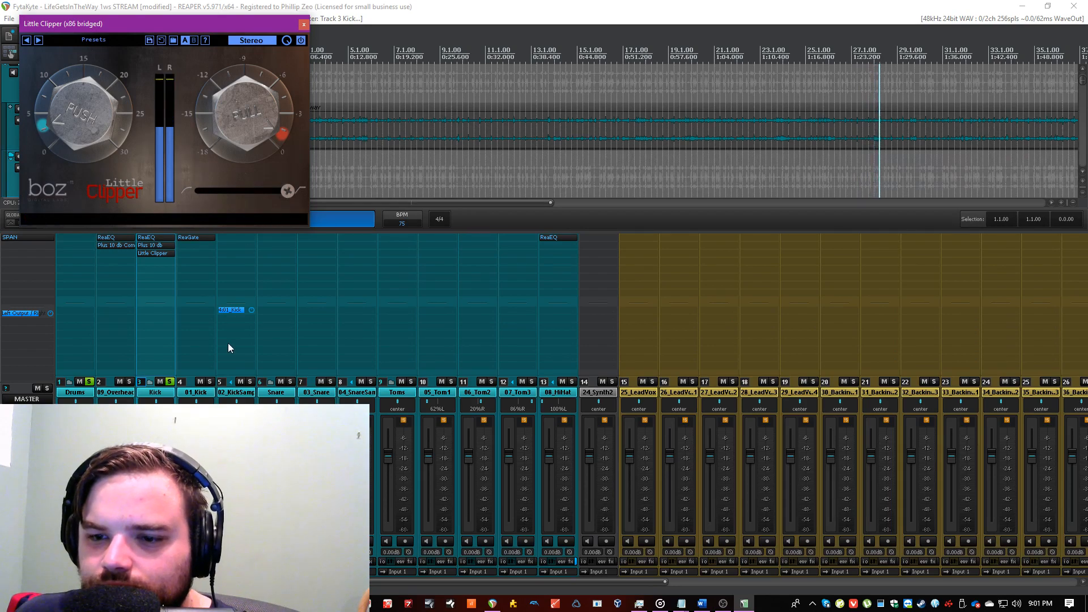
Step: Unsolo the Kick track, set its volume to -6.67 dB and close the Little Clipper window
click(147, 455)
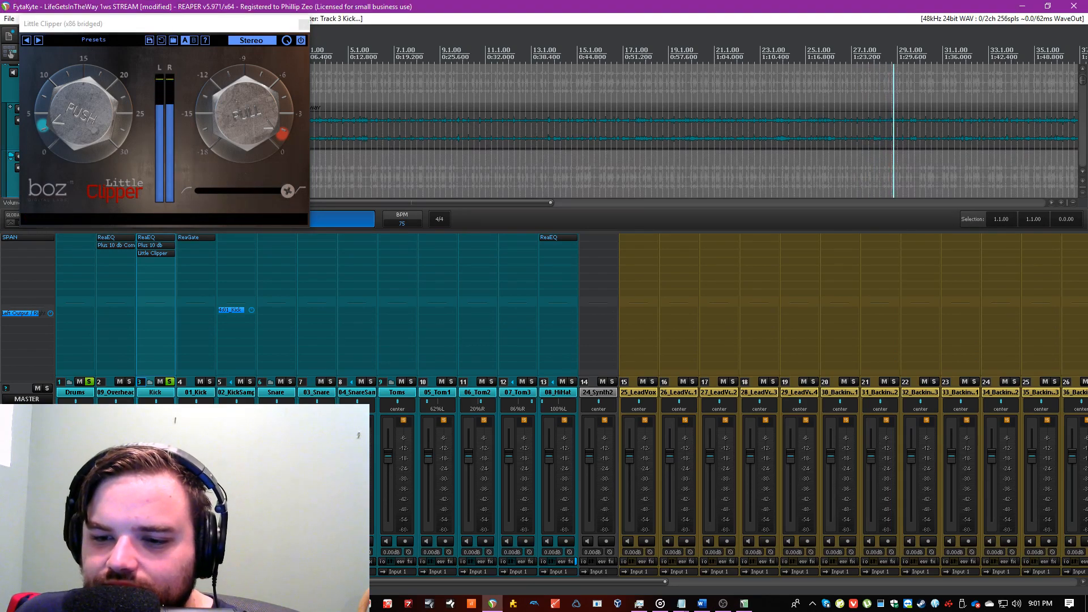
click(171, 382)
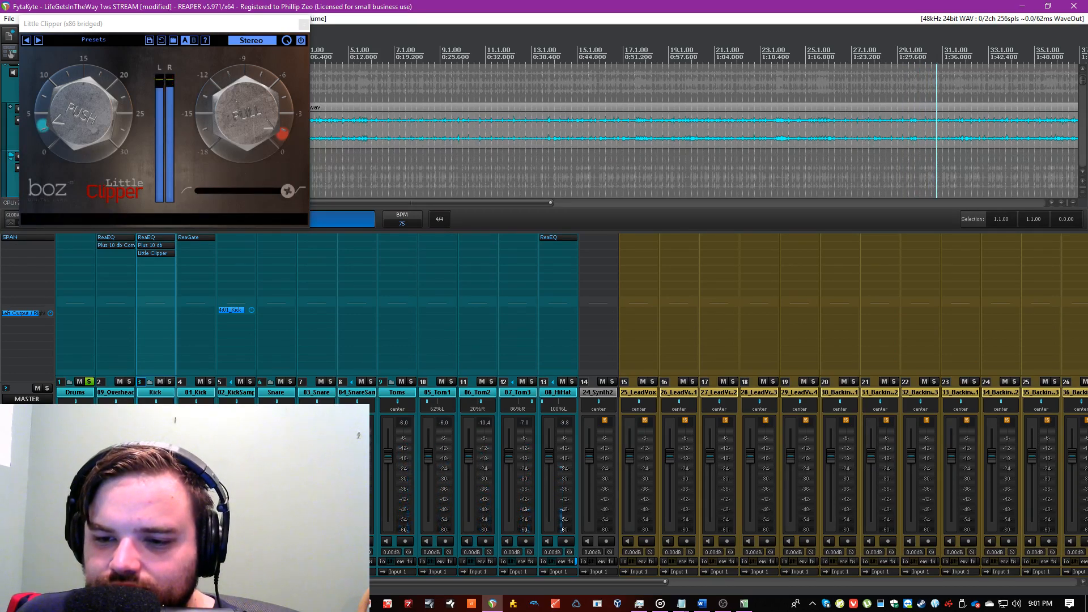
click(304, 24)
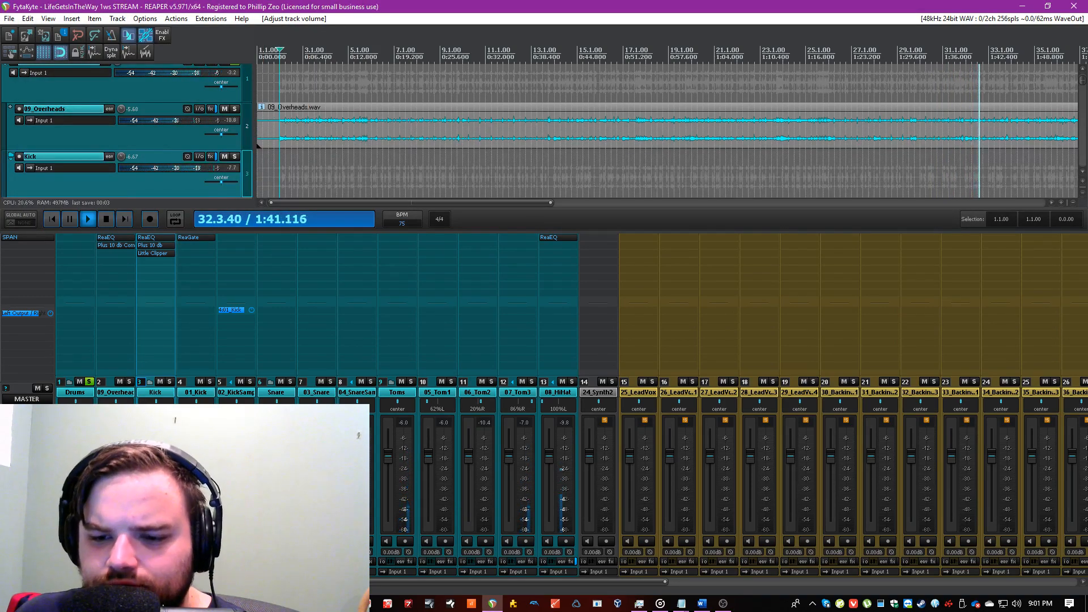
Step: Copy the Overheads' Plus 10 db Compressor to the 08_HiHat track, pan it 72% left and set its volume to -10.2 dB
drag(549, 457, 548, 467)
drag(434, 259, 562, 266)
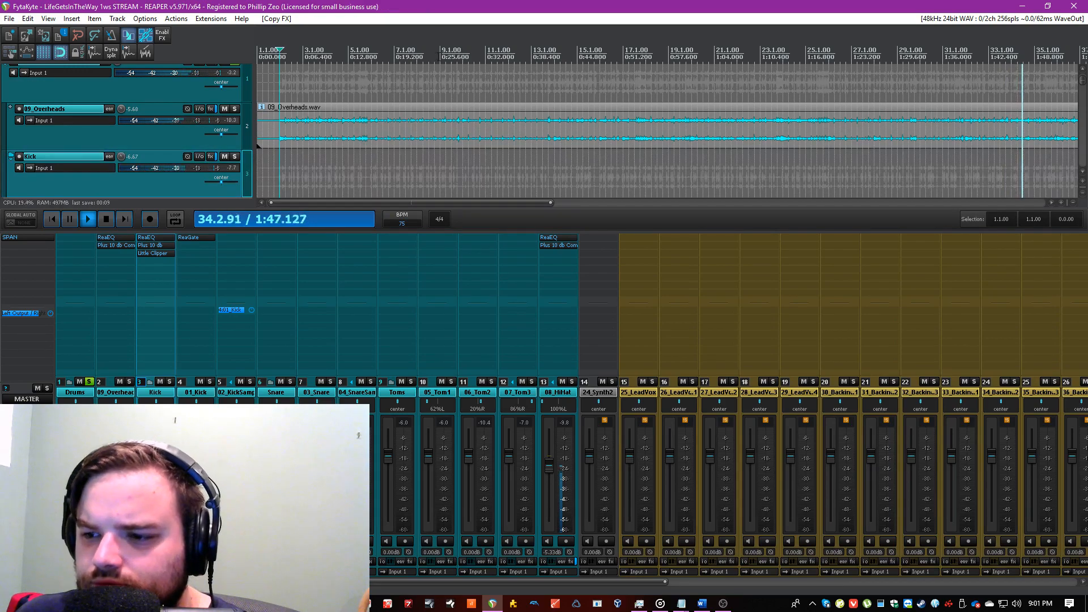
scroll(546, 402, up, 3)
drag(548, 465, 546, 478)
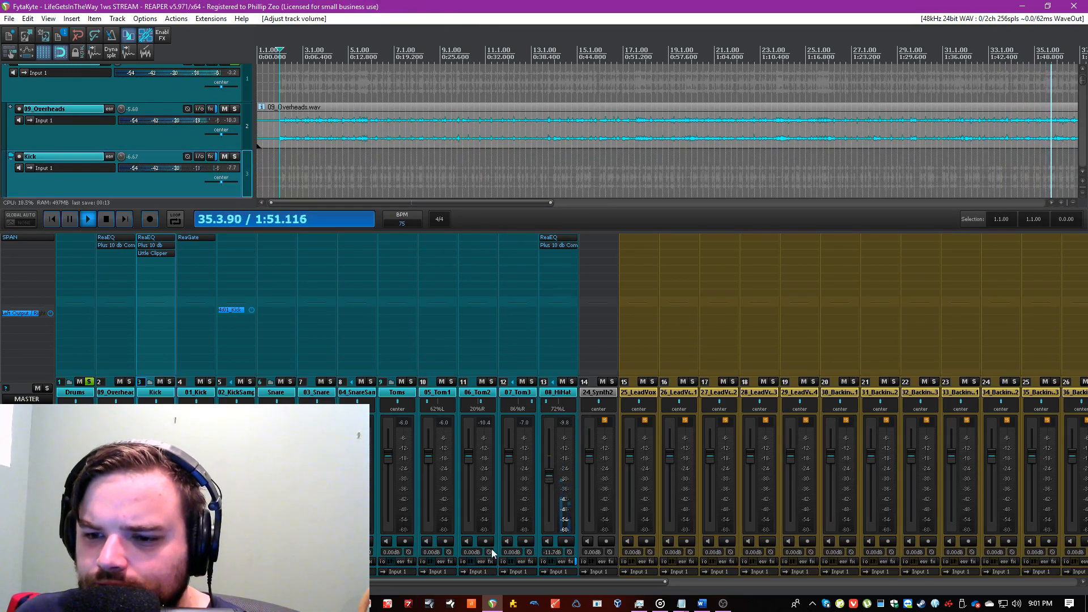
scroll(550, 481, up, 2)
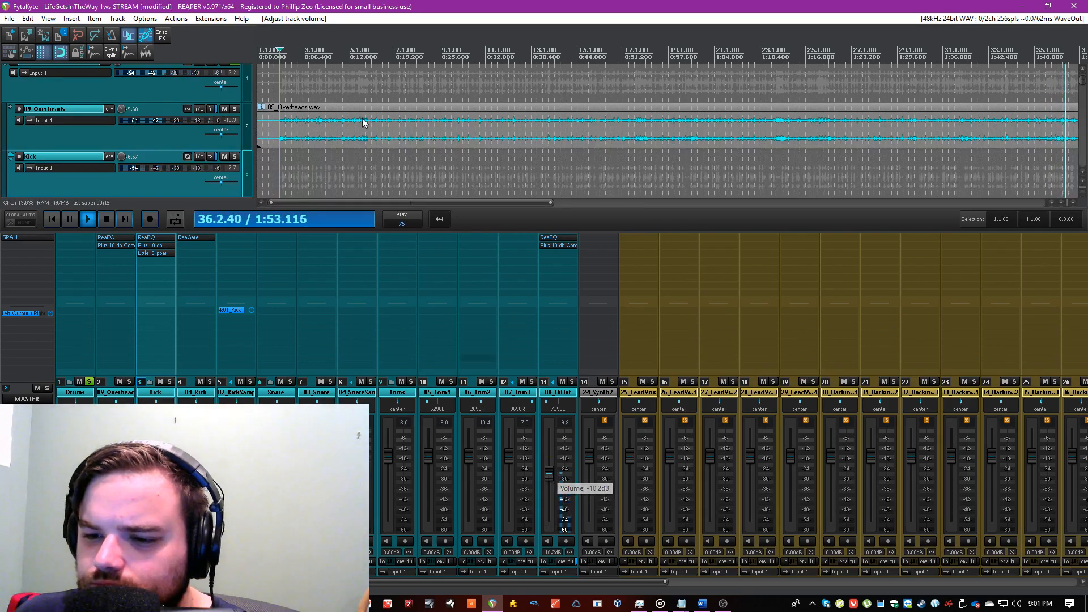
Step: Select the Snare folder track and solo it
click(399, 394)
click(277, 393)
click(291, 382)
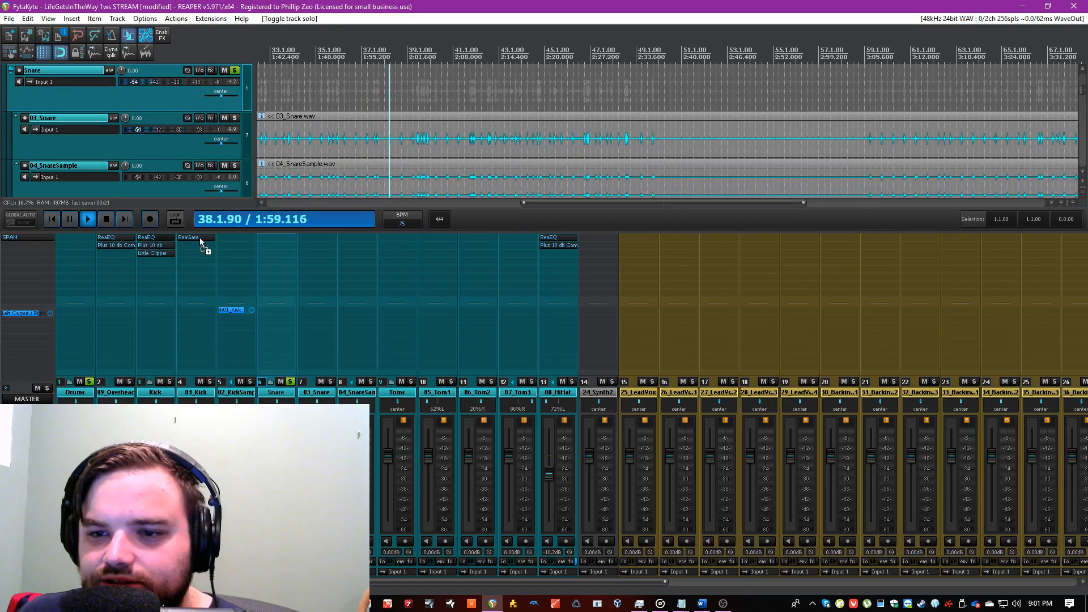
Step: Copy the Kick's ReaEQ to the Snare folder and 01_Kick's ReaGate to 03_Snare, then route 04_SnareSample into 03_Snare's auxiliary channels
drag(182, 237, 284, 243)
drag(200, 237, 328, 243)
drag(355, 312, 323, 316)
click(409, 382)
click(439, 420)
click(493, 331)
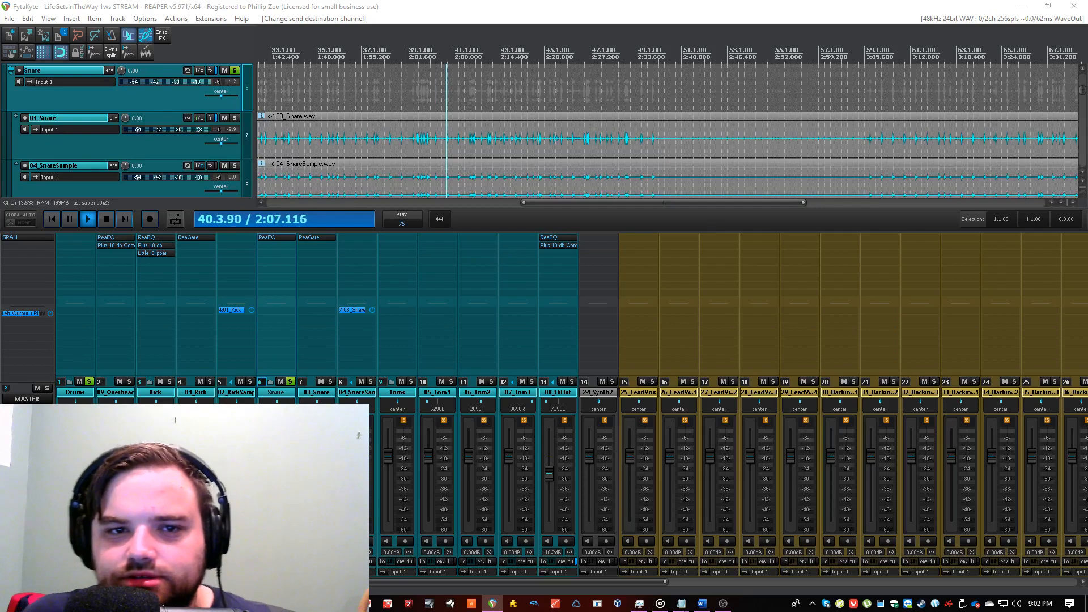
Step: Set 03_Snare's ReaGate to a 6989 Hz lowpass, 72 ms release and a threshold of about -35 dB
click(310, 238)
drag(312, 96, 536, 126)
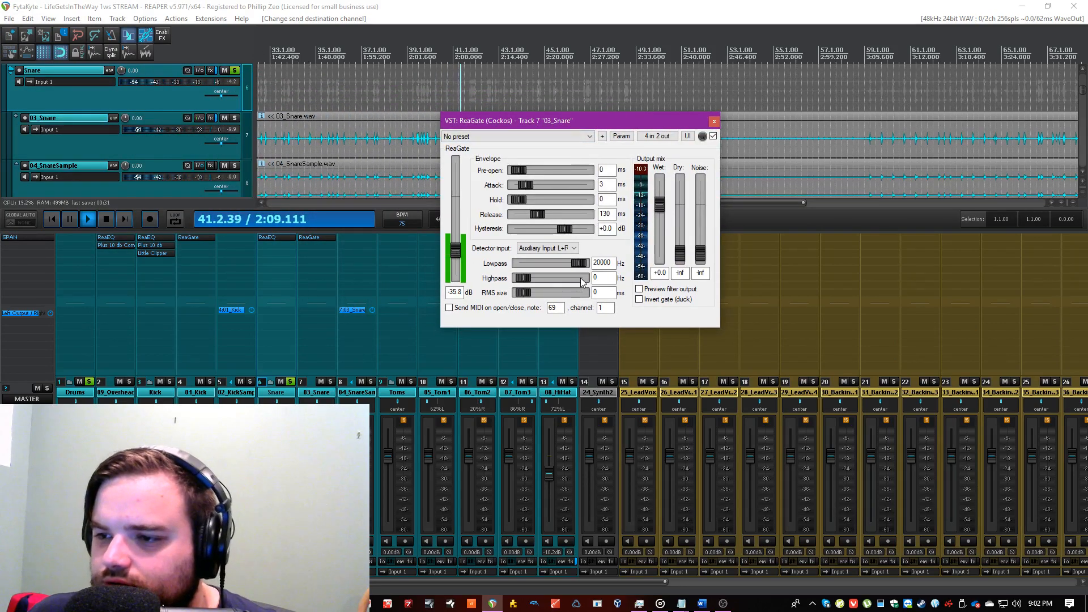
drag(578, 263, 571, 275)
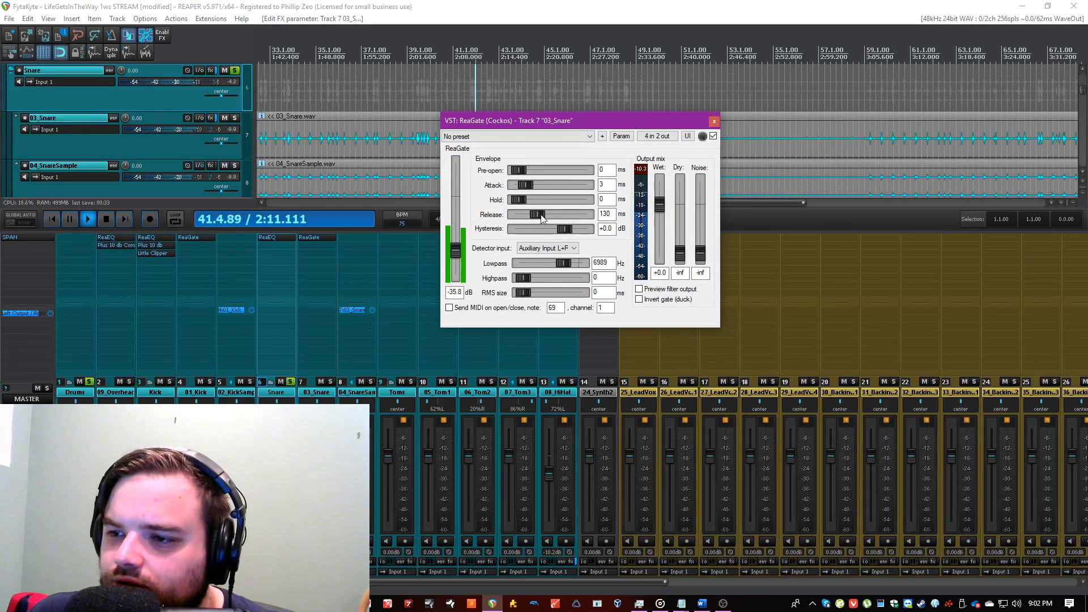
drag(543, 218, 538, 219)
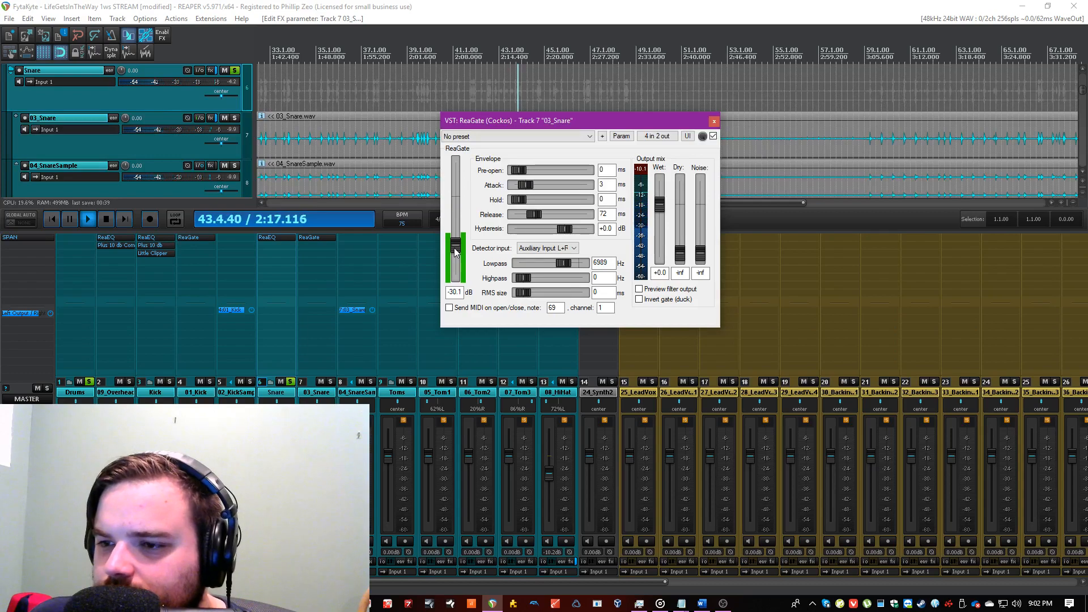
drag(531, 122, 677, 299)
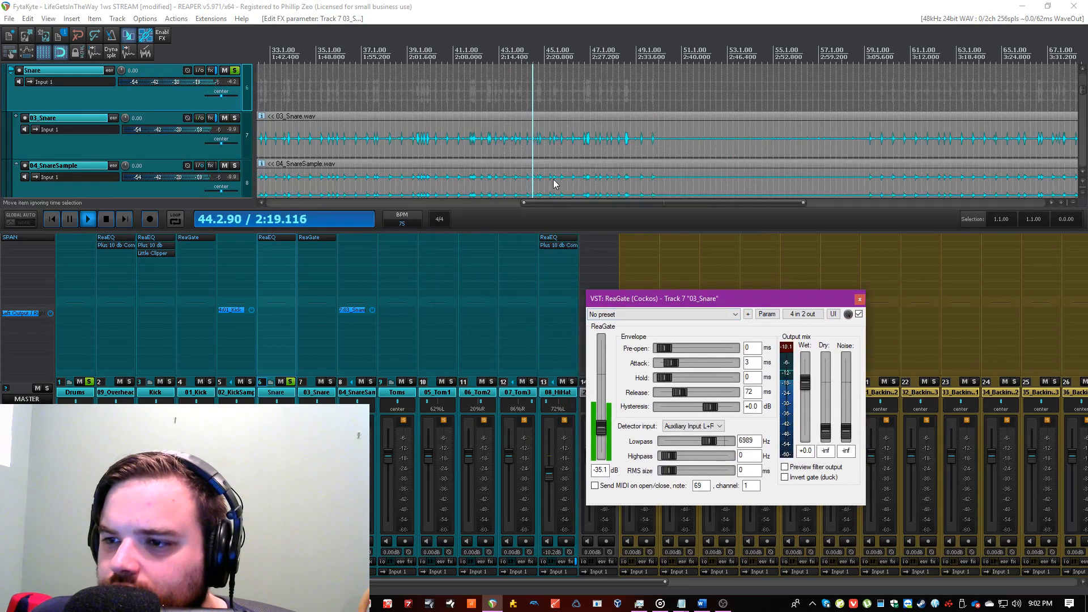
Step: Return the snare gate's lowpass to 20000 Hz, set its threshold to -30.7 dB and hold to 5 ms, and close it
scroll(555, 183, up, 4)
click(736, 187)
scroll(736, 187, up, 2)
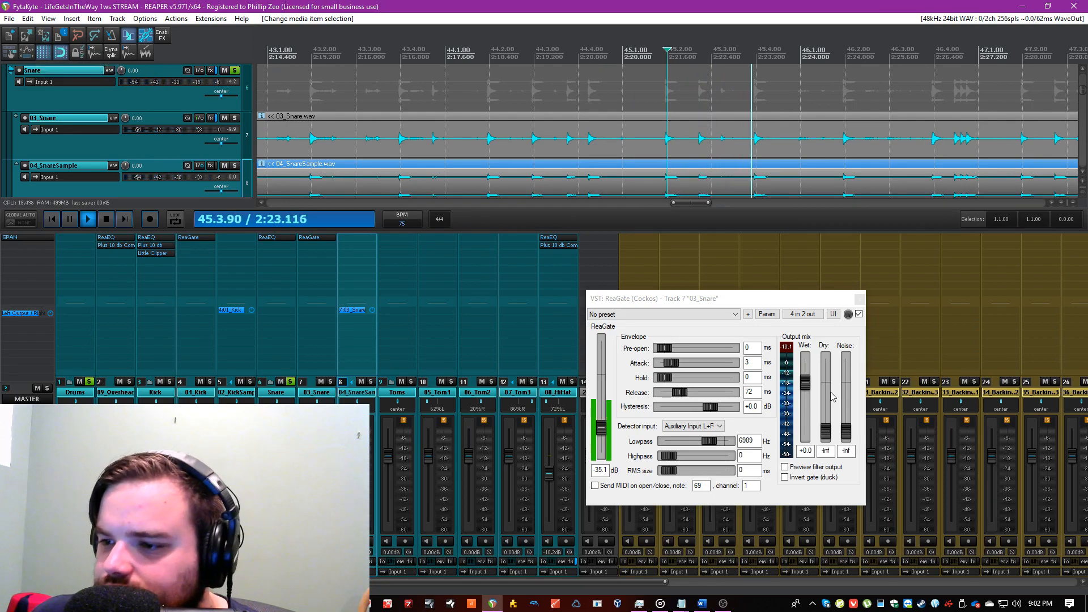
drag(713, 441, 710, 441)
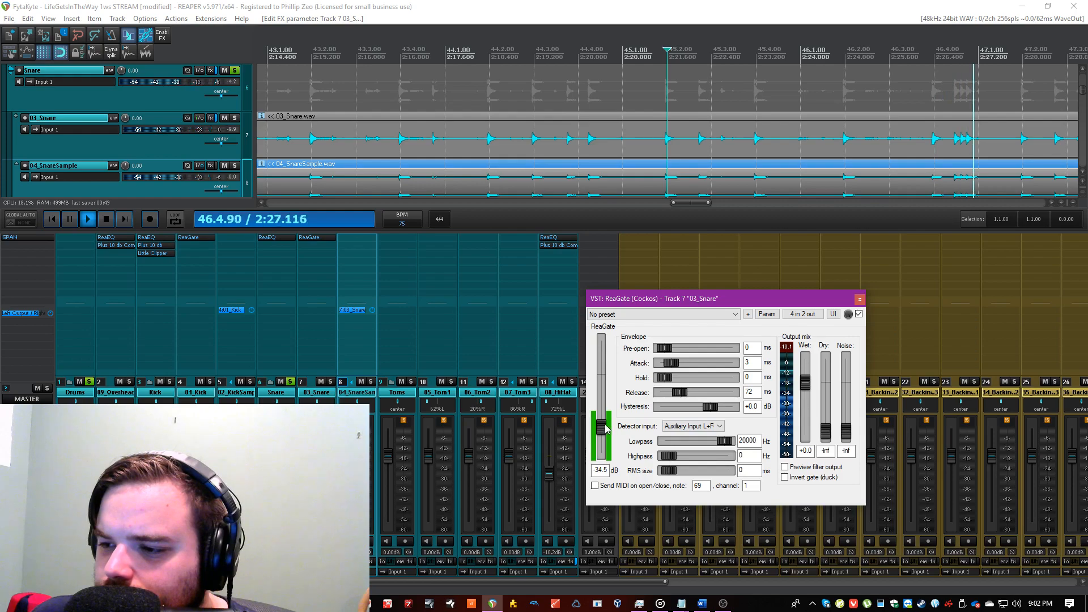
drag(665, 378, 673, 378)
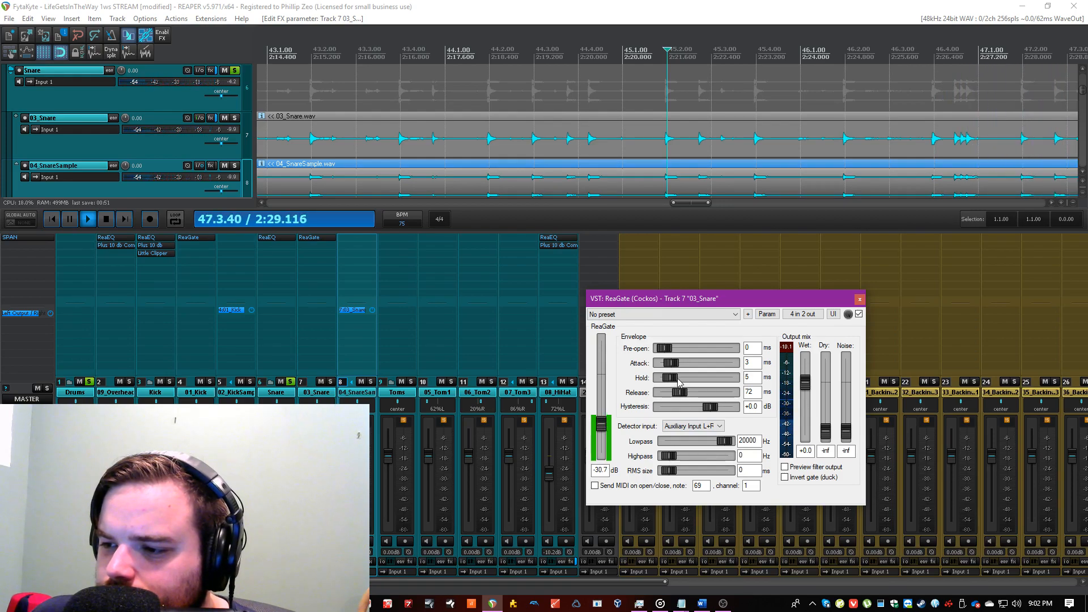
click(860, 300)
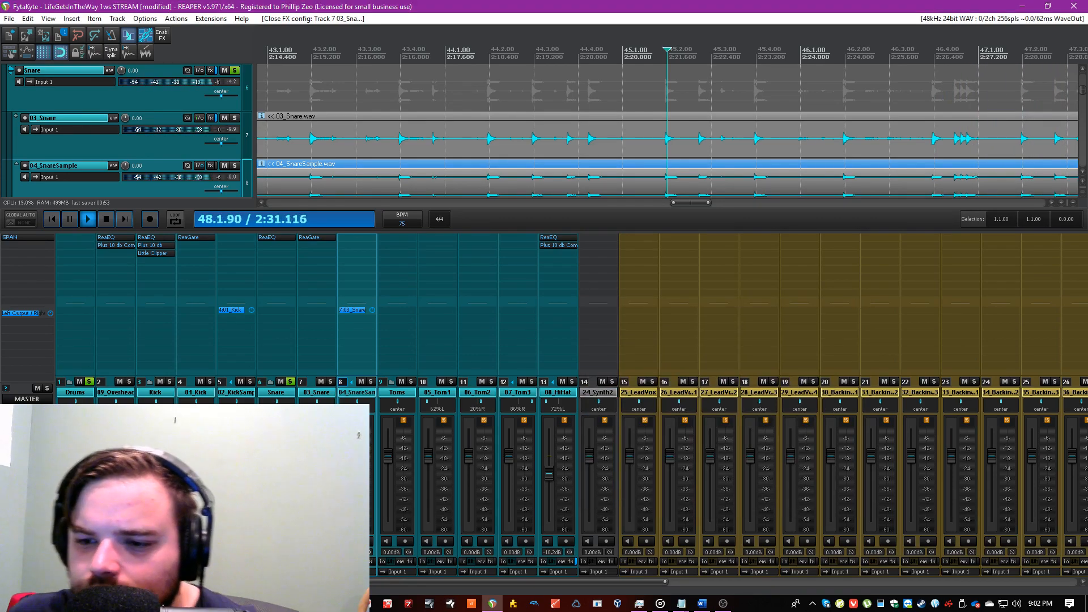
Step: Open ReaEQ on the Snare folder track and bypass it
click(272, 237)
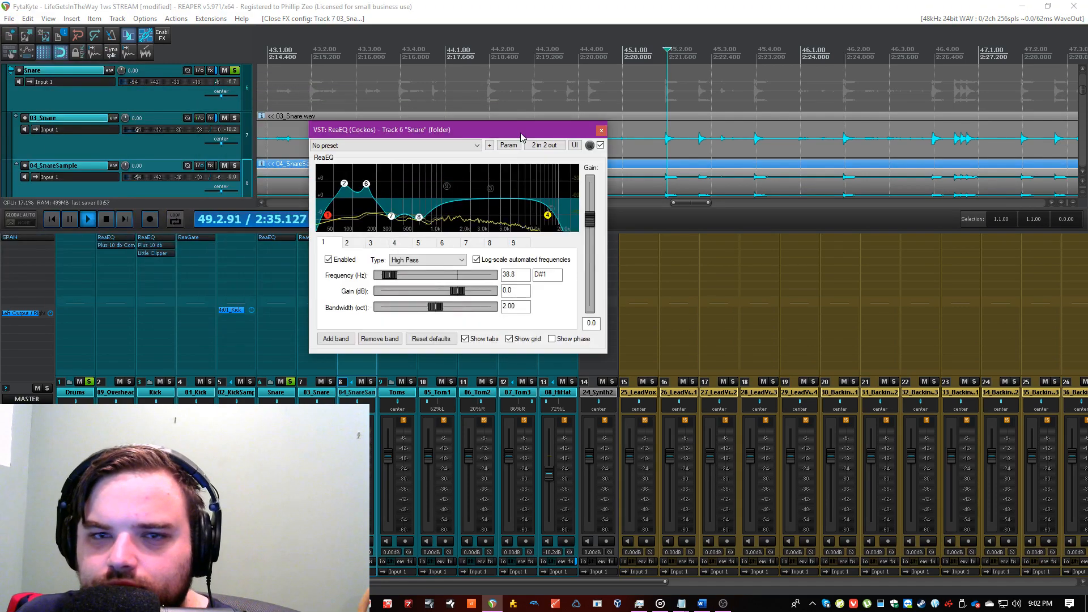
click(600, 145)
drag(589, 136, 748, 137)
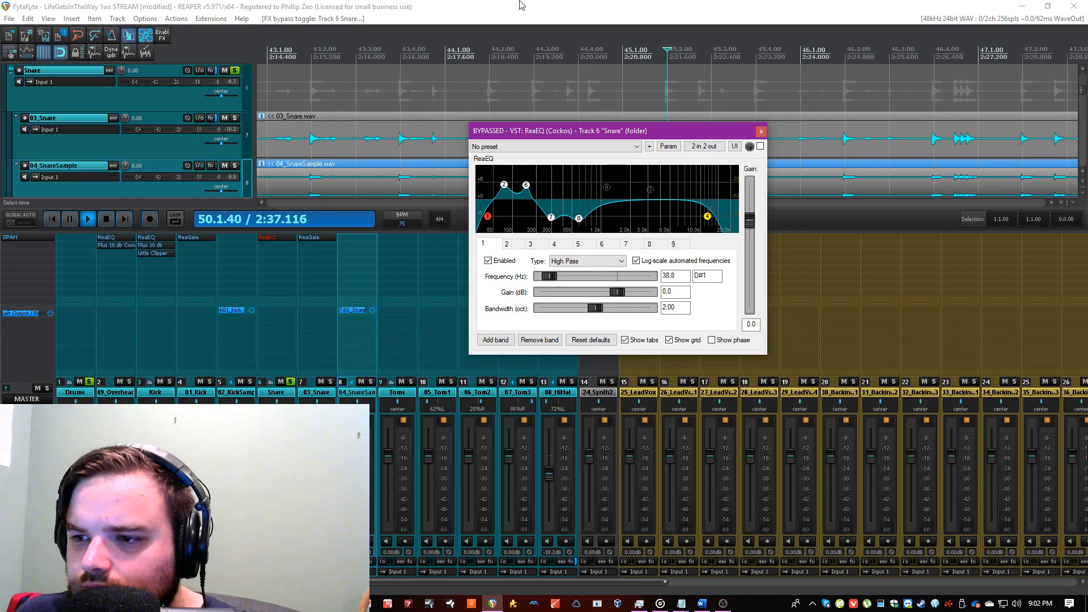
click(383, 225)
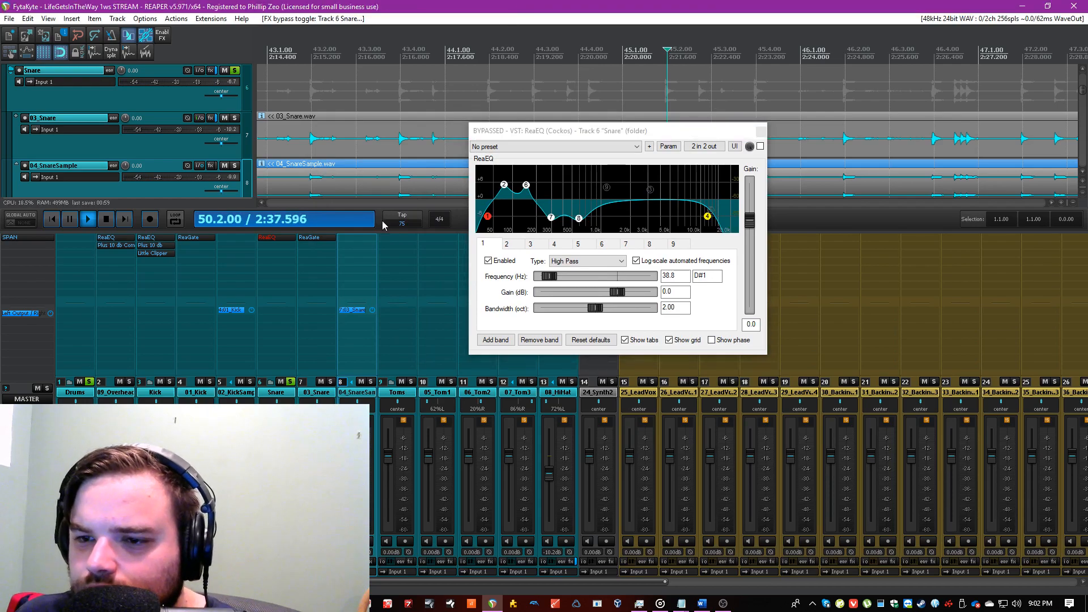
Step: Play the snare from measure 37 and examine its frequency spectrum in SPAN on the master track, closing SPAN when done
click(310, 97)
click(22, 237)
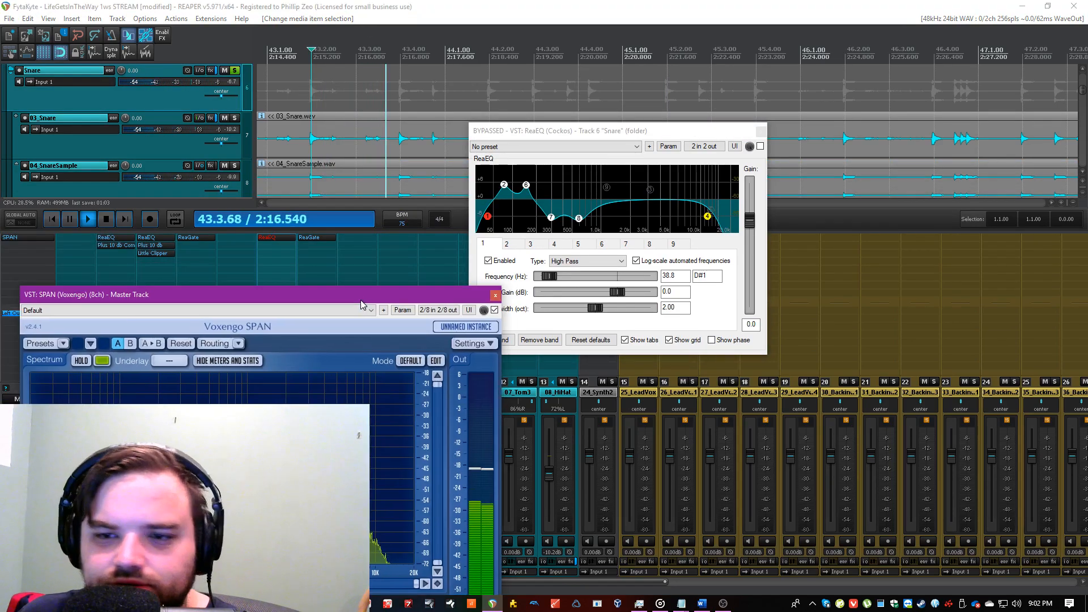
drag(340, 296, 448, 234)
click(456, 219)
key(ctrl+s)
key(space)
scroll(286, 100, down, 3)
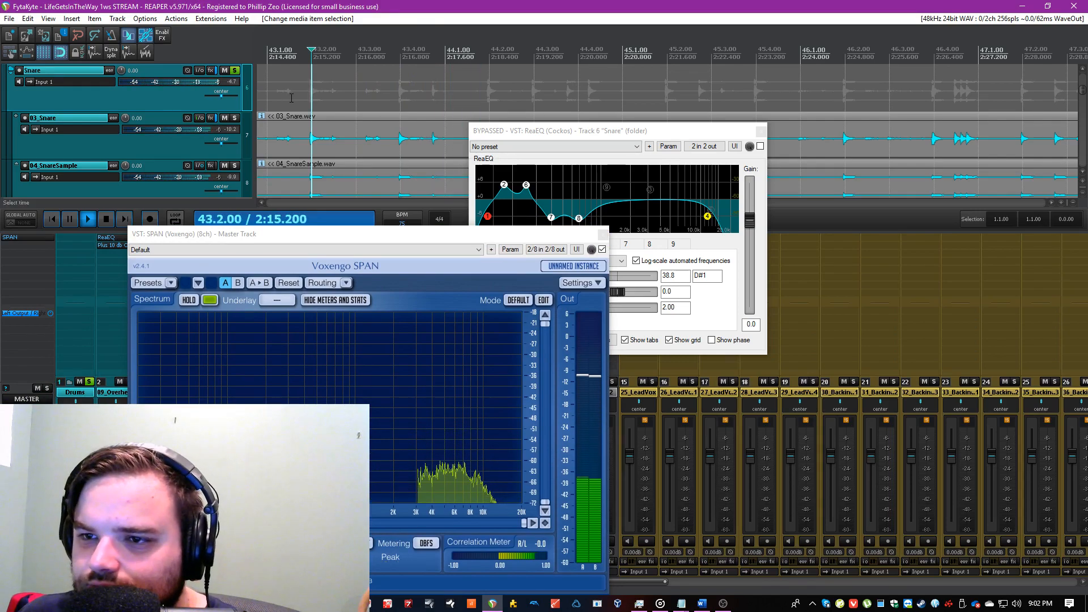
key(space)
click(271, 99)
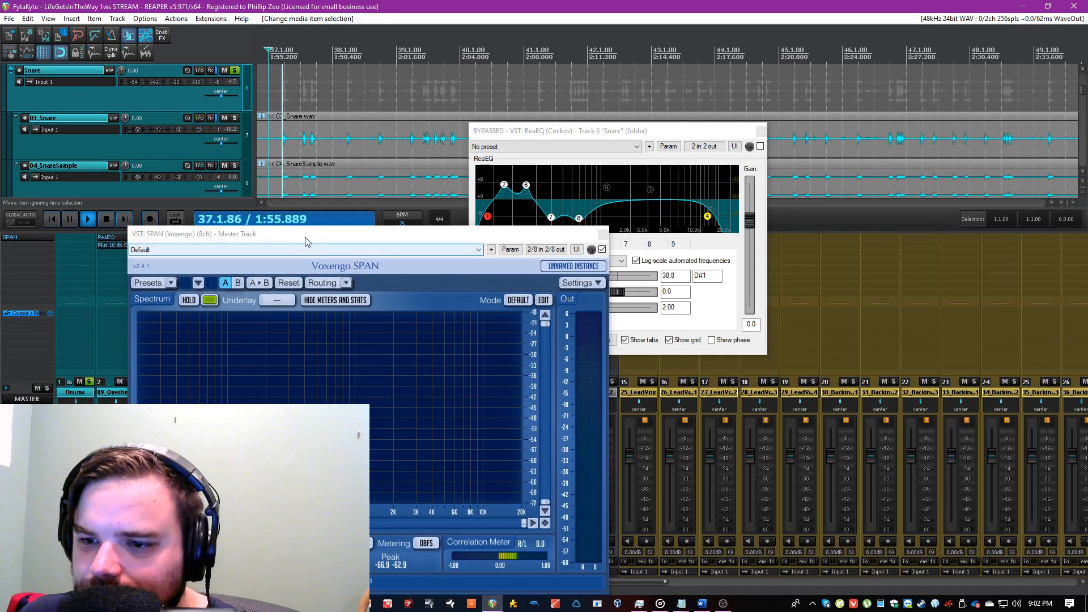
drag(304, 235, 310, 193)
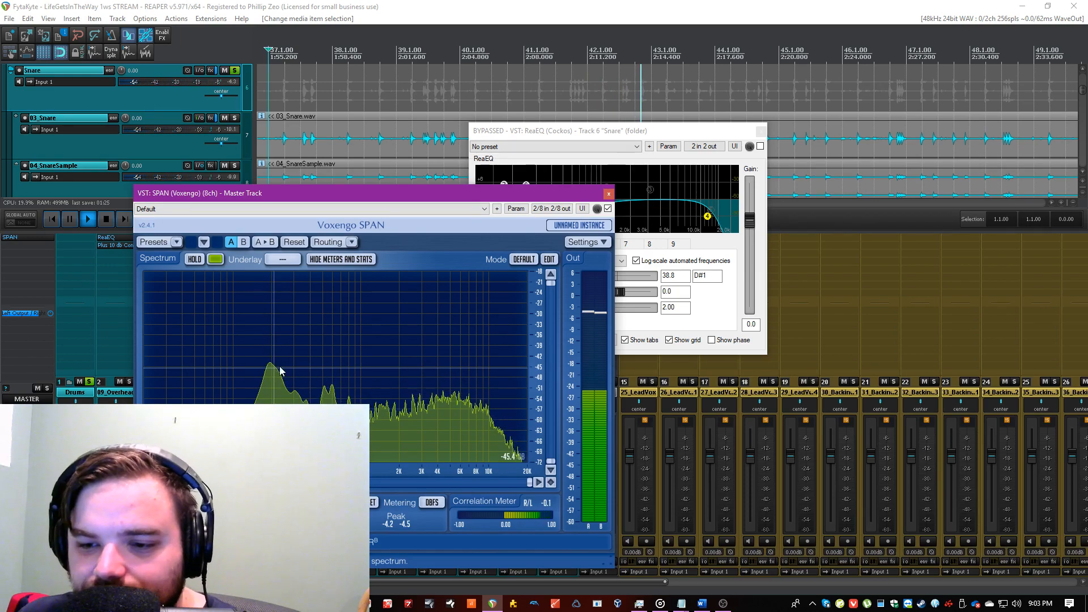
click(608, 194)
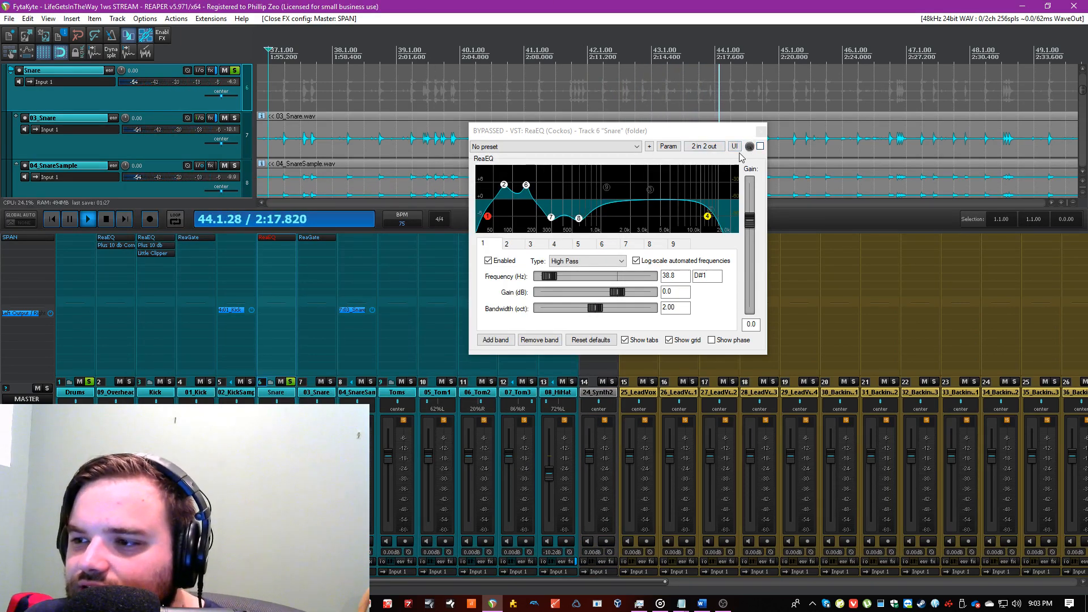
Step: Re-enable the Snare's ReaEQ, reset it to factory default and make band 1 a High Pass at 134.8 Hz
click(760, 147)
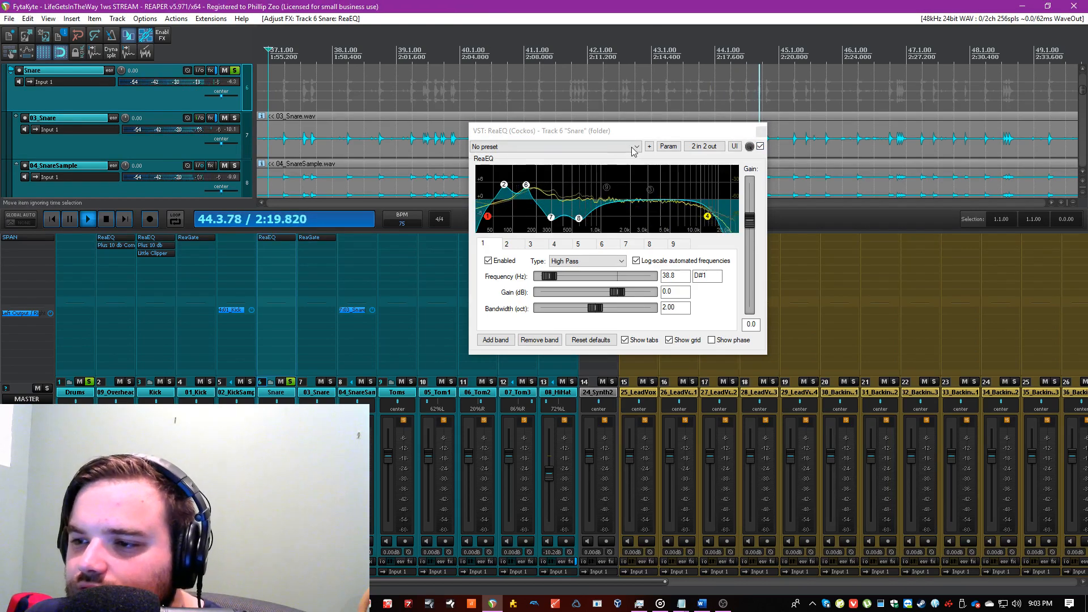
click(597, 147)
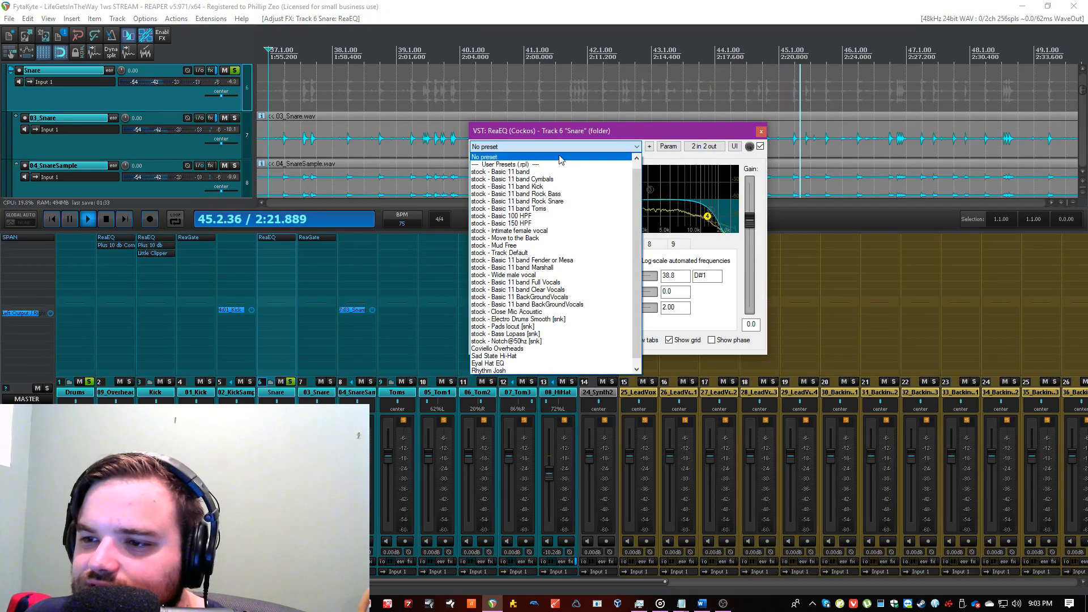
click(560, 158)
click(538, 148)
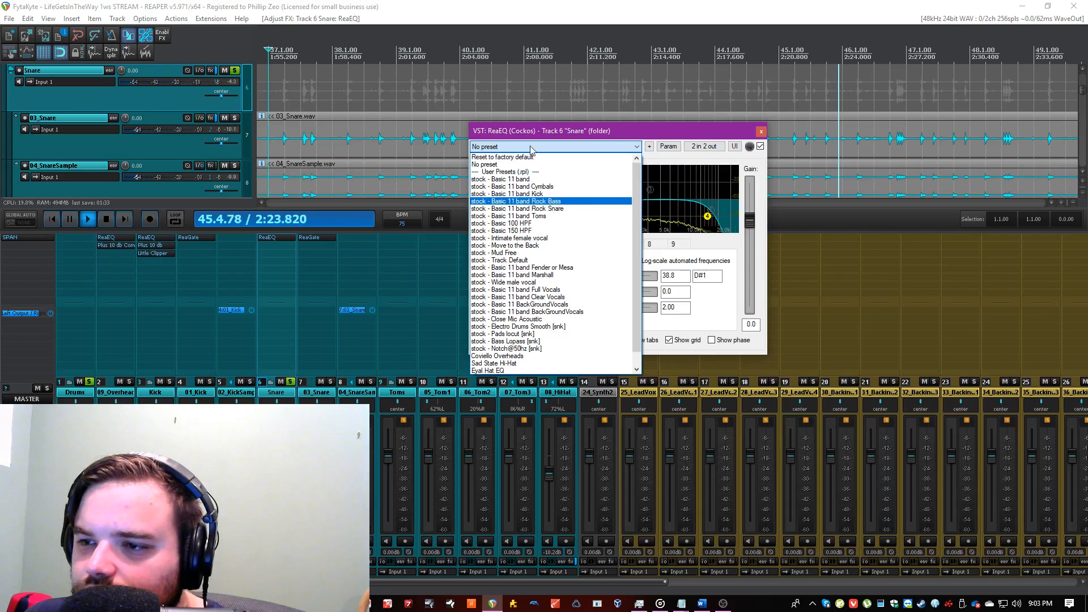
click(531, 156)
click(584, 261)
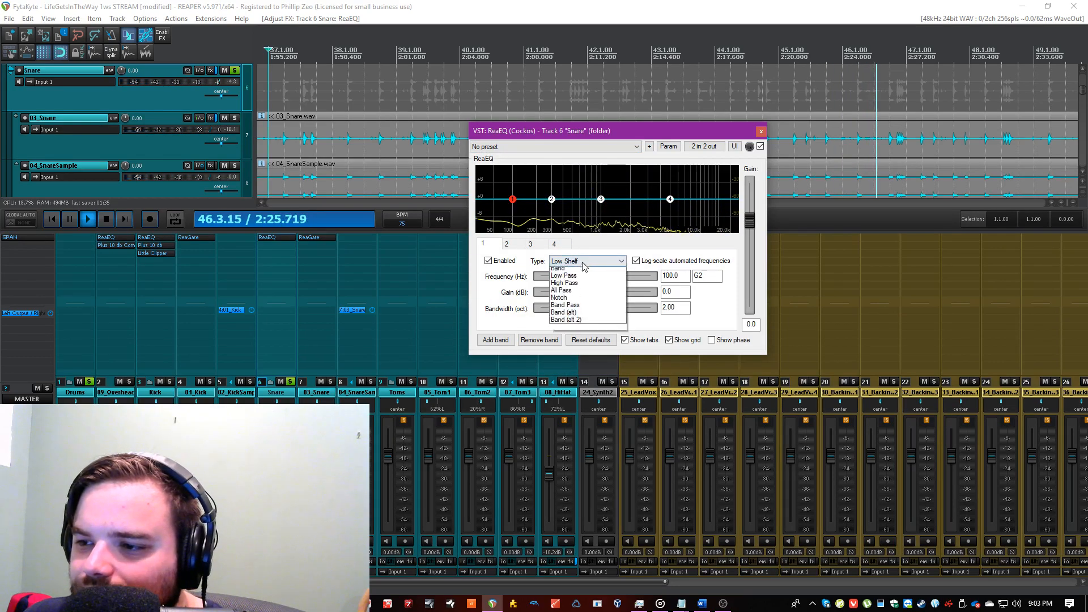
click(564, 275)
drag(513, 225, 522, 225)
click(414, 29)
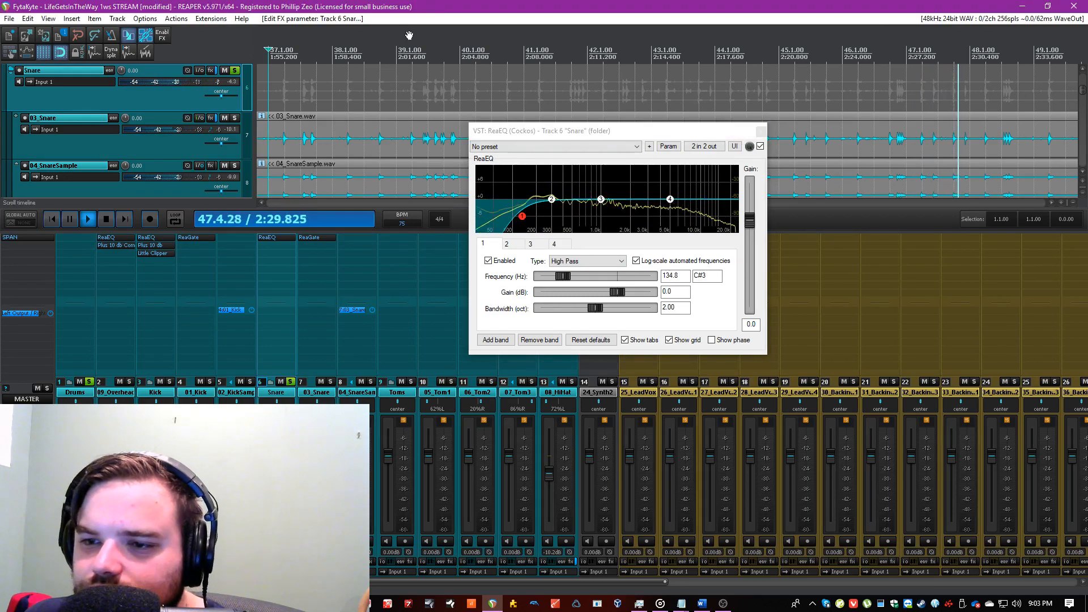
Step: Copy the Kick's Plus 10 db plug-in to the Snare folder, open it and set its compressor release to 0.05 sec
drag(150, 245, 286, 247)
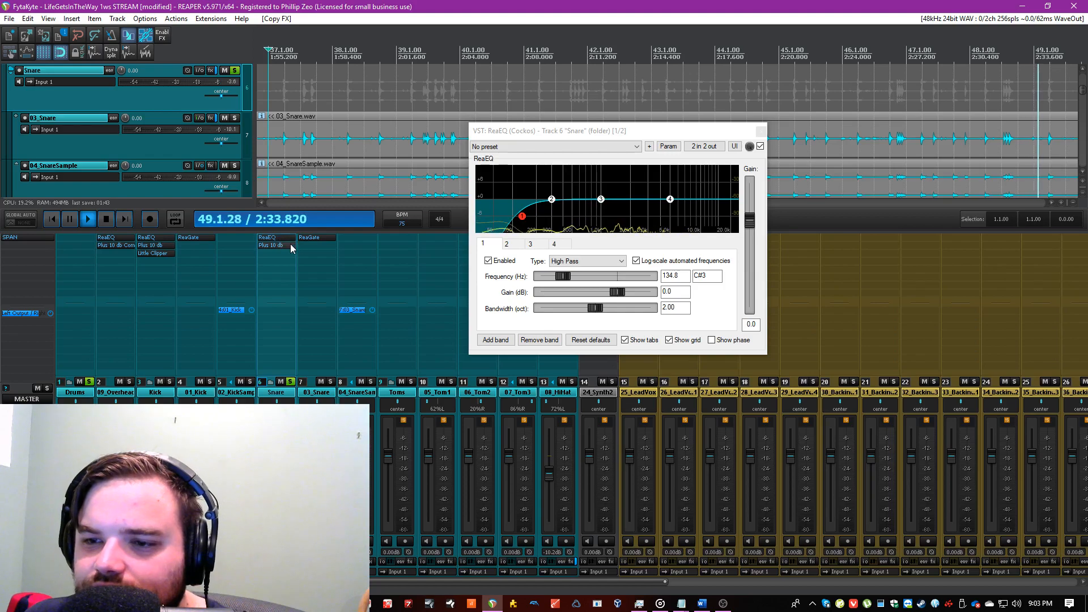
double_click(283, 245)
drag(226, 6, 374, 105)
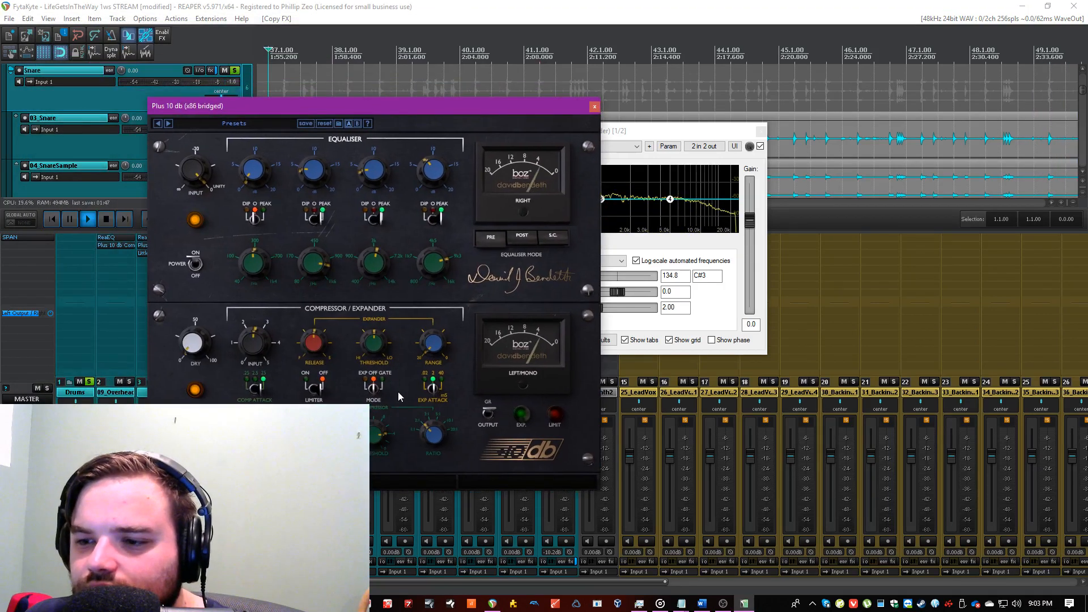
mouse_move(433, 431)
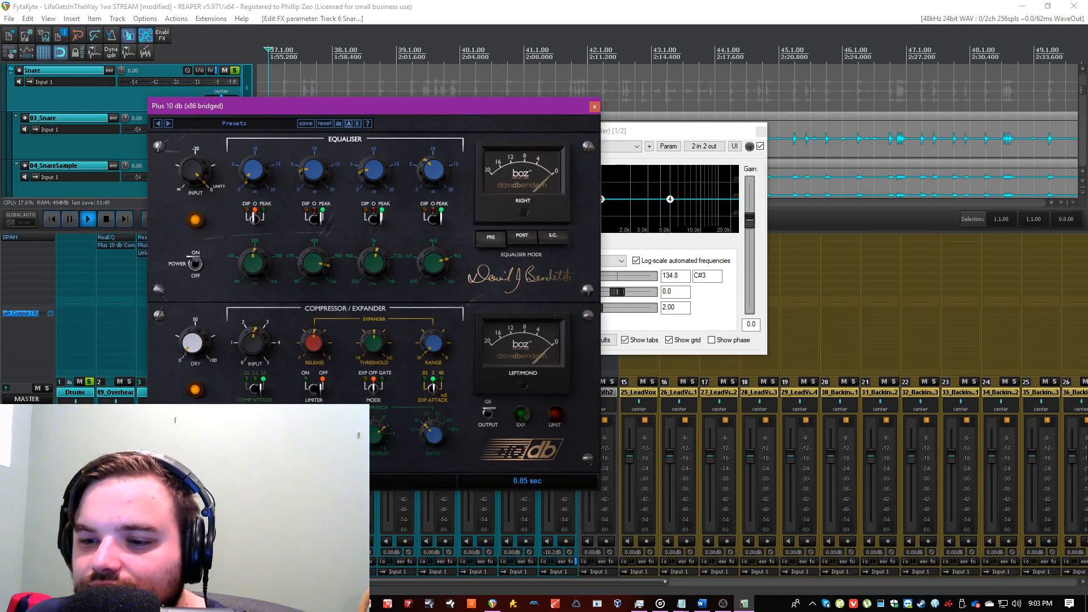
Step: Play from around measure 24, set the Plus 10 db compressor attack to 25 ms, enable its limiter and raise its input gain
click(402, 6)
scroll(397, 77, down, 4)
click(389, 106)
click(389, 75)
click(372, 107)
drag(324, 109, 701, 130)
mouse_move(644, 411)
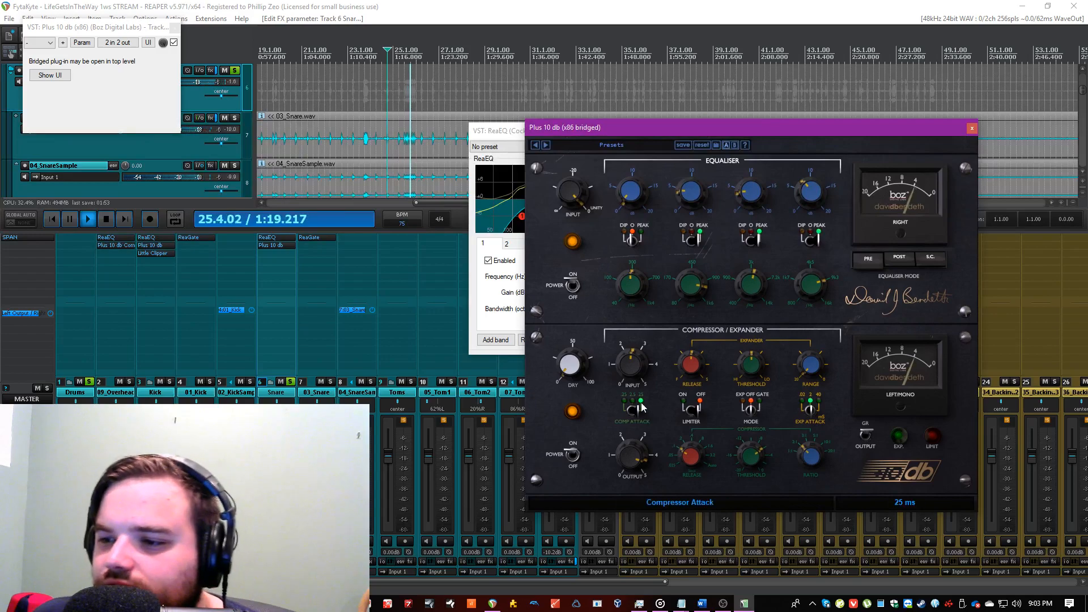
click(692, 412)
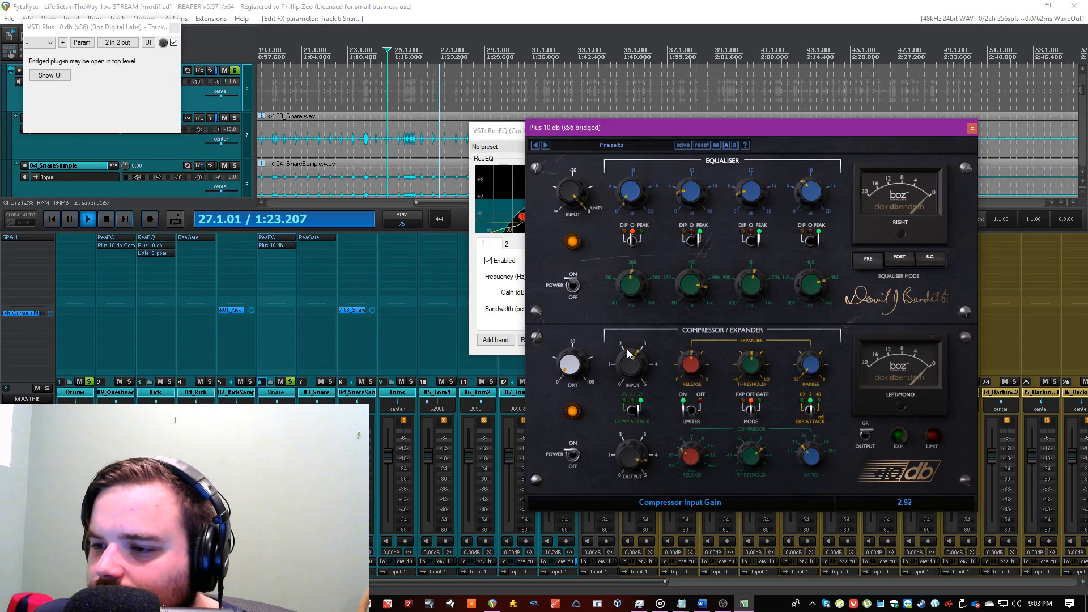
mouse_move(629, 352)
mouse_down()
mouse_move(629, 371)
mouse_move(639, 334)
mouse_up()
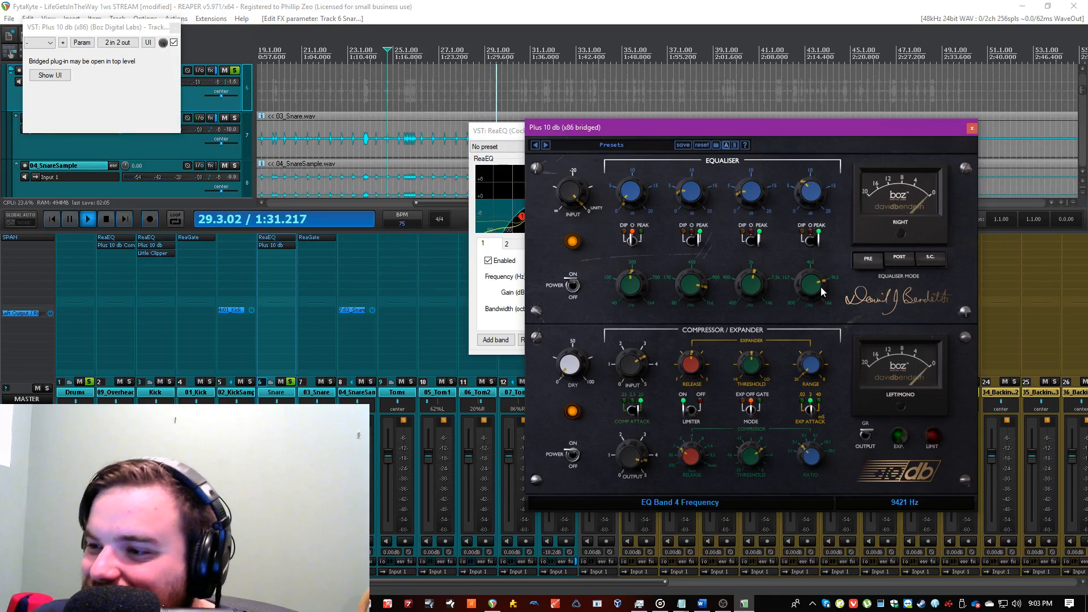
Step: Set ReaEQ's High Shelf band 4 to 8483 Hz and adjust the frequency of the Plus 10 db equaliser's third band
drag(654, 129, 187, 197)
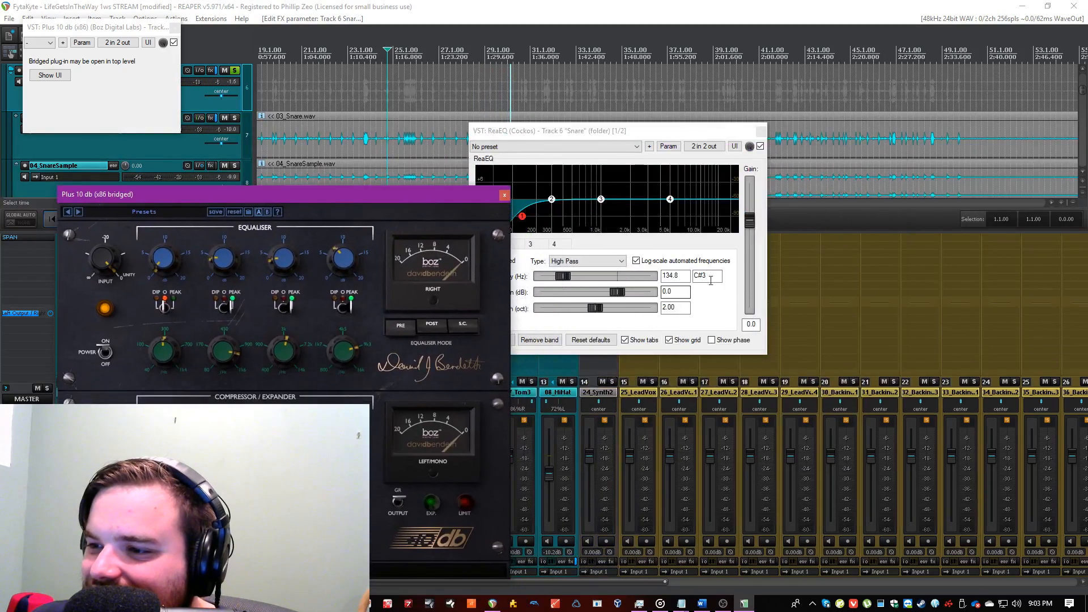
click(647, 239)
click(554, 244)
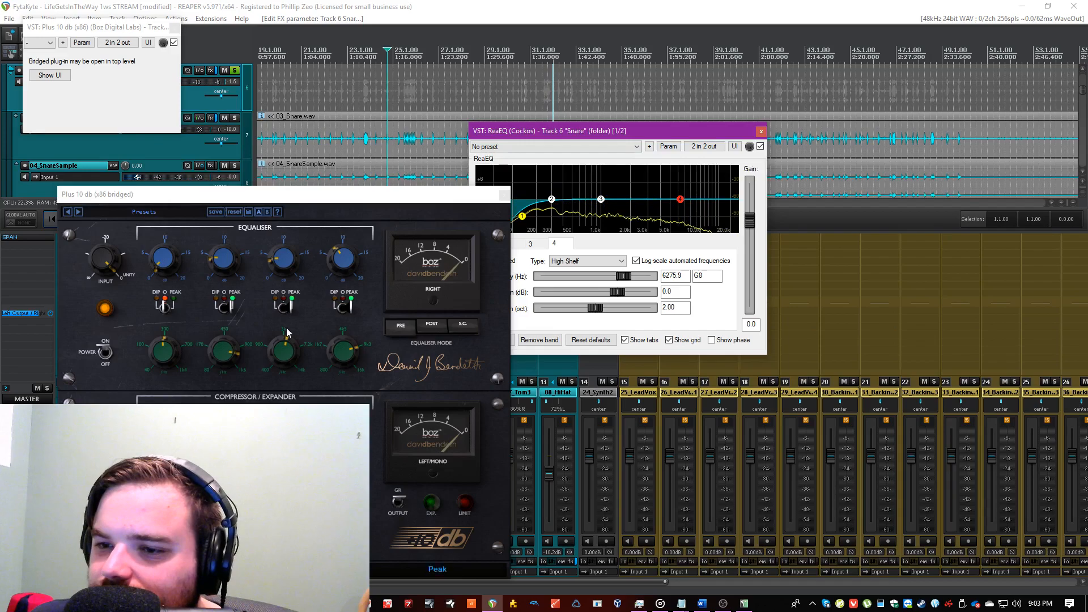
click(286, 351)
drag(290, 337, 290, 332)
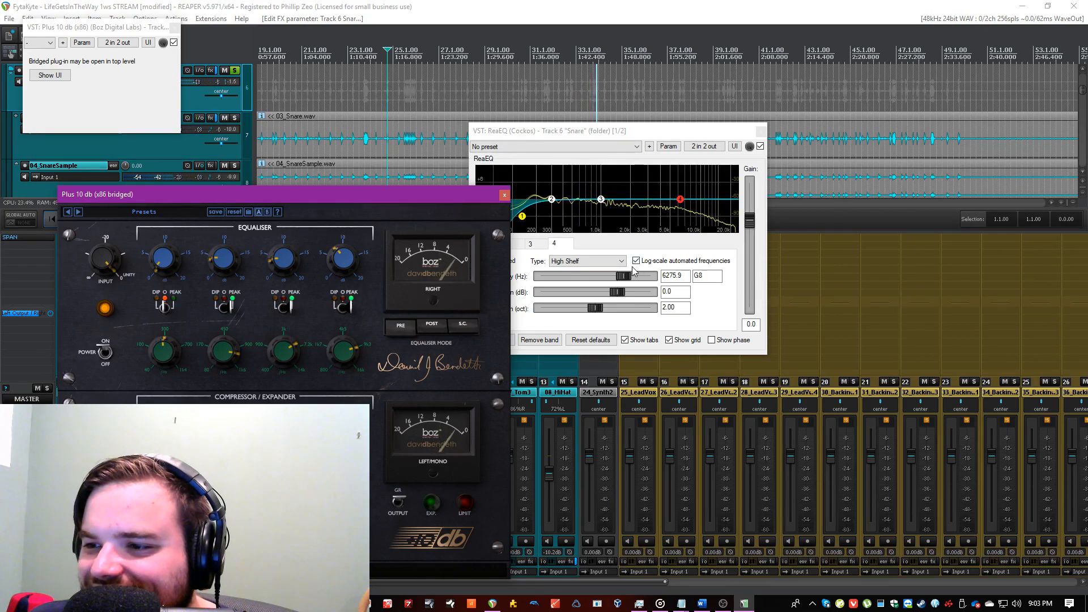
drag(627, 277, 633, 280)
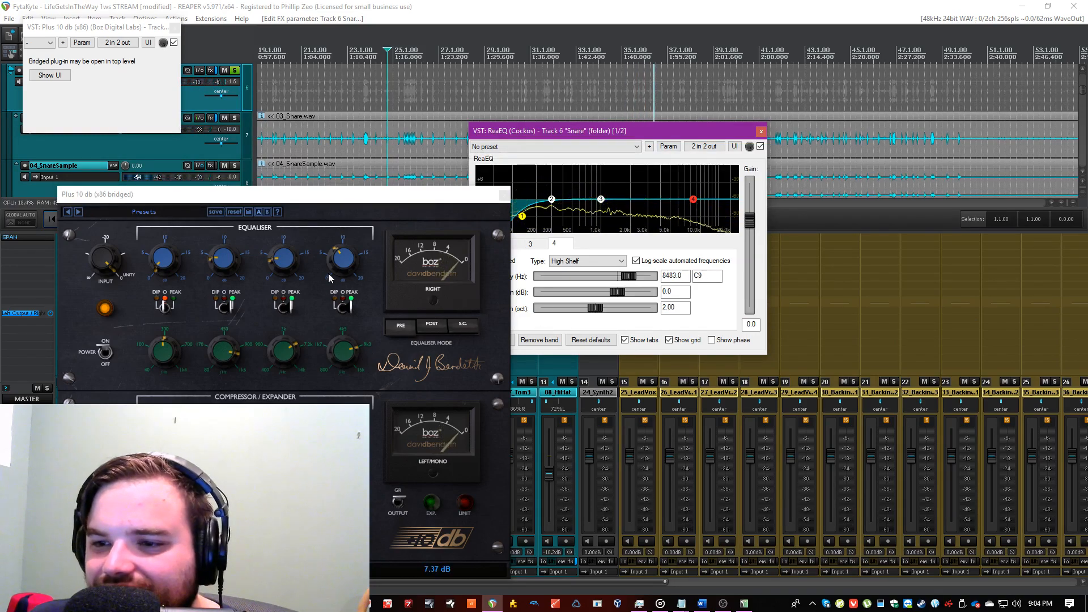
Step: Adjust the boost and frequency of the Plus 10 db equaliser's fourth band on the snare
click(349, 261)
drag(349, 261, 349, 265)
drag(341, 348, 337, 354)
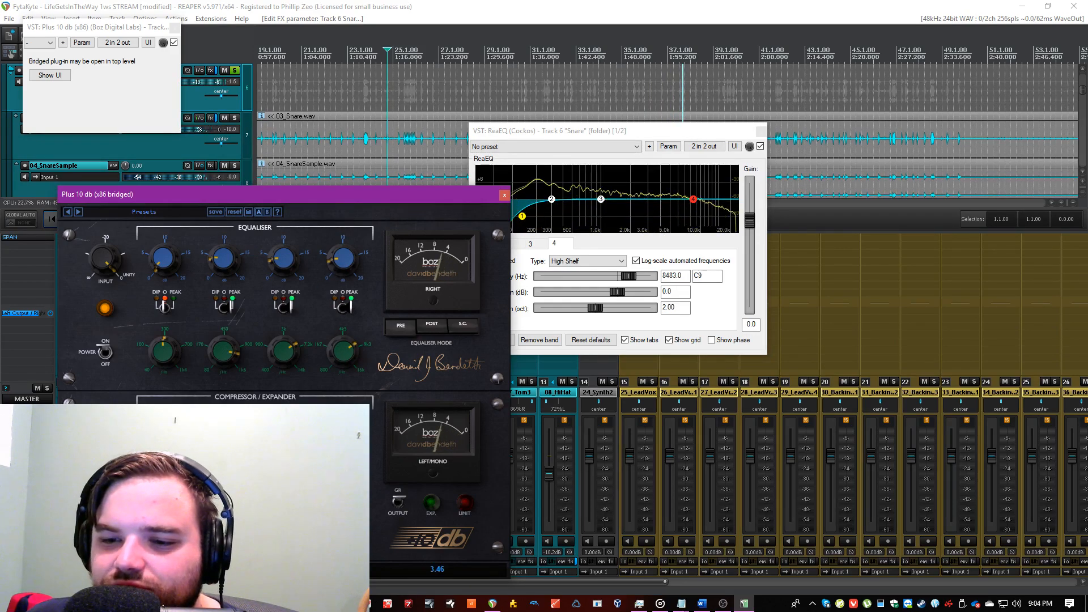
Step: Set the Plus 10 db equaliser's band 1 to a Peak boost of 3.33 dB at about 202 Hz
drag(271, 192, 685, 161)
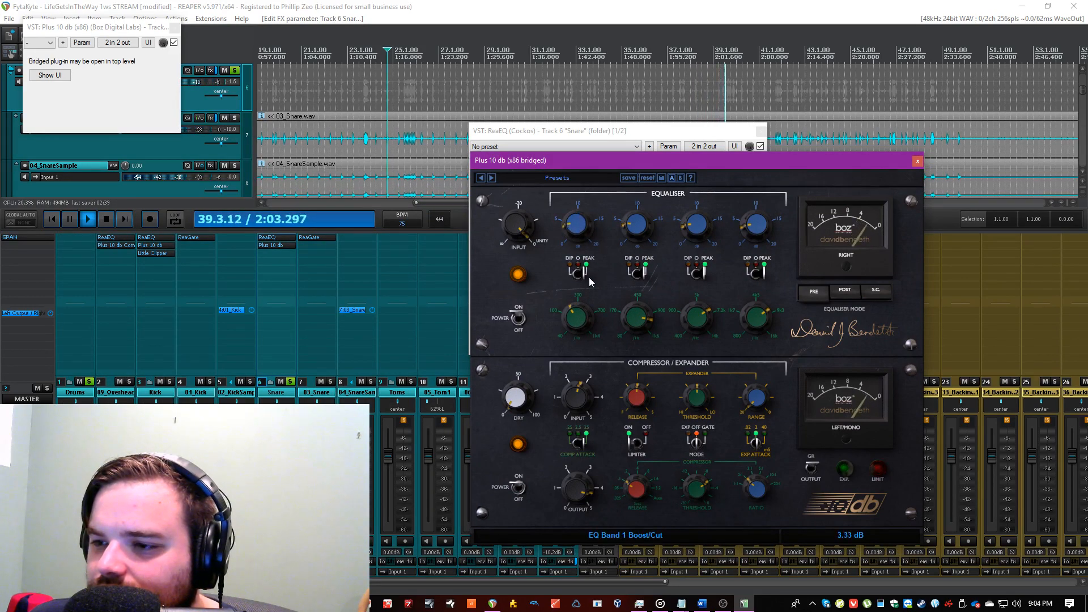
drag(575, 319, 572, 329)
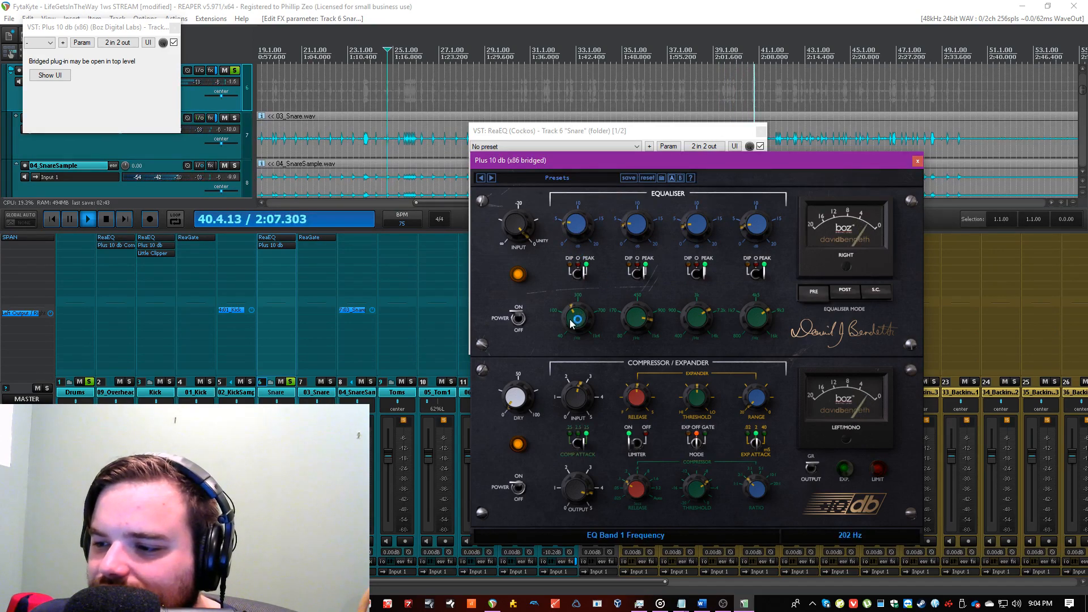
Step: Check the 04_SnareSample track against the full snare by toggling its solo, and dismiss the bridged Plus 10 db window
click(330, 382)
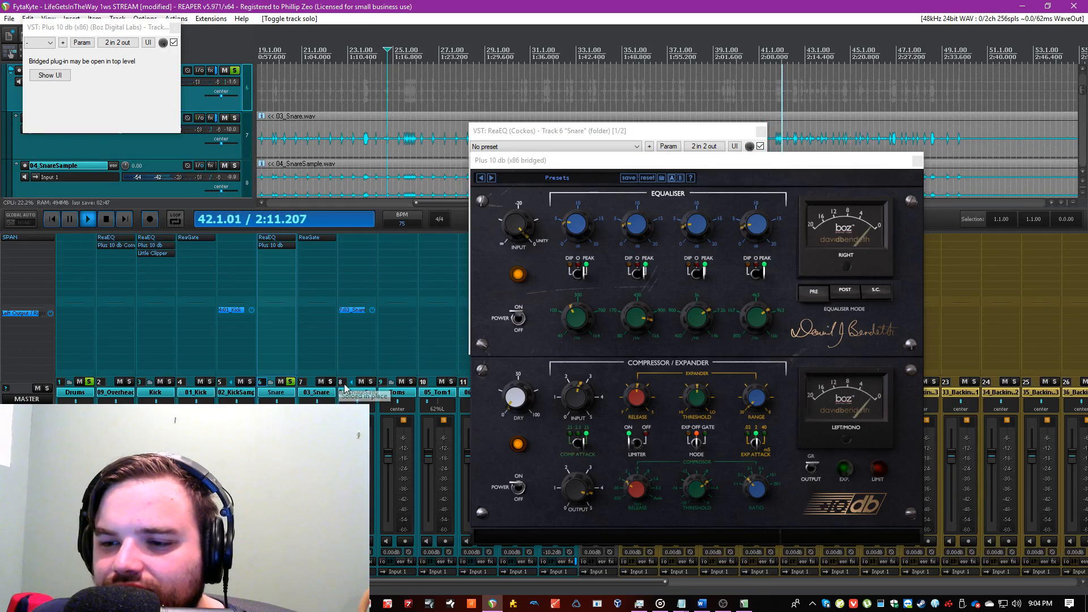
click(370, 382)
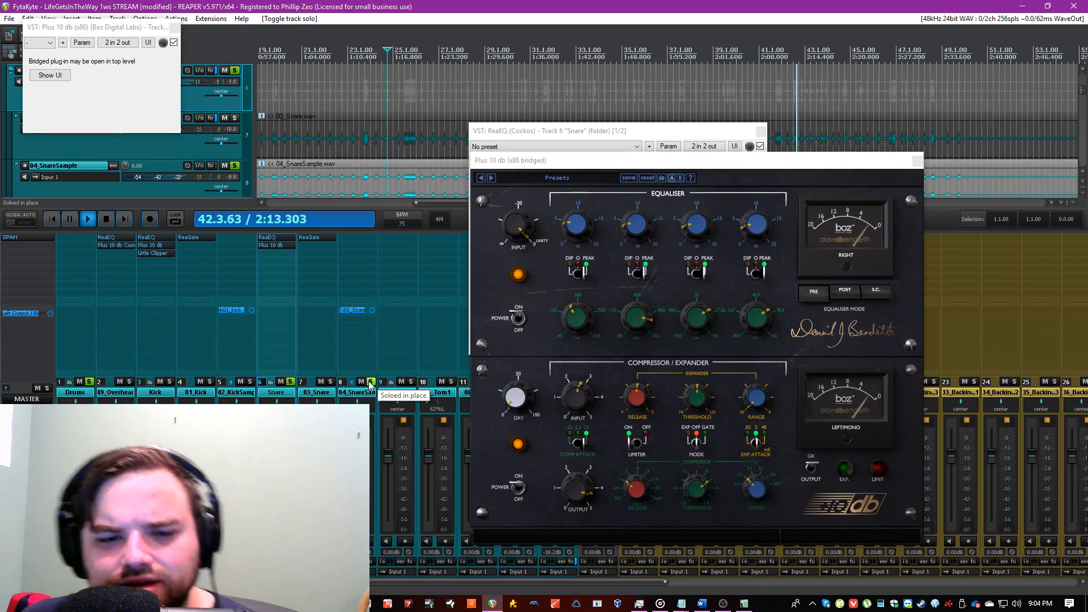
click(175, 28)
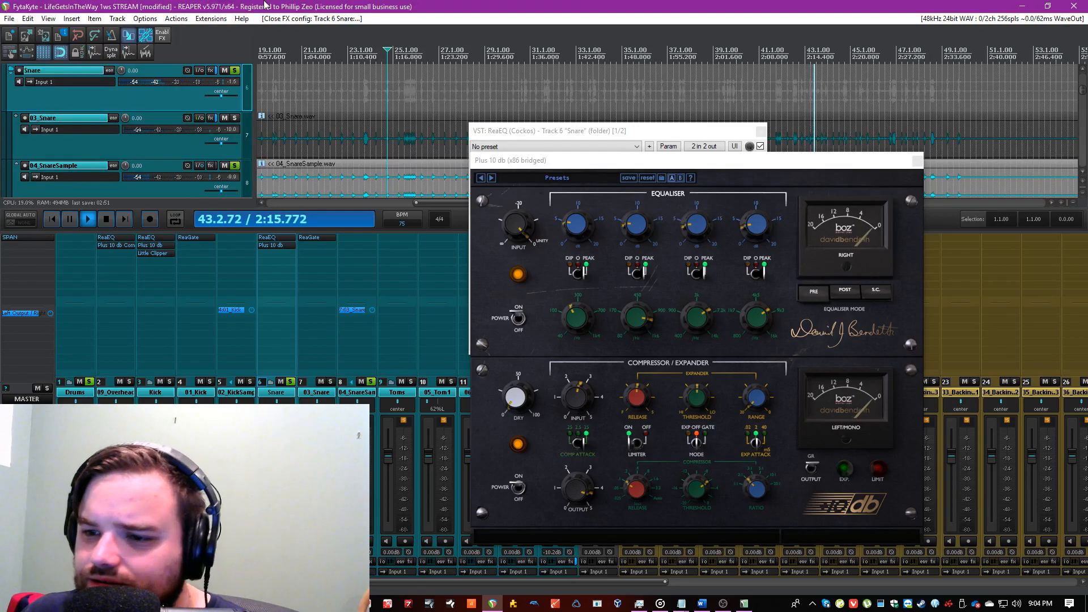
click(370, 382)
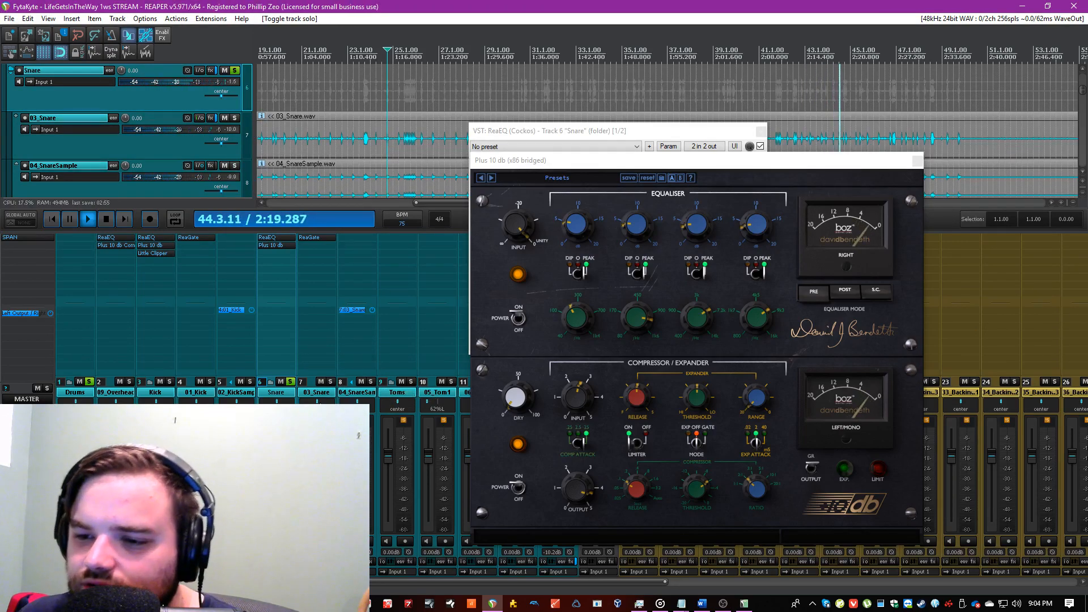
click(370, 382)
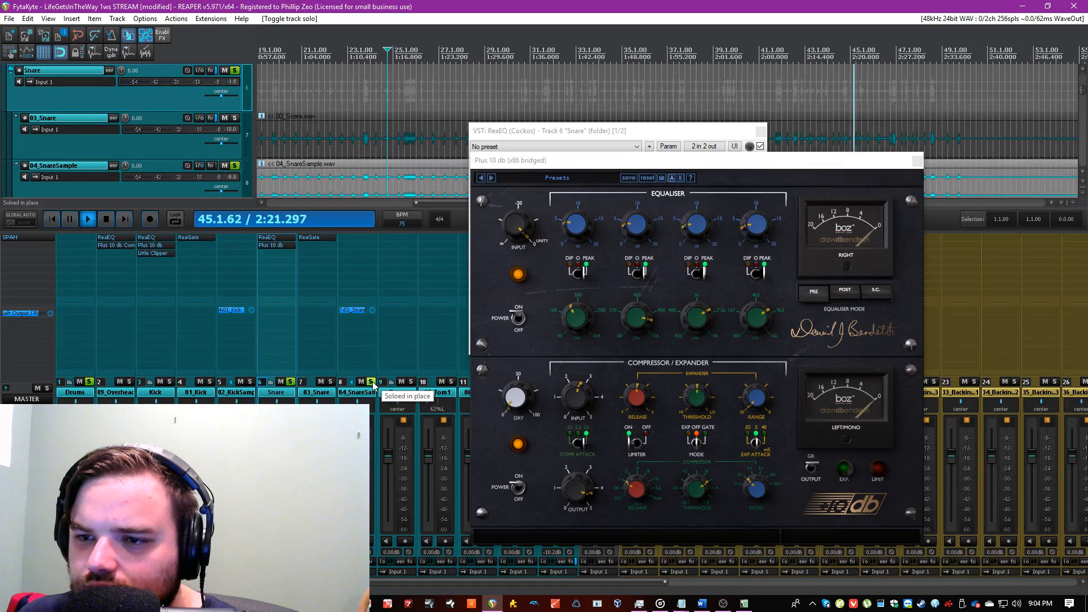
click(372, 382)
Step: Add Audio Assault's Multi Transient to the Snare folder, placed before Plus 10 db in the chain
click(268, 278)
text(multitrans)
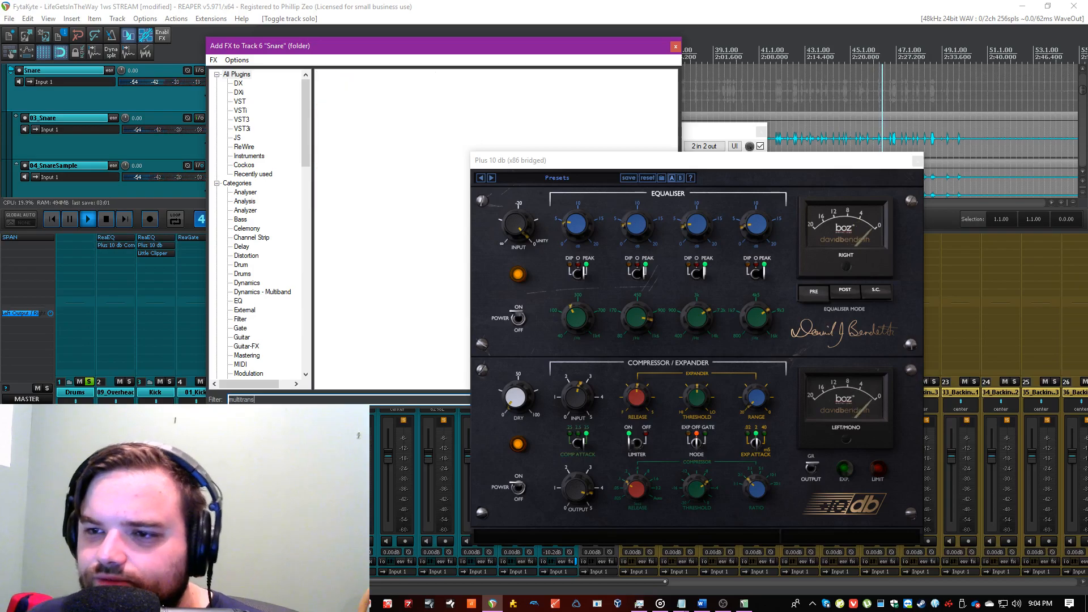
key(BackSpace)
key(BackSpace)
key(BackSpace)
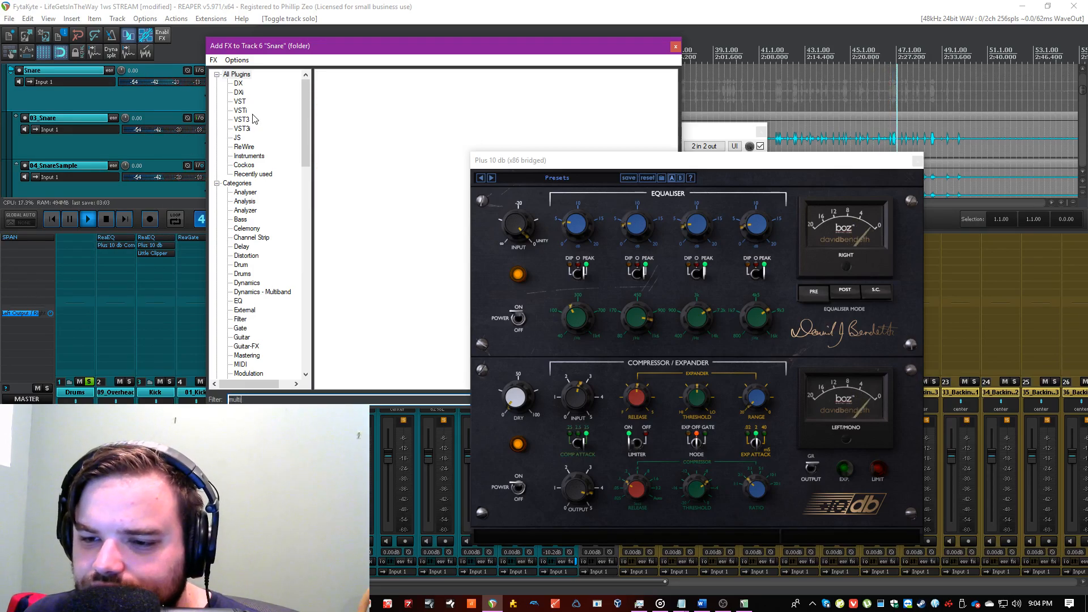
text(t)
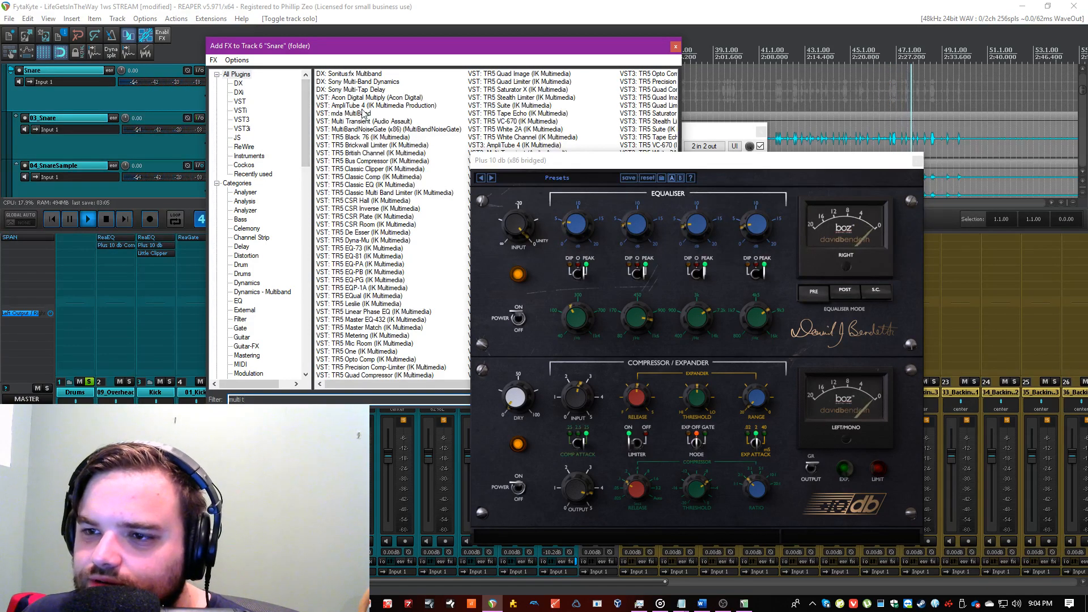
double_click(361, 121)
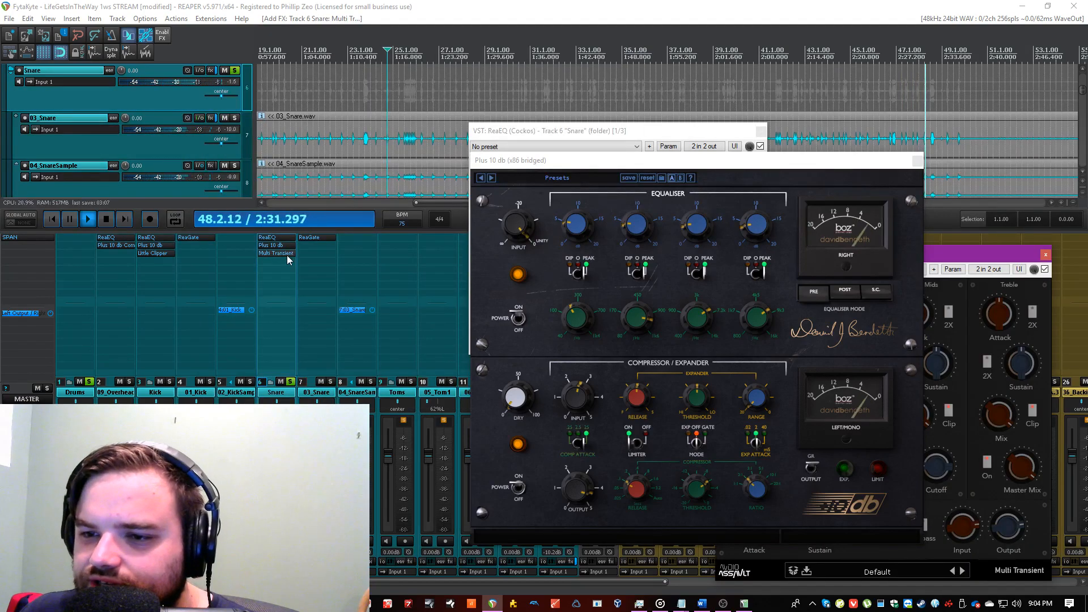
drag(957, 254, 306, 103)
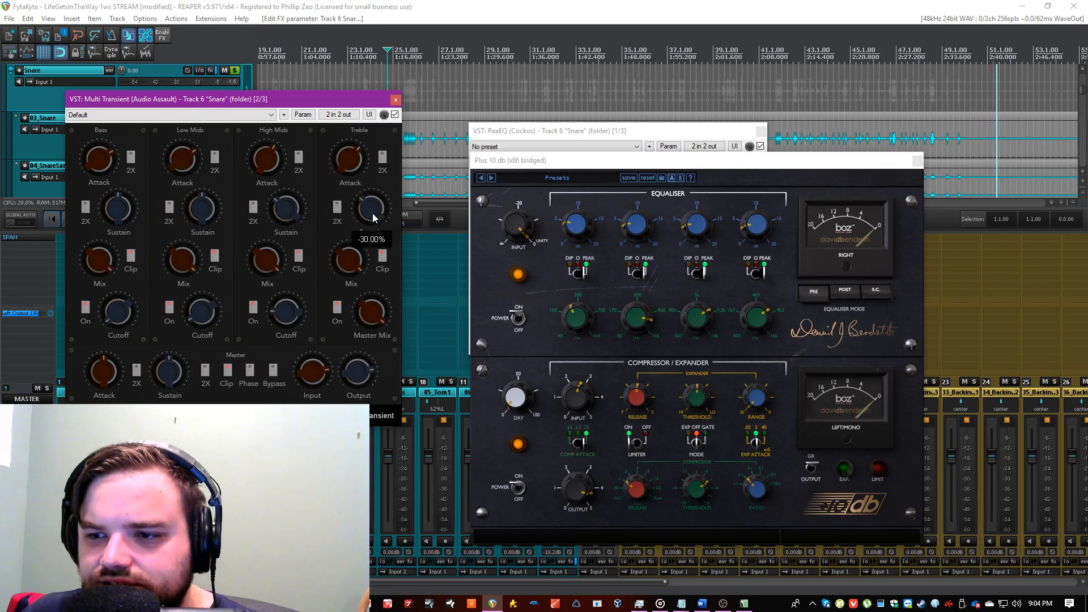
Step: Play from around measure 31 and adjust Multi Transient's master attack and the sustain of its bass and low-mid bands
drag(554, 88, 536, 87)
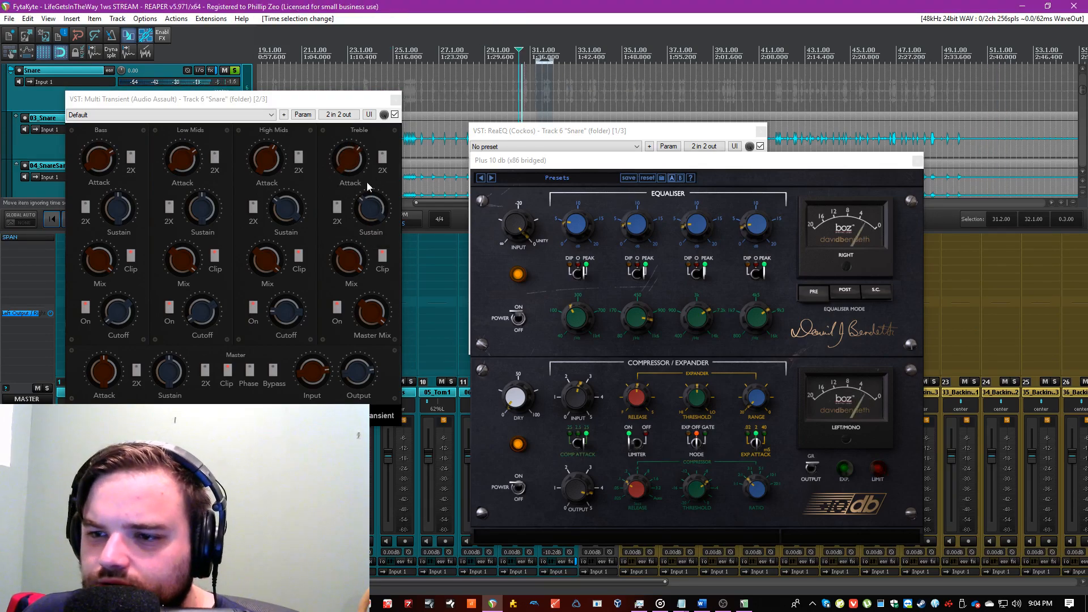
click(204, 211)
drag(209, 217, 211, 208)
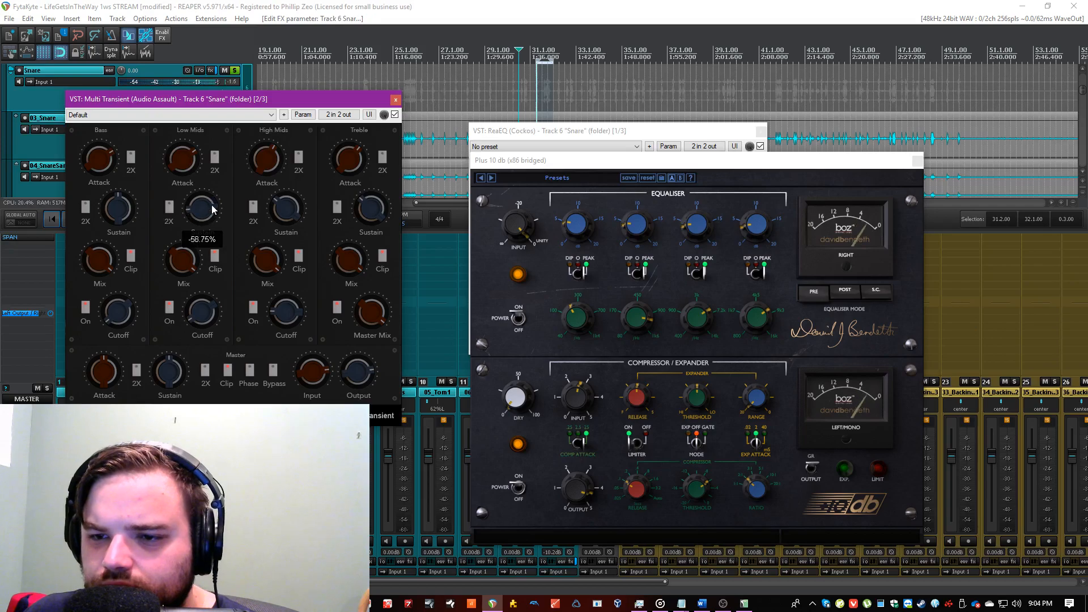
drag(118, 372, 120, 358)
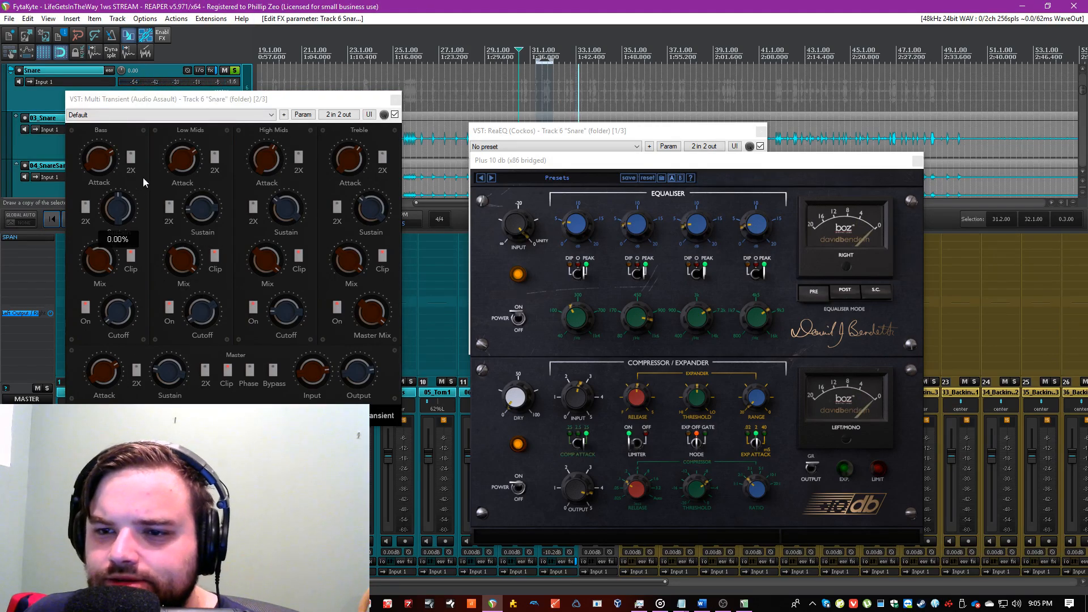
drag(201, 223, 202, 211)
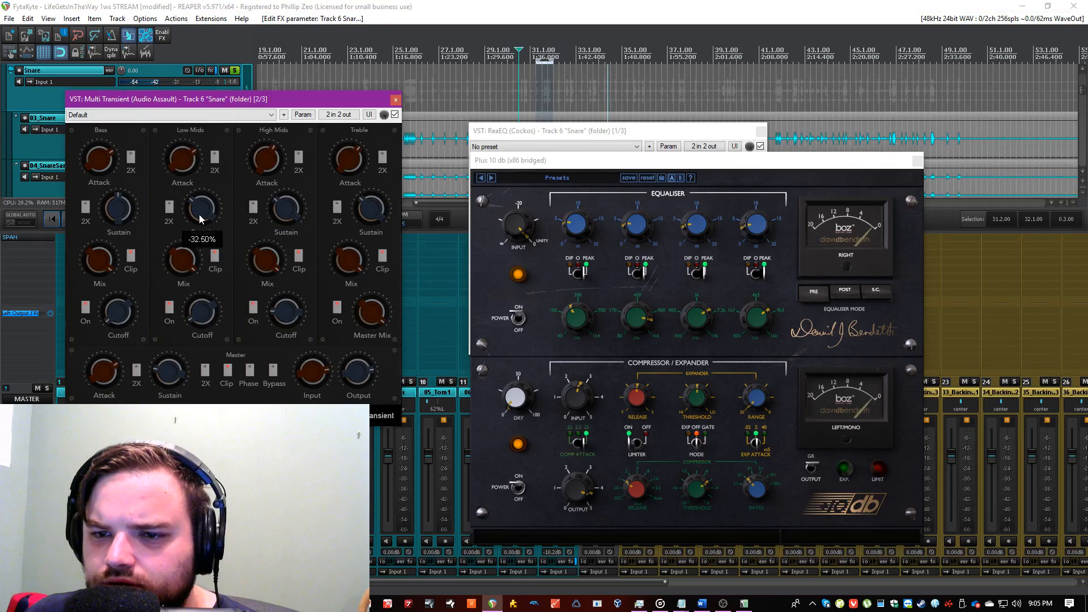
mouse_move(120, 213)
mouse_down()
mouse_move(117, 231)
mouse_move(118, 208)
mouse_up()
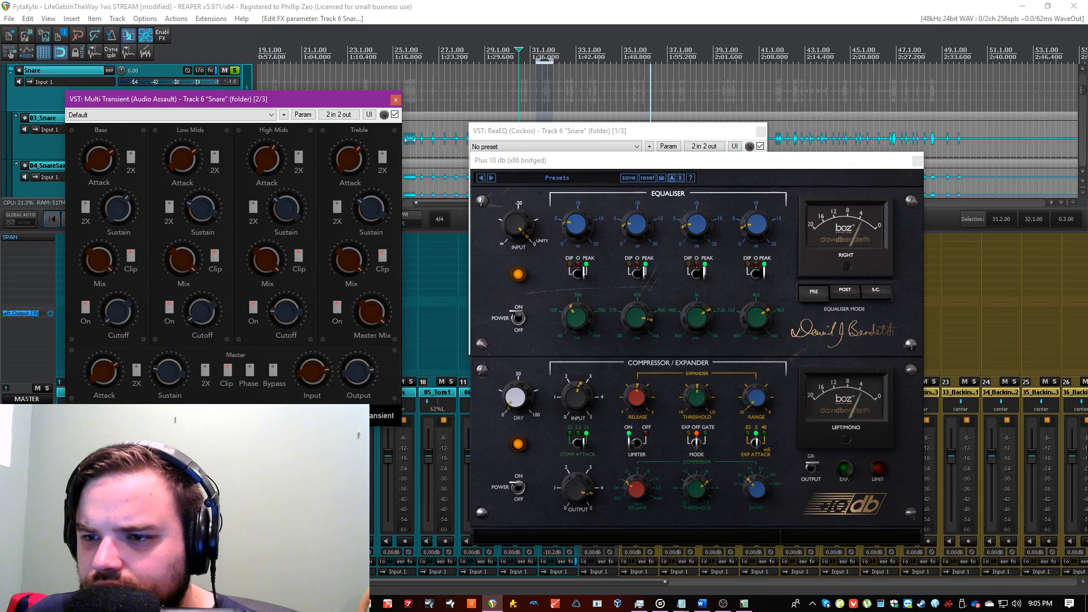
click(396, 99)
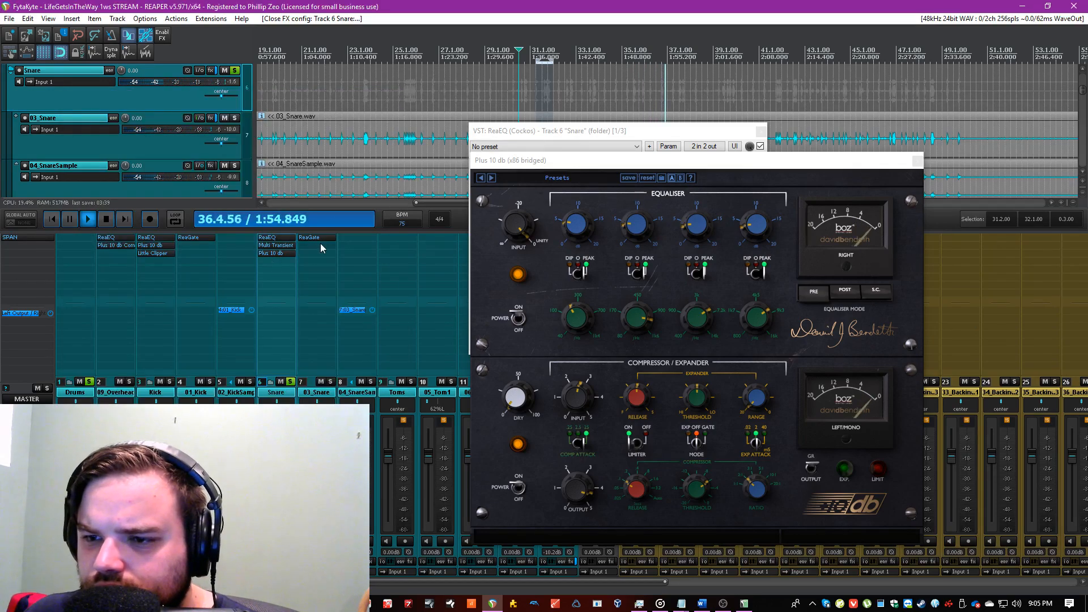
Step: Unsolo the Snare folder, lowering its volume to -2.17 dB and the 04_SnareSample volume to about -9 dB
click(290, 381)
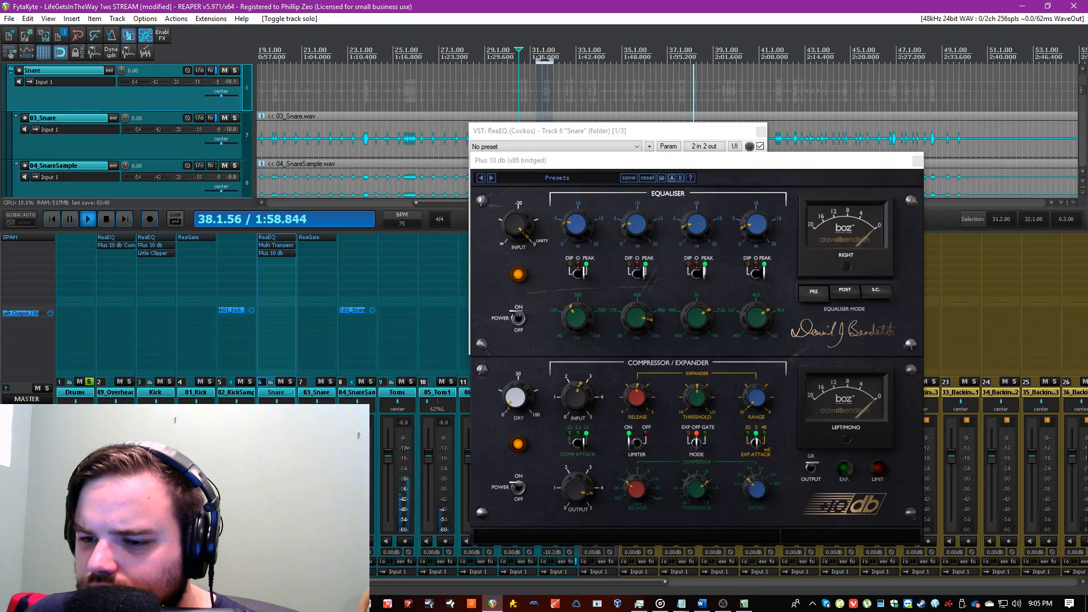
drag(268, 456, 268, 461)
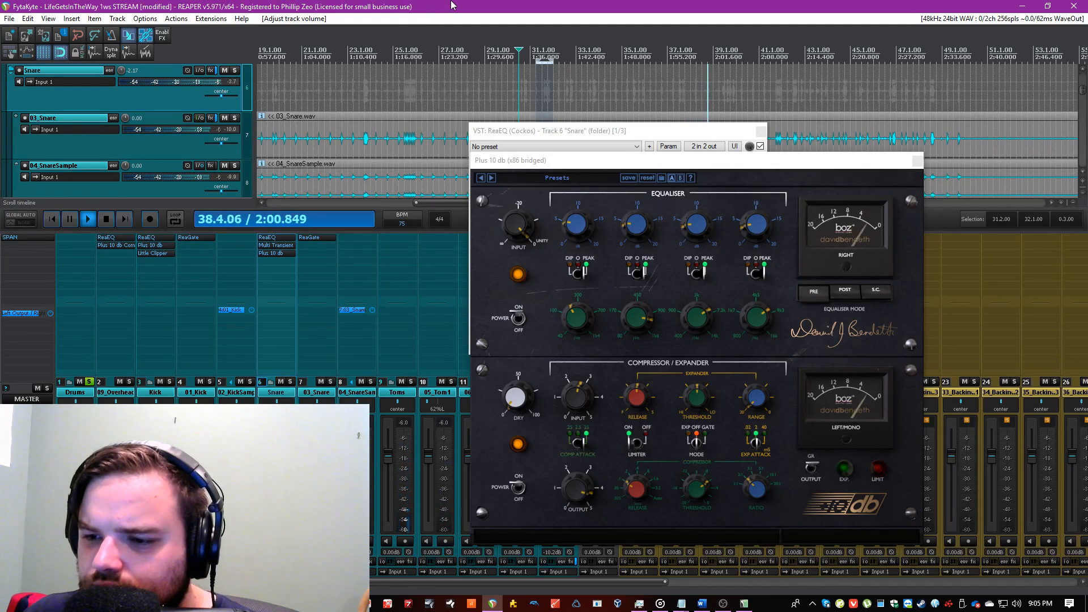
drag(348, 456, 348, 471)
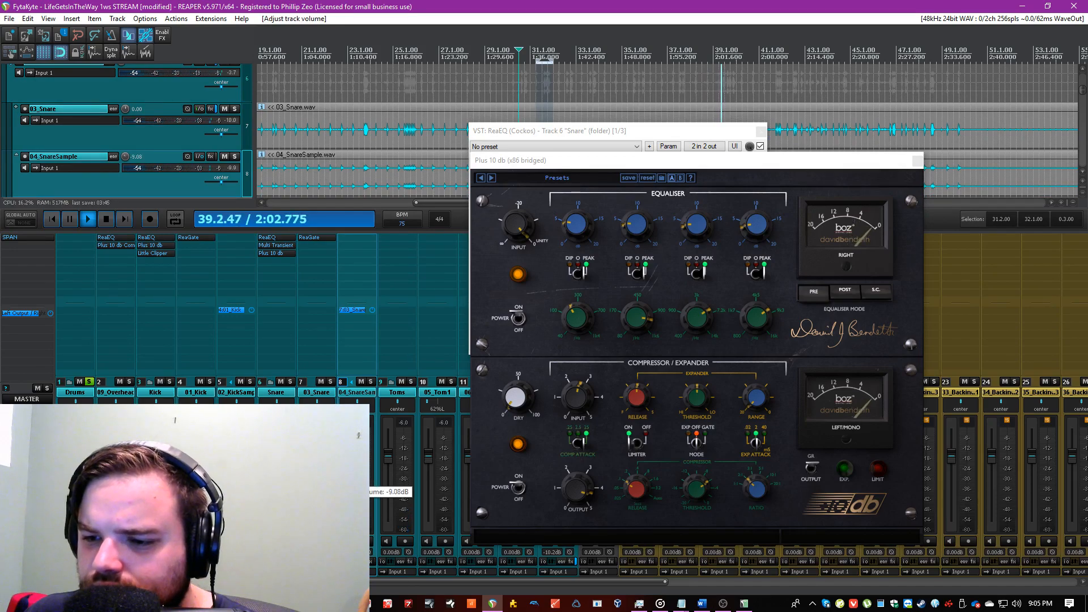
Step: Change the send mode of 04_SnareSample's receive from 03_Snare and turn off the Plus 10 db limiter on the Snare folder
click(352, 310)
click(332, 321)
click(340, 345)
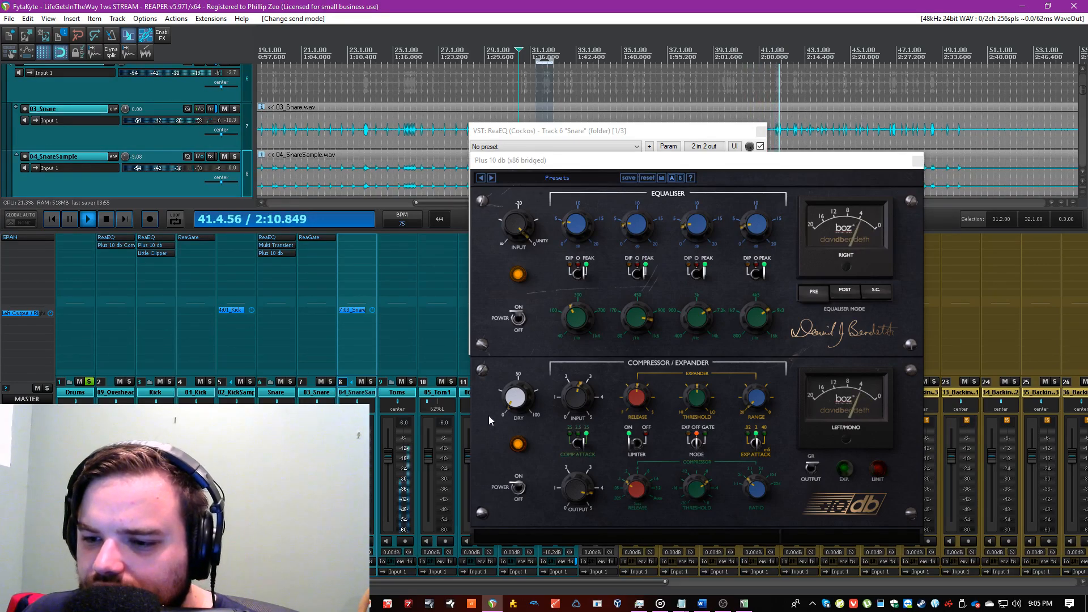
click(637, 441)
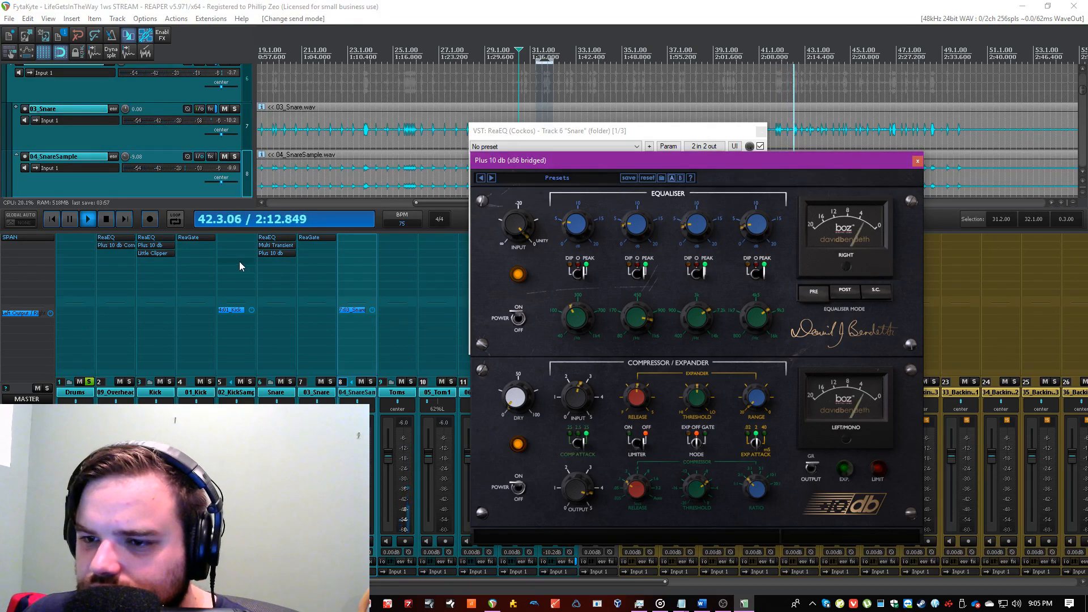
Step: Copy Little Clipper from the Kick folder to the end of the Snare folder's chain and raise 04_SnareSample to -6.67 dB
drag(158, 253, 312, 253)
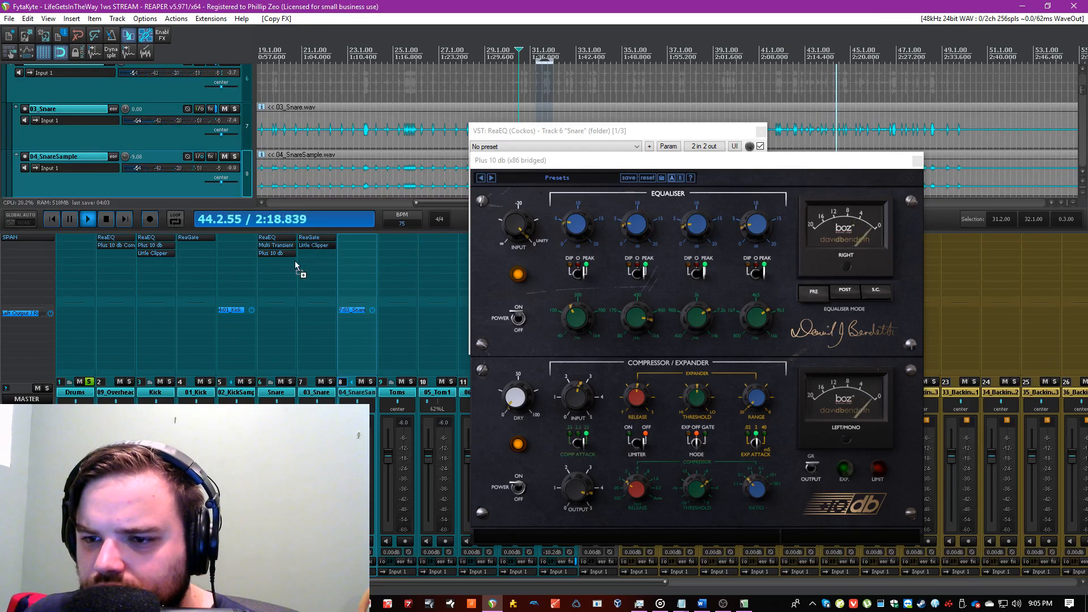
drag(313, 246, 277, 261)
drag(347, 475, 348, 468)
key(space)
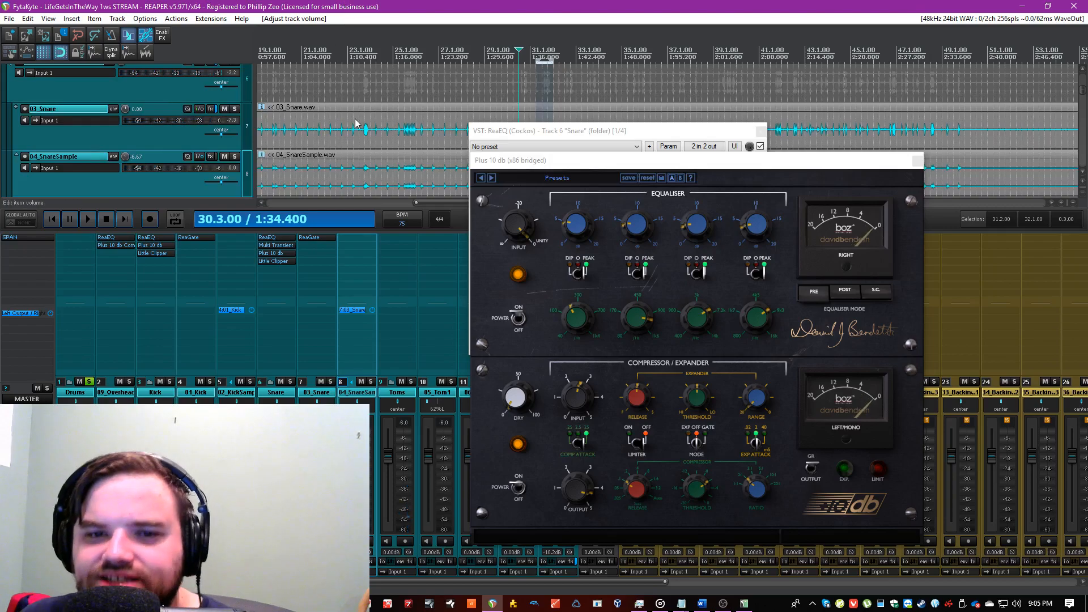
Step: Add Trigger 2 to the 04_SnareSample track and load the Beautiful Blending Crack Snare preset
double_click(359, 273)
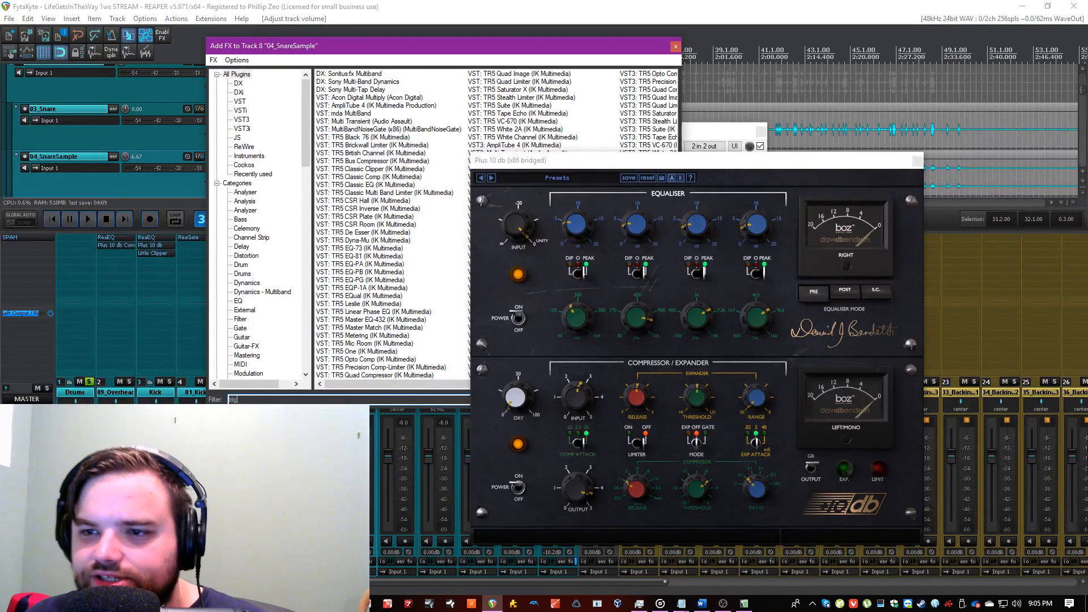
text(trigger)
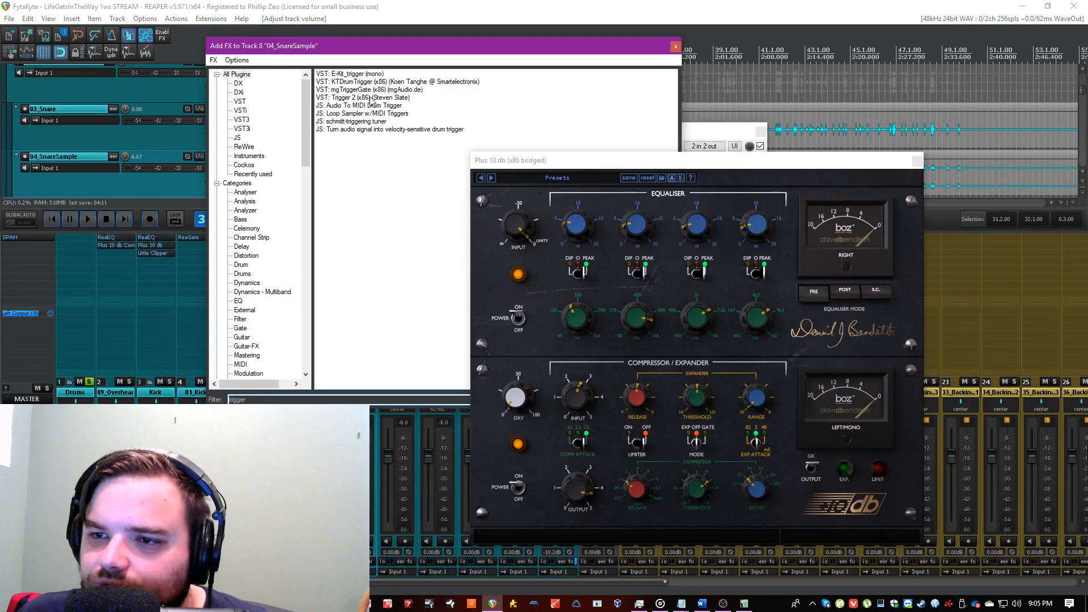
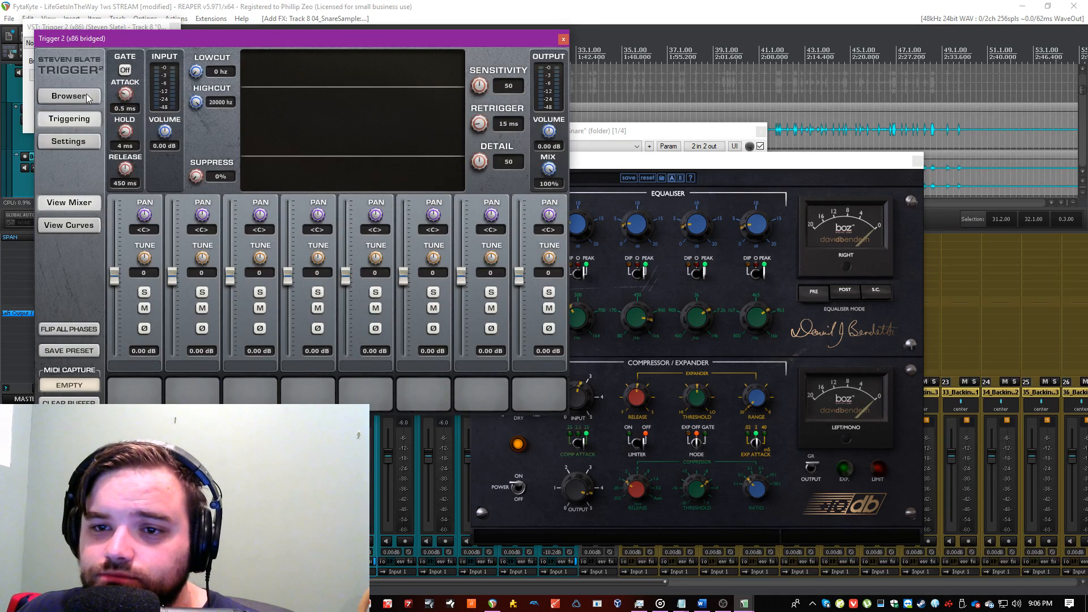
click(69, 95)
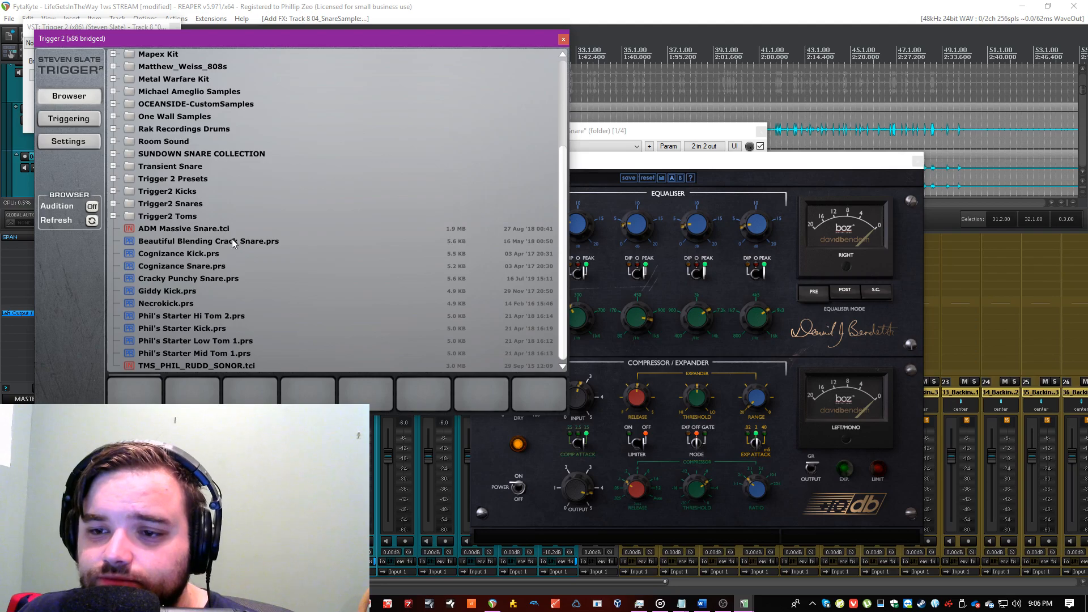
click(231, 242)
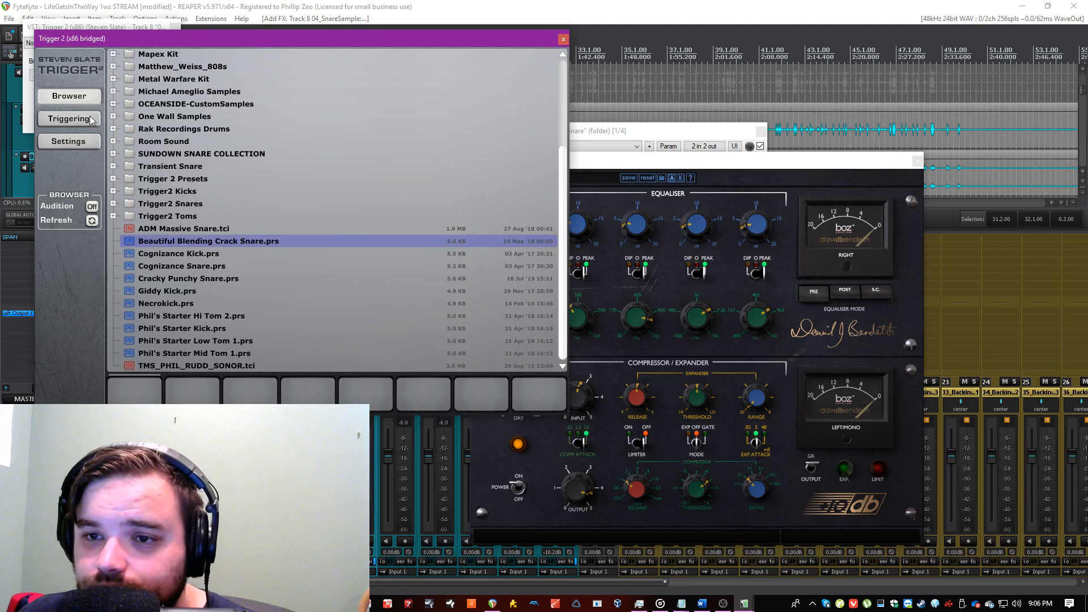
double_click(263, 246)
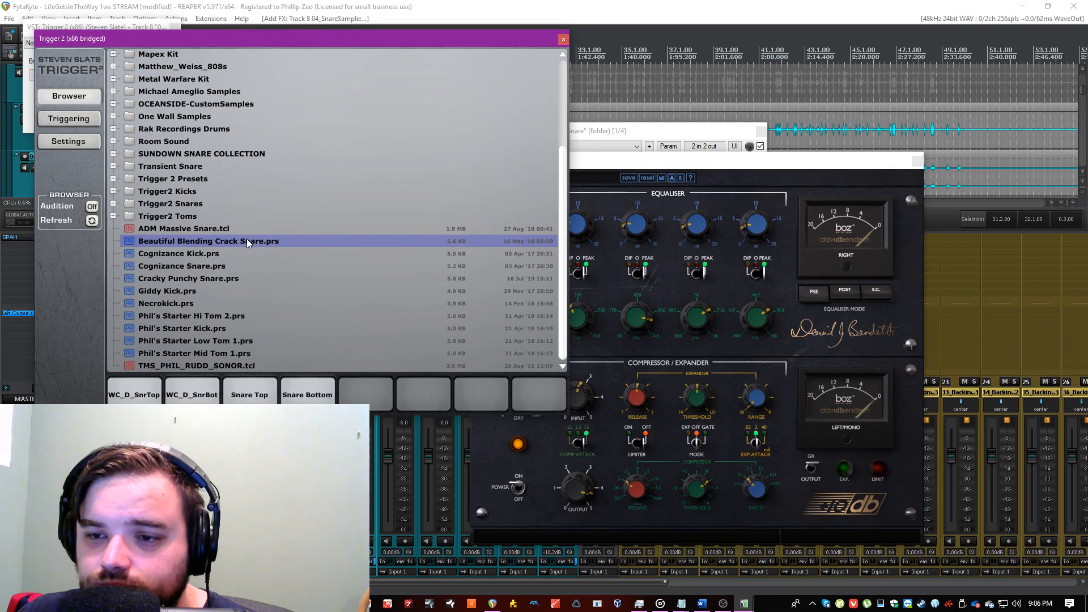
click(67, 121)
drag(205, 45, 649, 144)
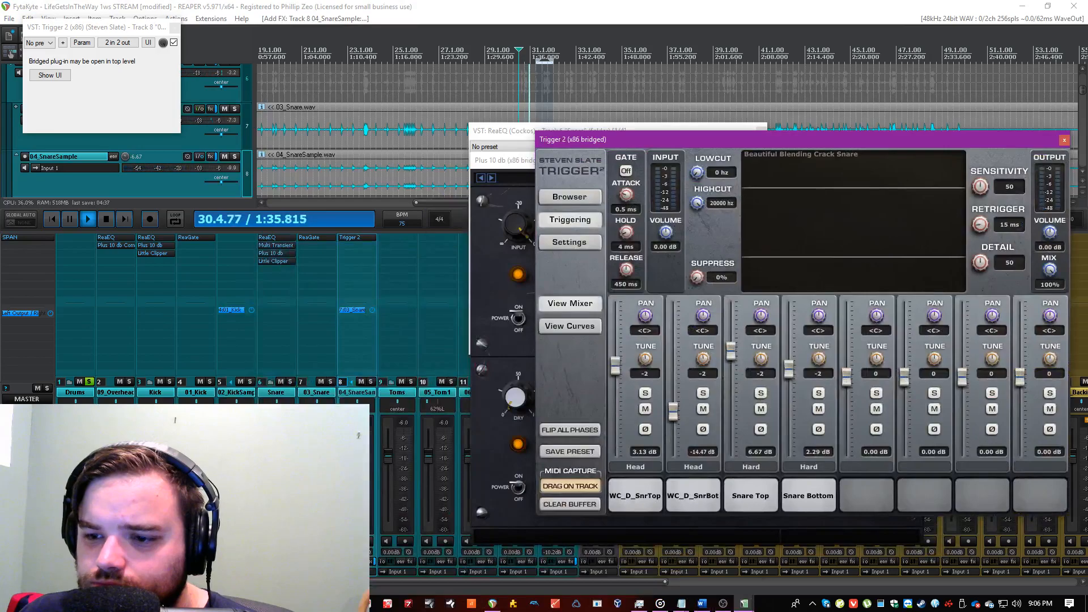
Step: Reset the 04_SnareSample fader to its default level and solo the track
double_click(348, 467)
click(288, 388)
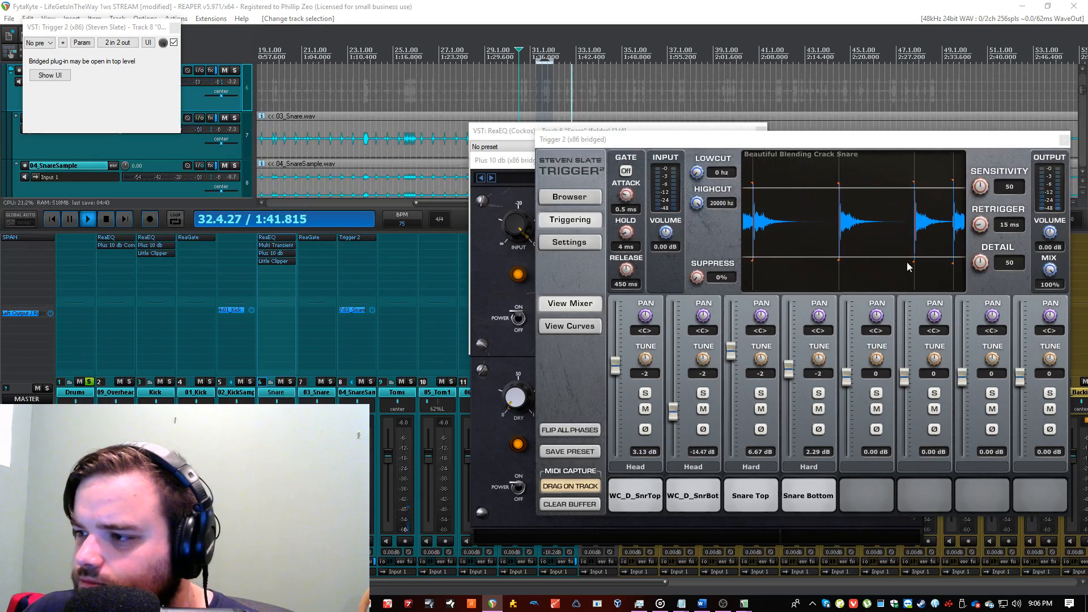
click(371, 381)
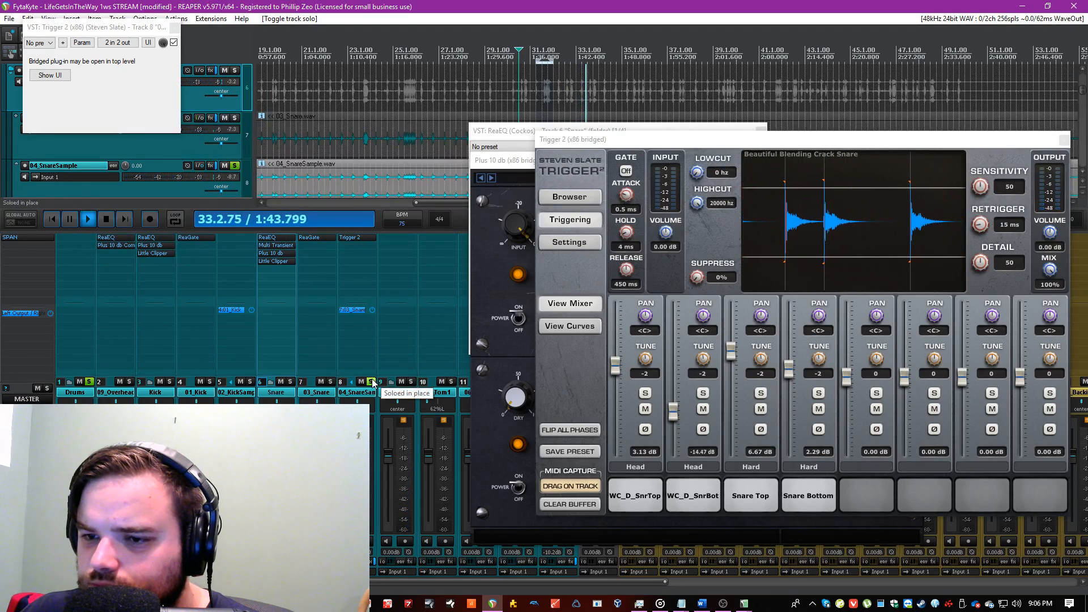
Step: Adjust the master, bass and low-mid sustain amounts in Multi Transient on the Snare folder
click(286, 245)
mouse_move(176, 366)
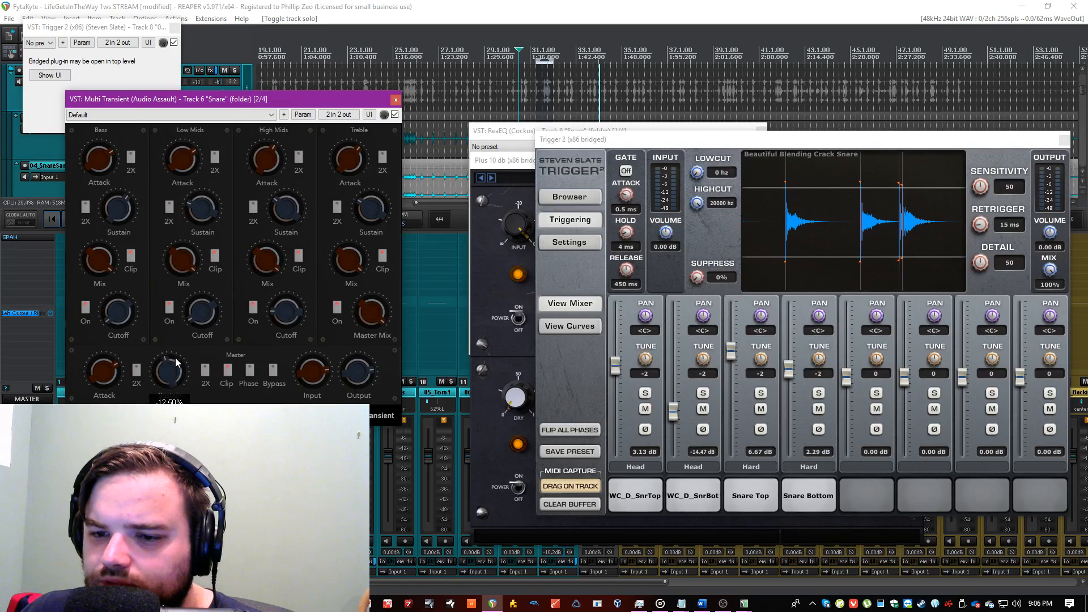
drag(178, 356, 174, 368)
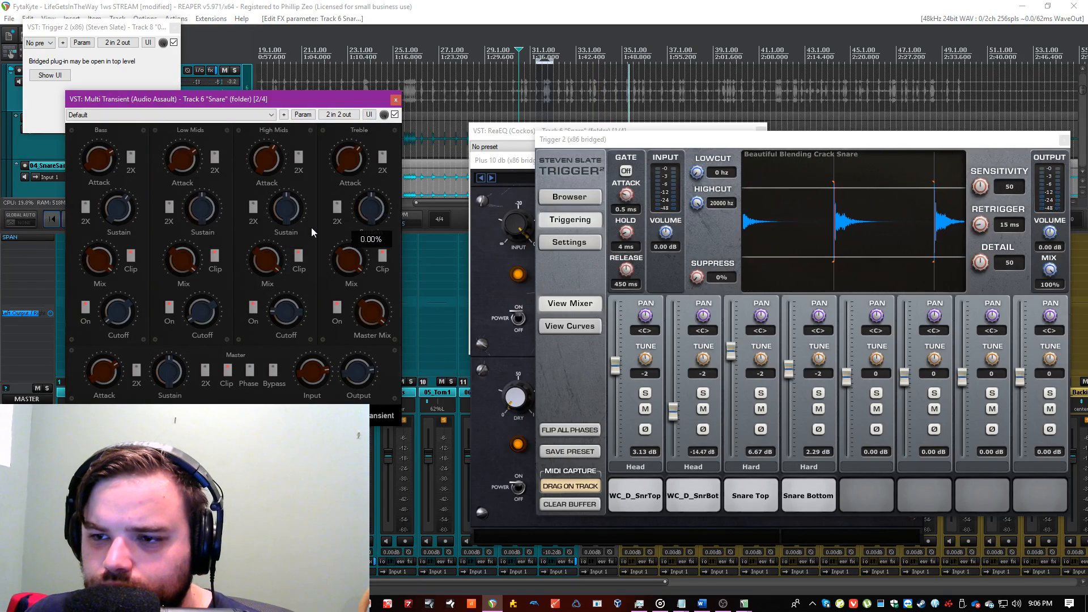
drag(124, 209, 114, 222)
mouse_move(203, 205)
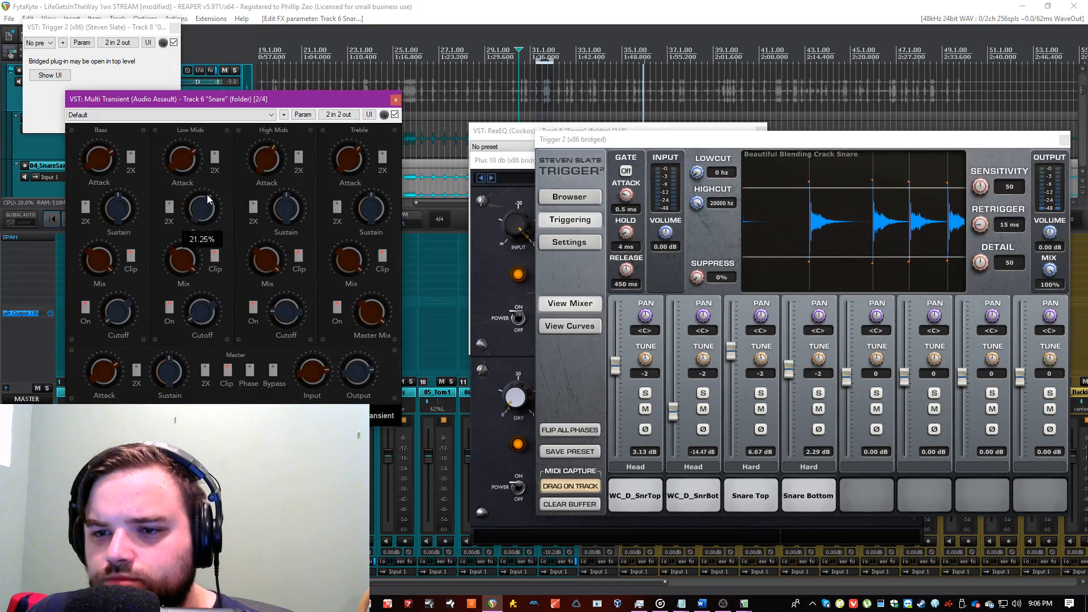
drag(209, 198, 204, 211)
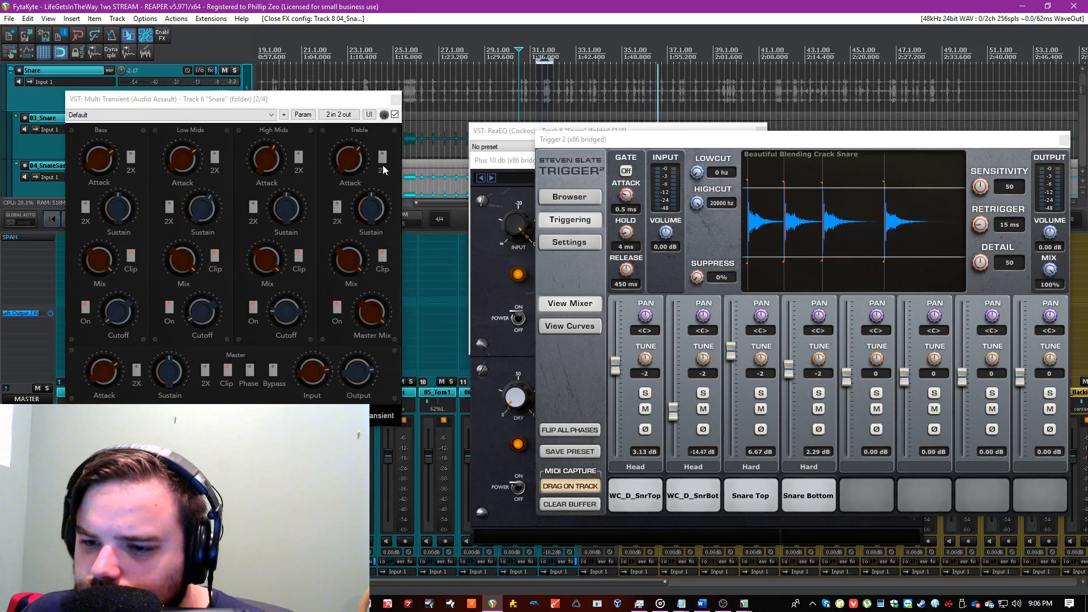
click(396, 100)
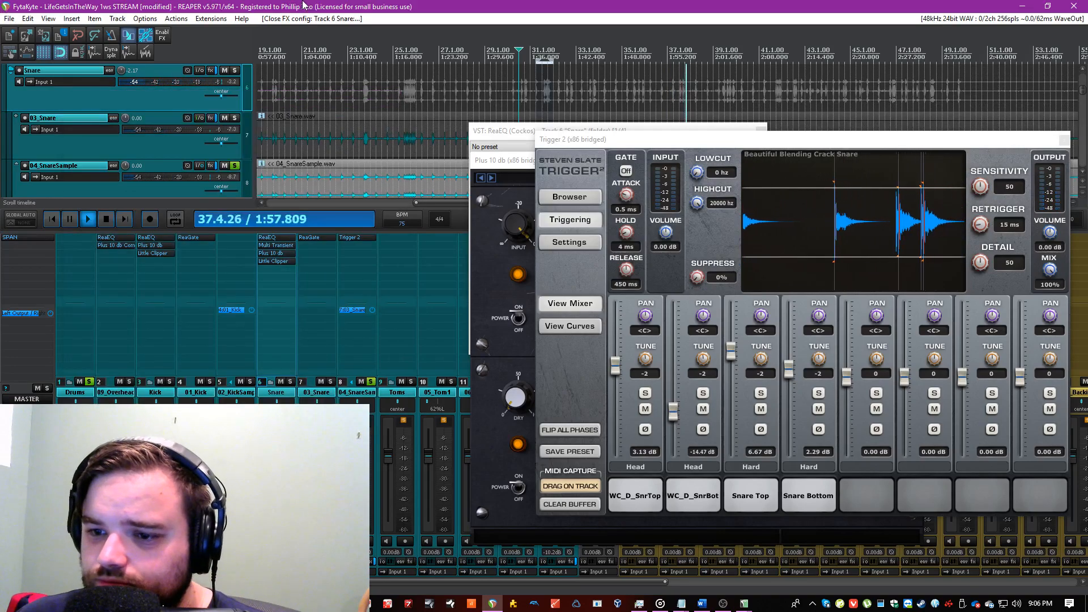
Step: Switch the solo from 04_SnareSample to 03_Snare and set Trigger 2's Detail to 18
click(331, 381)
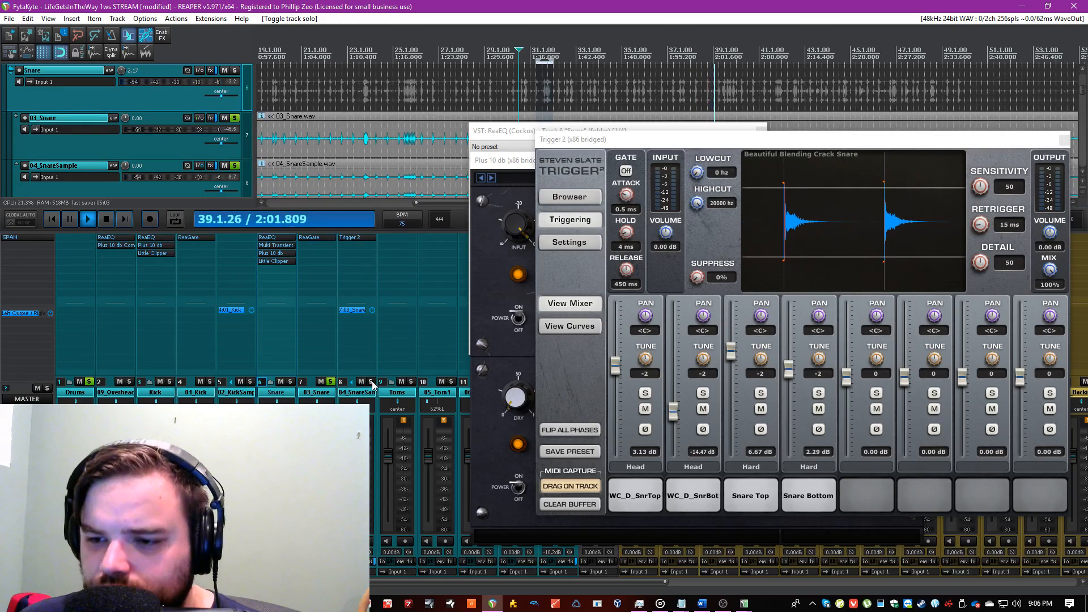
click(315, 237)
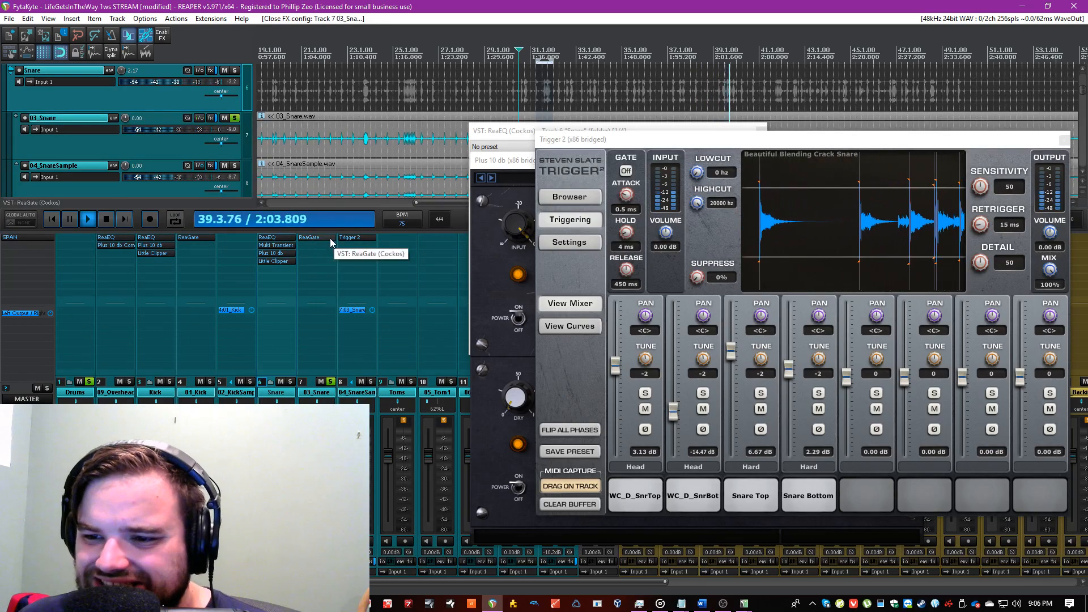
drag(588, 140, 416, 220)
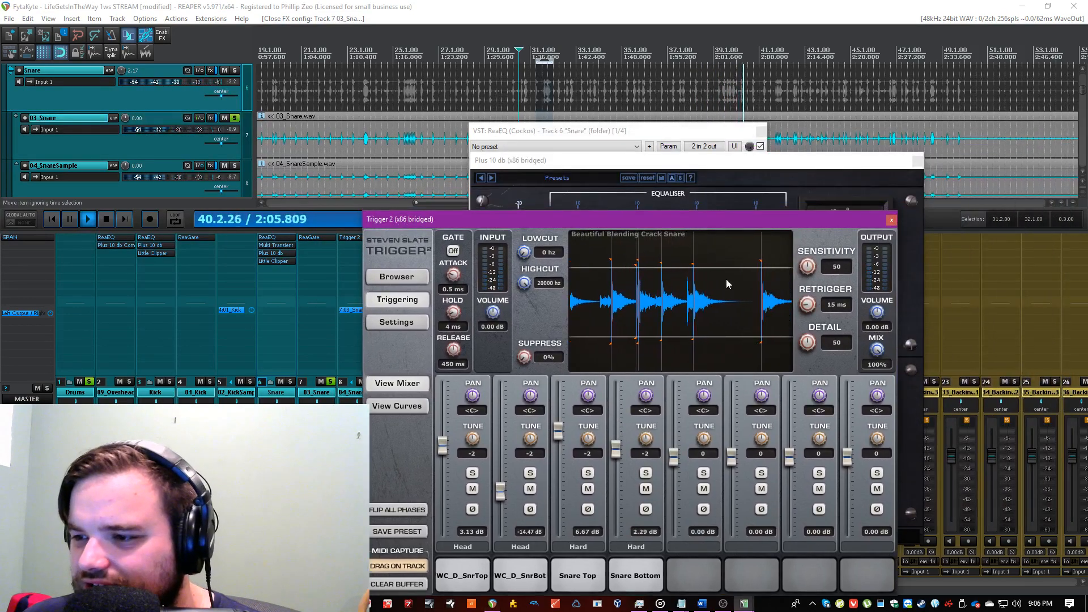
drag(719, 221, 678, 175)
drag(765, 296, 756, 337)
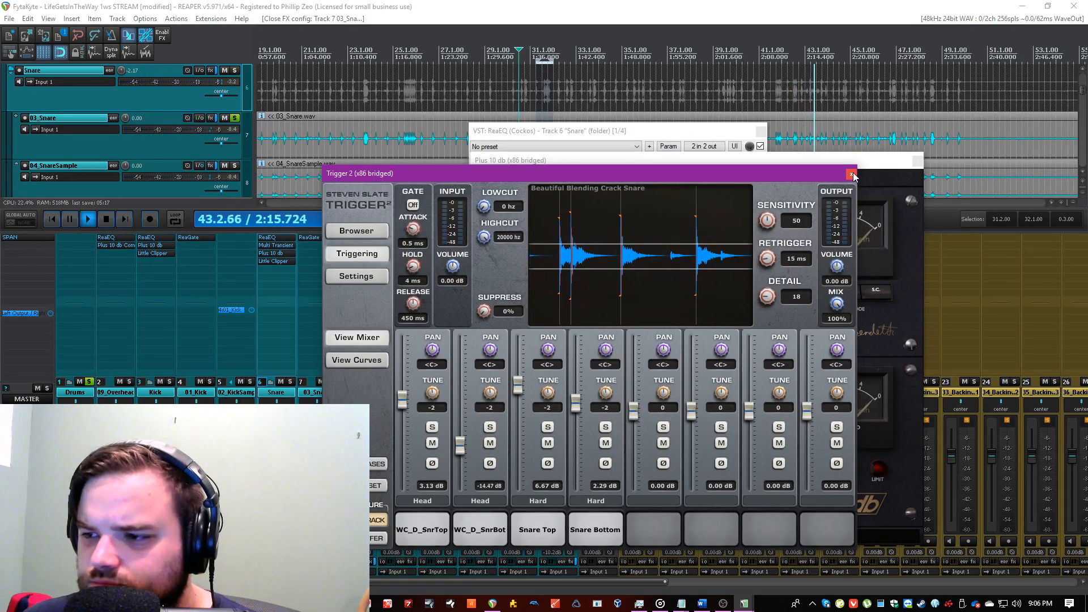
click(366, 360)
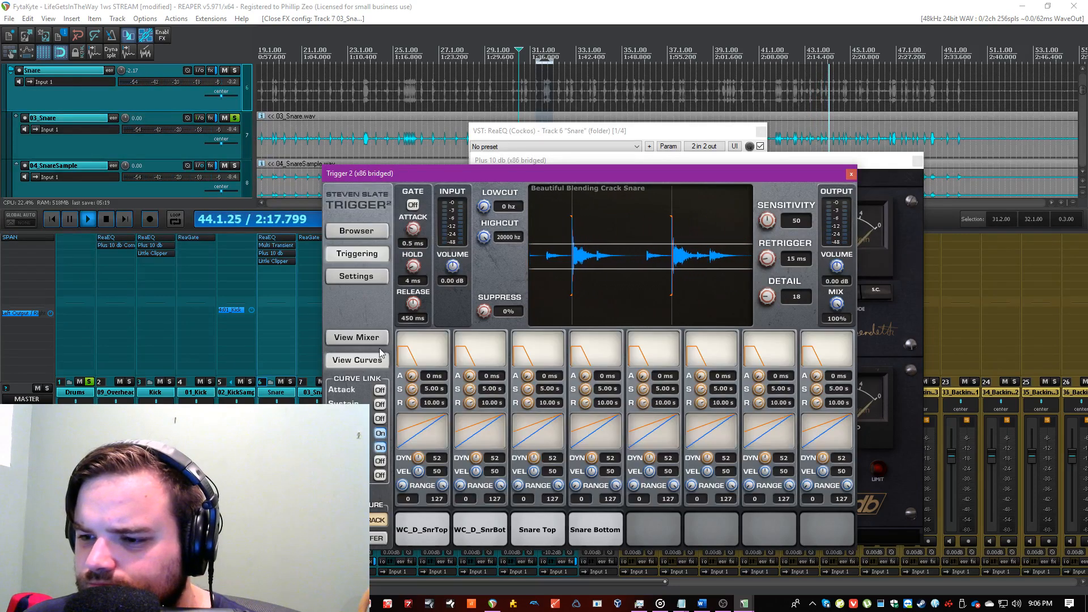
click(851, 174)
key(ctrl+s)
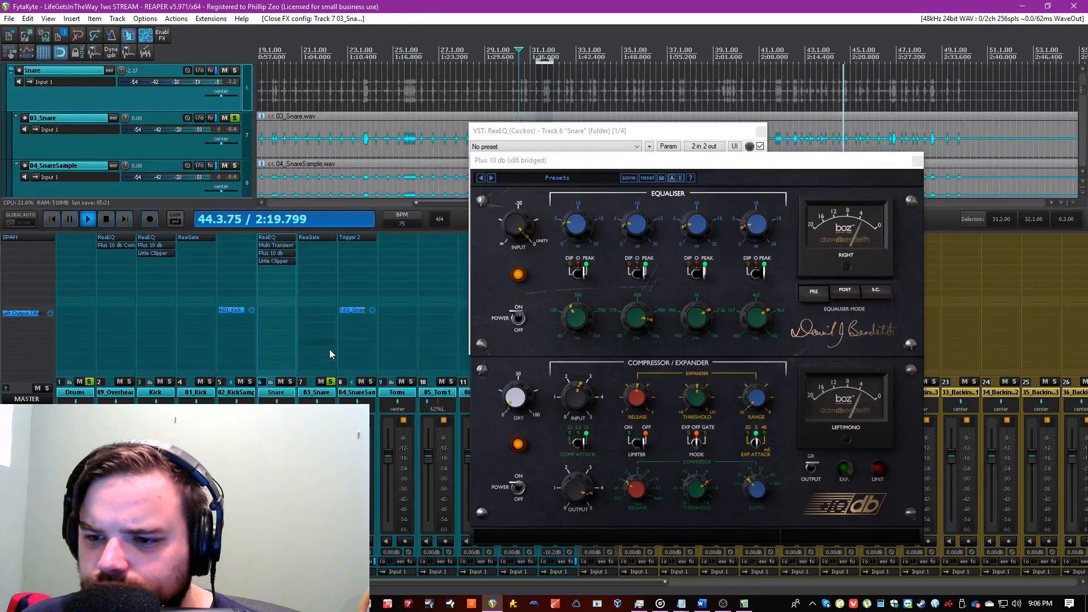
Step: Switch the solo to the Snare folder and readjust the master sustain in its Multi Transient
click(330, 381)
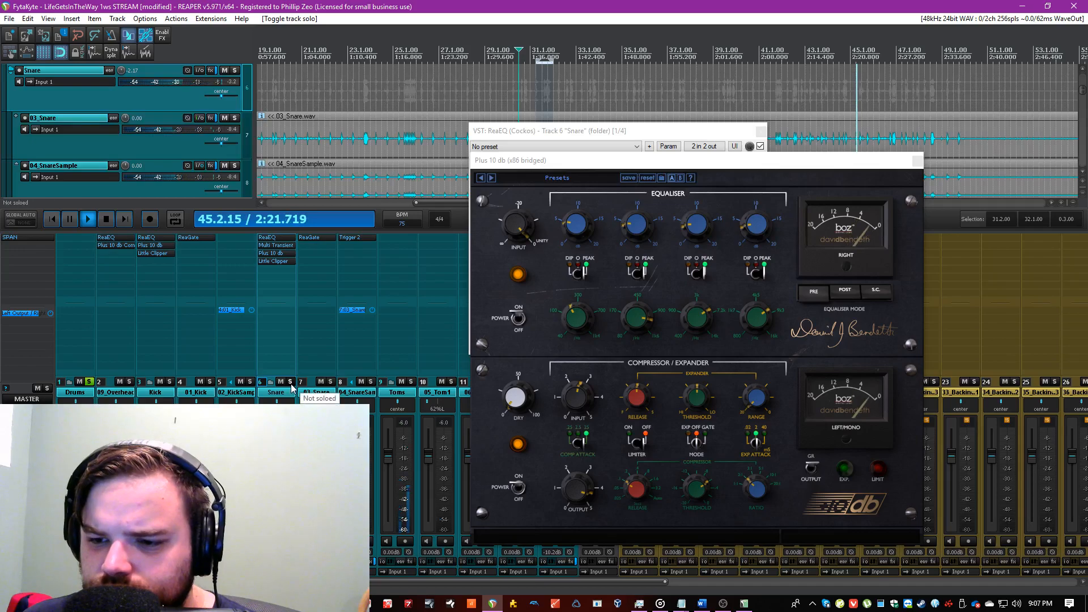
click(290, 381)
click(275, 244)
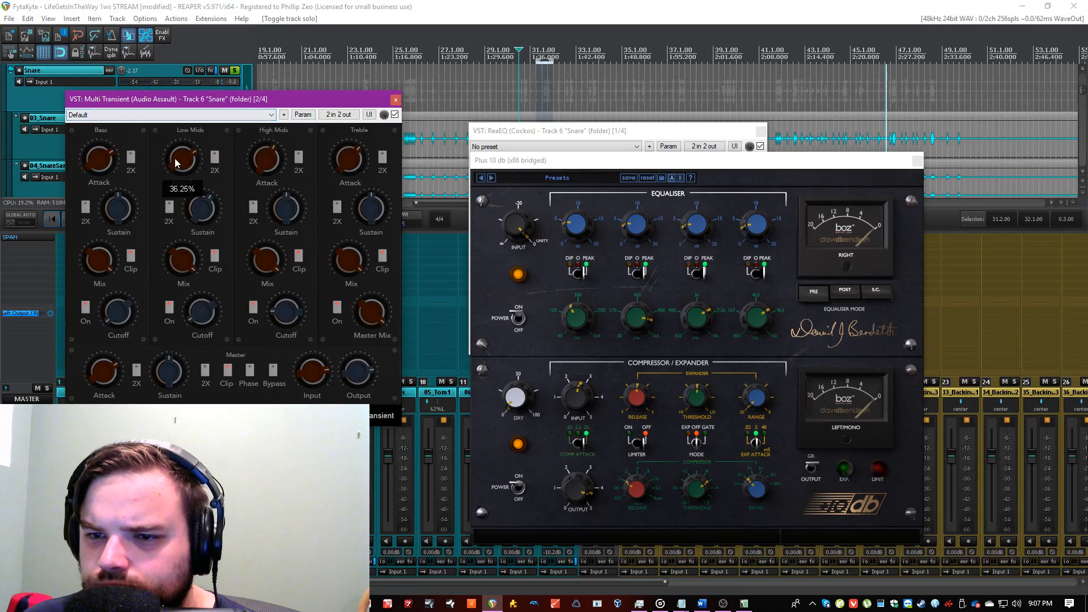
drag(173, 386, 174, 371)
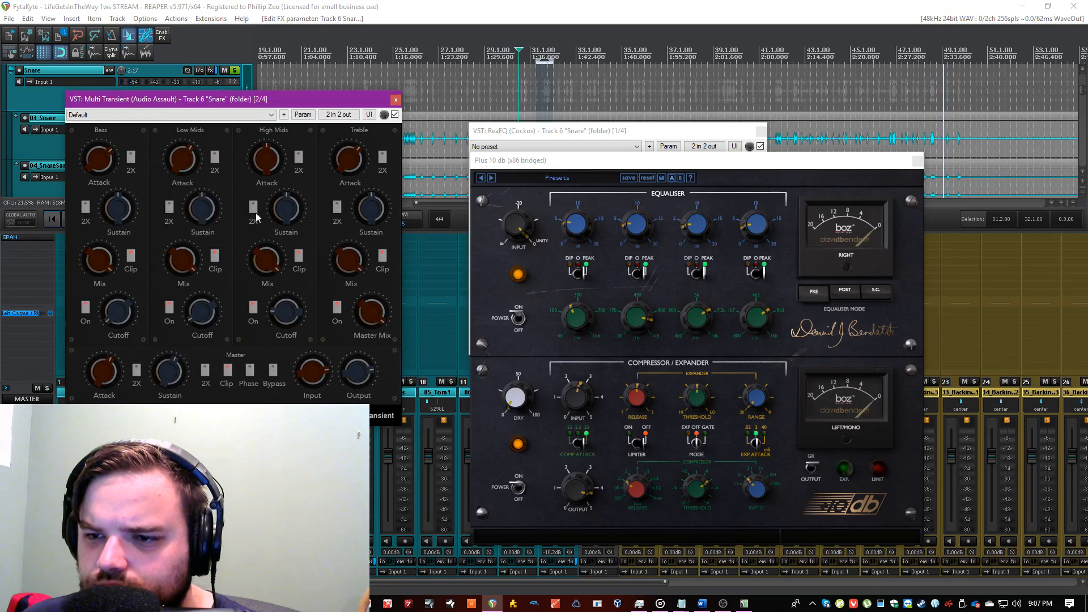
click(395, 100)
Step: Compare the Snare folder's Plus 10 db with its limiter on and off from bar 23, adjust its compressor input, and close the plug-in windows
click(627, 443)
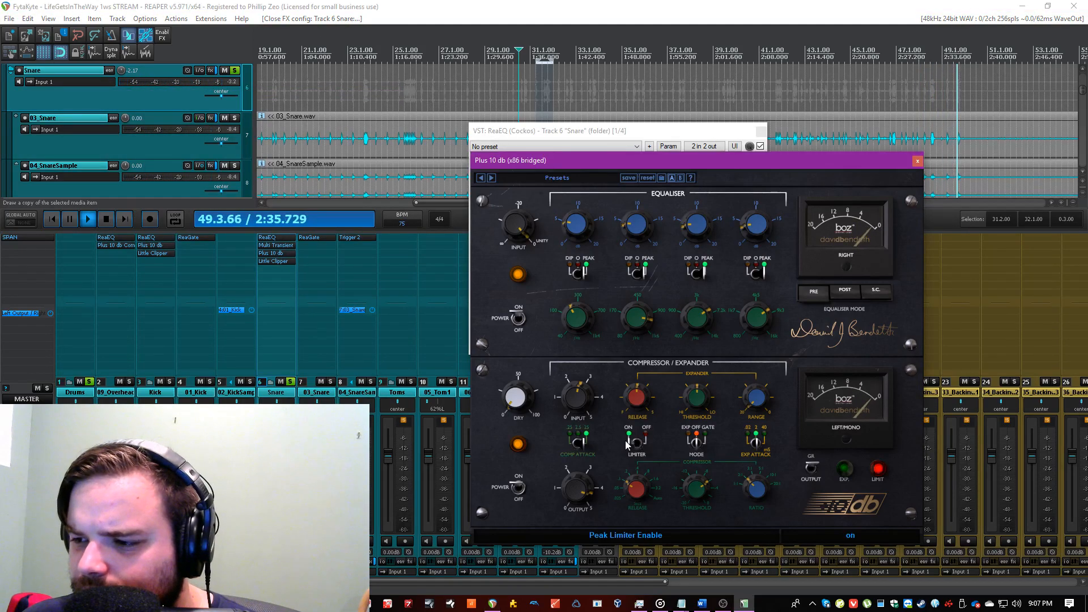
click(635, 441)
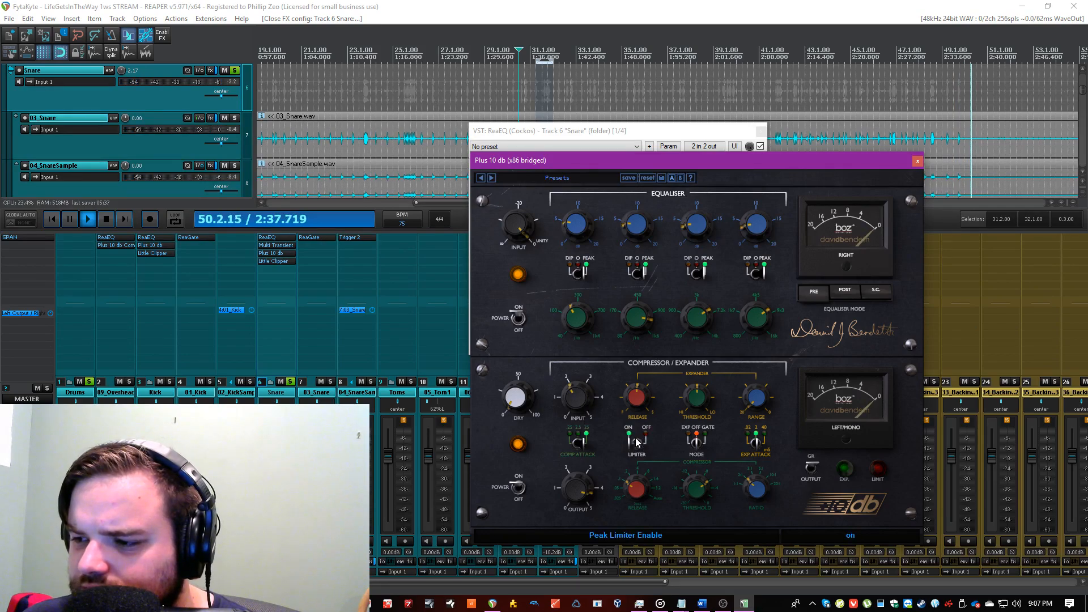
click(364, 102)
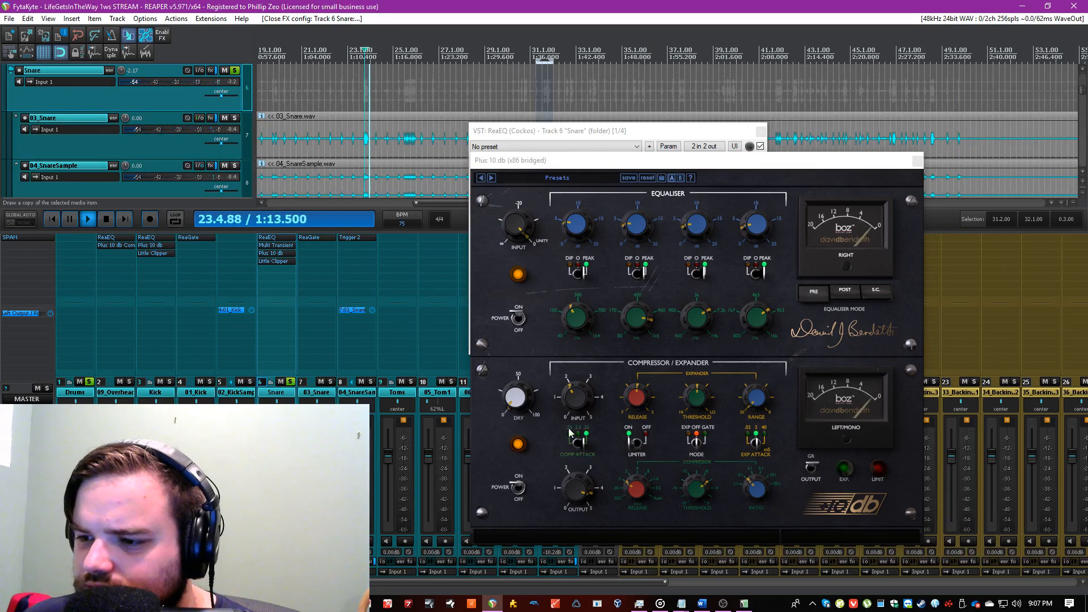
click(636, 441)
drag(590, 407, 608, 392)
click(421, 5)
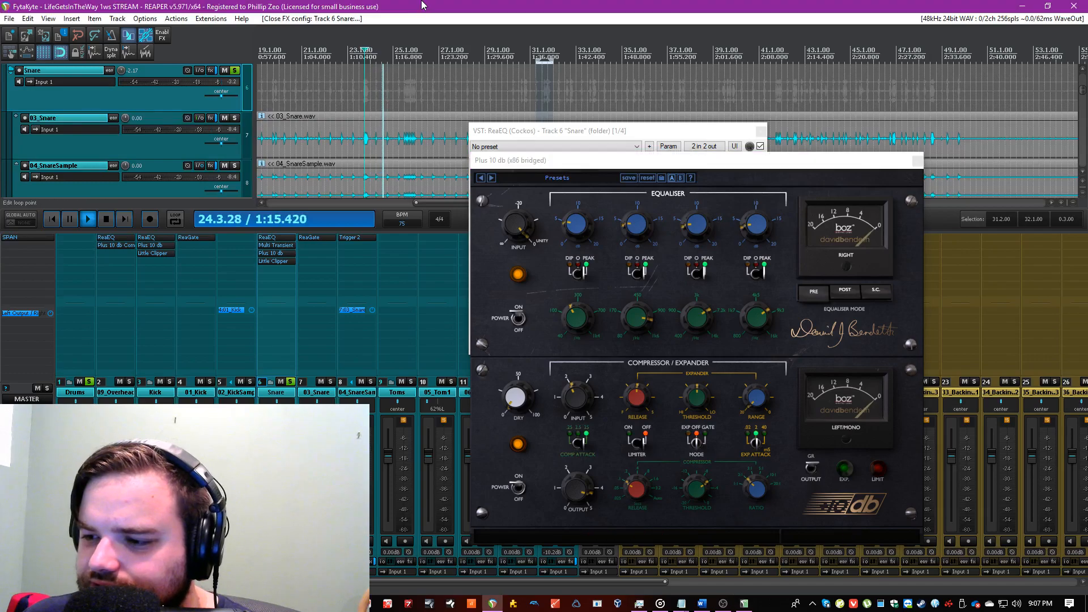
click(578, 408)
click(393, 5)
click(326, 238)
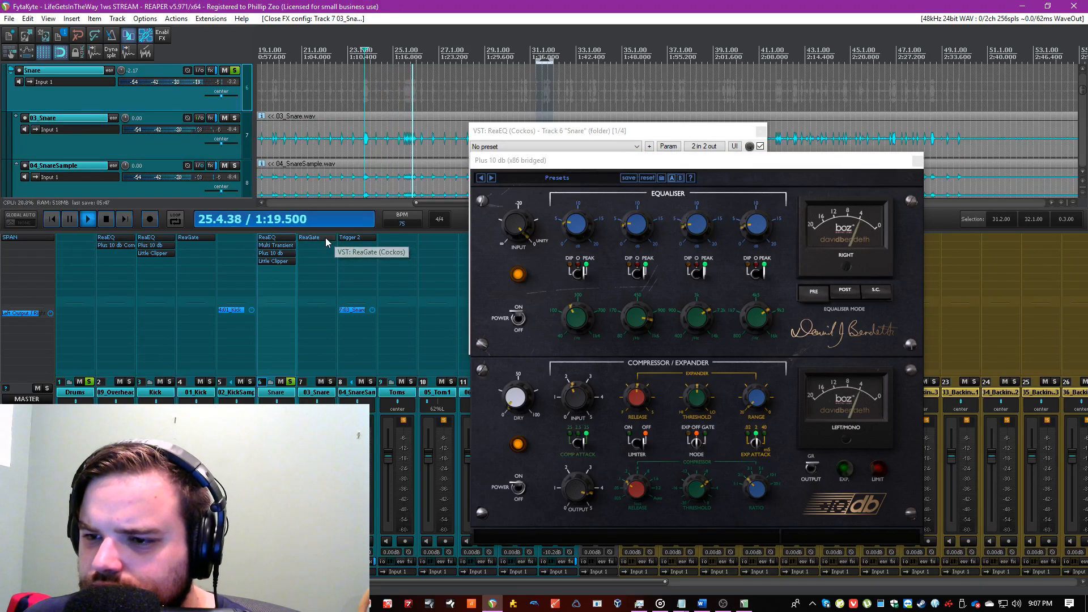
click(917, 161)
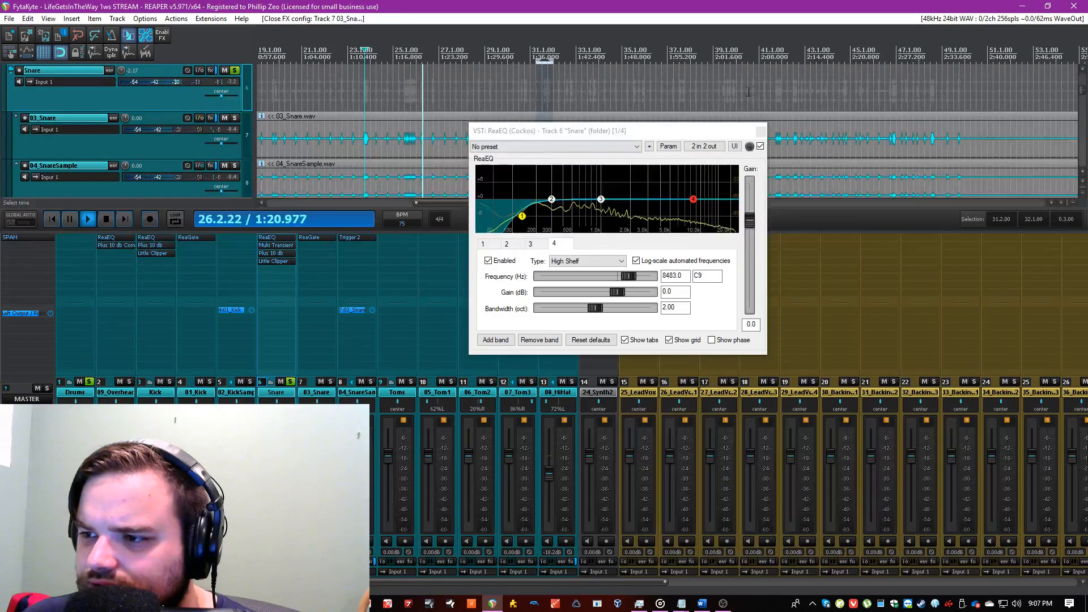
click(761, 132)
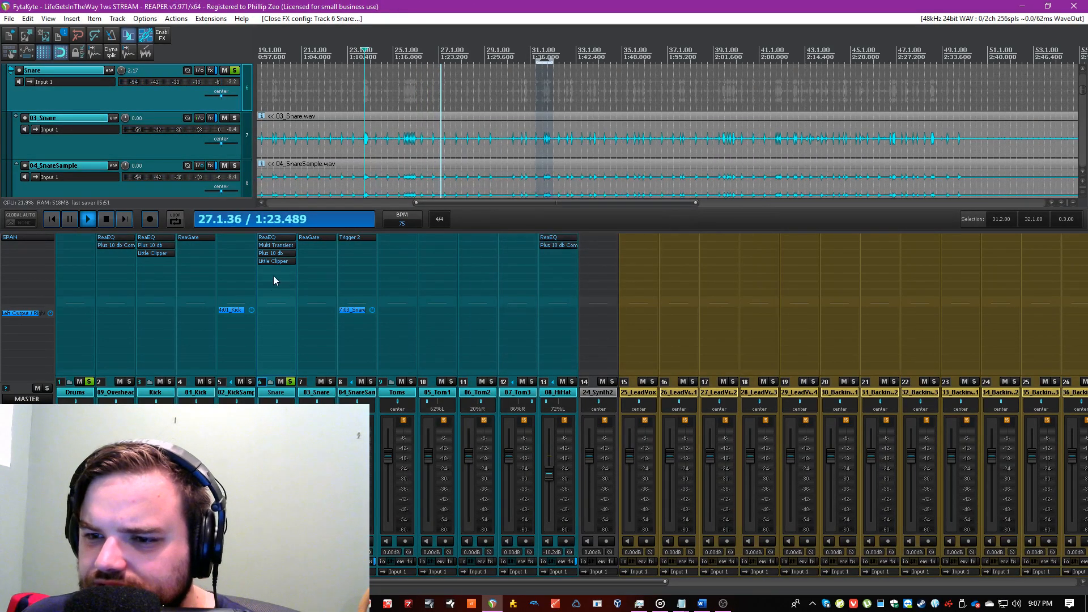
Step: Adjust the highest equaliser band in the Snare folder's Plus 10 db and lower 03_Snare to -6.35 dB
click(277, 254)
mouse_move(752, 228)
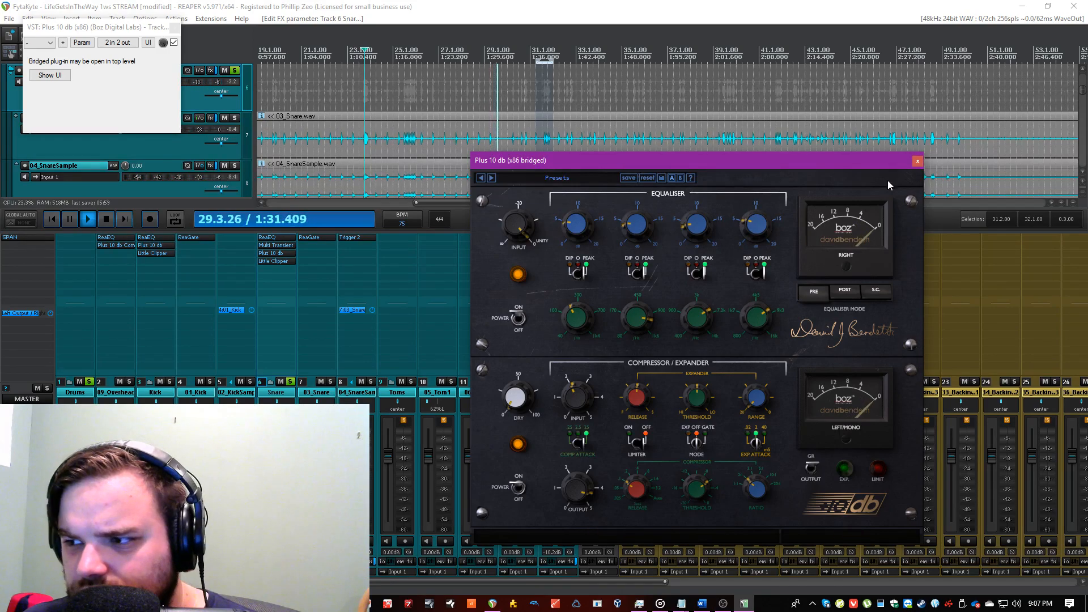
click(917, 163)
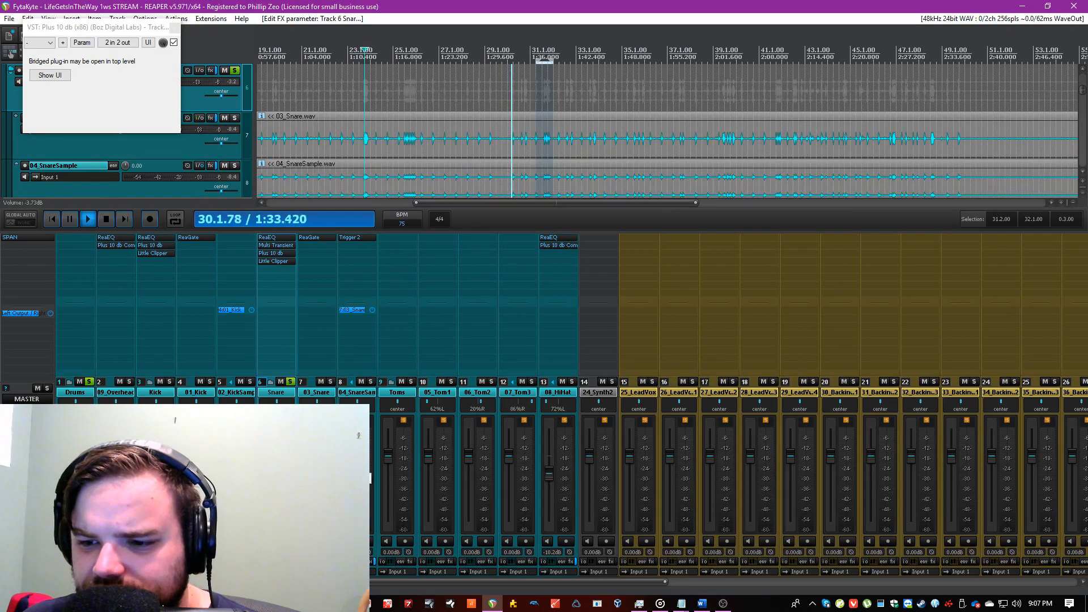
click(348, 465)
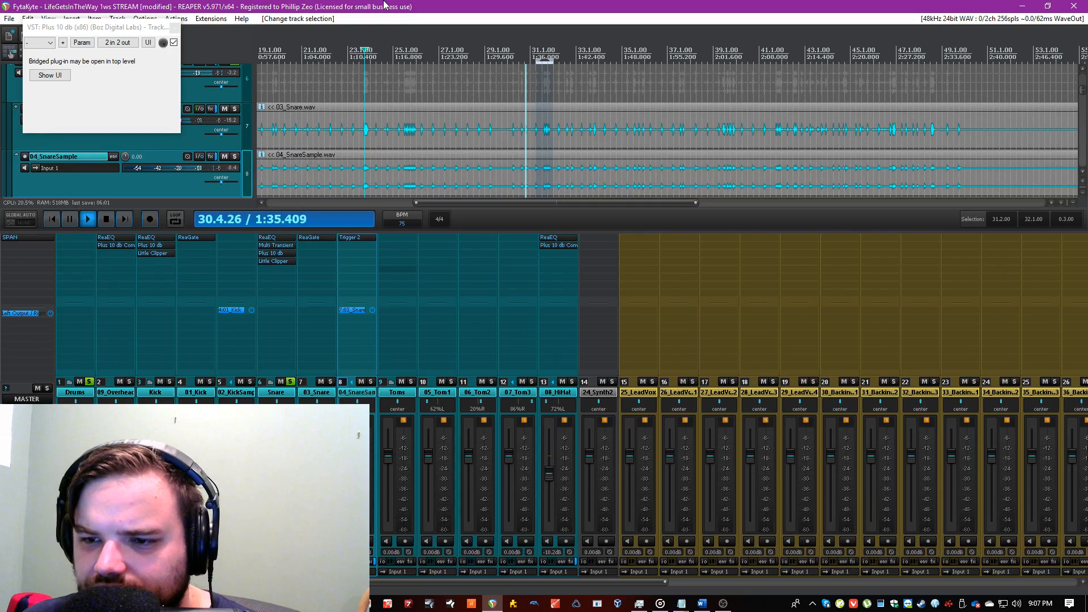
Step: Fine-tune the compressor input gain in Plus 10 db on the Snare folder, trying the peak limiter on and switching it off
click(276, 253)
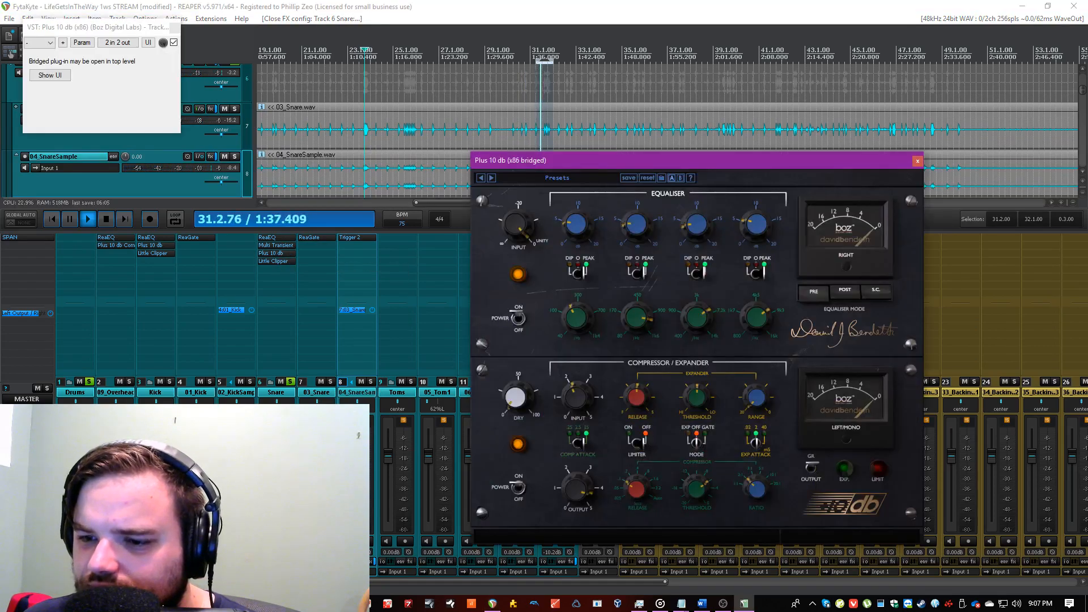
click(630, 443)
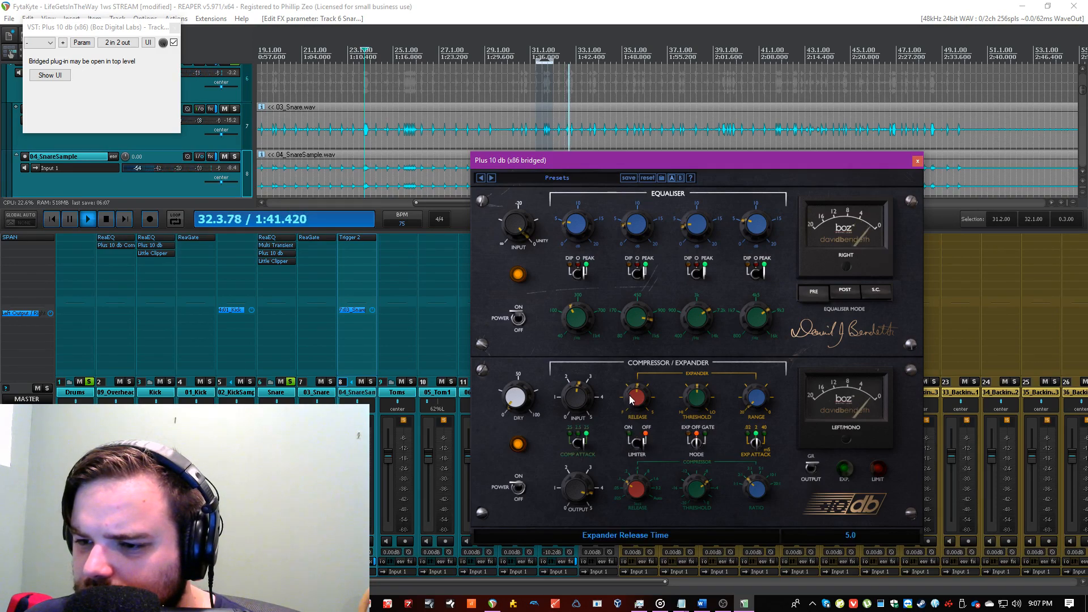
drag(584, 410, 581, 399)
click(631, 442)
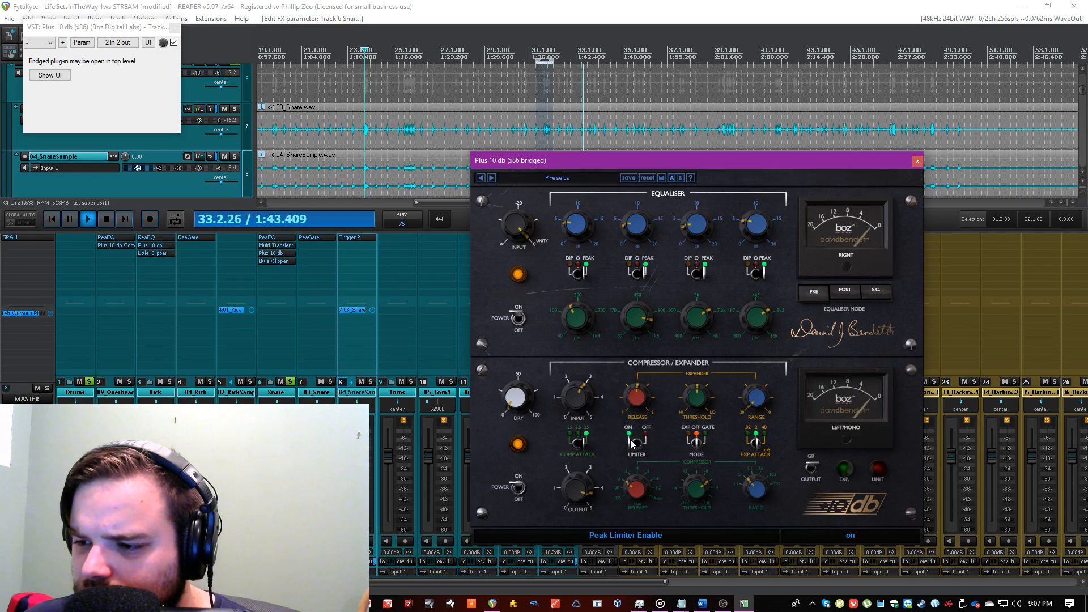
click(636, 442)
click(486, 5)
click(580, 498)
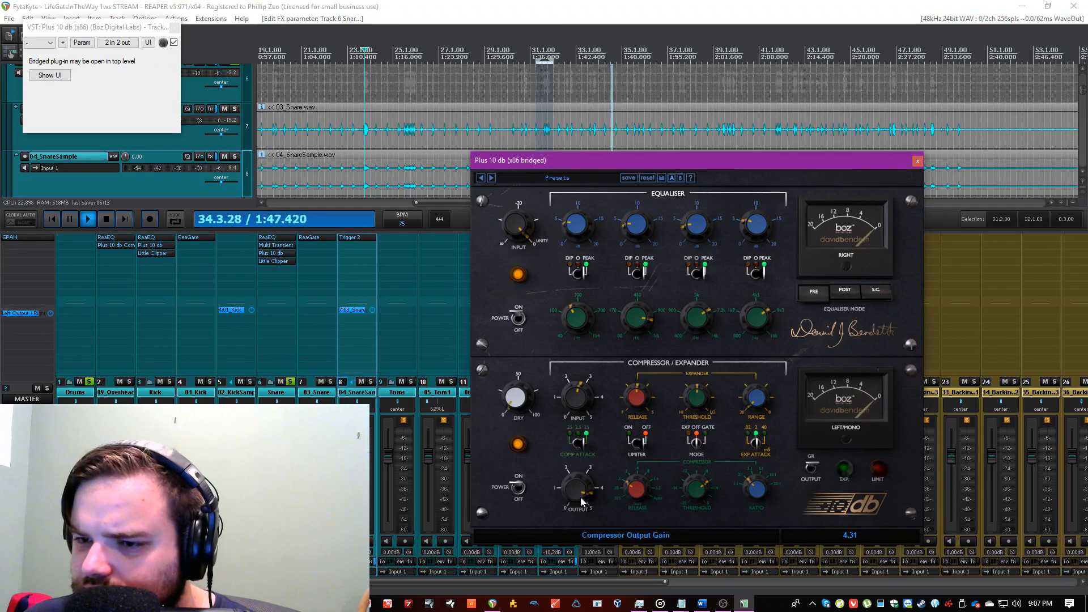
Step: Close the Plus 10 db windows and unsolo the Snare folder
click(918, 161)
click(291, 382)
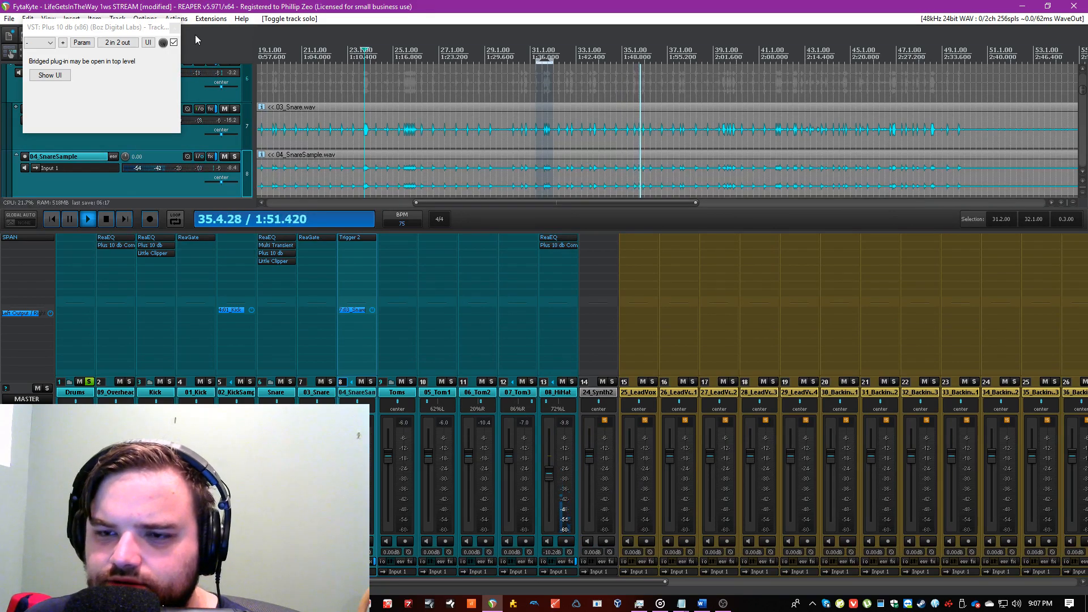
click(175, 27)
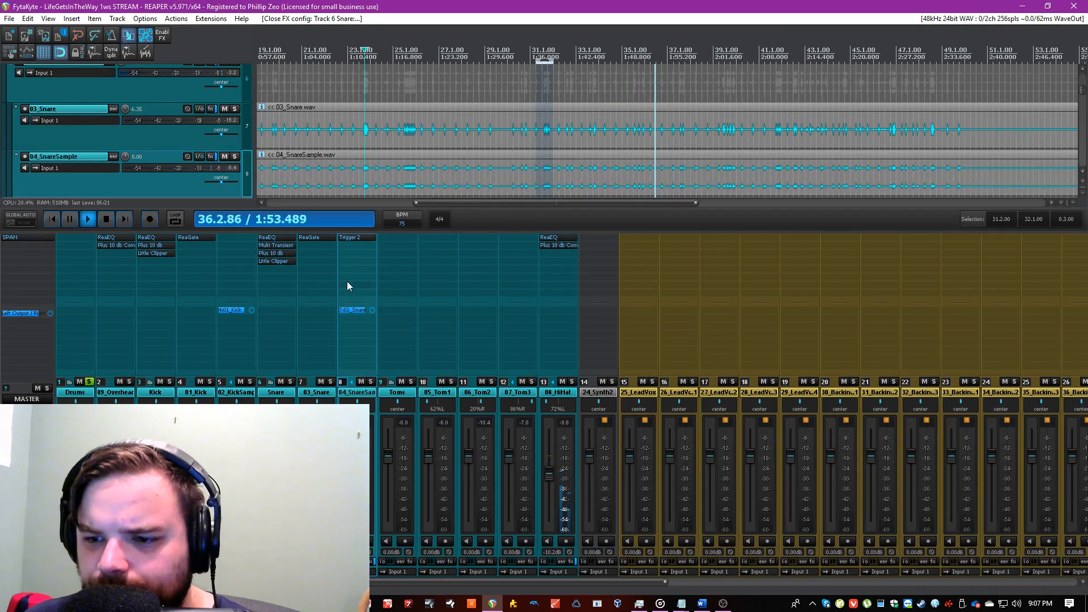
Step: Look at 03_Snare's ReaGate, then at the sample curves and sample browser of Trigger 2 on 04_SnareSample
click(314, 239)
click(314, 238)
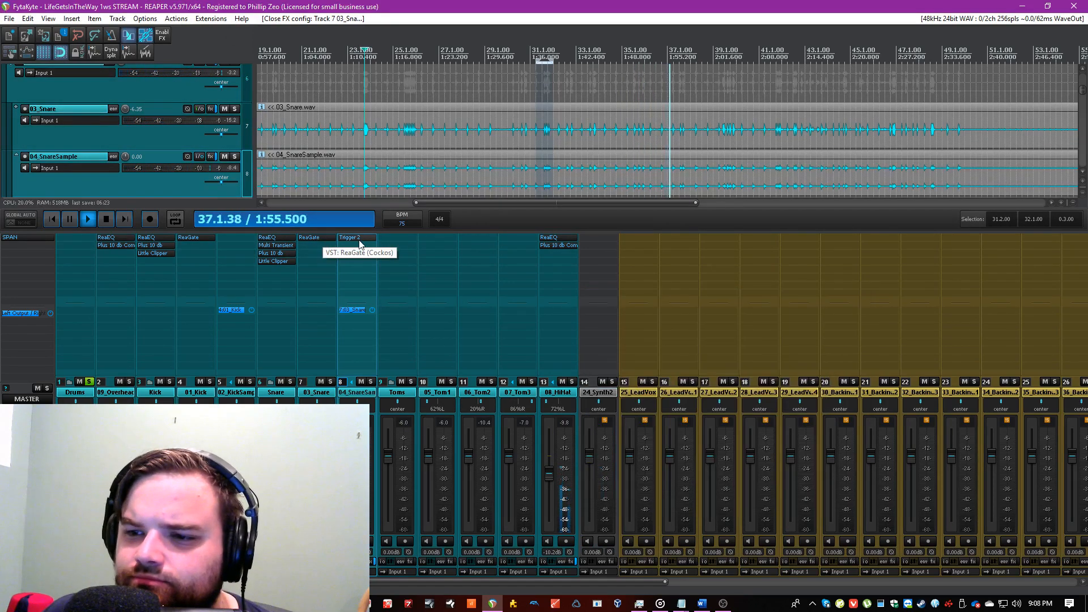
click(359, 238)
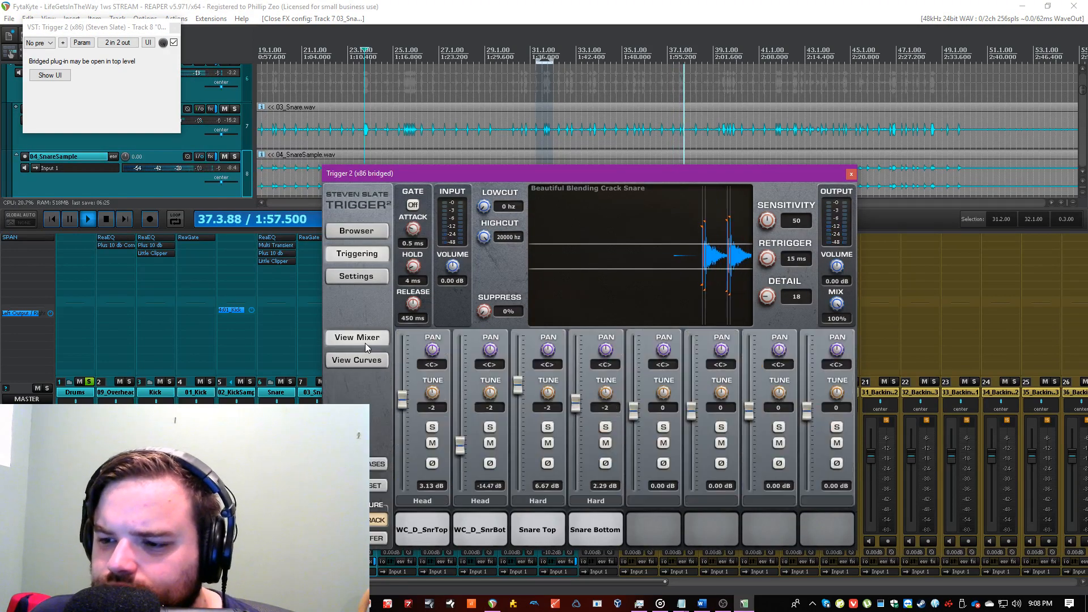
click(359, 360)
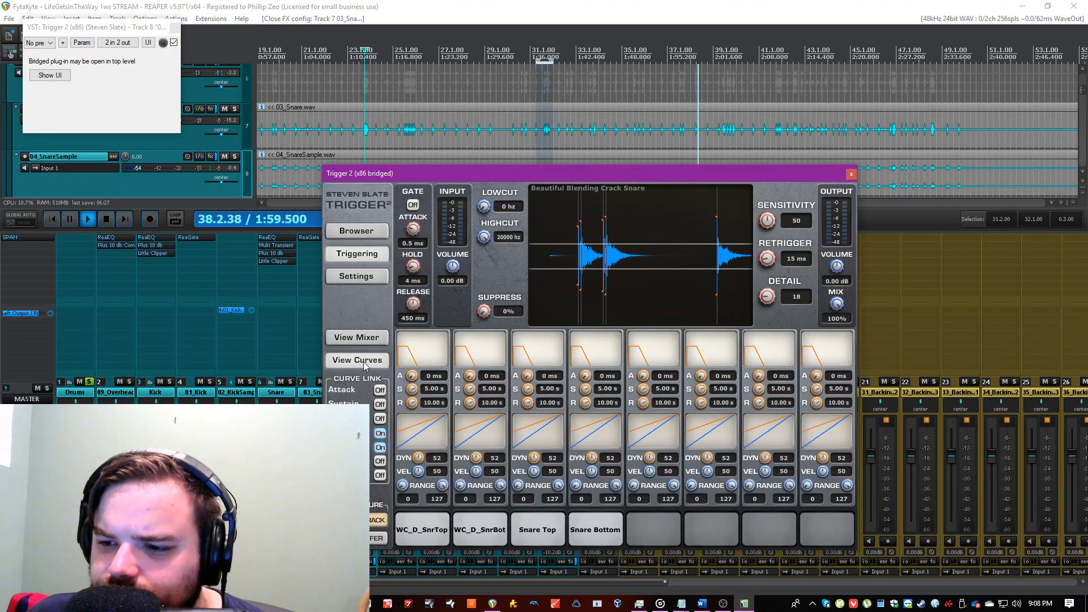
click(364, 233)
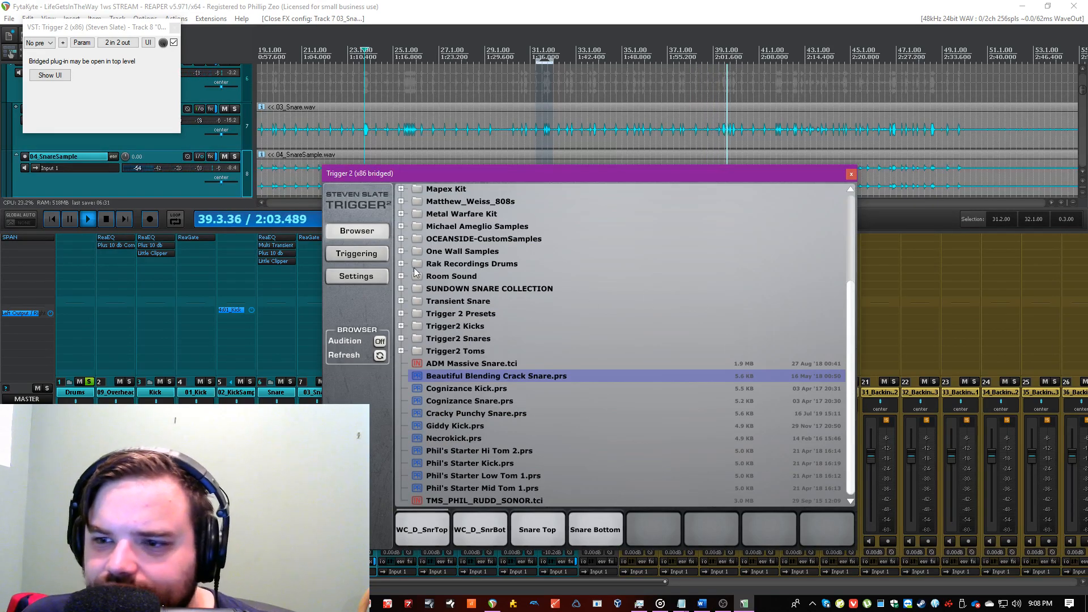
click(362, 233)
click(362, 232)
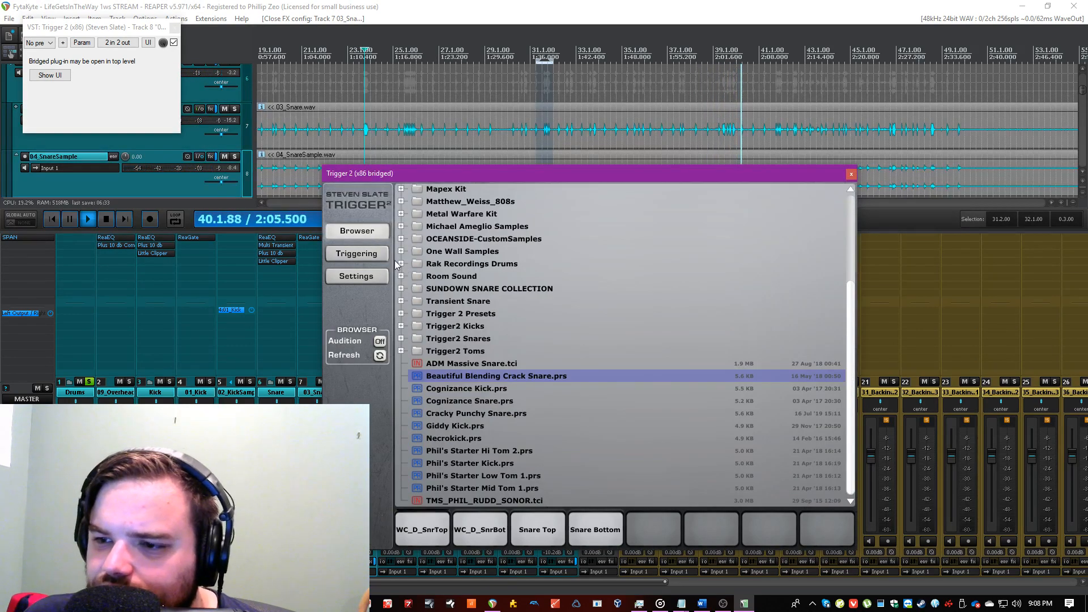
Step: Load BBb ROOM.tci from the SUNDOWN SNARE COLLECTION's Trigger folder into the fifth sample slot of Trigger 2
click(401, 276)
click(402, 276)
click(401, 289)
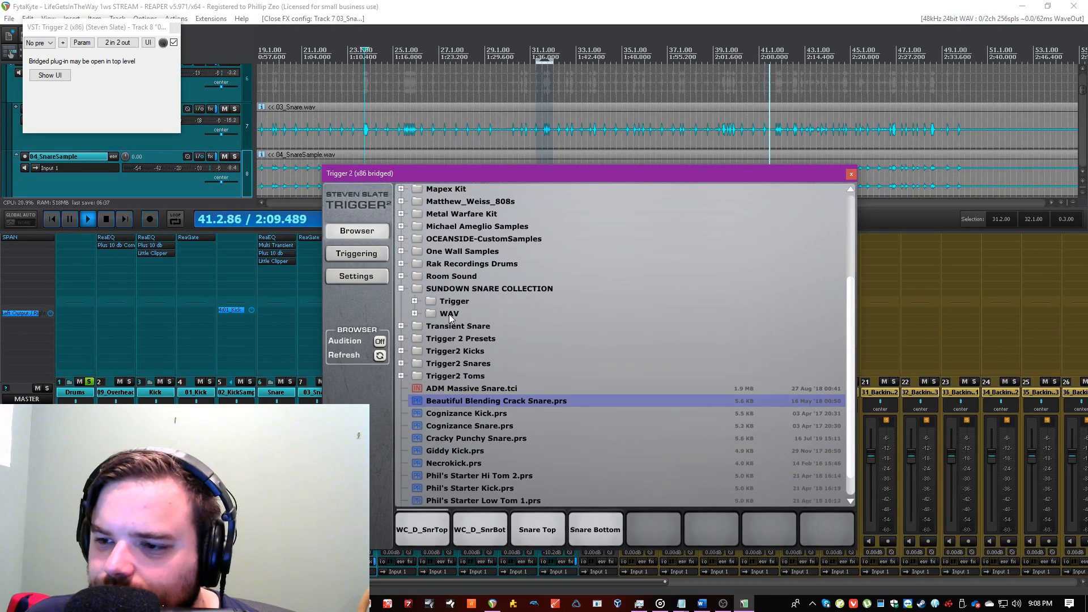
click(415, 300)
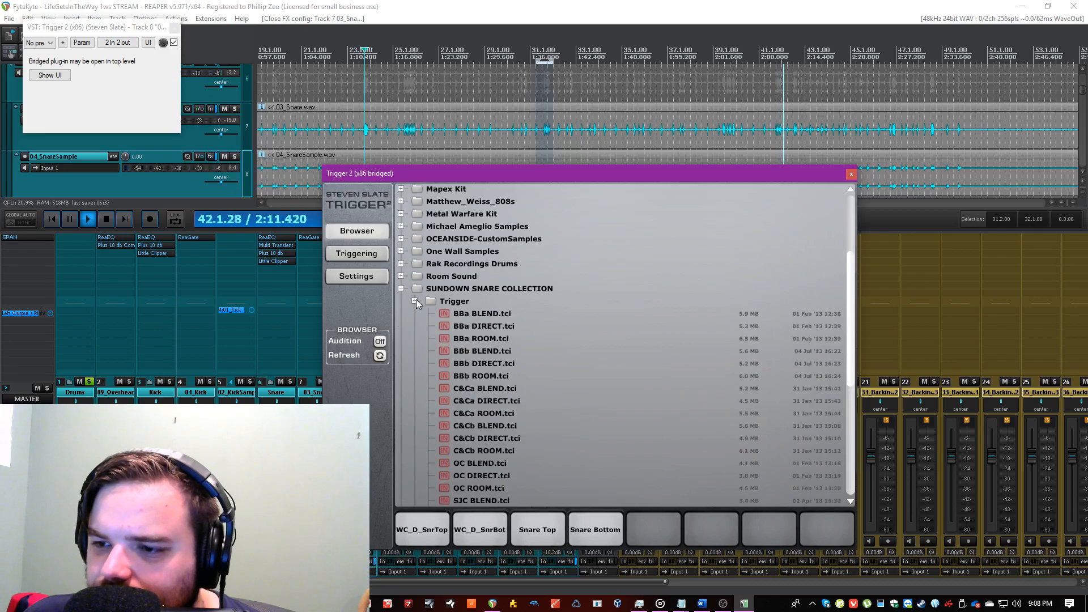
scroll(495, 358, down, 2)
drag(485, 318, 649, 531)
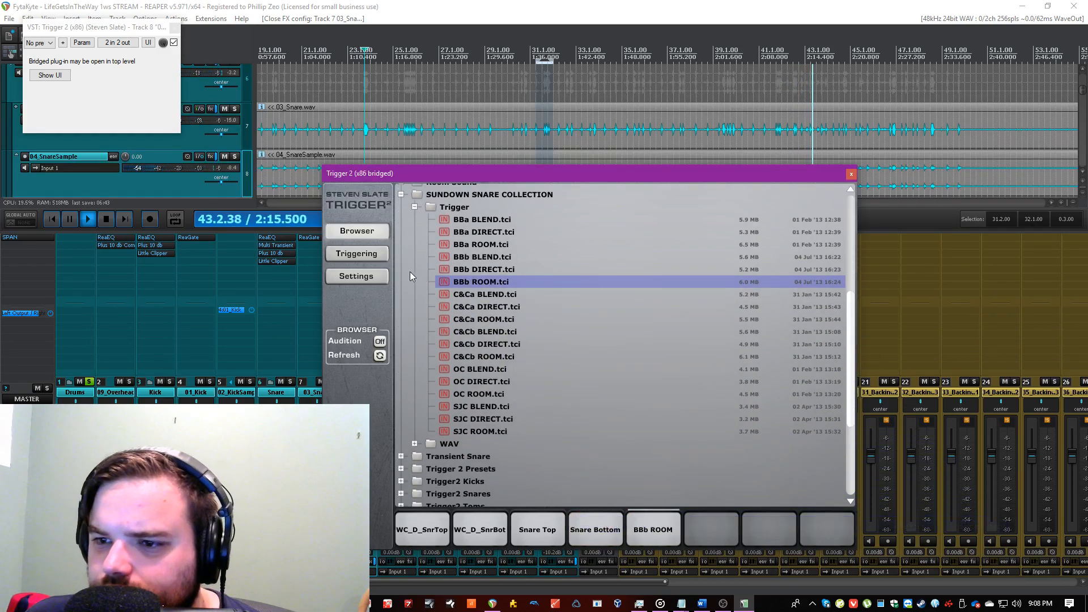
Step: Lower the BBb ROOM sample to -23.49 dB in Trigger 2 and close the plug-in windows
click(356, 254)
drag(633, 412, 635, 461)
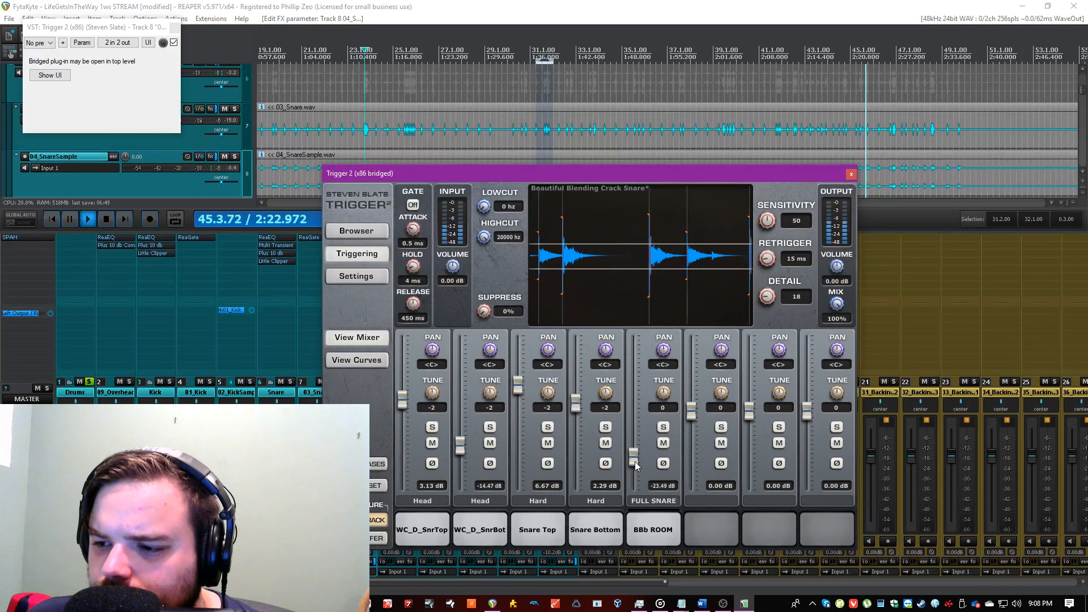
click(851, 174)
click(174, 27)
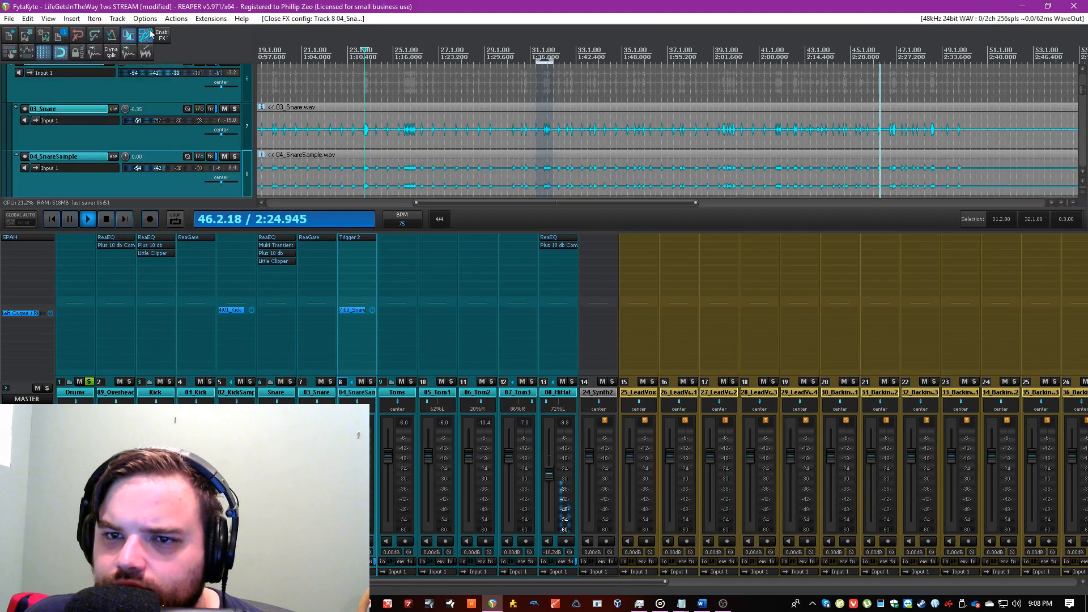
click(43, 36)
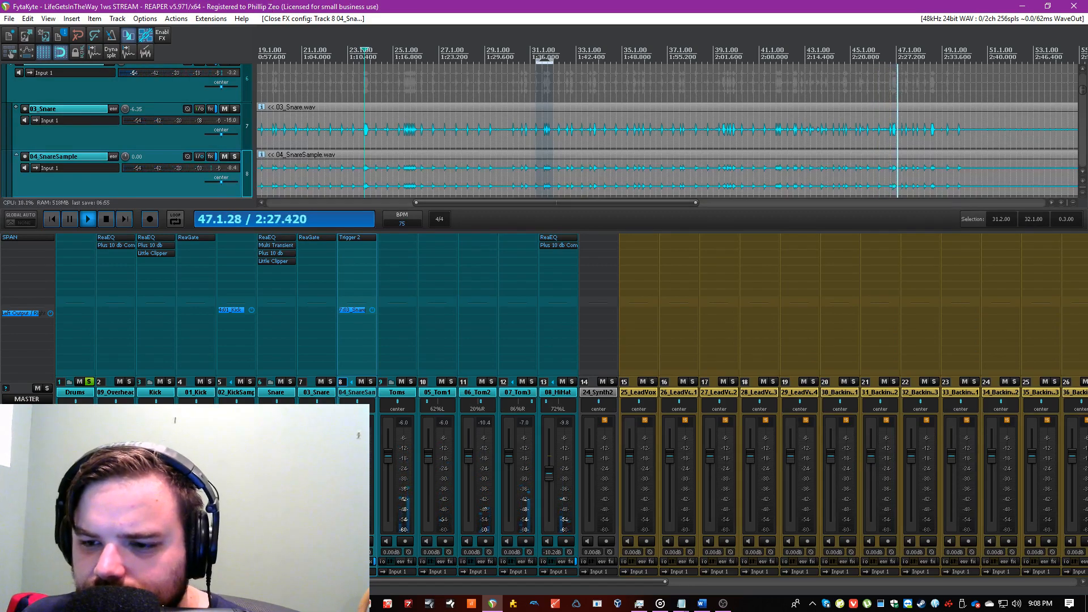
Step: Lower the overheads, Kick, Snare, Toms and 08_HiHat tracks together by 2.7 dB and play from around bar 12
click(285, 395)
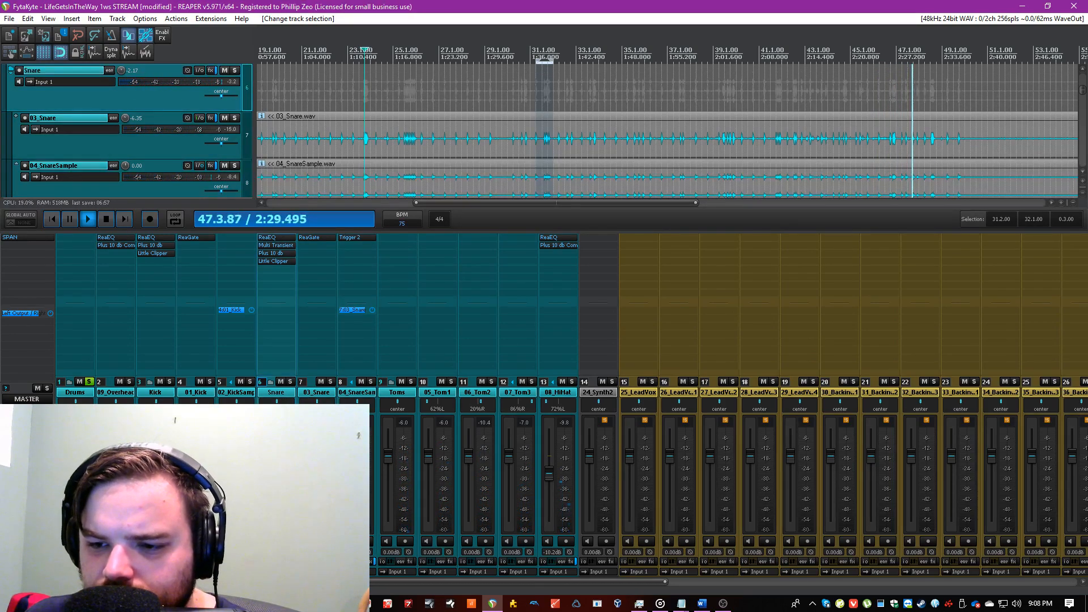
click(126, 395)
ctrl+click(157, 395)
click(286, 395)
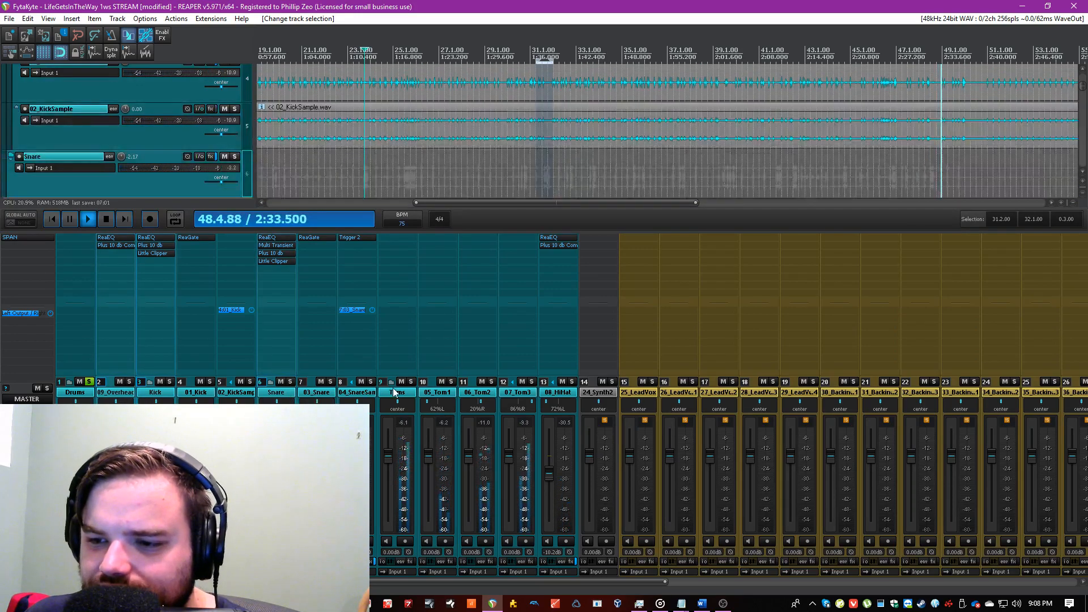
ctrl+click(397, 392)
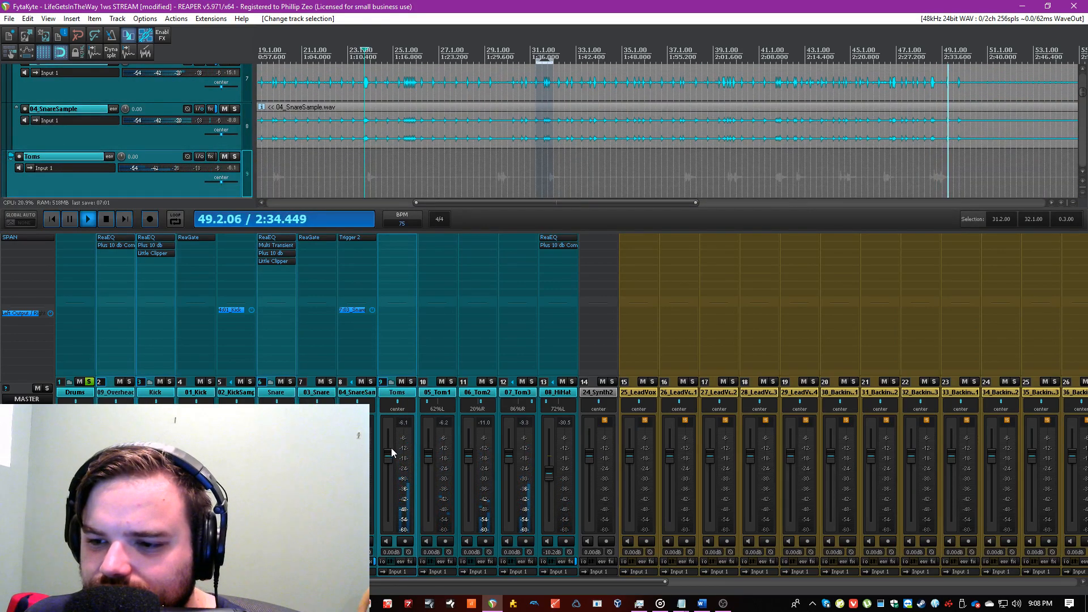
ctrl+click(562, 396)
drag(549, 472, 549, 478)
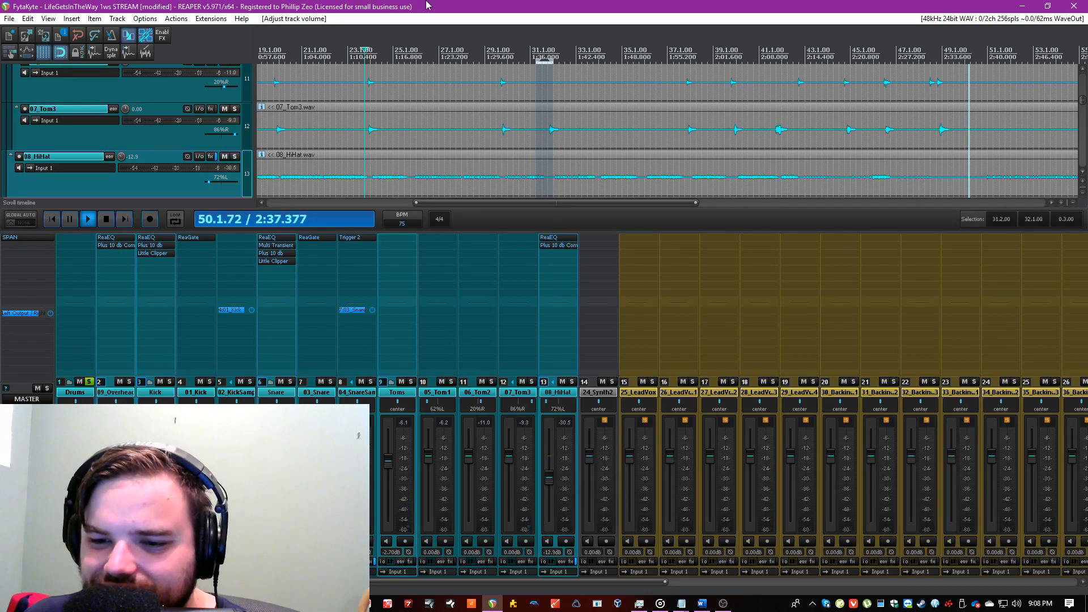
scroll(395, 95, down, 4)
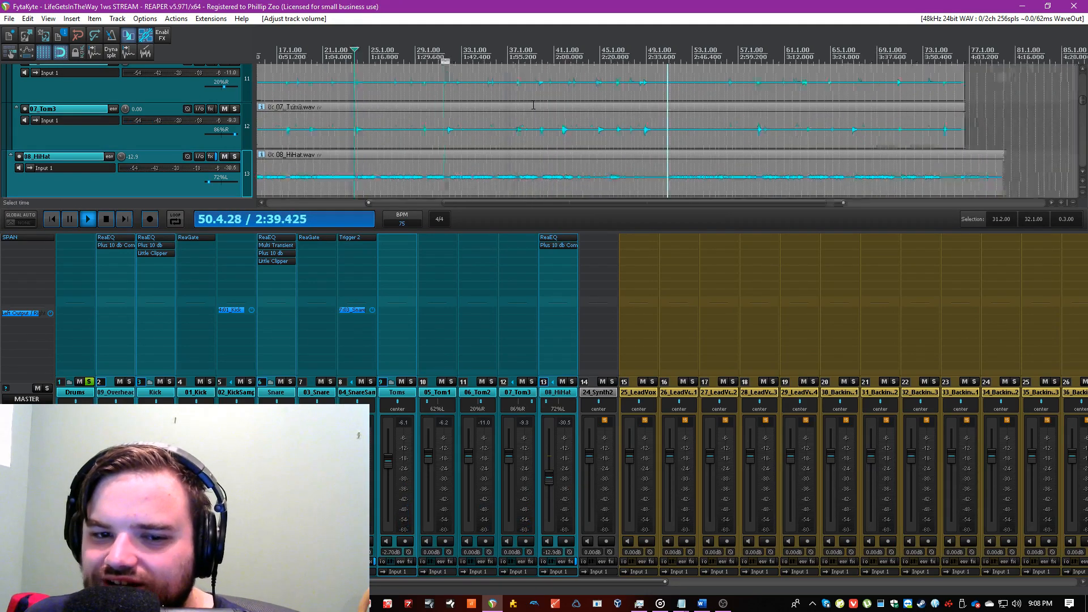
click(345, 49)
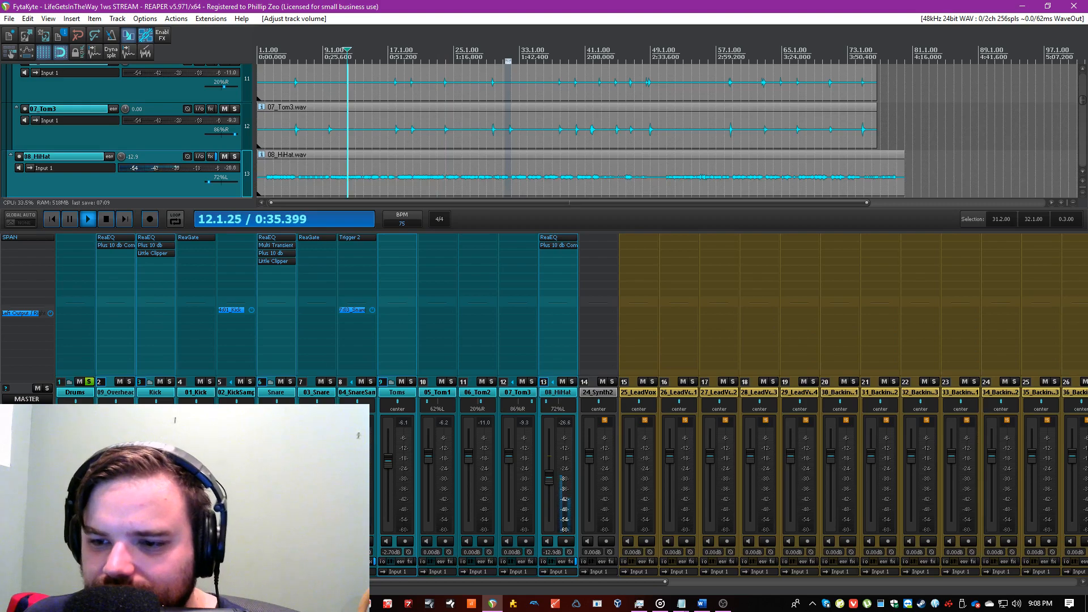
Step: Open the effect list for the Snare folder, move it aside, and check the folder's Little Clipper settings
click(283, 397)
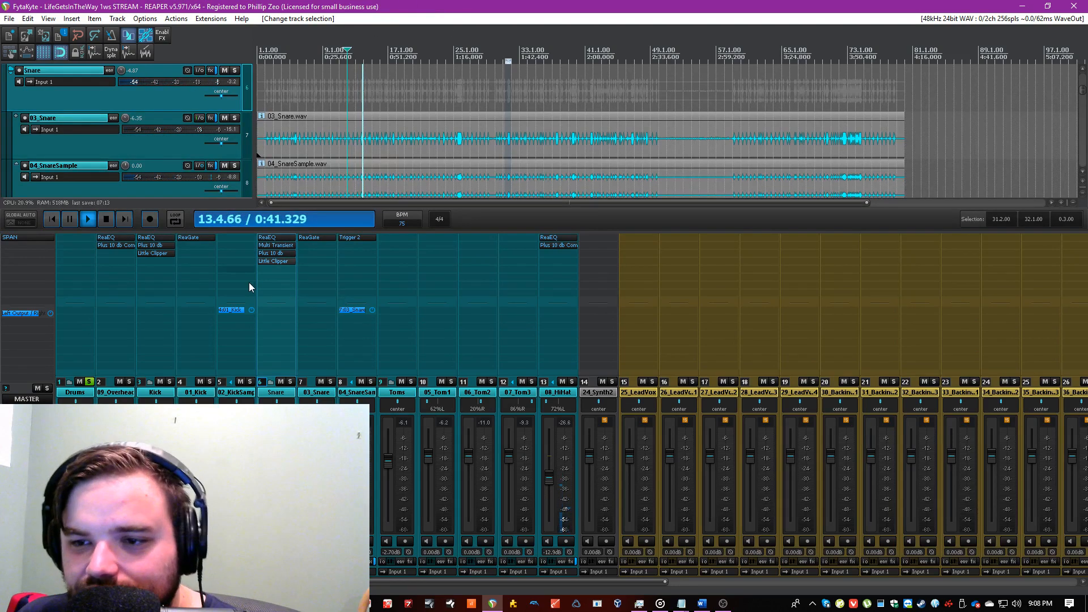
double_click(279, 283)
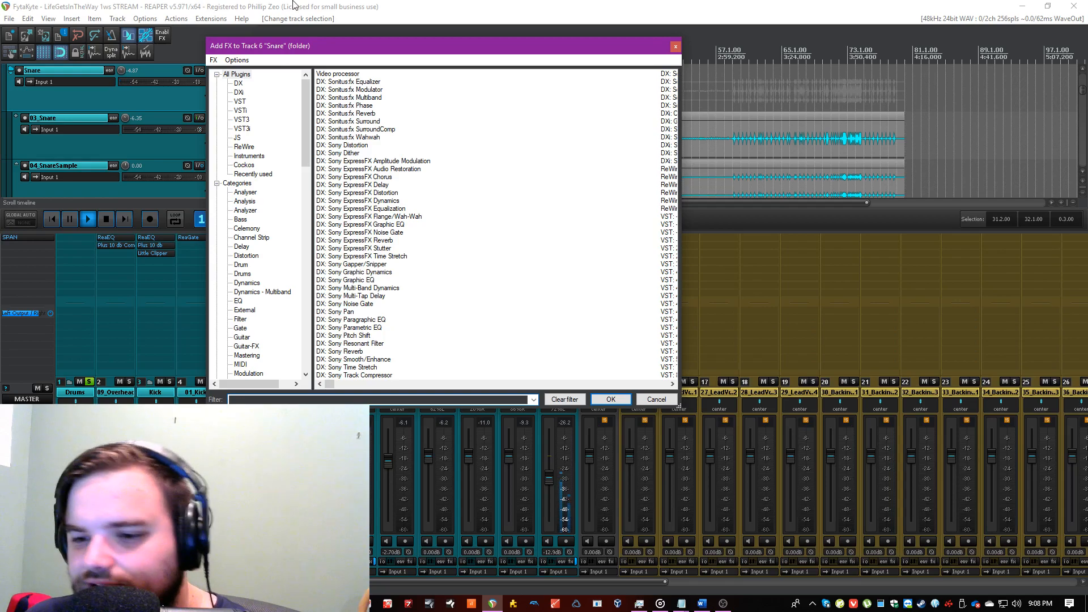
drag(292, 45, 545, 131)
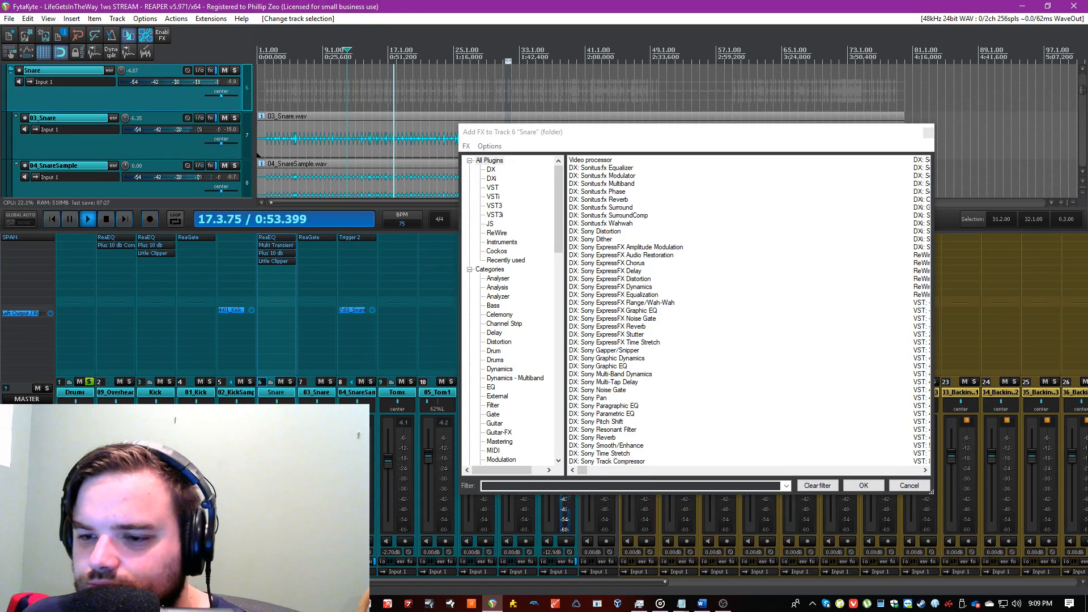
click(270, 259)
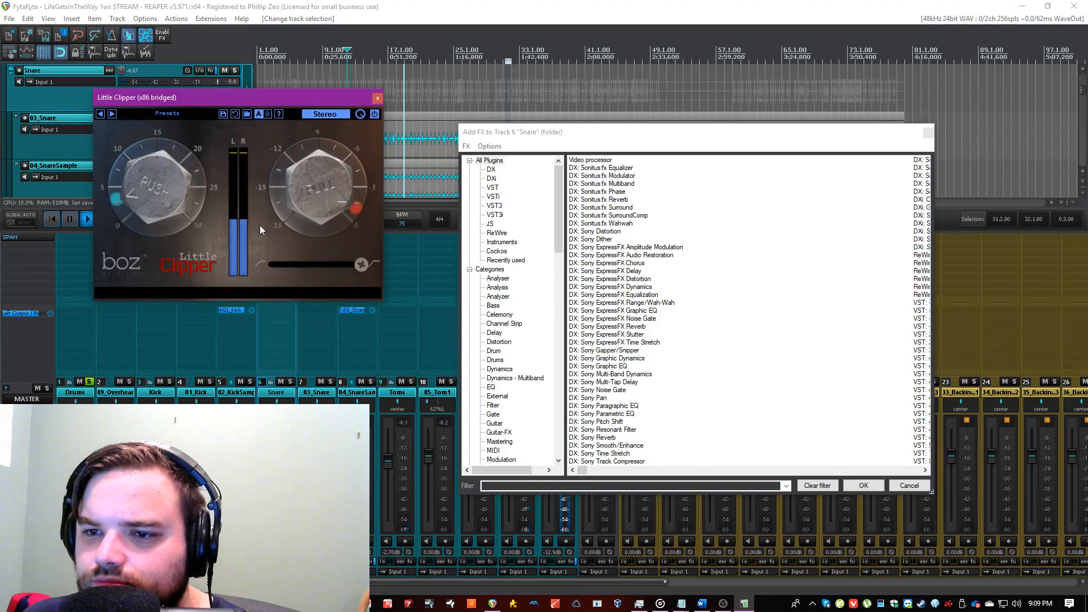
click(375, 99)
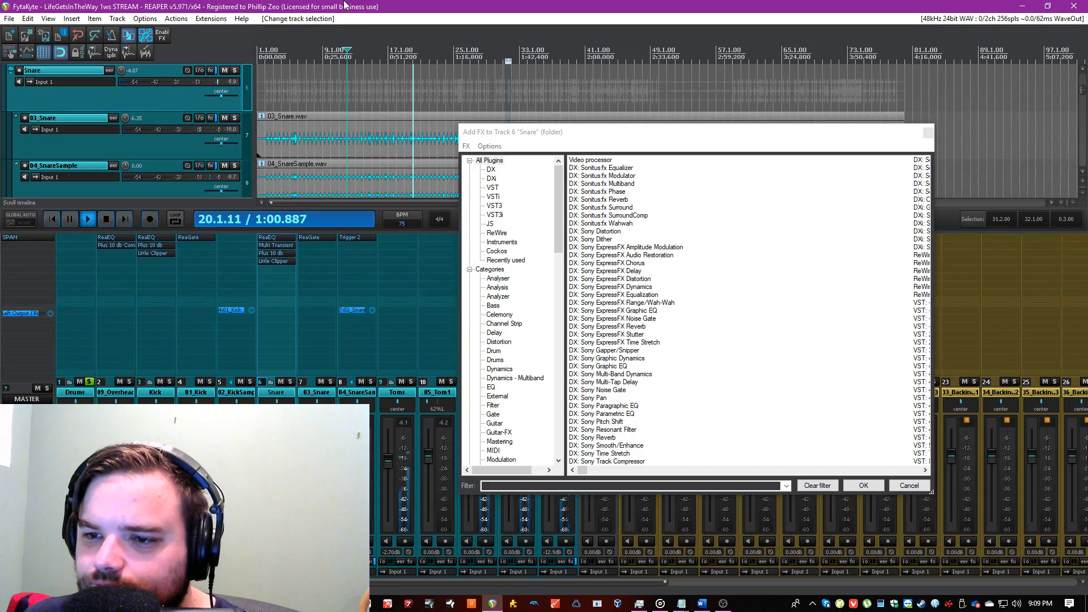
Step: Adjust the bass attack in the Snare folder's Multi Transient and save the project
click(287, 245)
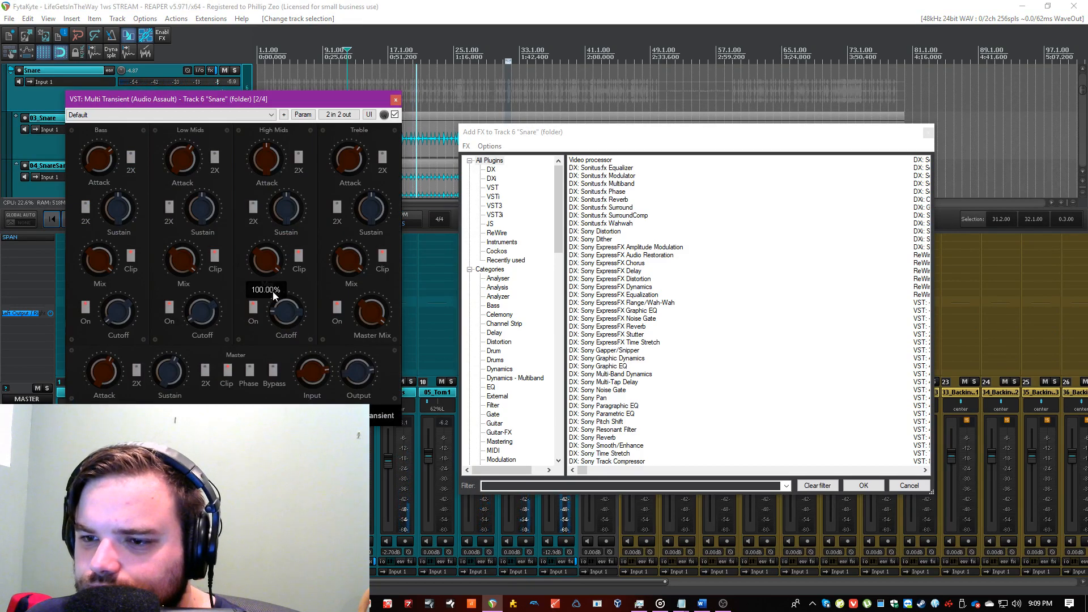
double_click(104, 167)
click(229, 3)
key(ctrl+s)
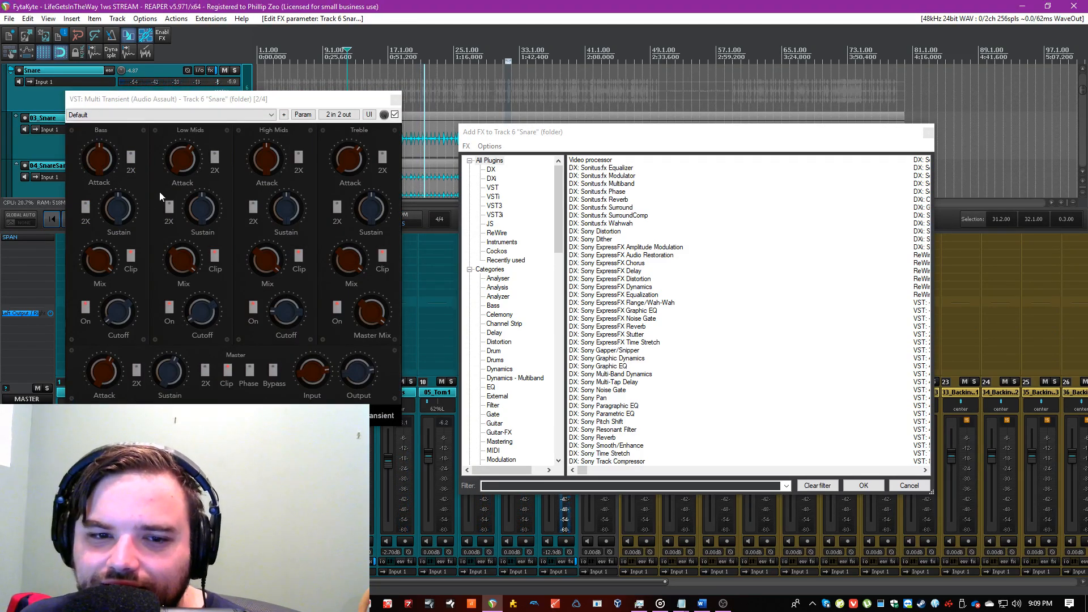
Step: Adjust the high-mid attack and set the bass sustain to 43.75% in Multi Transient, then close the open windows
mouse_move(270, 168)
mouse_down()
mouse_move(277, 140)
mouse_move(271, 163)
mouse_up()
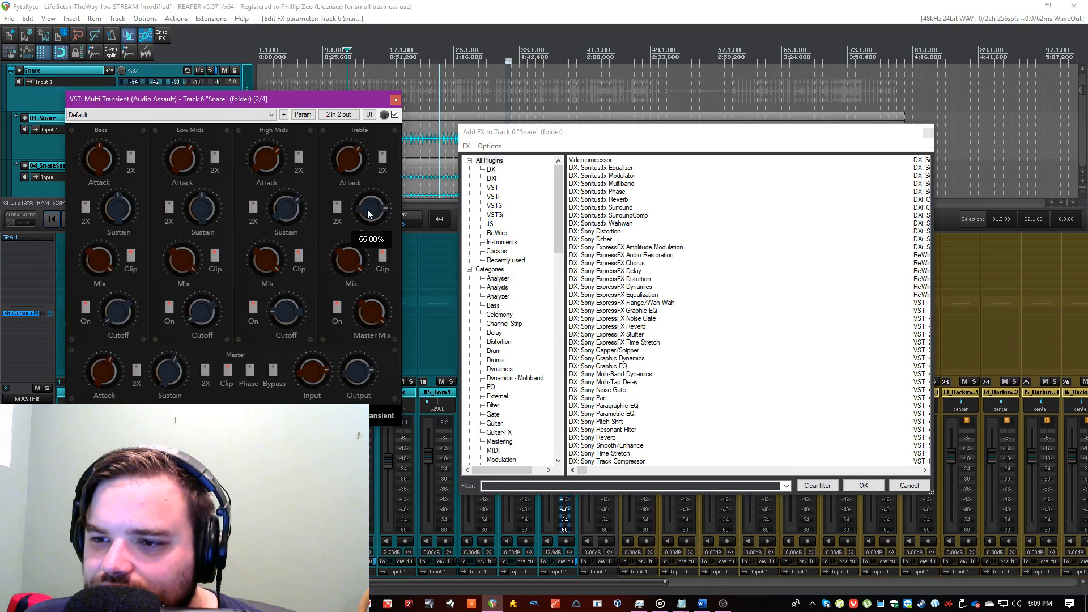
mouse_move(124, 209)
mouse_down()
mouse_move(132, 189)
mouse_move(124, 215)
mouse_up()
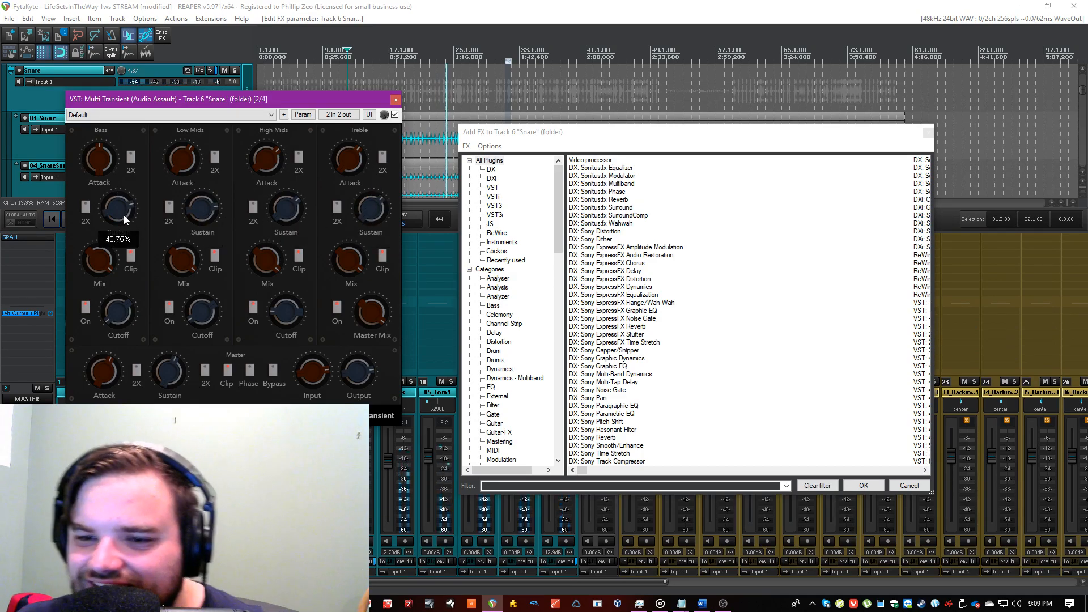
click(395, 102)
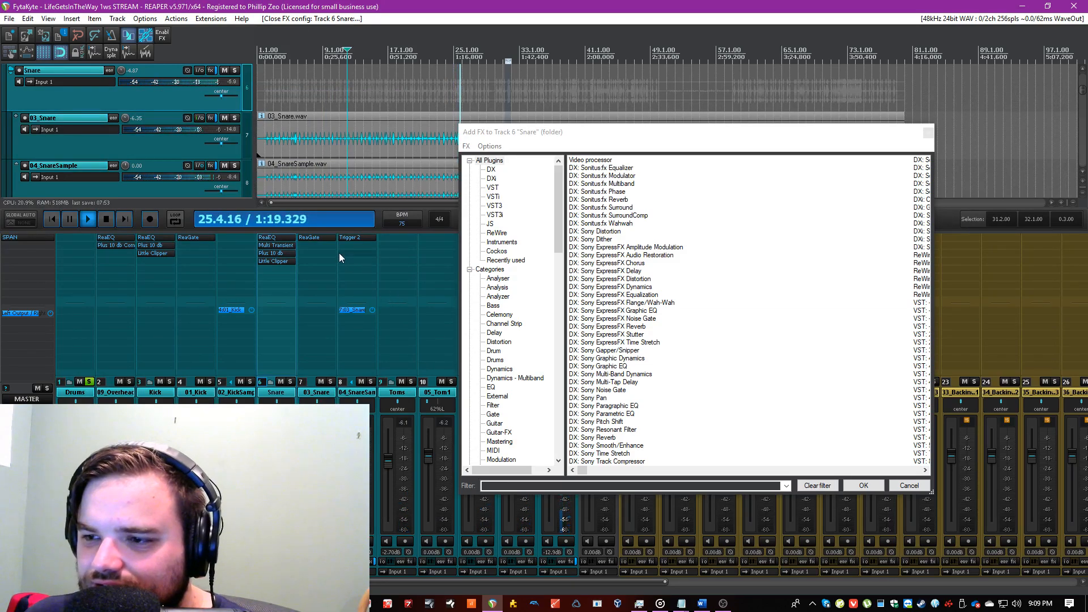
key(Escape)
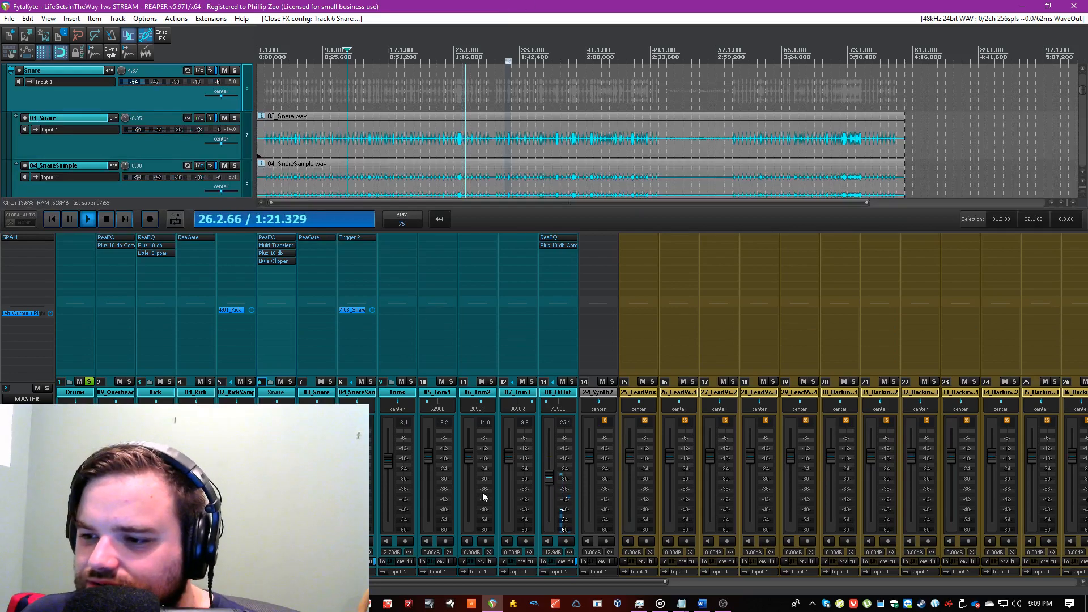
Step: Add a new track named "snare reverb" after 08_HiHat
key(ctrl+t)
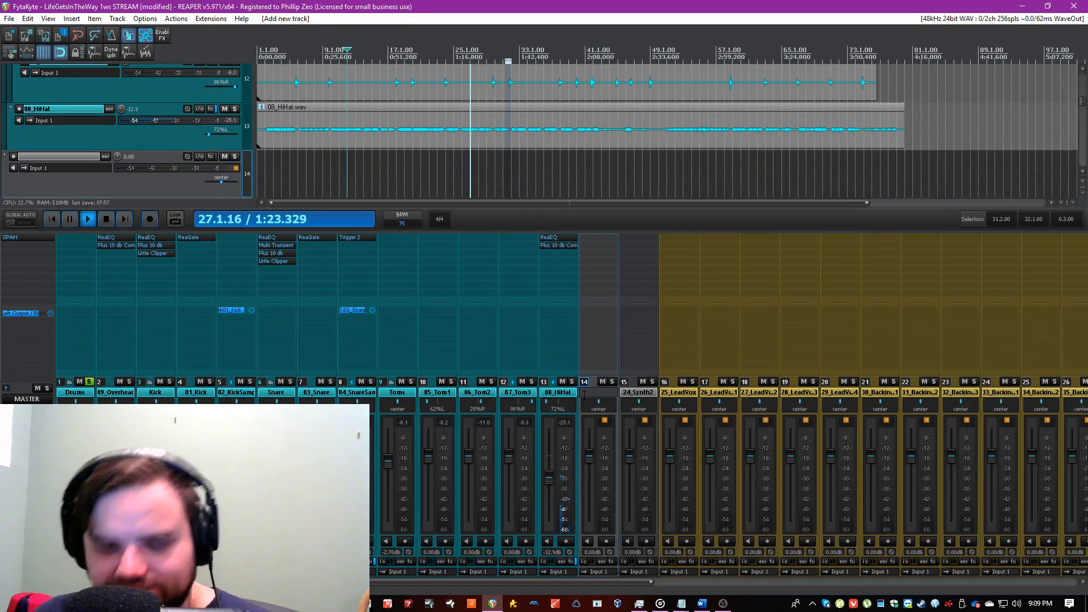
text(snare rev)
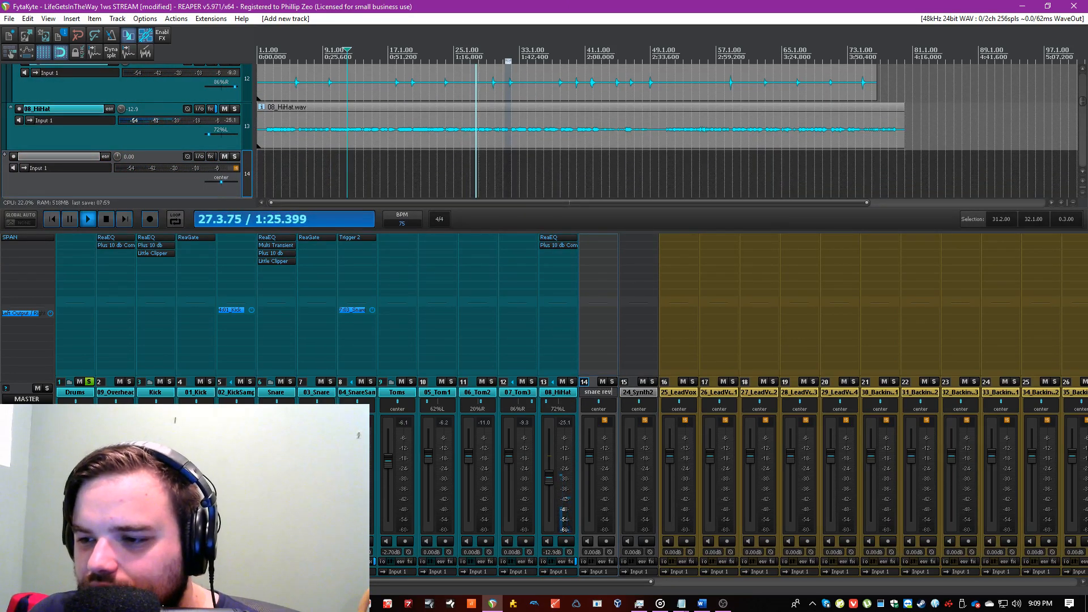
text(erb)
key(Return)
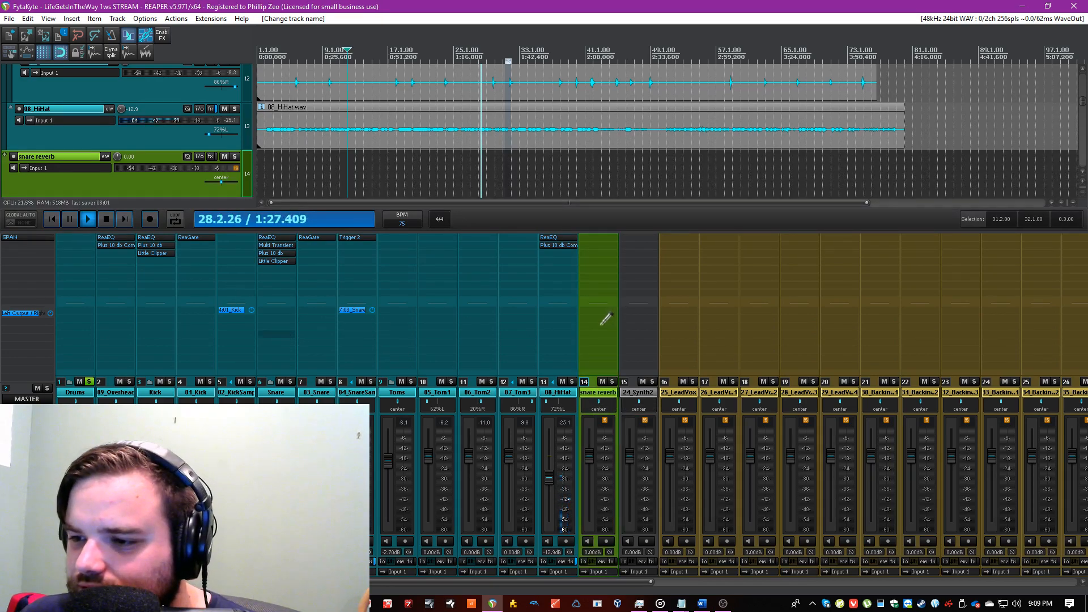
Step: Create a send from the Snare folder to the snare reverb track and solo the reverb track
drag(602, 324, 603, 325)
click(597, 394)
ctrl+shift+click(614, 381)
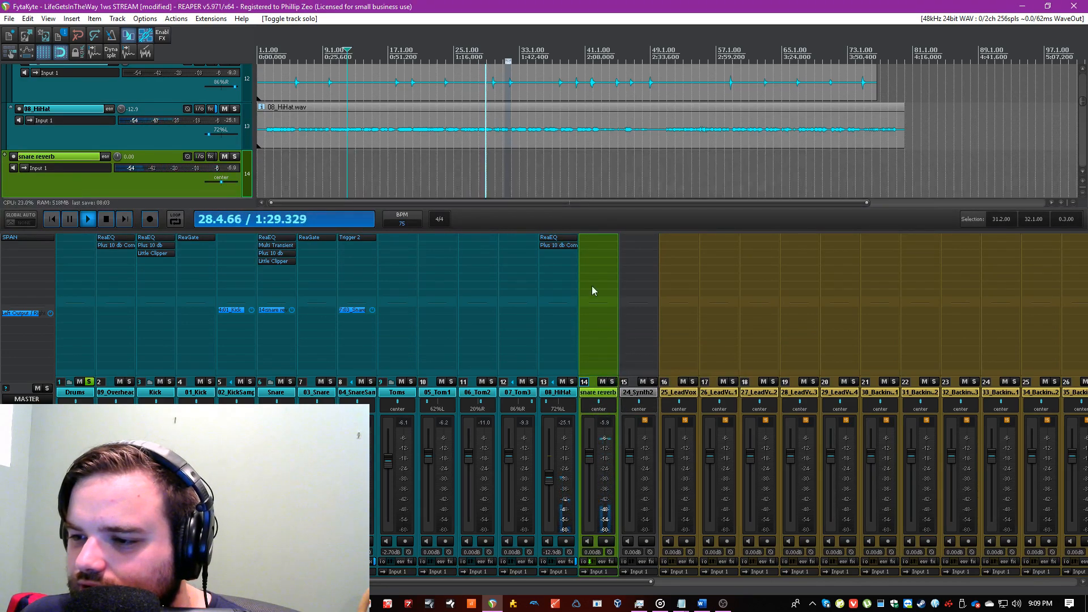
Step: Solo the snare reverb track exclusively and filter the effects available for it by "valhalla"
double_click(595, 247)
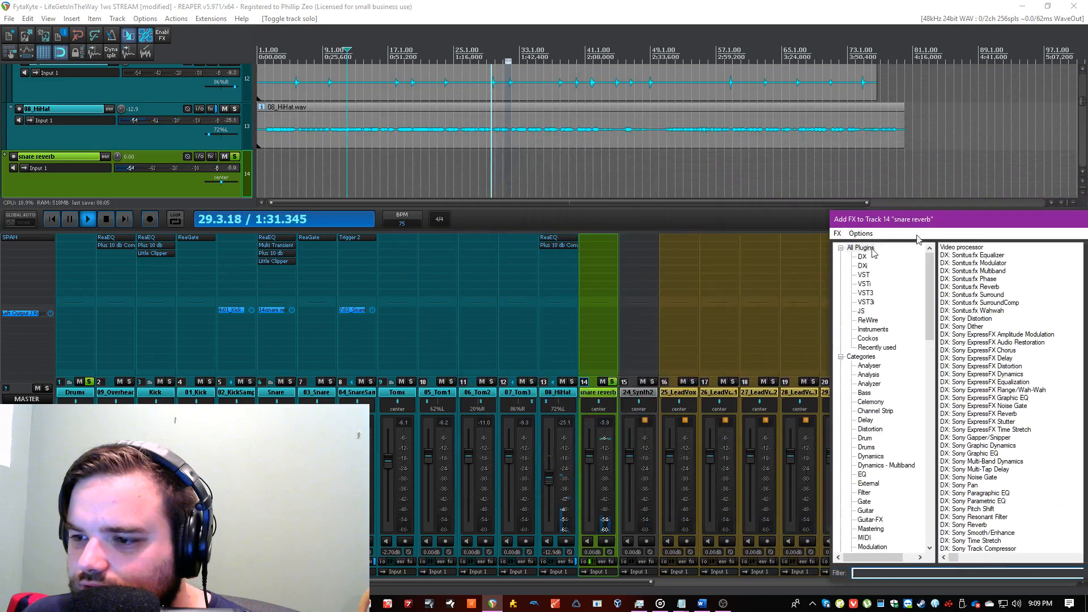
ctrl+click(613, 382)
drag(938, 221, 567, 134)
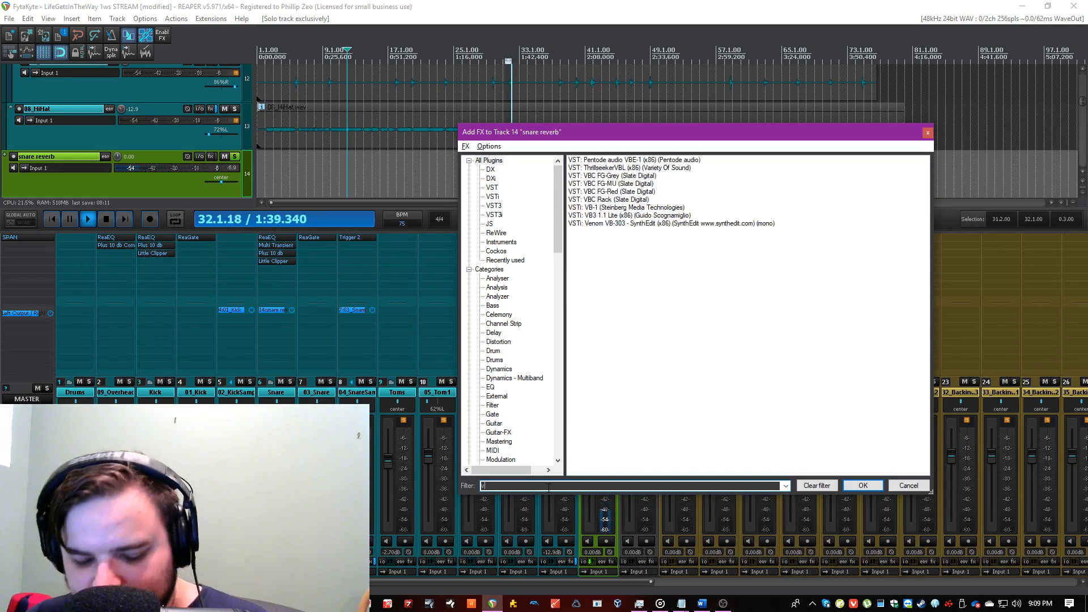
text(alhalla)
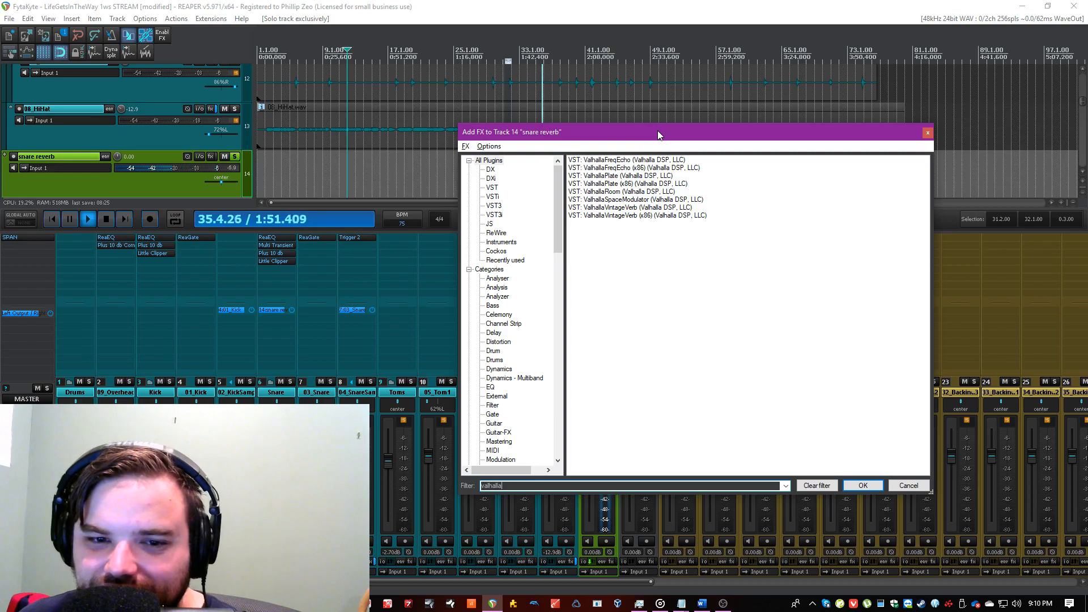
click(356, 6)
key(ctrl+s)
click(564, 133)
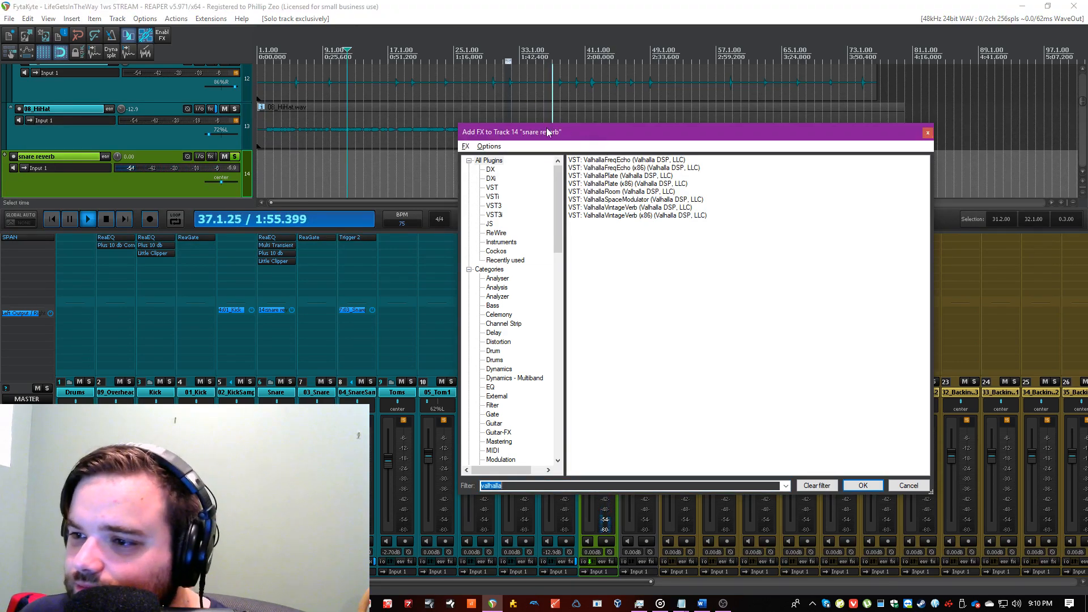
drag(491, 136, 446, 144)
click(368, 5)
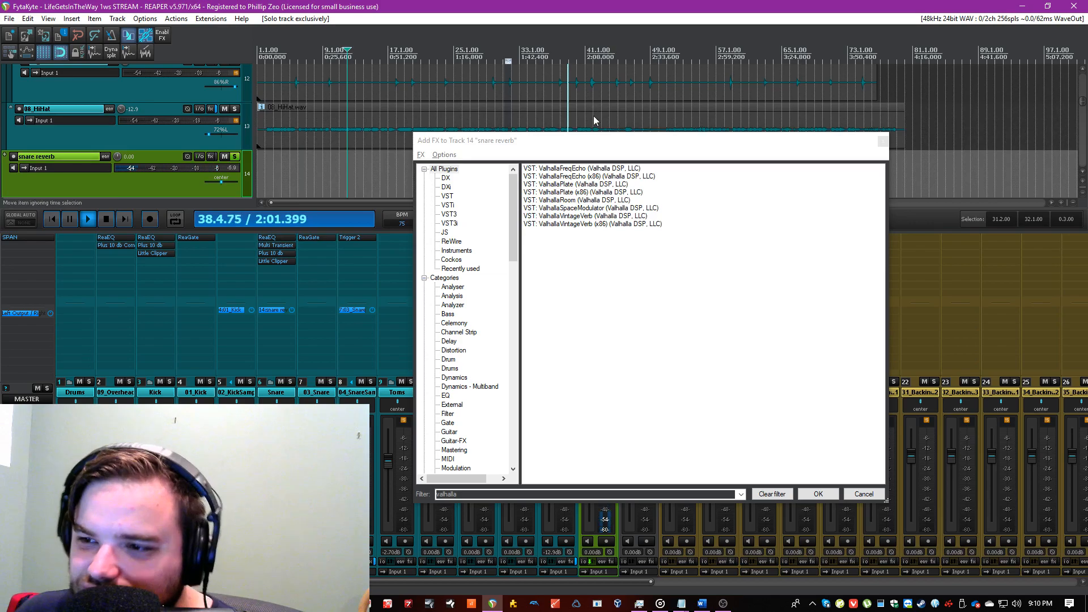
drag(593, 139, 892, 175)
click(471, 121)
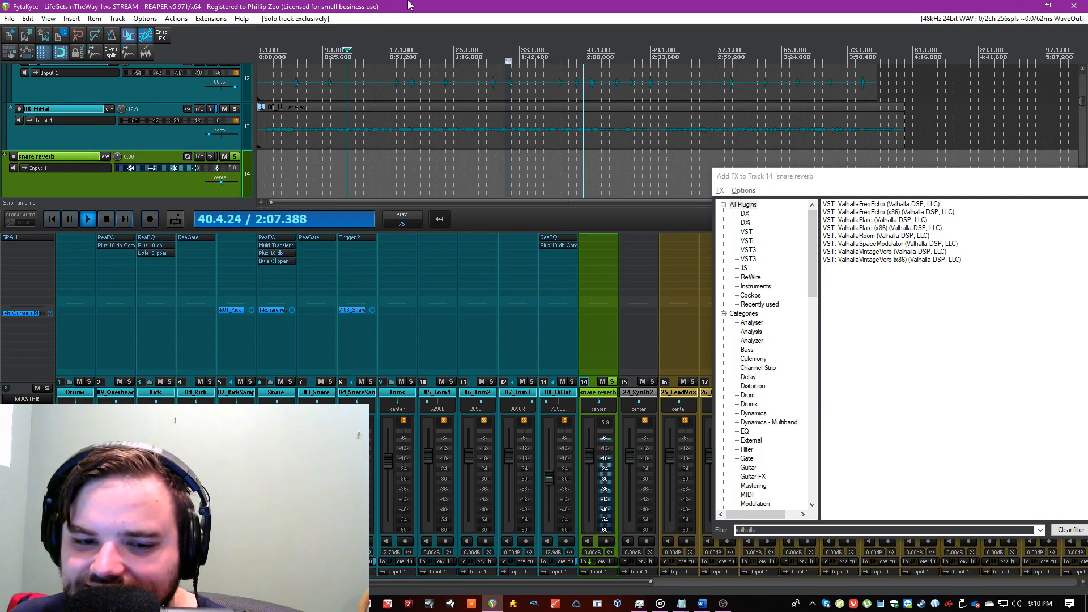
drag(782, 183, 501, 185)
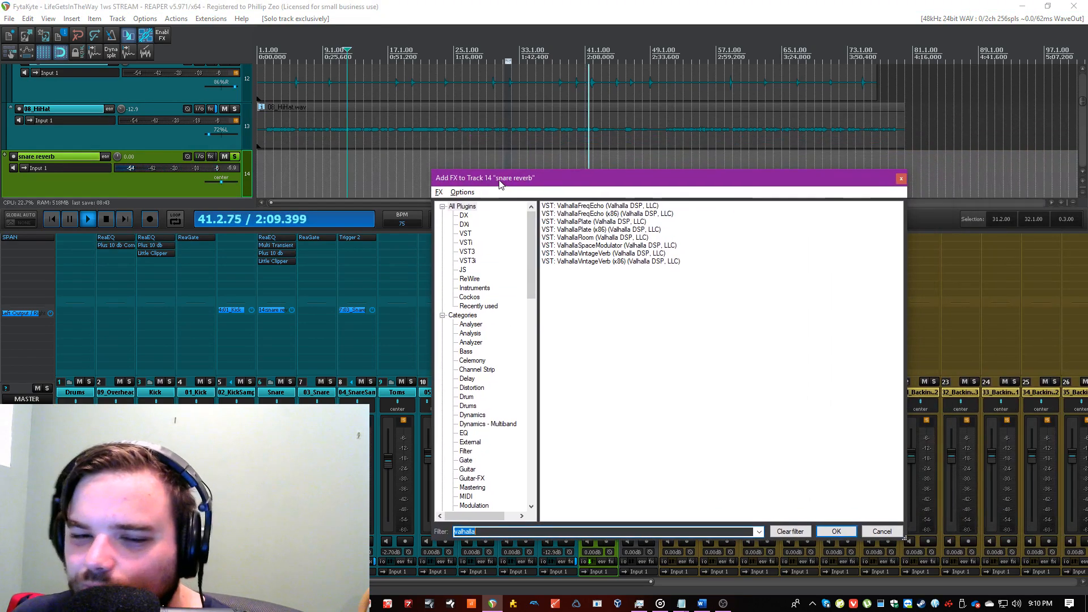
click(374, 20)
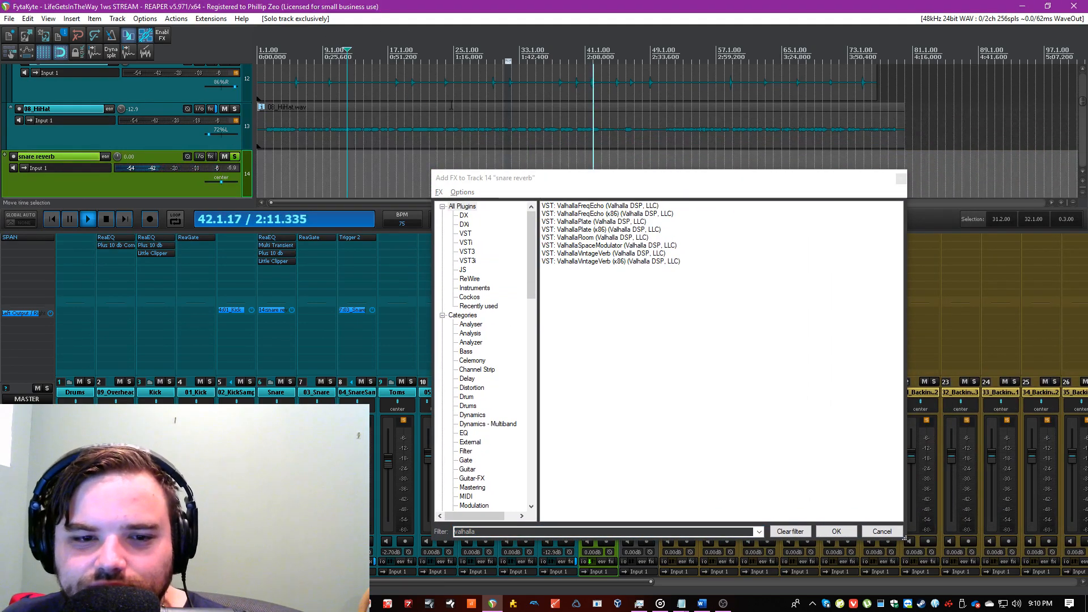
Step: Add the 64-bit ValhallaPlate plugin to the snare reverb track and move its window clear of the mixer
click(590, 222)
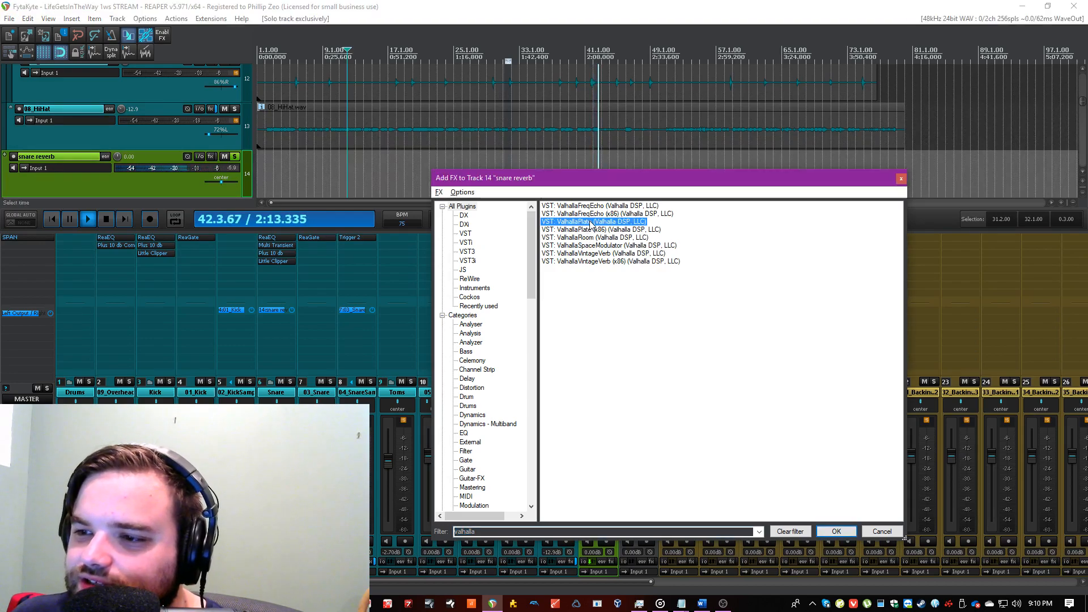
double_click(590, 222)
drag(775, 159, 879, 54)
Step: Set ValhallaPlate's predelay to 24.3 ms and its decay to 2.6 s, then close the plugin window
drag(606, 227, 617, 195)
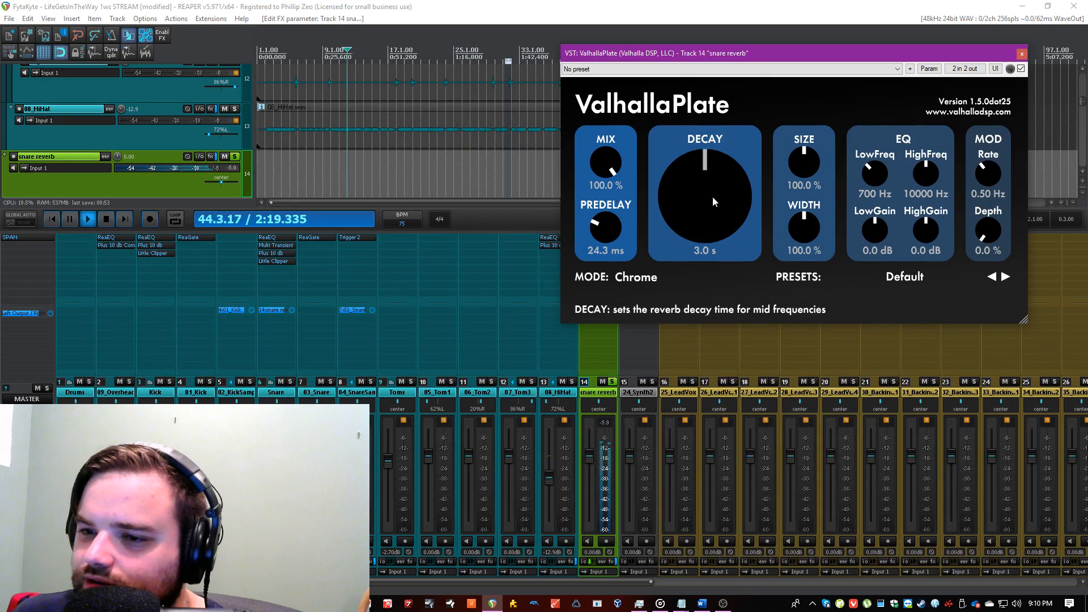
click(405, 4)
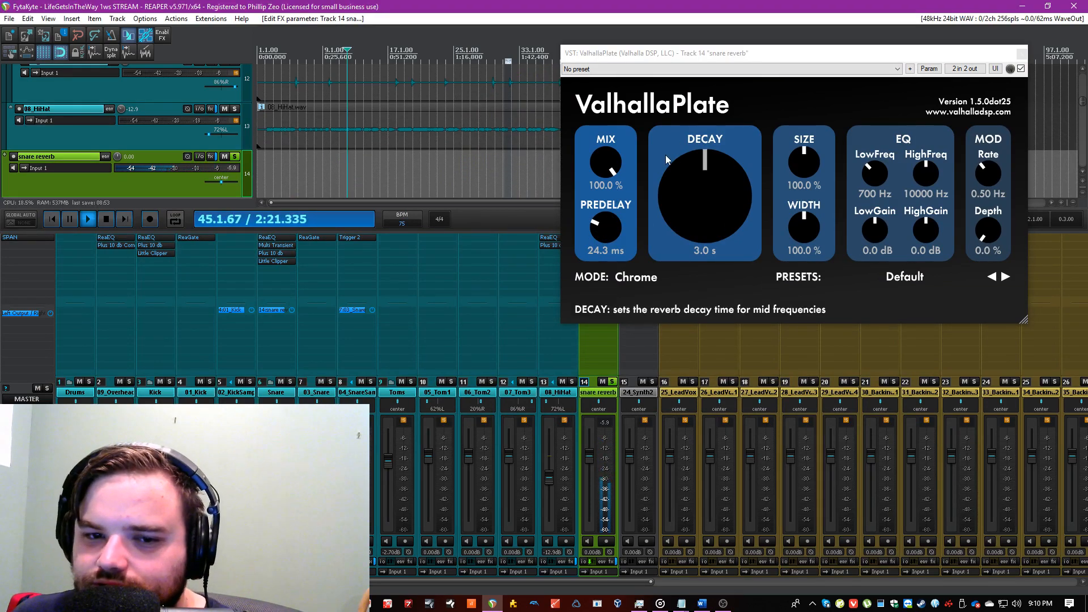
drag(667, 161, 664, 167)
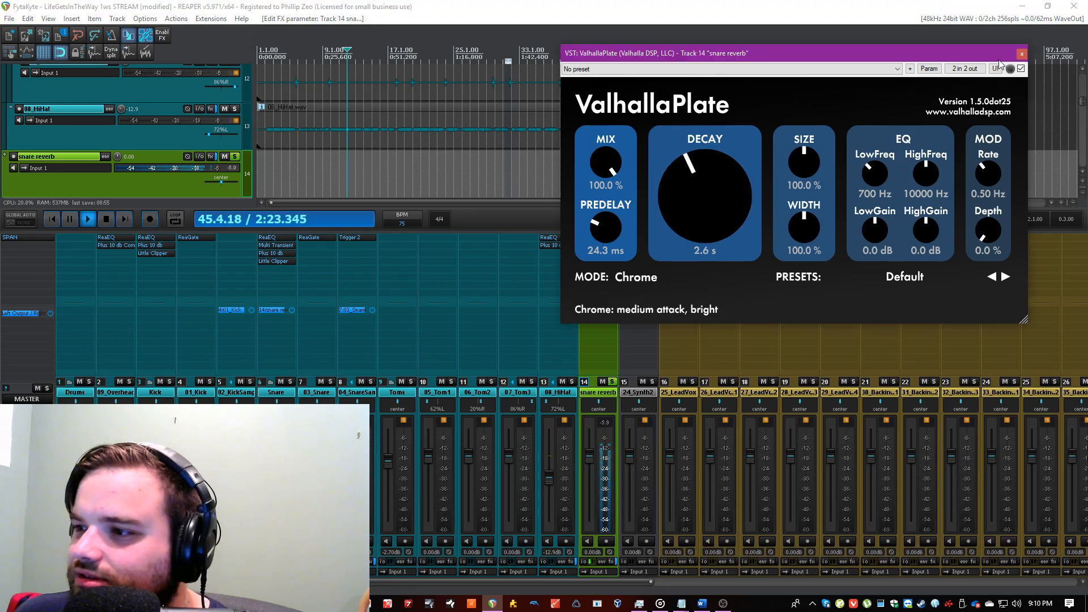
click(1019, 55)
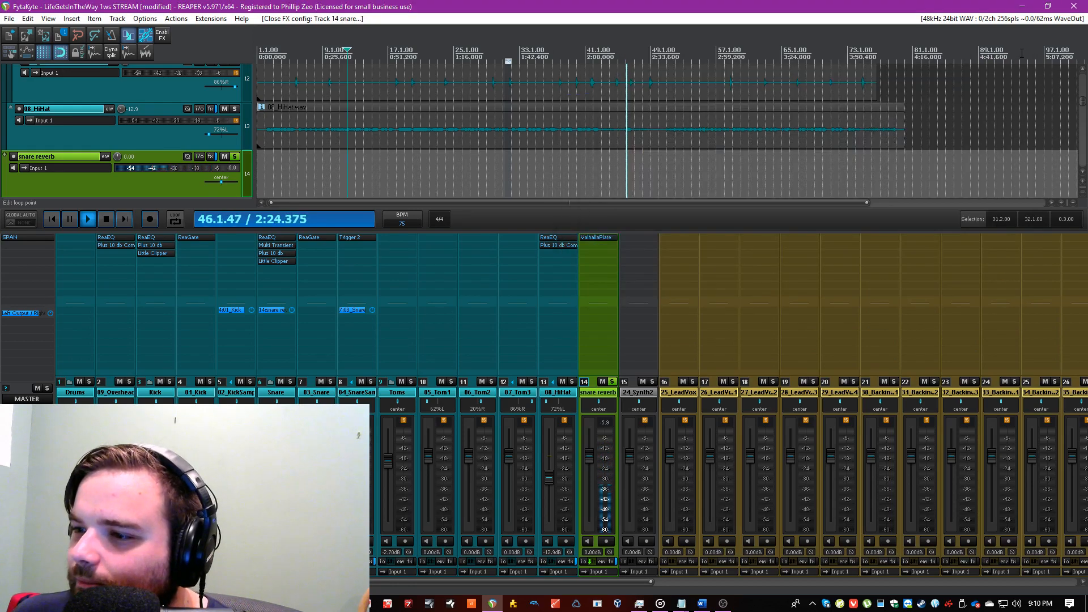
Step: Search the effects available for the snare reverb track for "flanger"
click(607, 259)
key(BackSpace)
text(flanger)
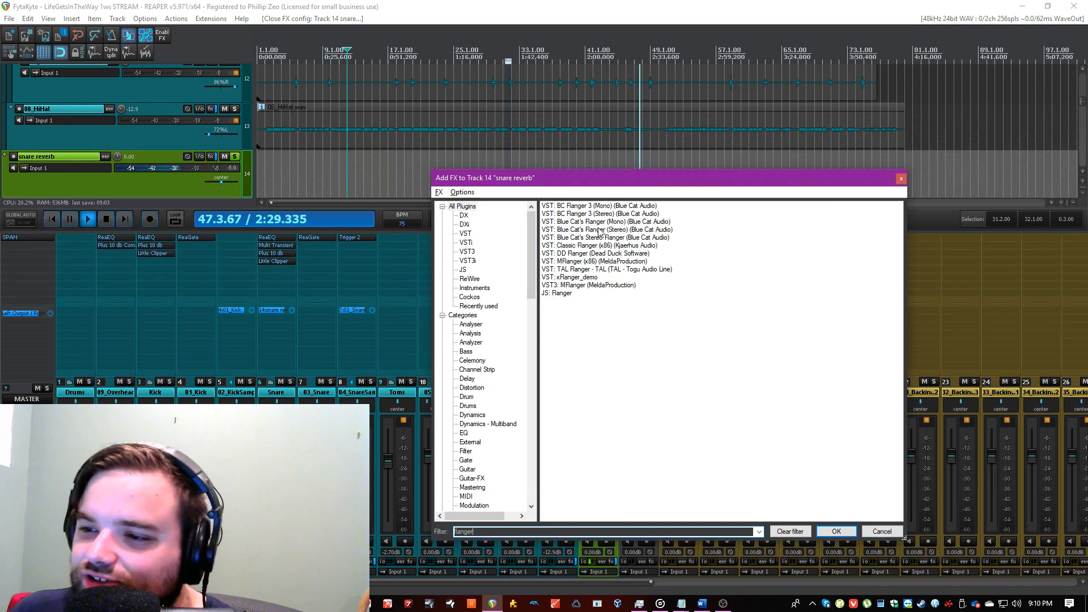
Step: Add a Blue Cat flanger to the snare reverb track, replace it with BC Flanger 3 (Stereo) and place it before ValhallaPlate
double_click(597, 229)
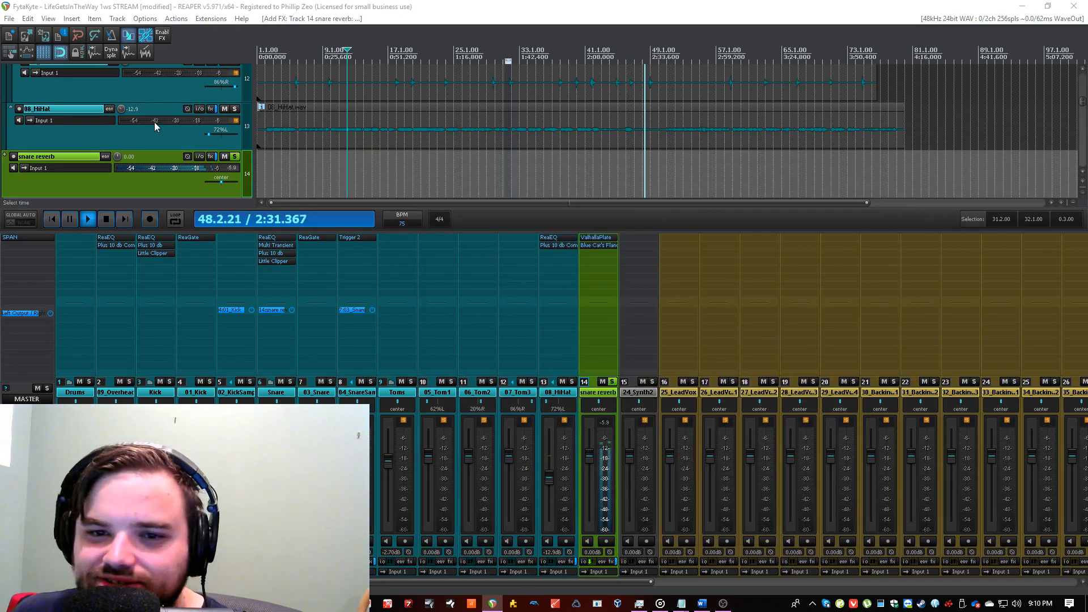
right_click(588, 245)
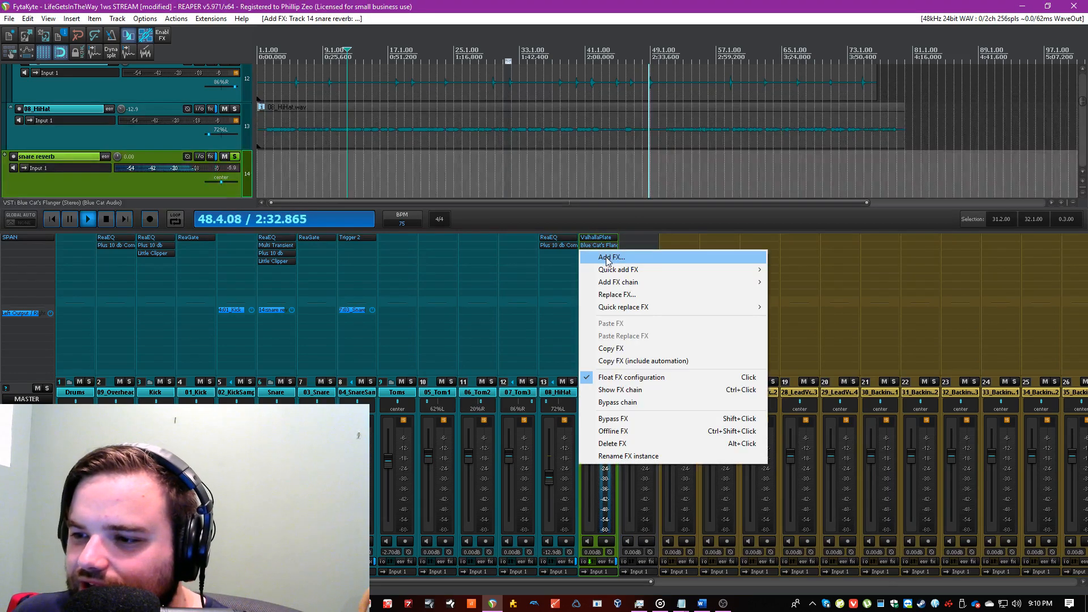
click(595, 294)
double_click(593, 214)
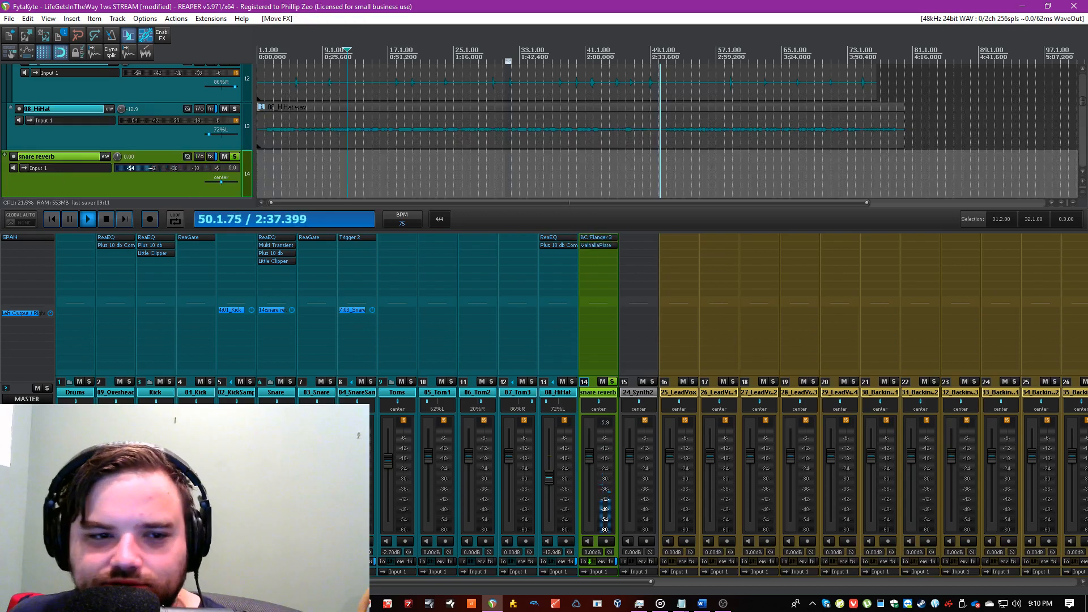
click(593, 242)
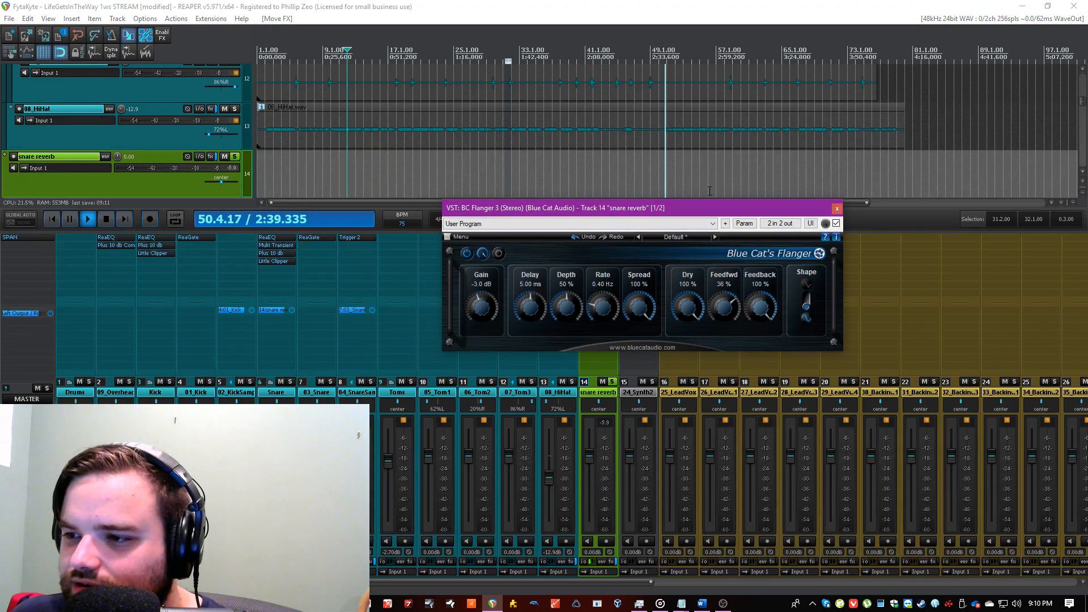
Step: While playing from bar 25, set the snare reverb flanger's Feedback to 67% and Depth to 82%, and save the project
click(454, 52)
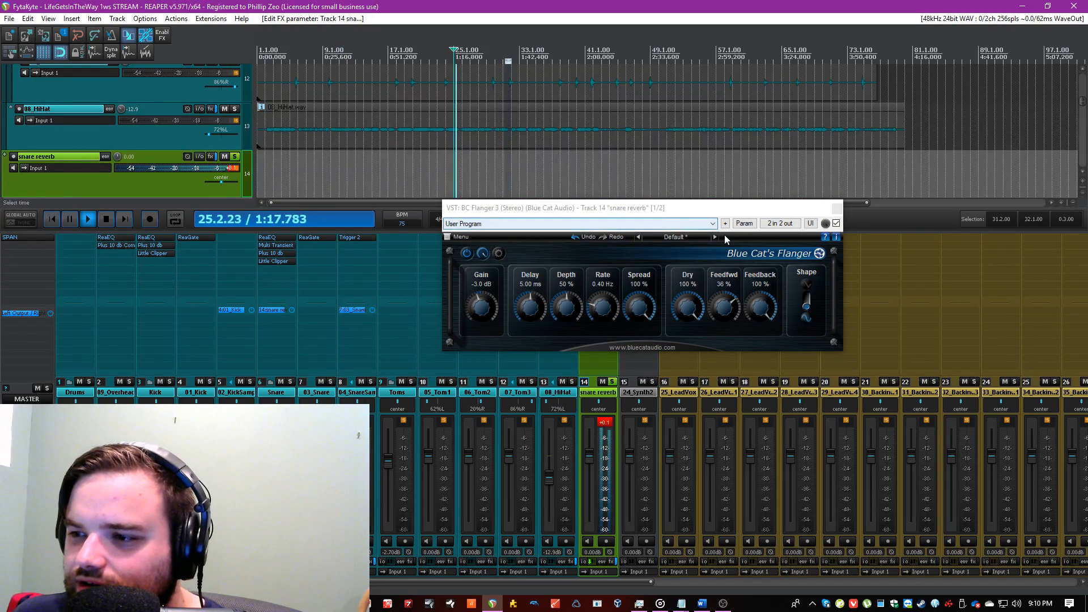
drag(759, 305, 755, 316)
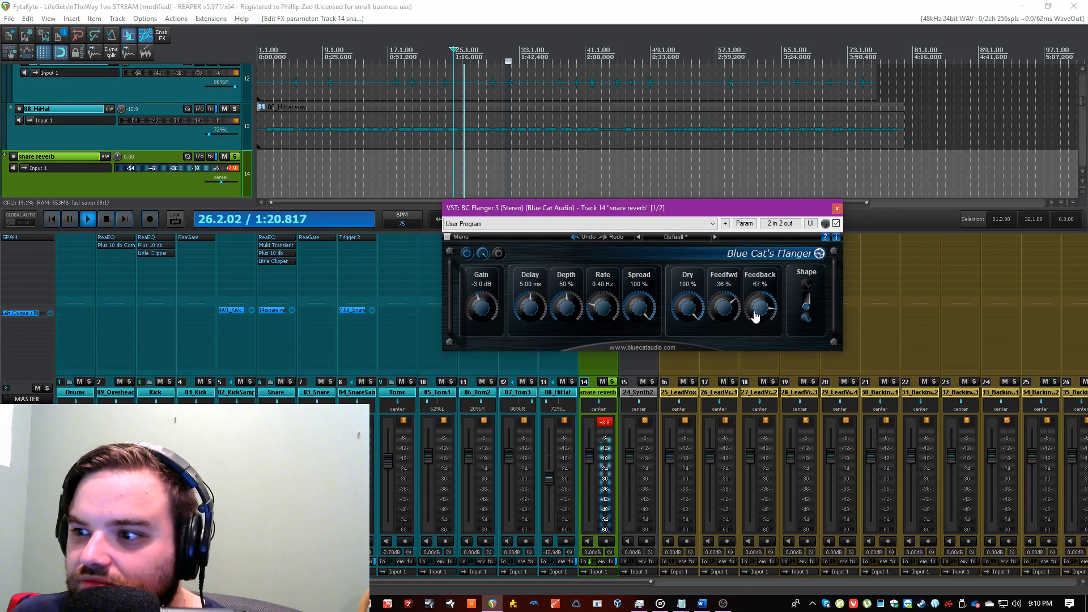
click(606, 424)
key(ctrl+s)
drag(566, 306, 589, 325)
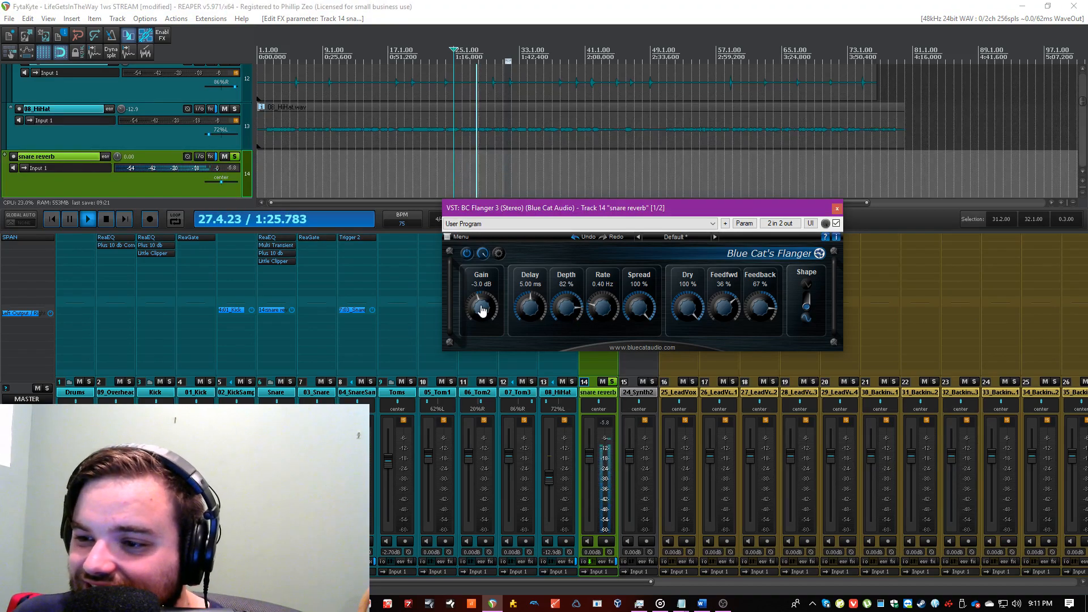
click(837, 208)
key(ctrl+s)
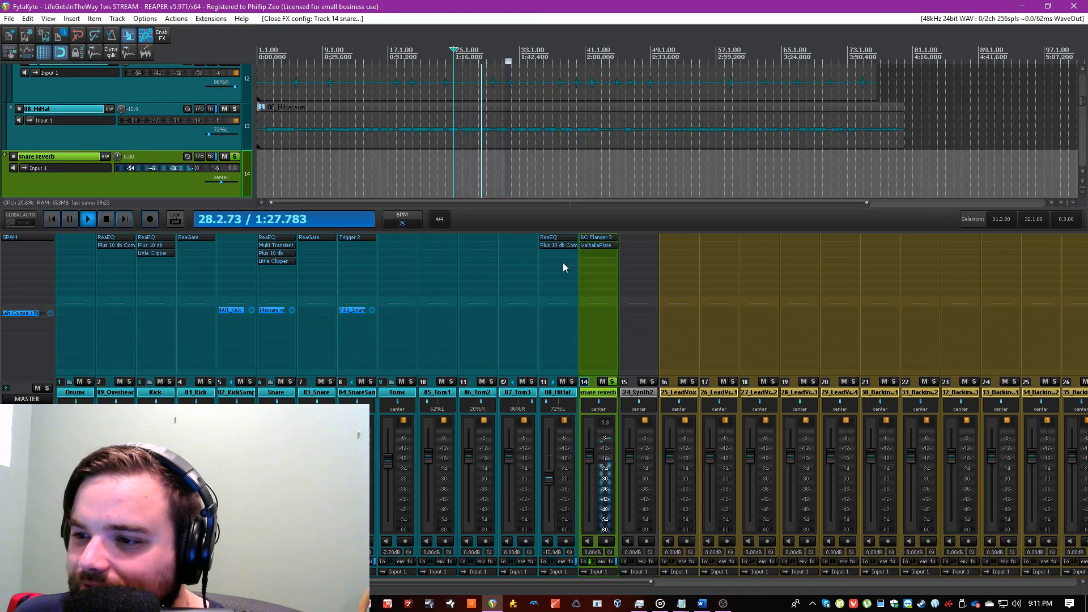
Step: Add ReaEQ to the snare reverb track and change band 1 to a High Pass filter
double_click(587, 267)
text(reaeq)
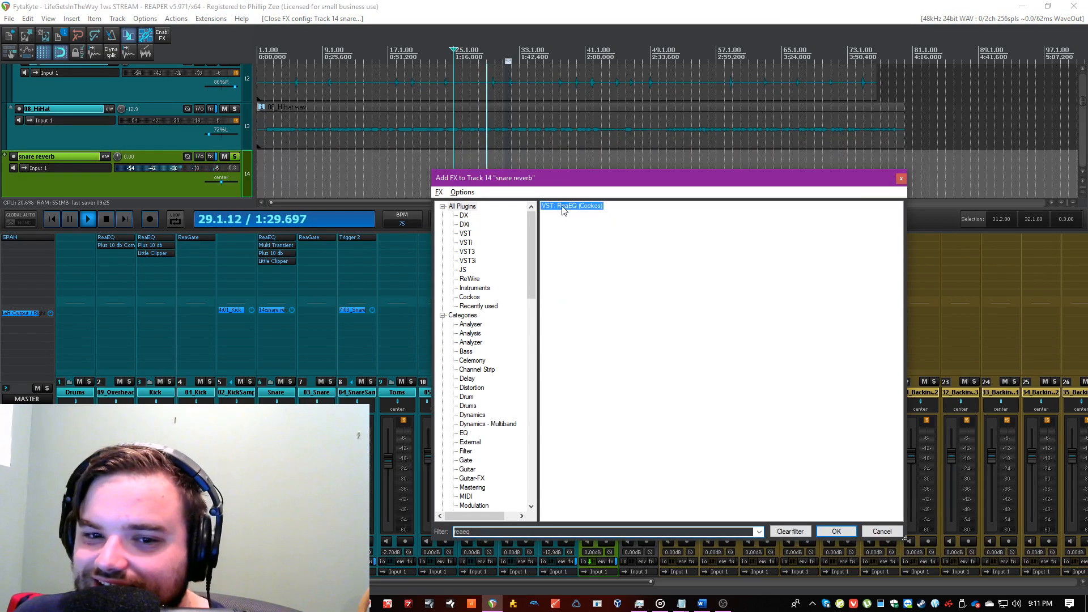
key(Return)
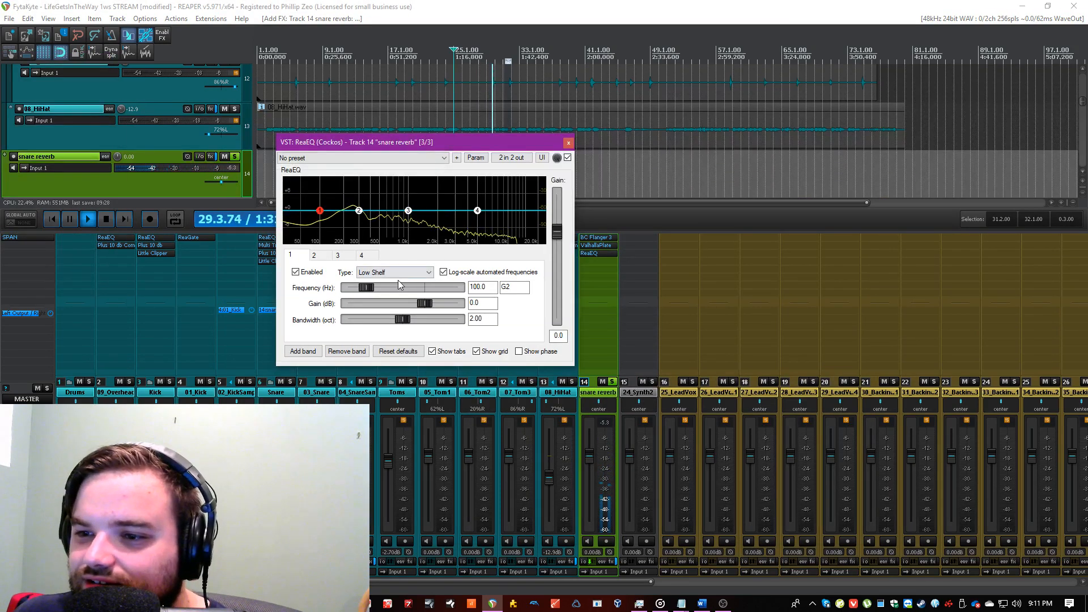
click(397, 273)
click(398, 306)
click(396, 273)
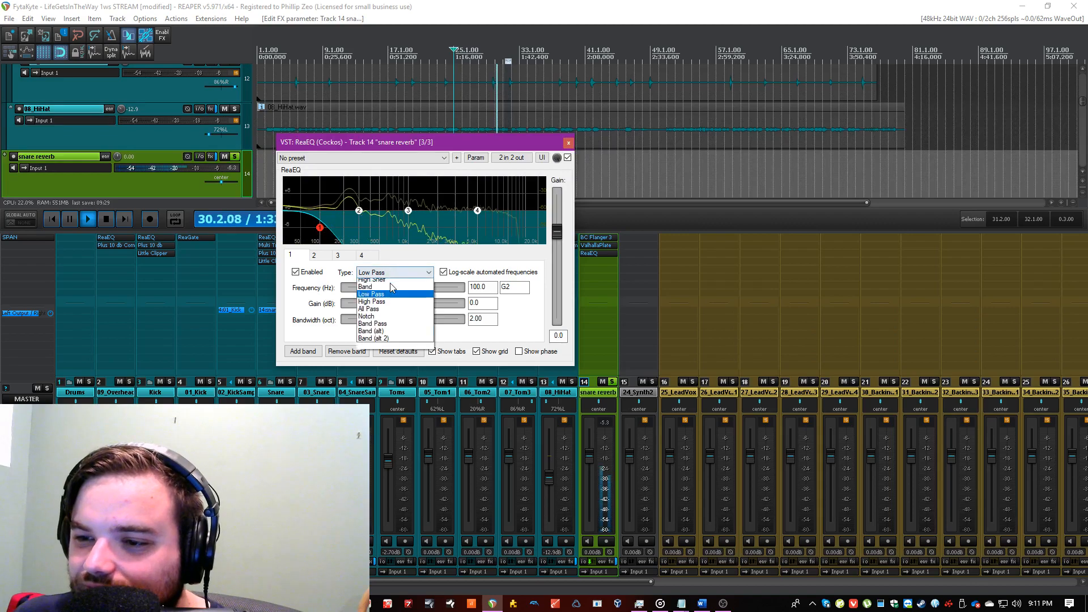
click(397, 312)
Step: Cut band 3 by 6.2 dB near 2304 Hz and add a band cutting 5 dB near 595 Hz with 1.07 octave bandwidth
drag(407, 211, 444, 235)
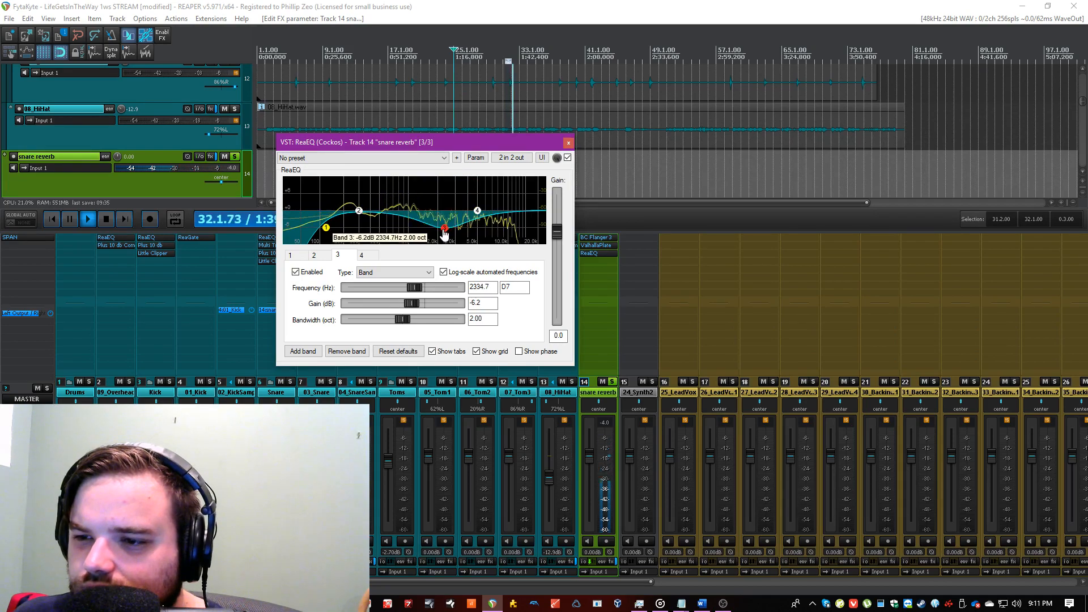
key(ctrl+s)
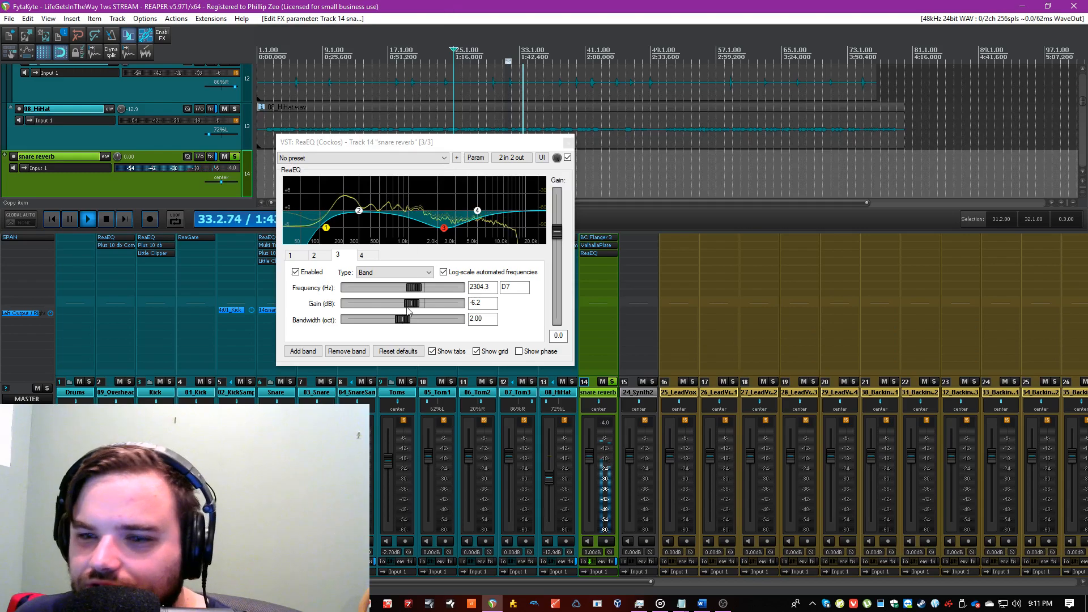
right_click(401, 216)
click(426, 222)
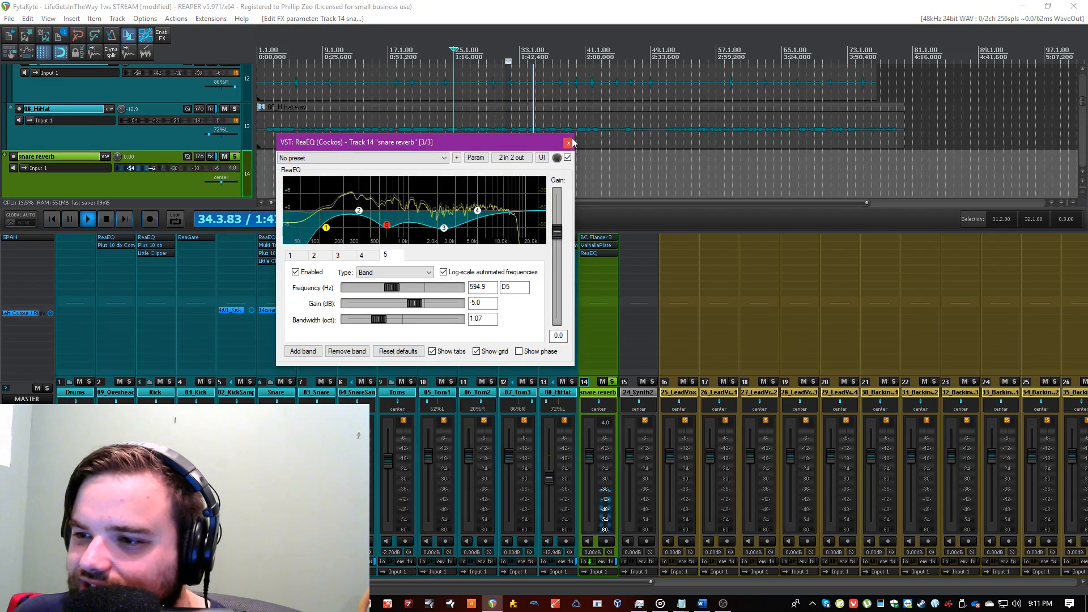
key(Escape)
Step: Add the Plus 10 db Compressor (x86) to the end of the snare reverb chain and adjust its input level
double_click(606, 288)
text(plus)
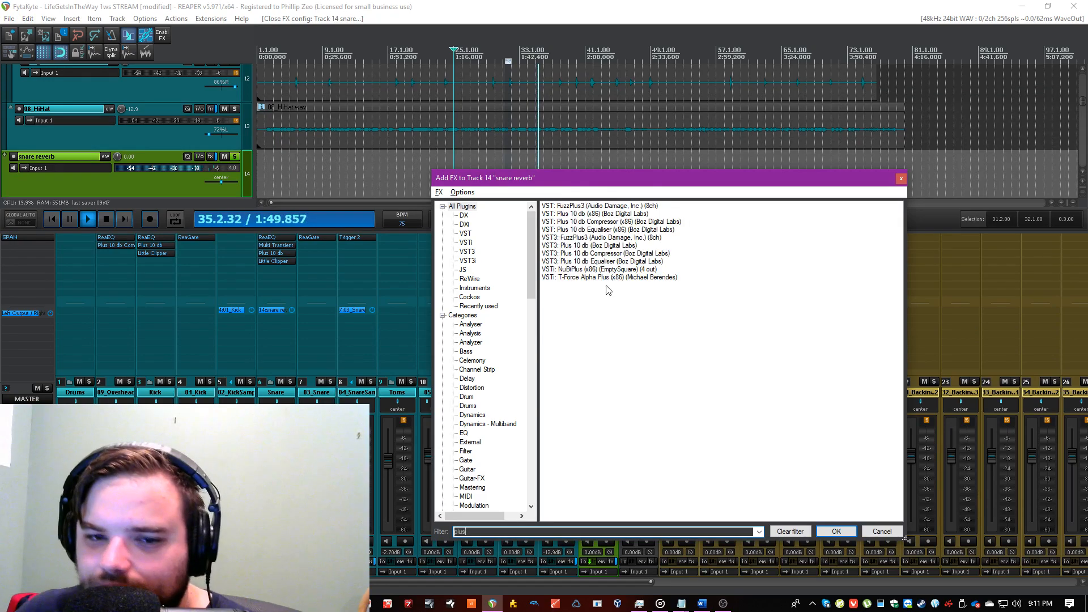
double_click(584, 222)
drag(205, 183, 206, 170)
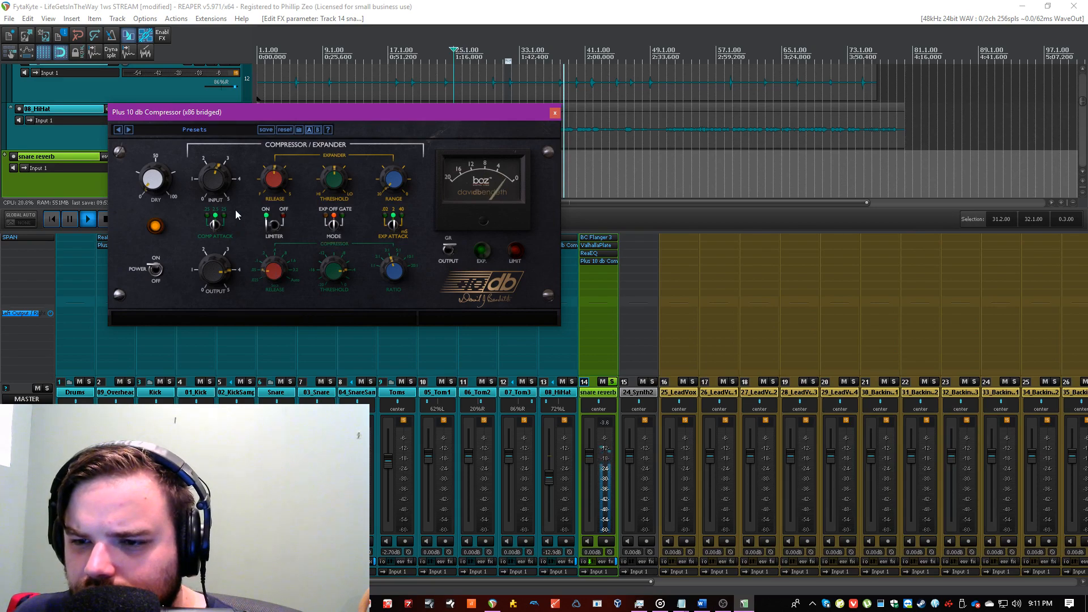
click(554, 115)
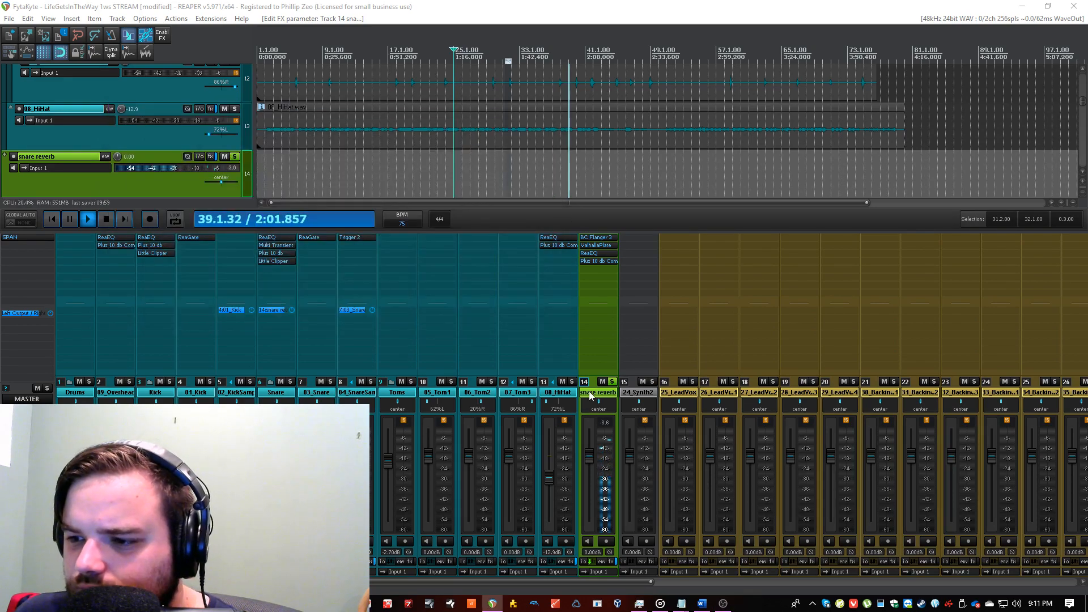
Step: Solo the Drums folder instead of the snare reverb and lower the snare reverb fader to about -14.9 dB
click(611, 381)
drag(589, 462, 589, 470)
click(89, 381)
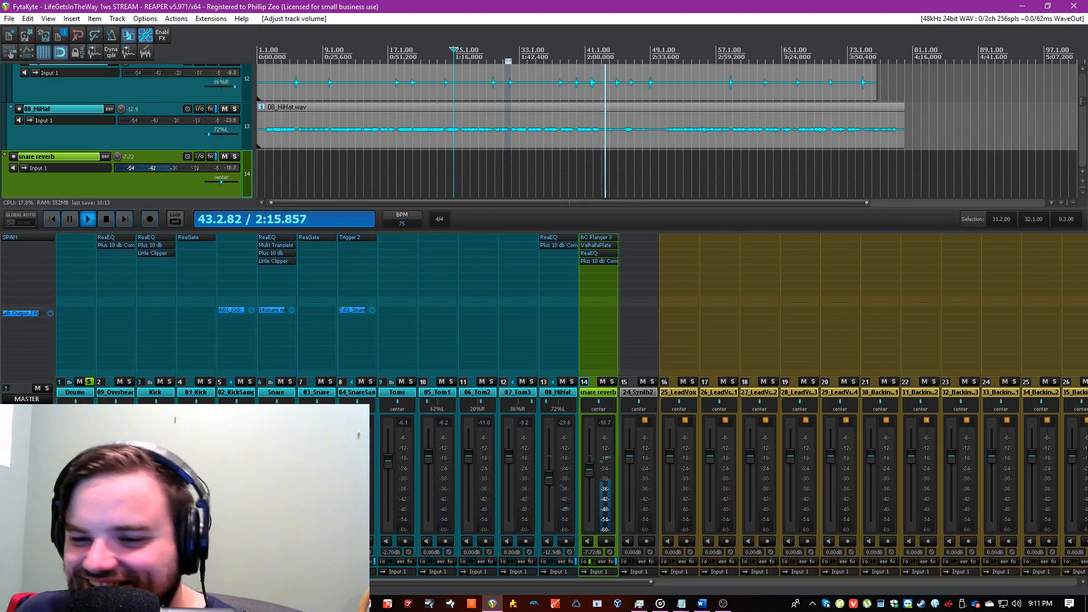
click(72, 399)
click(606, 395)
drag(589, 468, 587, 479)
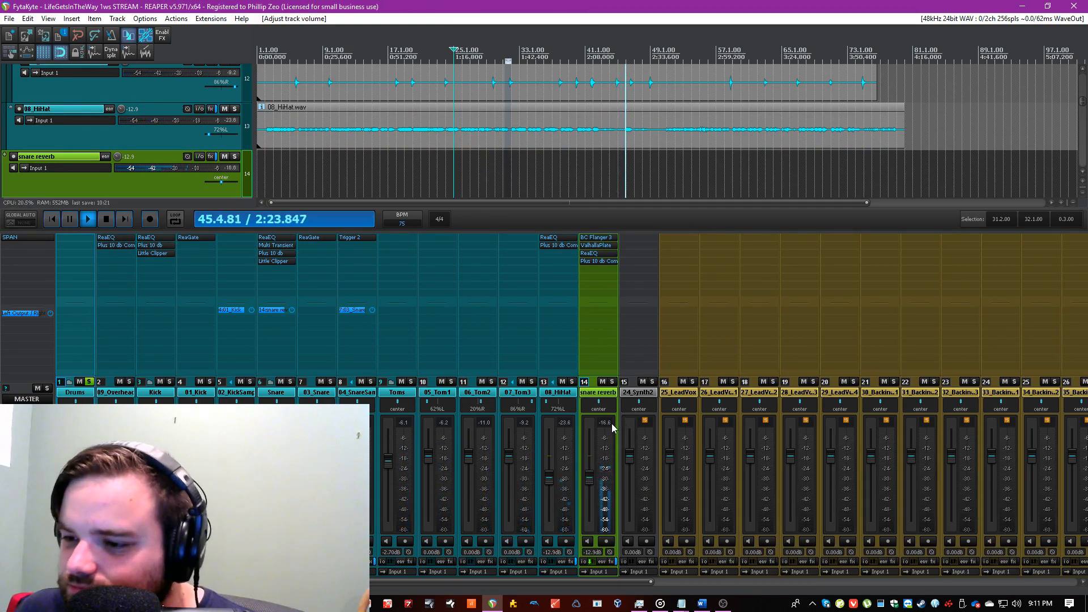
drag(590, 489, 590, 492)
Step: Insert a new track after the snare reverb and name it "DRUM verb"
click(590, 397)
key(ctrl+t)
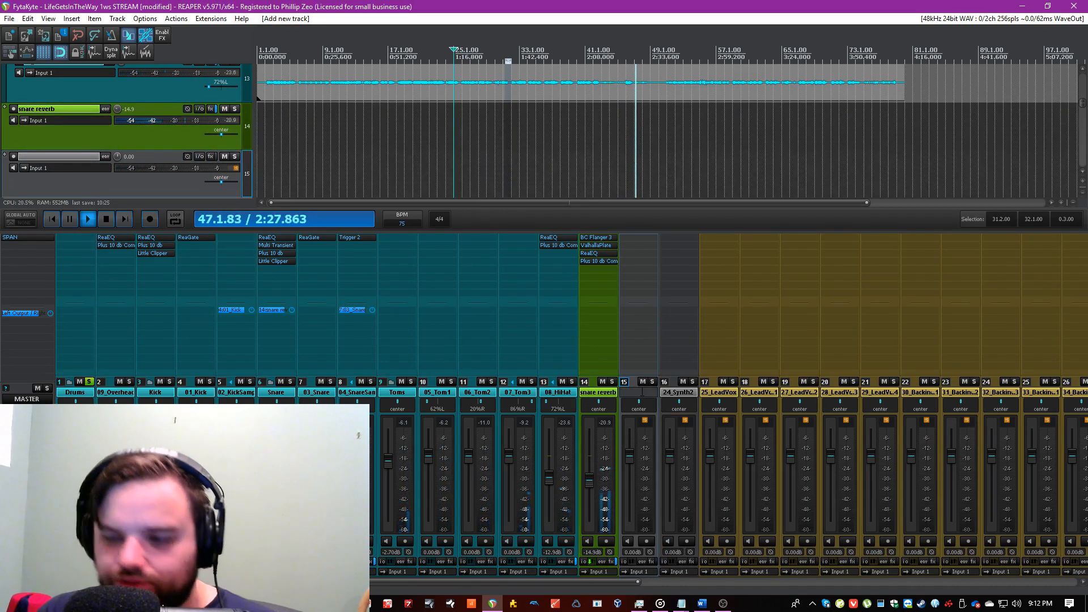
text(v)
text(DRUM verb)
key(Return)
Step: Add the DreamScape (x86) reverb to the DRUM verb track, filtering the plugin list by "minimal", and move its window clear of the mixer
click(645, 282)
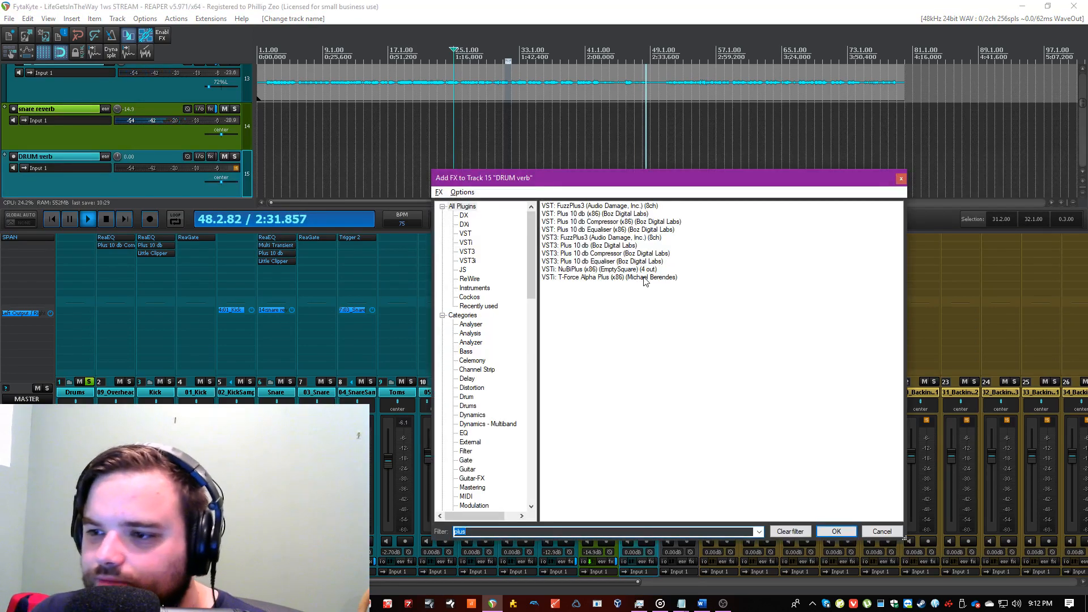
key(BackSpace)
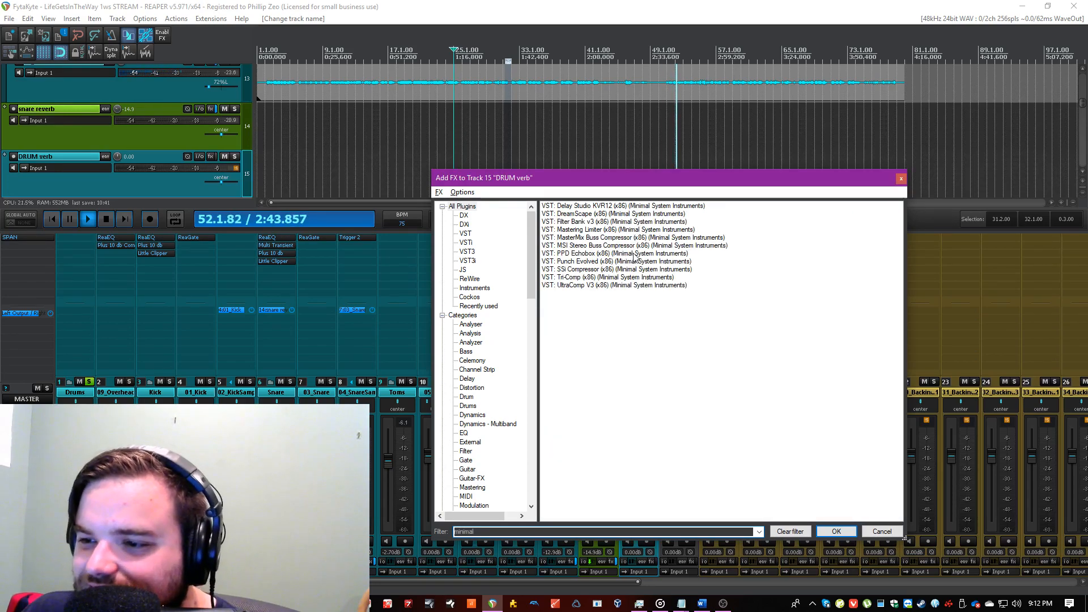
double_click(582, 215)
drag(406, 125, 959, 130)
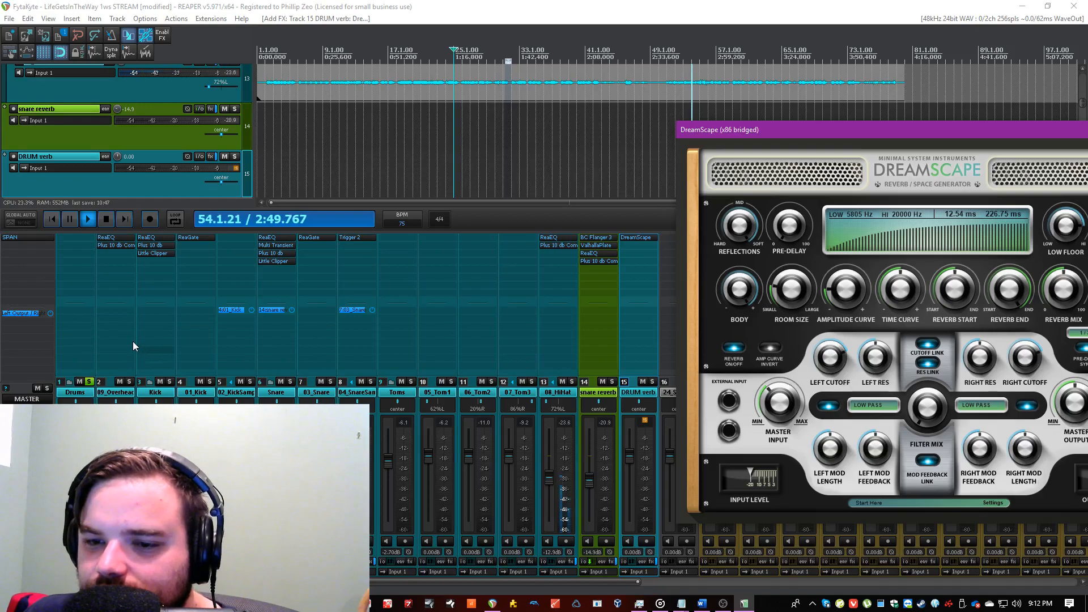
Step: Create sends from the 09_Overhead, 01_Kick and Toms tracks to the DRUM verb track
drag(124, 341, 641, 350)
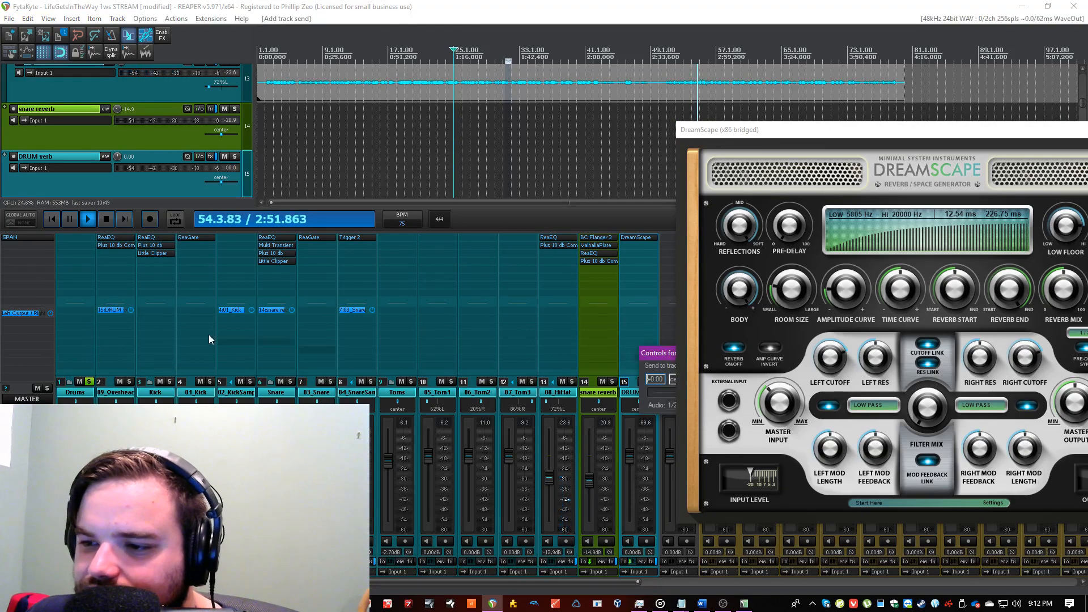
drag(200, 341, 640, 335)
drag(395, 327, 314, 230)
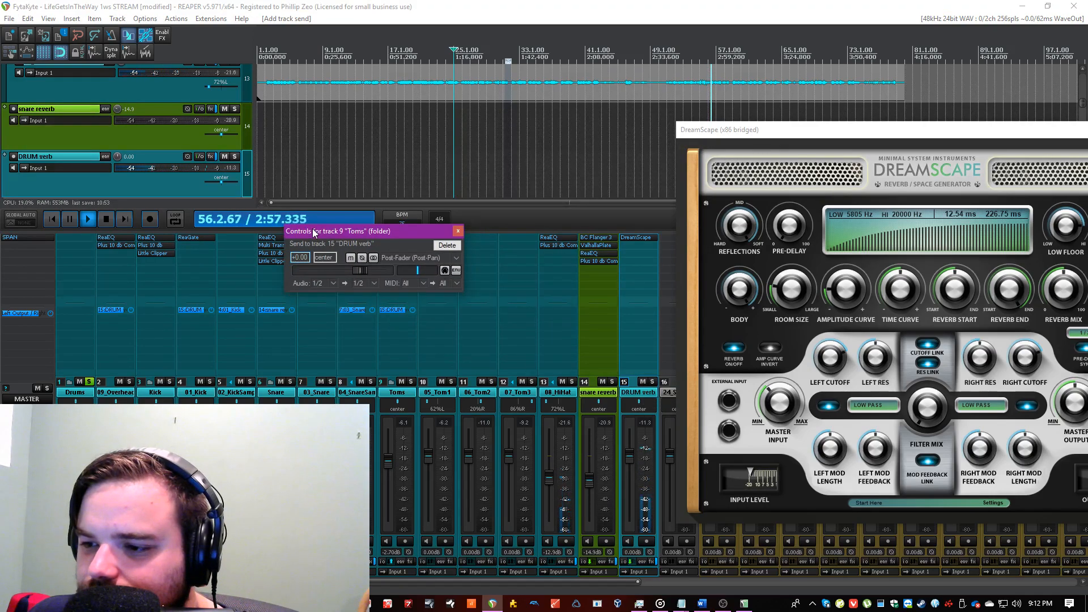
Step: Solo the DRUM verb track exclusively and save the project
click(652, 382)
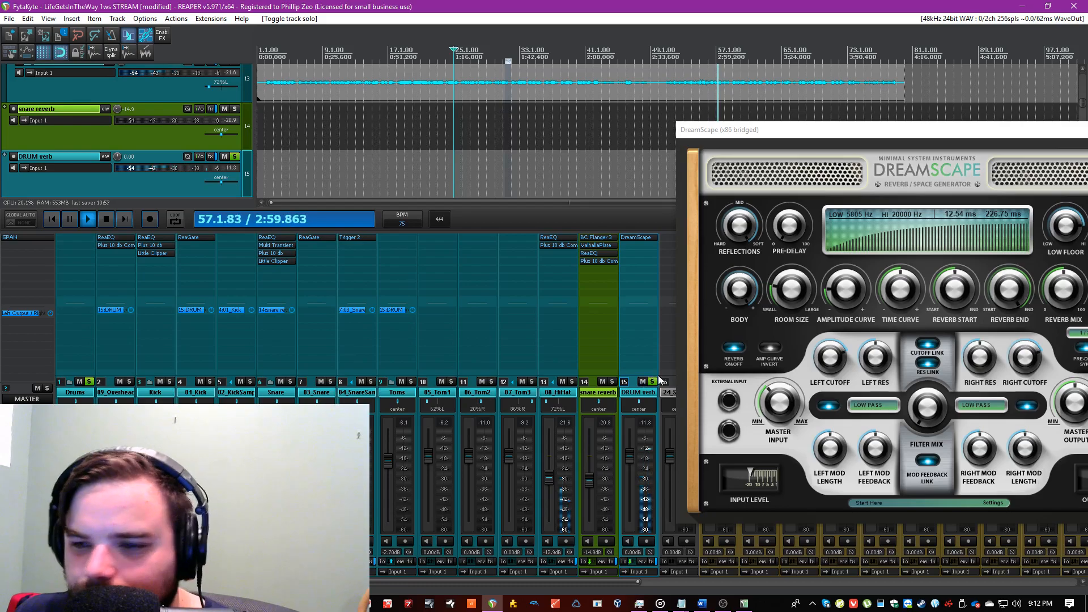
ctrl+click(652, 382)
key(ctrl+s)
Step: Bring DreamScape fully into view and adjust its pre-delay, room size and reverb end for timings of 27.42 ms and 39.38 ms
click(771, 130)
drag(771, 128, 431, 104)
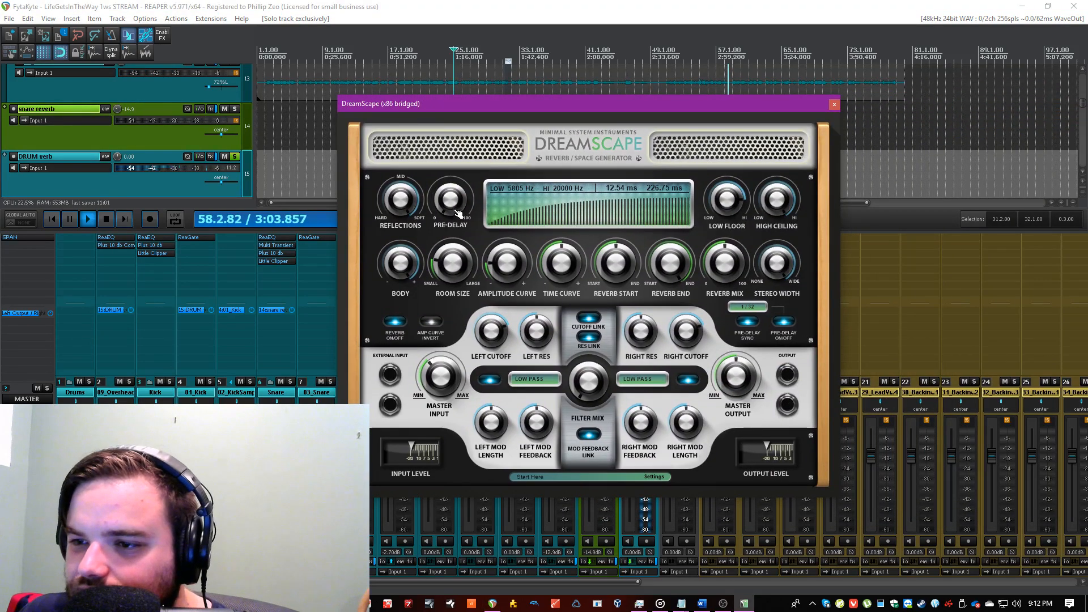
drag(456, 217, 456, 207)
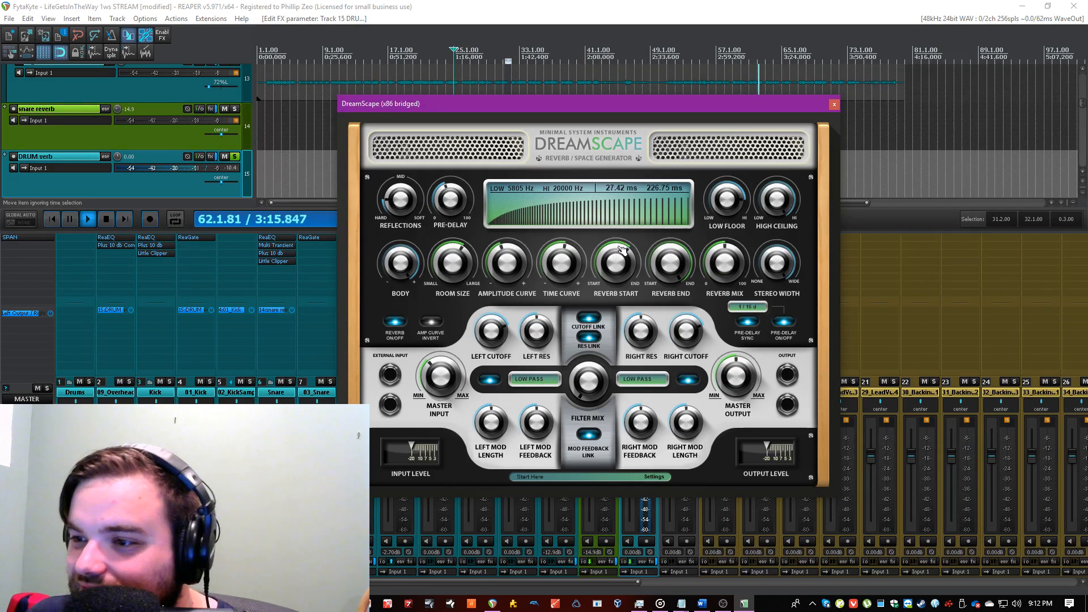
drag(664, 261, 723, 269)
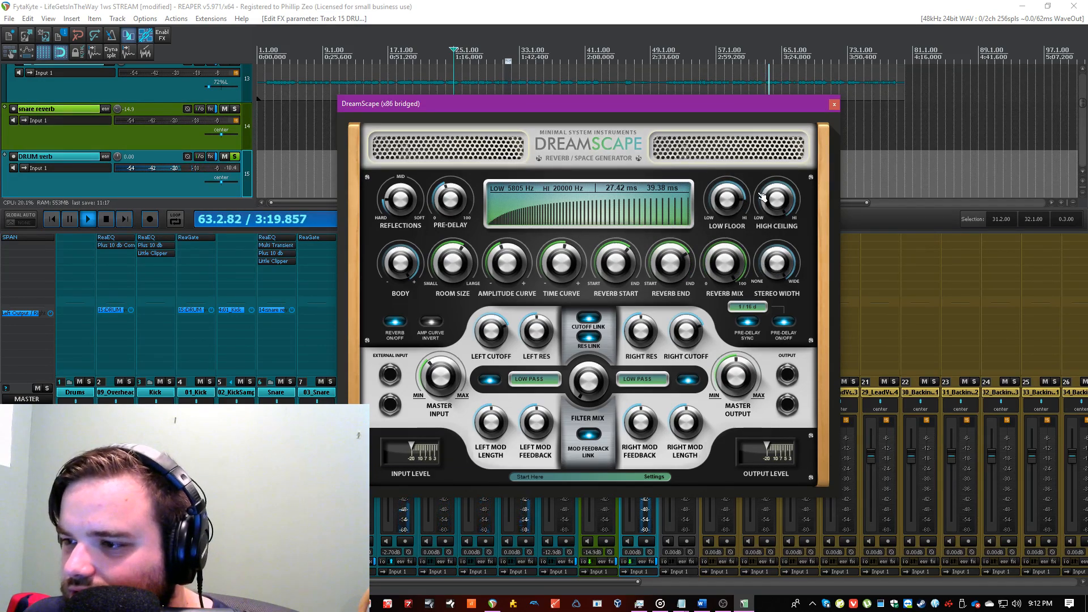
Step: Set DreamScape's high ceiling to 3490 Hz and low floor to 148 Hz, adjust the master input, and save the project
drag(766, 192, 767, 169)
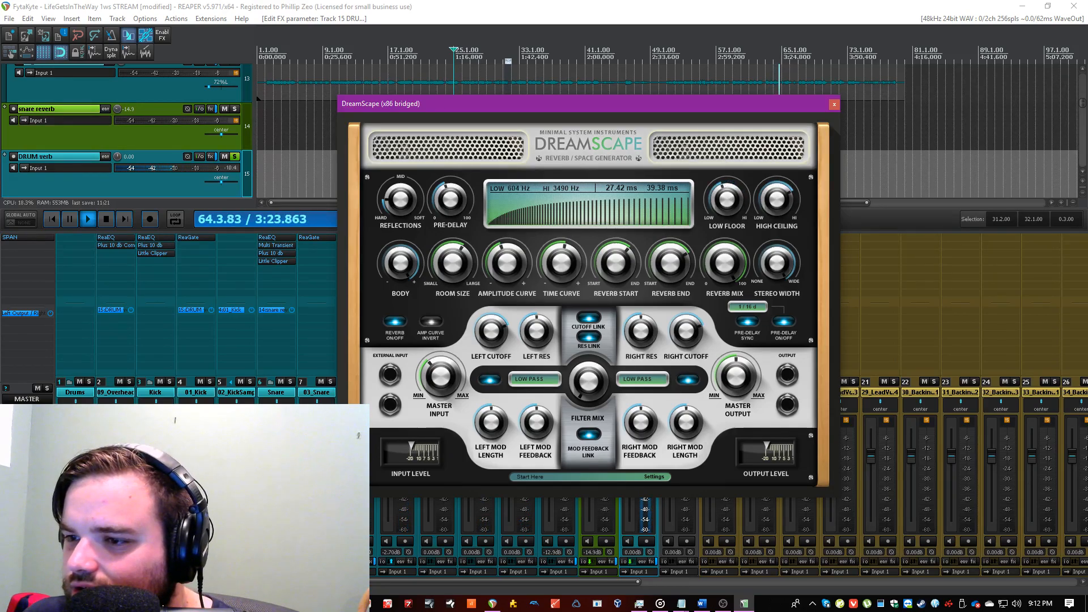
drag(726, 198, 725, 211)
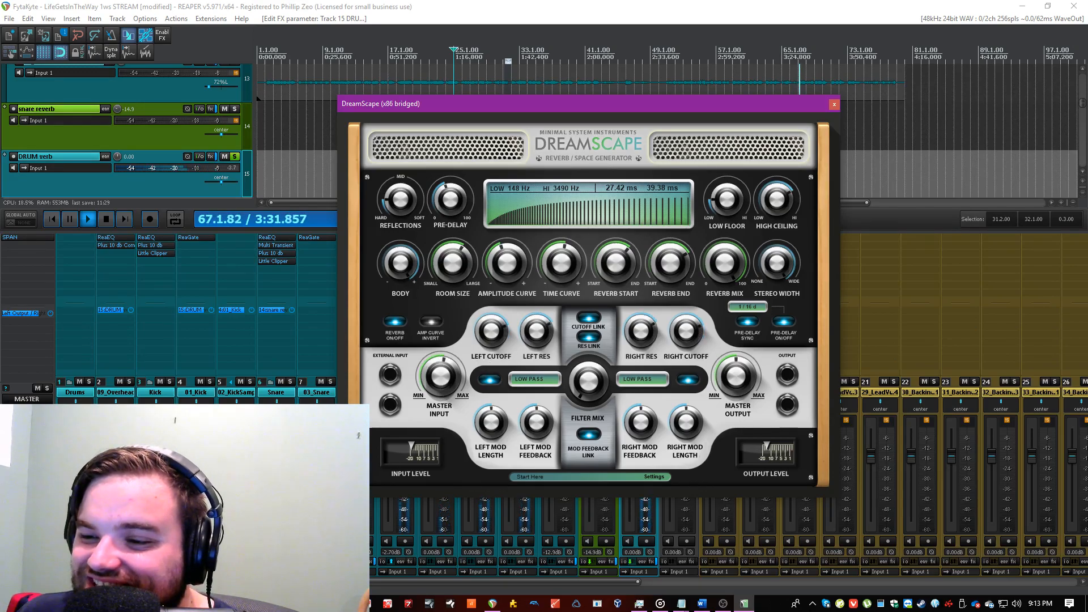
drag(447, 388, 447, 378)
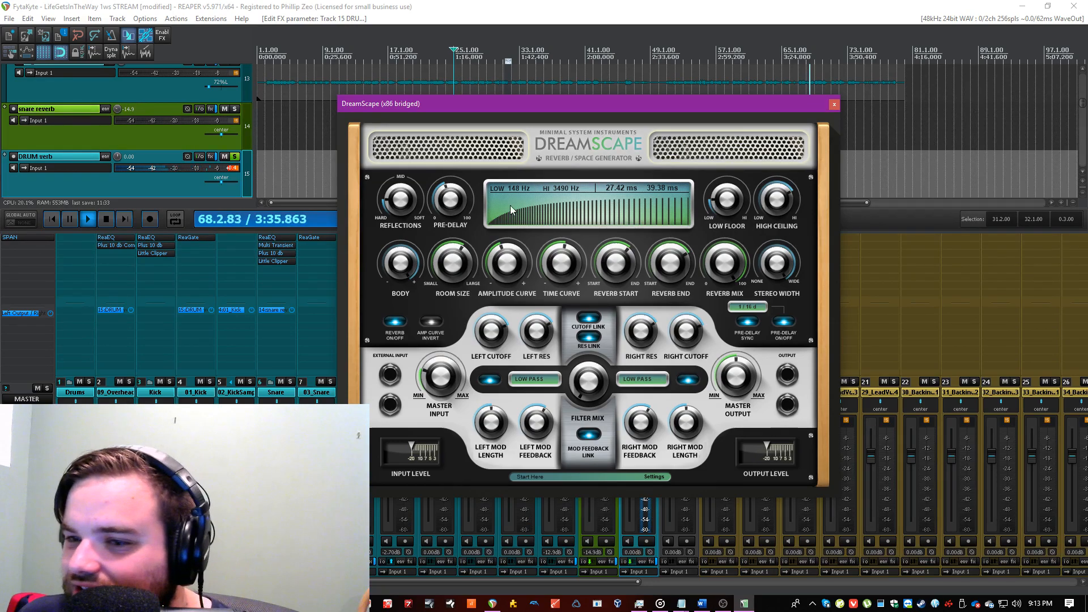
click(524, 2)
key(ctrl+s)
Step: Toggle DreamScape's pre-delay sync off and back on, and change the synced pre-delay division
click(747, 306)
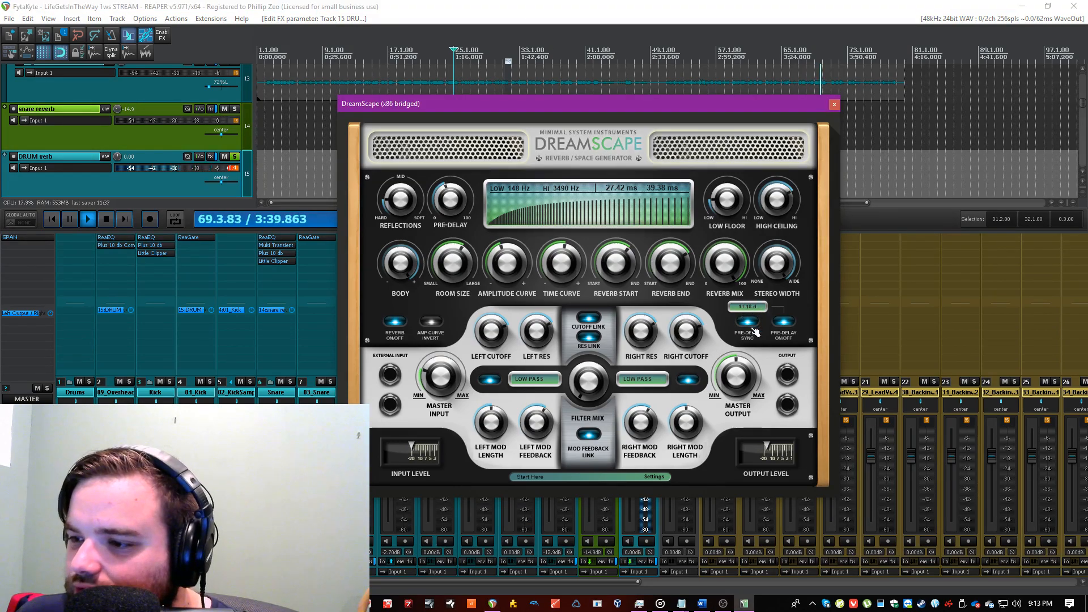
click(751, 325)
click(751, 325)
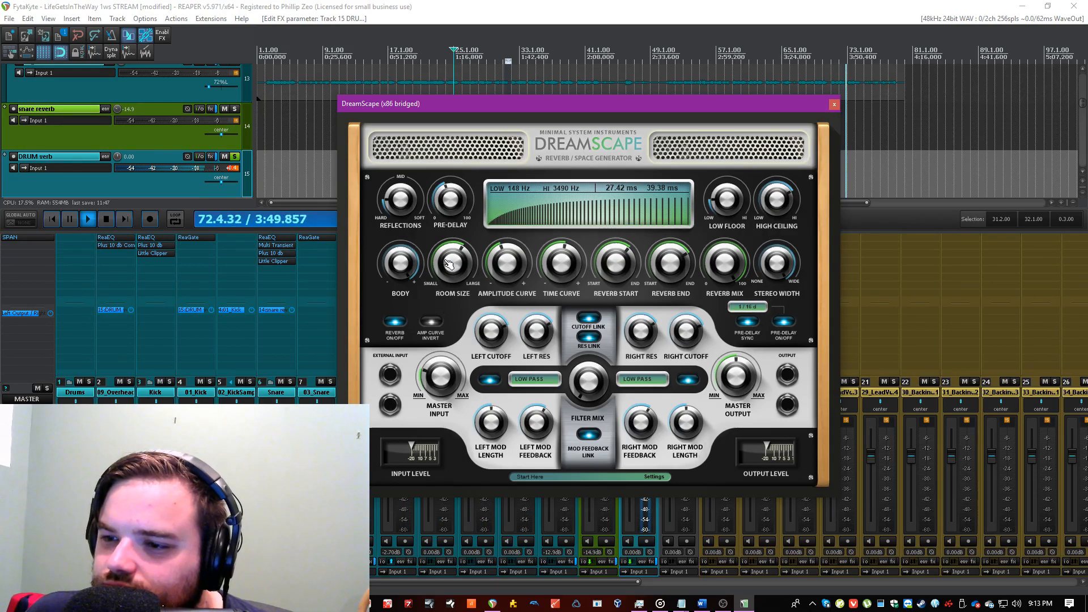
drag(443, 204, 443, 190)
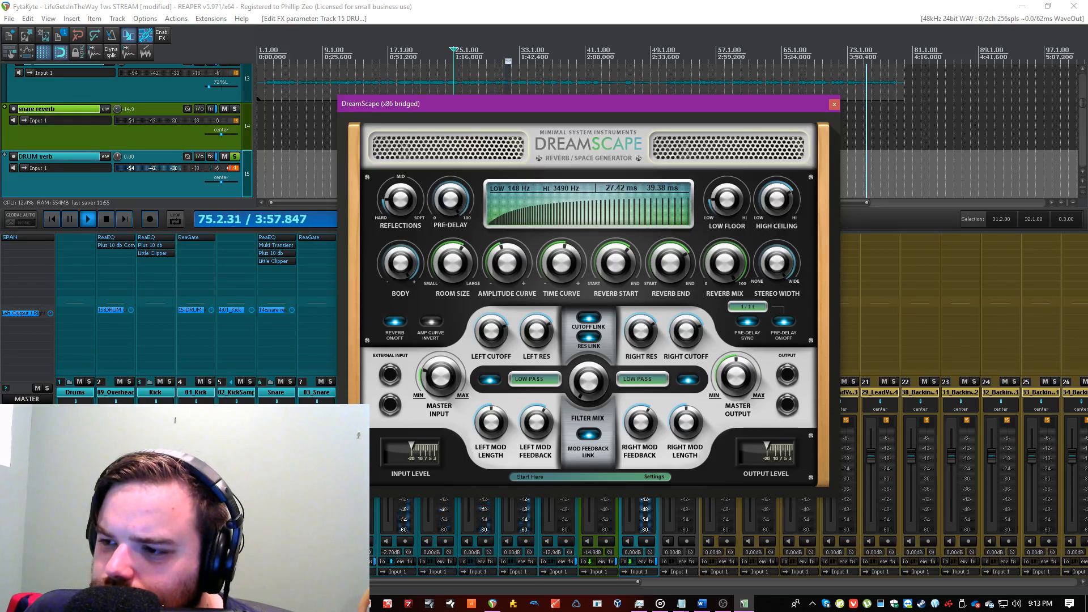
Step: Change DreamScape's synced pre-delay division to 1/8 and move playback back to around bar 5
drag(451, 200, 451, 205)
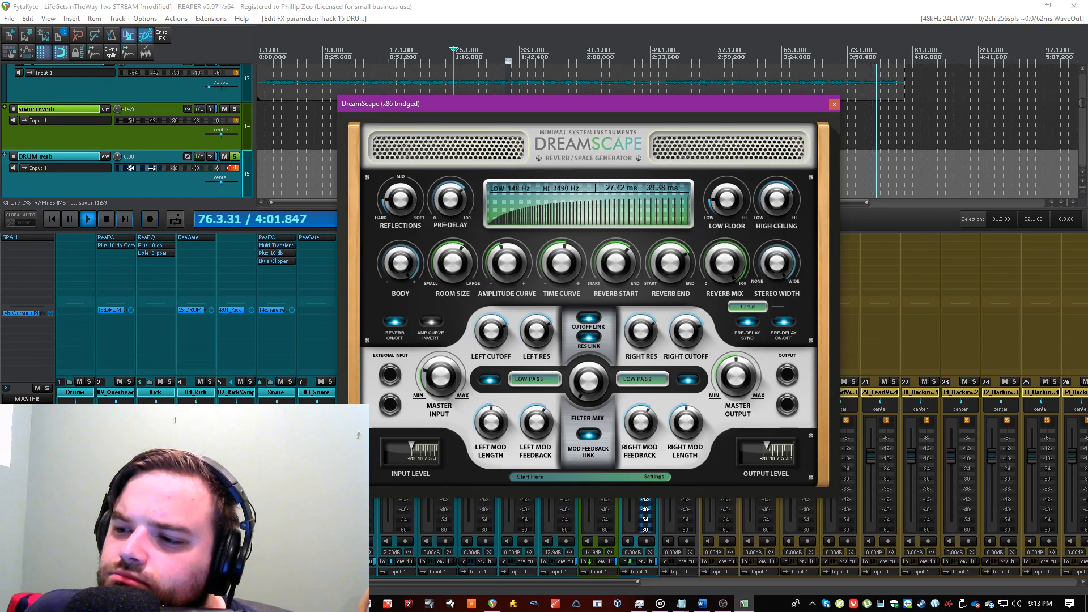
drag(450, 199, 450, 205)
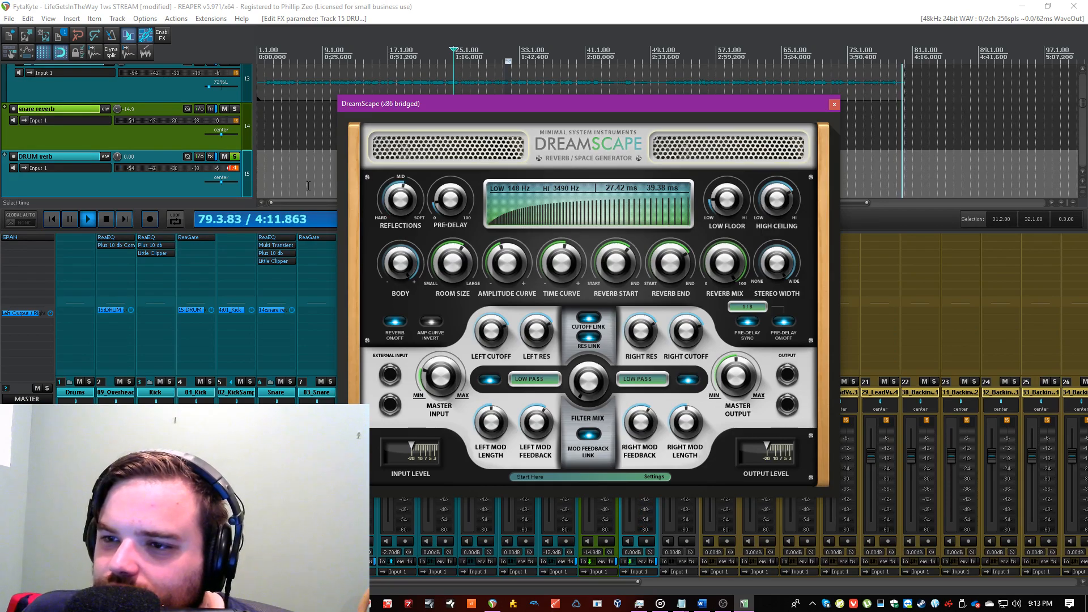
click(289, 125)
Step: Increase DreamScape's room size and raise its high ceiling to 6328 Hz
drag(453, 263, 454, 114)
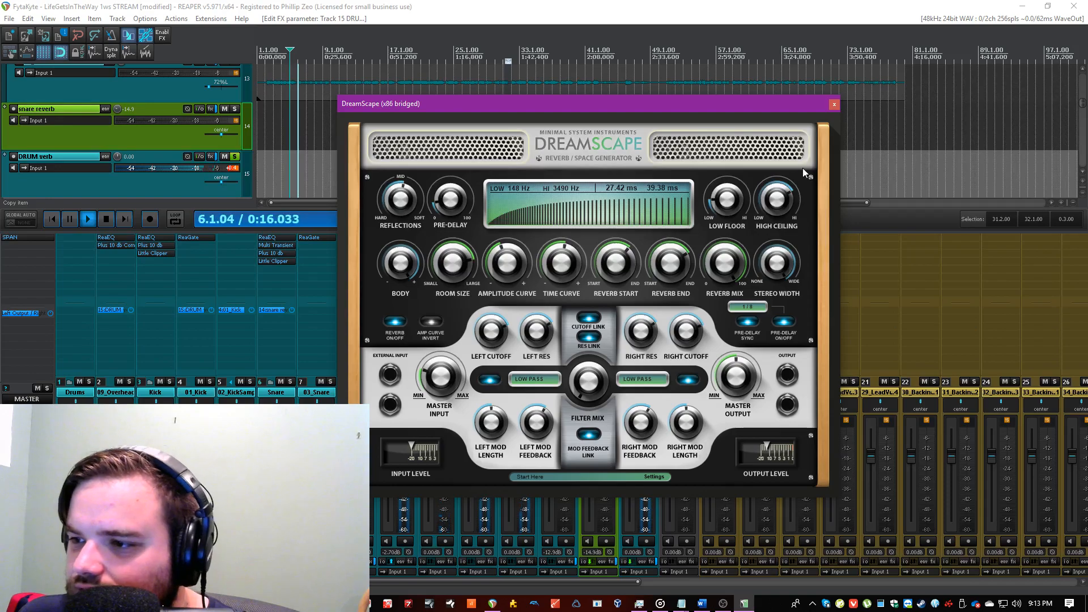
drag(778, 200, 778, 180)
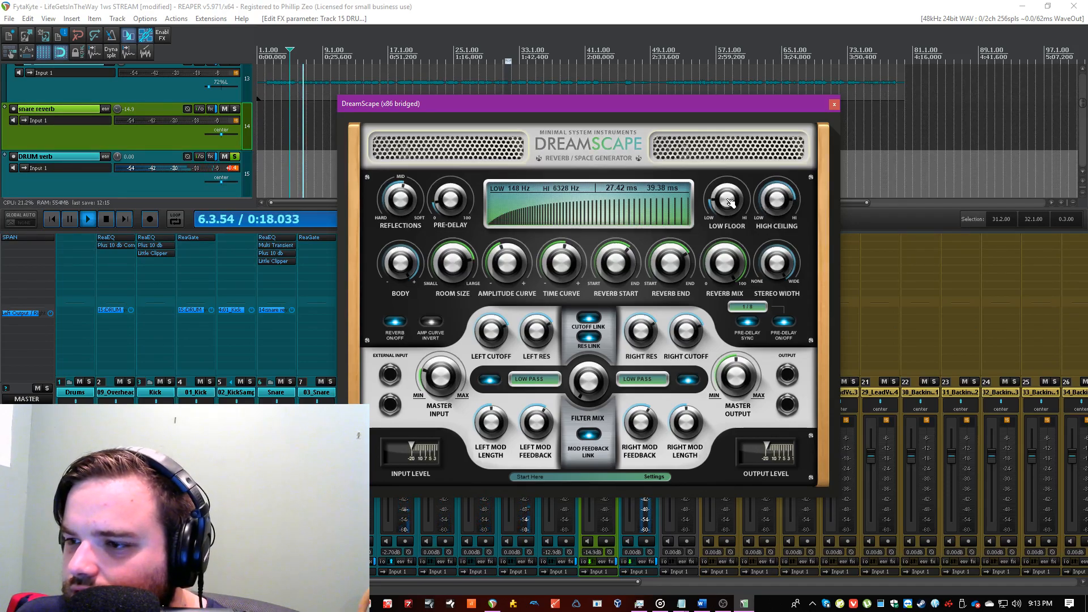
click(834, 104)
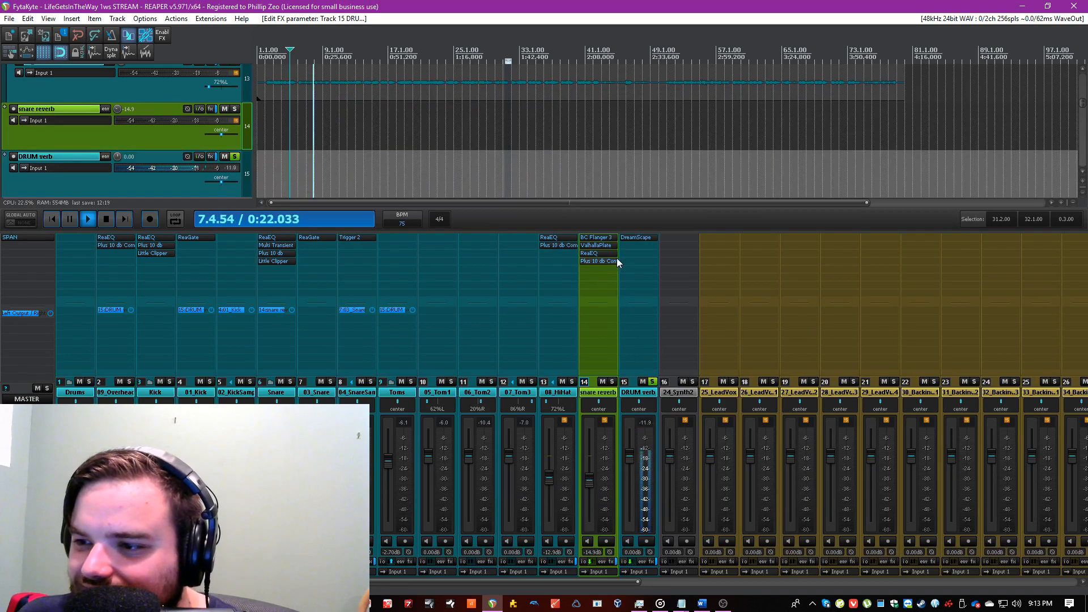
Step: Add ReaEQ to the DRUM verb track with a high pass at 55.4 Hz and a 5.6 dB band cut at 588.8 Hz
click(635, 247)
text(reaeq)
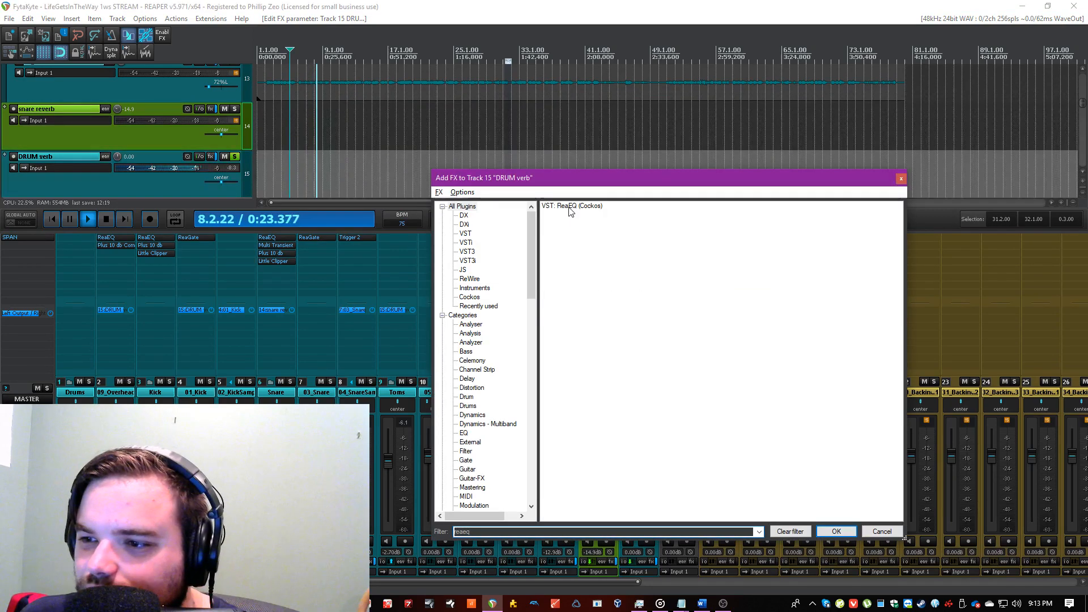
double_click(569, 206)
click(397, 304)
click(391, 351)
drag(321, 260, 304, 259)
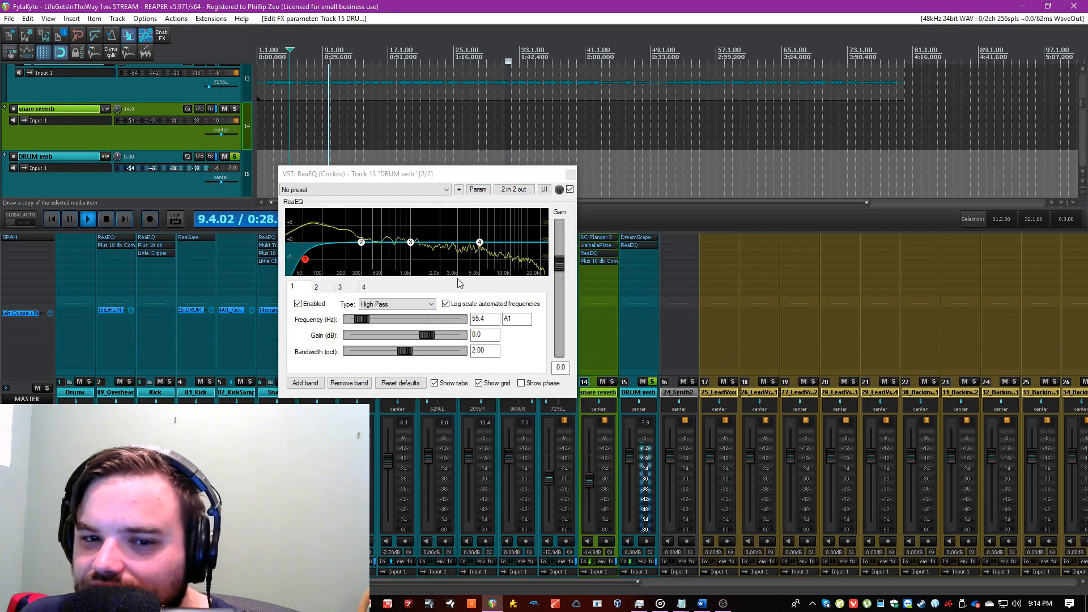
drag(411, 243, 389, 260)
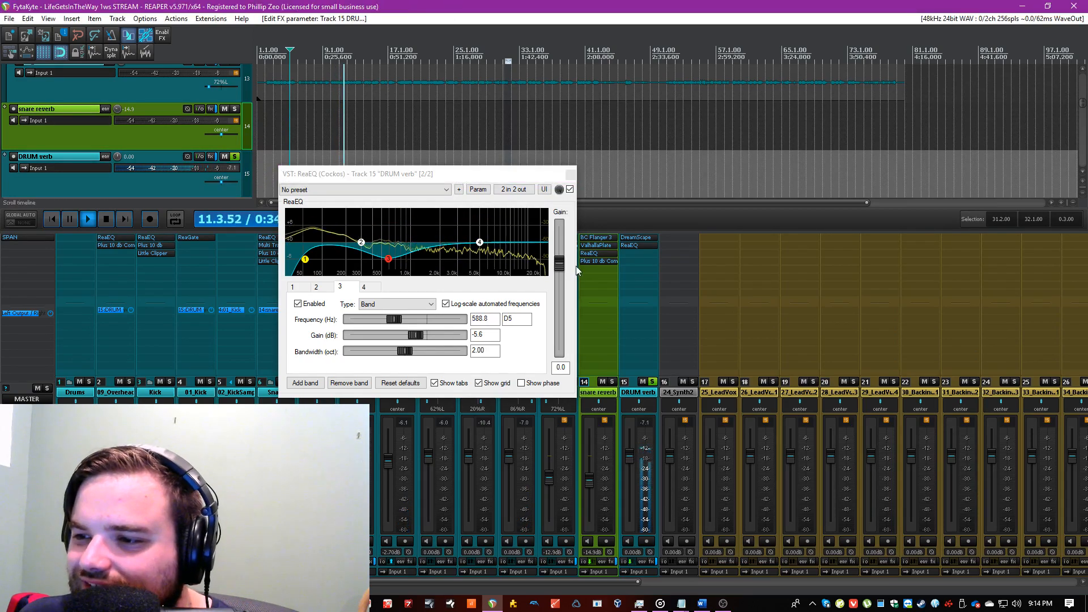
click(571, 174)
Step: Add the x86 Plus 10 db Compressor to the DRUM verb track, adjust its input gain, and save the project
double_click(628, 260)
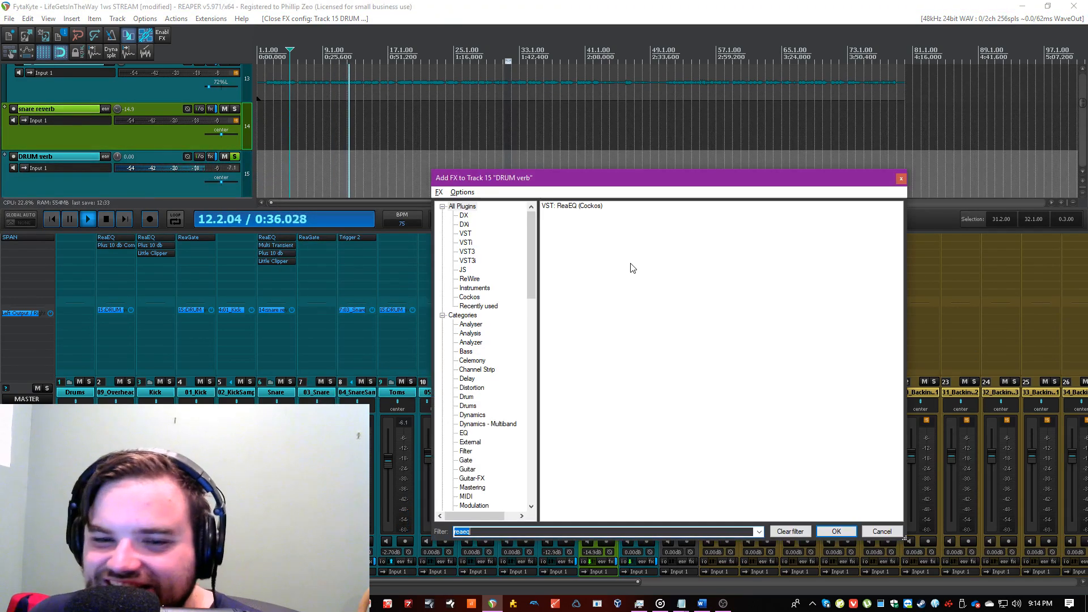
key(BackSpace)
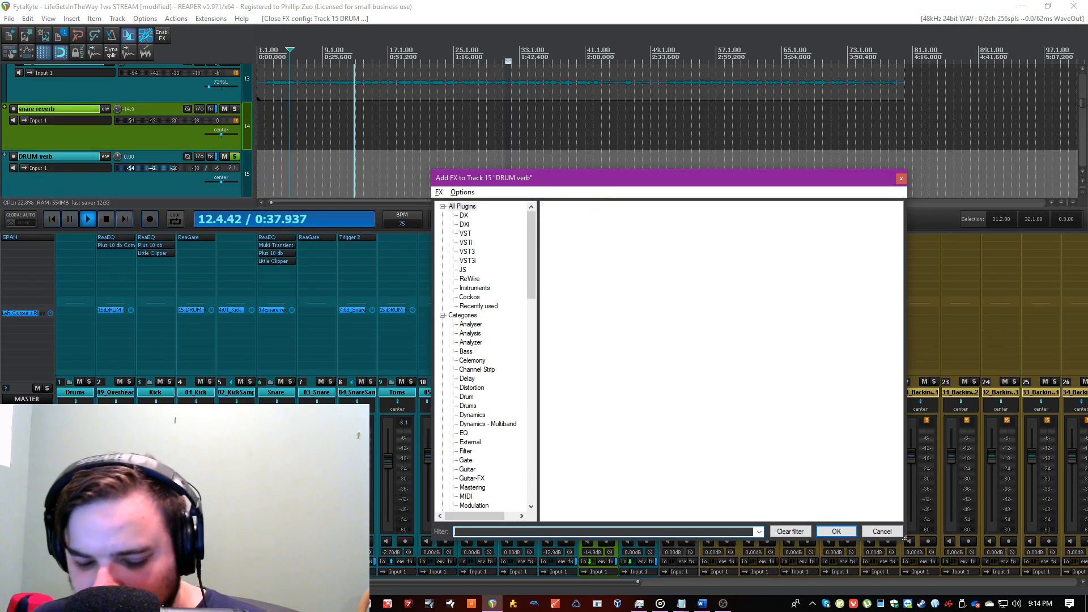
text(plus)
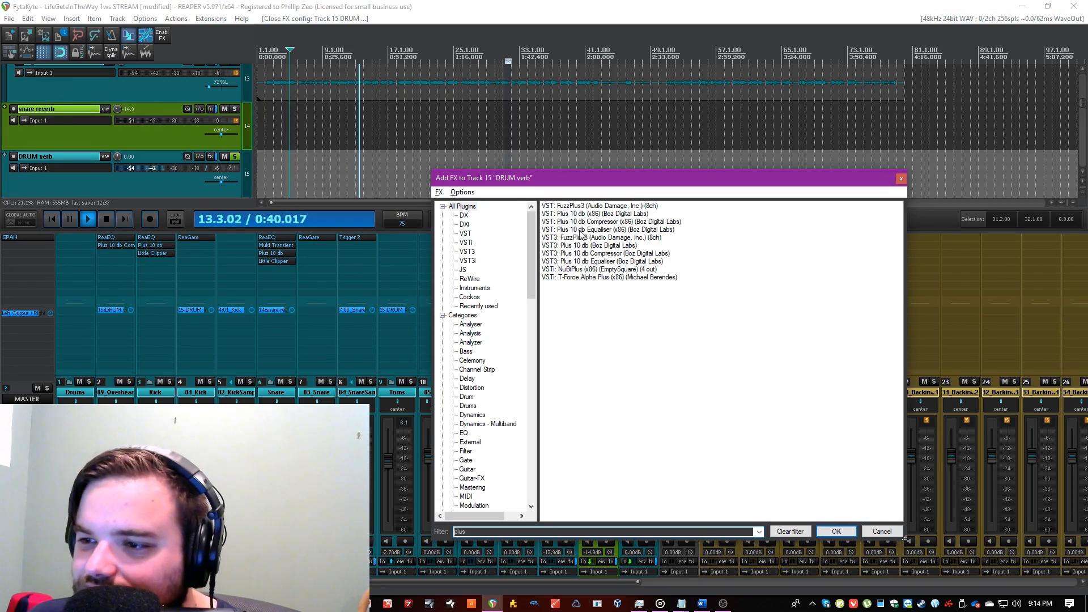
double_click(574, 221)
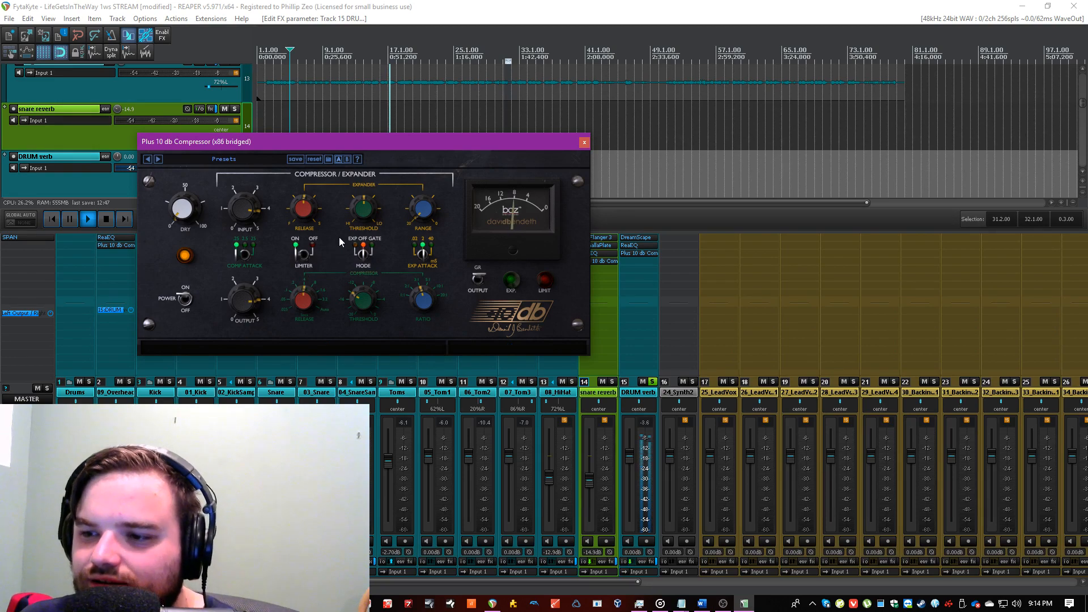
key(ctrl+s)
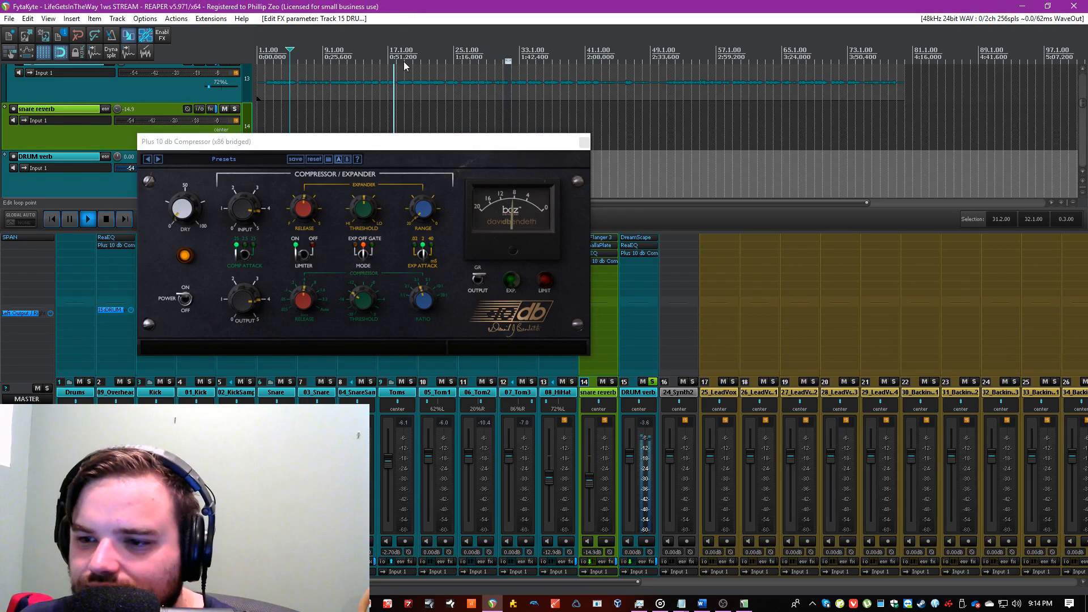
click(356, 292)
drag(246, 210, 246, 185)
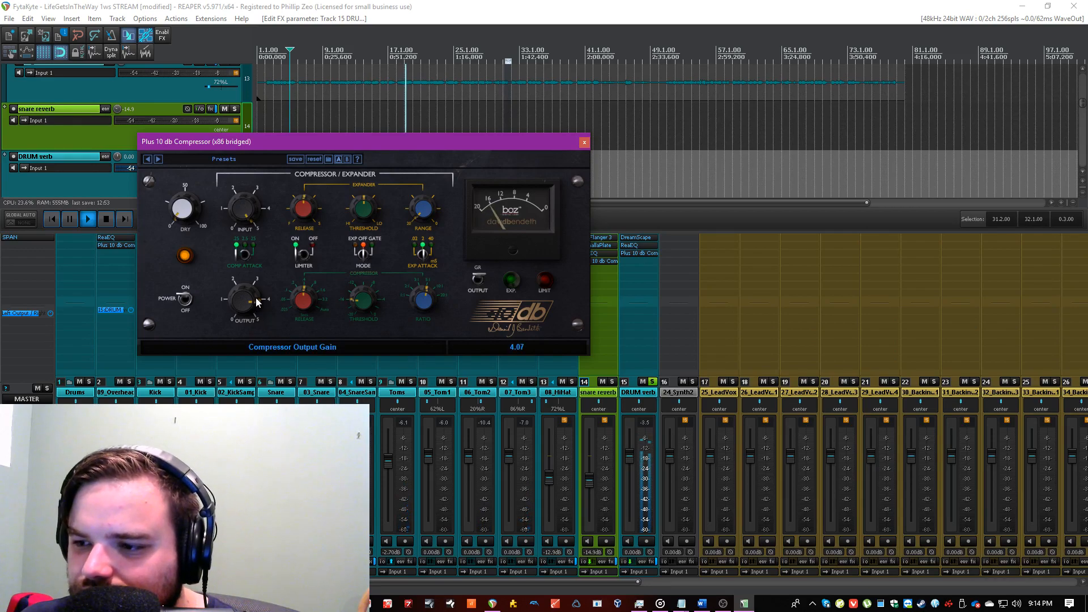
click(584, 142)
Step: Switch the solo from DRUM verb to the Drums folder and lower the DRUM verb volume to about -19 dB
drag(634, 451, 630, 478)
click(652, 381)
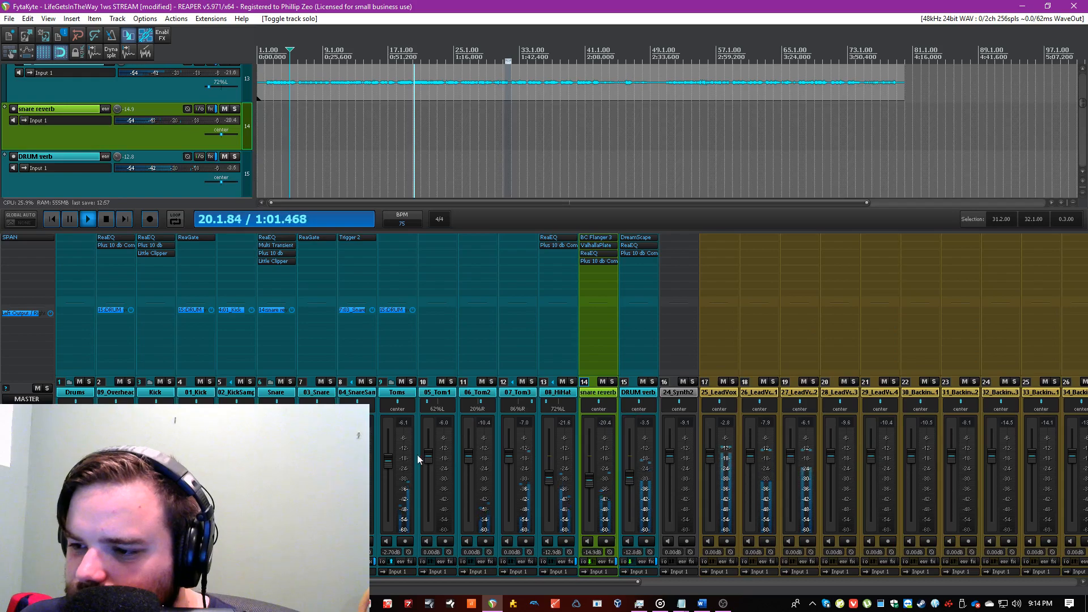
click(89, 381)
drag(627, 482, 629, 491)
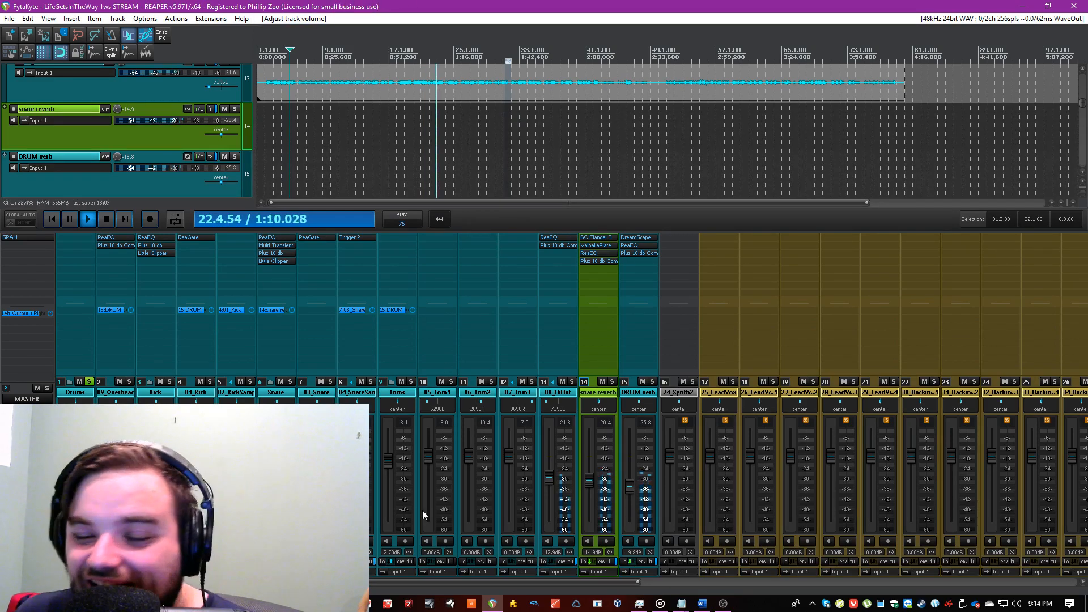
Step: Move the 10_DrumsRoom track into the drum group between 08_HiHat and snare reverb
drag(450, 583, 935, 584)
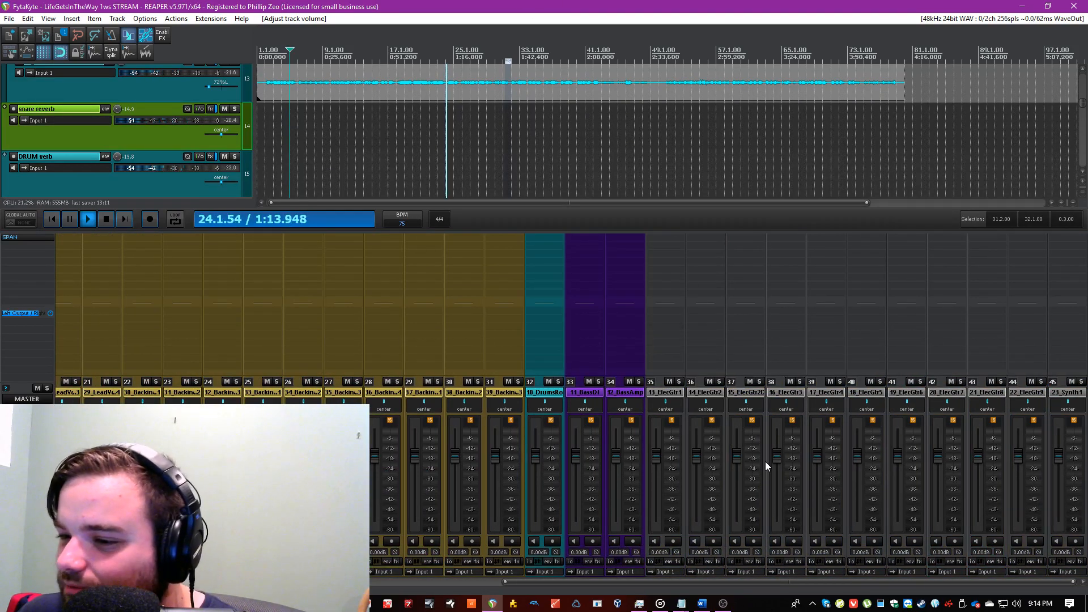
click(594, 392)
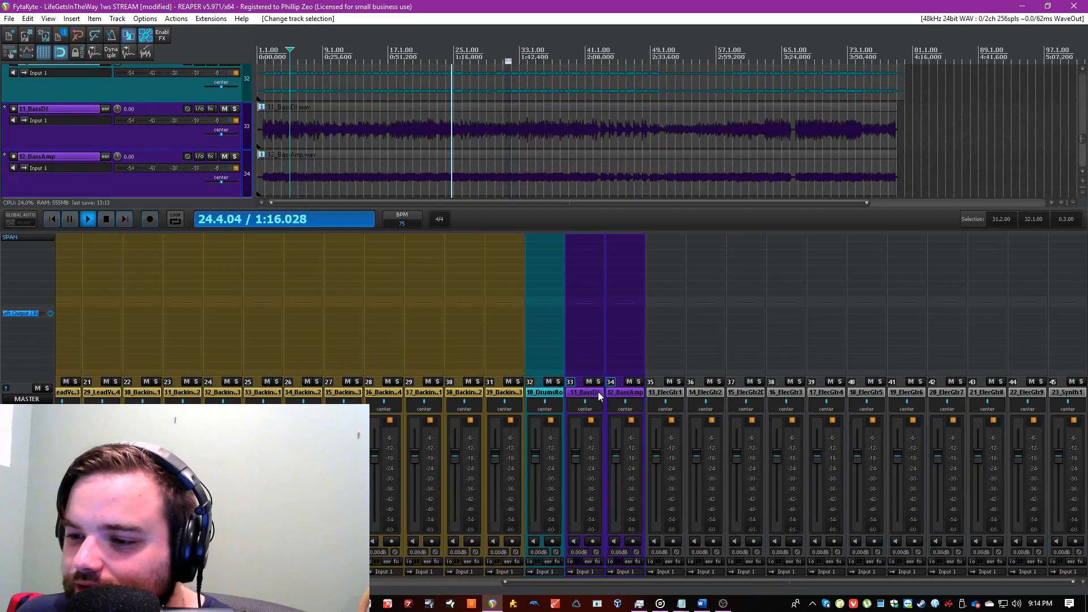
shift+click(551, 392)
mouse_move(550, 392)
mouse_down()
mouse_move(51, 413)
mouse_move(153, 394)
mouse_move(116, 392)
mouse_move(130, 390)
mouse_up()
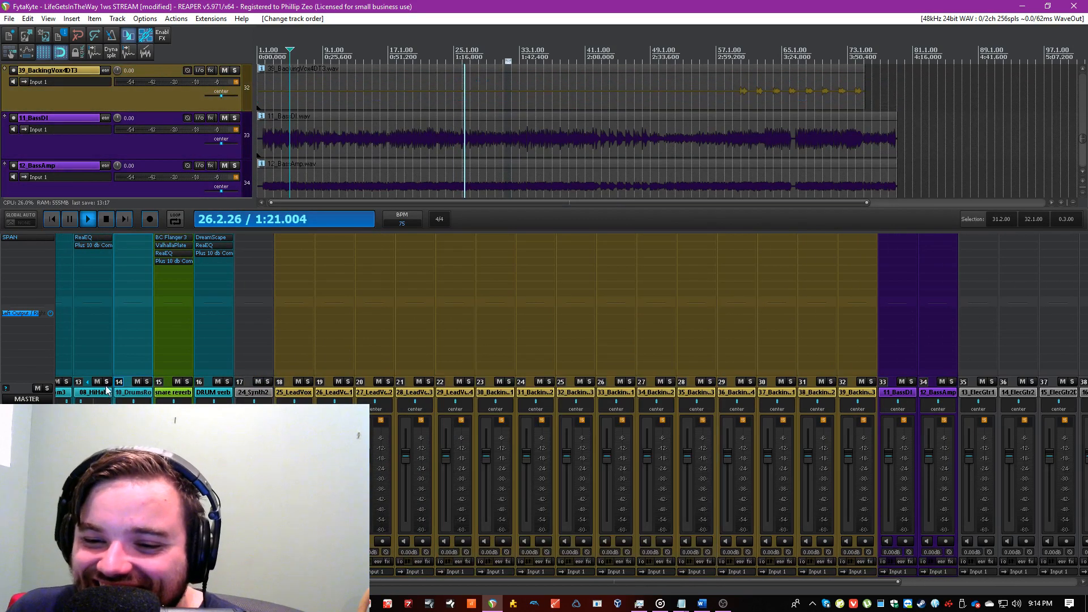
Step: Solo 10_DrumsRoom exclusively and add the x86 Plus 10 db Compressor to it
ctrl+alt+click(146, 381)
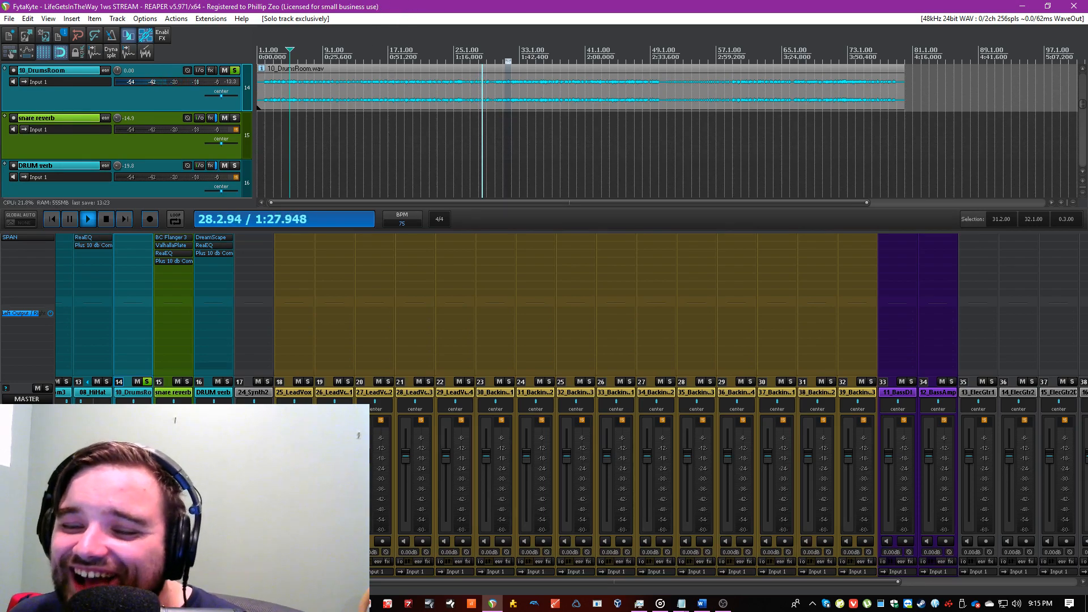
drag(551, 582, 454, 582)
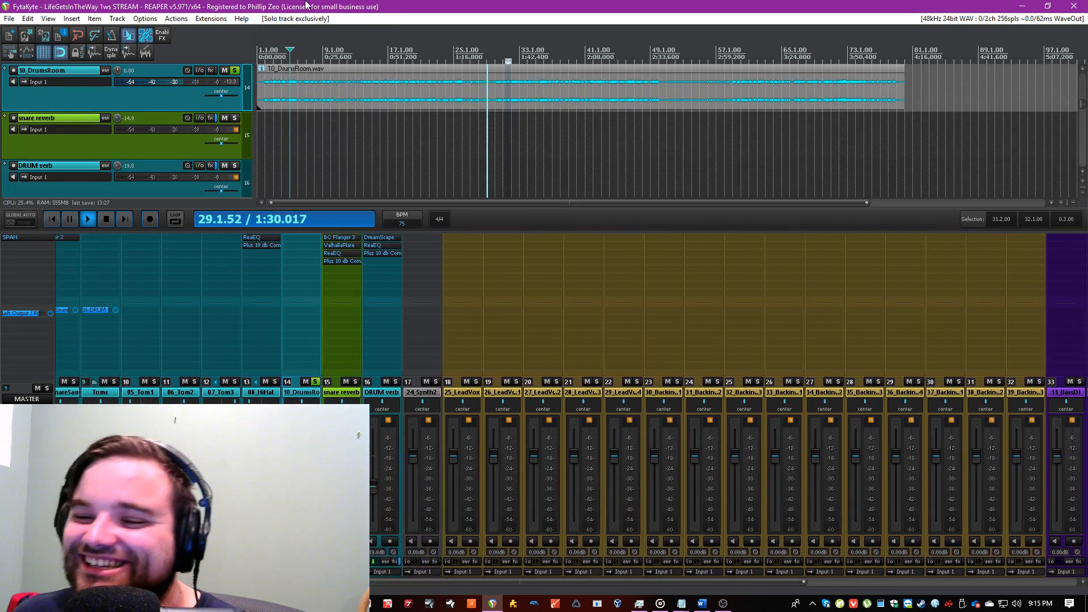
click(297, 257)
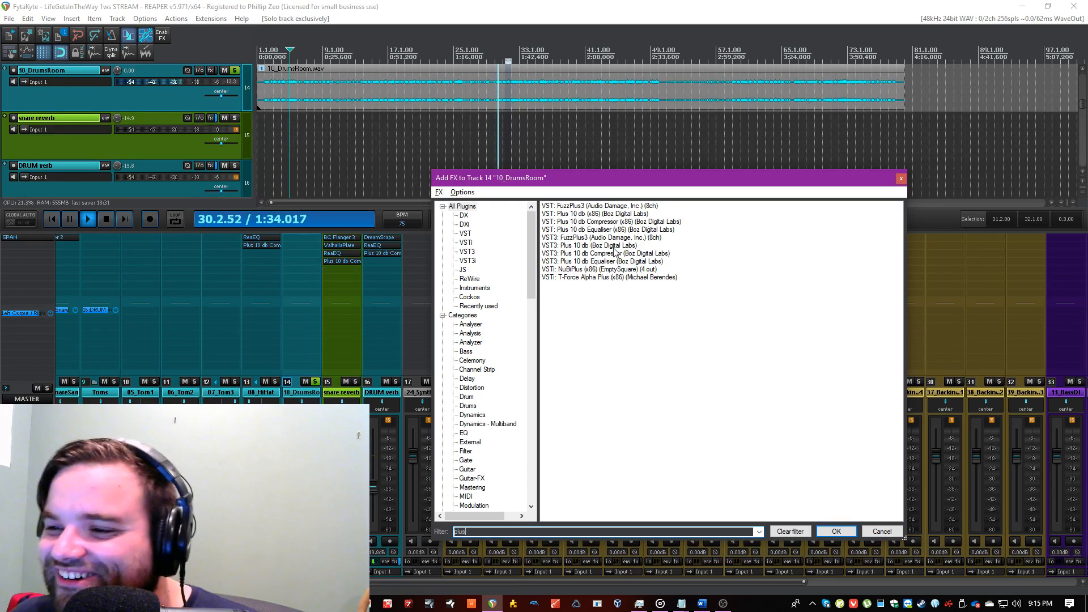
double_click(600, 222)
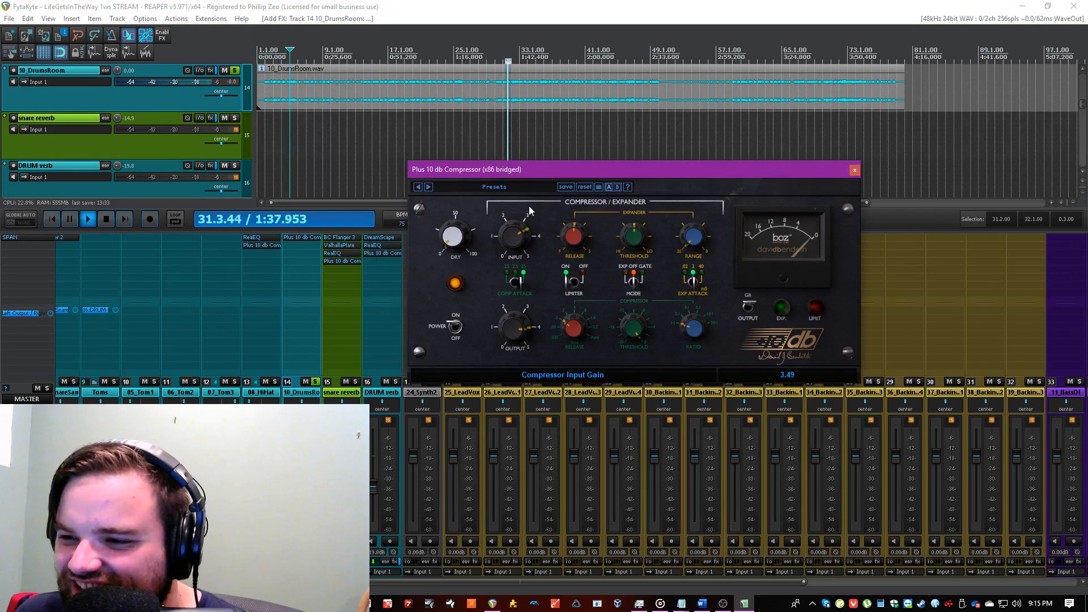
Step: Adjust the room compressor's input gain, ratio and attack, with threshold at -16 dB and release at 0.025 sec, and save the project
drag(529, 206, 529, 197)
drag(694, 328, 705, 275)
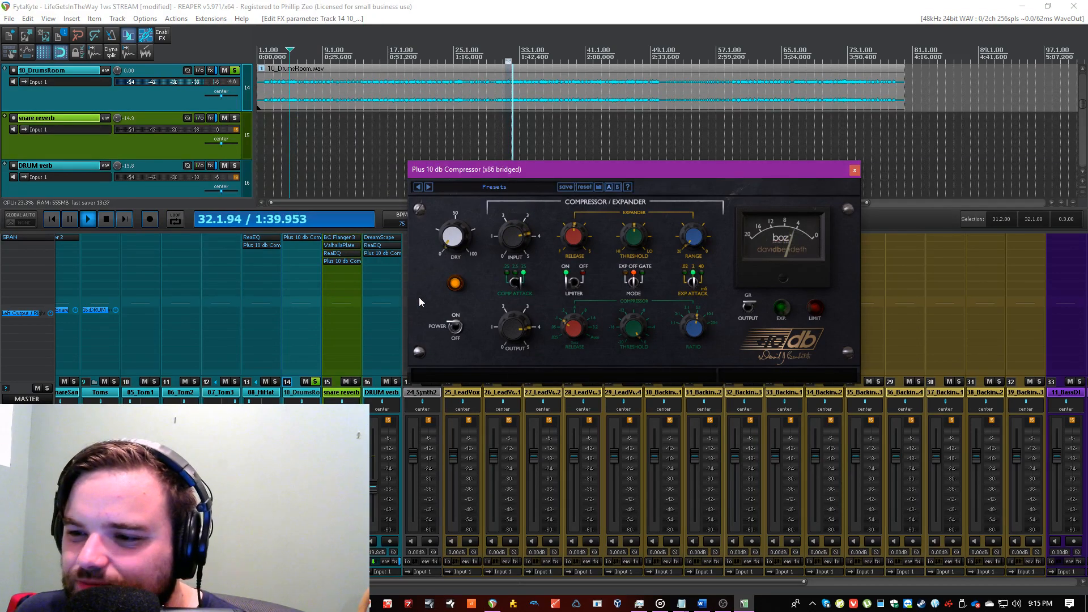
drag(478, 287, 475, 287)
drag(629, 334, 621, 394)
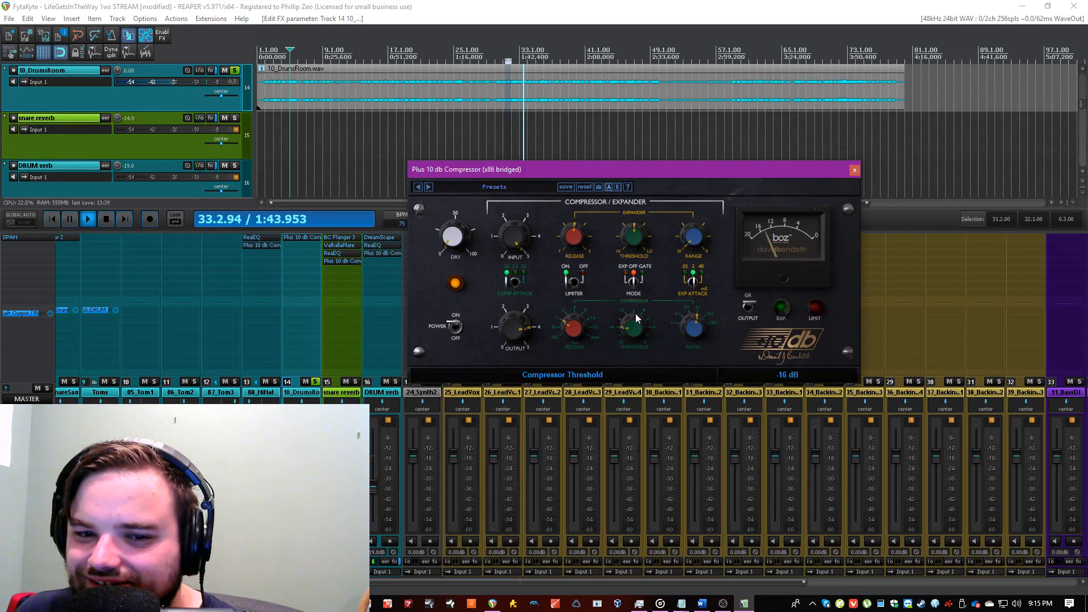
click(571, 335)
mouse_move(570, 333)
mouse_down()
mouse_move(576, 310)
mouse_move(569, 345)
mouse_up()
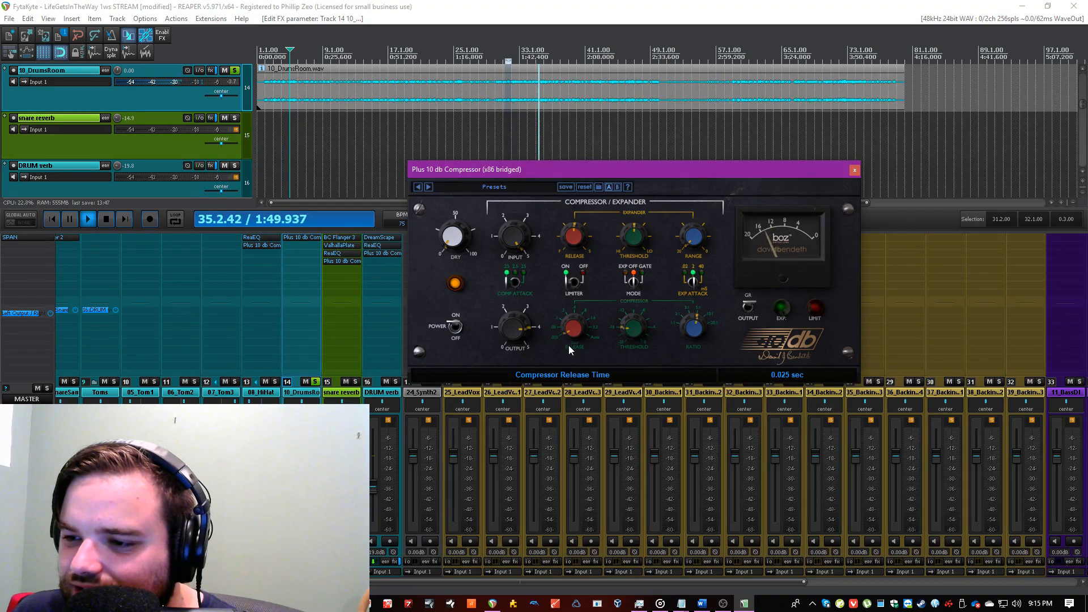
key(ctrl+s)
click(853, 171)
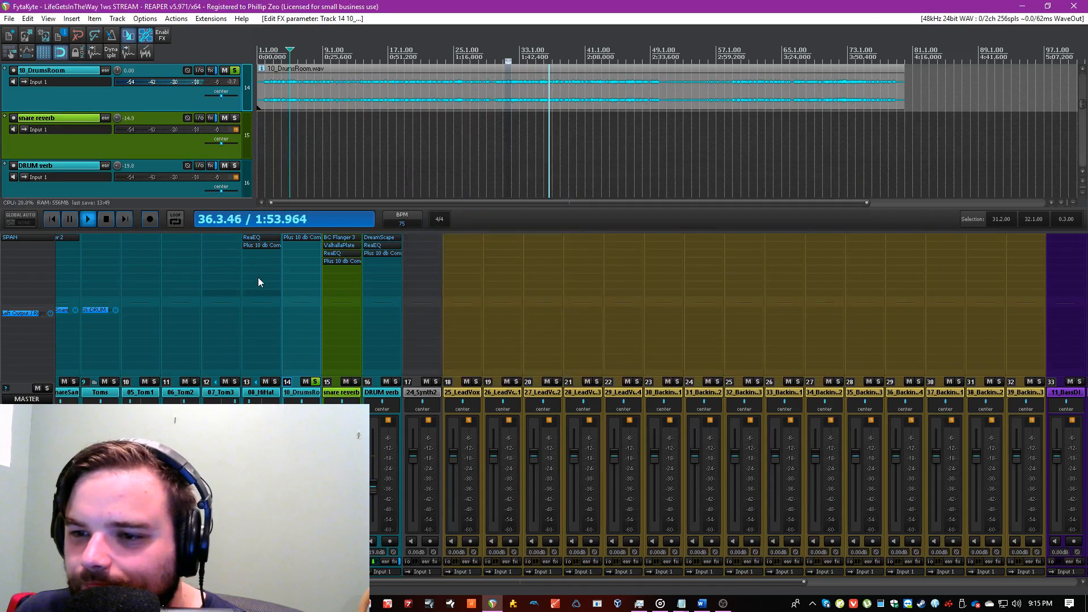
Step: Add GreaseTube to 10_DrumsRoom and place it ahead of the compressor in the effects chain
double_click(289, 270)
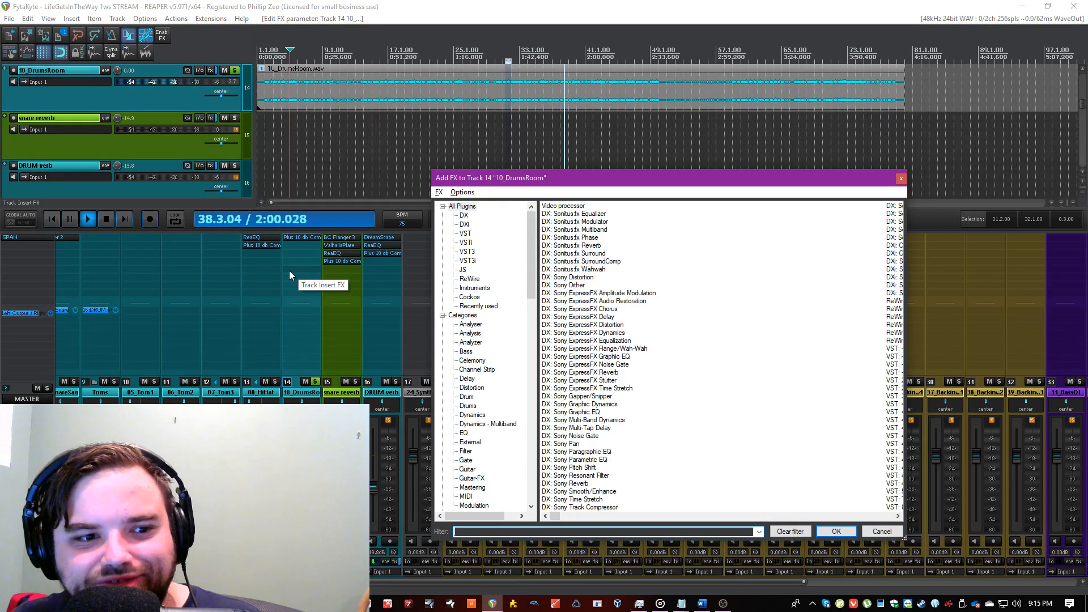
text(tube)
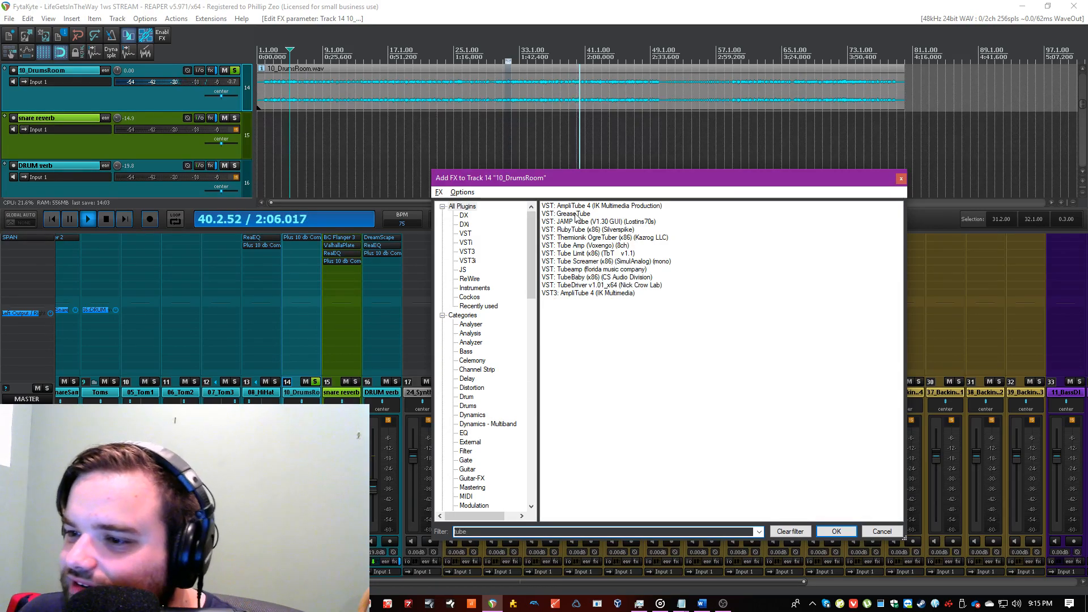
double_click(564, 214)
drag(303, 246, 307, 237)
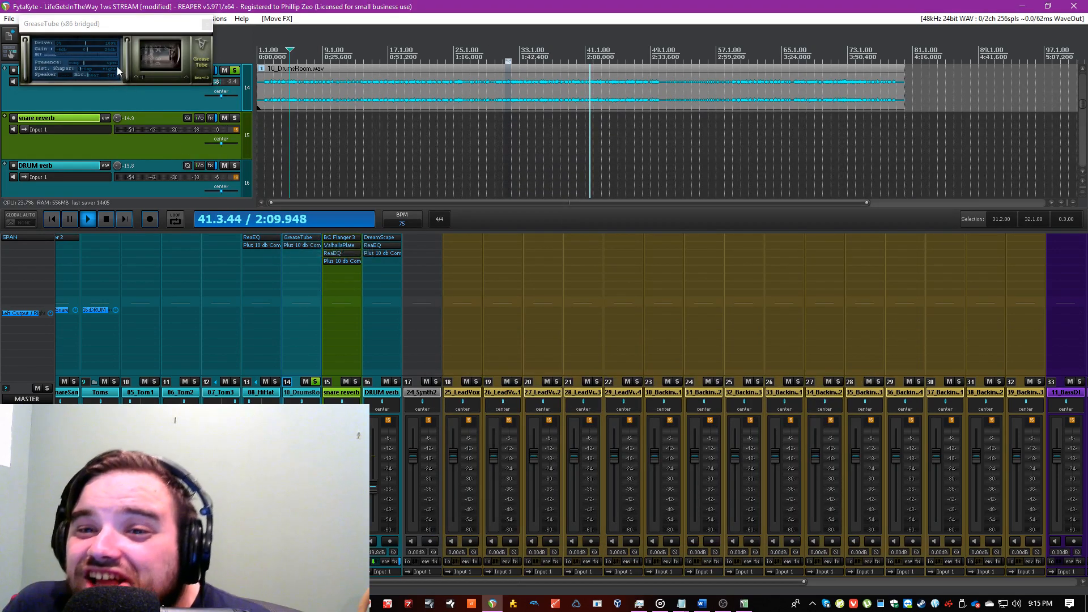
Step: Adjust GreaseTube's drive, presence and distortion shaper on the drum room track
mouse_move(88, 74)
mouse_down()
mouse_move(98, 75)
mouse_move(83, 70)
mouse_move(92, 63)
mouse_up()
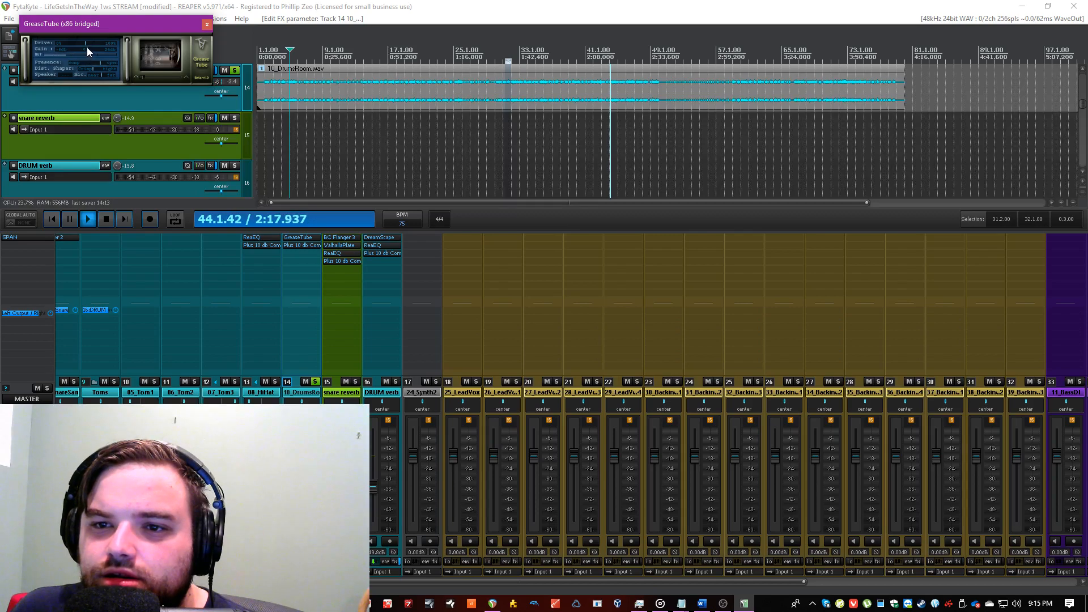
drag(85, 43, 96, 43)
drag(142, 77, 163, 79)
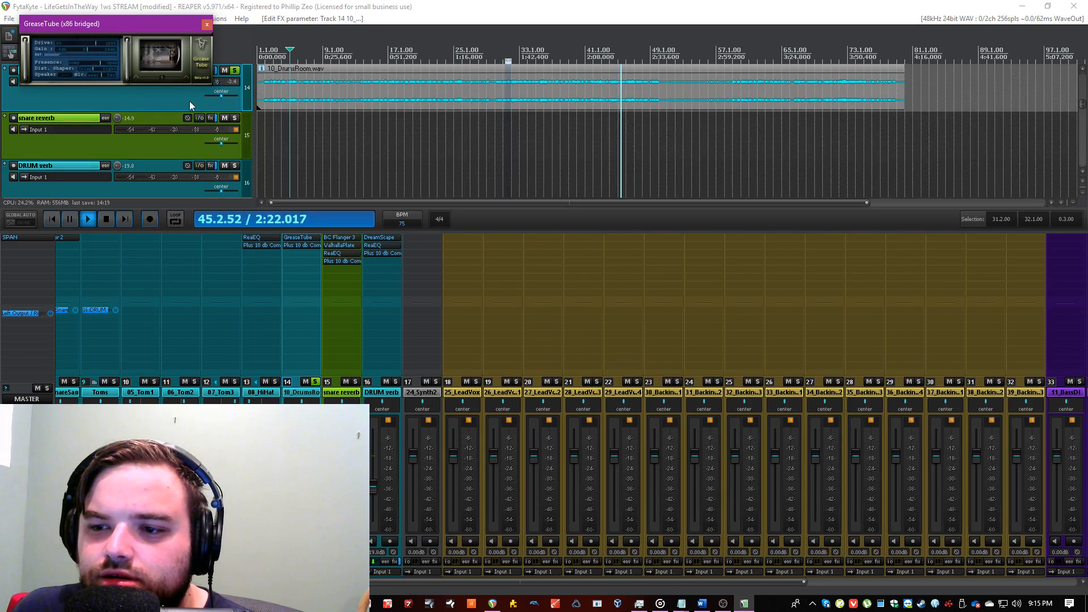
Step: Lower the 10_DrumsRoom track volume to -27.9 dB and save the project
drag(292, 482, 293, 494)
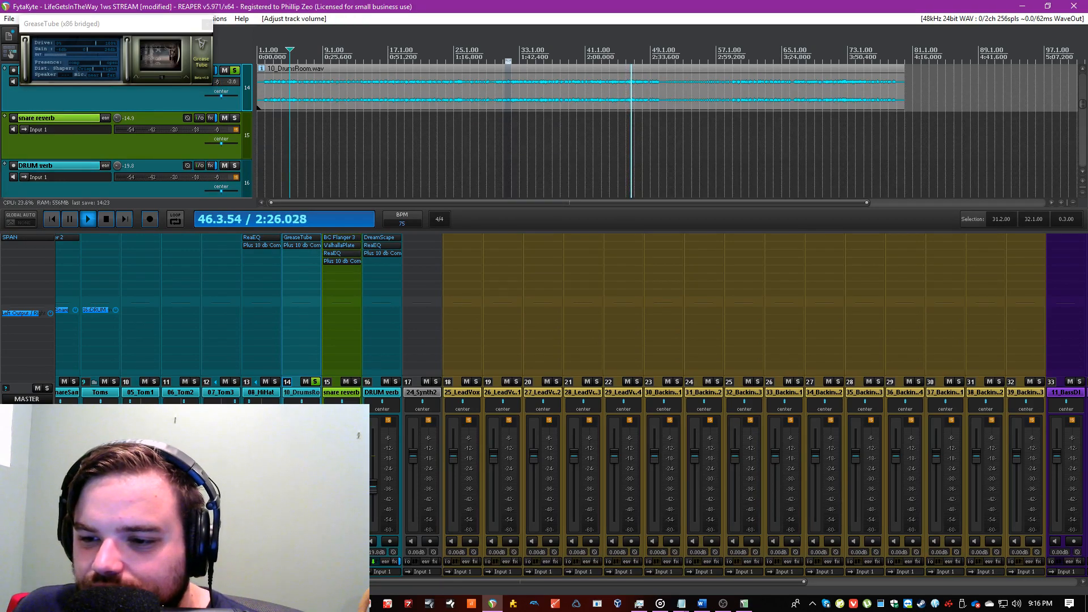
key(ctrl+s)
click(212, 26)
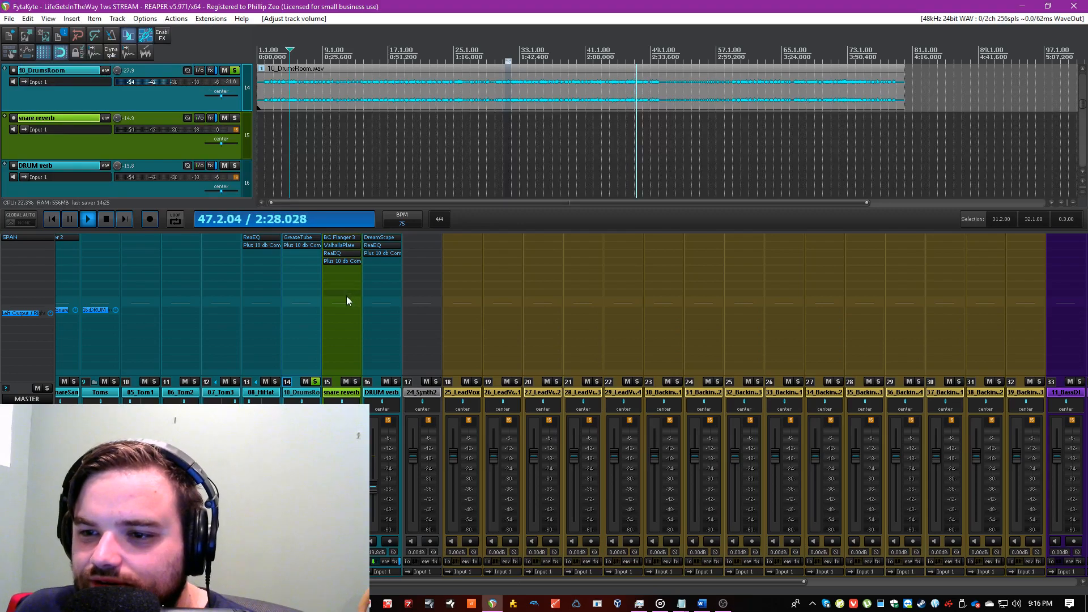
Step: Add ReaEQ to 10_DrumsRoom after the compressor
click(306, 256)
text(reaeq)
double_click(582, 207)
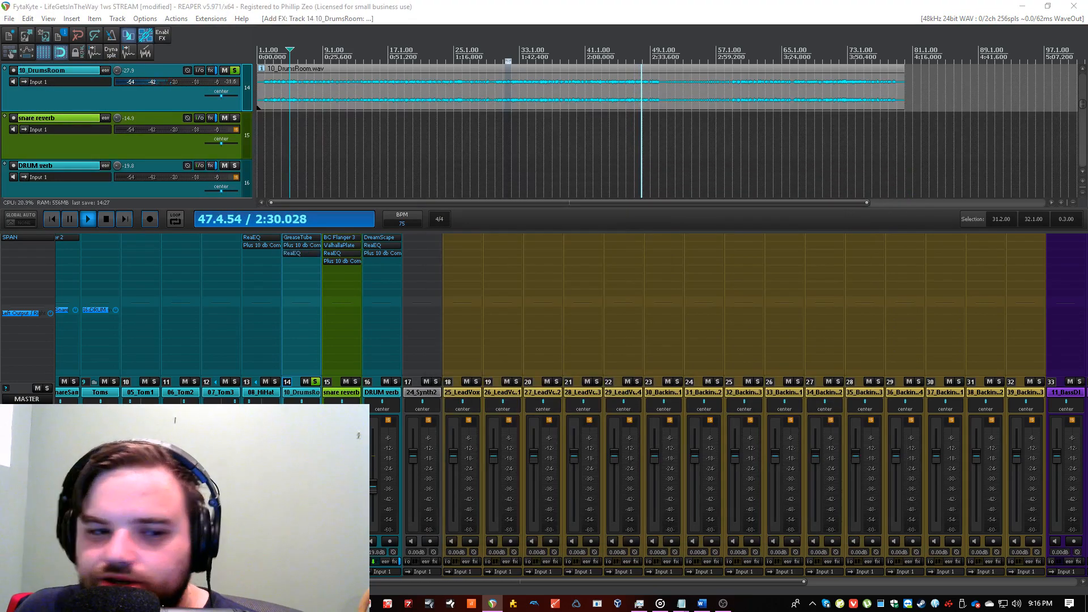
Step: Make ReaEQ's first band a high pass on 10_DrumsRoom and boost band 2 by 8.0 dB at 494.7 Hz, bandwidth 1.13
click(426, 397)
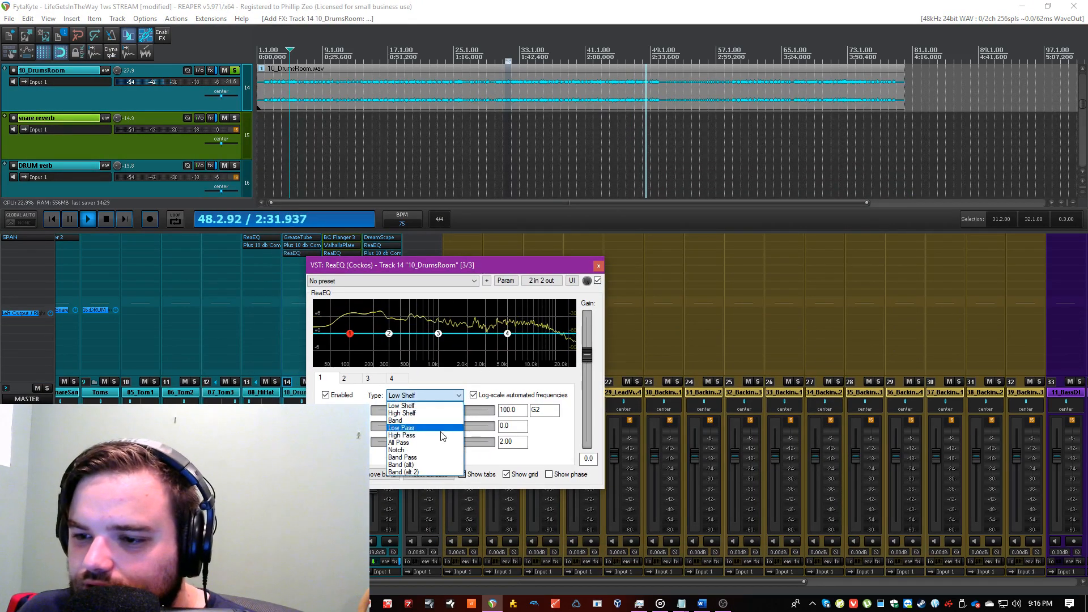
click(442, 435)
drag(350, 350, 408, 313)
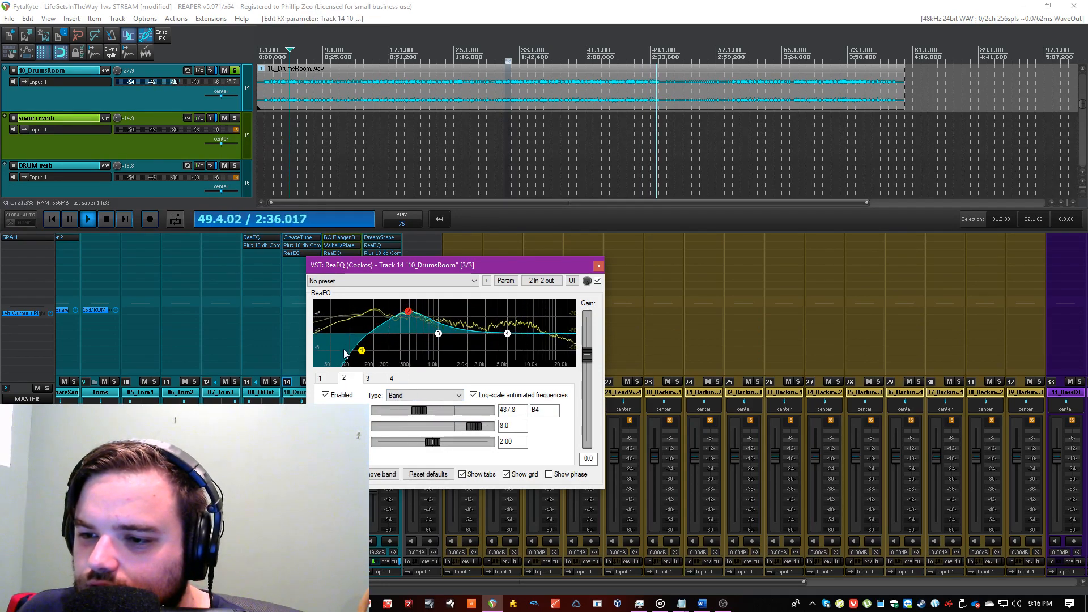
drag(363, 352, 384, 352)
click(407, 319)
drag(433, 442, 415, 446)
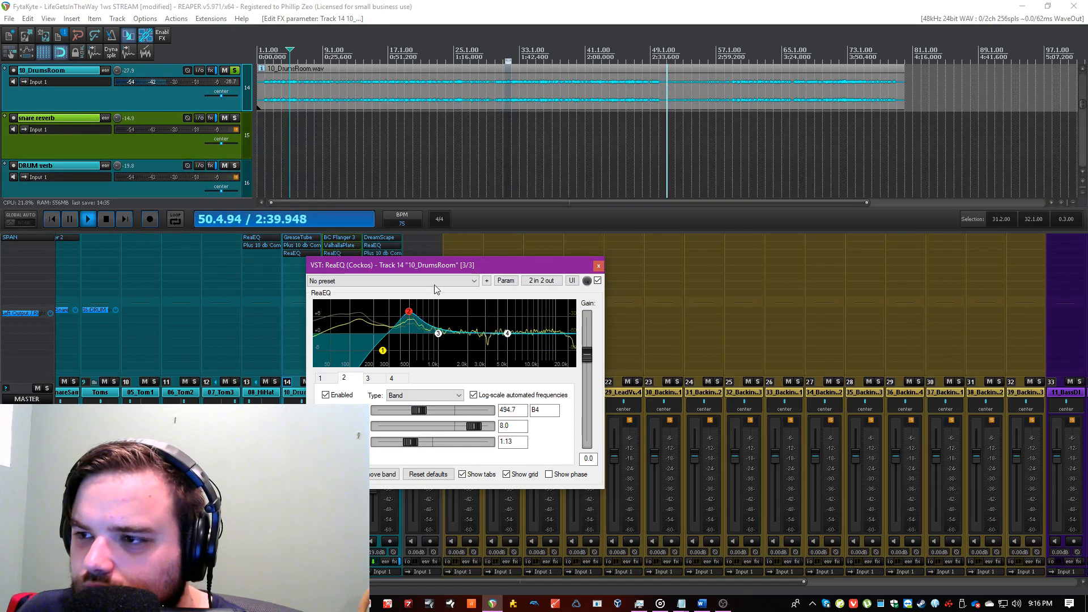
Step: Shift ReaEQ's band 2 boost to a higher frequency and set band 3 to -5.0 dB at 519.9 Hz, bandwidth 1.27
click(391, 107)
drag(412, 317, 411, 348)
scroll(455, 317, down, 3)
drag(432, 441, 422, 442)
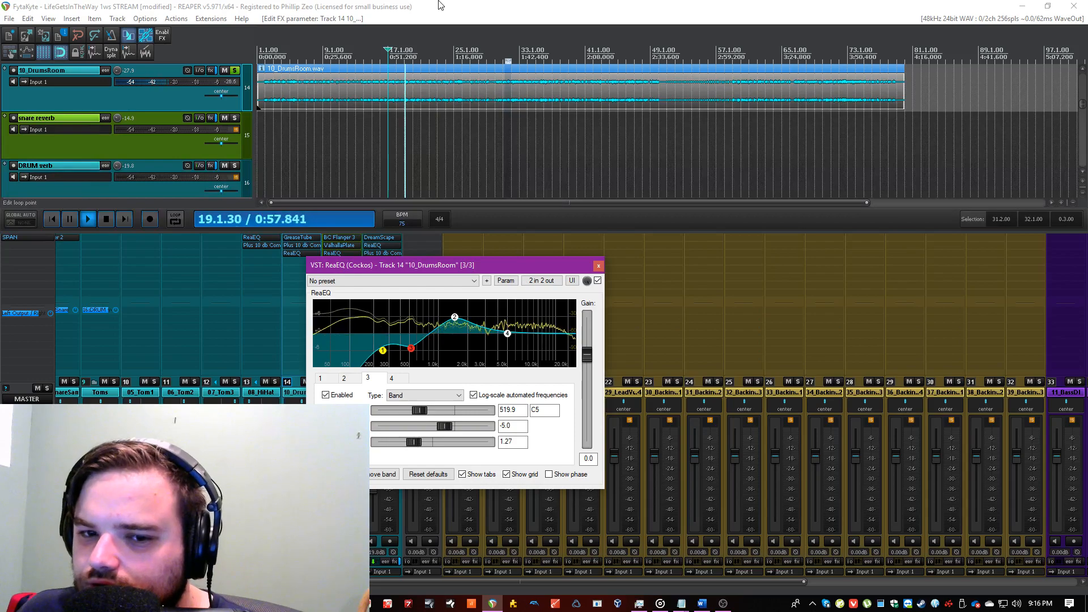
Step: Change ReaEQ's band 4 to a low pass at 5000 Hz with bandwidth 1.22
click(507, 333)
click(423, 396)
click(419, 423)
drag(432, 442, 412, 458)
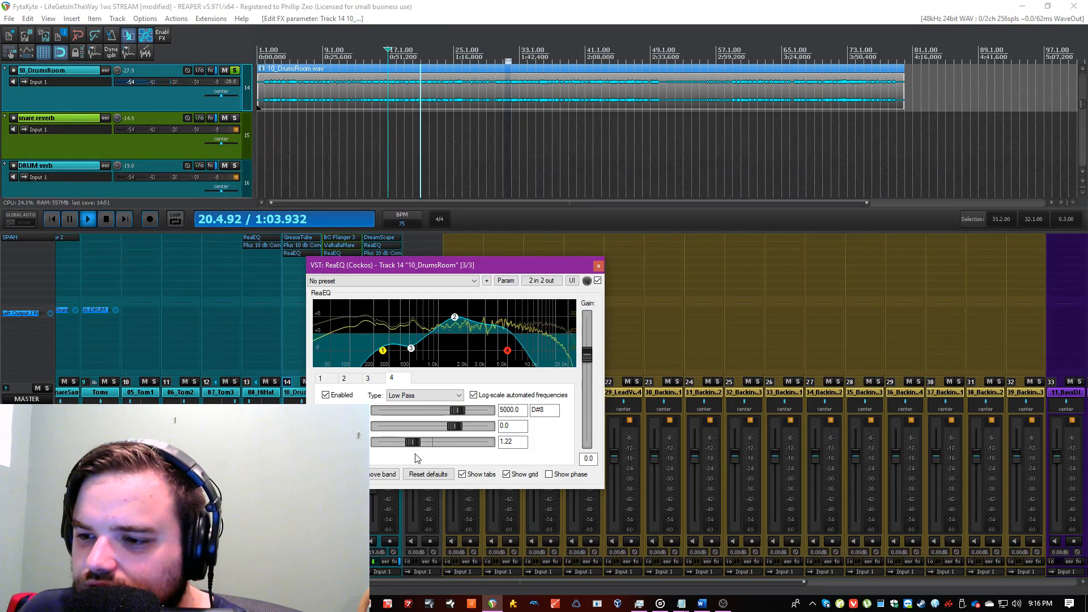
Step: Raise the low-pass frequency and add a fifth band cutting 4.6 dB at 3574.5 Hz with bandwidth 1.11
mouse_move(507, 350)
mouse_down()
mouse_move(562, 350)
mouse_move(527, 315)
mouse_move(507, 317)
mouse_move(498, 347)
mouse_up()
right_click(510, 335)
click(527, 340)
drag(433, 443, 410, 443)
drag(496, 344, 493, 346)
Step: Move ReaEQ ahead of the Plus 10 db compressor on 10_DrumsRoom and close its window
click(381, 152)
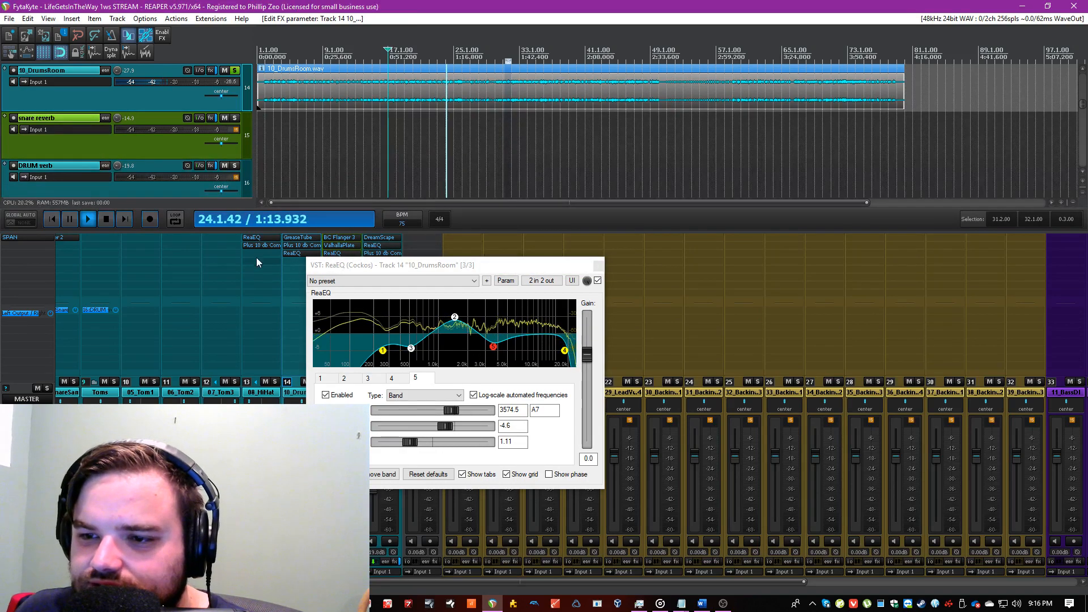
drag(291, 252, 291, 245)
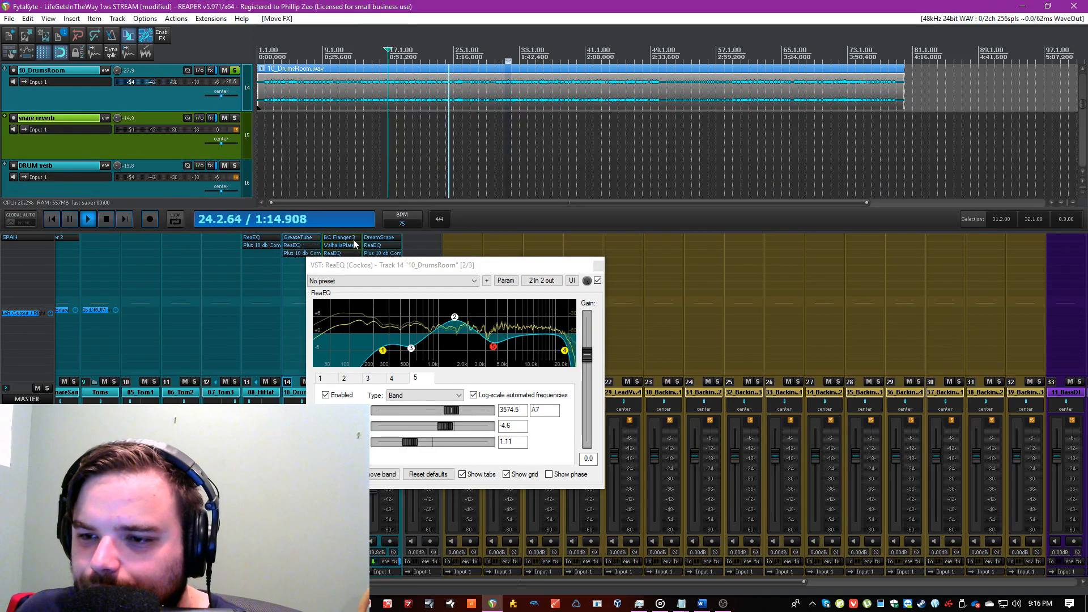
click(598, 267)
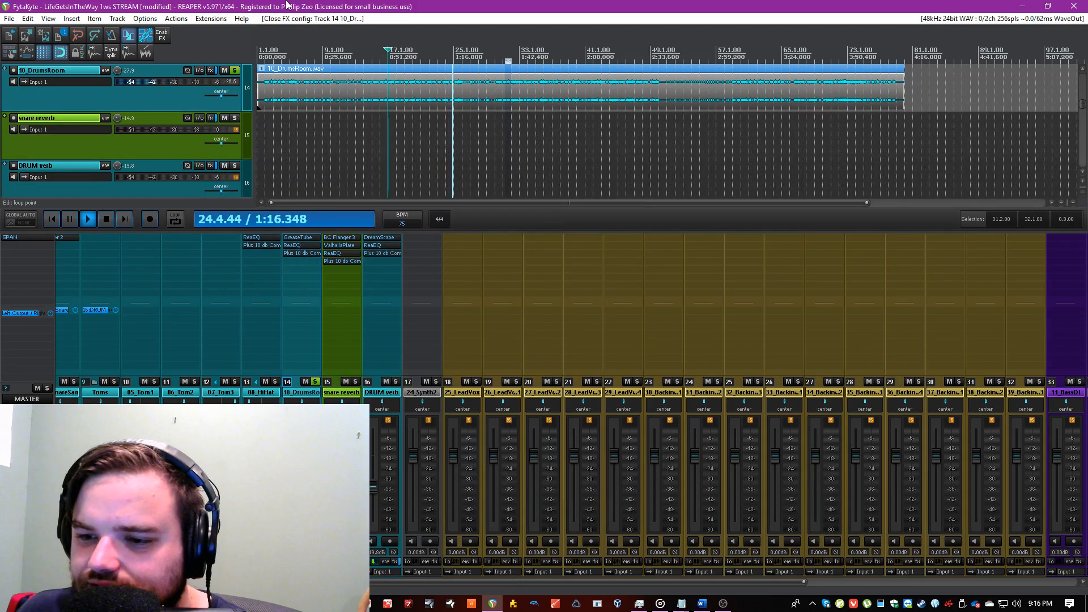
Step: Unsolo 10_DrumsRoom, solo the Drums folder and save the project
click(315, 382)
drag(311, 581, 142, 582)
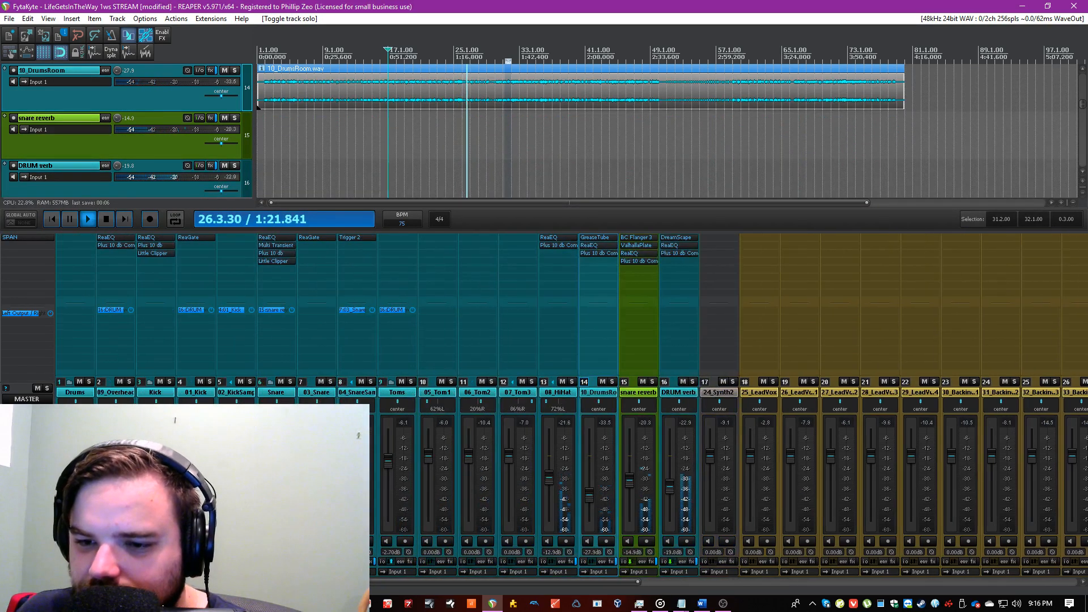
click(89, 381)
key(ctrl+s)
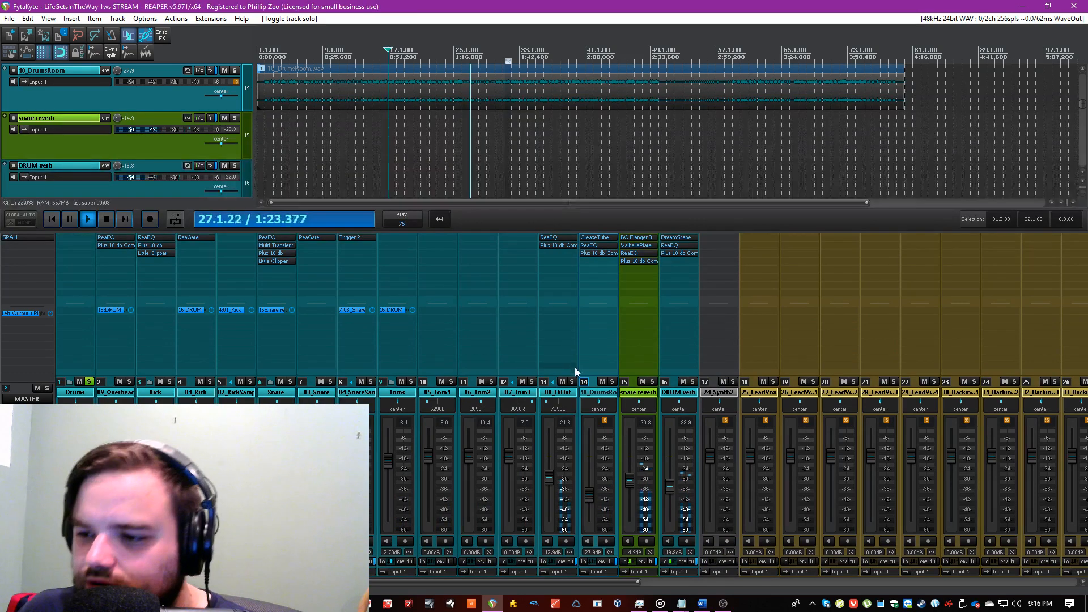
Step: Audition 10_DrumsRoom with the drums, lower snare reverb to -16.2 dB, and stop playback with all solos cleared
click(612, 381)
scroll(631, 485, down, 3)
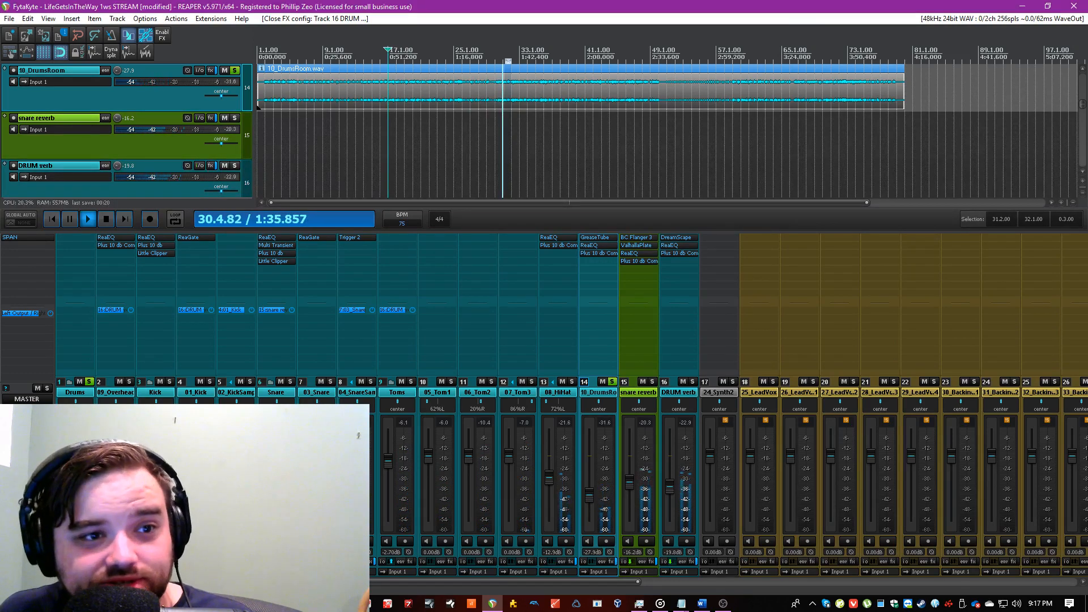
click(89, 381)
key(space)
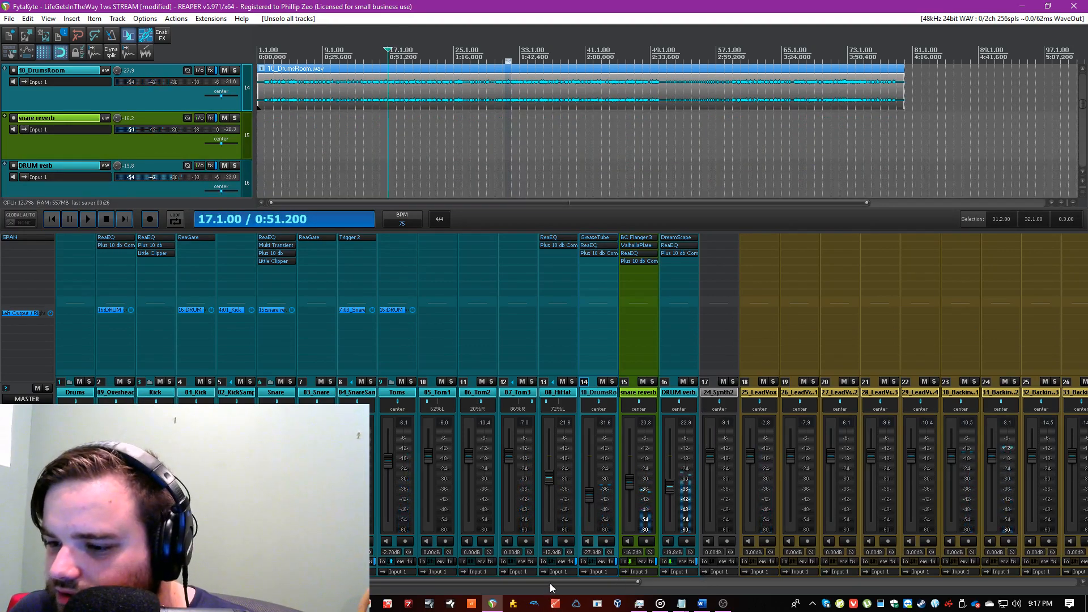
Step: Move the 11_BassDI and 12_BassAmp tracks directly after 24_Synth2
drag(550, 584, 1046, 577)
click(621, 393)
shift+click(589, 393)
mouse_move(588, 394)
mouse_down()
mouse_move(71, 392)
mouse_move(163, 392)
mouse_up()
Step: Insert a new track after 24_Synth2 and name it BASS
click(154, 393)
key(ctrl+t)
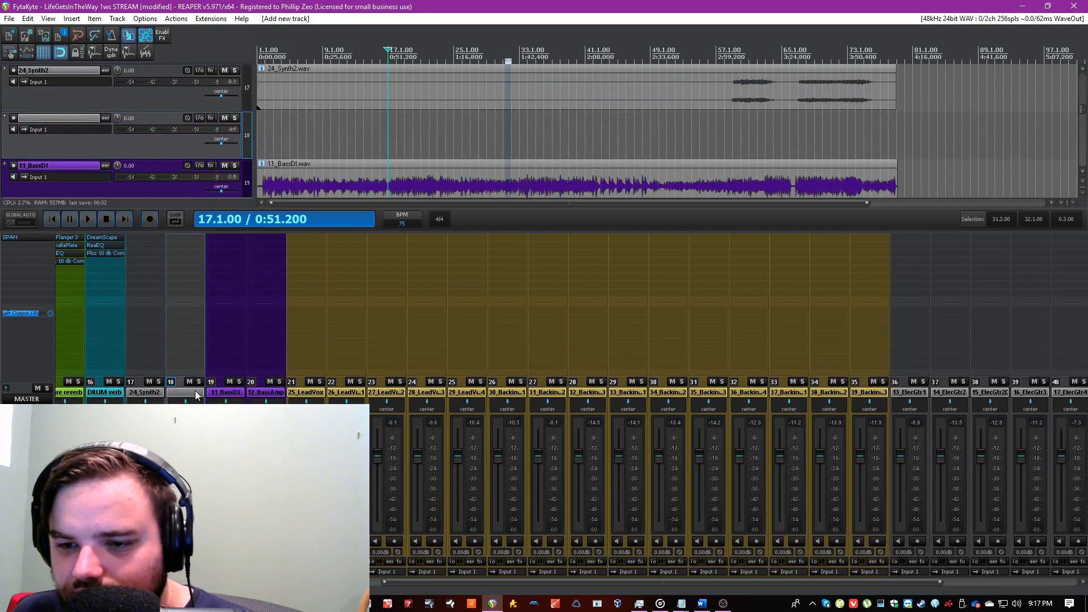
key(Return)
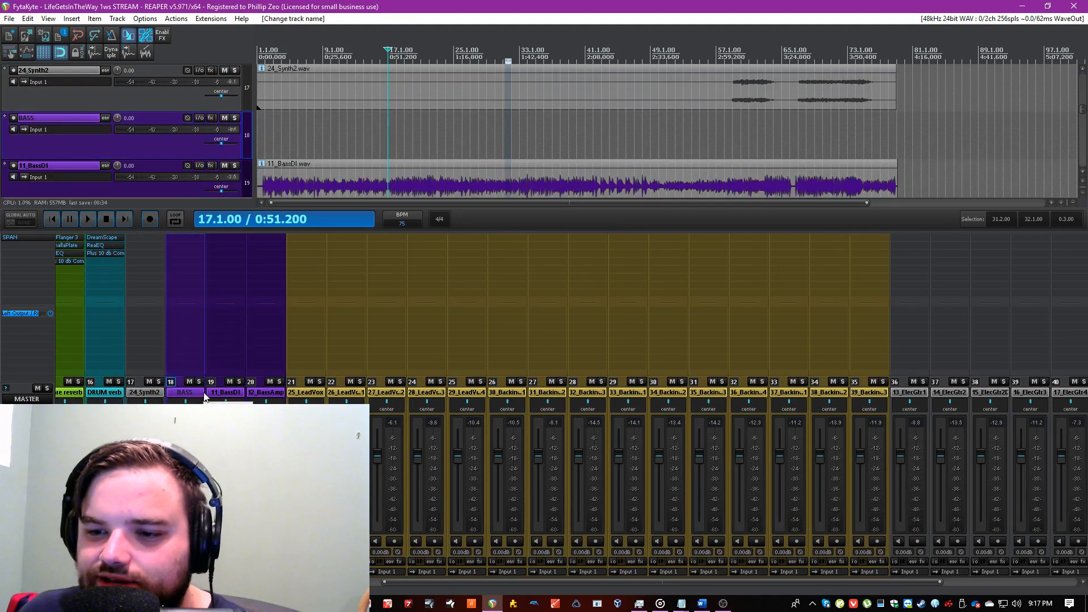
Step: Nest 11_BassDI and 12_BassAmp inside the BASS track as a folder
click(277, 397)
shift+click(243, 397)
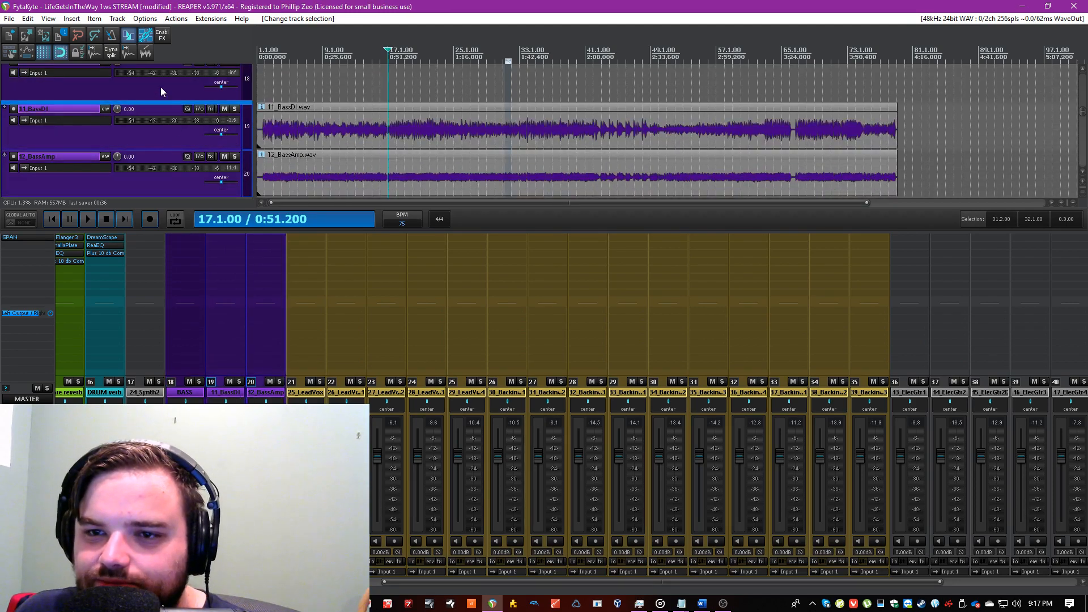
drag(161, 87, 162, 85)
click(190, 398)
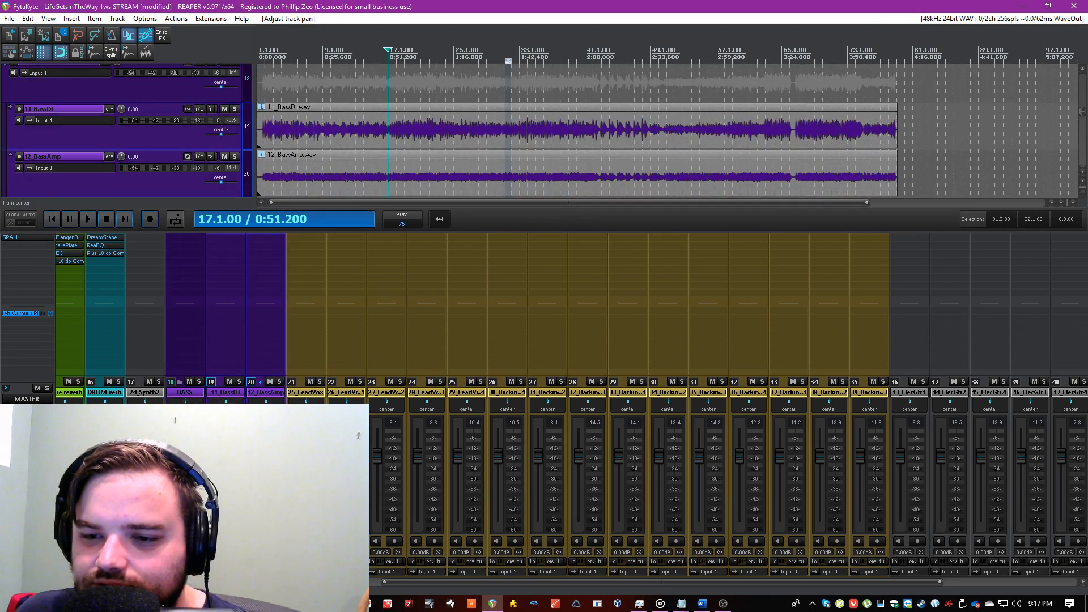
Step: Play the soloed BASS folder from bar 4 and compare 11_BassDI and 12_BassAmp by soloing each exclusively
click(199, 381)
click(286, 64)
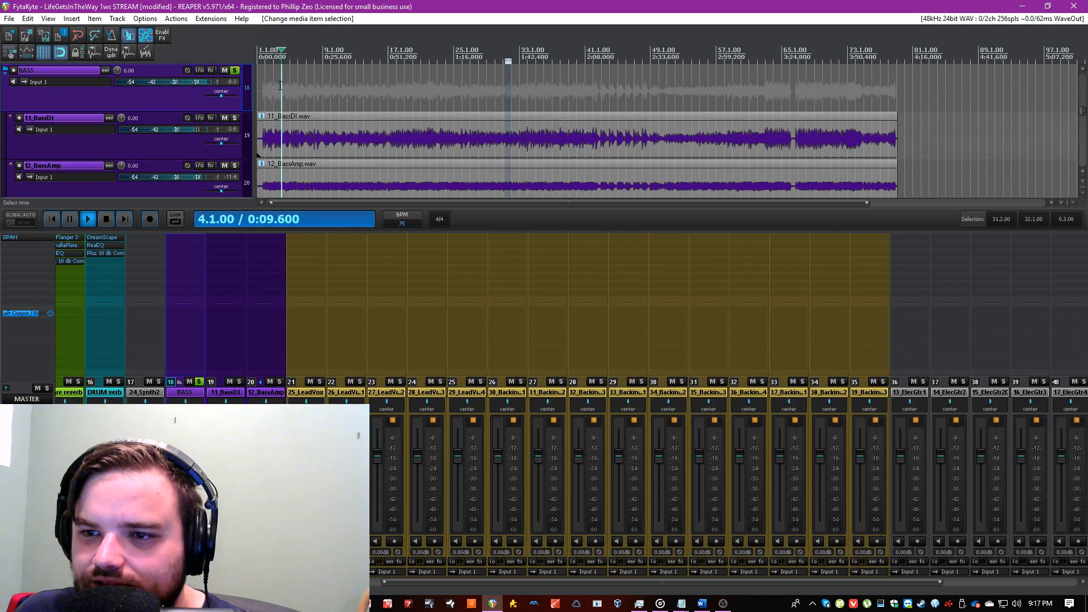
ctrl+click(233, 118)
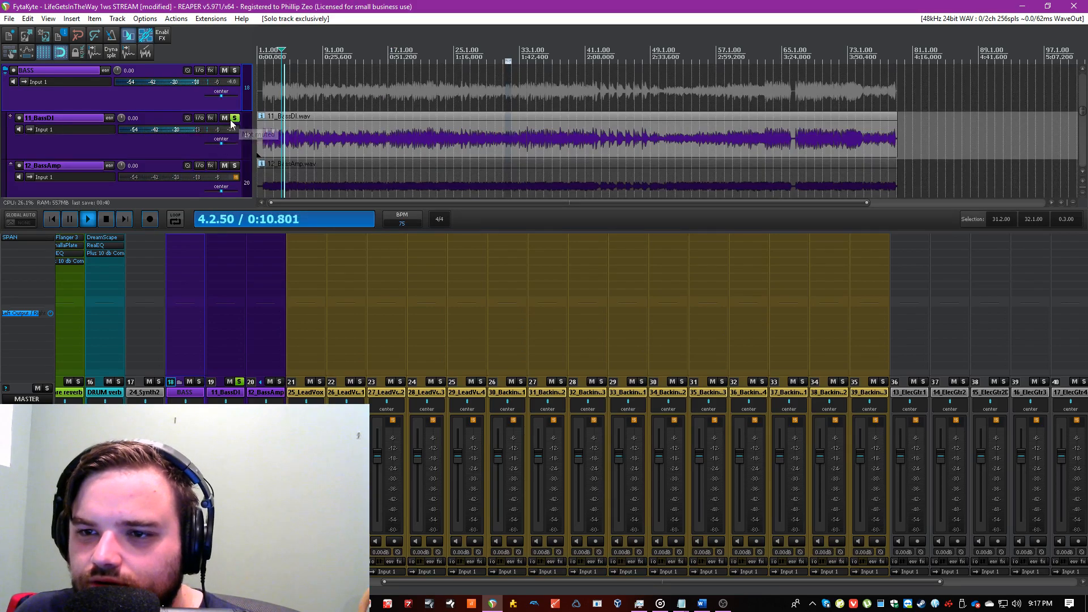
ctrl+click(234, 166)
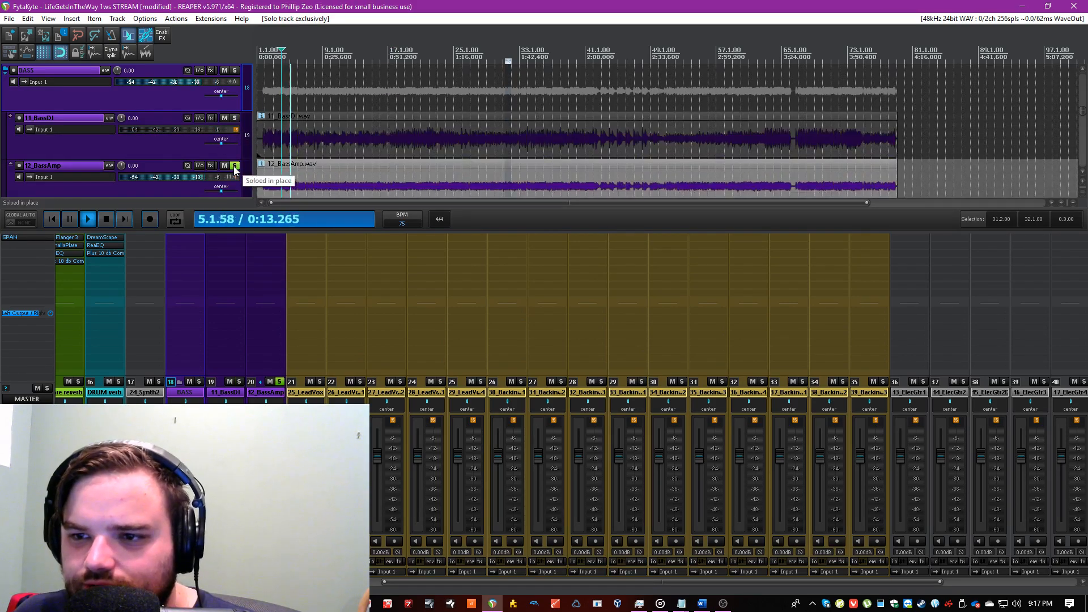
ctrl+click(234, 71)
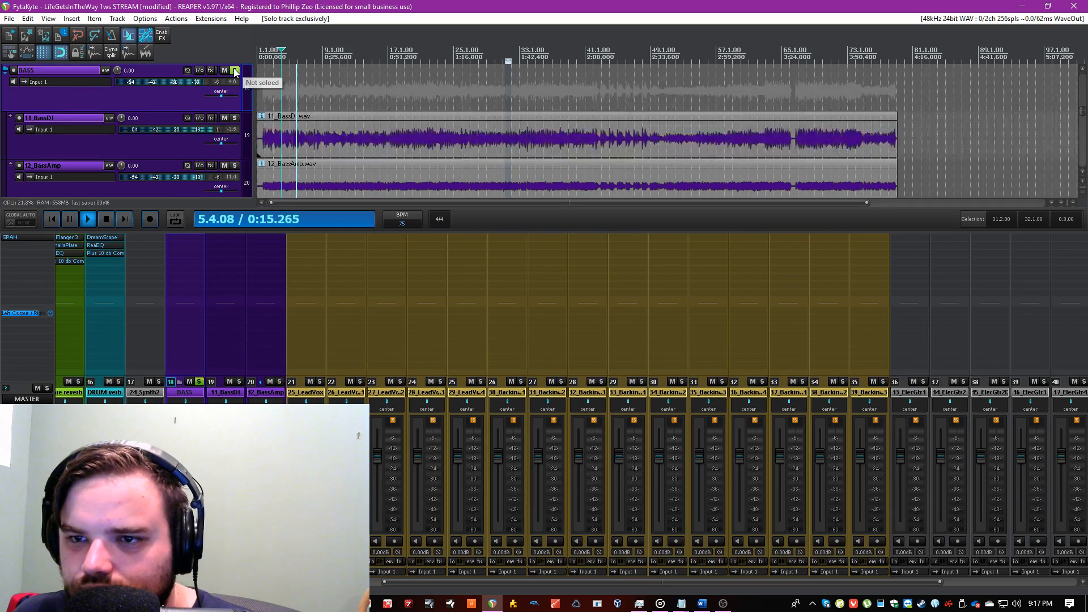
Step: Add TSE BOD v2 and ReaEQ to the 11_BassDI track
double_click(244, 267)
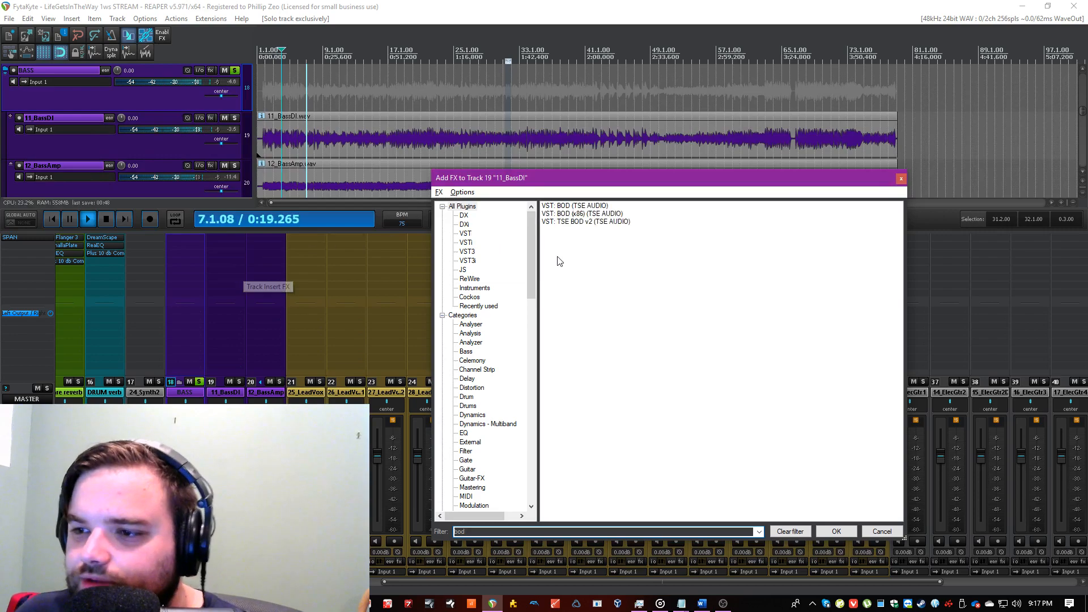
double_click(583, 222)
double_click(216, 261)
text(reaeq)
double_click(567, 208)
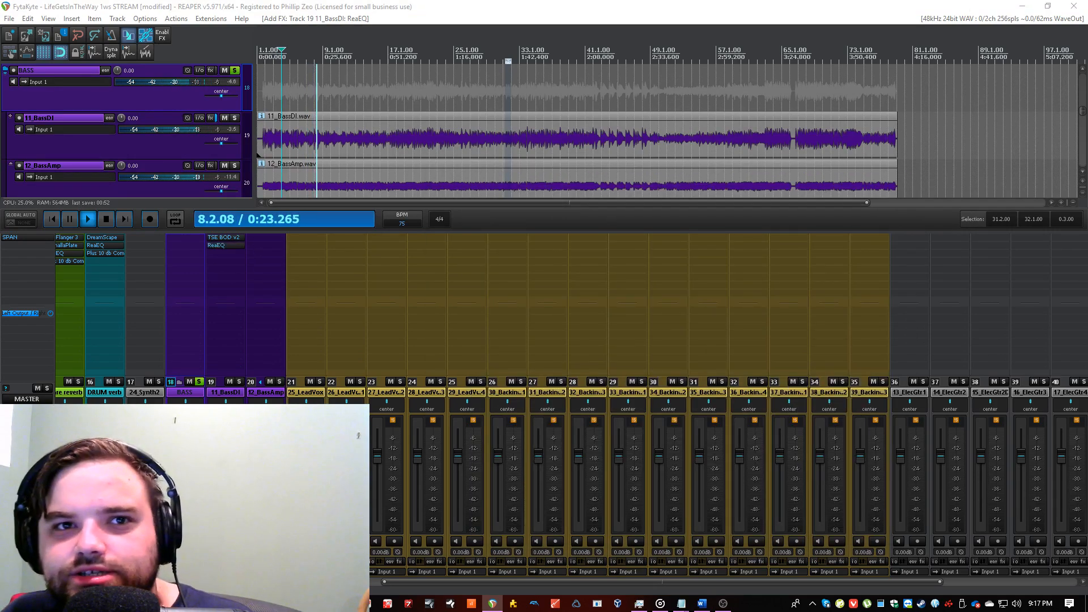
Step: Set 11_BassDI's ReaEQ band 1 to high pass and band 4 to low pass at 5065.4 Hz, and save the project
click(475, 329)
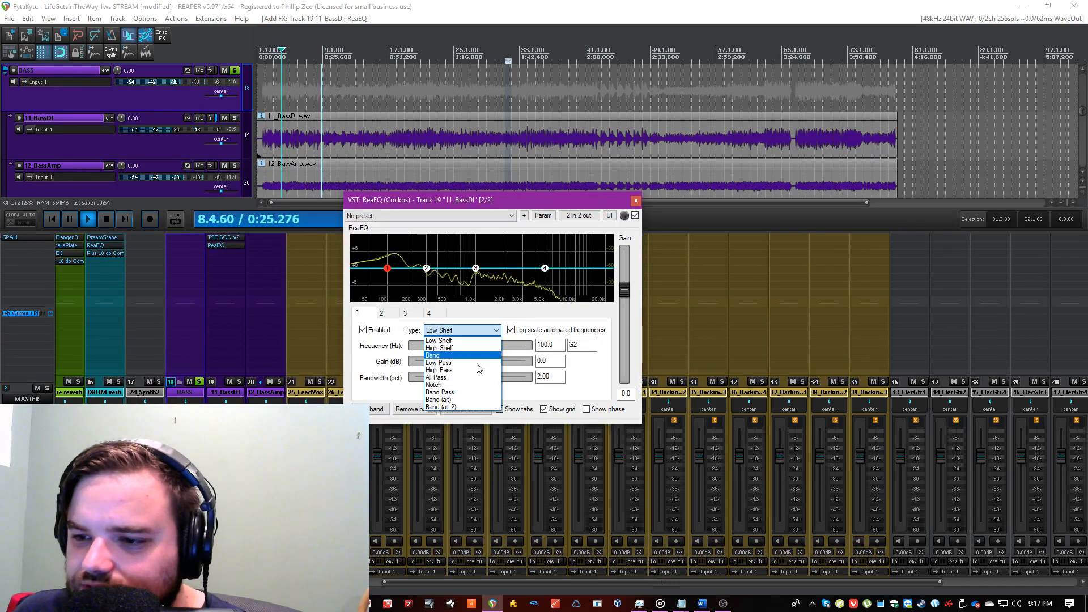
click(450, 368)
drag(386, 286, 435, 285)
click(545, 267)
click(439, 331)
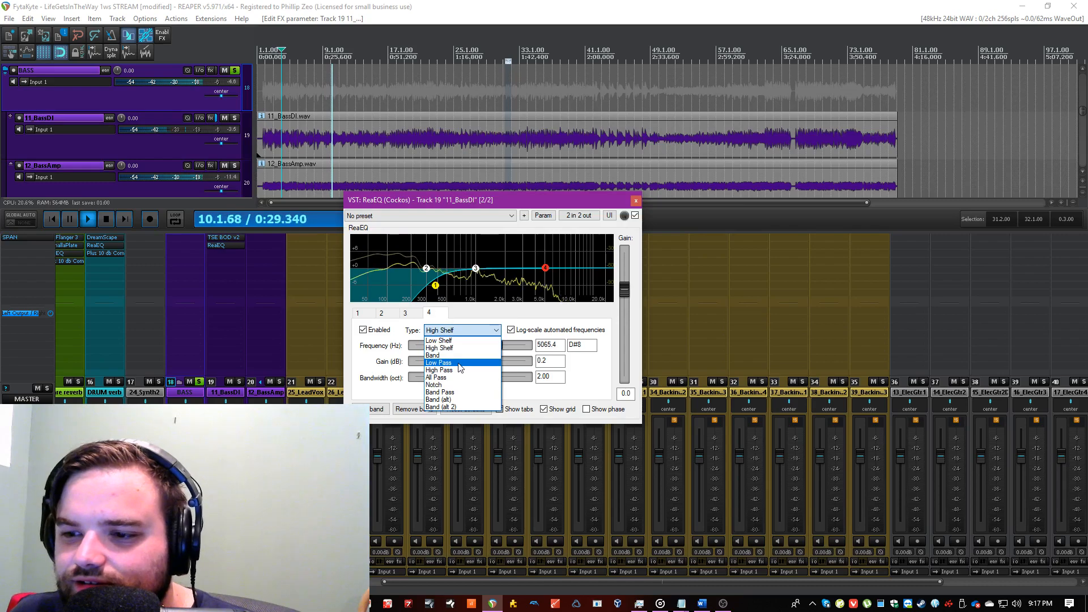
click(458, 352)
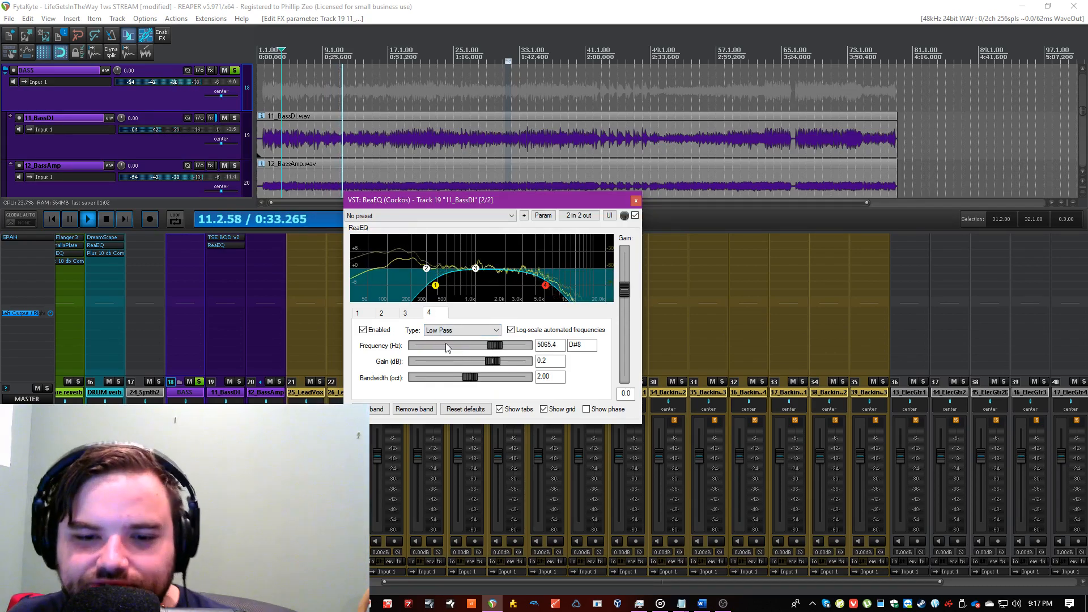
key(ctrl+s)
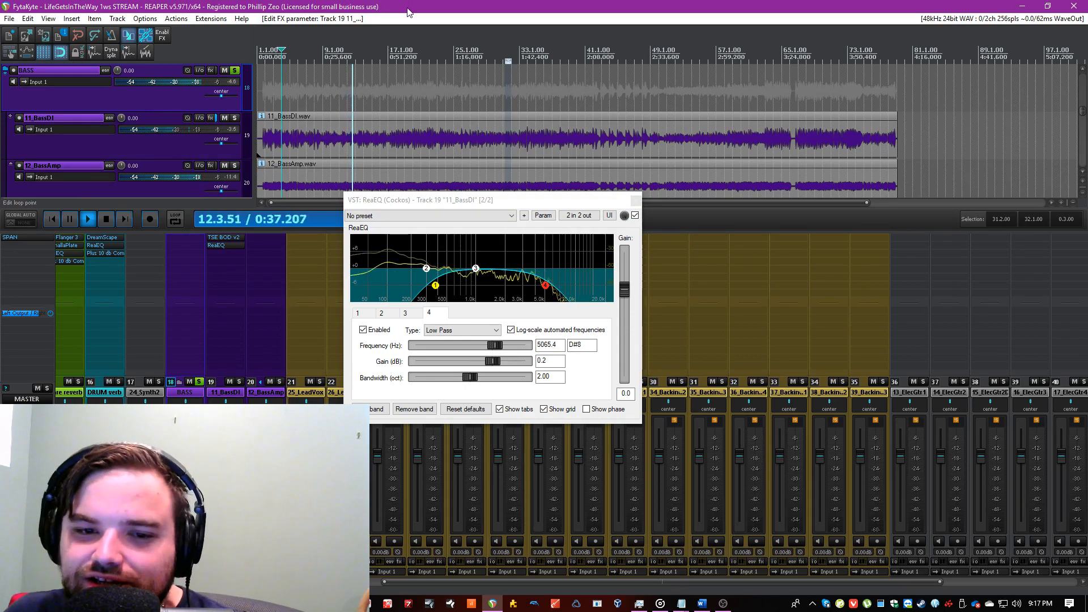
Step: Narrow the 11_BassDI EQ with the high pass at 448.6 Hz and the low pass at 3905.3 Hz
drag(444, 200, 559, 203)
drag(553, 293, 560, 292)
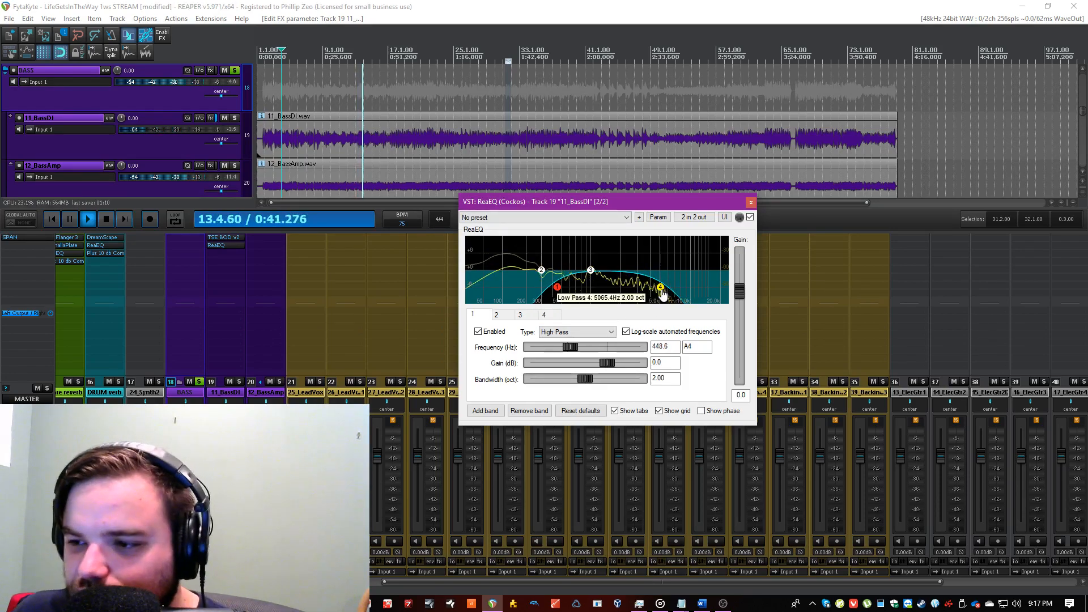
drag(661, 288, 650, 288)
click(287, 5)
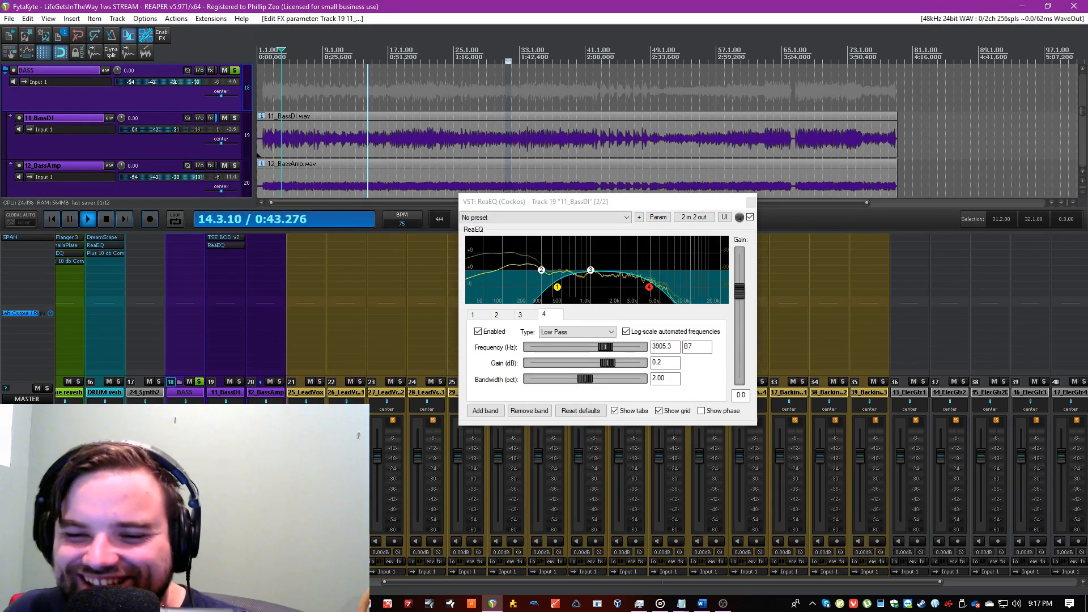
Step: Restart playback with the Drums folder soloed alongside BASS and close the ReaEQ window
key(space)
drag(669, 579, 357, 581)
click(88, 381)
key(space)
click(750, 203)
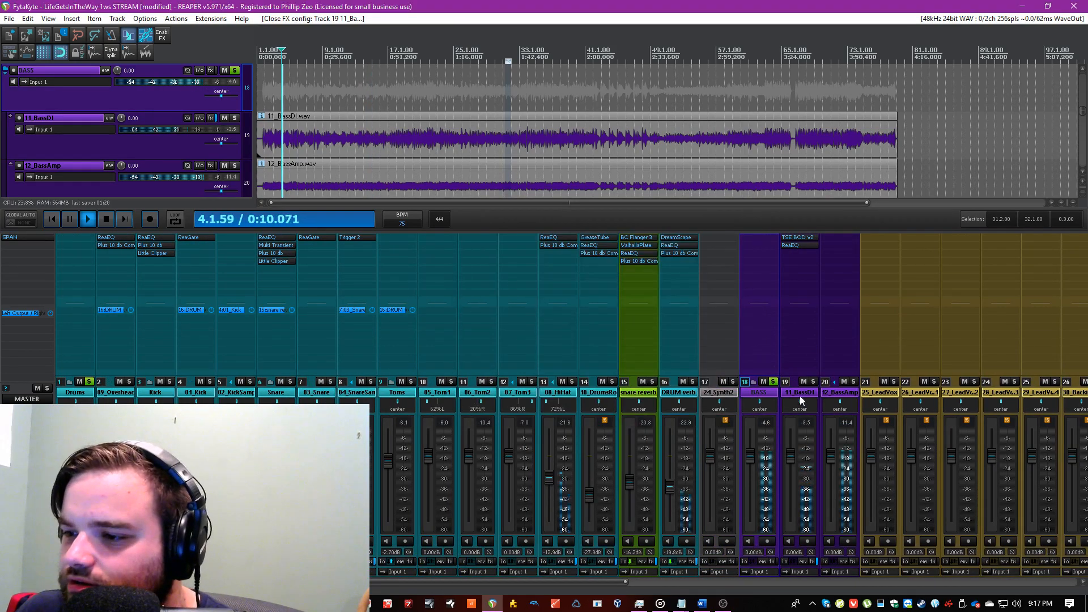
Step: Unsolo BASS, solo the Snare folder, open its Plus 10 db effect, and save the project
click(775, 381)
click(291, 381)
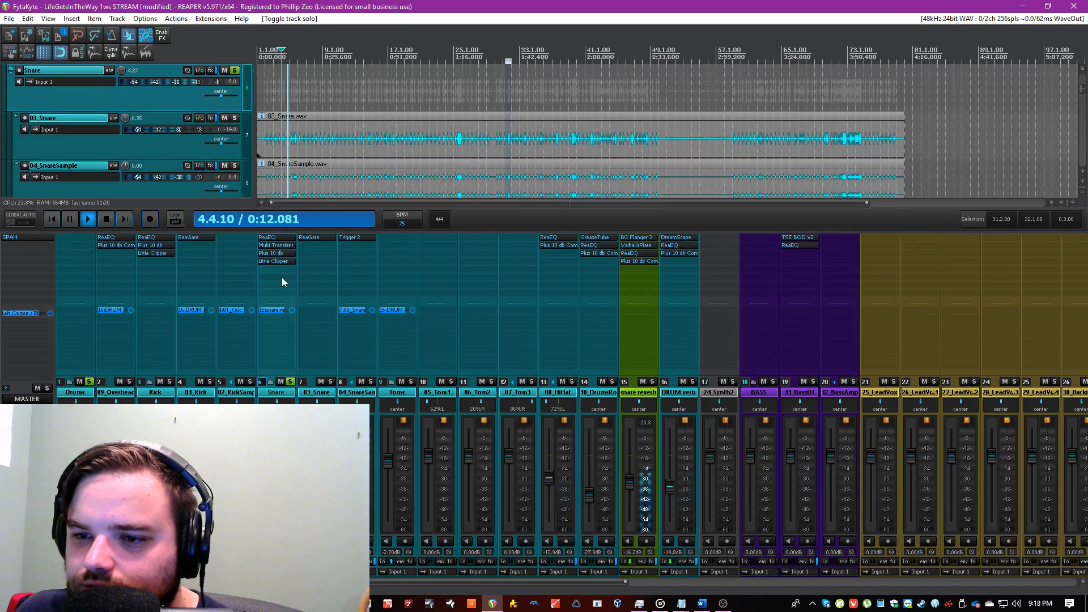
click(278, 254)
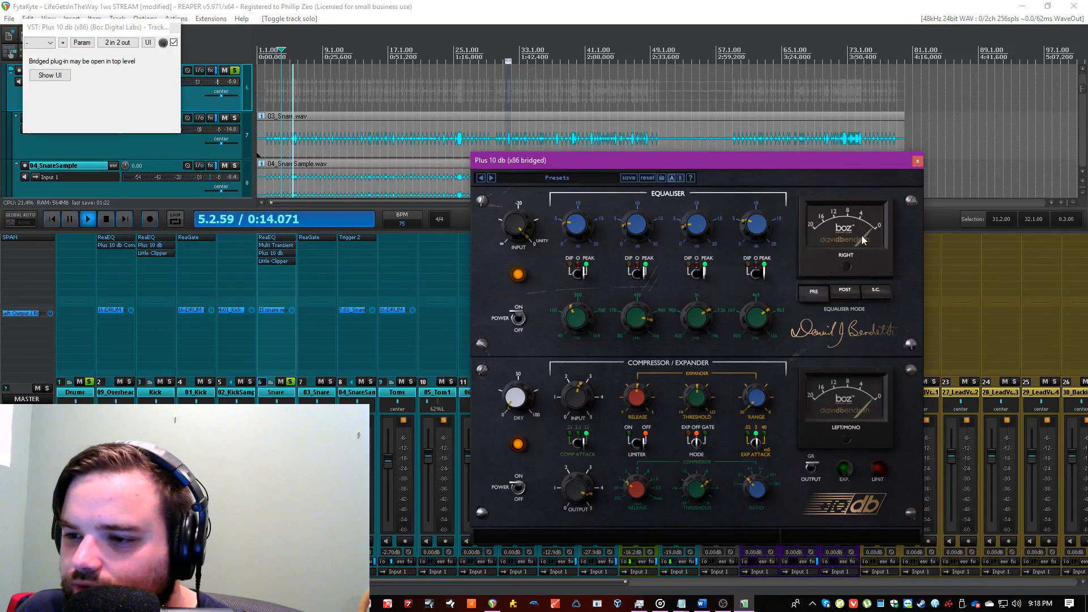
click(583, 6)
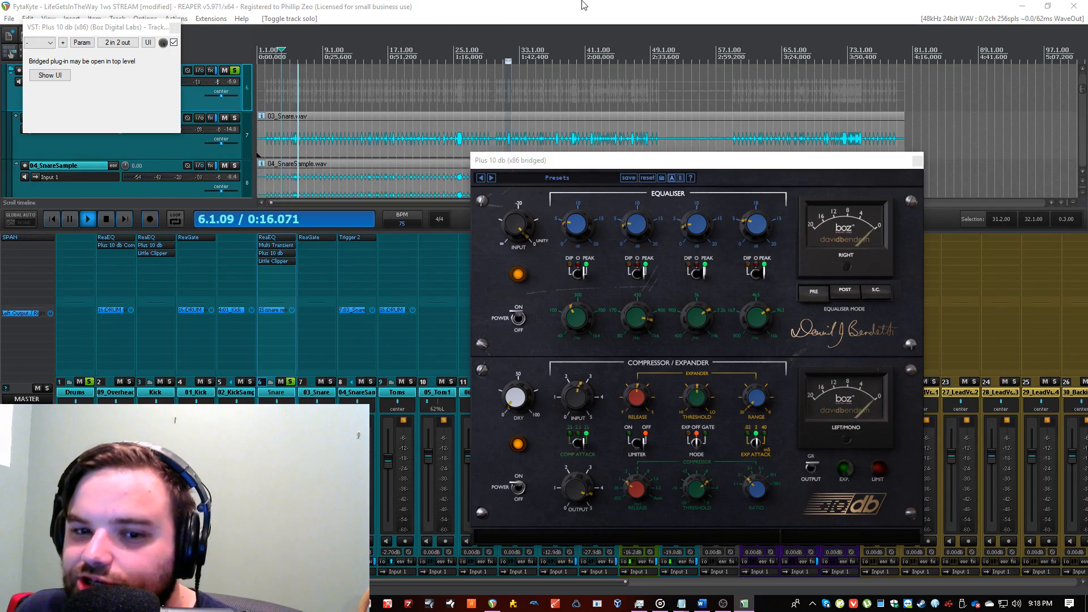
key(ctrl+s)
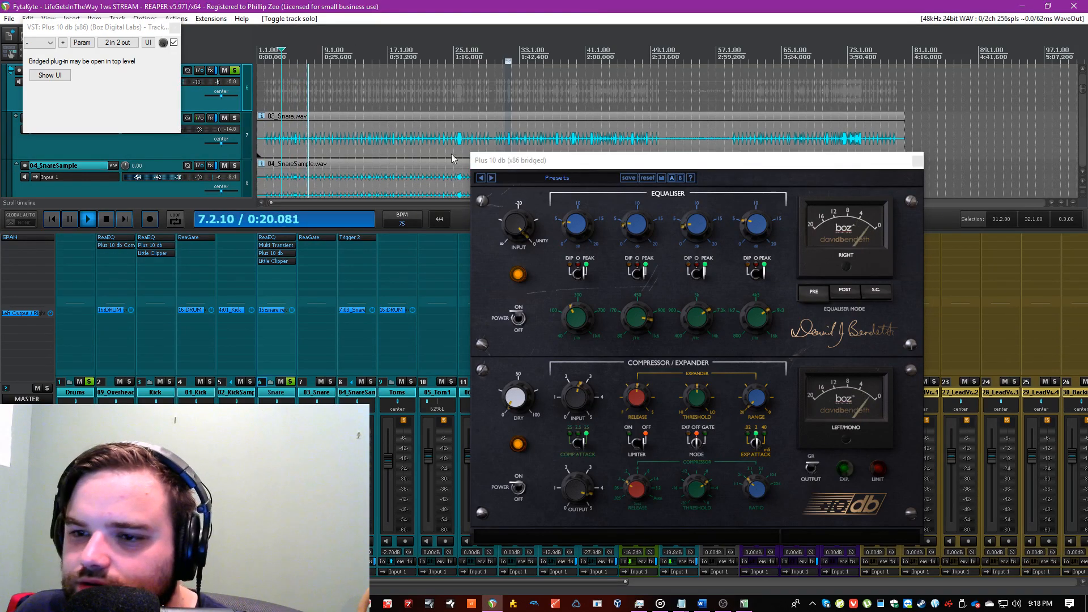
Step: Adjust the master attack and sustain with 2X enabled for both in the Snare folder's Multi Transient, and close it
click(267, 244)
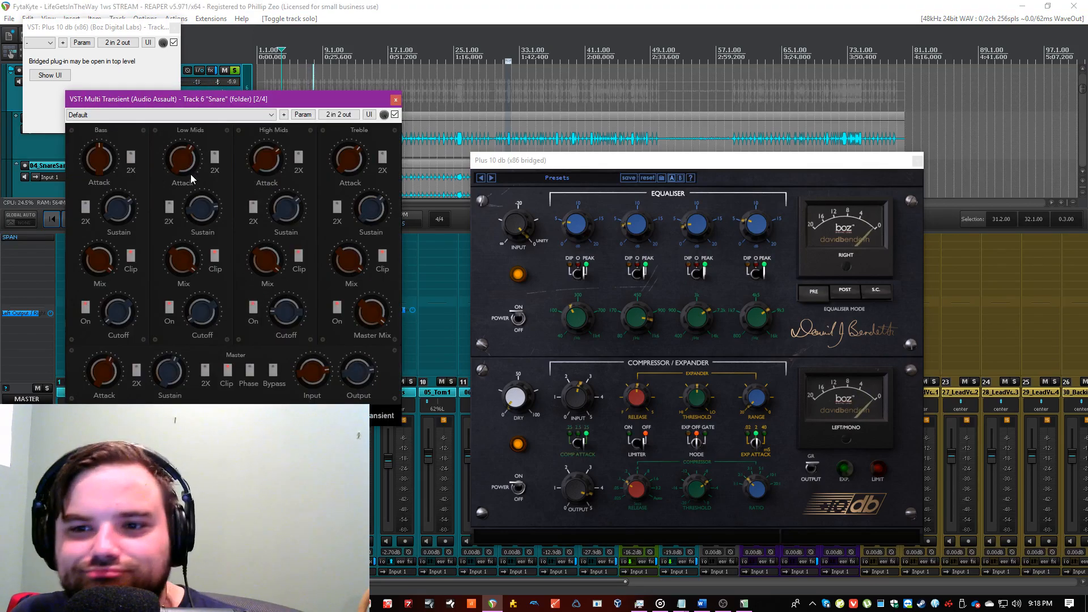
mouse_move(97, 158)
mouse_down()
mouse_move(97, 109)
mouse_move(86, 149)
mouse_up()
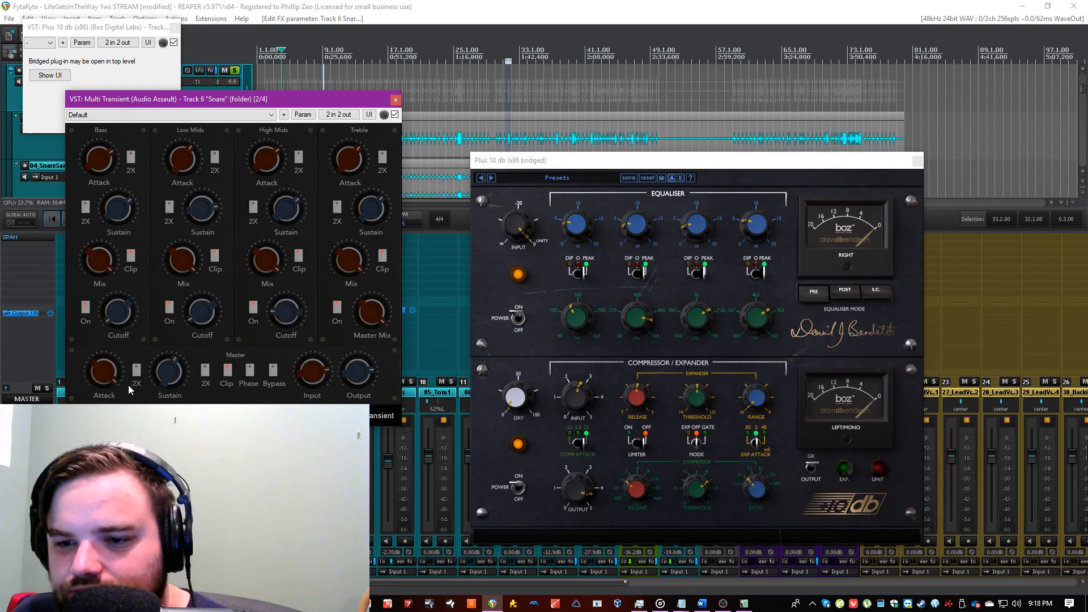
drag(103, 381, 103, 402)
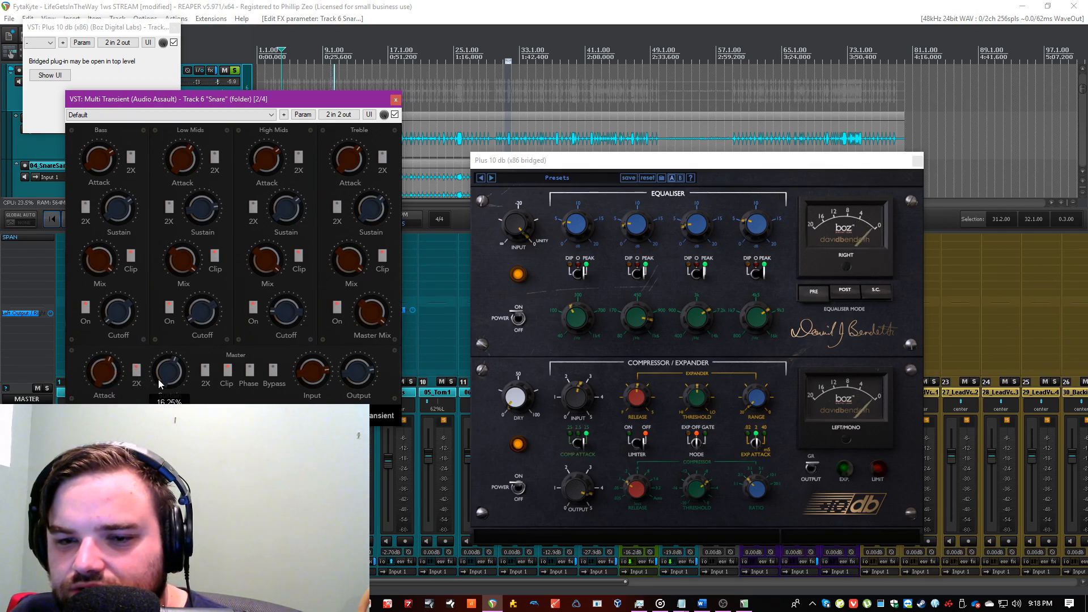
mouse_move(108, 375)
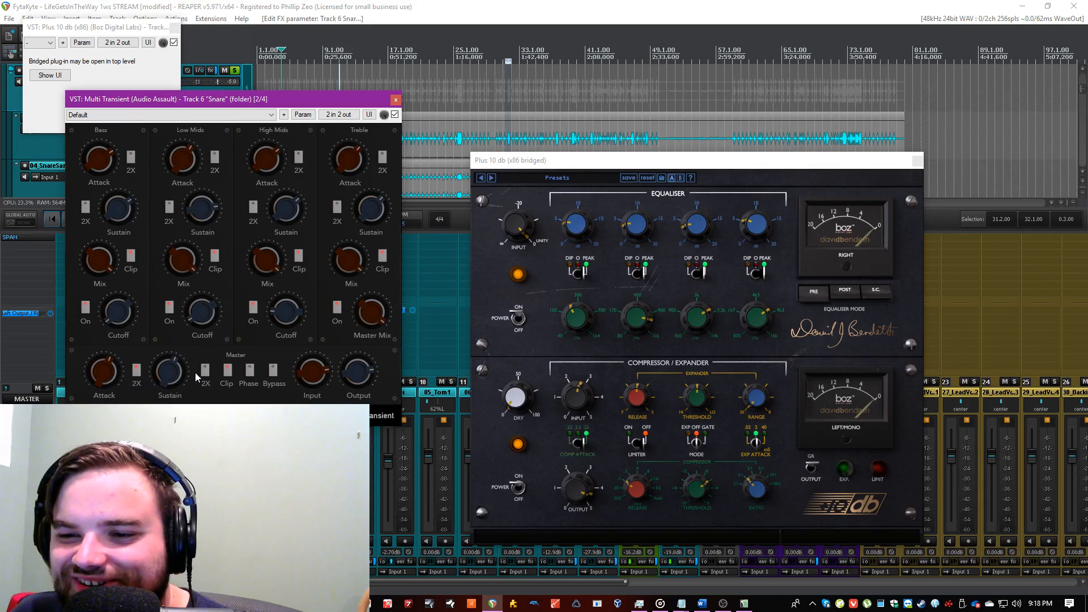
mouse_move(176, 365)
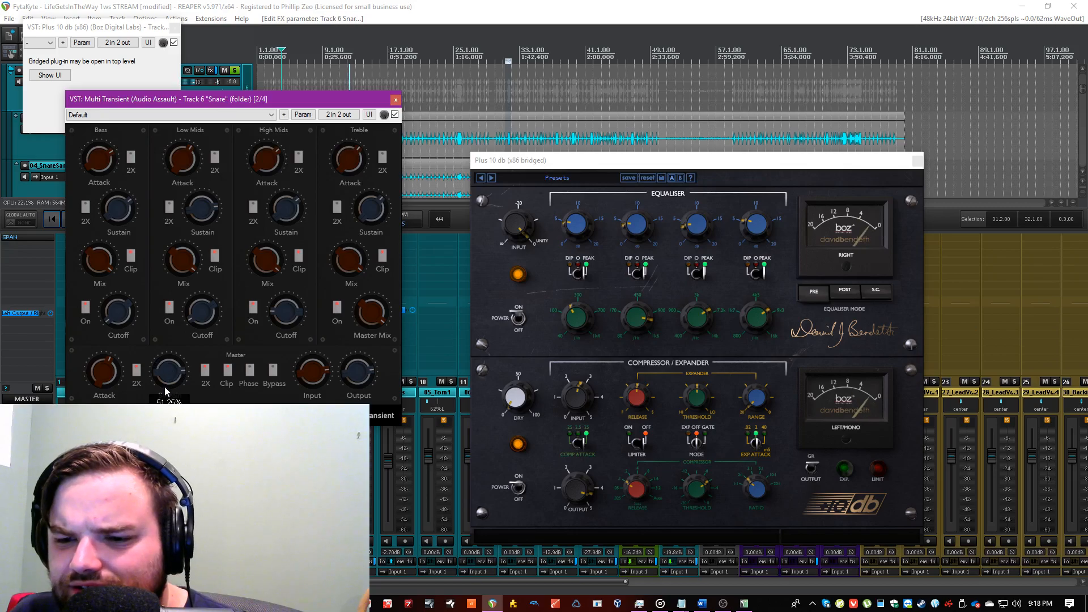
click(330, 5)
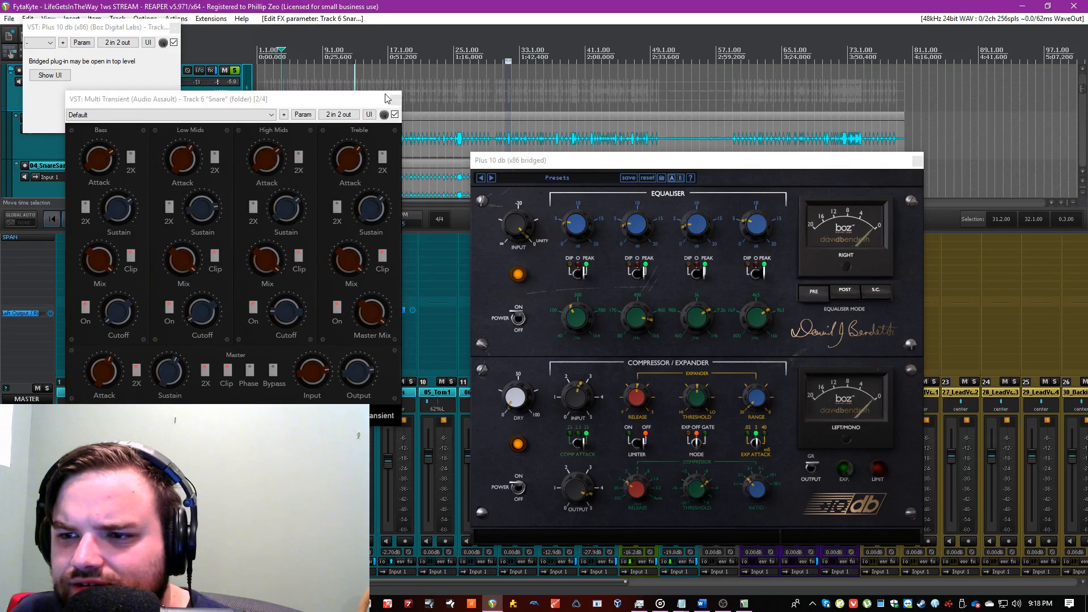
click(395, 100)
click(175, 28)
Step: Lower the snare reverb track to -21.9 dB, close Plus 10 db, unsolo Snare, and save the project
drag(623, 160, 219, 116)
click(645, 422)
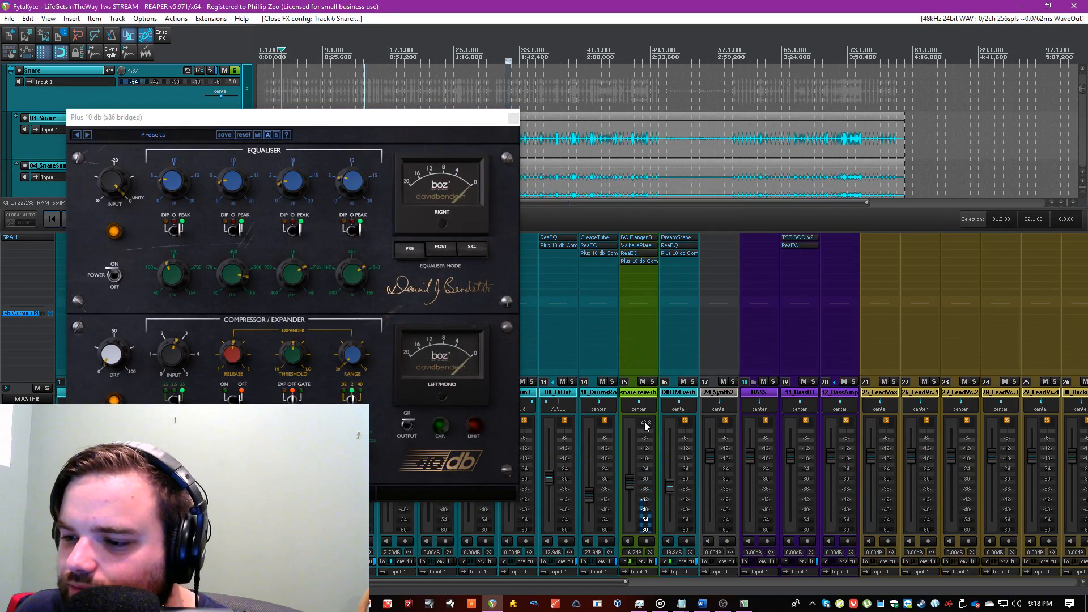
drag(631, 485, 631, 491)
click(504, 119)
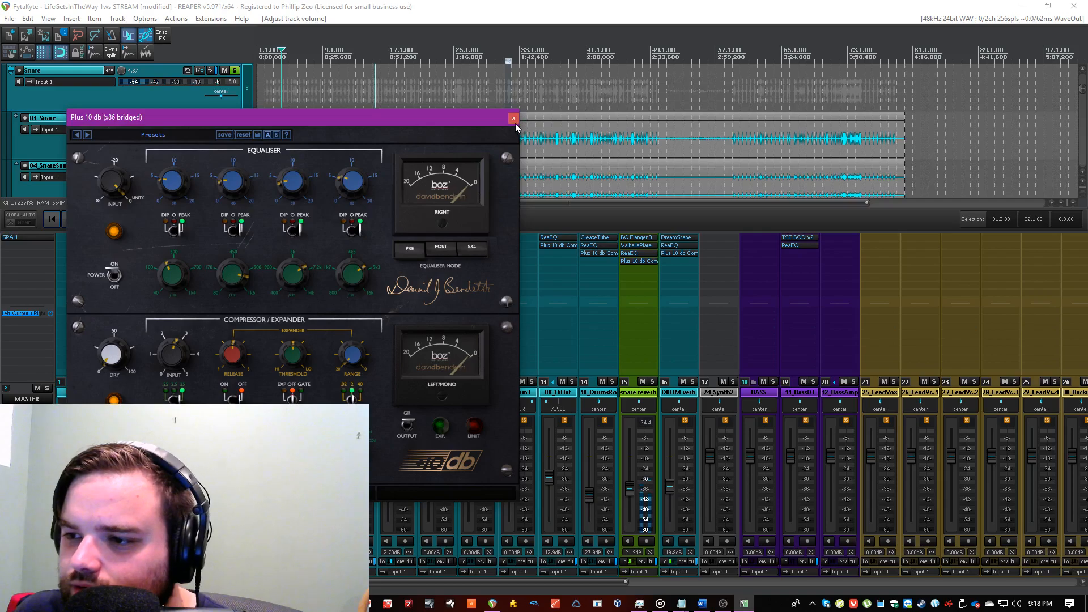
click(514, 119)
click(291, 381)
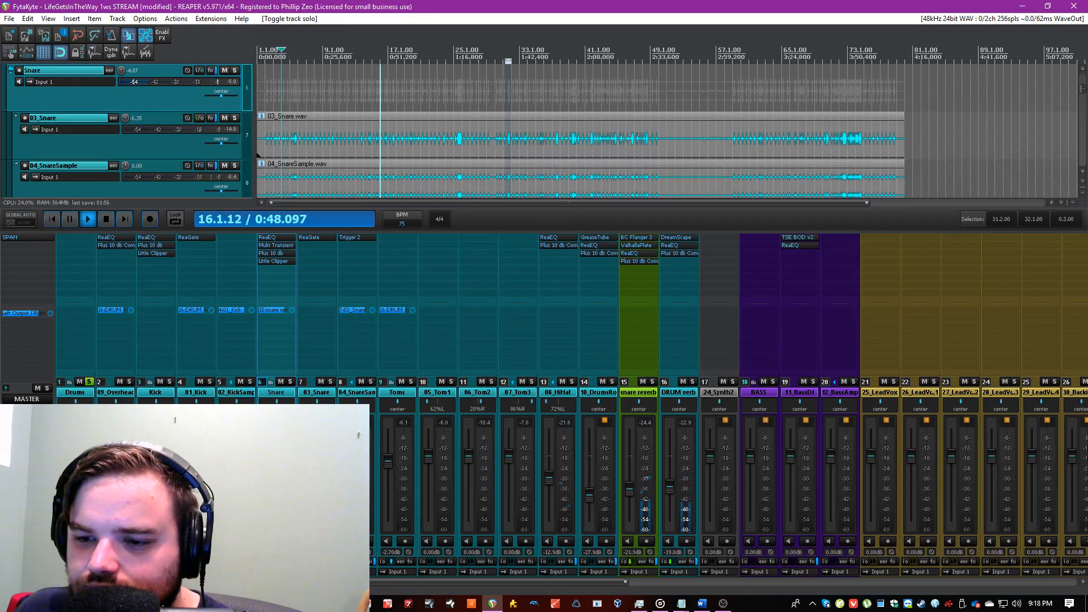
key(ctrl+s)
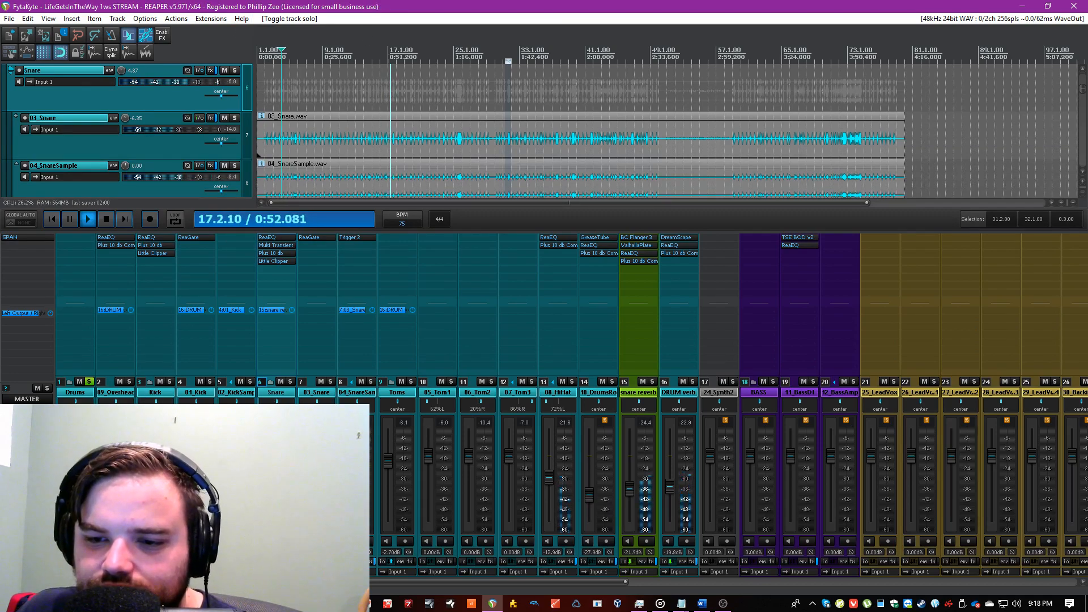
Step: Select the overheads, Kick, Snare, Toms, drum room and both reverb tracks together and lower their volumes by about 1 dB
drag(146, 462, 147, 465)
click(132, 401)
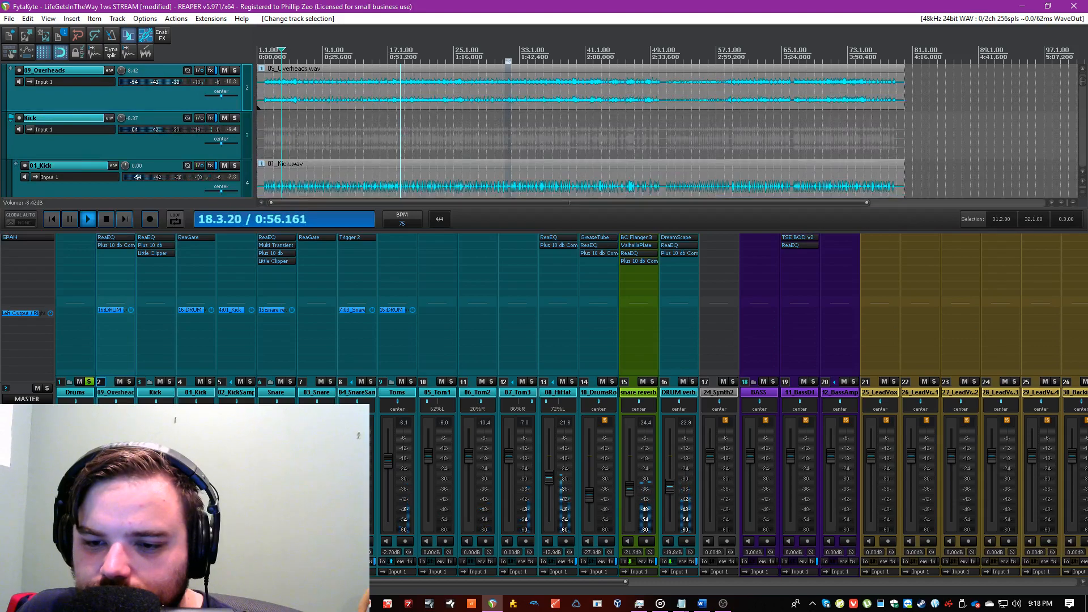
ctrl+click(146, 392)
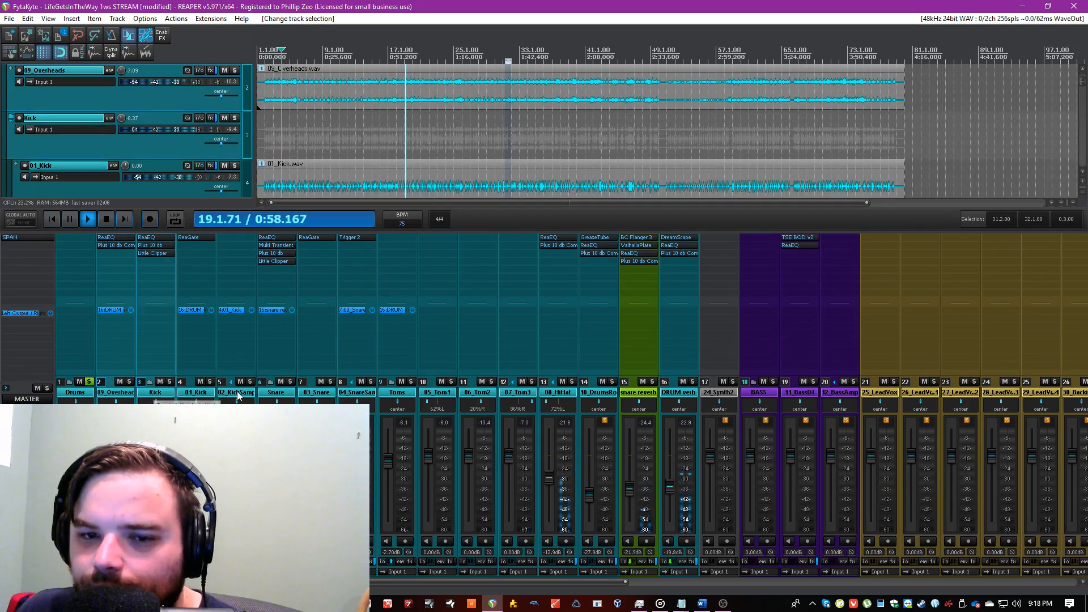
ctrl+click(272, 395)
ctrl+click(390, 393)
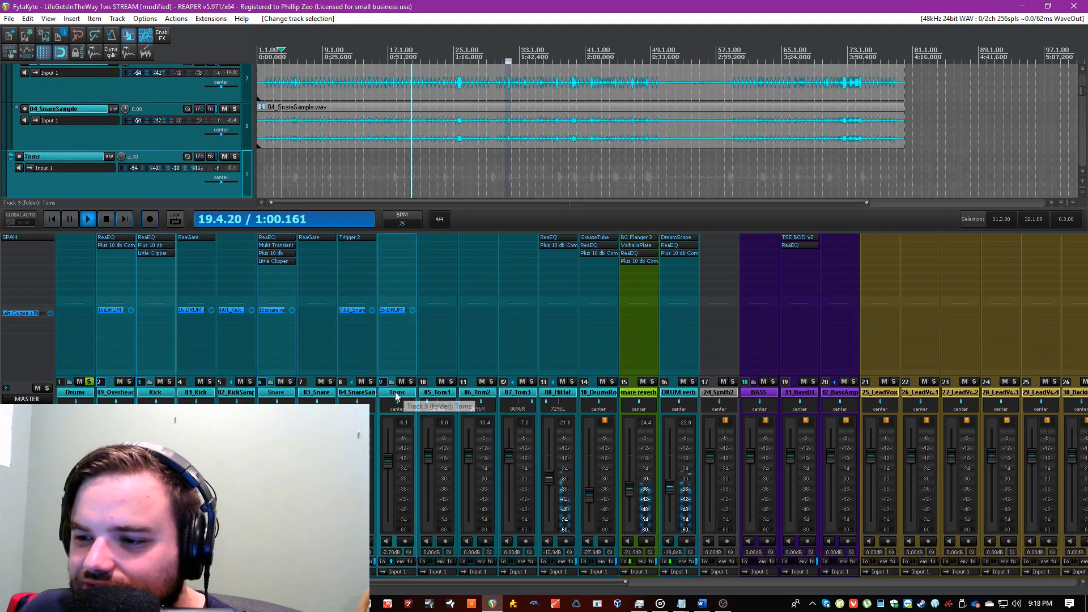
ctrl+click(608, 393)
ctrl+click(639, 392)
ctrl+click(665, 392)
scroll(668, 489, down, 1)
scroll(668, 488, down, 1)
click(75, 392)
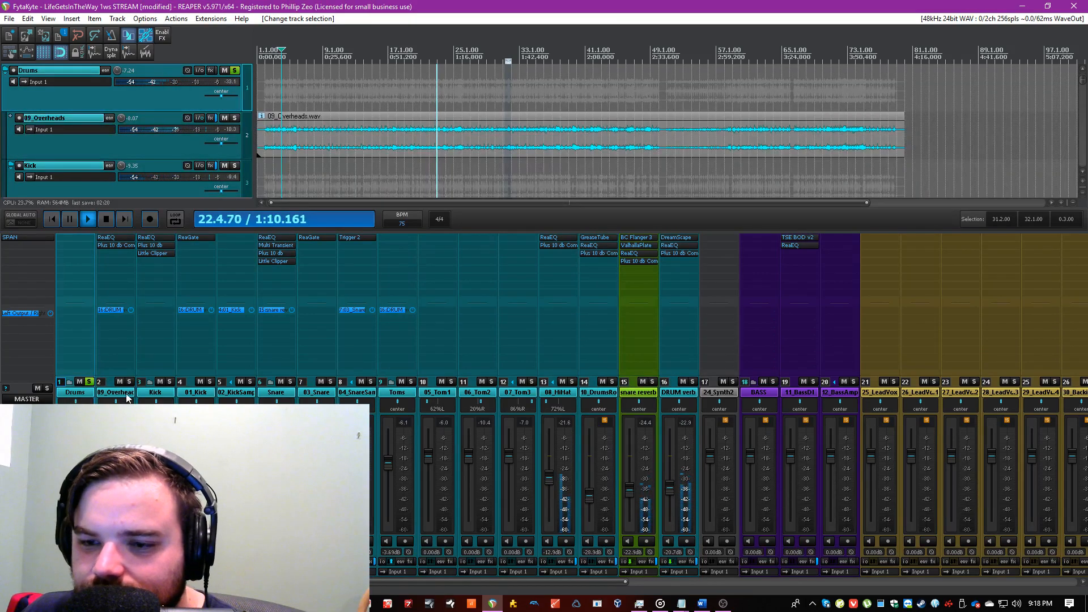
Step: Solo the Toms folder, play the tom hits from around bar 37, and select the Toms folder
click(399, 343)
click(411, 382)
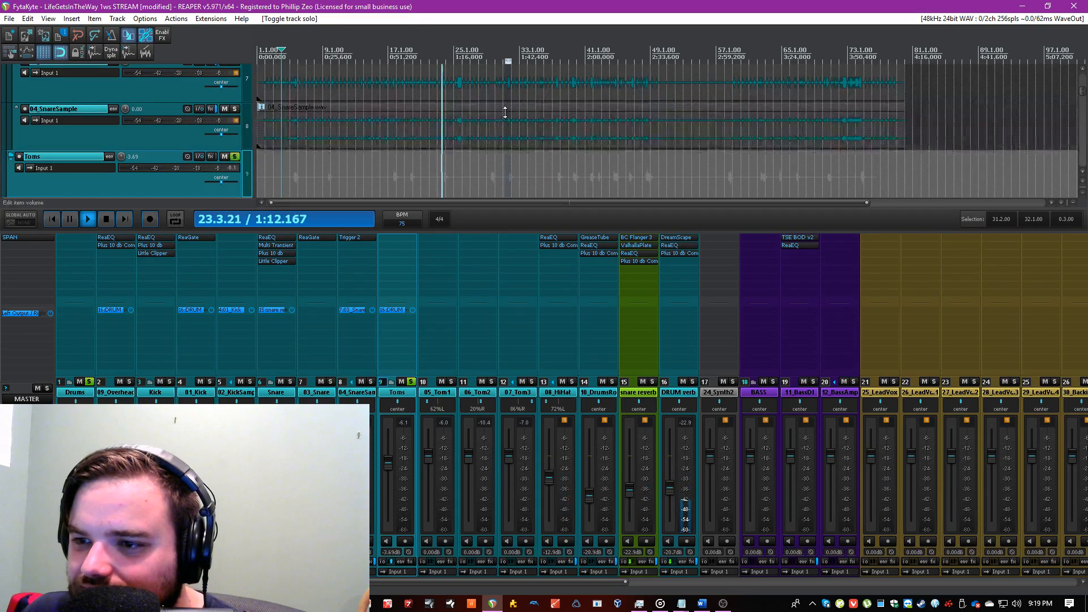
scroll(678, 178, up, 1)
scroll(678, 178, up, 2)
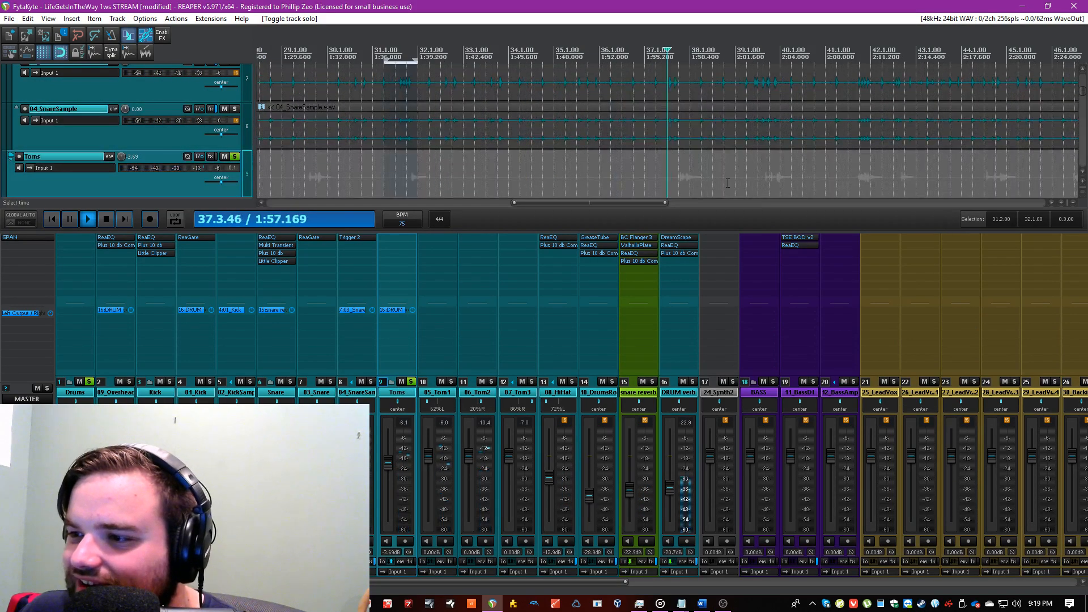
click(473, 393)
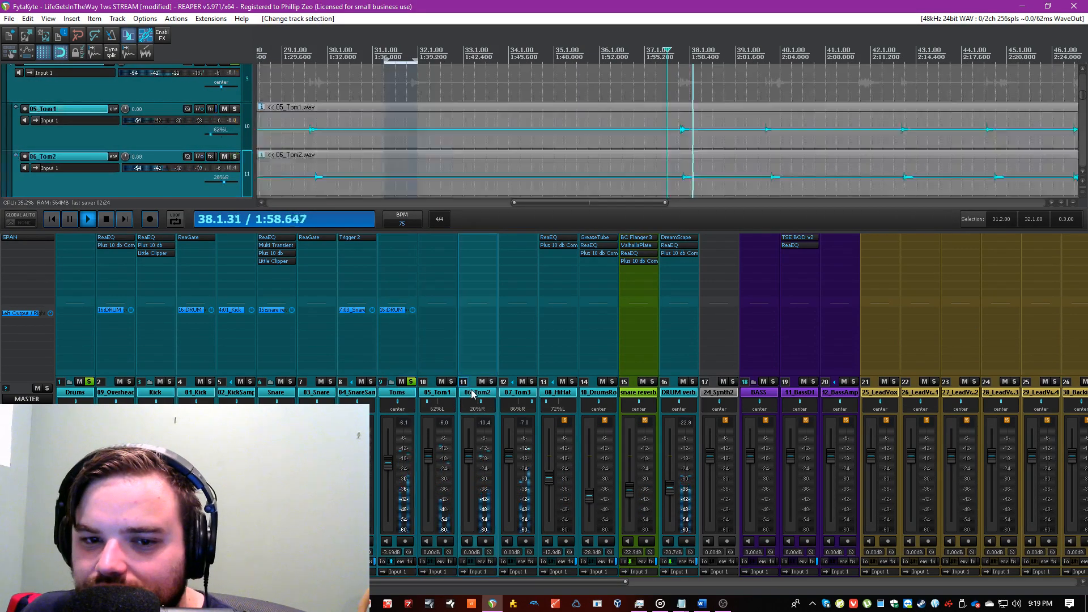
click(515, 393)
click(405, 392)
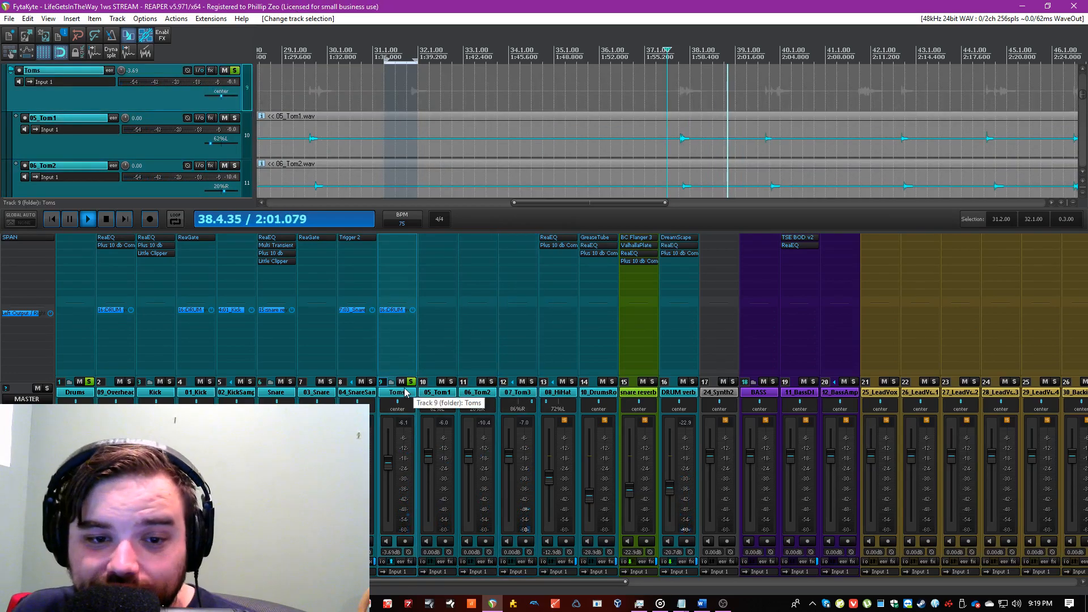
Step: Add Plus 10 db (x86) to the Toms folder with a 2:1 ratio and 0.1 sec release, save, and set EQ band 4 to peak
click(402, 261)
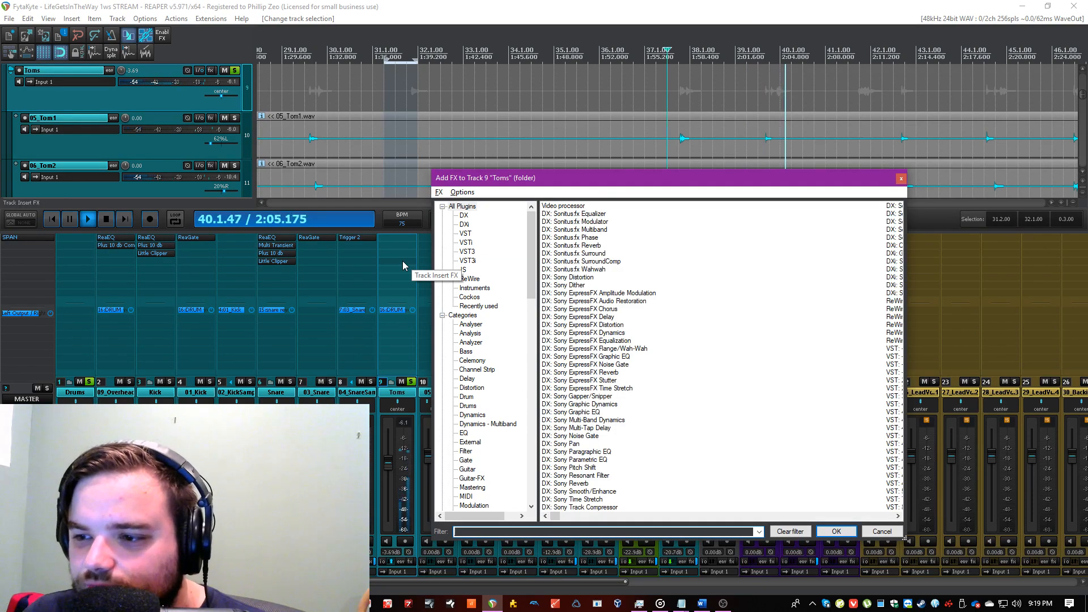
text(plus)
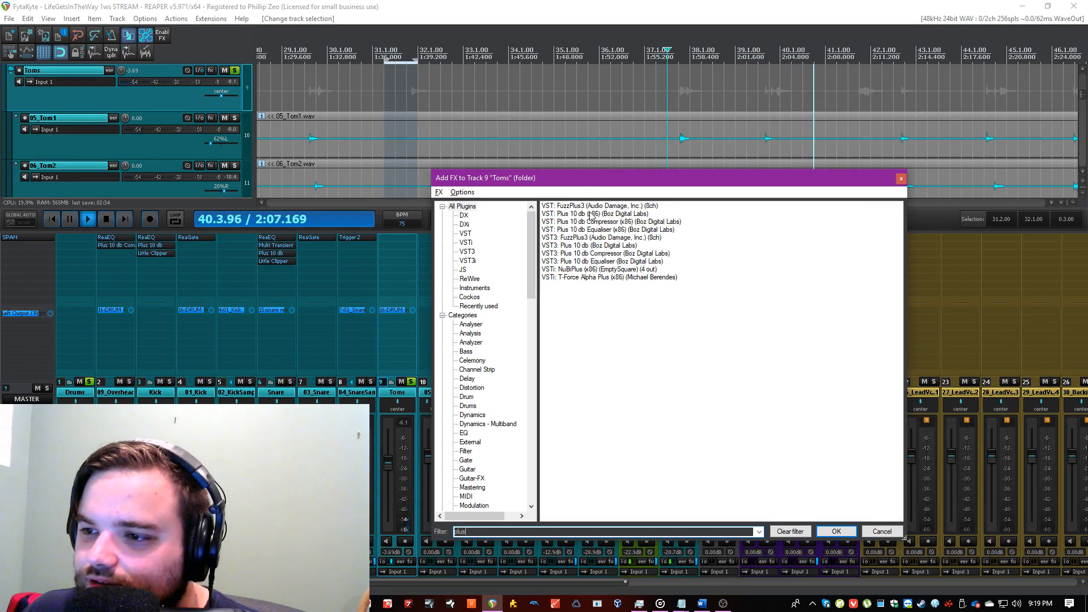
double_click(589, 213)
drag(157, 54, 234, 116)
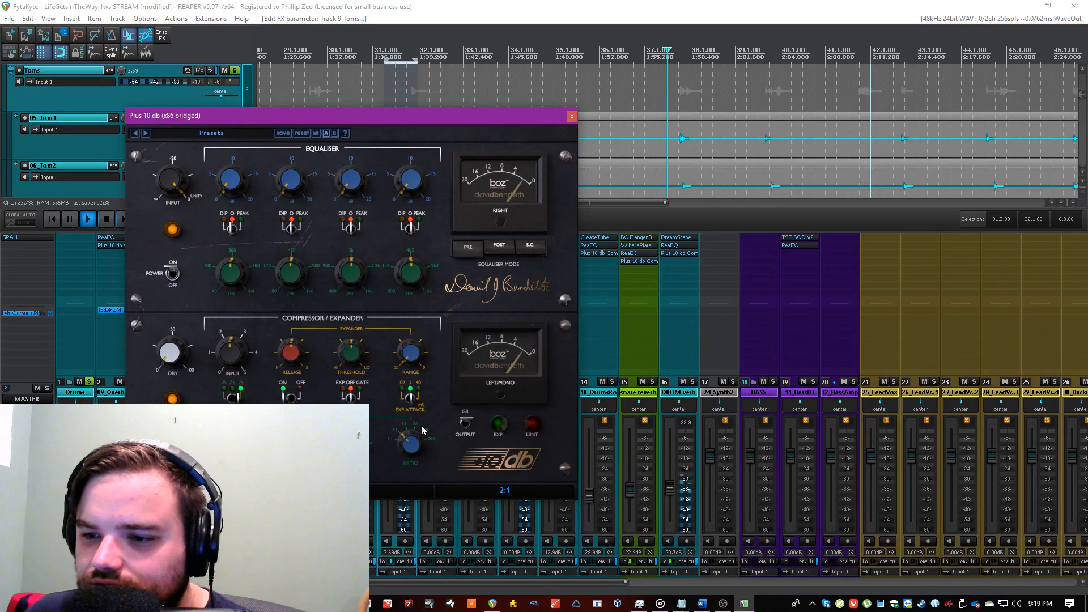
click(361, 5)
click(290, 444)
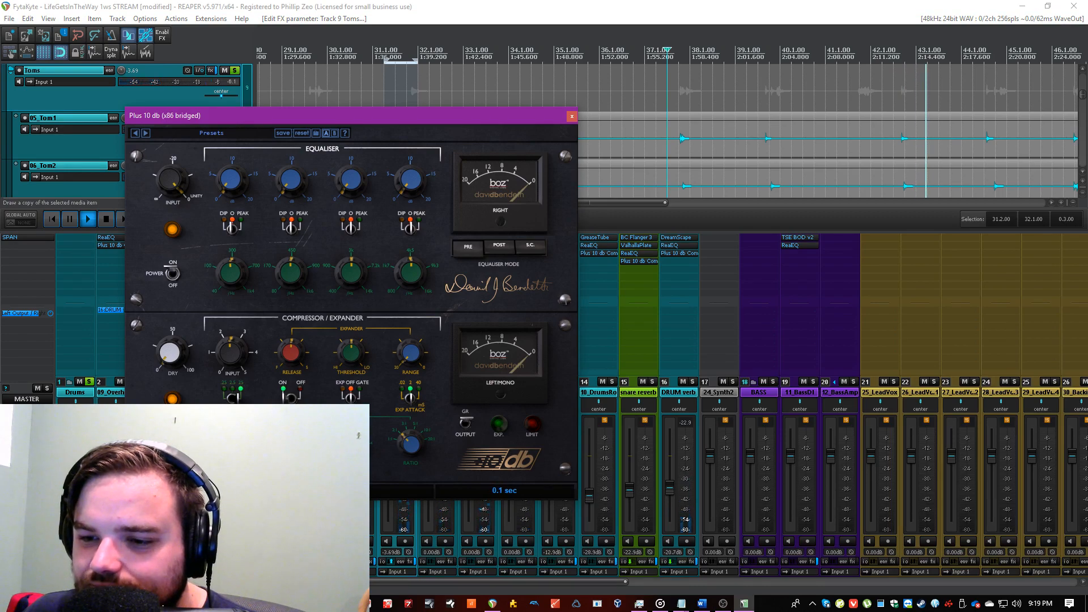
key(ctrl+s)
click(409, 227)
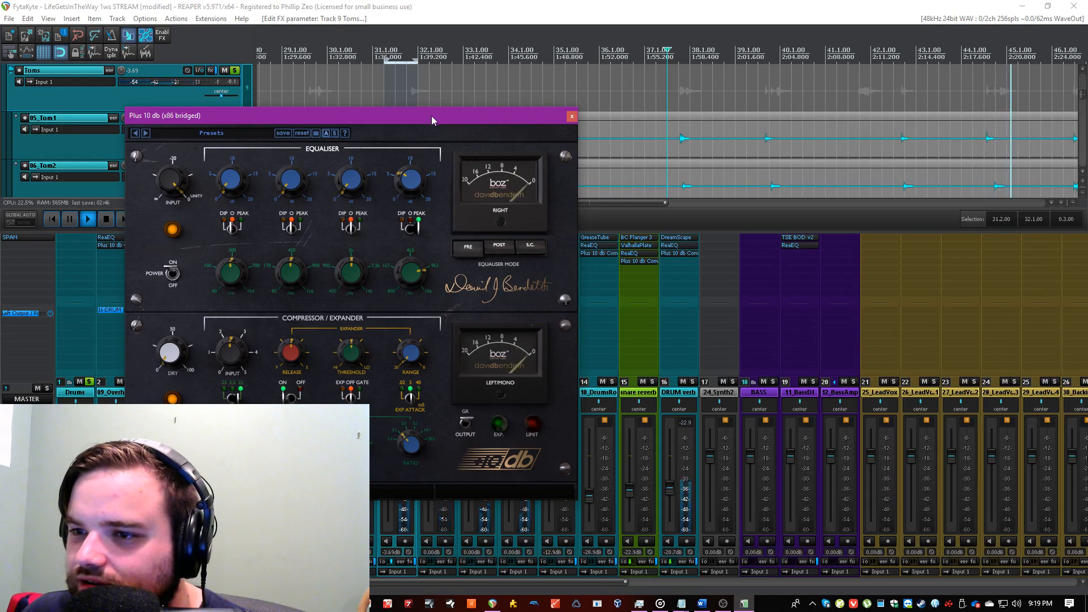
Step: Loop playback over the tom fill from 37.4.00 to 38.2.00
drag(430, 116, 431, 277)
click(686, 83)
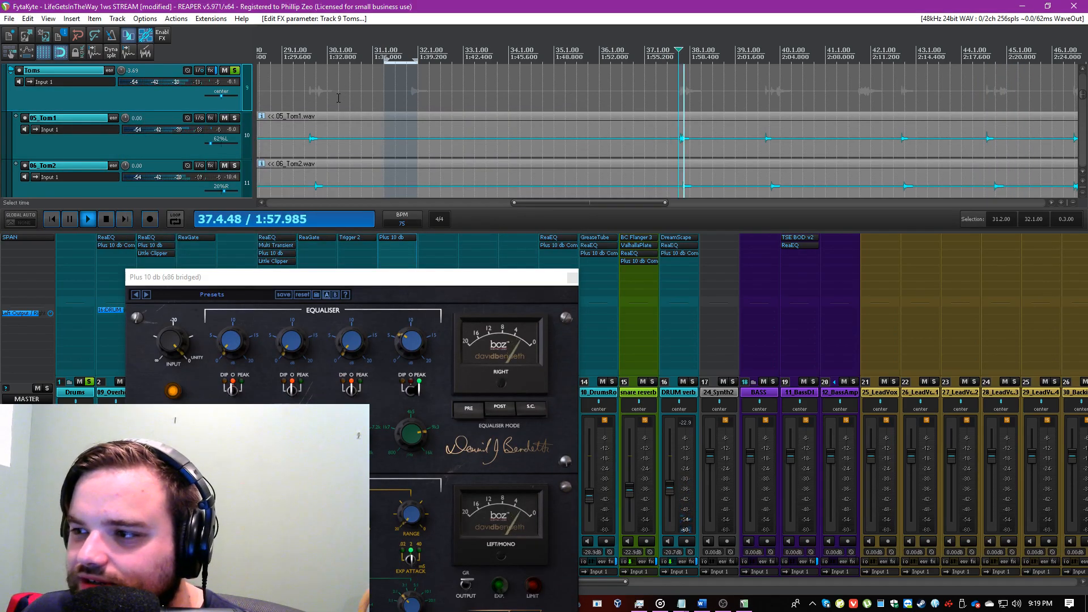
scroll(1083, 97, down, 1)
scroll(1084, 96, down, 1)
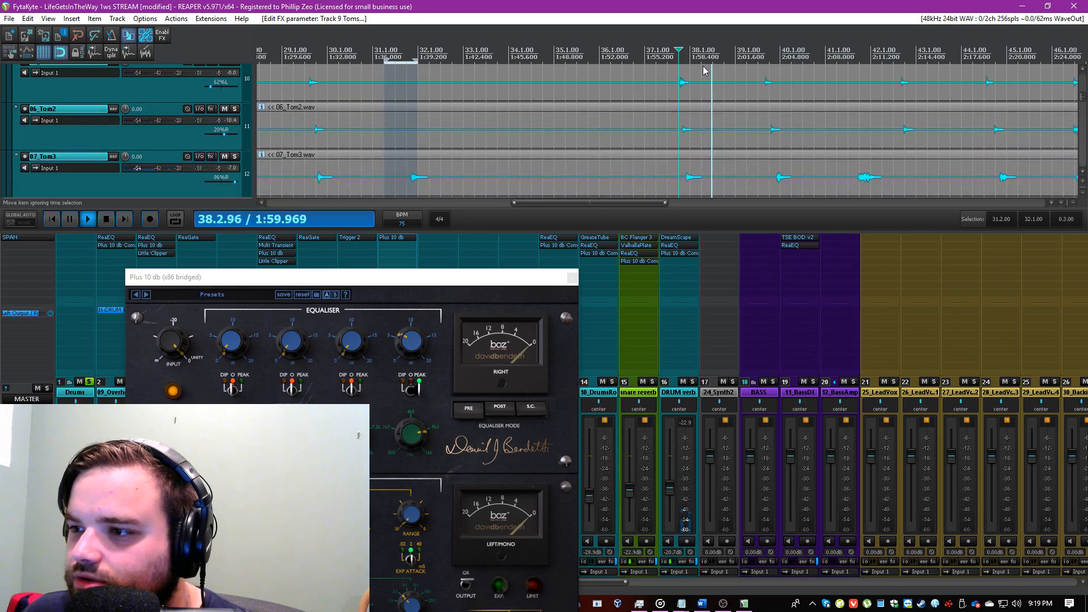
drag(680, 57, 700, 59)
key(KP_Add)
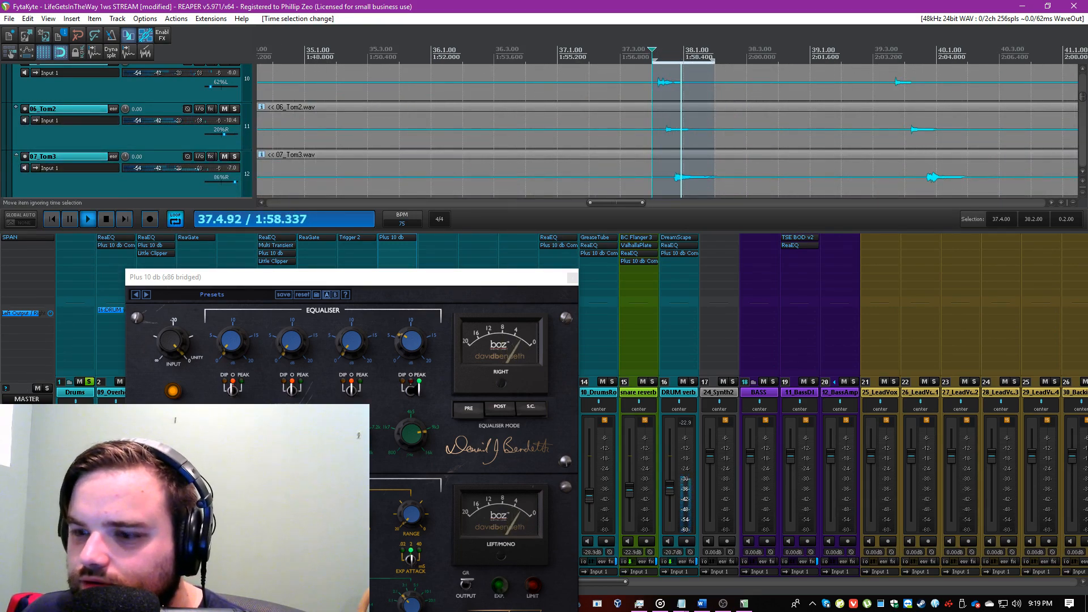
Step: Set EQ bands 2 and 3 to peak in the Toms folder's Plus 10 db, tune their frequencies, and save the project
drag(275, 276, 417, 125)
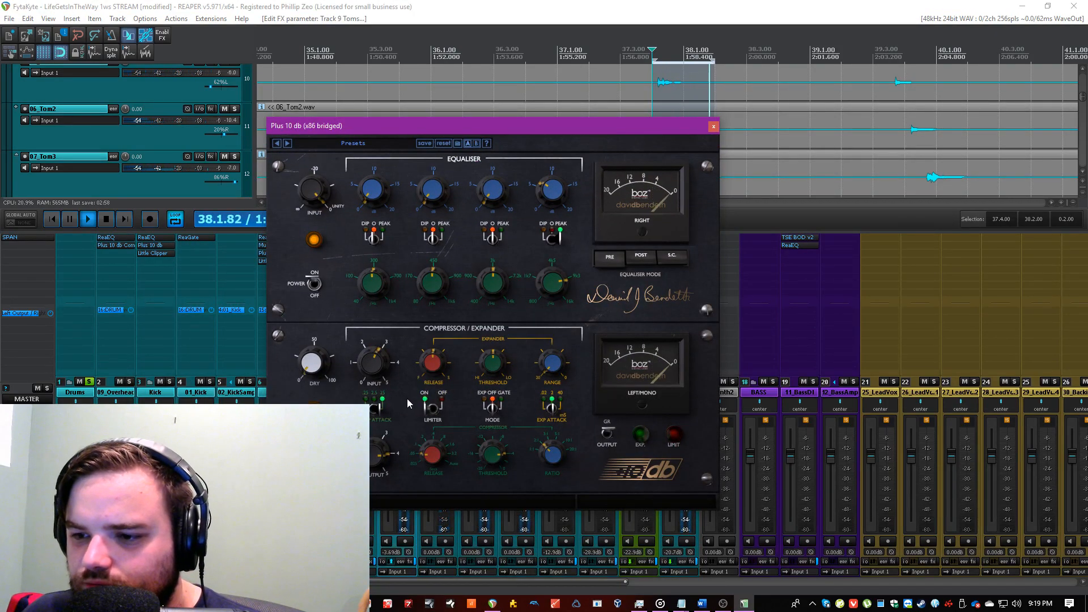
mouse_move(372, 368)
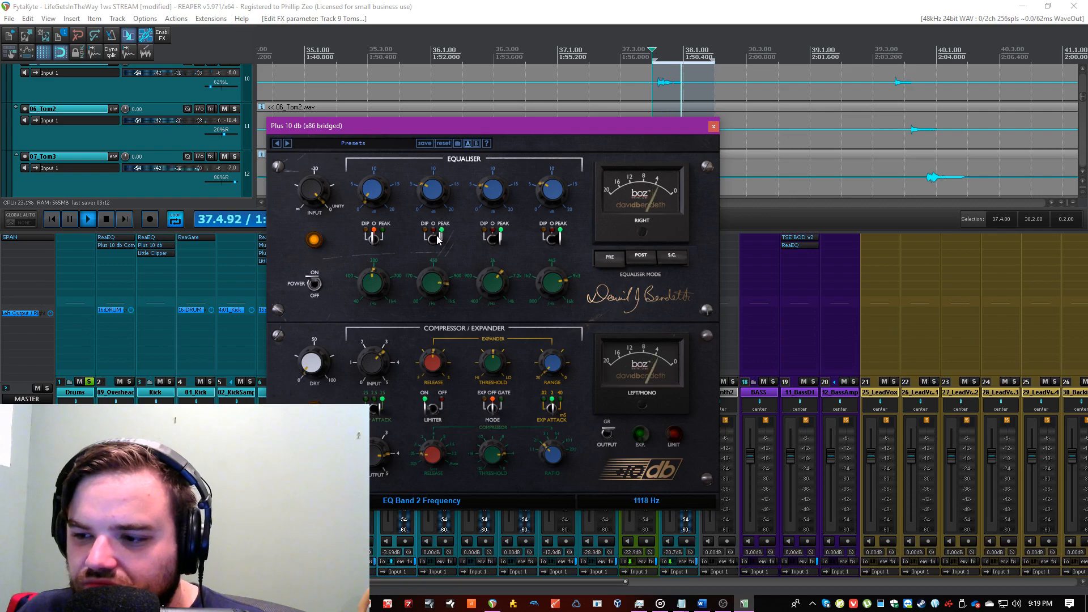
click(400, 55)
key(ctrl+s)
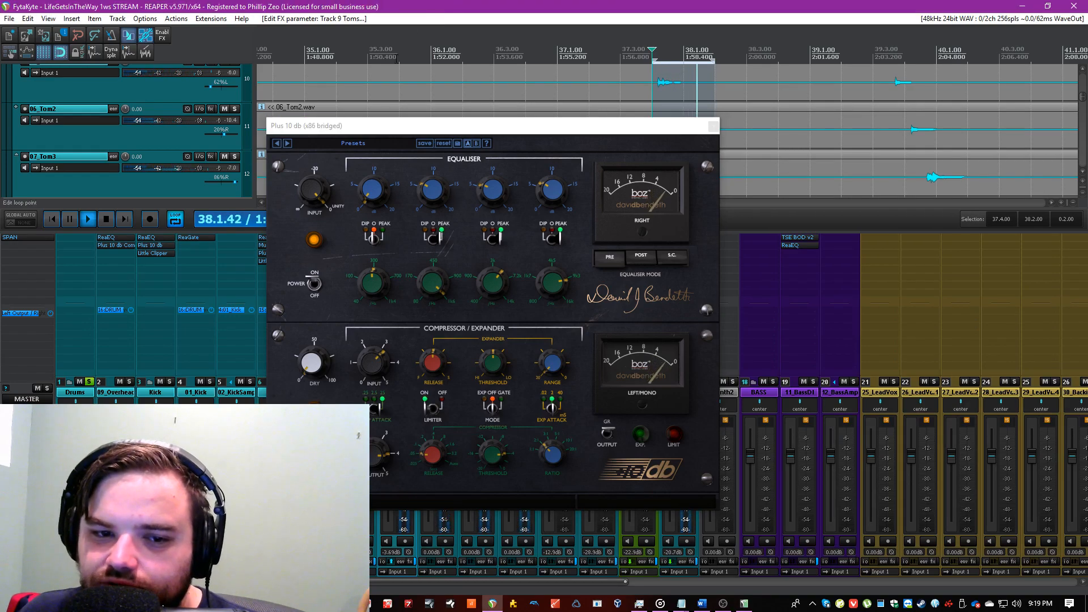
Step: Set EQ band 1 to peak at 103 Hz in the Toms folder's Plus 10 db and close the plugin window
drag(427, 135, 468, 161)
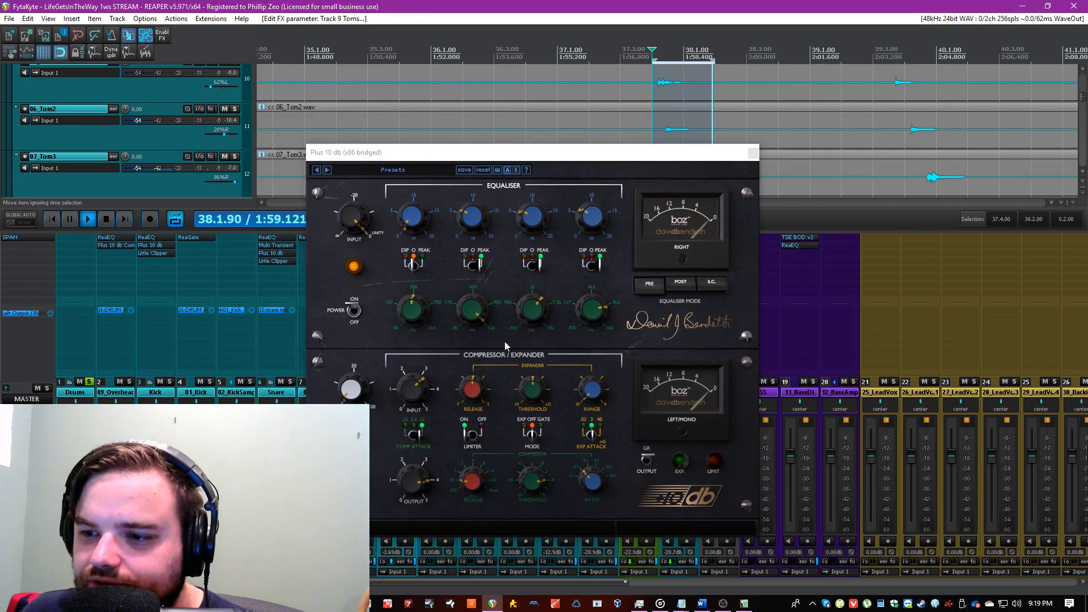
click(416, 153)
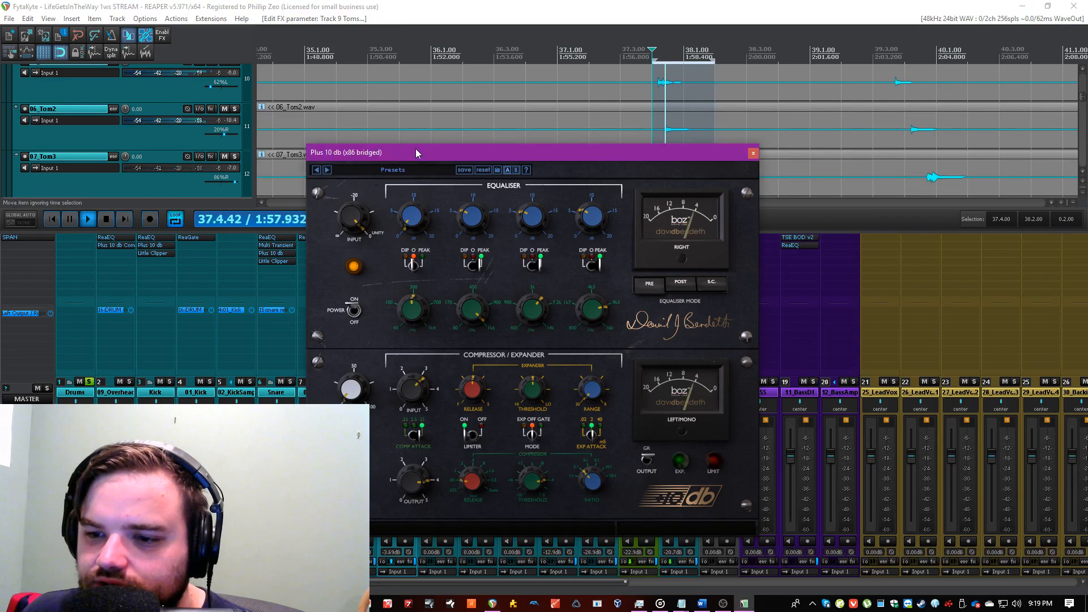
drag(416, 152, 594, 154)
click(426, 259)
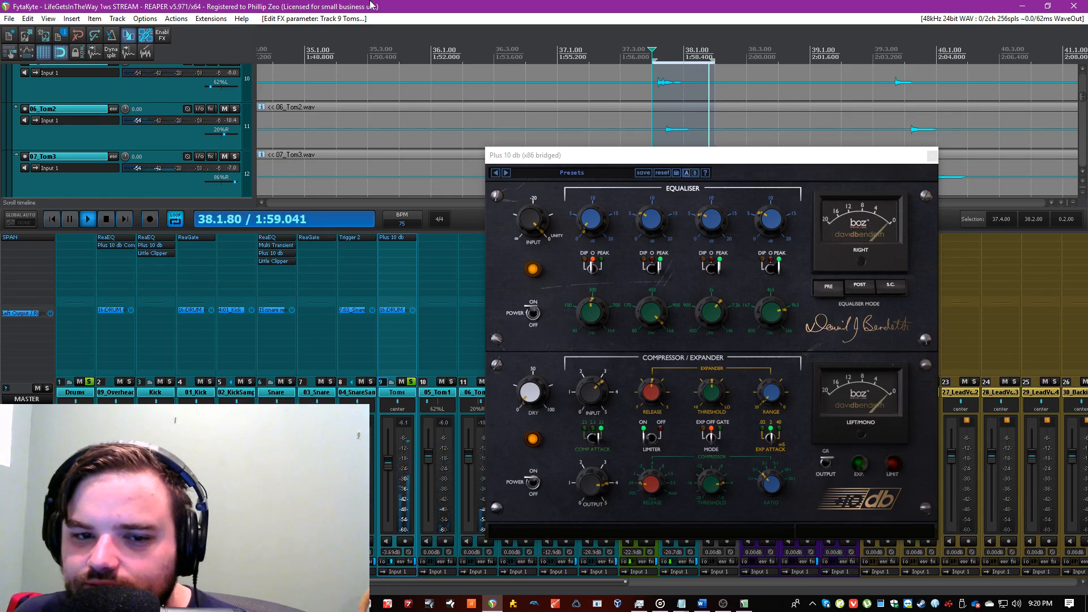
drag(567, 155, 389, 157)
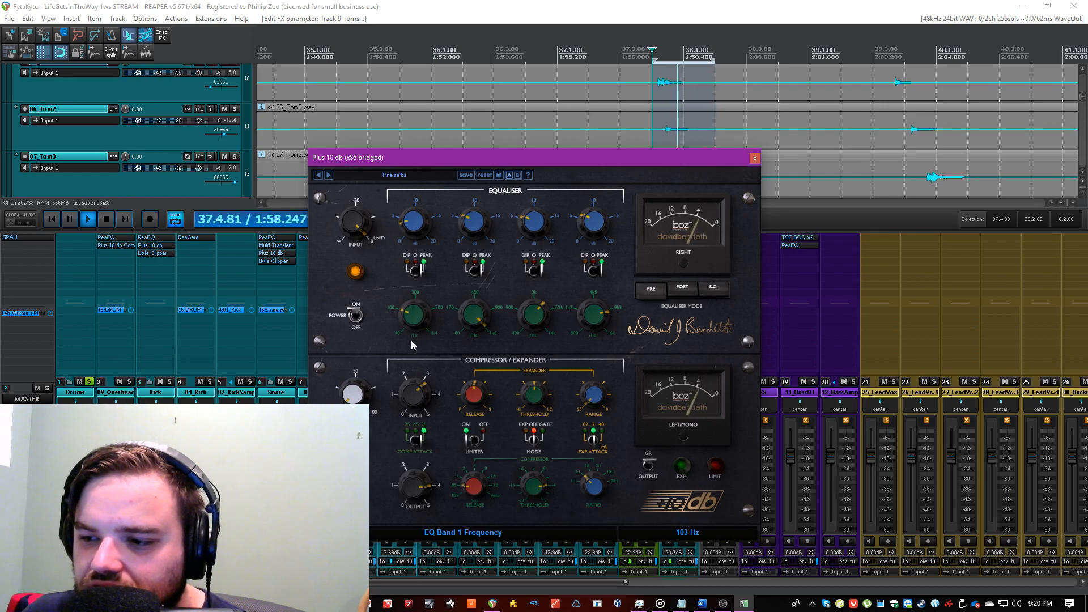
click(622, 463)
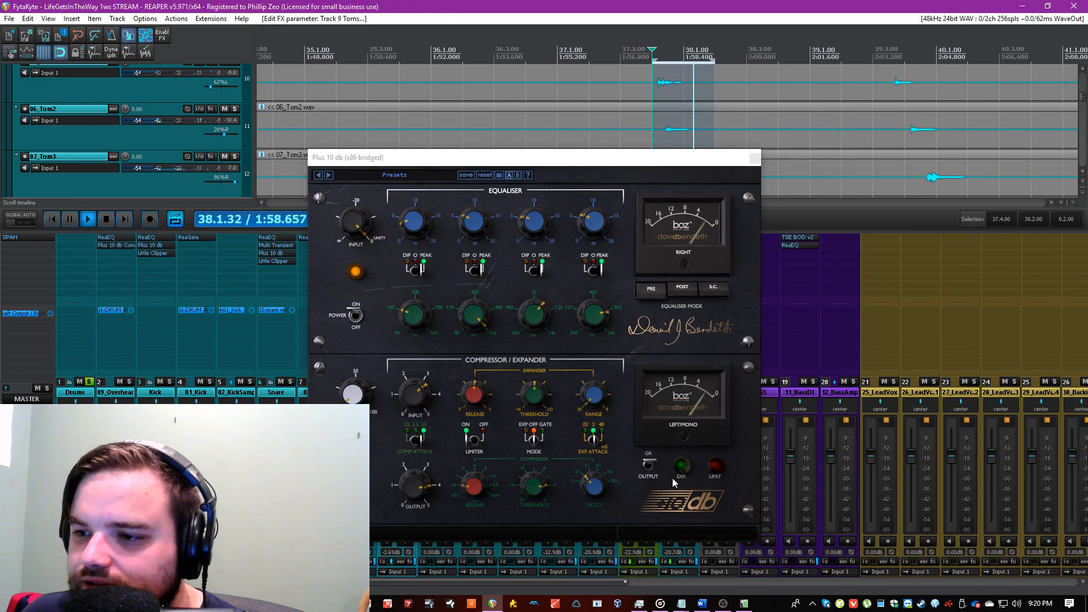
click(754, 159)
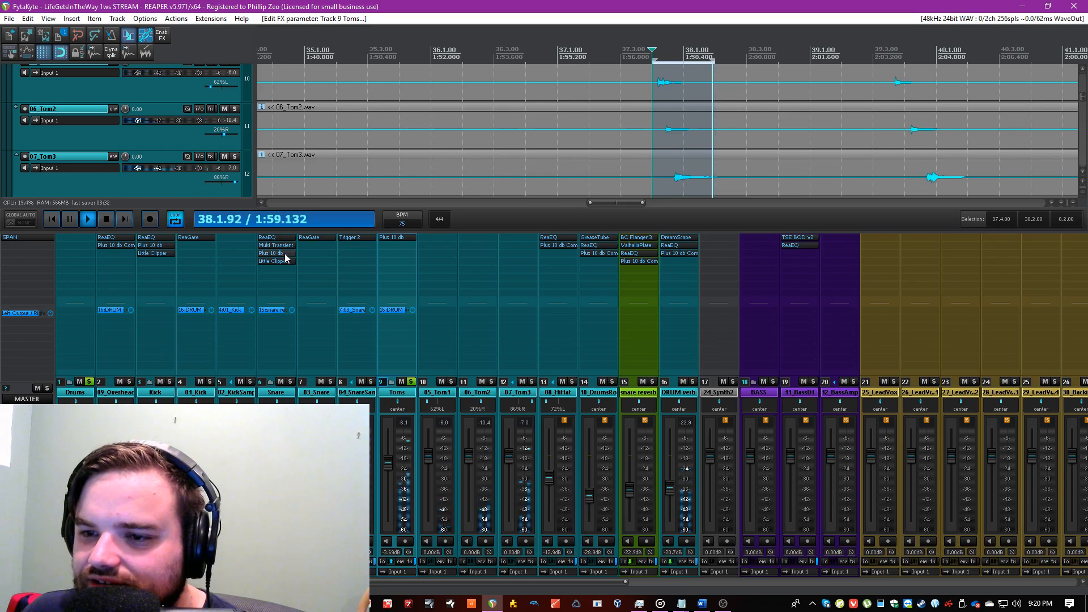
Step: Copy Little Clipper from the Snare folder to the Toms folder and adjust the compressor output of the Toms' Plus 10 db
drag(404, 287, 397, 269)
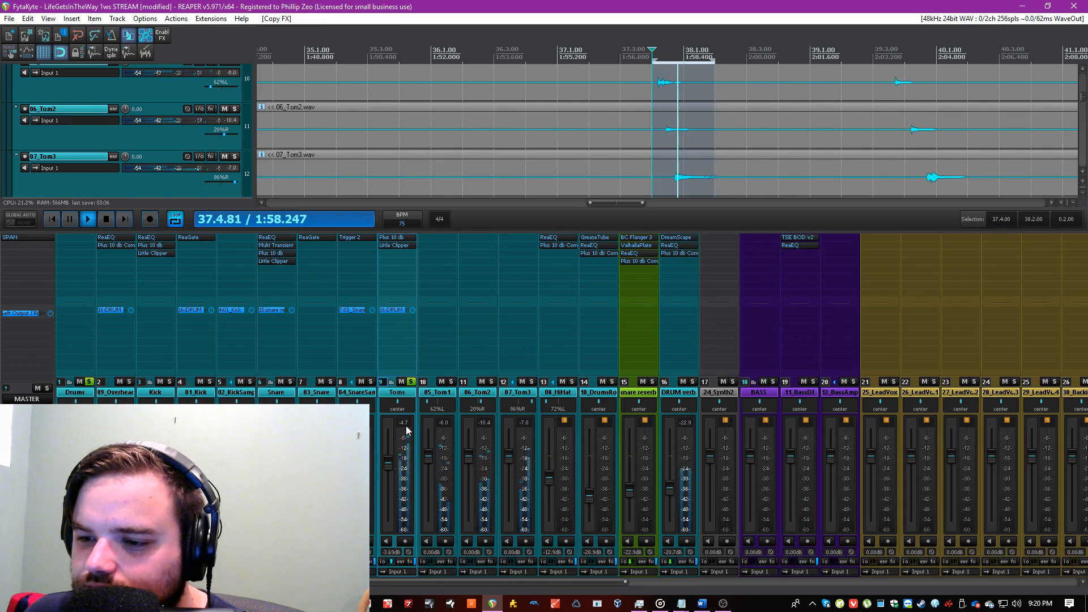
click(392, 245)
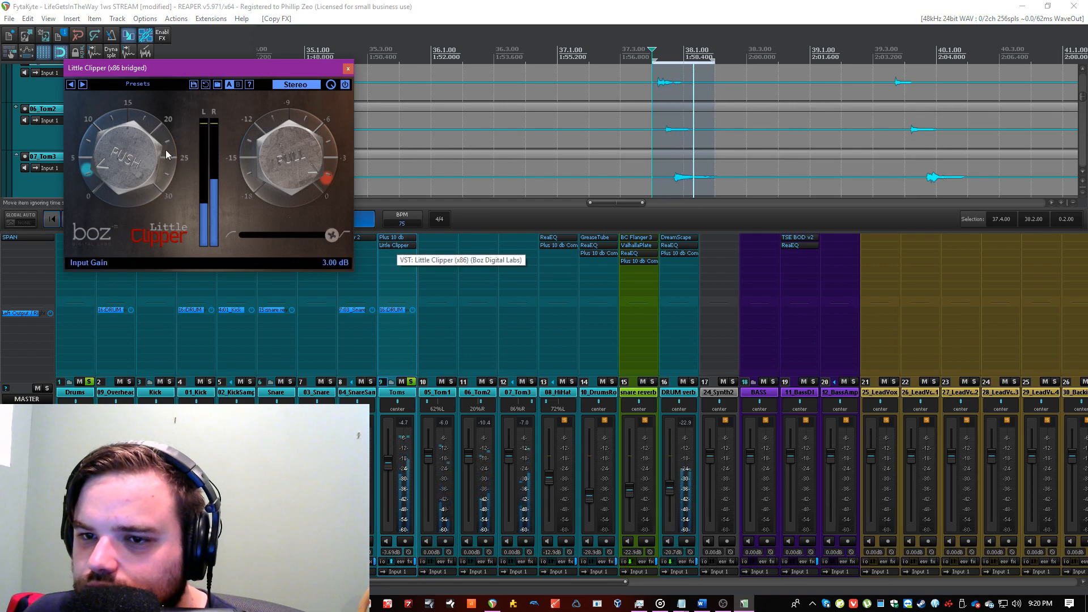
click(396, 237)
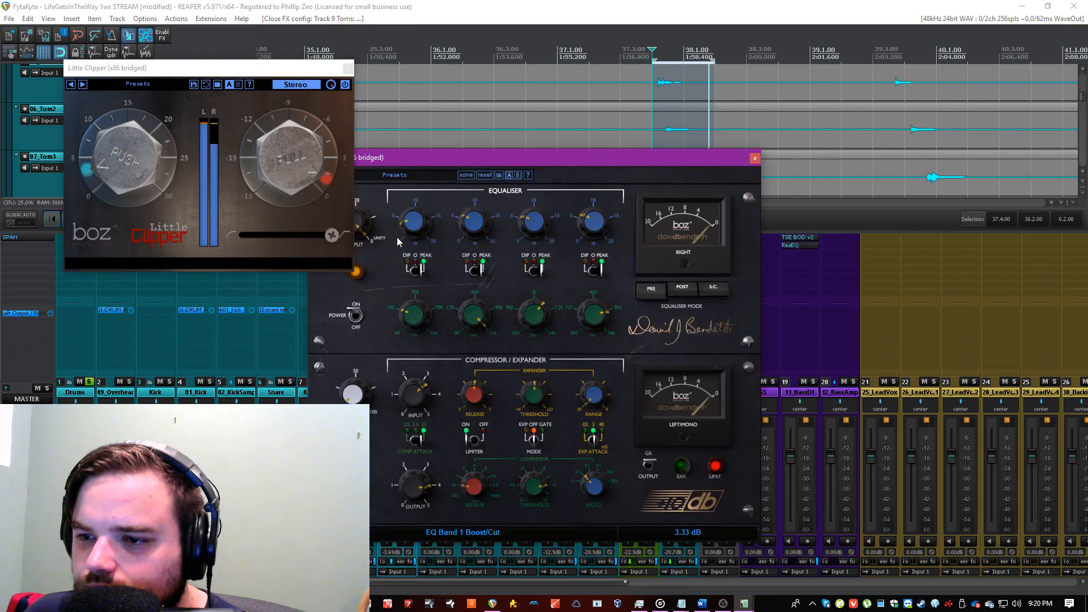
drag(420, 490, 422, 481)
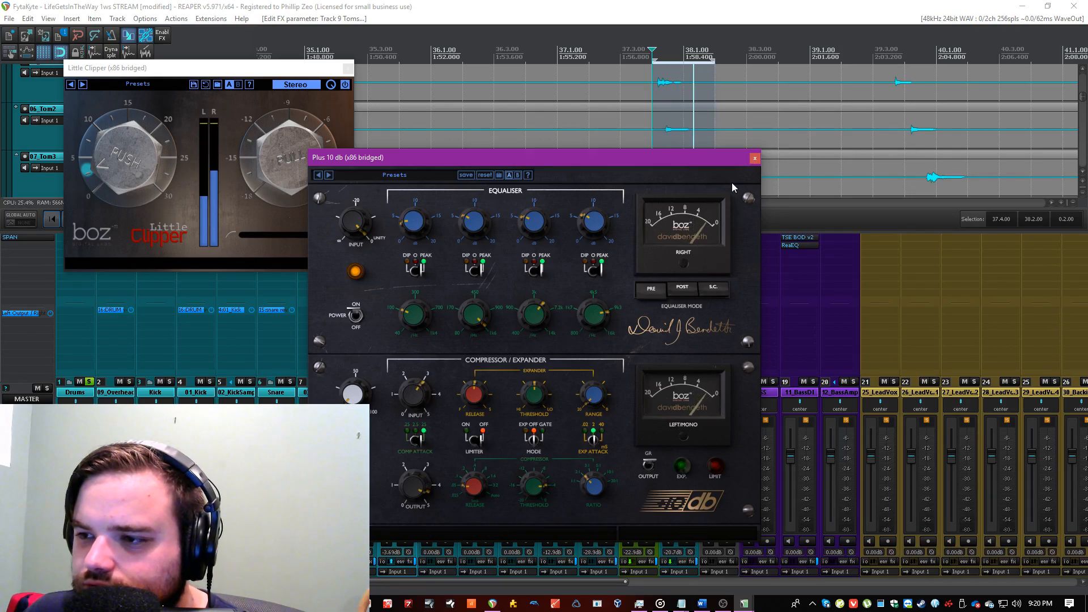
click(754, 159)
Step: Unsolo the Toms folder, turn off loop playback, and lower the folder's volume to -6.35 dB
click(412, 383)
drag(231, 69, 698, 152)
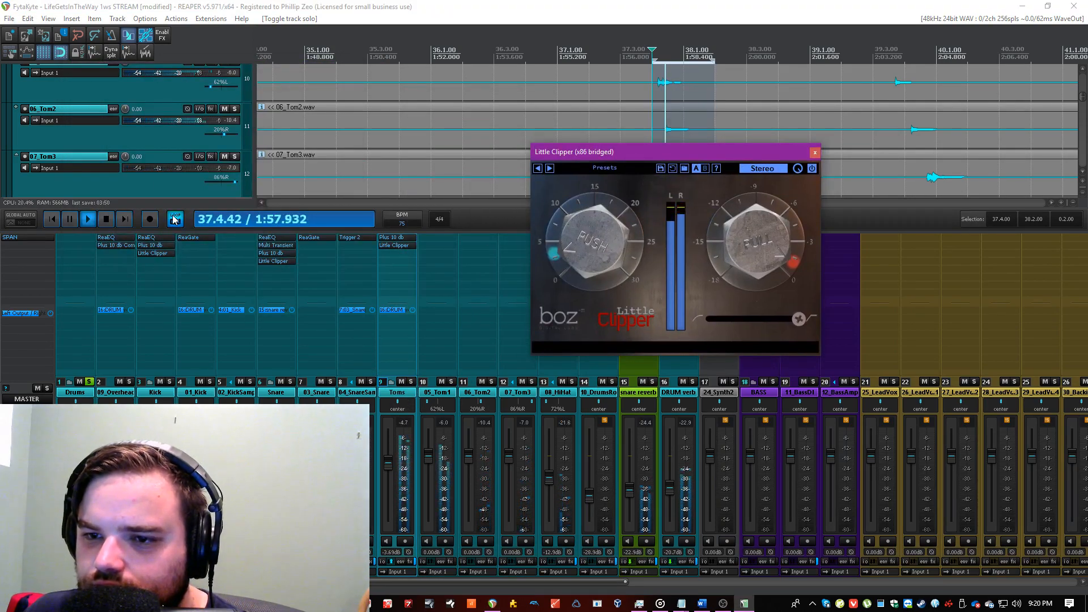
click(175, 220)
drag(389, 466, 389, 473)
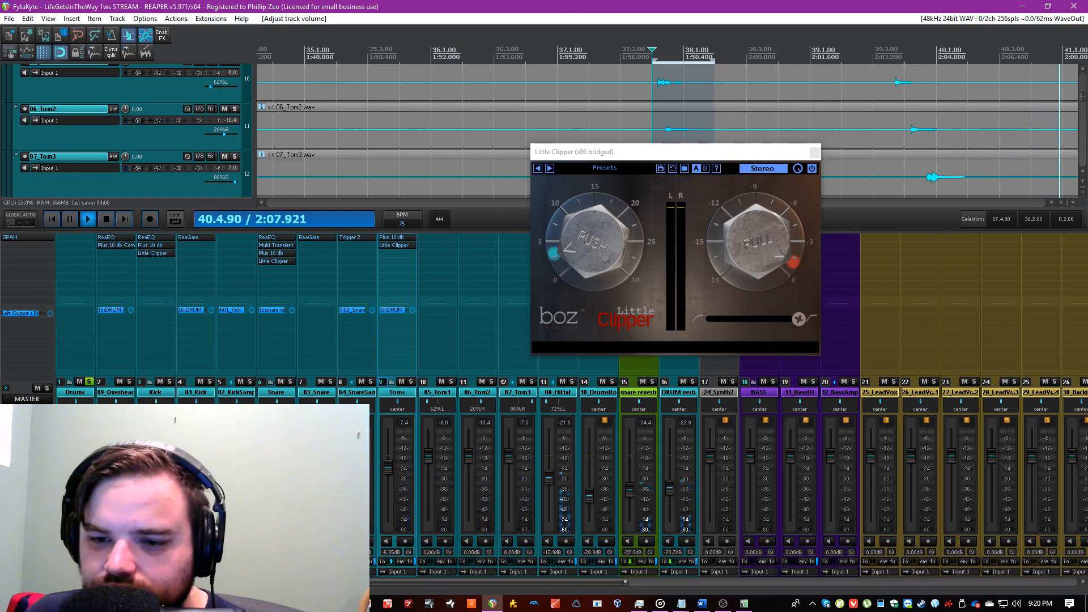
Step: Add the Waves API-2500 Stereo compressor to the Drums folder and close the Little Clipper window
double_click(79, 274)
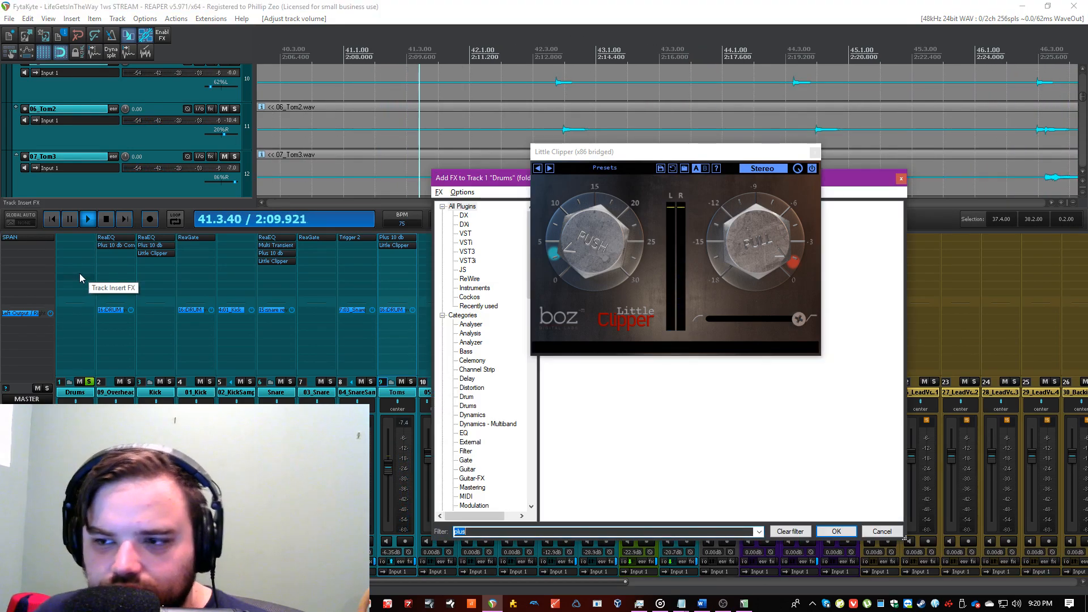
text(a)
key(BackSpace)
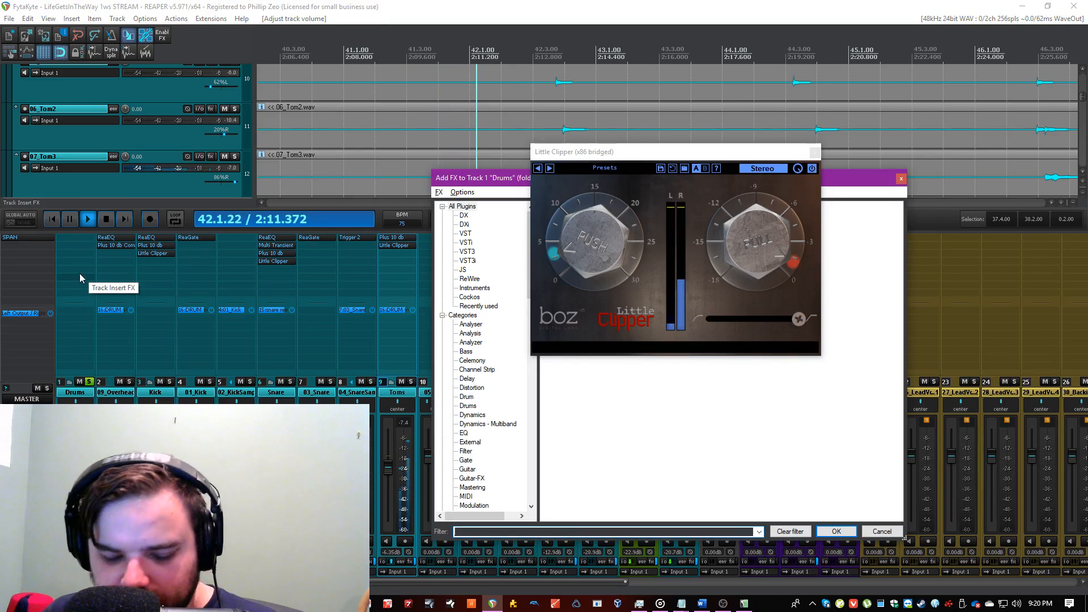
text(api)
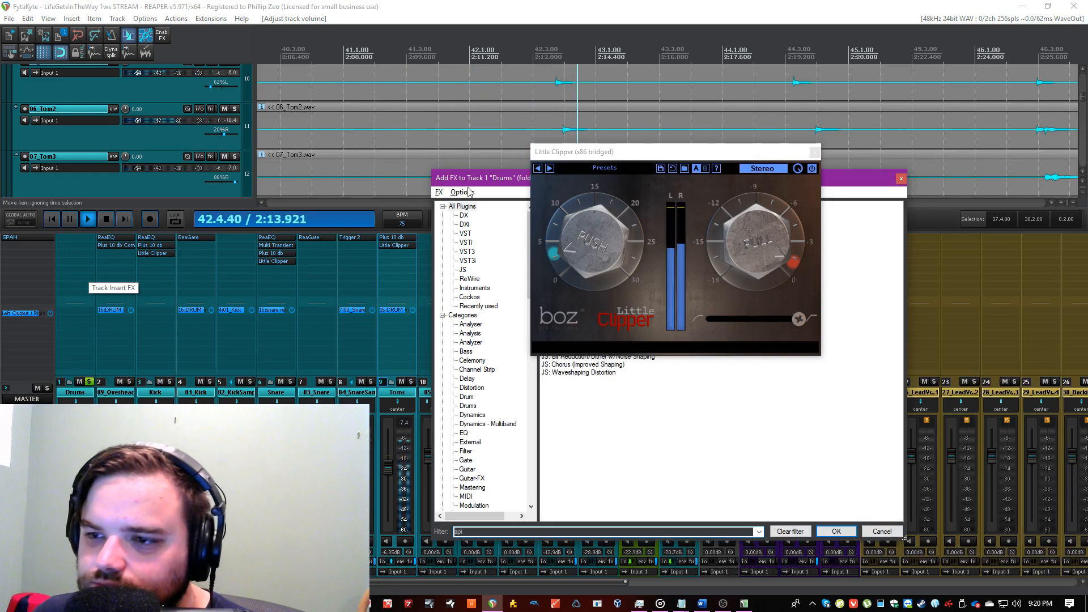
drag(457, 178, 91, 173)
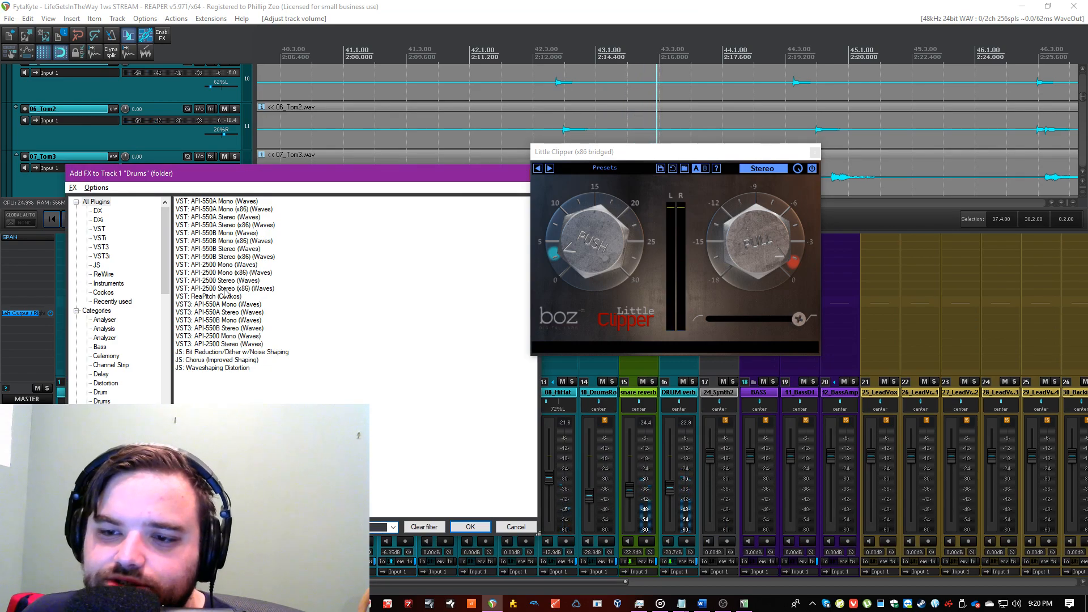
double_click(245, 281)
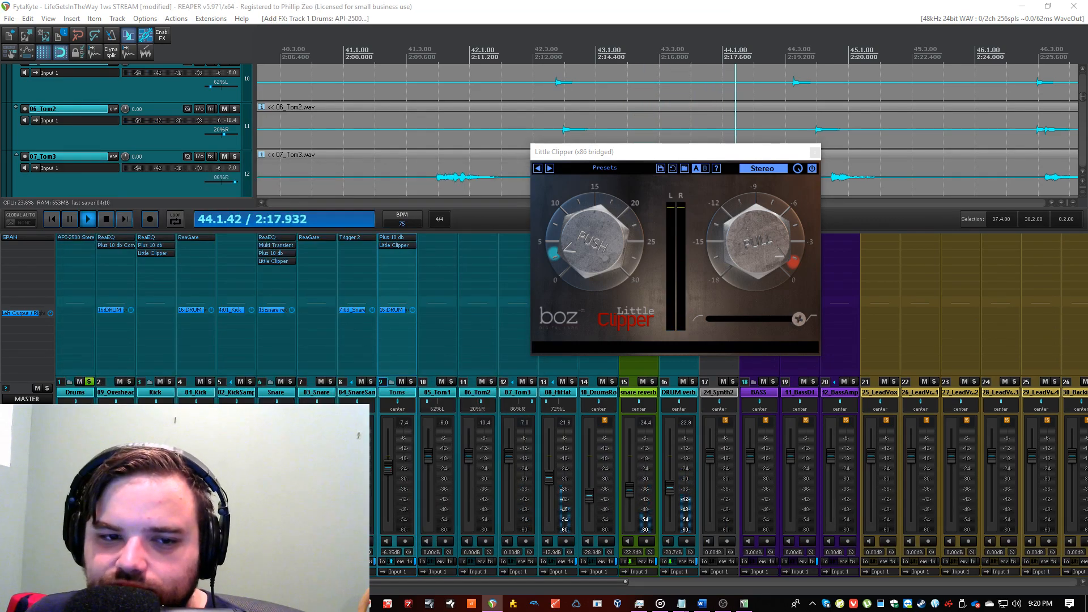
drag(375, 266, 502, 264)
click(814, 153)
click(609, 5)
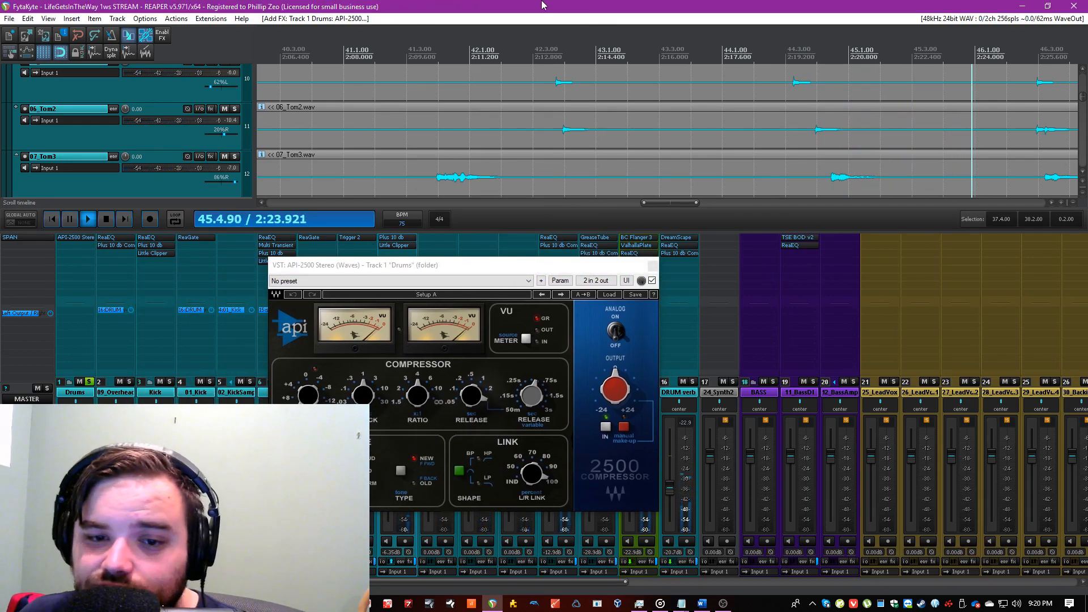
Step: Adjust the threshold, attack and ratio of the Drums folder's API-2500 and set its variable release to 0.09 sec
drag(307, 397, 307, 412)
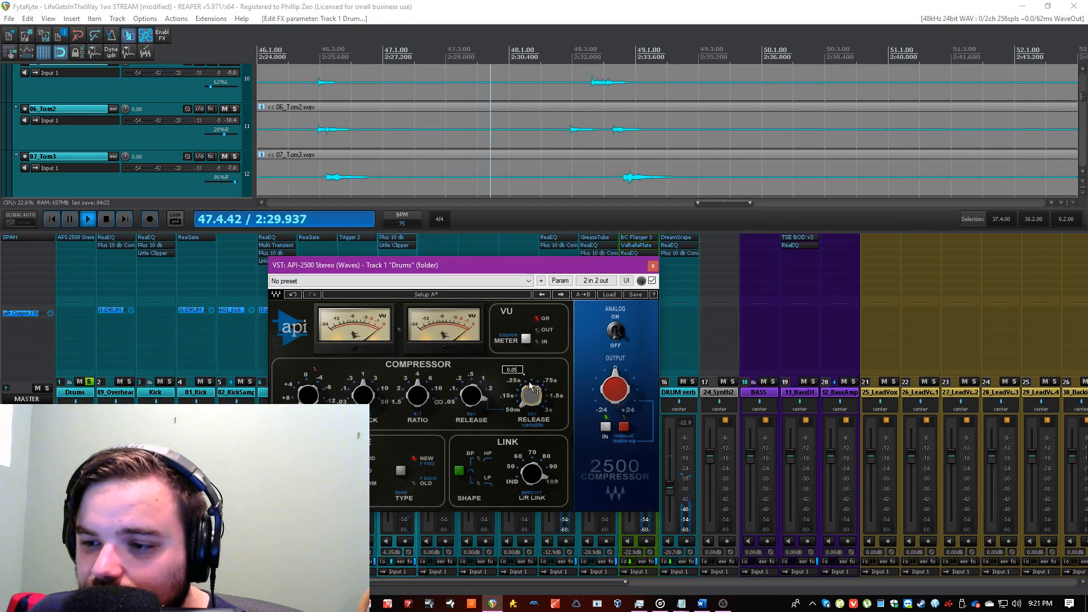
drag(417, 396, 417, 409)
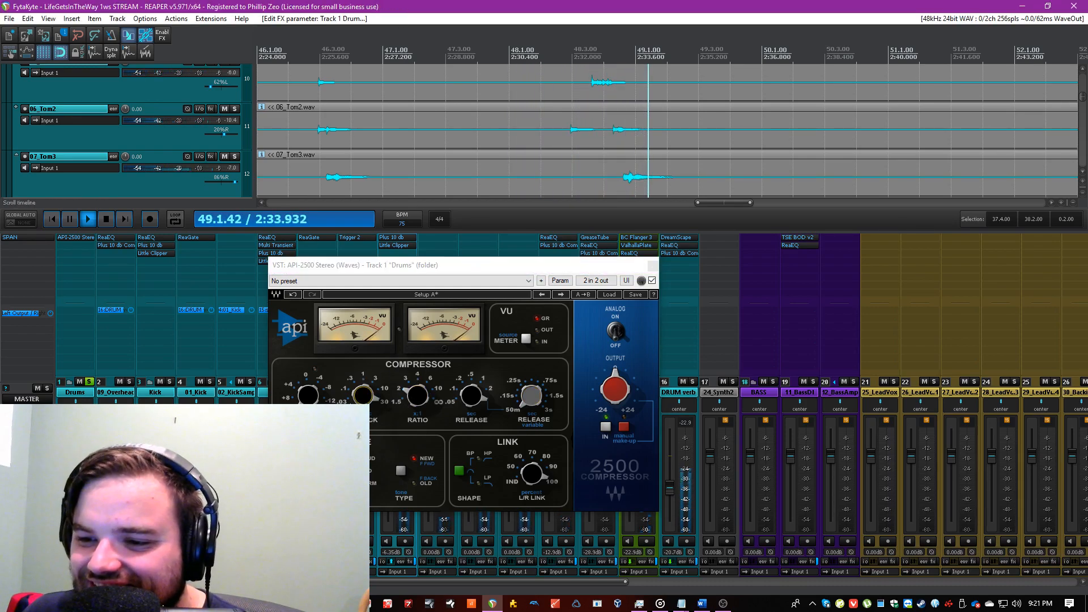
mouse_move(363, 403)
mouse_move(531, 397)
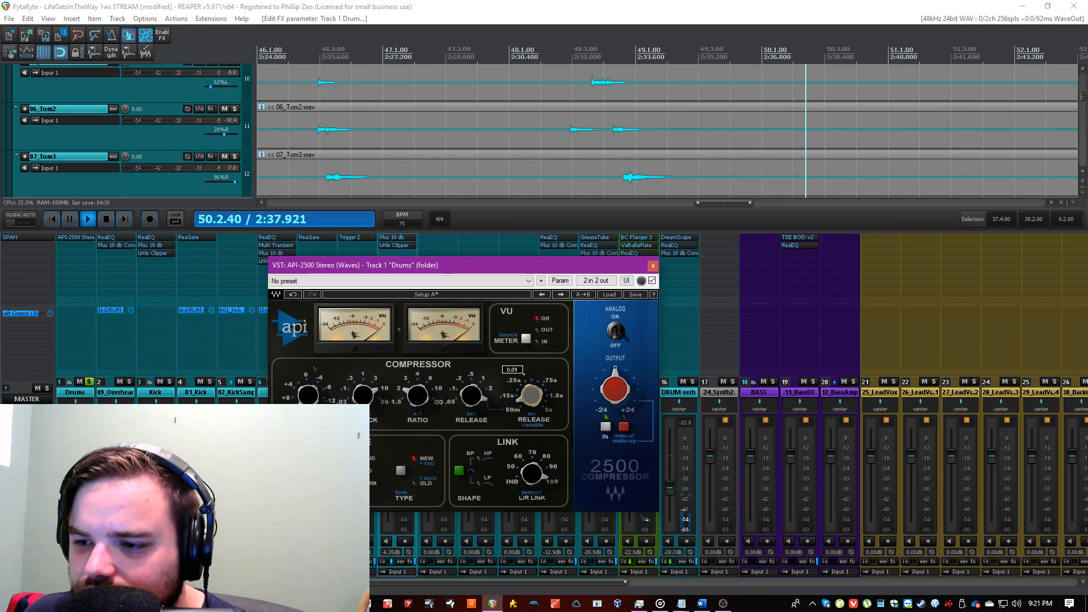
click(468, 5)
Step: Play the drums from bar 18, fine-tune the API-2500 on the Drums folder, and close its window
scroll(403, 98, down, 10)
key(ctrl+s)
key(space)
key(space)
click(397, 53)
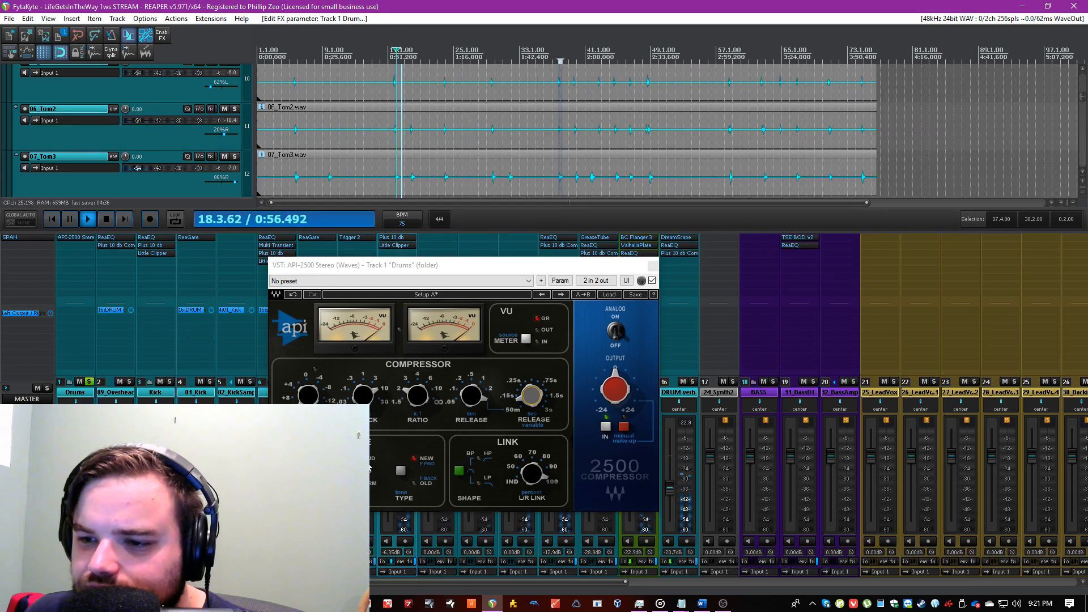
click(344, 470)
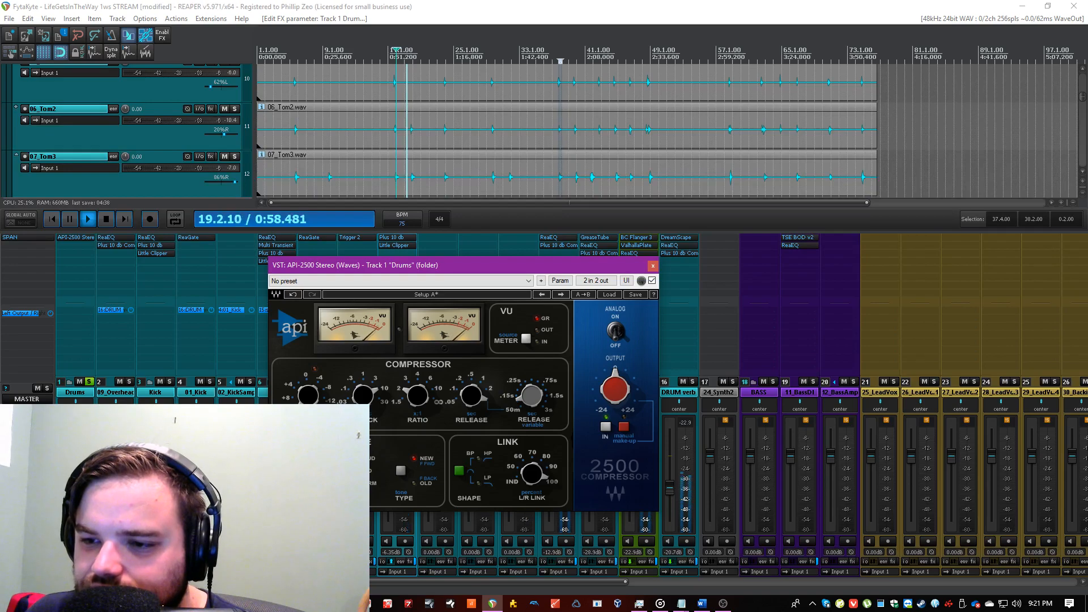
click(355, 6)
key(ctrl+s)
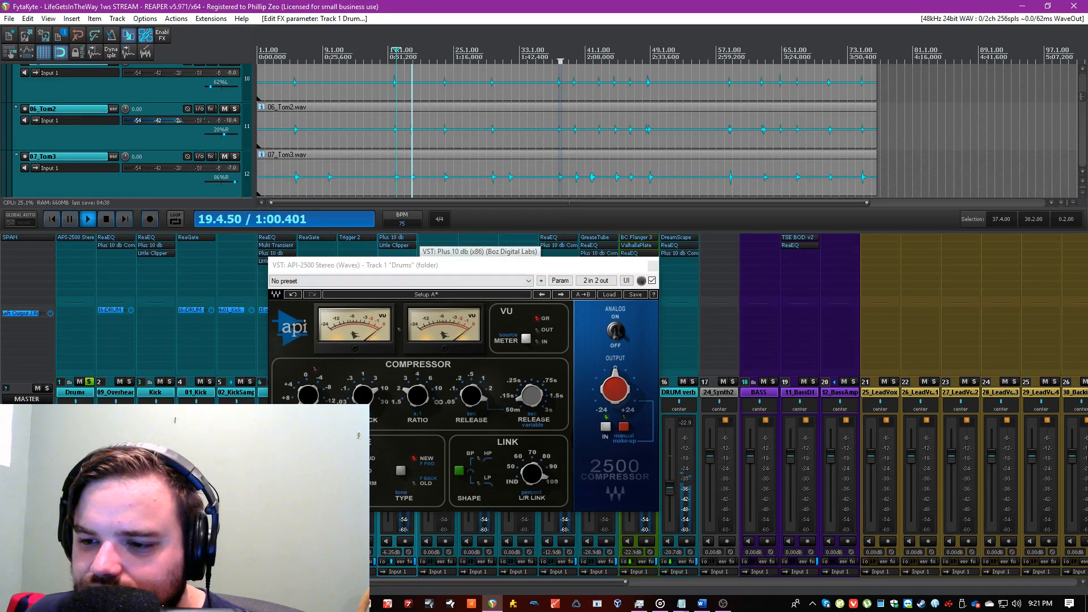
click(308, 395)
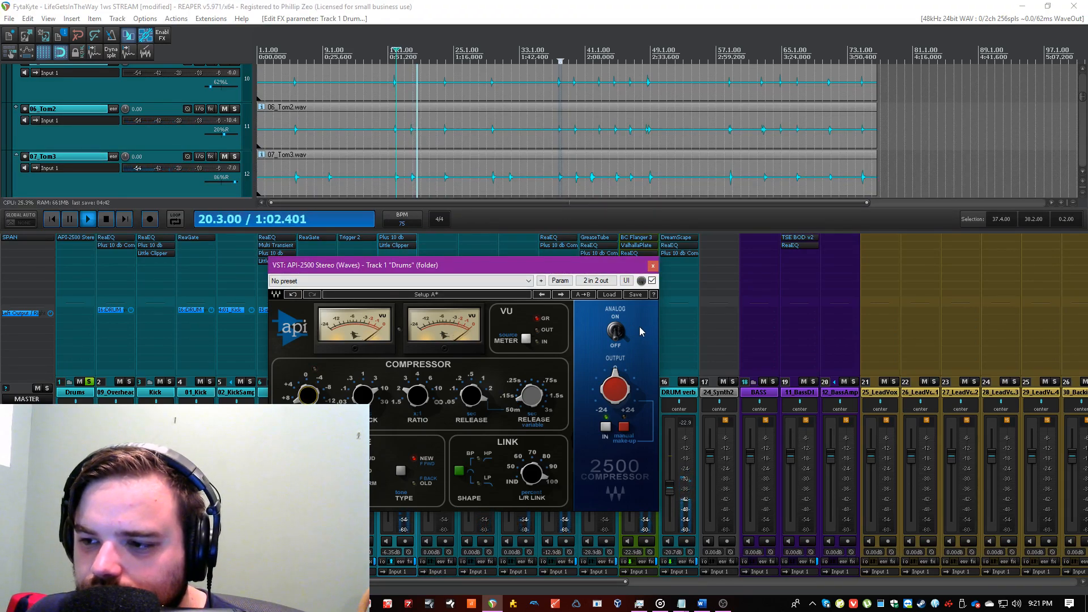
click(653, 265)
Step: Add CANA Mystique Tape Machine (x86) to the Drums folder after the API-2500
double_click(72, 284)
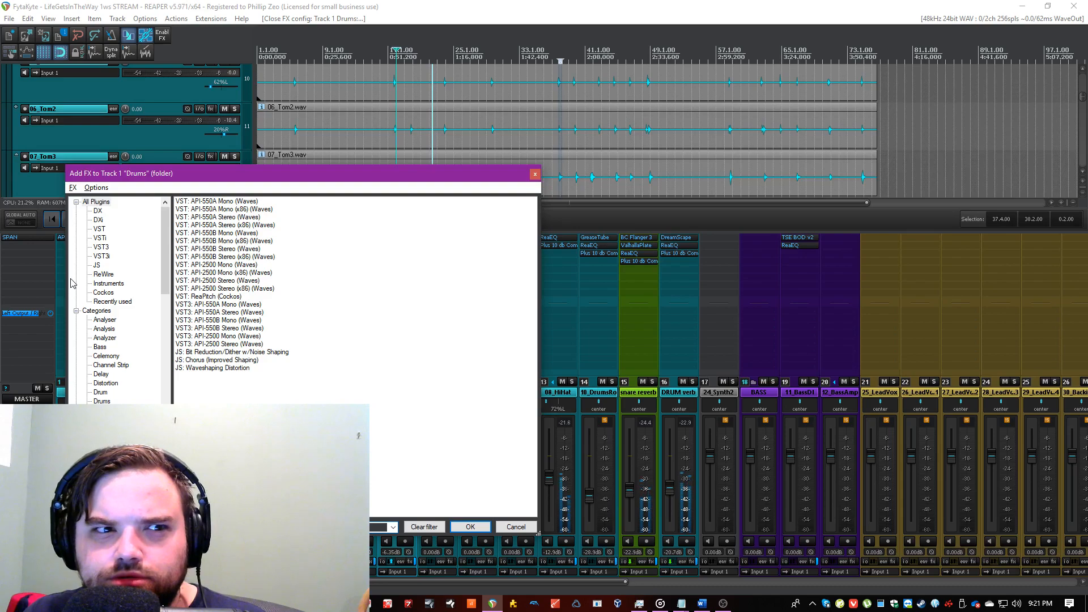
text(cana)
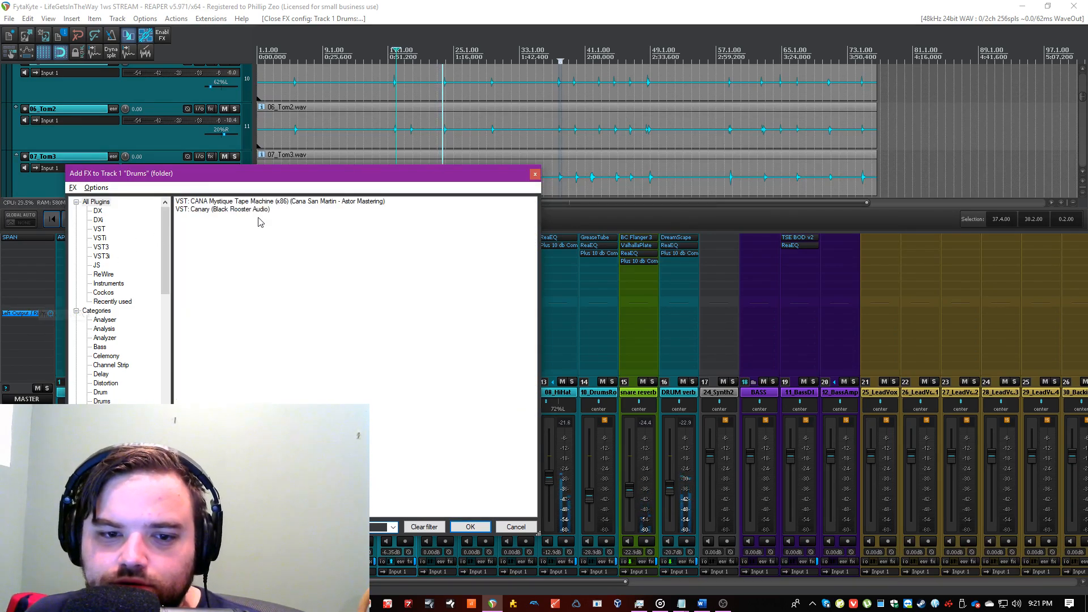
click(245, 202)
key(Return)
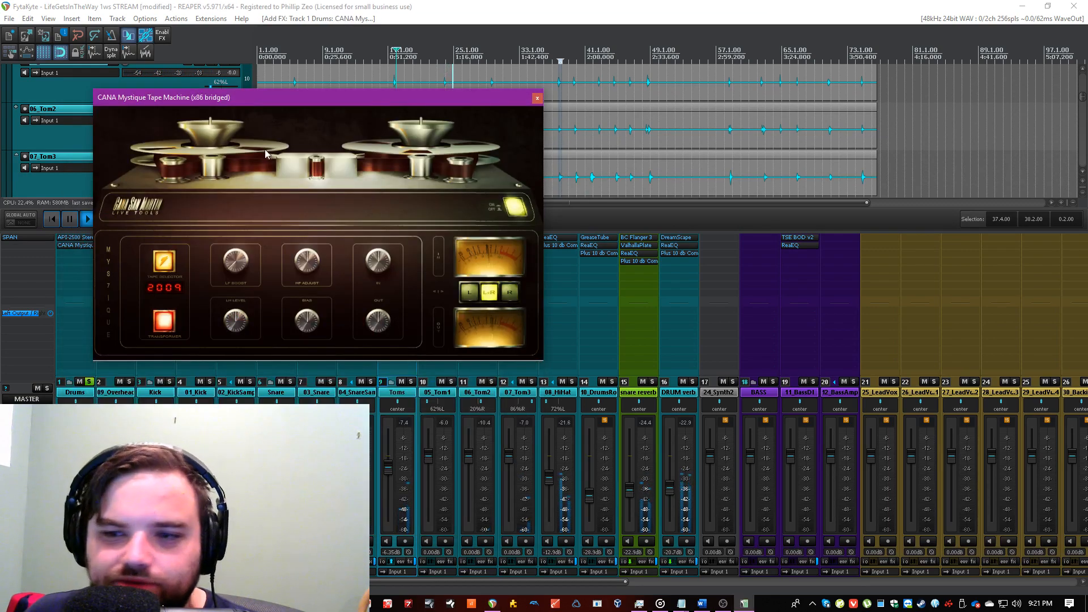
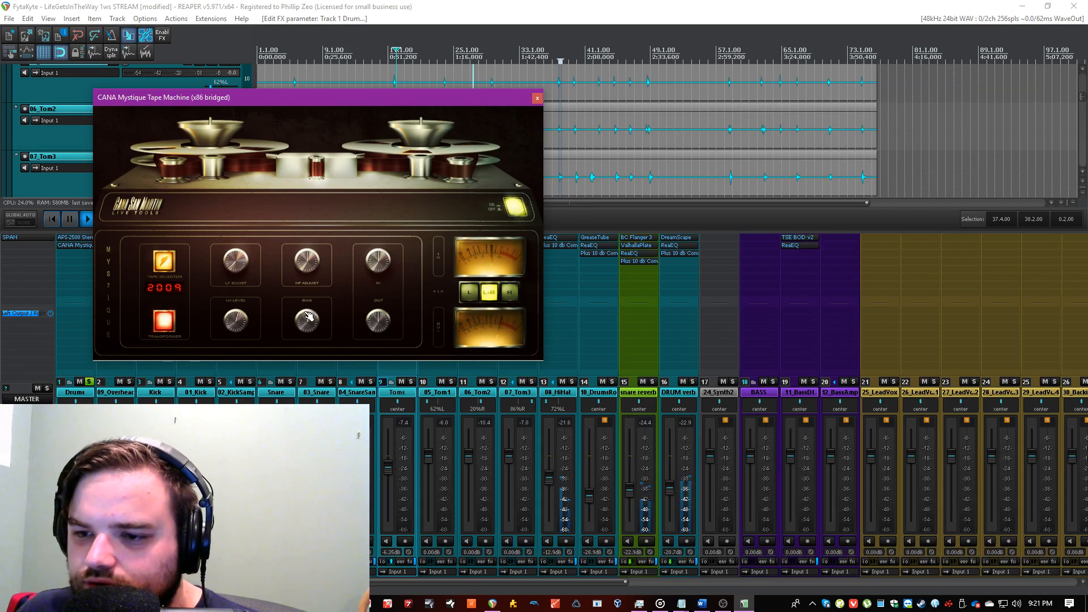
click(424, 84)
drag(417, 101, 584, 140)
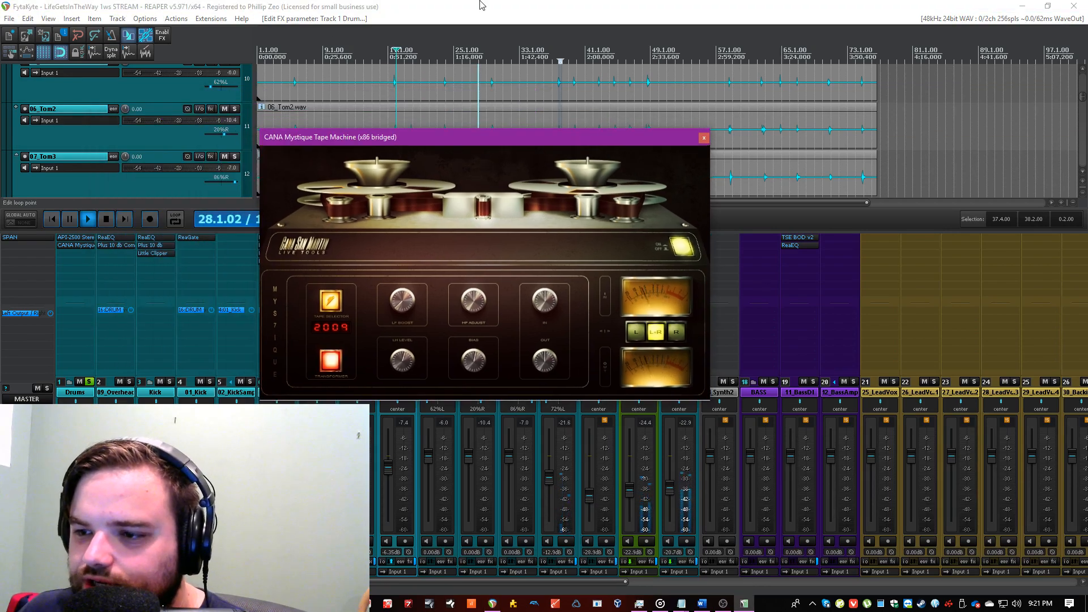
Step: Add Finality Advanced to the Drums folder after the tape machine and uncover its window
double_click(69, 277)
text(f)
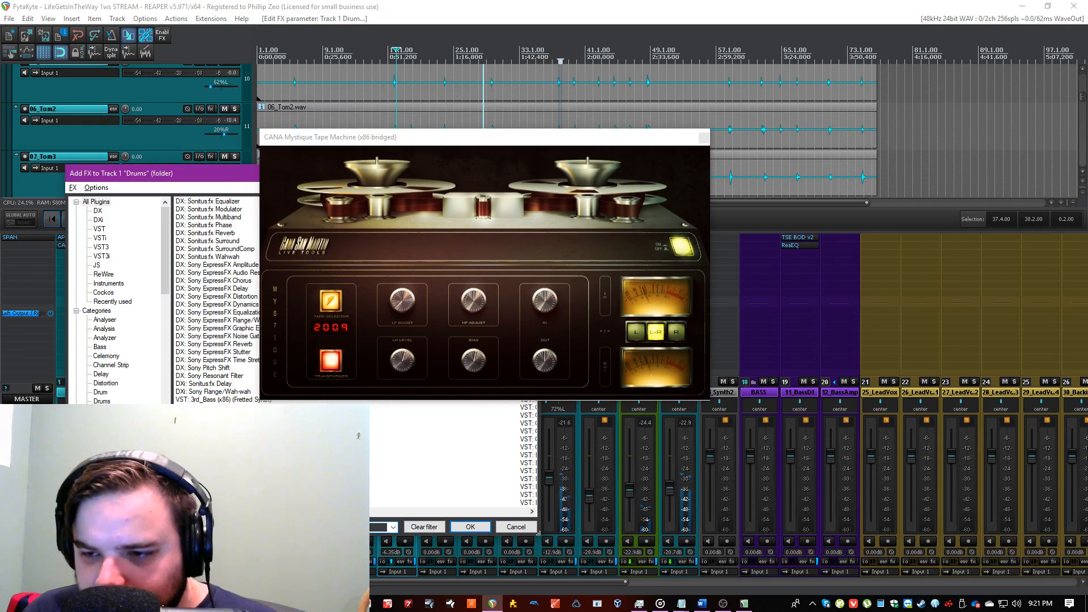
text(inal)
double_click(215, 202)
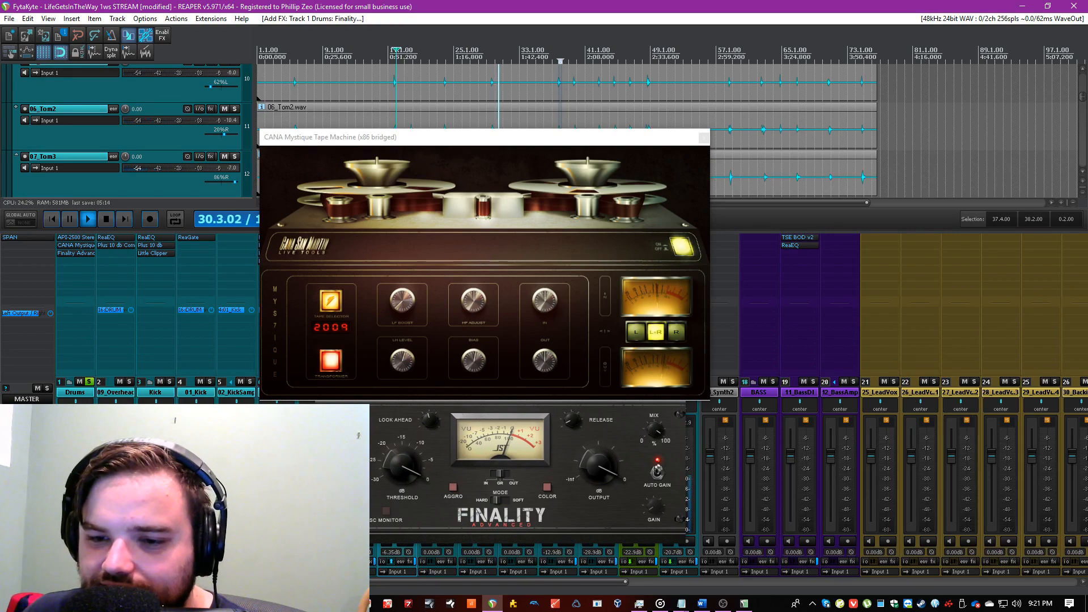
drag(557, 141, 820, 52)
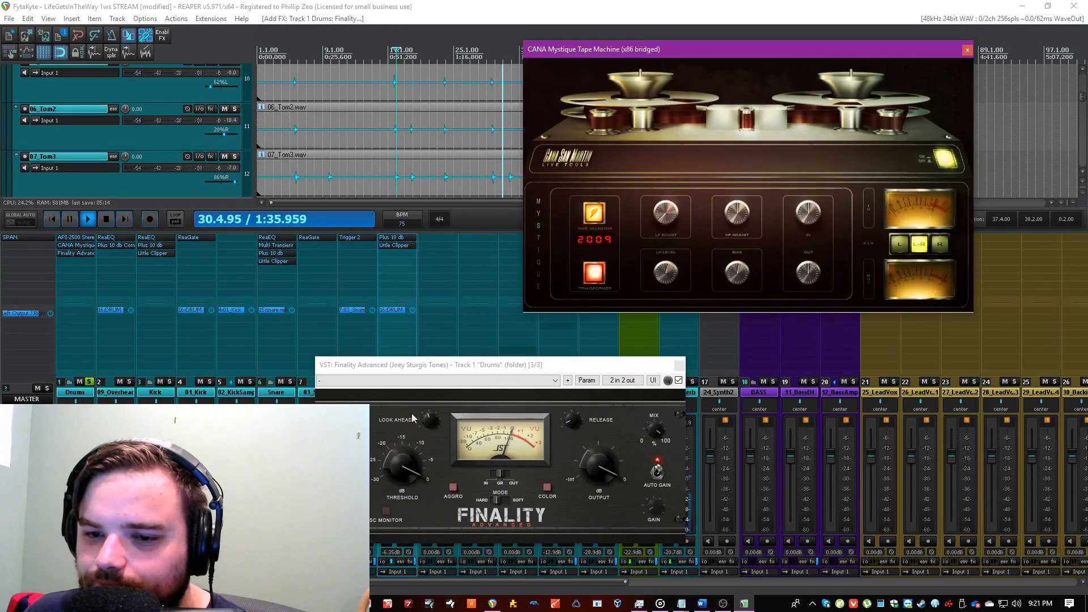
Step: Set Finality Advanced's threshold to -2.0 dB on the Drums folder, enable Aggro and Color, and close both plugin windows
click(416, 475)
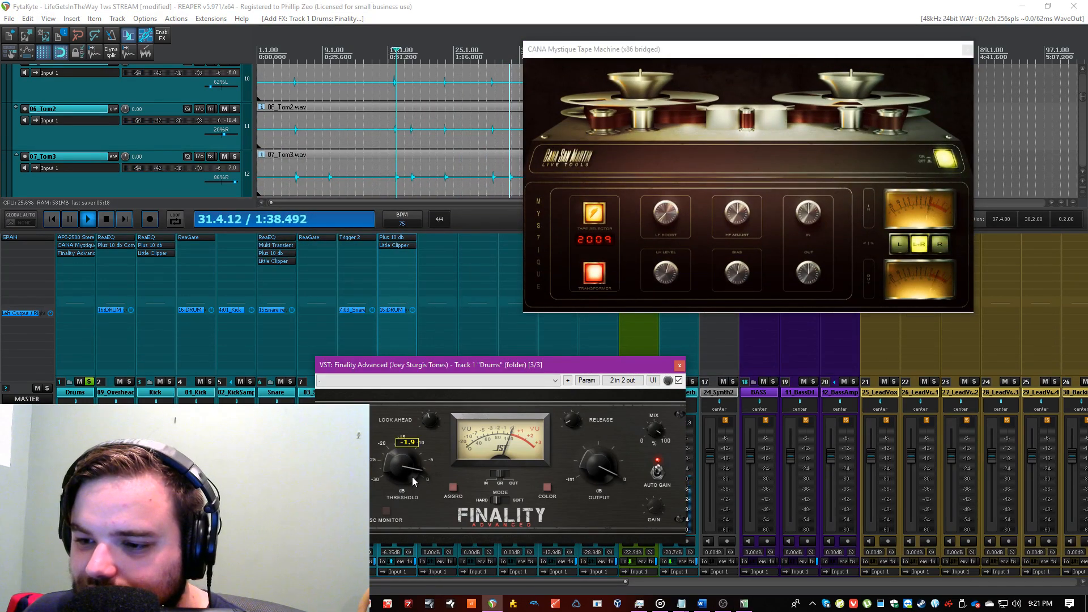
drag(412, 477, 415, 477)
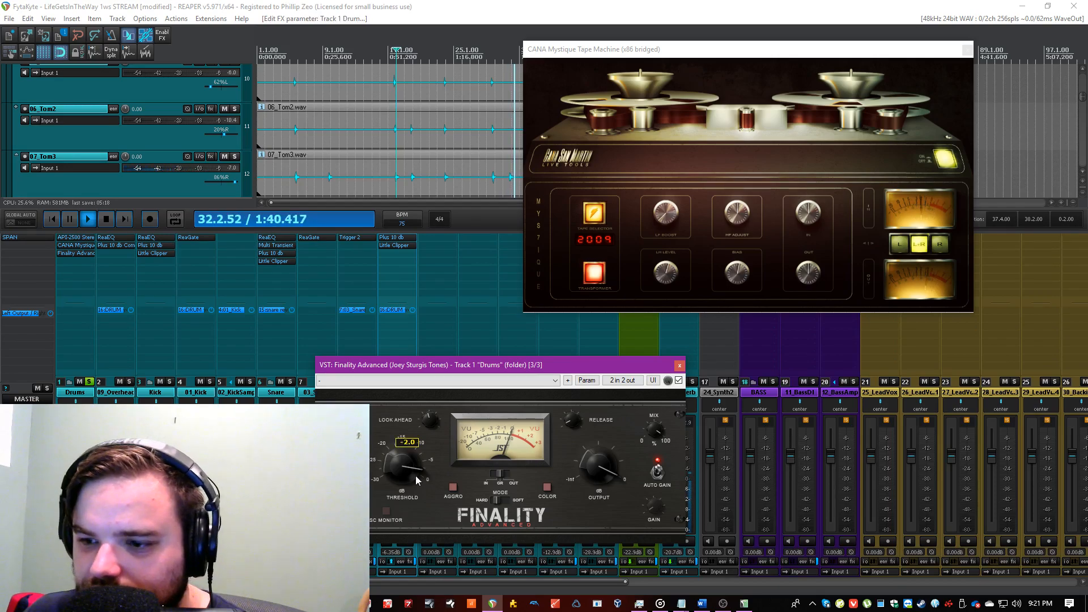
click(589, 468)
click(396, 5)
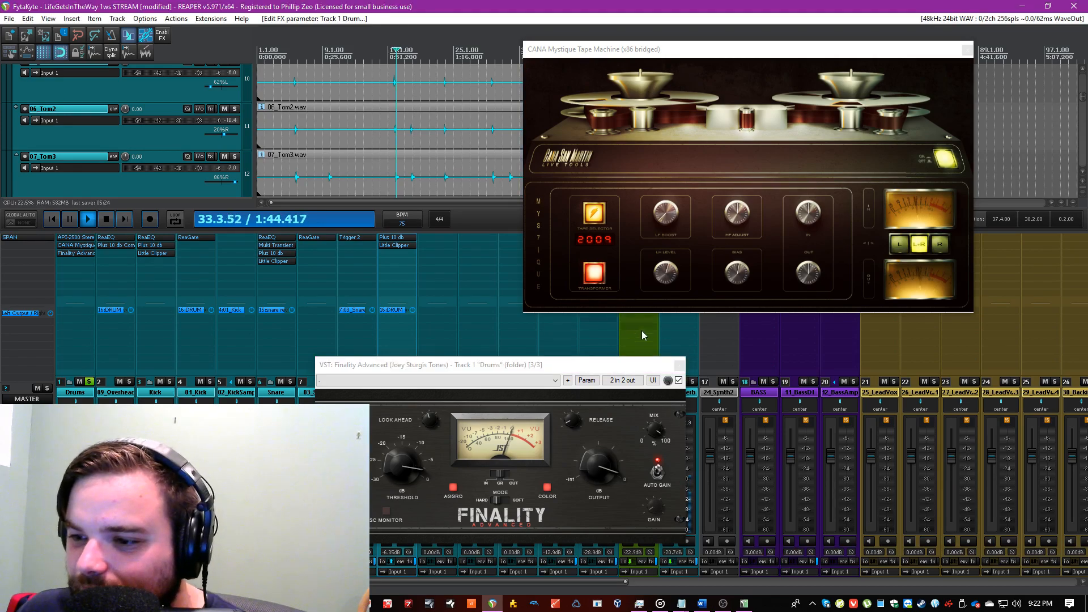
click(679, 367)
click(967, 49)
click(967, 49)
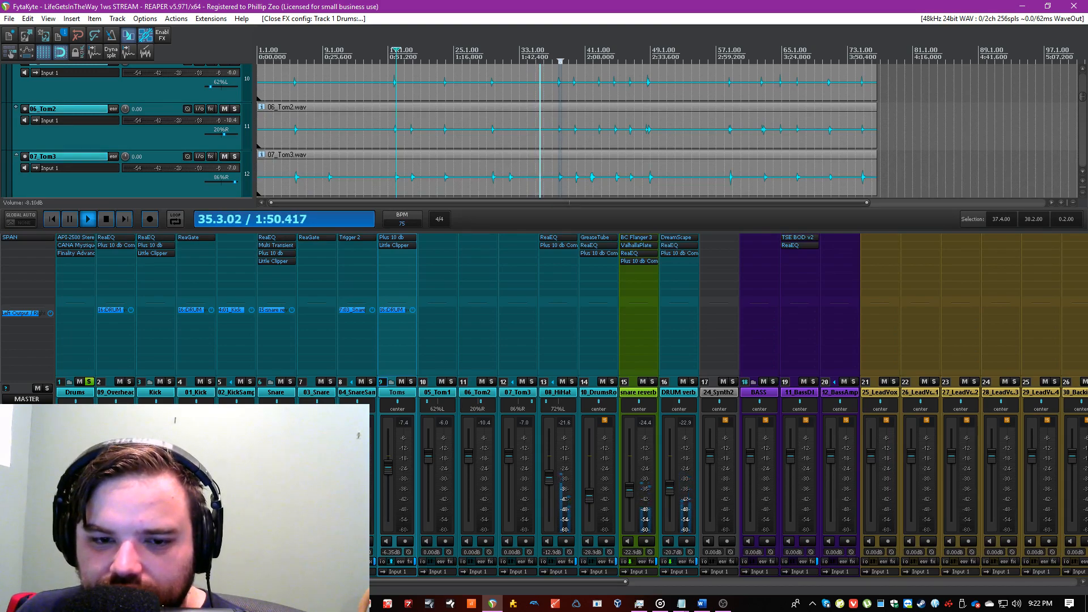
Step: Adjust the Drums folder's volume and unsolo it to hear the full mix
drag(66, 469, 67, 467)
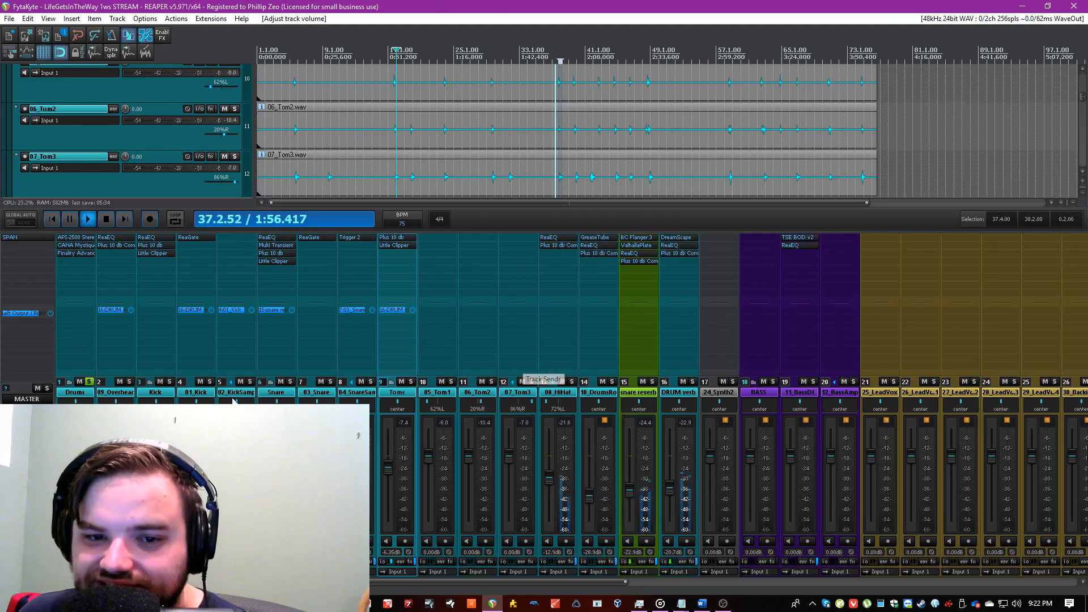
key(space)
click(89, 381)
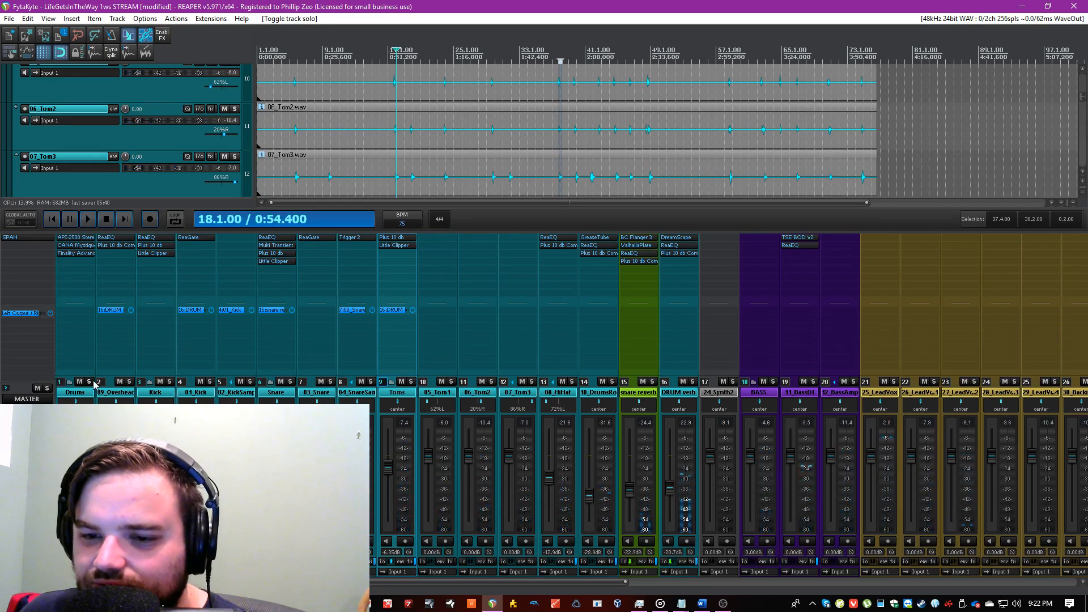
Step: Solo the Drums folder during playback, set its Finality Advanced threshold to -2.5 dB, and save the project
click(89, 381)
key(space)
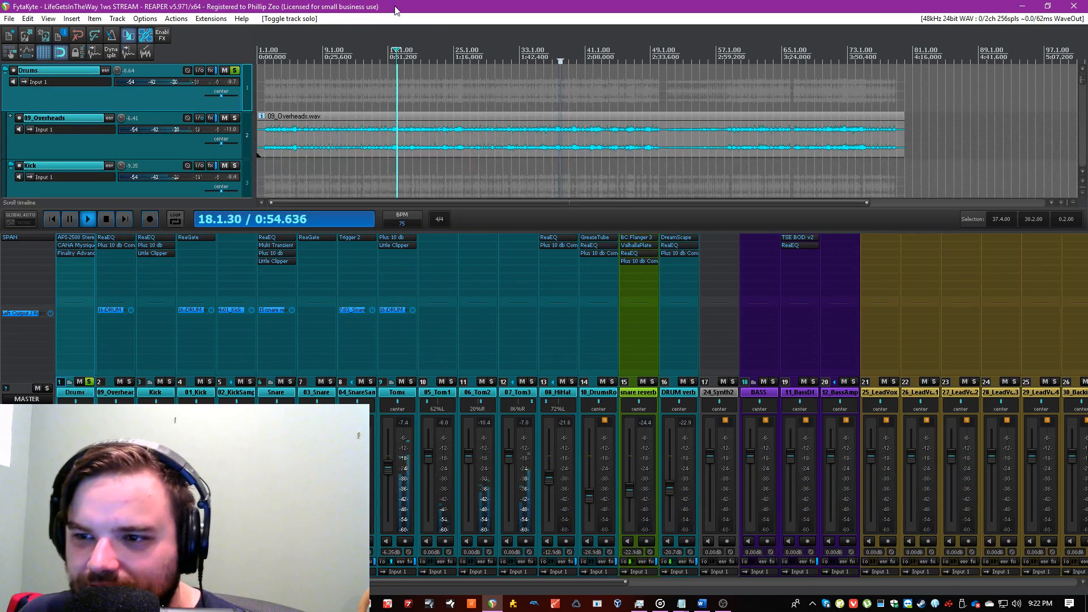
click(63, 253)
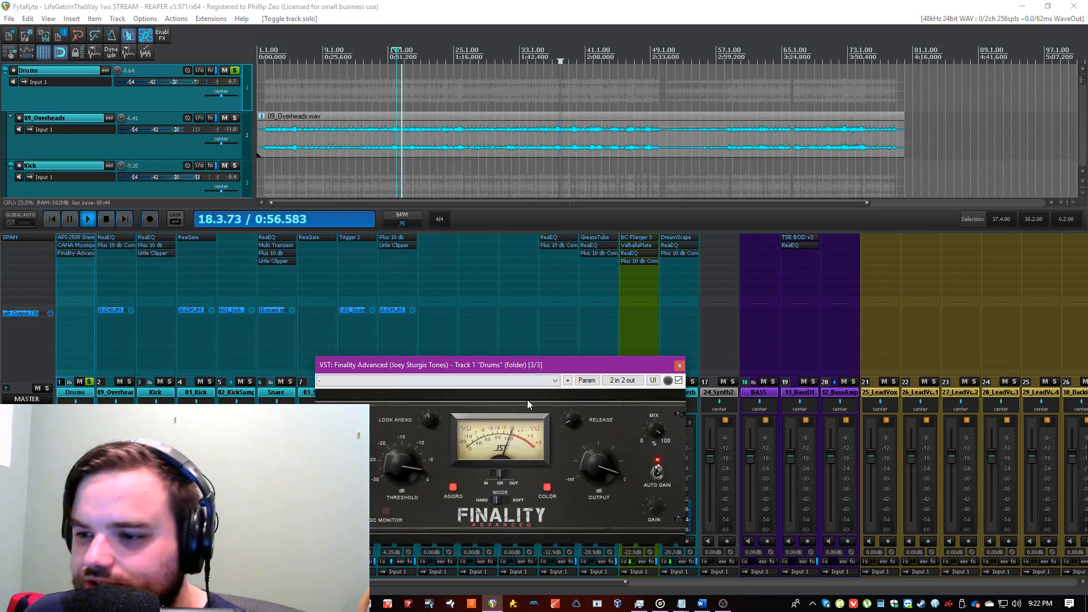
click(574, 421)
click(407, 460)
drag(407, 464, 406, 472)
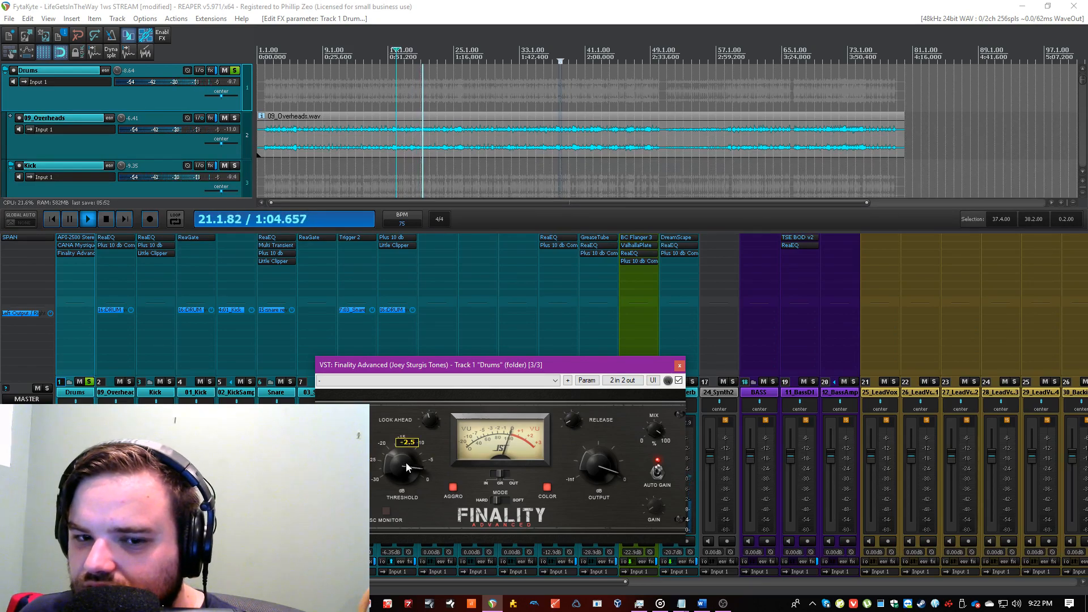
click(523, 6)
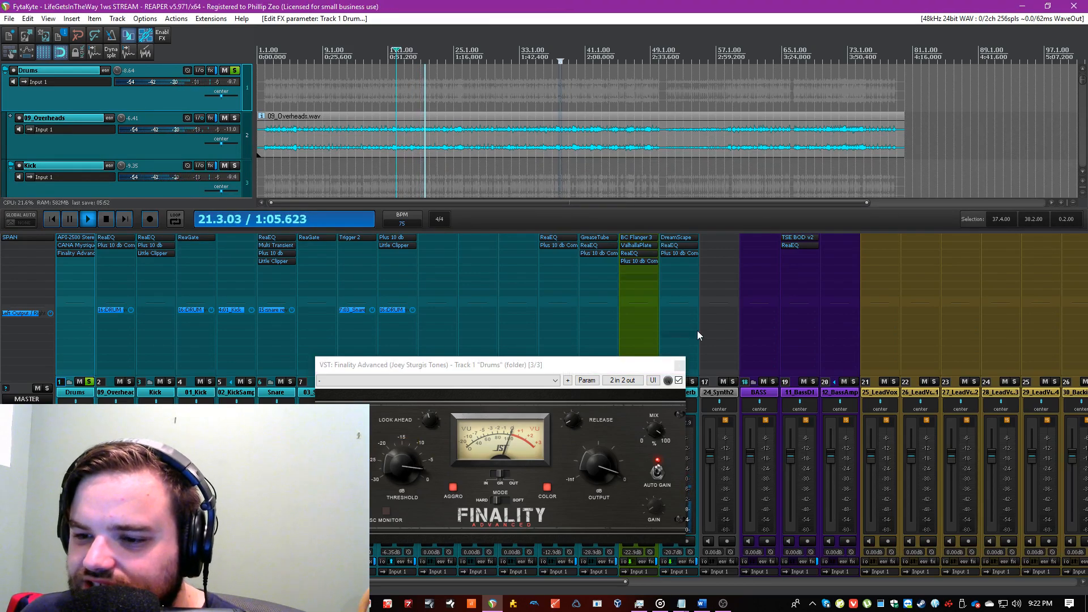
click(679, 366)
key(ctrl+s)
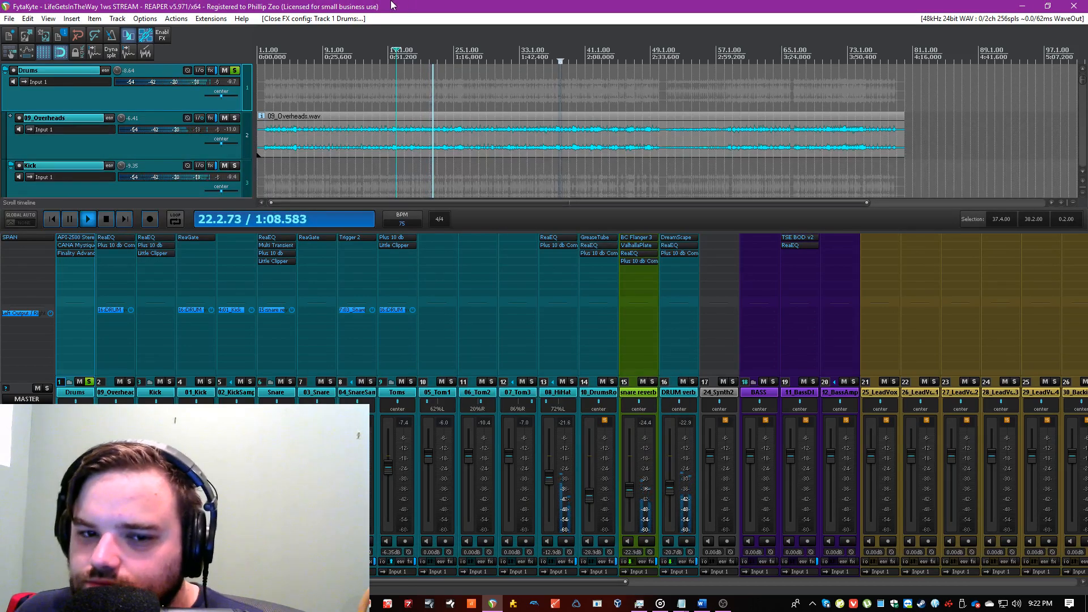
Step: Solo 10_DrumsRoom and insert a new track named Rooms directly before it
click(612, 382)
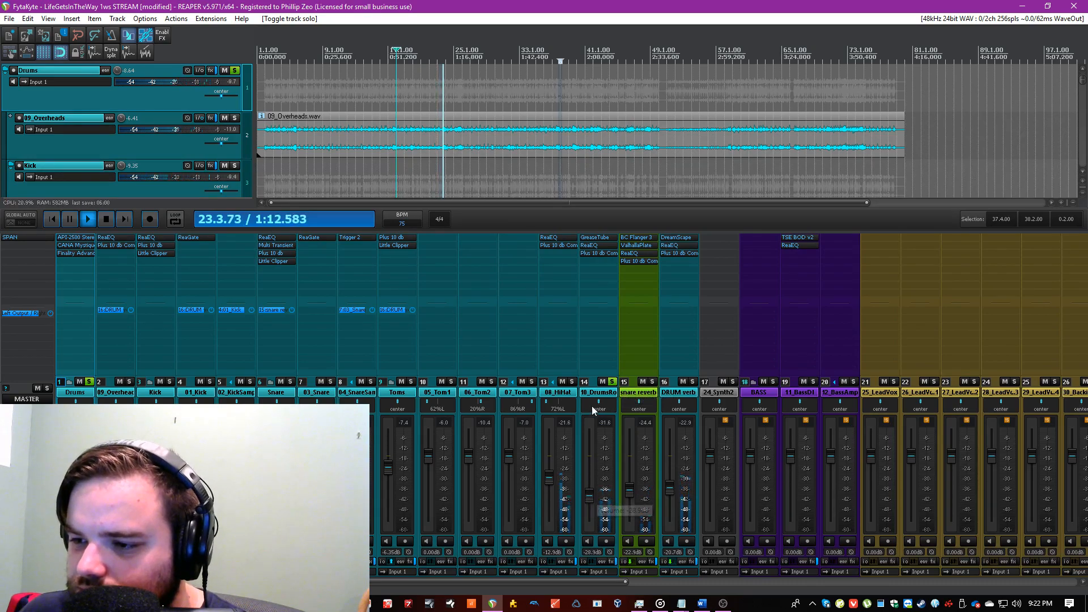
key(ctrl+t)
text(Rooms)
key(Return)
Step: Nest 10_DrumsRoom, snare reverb and DRUM verb inside the Rooms track as a folder
click(728, 395)
shift+click(639, 394)
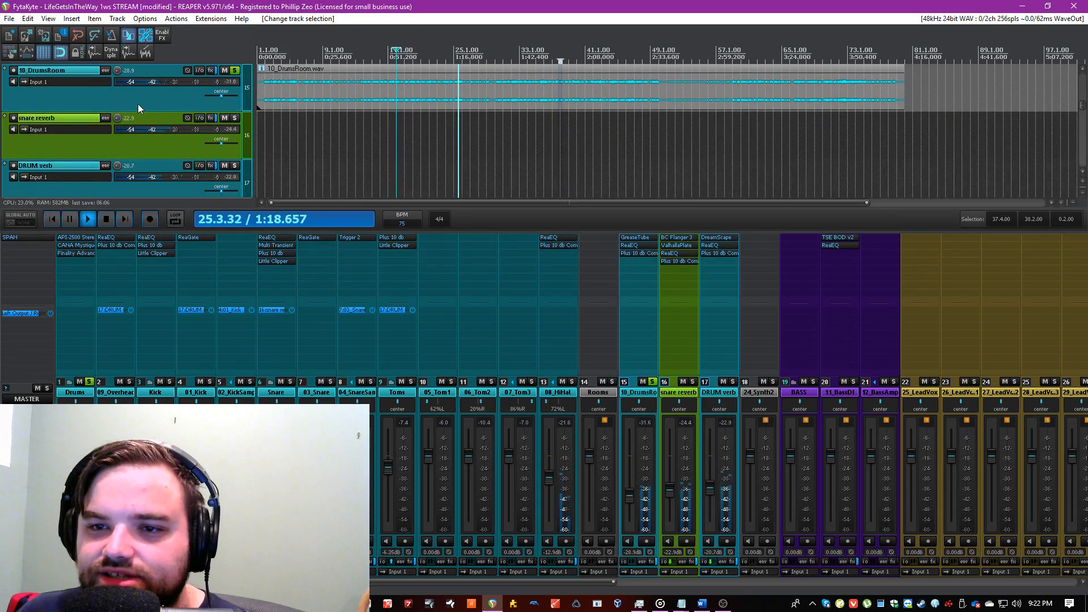
scroll(147, 122, up, 1)
drag(162, 92, 165, 93)
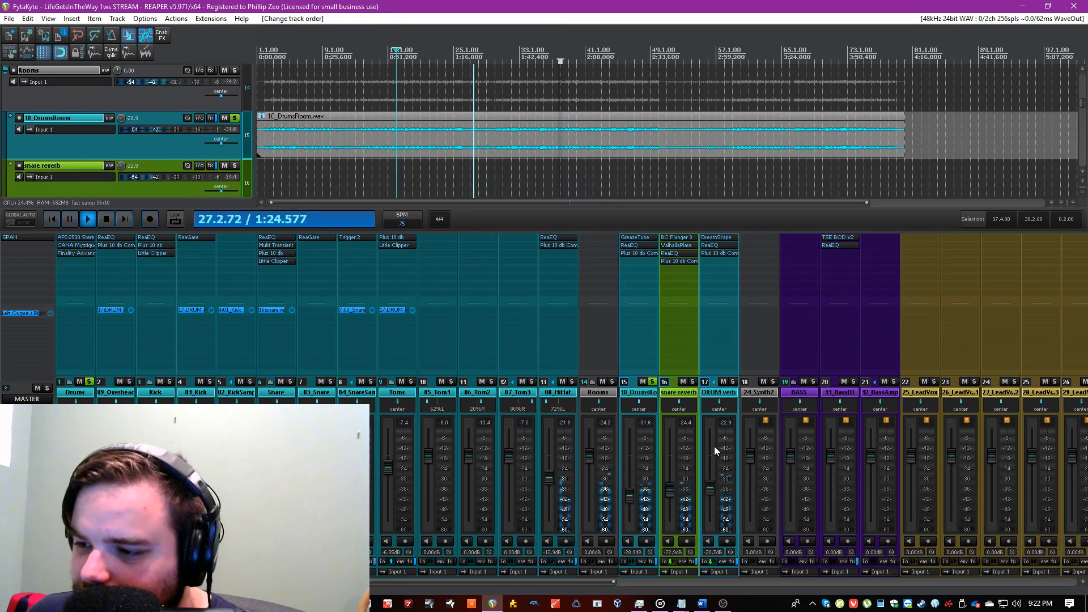
Step: Raise the three tracks inside Rooms together until DRUM verb is at 0 dB, then set the Rooms folder to -20.7 dB and save
double_click(712, 488)
click(593, 392)
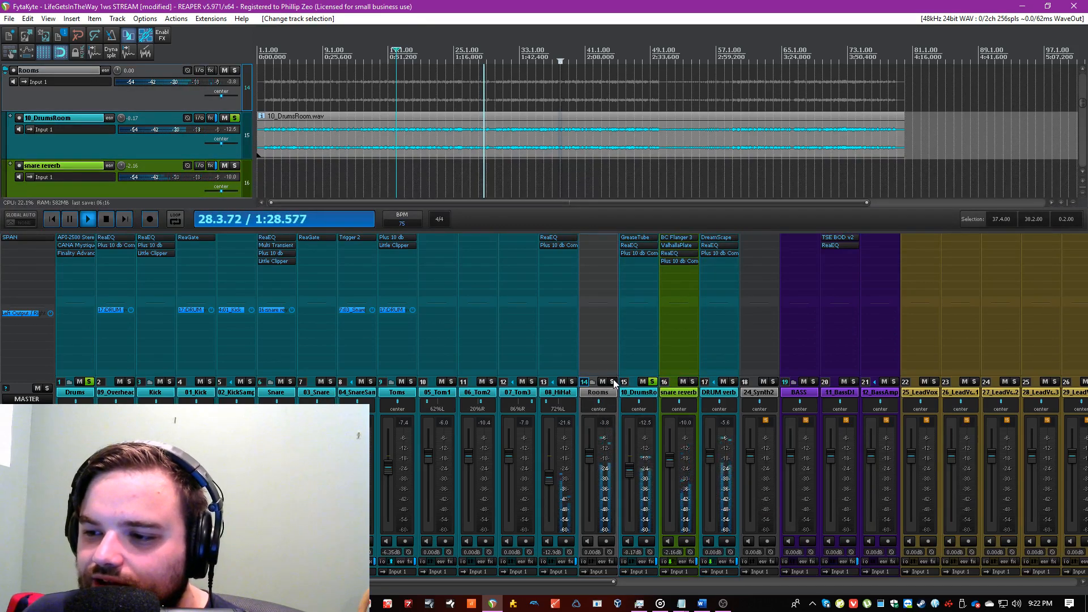
ctrl+alt+click(612, 382)
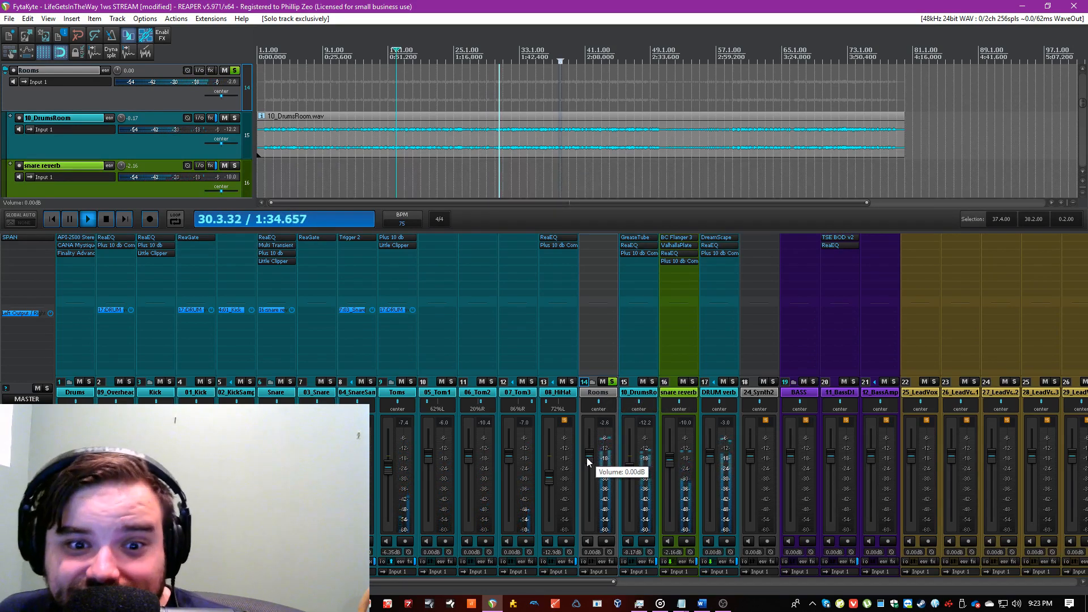
drag(586, 458, 590, 490)
click(612, 381)
key(space)
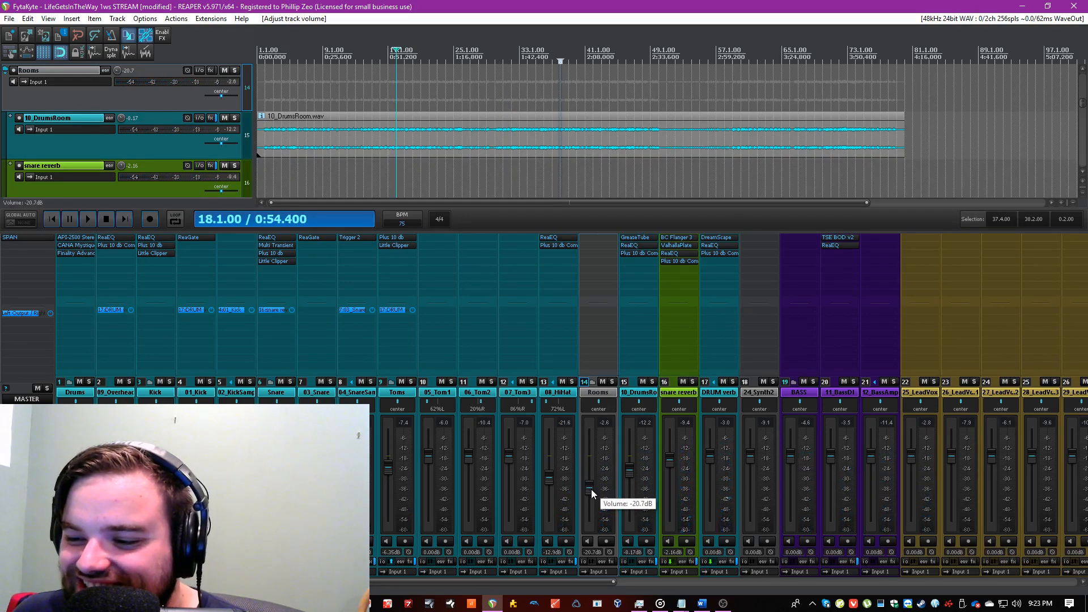
key(ctrl+s)
Step: Solo the BASS folder and play it from near the start of the song
click(769, 392)
click(792, 392)
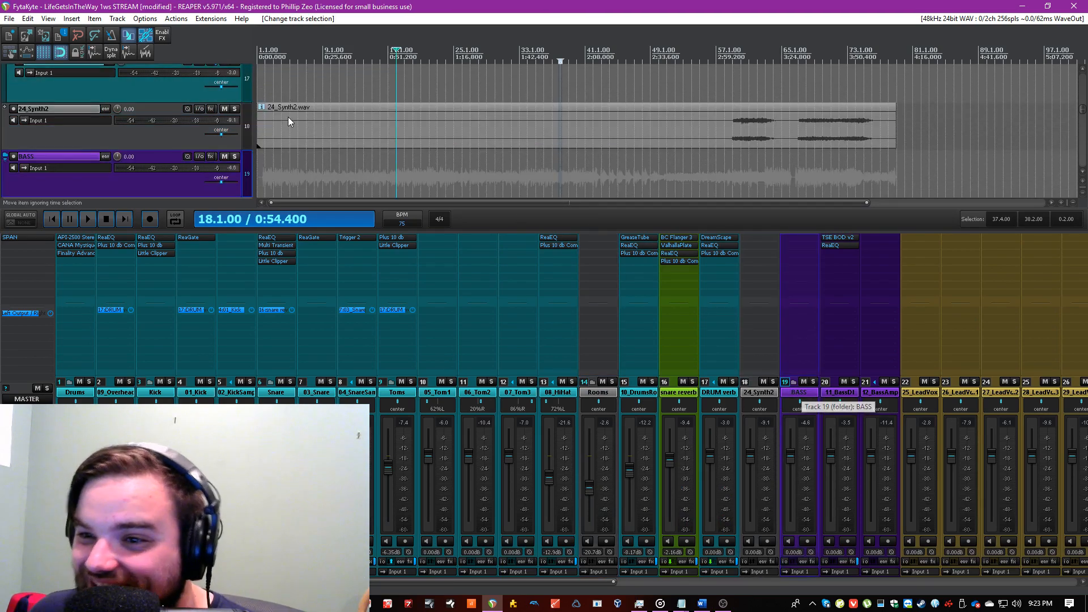
key(ctrl+s)
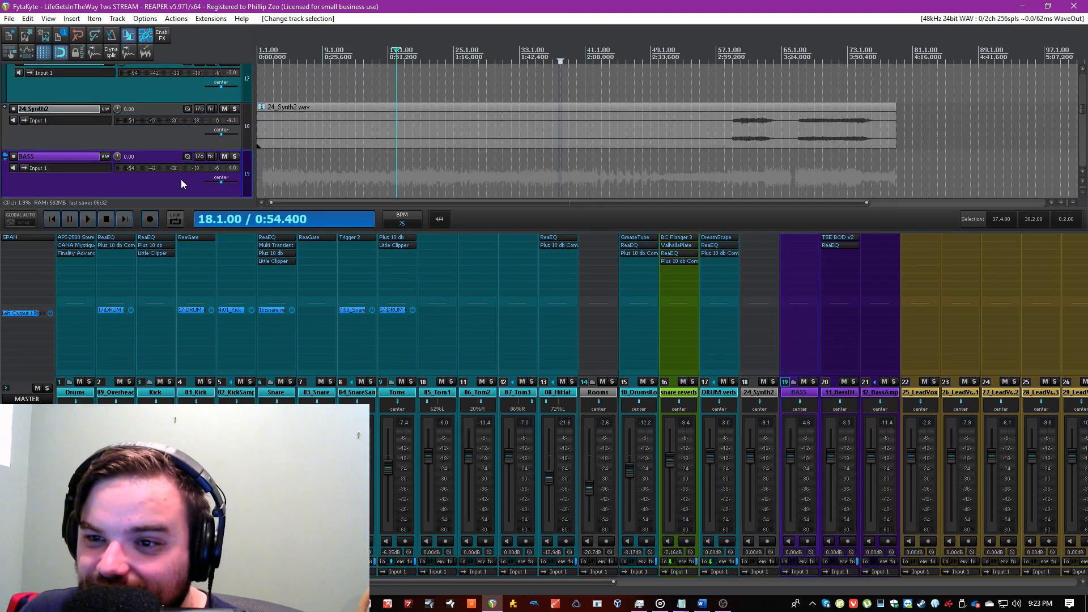
click(234, 157)
key(space)
click(273, 179)
scroll(273, 179, up, 3)
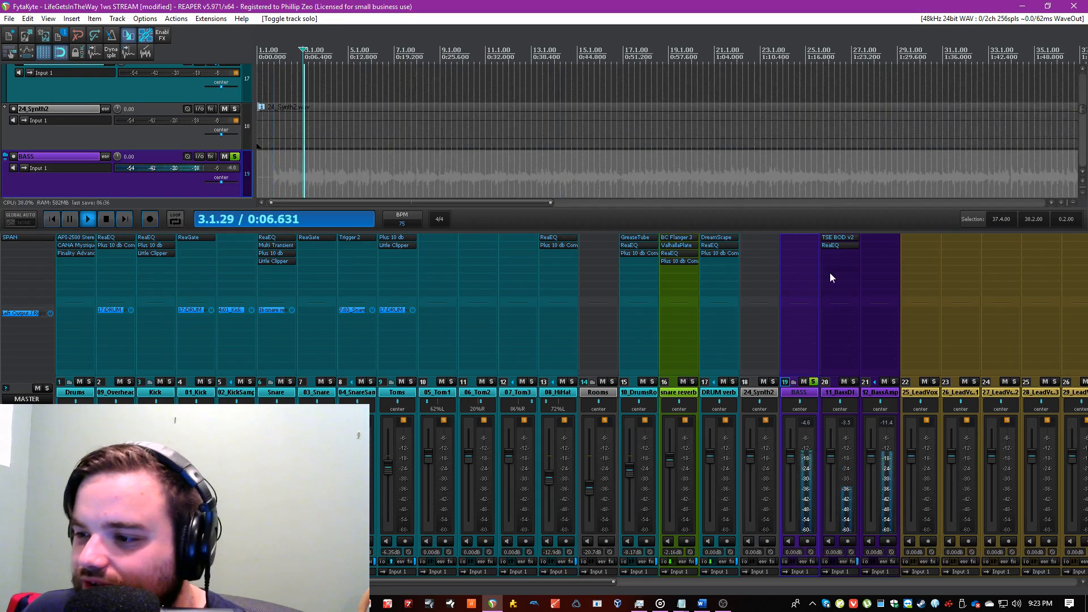
Step: Turn all knobs of TSE BOD v2 on 11_BassDI fully up and lower the track's volume to -15.2 dB
double_click(829, 273)
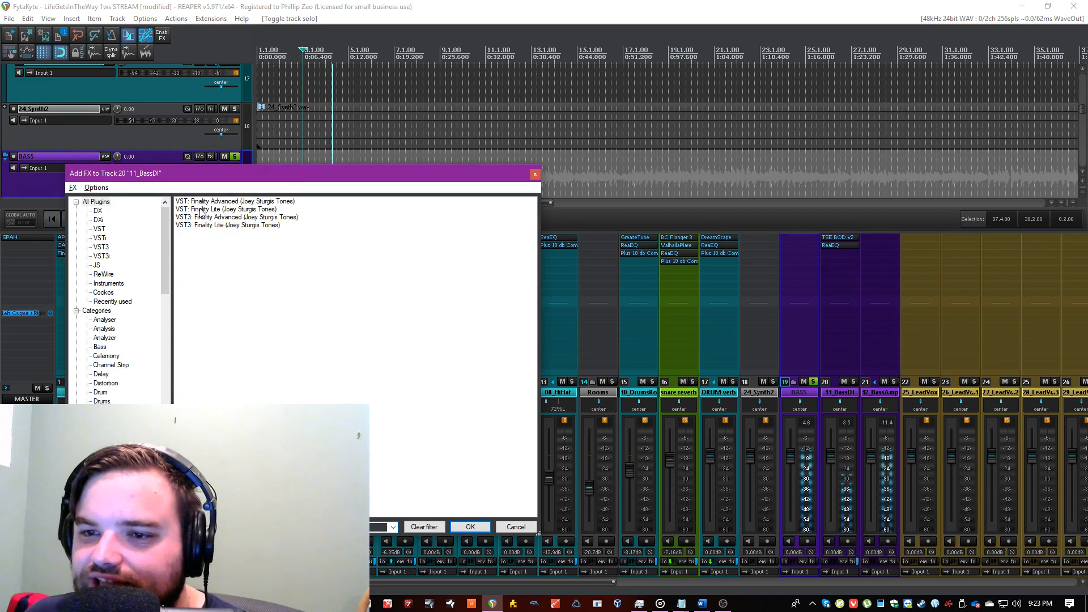
click(837, 238)
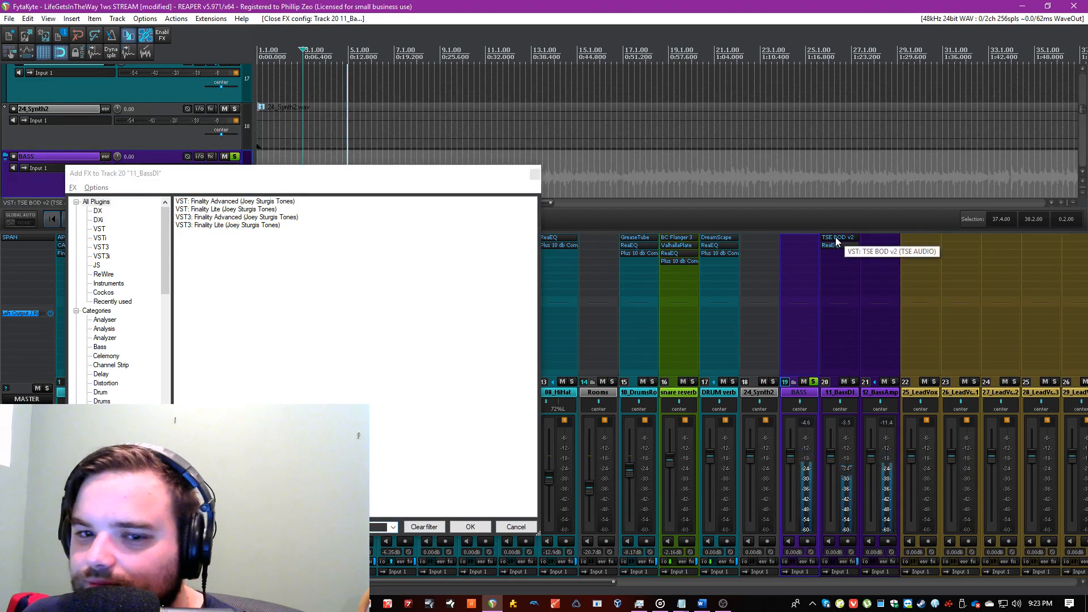
click(837, 238)
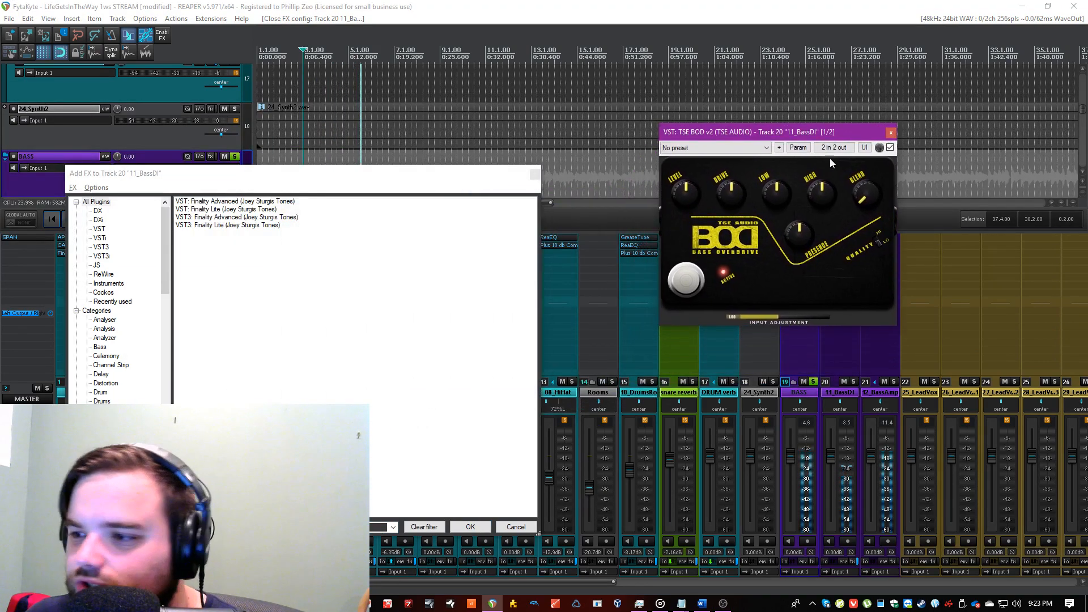
drag(730, 192, 847, 236)
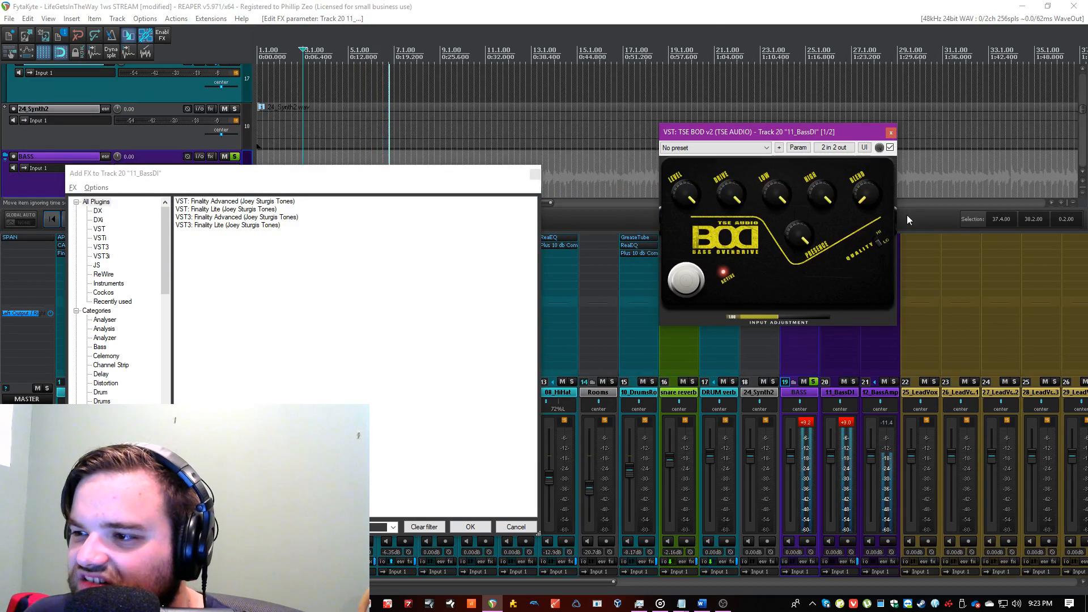
click(888, 132)
drag(827, 456, 830, 481)
Step: Add ReaComp to 11_BassDI with threshold -10.5 dB, attack 9.6 ms, release 3 ms and ratio 39:1
click(141, 239)
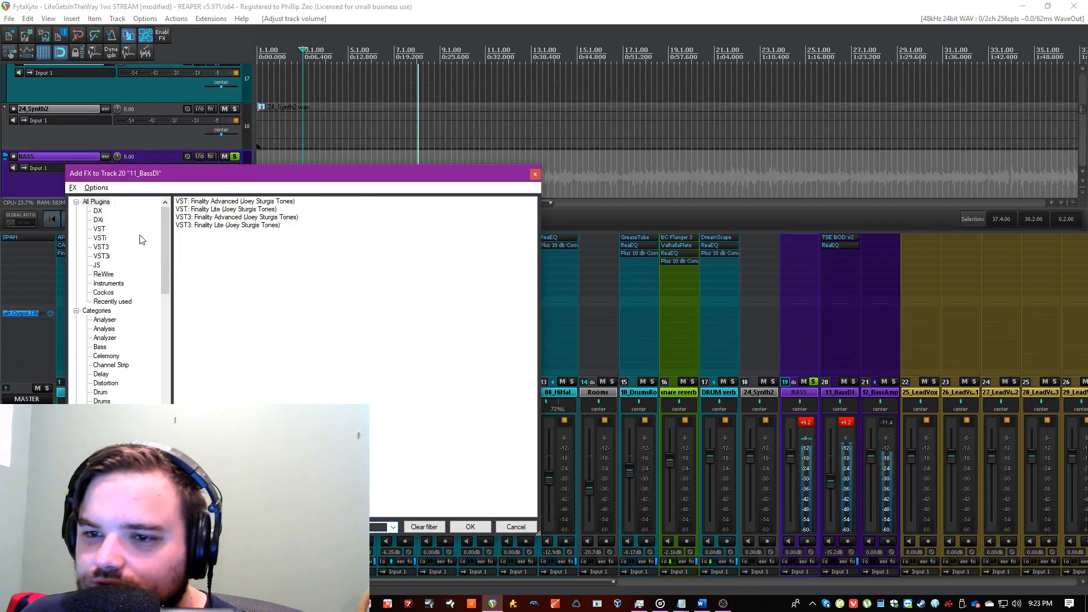
text(reac)
double_click(190, 209)
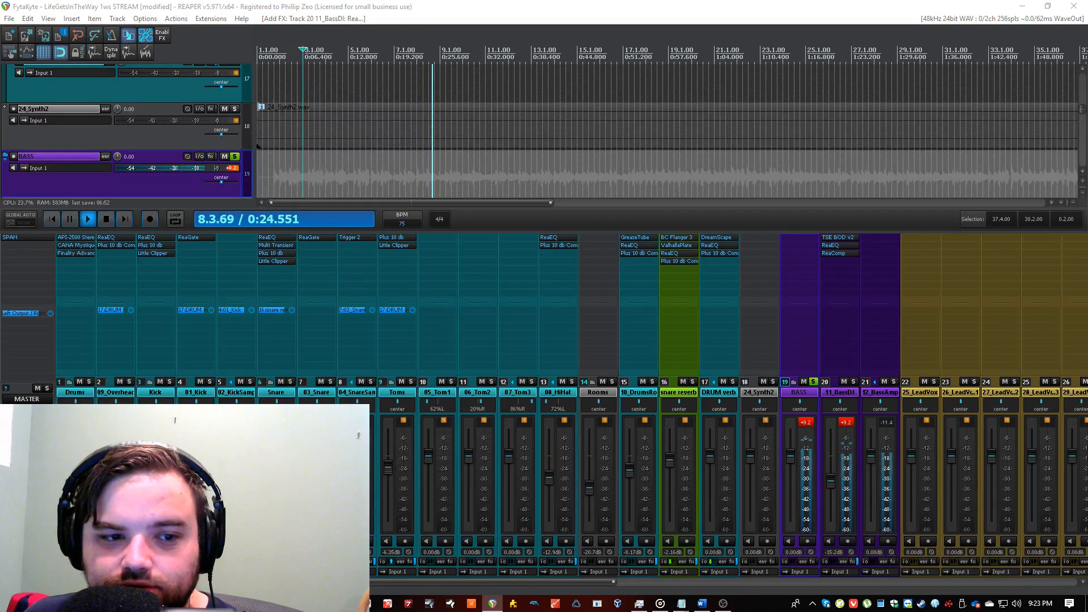
drag(450, 359, 454, 333)
click(578, 12)
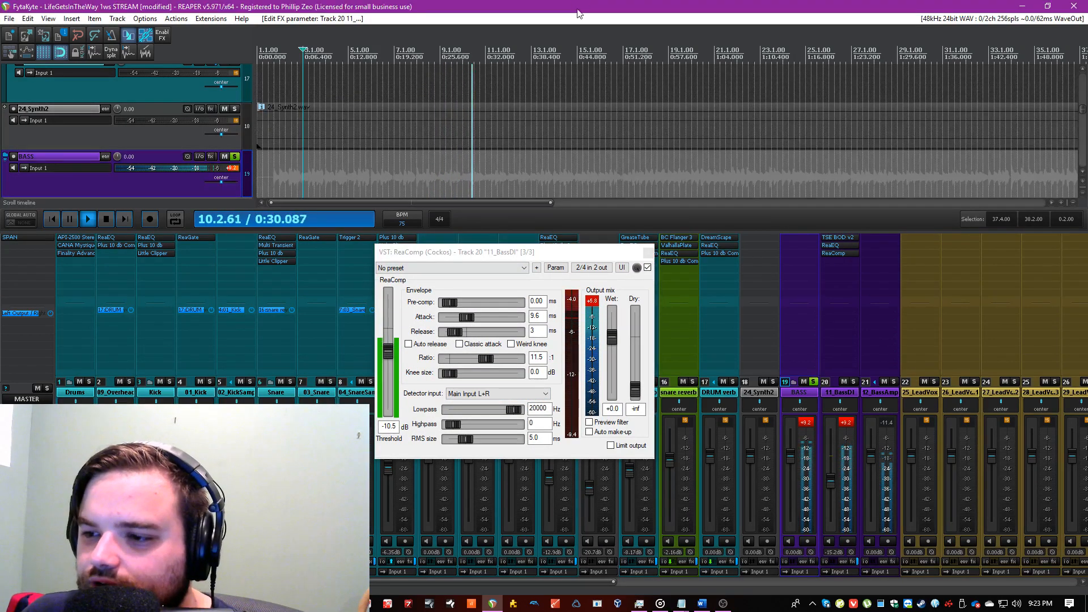
click(592, 300)
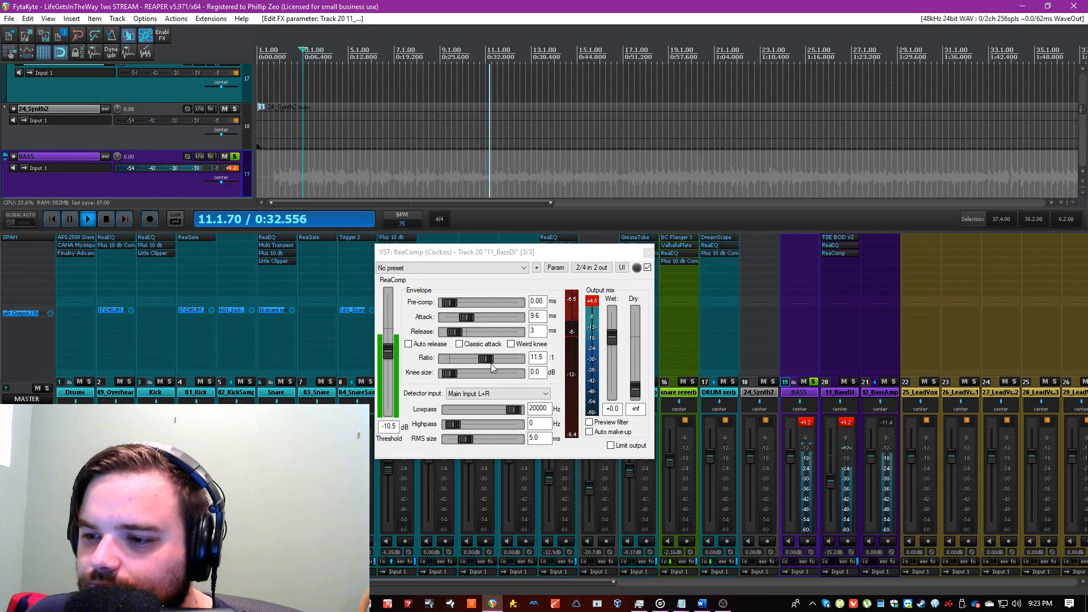
Step: Add Event Horizon Limiter/Clipper to 11_BassDI with threshold -4.7, ceiling -1.5 and release 2.0 ms, and save the project
click(848, 289)
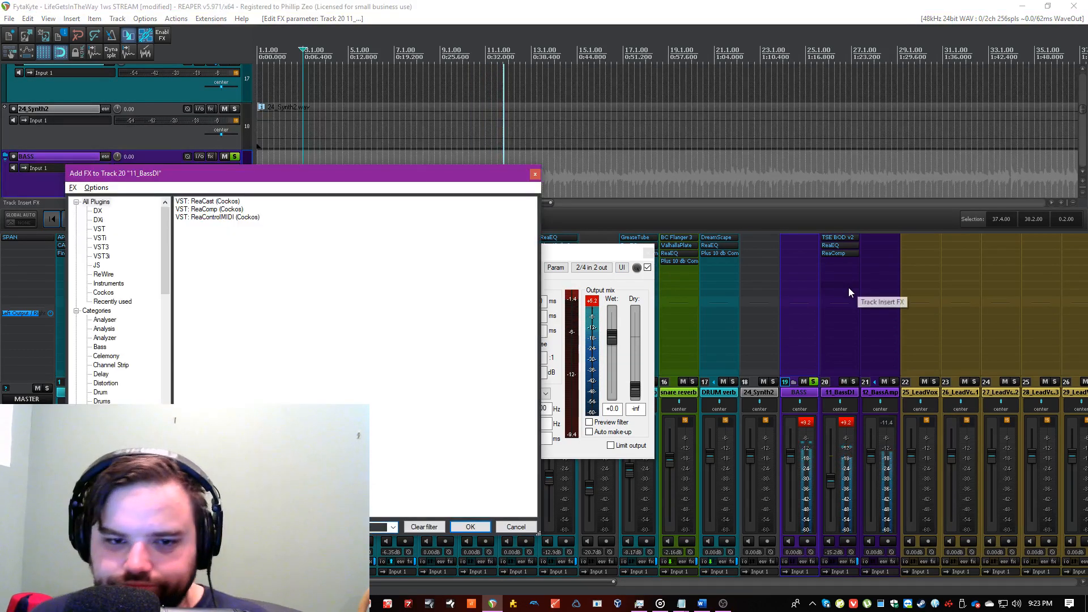
text(revent)
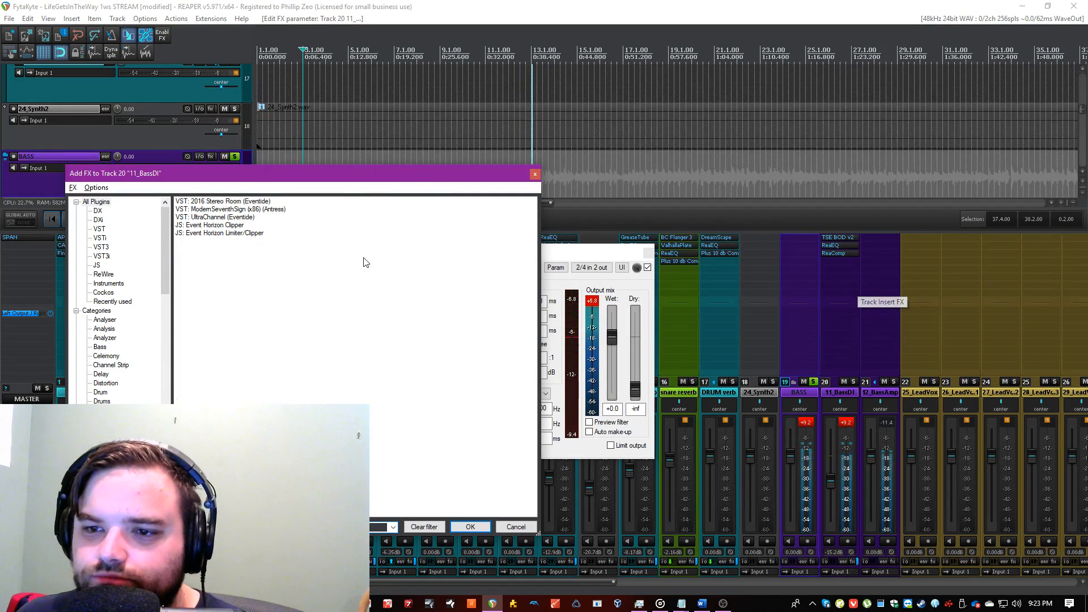
double_click(225, 233)
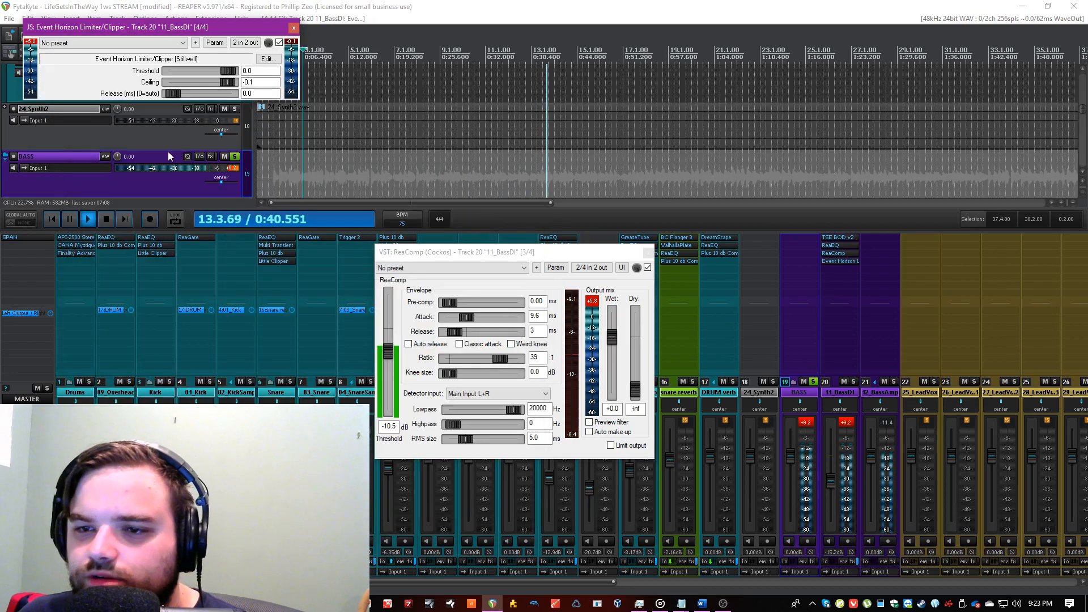
drag(229, 84, 173, 94)
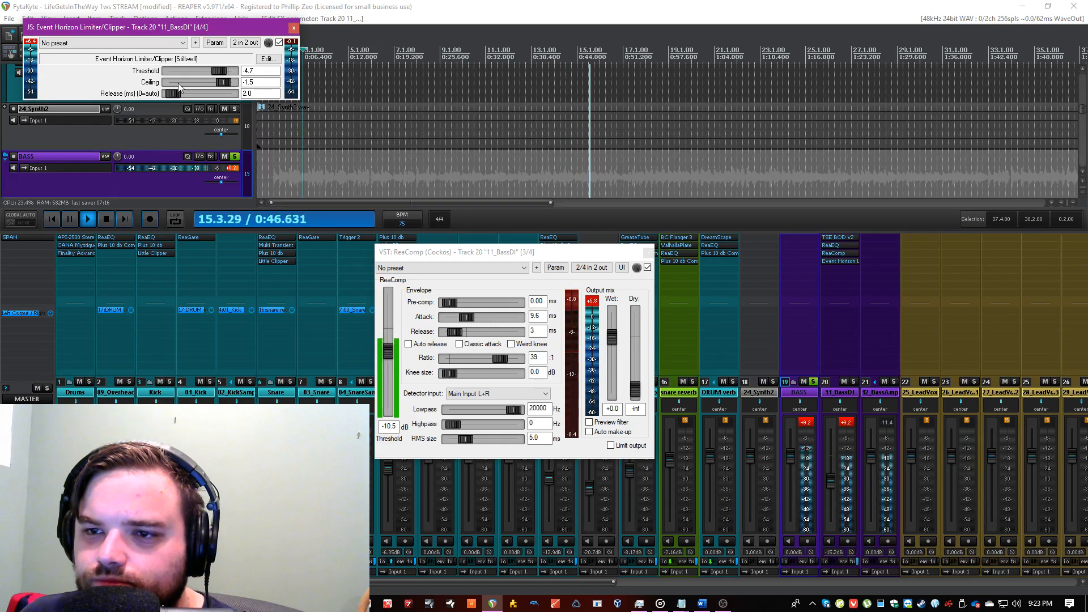
key(ctrl+s)
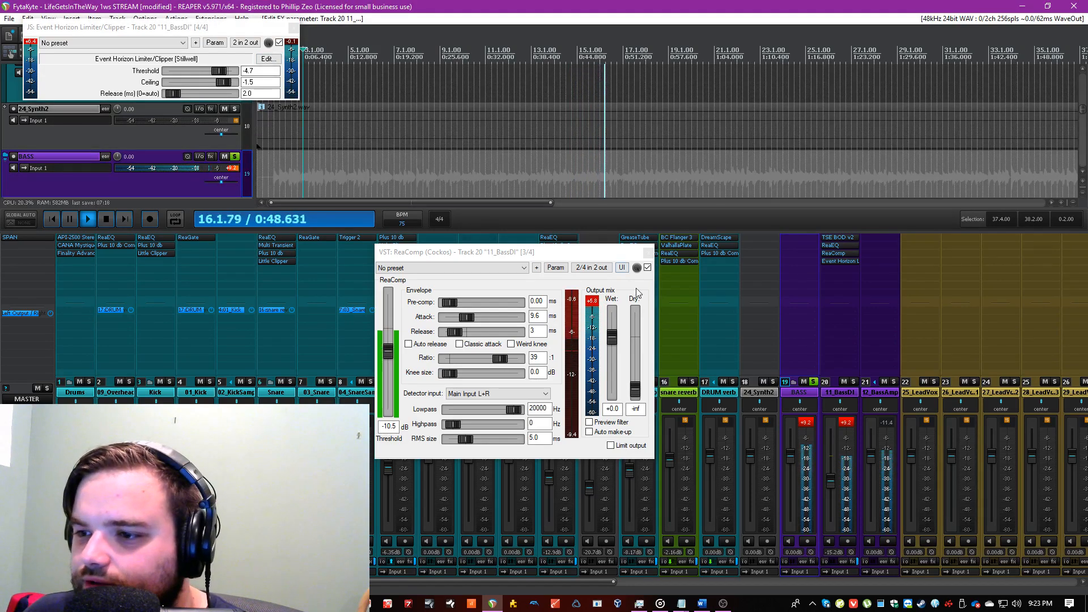
Step: Lower 11_BassDI's volume to -33.5 dB, clear the clipped bass meters, and close the limiter and ReaComp windows
click(593, 306)
click(846, 422)
drag(831, 482, 831, 503)
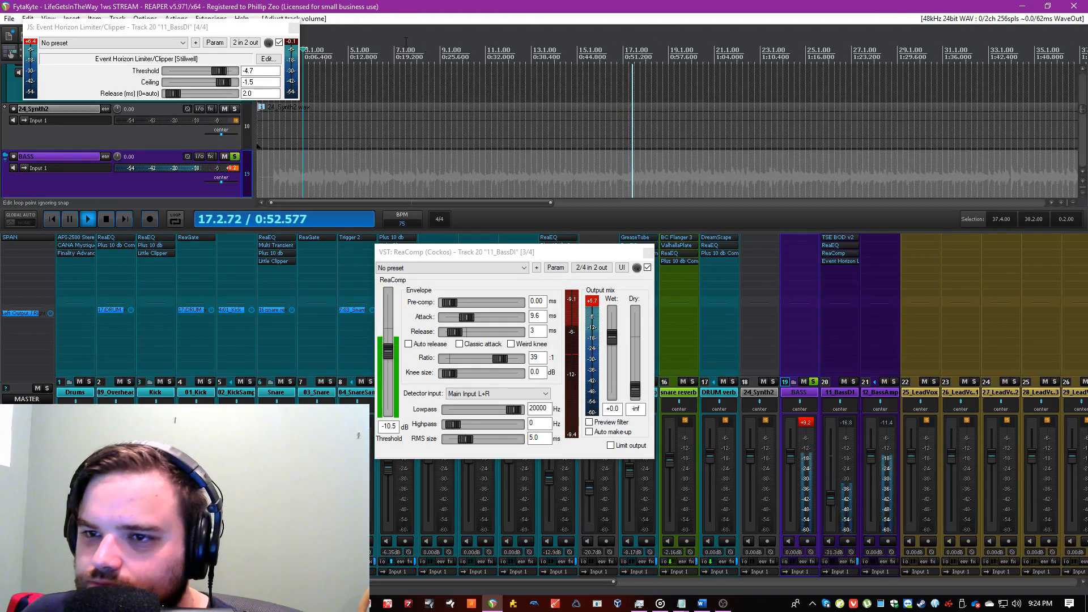
click(293, 28)
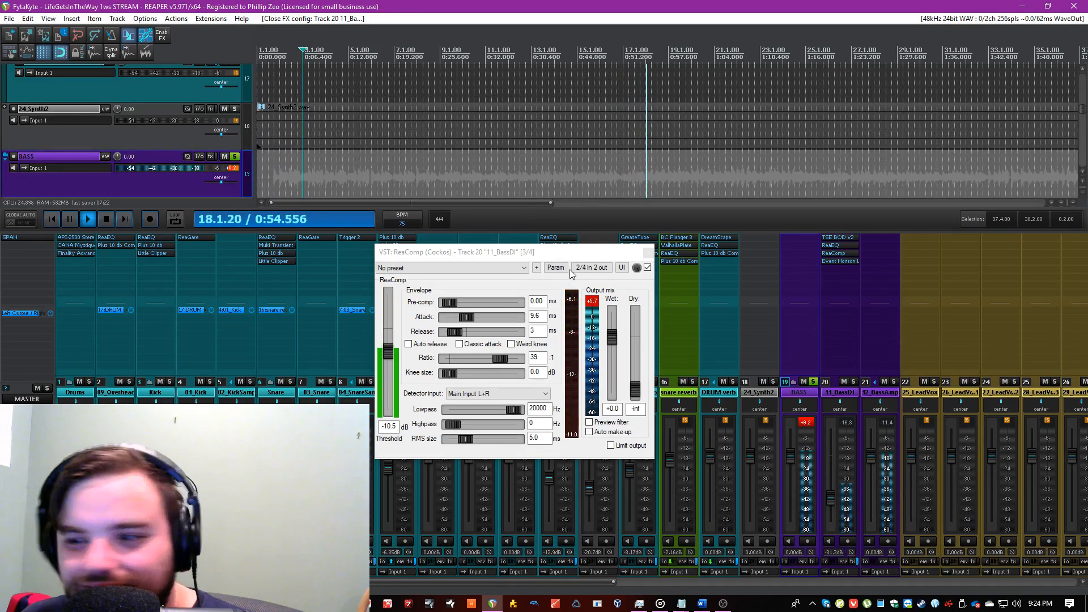
click(593, 302)
click(648, 253)
click(806, 425)
scroll(831, 503, down, 3)
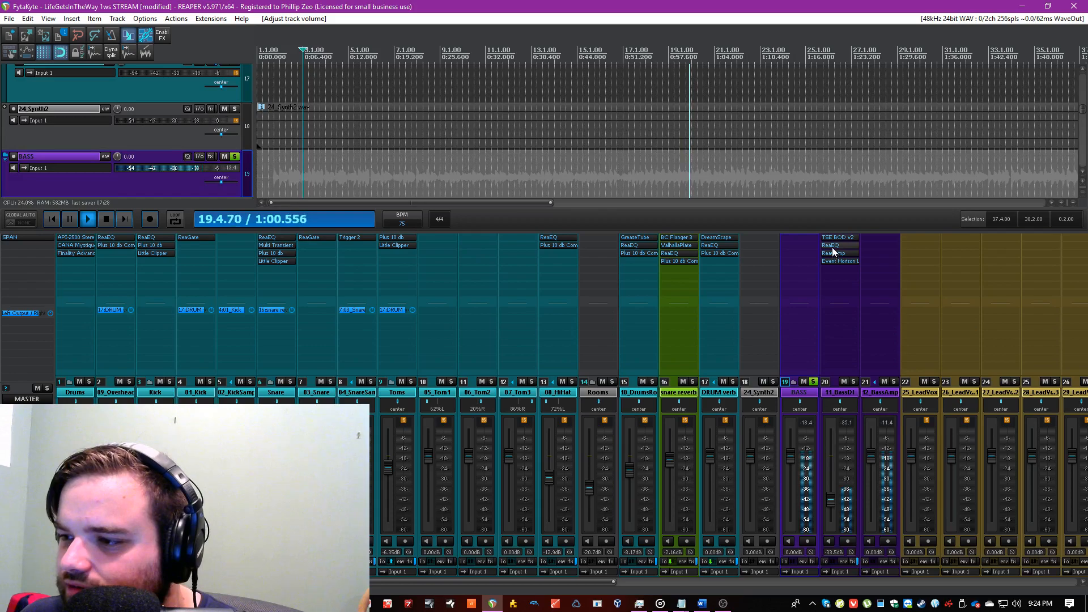
Step: Set ReaEQ band 3 on 11_BassDI to 3074.2 Hz, -4.3 dB and 0.78 octave, fine-tune band 4, save, and close the EQ
click(832, 247)
drag(655, 291, 658, 288)
drag(590, 272, 624, 279)
drag(584, 380, 553, 379)
drag(624, 279, 638, 261)
drag(614, 371, 597, 372)
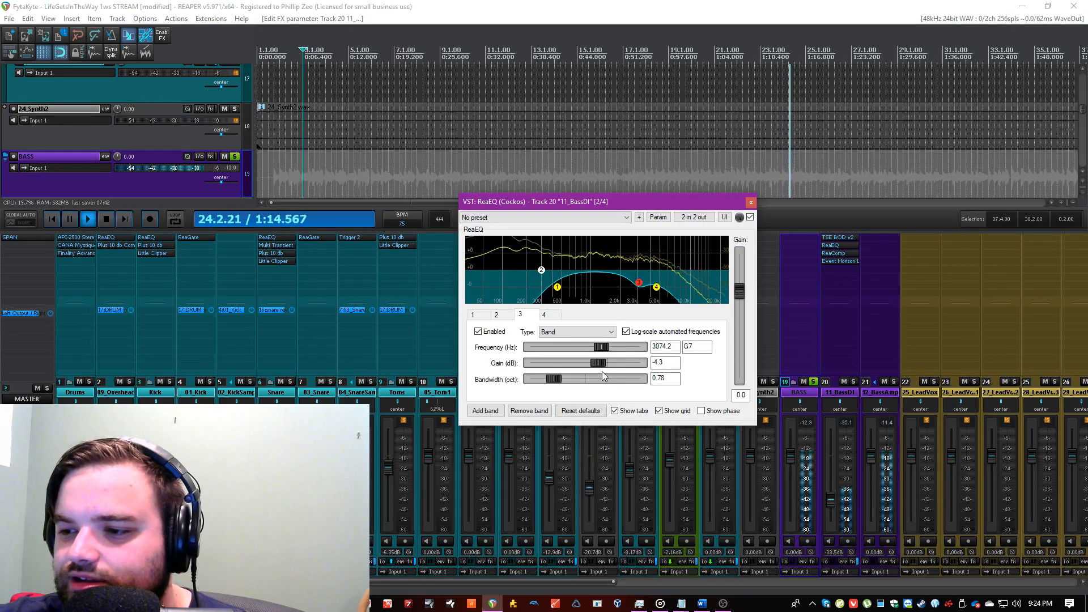
drag(613, 206, 579, 187)
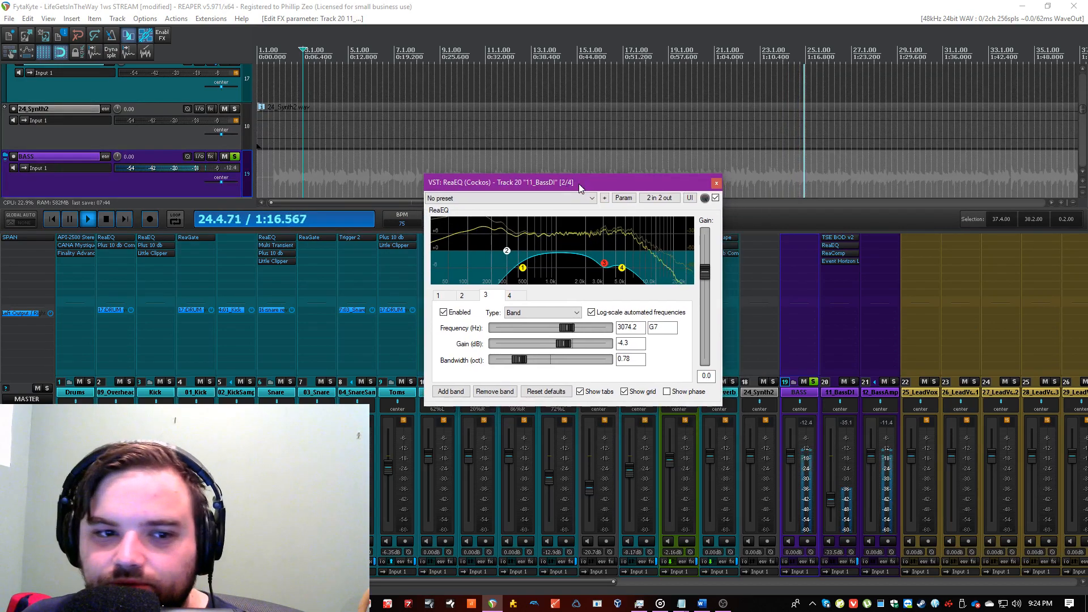
click(551, 5)
key(ctrl+s)
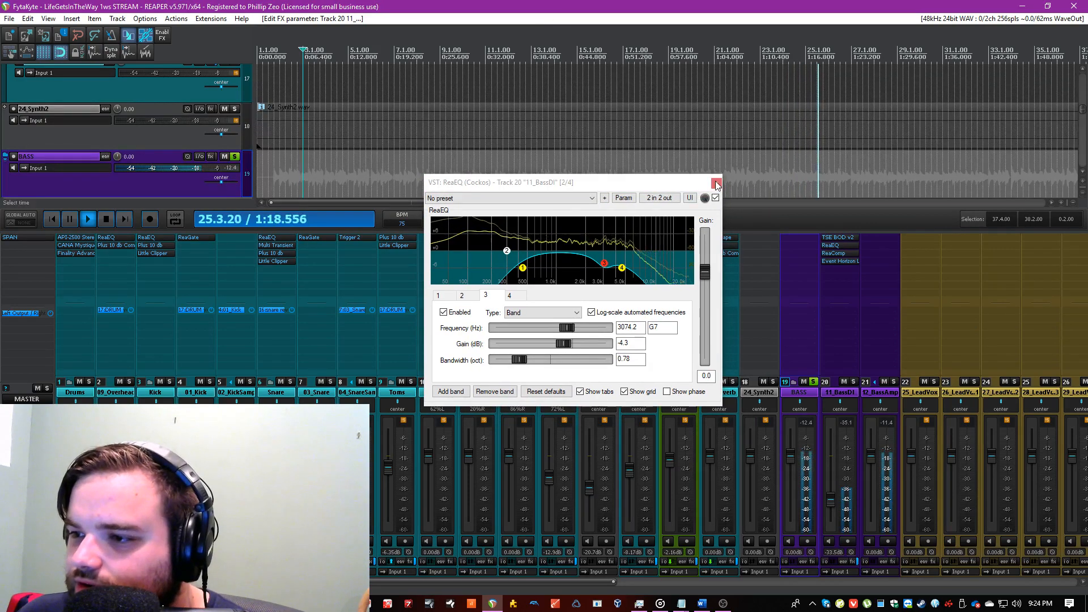
click(716, 184)
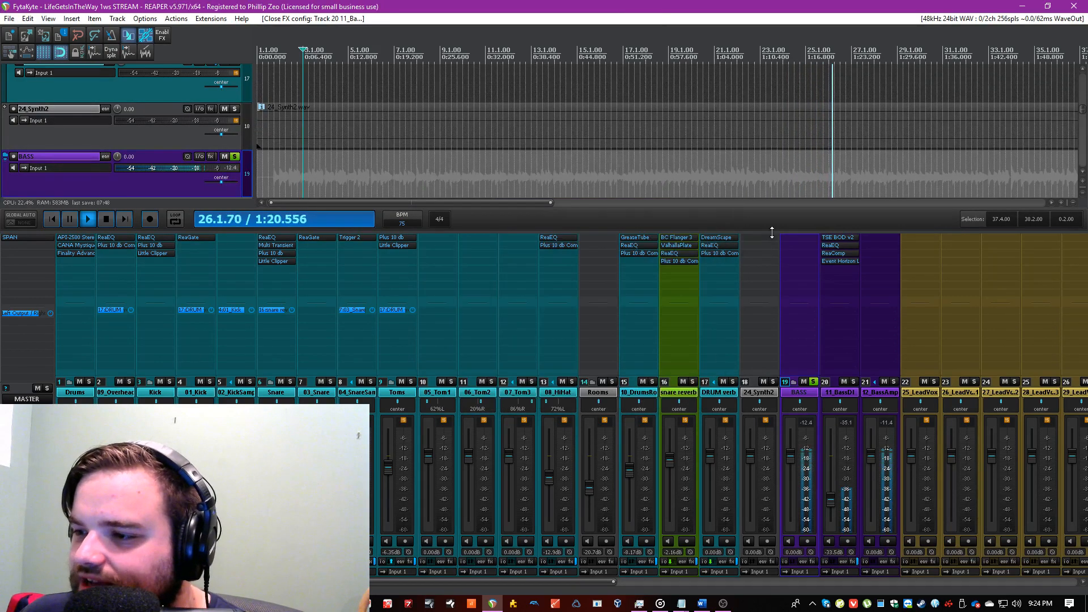
Step: Insert Scheps Omni Channel Mono on the BASS folder track and load the Philly Bass user preset
double_click(792, 252)
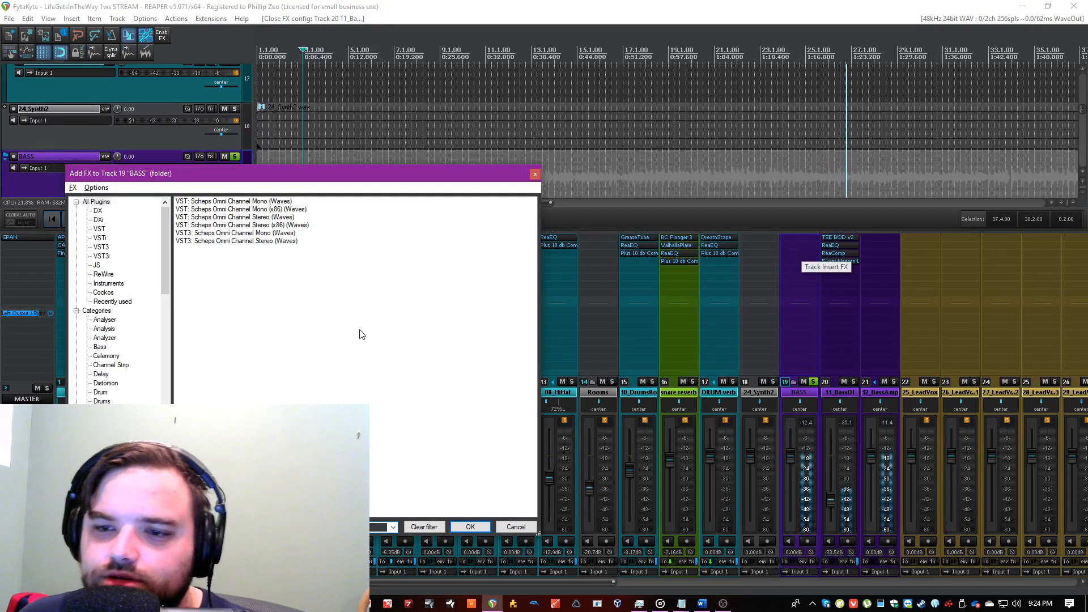
double_click(262, 202)
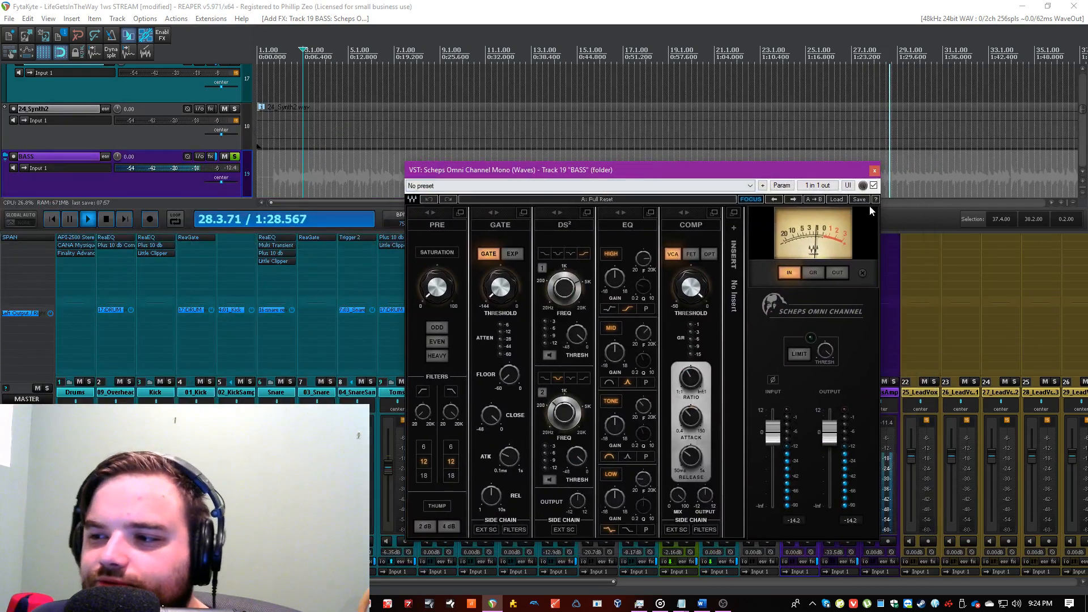
click(835, 200)
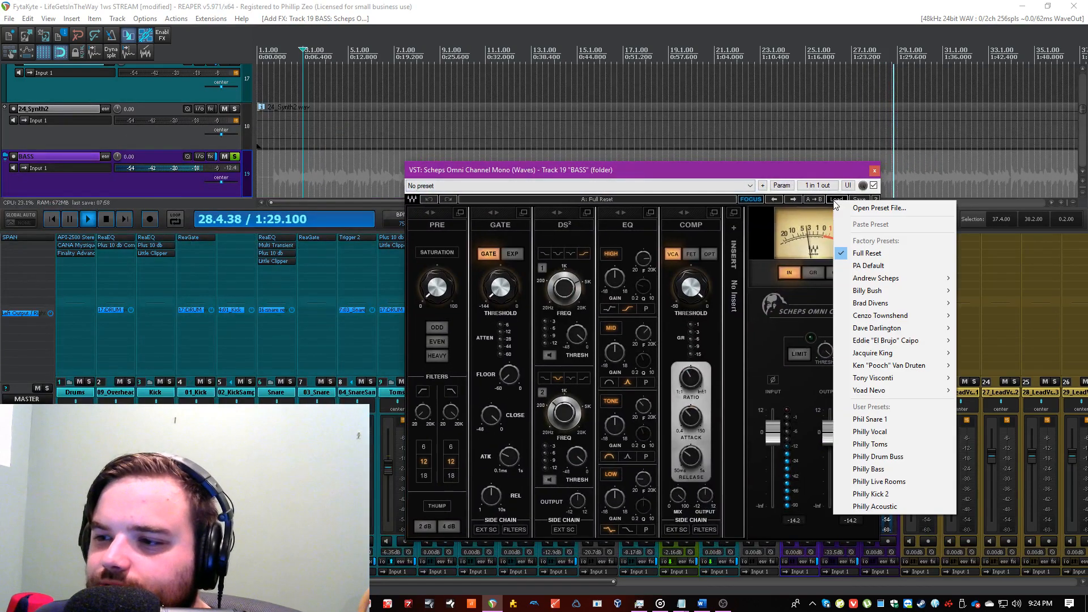
click(913, 468)
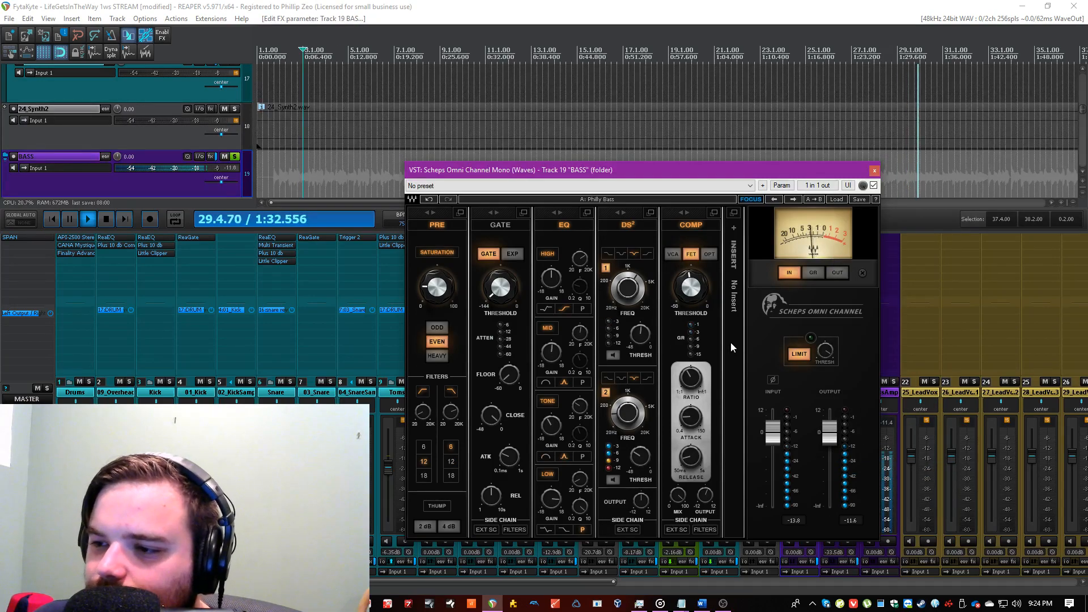
Step: Tune the Omni Channel's second DS² band to 76 Hz, check the Kick folder's ReaEQ for reference, and save the project
drag(628, 433, 628, 426)
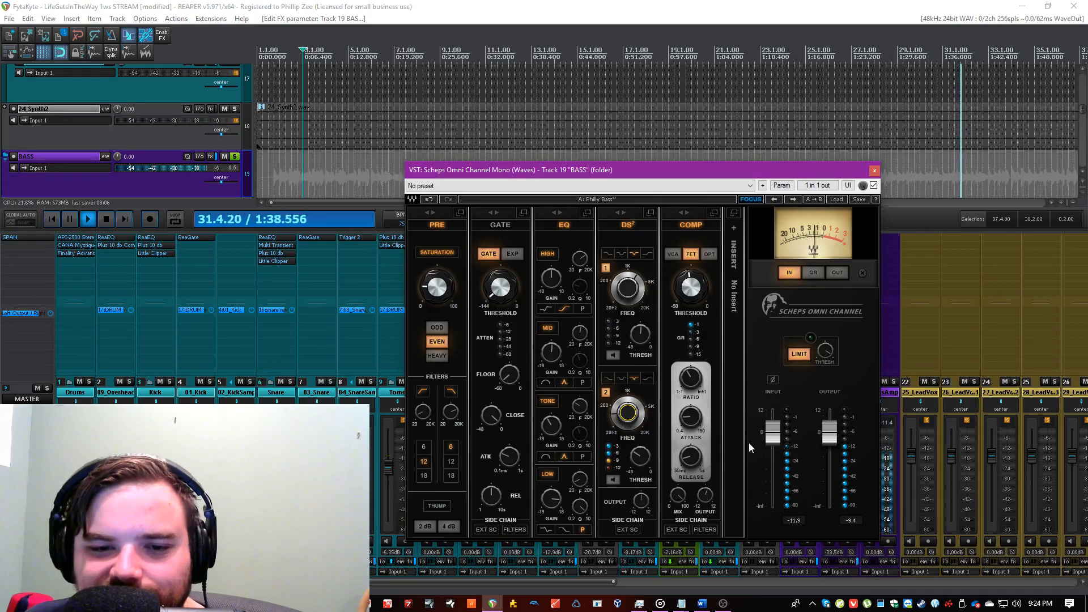
click(147, 237)
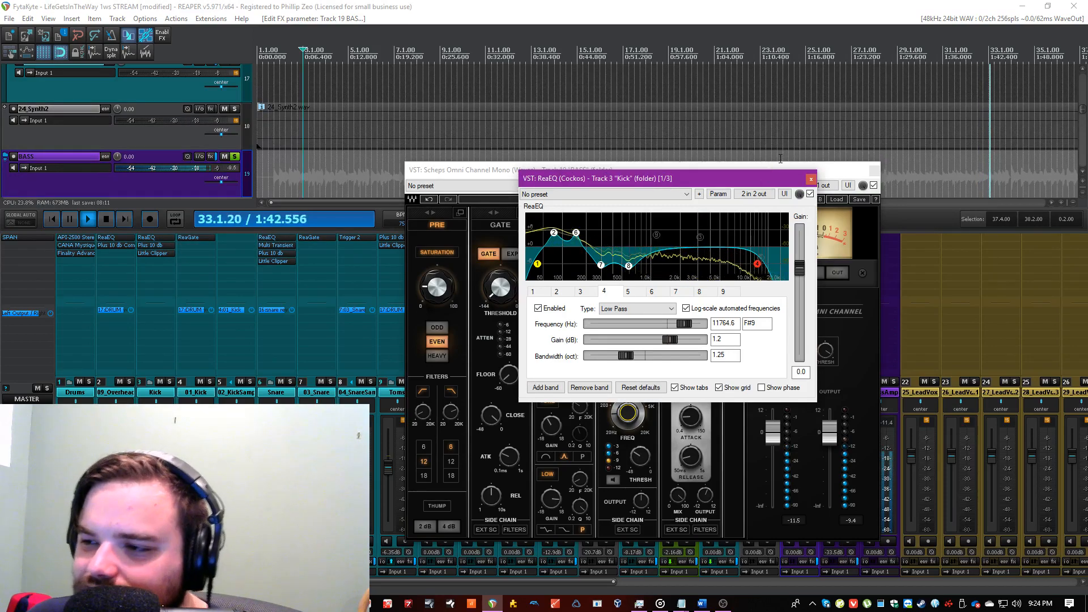
click(811, 178)
key(ctrl+s)
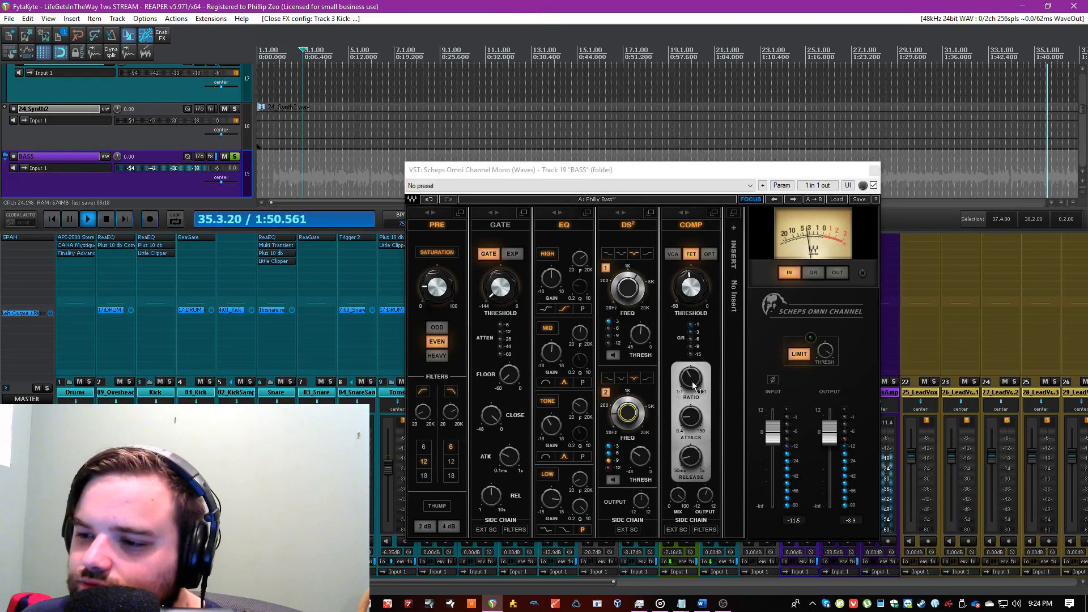
Step: Raise the Omni Channel input on BASS to about +12 dB, readjust the compressor threshold, and save the project
drag(700, 176, 467, 118)
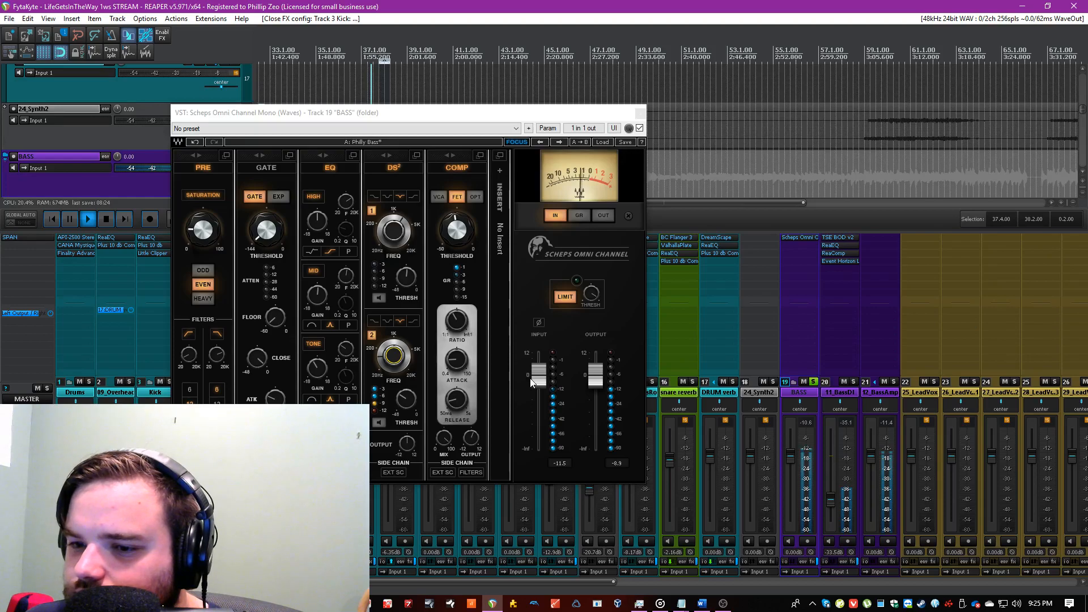
drag(535, 382, 538, 352)
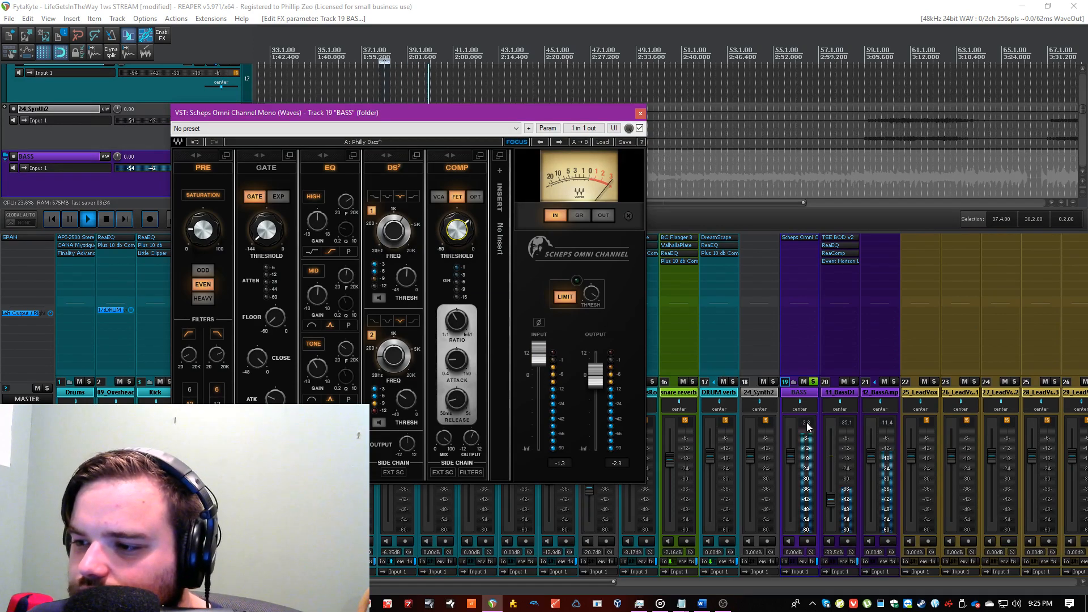
click(595, 5)
key(ctrl+s)
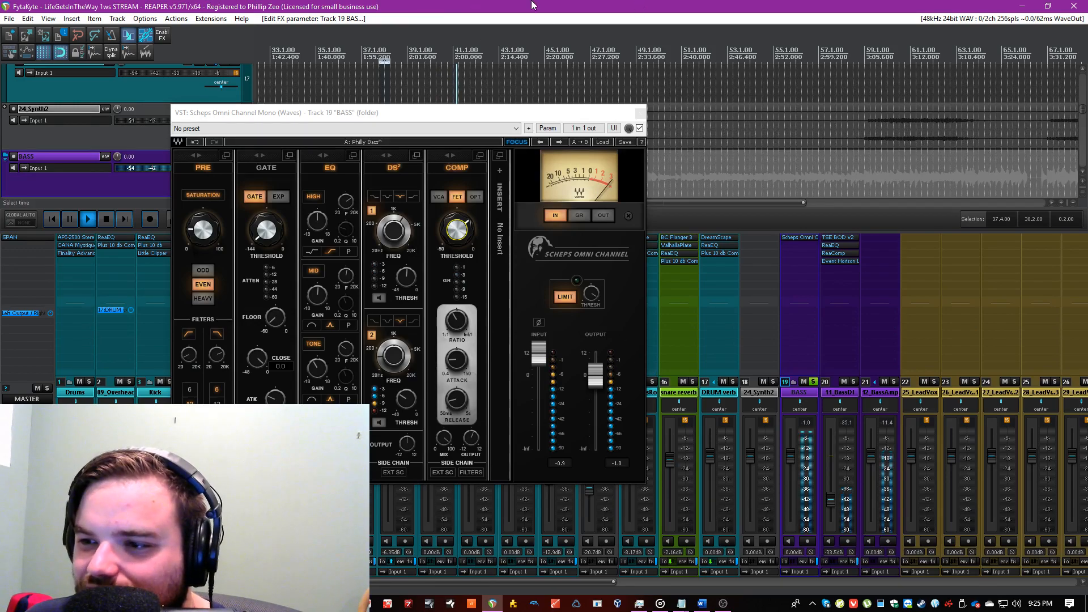
Step: Set the Omni Channel's compressor output to 4.0 and gate threshold to -55.7 dB on BASS, saving the project
click(587, 304)
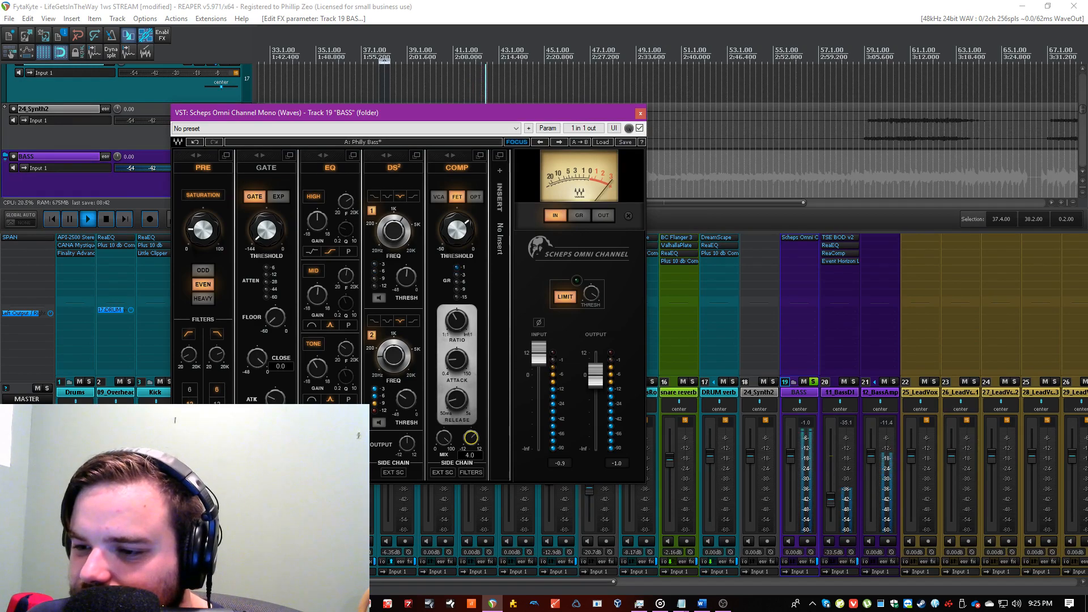
click(764, 362)
key(ctrl+s)
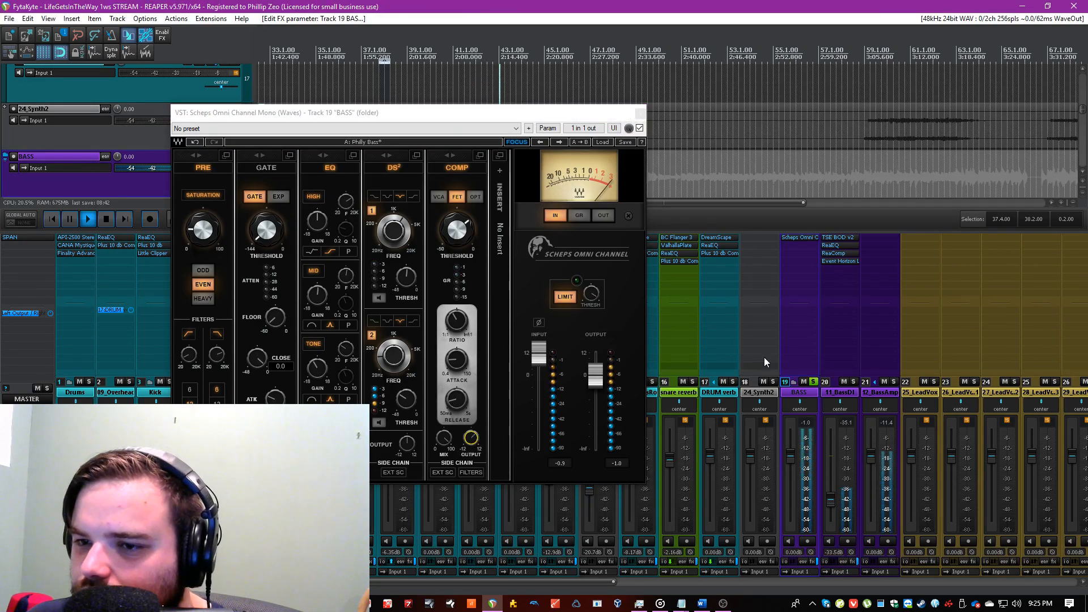
click(266, 230)
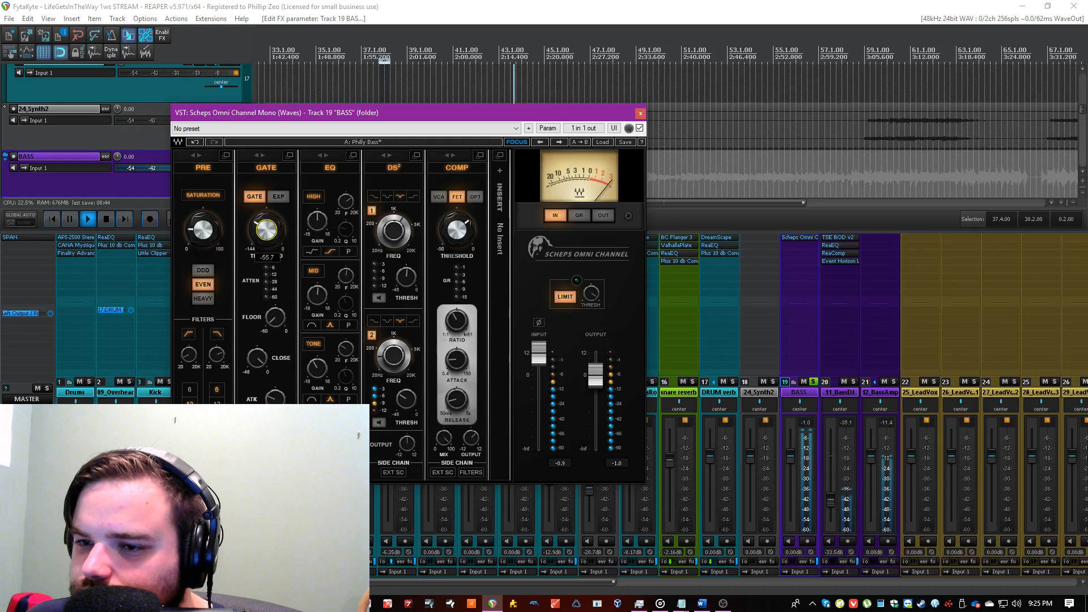
click(819, 494)
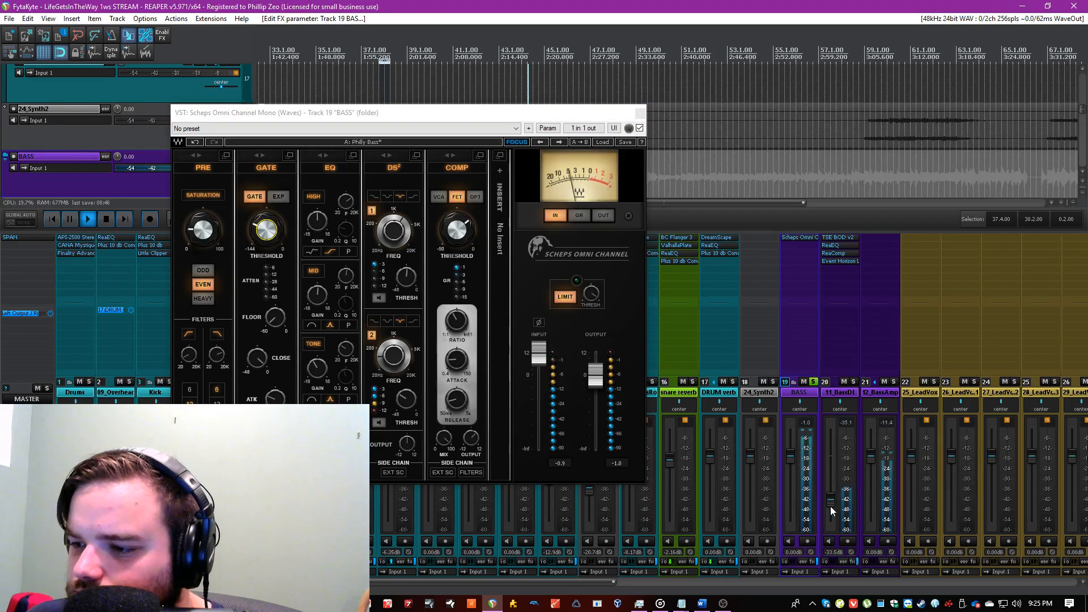
Step: Lower the BASS folder's volume to -11.2 dB, unsolo it, save the project, and close the Omni Channel window
drag(790, 453, 790, 476)
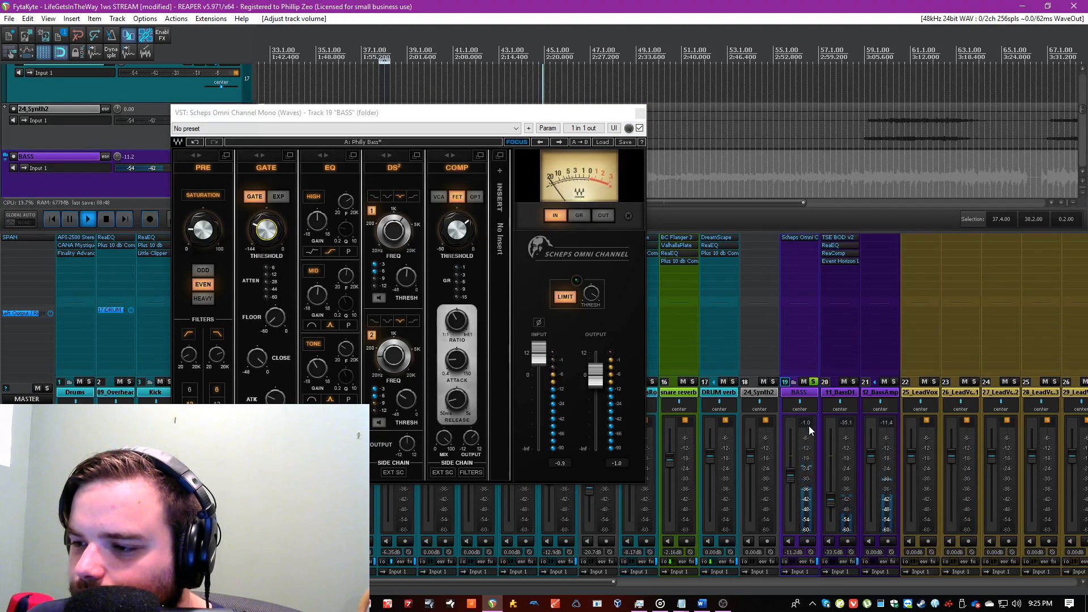
click(813, 381)
key(ctrl+s)
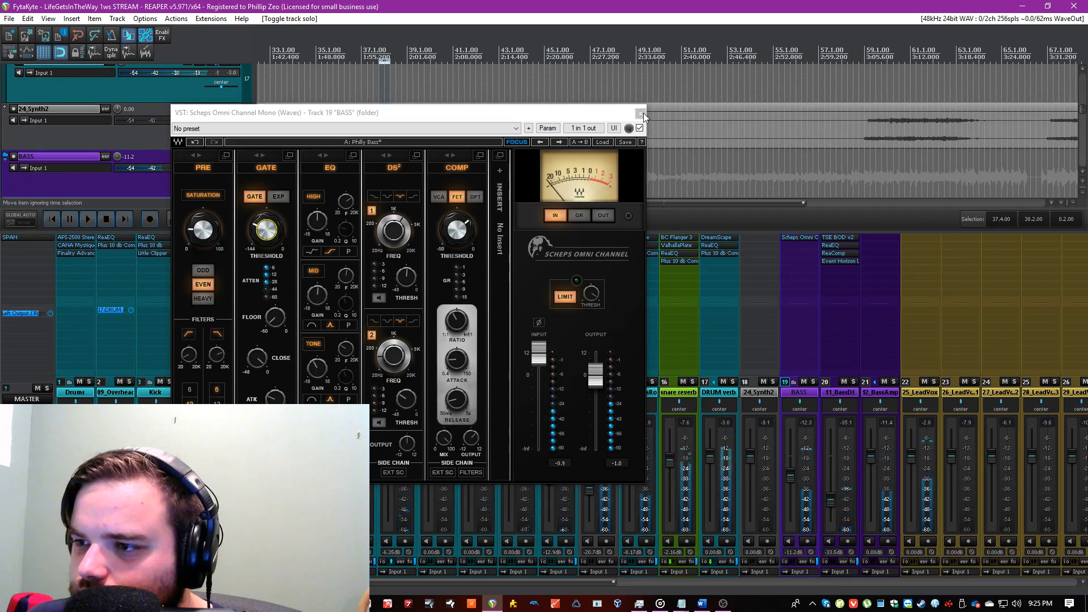
click(640, 113)
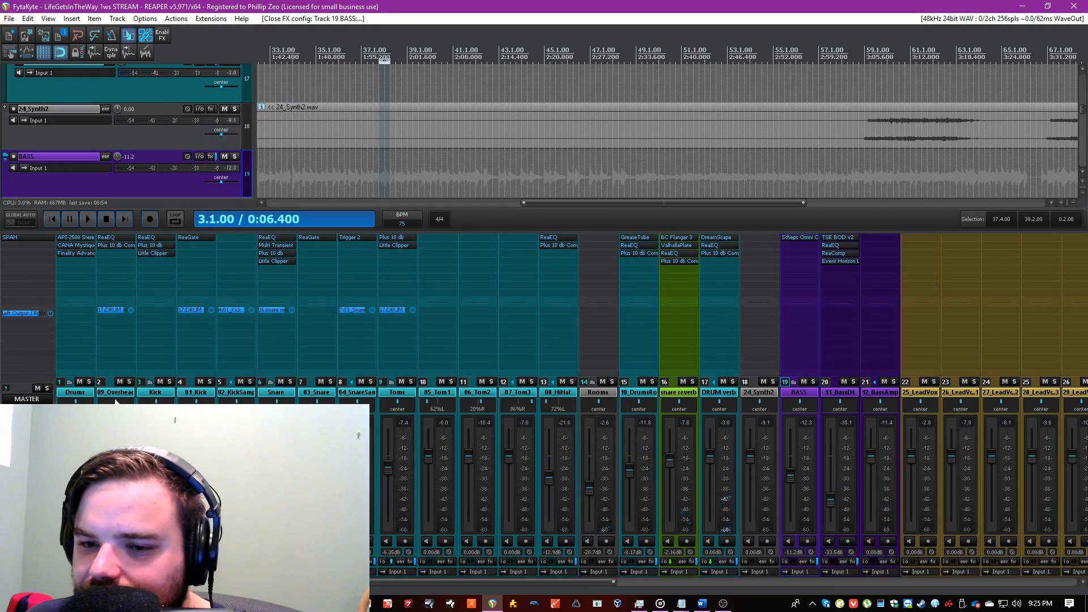
Step: With BASS soloed and playing, lower its Omni Channel low-pass filter to 4043 Hz, save the project, and close the plug-in
click(804, 237)
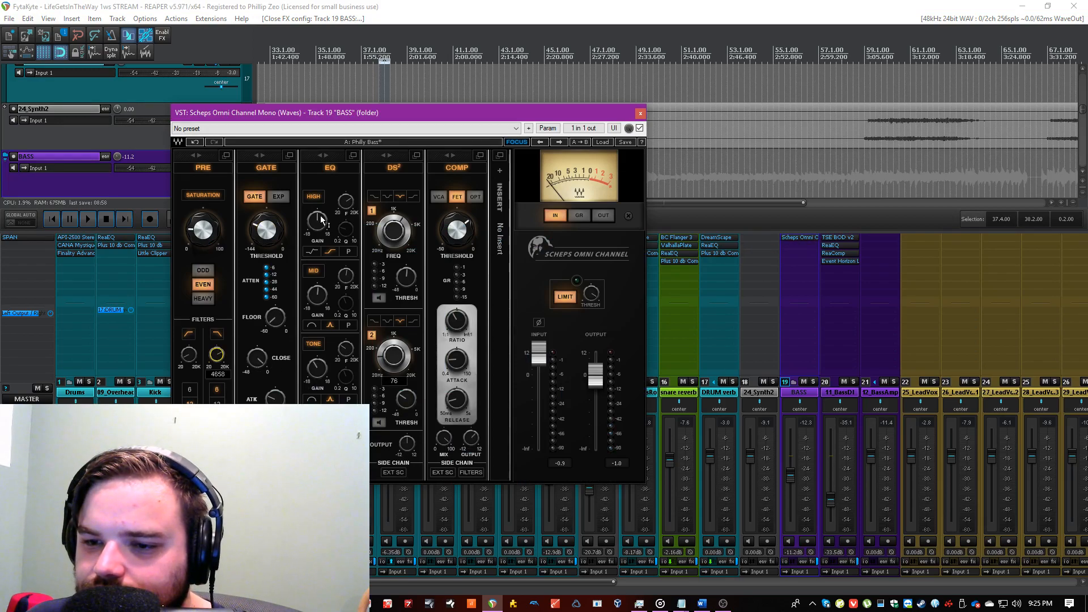
click(939, 384)
click(813, 383)
key(space)
drag(216, 356, 215, 358)
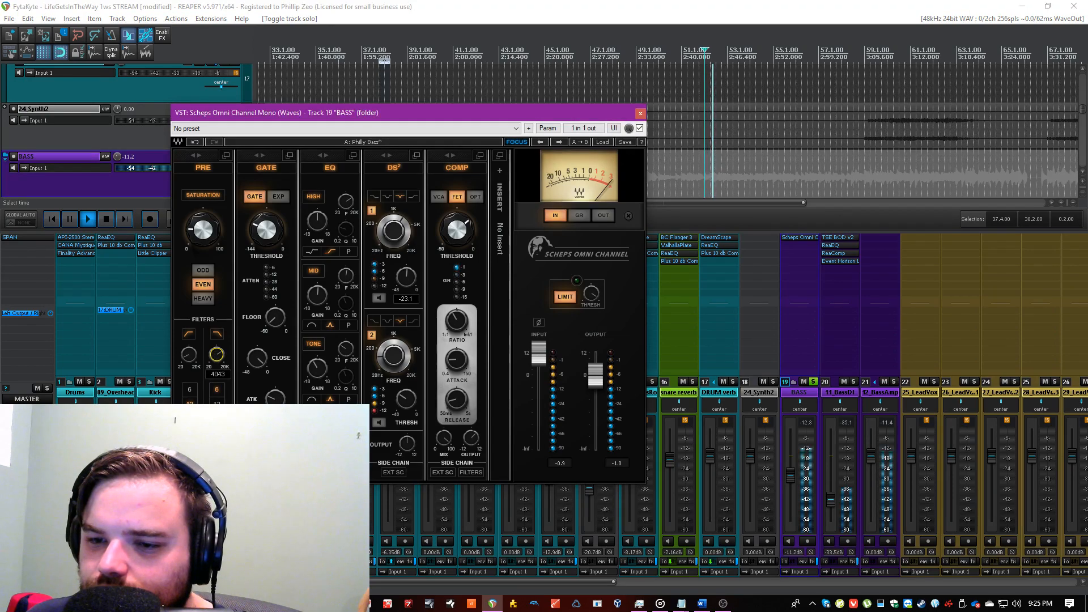
click(453, 4)
key(ctrl+s)
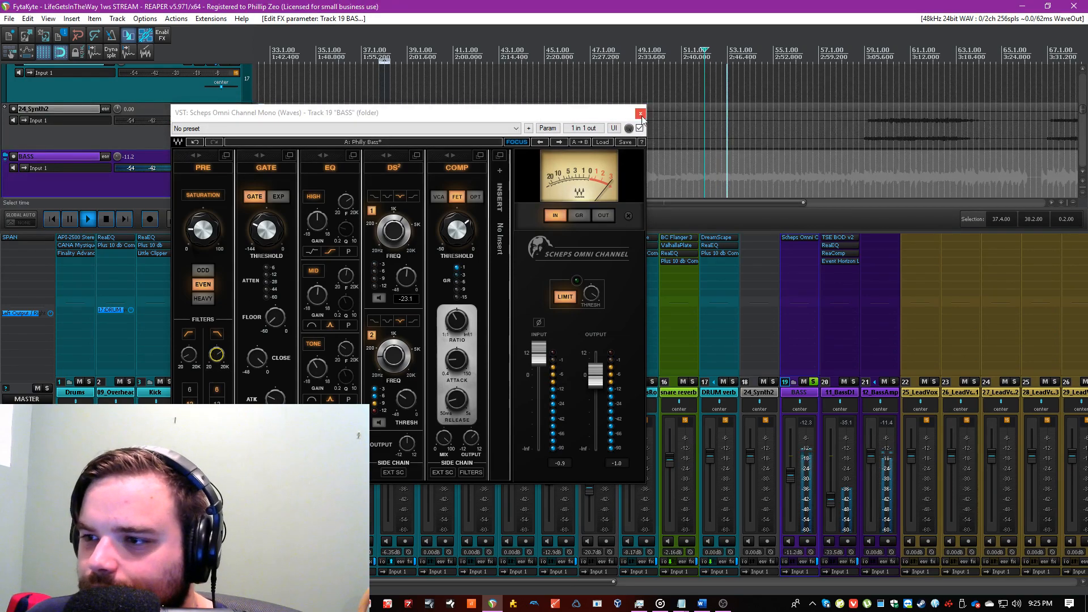
click(640, 113)
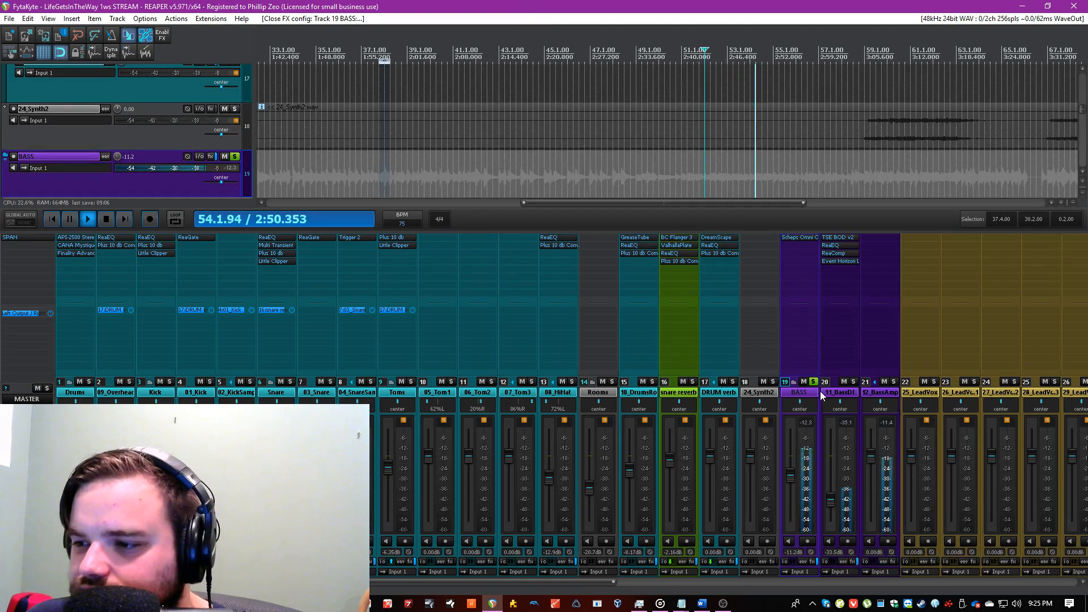
Step: Solo Drums alongside BASS and lower BASS to -13.6 dB and 11_BassDI to -36.8 dB
click(89, 382)
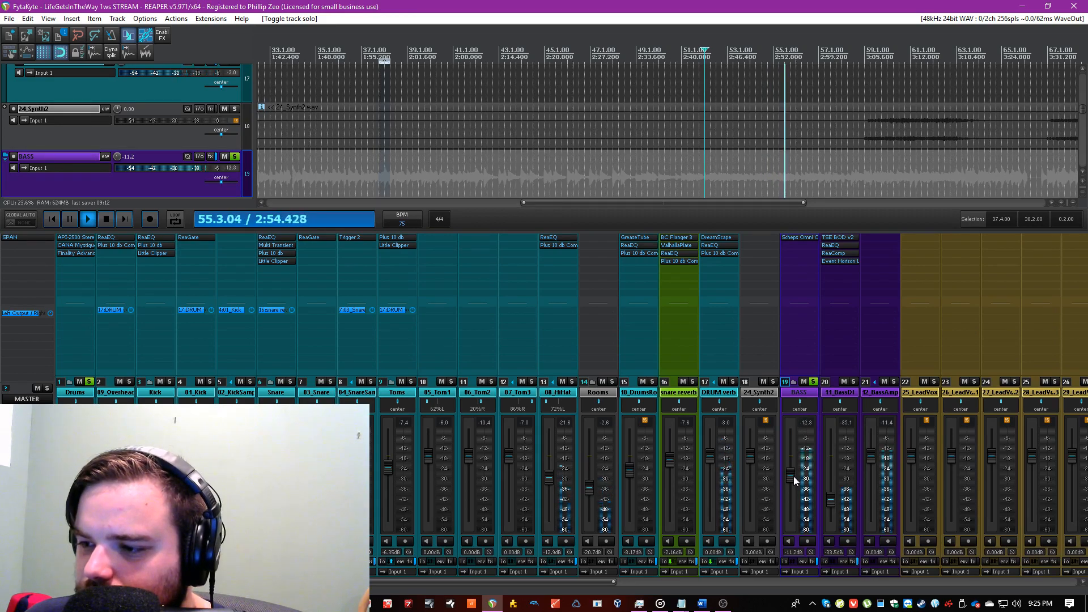
scroll(790, 481, down, 3)
scroll(829, 503, down, 3)
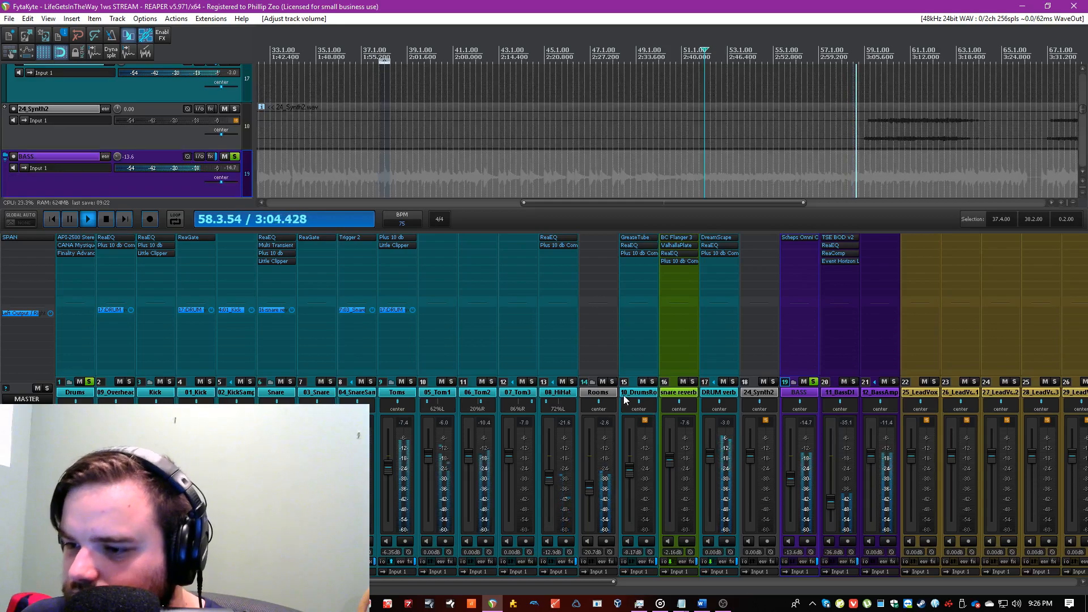
Step: Solo Rooms with the drums and bass, lower its volume to -22.2 dB, reset its peak meter, and unsolo it
click(612, 381)
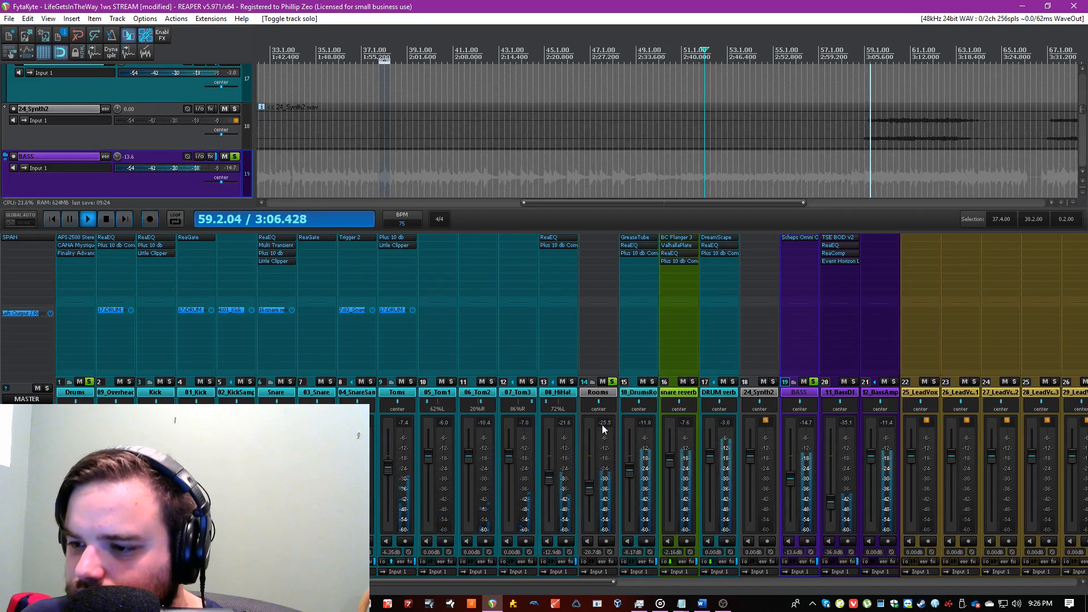
drag(590, 482, 591, 484)
click(609, 423)
click(611, 382)
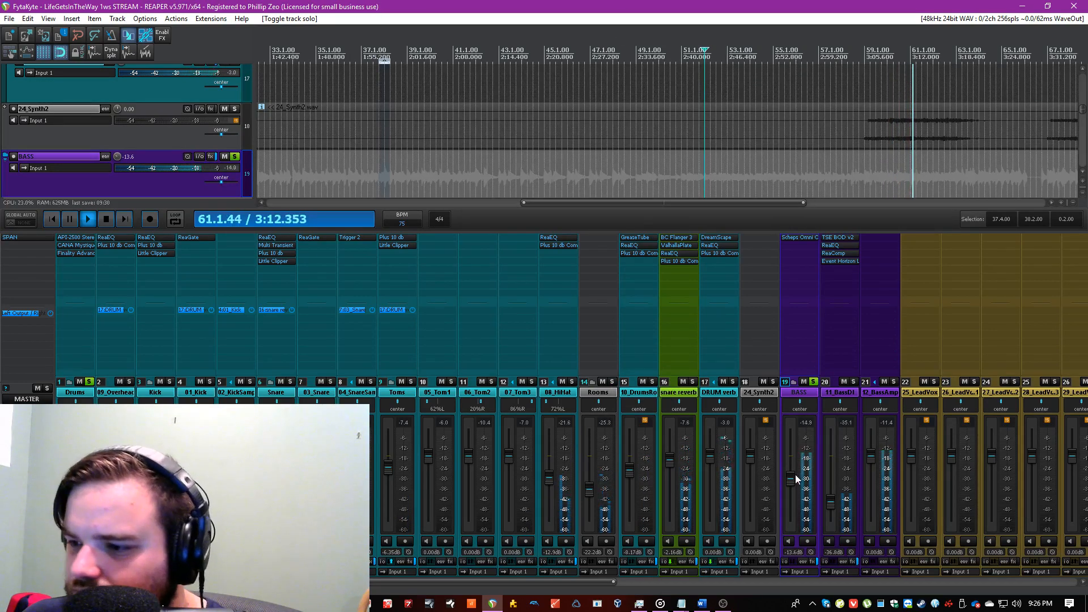
Step: Lower the BASS folder's volume to -15.2 dB, unsolo BASS and Drums, and stop playback
drag(790, 481, 791, 485)
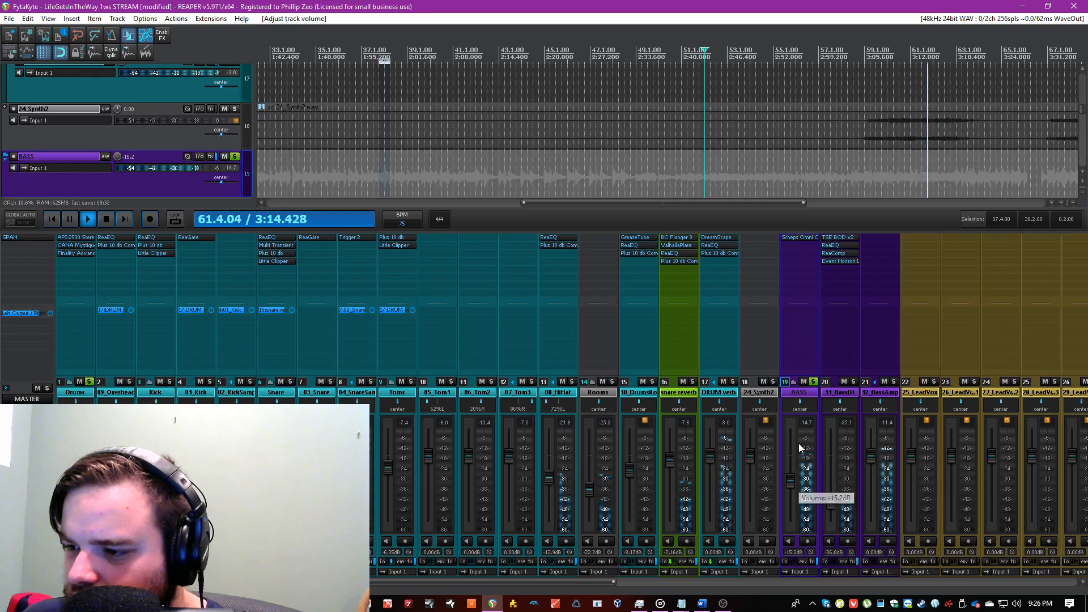
click(813, 381)
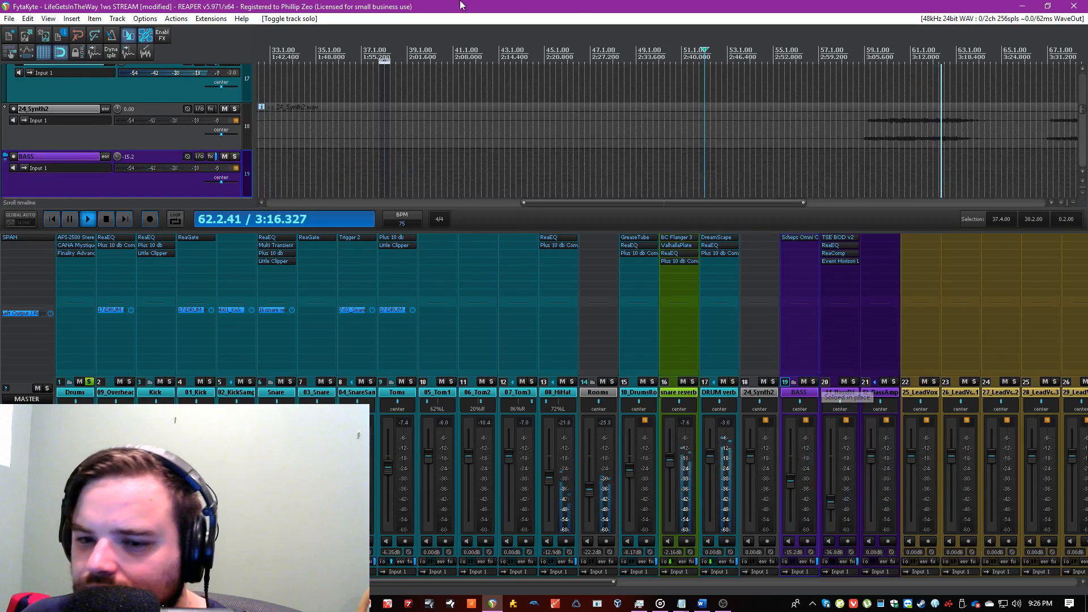
click(89, 381)
key(space)
Step: Add a new track between 39_BackingVox4DT3 and 13_ElecGtr1
drag(499, 579, 918, 572)
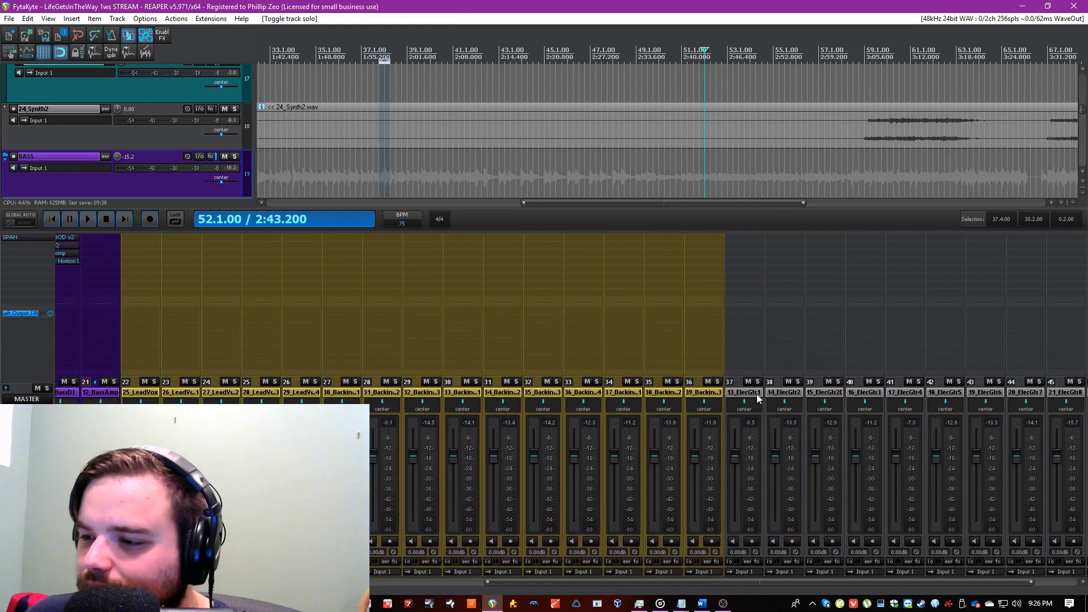
drag(693, 583, 865, 560)
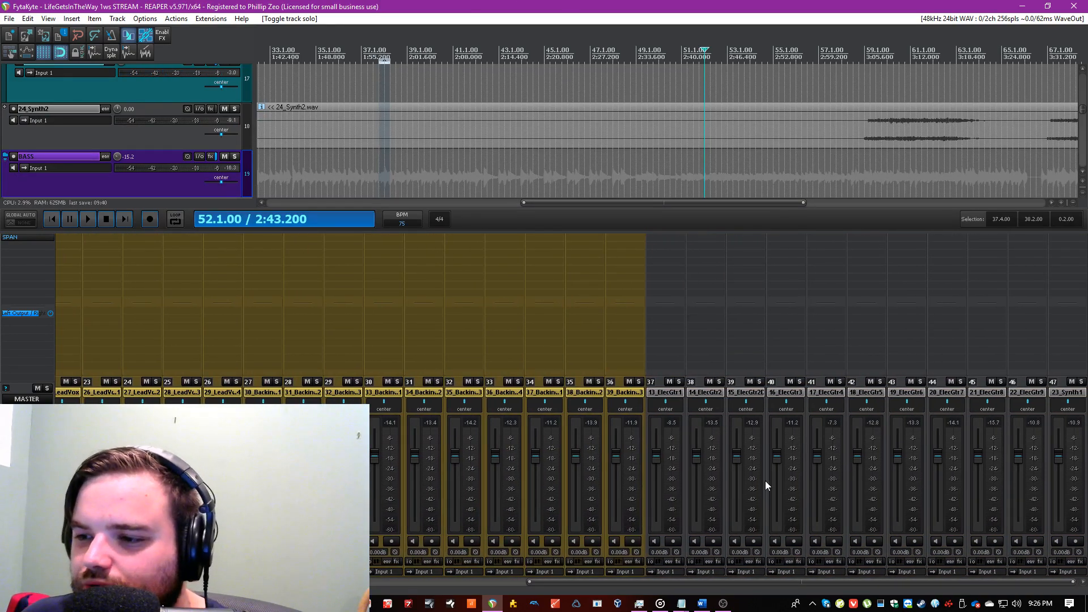
click(635, 392)
key(ctrl+t)
Step: Name the new track Electric
double_click(657, 392)
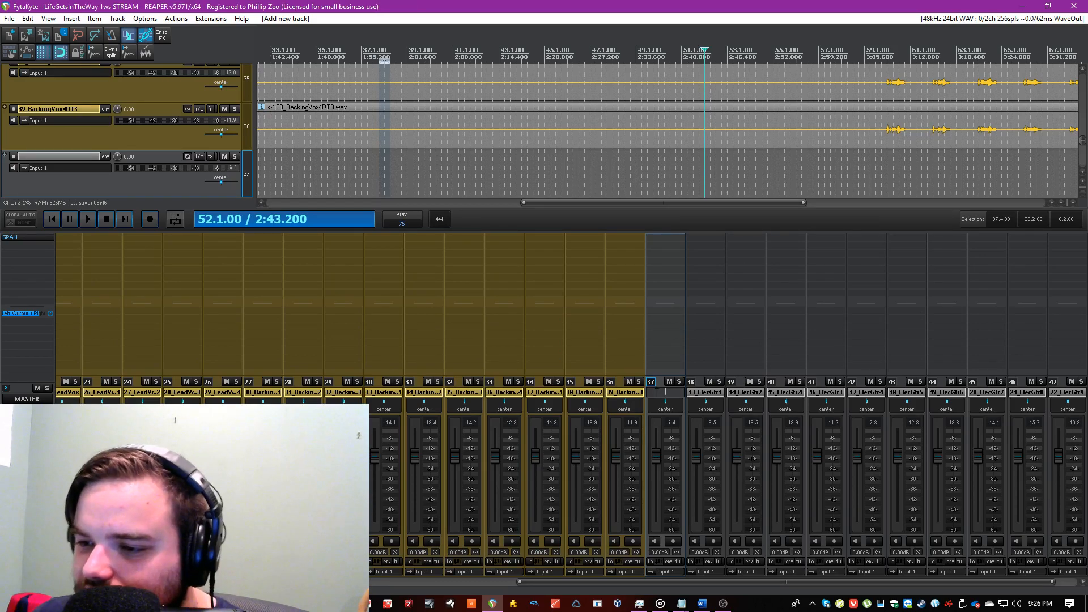
text(Electric)
key(Return)
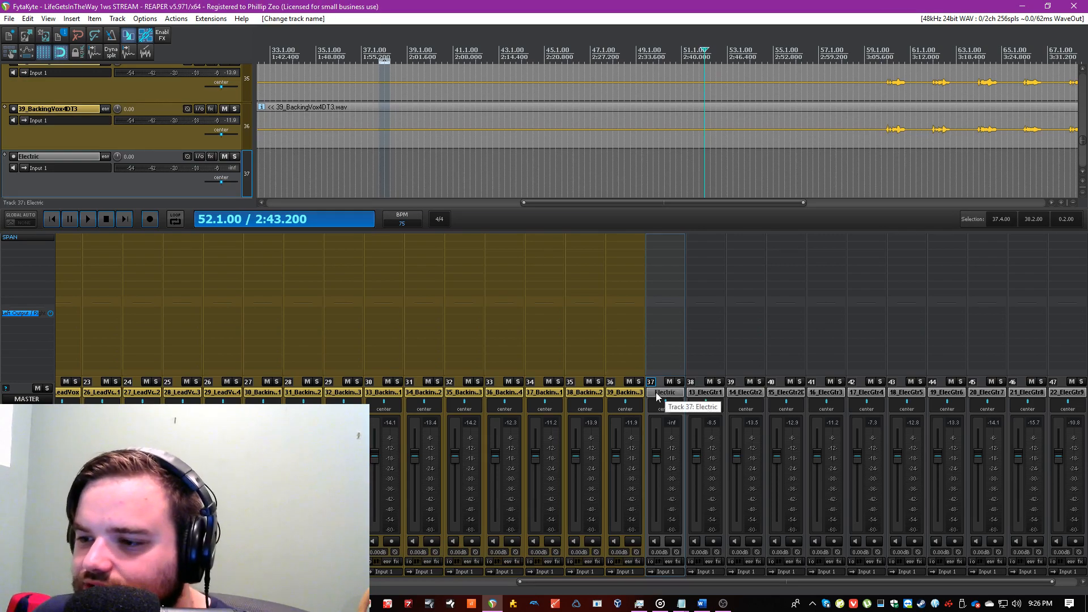
Step: Rename the new track ahead of the electric guitars as Rhythm
double_click(675, 394)
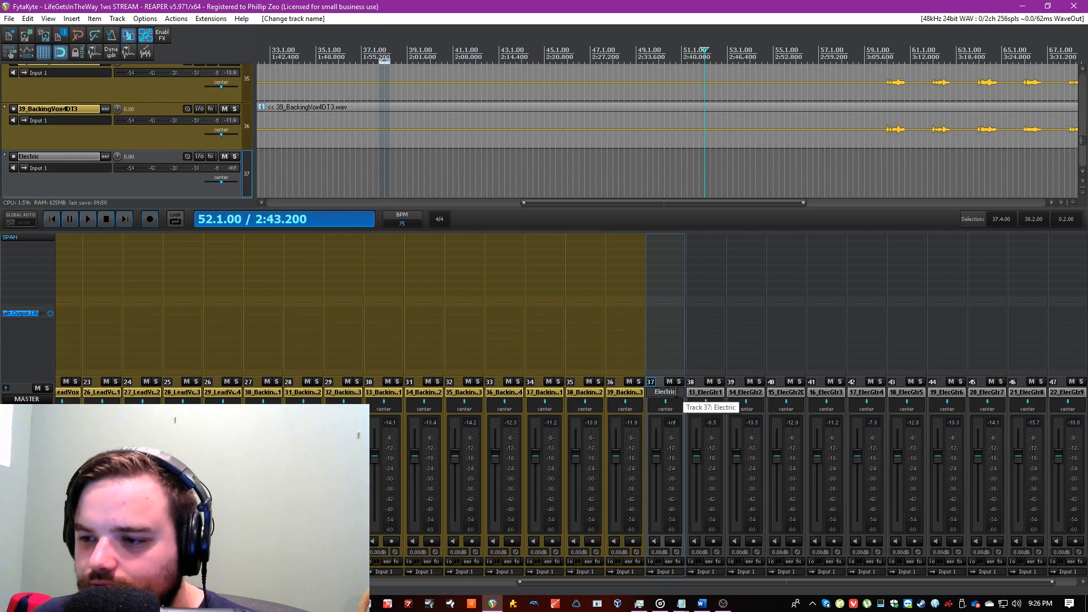
drag(676, 393, 619, 389)
key(Return)
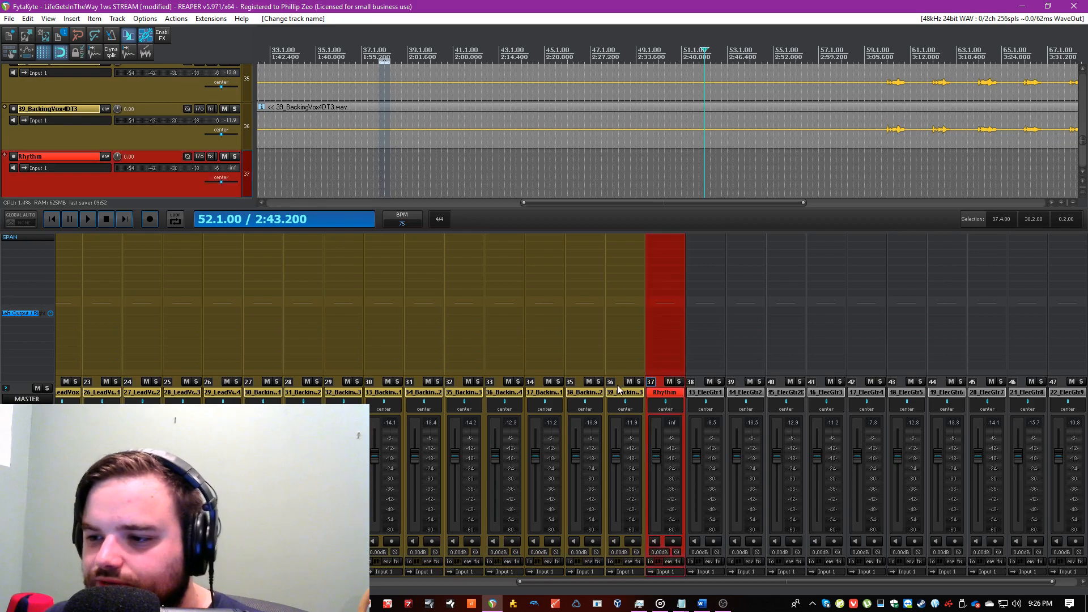
Step: Find the doubled pair 14_ElecGtr2 and 15_ElecGtr2DT and move both tracks into the Rhythm track as its children
scroll(160, 172, down, 2)
click(168, 153)
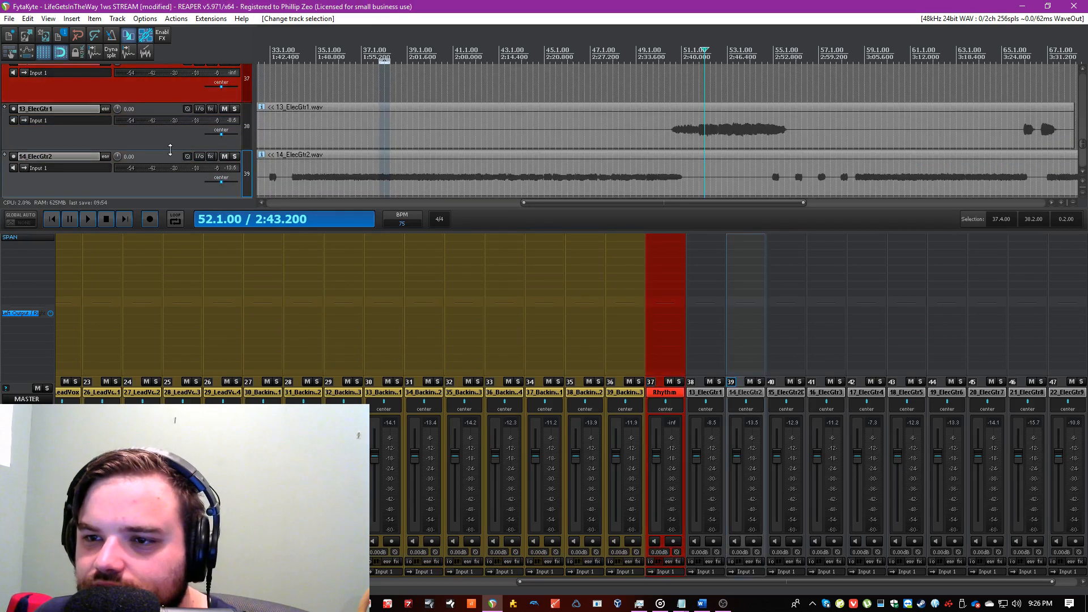
scroll(427, 128, down, 1)
scroll(168, 168, down, 2)
scroll(348, 152, down, 1)
scroll(348, 152, down, 1)
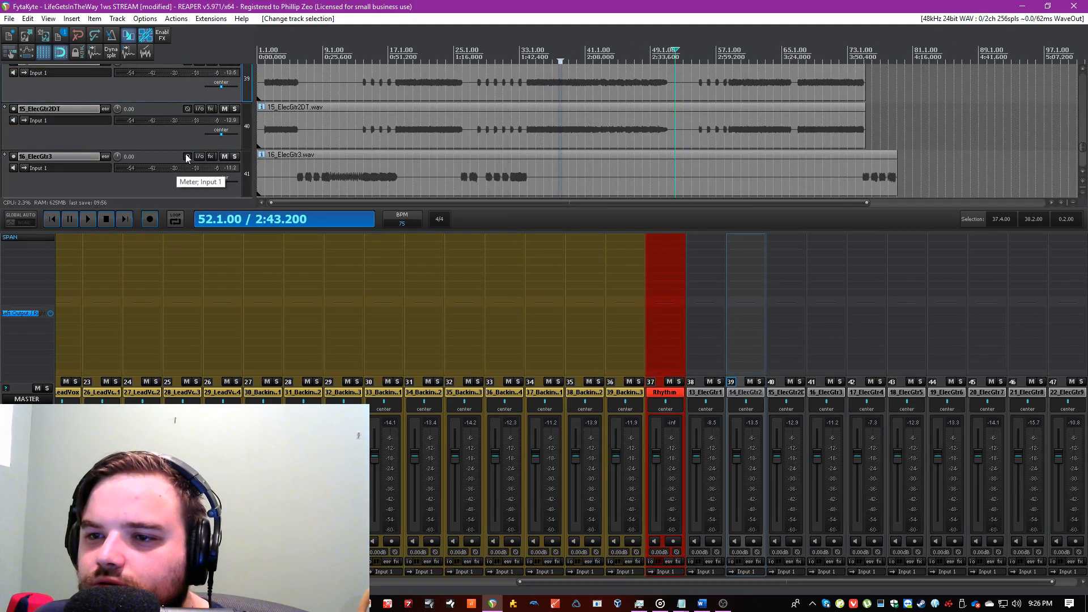
scroll(127, 149, up, 1)
scroll(153, 154, up, 1)
scroll(153, 154, down, 1)
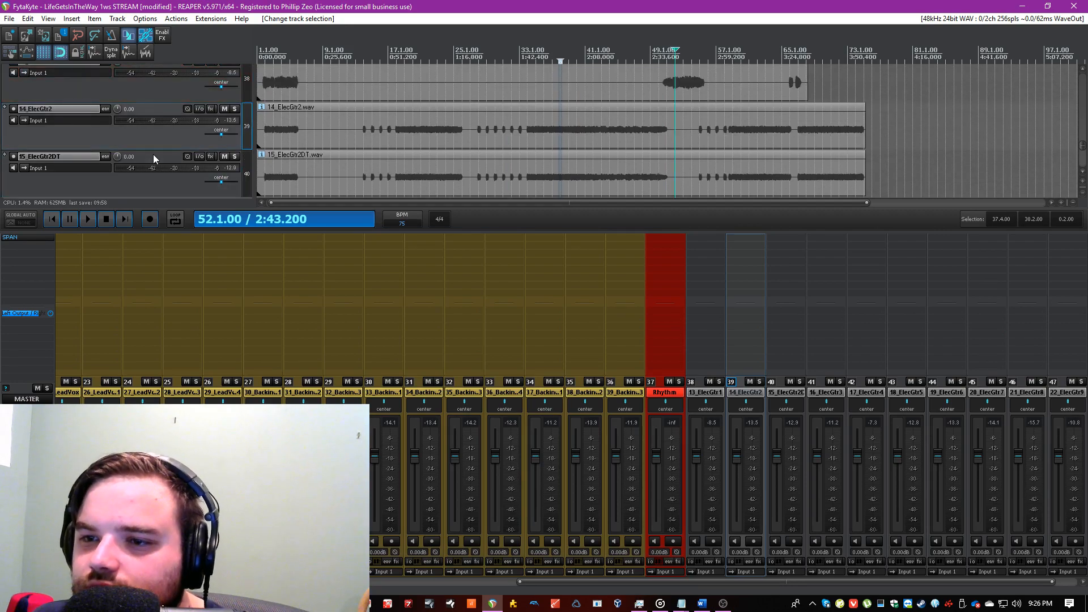
scroll(153, 155, down, 1)
scroll(153, 157, up, 1)
click(154, 185)
ctrl+click(157, 145)
scroll(142, 137, up, 1)
drag(140, 171, 156, 85)
click(155, 145)
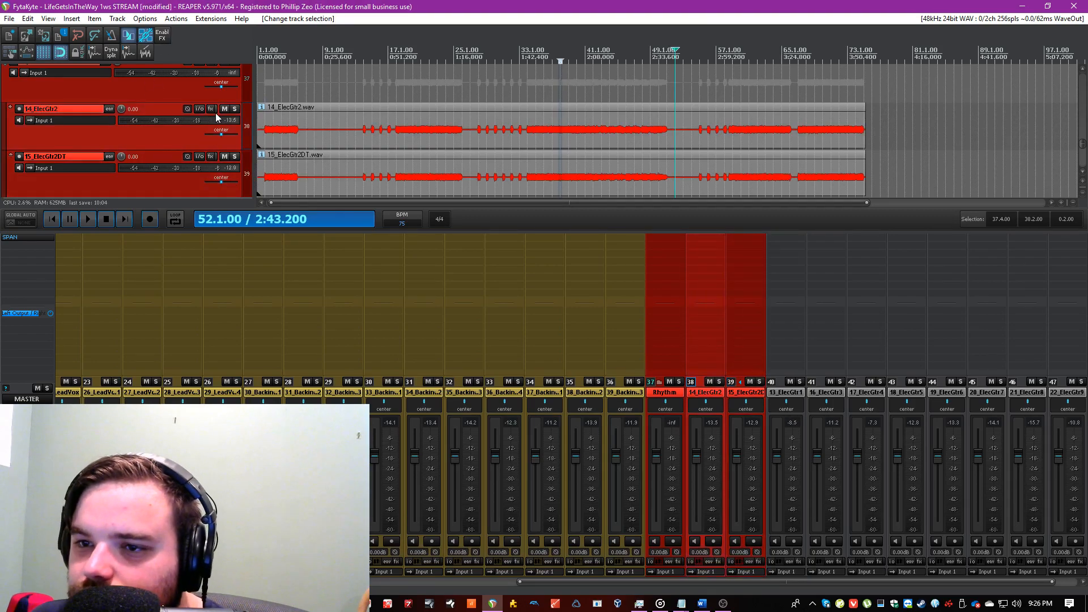
Step: Solo the Rhythm folder and play it from the start of the song
scroll(232, 85, up, 1)
click(235, 109)
click(272, 139)
key(space)
scroll(269, 151, up, 3)
click(271, 148)
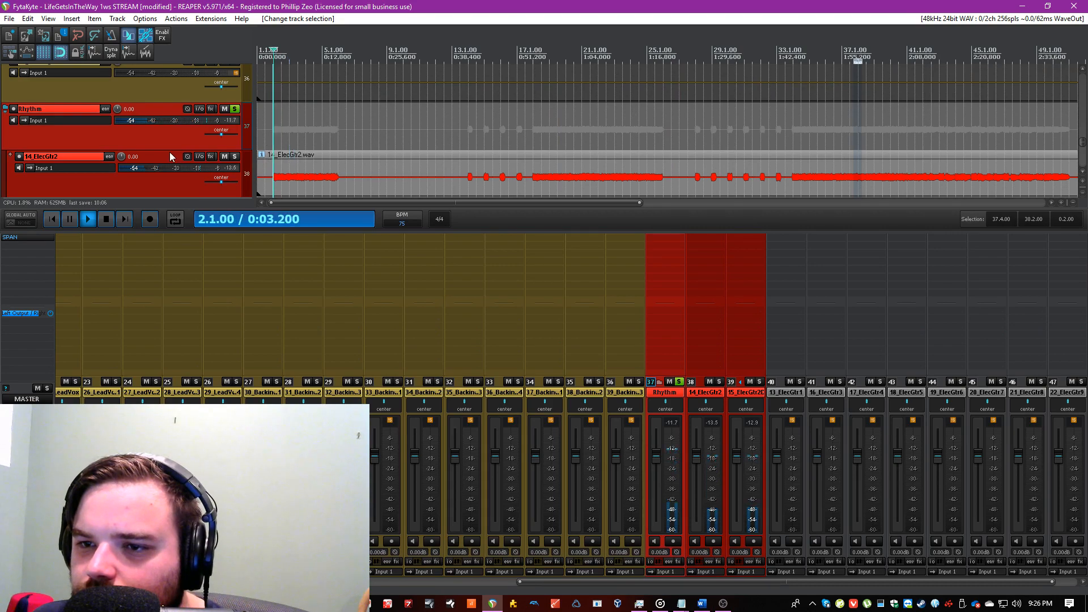
Step: Stop playback and compare the first note onsets of 14_ElecGtr2 and 15_ElecGtr2DT close up around bar 2
click(169, 152)
scroll(169, 152, down, 1)
key(space)
scroll(290, 144, up, 8)
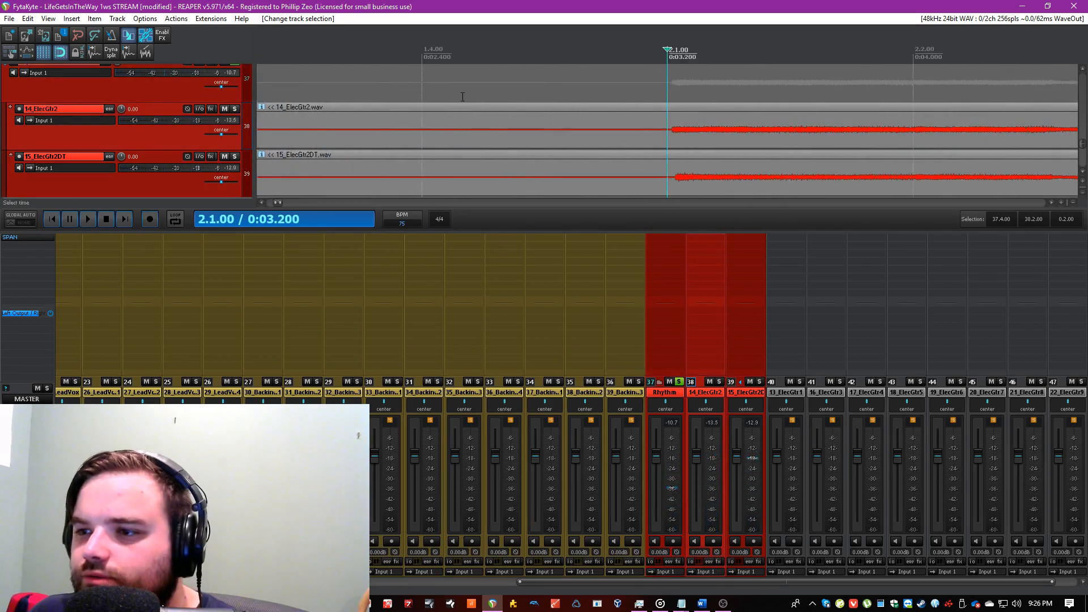
click(912, 131)
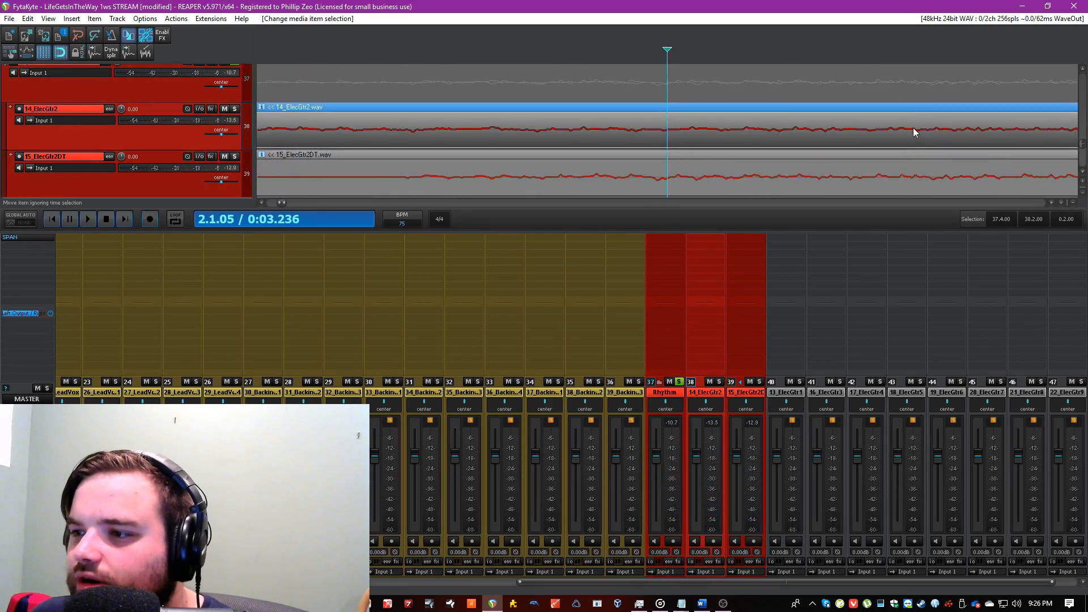
Step: During playback, pan 15_ElecGtr2DT 100% right and 14_ElecGtr2 100% left, and stop playback
key(space)
scroll(521, 133, down, 8)
drag(221, 182, 244, 184)
drag(220, 135, 177, 136)
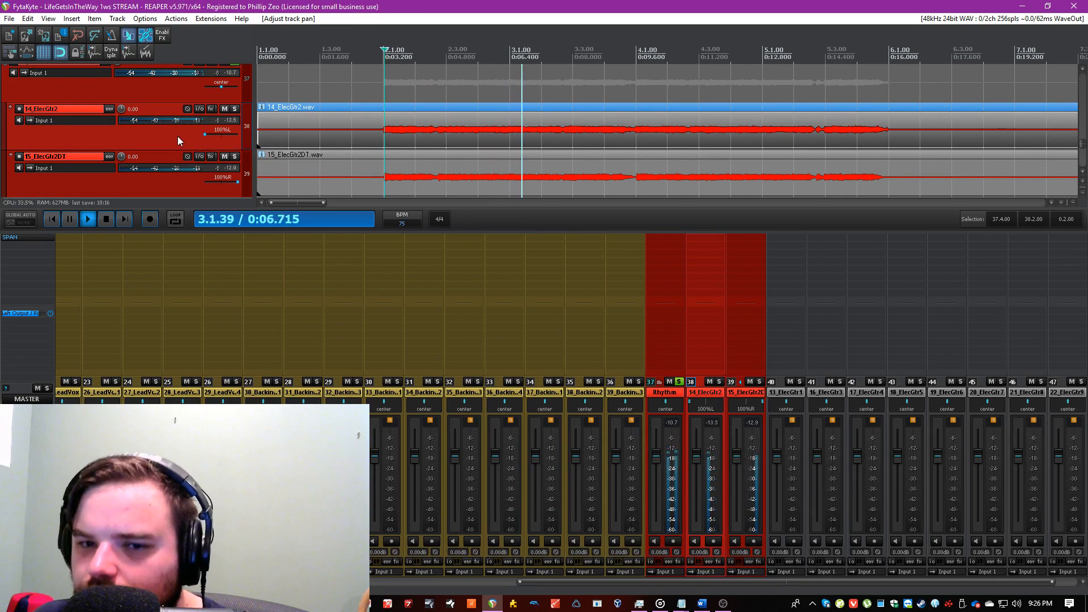
key(space)
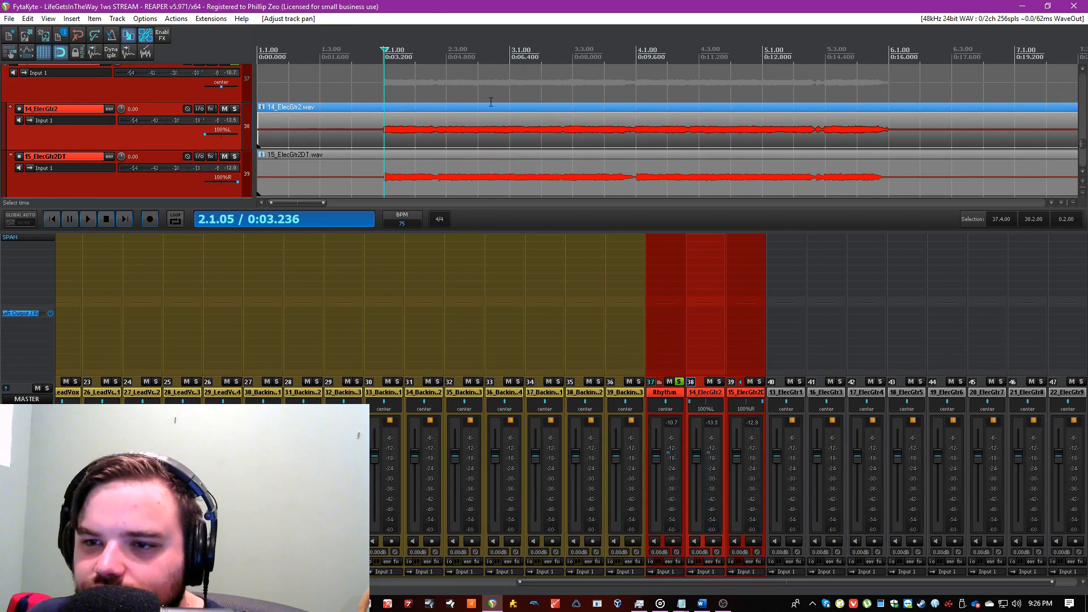
Step: Raise the item volume of 14_ElecGtr2 and 15_ElecGtr2DT together by 8.30 dB and play them back briefly
scroll(500, 120, down, 6)
shift+click(540, 177)
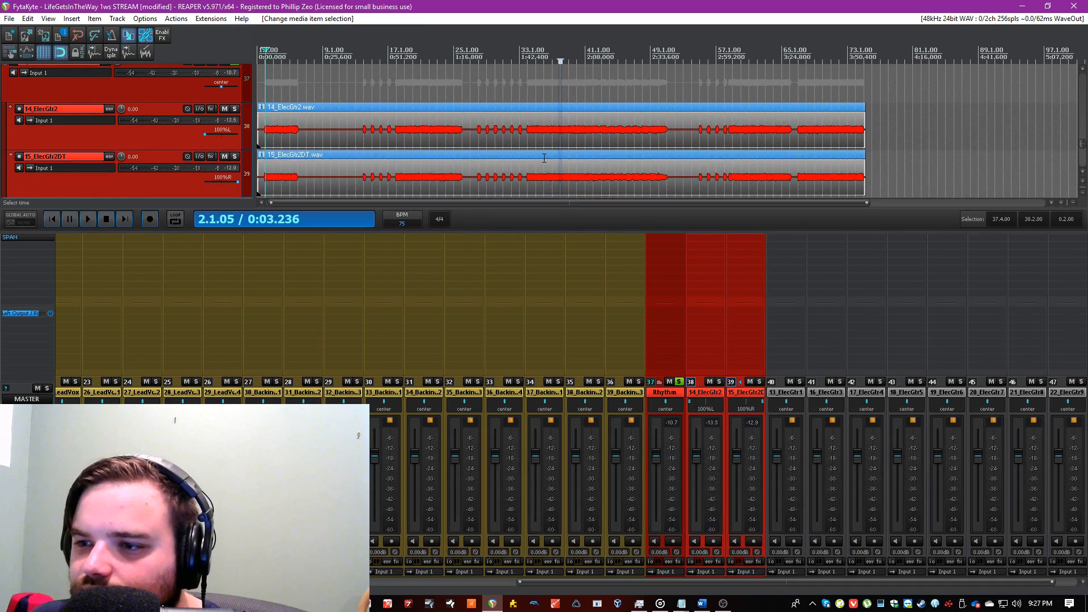
drag(543, 160, 545, 102)
key(ctrl+s)
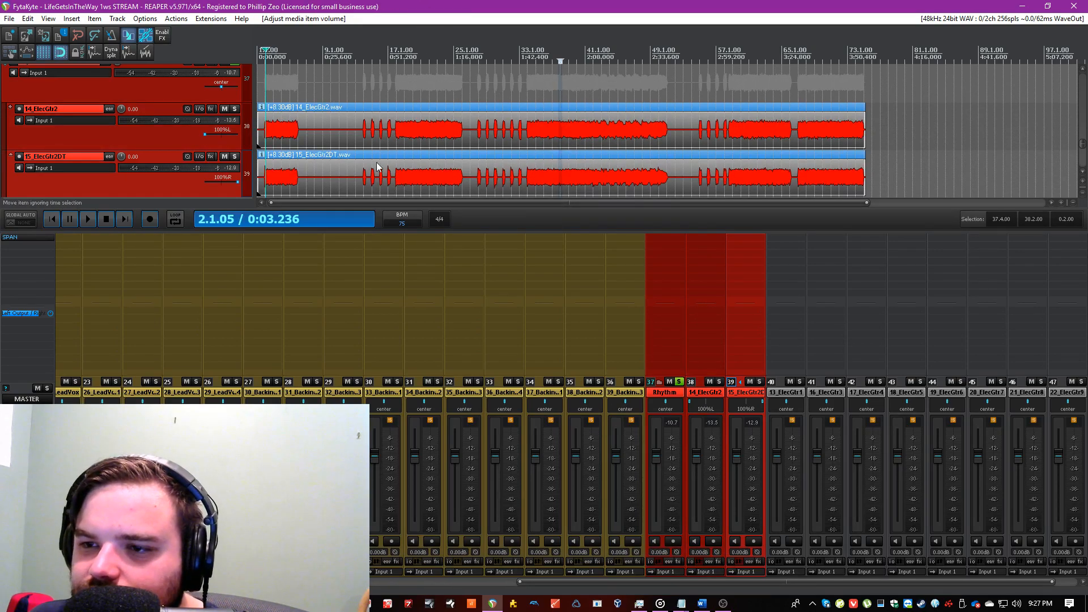
click(175, 137)
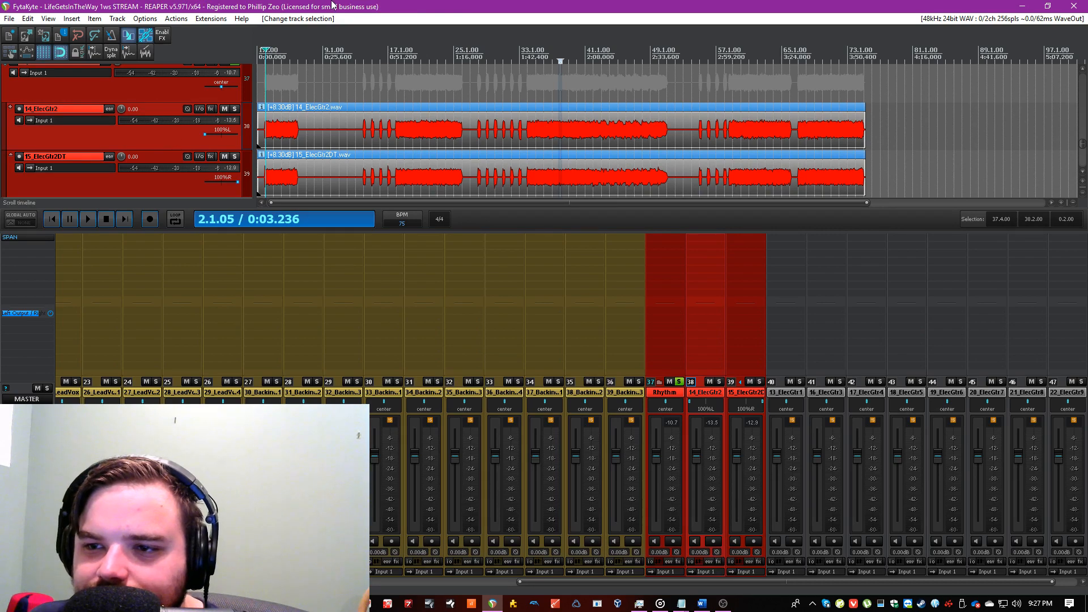
key(space)
key(space)
Step: Insert a new track directly above 18_ElecGtr5
scroll(150, 149, down, 5)
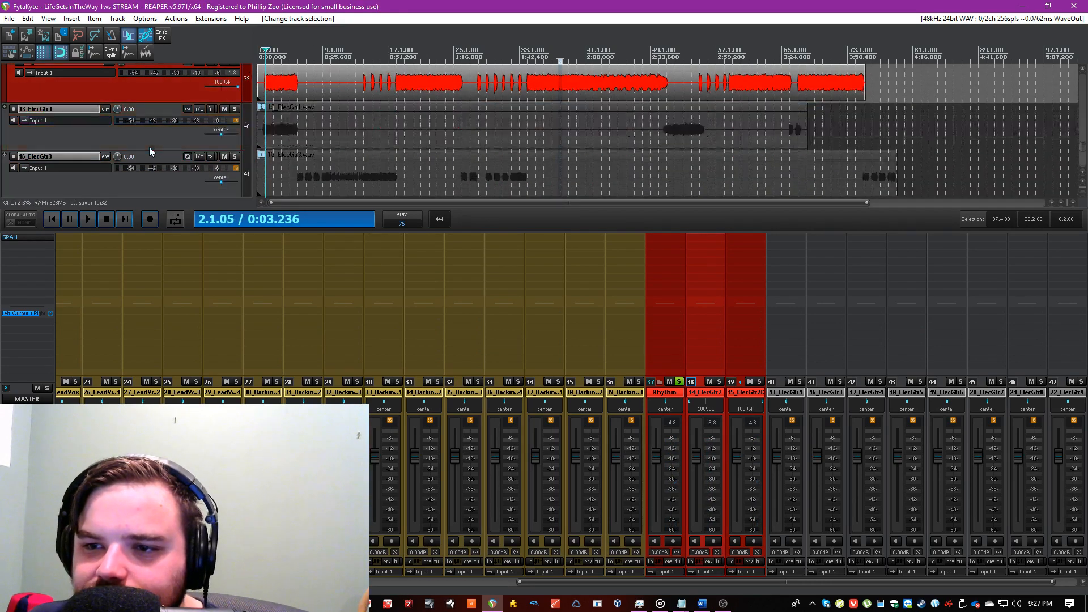
click(168, 149)
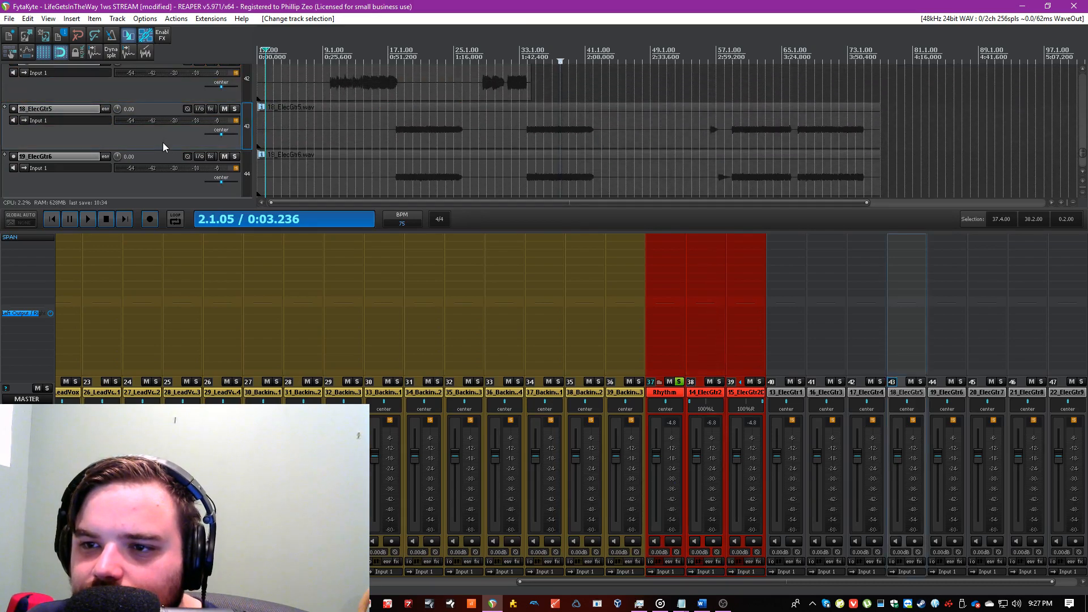
scroll(162, 142, down, 1)
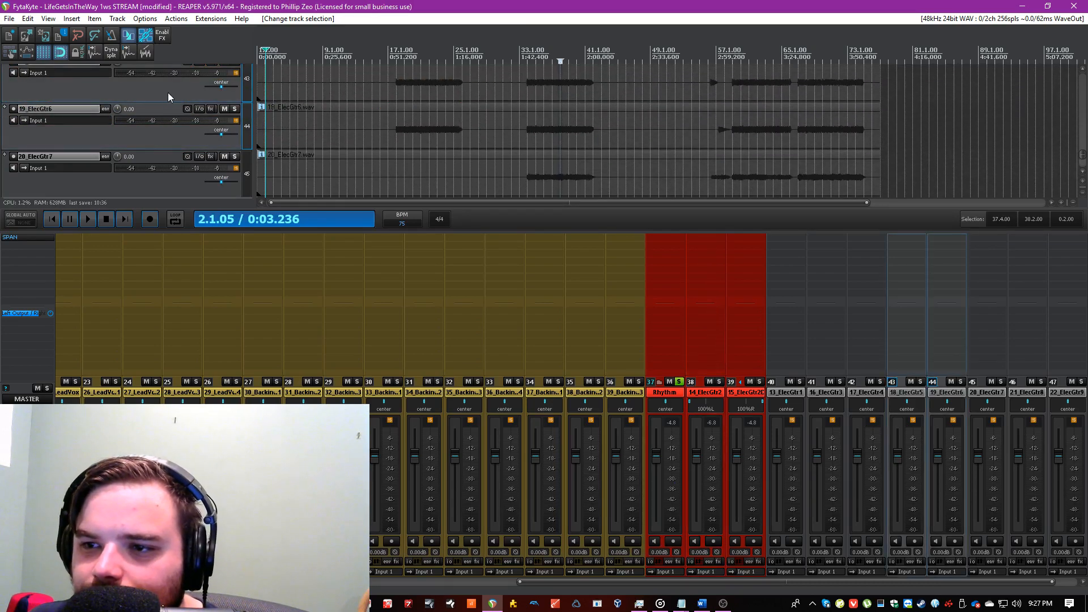
scroll(168, 93, up, 1)
key(ctrl+s)
key(ctrl+t)
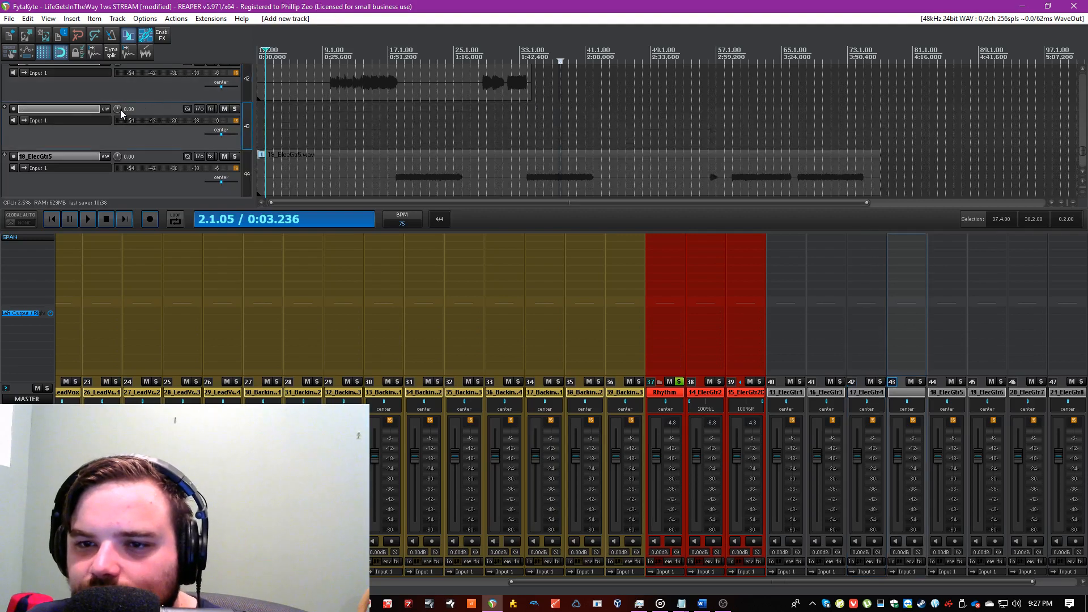
Step: Name the new track above 18_ElecGtr5 Rhythm Guitar 2
text(Guitar)
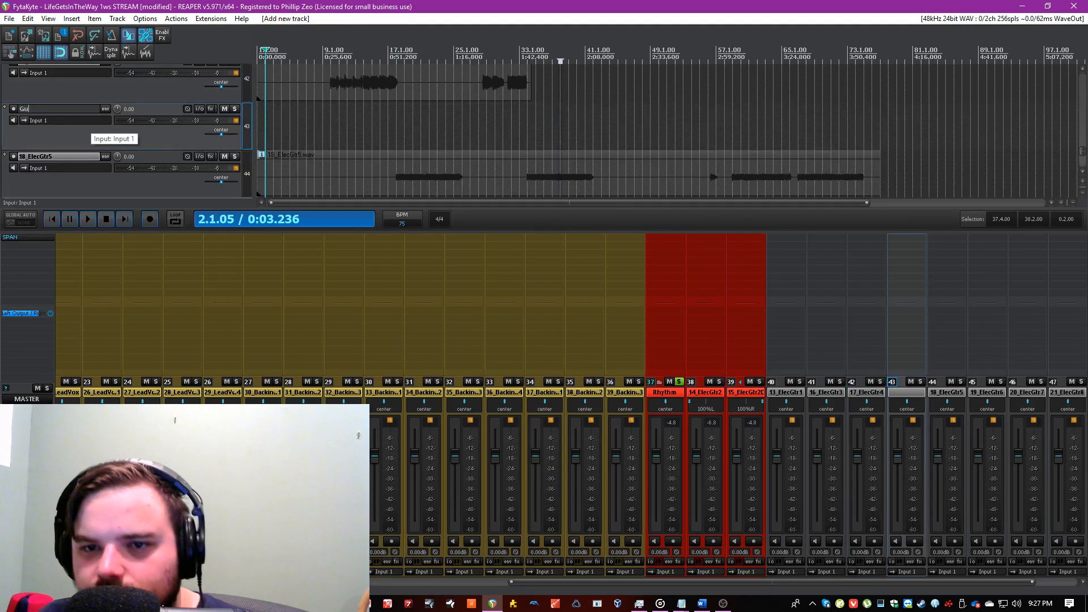
key(BackSpace)
key(BackSpace)
key(BackSpace)
key(BackSpace)
key(BackSpace)
key(BackSpace)
text(Rhythm Guitar)
click(82, 124)
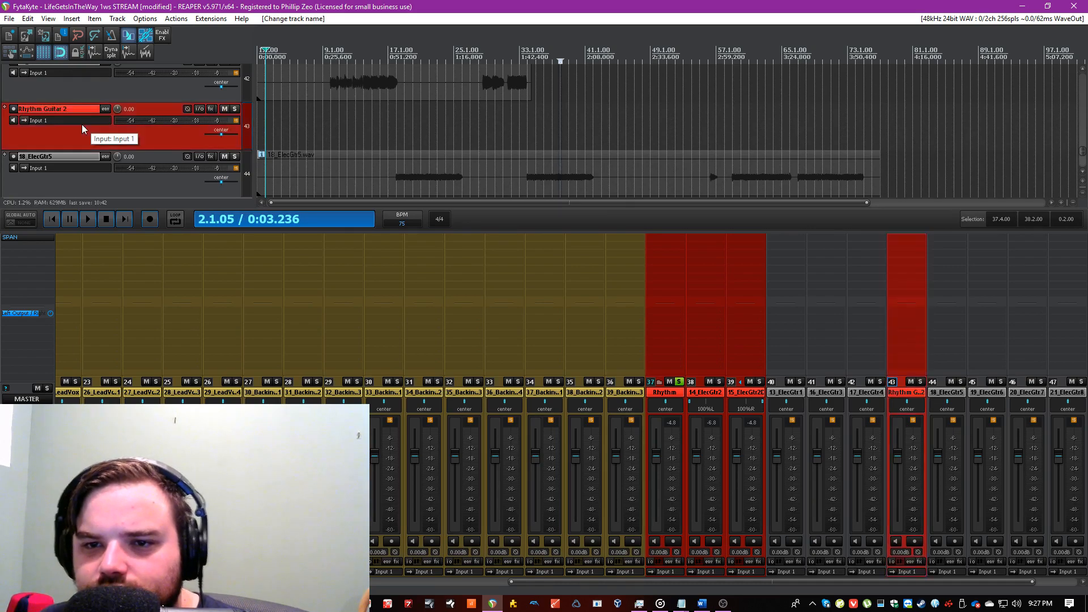
Step: Move 18_ElecGtr5 and 19_ElecGtr6 into the Rhythm Guitar 2 track as its children
scroll(145, 158, down, 1)
shift+click(170, 184)
drag(170, 185, 167, 84)
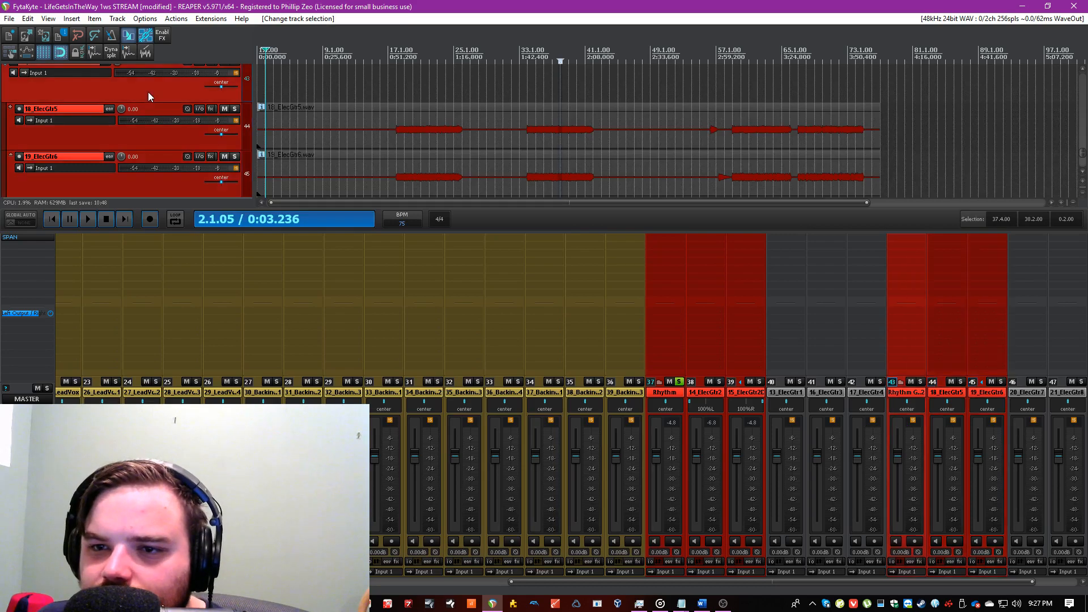
Step: Solo Rhythm Guitar 2 exclusively and play it from bar 19
scroll(196, 100, up, 1)
ctrl+alt+click(234, 109)
click(406, 154)
key(space)
Step: Pan 18_ElecGtr5 100% left and 19_ElecGtr6 100% right
click(160, 183)
scroll(161, 183, down, 1)
drag(216, 134, 198, 135)
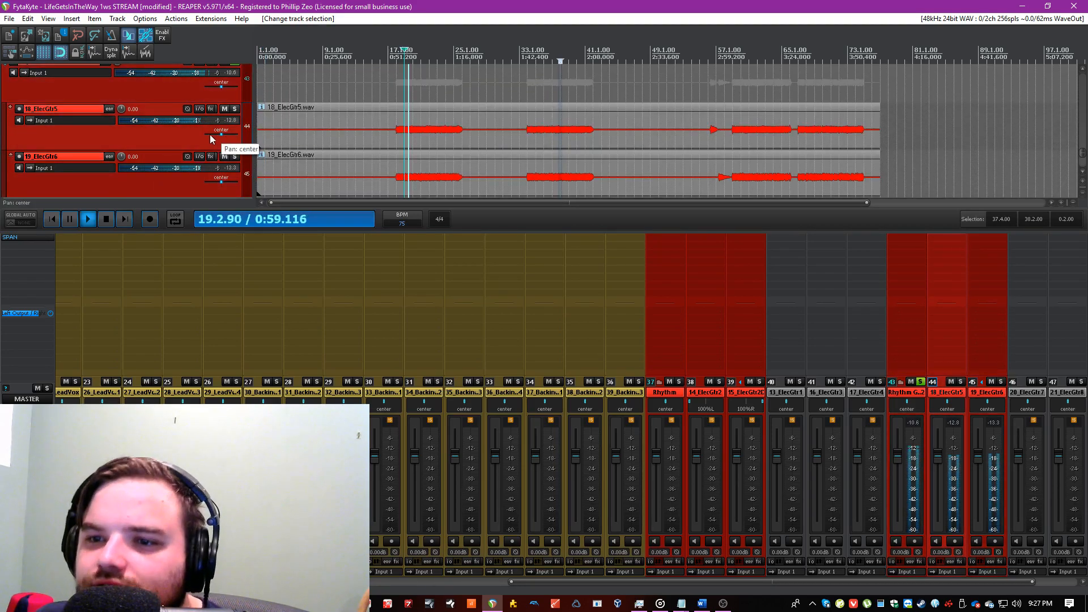
drag(219, 183, 281, 175)
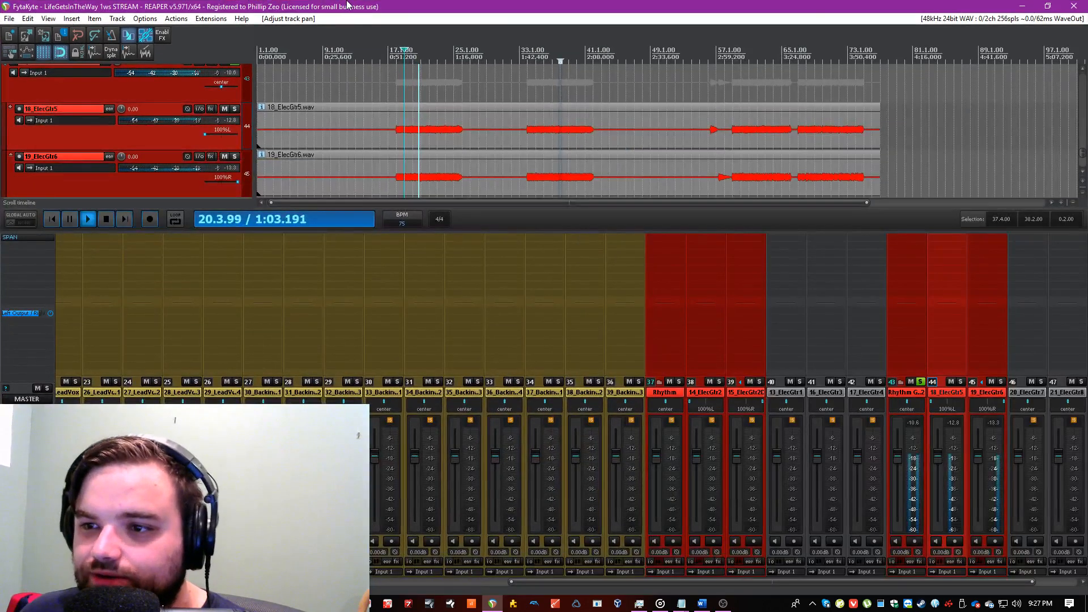
Step: Raise the item volume of 18_ElecGtr5 and 19_ElecGtr6 together by 7.66 dB and listen from bar 19
click(454, 137)
key(space)
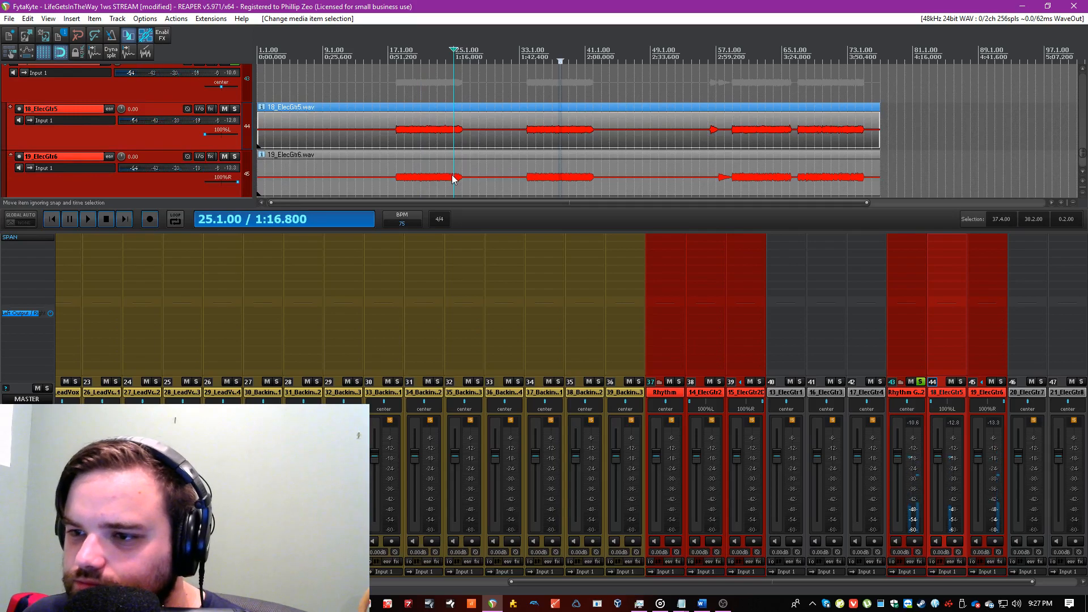
ctrl+click(456, 164)
drag(456, 160, 456, 111)
click(405, 52)
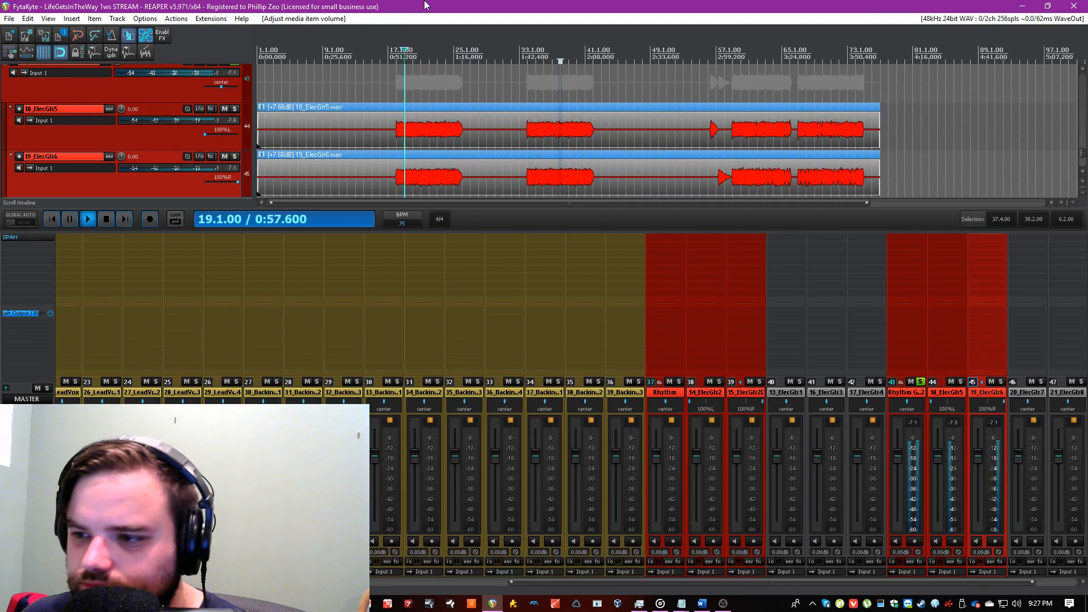
Step: Check the frequency spectrum of the soloed guitars in the master track's SPAN analyzer and close it
click(40, 236)
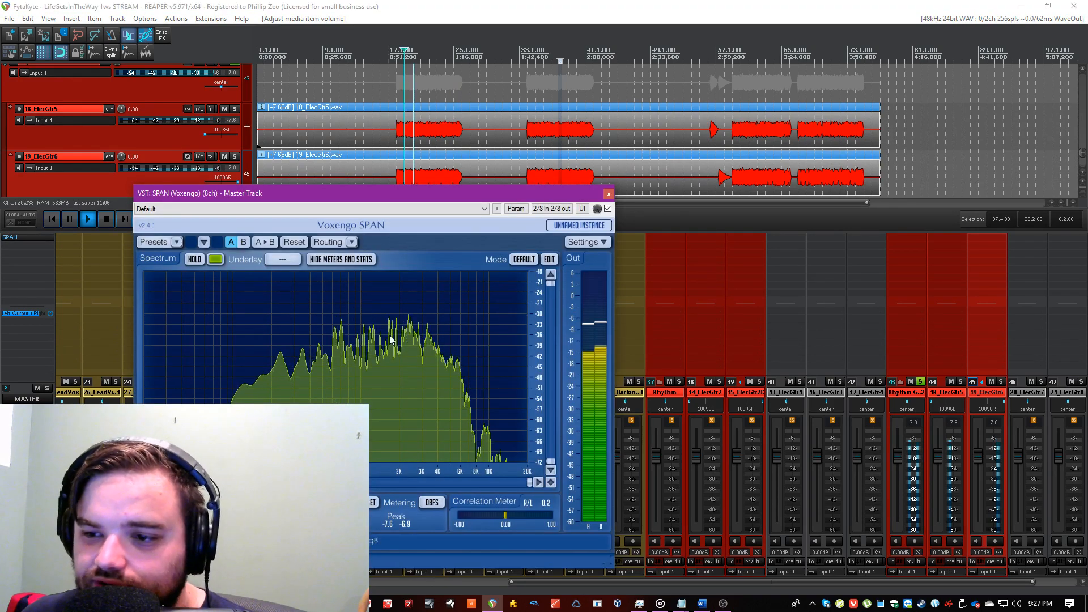
click(577, 5)
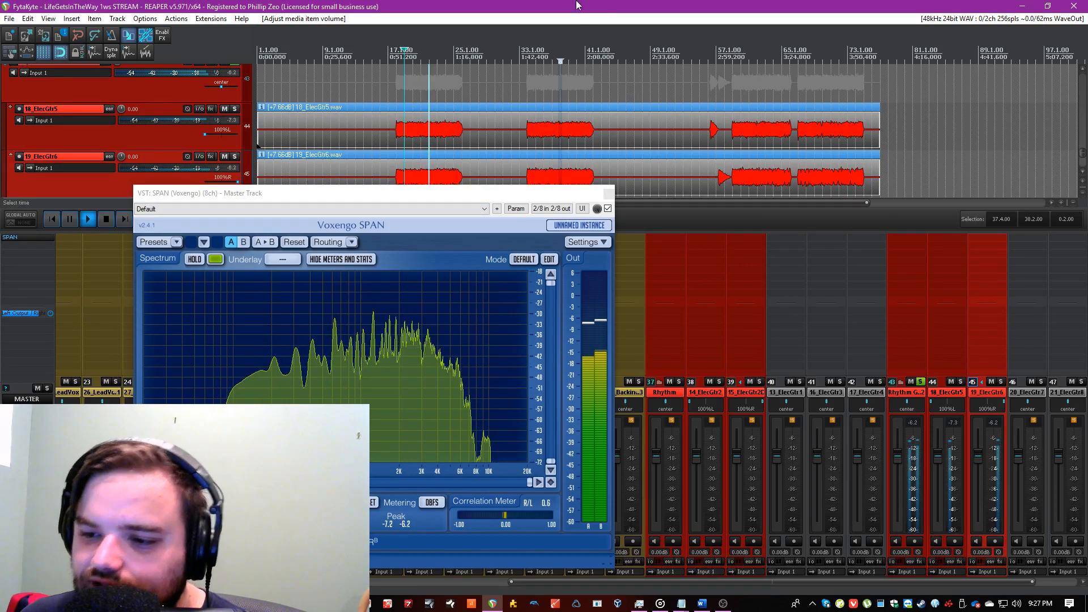
click(609, 193)
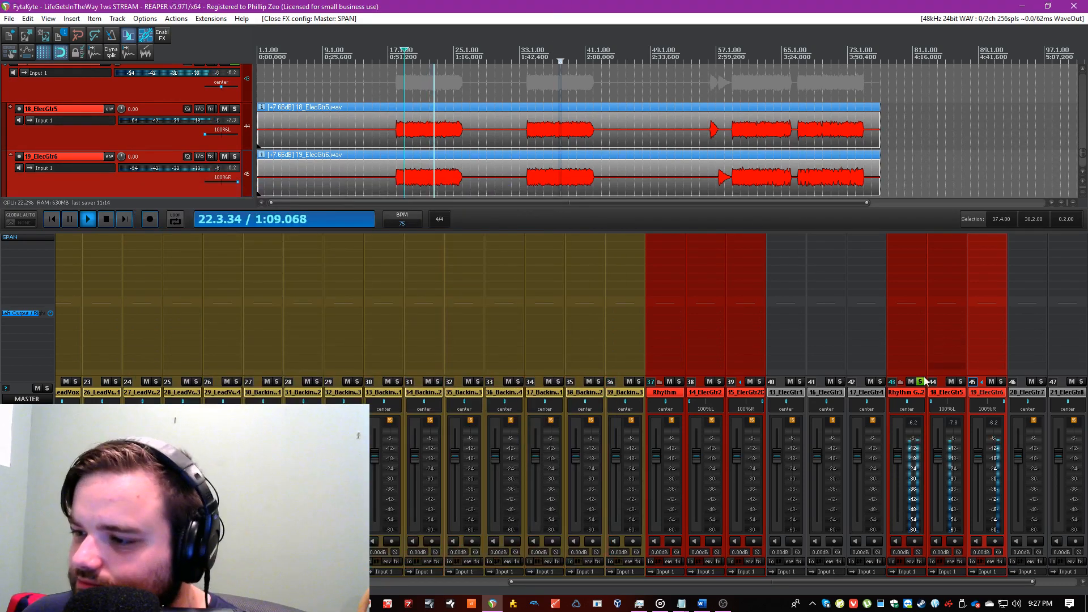
Step: Stop playback and move the Rhythm Guitar 2 folder directly after the Rhythm folder, ahead of 13_ElecGtr1
key(space)
drag(899, 397, 771, 389)
click(895, 392)
Step: Solo 20_ElecGtr7 and 21_ElecGtr8 together and play them from bar 35
click(173, 164)
scroll(172, 165, down, 2)
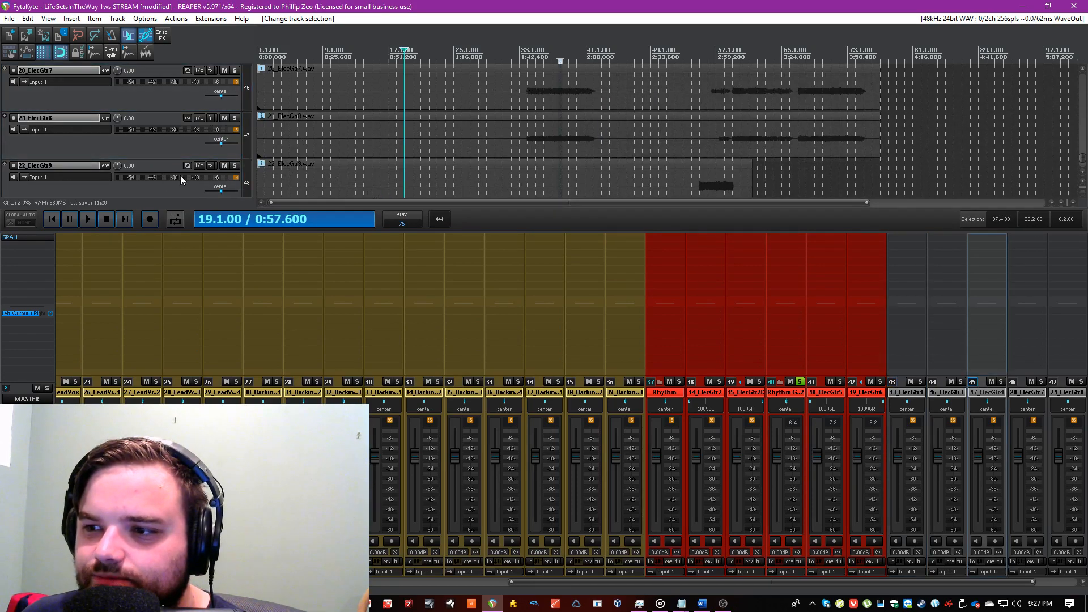
click(234, 117)
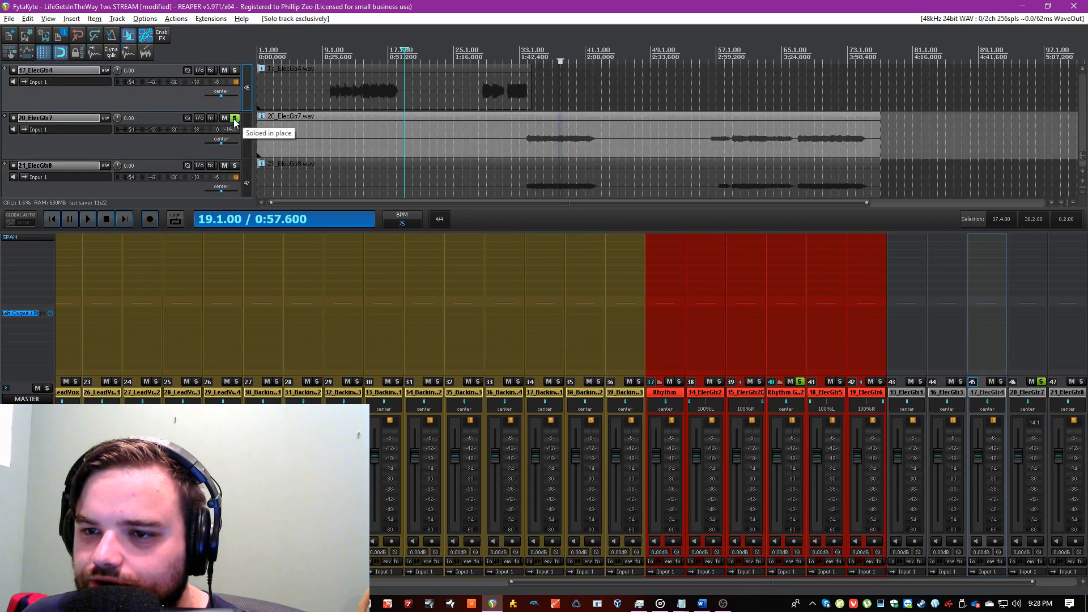
ctrl+alt+click(235, 165)
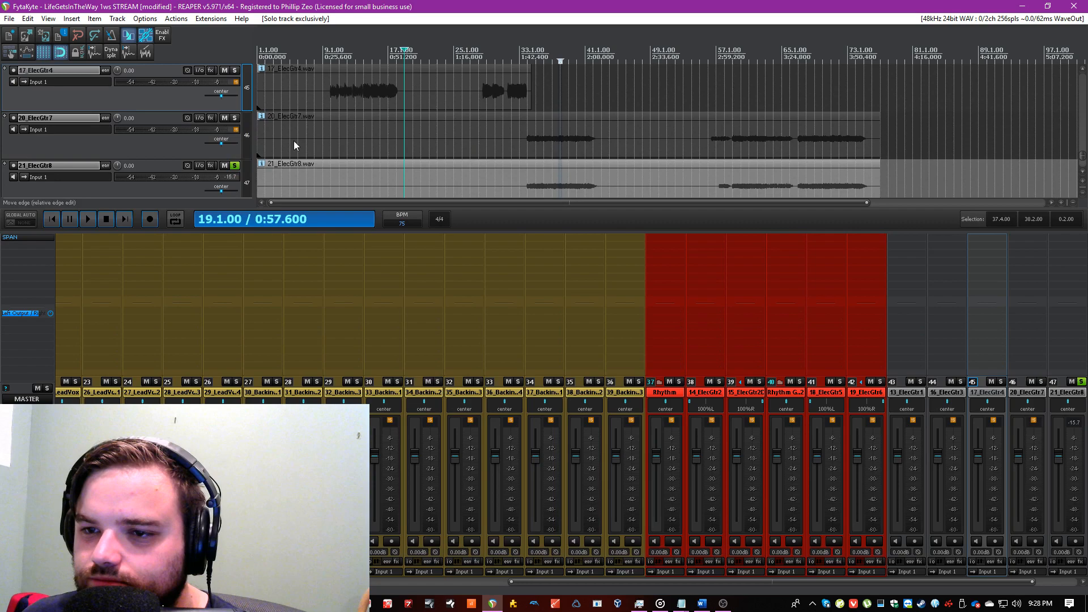
click(235, 119)
key(space)
click(536, 130)
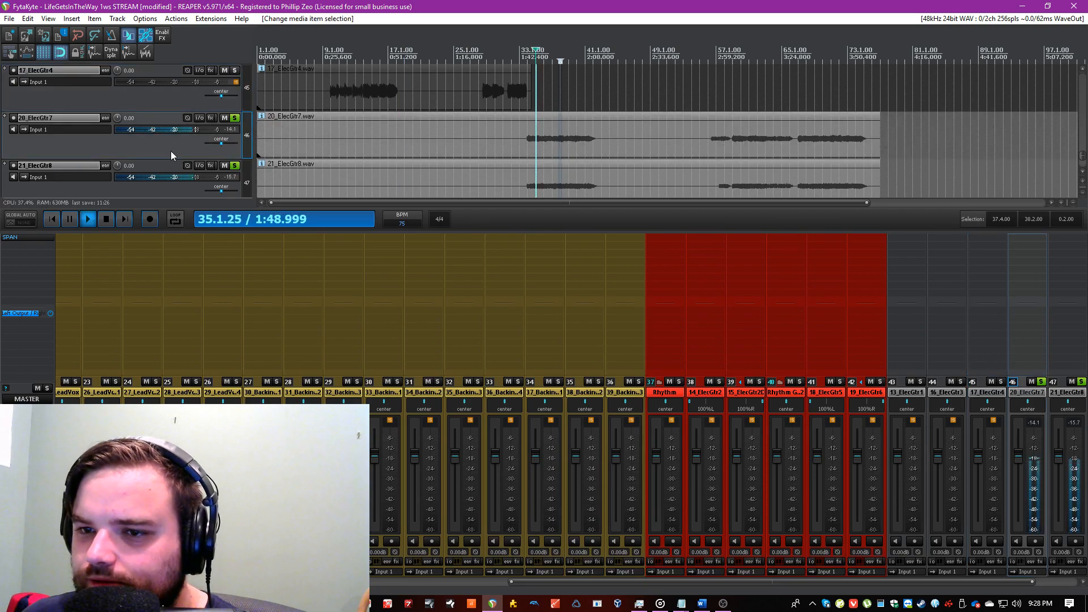
Step: Insert a new track above 20_ElecGtr7 and name it Clean Rhythms
key(ctrl+t)
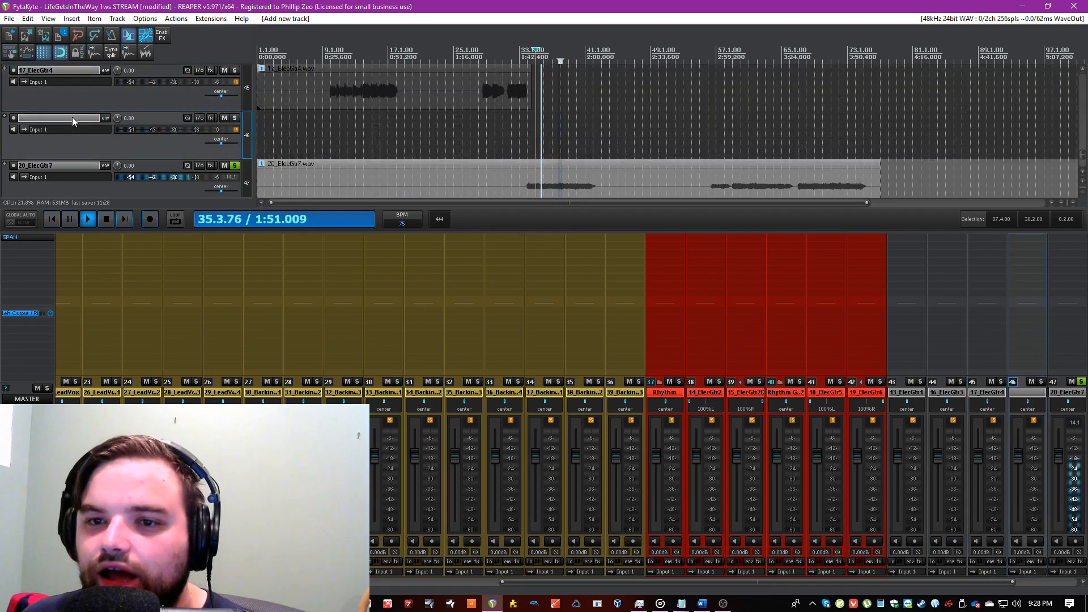
text(C)
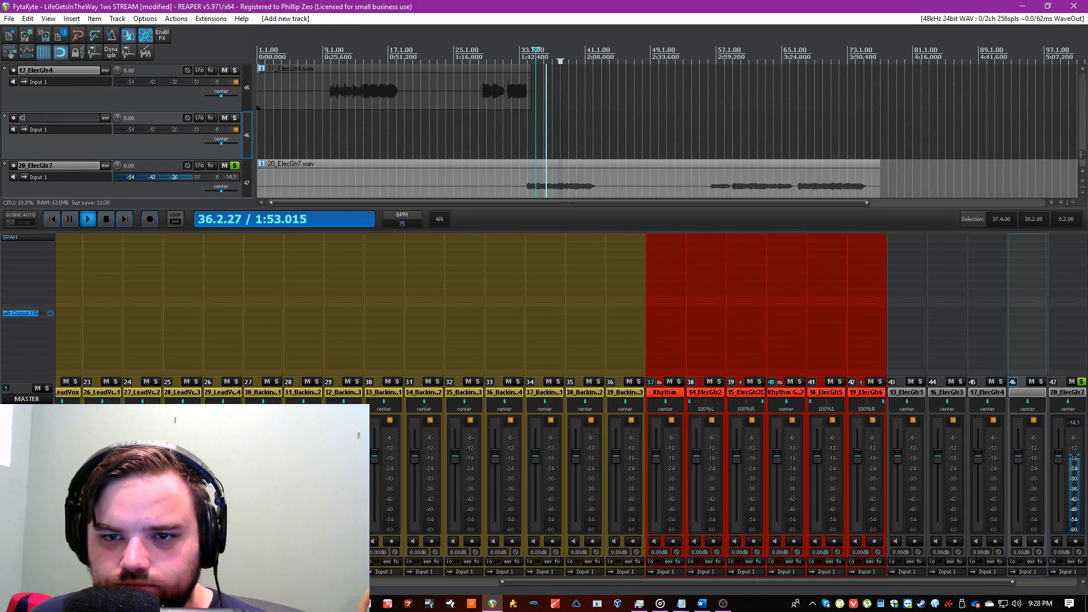
text(kean Rhythms)
key(Return)
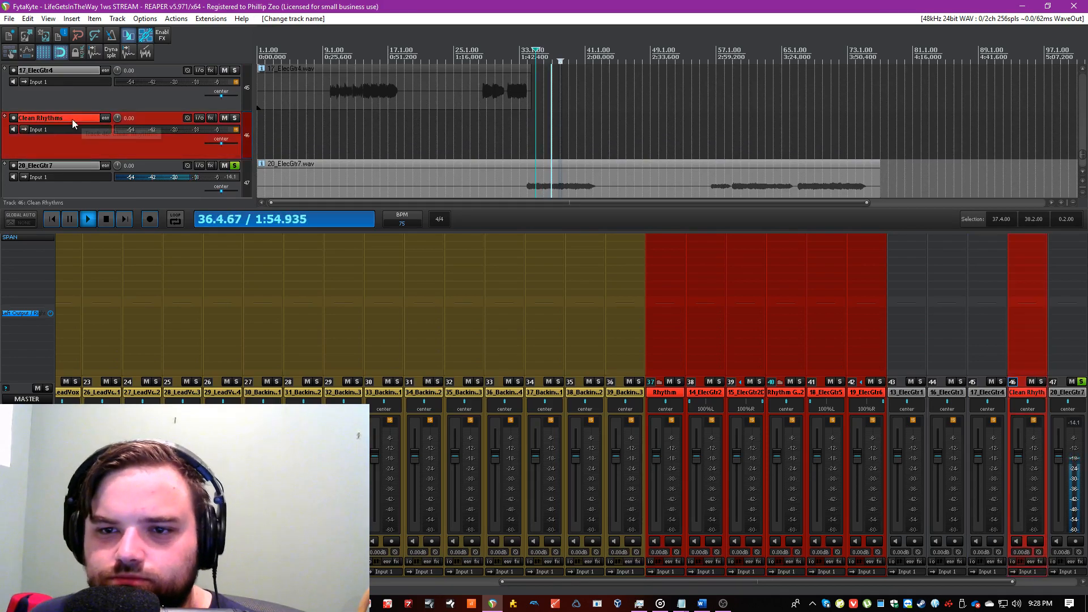
Step: Move 20_ElecGtr7 and 21_ElecGtr8 into the Clean Rhythms track as its children
click(140, 181)
scroll(142, 181, down, 1)
shift+click(148, 183)
drag(161, 155, 166, 100)
Step: Pan 20_ElecGtr7 to the left and 21_ElecGtr8 to the right
click(173, 129)
click(100, 142)
drag(220, 144, 189, 156)
drag(222, 187, 223, 190)
Step: Move the Clean Rhythms folder ahead of the Rhythm folder, directly after the last backing vocal track
click(148, 100)
drag(987, 389, 607, 392)
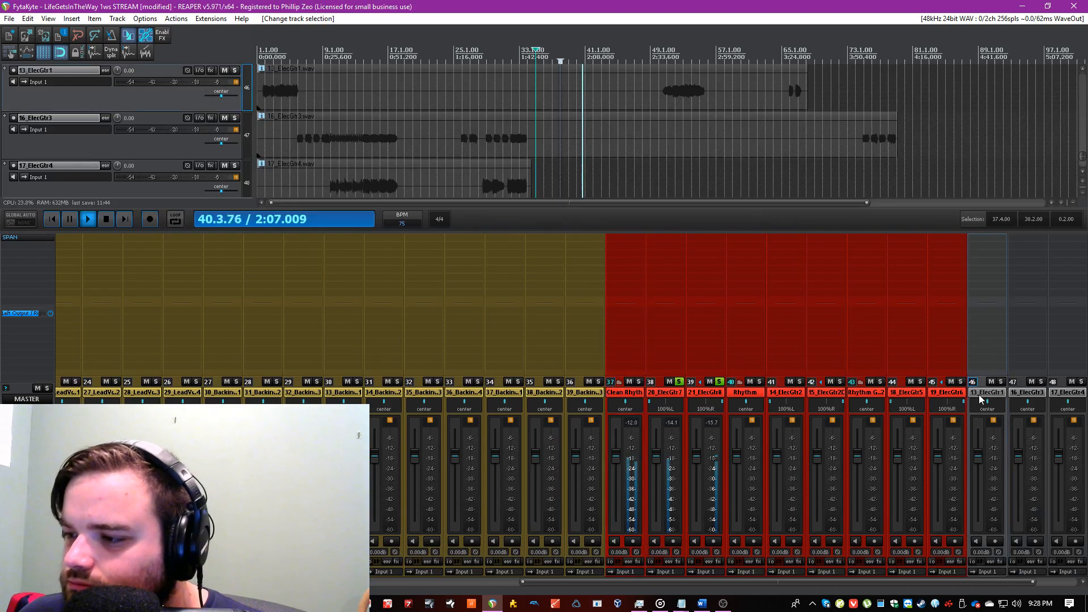
scroll(145, 149, up, 3)
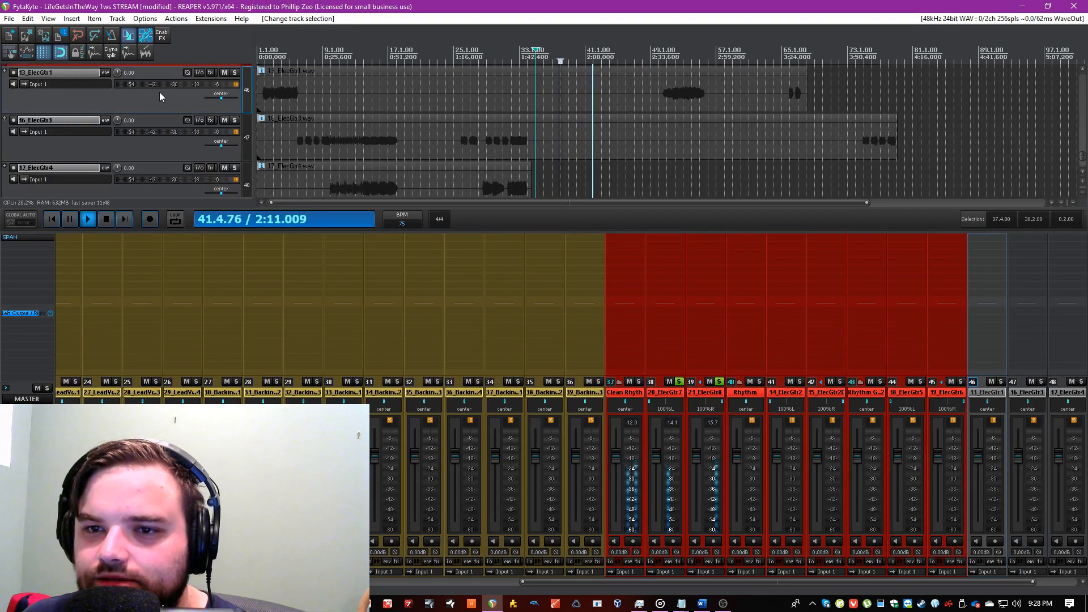
Step: Stop playback, solo 13_ElecGtr1 and listen to it from the start of the song
scroll(157, 93, down, 1)
scroll(157, 93, up, 1)
key(space)
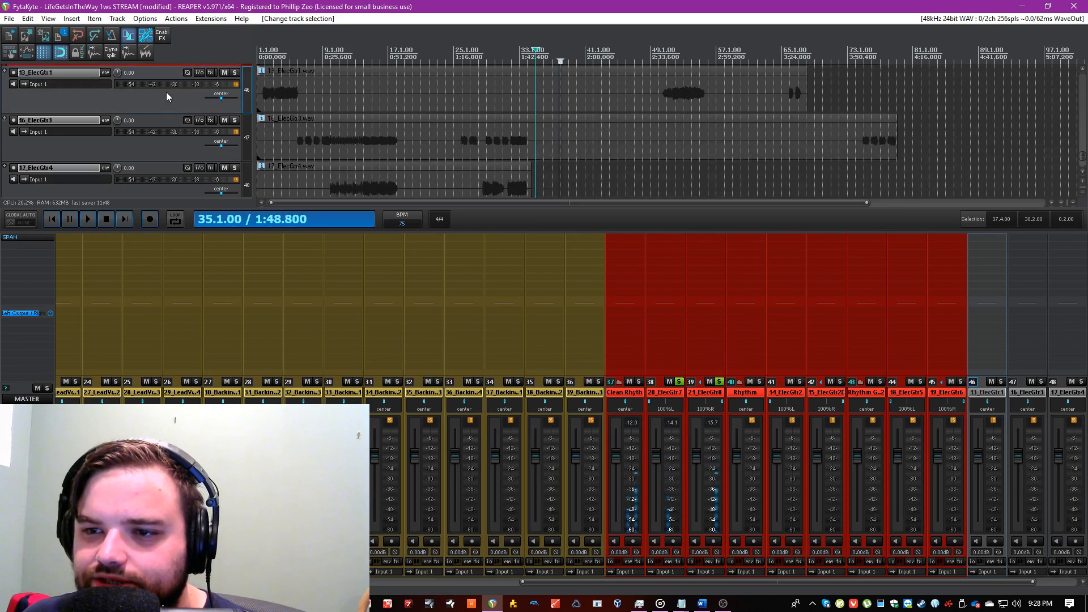
click(233, 76)
key(Home)
key(space)
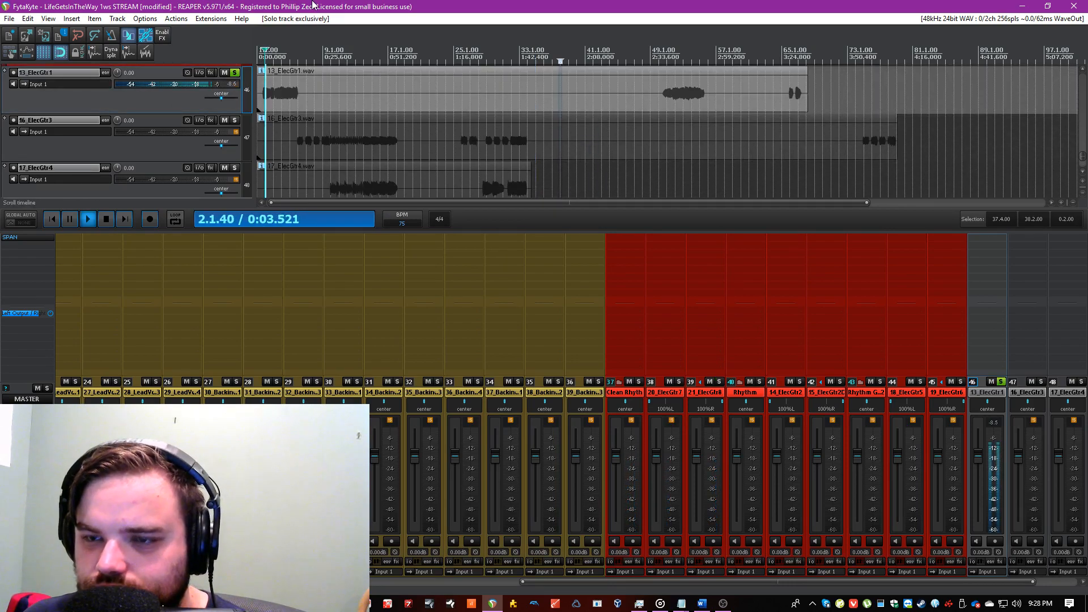
scroll(181, 109, down, 1)
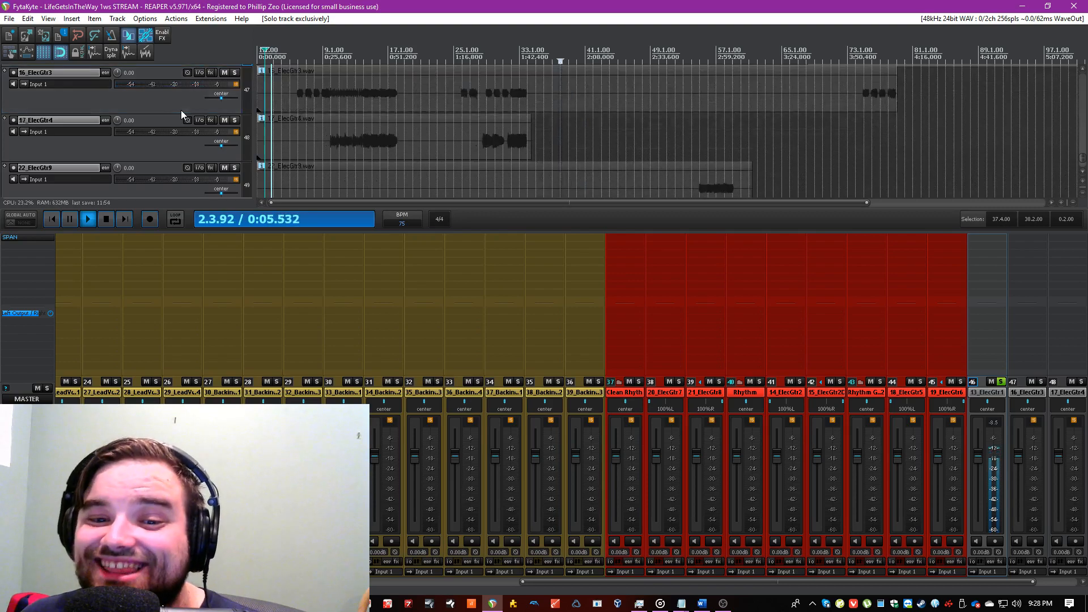
scroll(142, 139, up, 1)
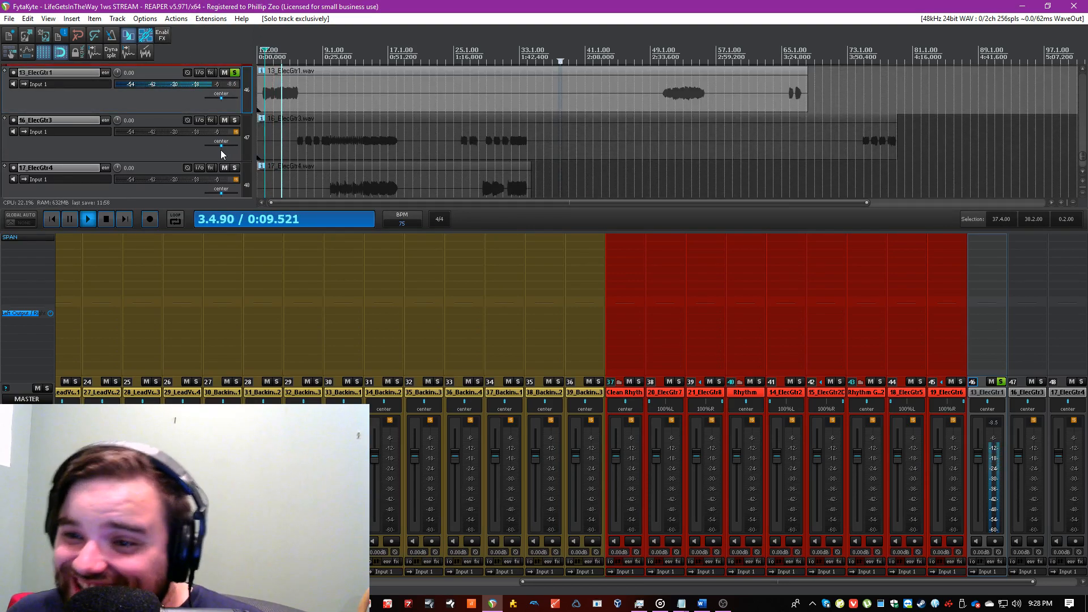
Step: Solo only 16_ElecGtr3 and listen to where its part first comes in
click(235, 121)
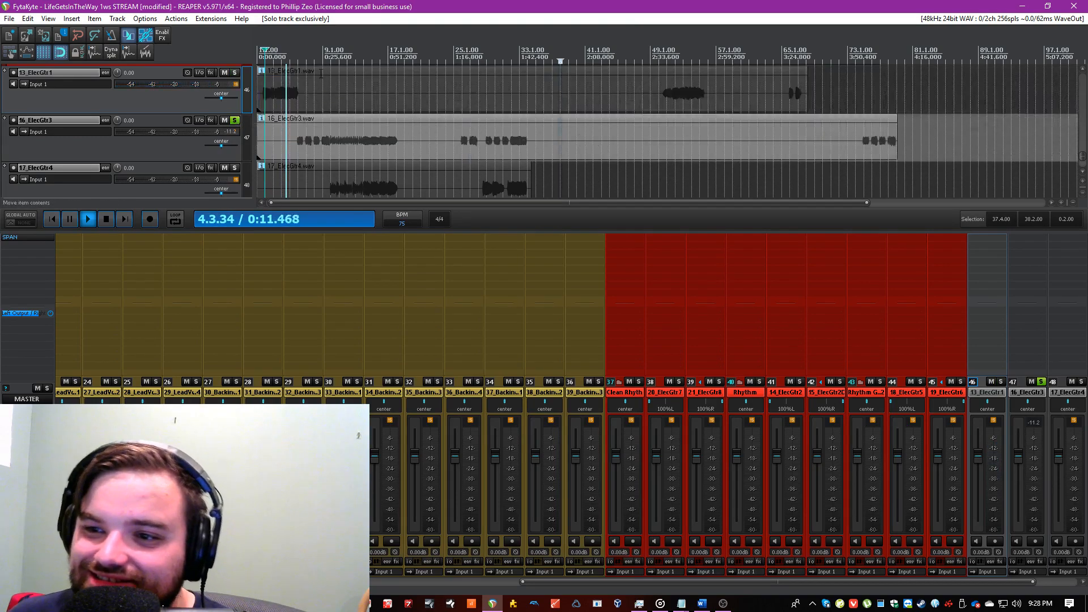
scroll(314, 80, up, 1)
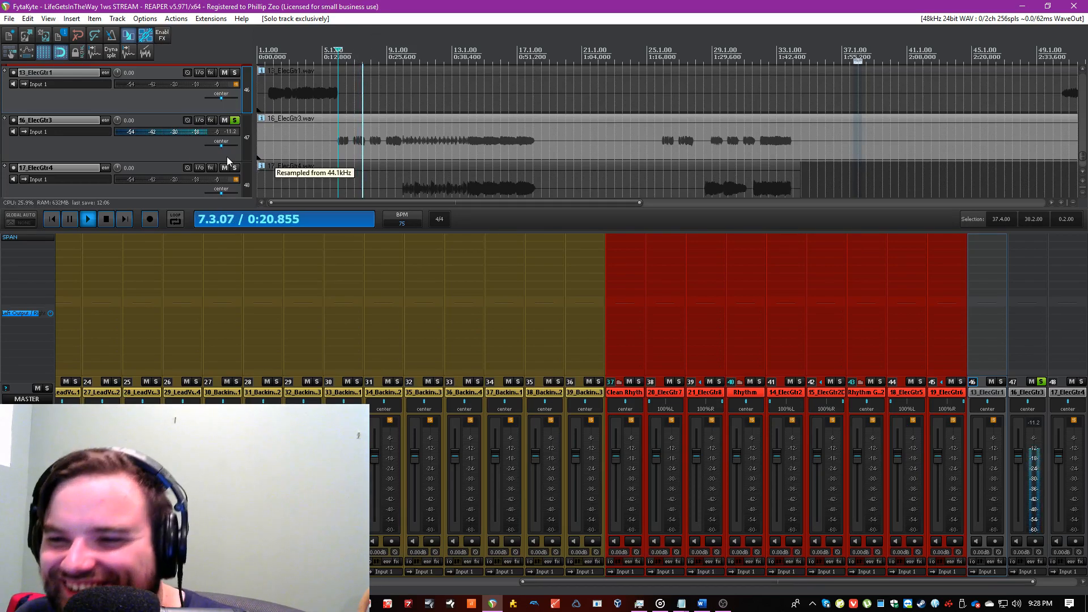
click(160, 149)
scroll(159, 149, down, 1)
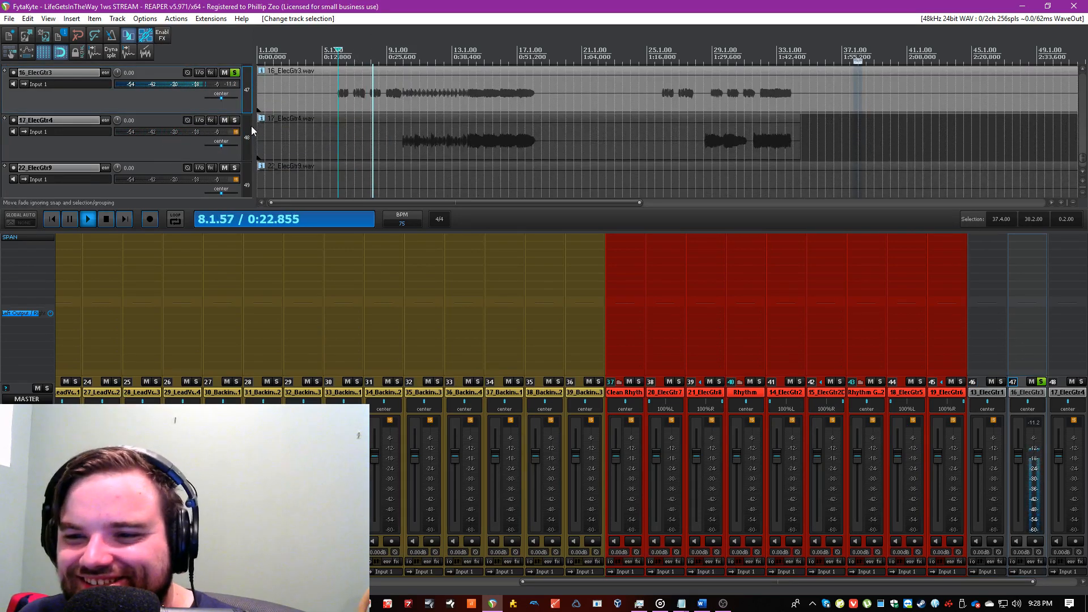
Step: Listen to 17_ElecGtr4 exclusively soloed from its first entry around bar 10, then stop and clear its solo
click(414, 43)
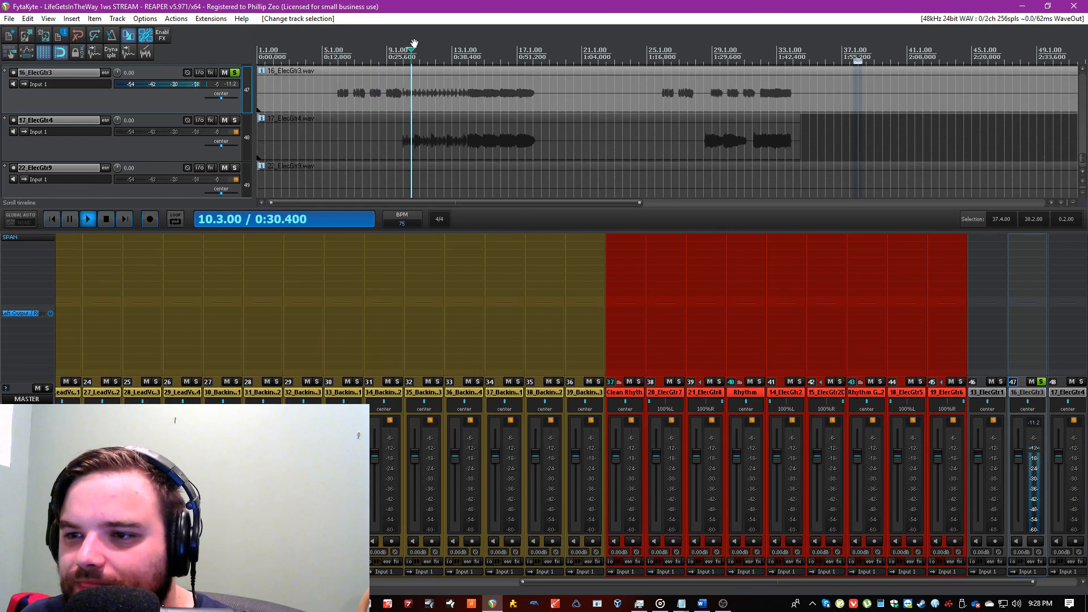
ctrl+alt+click(234, 120)
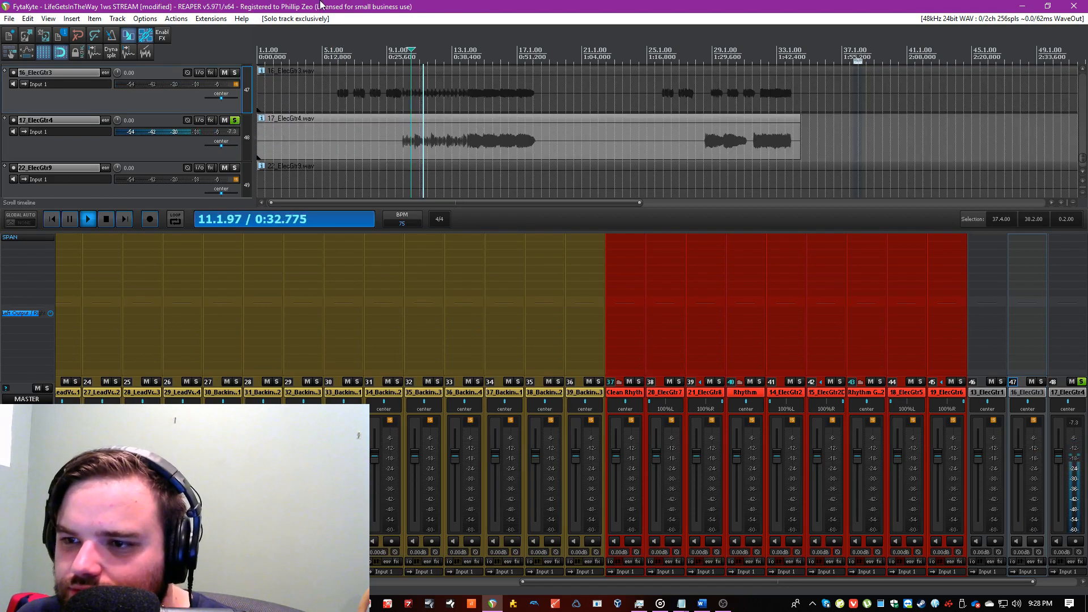
key(space)
click(234, 121)
Step: Solo 22_ElecGtr9 and listen to its part from bar 55
scroll(233, 123, down, 4)
click(701, 155)
scroll(701, 154, up, 3)
click(236, 168)
key(space)
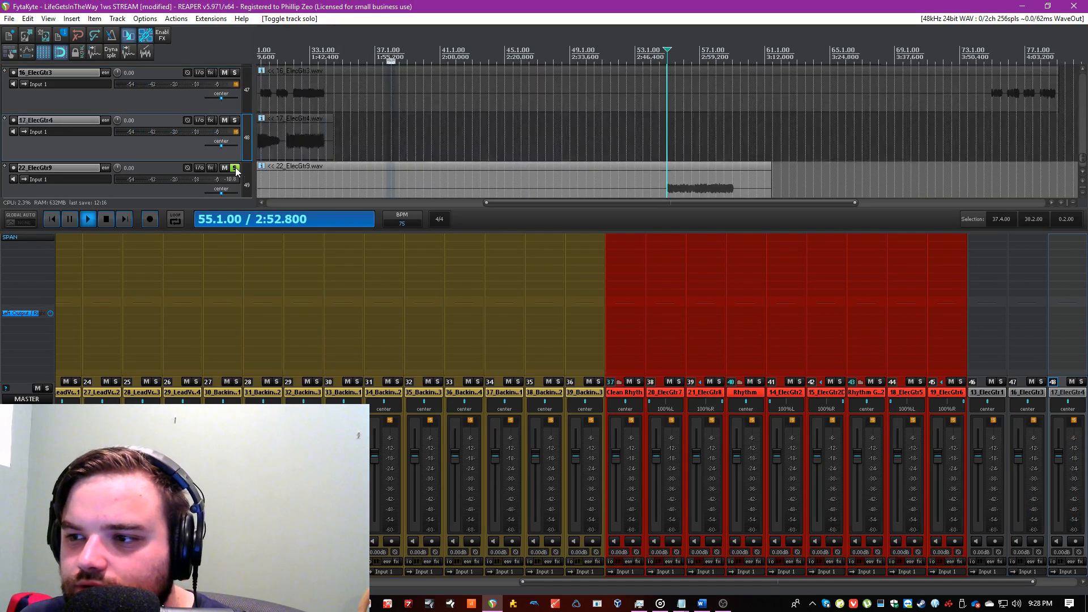
click(114, 180)
Step: Insert a new track above 22_ElecGtr9, name it Solo and save the project
scroll(107, 175, down, 1)
click(148, 110)
key(ctrl+t)
double_click(51, 121)
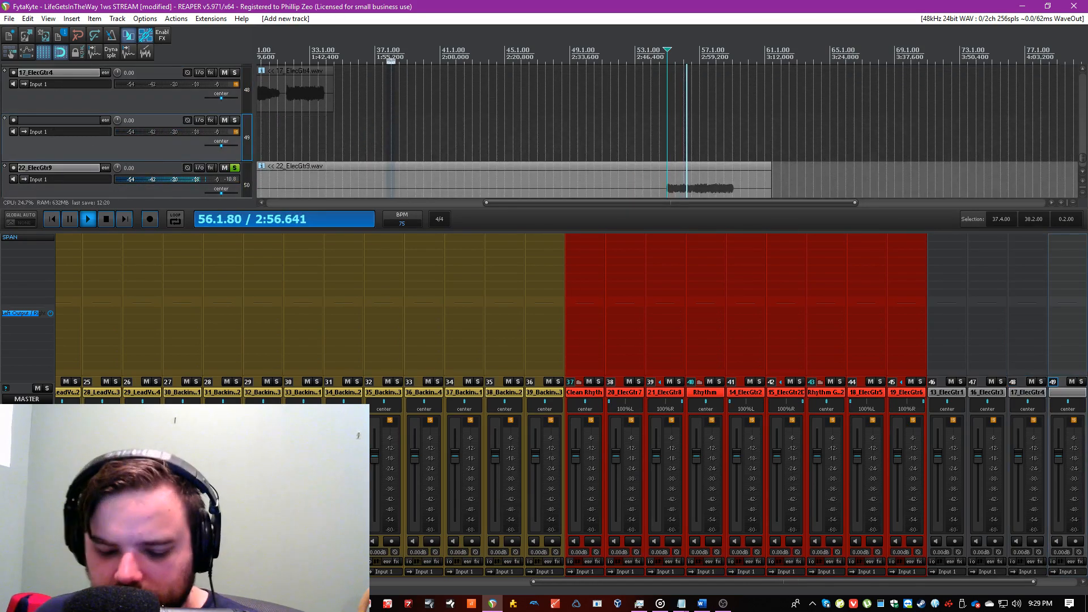
text(Solo)
key(Return)
key(ctrl+s)
Step: Move 22_ElecGtr9 into the Solo track as its child, save, then stop playback and unsolo it
drag(141, 169, 158, 146)
click(160, 148)
key(ctrl+s)
key(space)
click(236, 167)
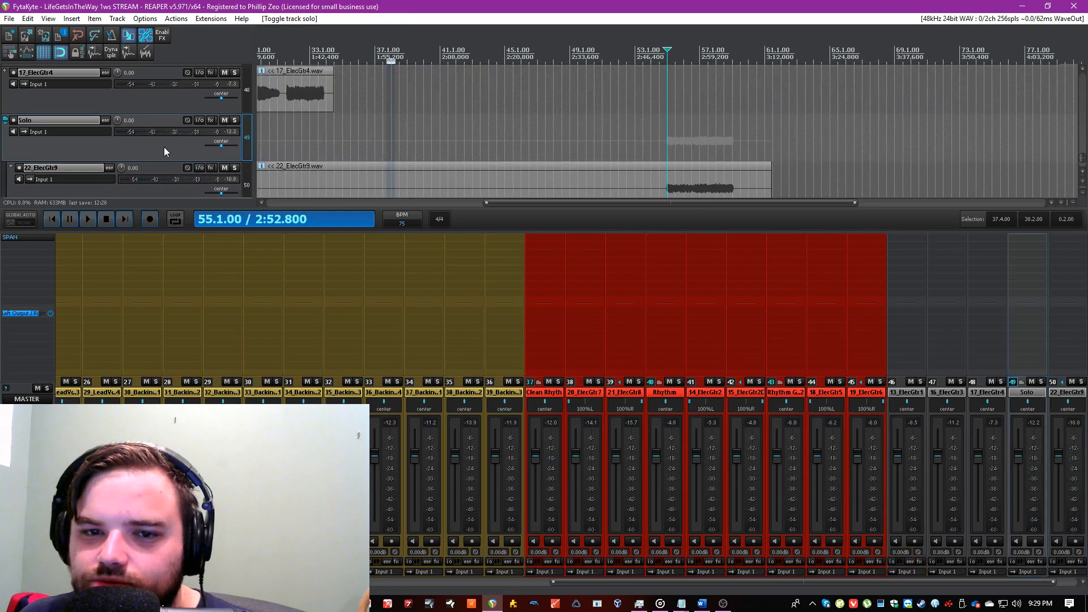
Step: Solo 13_ElecGtr1 and listen to its later part from around bar 50
click(153, 108)
scroll(153, 109, up, 3)
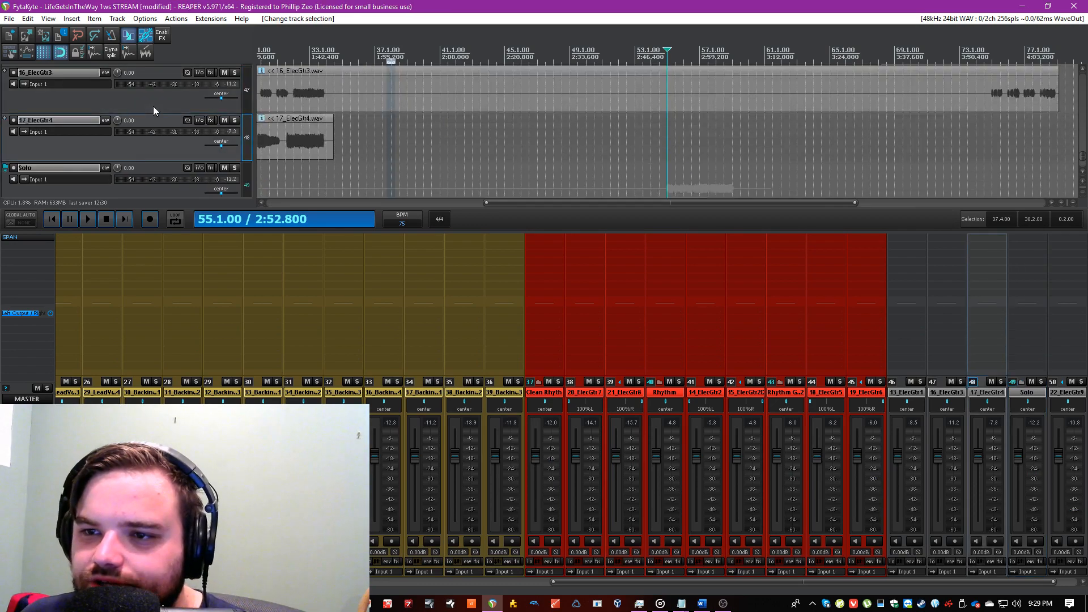
click(234, 120)
key(space)
click(596, 118)
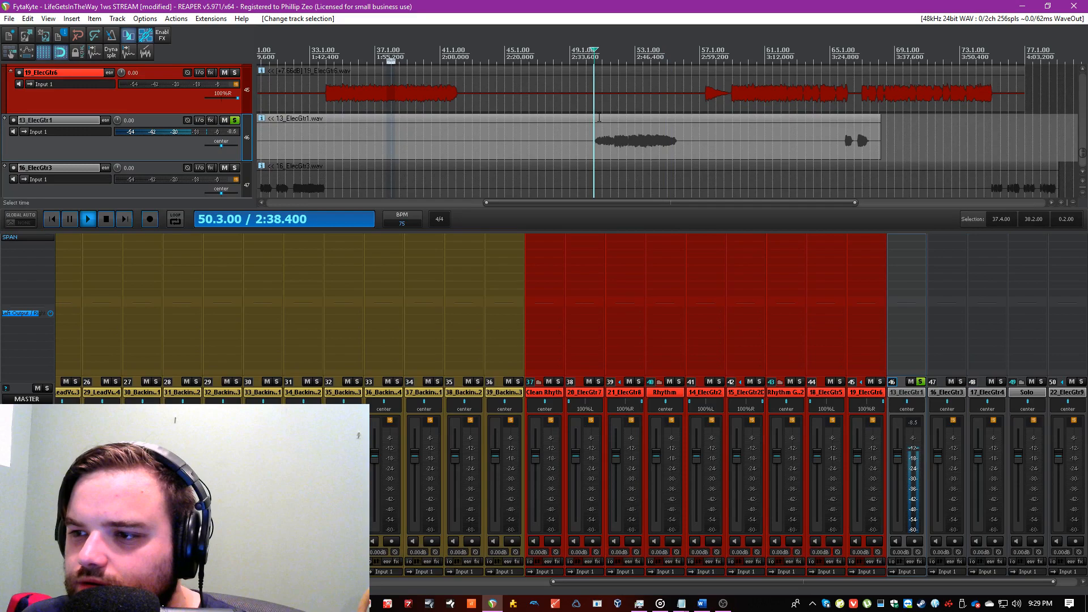
scroll(596, 118, down, 1)
scroll(596, 119, down, 1)
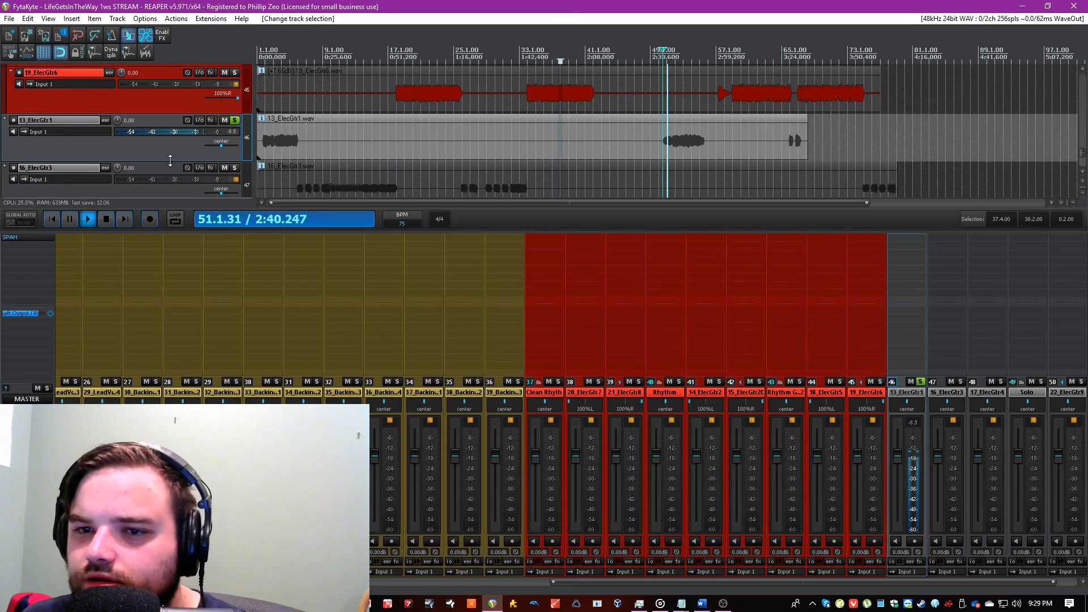
Step: Insert a new track above 13_ElecGtr1 and name it Slide
key(ctrl+t)
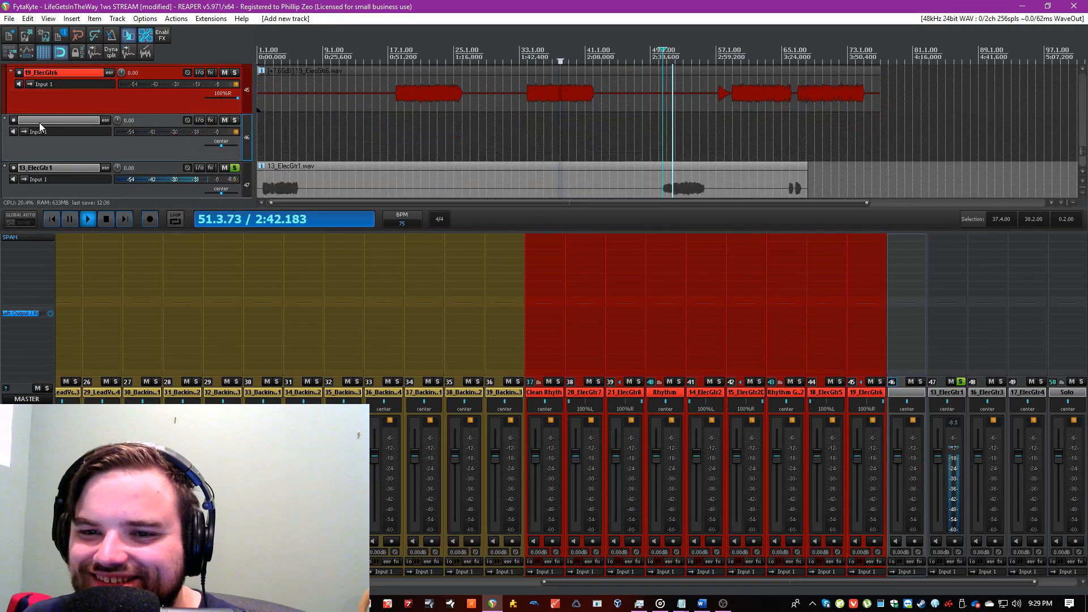
text(Slide)
key(Return)
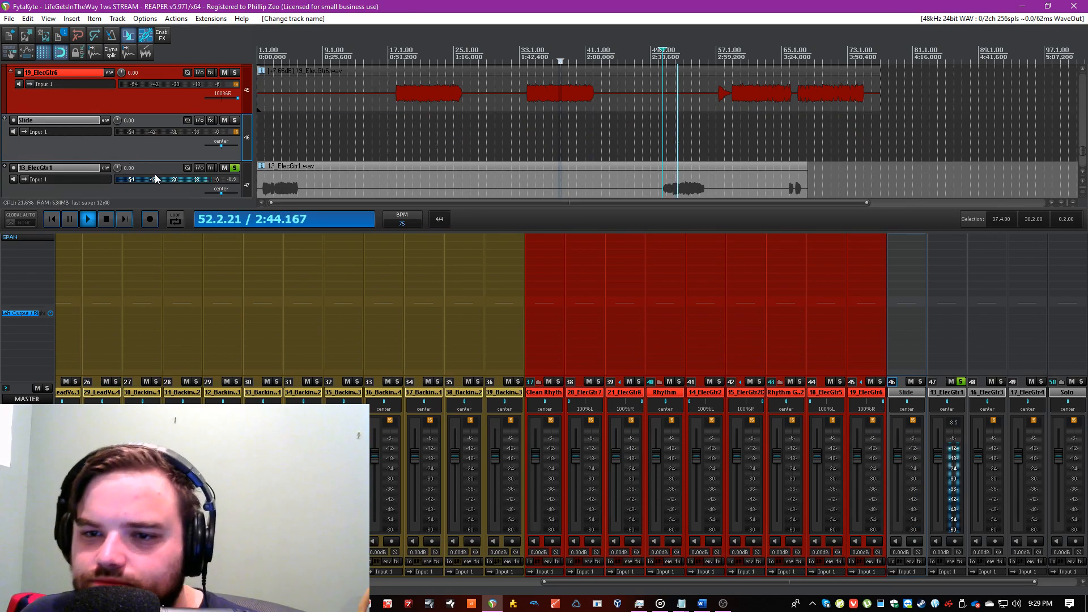
Step: Move 13_ElecGtr1 into the Slide track as its child and save the project
key(ctrl+s)
scroll(179, 145, down, 2)
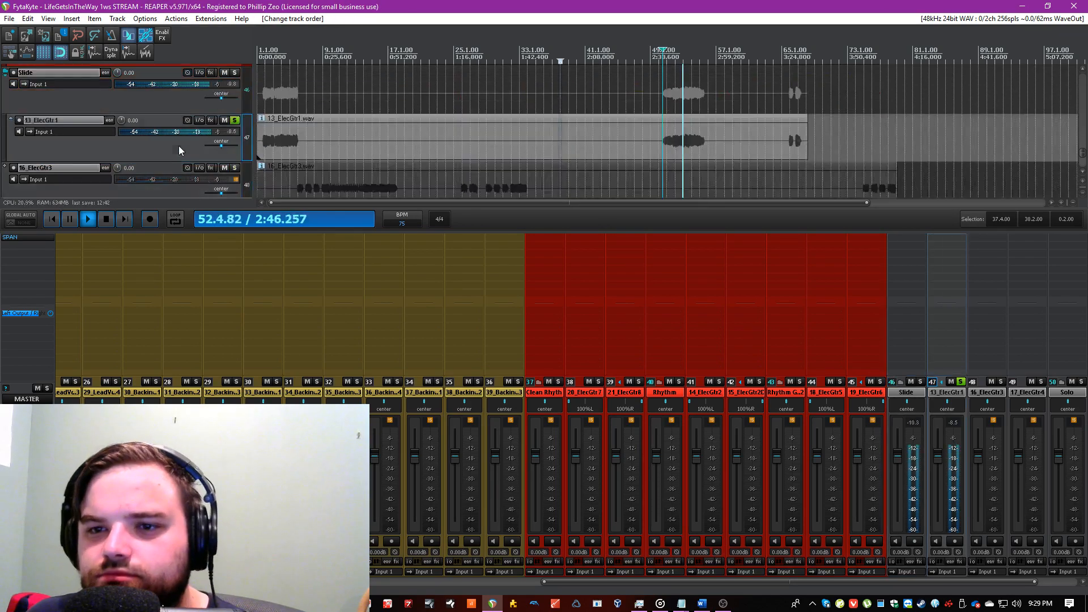
click(161, 144)
key(ctrl+s)
Step: Insert a new track above 16_ElecGtr3 and name it Guitar Padding
scroll(144, 145, down, 2)
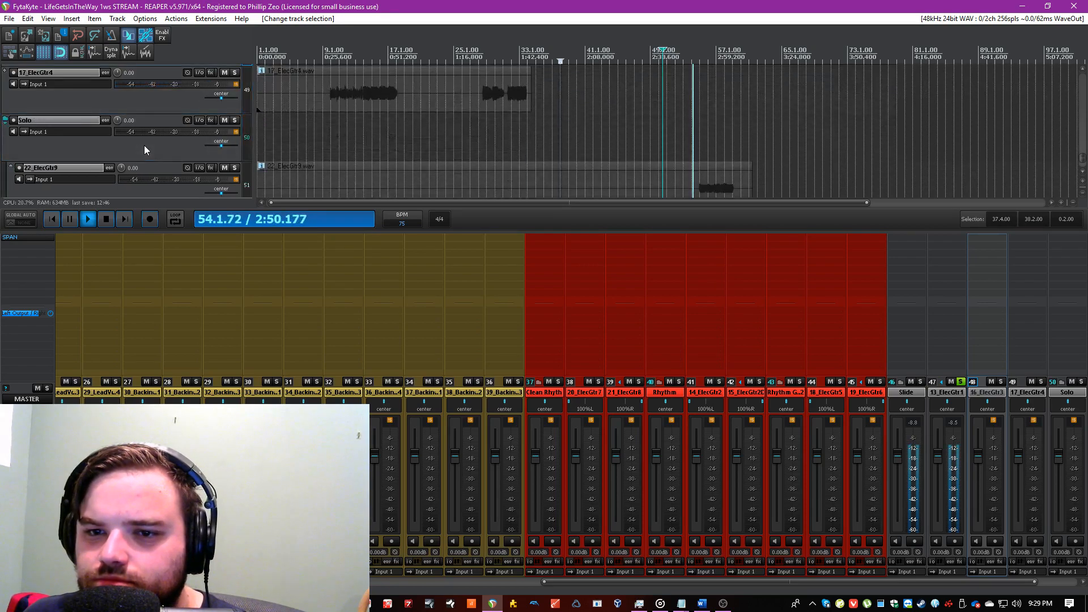
click(144, 145)
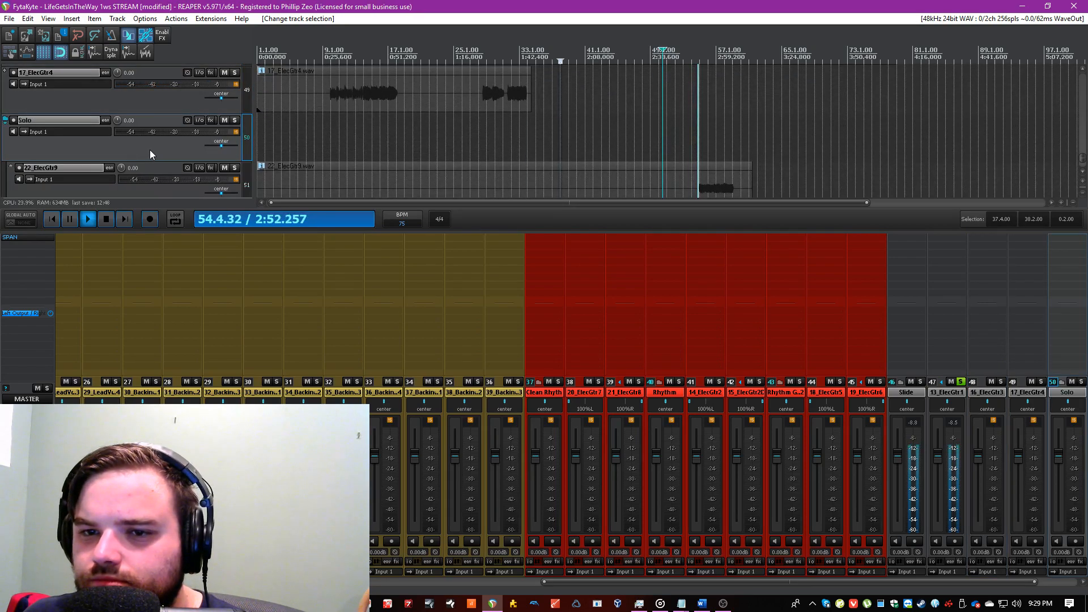
scroll(151, 147, up, 1)
click(153, 141)
scroll(147, 103, up, 1)
click(148, 107)
key(ctrl+t)
text(Gu)
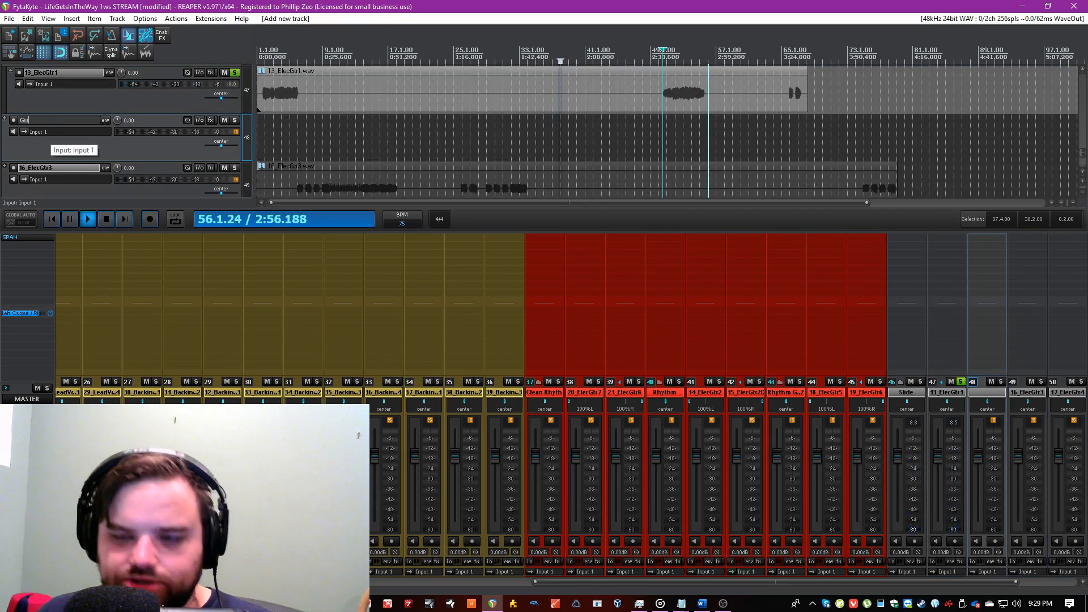
text(itar Padding)
key(Return)
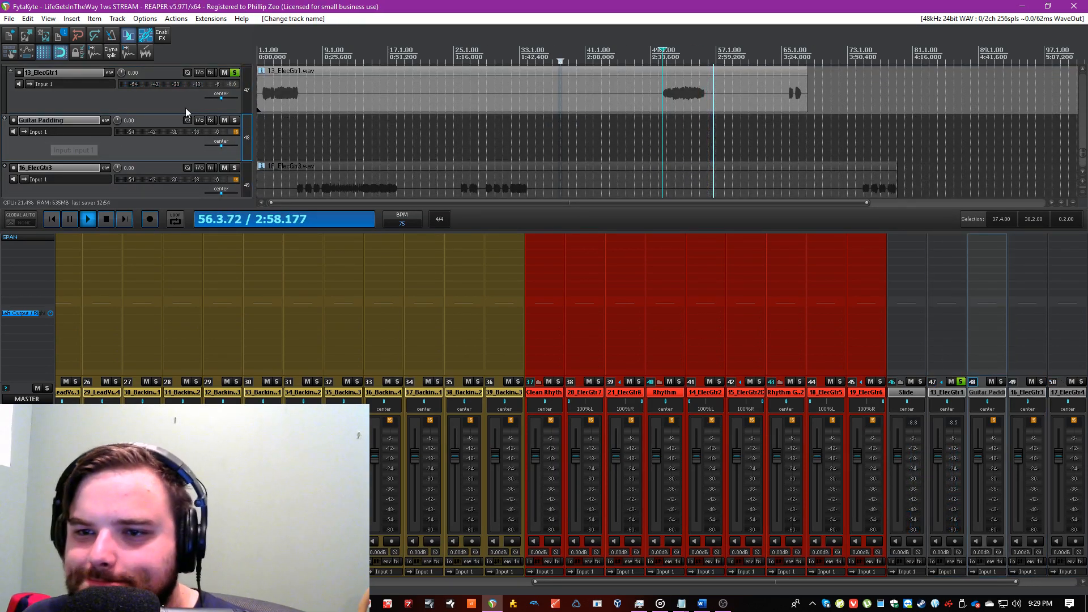
Step: Clear all track solos and play 16_ElecGtr3's opening part in the full mix from bar 7
ctrl+click(235, 73)
key(space)
click(307, 54)
scroll(343, 29, up, 4)
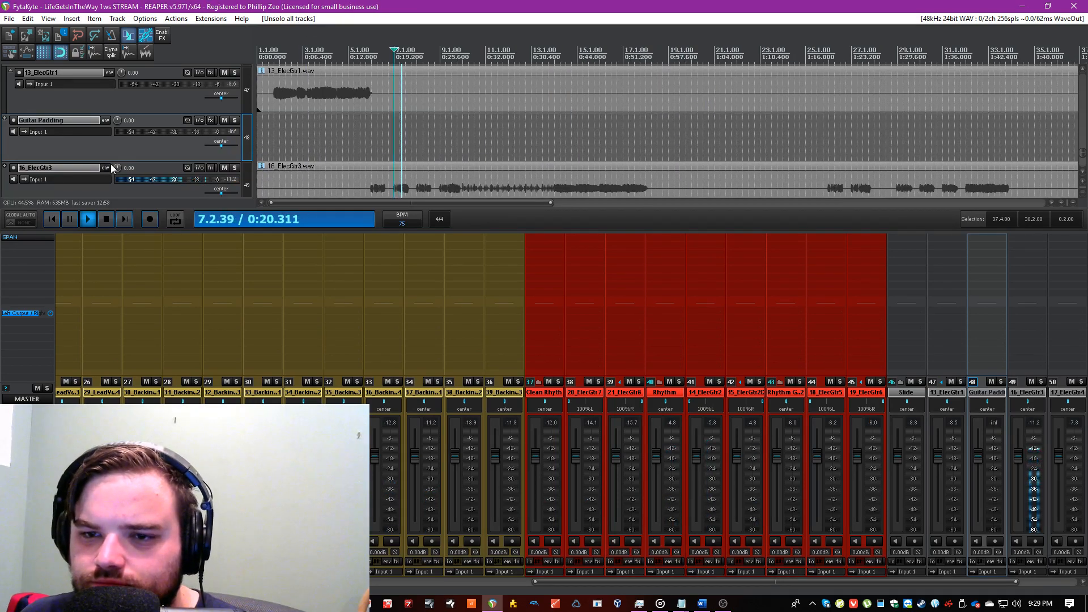
scroll(174, 131, down, 1)
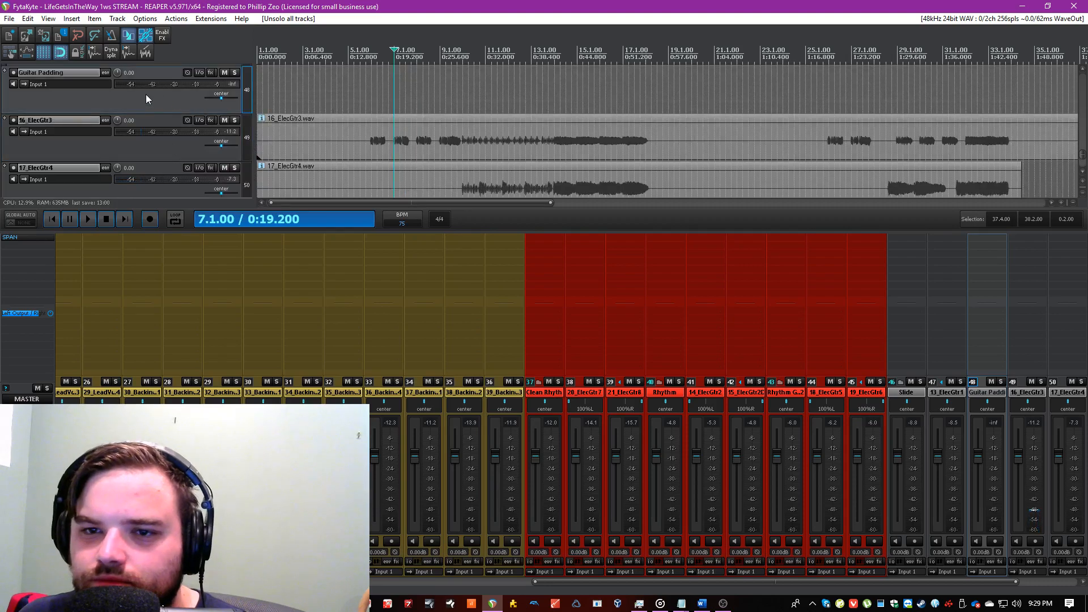
Step: Move 16_ElecGtr3 and 17_ElecGtr4 together into the Guitar Padding track as its children
click(138, 147)
scroll(138, 147, down, 1)
shift+click(148, 152)
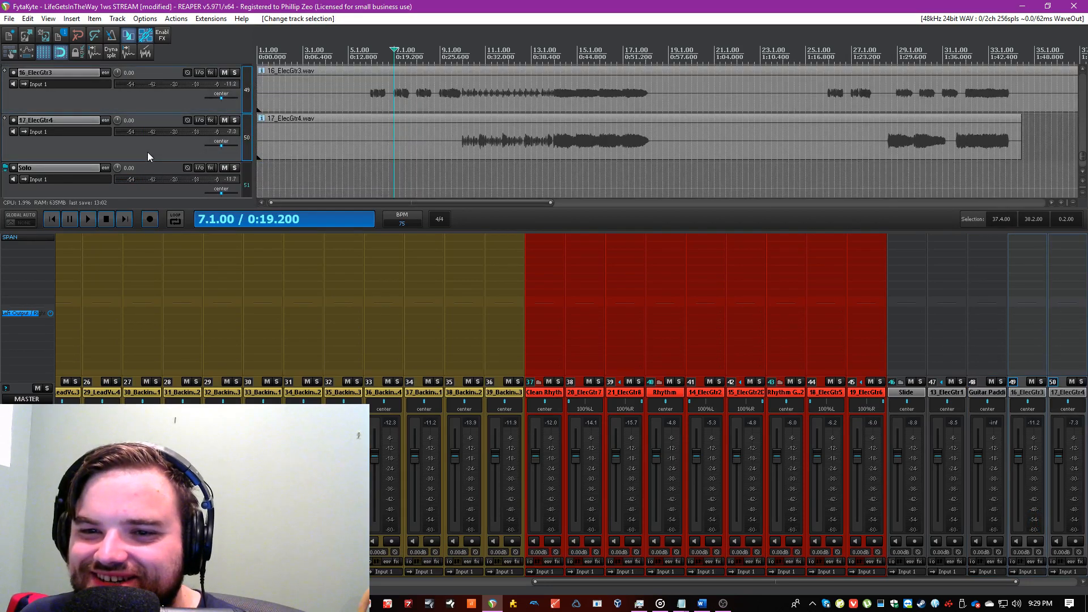
scroll(140, 170, up, 1)
drag(145, 138, 144, 97)
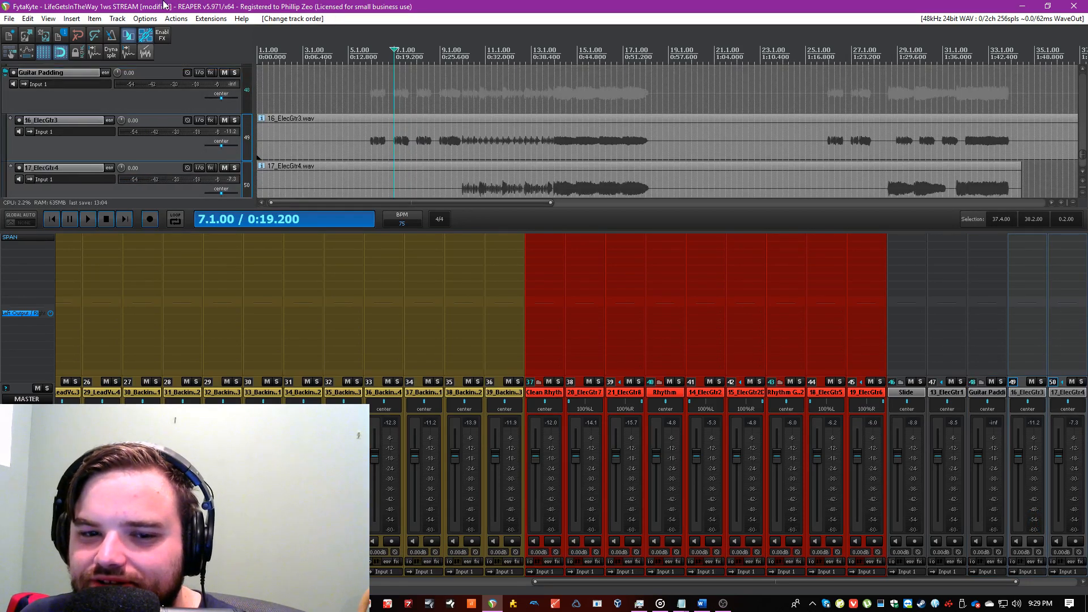
Step: Pan 16_ElecGtr3 to 72% left and 17_ElecGtr4 to 72% right, and save the project
drag(215, 148, 209, 151)
drag(222, 190, 234, 190)
key(ctrl+s)
Step: Listen to the panned Guitar Padding parts from bar 7 and again from bar 75, then stop playback
key(space)
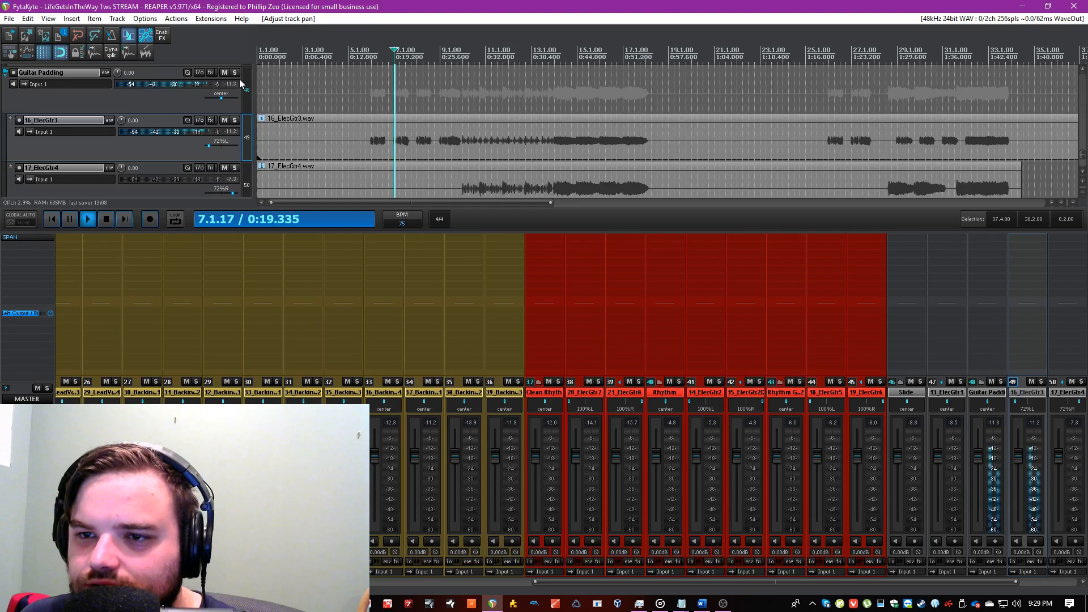
click(172, 107)
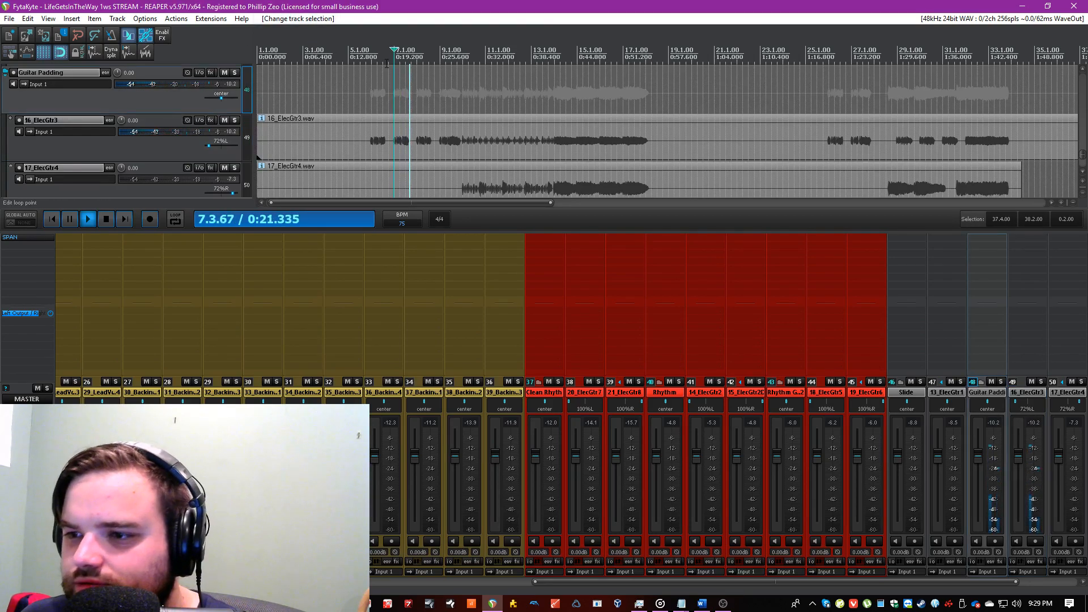
scroll(424, 50, down, 2)
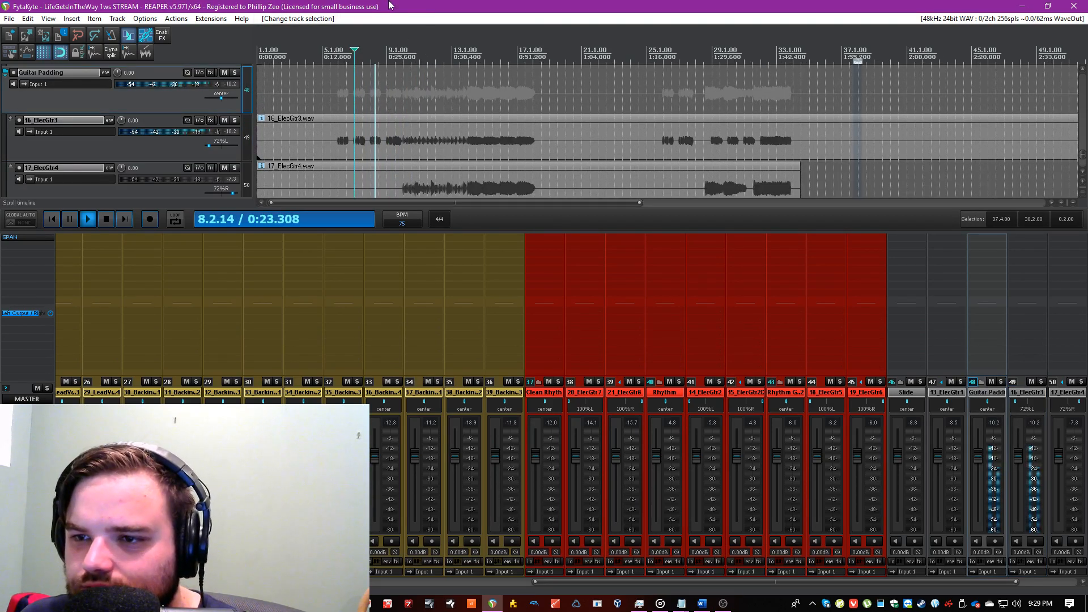
scroll(872, 114, down, 3)
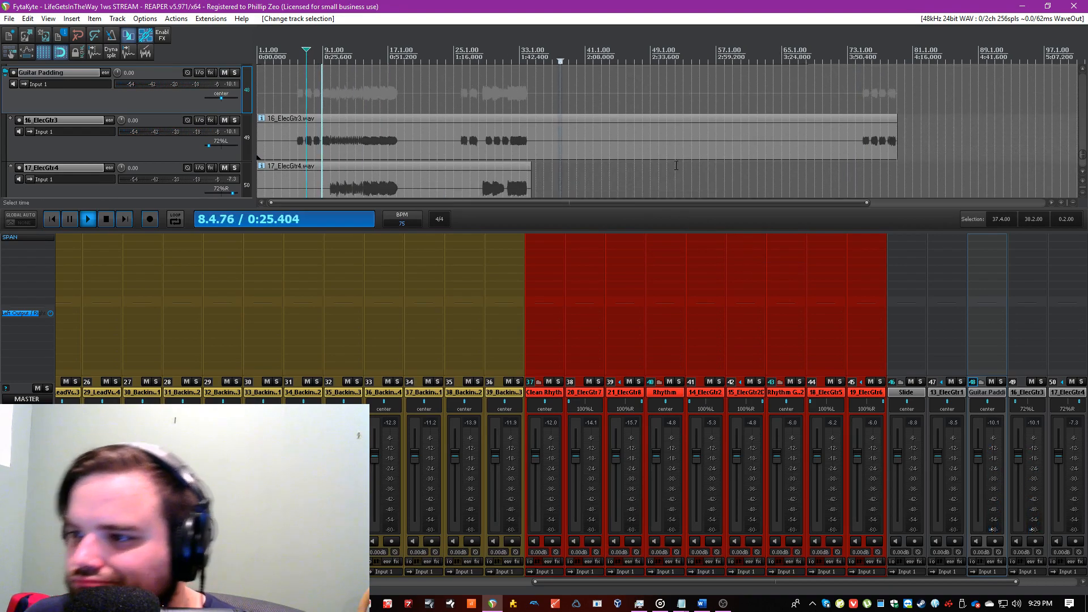
click(868, 110)
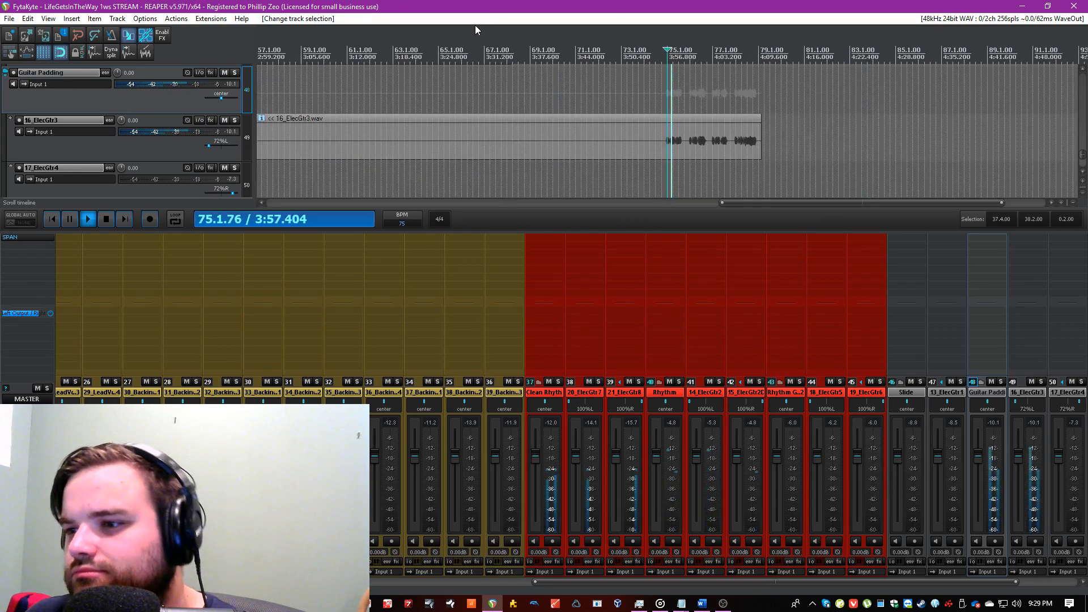
click(86, 214)
Step: Set all tracks from the Slide folder through 22_ElecGtr9 to SWS custom color 7
drag(622, 580, 937, 559)
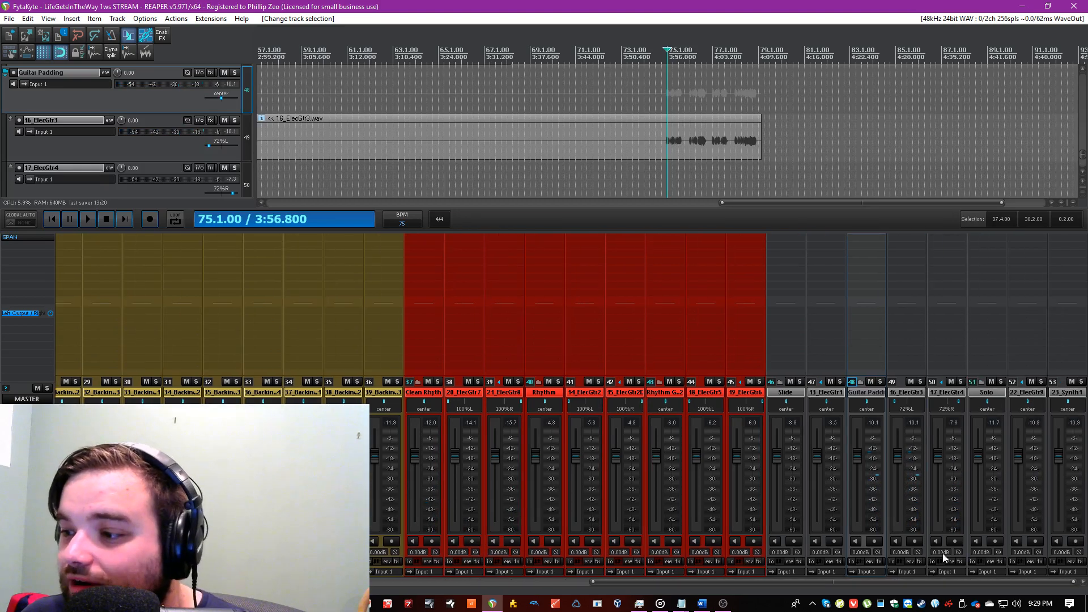
click(981, 391)
shift+click(794, 393)
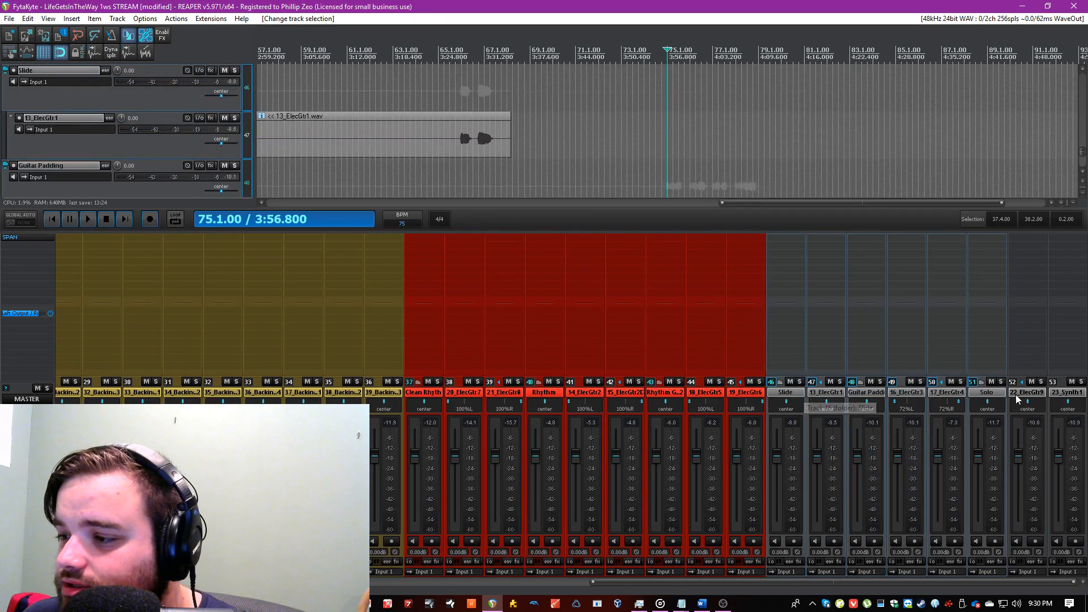
right_click(775, 391)
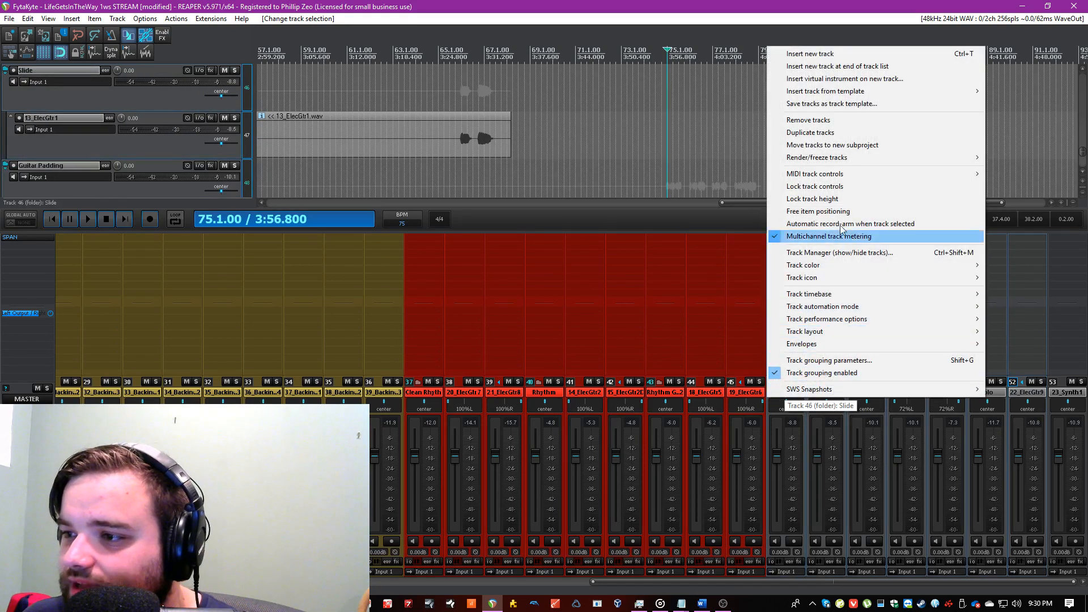
key(Escape)
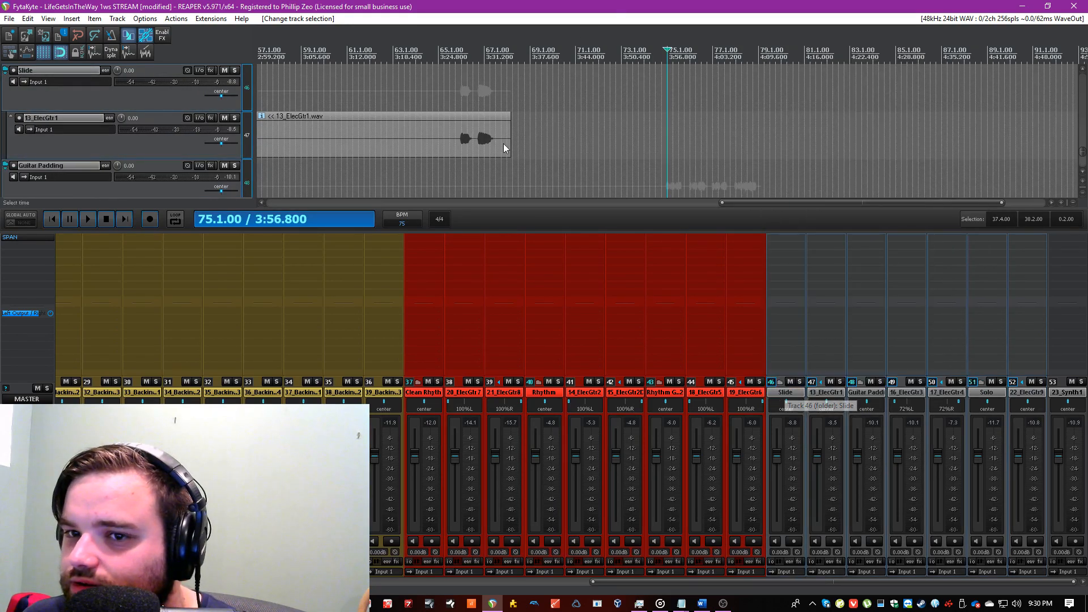
right_click(856, 392)
mouse_move(903, 264)
mouse_move(797, 315)
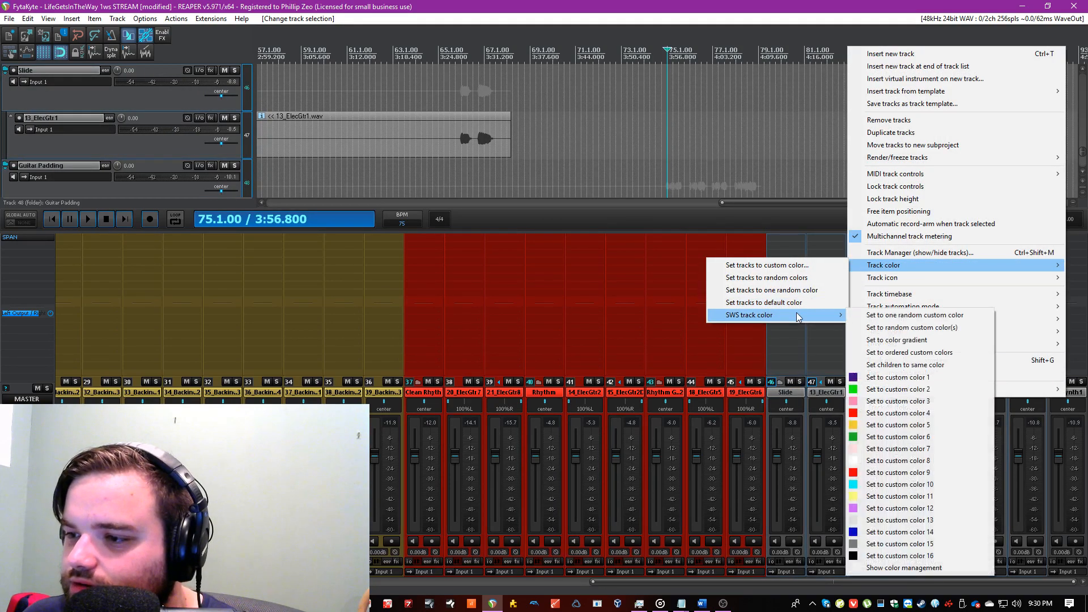
click(862, 449)
Step: Move 23_Synth1 and 24_Synth2 together to between 12_BassAmp and the first lead vocal track
click(1065, 392)
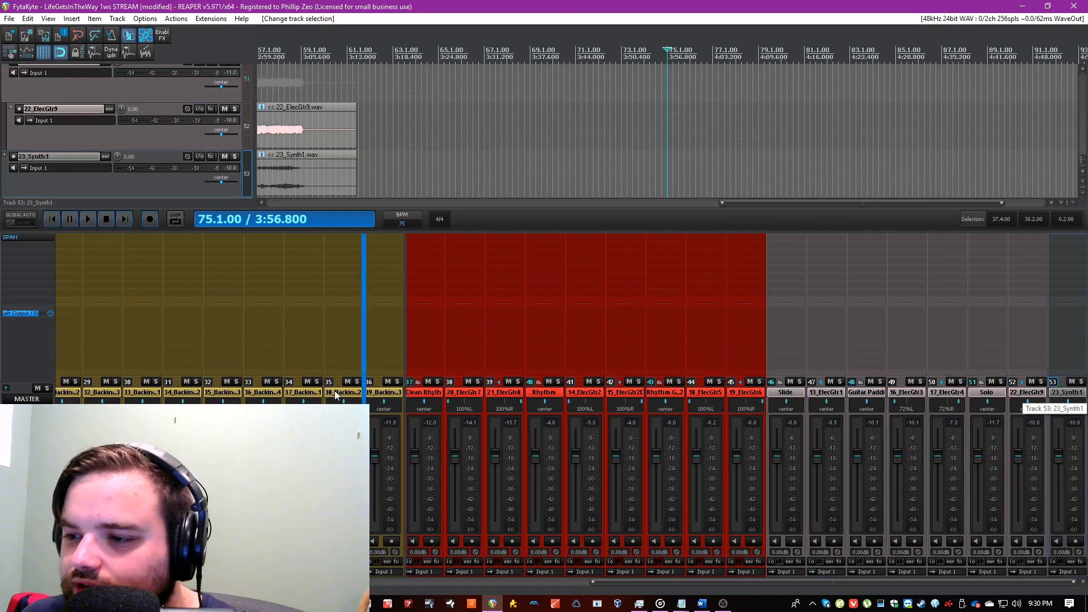
scroll(1064, 399, left, 5)
scroll(454, 394, left, 7)
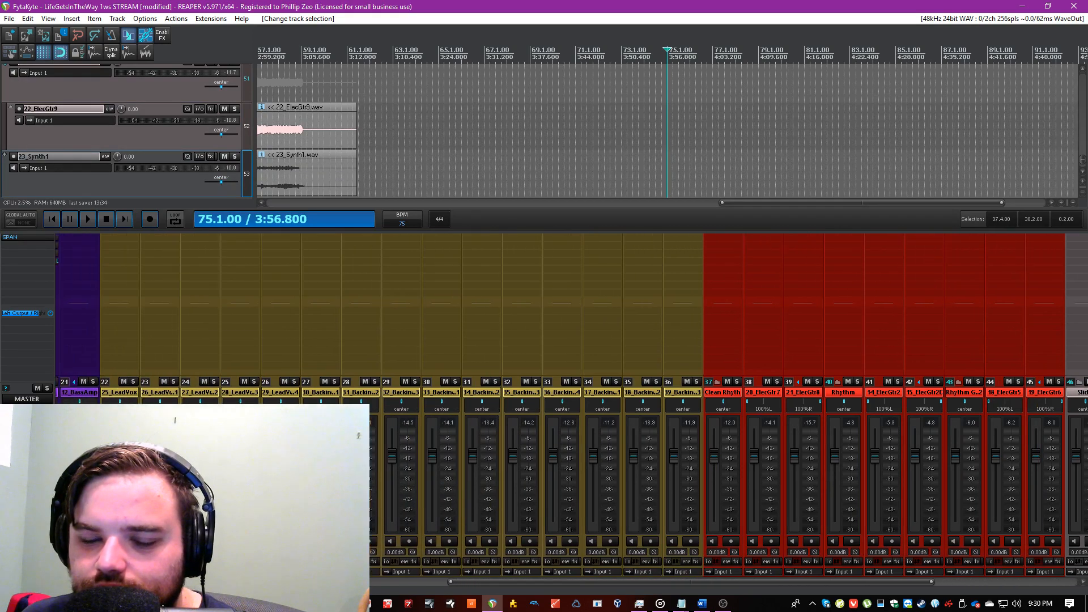
drag(454, 393, 295, 391)
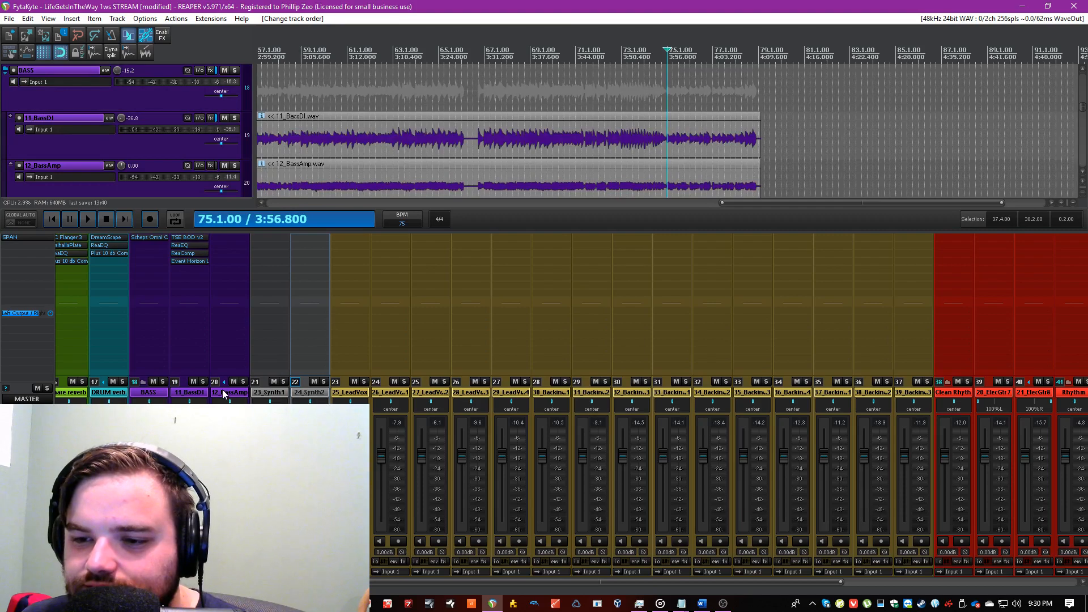
Step: Insert a track named Synth after 12_BassAmp, make 23_Synth1 and 24_Synth2 its children, and save the project
click(222, 389)
key(ctrl+t)
text(Synth)
click(360, 392)
ctrl+click(317, 392)
drag(172, 108, 173, 99)
key(ctrl+s)
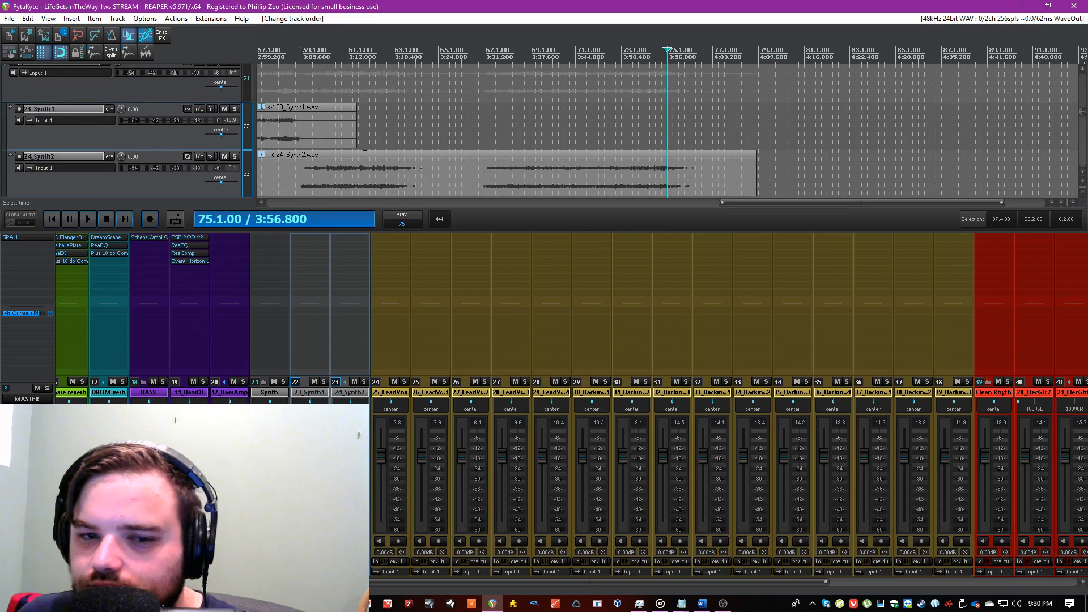
Step: Solo the Synth folder and play its parts from bar 55, where 23_Synth1 comes in
scroll(359, 146, down, 3)
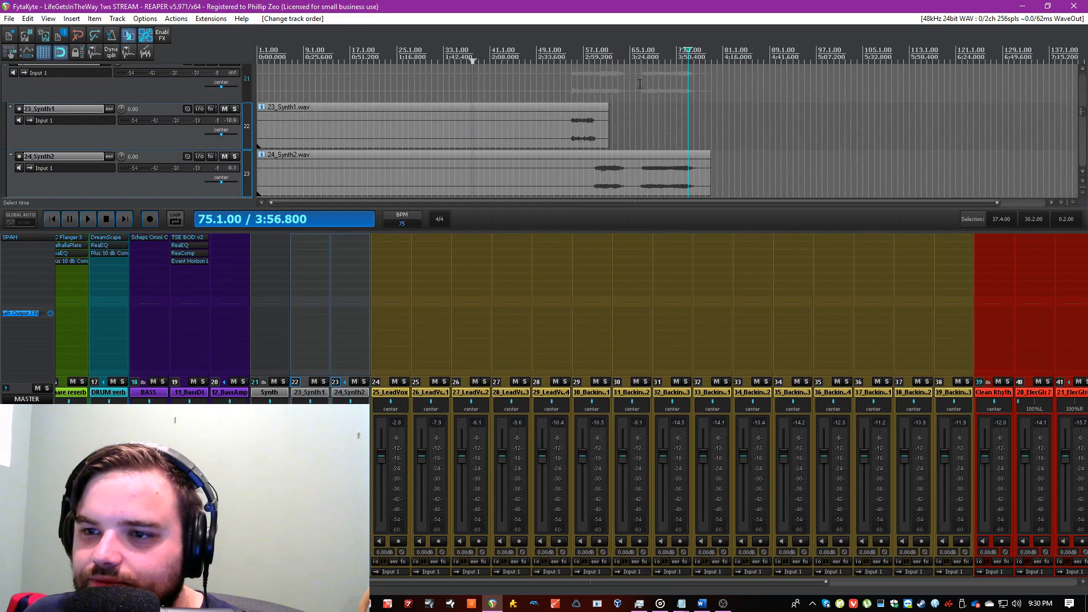
click(704, 100)
scroll(704, 99, up, 3)
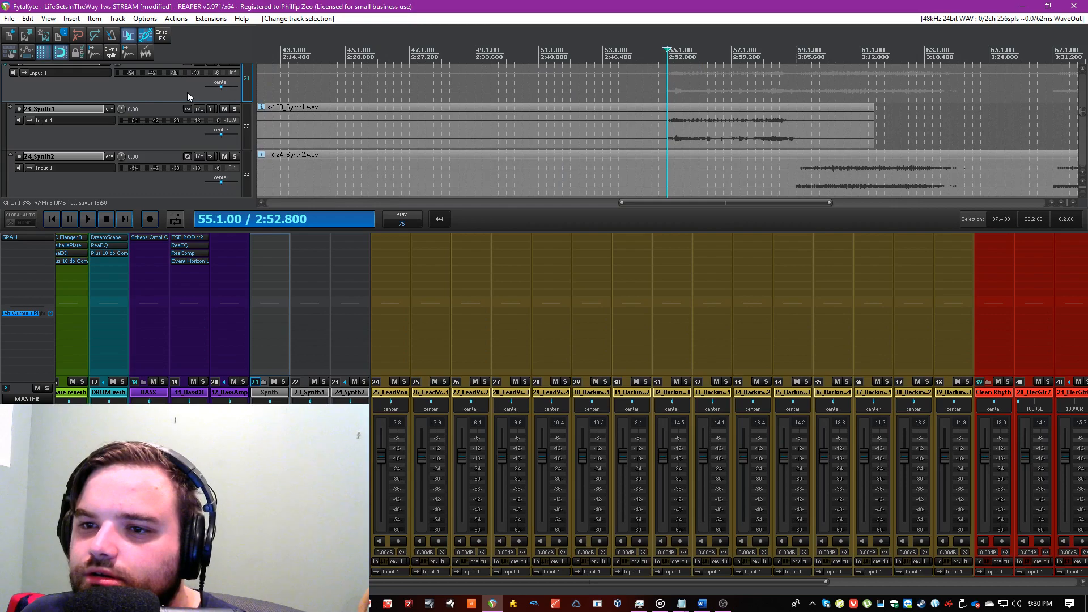
scroll(187, 91, up, 1)
click(235, 108)
click(88, 218)
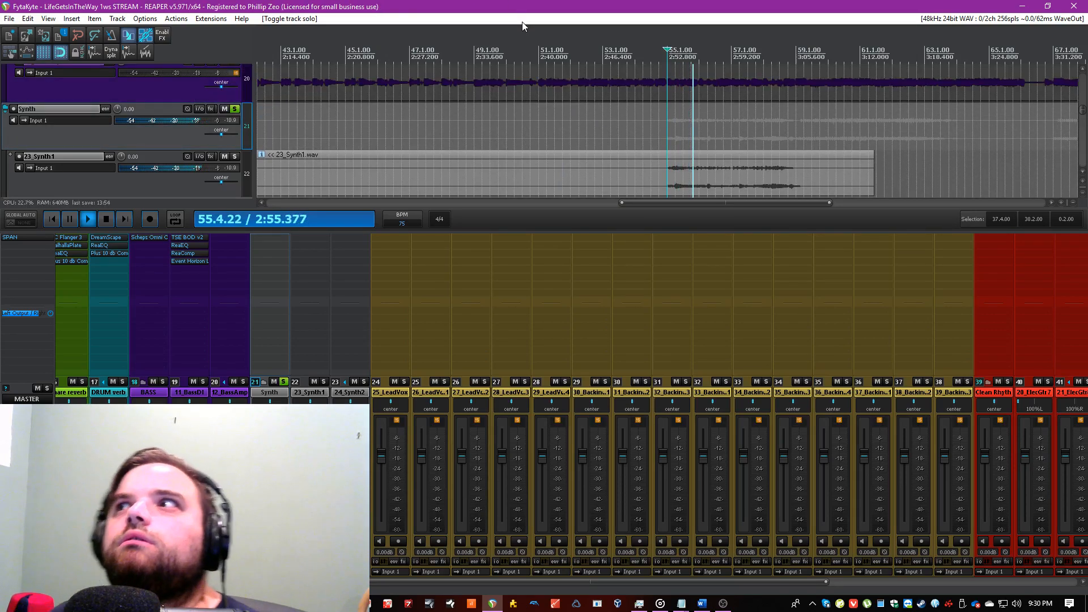
Step: Insert the ReaXcomp multiband compressor on the Synth folder track and move its window into clear view
scroll(193, 130, down, 1)
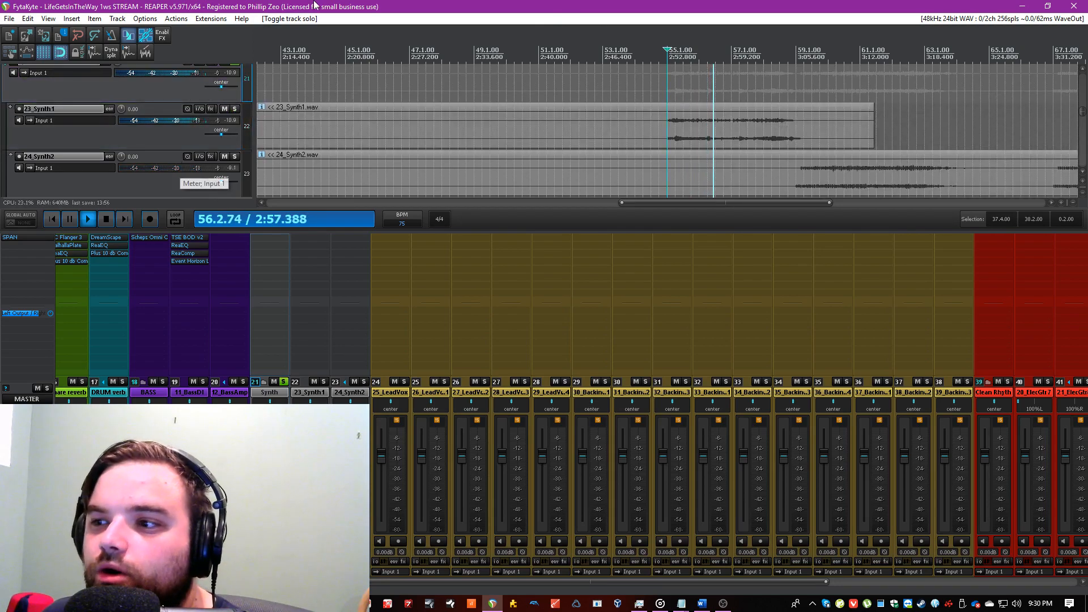
double_click(258, 263)
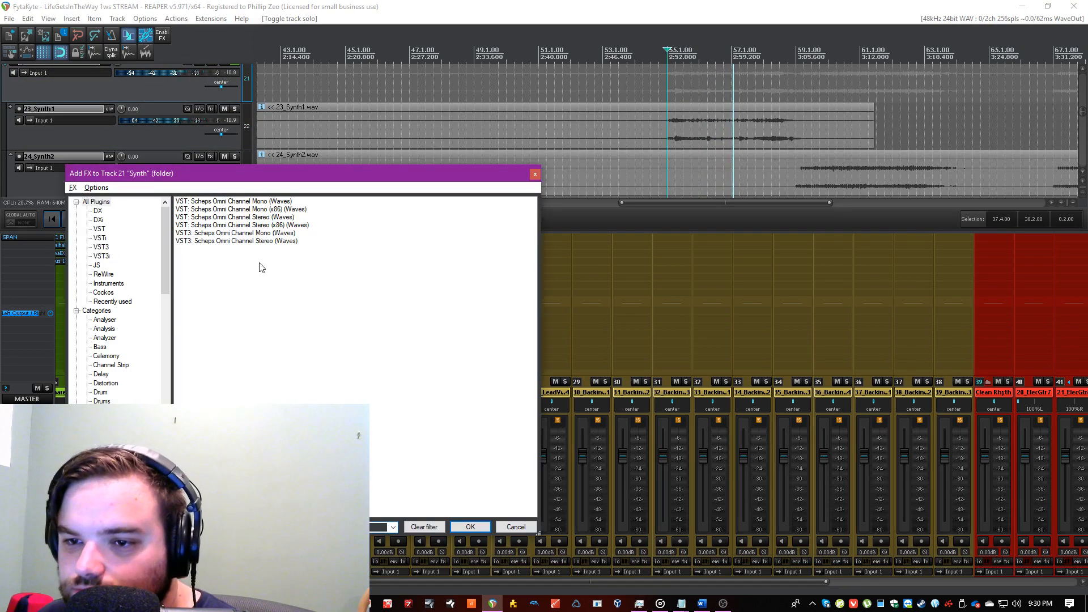
text(reax)
double_click(225, 203)
drag(50, 436, 354, 252)
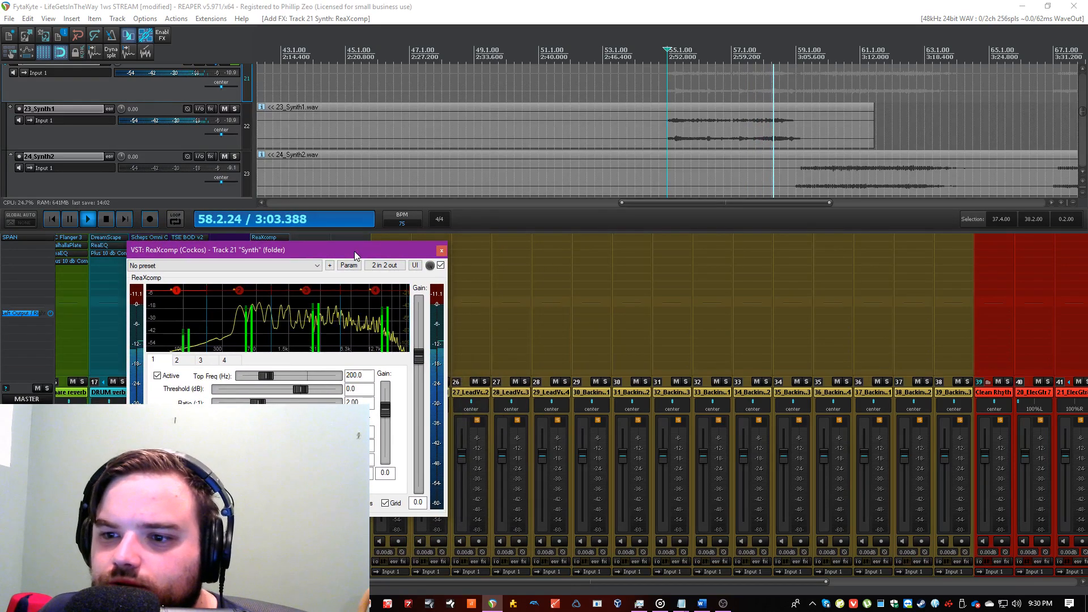
Step: Lower the ReaXcomp thresholds to about -28.0 dB on band 1, -22.5 on band 2, -20.9 on band 3 and -26.4 on band 4
click(823, 177)
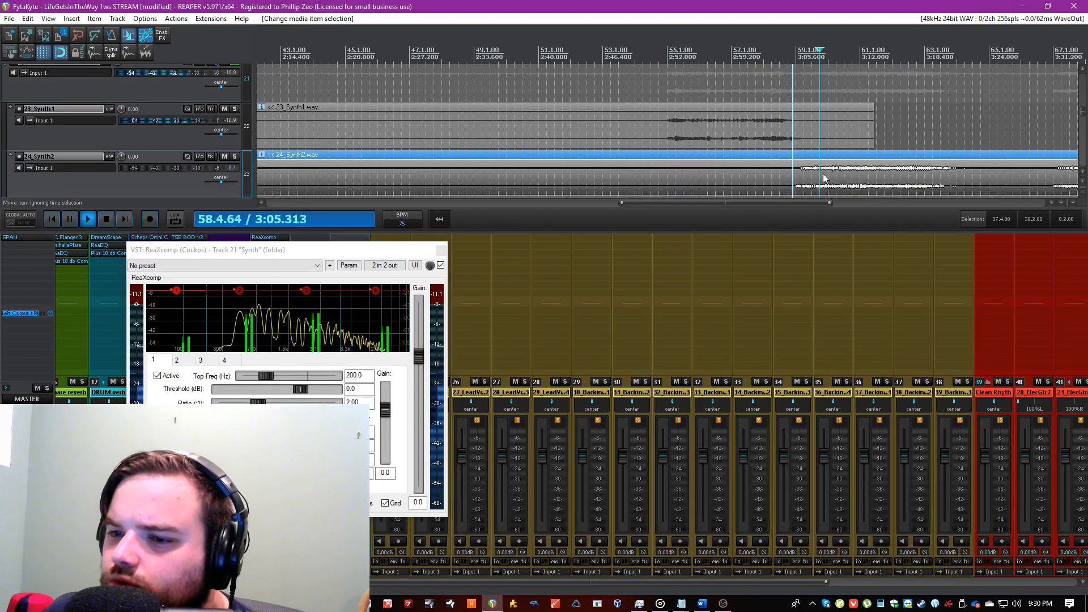
scroll(823, 177, up, 2)
drag(353, 249, 441, 267)
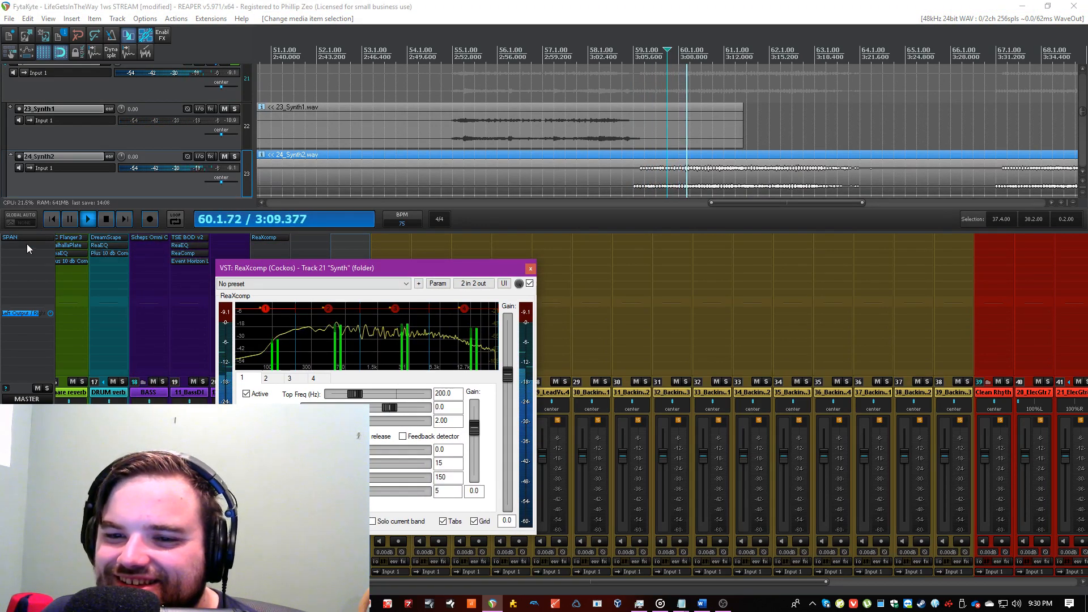
drag(395, 308, 395, 329)
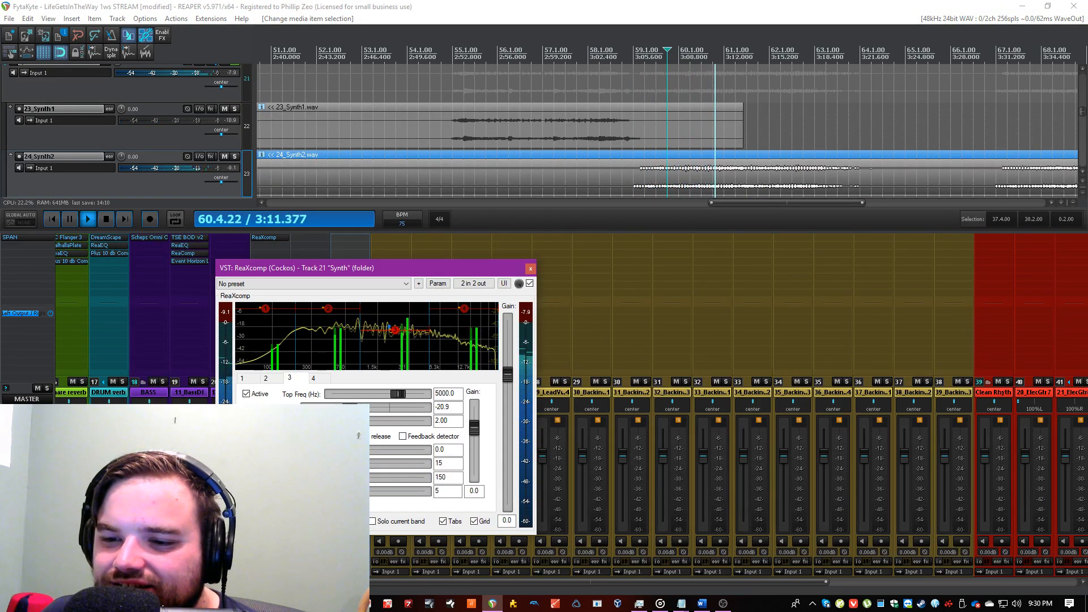
drag(463, 309, 464, 343)
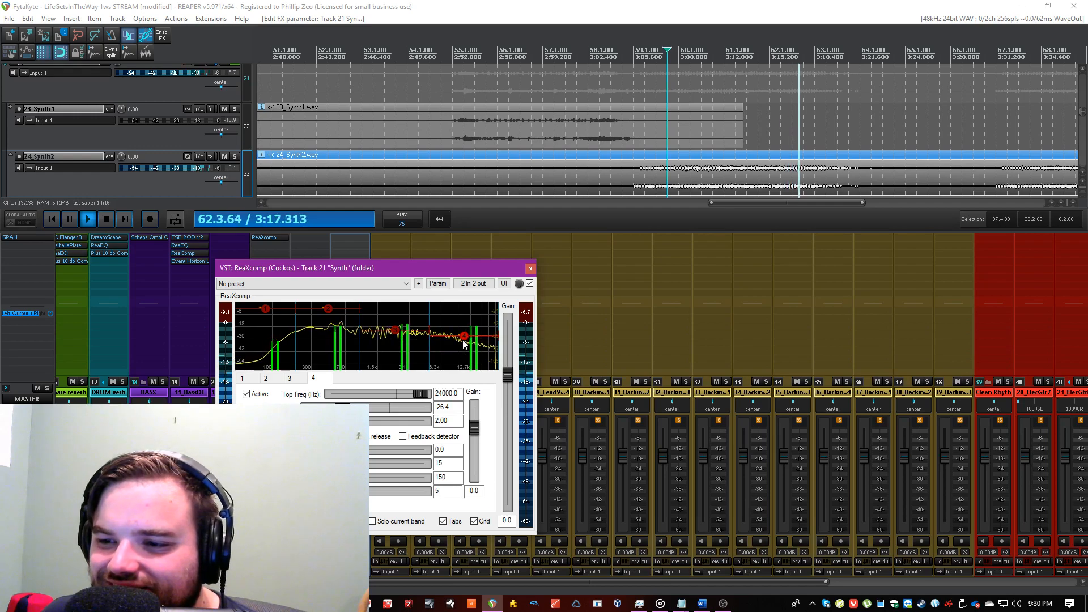
drag(328, 308, 327, 331)
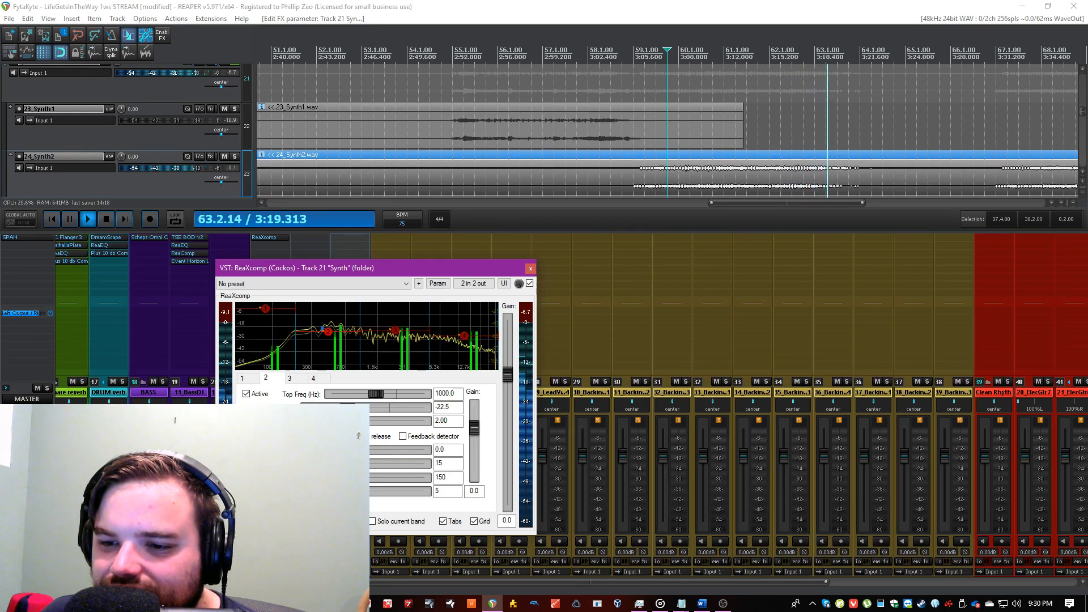
drag(264, 309, 265, 337)
Step: While replaying from about bar 56, set ReaXcomp band 2 to -22.0 dB threshold and 1.2 dB gain, and save the project
click(498, 85)
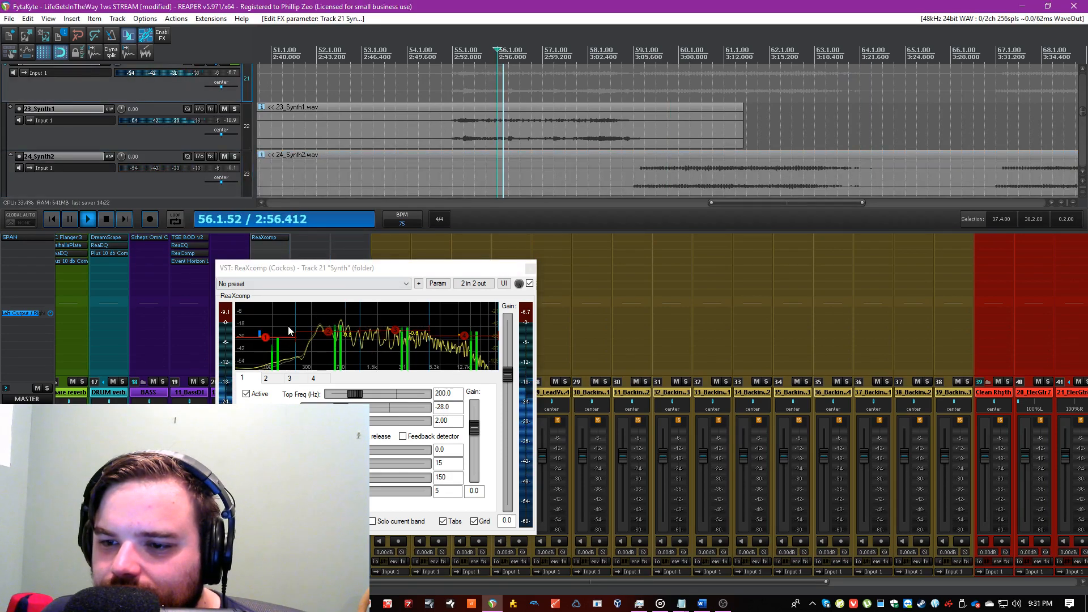
click(265, 338)
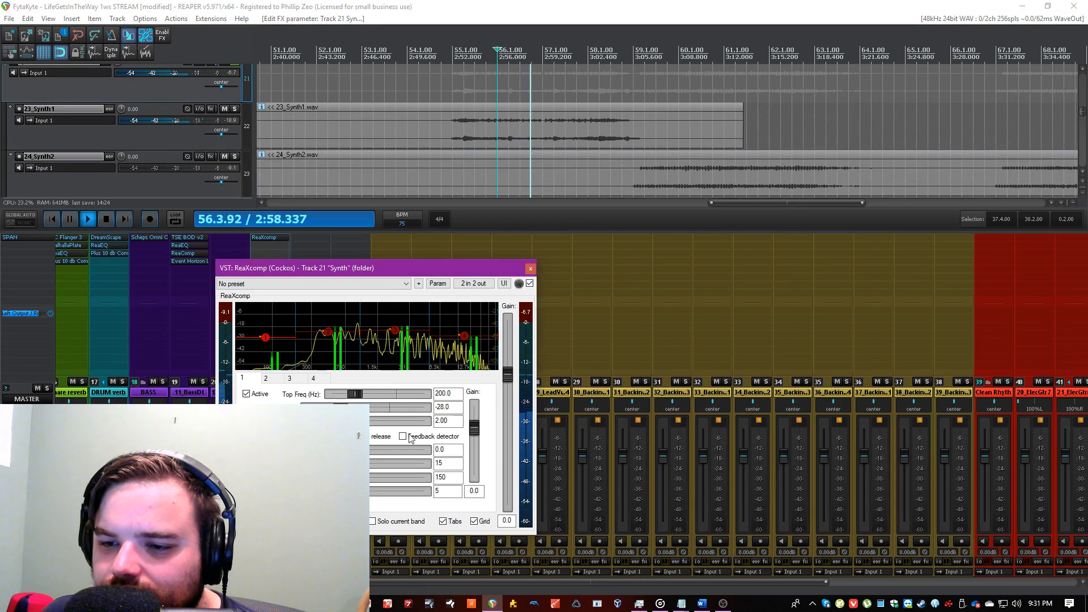
click(329, 332)
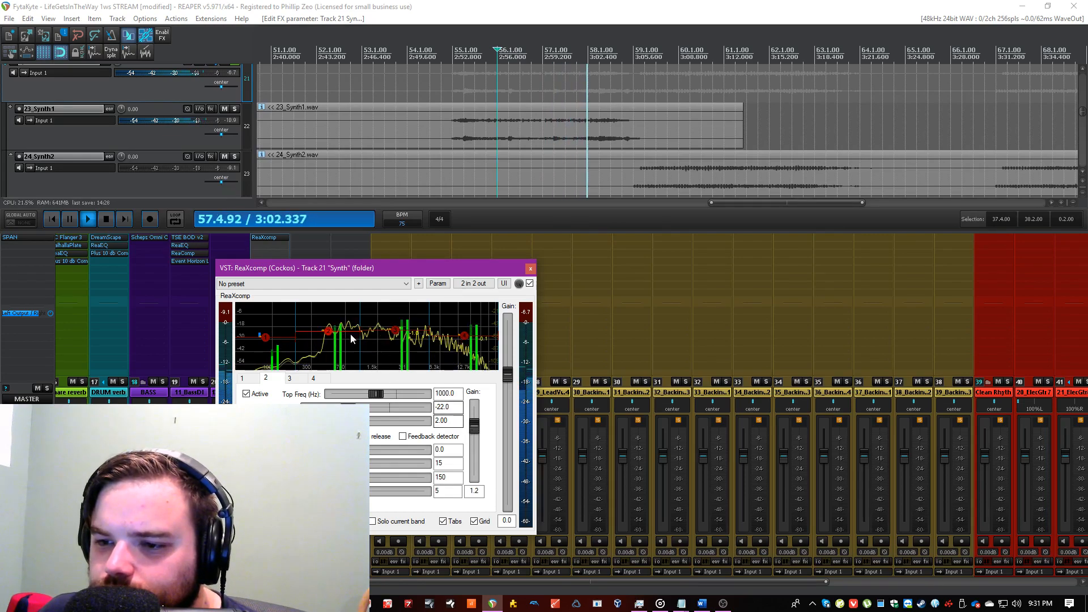
key(Escape)
key(ctrl+s)
Step: Insert ReaEQ ahead of ReaXcomp on the Synth track and cut band 3 by 2.8 dB at about 505 Hz with 1.05 octave bandwidth
click(256, 244)
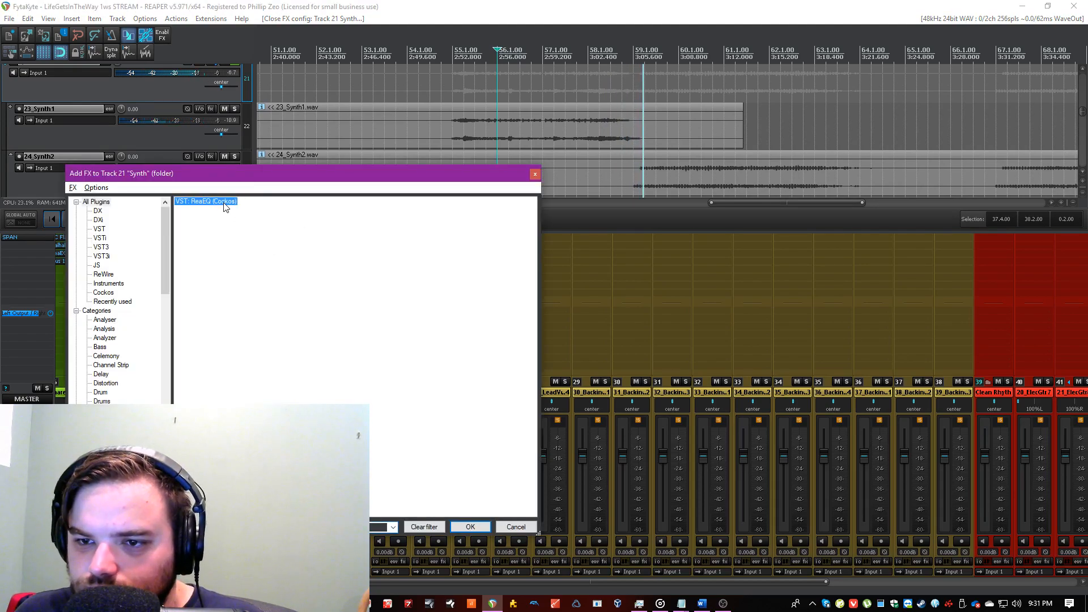
double_click(225, 203)
click(265, 238)
drag(649, 263, 742, 220)
drag(670, 288, 641, 302)
drag(666, 395, 642, 396)
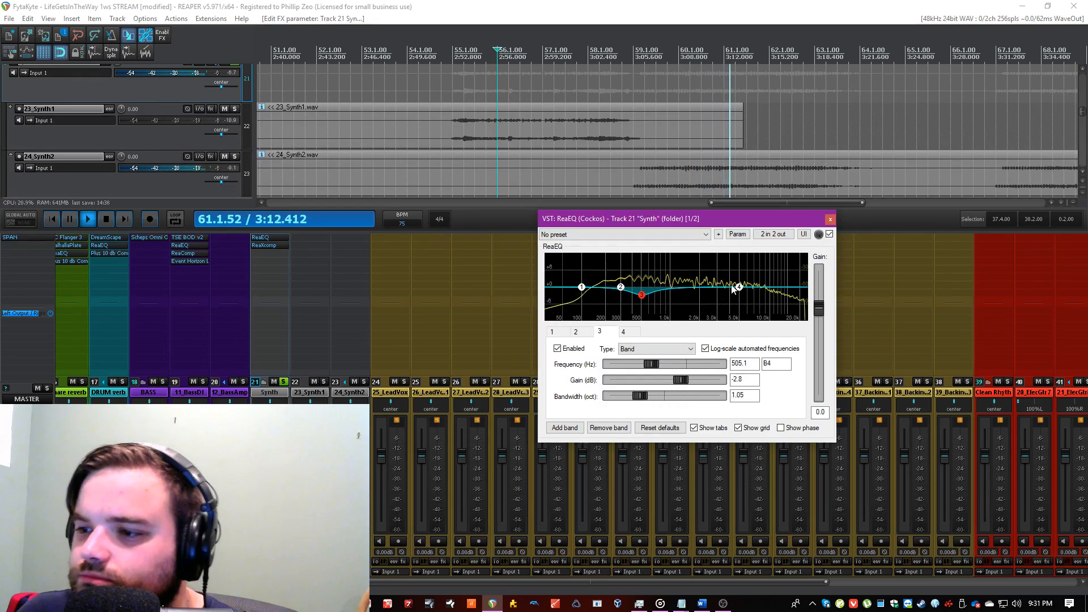
Step: Add a fifth ReaEQ band cutting 3.0 dB at about 1465 Hz with a bandwidth of 1.16 octaves
double_click(687, 295)
drag(687, 295, 687, 297)
drag(666, 396, 646, 399)
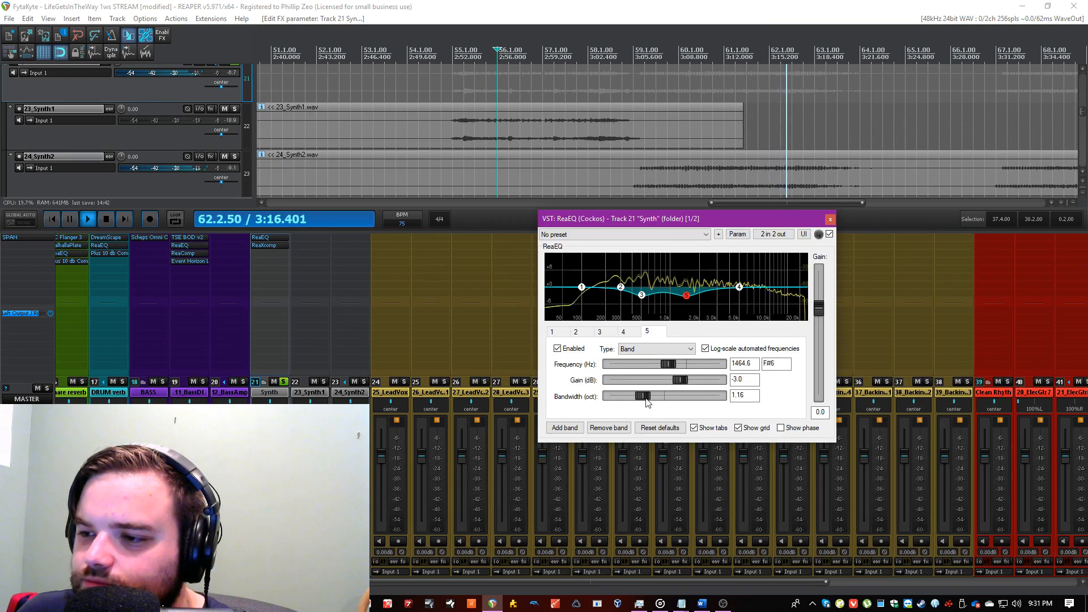
Step: Add a sixth ReaEQ band cutting 3.6 dB at about 8870 Hz with 1.56 octave bandwidth, replay the synth part and close the EQ
double_click(755, 295)
drag(757, 294, 764, 298)
drag(664, 396, 652, 399)
click(464, 47)
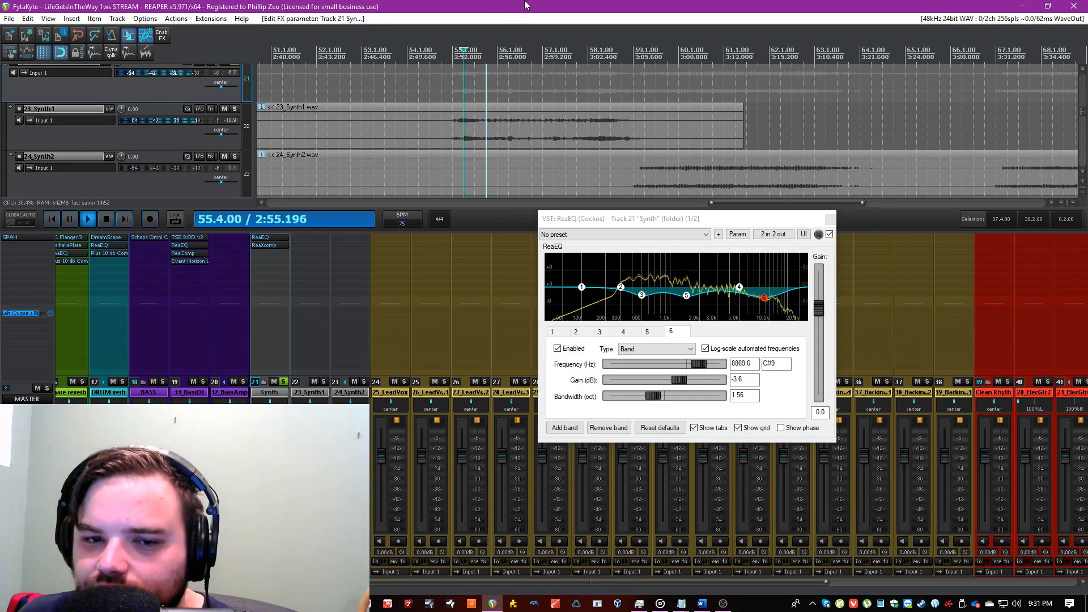
click(830, 219)
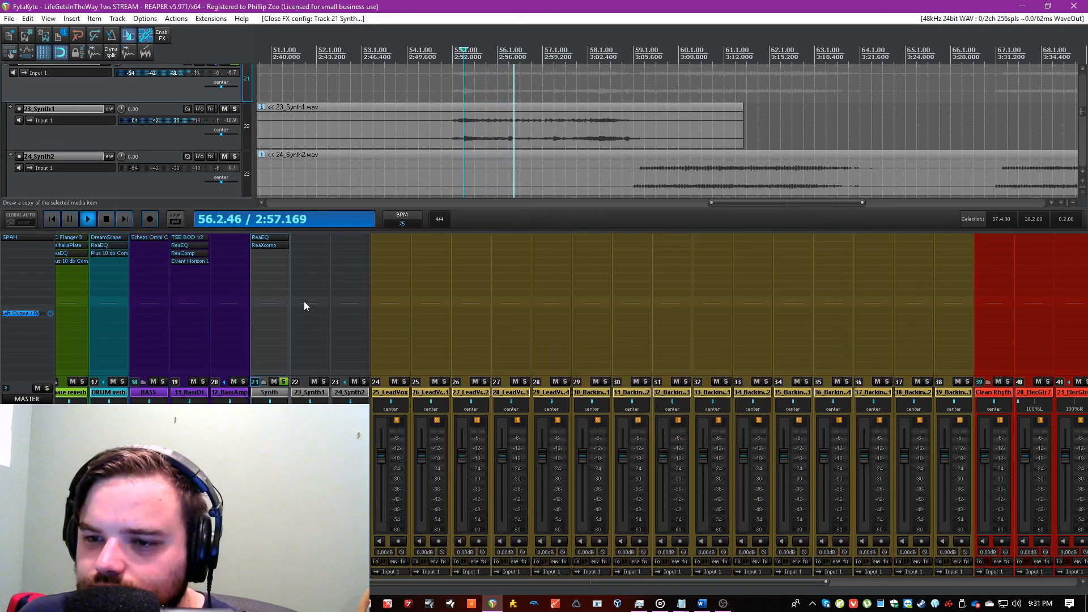
Step: Insert the Finality Lite limiter on the Synth folder track and place its window over the mixer
double_click(283, 274)
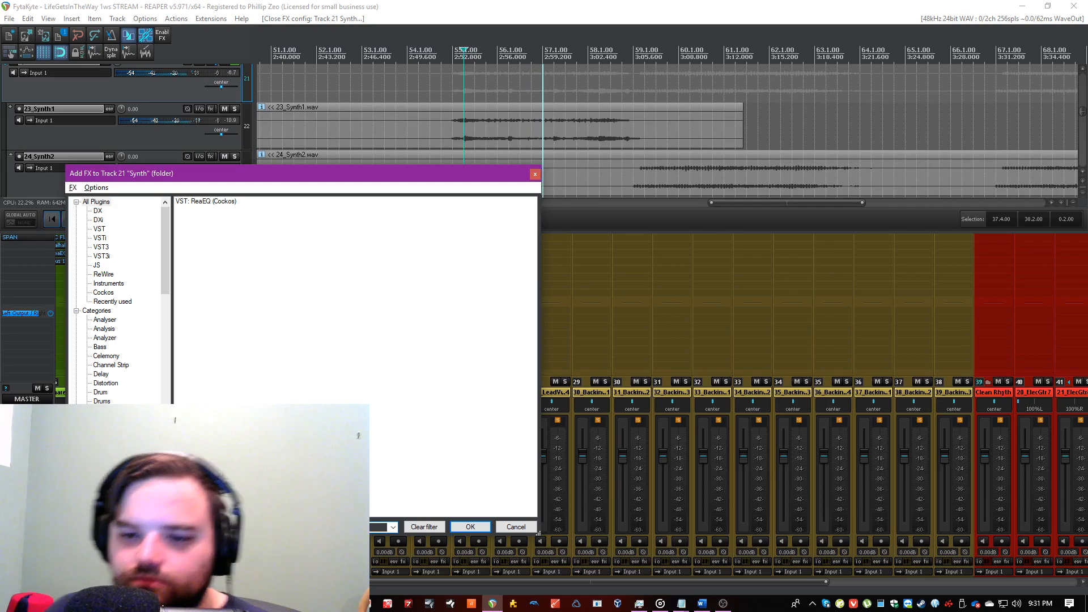
text(final)
double_click(235, 209)
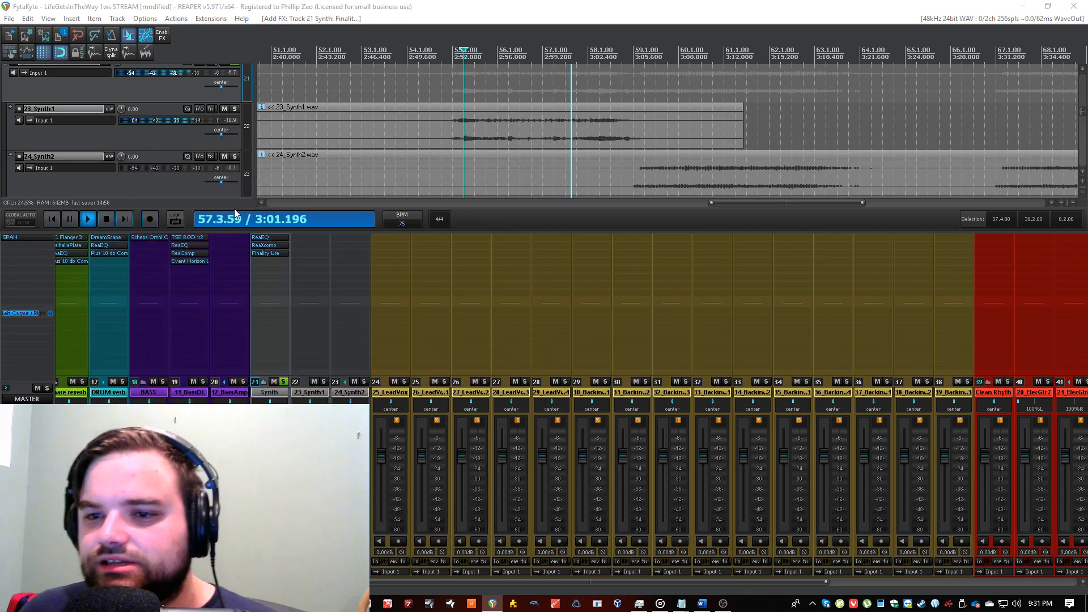
drag(719, 354, 728, 300)
click(366, 5)
scroll(391, 4, down, 5)
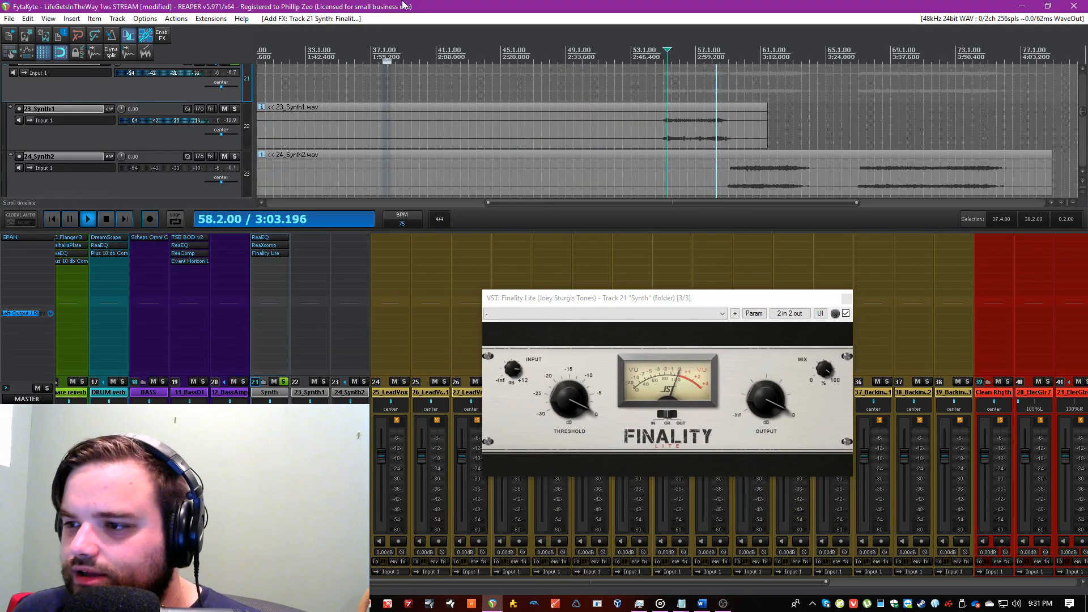
Step: Insert GClip ahead of Finality Lite on the Synth track, with oversampling on and gain at about 7.9 dB
double_click(277, 283)
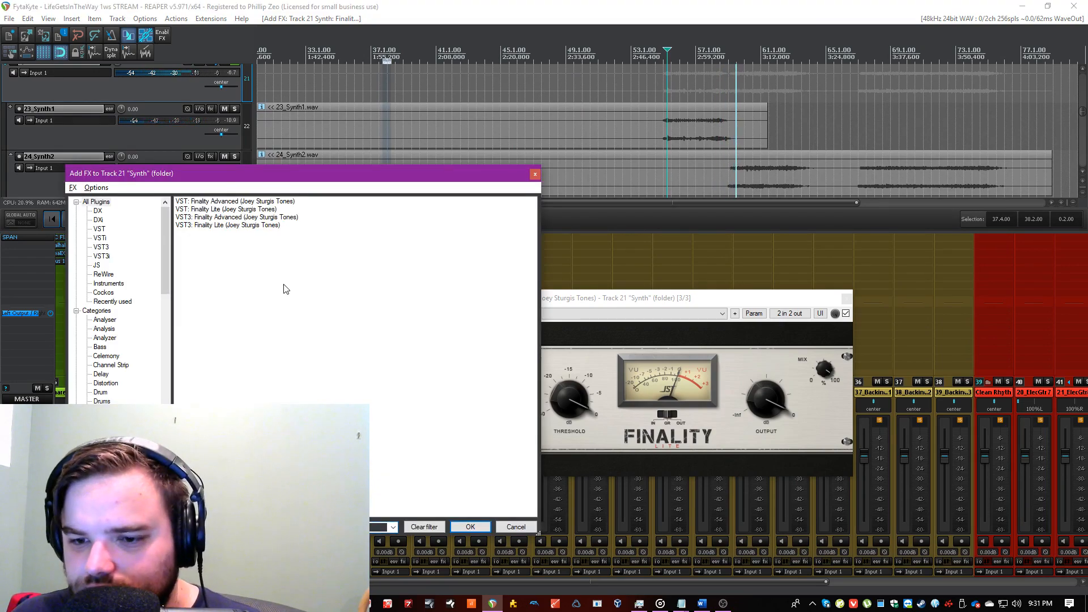
text(clip)
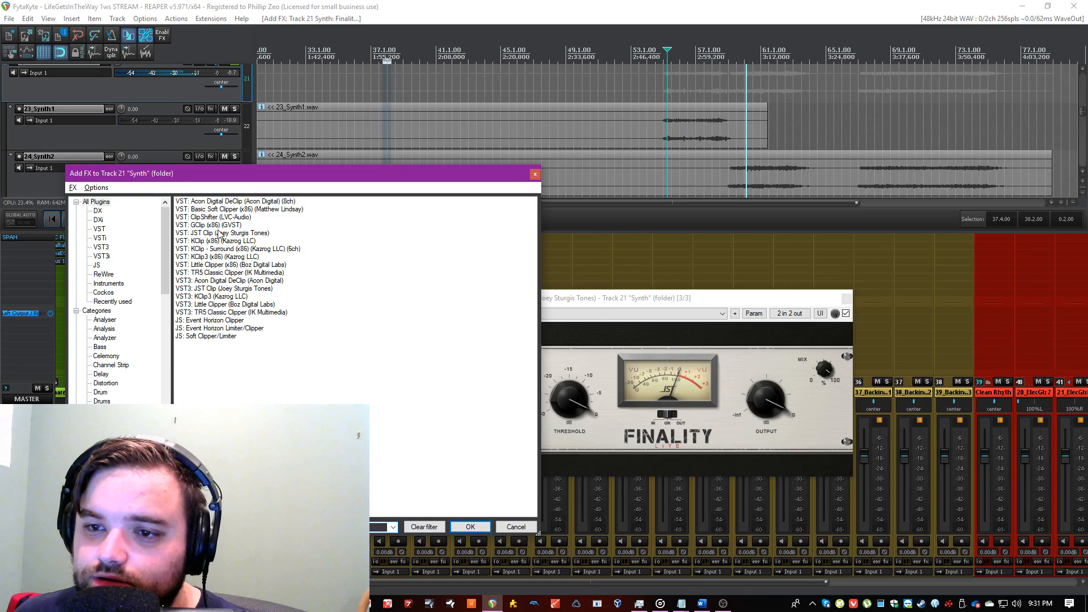
double_click(218, 225)
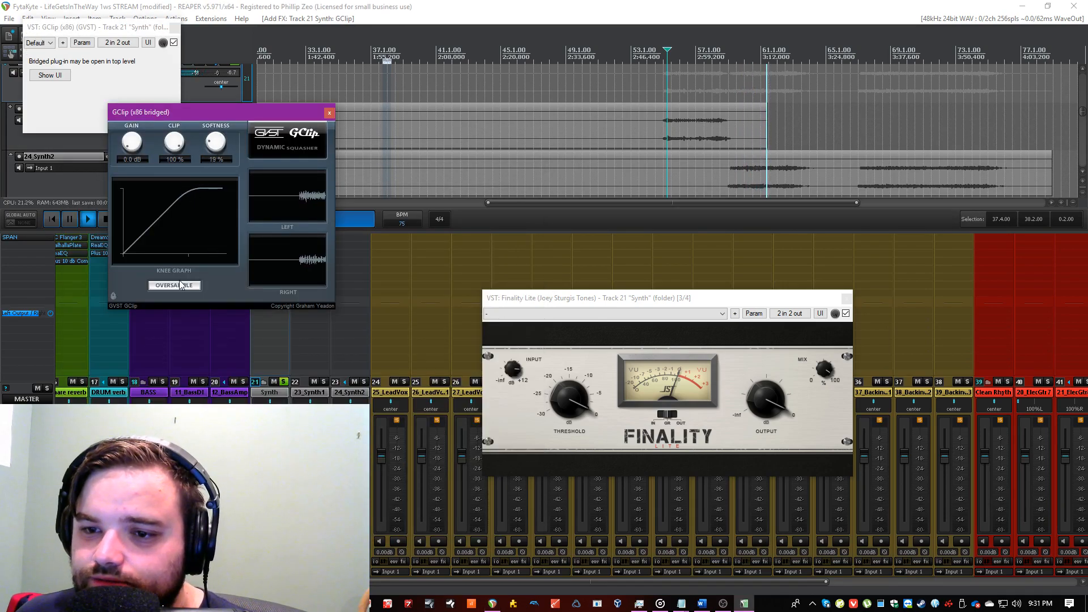
drag(134, 145, 636, 125)
drag(277, 261, 282, 253)
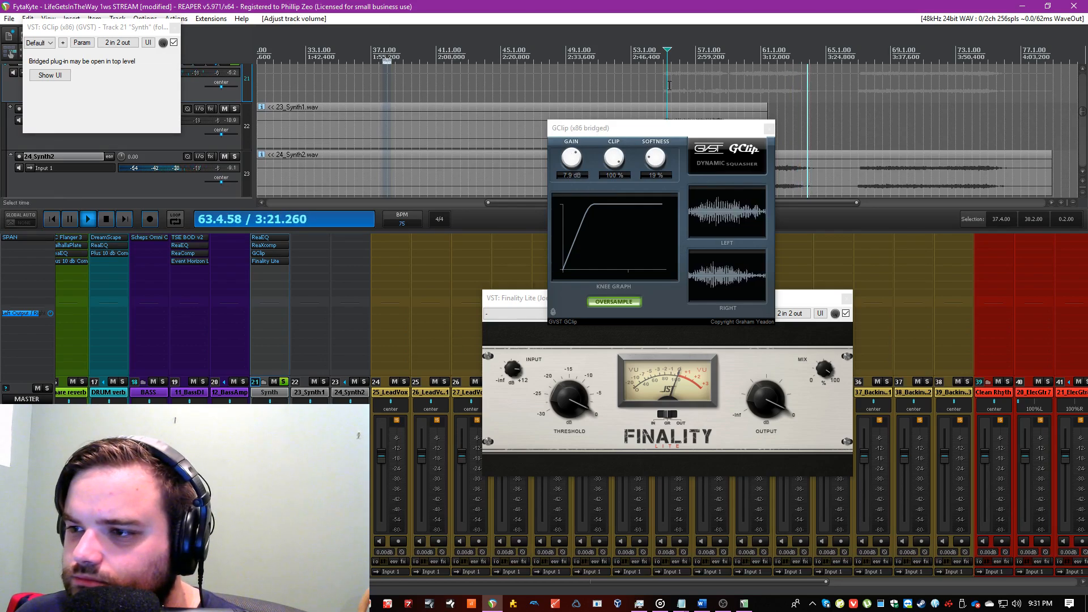
Step: Replay from about bar 55 with GClip at 12.0 dB gain and 79% clip, and move its window aside
click(661, 90)
mouse_move(575, 164)
mouse_down()
mouse_move(605, 167)
mouse_move(573, 155)
mouse_up()
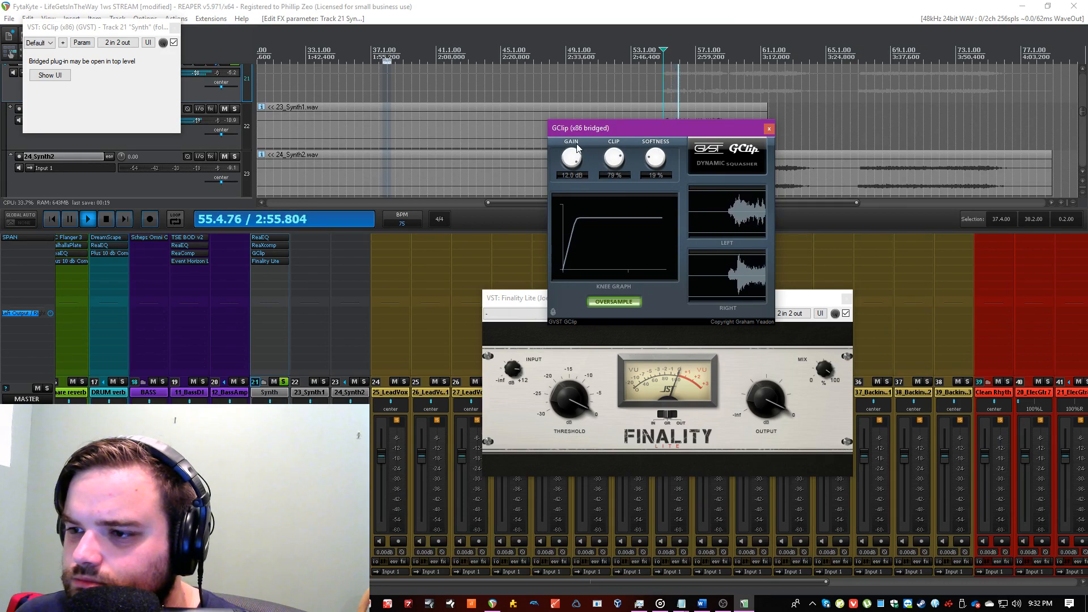
drag(621, 128, 759, 116)
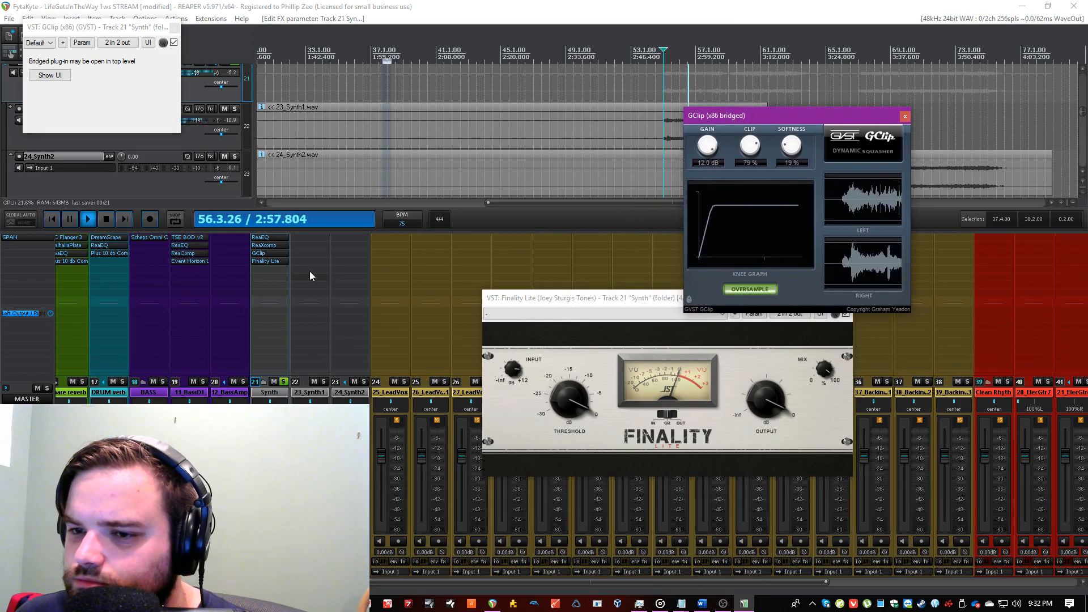
click(277, 262)
click(277, 262)
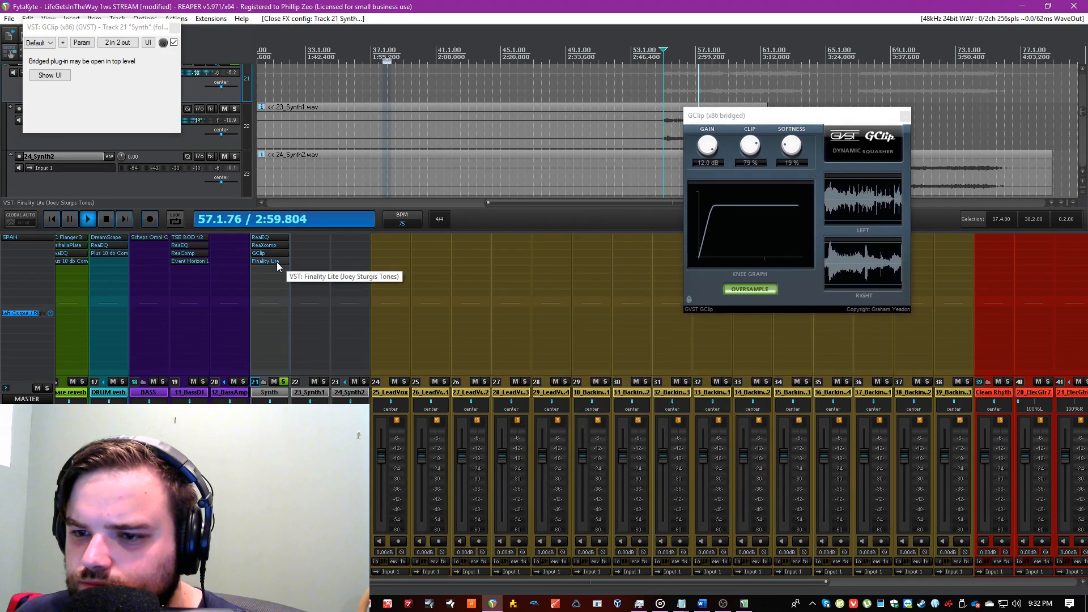
Step: Raise the volume of the 23_Synth1 and 24_Synth2 items together by 5.03 dB
click(615, 143)
ctrl+click(593, 165)
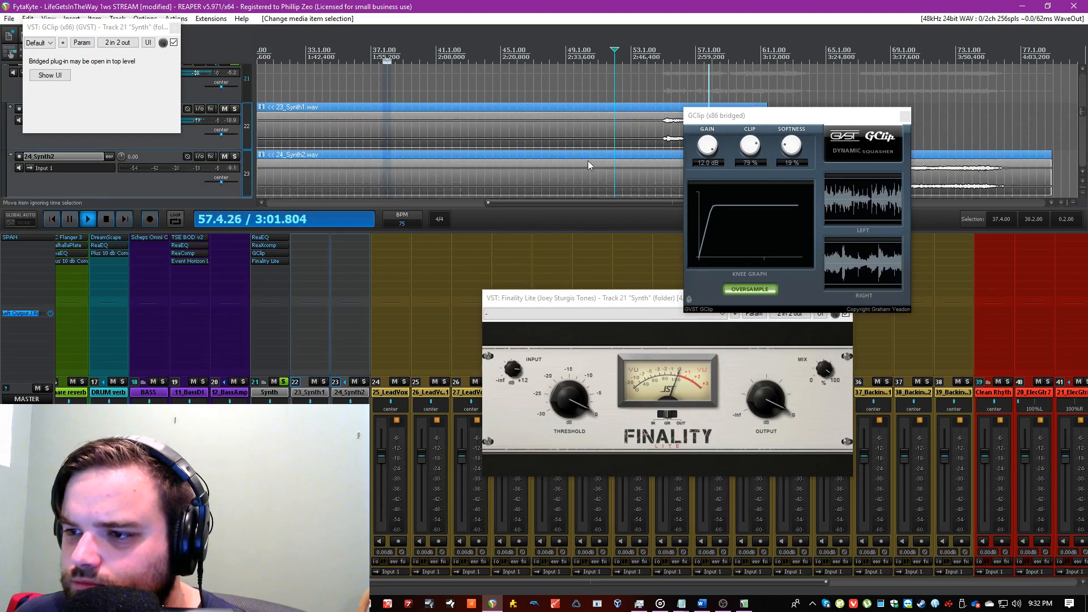
drag(589, 160, 590, 134)
Step: Review how ReaXcomp reacts to the louder synth items, and close it and the GClip bridge window
click(263, 245)
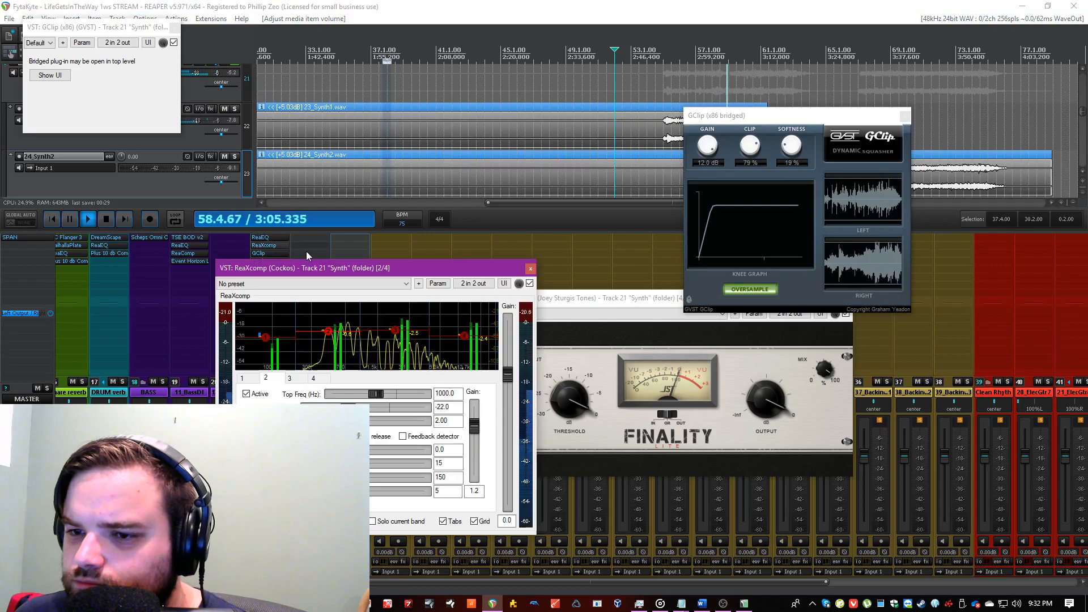
click(341, 284)
click(342, 283)
drag(372, 271, 404, 171)
click(562, 173)
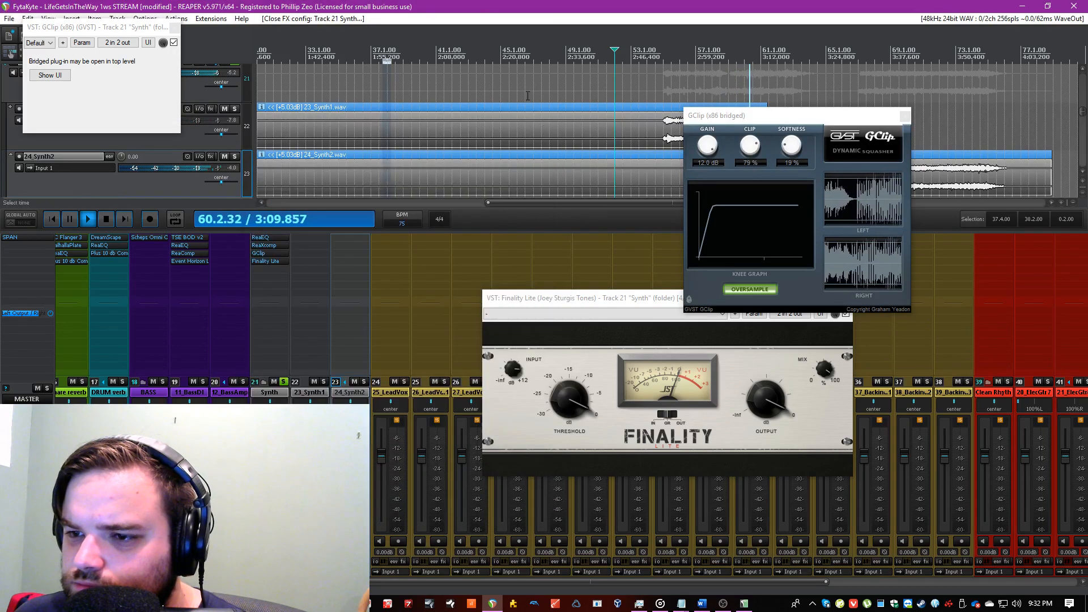
click(175, 27)
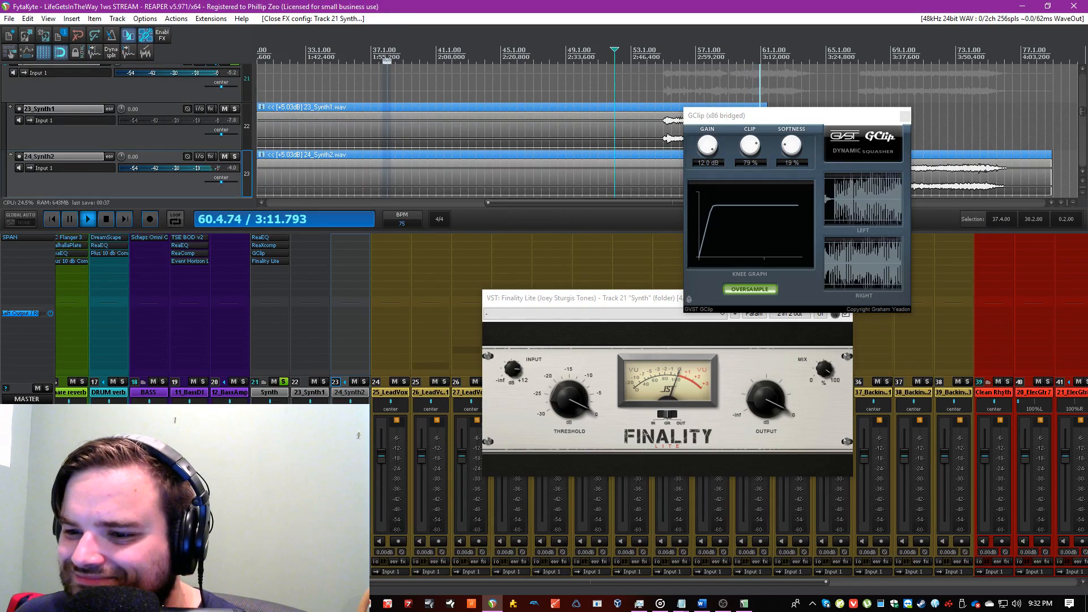
Step: Trim the Synth folder's track volume, set GClip to 9.6 dB gain and 100% clip, and save the project
drag(261, 462, 261, 464)
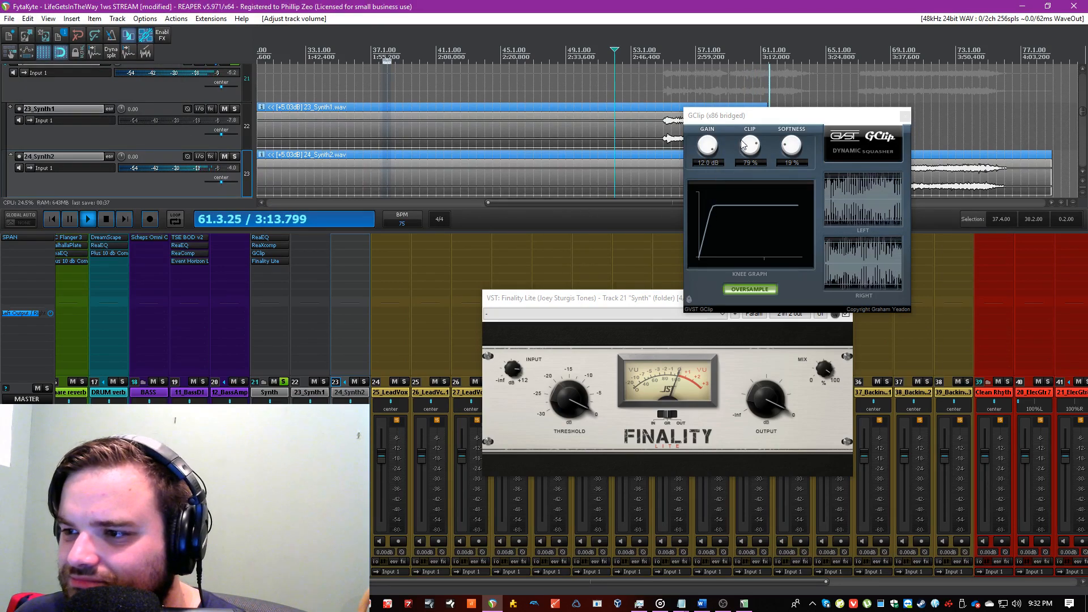
drag(707, 148, 708, 164)
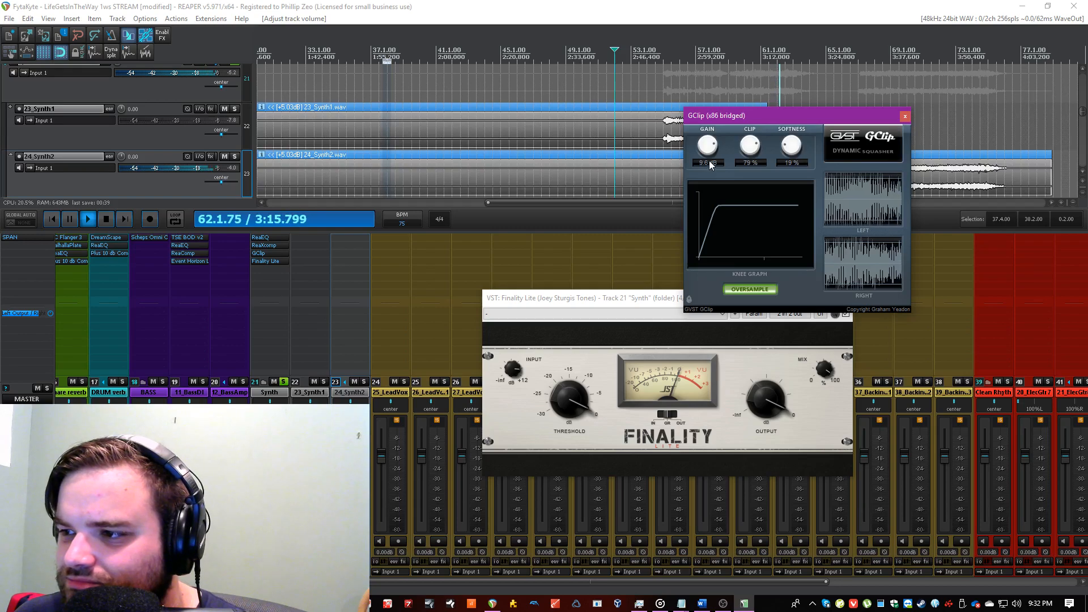
click(855, 6)
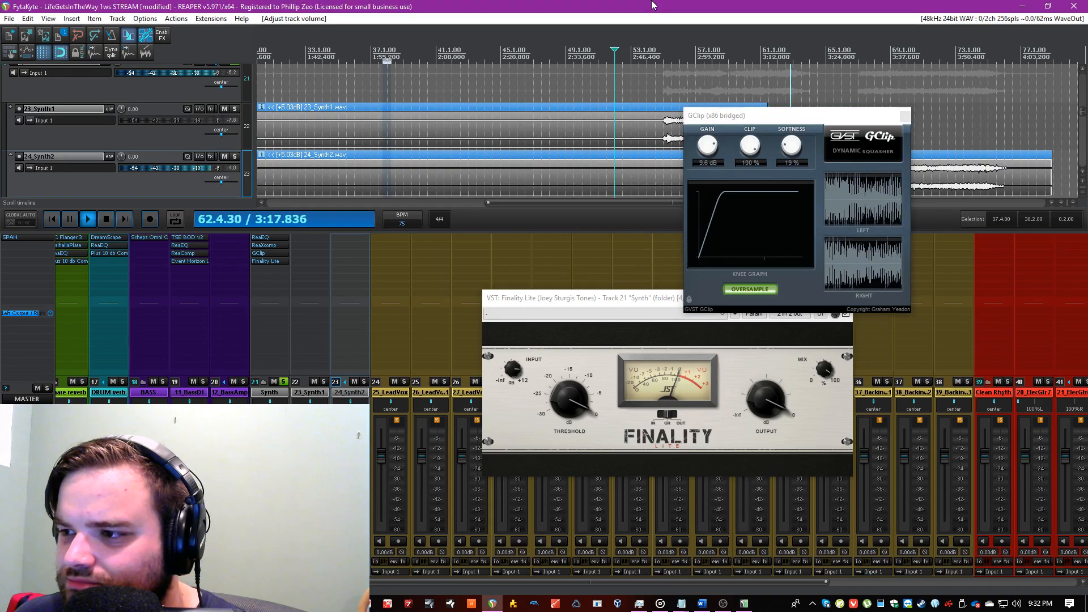
key(ctrl+s)
Step: Lower the Finality Lite threshold on the Synth track and replay the synth part from about bar 55
drag(586, 398, 569, 419)
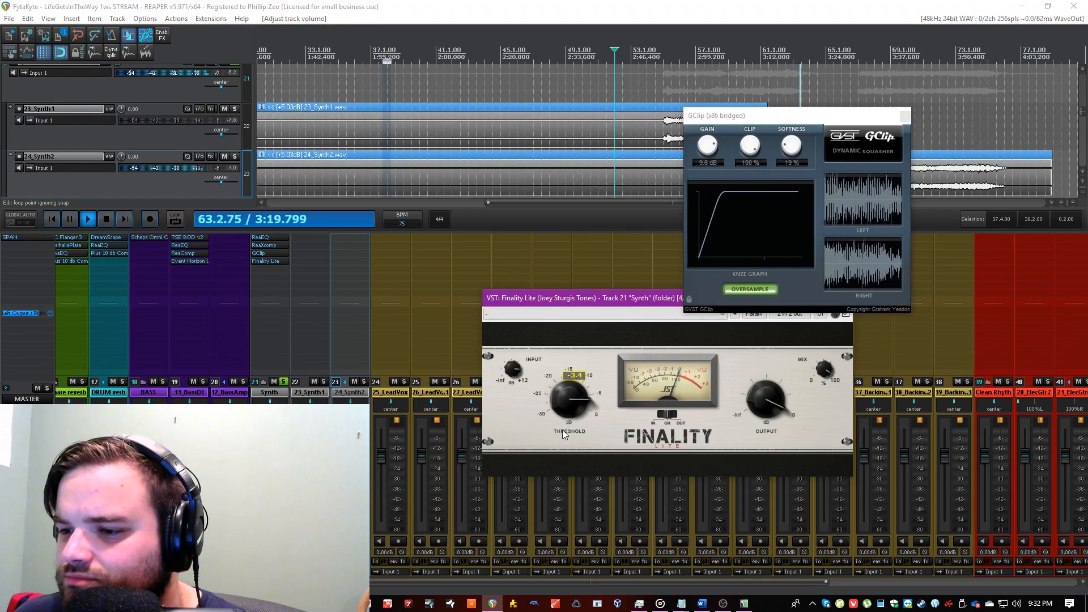
click(669, 88)
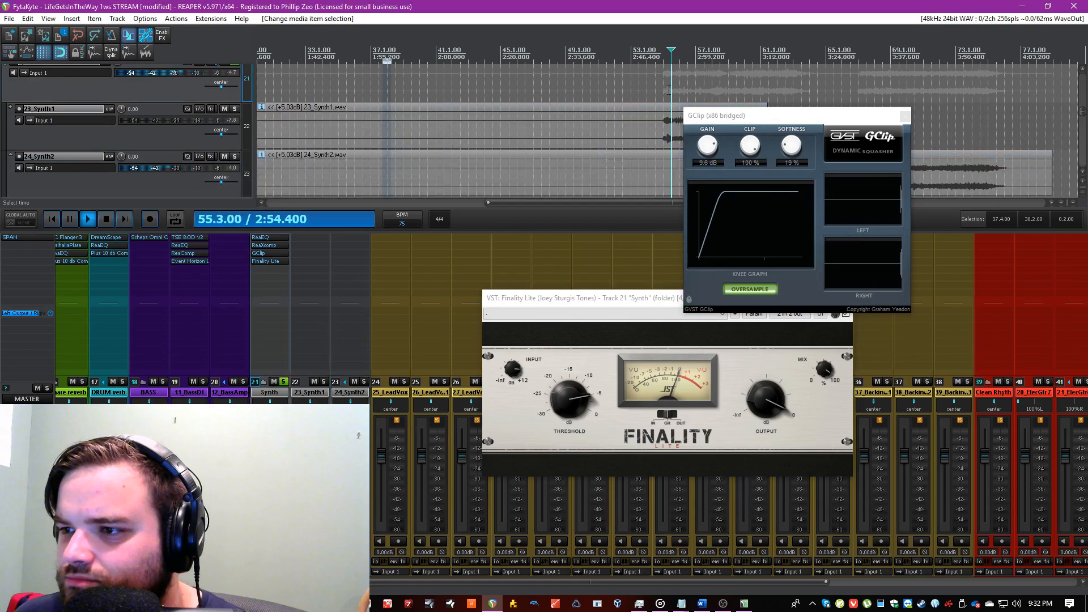
Step: Adjust the Finality Lite output level on the Synth track and move its window clear of the GClip window
click(768, 406)
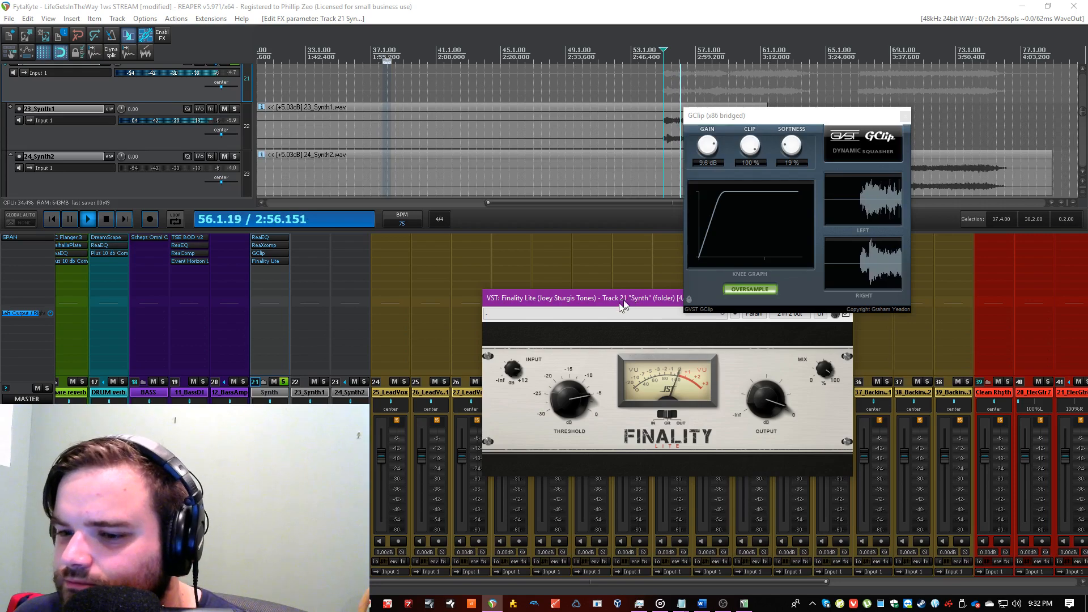
drag(624, 301, 511, 324)
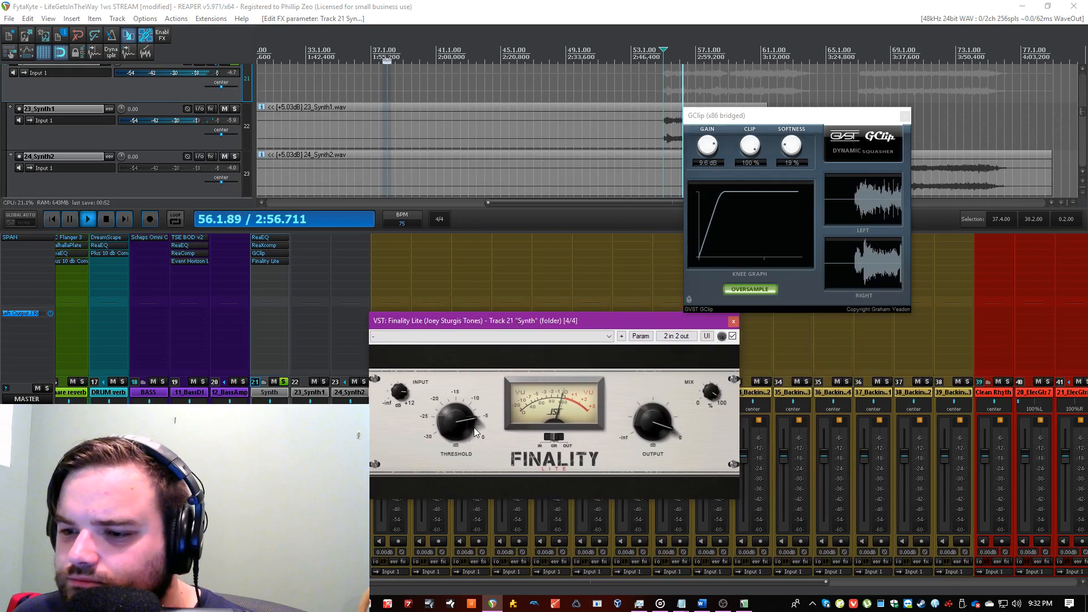
click(438, 5)
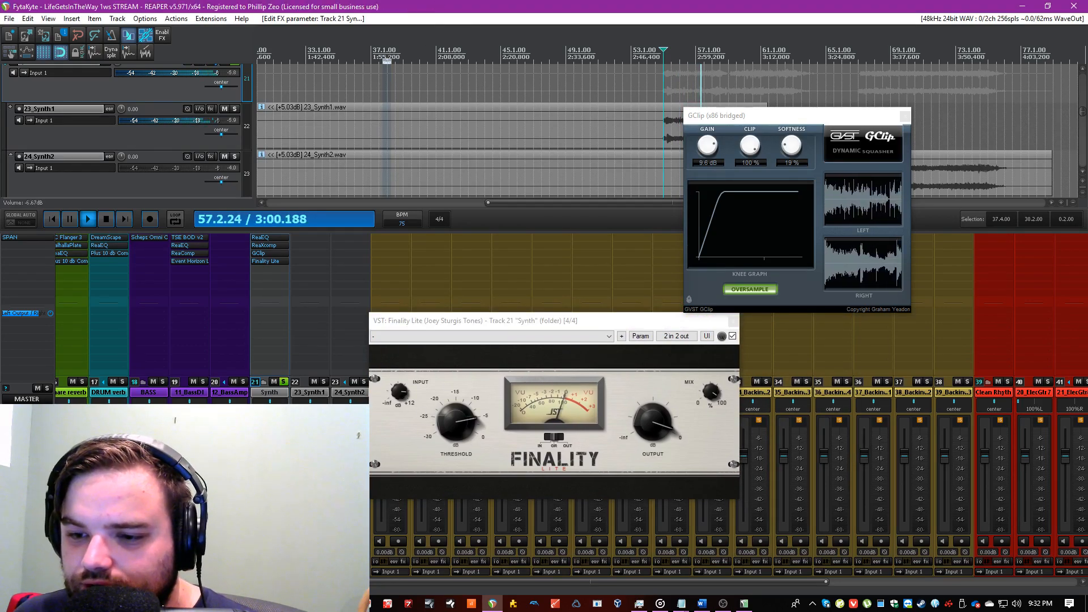
Step: Lower the Synth folder's volume to -16.1 dB, save the project, and close the GClip and Finality Lite windows
drag(259, 480, 260, 483)
key(ctrl+s)
drag(259, 484, 260, 487)
click(904, 117)
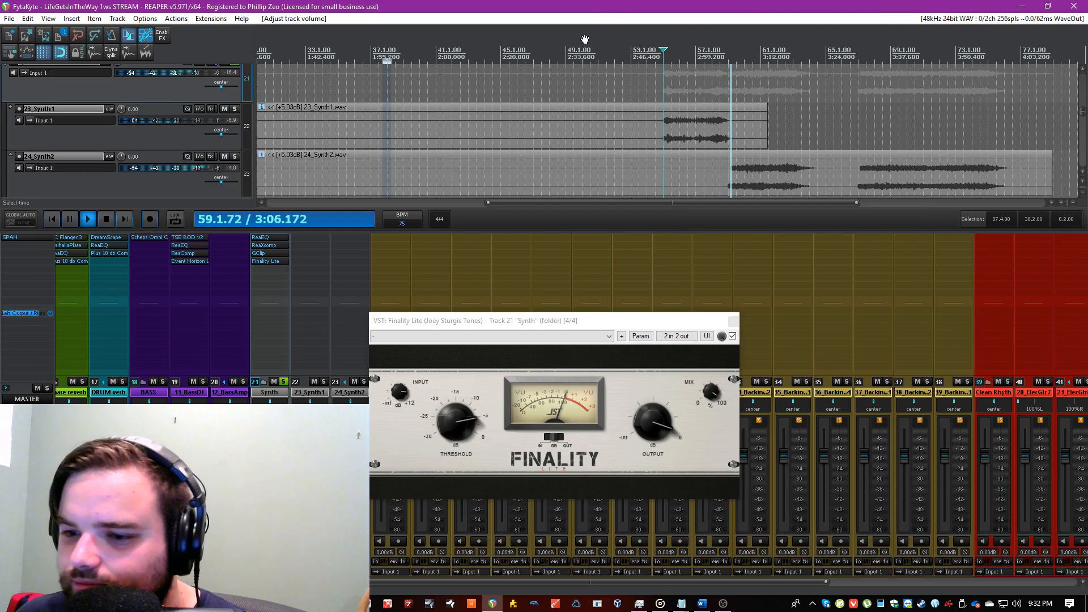
click(732, 321)
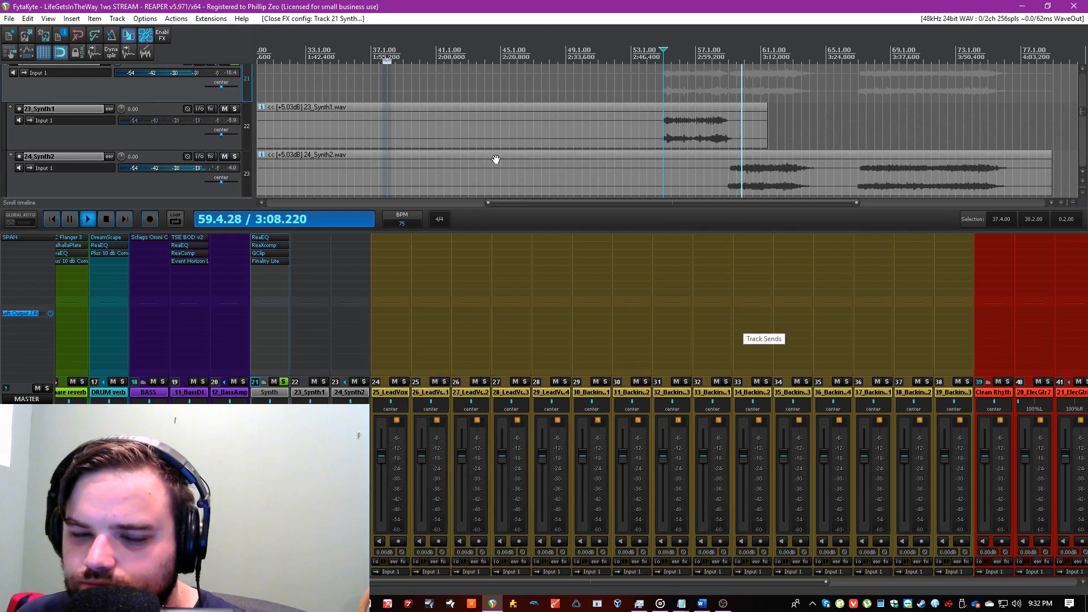
Step: Solo the BASS, Drums and Rooms tracks alongside the Synth folder, and lower the Synth volume to about -17 dB
drag(444, 582, 165, 584)
click(761, 381)
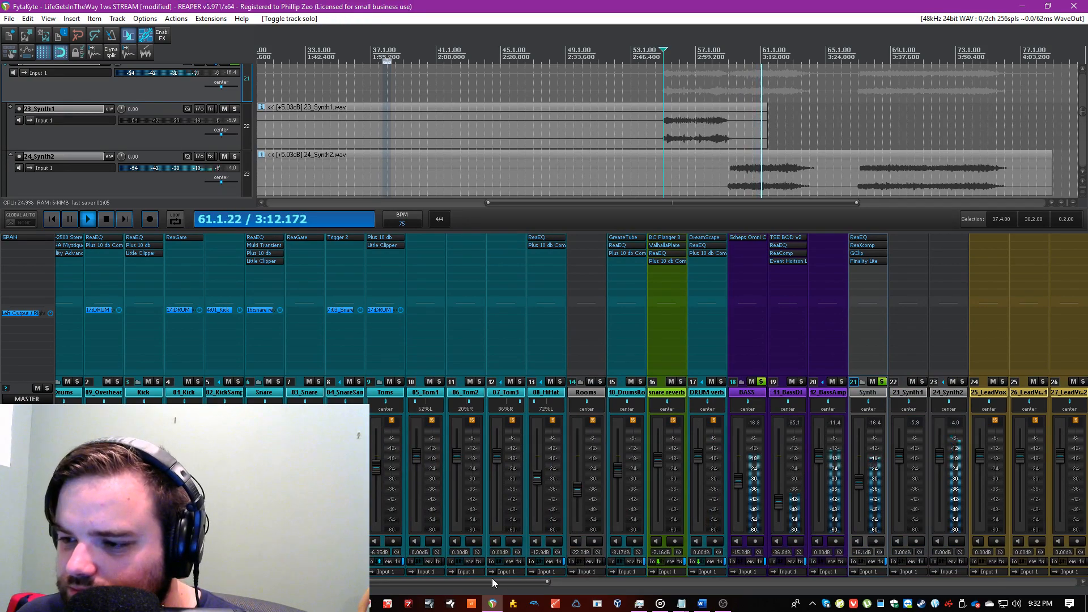
scroll(470, 583, left, 1)
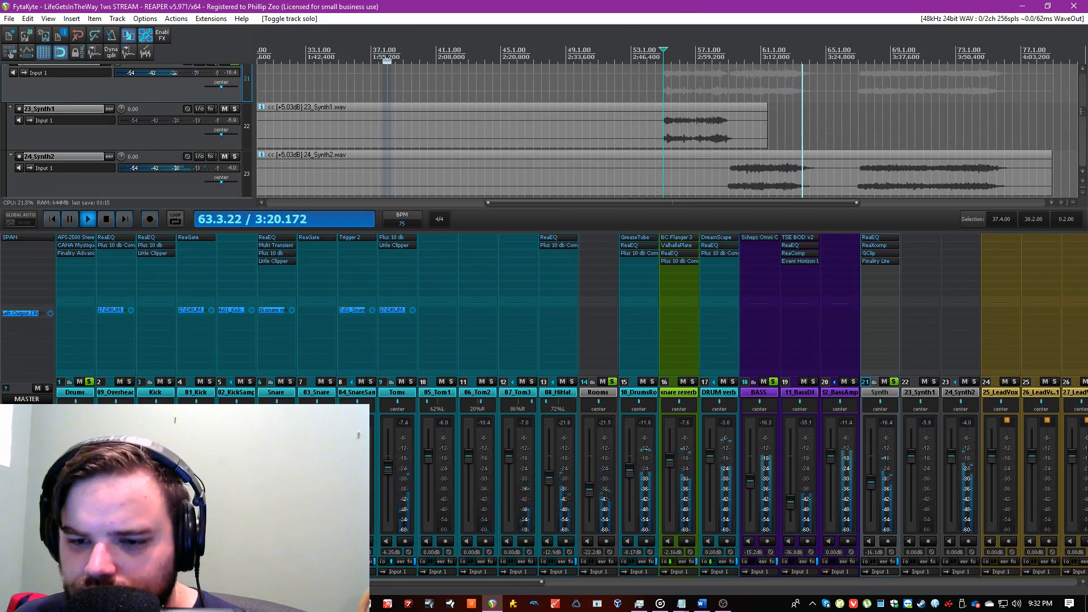
drag(520, 582, 835, 580)
key(space)
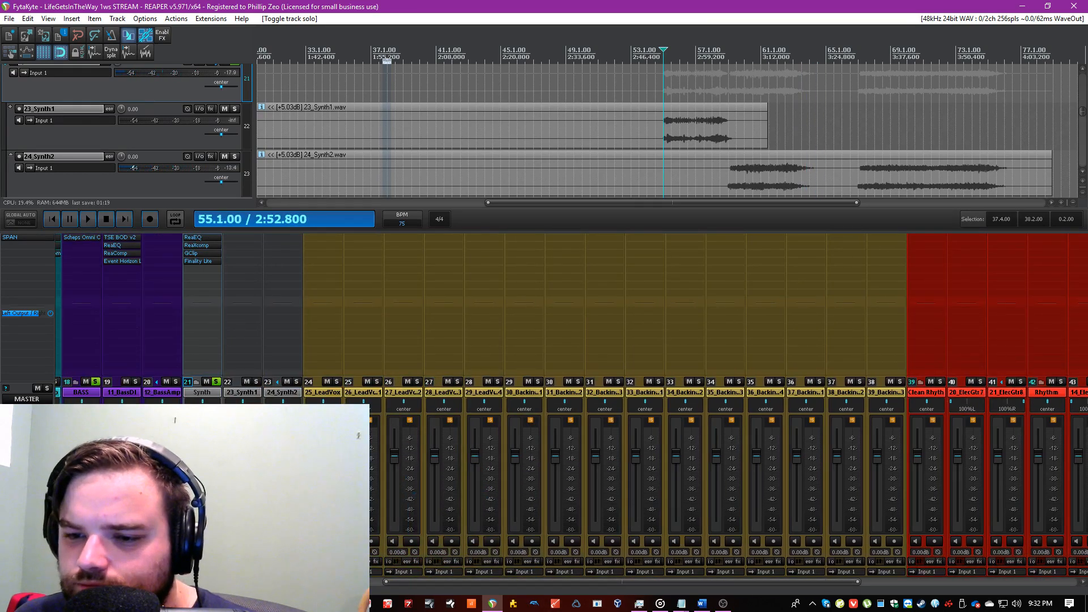
click(213, 392)
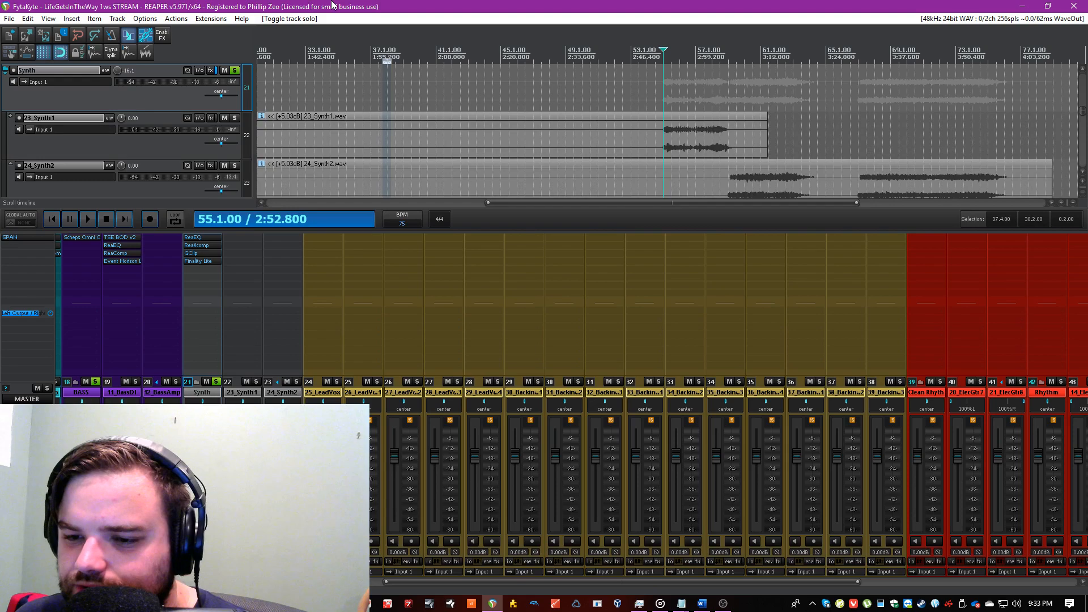
drag(192, 482, 193, 484)
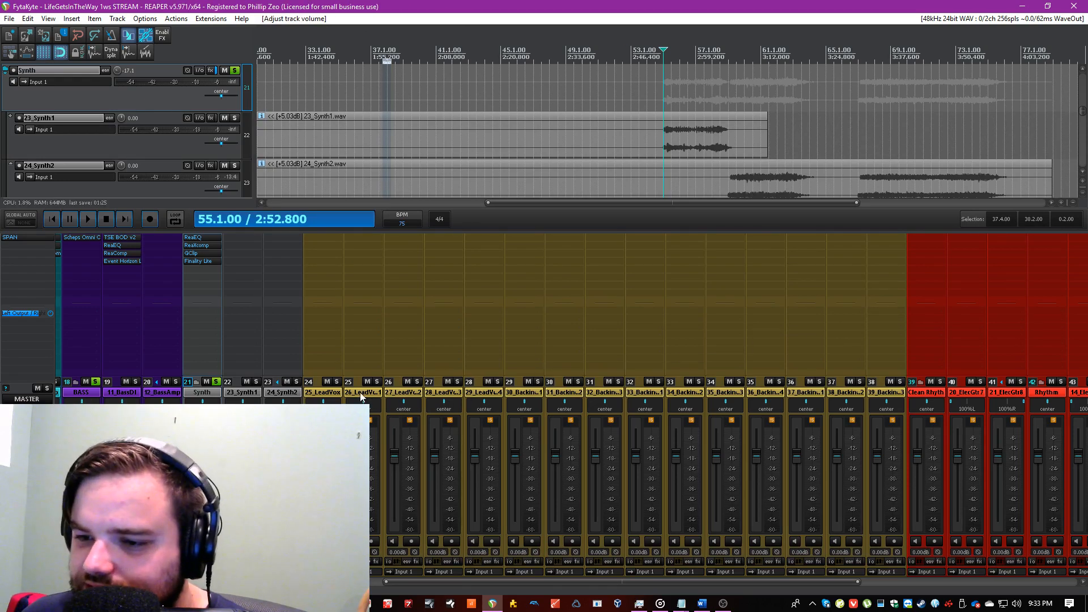
Step: Move the vocal tracks from 25_LeadVox through the last backing vocal to after the guitar tracks
click(333, 392)
shift+click(879, 392)
drag(313, 394, 1086, 394)
drag(643, 582, 419, 584)
Step: Solo the Clean Rhythms folder and play it from about bar 35
click(337, 392)
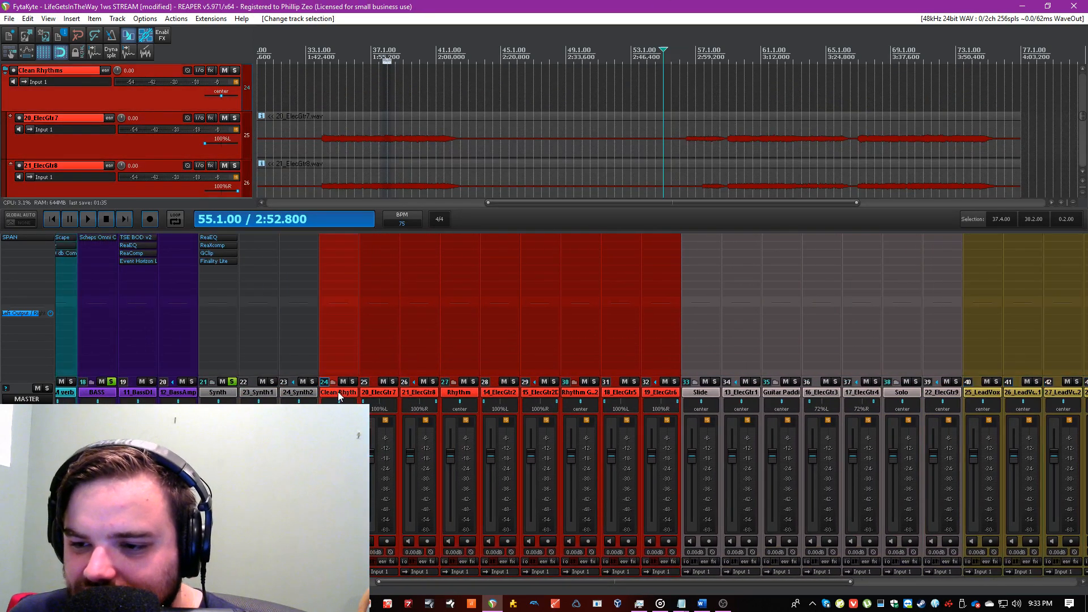
click(362, 392)
click(352, 381)
click(339, 92)
Step: Add ReaEQ to the Clean Rhythms folder and open the master track's SPAN analyzer out of the way
double_click(345, 293)
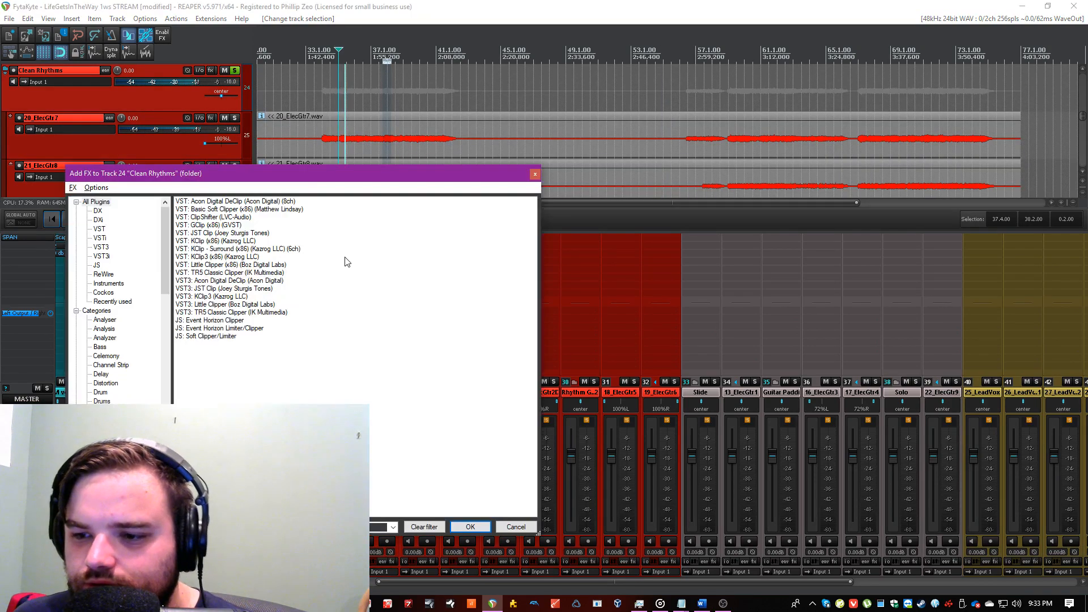
text(reaeq)
double_click(205, 202)
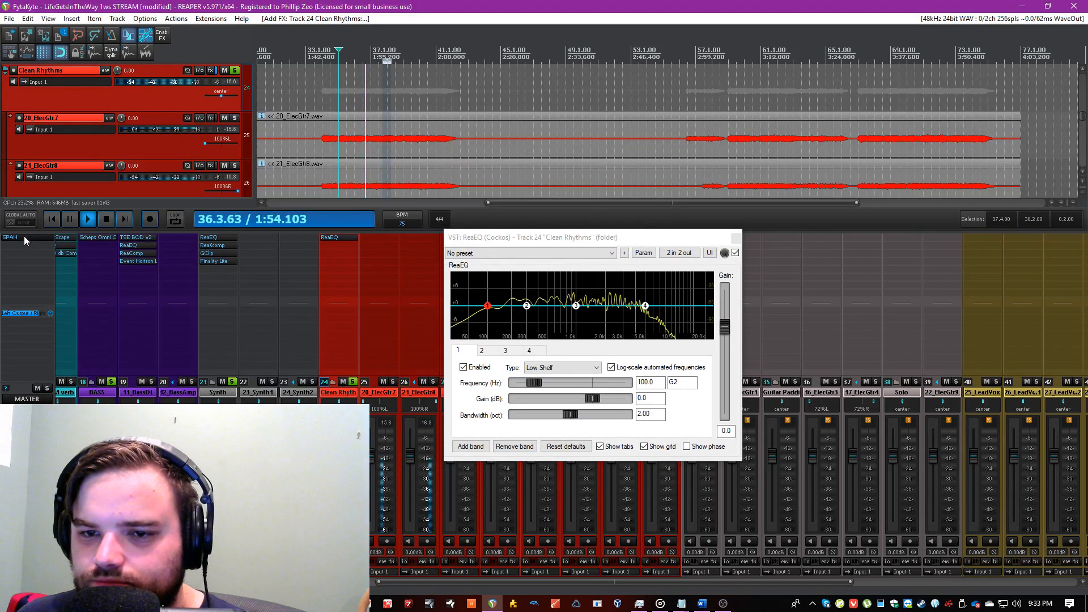
click(23, 237)
drag(297, 191, 0, 176)
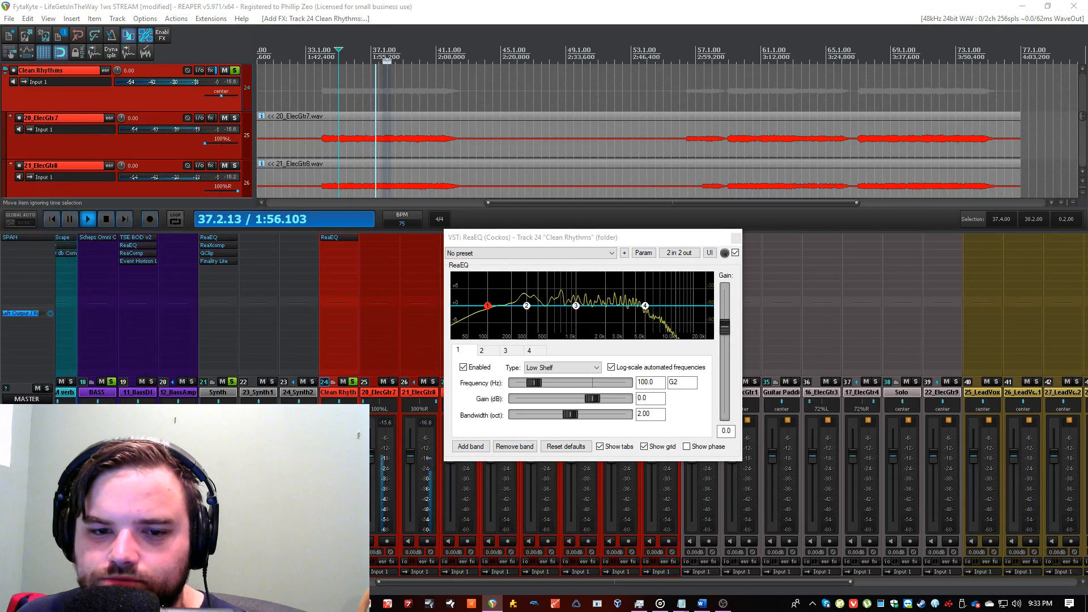
Step: Make ReaEQ band 1 a high pass at 100 Hz and cut band 2 about 2.2 dB near 185 Hz with 0.71 oct bandwidth
click(563, 367)
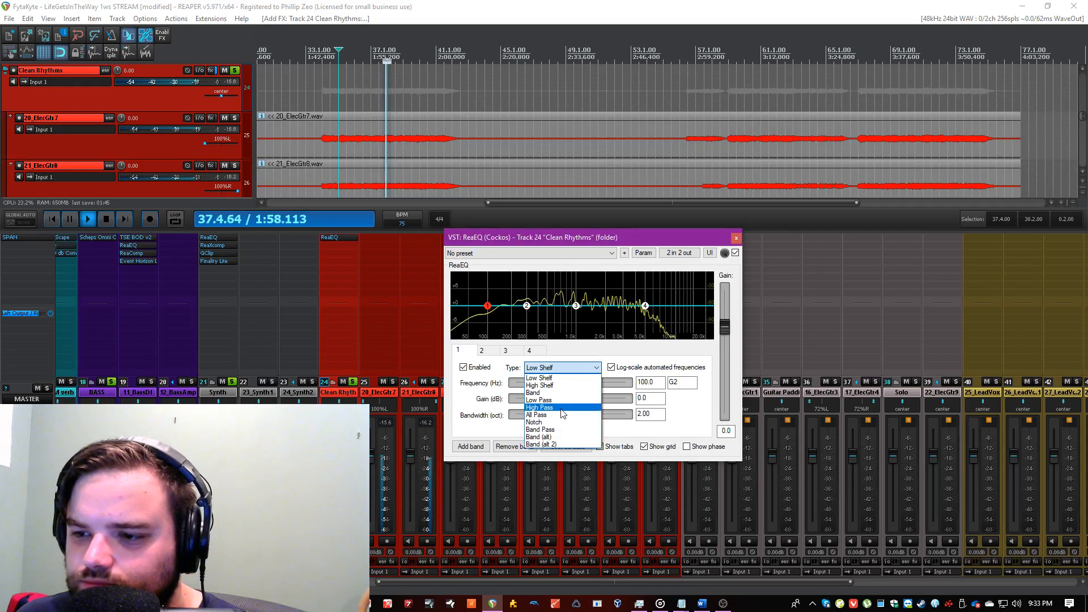
click(555, 410)
mouse_move(577, 309)
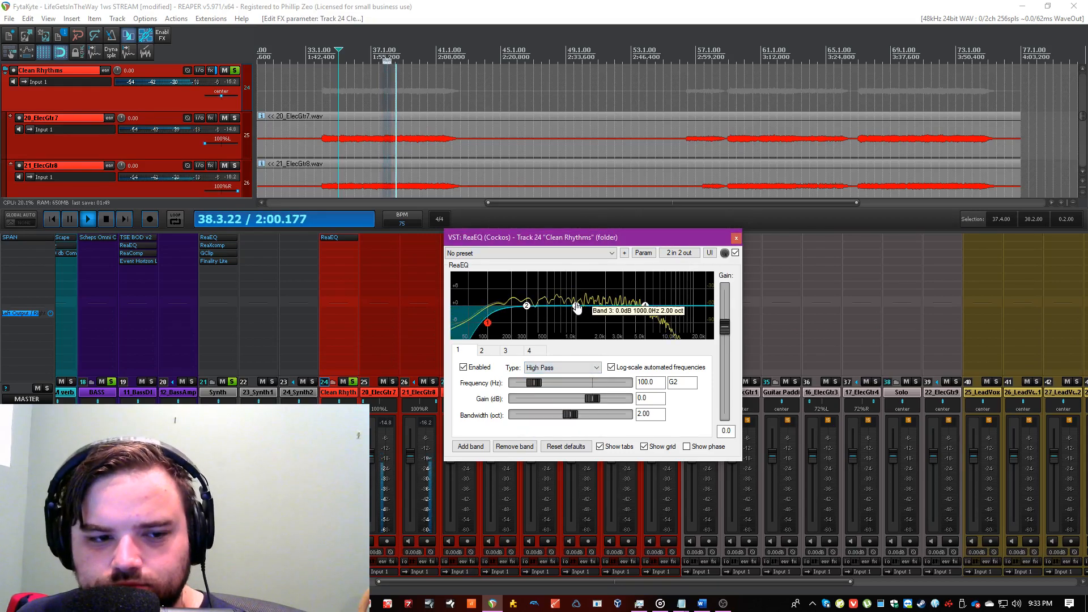
drag(526, 305, 509, 319)
scroll(508, 318, down, 5)
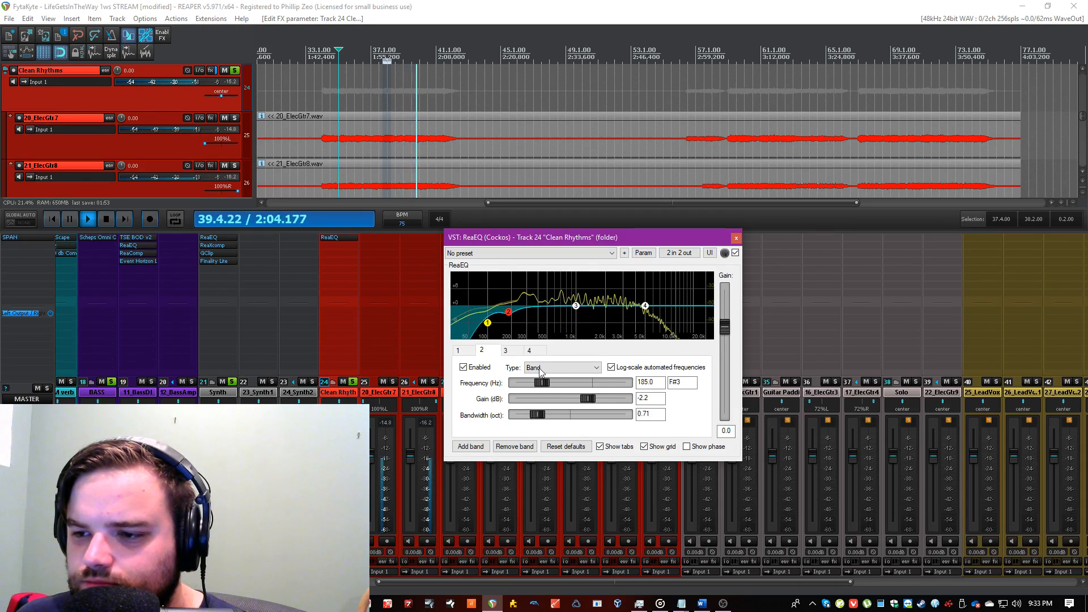
Step: Make band 4 a low pass with a narrower bandwidth and boost band 3 by about 2.8 dB near 6 kHz
click(645, 306)
click(561, 367)
click(544, 398)
drag(576, 414, 556, 418)
drag(645, 323, 663, 323)
drag(575, 306, 653, 299)
Step: Replay the clean guitars from bar 34 with the ReaEQ window moved aside, and stop playback
click(320, 93)
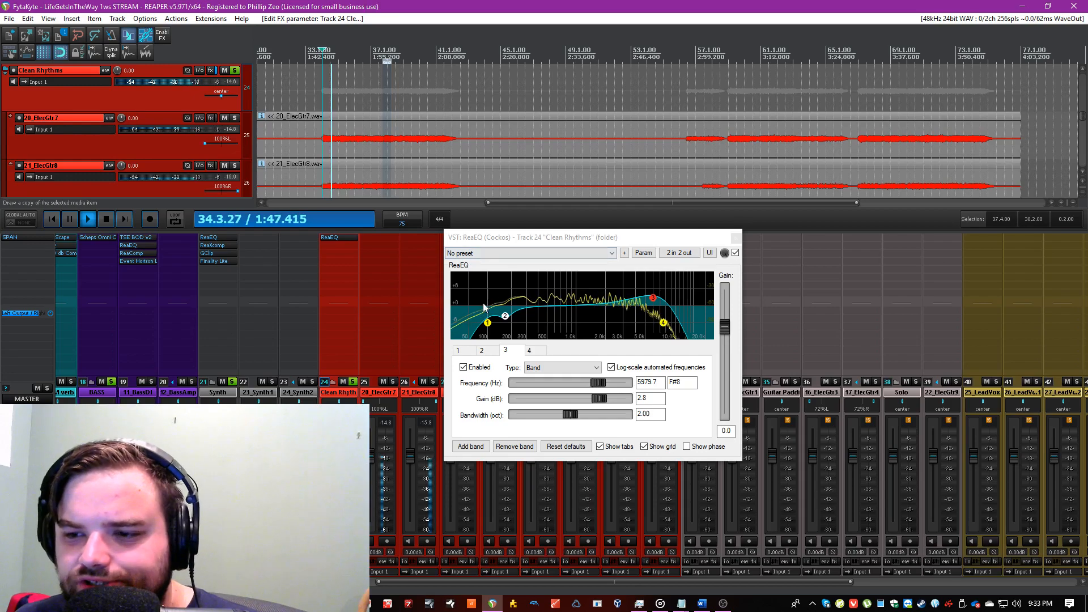
drag(465, 237, 658, 116)
click(541, 5)
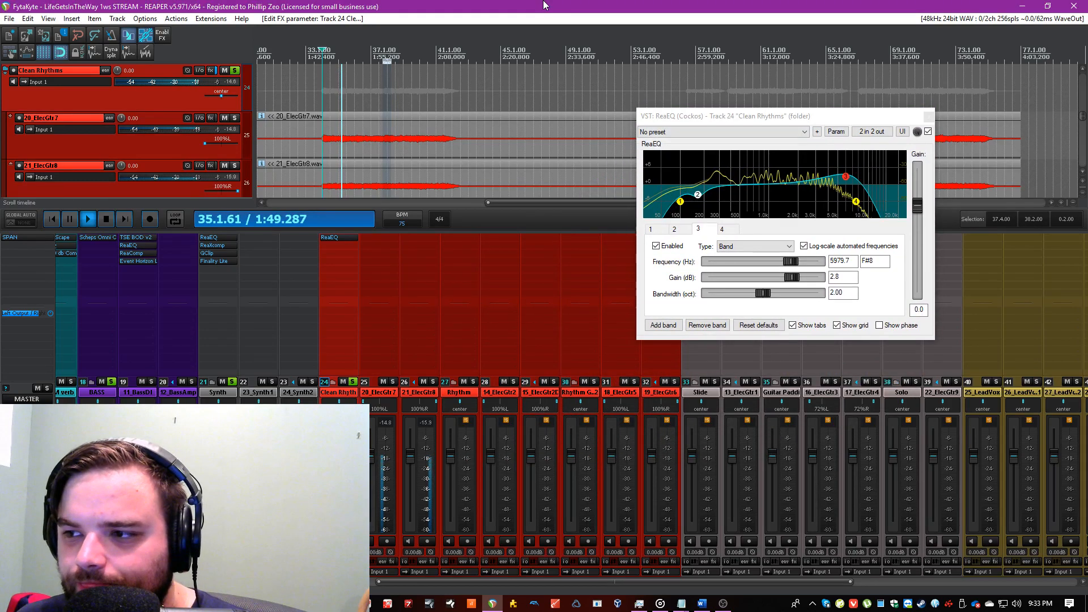
key(space)
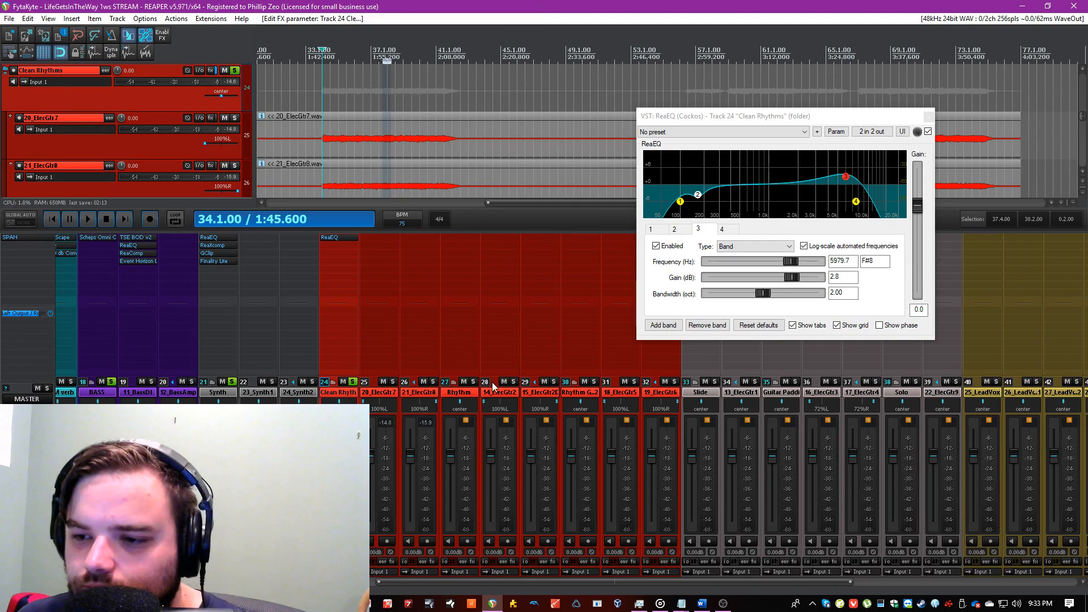
Step: Solo only the Rhythm guitar folder and play it from the beginning of the song
click(510, 392)
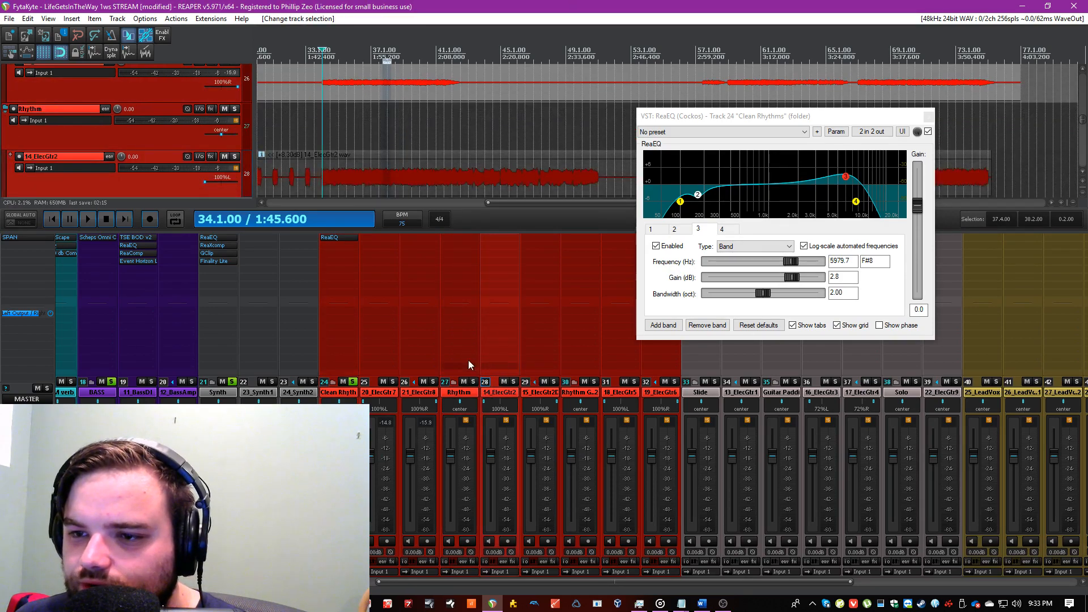
scroll(348, 75, down, 3)
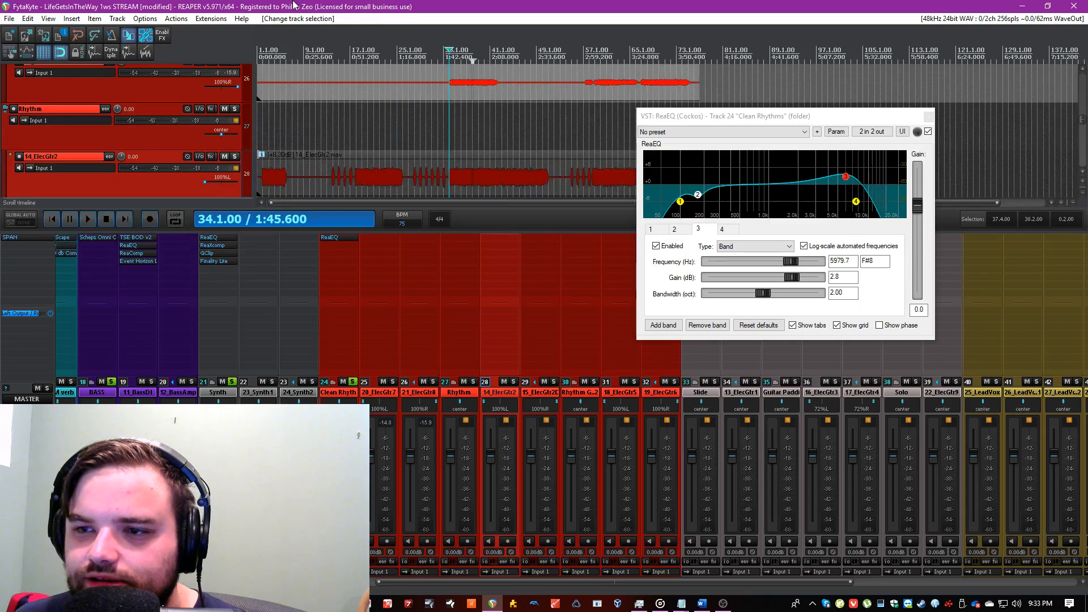
scroll(114, 152, up, 1)
scroll(149, 151, down, 1)
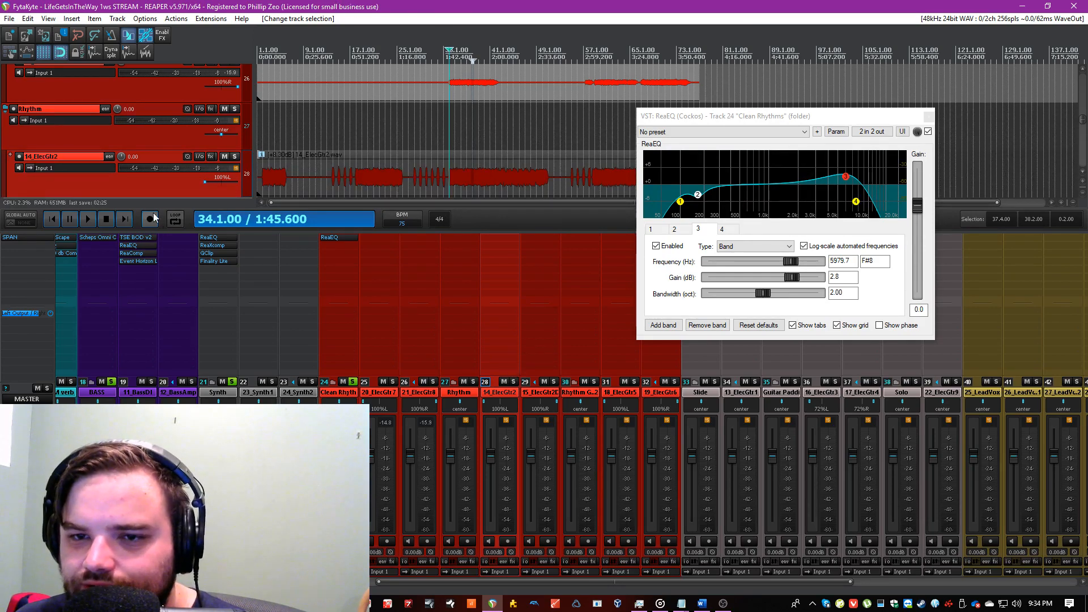
click(234, 109)
key(space)
click(264, 138)
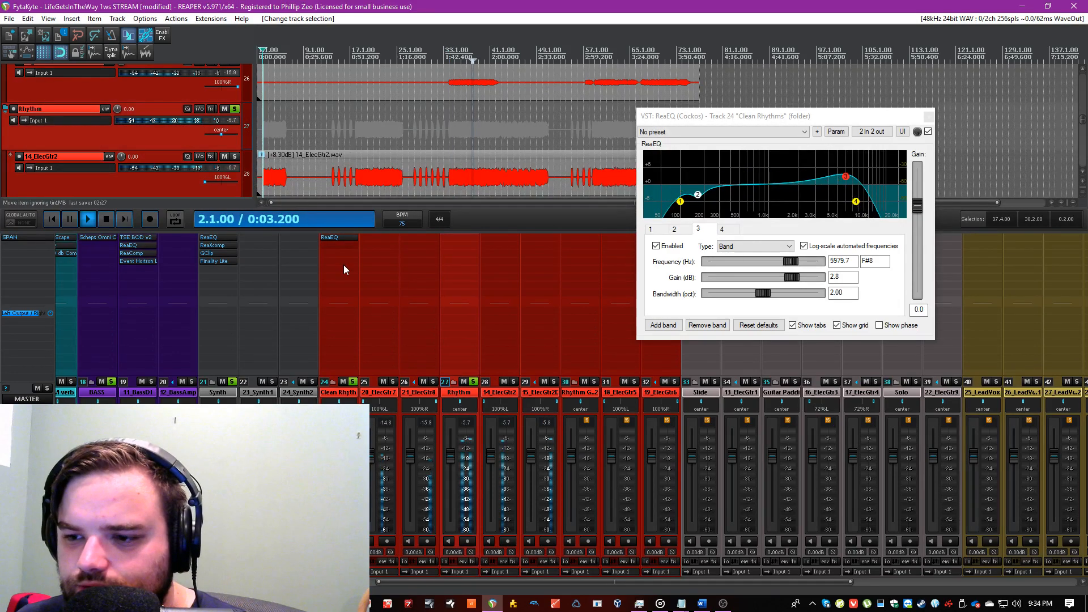
ctrl+alt+click(474, 382)
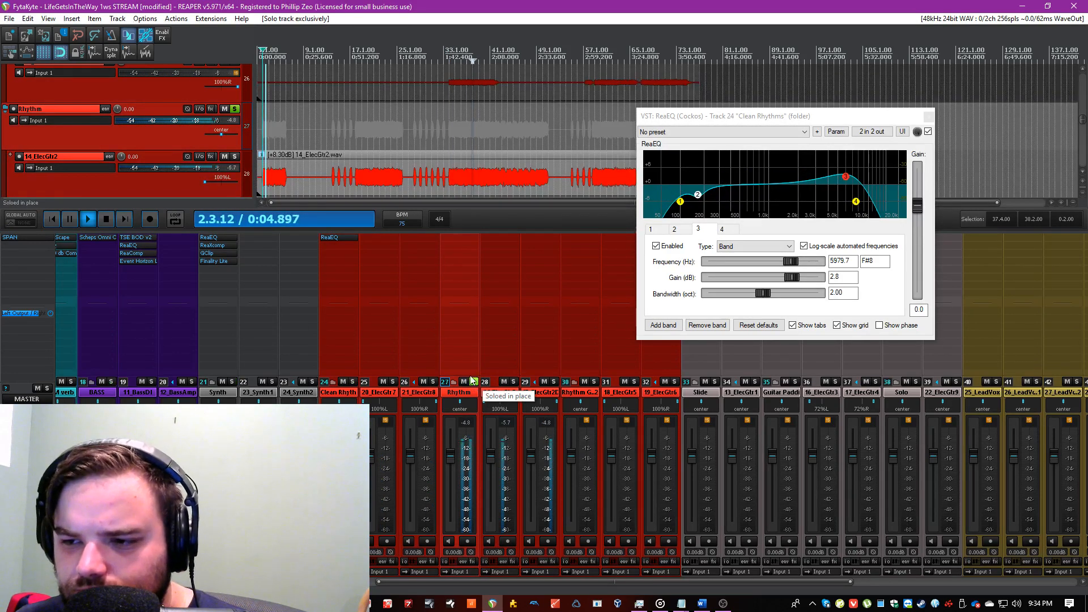
Step: Add ReaEQ to the Rhythm folder, cutting band 3 about 1.8 dB near 2.4 kHz and boosting the highs with band 2
double_click(452, 249)
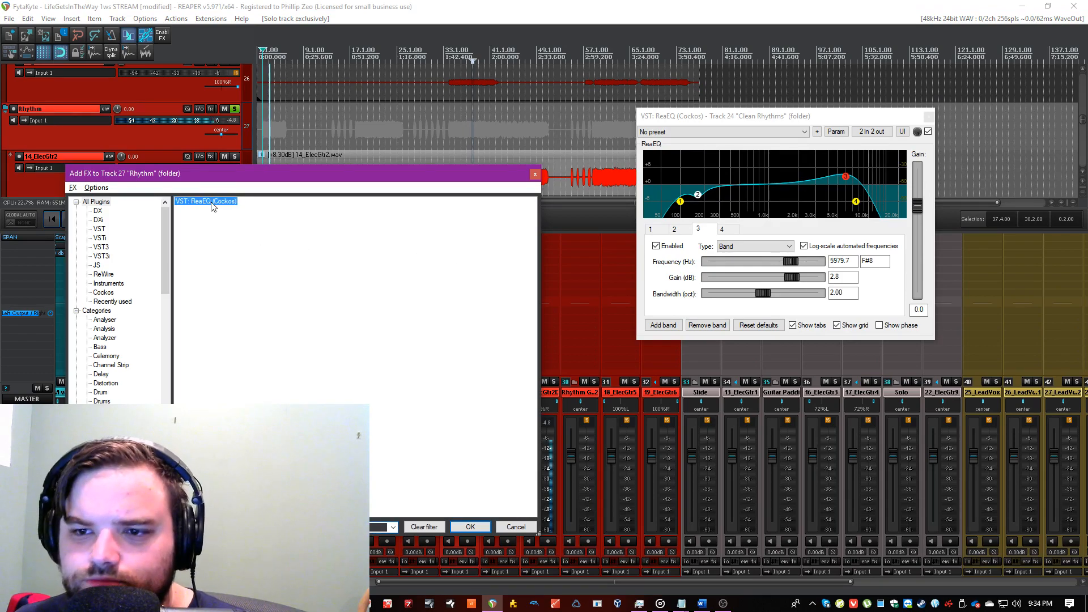
double_click(211, 202)
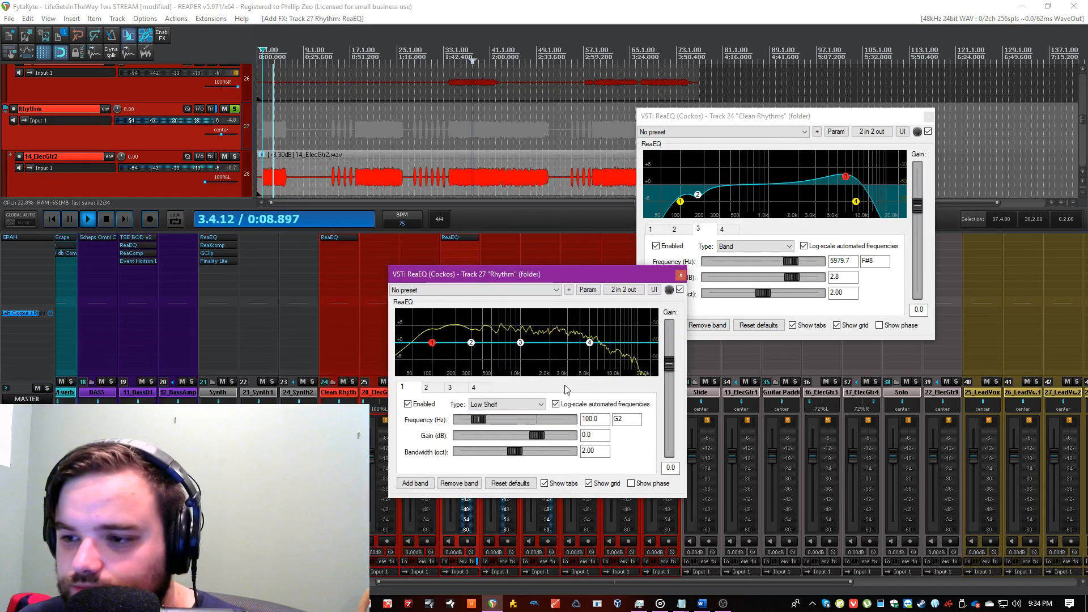
drag(520, 342, 560, 351)
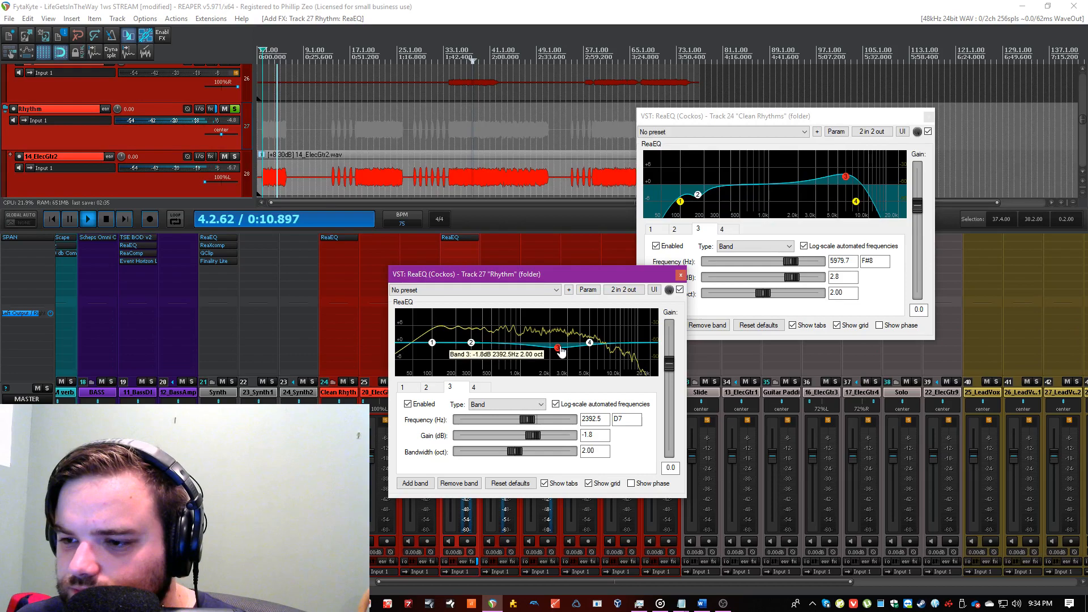
drag(471, 342, 624, 347)
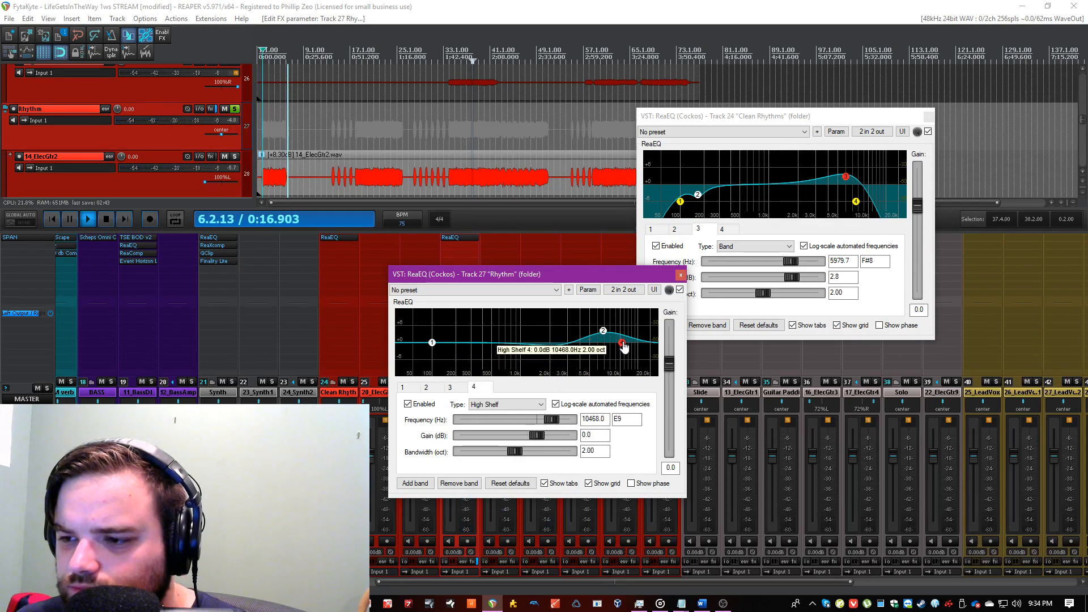
Step: Make band 4 a low pass at about 10.6 kHz with 1.47 oct bandwidth and replay from about bar 18
click(493, 404)
click(488, 436)
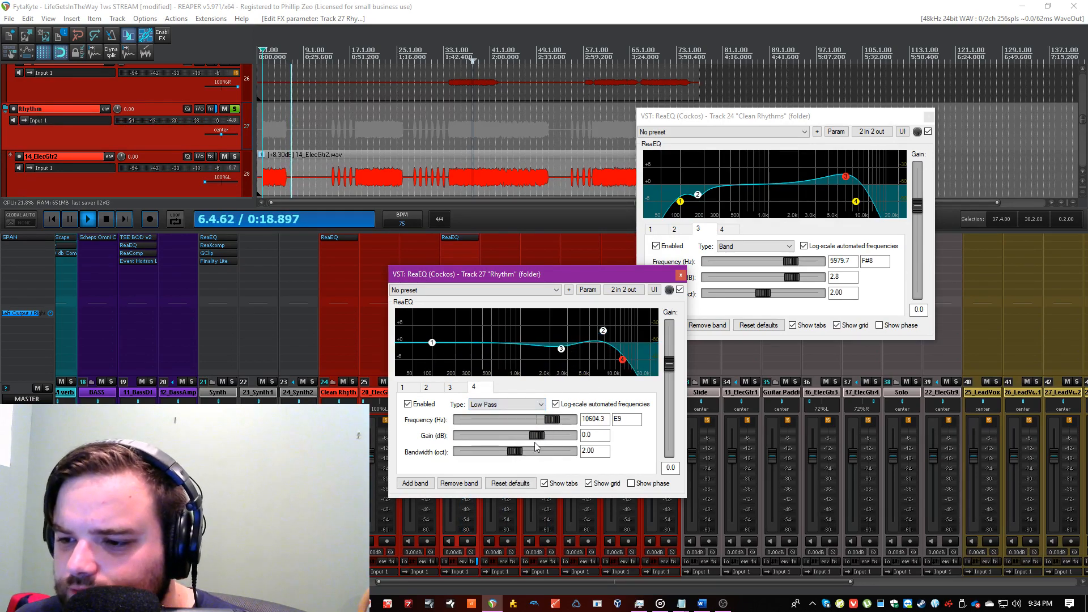
click(355, 84)
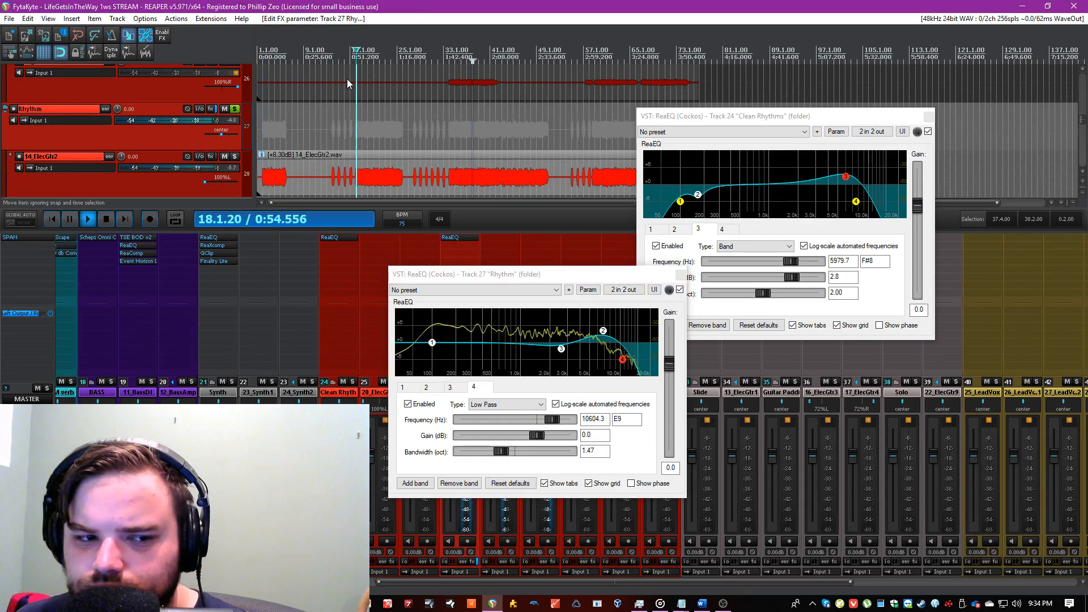
Step: Change band 1 of the Rhythm ReaEQ to a high pass at about 127 Hz
click(430, 341)
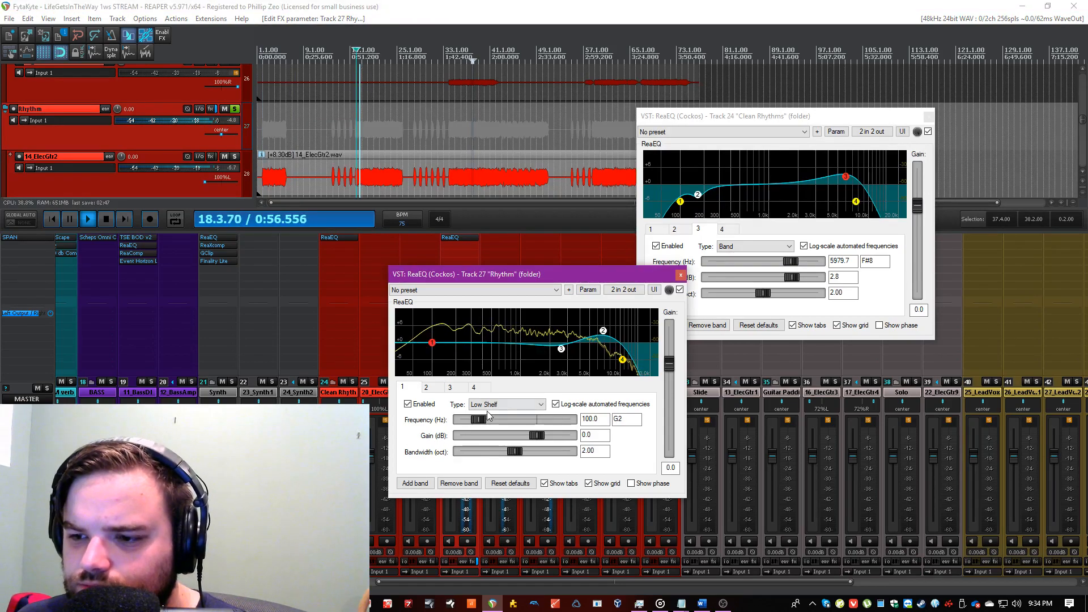
click(505, 404)
click(511, 445)
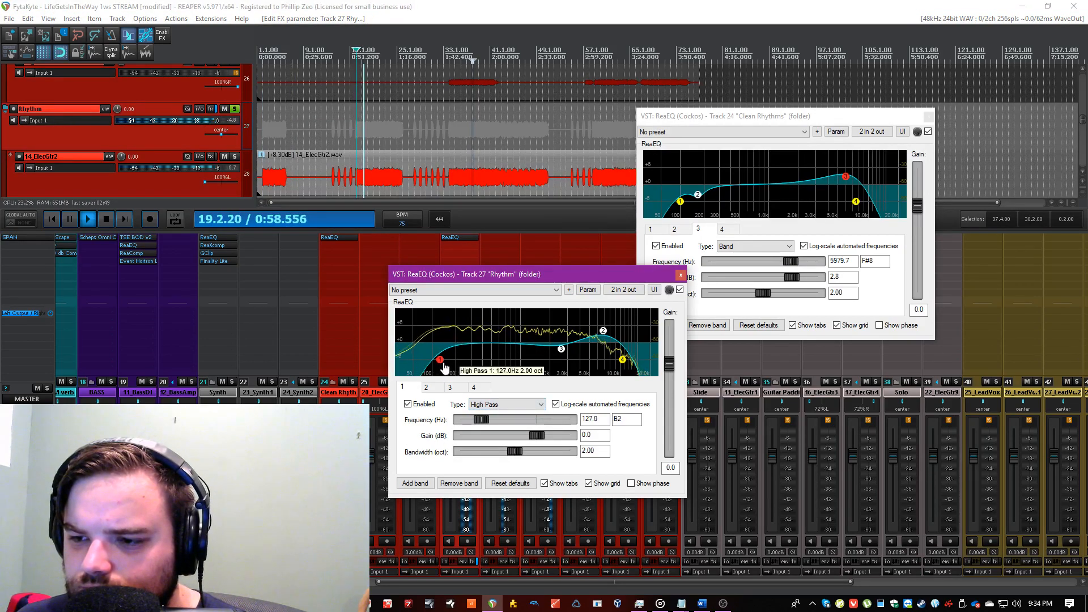
Step: Add a fifth band boosting about 4 dB near 198 Hz with 1.45 oct bandwidth, and save the project
double_click(484, 346)
drag(485, 350, 456, 336)
drag(515, 451, 500, 455)
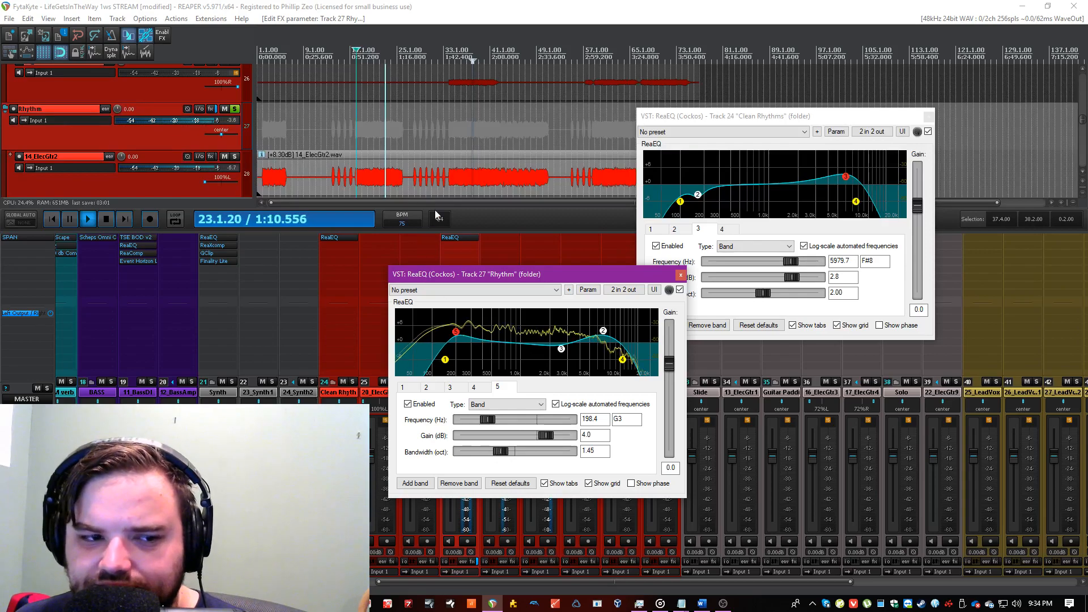
click(461, 5)
key(ctrl+s)
Step: Add a sixth band to the Rhythm ReaEQ cutting 2.8 dB near 663 Hz with 1.31 oct bandwidth, and replay from about bar 34
right_click(496, 349)
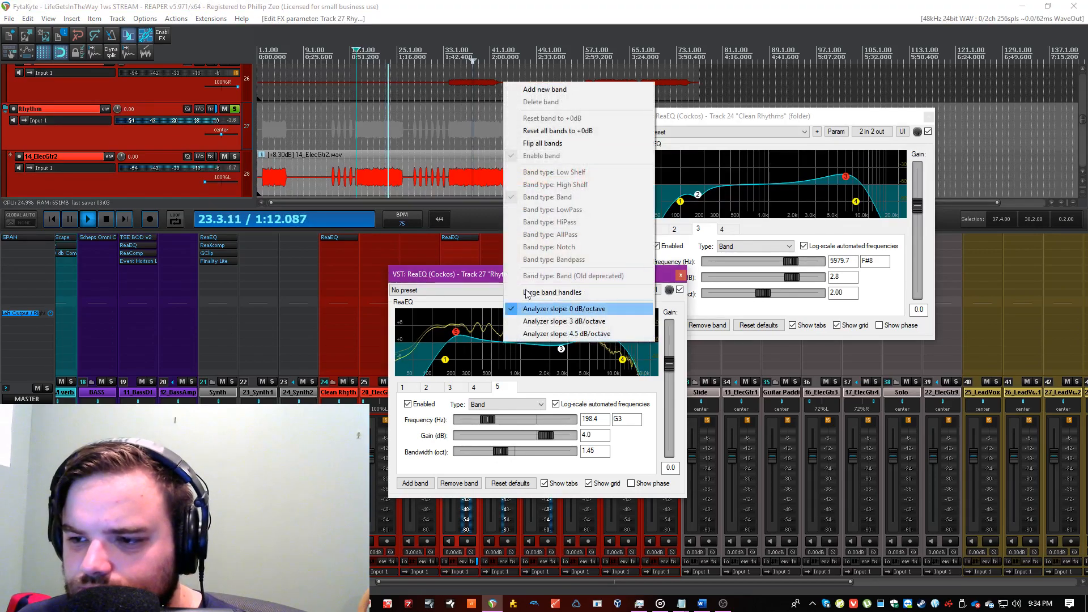
click(533, 91)
drag(512, 453, 495, 457)
drag(508, 349, 507, 356)
click(426, 13)
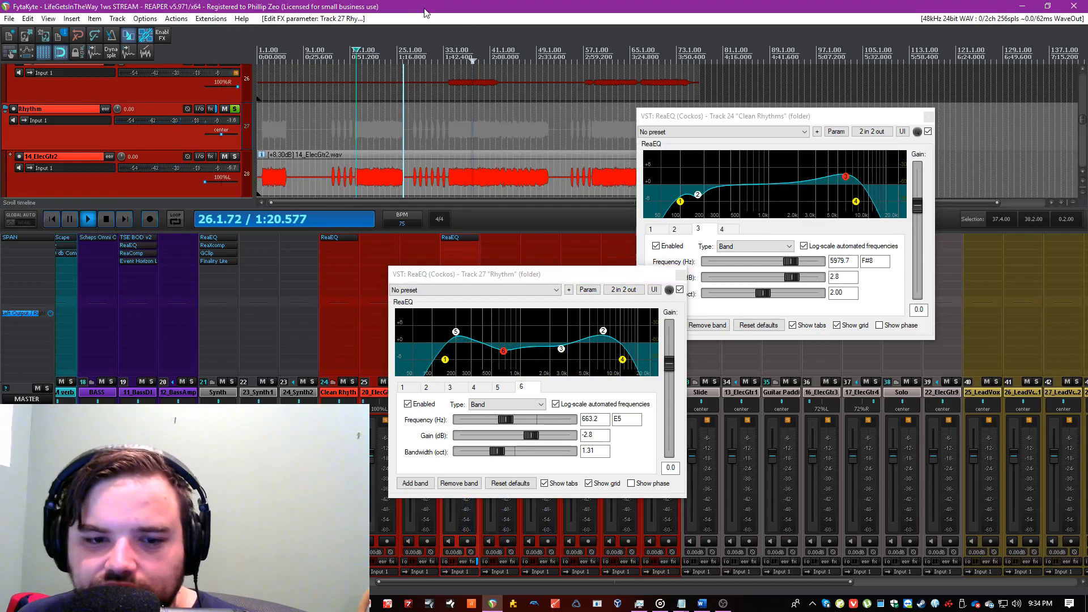
click(452, 139)
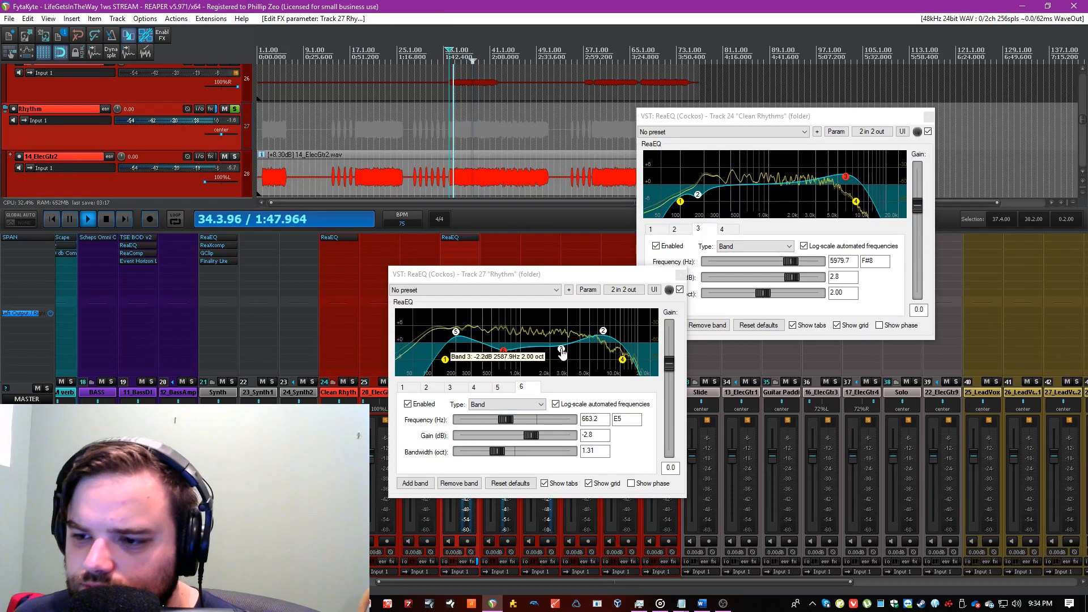
Step: Add a seventh band boosting 2.8 dB near 1484 Hz with 1.07 oct bandwidth, and close the Rhythm ReaEQ
right_click(535, 347)
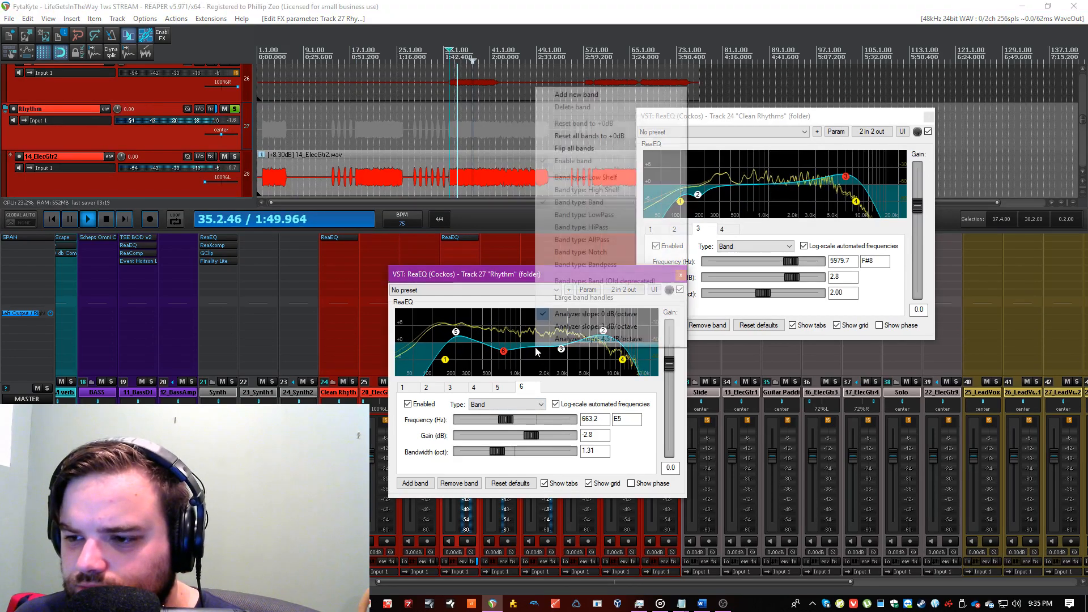
click(562, 94)
drag(535, 349, 538, 331)
scroll(540, 336, down, 5)
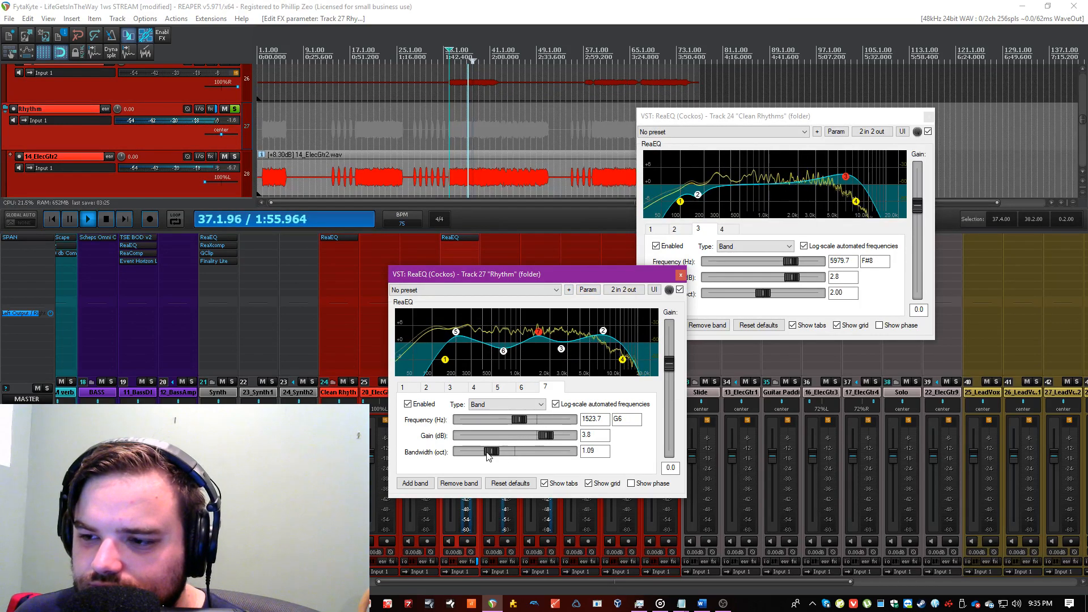
drag(539, 333, 539, 336)
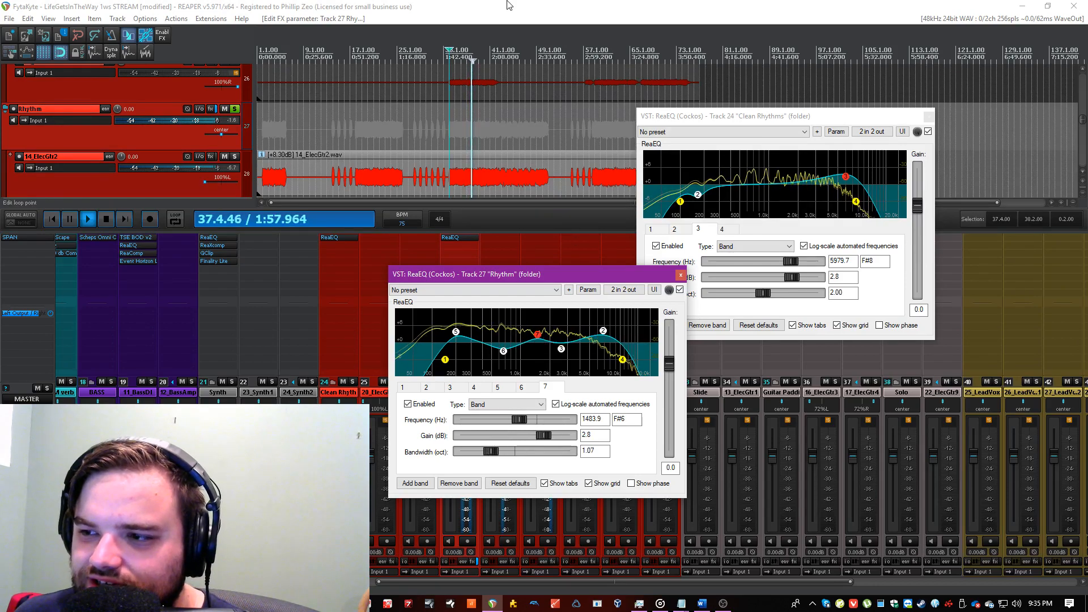
click(514, 5)
click(680, 274)
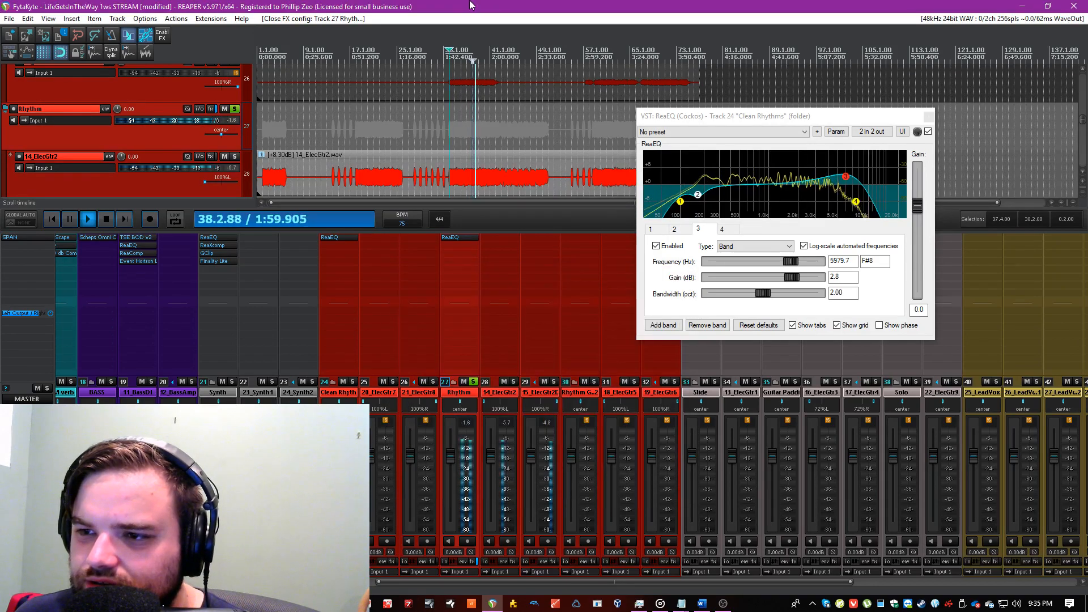
Step: Solo the Clean Rhythms folder as well and add the CANA Mystique Tape Machine to the Rhythm folder, moving its window clear of the mixer
click(352, 381)
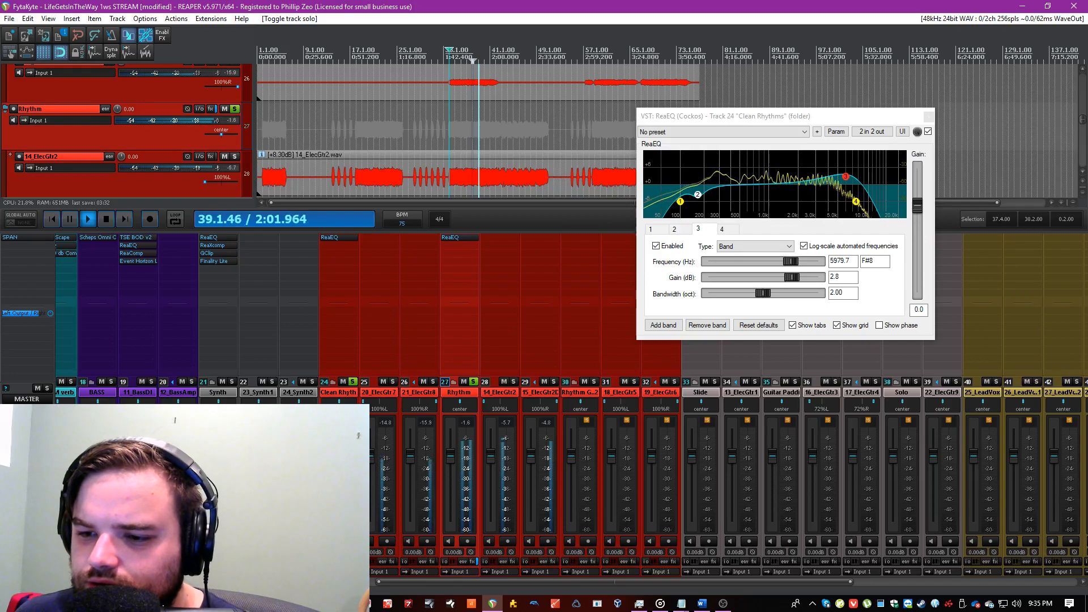
double_click(459, 314)
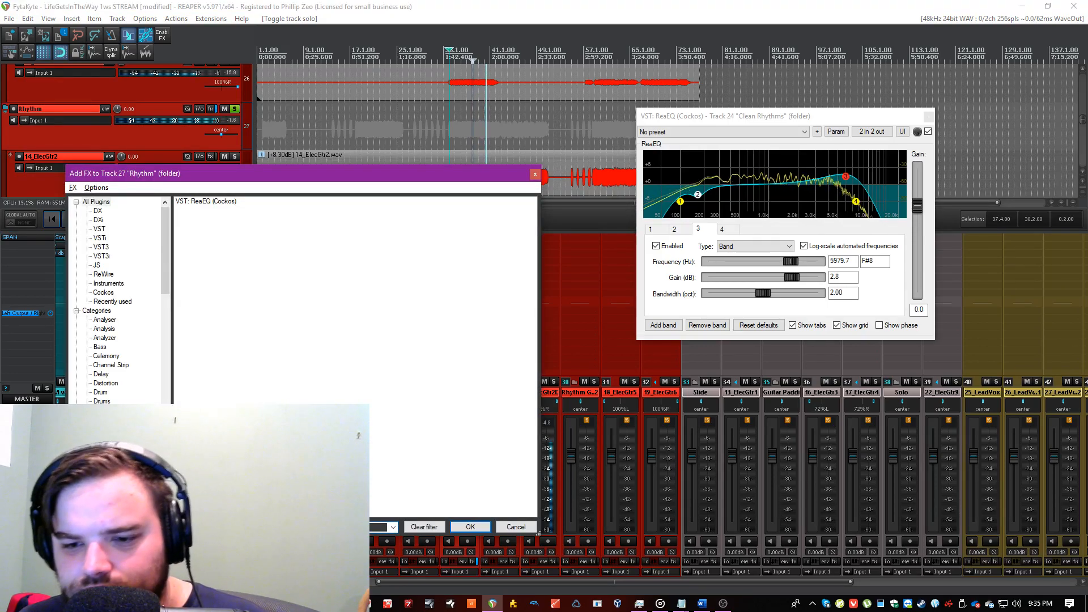
text(tape)
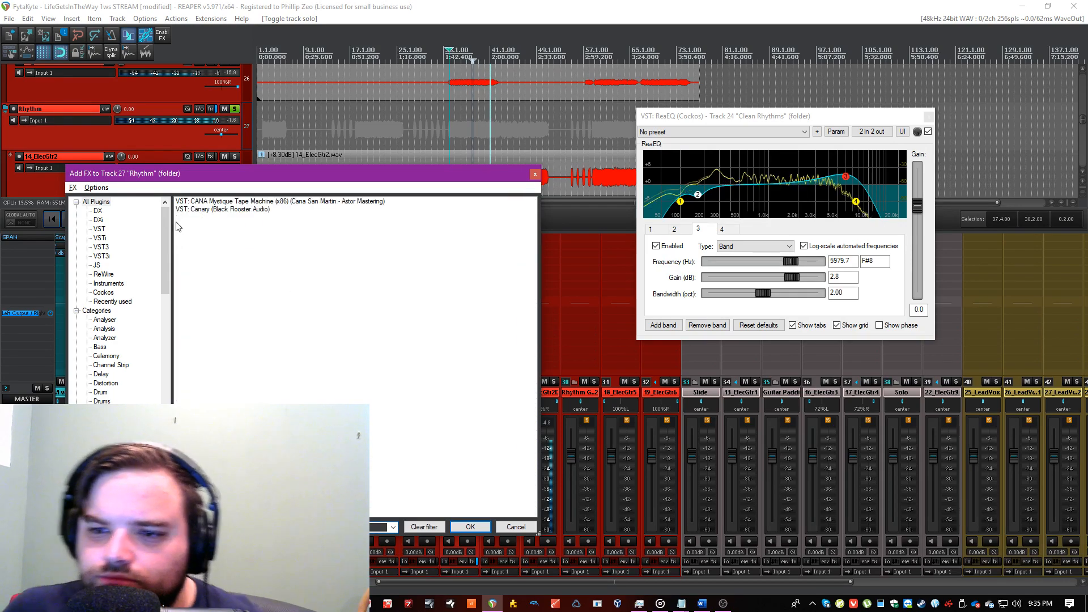
double_click(300, 203)
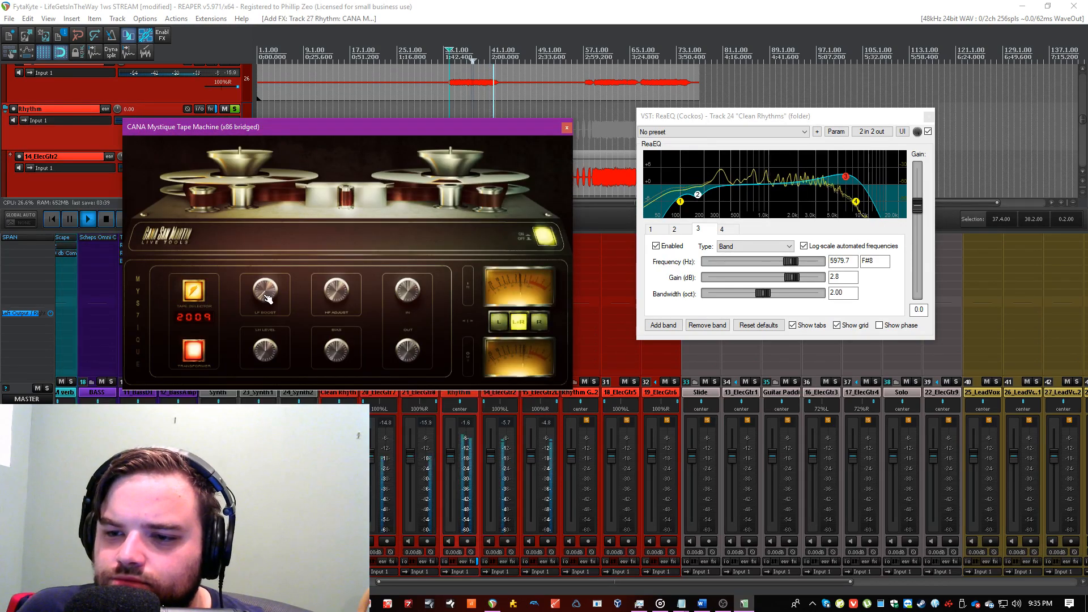
drag(362, 124, 357, 292)
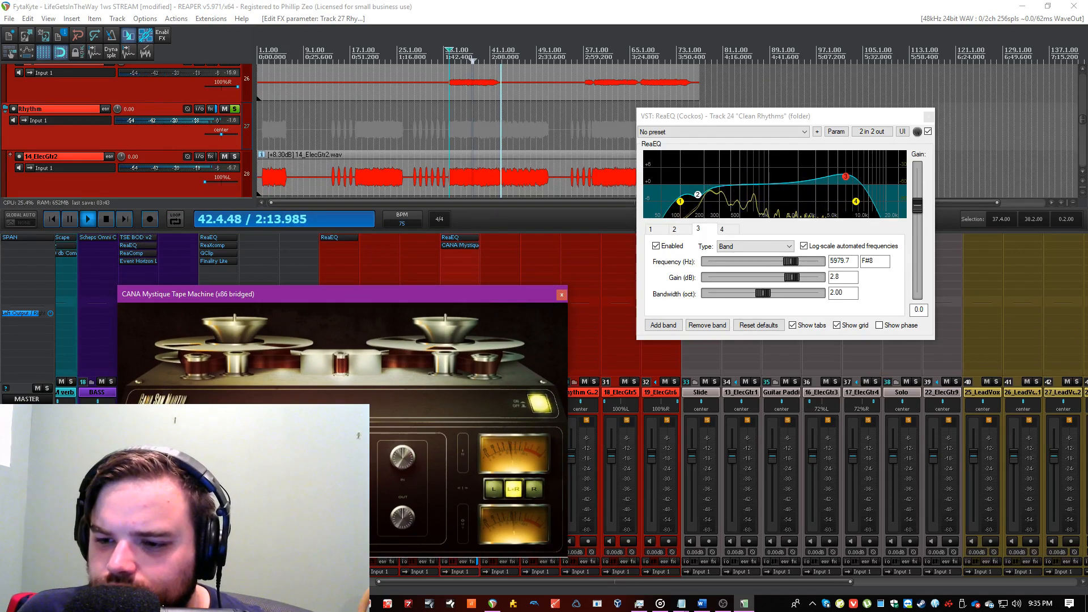
click(855, 201)
drag(510, 300, 938, 110)
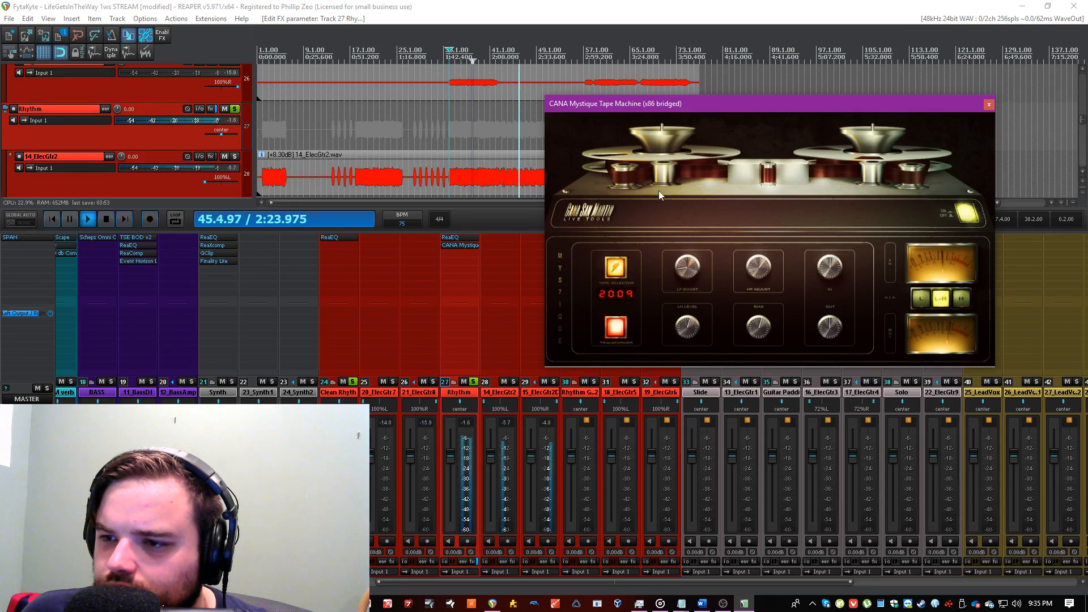
Step: Add Finality Lite to the Rhythm folder, adjust it while replaying from about bar 34, and lower the folder's volume to about -9.9 dB
double_click(455, 285)
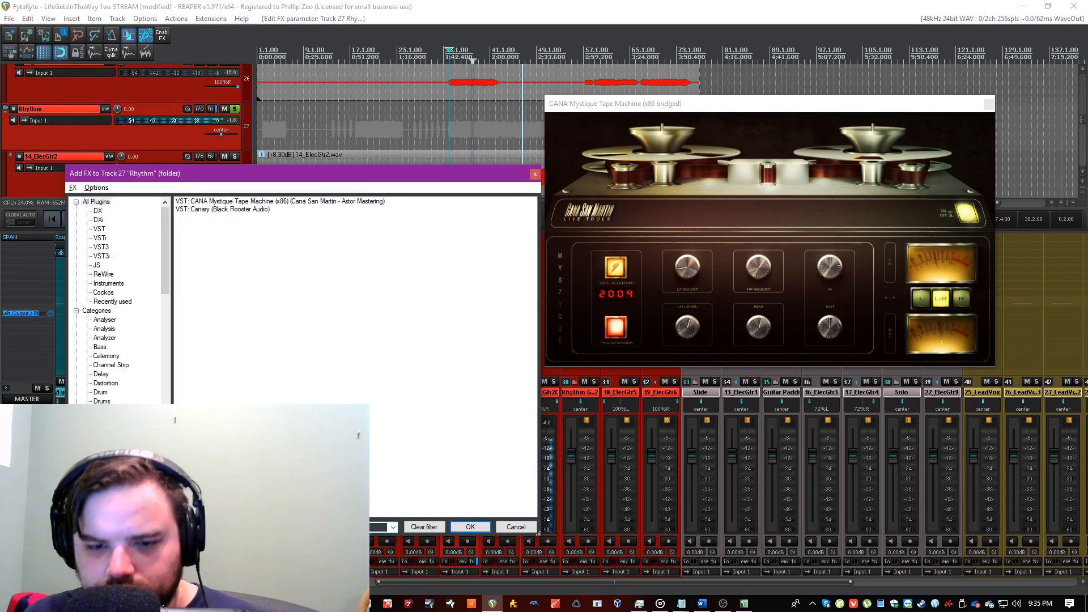
text(final)
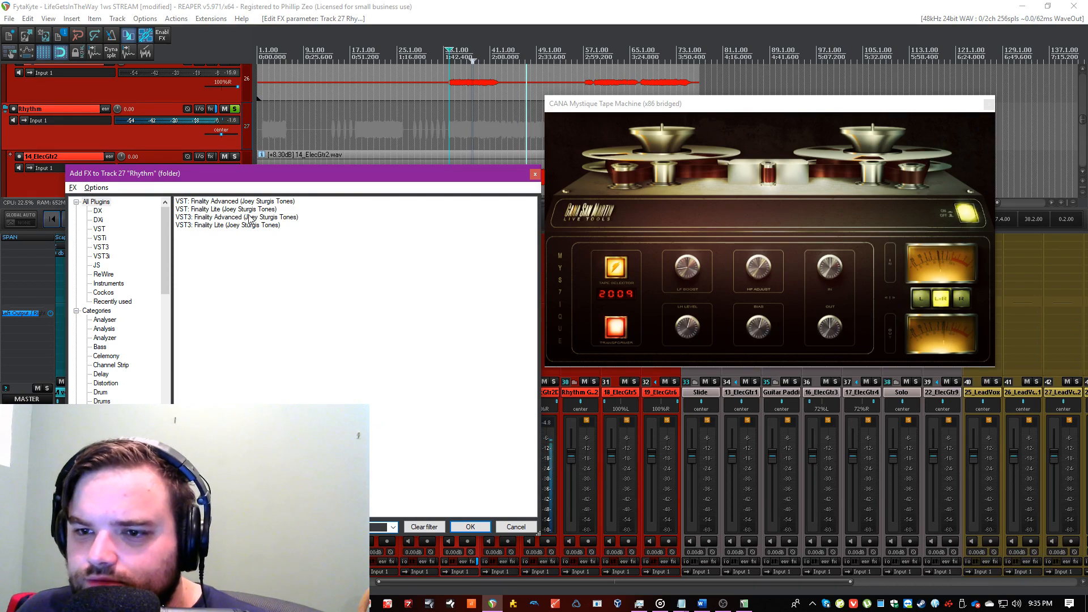
double_click(252, 209)
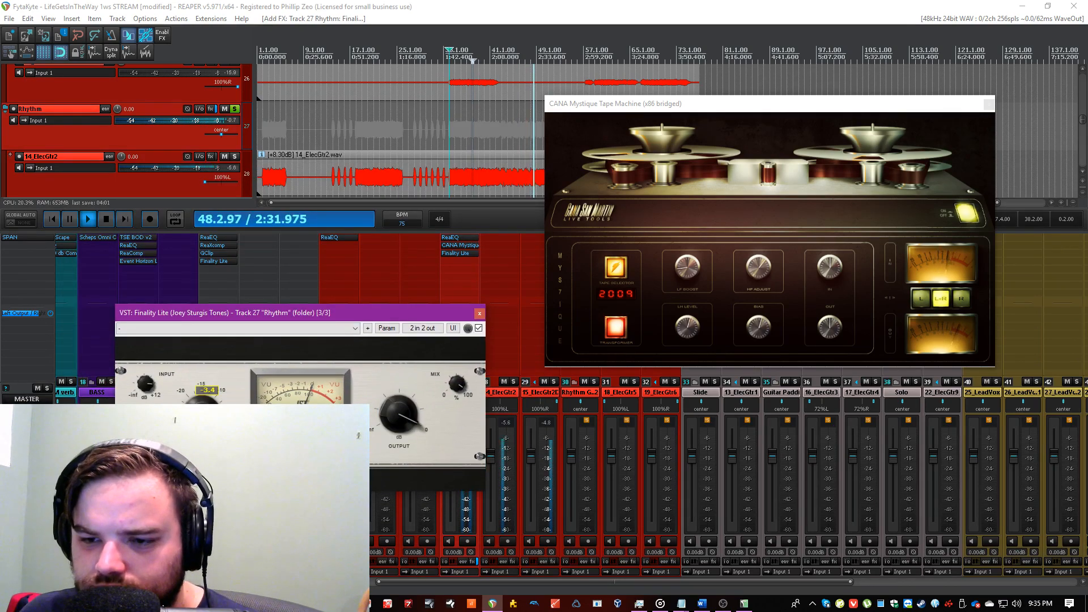
drag(391, 419, 391, 422)
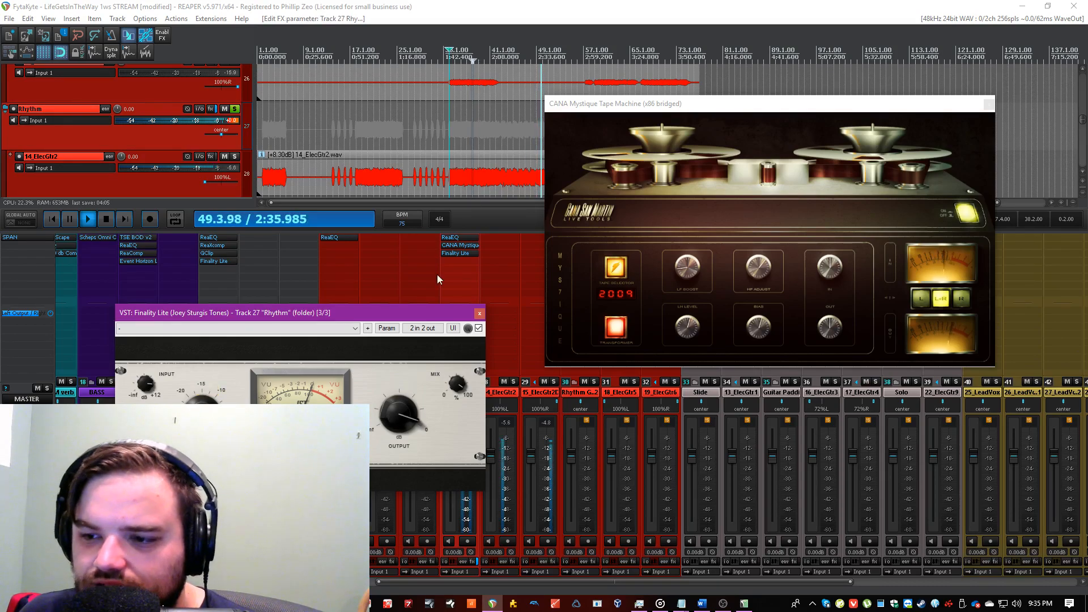
drag(354, 315, 399, 335)
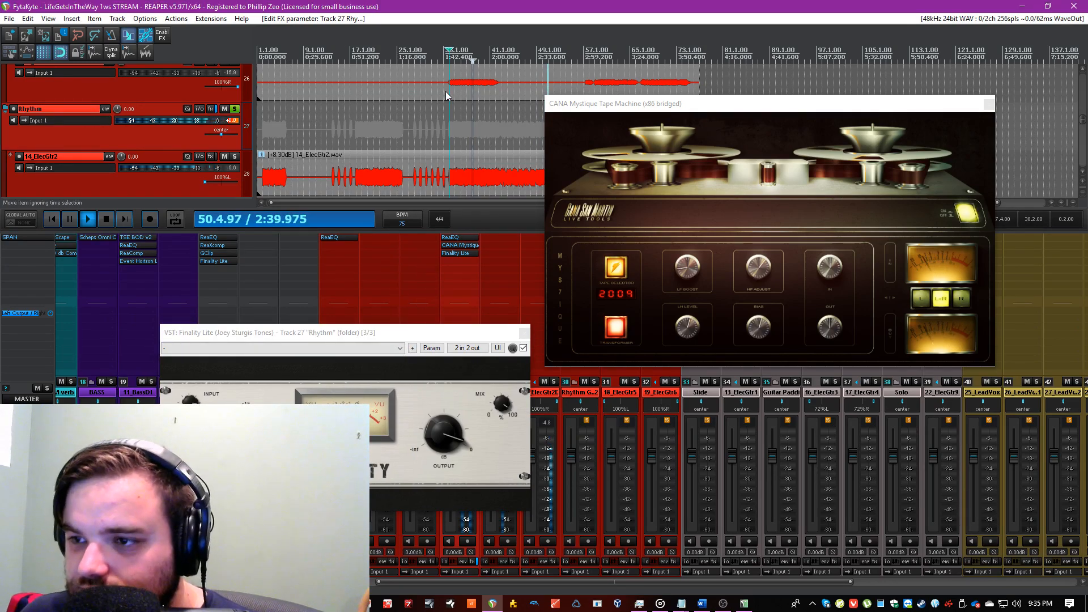
scroll(456, 120, up, 5)
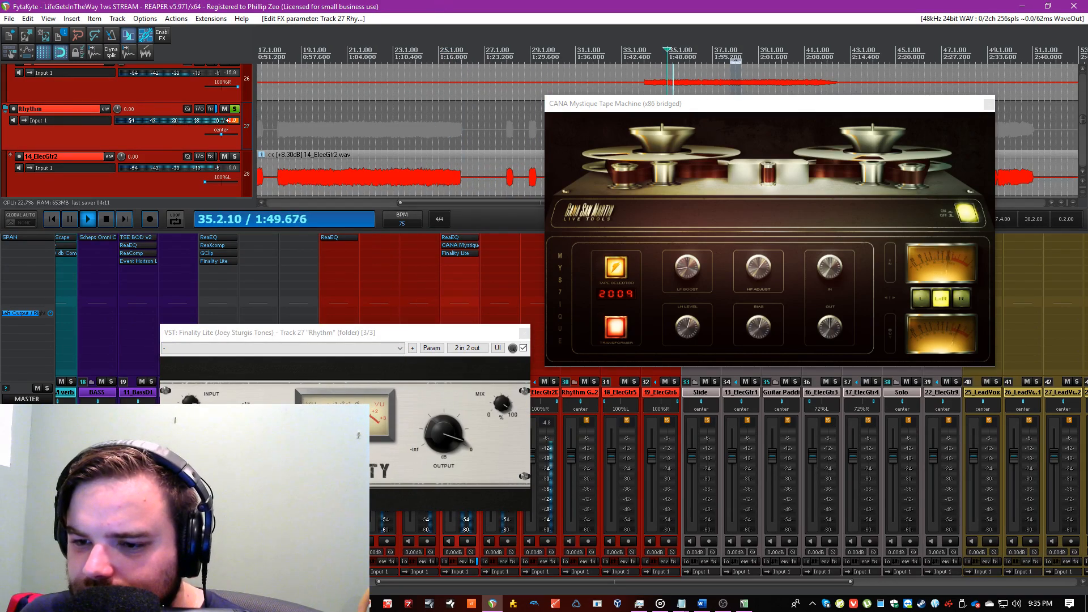
click(246, 434)
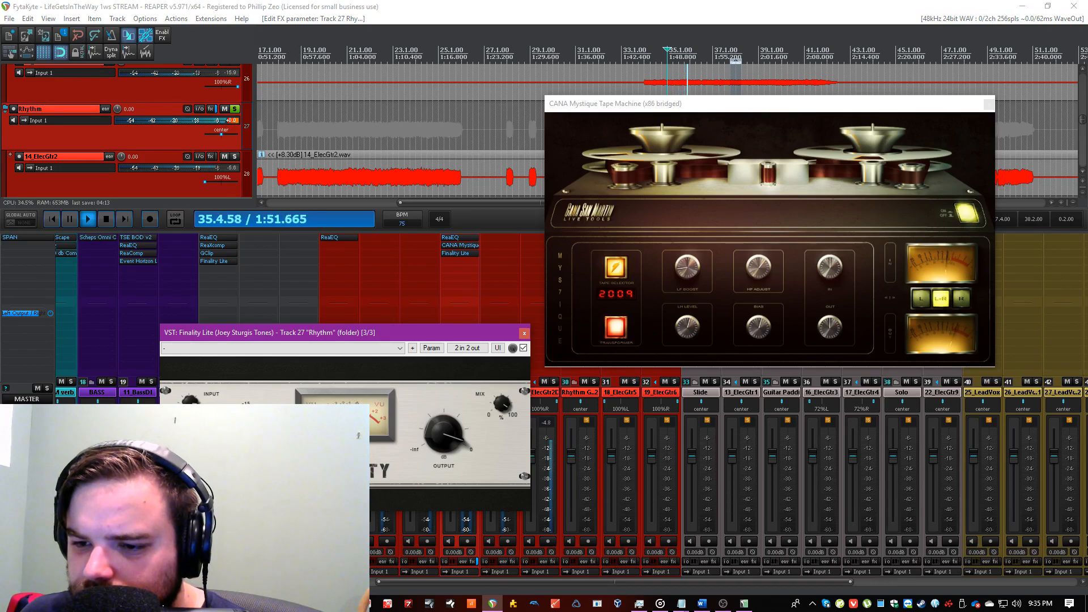
click(524, 333)
drag(447, 460, 448, 480)
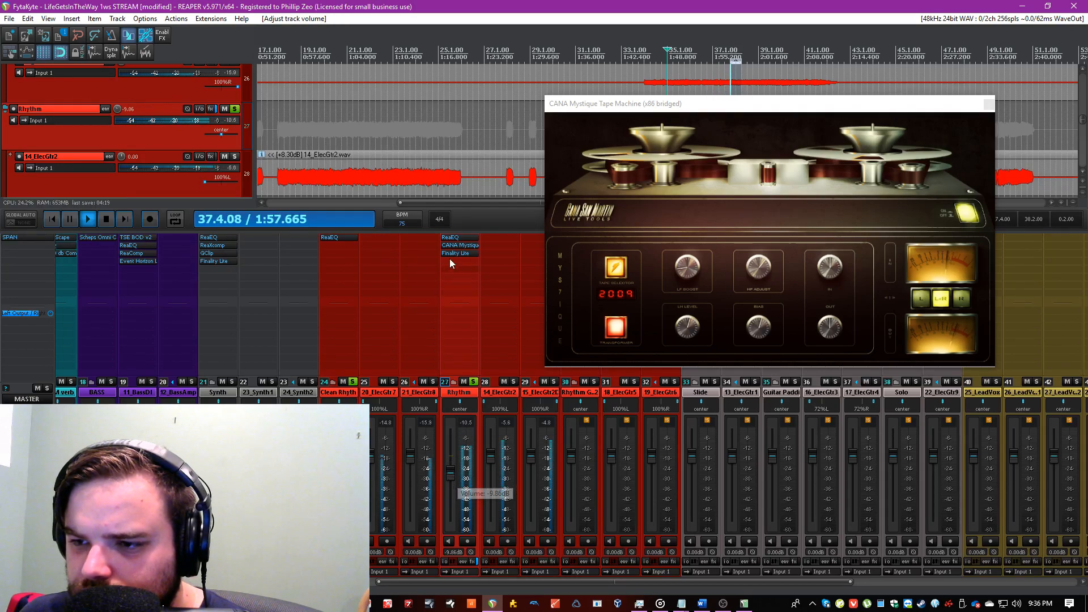
Step: Copy Finality Lite and the tape machine from Rhythm to Clean Rhythms, with the tape machine before Finality Lite, and adjust the copied tape machine
drag(458, 253, 347, 260)
drag(446, 245, 332, 244)
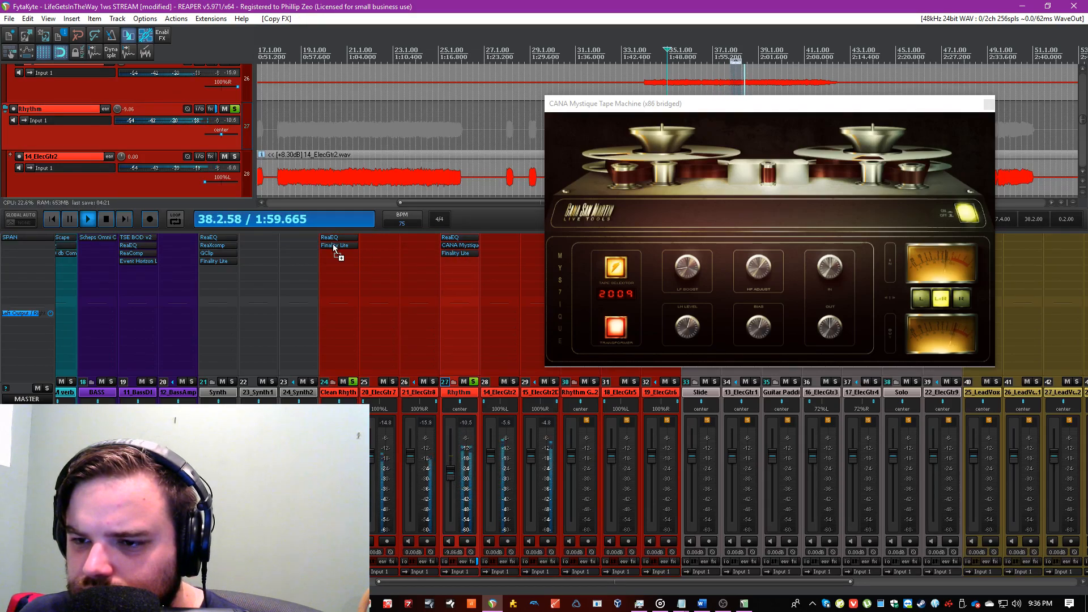
click(332, 244)
drag(381, 142, 302, 158)
click(262, 330)
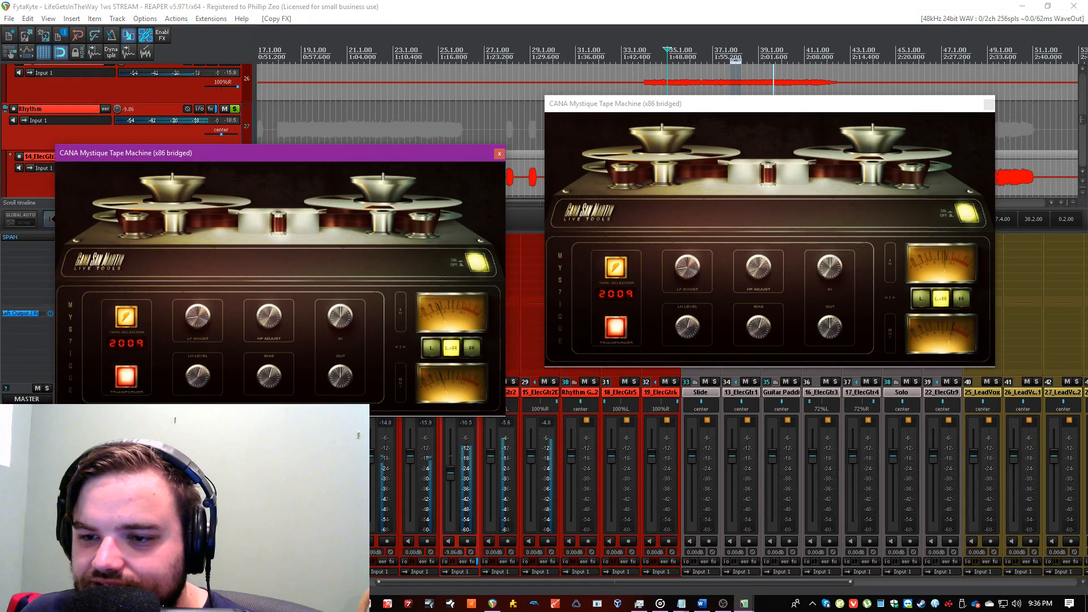
click(269, 377)
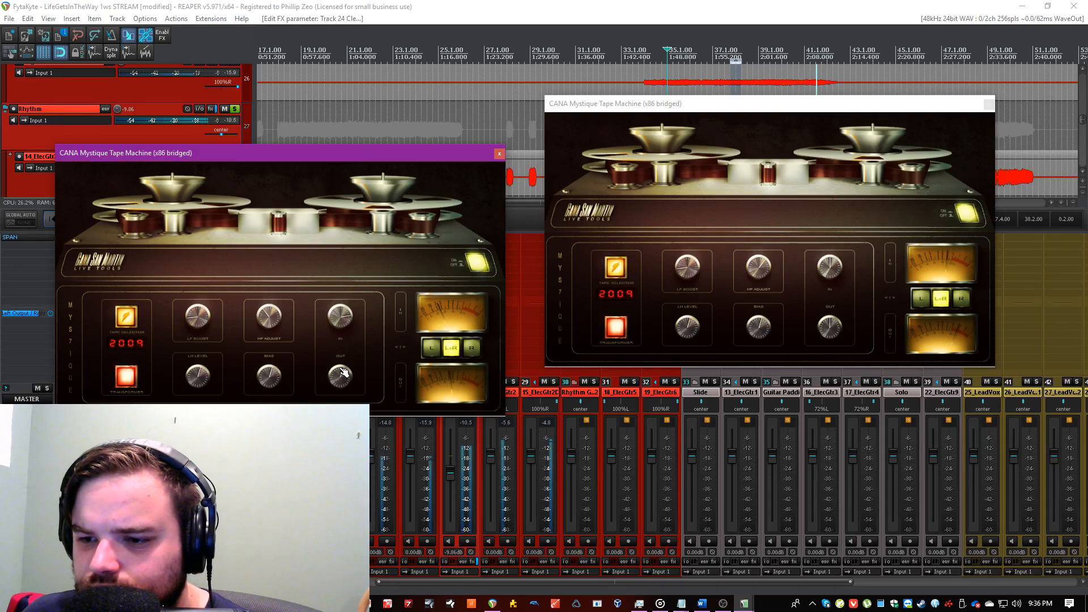
click(498, 154)
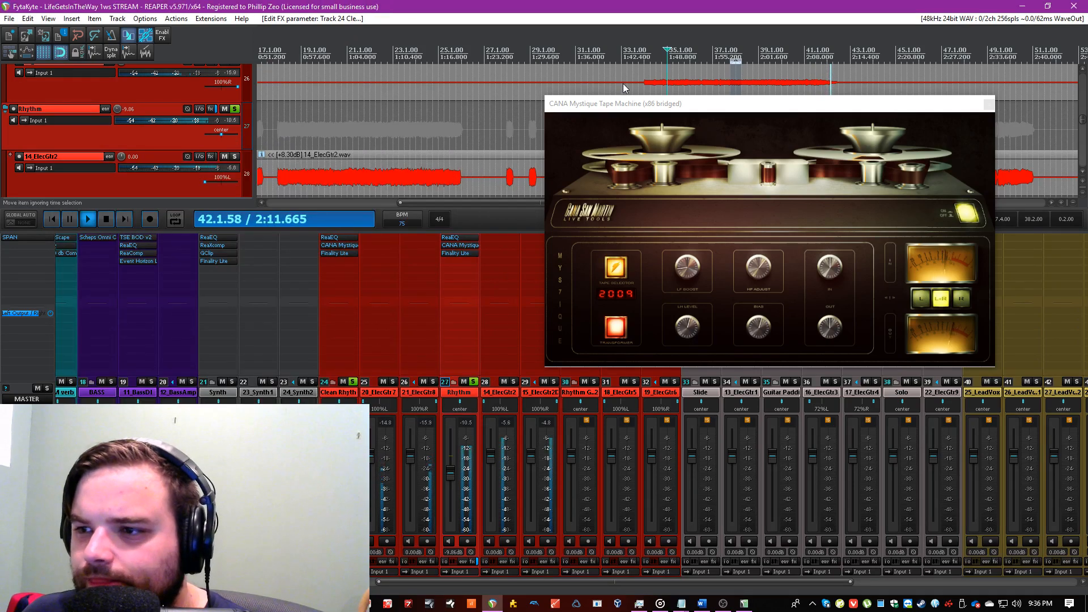
Step: Solo only Clean Rhythms, add a fifth ReaEQ band cutting 5.6 dB near 2612 Hz with 1.42 oct bandwidth, and save the project
drag(693, 119, 252, 98)
ctrl+alt+click(352, 381)
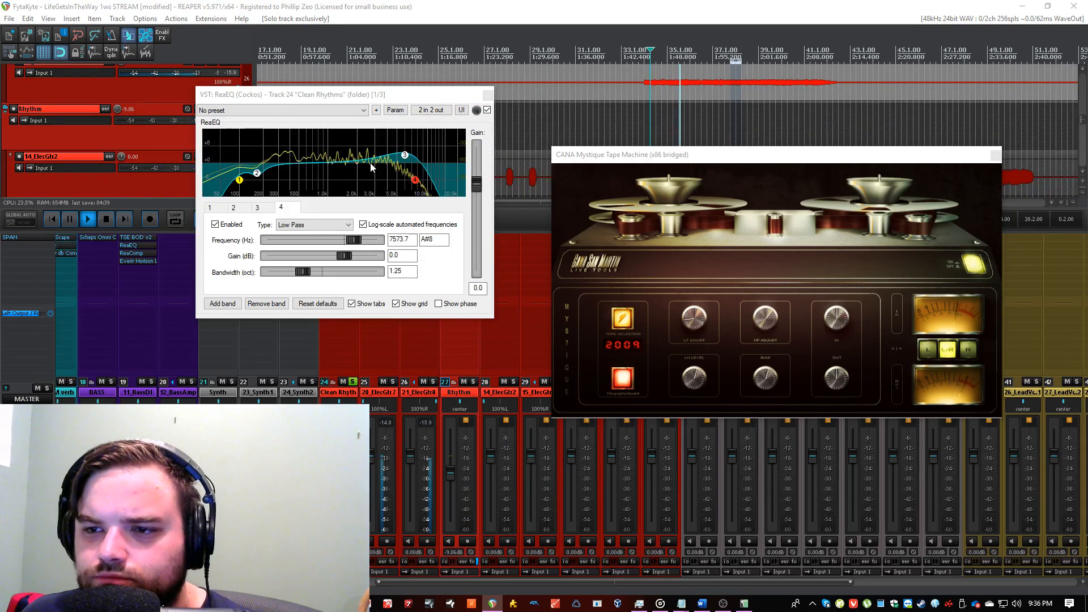
right_click(370, 163)
click(376, 168)
drag(372, 164, 370, 187)
scroll(369, 179, down, 3)
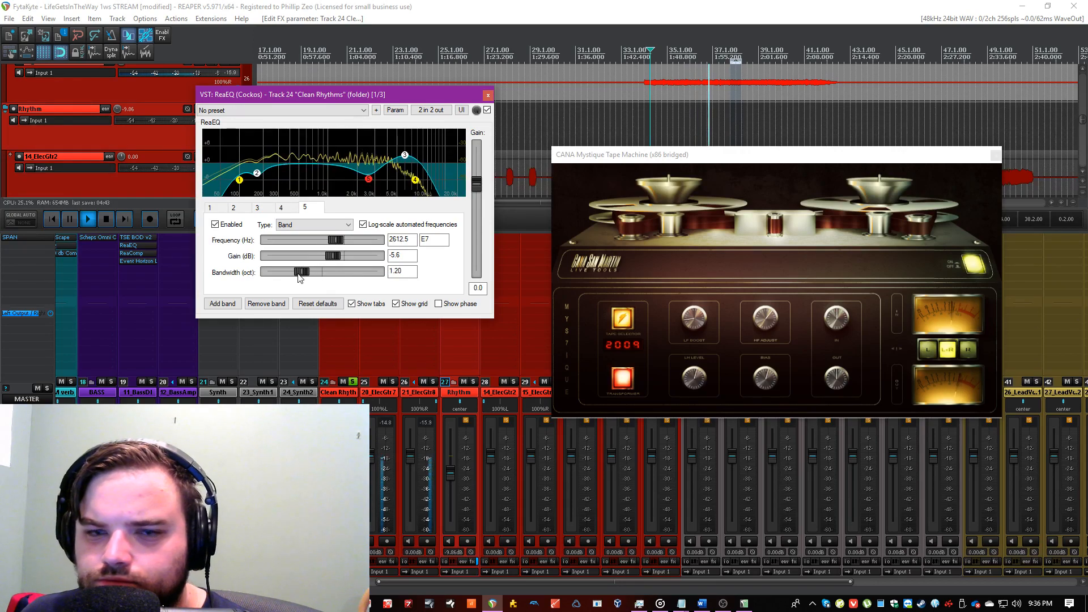
click(450, 5)
key(ctrl+s)
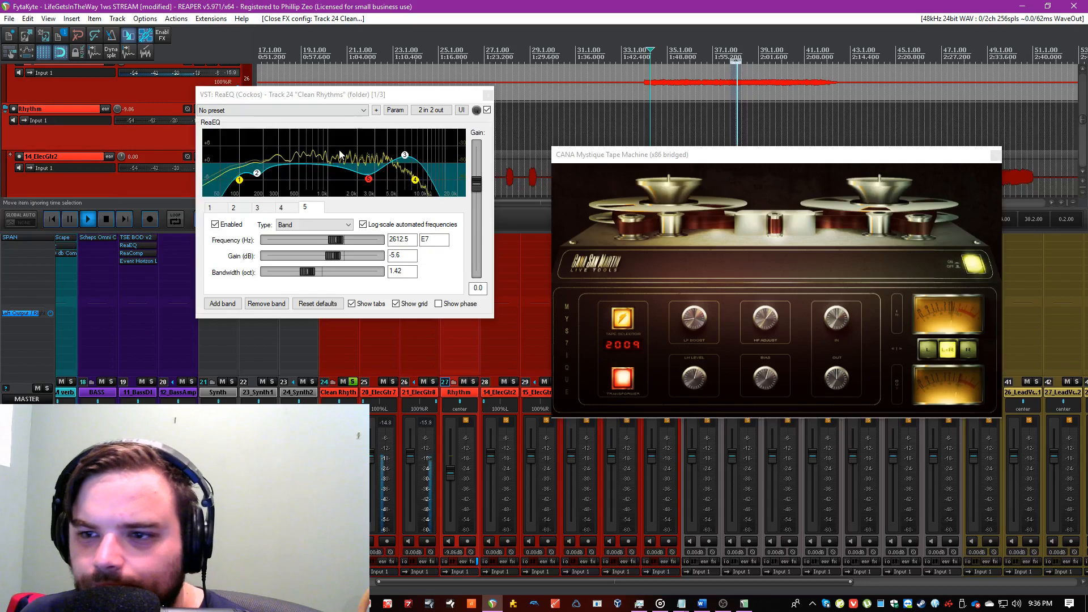
Step: Add a narrow sixth band to the Clean Rhythms ReaEQ cutting 8.8 dB near 4071 Hz with 0.23 oct bandwidth
drag(343, 95, 342, 151)
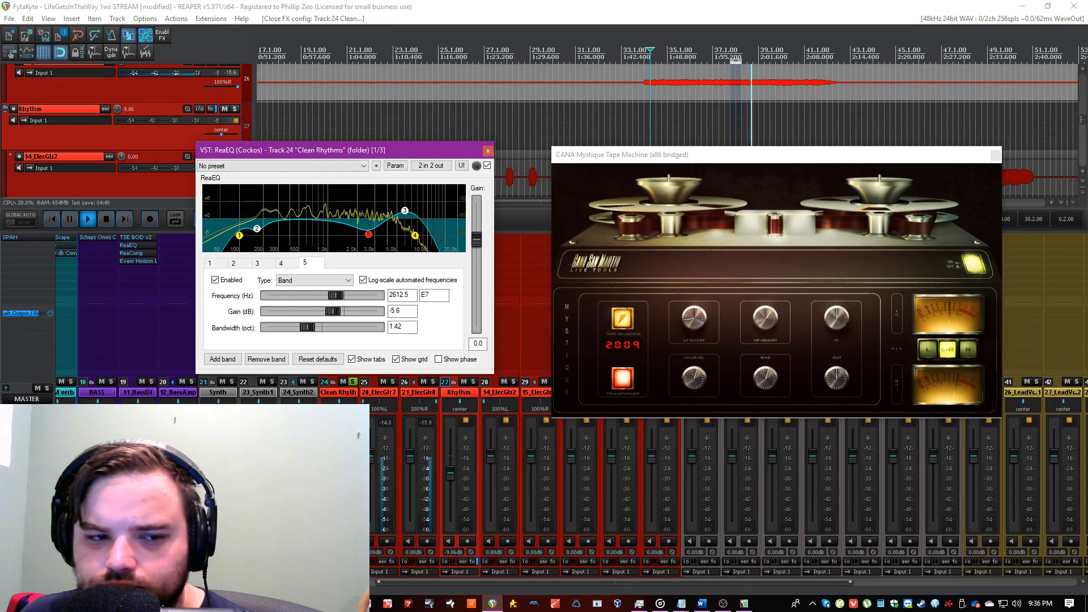
right_click(388, 231)
click(411, 237)
drag(387, 231, 389, 235)
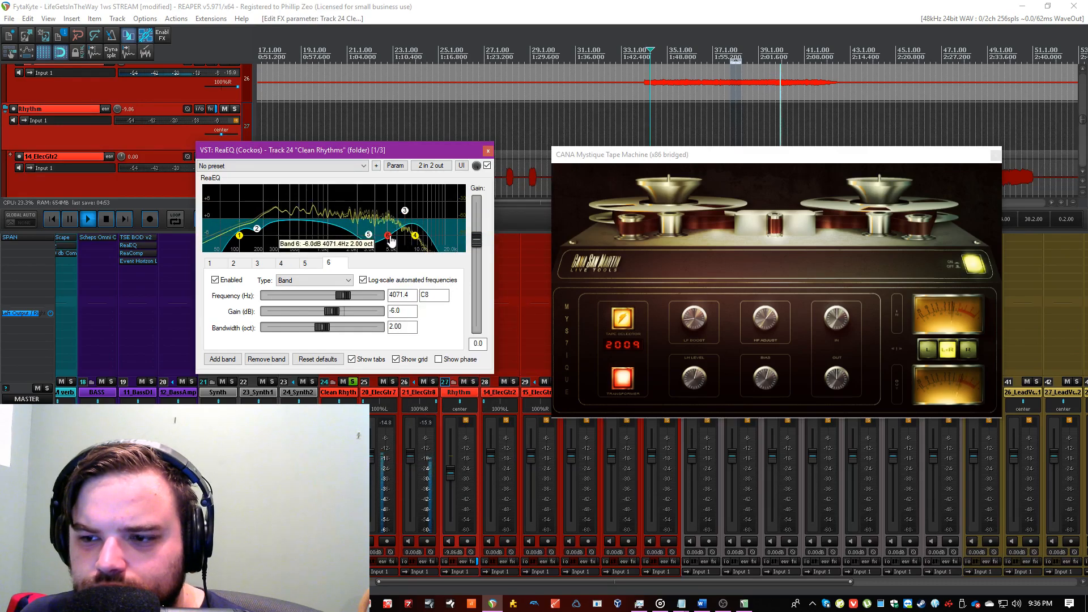
drag(323, 329, 278, 334)
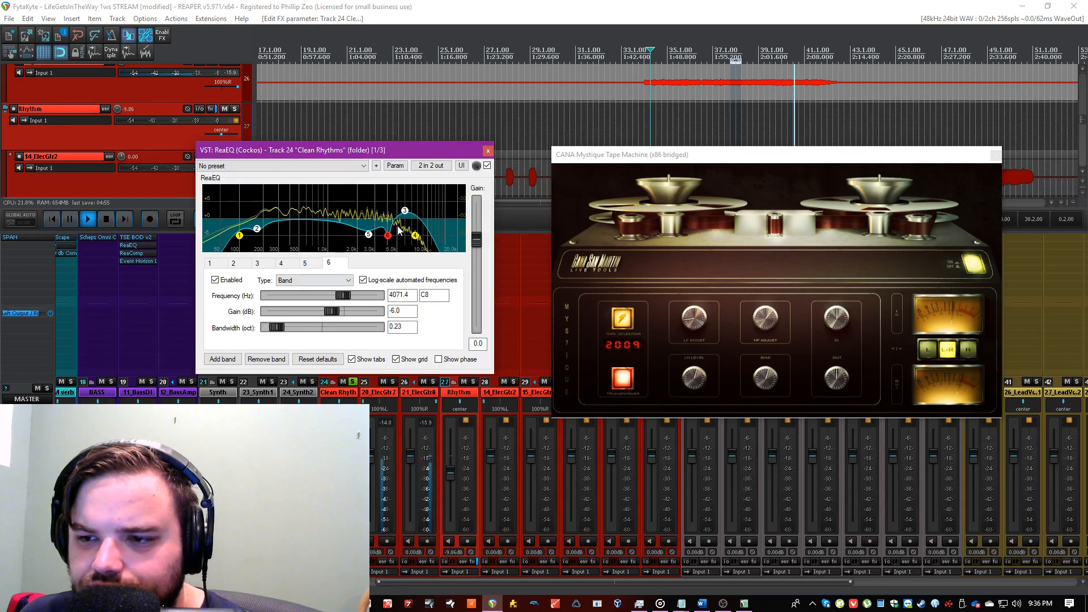
drag(389, 235, 389, 246)
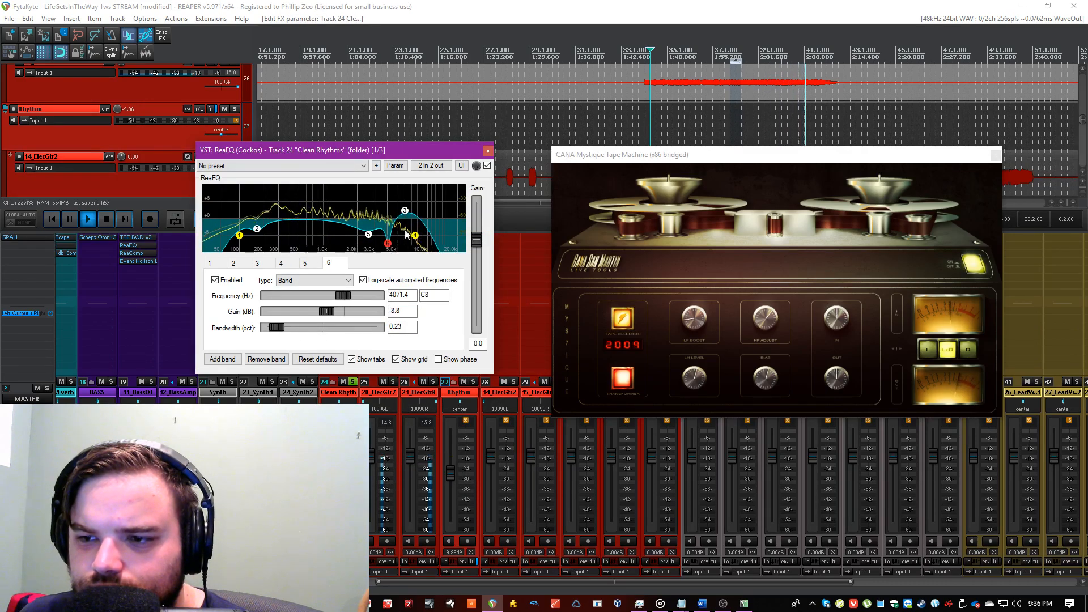
Step: Compare Clean Rhythms with ReaEQ bypassed and re-enabled while replaying from about bar 34, and save the project
click(487, 166)
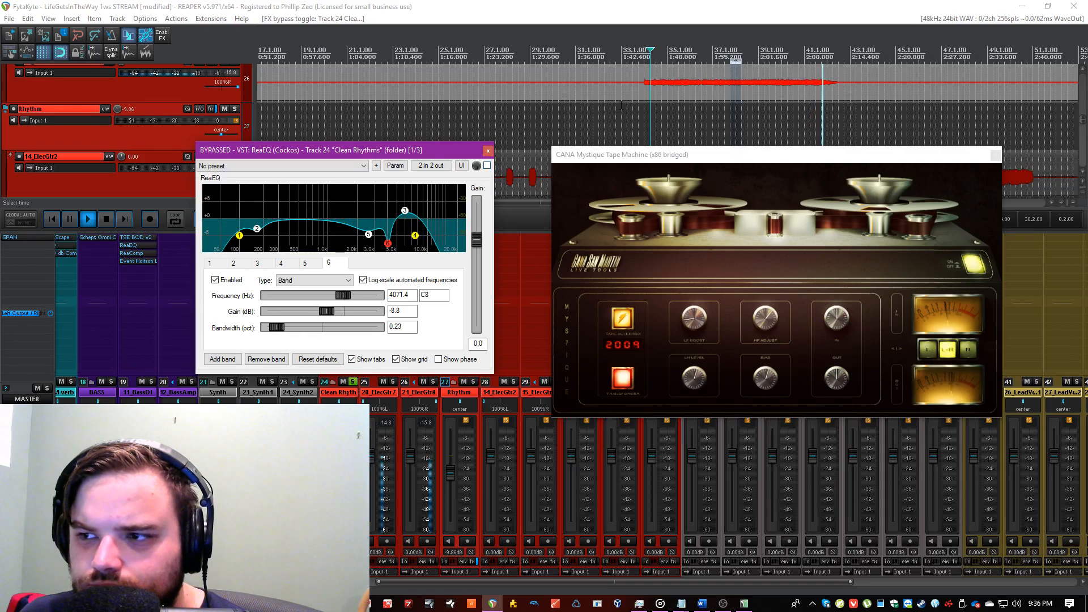
click(644, 107)
key(ctrl+s)
click(487, 166)
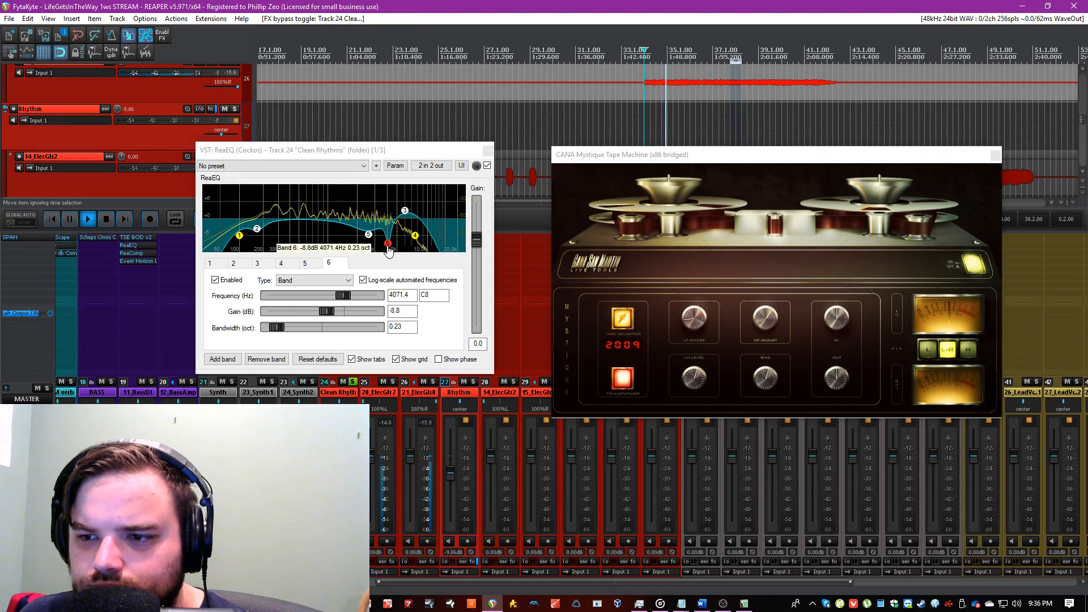
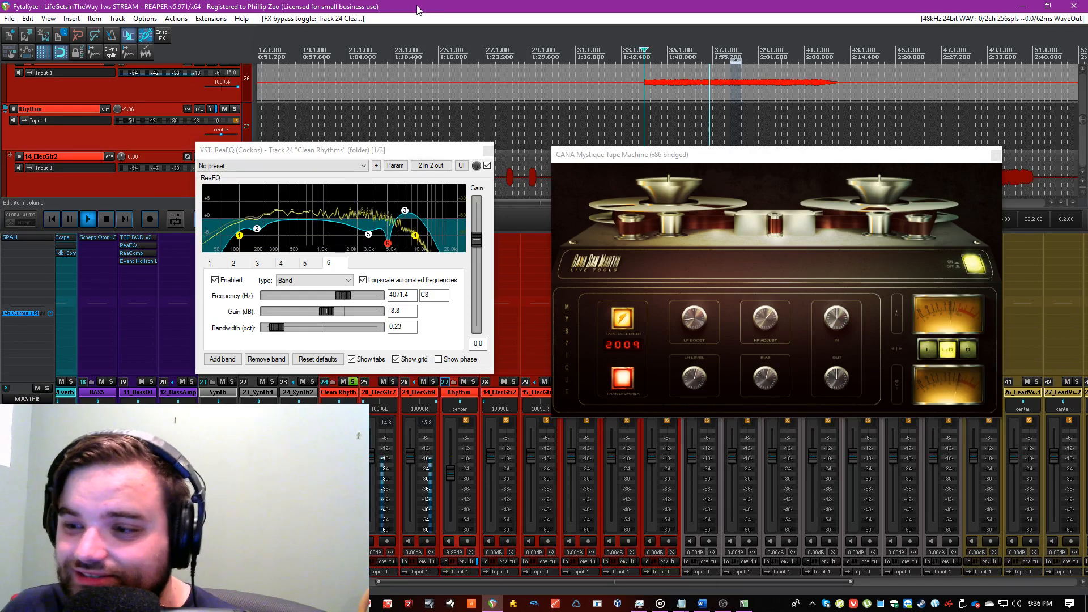
Step: Add a seventh band to the Clean Rhythms ReaEQ as a cut in the low mids and narrow its bandwidth
click(422, 151)
right_click(302, 228)
click(308, 231)
drag(303, 229, 312, 231)
drag(320, 327, 296, 327)
drag(312, 231, 303, 233)
Step: Add an eighth Clean Rhythms ReaEQ band boosting 3.0 dB near 1153 Hz with 1.16 oct bandwidth, and close the EQ
right_click(335, 226)
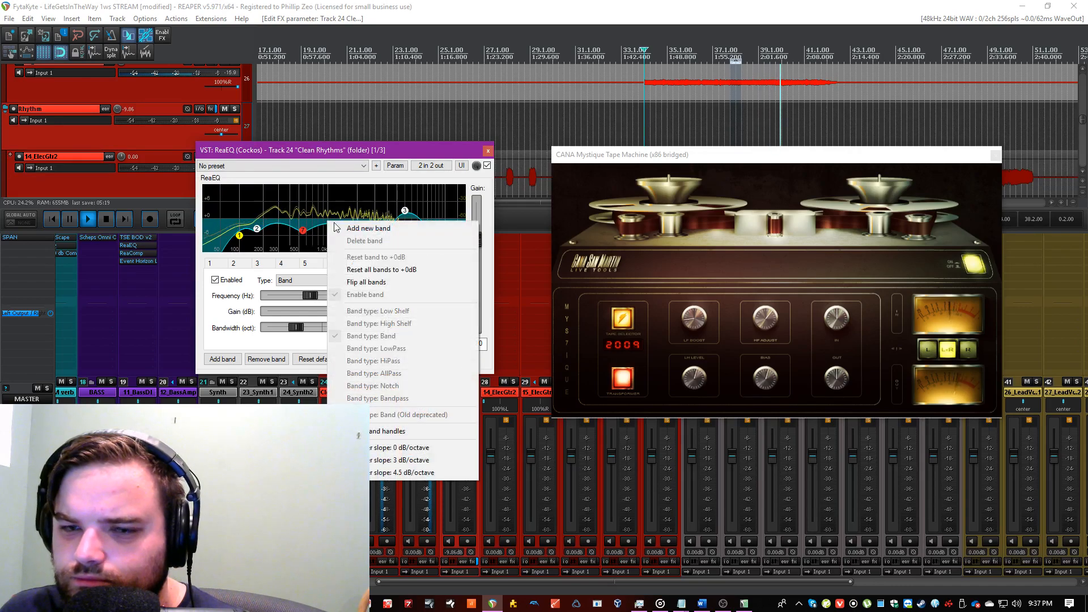
click(336, 227)
drag(332, 223, 334, 214)
drag(322, 327, 302, 327)
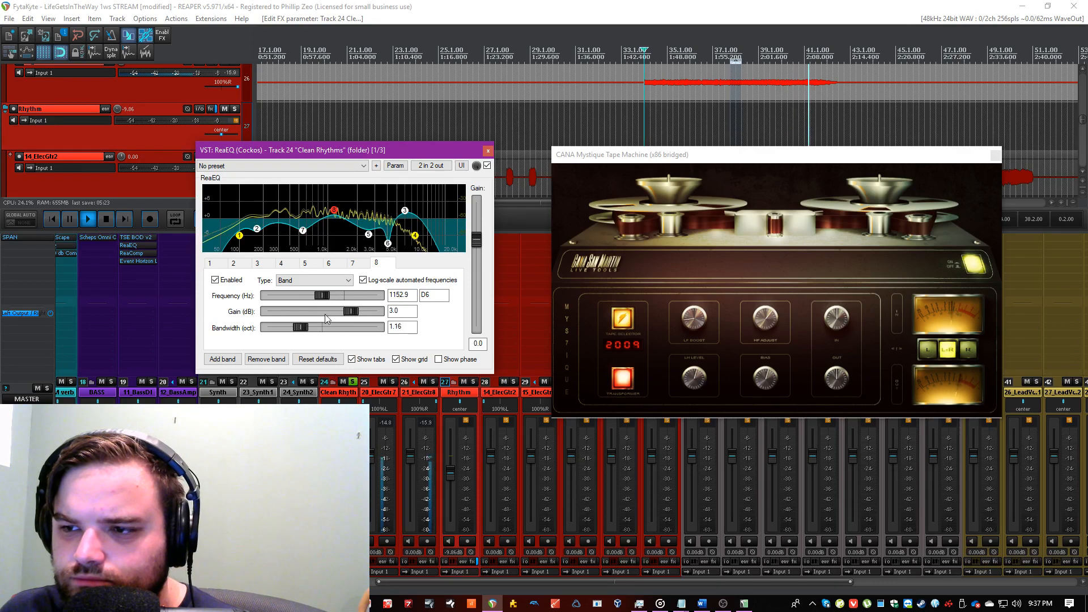
key(Escape)
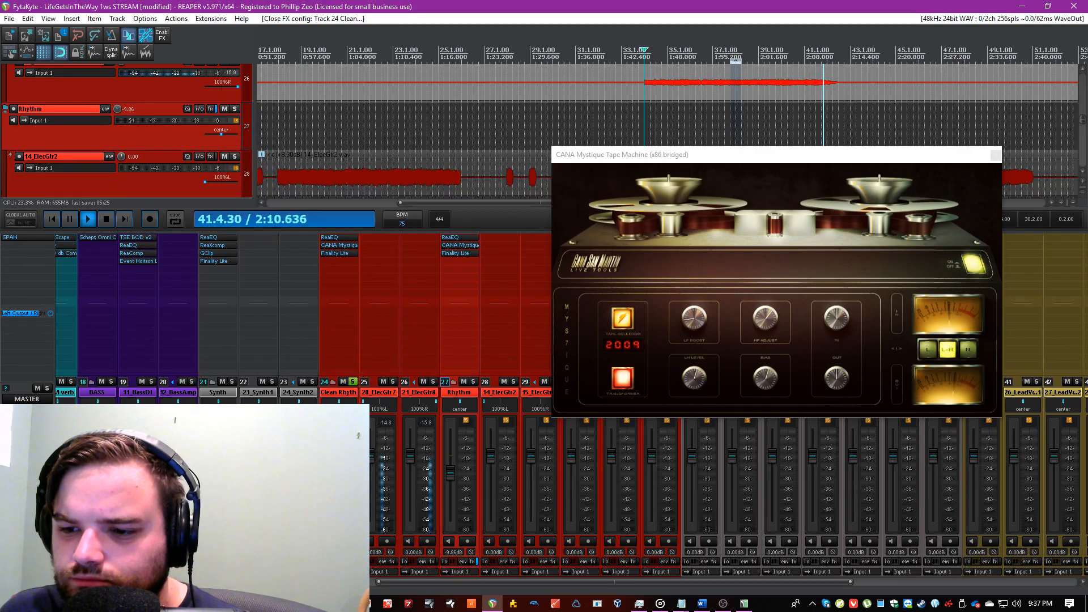
Step: Unsolo Clean Rhythms, close the tape machine, lower the Rhythm folder to -12.1 dB during replay, and save the project
key(space)
key(space)
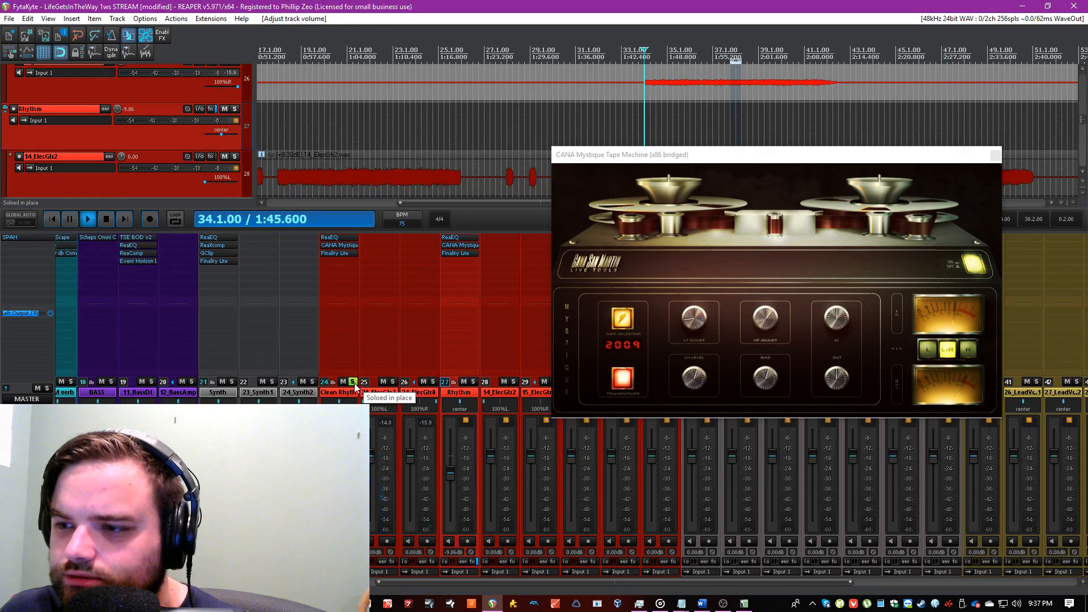
click(353, 383)
click(996, 155)
key(ctrl+s)
drag(450, 470, 450, 475)
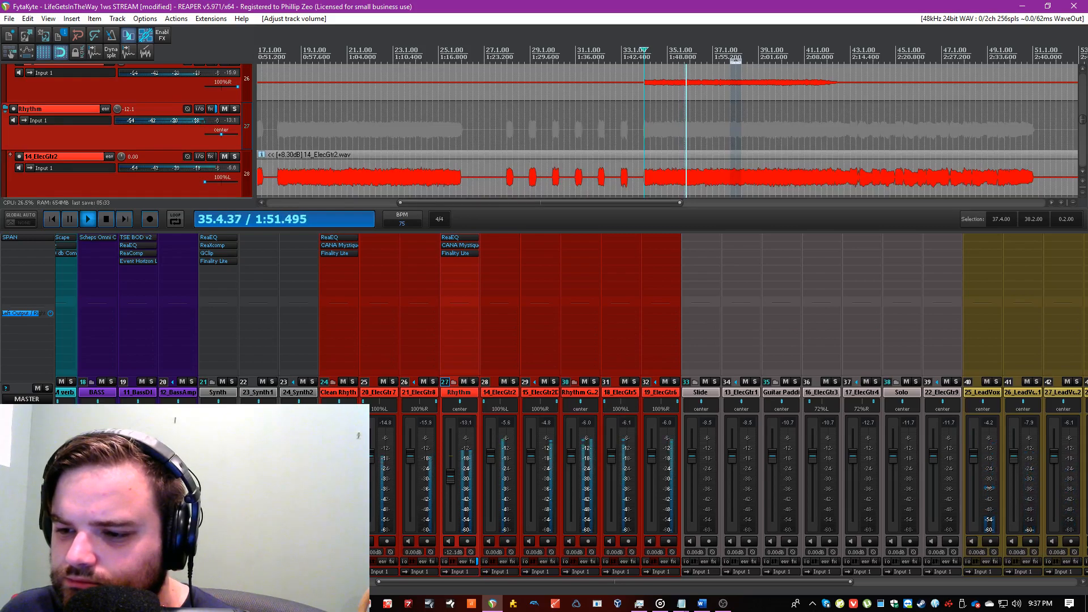
key(ctrl+s)
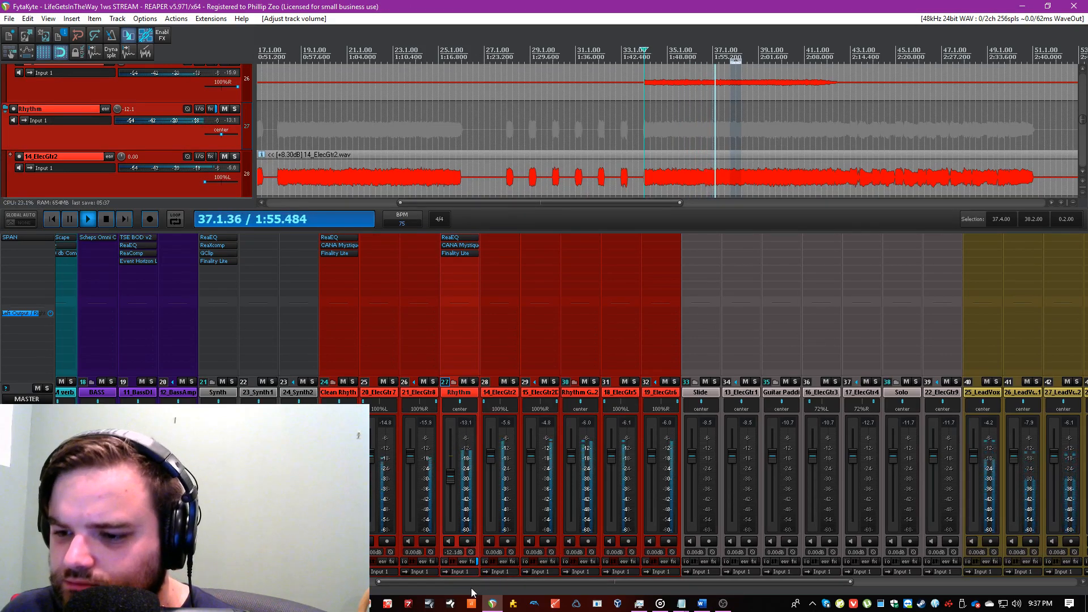
Step: Replay the full mix from the start of the song and check the slide and padding guitar tracks
scroll(460, 583, down, 3)
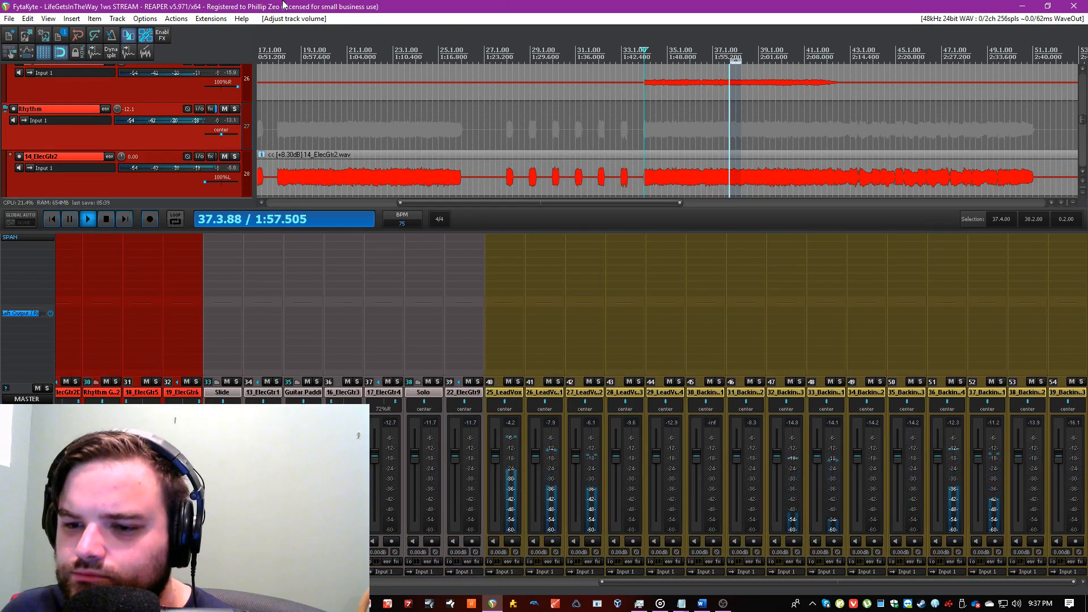
key(space)
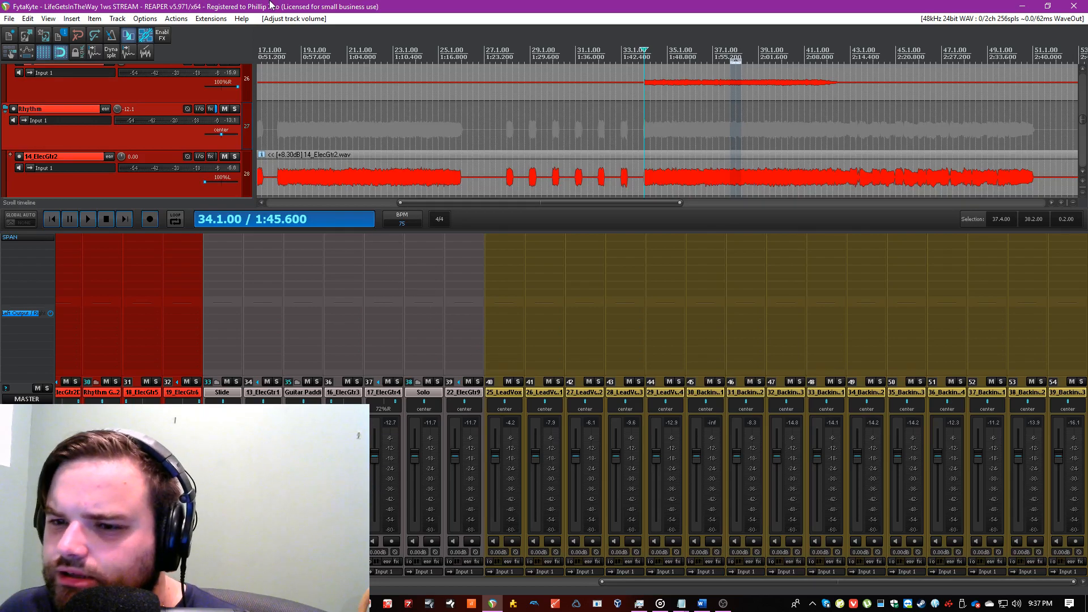
scroll(696, 579, left, 10)
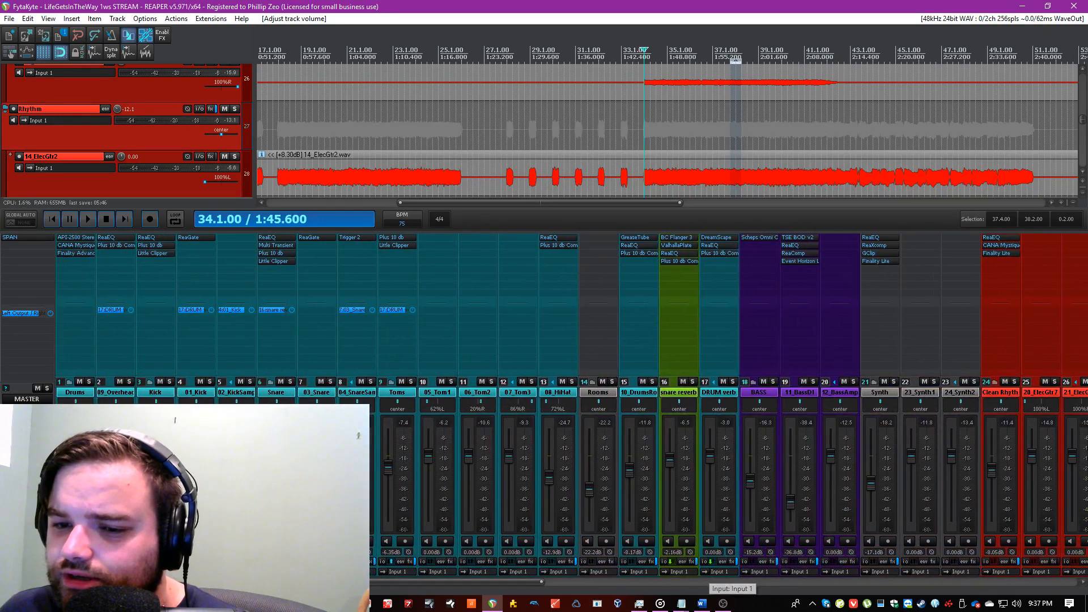
click(52, 219)
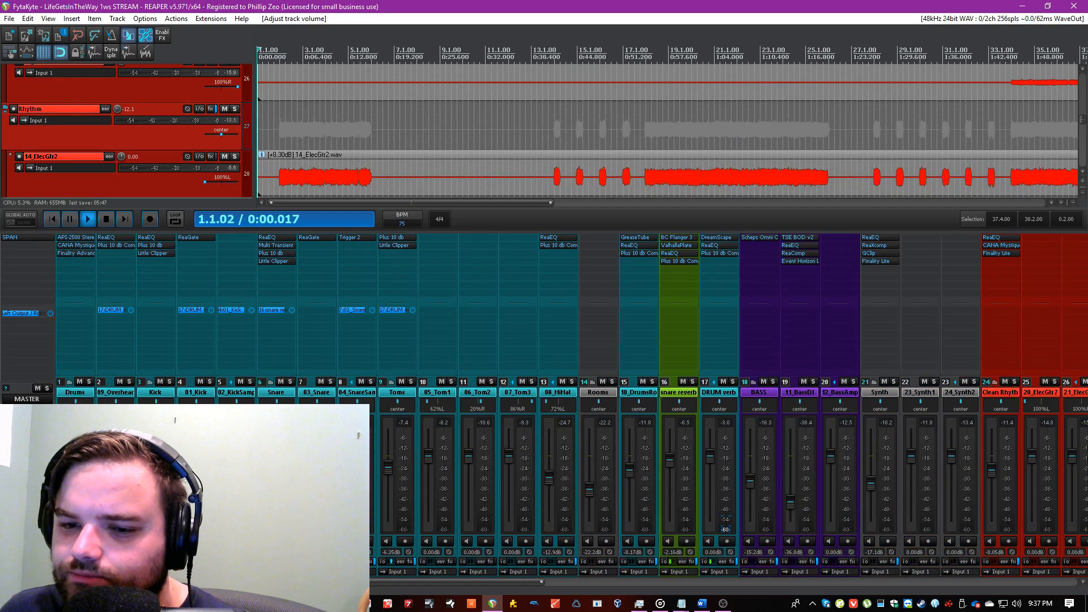
scroll(437, 4, up, 4)
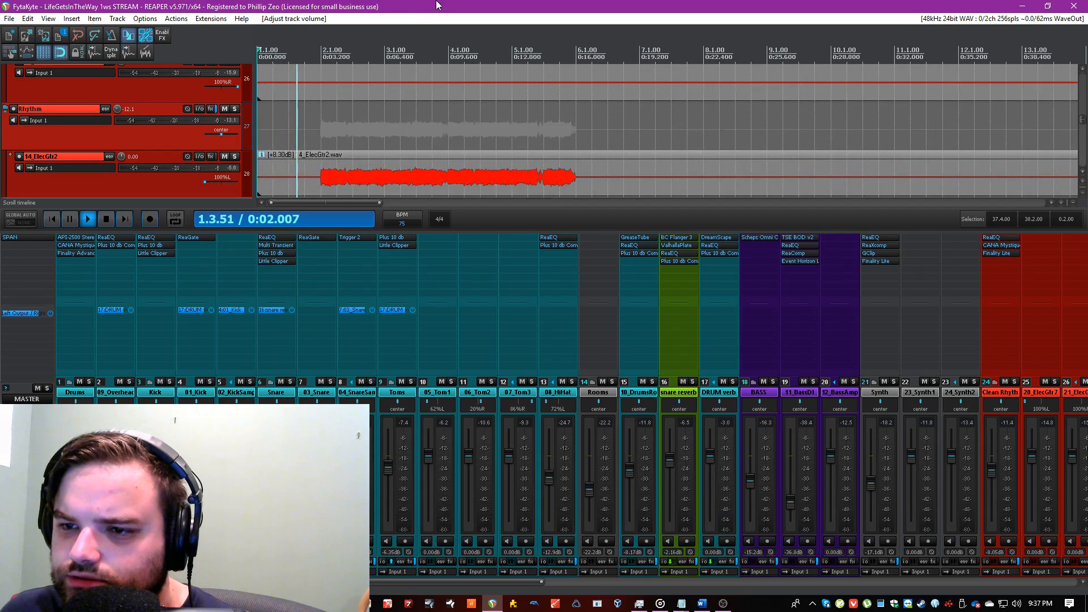
drag(444, 581, 629, 584)
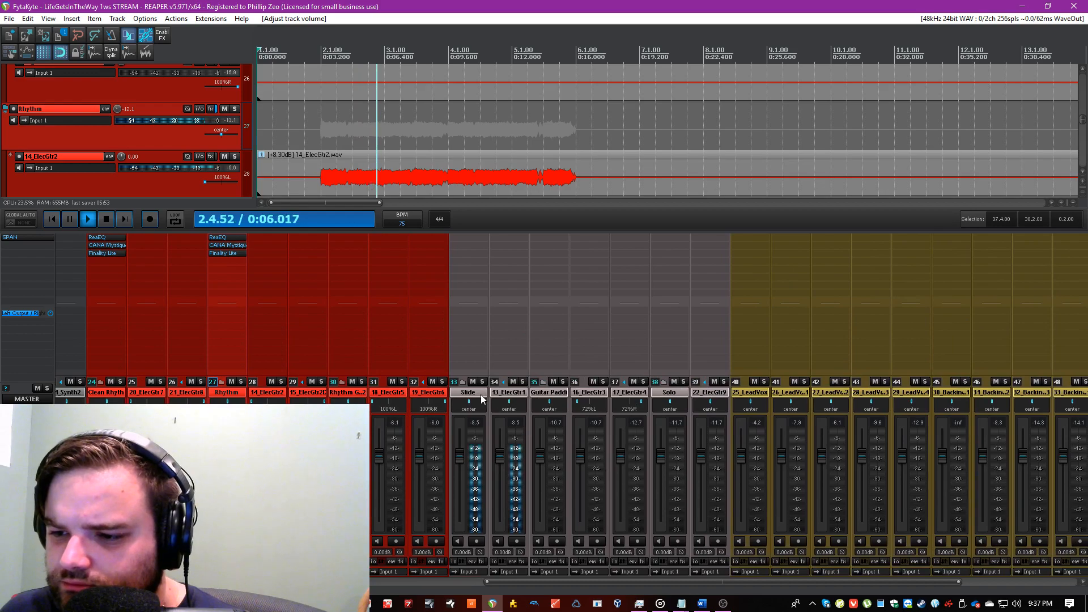
Step: Lower the Slide folder's volume to -5.02 dB and add ReaEQ to it
click(481, 398)
drag(458, 462, 460, 475)
double_click(463, 273)
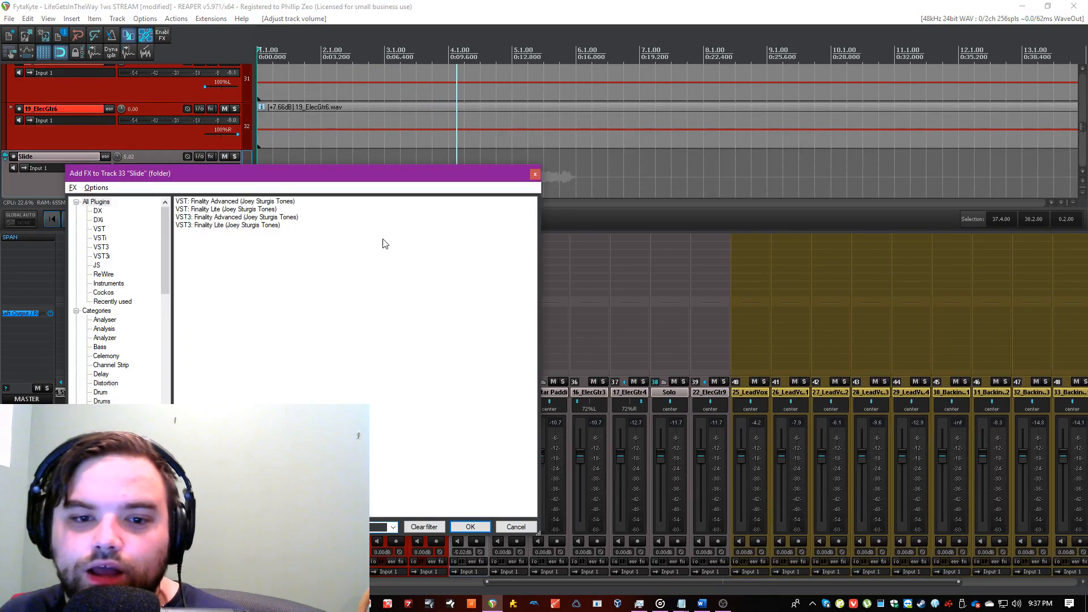
text(reaeq)
double_click(225, 204)
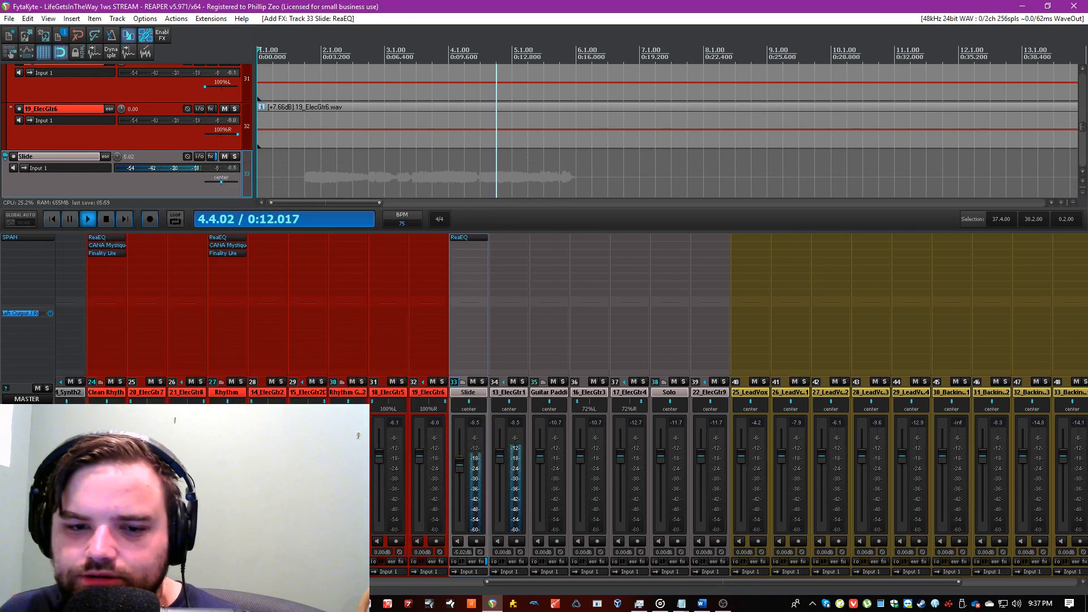
Step: In the Slide ReaEQ, make band 1 a high pass, cut with band 2 and boost band 3 by 4.4 dB near 658 Hz
click(532, 462)
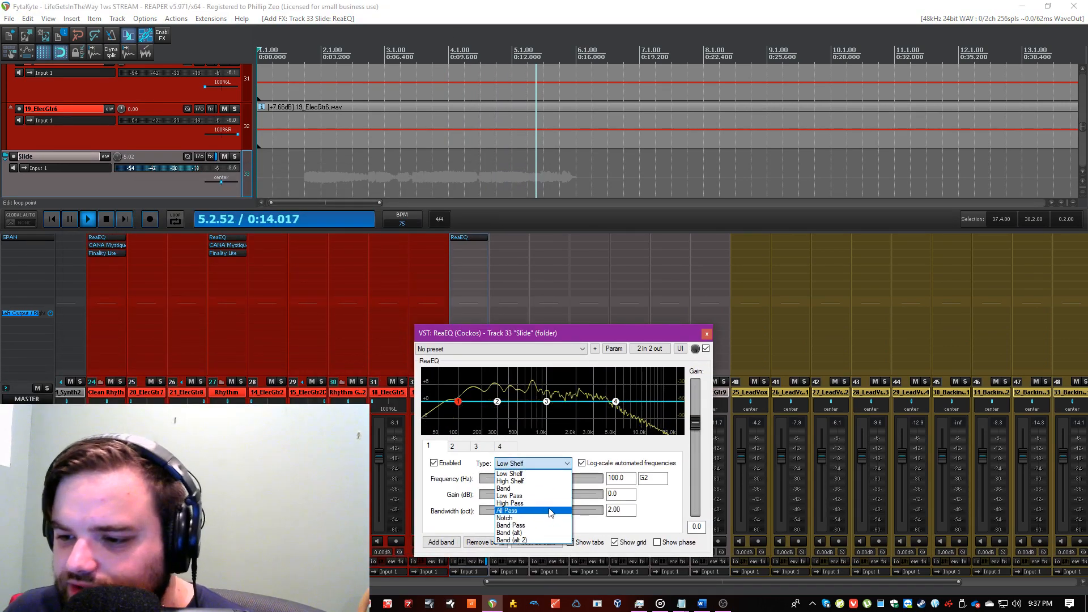
click(517, 511)
drag(458, 418, 505, 416)
click(307, 172)
key(space)
key(space)
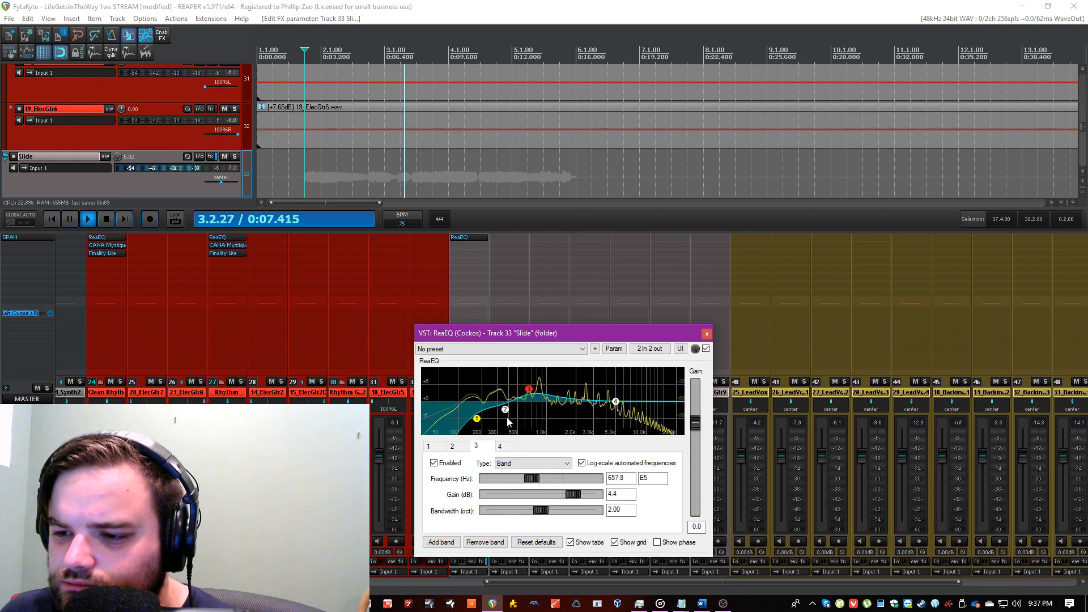
Step: Set the Slide ReaEQ's high shelf to a 3.0 dB boost near 3385 Hz with 0.16 oct bandwidth
drag(615, 401, 594, 386)
drag(541, 511, 494, 513)
drag(594, 387, 599, 397)
Step: Add a fifth Slide ReaEQ band as a low pass near 7399 Hz with 1.49 oct bandwidth, and close the EQ
right_click(647, 392)
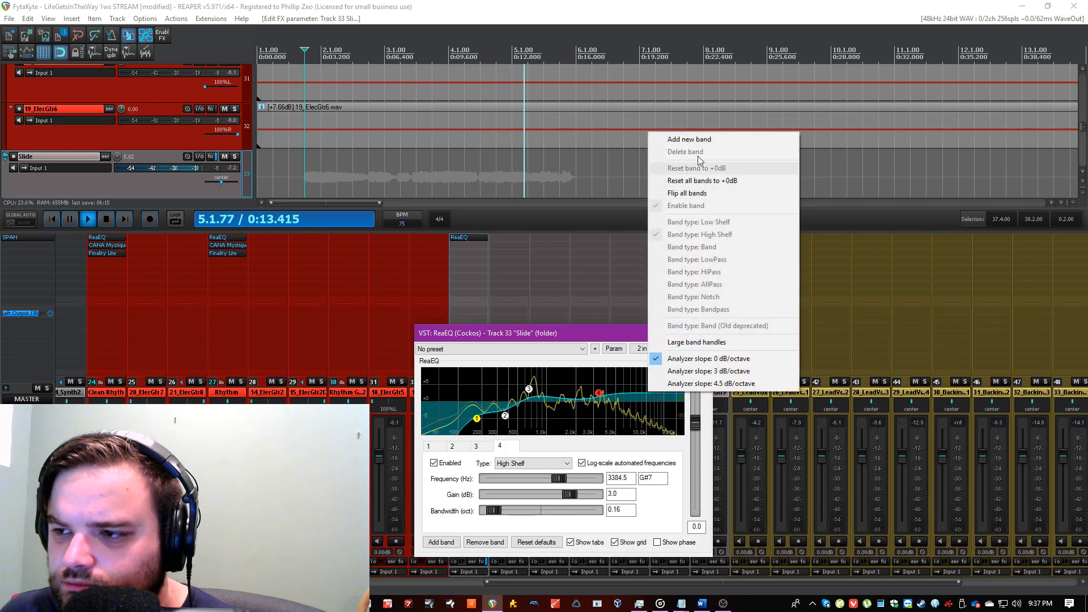
click(666, 139)
click(532, 462)
click(537, 491)
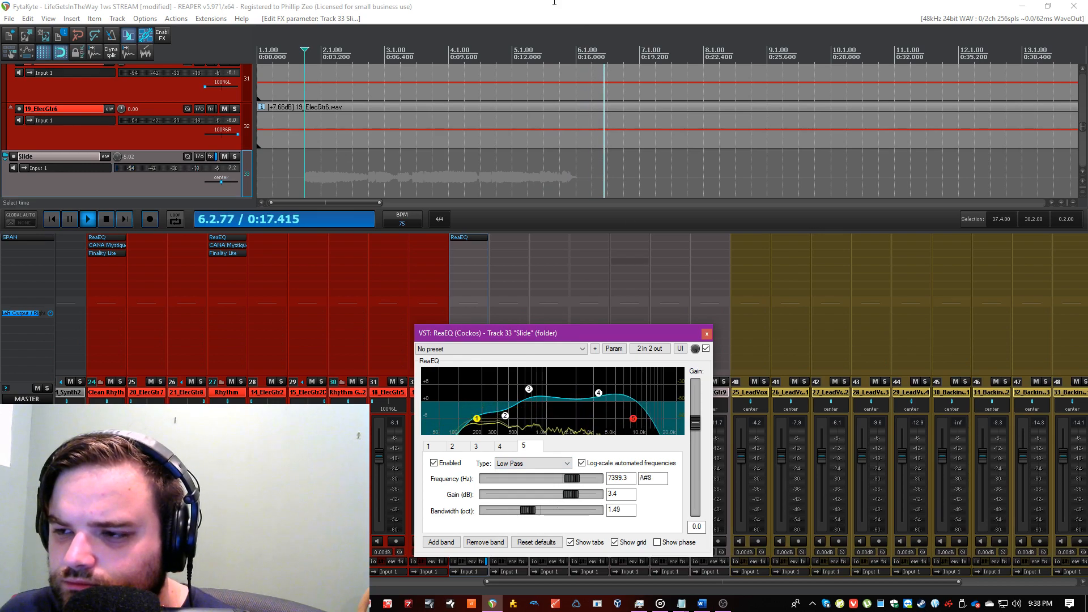
click(706, 333)
Step: Add the epicVerb reverb to the Guitar Padding folder and move its window clear of the track list
drag(544, 581, 765, 580)
click(310, 392)
click(333, 396)
click(384, 392)
scroll(511, 80, down, 3)
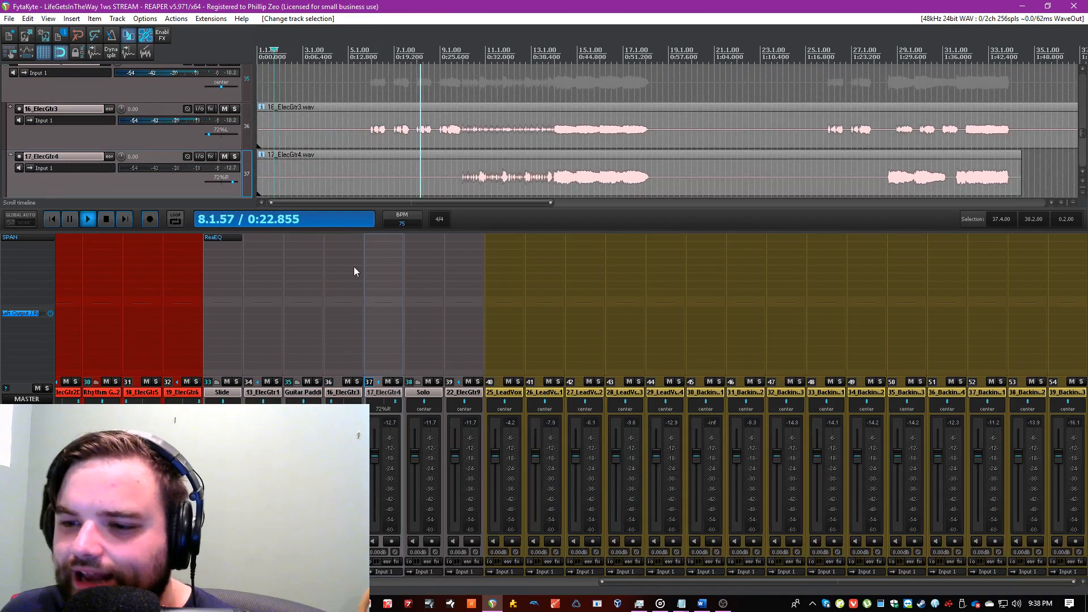
click(301, 392)
double_click(303, 260)
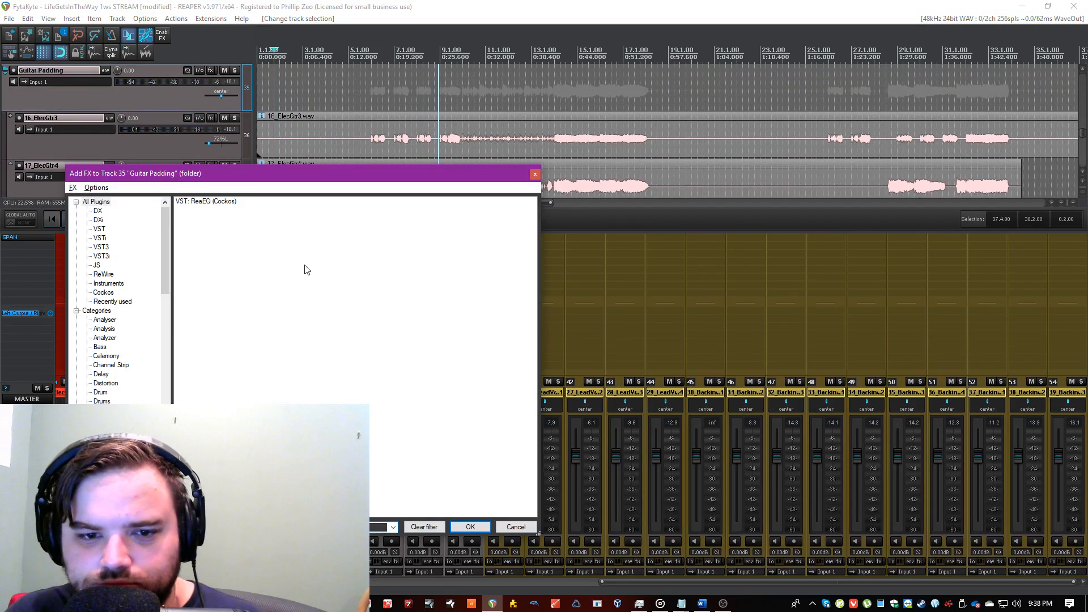
text(epic)
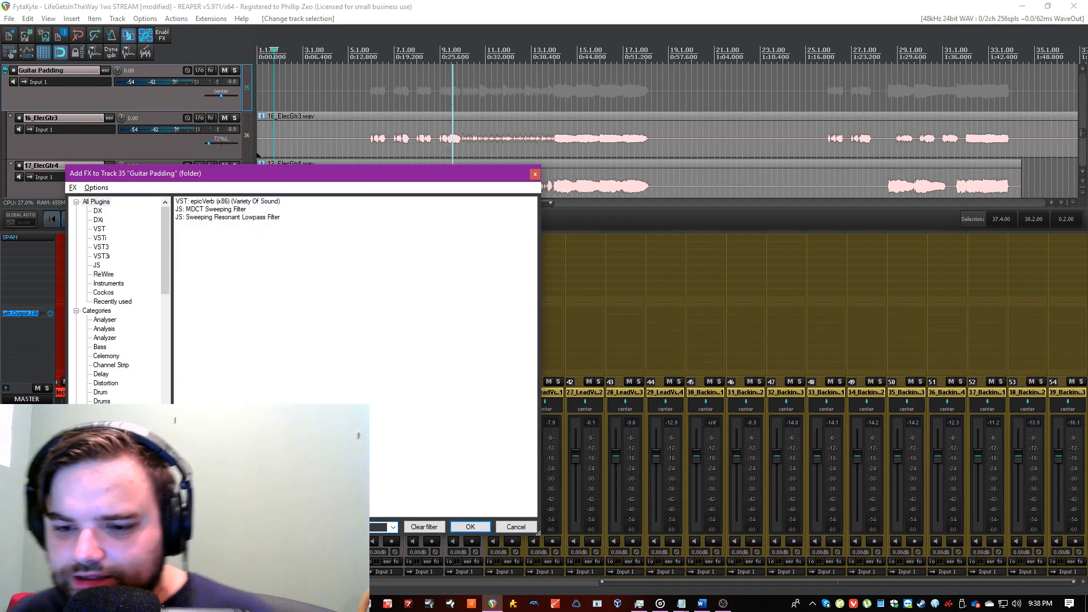
double_click(269, 202)
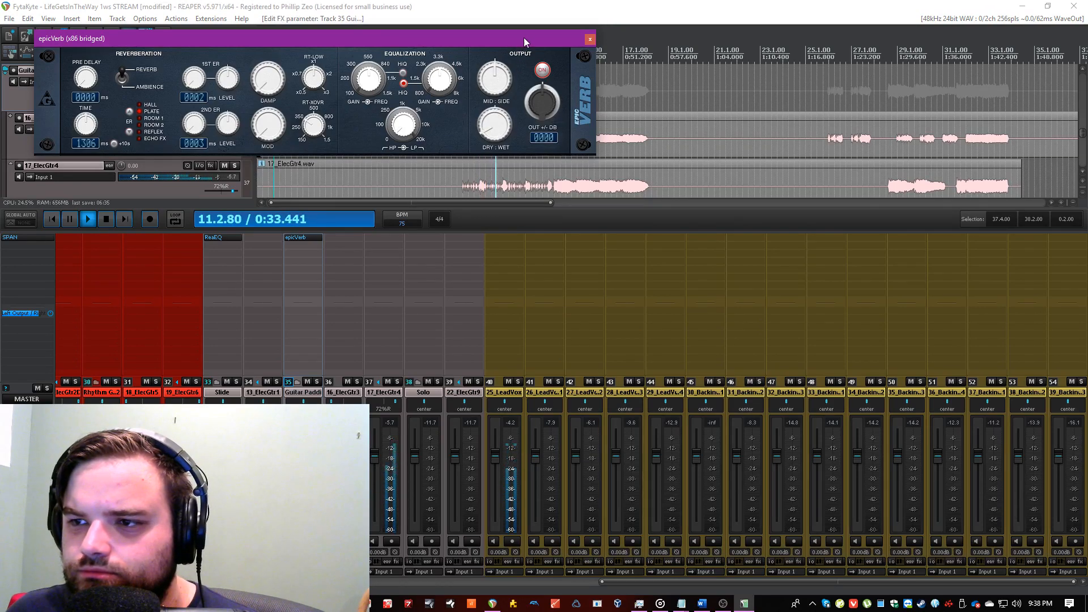
drag(521, 41, 646, 162)
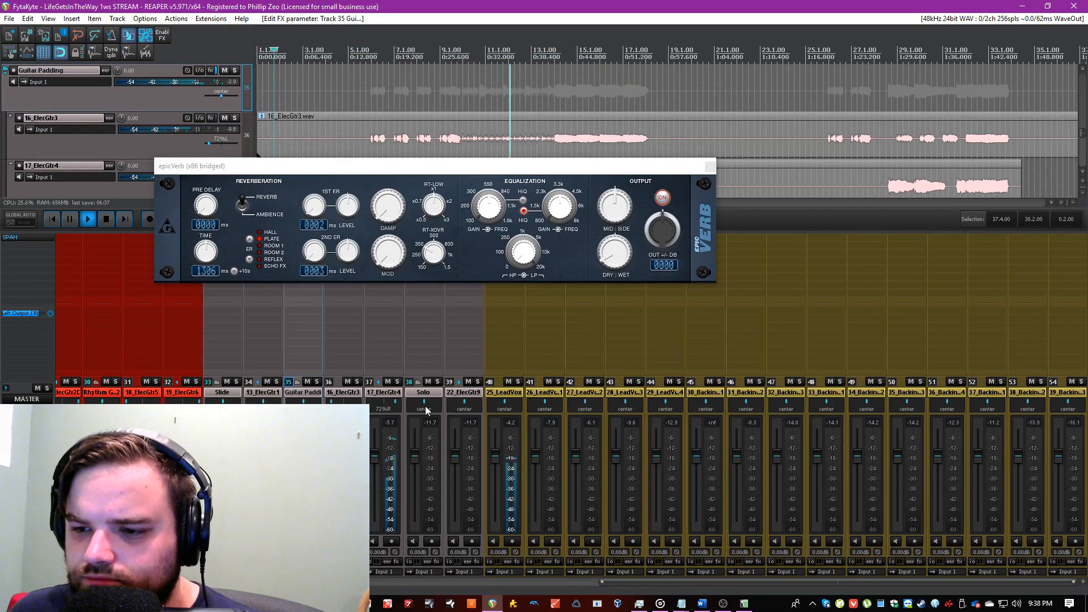
Step: Solo Guitar Padding, add ReaComp after epicVerb, and arrange both plugin windows
click(316, 382)
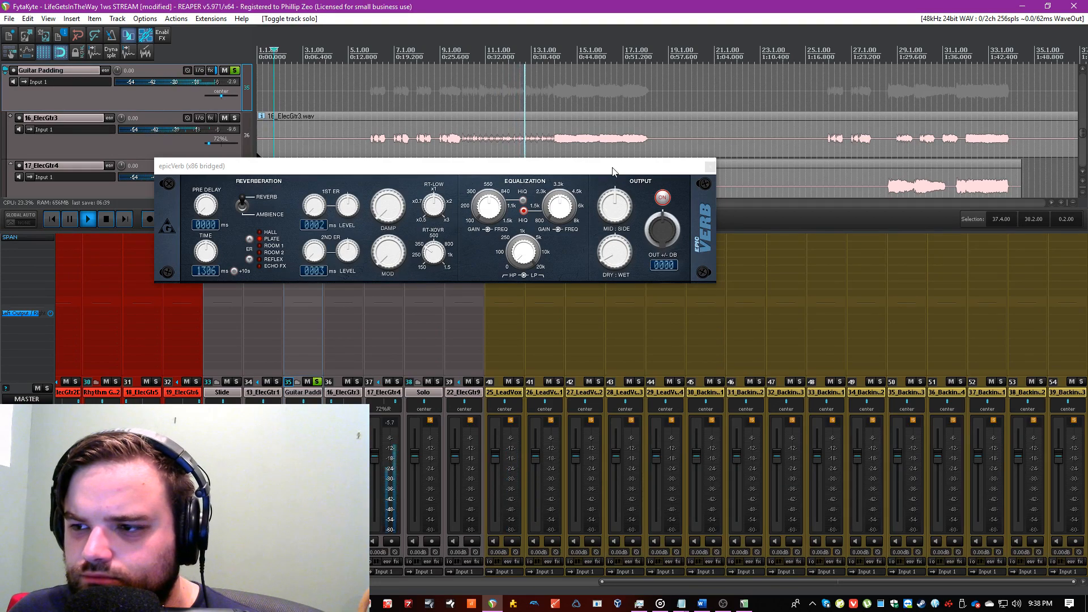
drag(612, 171, 970, 254)
double_click(295, 249)
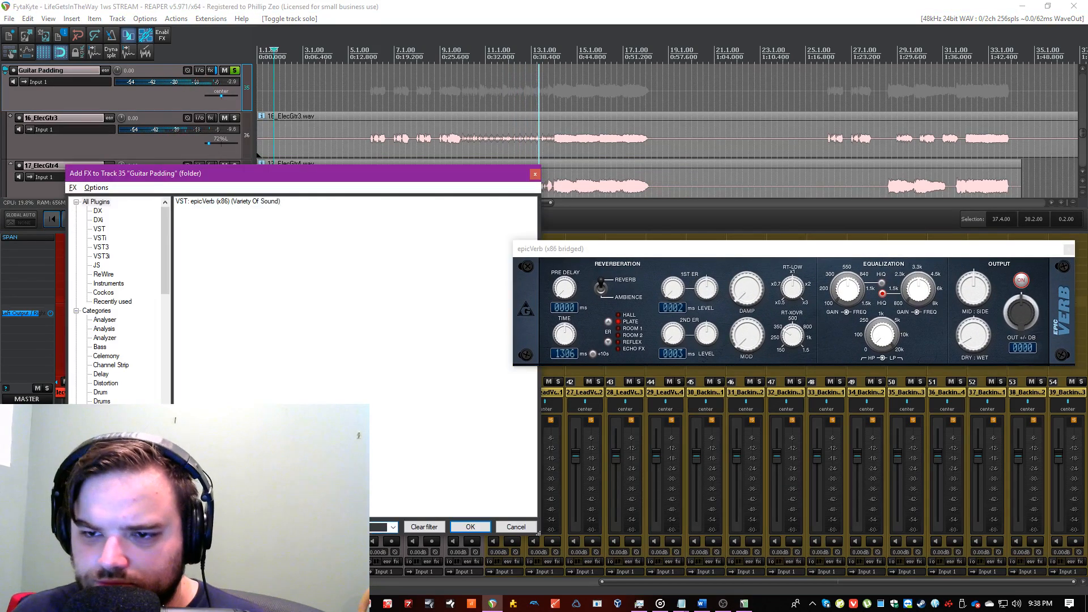
text(reacomp)
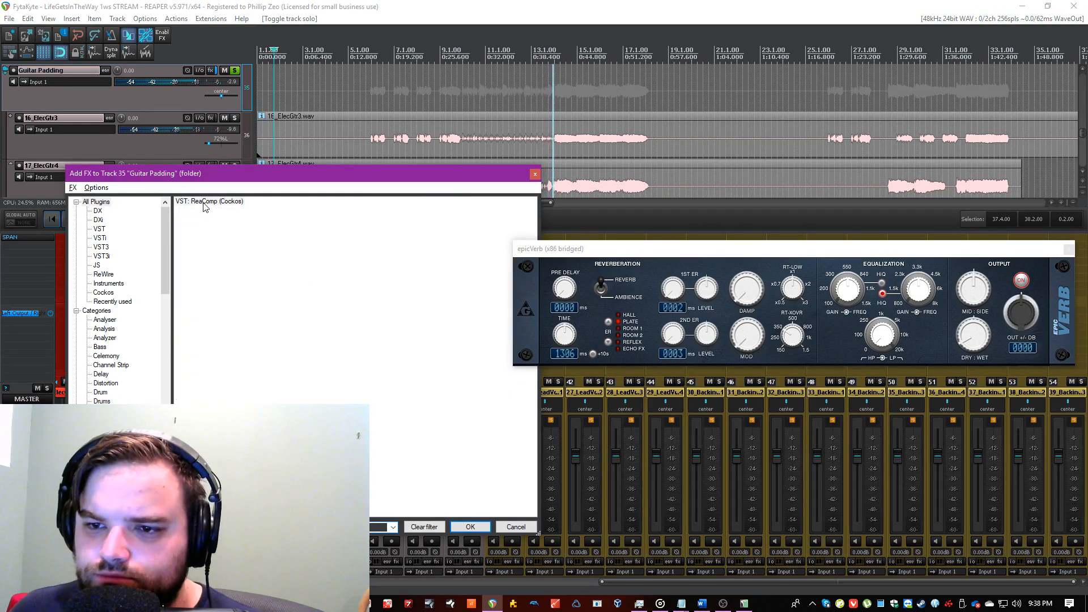
double_click(204, 202)
click(296, 245)
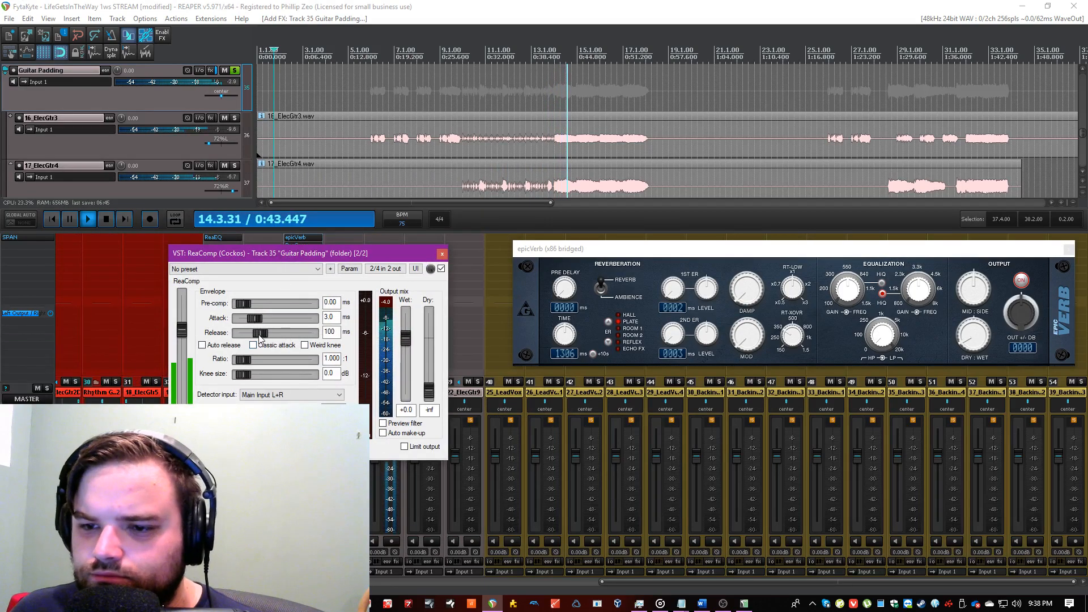
drag(321, 249, 312, 279)
Step: Add ReaXcomp to Guitar Padding and place it between epicVerb and ReaComp
double_click(301, 269)
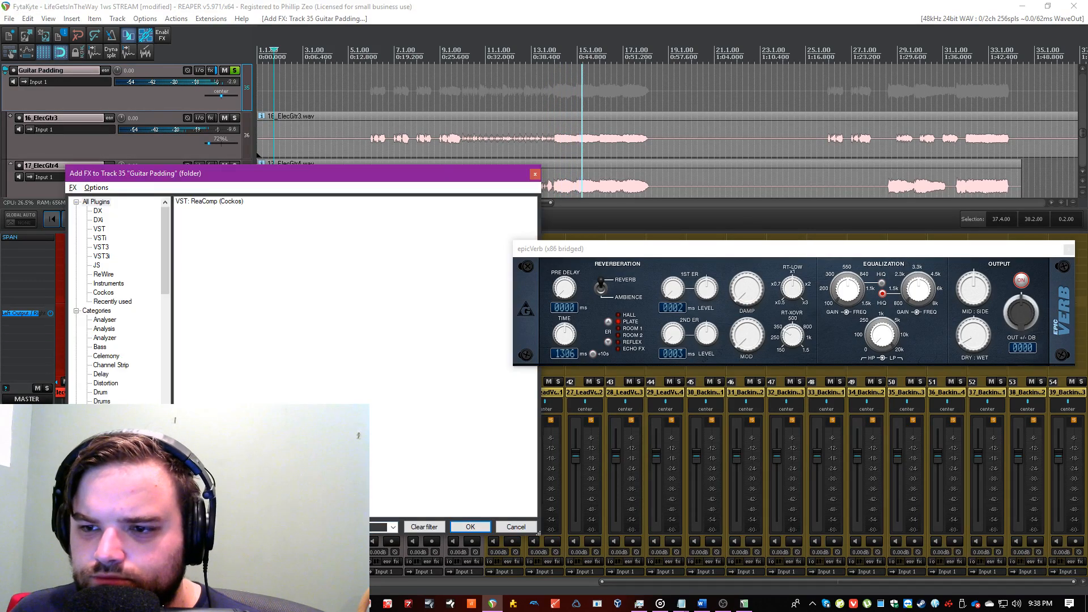
double_click(211, 201)
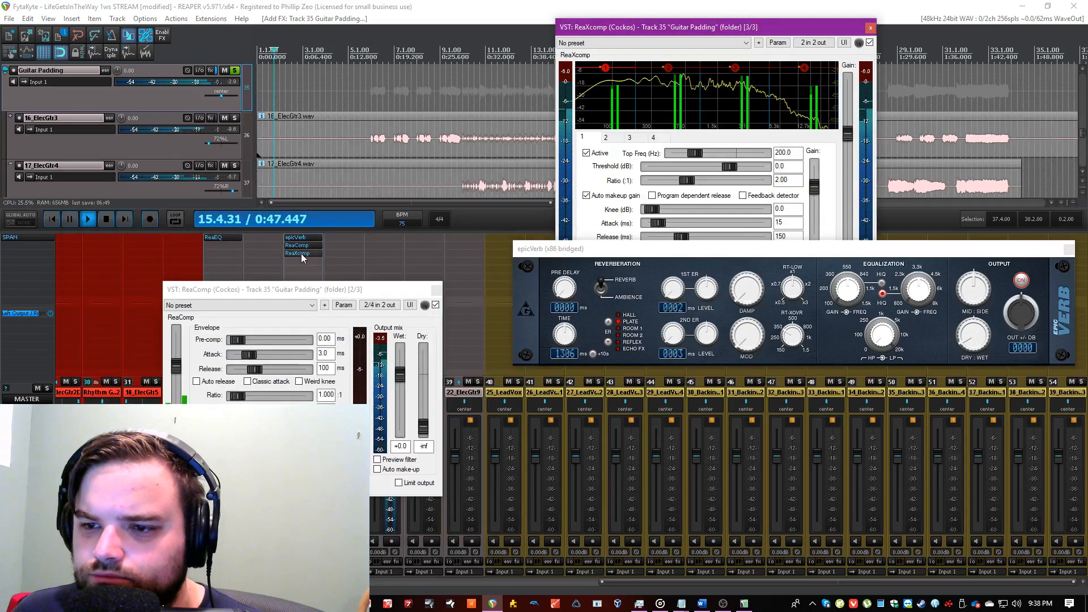
drag(311, 254, 313, 245)
Step: Add a fifth ReaXcomp band, set band 4's top frequency to 4518 Hz, save the project, and replay from about bar 14
right_click(737, 74)
click(759, 78)
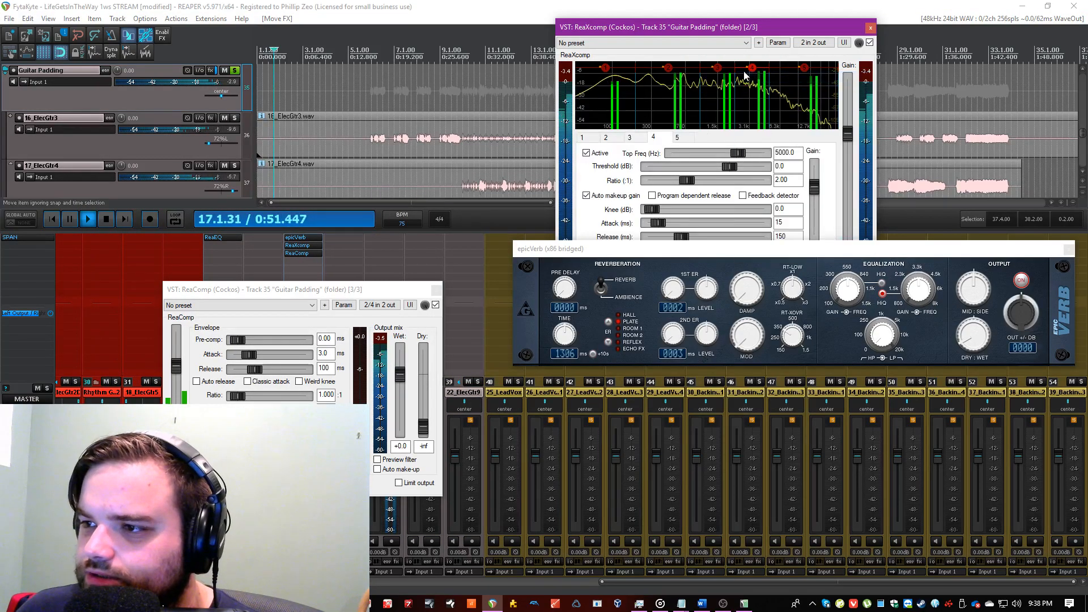
drag(736, 69, 765, 70)
click(481, 93)
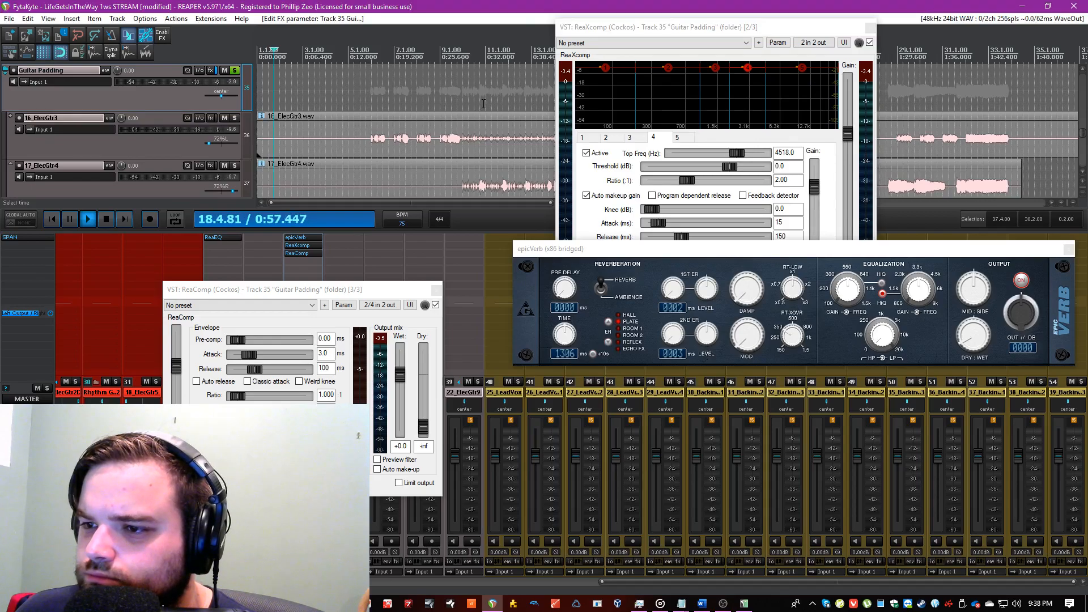
scroll(476, 94, down, 3)
key(ctrl+s)
click(406, 94)
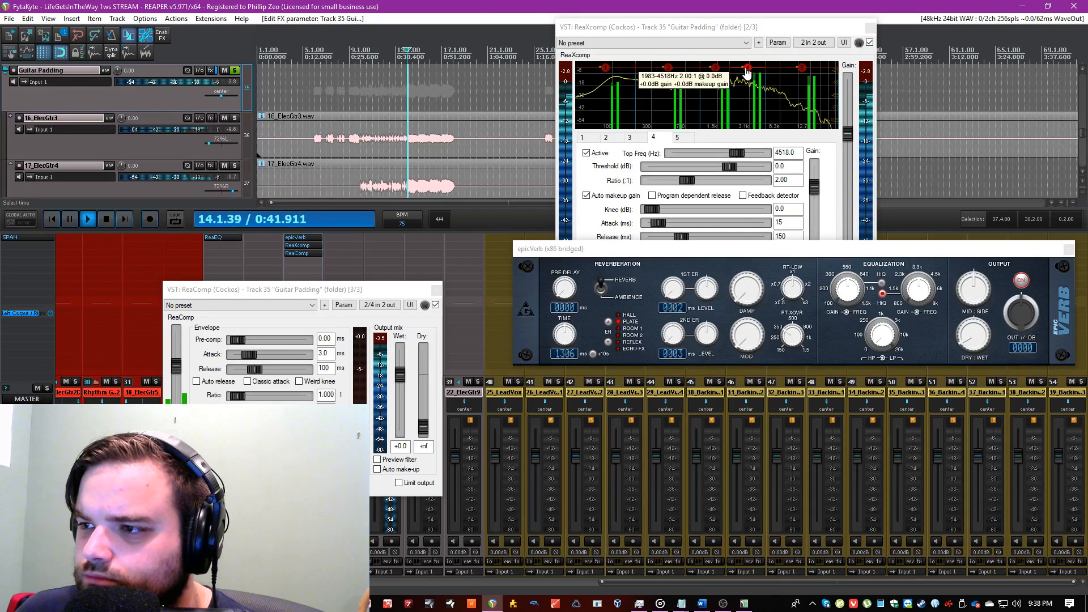
Step: Set ReaXcomp band 4 to a -17.6 dB threshold and 160 ms release with auto makeup gain off, keeping all its controls visible
drag(747, 68, 747, 93)
click(587, 195)
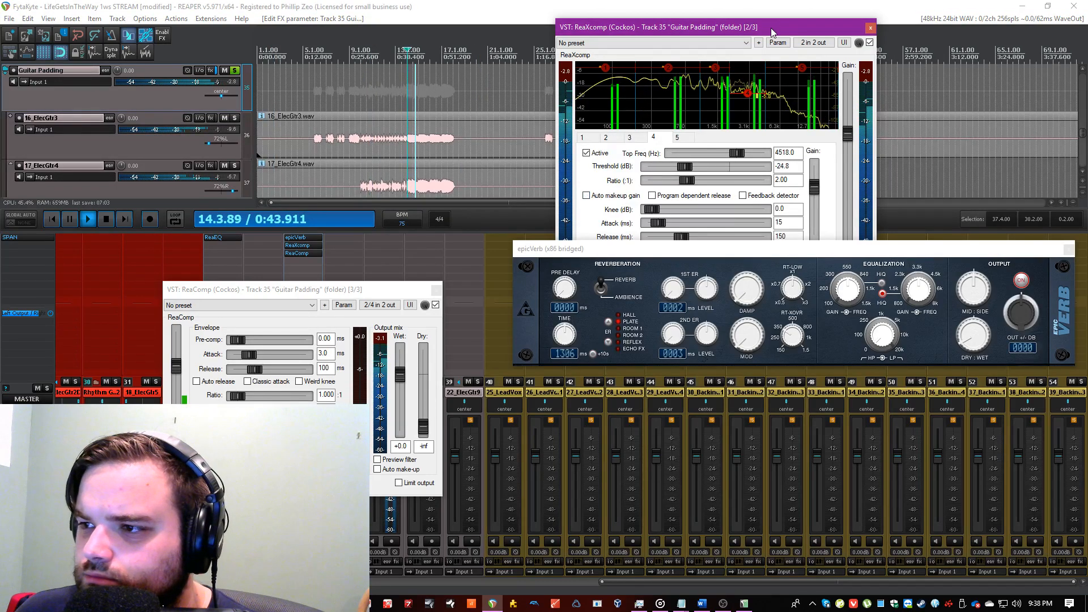
drag(762, 32, 568, 47)
drag(593, 250, 652, 320)
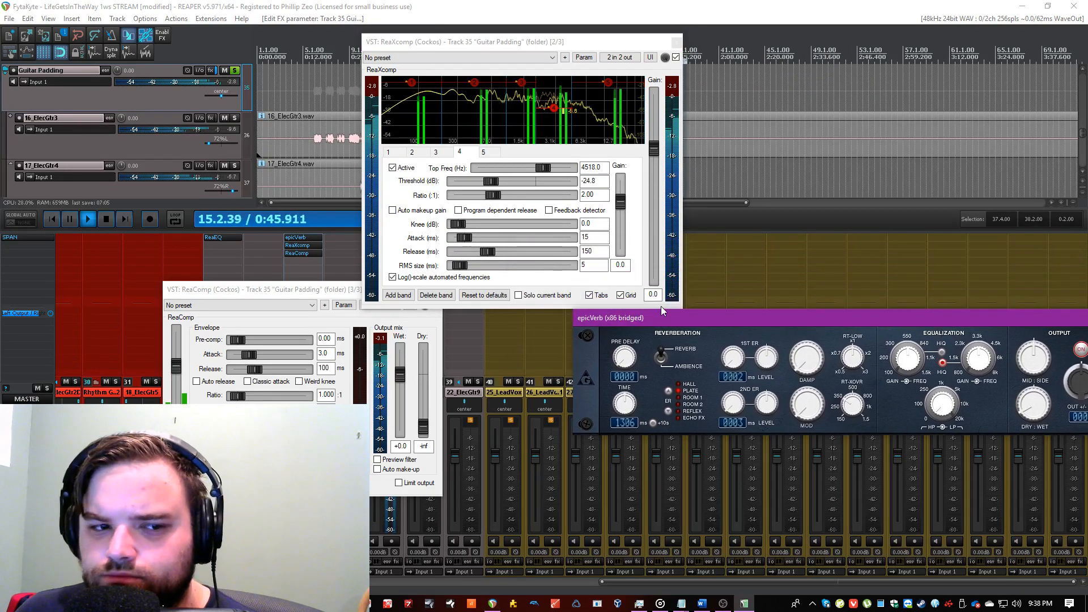
drag(549, 106, 554, 103)
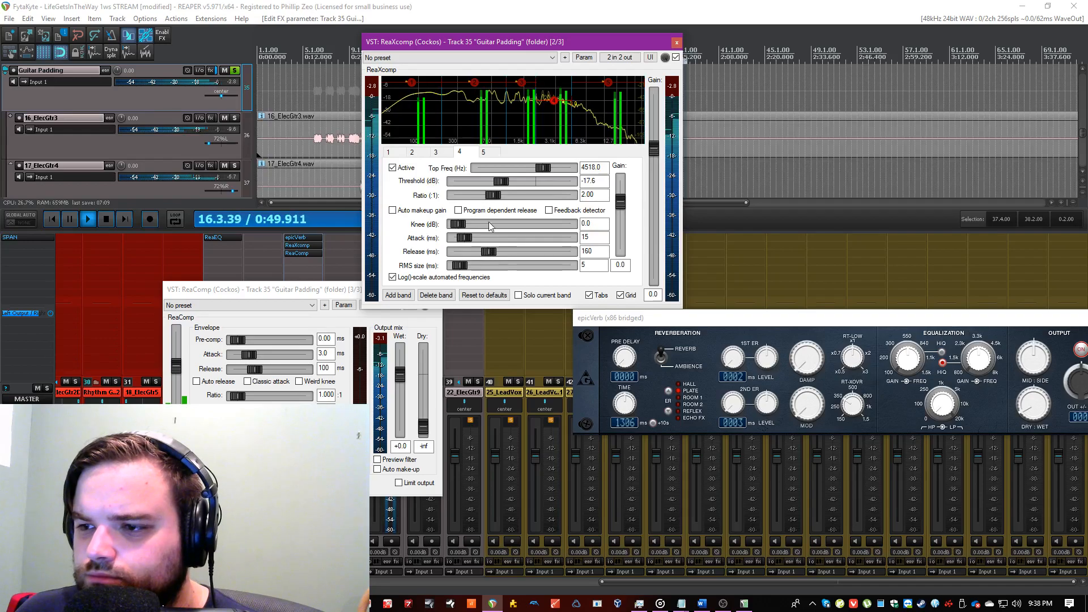
Step: Set ReaXcomp bands 5 and 3 to -18.7 dB thresholds with auto makeup gain off, replaying the soloed guitars
drag(608, 82, 608, 111)
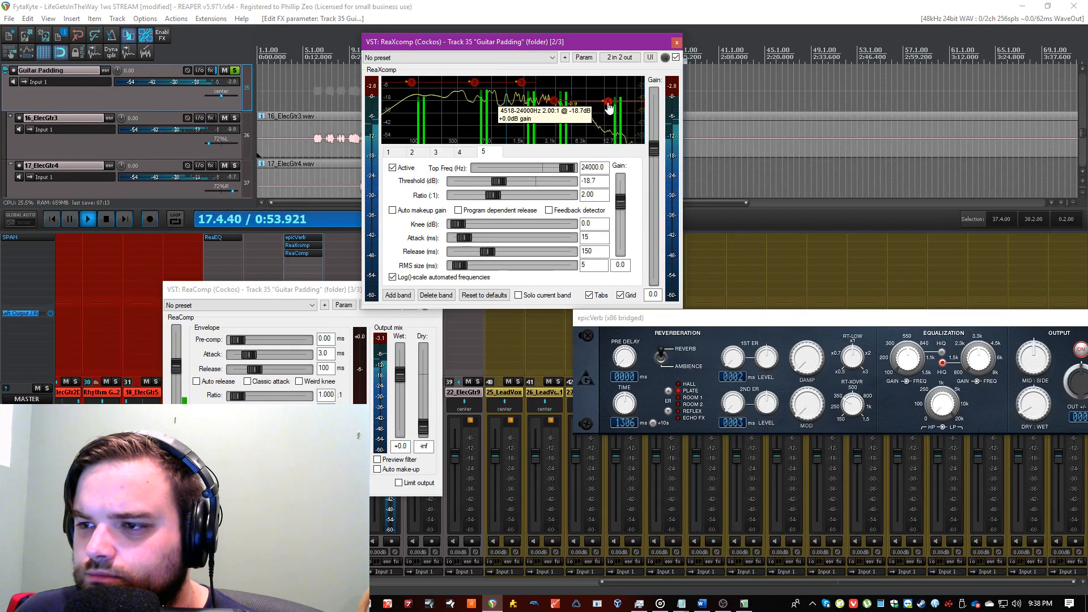
drag(522, 82, 522, 100)
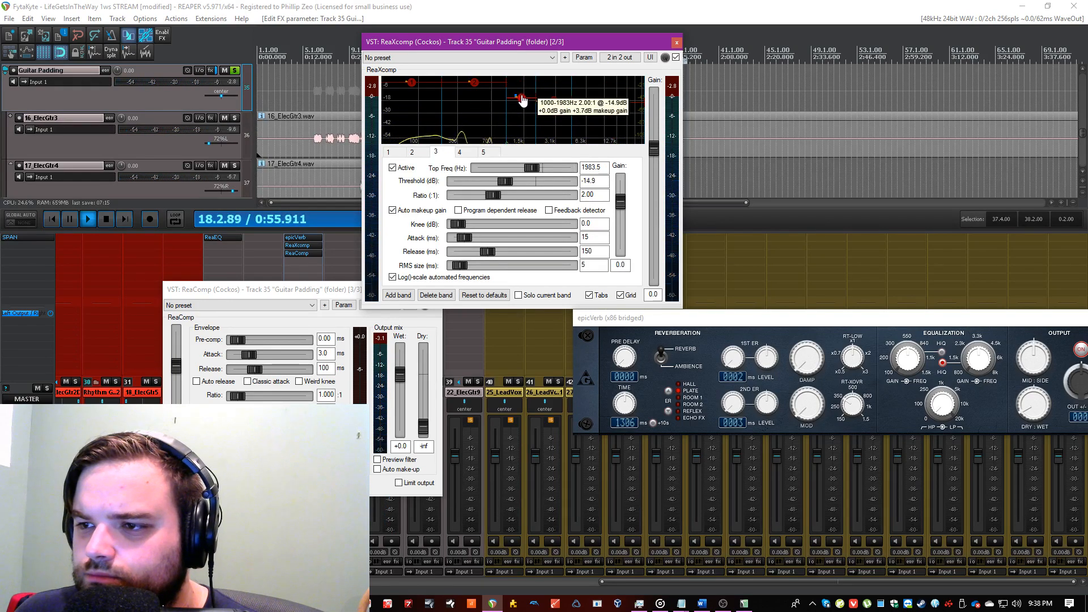
key(space)
drag(454, 45, 446, 69)
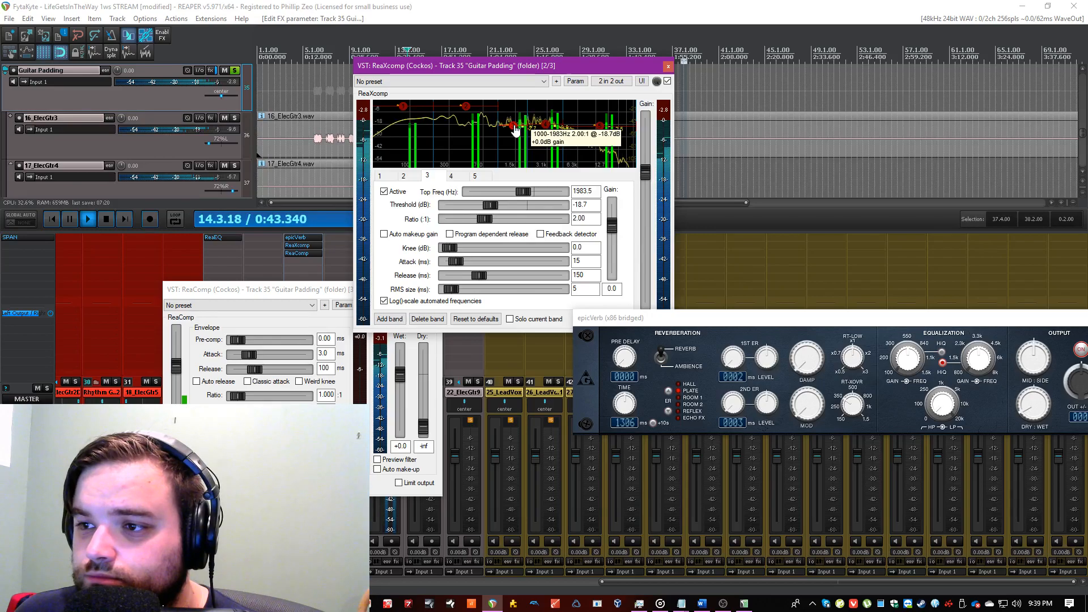
Step: Set ReaXcomp band 2's threshold to -16.0 dB without auto makeup gain, lower band 1's threshold, and close the plugin
drag(465, 106, 468, 130)
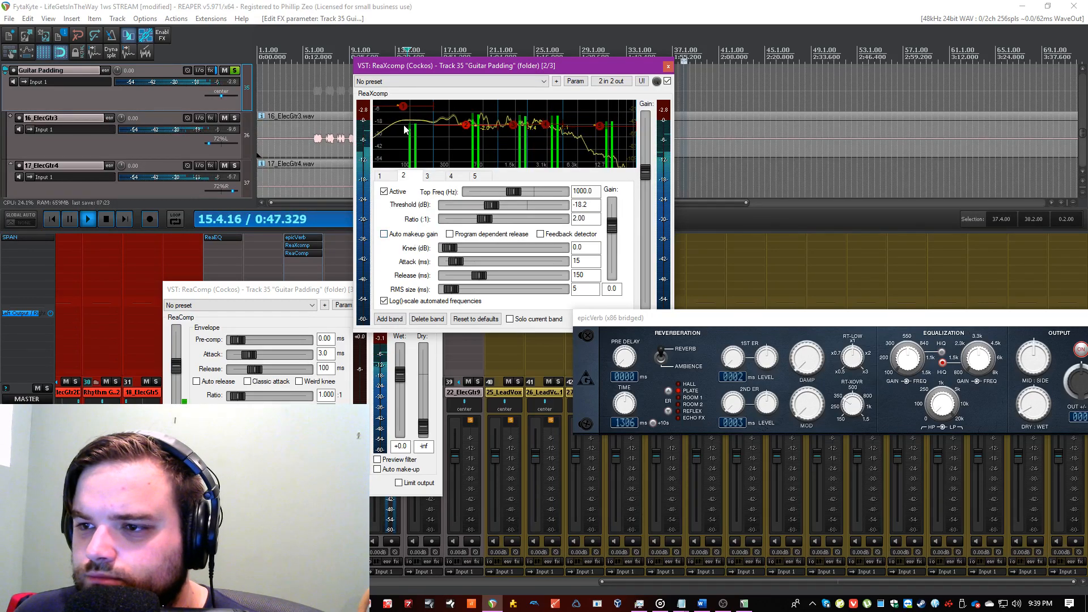
drag(403, 106, 466, 123)
click(545, 6)
click(531, 5)
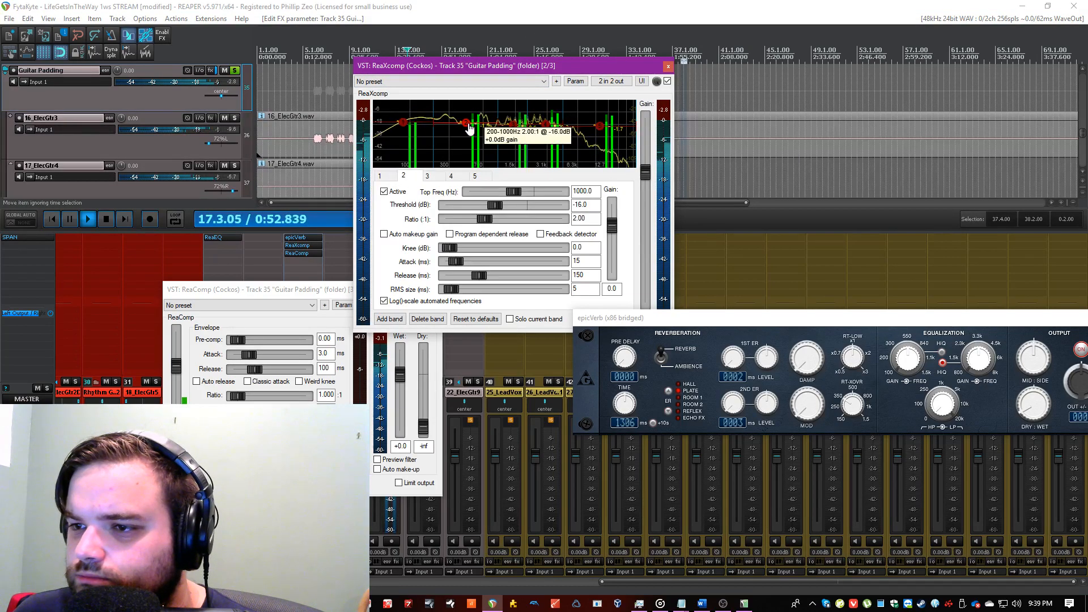
click(668, 67)
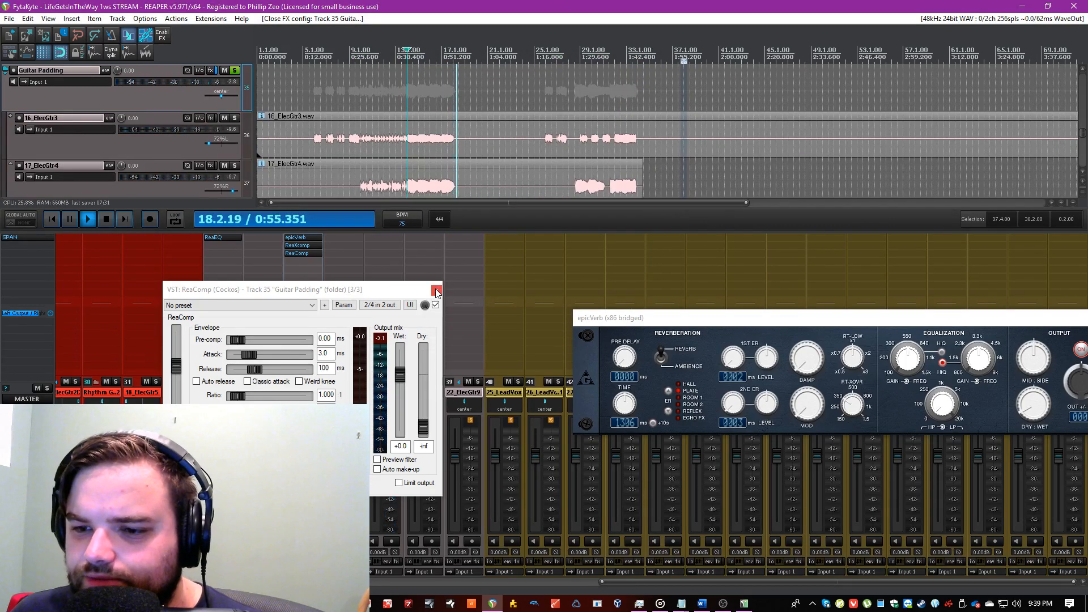
Step: Lower ReaComp's threshold, set ratio 4.92, release 22 ms and attack 20.7 ms during playback, then close the plugin
key(space)
drag(178, 371, 179, 401)
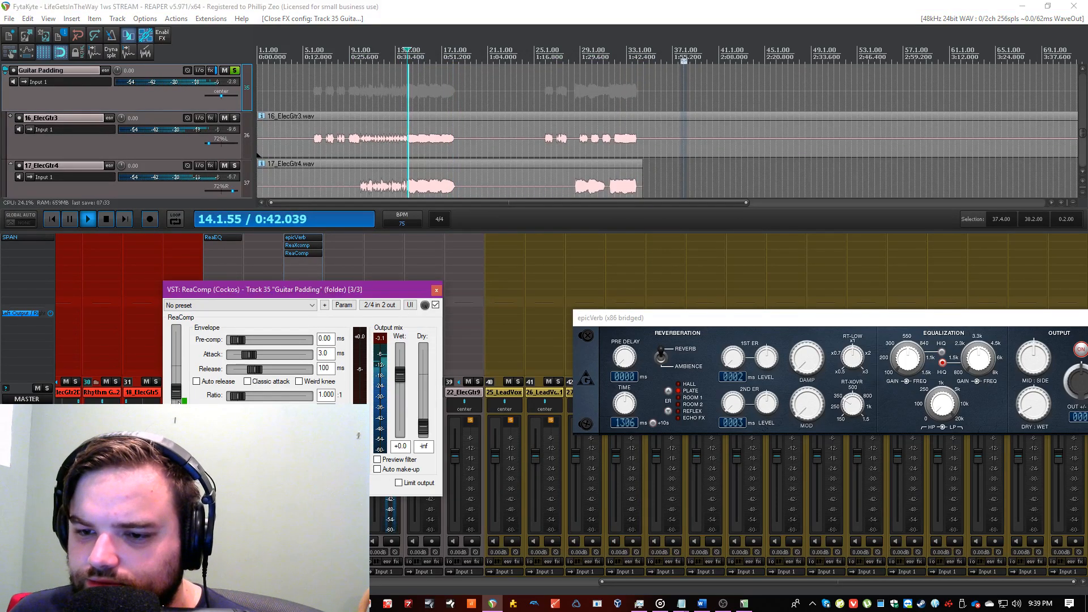
drag(258, 400, 249, 403)
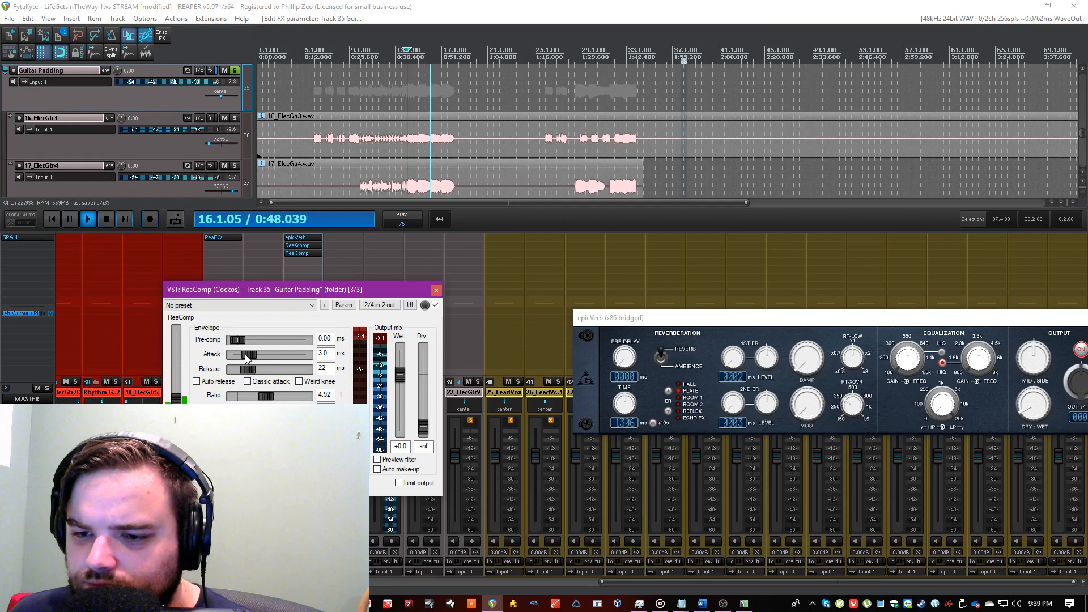
click(449, 5)
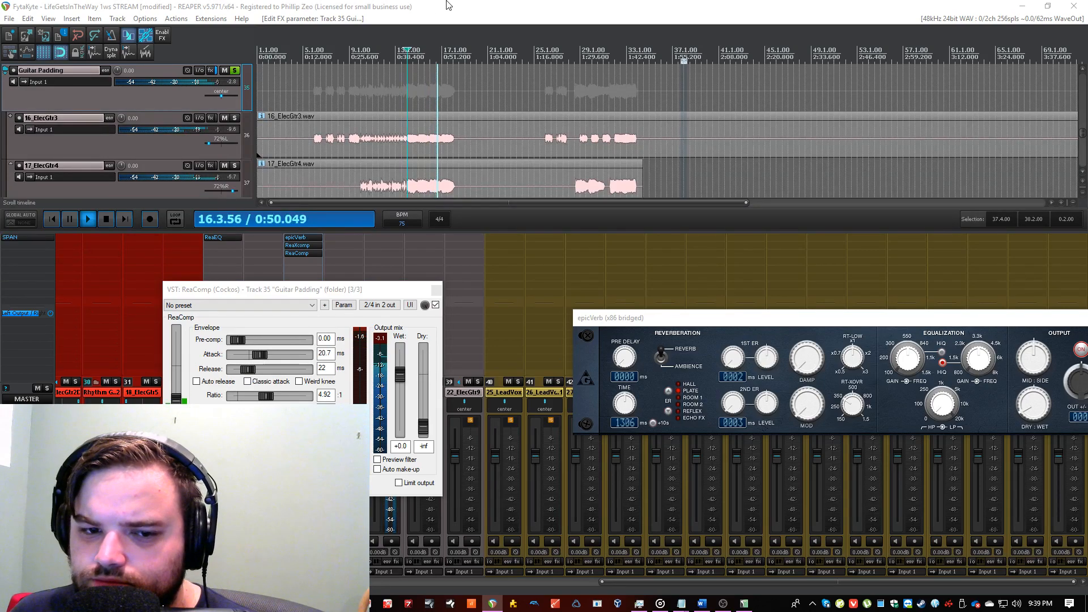
key(Escape)
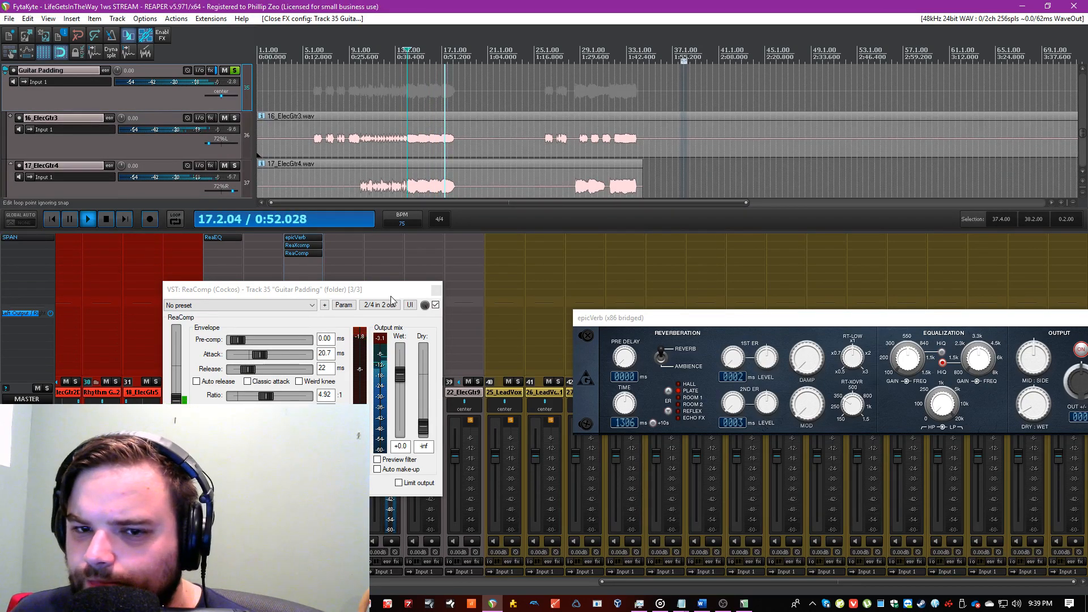
click(437, 290)
Step: Lower the Guitar Padding volume to -5.60 dB, unsolo it, replay the full mix, and save the project
drag(294, 456, 294, 469)
key(space)
key(space)
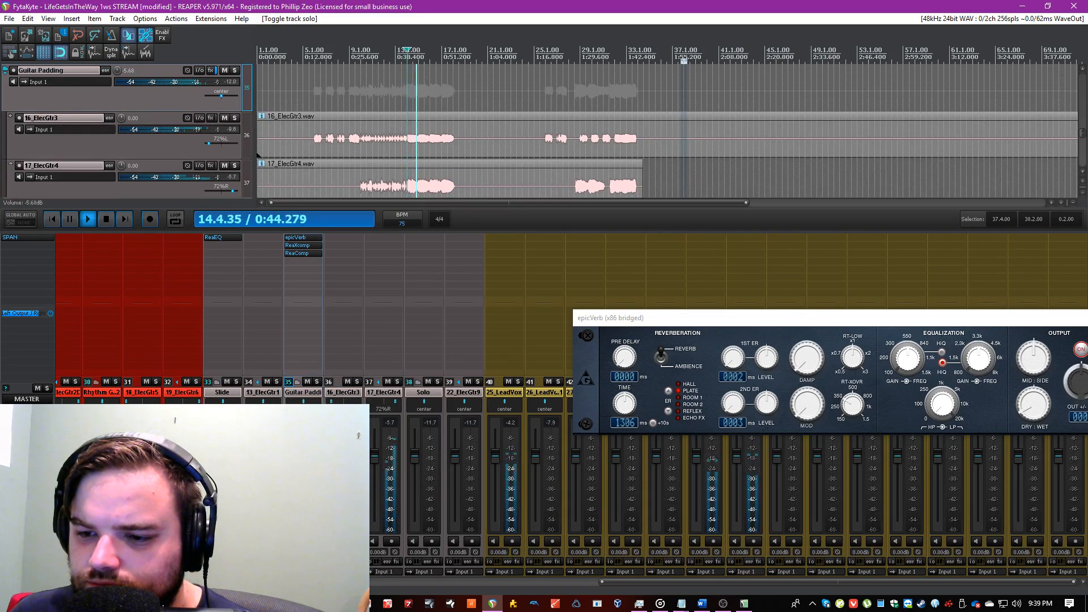
key(ctrl+s)
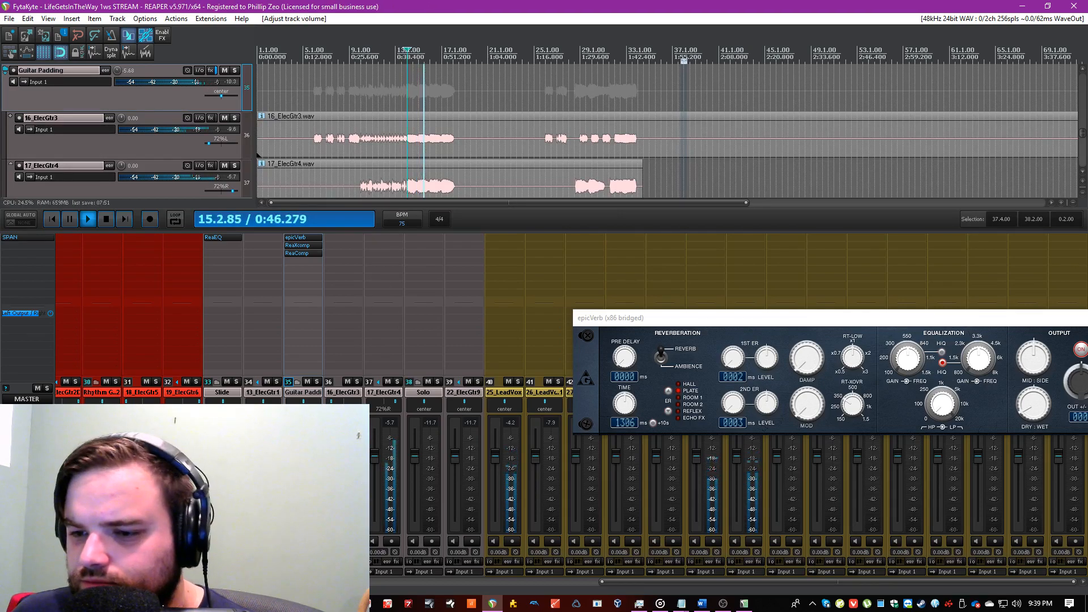
Step: Move the epicVerb window fully into view over the arrangement and listen to the full mix
drag(684, 315, 525, 124)
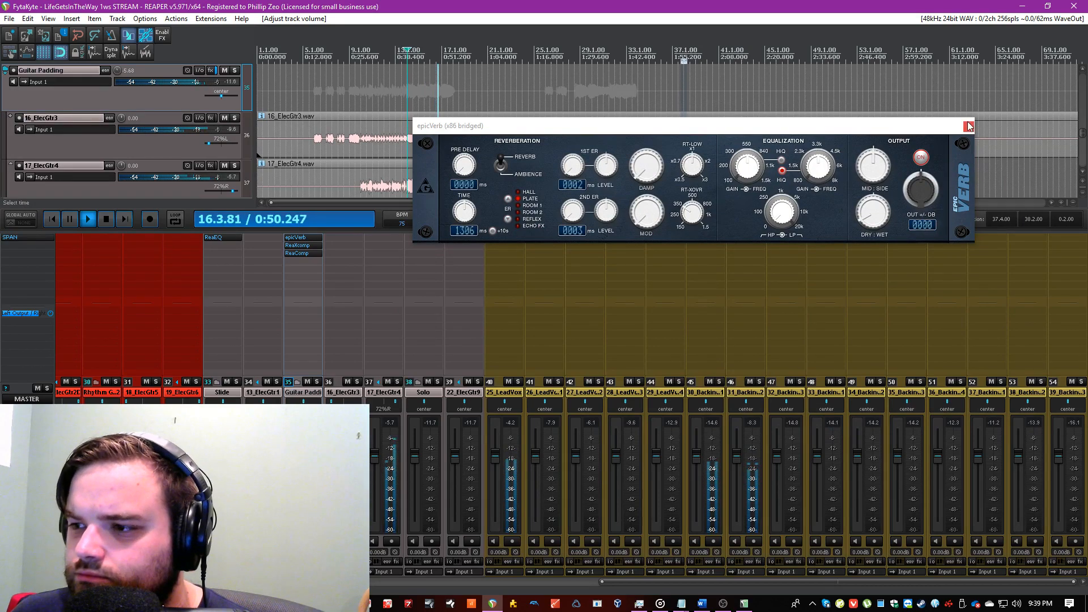
click(781, 234)
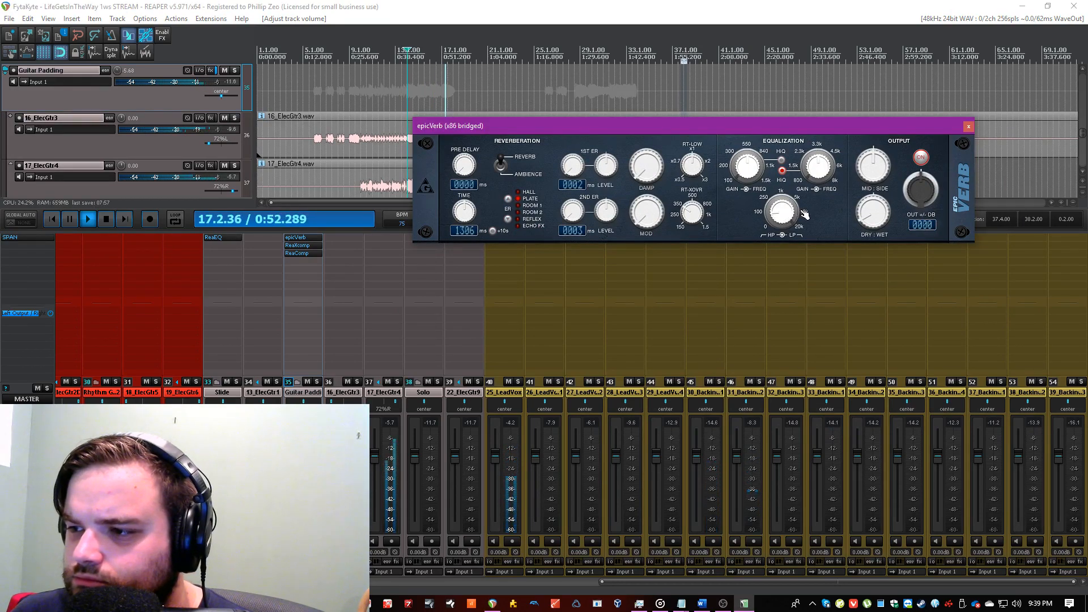
click(799, 5)
click(816, 167)
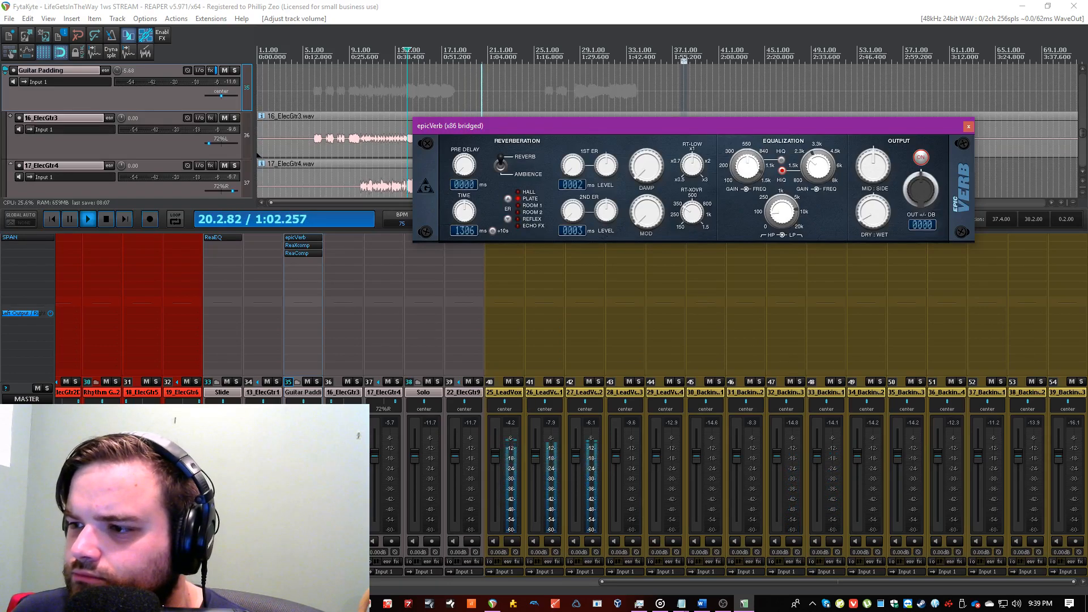
click(621, 6)
key(space)
click(972, 128)
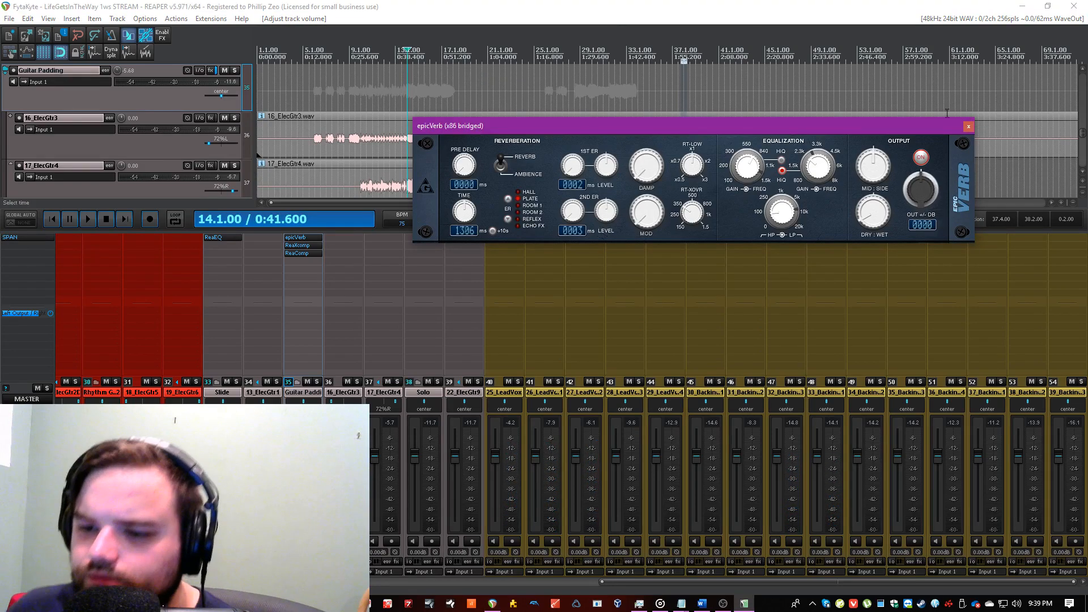
Step: Solo Guitar Padding and adjust epicVerb's dry/wet balance while listening from bar 14
click(405, 121)
click(317, 382)
key(space)
click(785, 153)
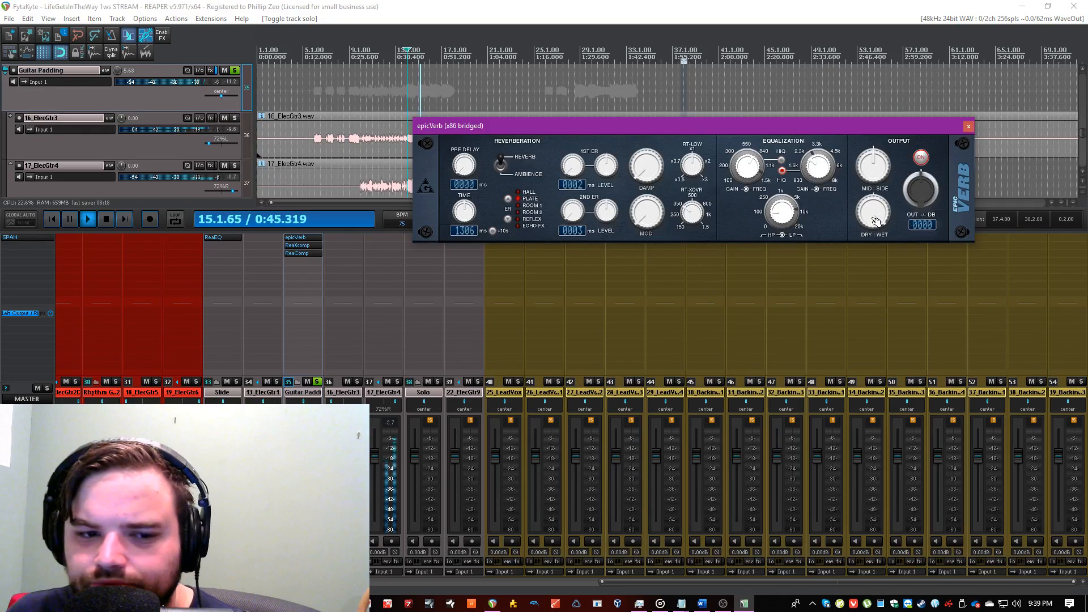
click(488, 6)
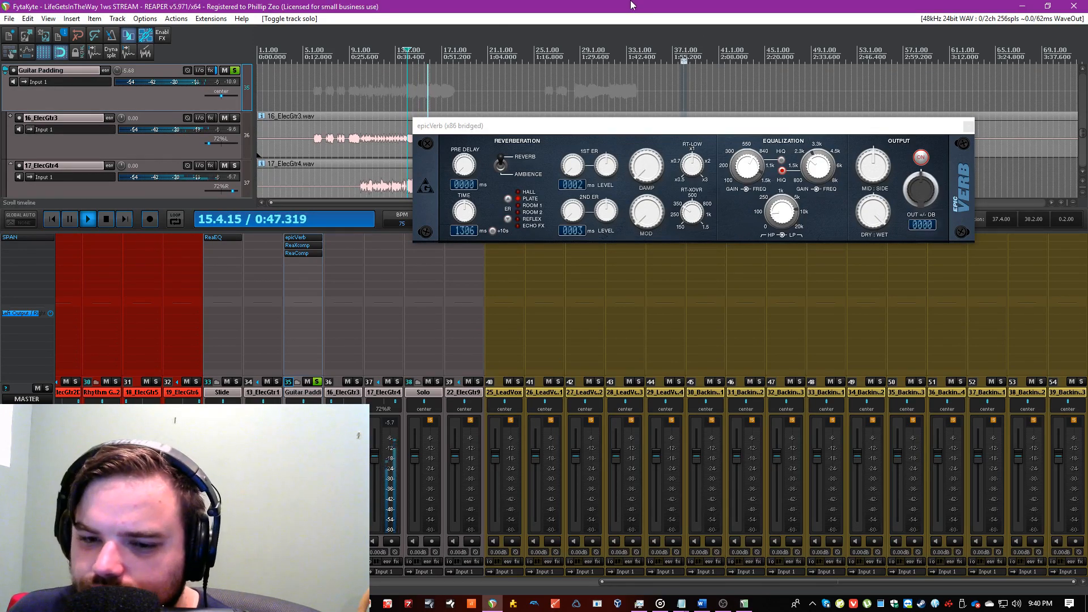
click(848, 223)
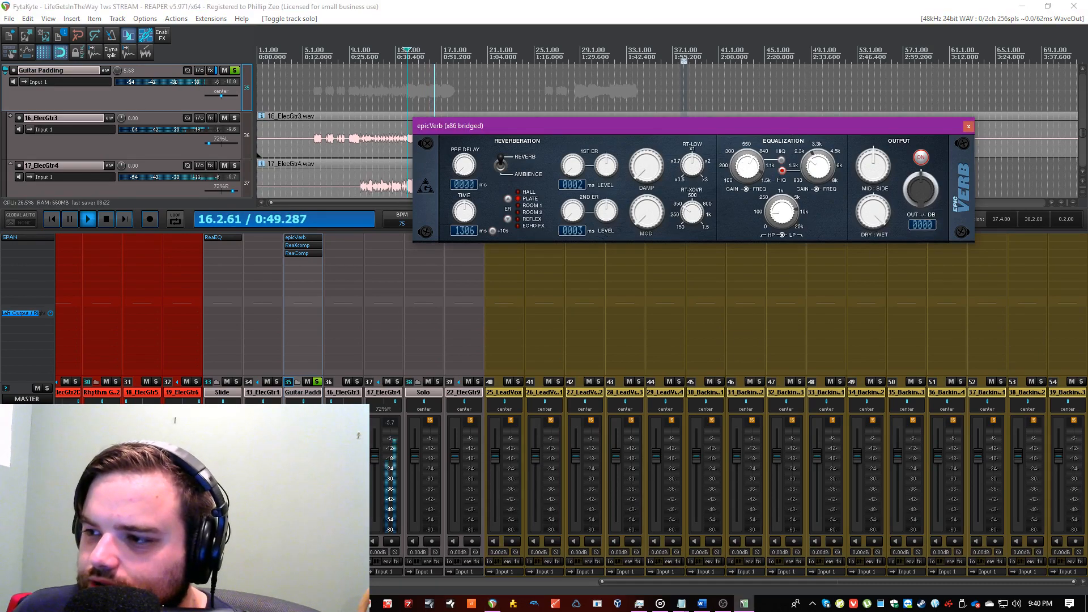
click(704, 5)
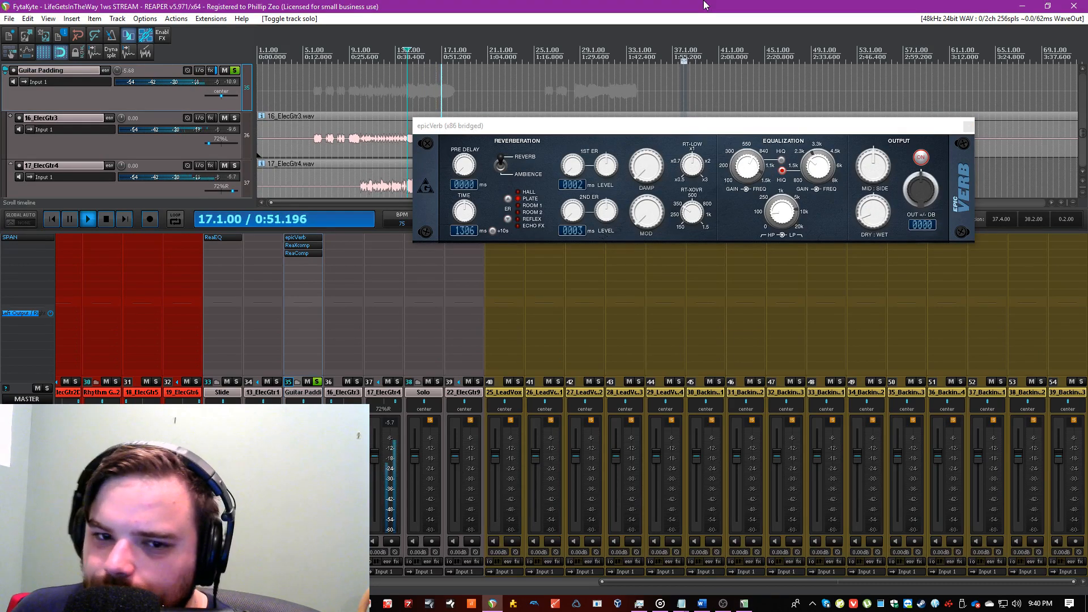
click(848, 193)
click(826, 114)
key(space)
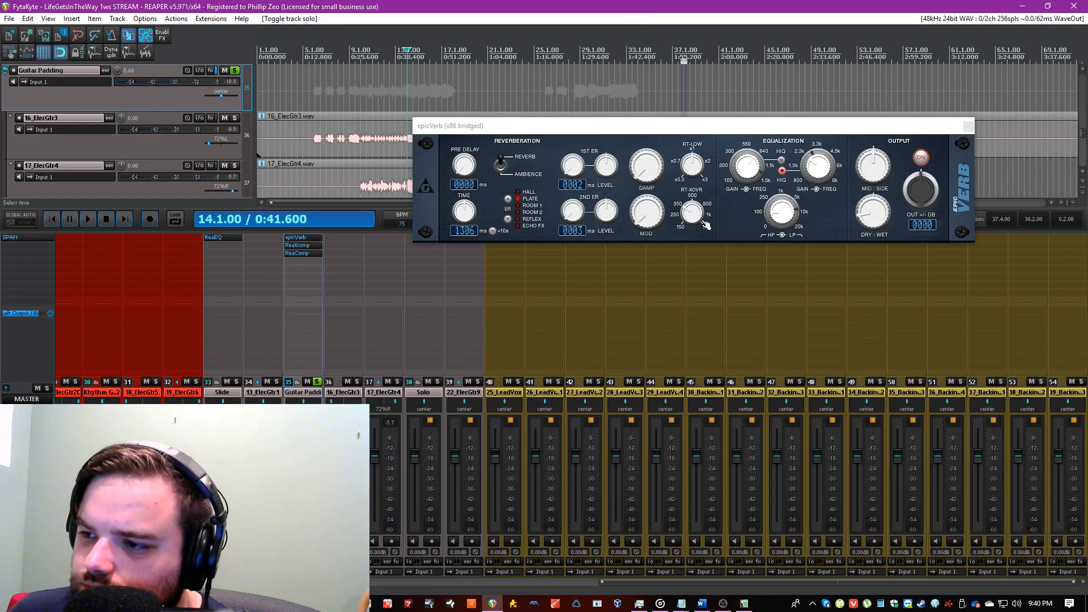
Step: Set epicVerb's pre-delay to 14 ms, first reflections to 4 ms and second to 15 ms, raise damping, and close it
click(784, 221)
click(578, 3)
drag(573, 170, 567, 198)
drag(468, 162, 468, 154)
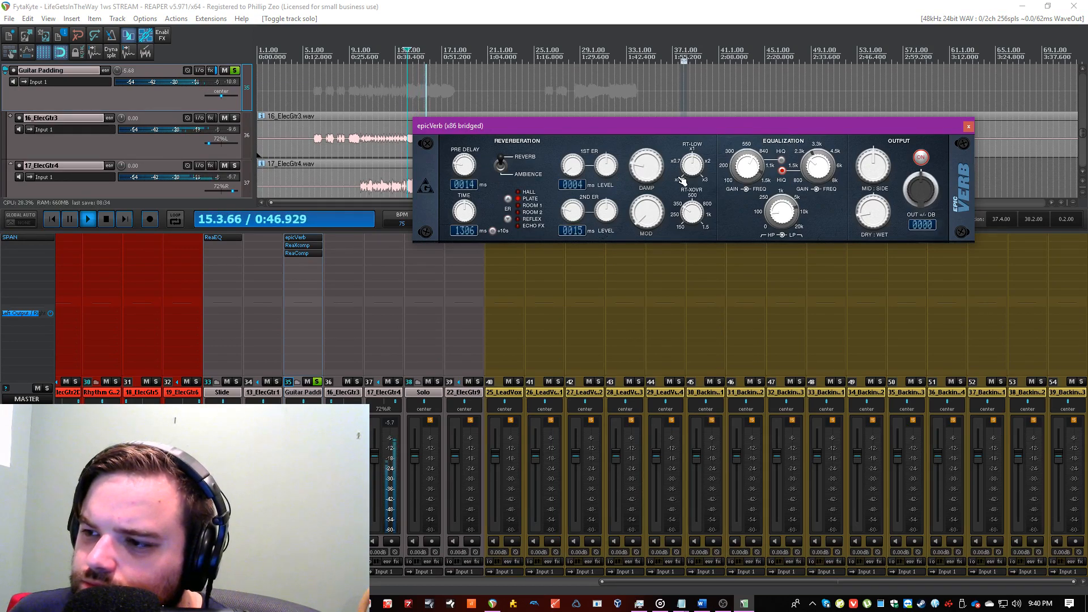
click(673, 3)
click(968, 126)
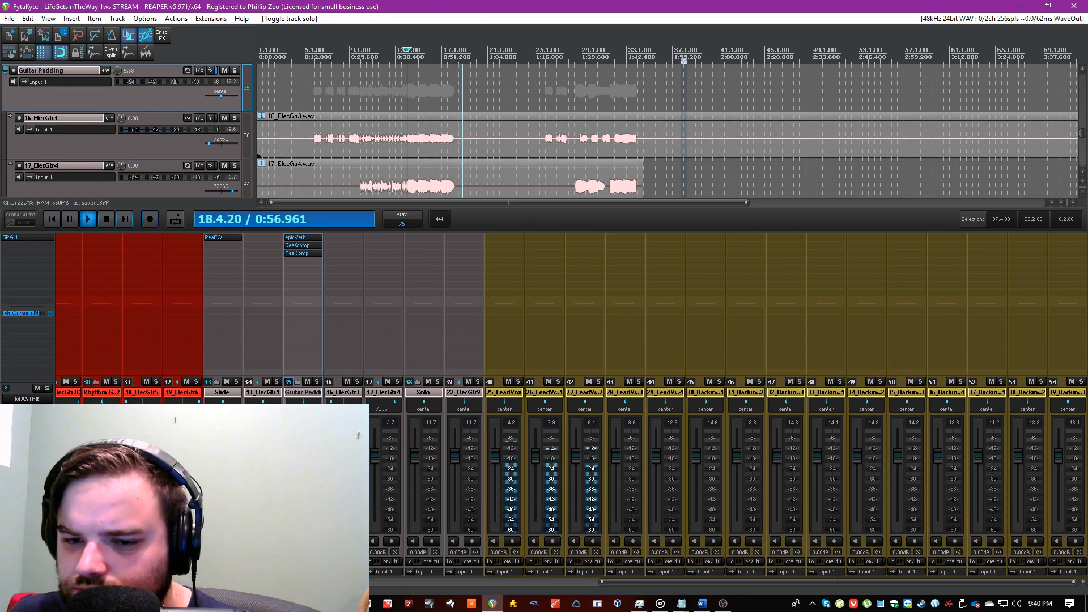
Step: Stop playback and add a track named DRUM PARALLEL directly after the DRUM verb track
key(space)
drag(607, 582, 249, 580)
click(356, 395)
key(ctrl+t)
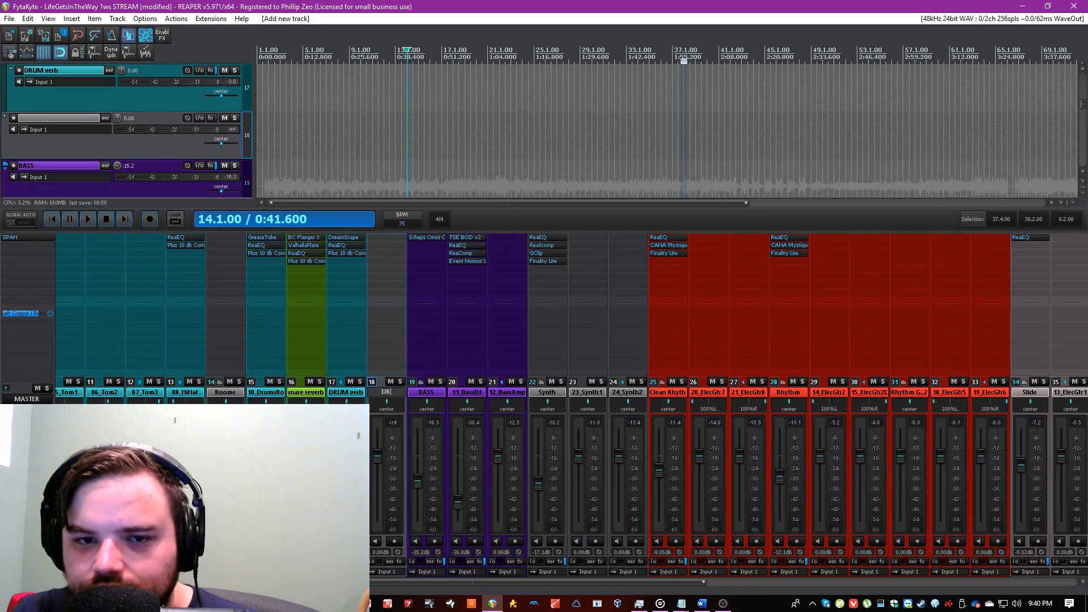
text(DRUM PARALLEL)
key(Return)
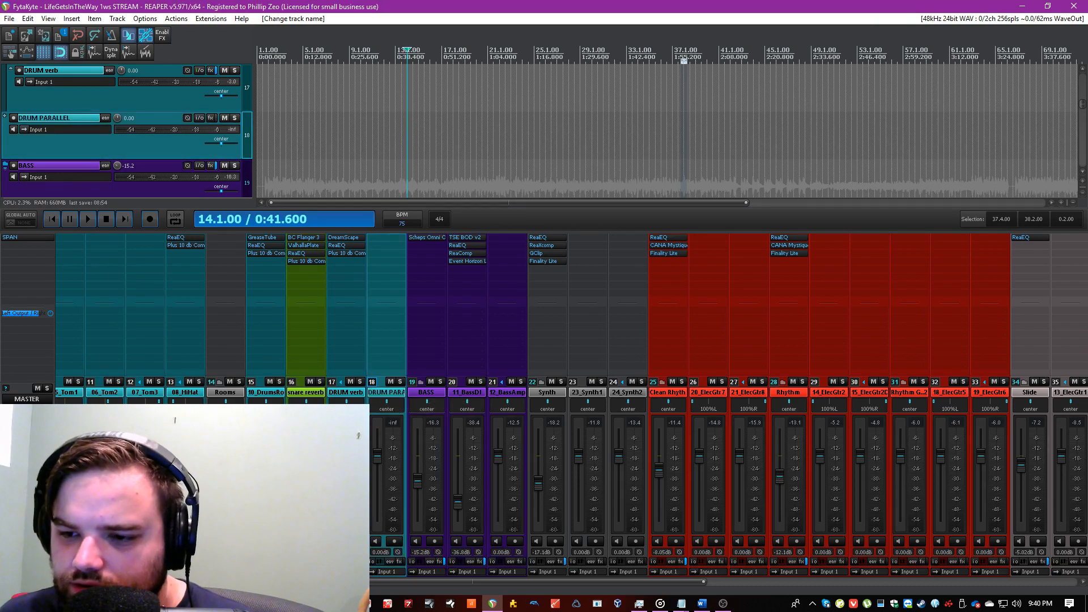
Step: Solo DRUM PARALLEL and create sends to it from the Snare, Toms and Kick folders
drag(385, 582, 267, 582)
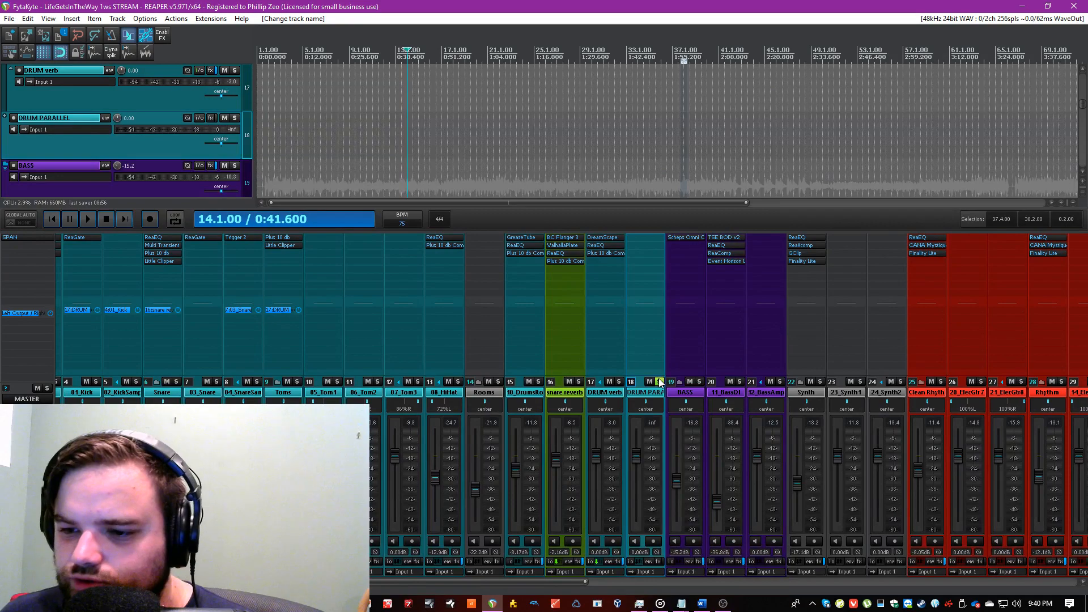
click(659, 382)
drag(165, 348, 653, 348)
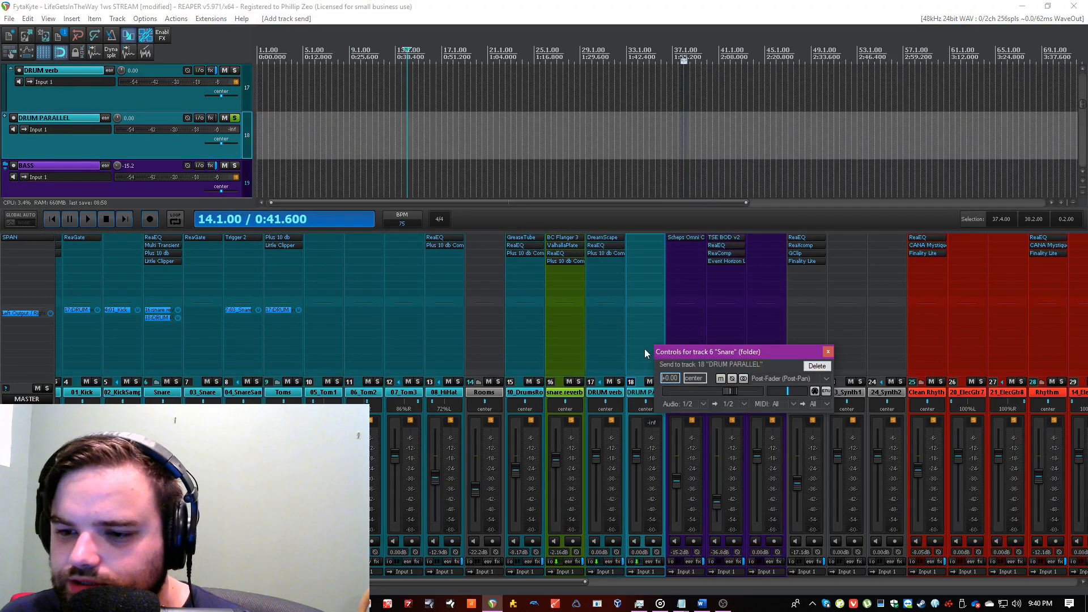
drag(276, 346, 651, 333)
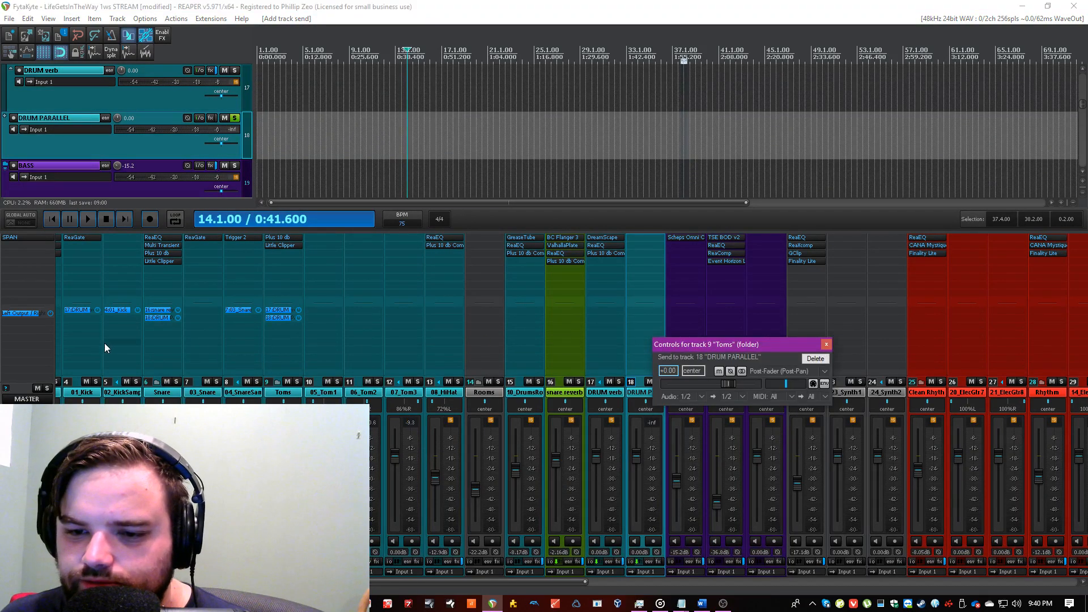
drag(283, 582, 248, 582)
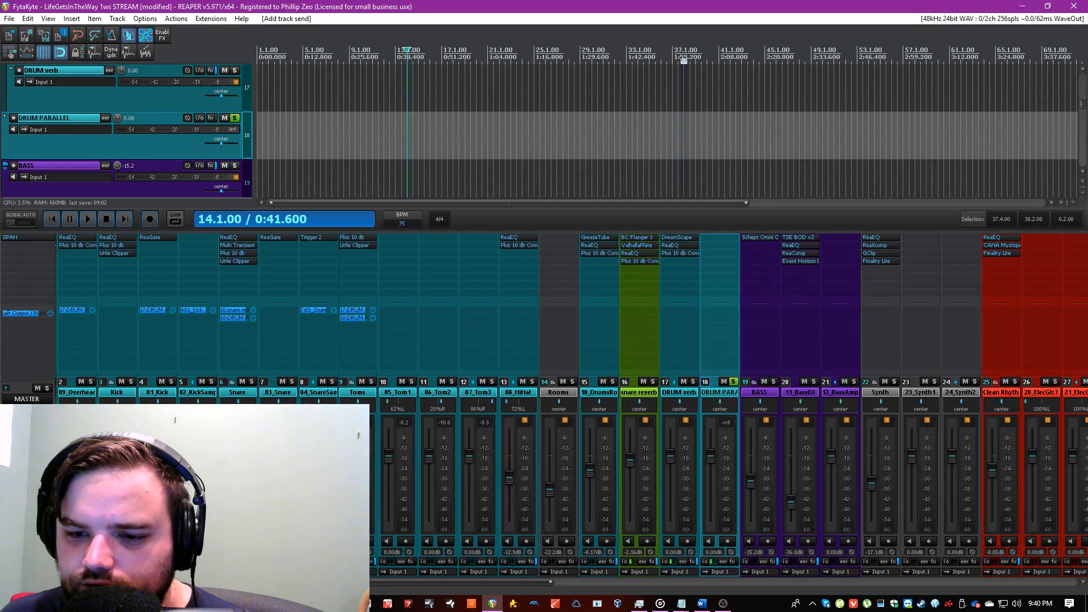
drag(712, 322, 714, 323)
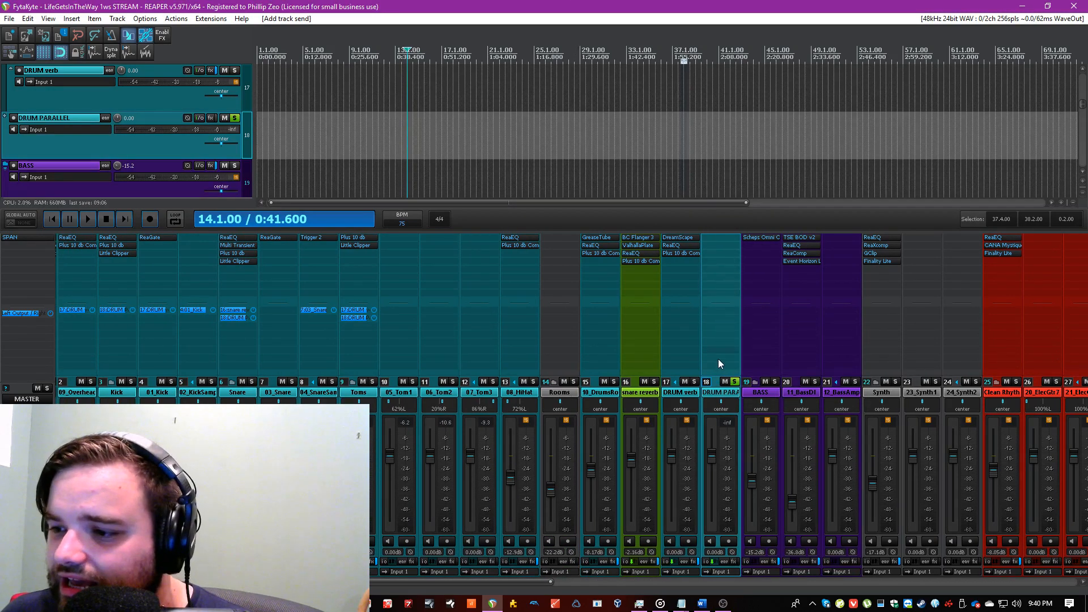
Step: Add ReaEQ to DRUM PARALLEL and make band 1 a high-pass filter at 71.6 Hz
click(723, 267)
text(reaeq)
double_click(216, 202)
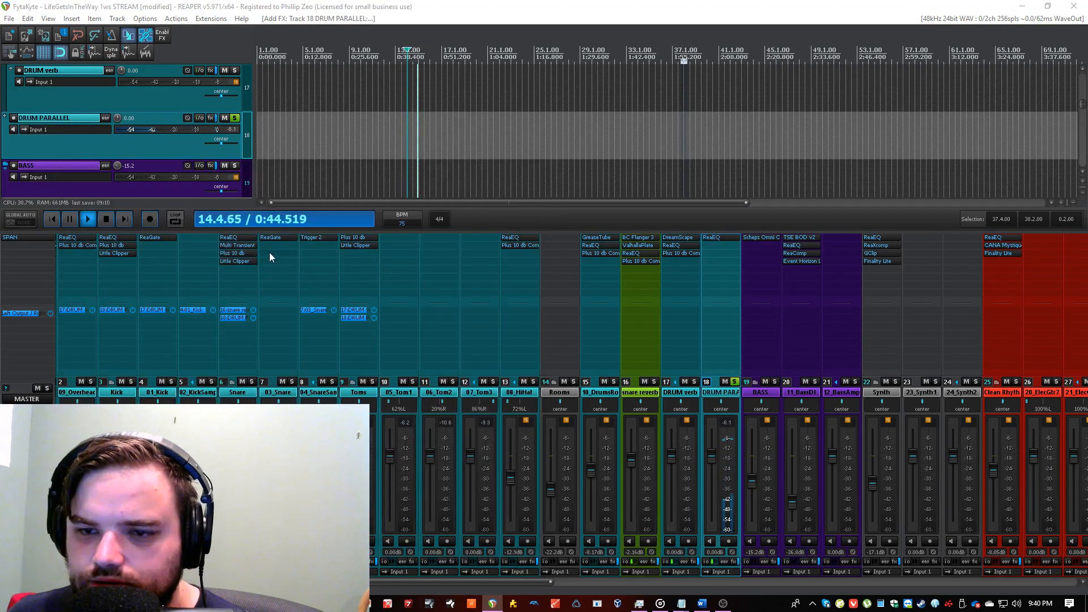
click(447, 402)
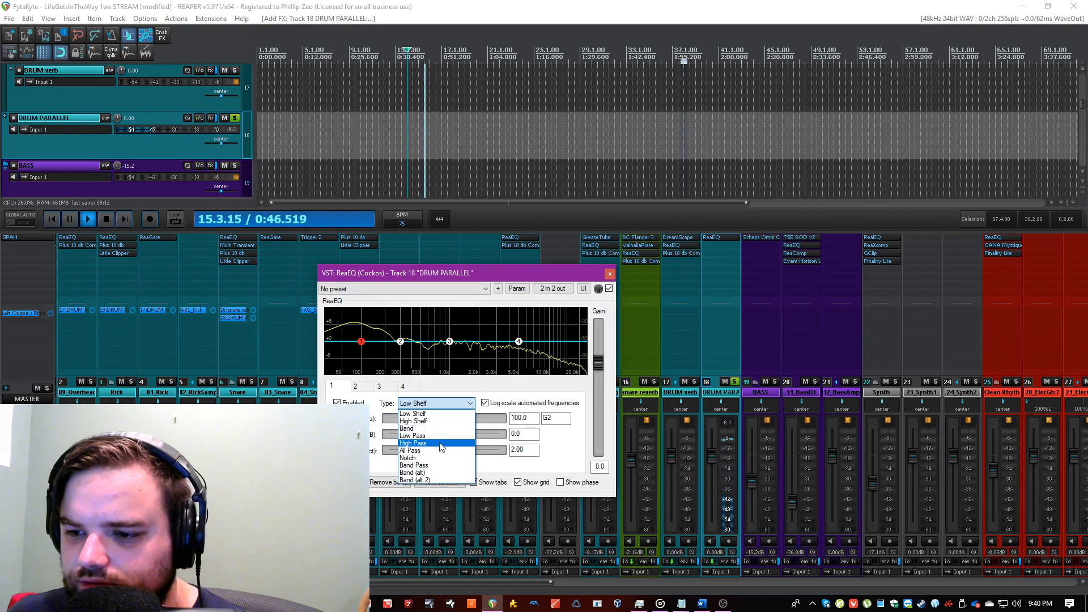
click(433, 440)
drag(360, 361, 349, 363)
Step: Add the x86 Plus 10 db plugin after ReaEQ on DRUM PARALLEL
click(726, 257)
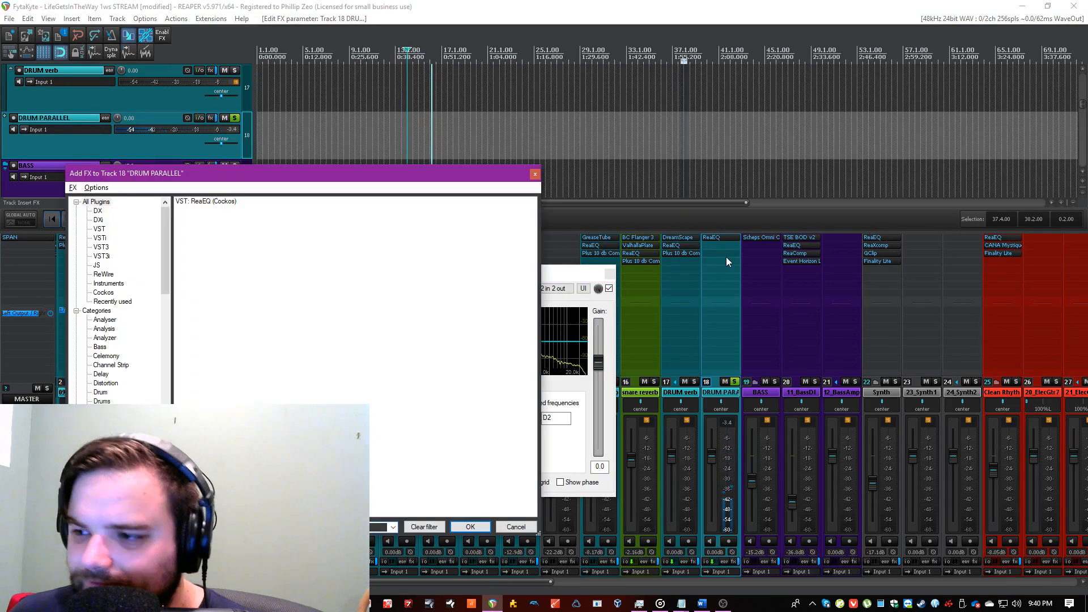
text(plus)
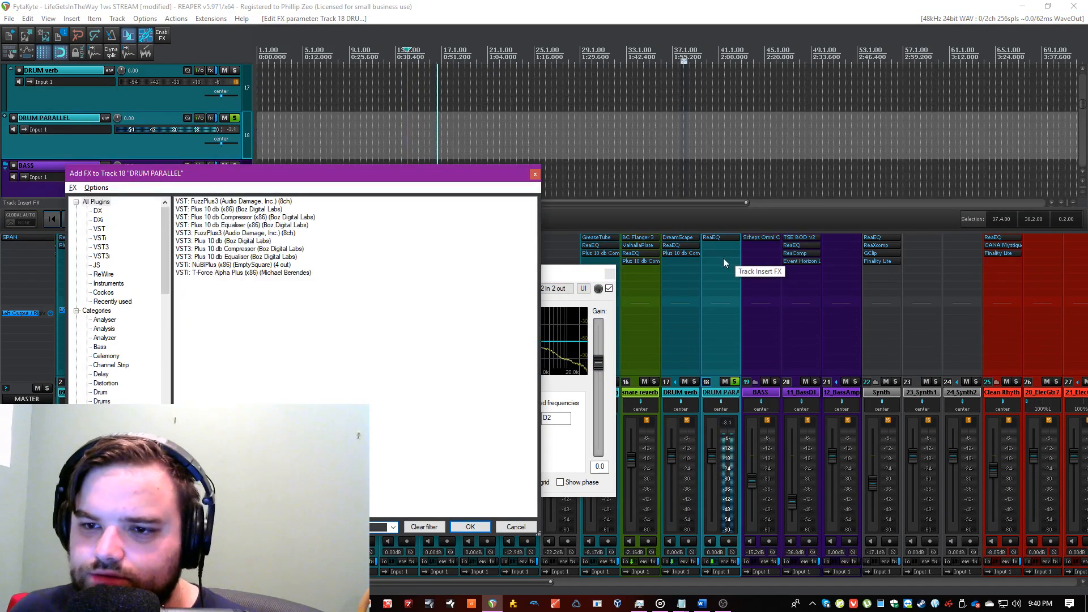
double_click(215, 212)
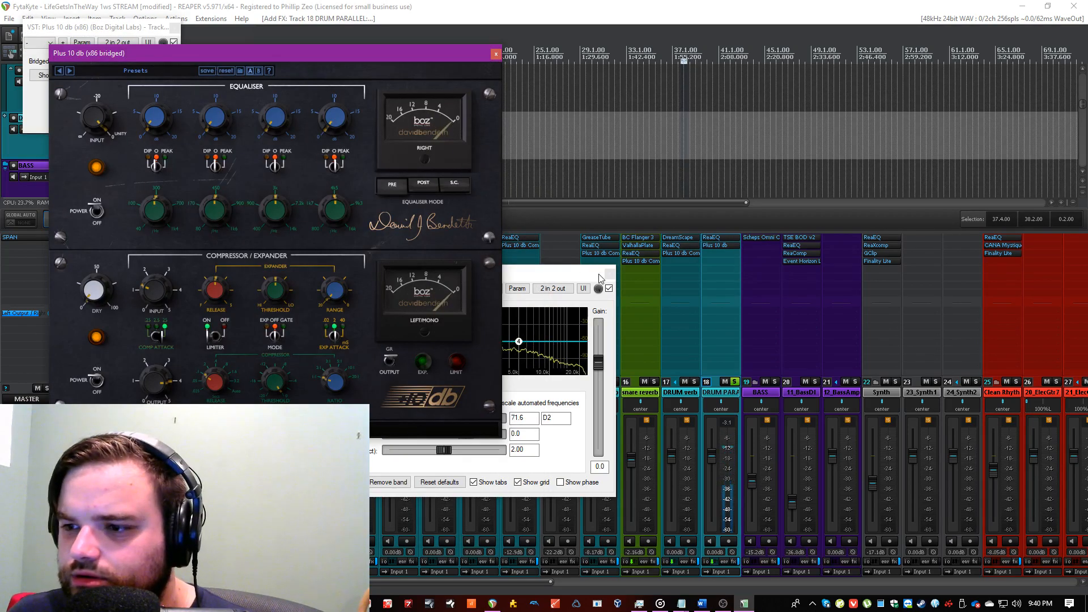
Step: Remove ReaEQ from DRUM PARALLEL and adjust the compressor input in the Plus 10 db plugin
alt+click(712, 238)
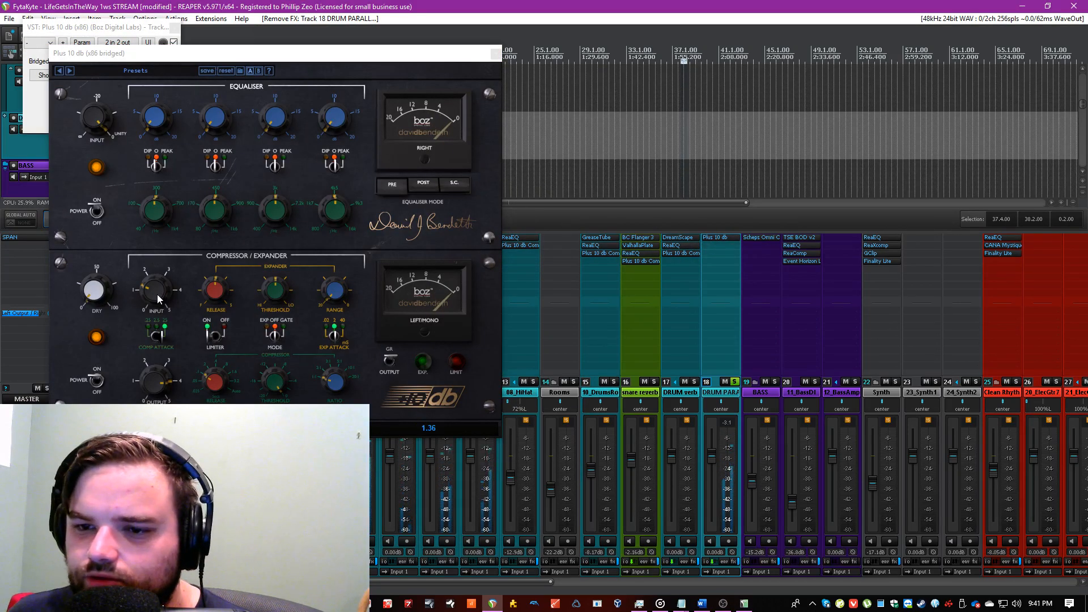
drag(155, 290, 182, 222)
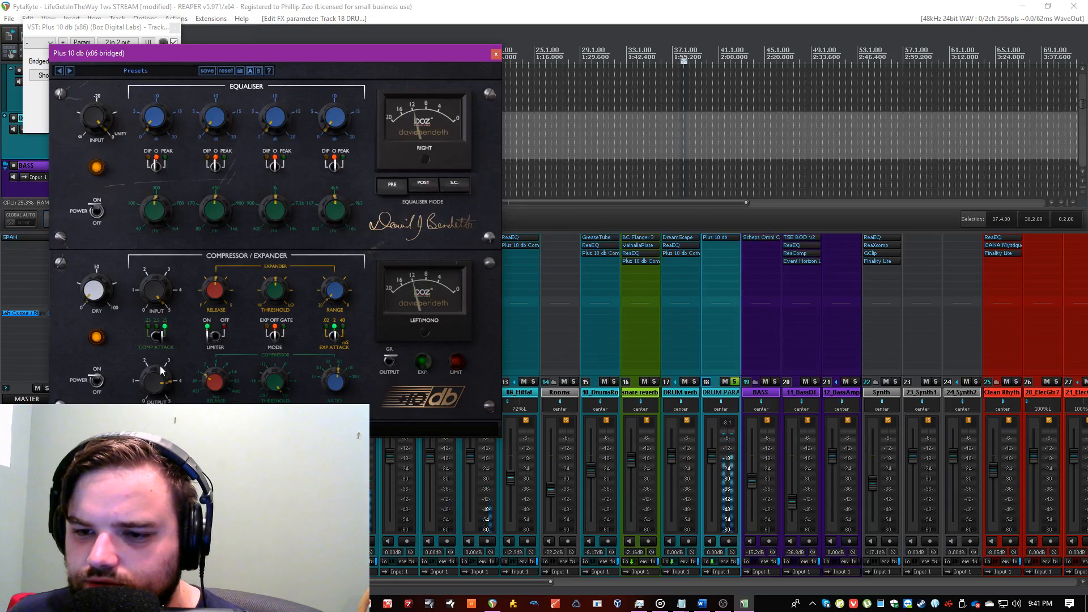
click(404, 4)
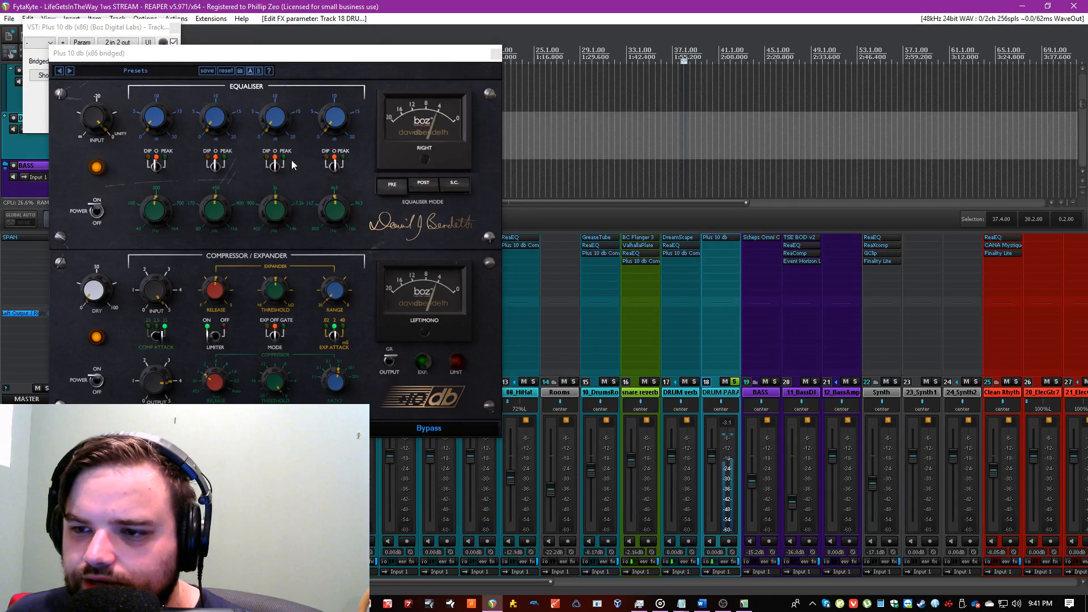
Step: Set the Plus 10 db equaliser mode to Post and shape a boost on its highest band, switched to Peak
click(425, 188)
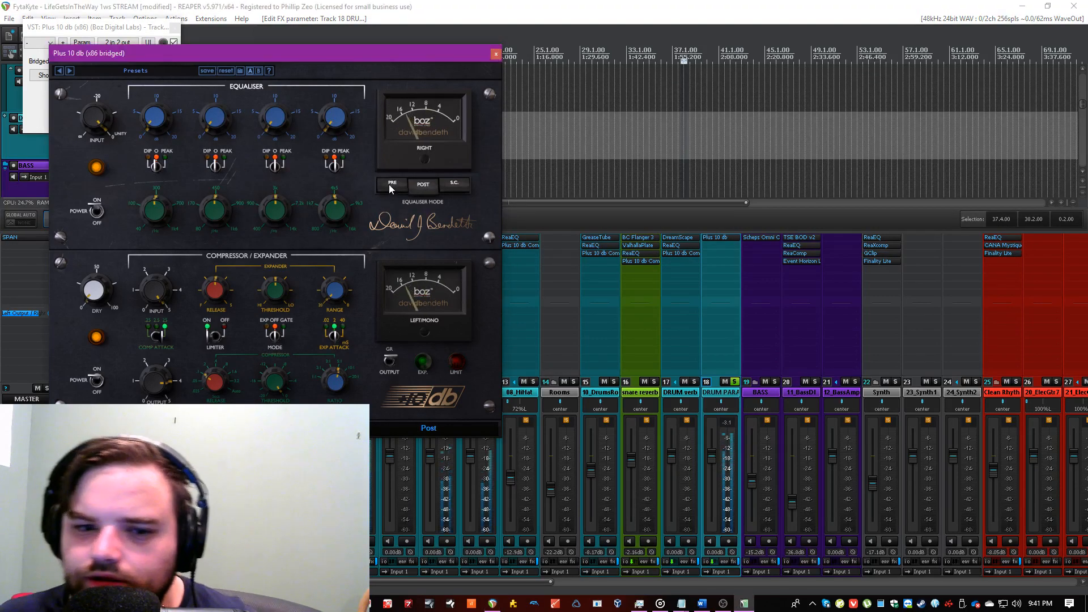
drag(335, 130, 342, 94)
click(340, 165)
drag(342, 169, 335, 188)
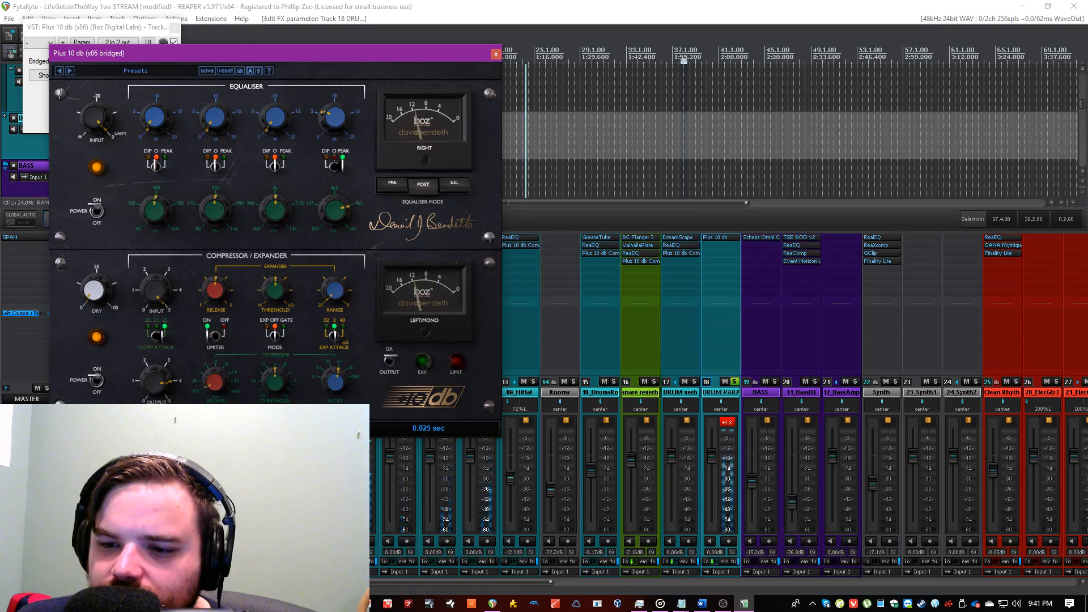
Step: Switch the third Plus 10 db equaliser band to Peak and tune its frequency to about 2370 Hz
click(278, 163)
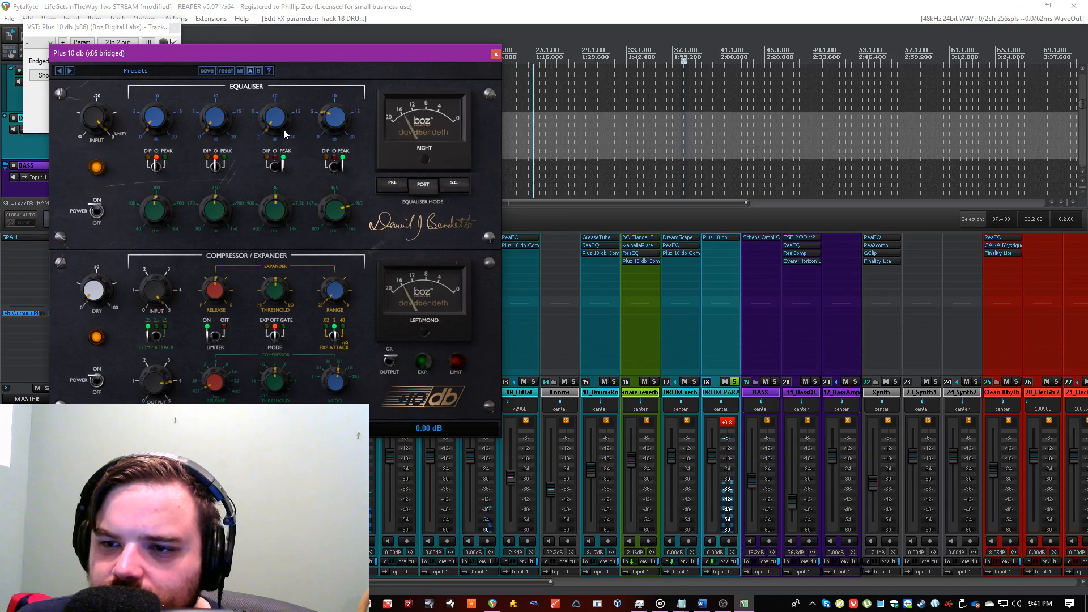
drag(280, 214, 281, 192)
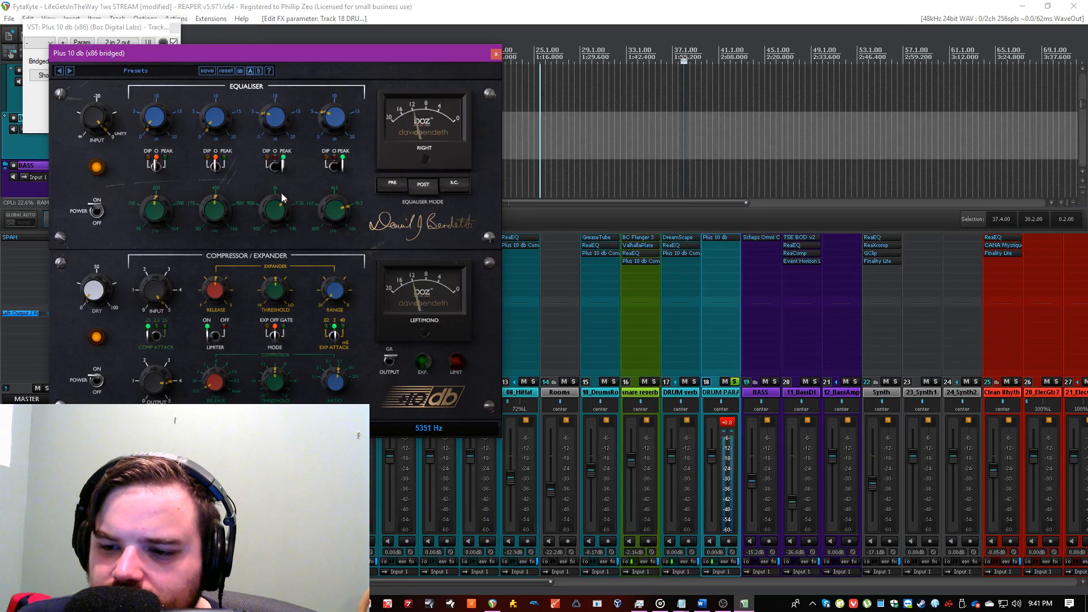
drag(281, 192, 273, 215)
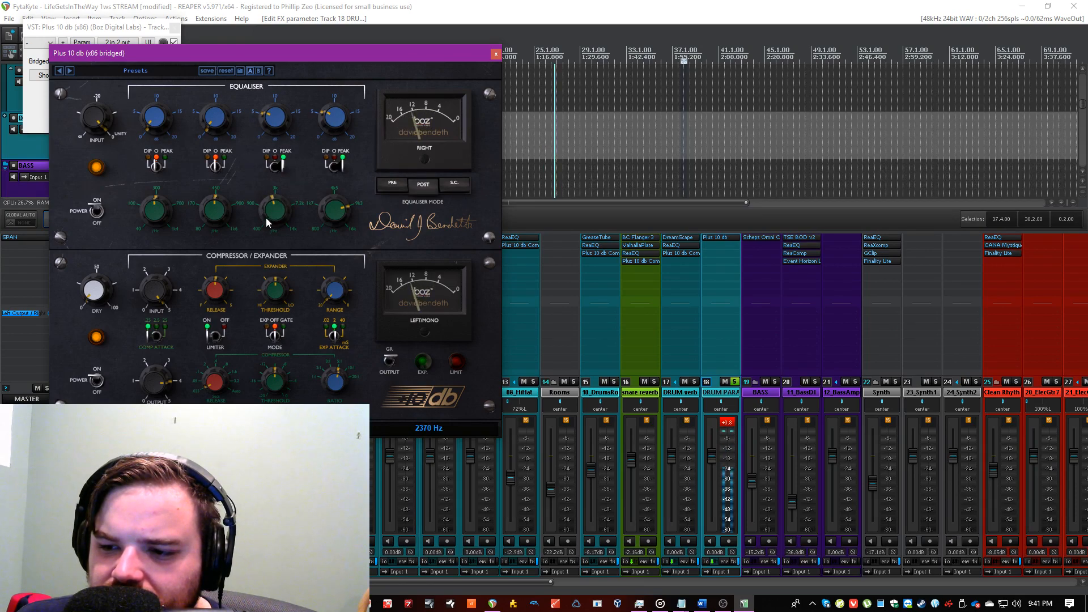
Step: Switch the second equaliser band to Peak with 8.76 dB at 902 Hz, and set the lowest band to Peak at 602 Hz
click(215, 164)
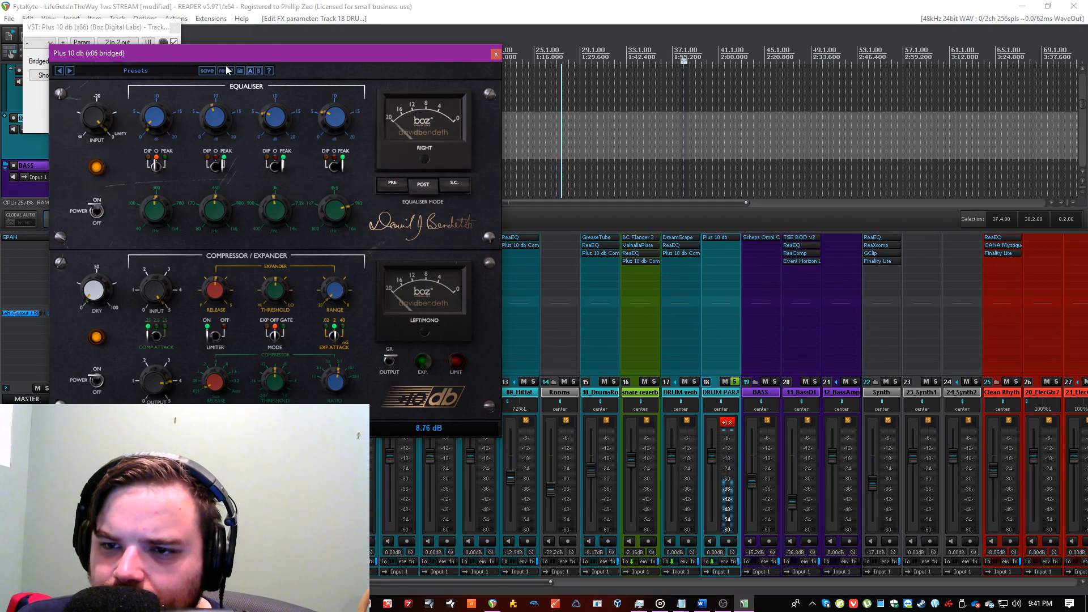
drag(216, 201, 229, 149)
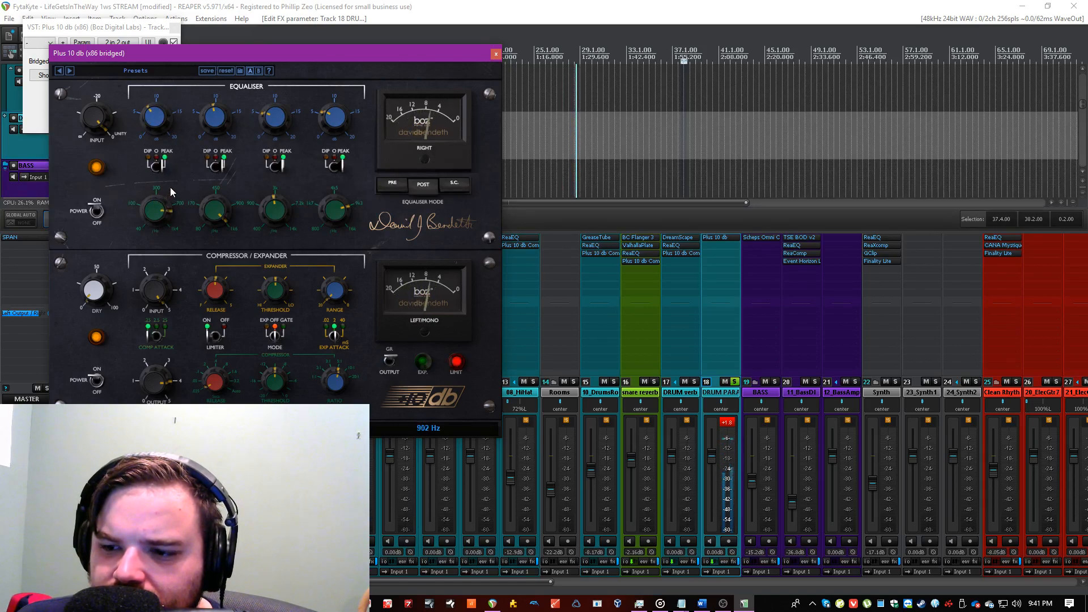
drag(170, 180, 160, 205)
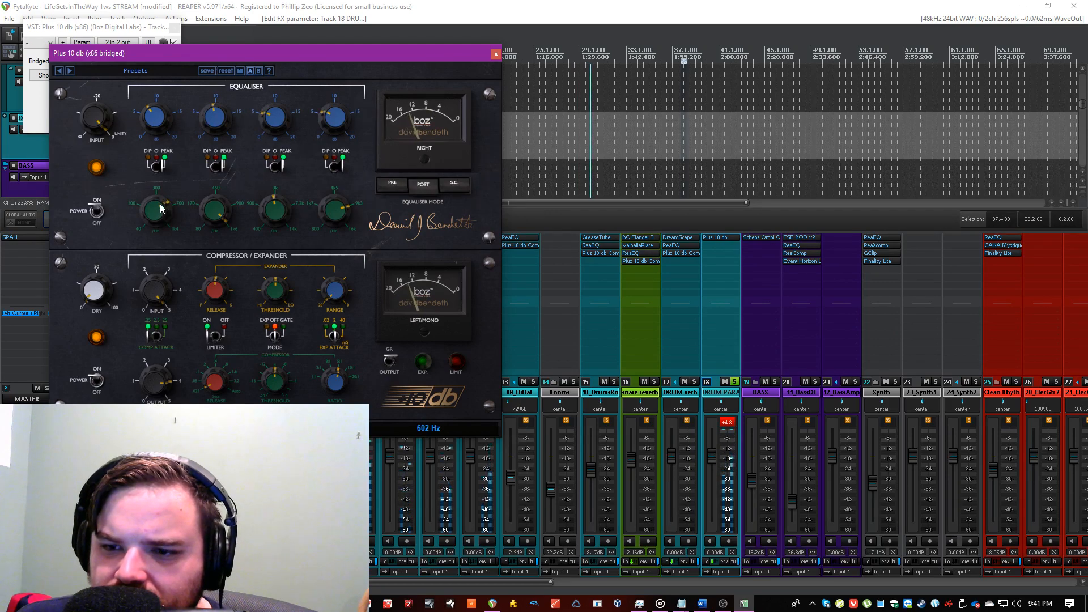
Step: Close the Plus 10 db plugin interface and its FX window on DRUM PARALLEL
click(706, 232)
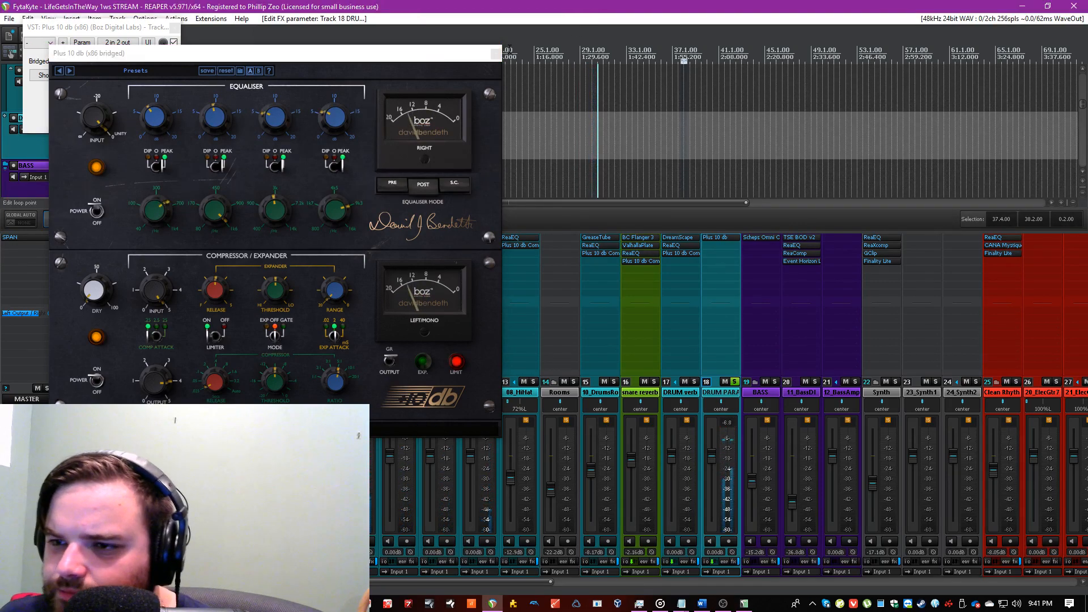
click(495, 53)
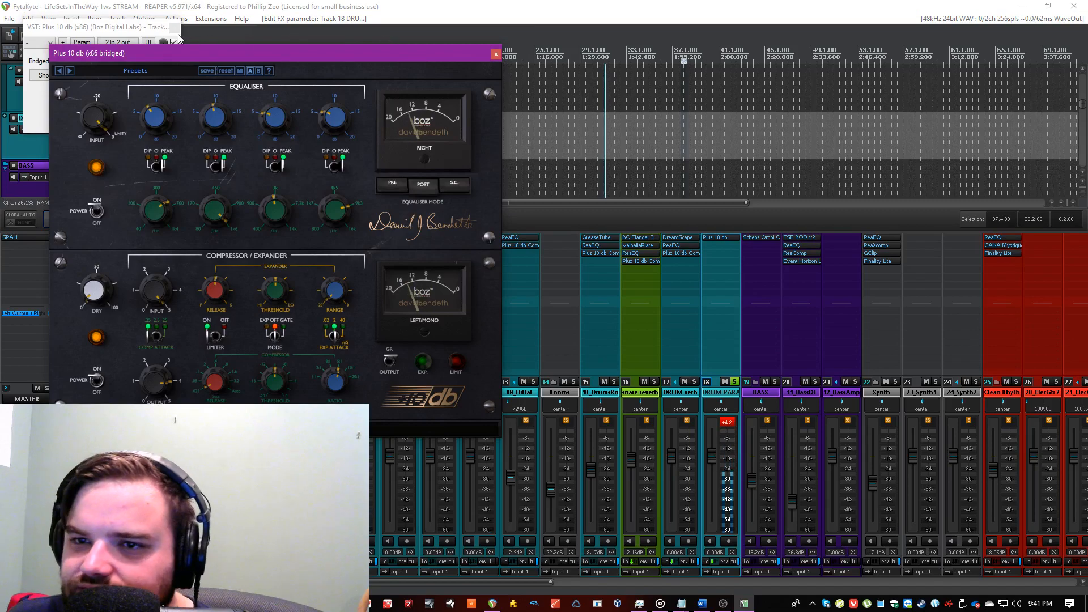
click(174, 28)
drag(485, 53, 485, 50)
click(496, 50)
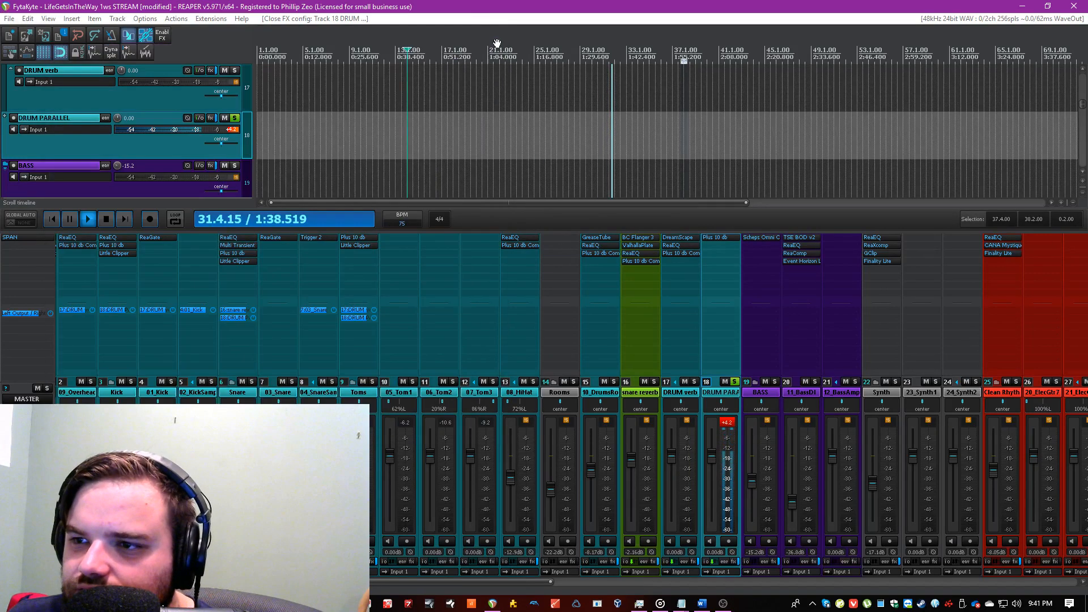
Step: Search the plugins for "cana" and add CANA Mystique Tape Machine (x86) after Plus 10 db on DRUM PARALLEL
double_click(721, 271)
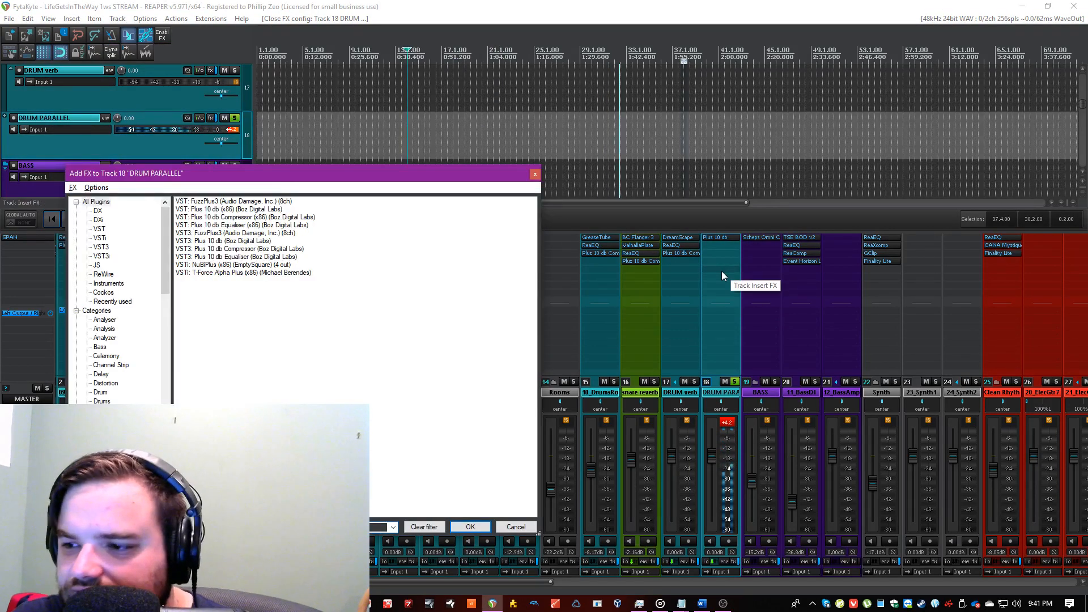
key(BackSpace)
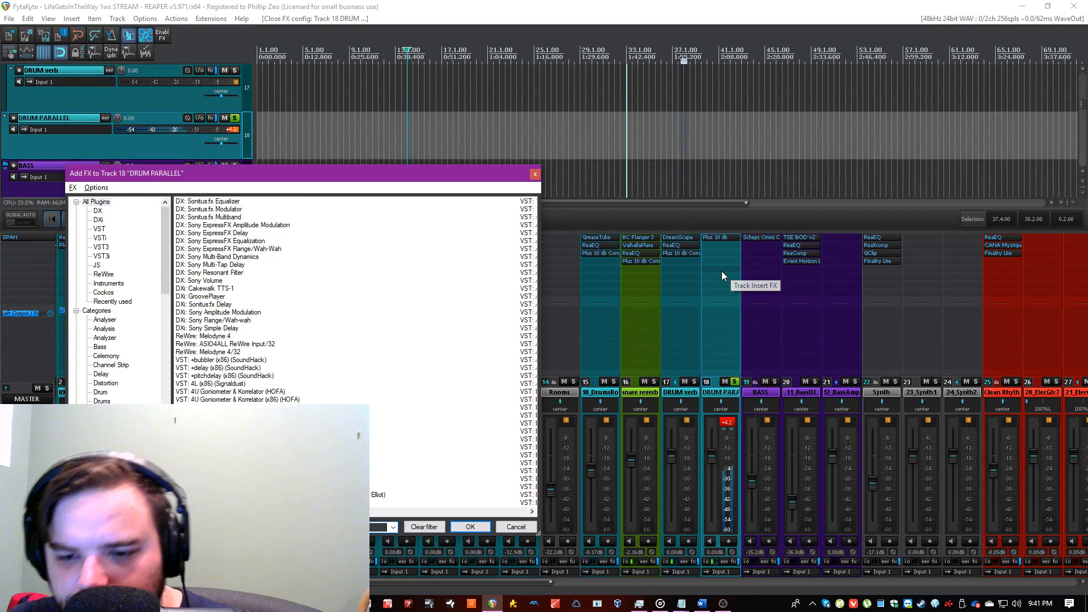
key(BackSpace)
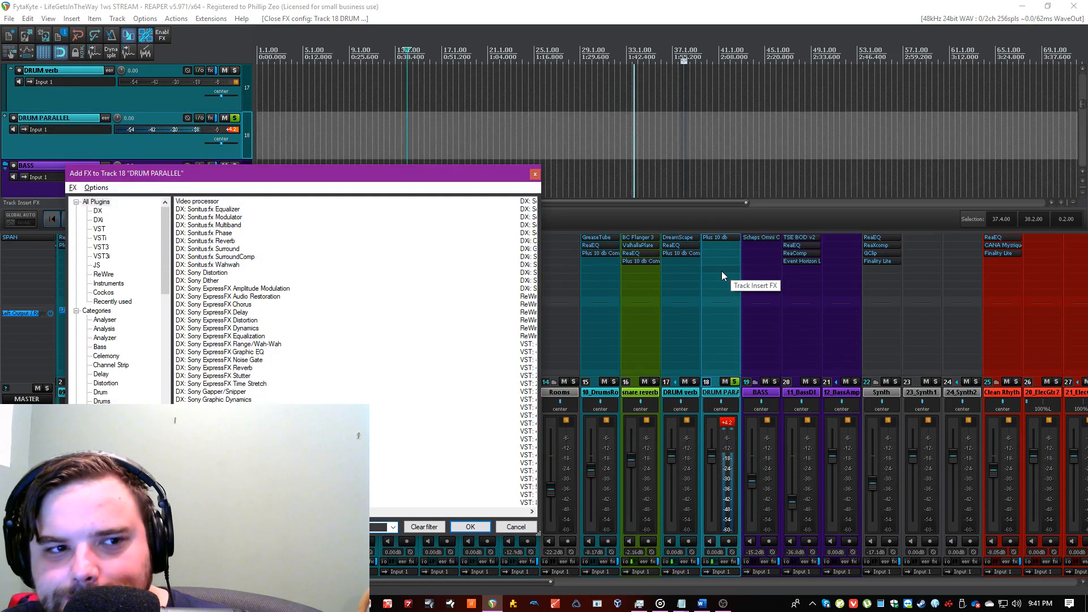
text(cana)
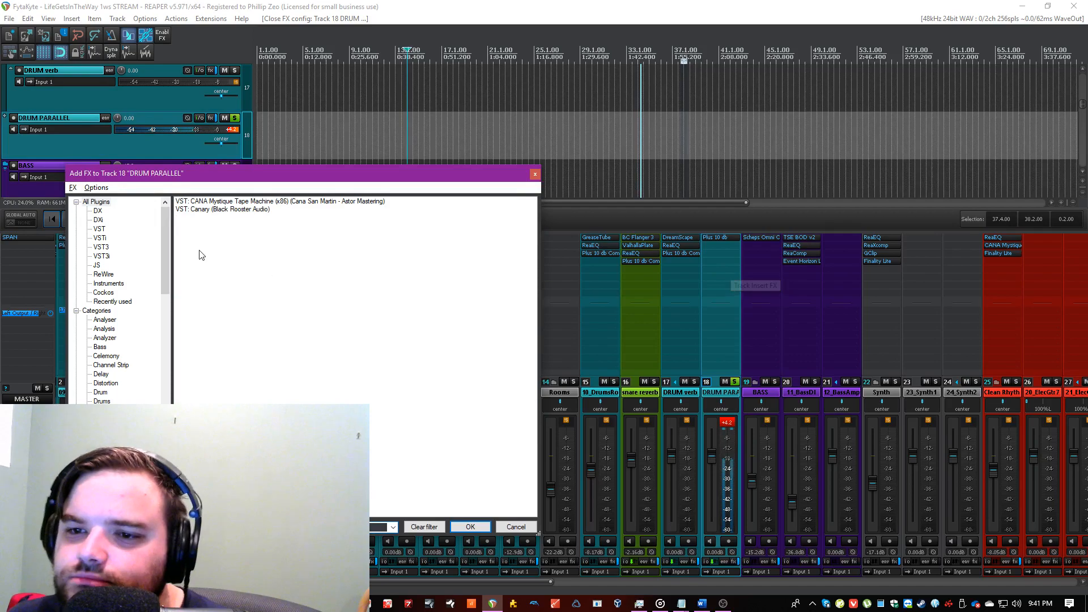
double_click(272, 203)
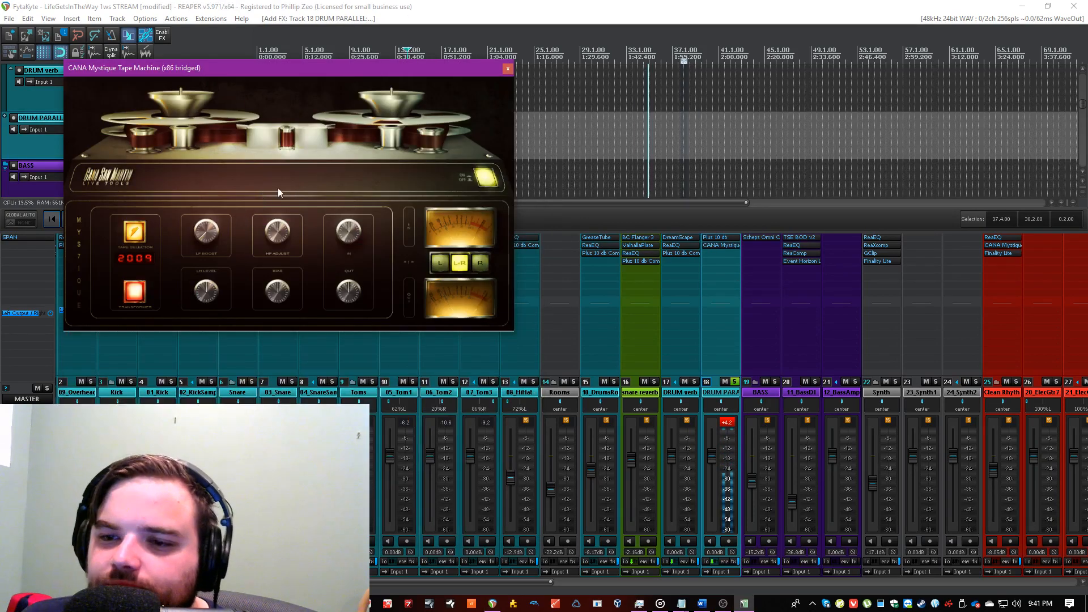
Step: Adjust the low-frequency, high-frequency, level and input settings of the CANA Mystique Tape Machine
drag(206, 232, 212, 221)
drag(276, 232, 281, 222)
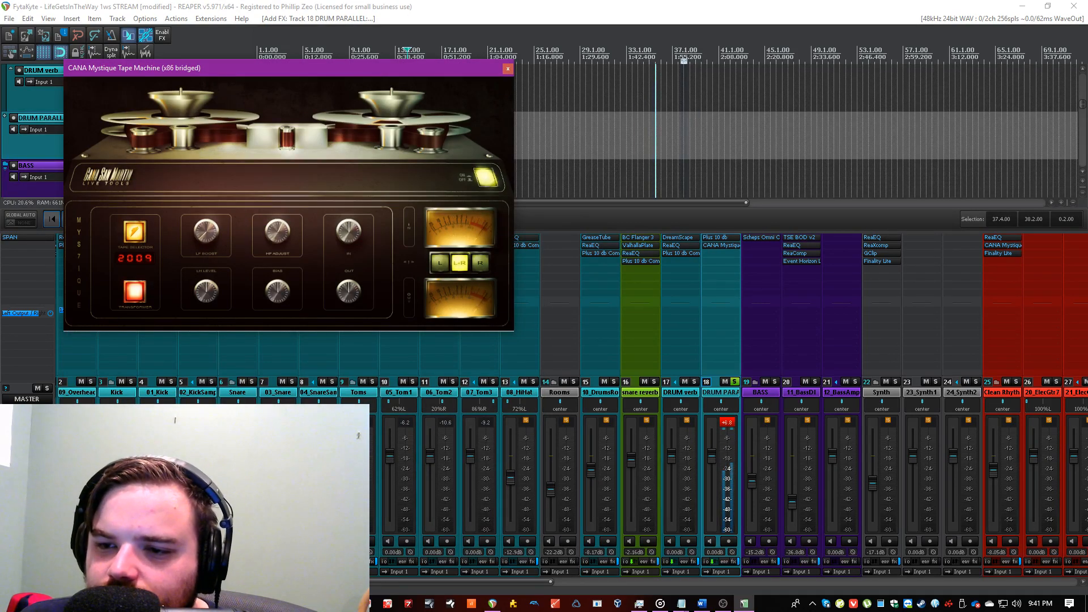
drag(211, 290, 216, 282)
drag(350, 239, 352, 228)
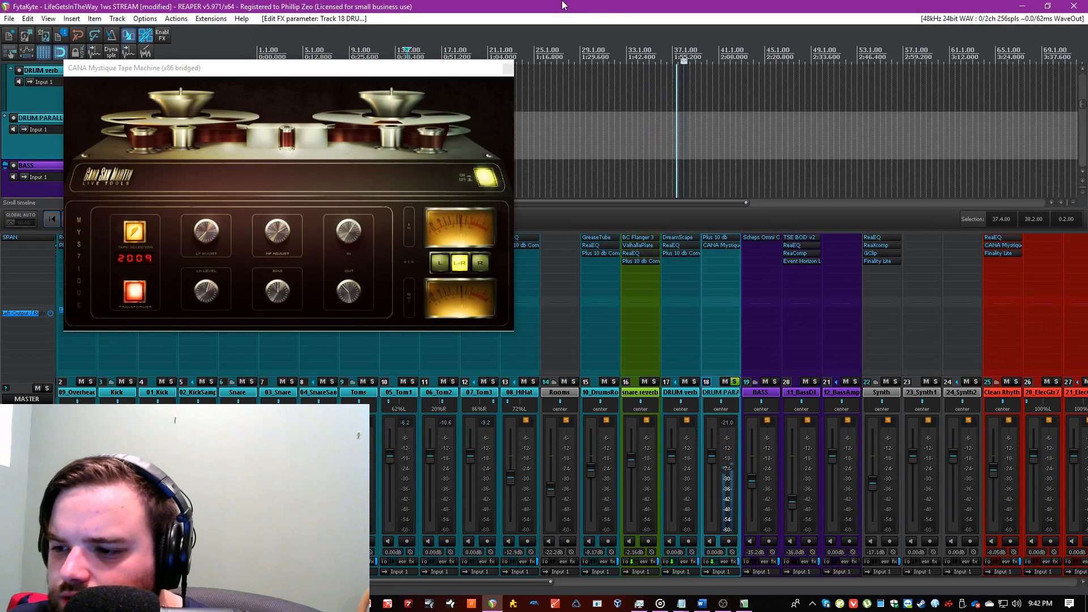
Step: Add Finality Lite as the last plugin on DRUM PARALLEL and place its window beside the tape machine
click(713, 267)
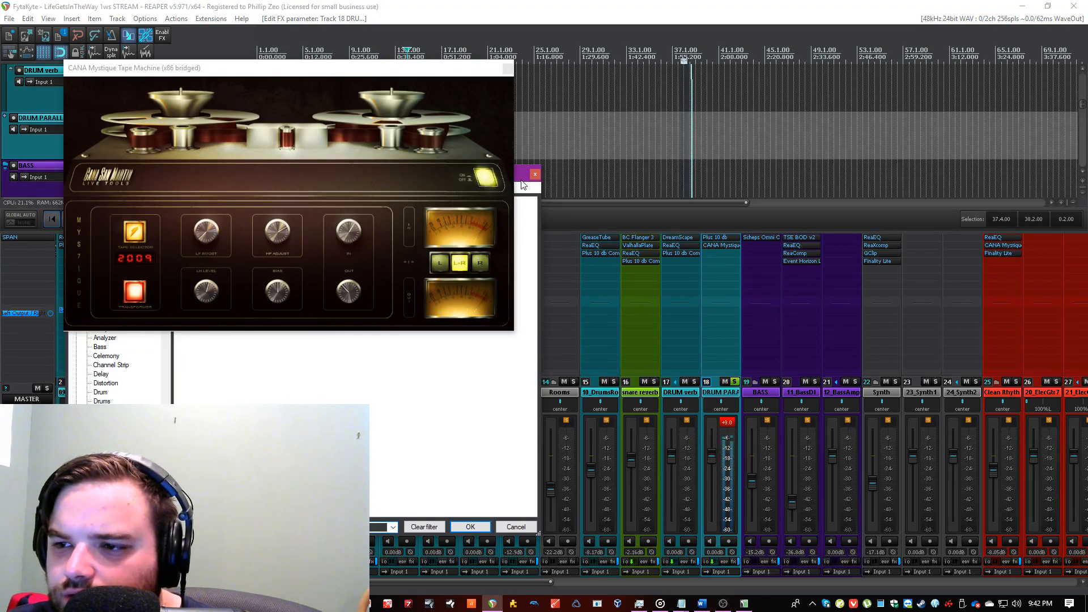
drag(522, 179, 798, 199)
drag(583, 192, 749, 221)
double_click(657, 259)
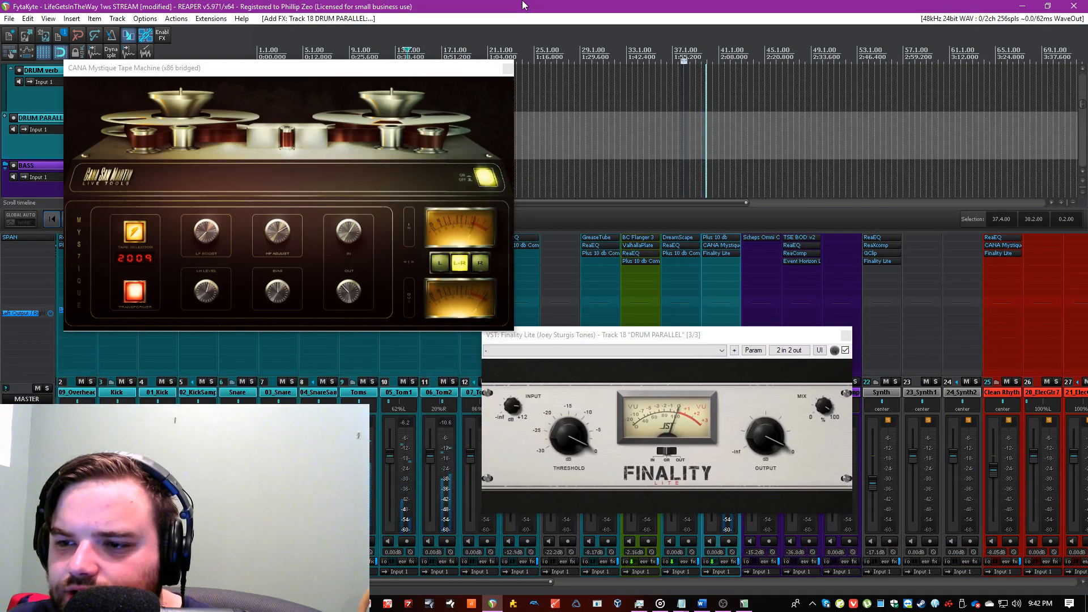
drag(716, 324, 809, 82)
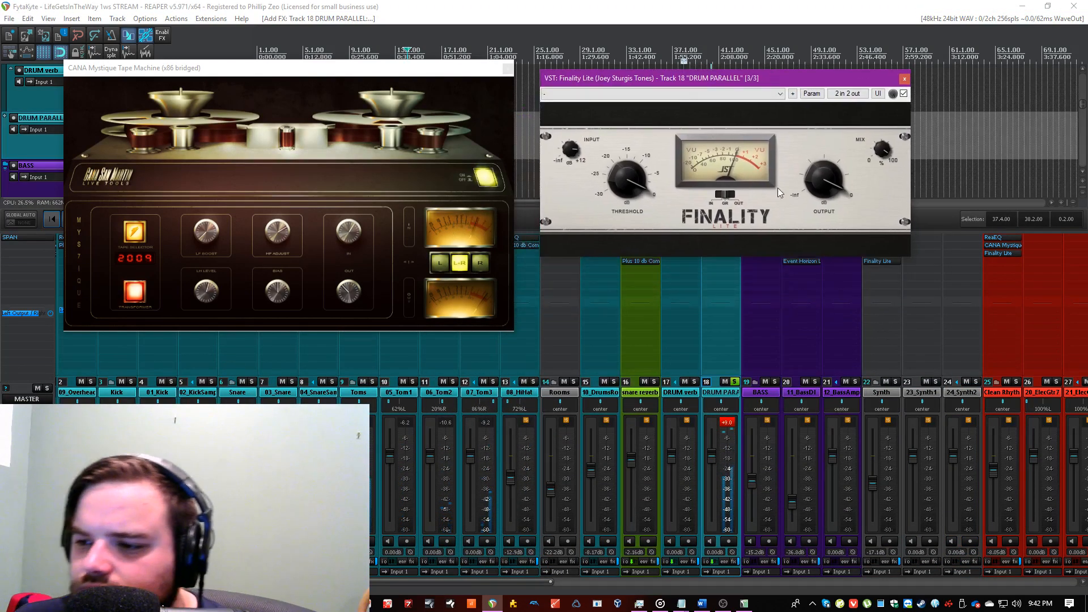
Step: Lower the DRUM PARALLEL volume to -27.9 dB and reset its peak meter
click(729, 423)
drag(712, 460, 710, 502)
click(725, 423)
click(729, 422)
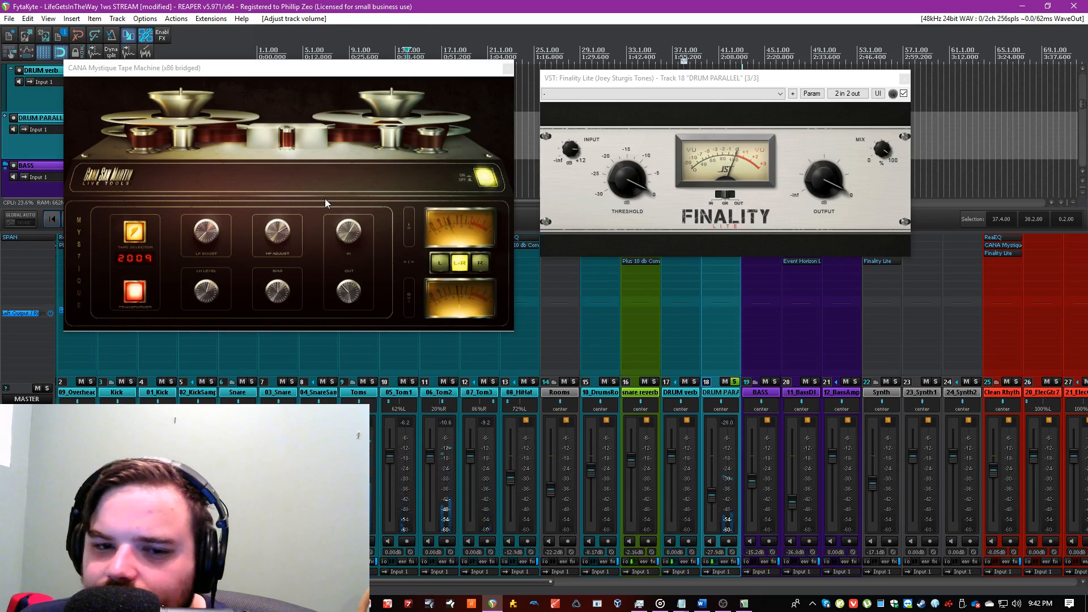
Step: Readjust the level and bias settings of the CANA Mystique Tape Machine and save the project
click(211, 286)
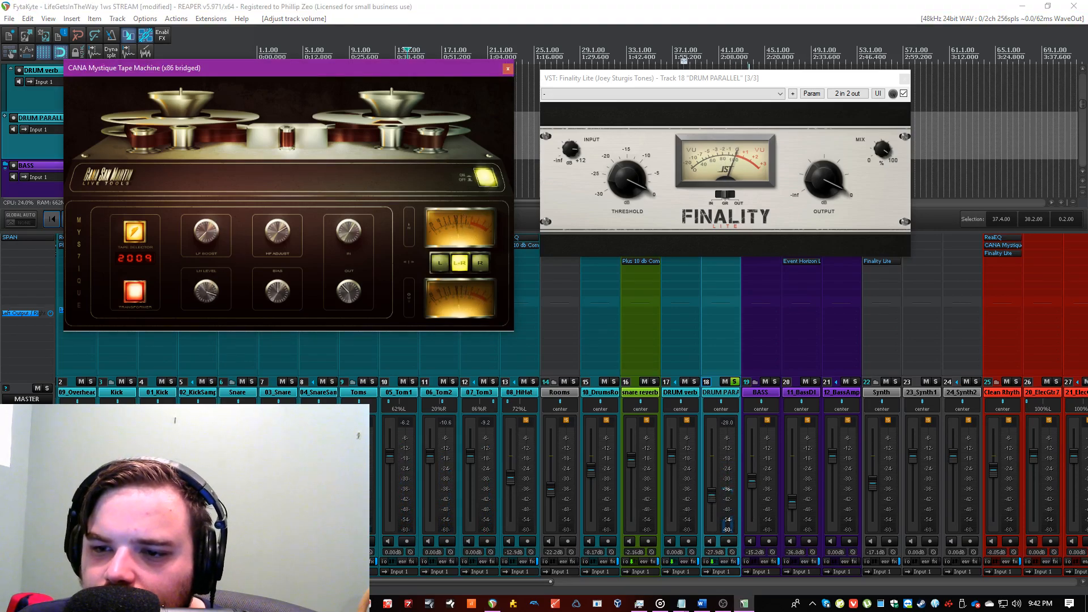
drag(264, 282, 275, 329)
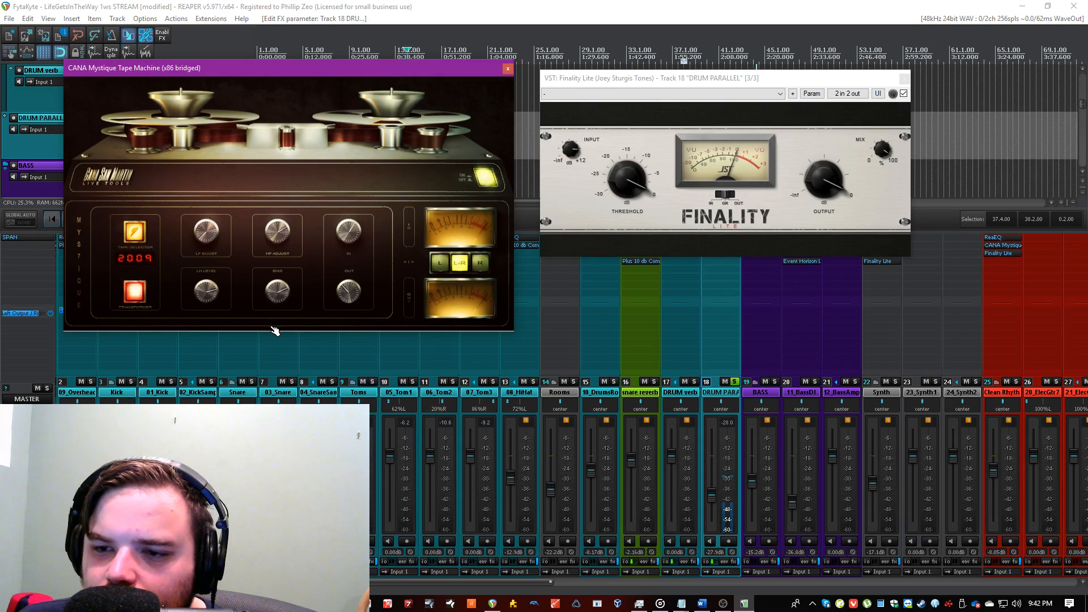
click(577, 5)
key(ctrl+s)
click(487, 6)
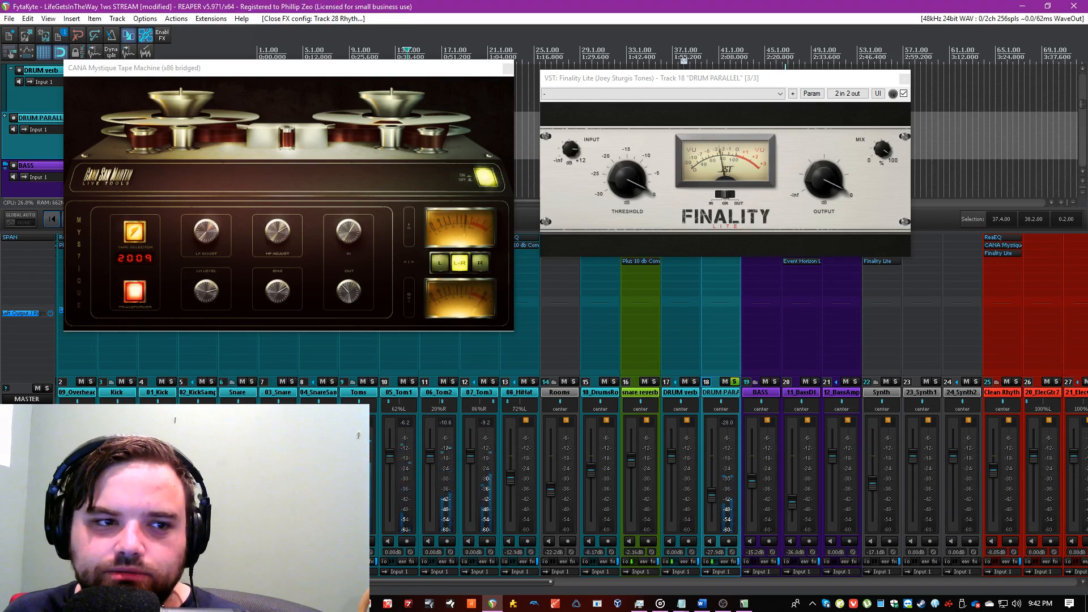
key(ctrl+s)
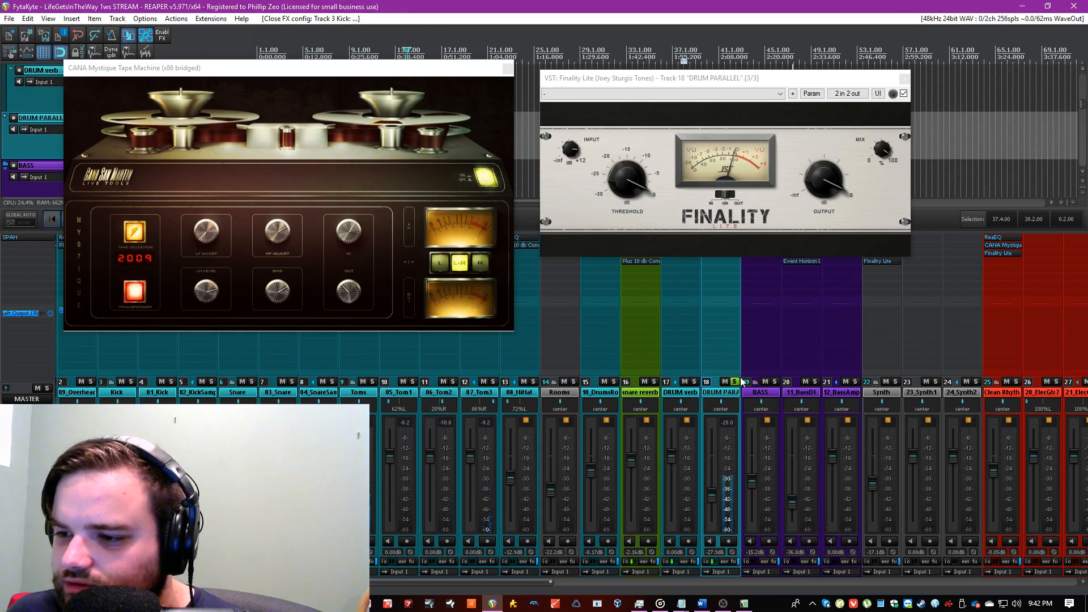
Step: Solo the Drums folder and compare it with DRUM PARALLEL muted and unmuted, leaving DRUM PARALLEL unsoloed
scroll(623, 453, left, 1)
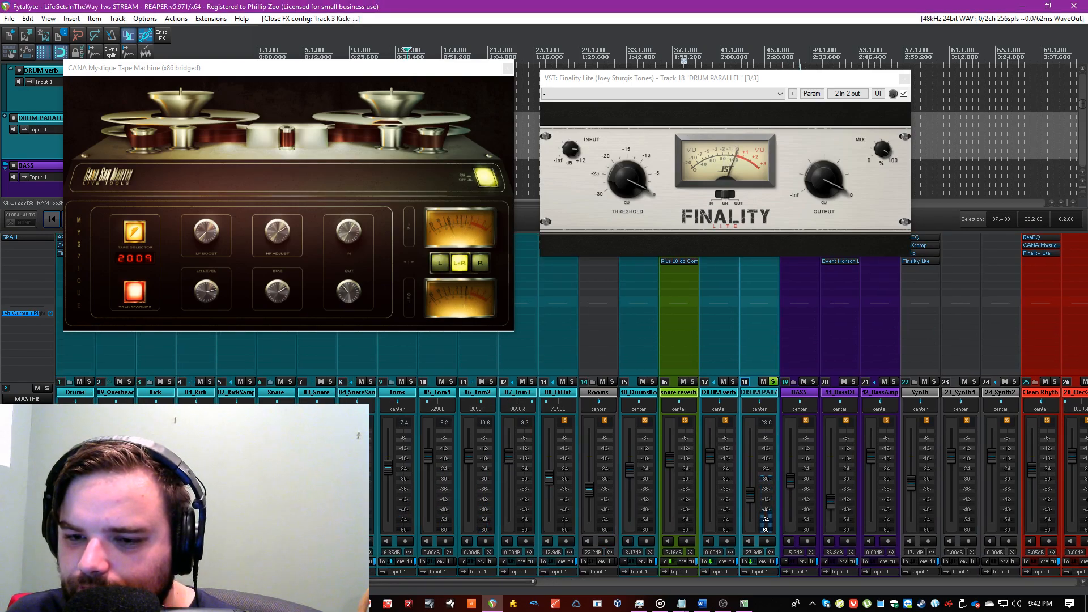
click(89, 381)
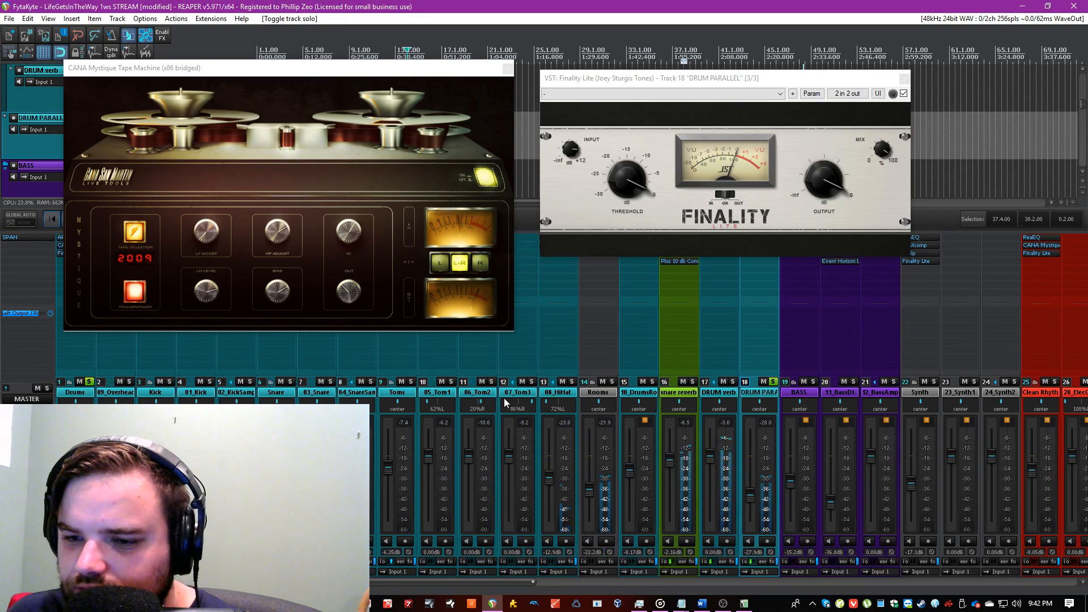
click(765, 384)
click(766, 383)
click(773, 381)
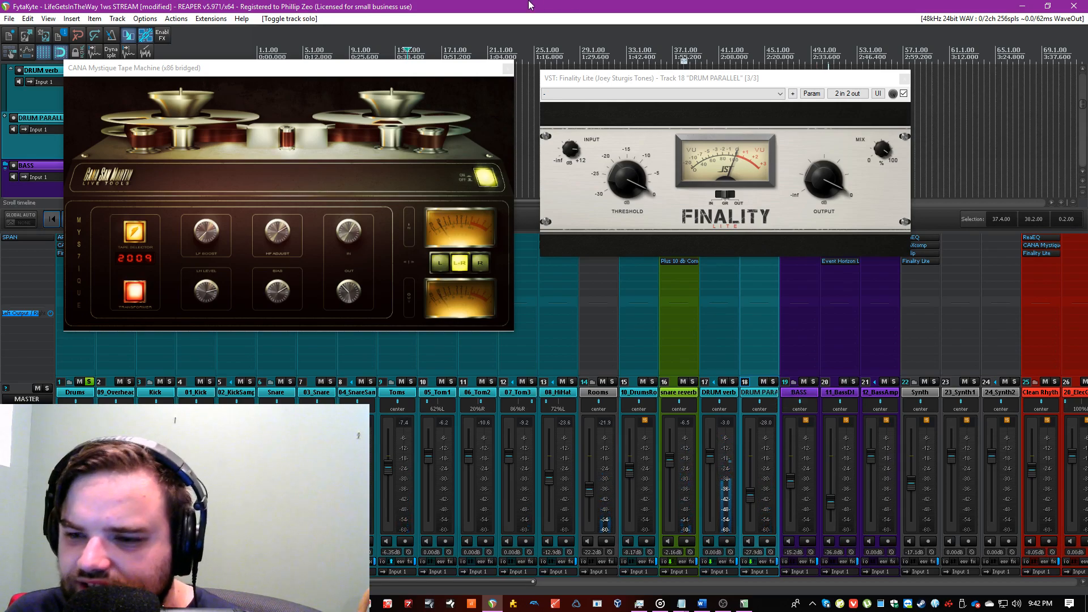
Step: Close the plugin windows and unsolo the Drums folder to play the full mix with the vocal tracks in view
click(507, 68)
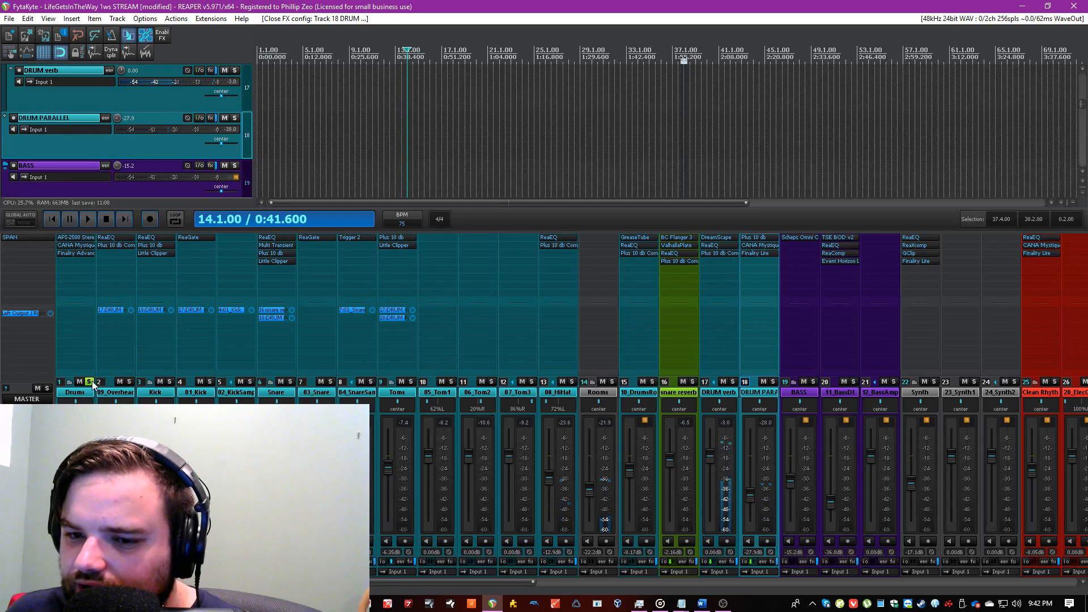
click(90, 382)
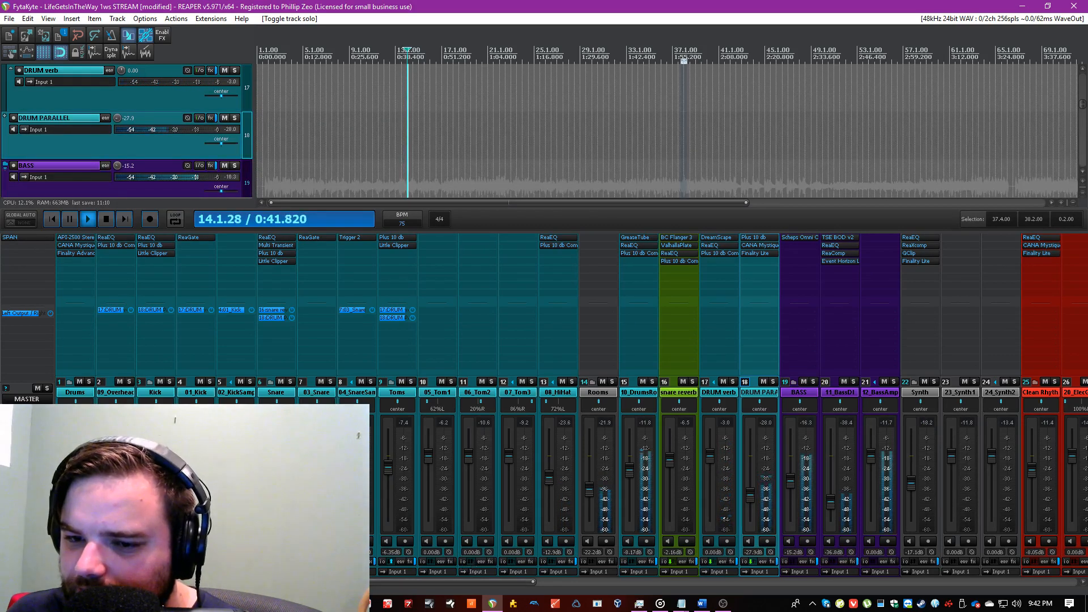
drag(347, 582, 885, 595)
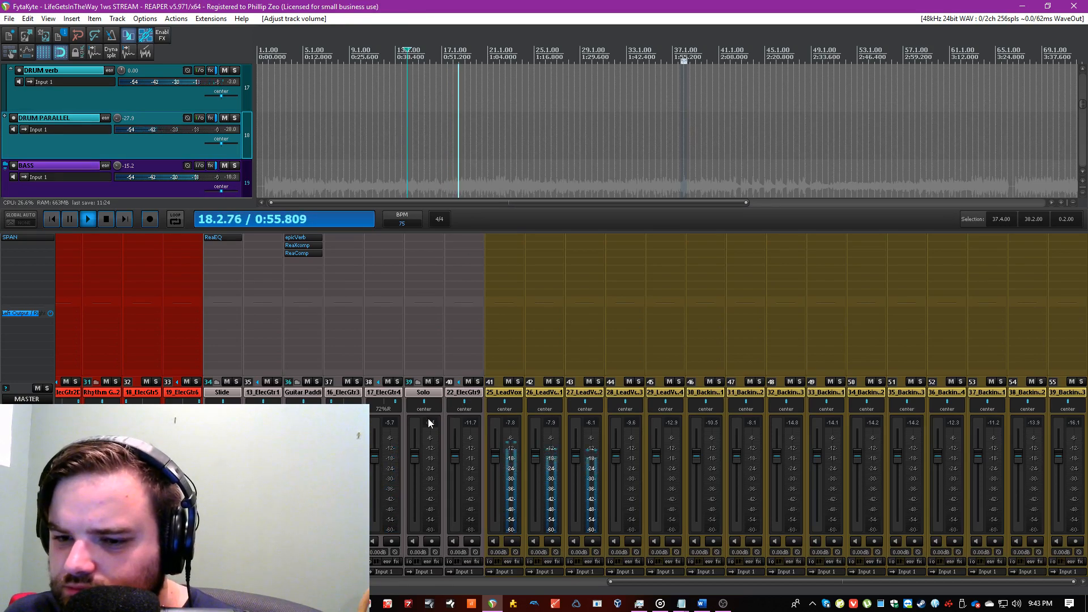
Step: Listen to the Rhythm folder soloed, switch the solo to Rhythm Guitar 2, and stop playback
drag(658, 582, 470, 592)
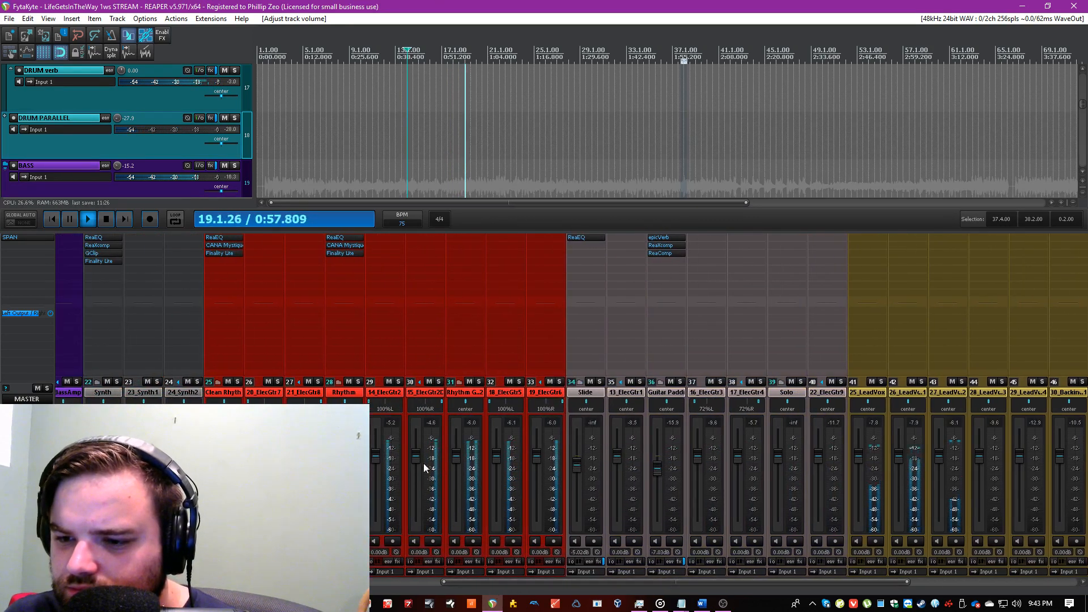
click(348, 391)
drag(335, 477, 336, 481)
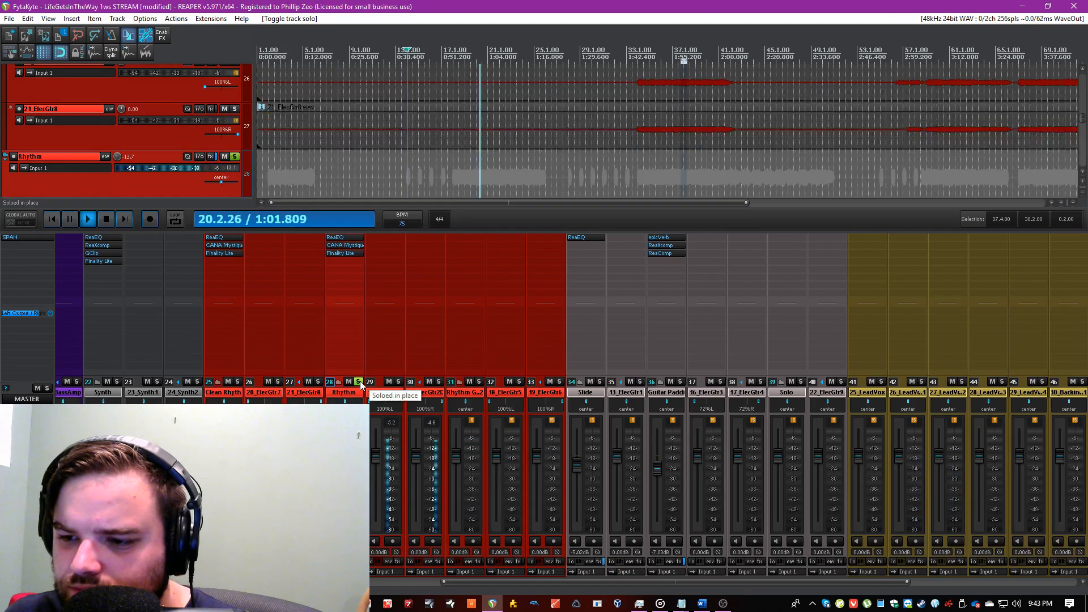
click(464, 391)
click(479, 381)
key(space)
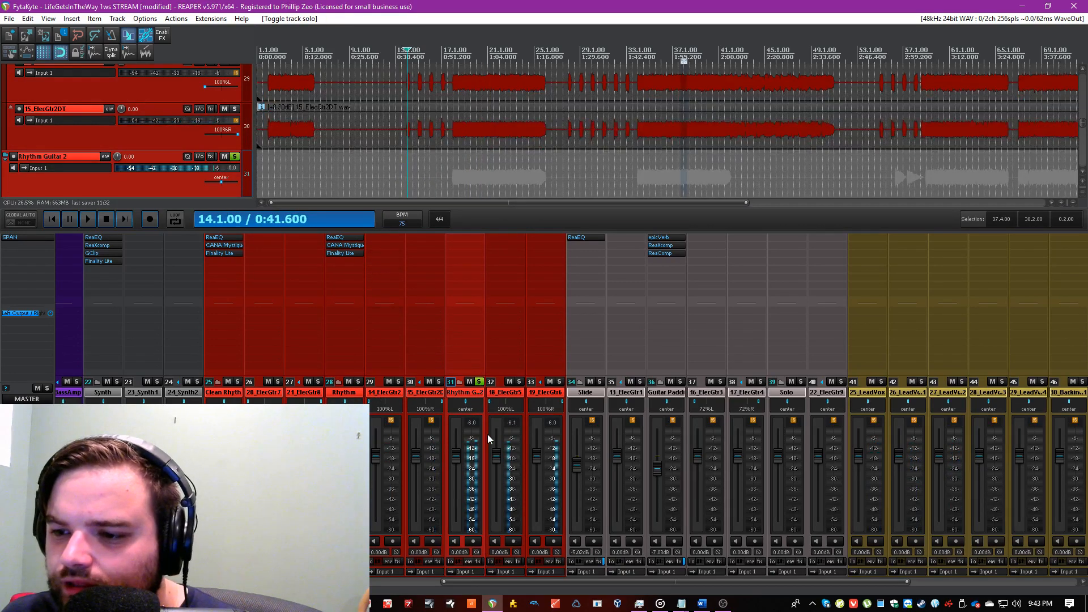
Step: Copy the ReaEQ, CANA Mystique and Finality Lite effects from Rhythm to Rhythm Guitar 2 and lower its volume to -12.4 dB
drag(462, 244, 464, 245)
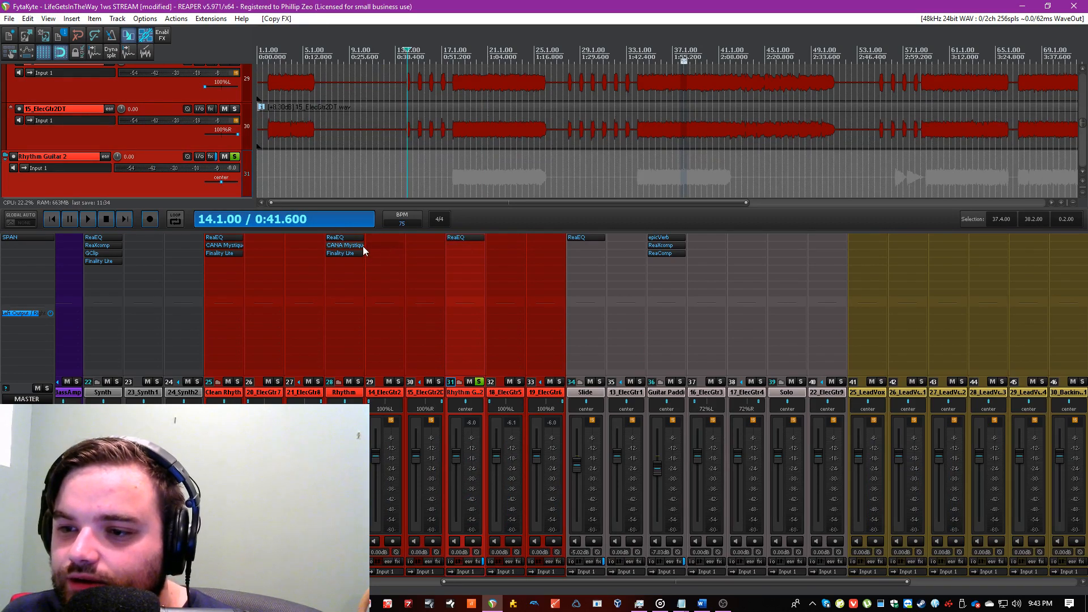
drag(456, 453, 455, 475)
key(space)
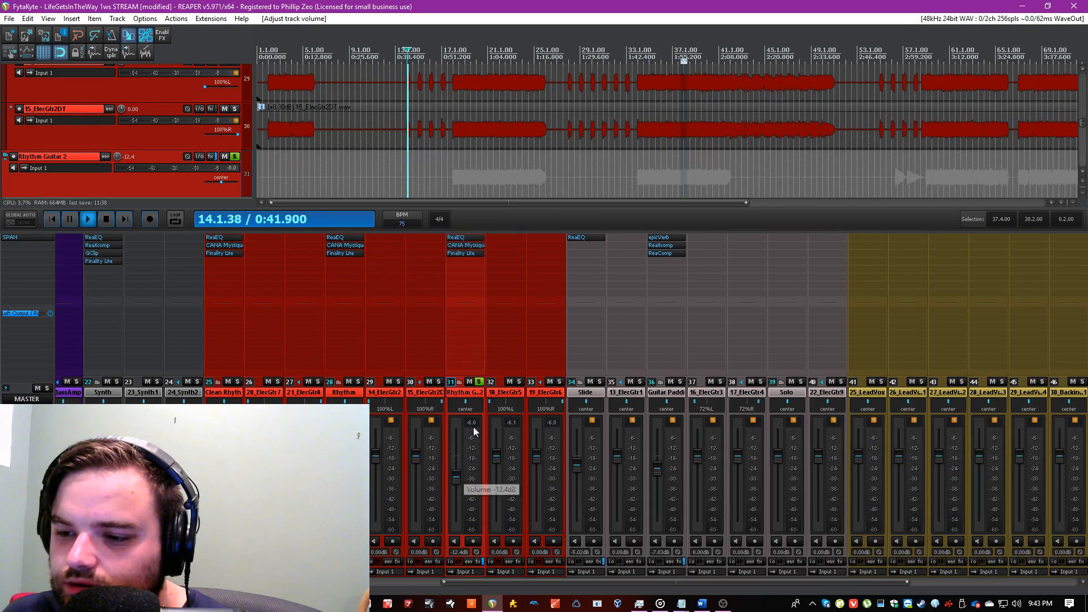
Step: Compare Rhythm Guitar 2 in the full mix, on its own and against the soloed Rhythm folder, ending with Rhythm Guitar 2 soloed
click(479, 381)
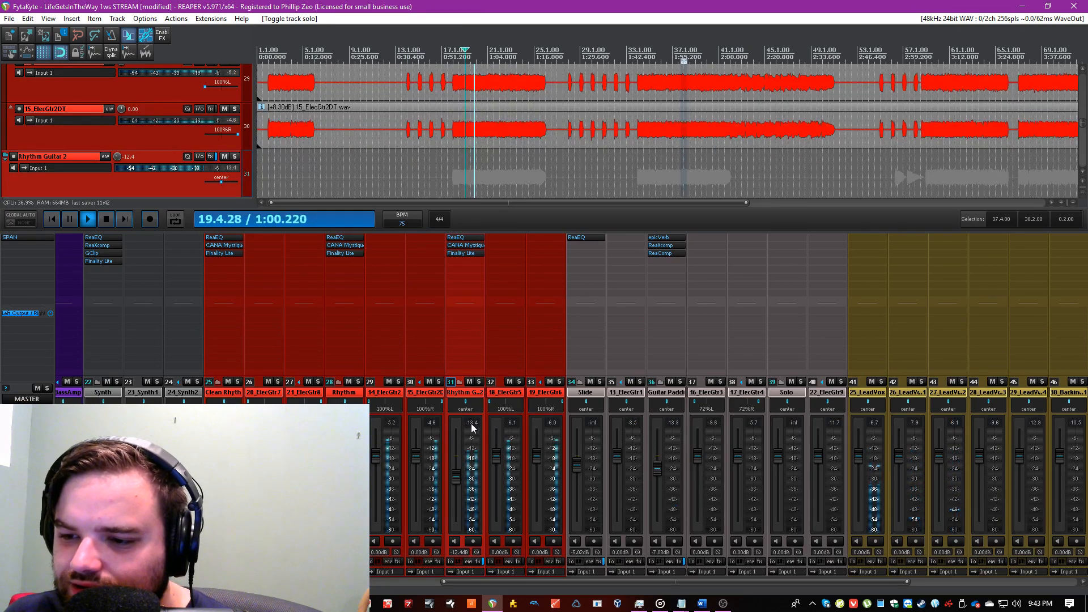
click(479, 381)
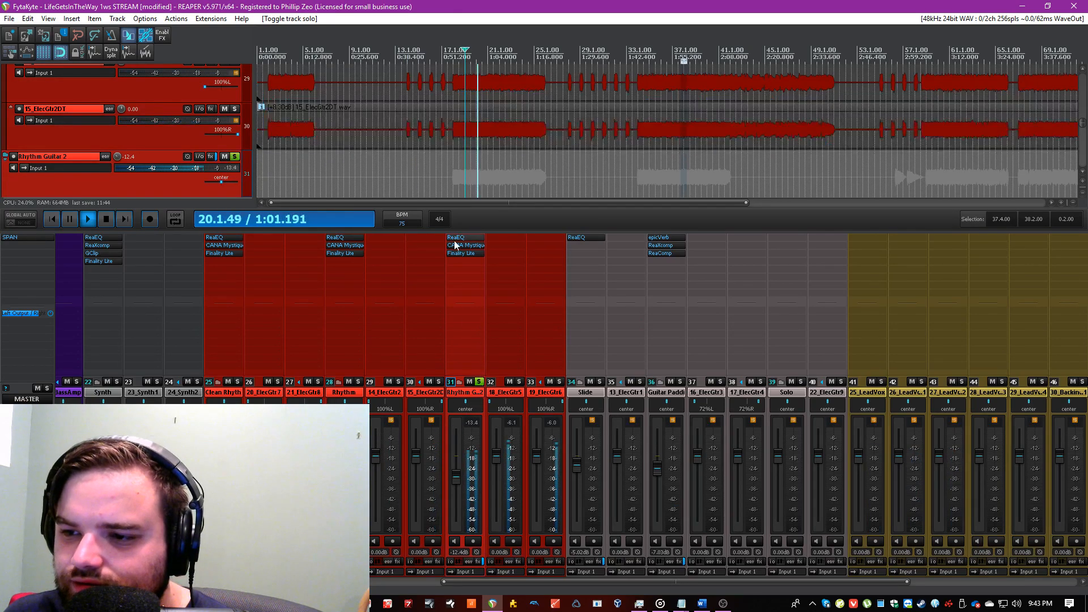
ctrl+click(357, 382)
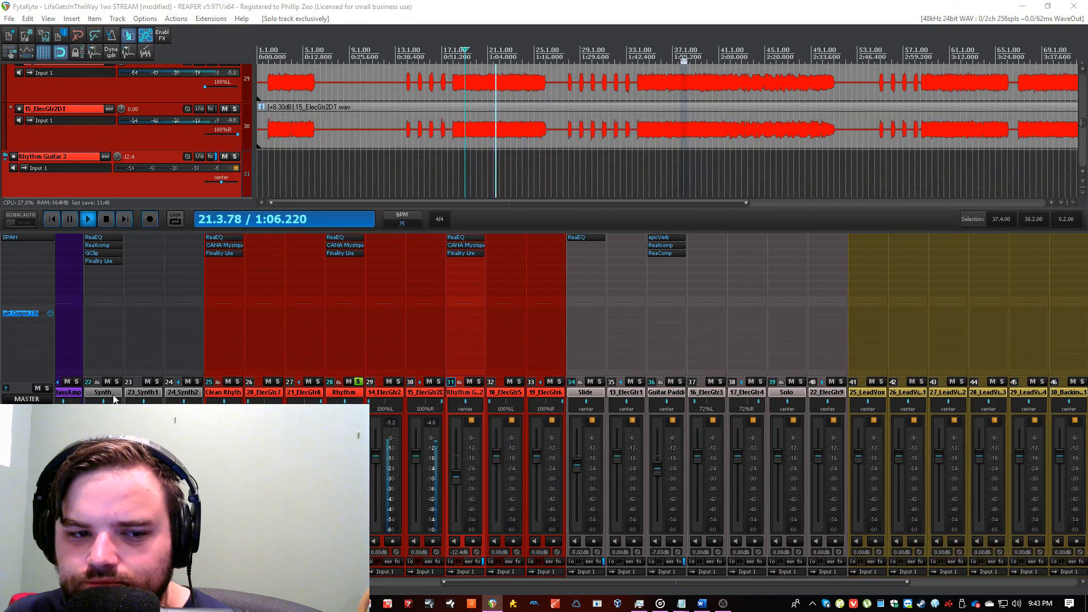
ctrl+click(479, 380)
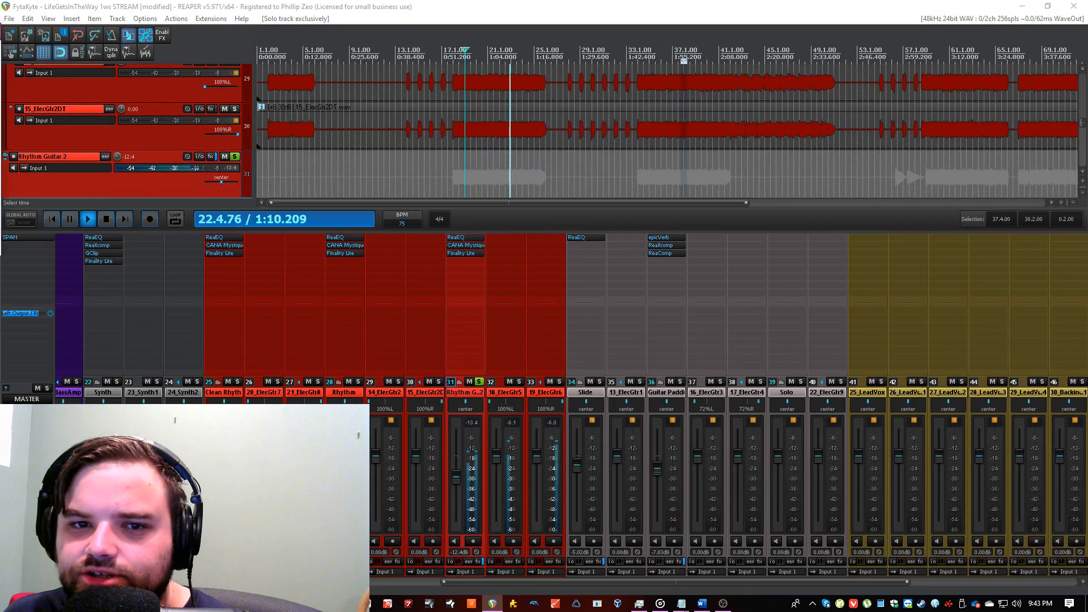
Step: Set band 7 of the Rhythm Guitar 2 ReaEQ to 1739.1 Hz, 2.8 dB gain and 1.22 octaves bandwidth
click(462, 237)
drag(621, 221, 631, 221)
click(566, 223)
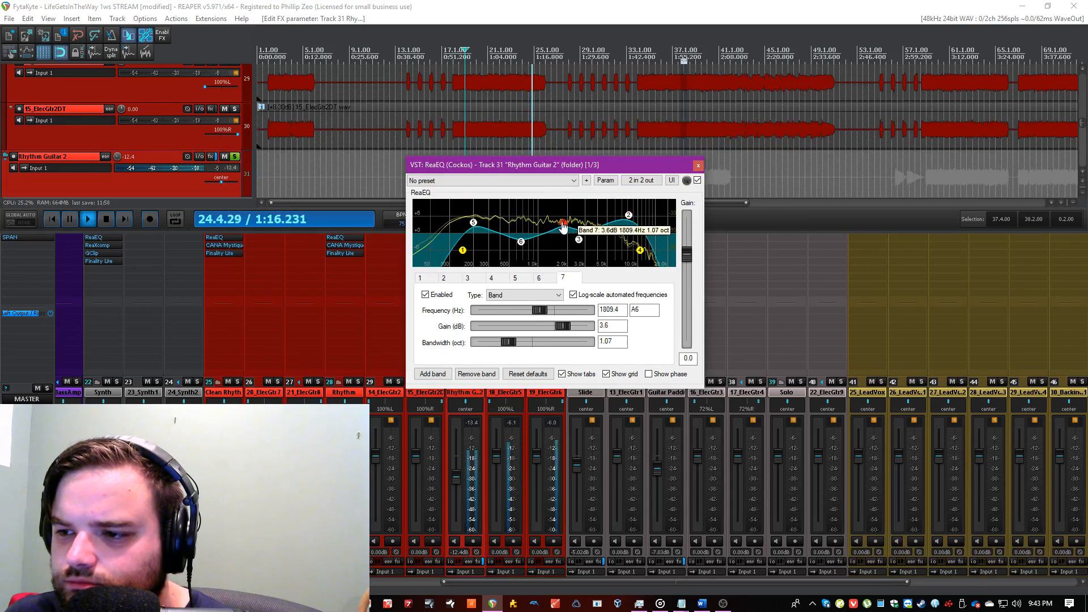
drag(565, 224, 561, 226)
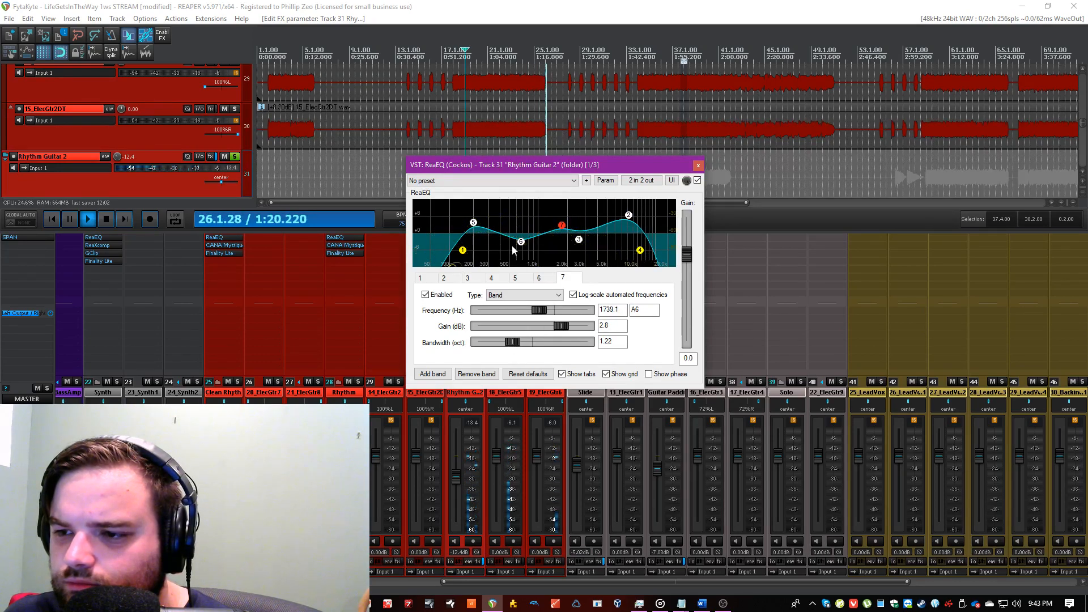
Step: Readjust ReaEQ band 6, set band 5 to 380.3 Hz and 5.4 dB, save the project, and unsolo Rhythm Guitar 2
click(521, 244)
drag(521, 245, 501, 222)
drag(534, 159, 541, 234)
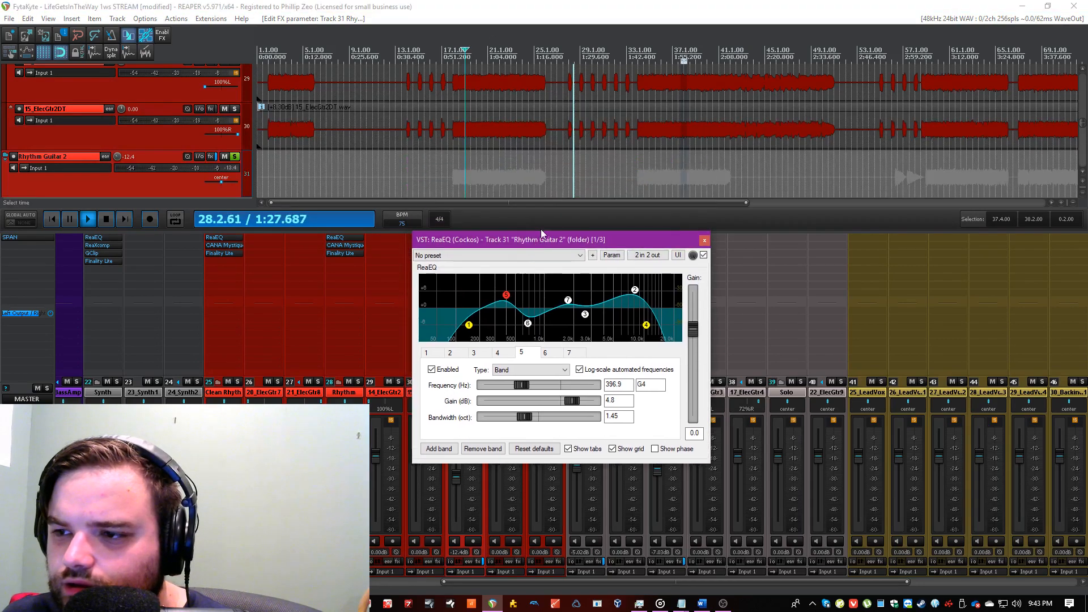
click(650, 169)
key(ctrl+s)
drag(506, 295, 504, 293)
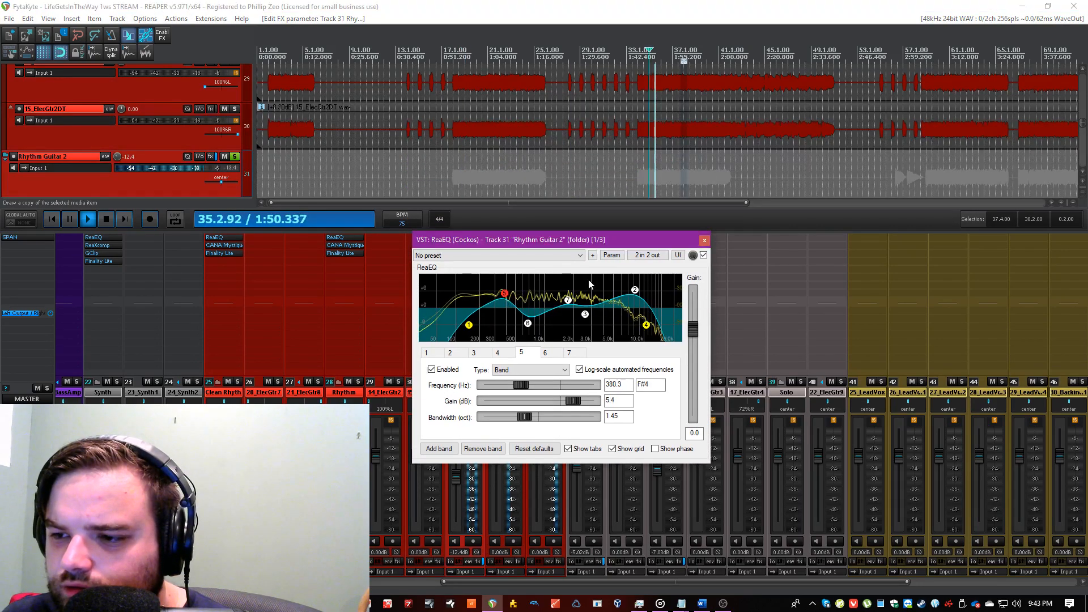
click(704, 240)
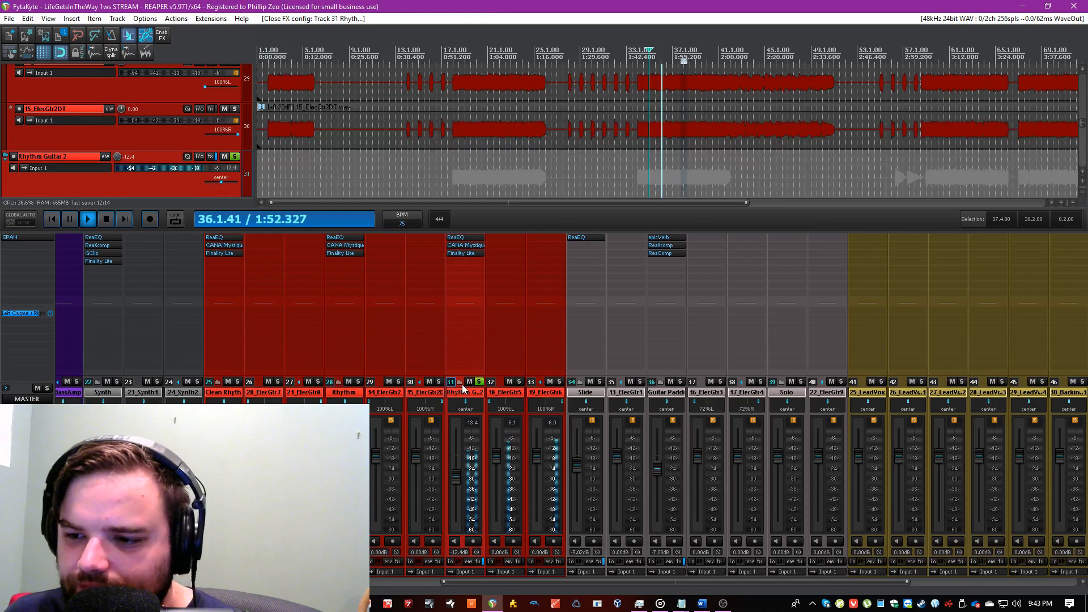
click(485, 380)
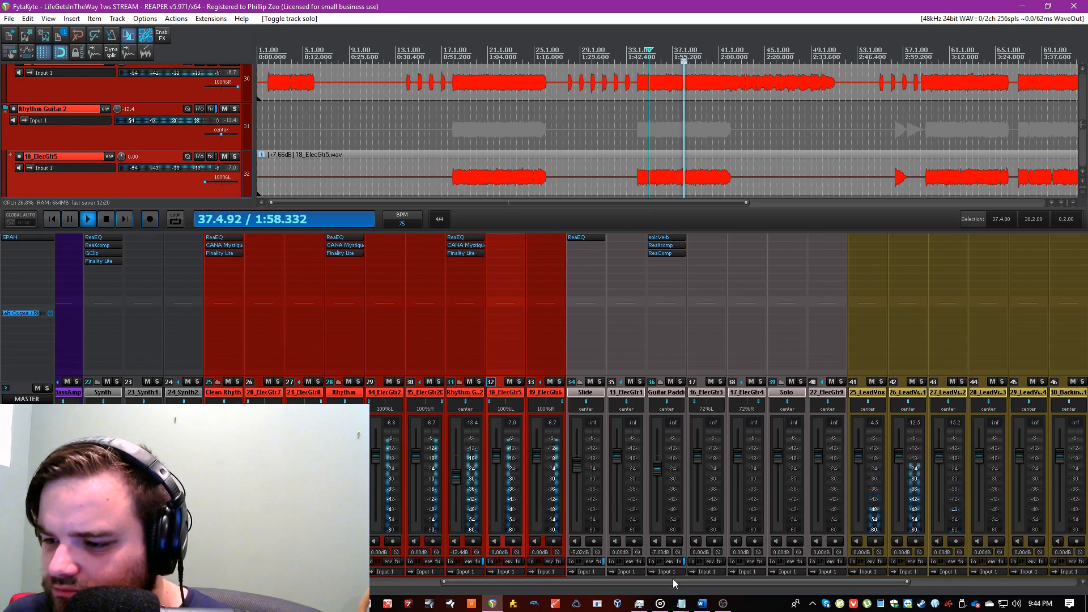
Step: Copy the ReaComp effect from the Guitar Padding folder to the Slide folder
drag(673, 581, 840, 581)
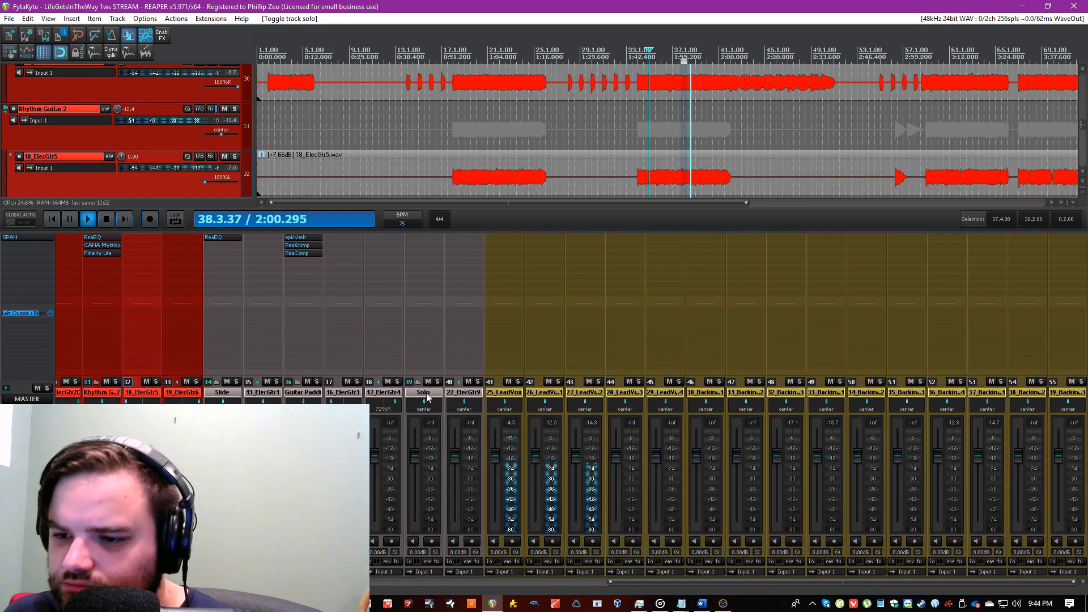
click(426, 396)
click(236, 388)
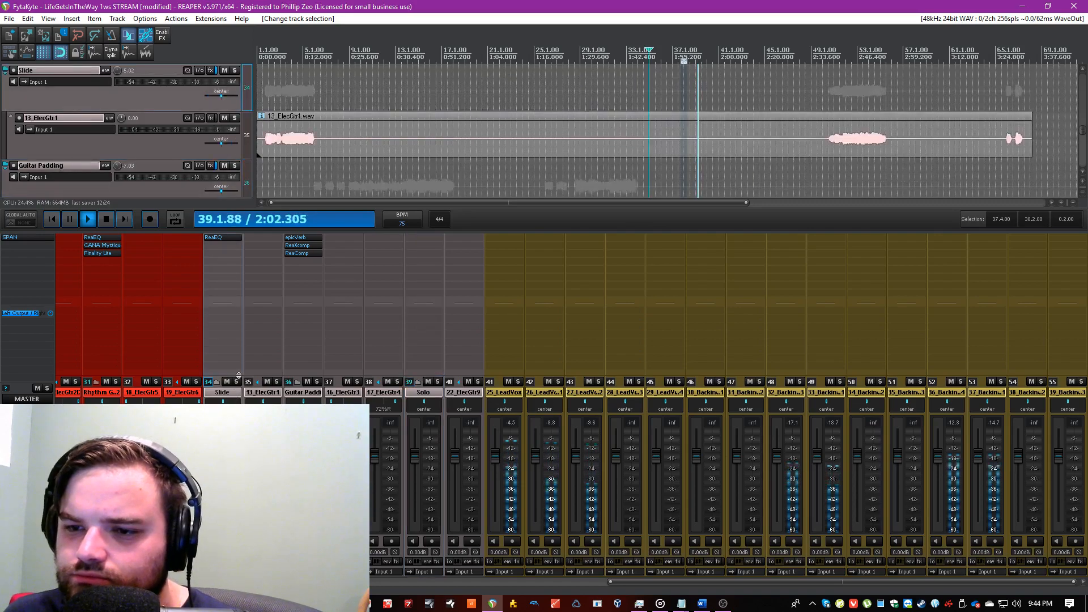
drag(295, 253, 211, 249)
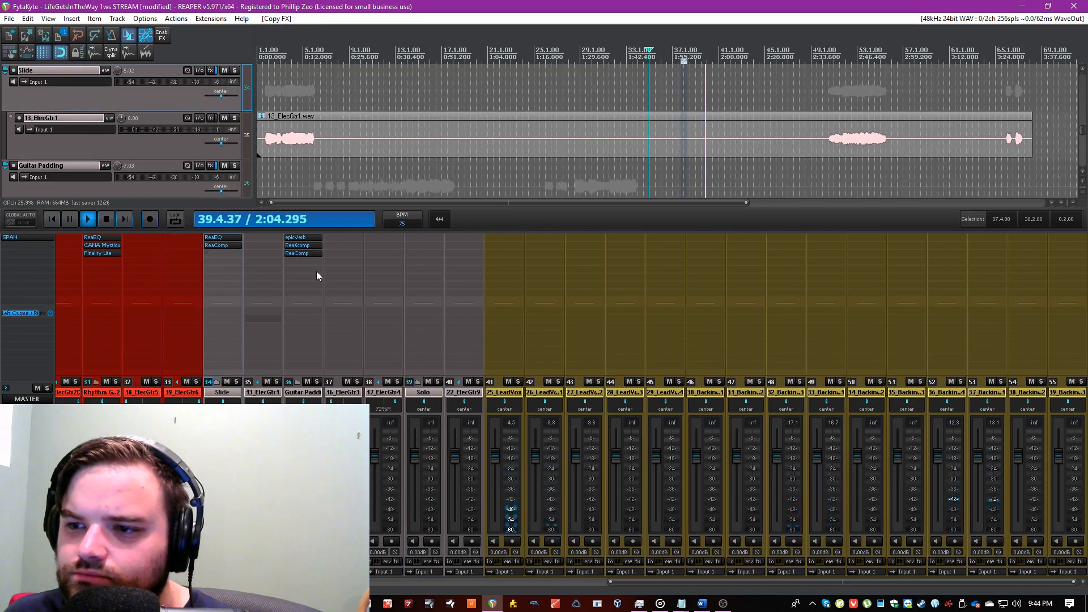
Step: Set the Slide ReaComp to -19.1 dB threshold, 51.3 ms attack, 13 ms release and 3.85:1 ratio while playing from the start, and save
key(Home)
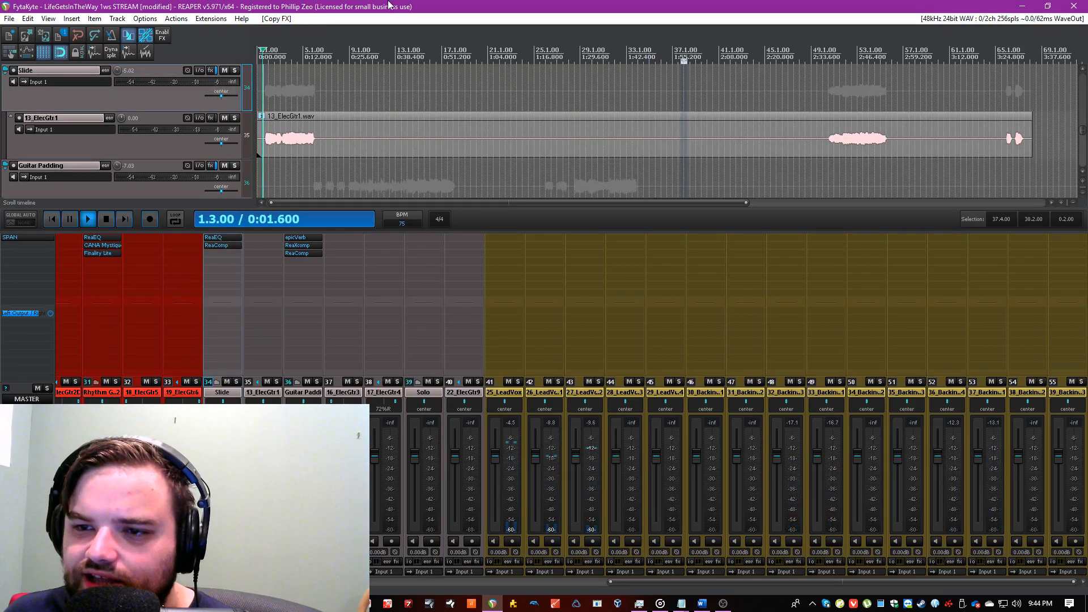
click(218, 246)
mouse_move(432, 265)
mouse_down()
mouse_move(440, 271)
mouse_move(433, 265)
mouse_up()
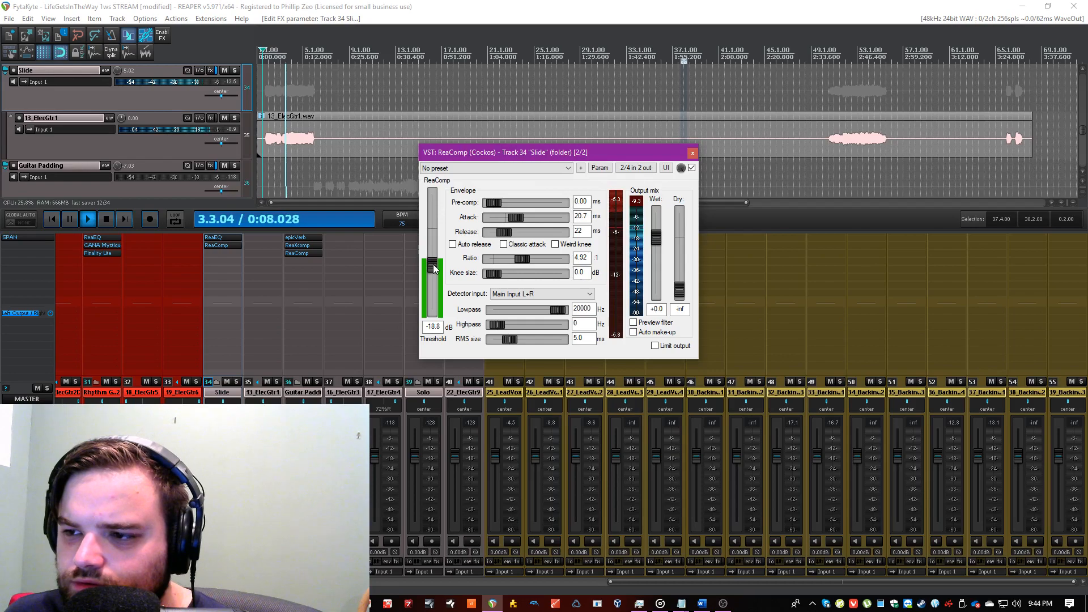
drag(504, 232, 515, 219)
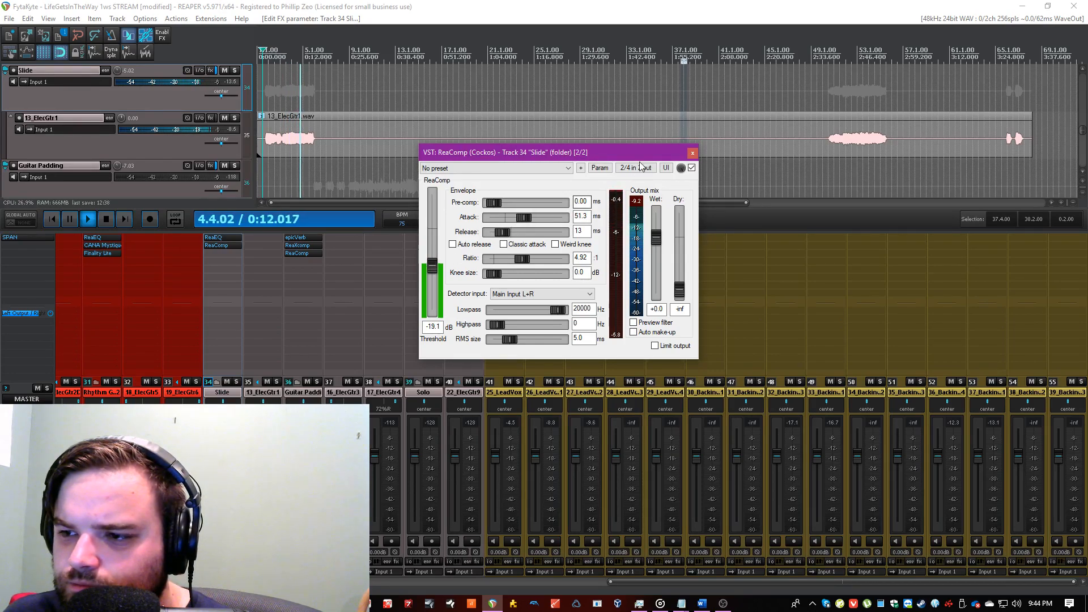
drag(522, 259, 521, 260)
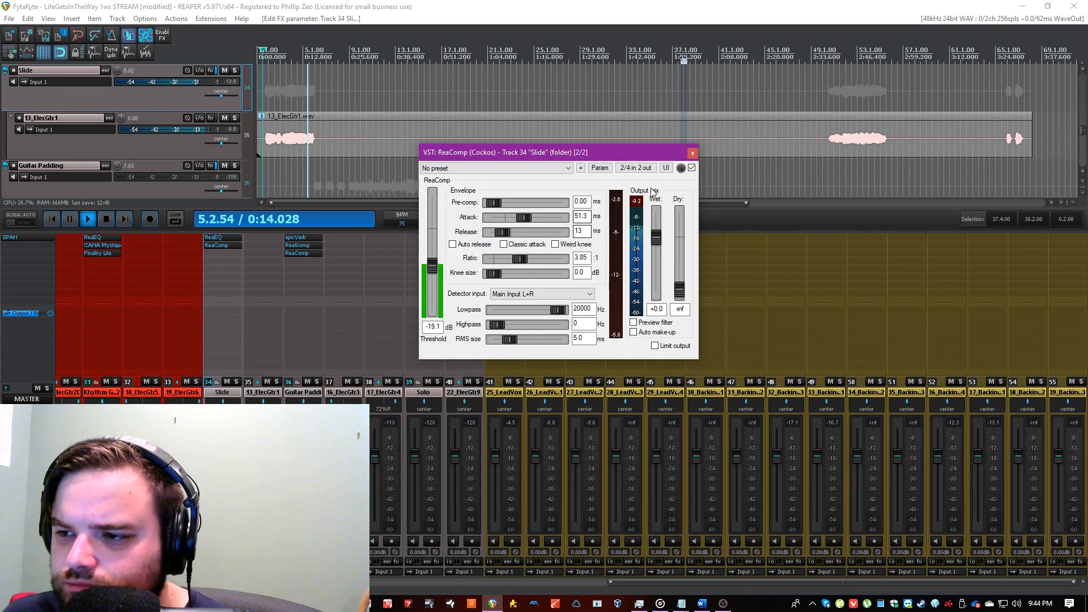
click(692, 153)
key(ctrl+s)
Step: Set the high shelf of the Slide folder's ReaEQ to 3297.3 Hz and 4.4 dB gain, and close the plugin
click(234, 239)
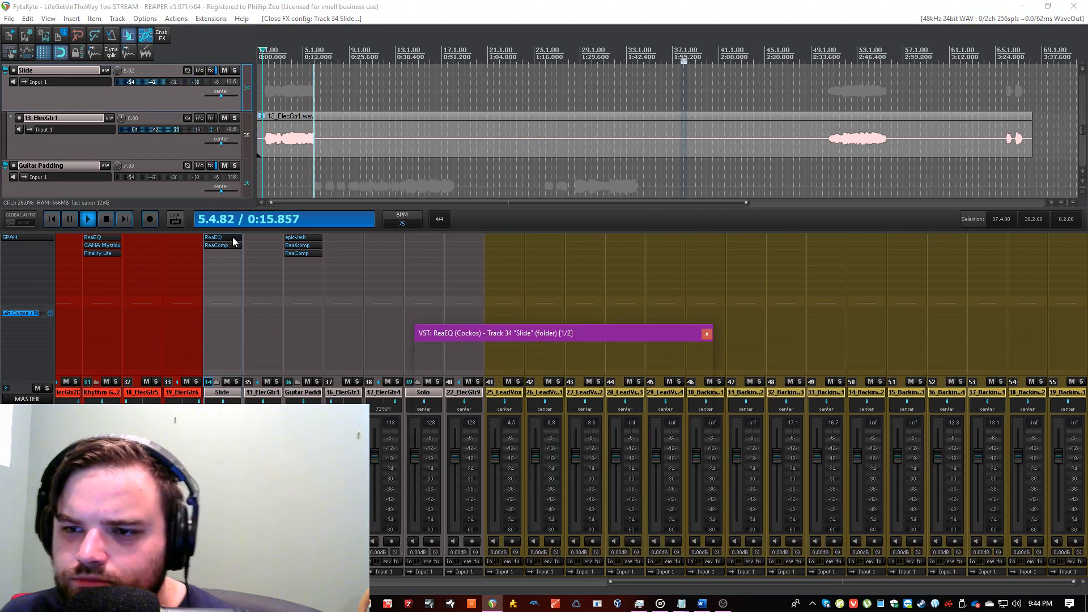
drag(599, 393, 597, 389)
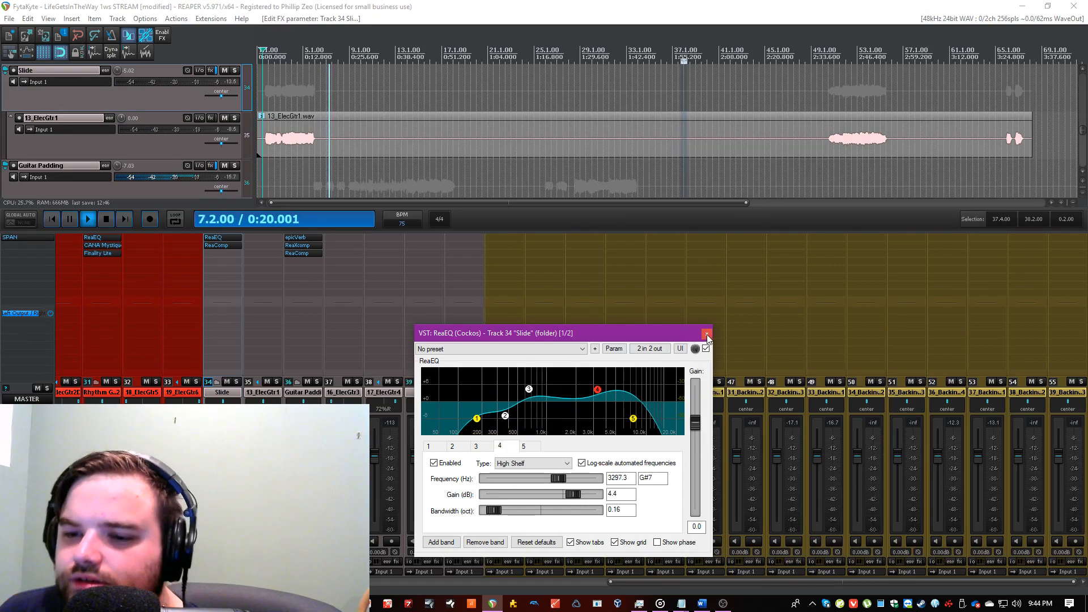
click(706, 334)
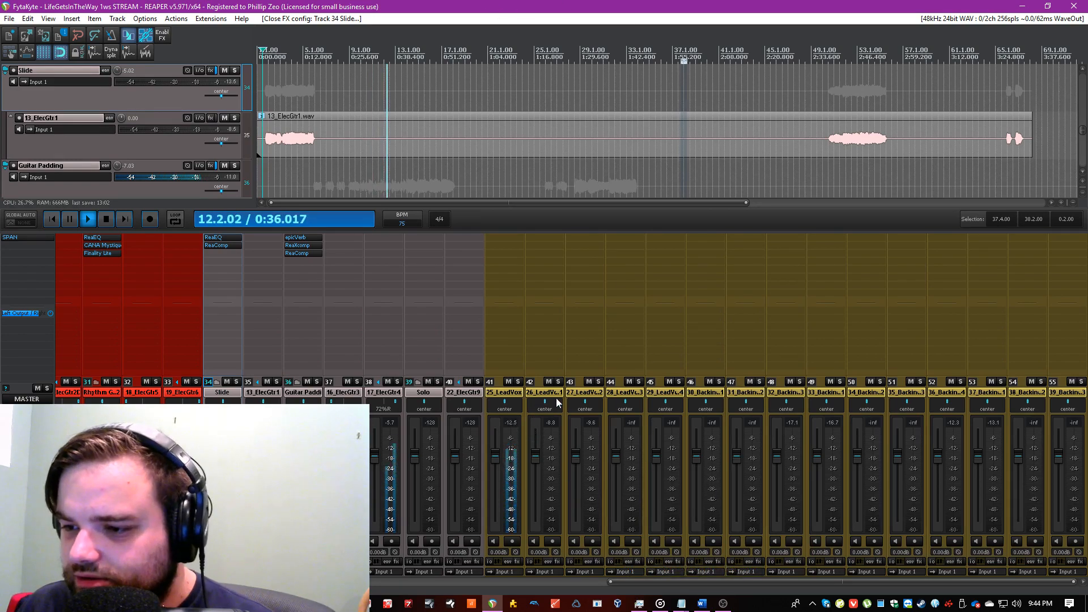
Step: Insert a new track directly above 25_LeadVox
click(657, 392)
scroll(349, 145, down, 3)
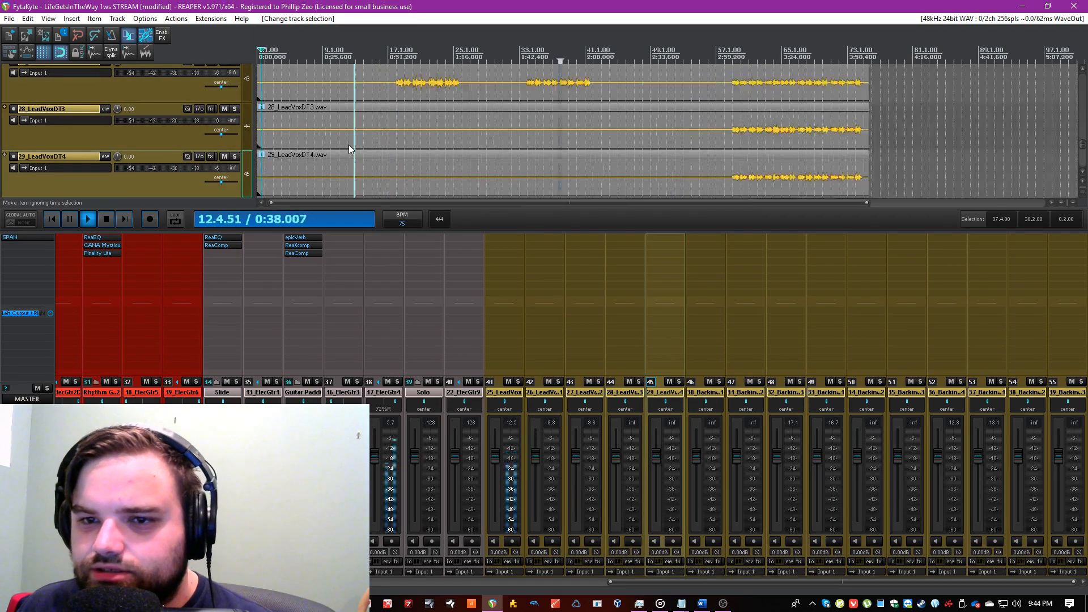
scroll(106, 135, up, 1)
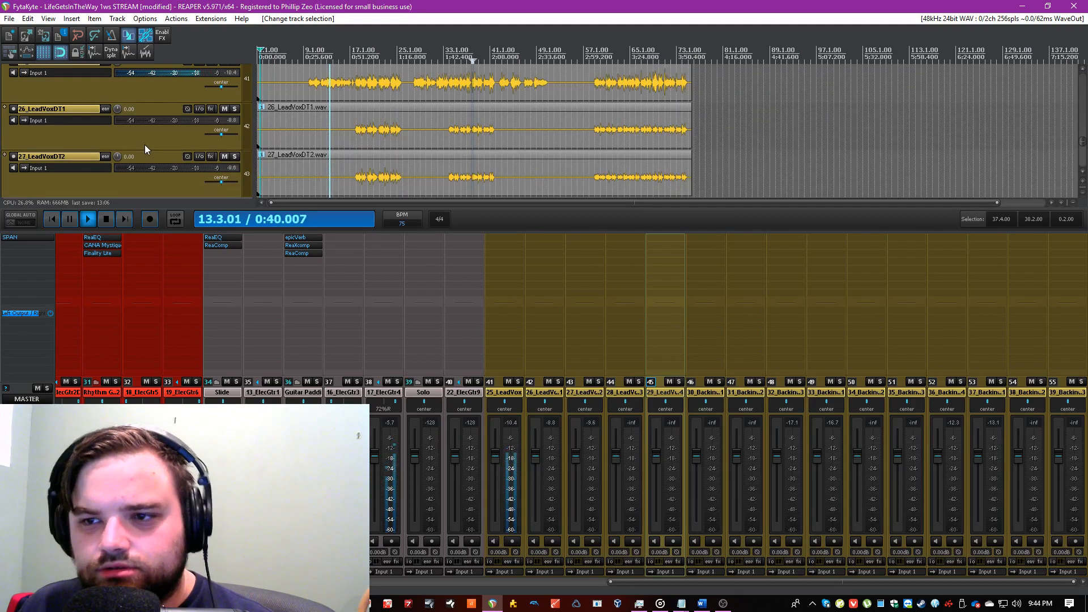
scroll(157, 145, up, 2)
click(164, 132)
click(157, 96)
key(ctrl+t)
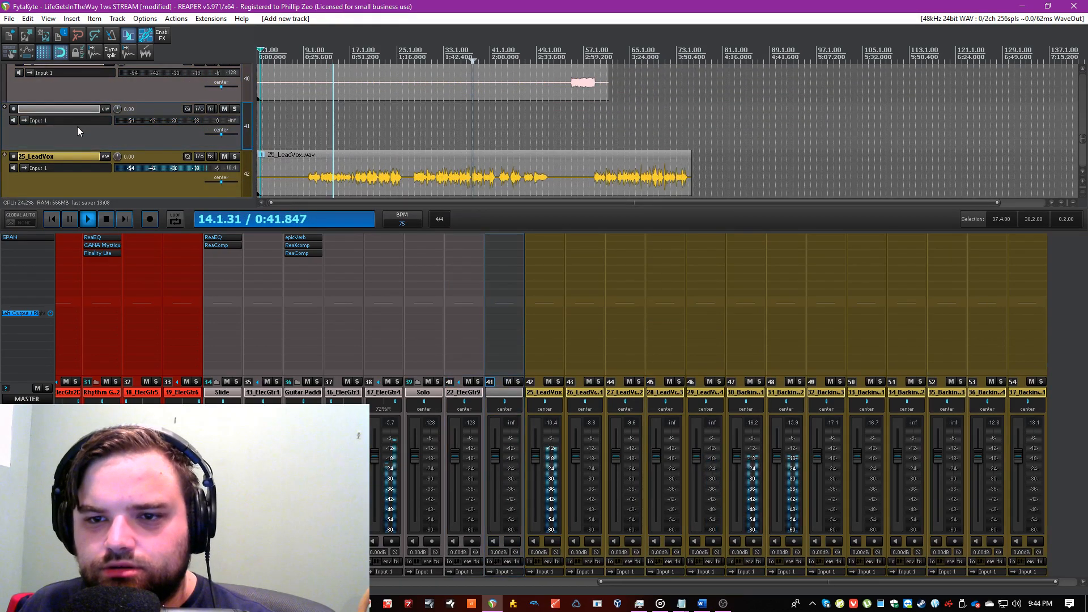
Step: Stop playback, move the new track below 25_LeadVox and name it BackgroundLeadVox
scroll(155, 146, down, 2)
scroll(155, 146, up, 1)
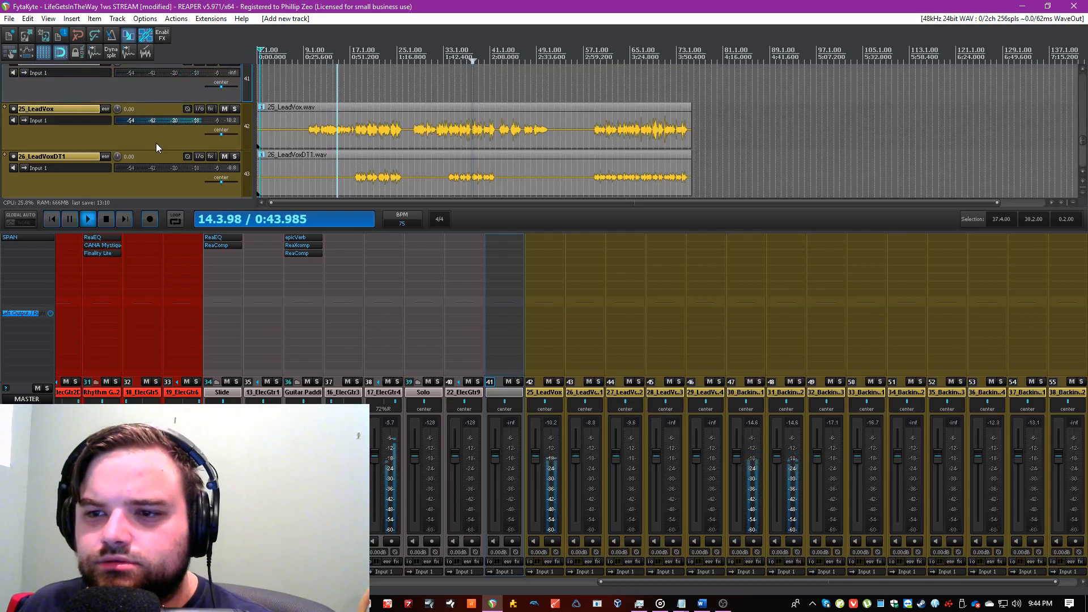
click(155, 146)
key(space)
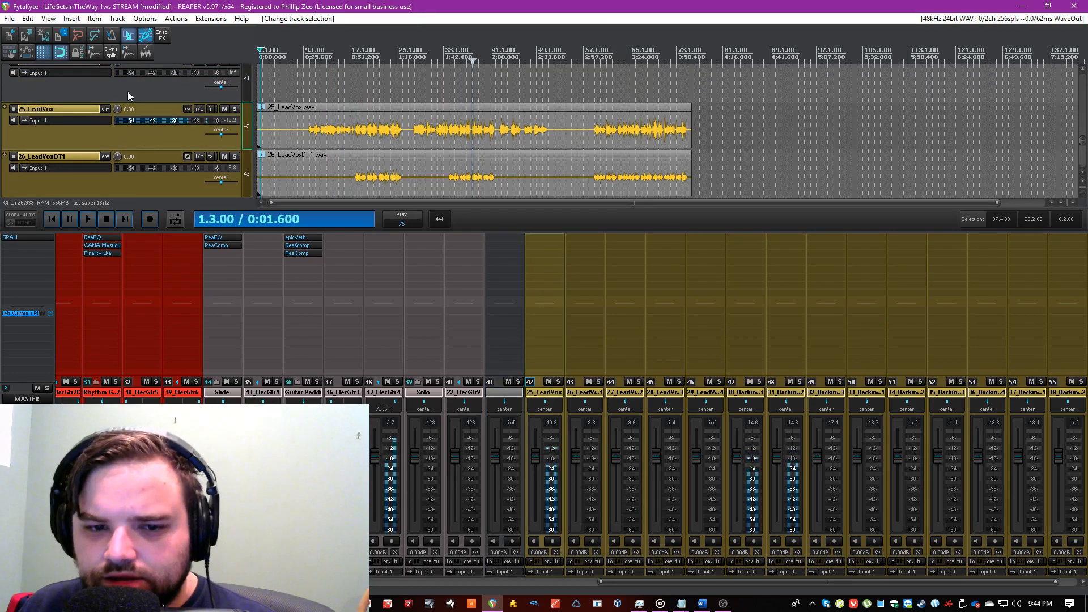
drag(127, 94, 120, 141)
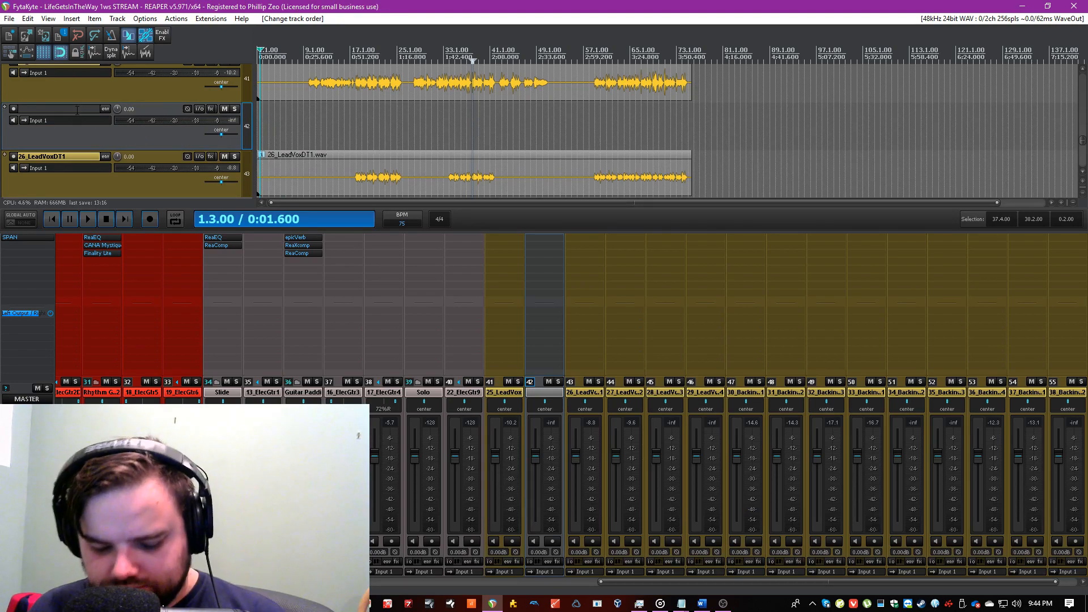
text(BackgroundLeadVox)
key(Return)
Step: Group the four lead vocal double tracks, 26_LeadVoxDT1 to 29_LeadVoxDT4, in the BackgroundLeadVox folder
click(165, 184)
scroll(165, 185, down, 2)
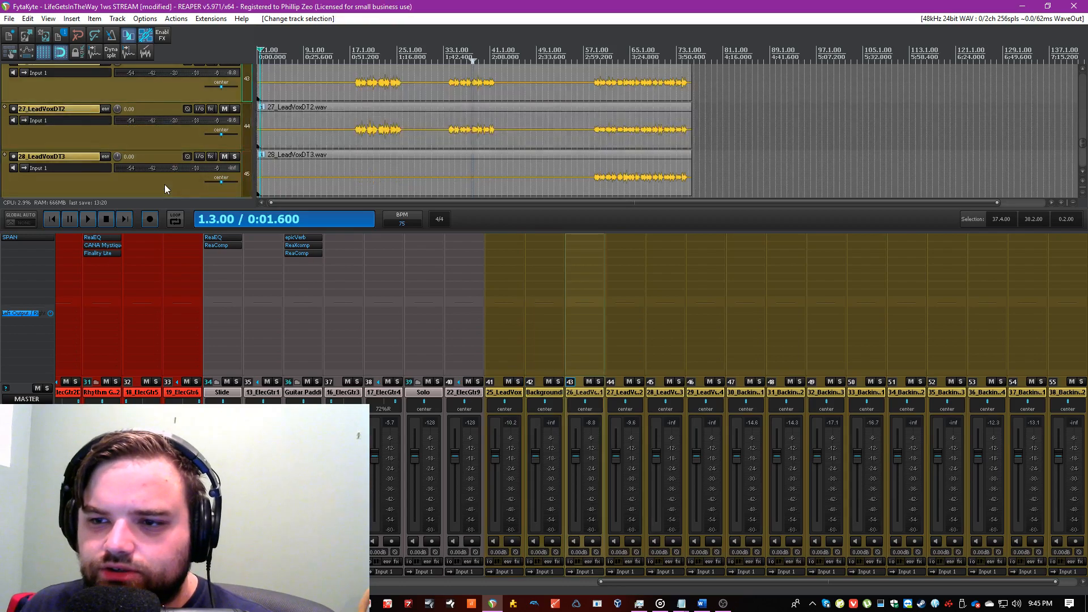
scroll(164, 185, down, 1)
scroll(173, 178, up, 3)
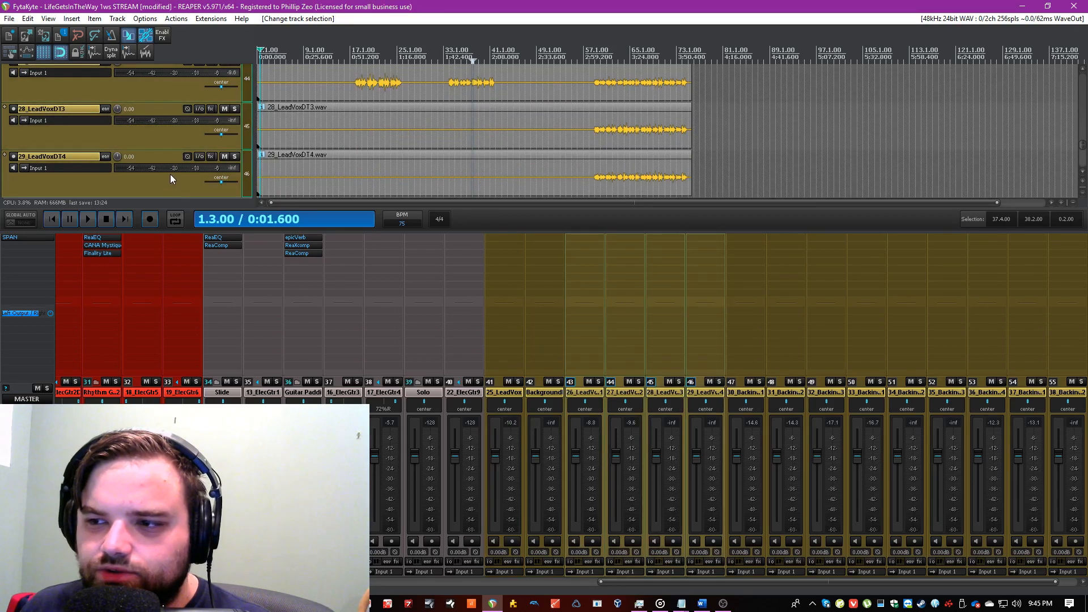
click(156, 135)
Step: Insert a new track directly above 30_BackingVox1 and name it BackgroundVox
scroll(148, 137, down, 5)
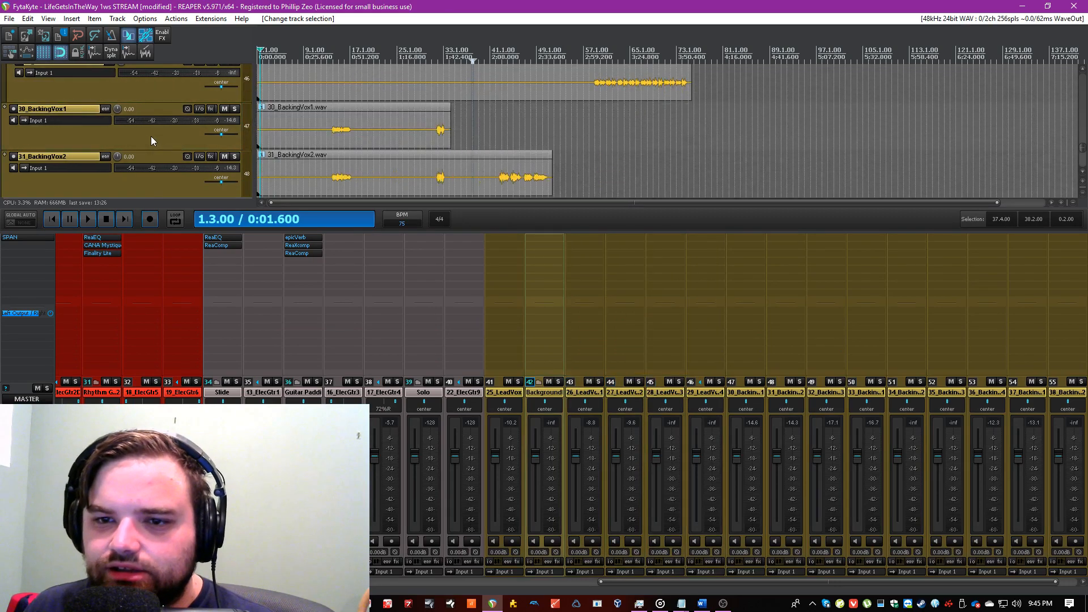
click(144, 100)
key(ctrl+t)
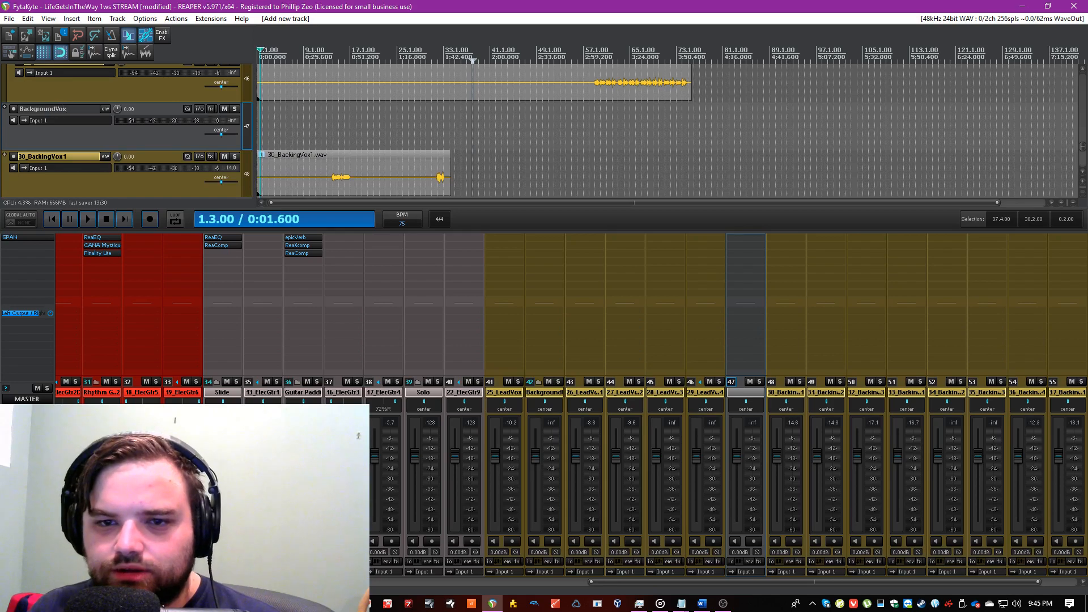
key(Return)
scroll(152, 134, down, 1)
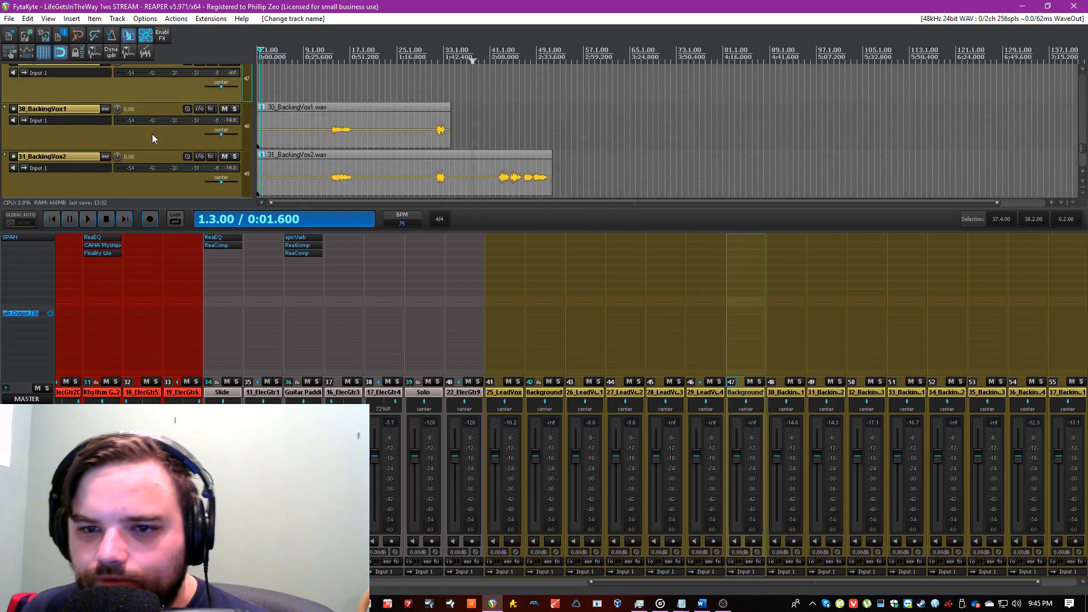
Step: Select all backing vocal tracks from 30_BackingVox1 to 39_BackingVox4DT3 and group them in the BackgroundVox folder
click(153, 140)
scroll(153, 140, down, 4)
scroll(155, 138, down, 5)
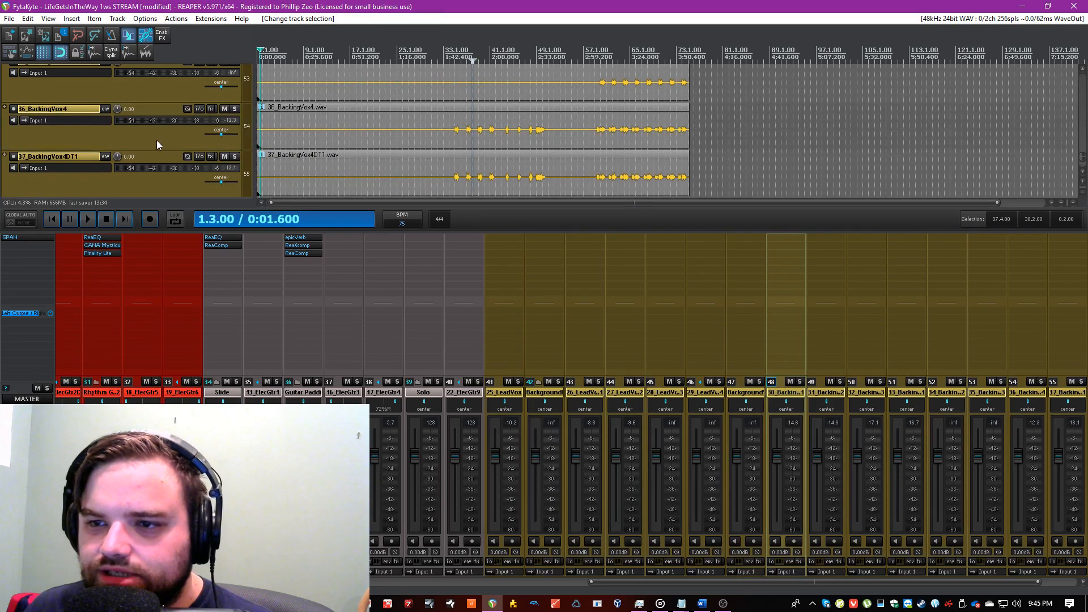
scroll(156, 141, up, 9)
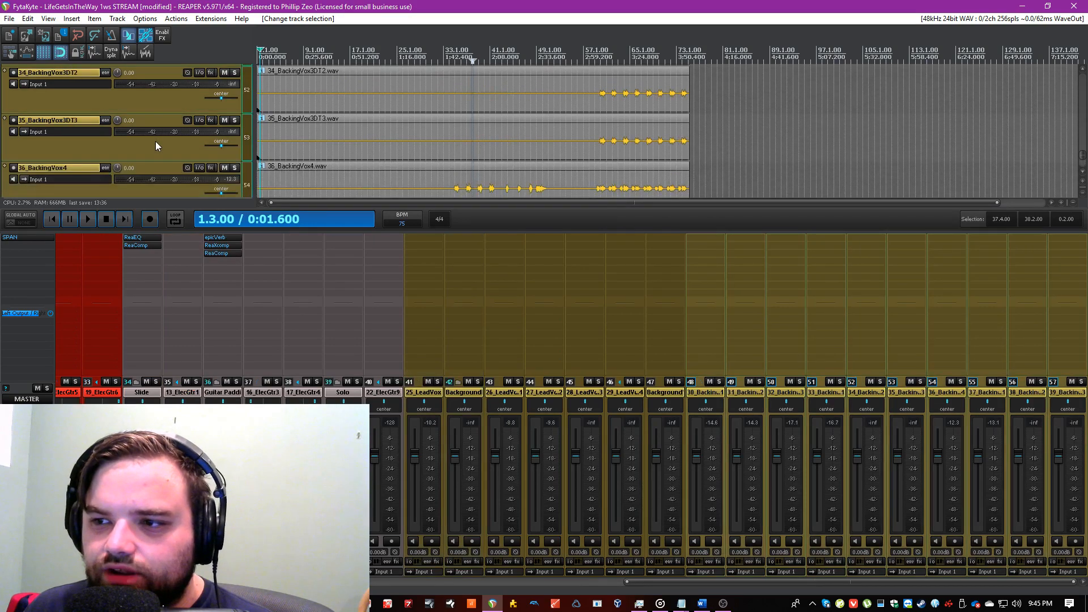
drag(162, 148, 164, 116)
click(161, 96)
Step: Pan 30_BackingVox1 100% left and 31_BackingVox2 100% right
click(168, 145)
drag(225, 145, 157, 162)
scroll(182, 171, down, 1)
click(190, 152)
drag(220, 145, 257, 145)
scroll(154, 139, down, 1)
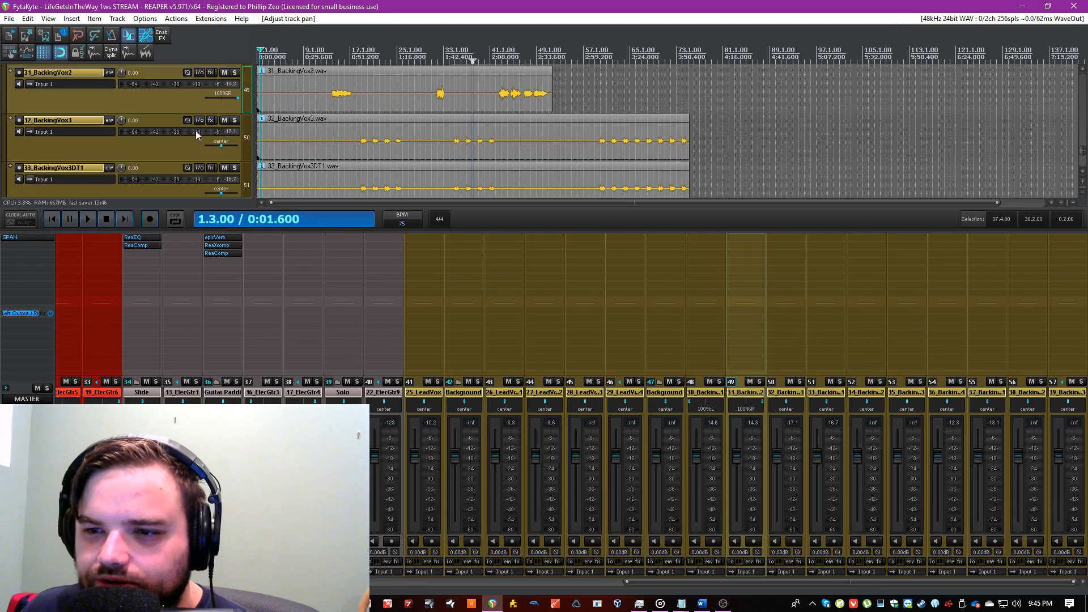
Step: Pan 32_BackingVox3 100% left and 33_BackingVox3DT1 100% right
drag(219, 145, 243, 147)
scroll(209, 178, down, 1)
scroll(182, 157, down, 1)
click(128, 154)
scroll(128, 155, down, 1)
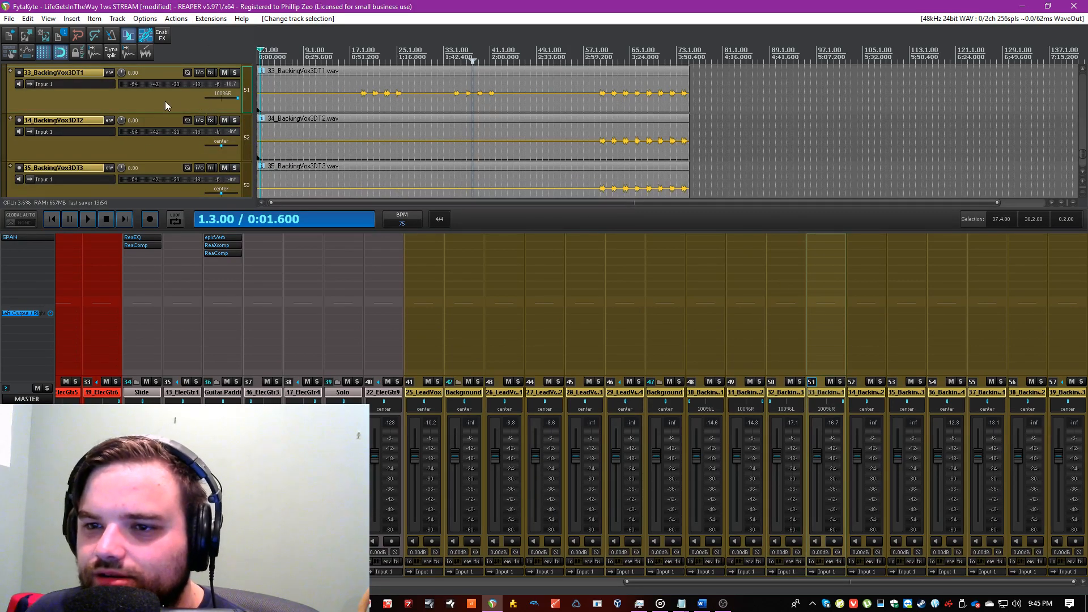
Step: Pan 34_BackingVox3DT2 100% left and 35_BackingVox3DT3 100% right
mouse_move(222, 147)
mouse_down()
mouse_move(189, 148)
mouse_move(259, 141)
mouse_move(213, 149)
mouse_move(230, 145)
mouse_up()
click(164, 153)
scroll(225, 151, down, 1)
click(179, 142)
Step: Pan 36_BackingVox4 about halfway left and 37_BackingVox4DT1 about halfway right
scroll(179, 141, down, 1)
click(164, 145)
scroll(164, 145, down, 1)
click(187, 150)
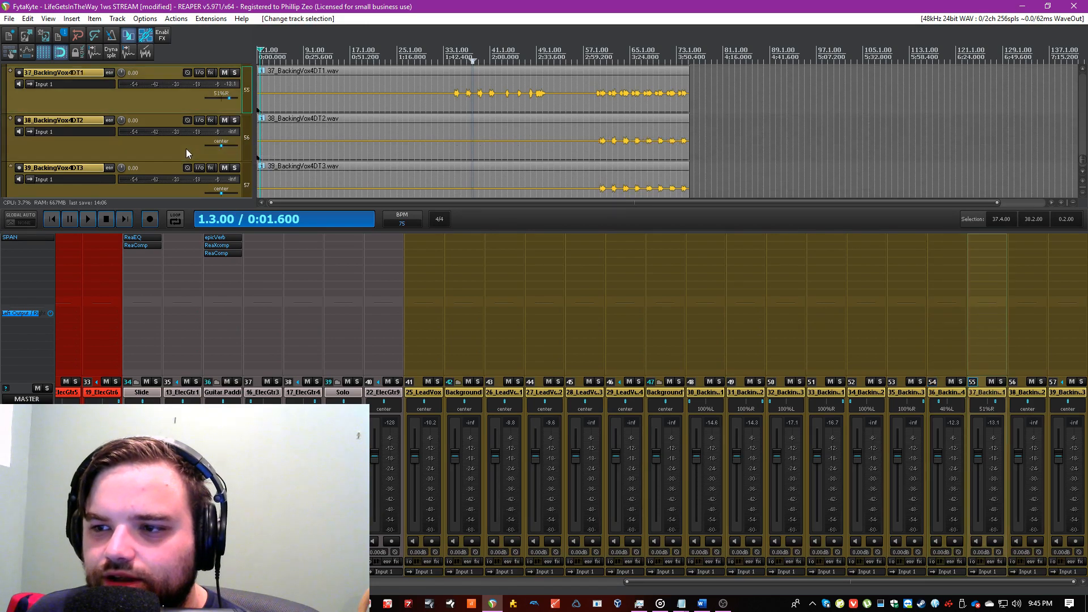
Step: Pan 38_BackingVox4DT2 about 37% right and 39_BackingVox4DT3 about 24% left
scroll(186, 148, down, 2)
click(172, 143)
drag(224, 146, 217, 147)
drag(220, 96, 226, 97)
Step: Solo the BackgroundVox folder, start playback at its first phrase and save the project
scroll(153, 159, up, 3)
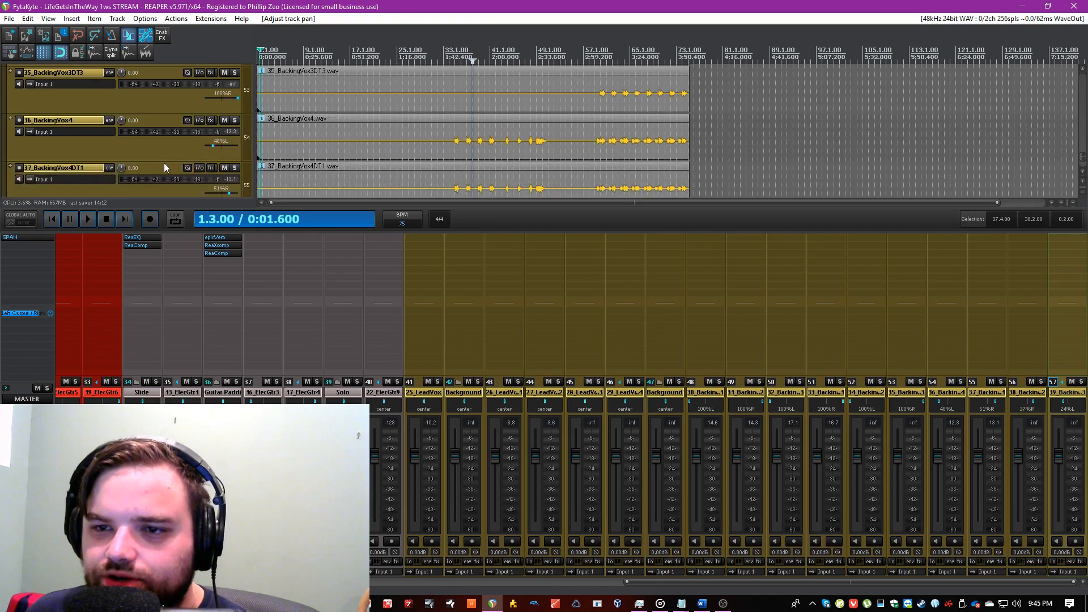
scroll(165, 159, up, 7)
click(187, 153)
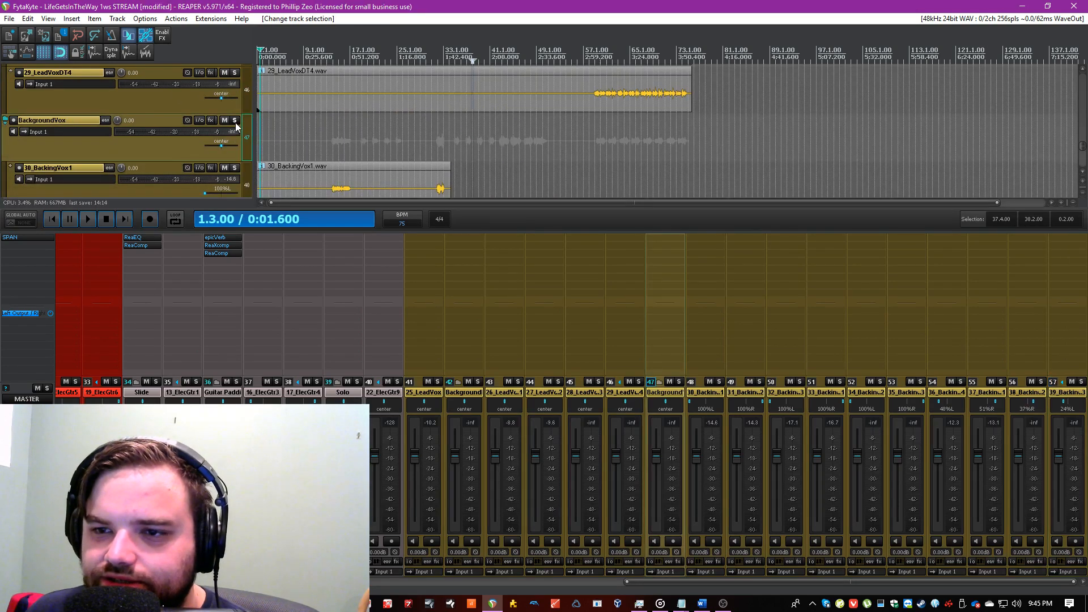
click(235, 121)
click(332, 54)
key(space)
scroll(462, 34, up, 4)
key(ctrl+s)
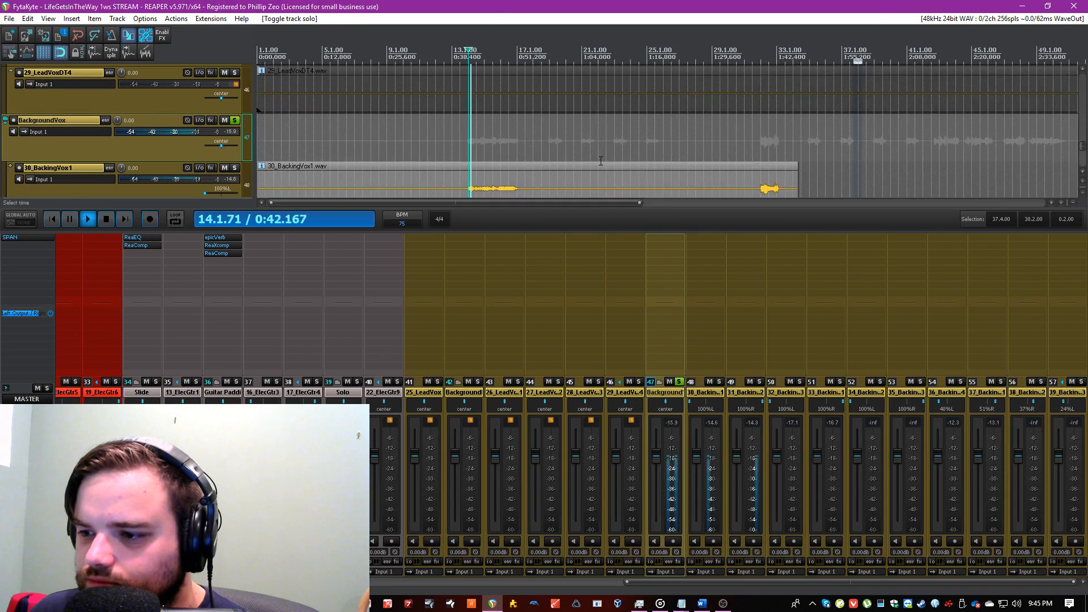
Step: Add the API-550A Stereo (Waves) equalizer to the BackgroundVox folder and save the project
double_click(659, 248)
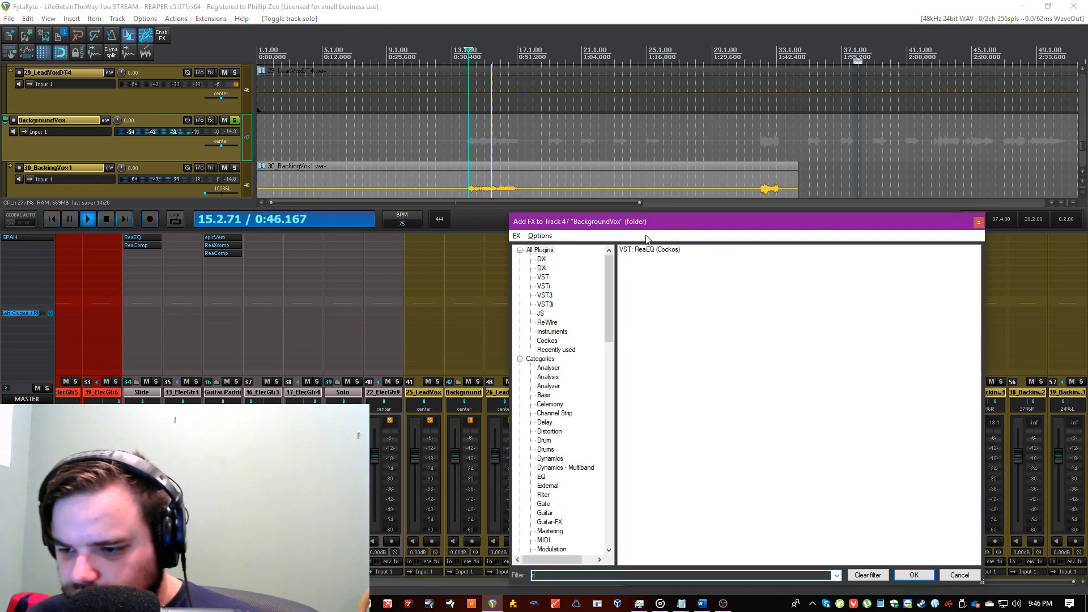
text(550)
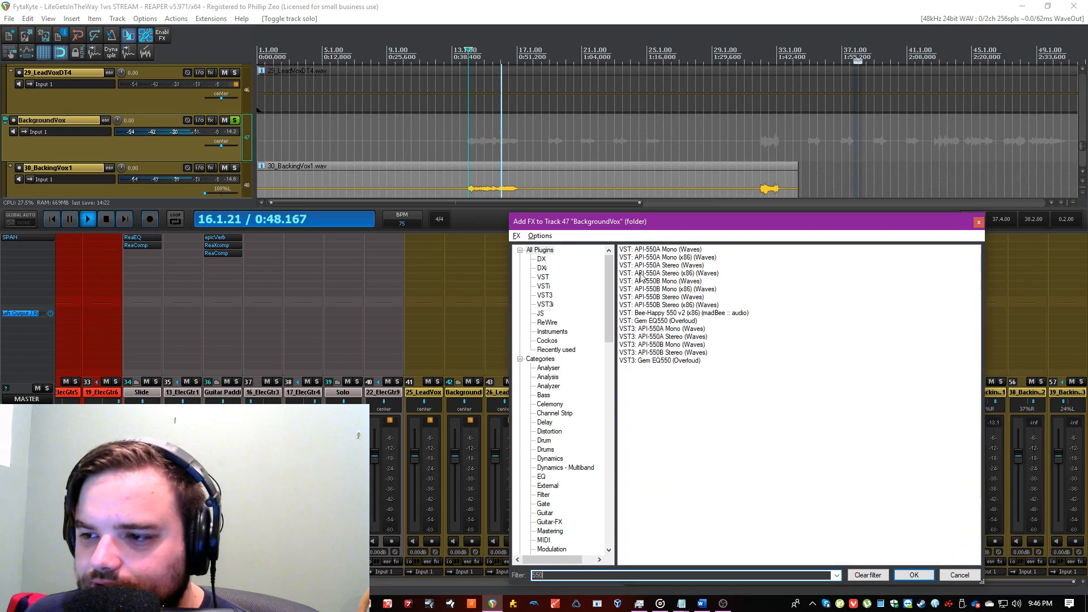
double_click(657, 266)
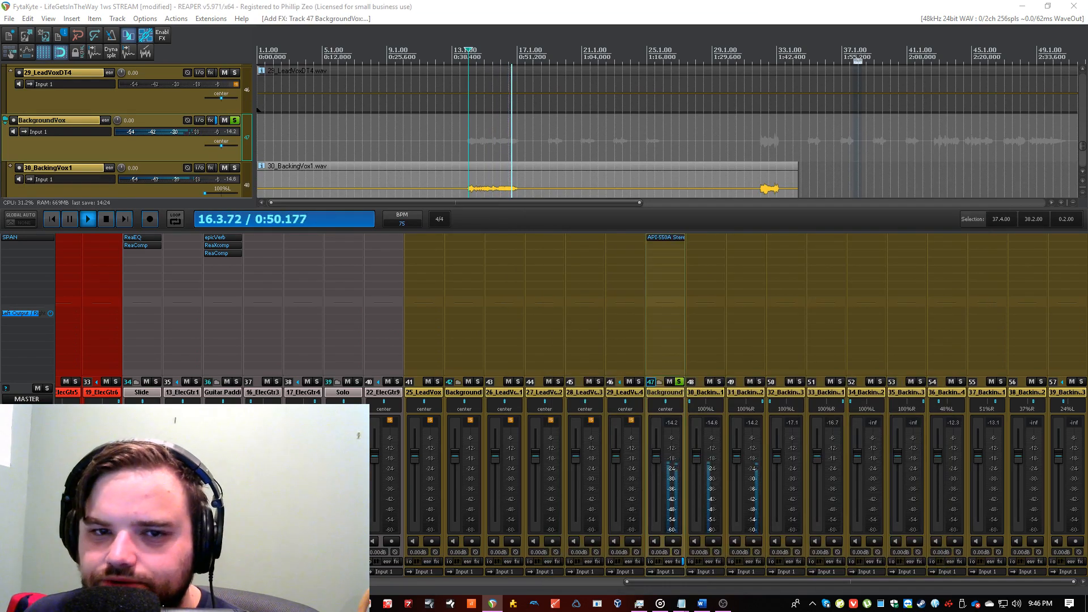
click(607, 121)
key(ctrl+s)
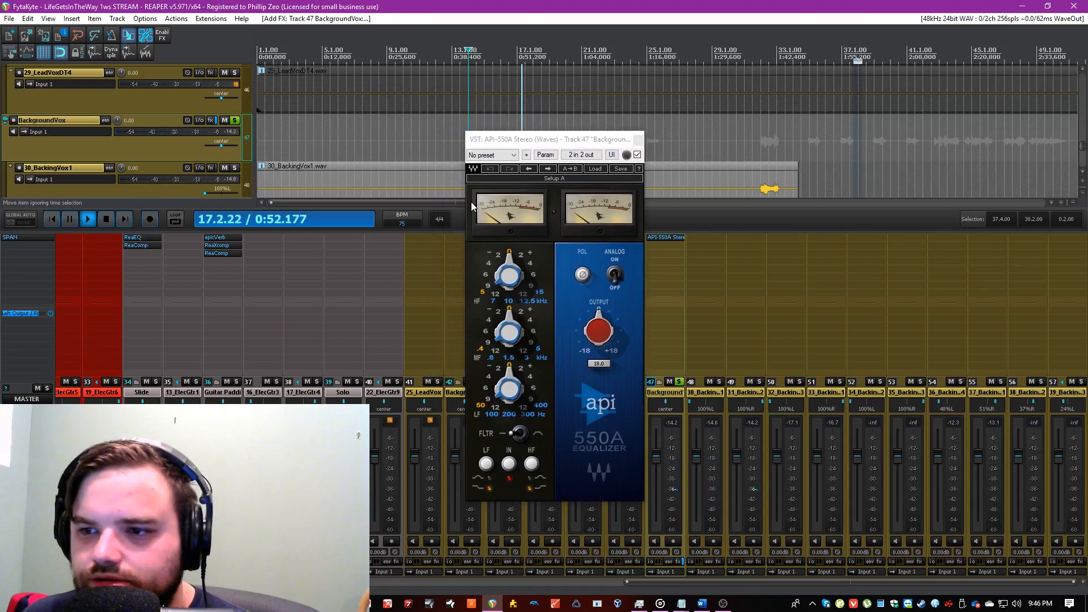
Step: Play the backing vocals from bar 19 and boost the API-550A's HF band by 4 dB at 10 kHz
drag(543, 145, 634, 286)
click(550, 151)
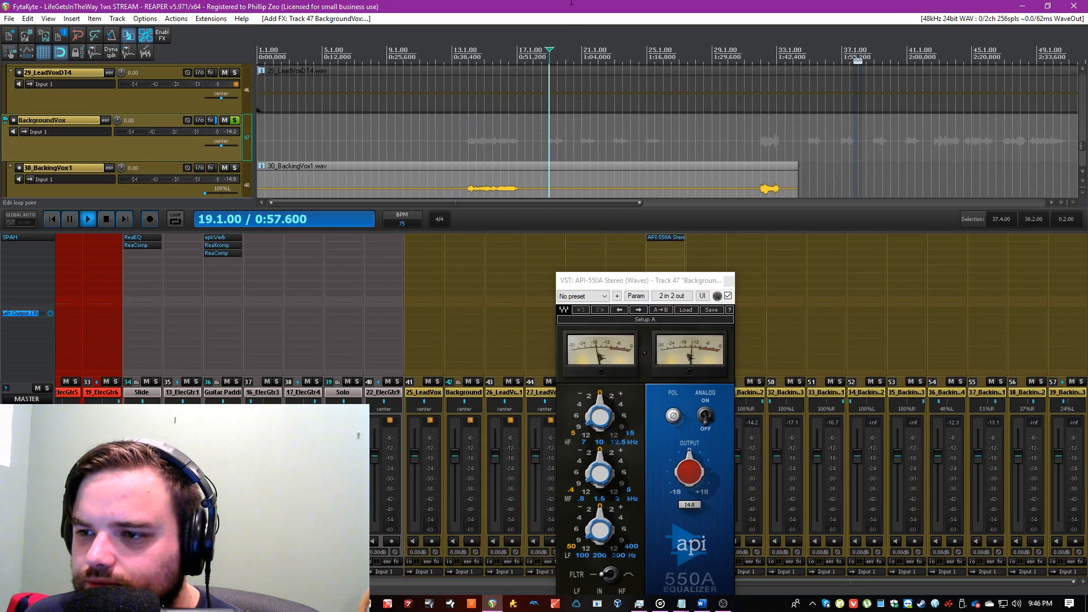
click(611, 396)
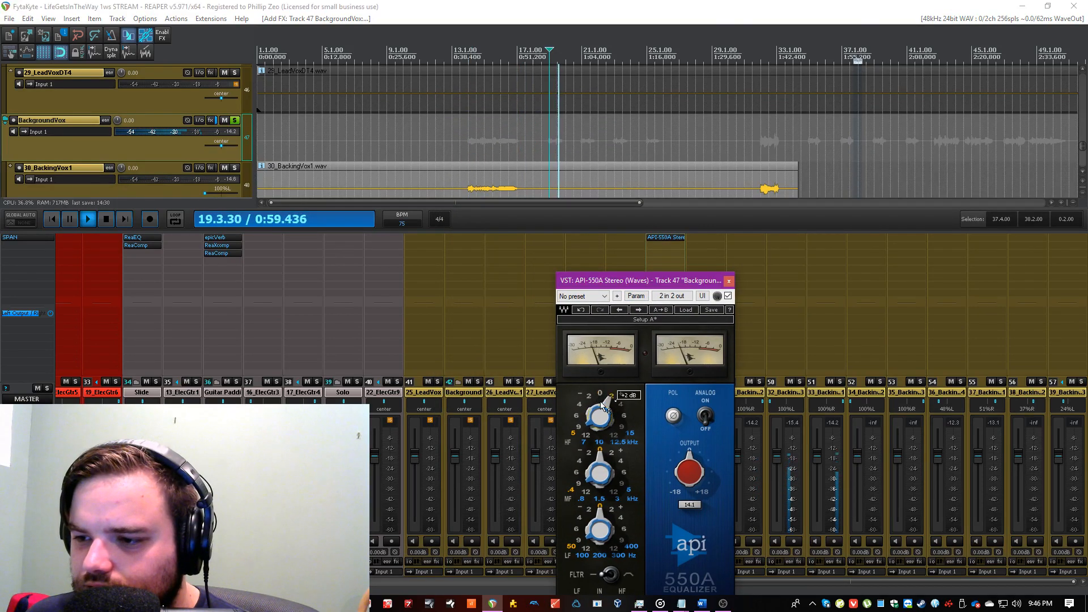
click(598, 443)
click(620, 406)
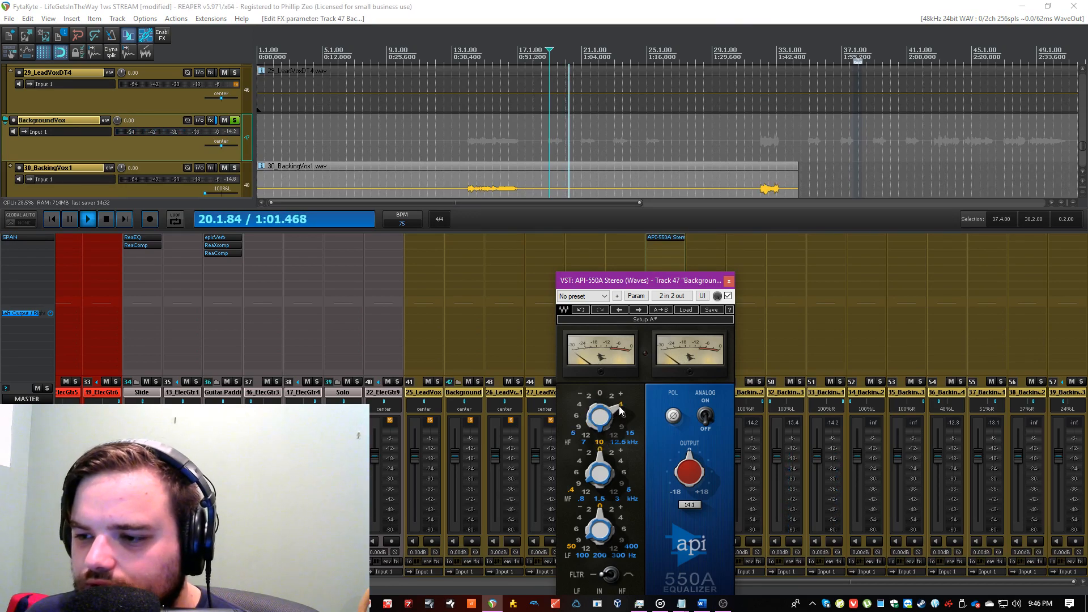
click(515, 41)
drag(604, 279, 476, 191)
click(523, 8)
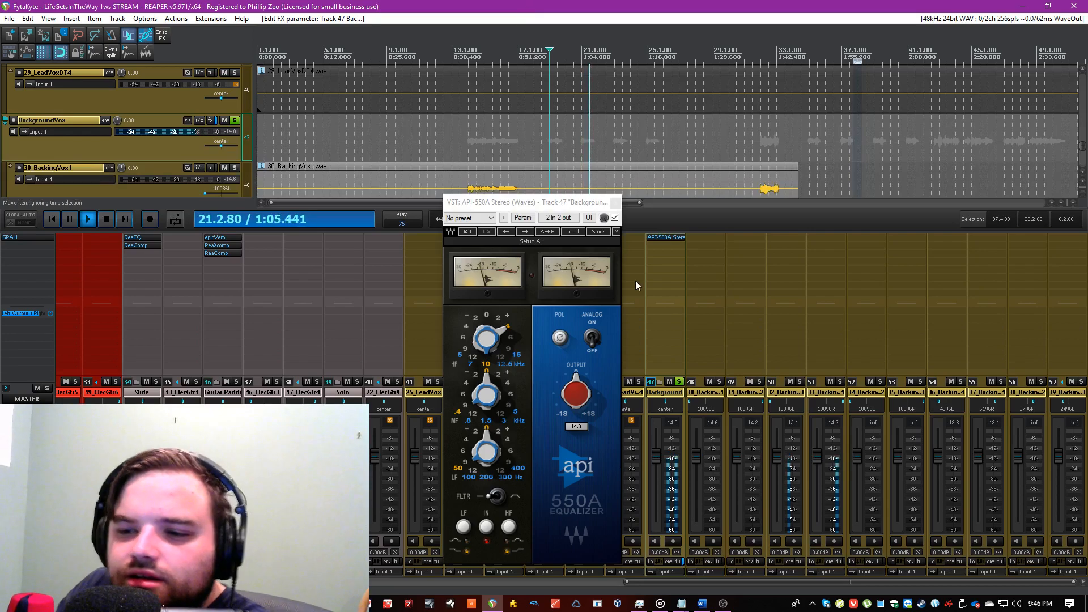
Step: Boost the API-550A's MF band by 4 dB at 5 kHz and its HF band by 9 dB at 12.5 kHz
click(590, 340)
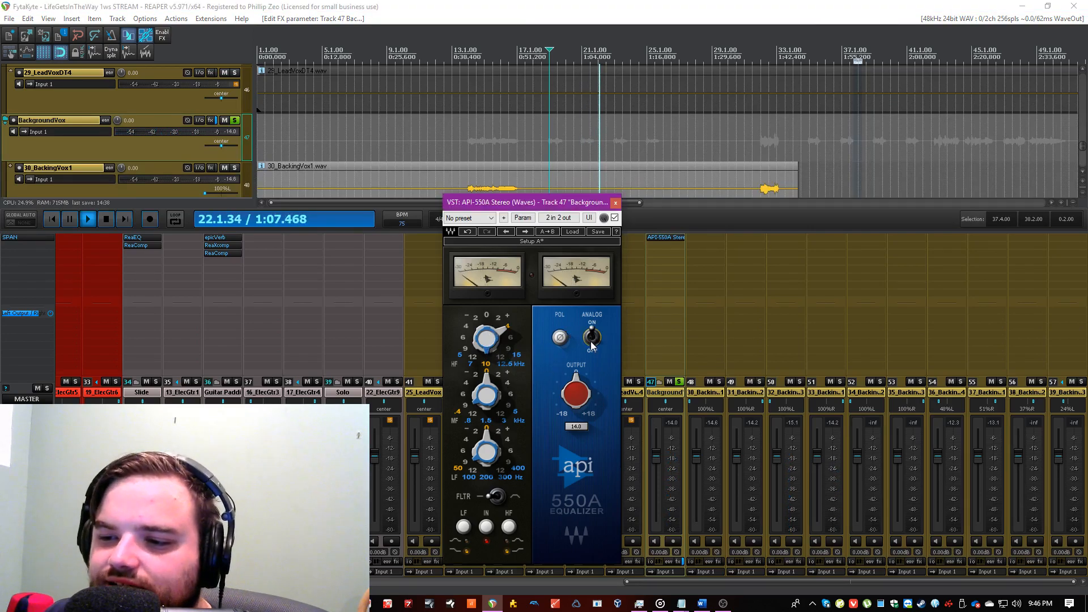
click(506, 382)
click(514, 412)
click(510, 339)
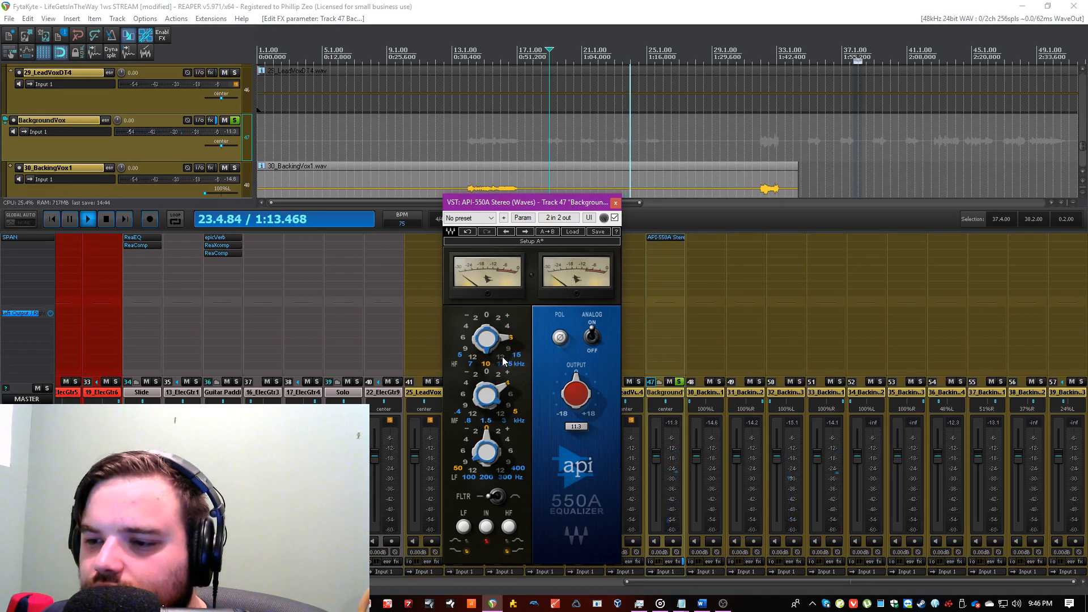
click(506, 350)
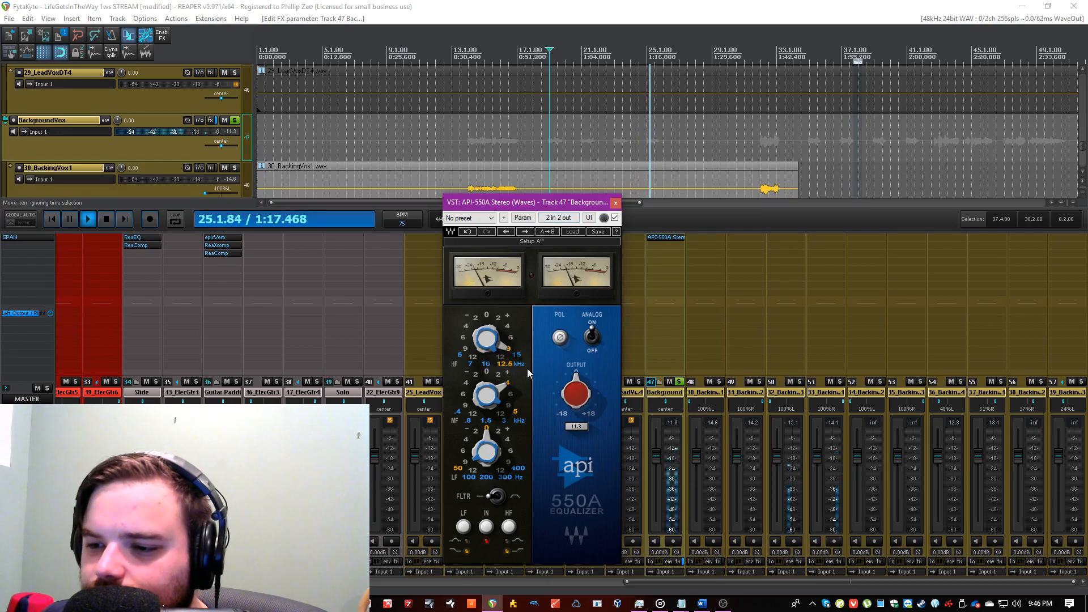
Step: Toggle the API-550A's LF and HF curve switches and cut the LF band by 2 dB at 400 Hz
click(504, 474)
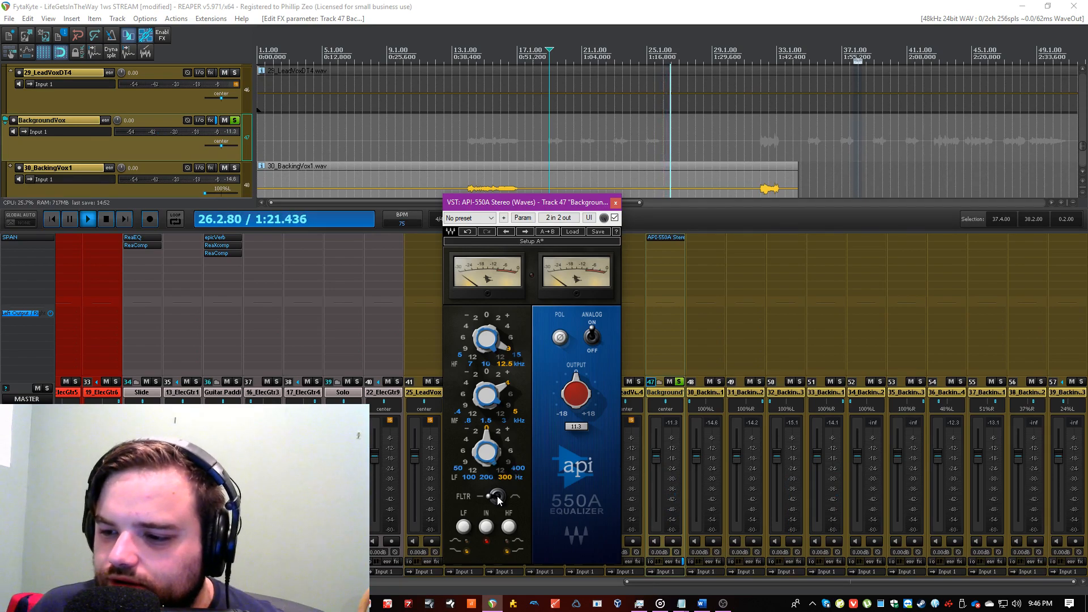
click(465, 528)
click(509, 527)
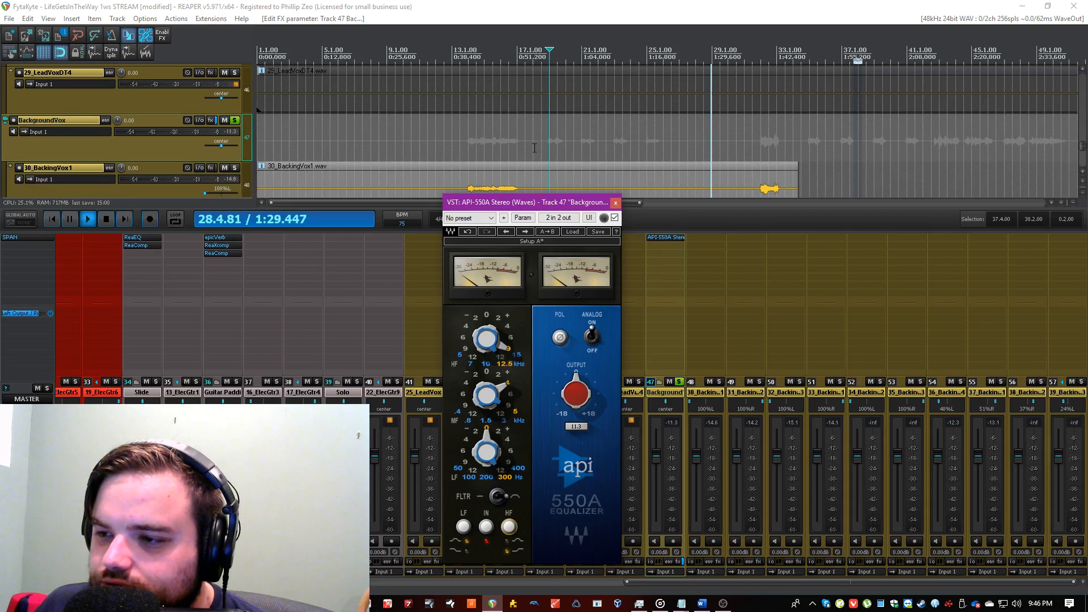
click(554, 152)
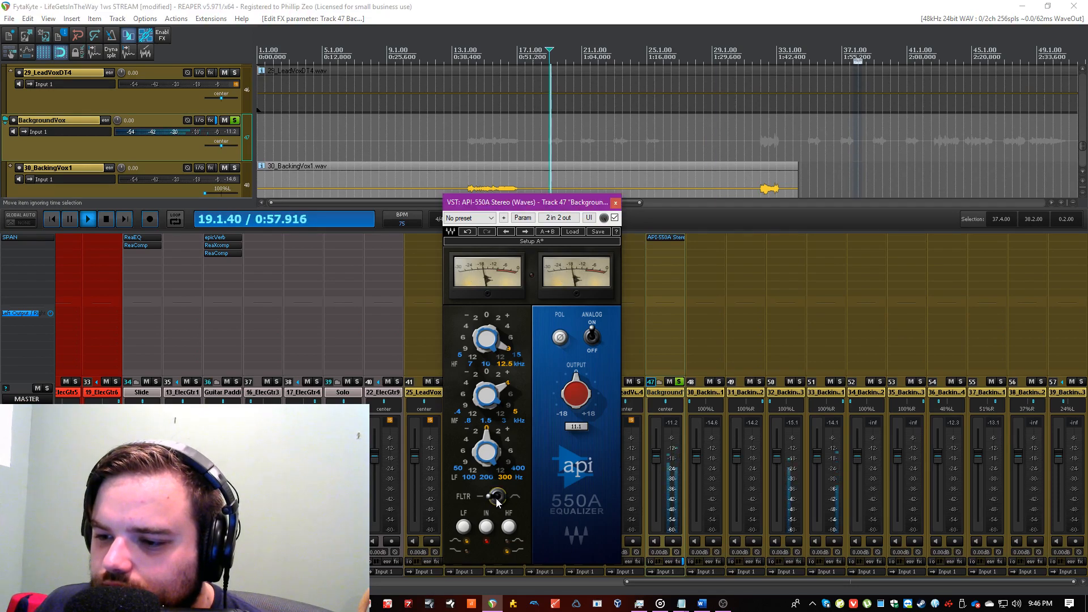
drag(497, 450, 495, 460)
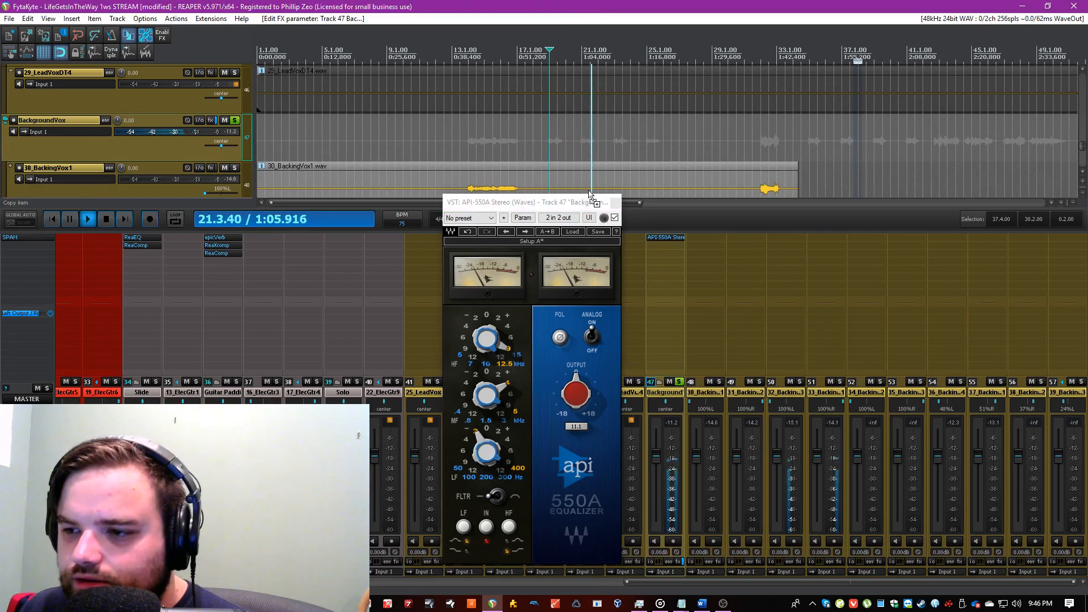
Step: Close the equalizer, add the sknote Disto plugin to the BackgroundVox folder and set its mode to Original
click(615, 203)
double_click(670, 271)
text(disto)
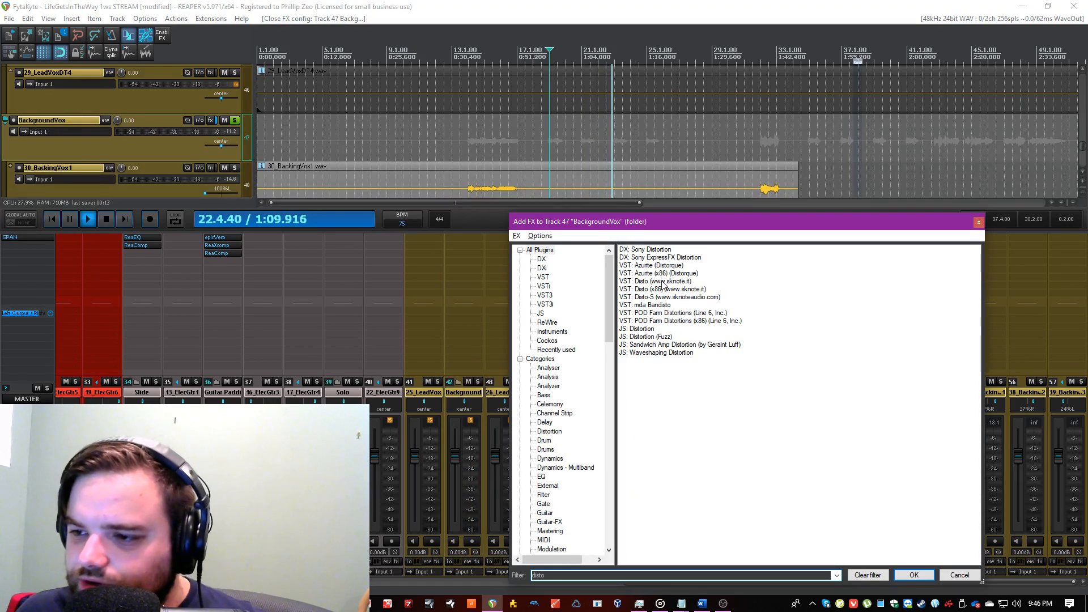
click(662, 281)
double_click(662, 281)
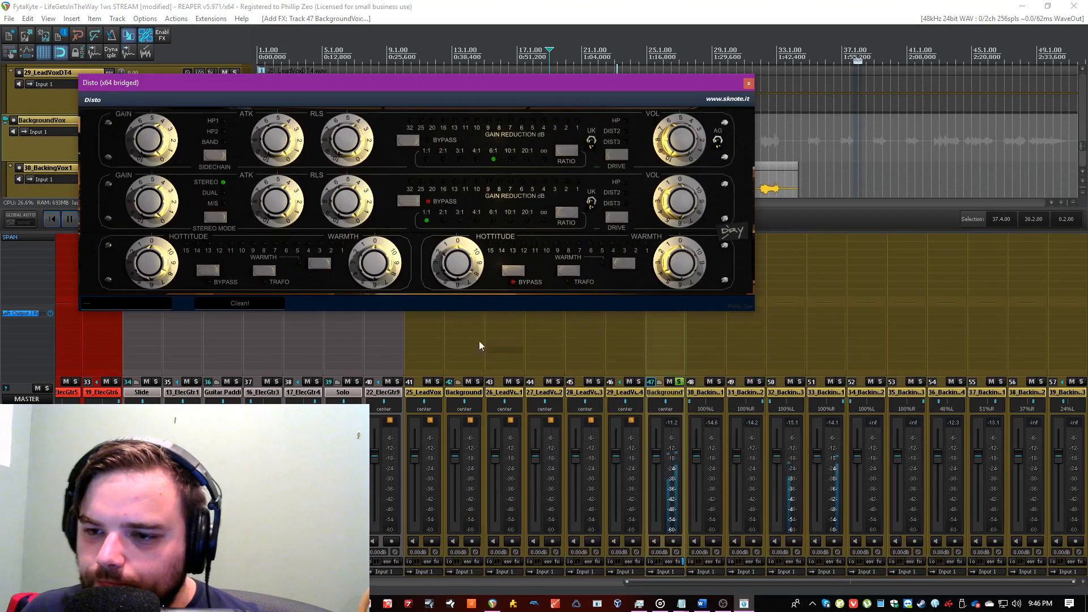
click(244, 304)
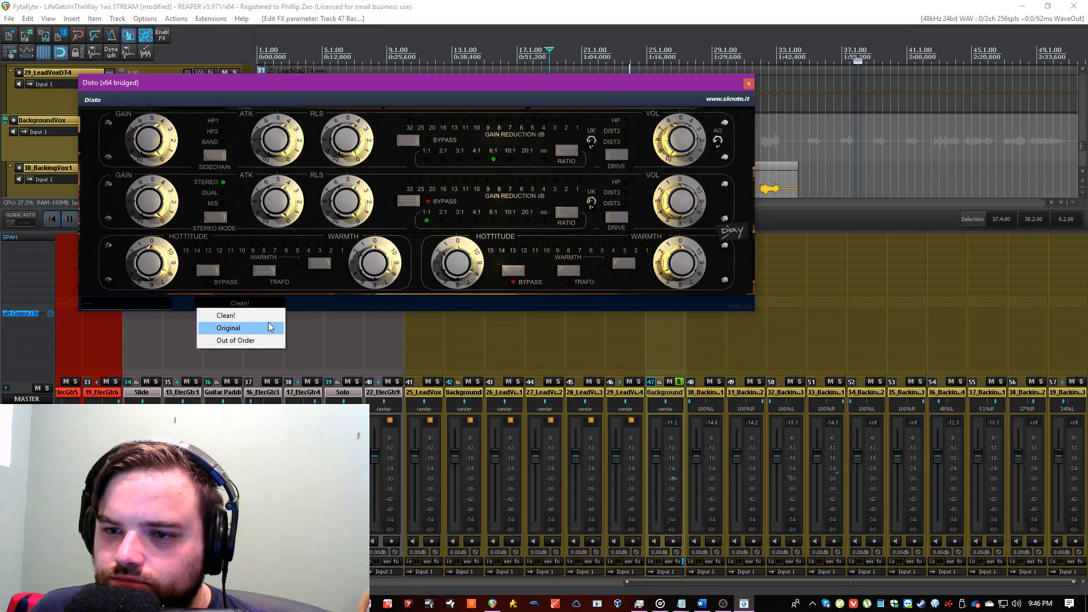
click(259, 328)
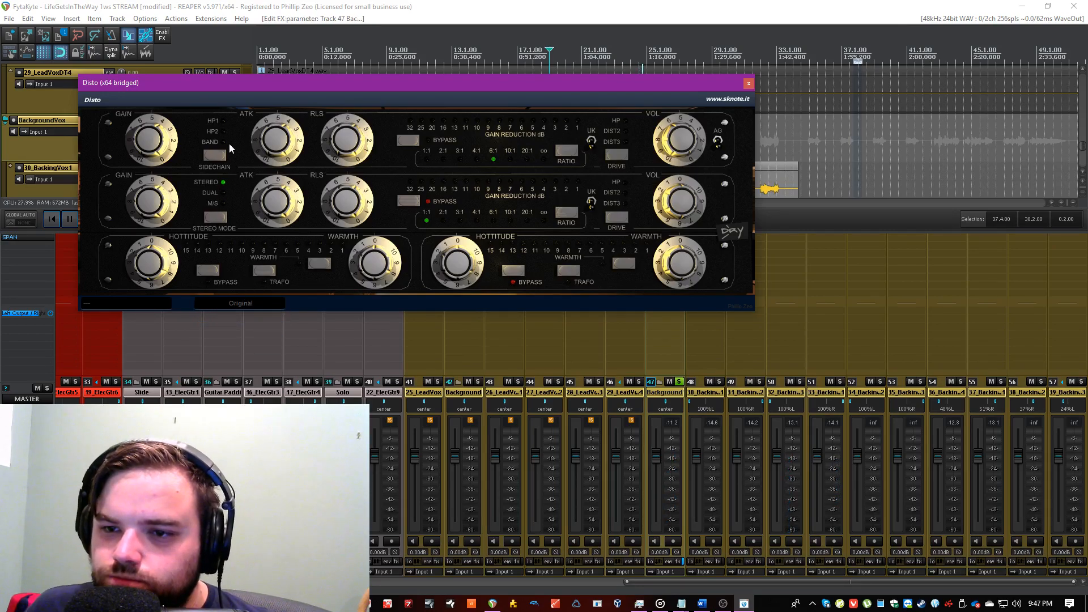
Step: Adjust the gain and release of Disto's upper compressor while playing the backing vocals from bar 32
drag(161, 143, 160, 139)
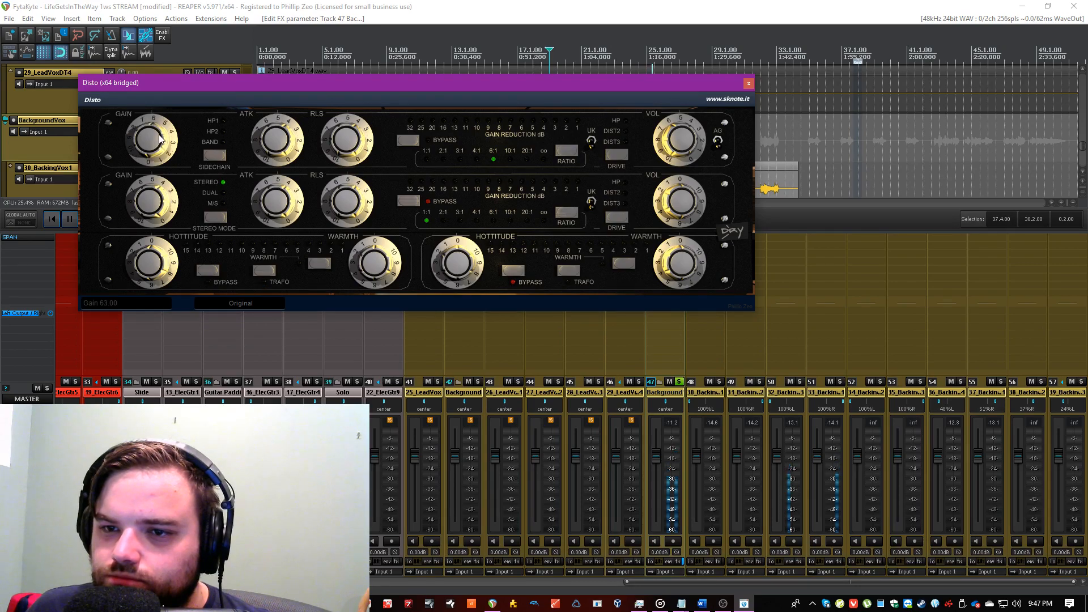
drag(217, 84, 234, 251)
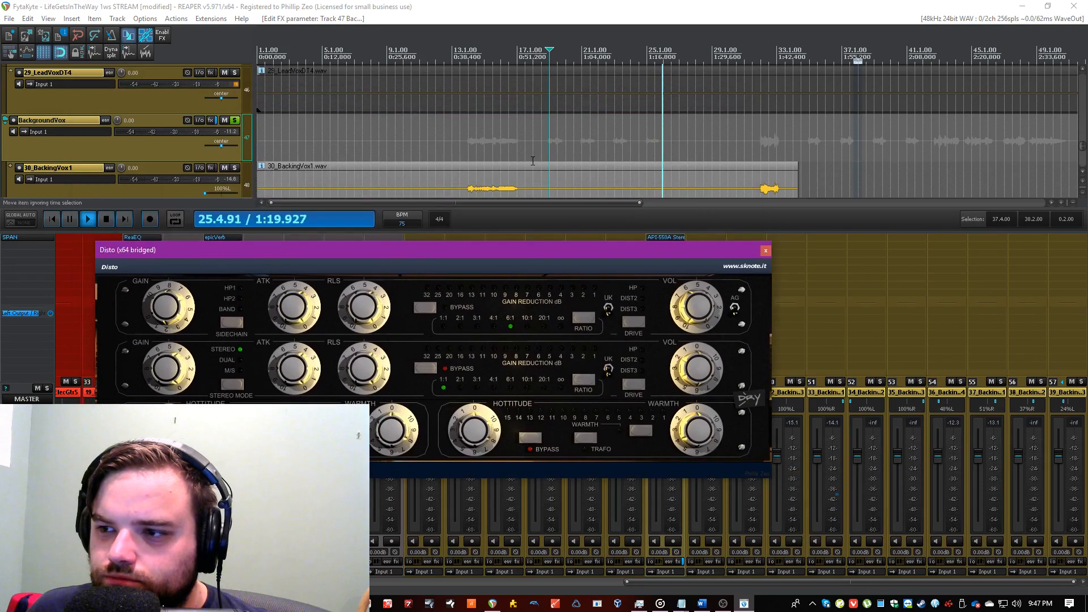
click(762, 143)
scroll(762, 144, down, 2)
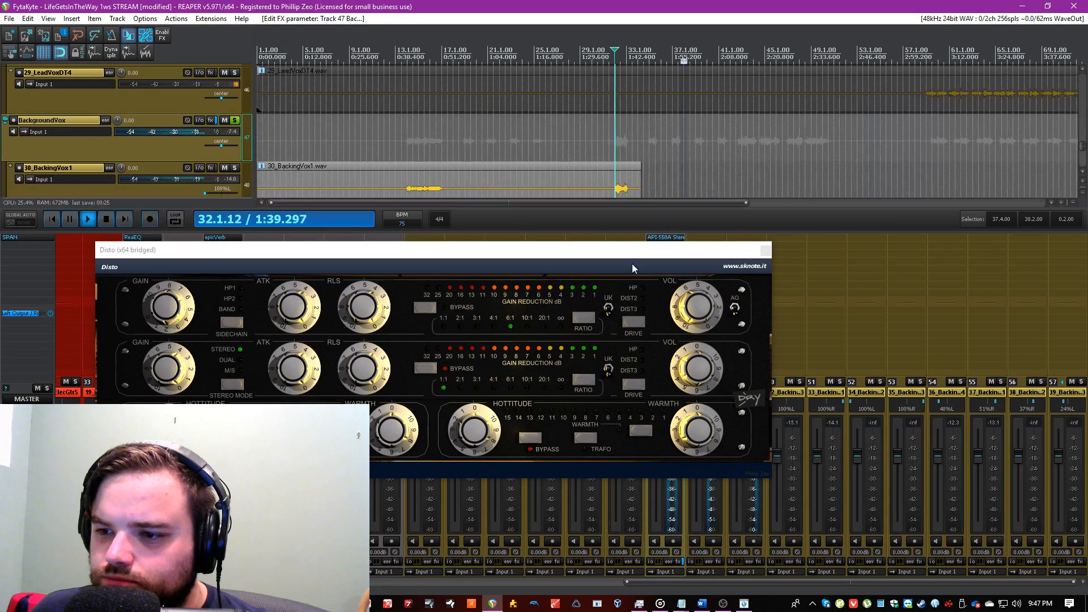
click(169, 317)
drag(161, 329, 161, 334)
drag(362, 297, 361, 308)
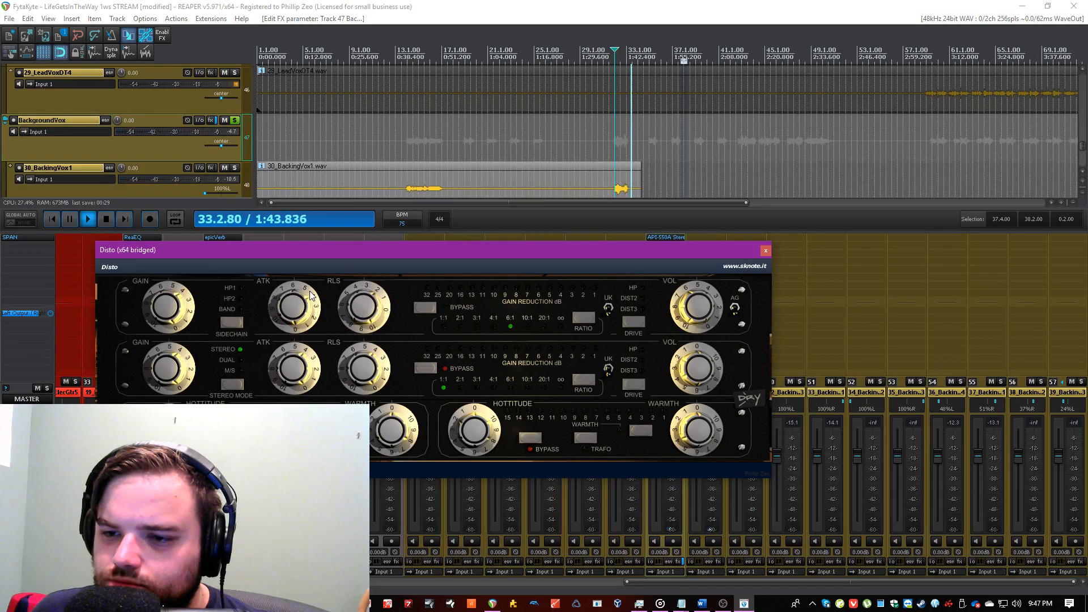
Step: Switch the drive of Disto's upper compressor to DIST2, replay from about bar 34 and save the project
click(633, 322)
click(651, 146)
drag(637, 255, 506, 211)
key(ctrl+s)
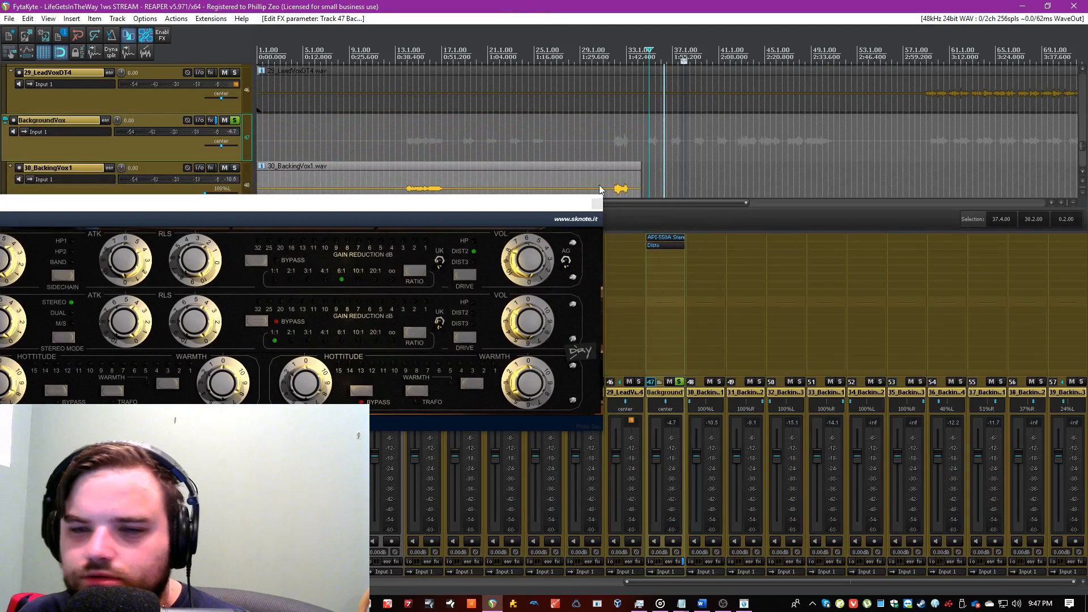
Step: Add ReaEQ to the BackgroundVox folder and place it first in the effects chain, before the API-550A
click(665, 254)
text(reaeq)
double_click(649, 250)
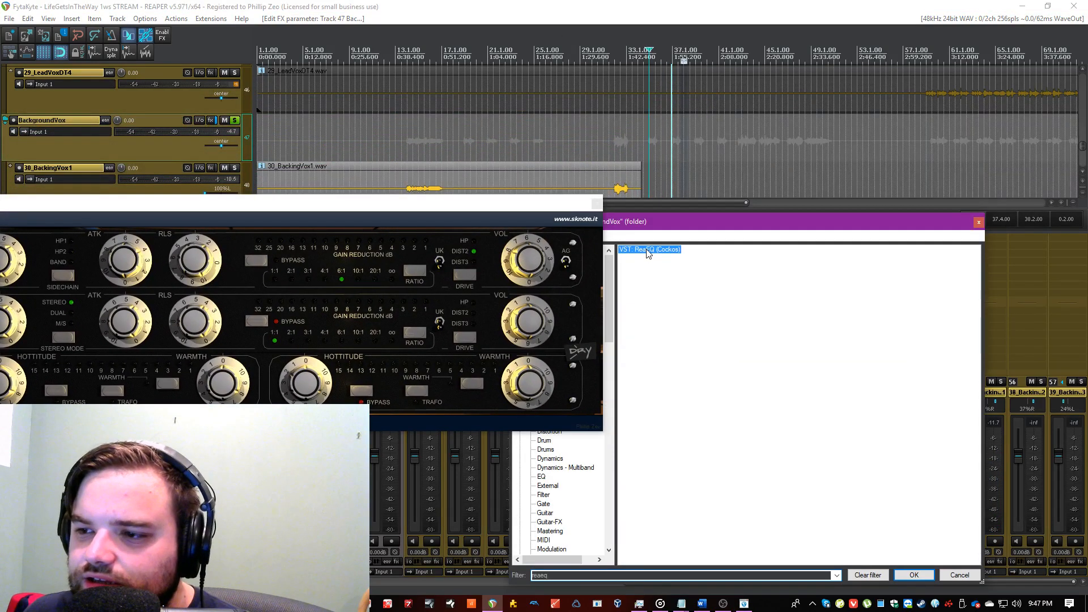
drag(654, 257, 665, 237)
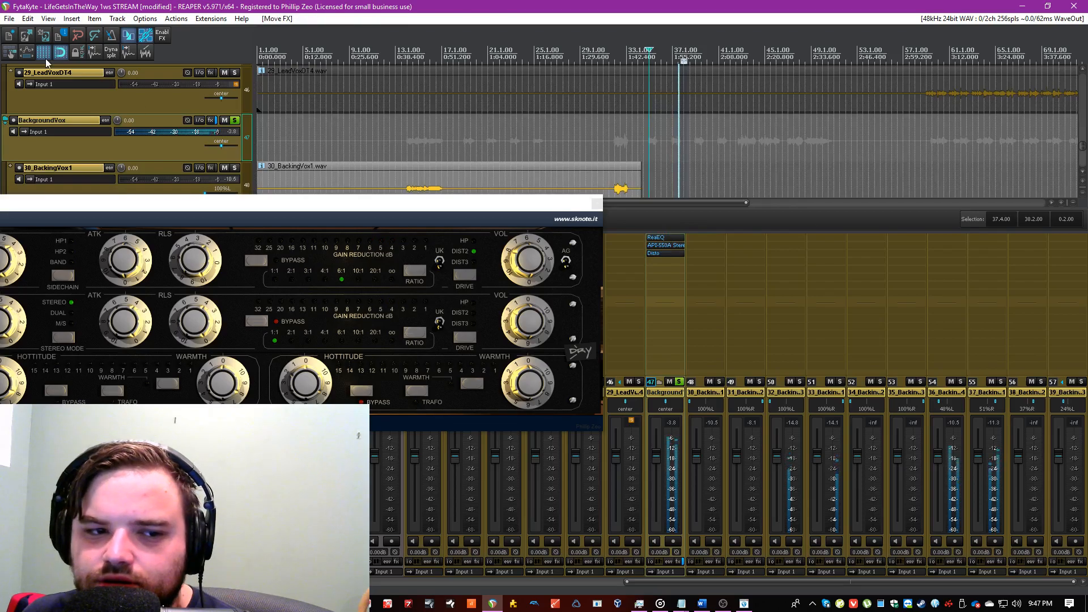
Step: Cut ReaEQ's band 2 by 4.2 dB at 852.6 Hz with a bandwidth of 0.51, and close the equalizer
click(664, 238)
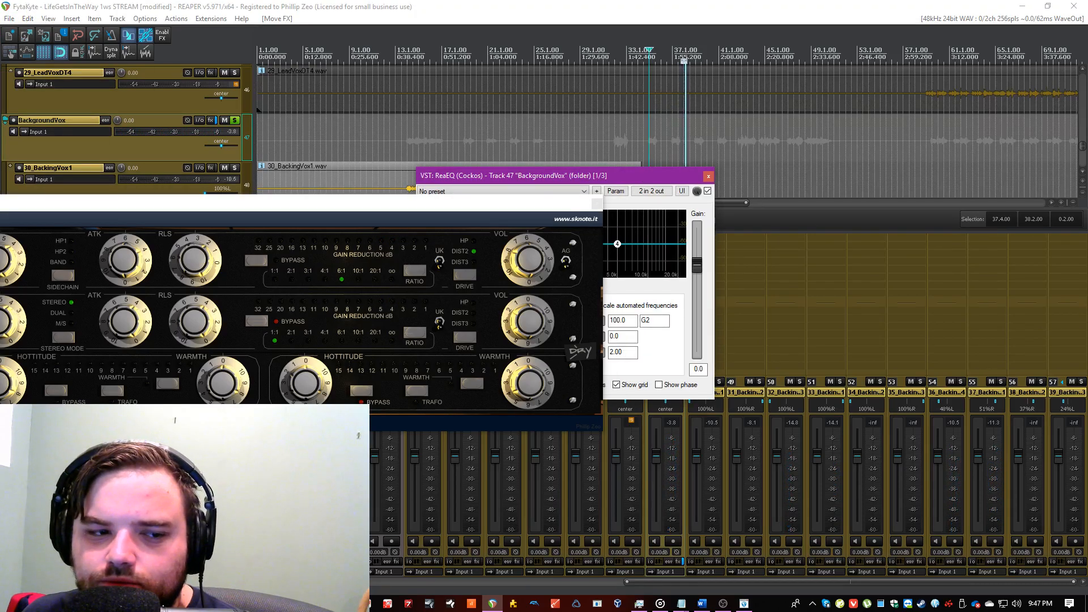
drag(604, 176, 732, 160)
drag(627, 228, 669, 239)
drag(670, 337, 632, 337)
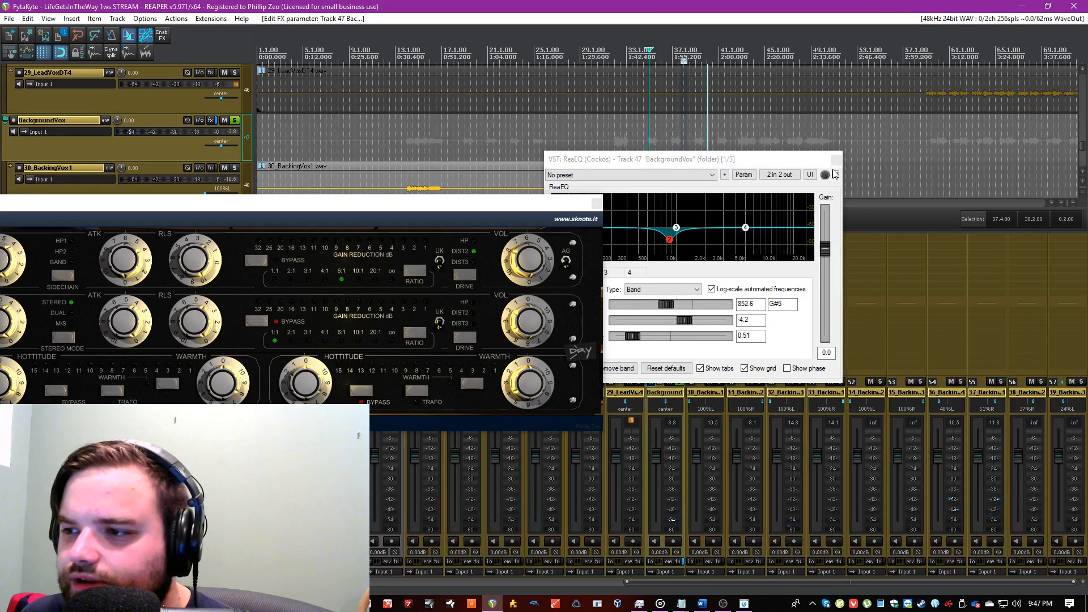
click(836, 159)
Step: Enable the trafo and warmth in Disto's first Hottitude section and adjust its hottitude while playing from bar 32
drag(493, 202, 612, 213)
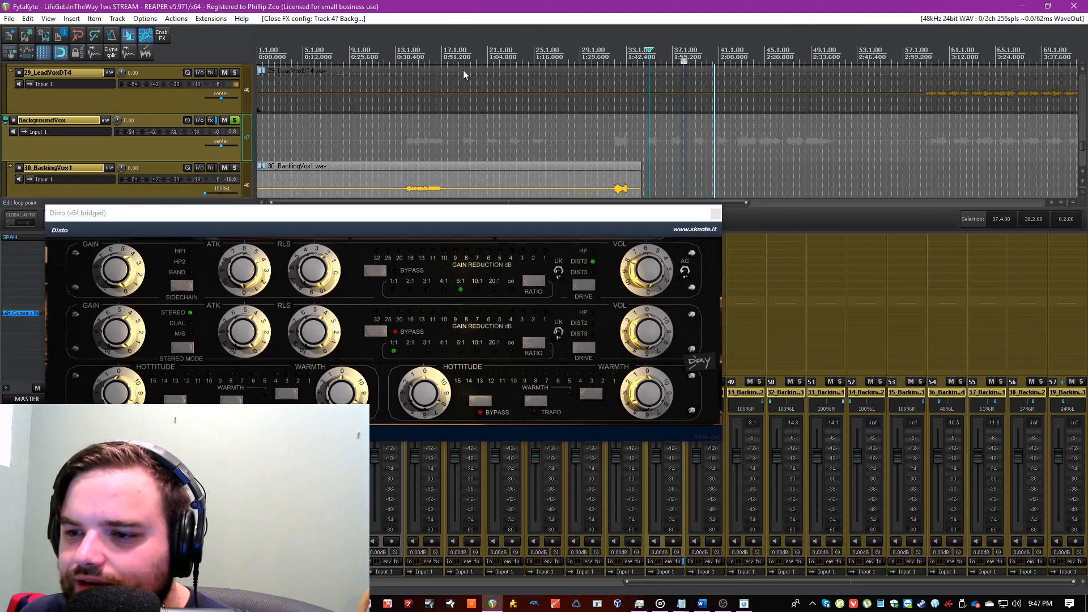
click(202, 391)
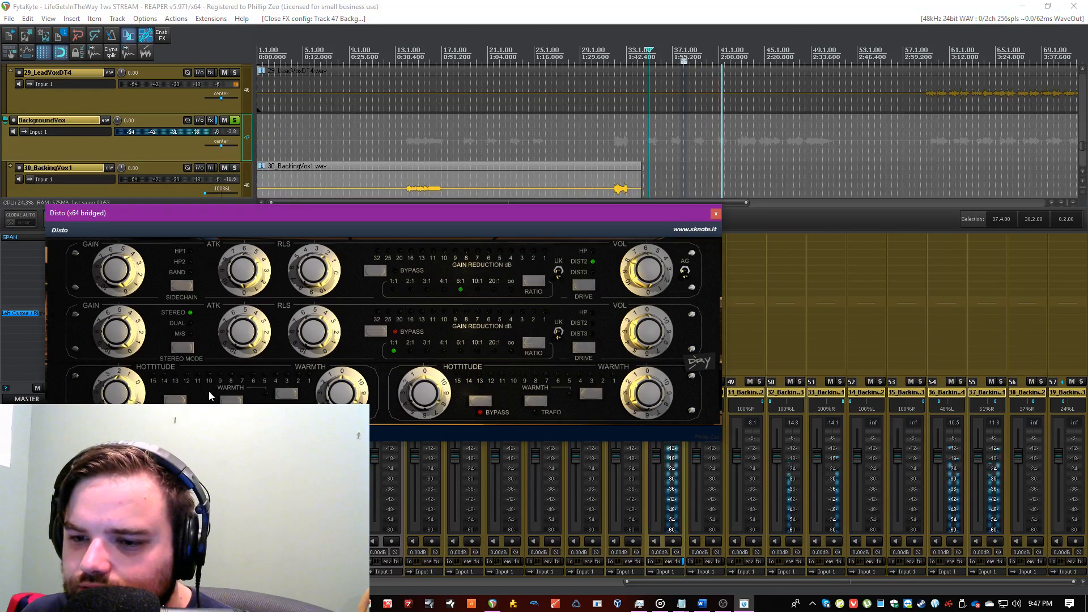
click(285, 396)
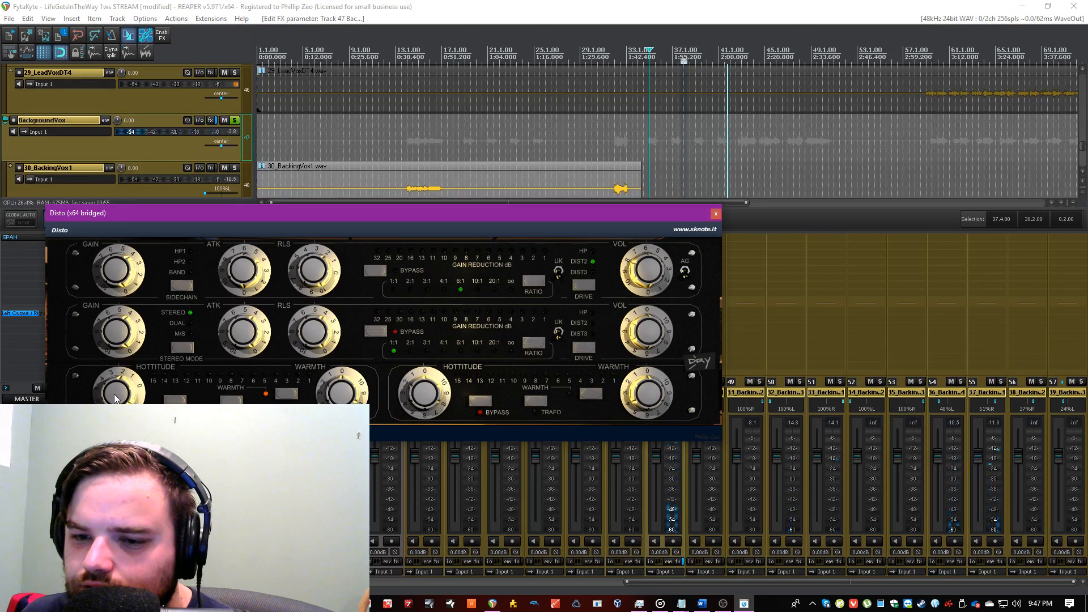
click(616, 146)
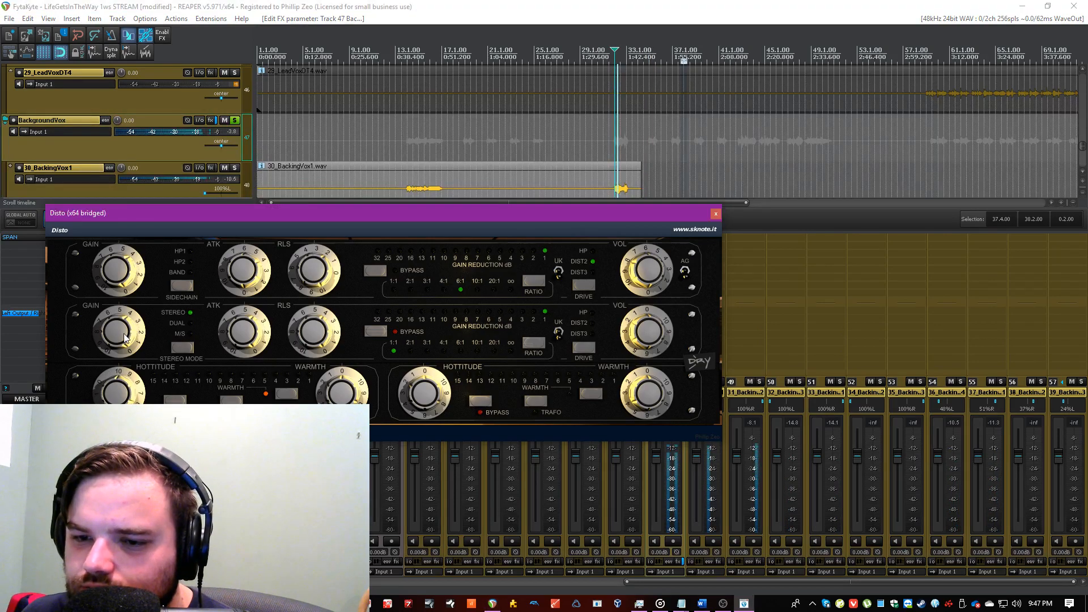
drag(126, 384, 127, 431)
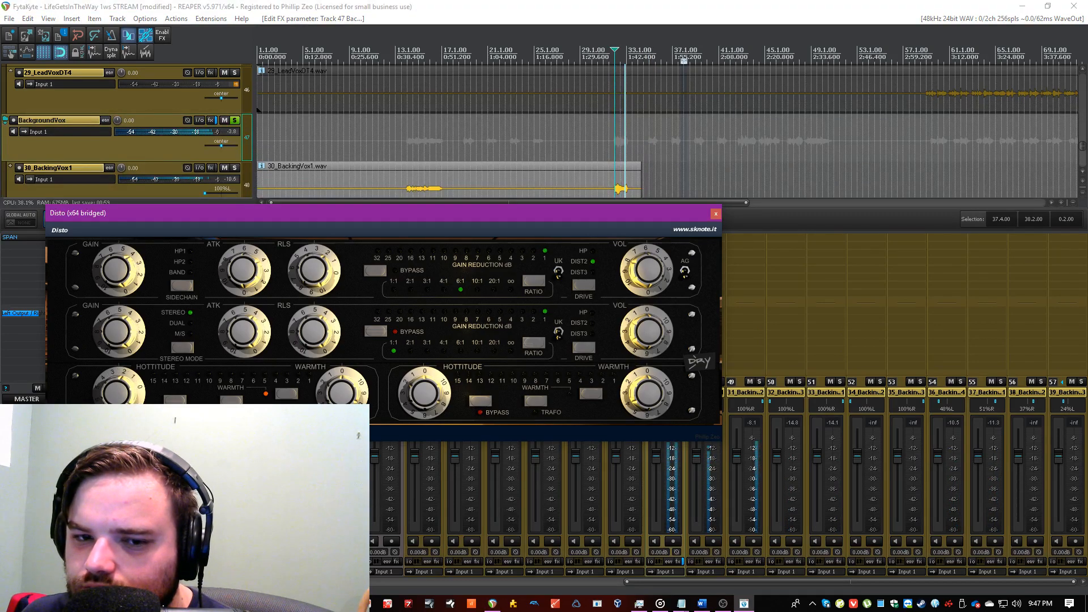
click(588, 16)
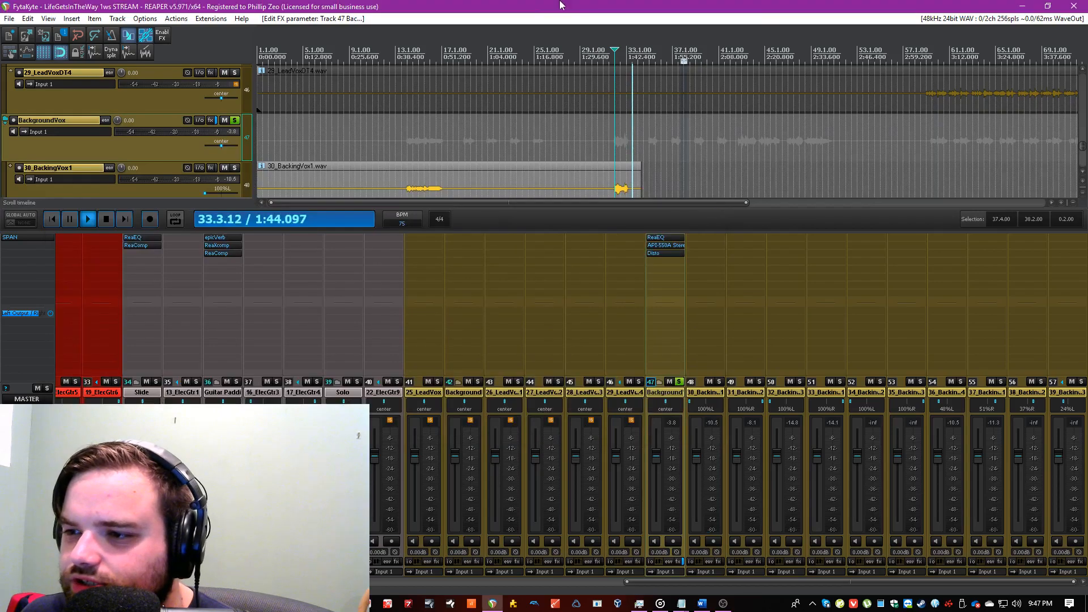
Step: Add Finality Lite to the end of the BackgroundVox chain and lower its threshold while playing from bars 32 and 35
double_click(669, 300)
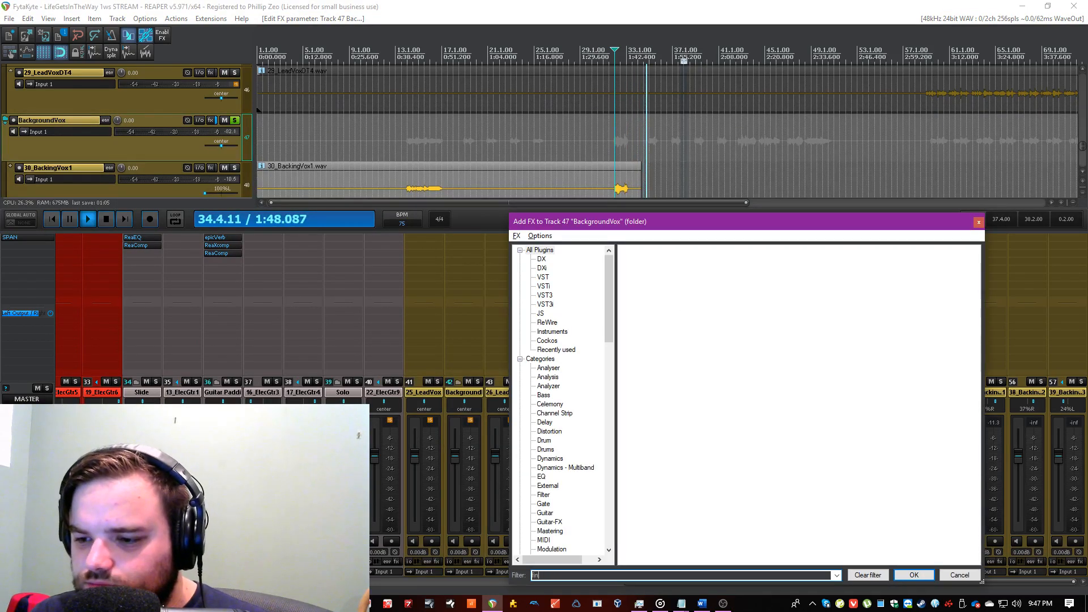
key(Down)
key(Down)
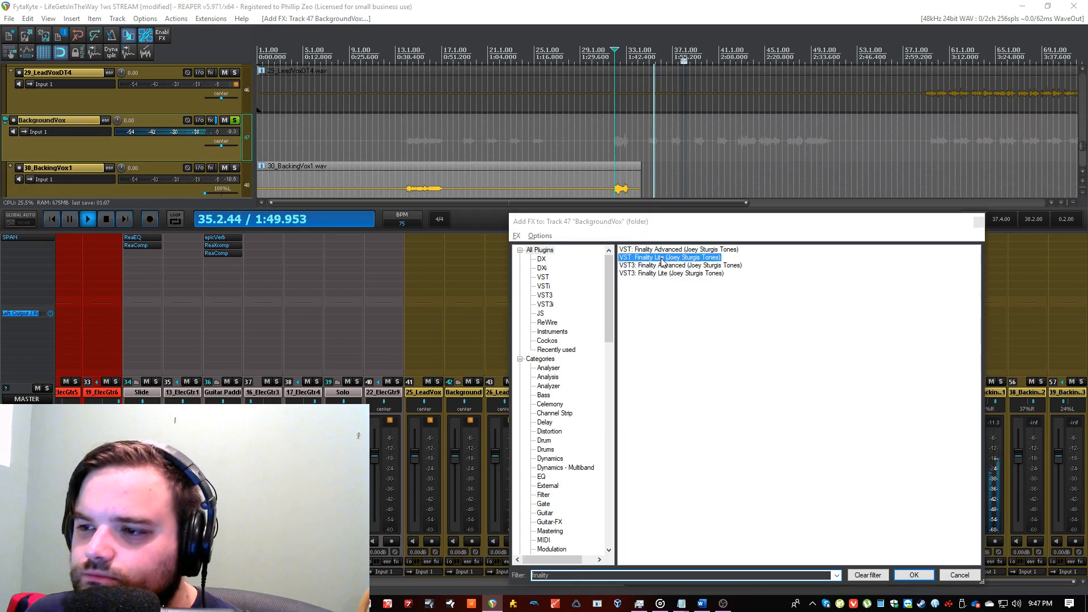
key(Return)
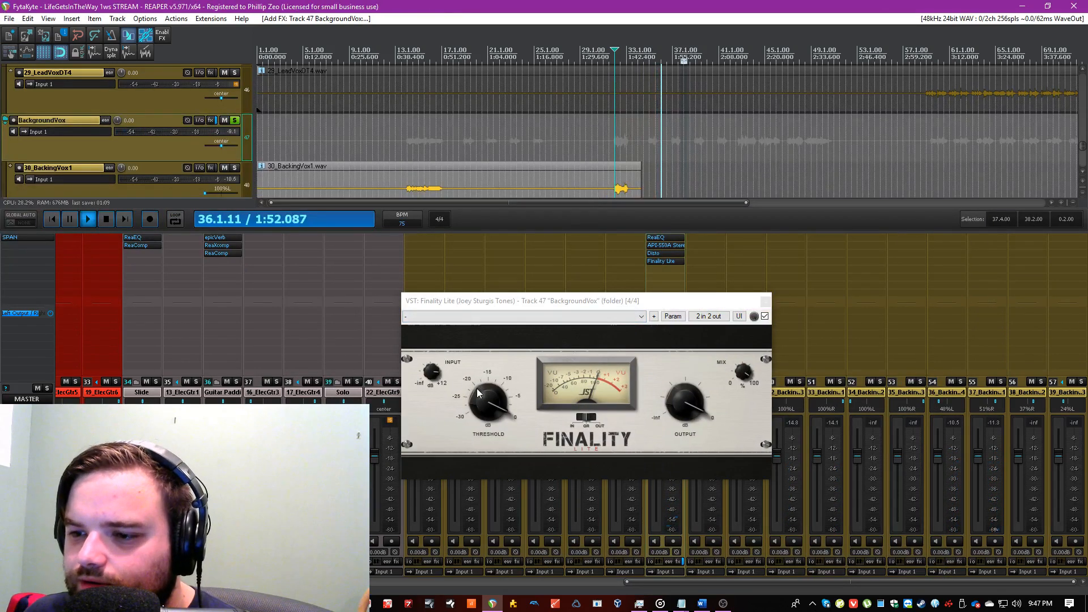
drag(684, 400, 681, 406)
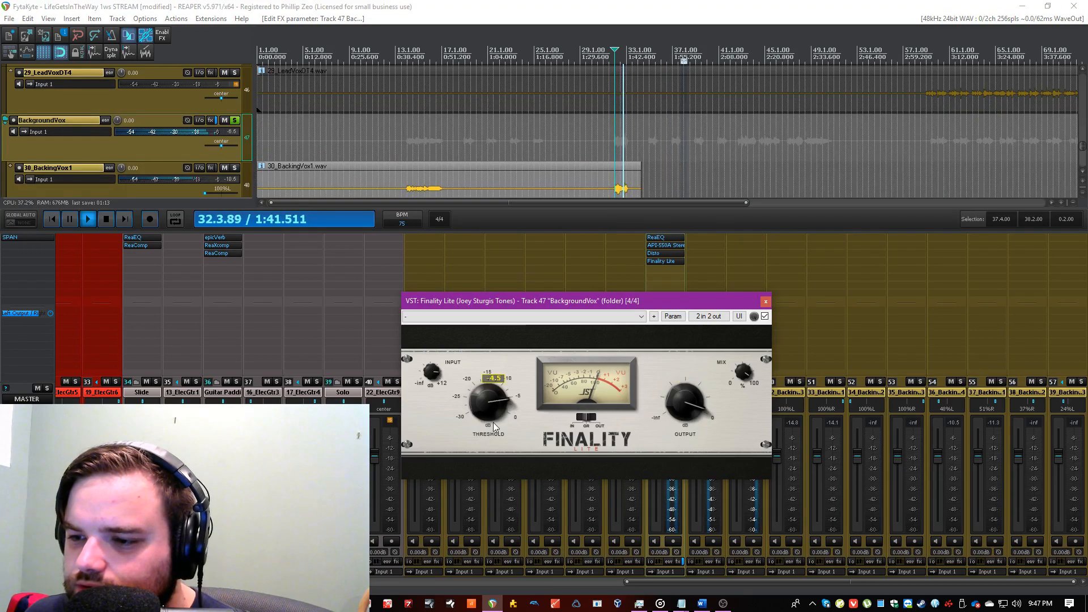
click(649, 157)
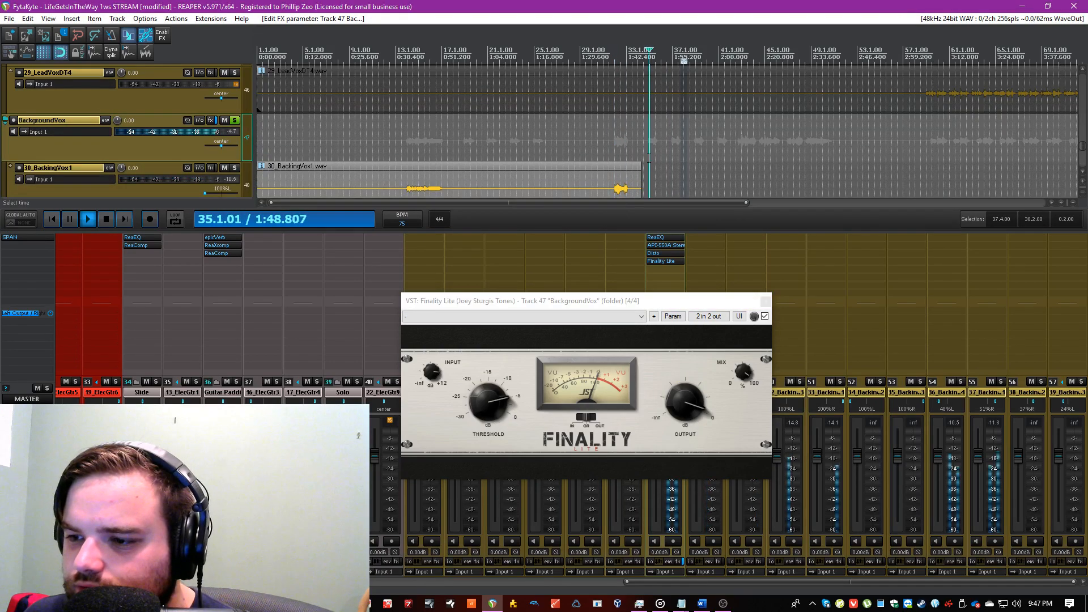
click(671, 300)
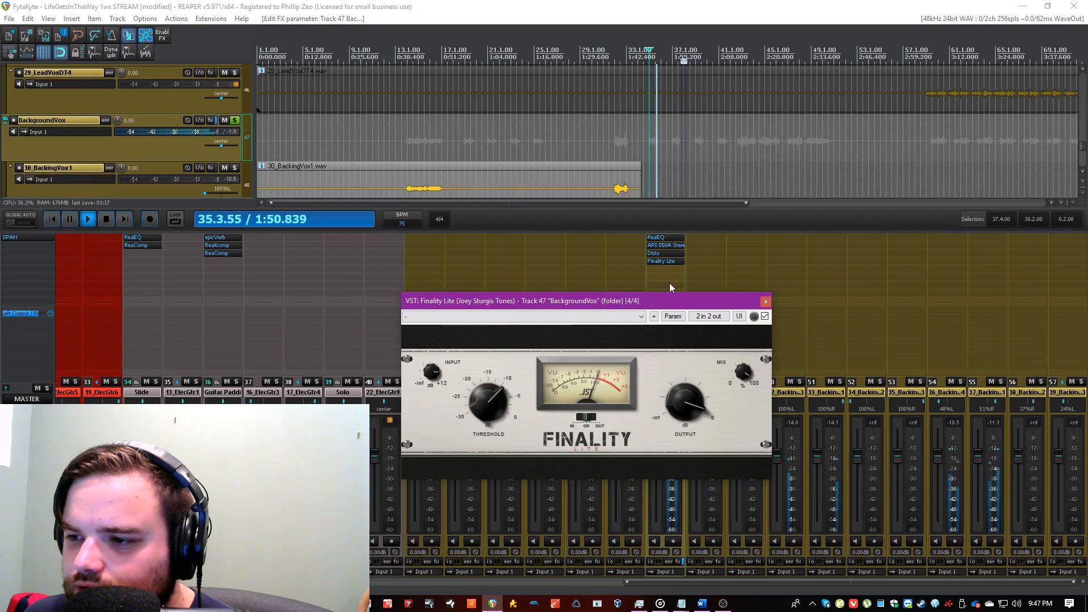
Step: Set the volume of Disto's upper compressor to about 70 and Finality Lite's threshold to -0.9 while replaying from bar 32
click(667, 253)
drag(649, 278, 653, 262)
click(615, 142)
drag(612, 214, 600, 101)
click(482, 404)
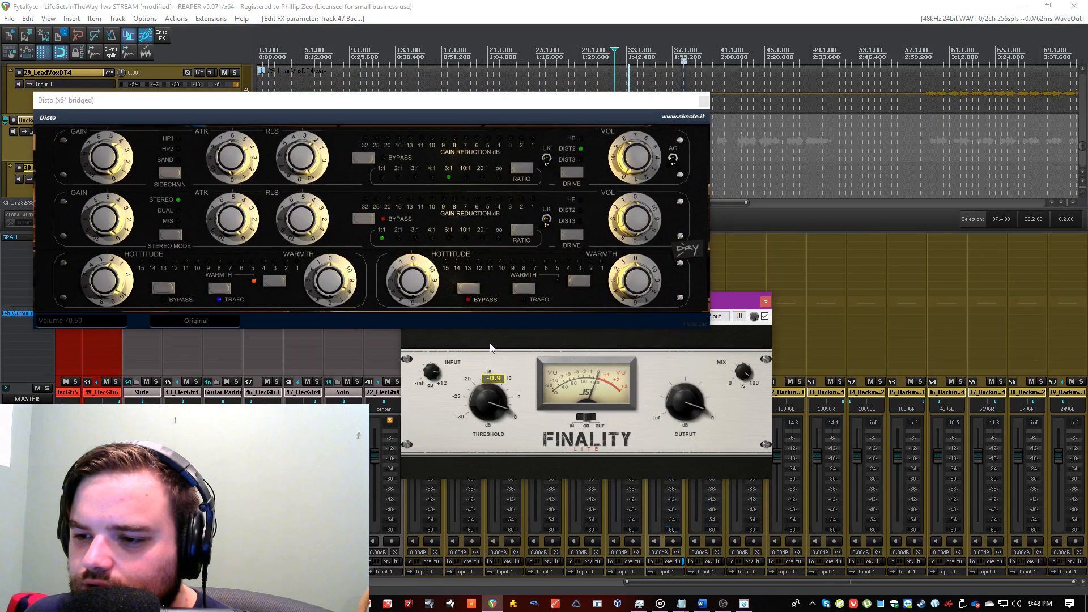
Step: Replay the backing vocals from bar 35 with both plugins in view, and close Disto and Finality Lite
drag(722, 302, 686, 369)
drag(679, 101, 689, 200)
click(653, 157)
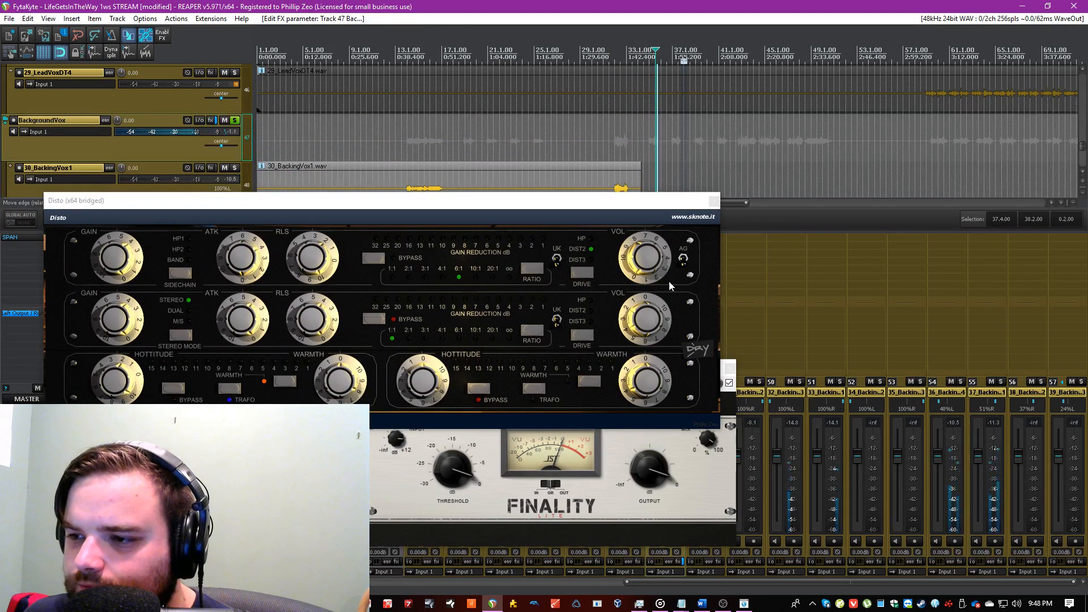
click(712, 200)
click(730, 367)
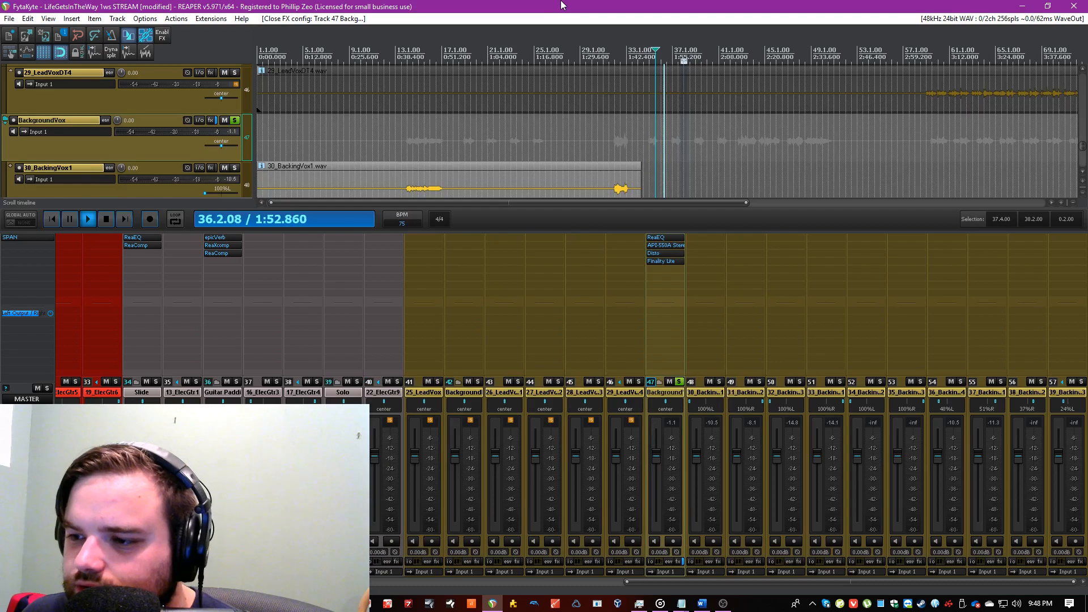
Step: Lower the BackgroundVox folder's volume to -11.2 dB, unsolo it and stop playback
drag(655, 456, 655, 477)
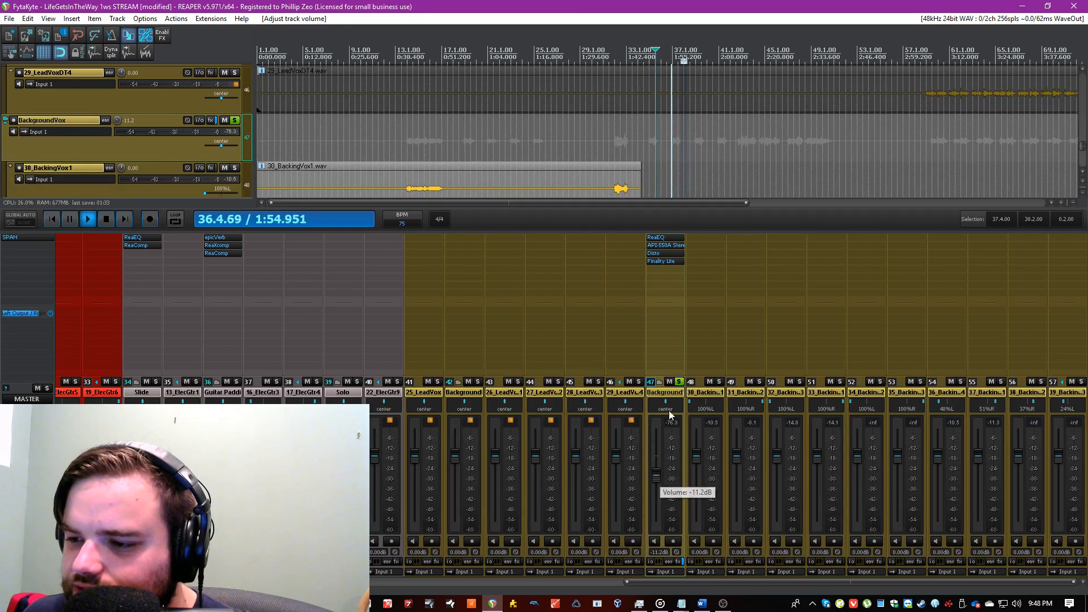
click(680, 381)
key(space)
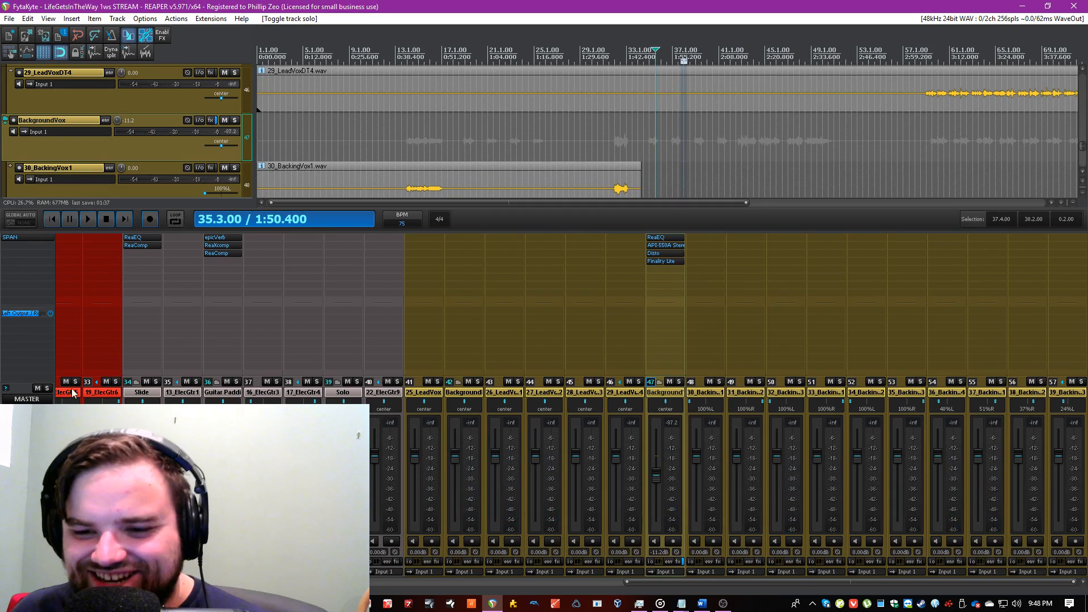
Step: Solo the BackgroundLeadVox folder track
click(432, 392)
click(446, 391)
click(477, 381)
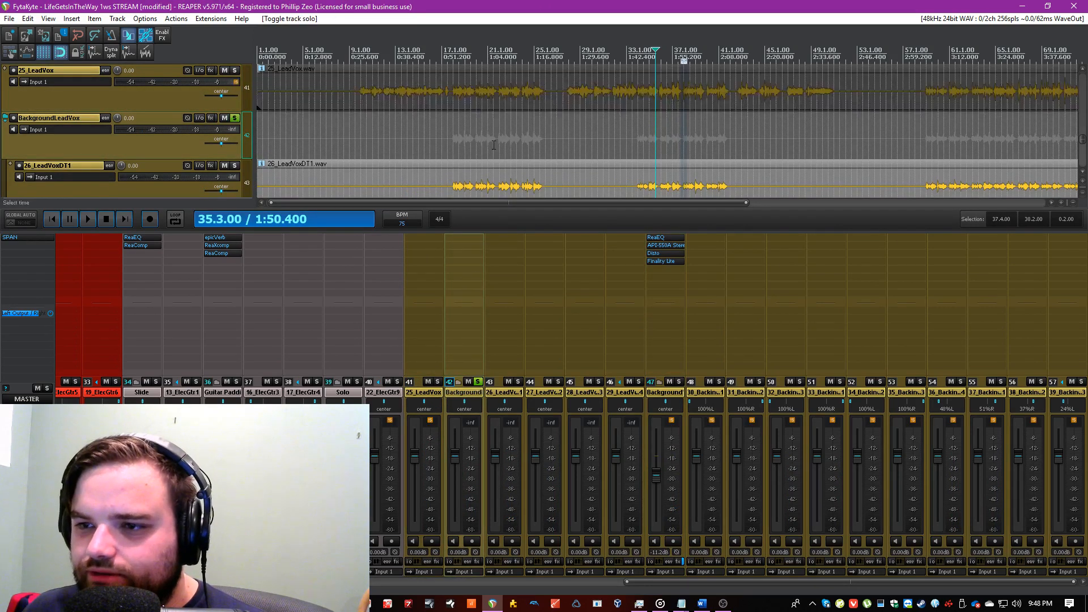
Step: Play the lead doubles from about bar 18 and copy BackgroundVox's ReaEQ onto the BackgroundLeadVox folder
click(458, 144)
key(space)
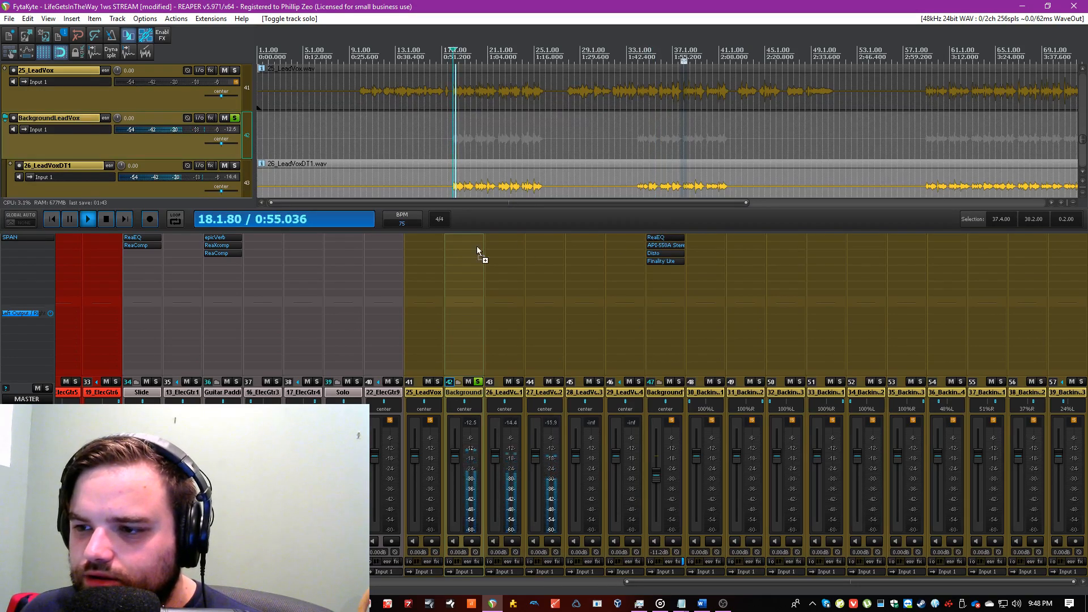
drag(458, 247, 460, 249)
Step: Pan LeadVoxDT1 and DT2 40% left and right, LeadVoxDT3 and DT4 15% left and right, and save the project
drag(498, 400, 594, 406)
click(591, 394)
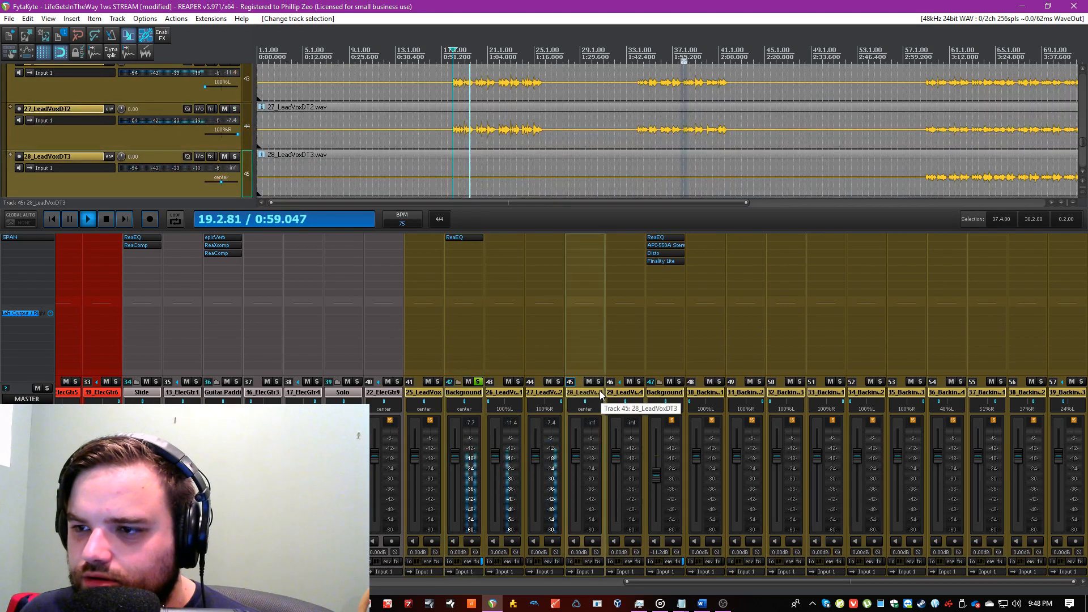
scroll(592, 59, down, 2)
scroll(510, 142, up, 2)
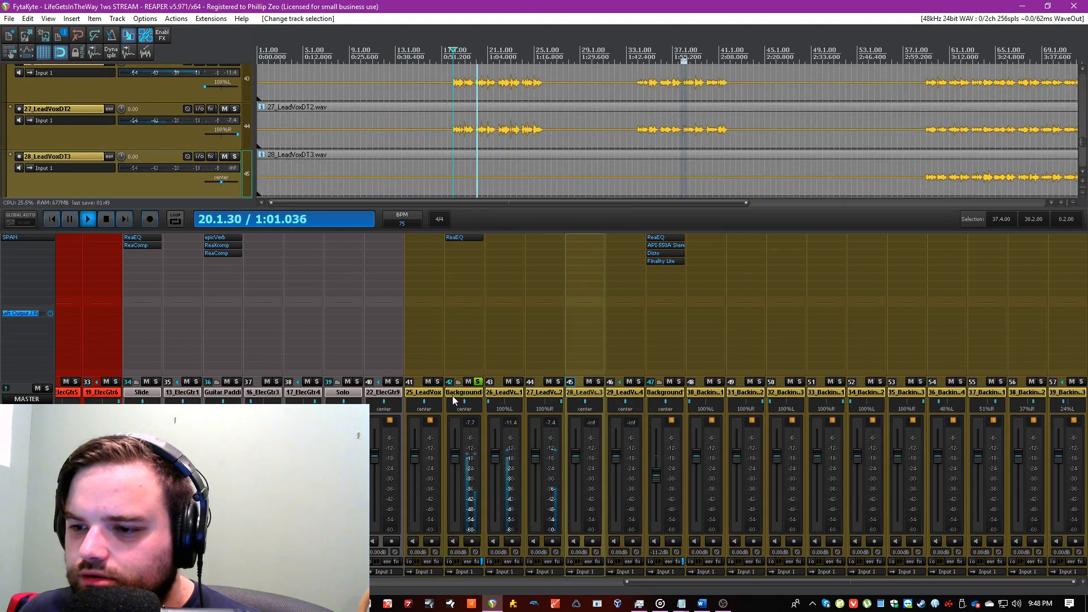
drag(488, 400, 625, 405)
key(ctrl+s)
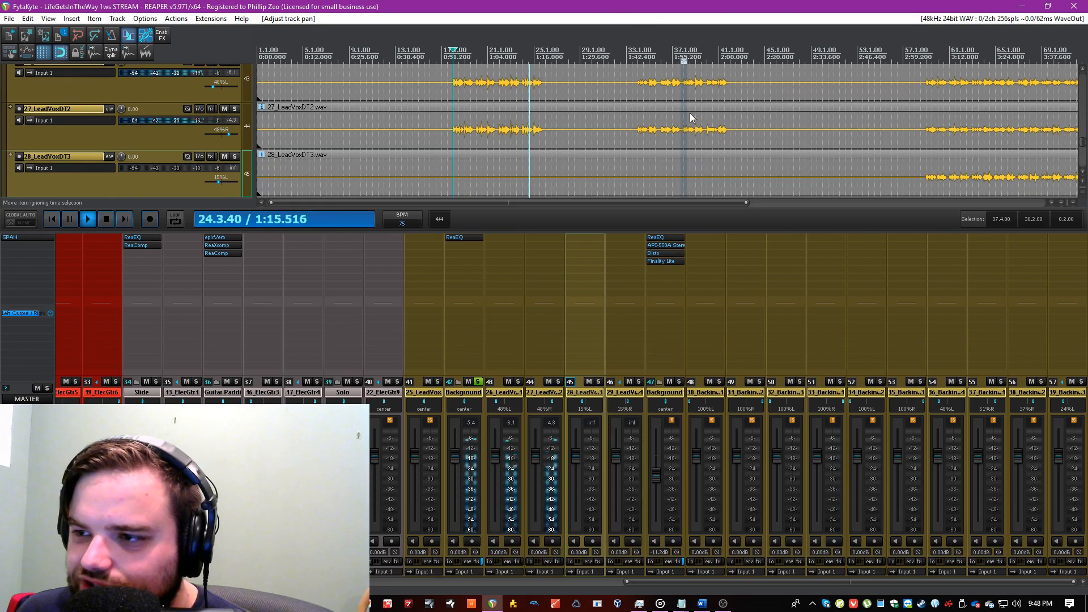
Step: Copy BackgroundVox's API-550A onto BackgroundLeadVox and replace the copy with API-550B Stereo (Waves)
drag(654, 245, 460, 249)
right_click(466, 244)
click(457, 182)
right_click(465, 245)
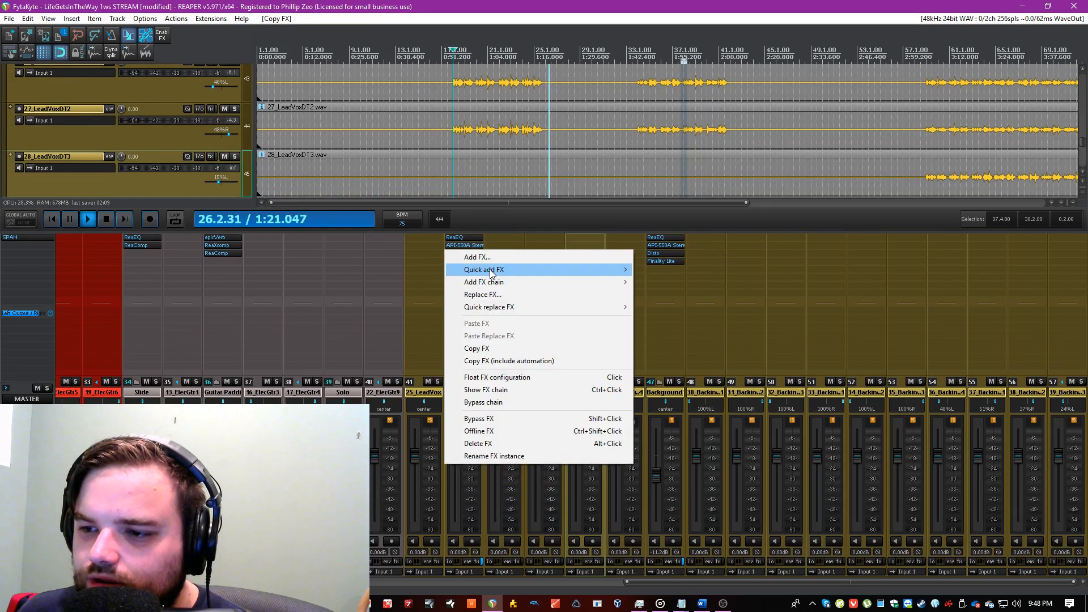
click(470, 294)
text(api)
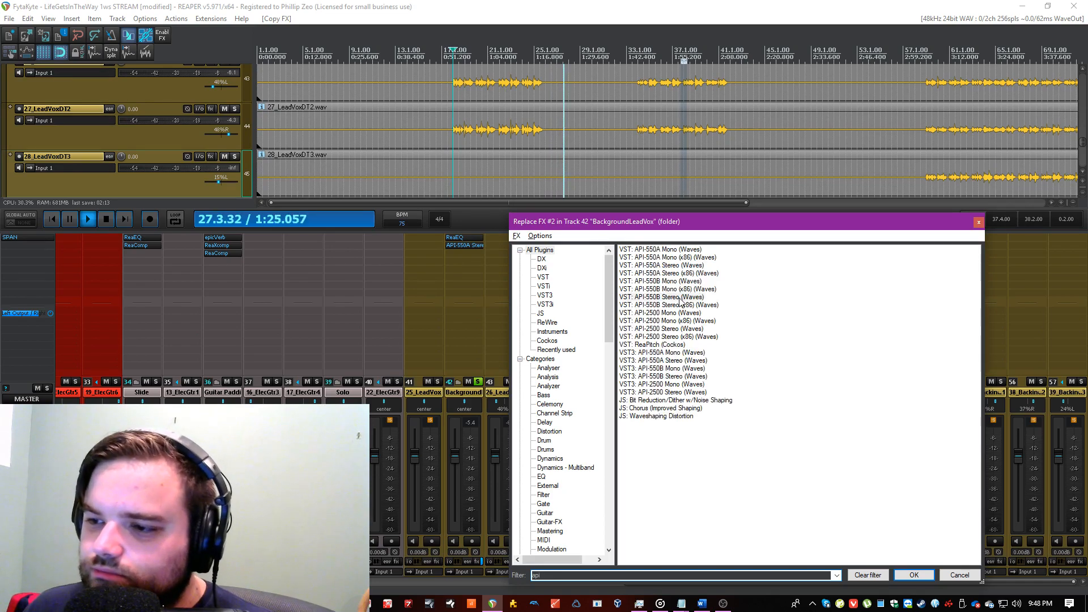
double_click(680, 297)
Step: Replay the lead doubles from bar 18 and open the API-550B on BackgroundLeadVox
click(457, 56)
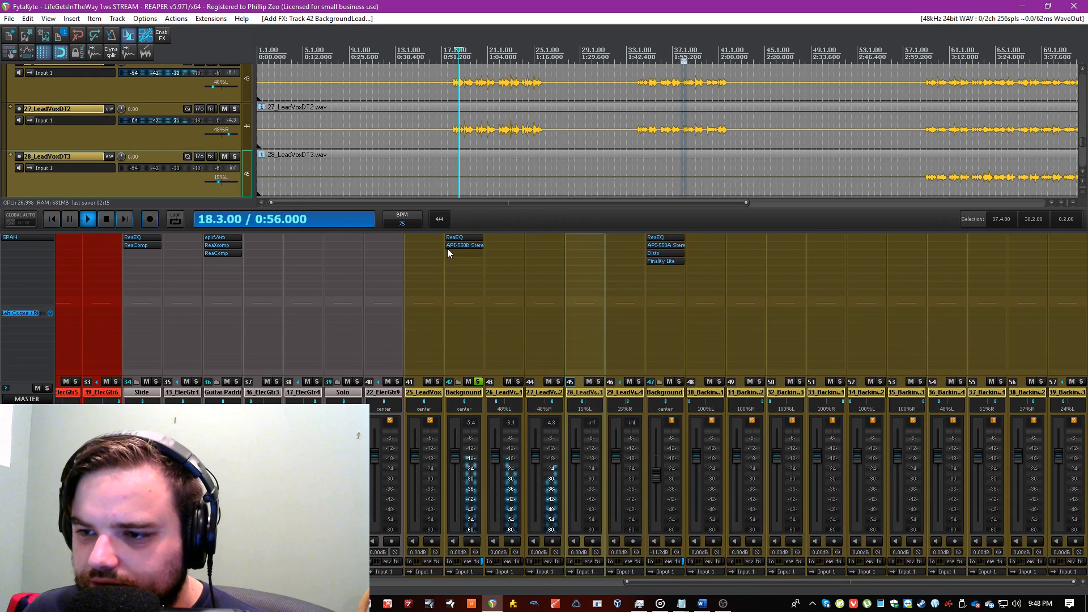
click(455, 239)
click(457, 245)
click(457, 244)
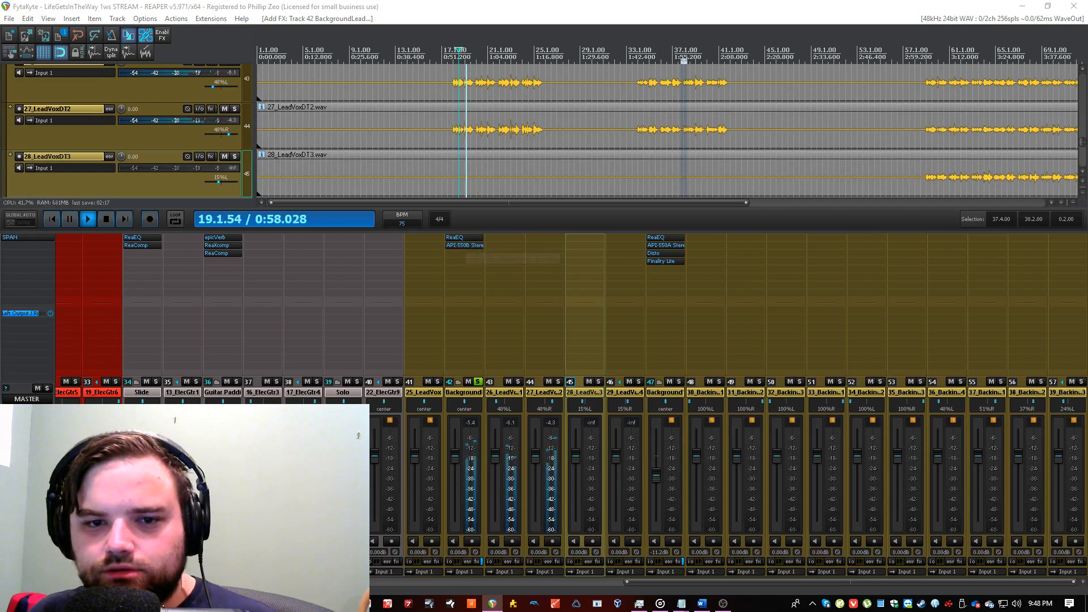
drag(549, 175, 603, 141)
click(578, 23)
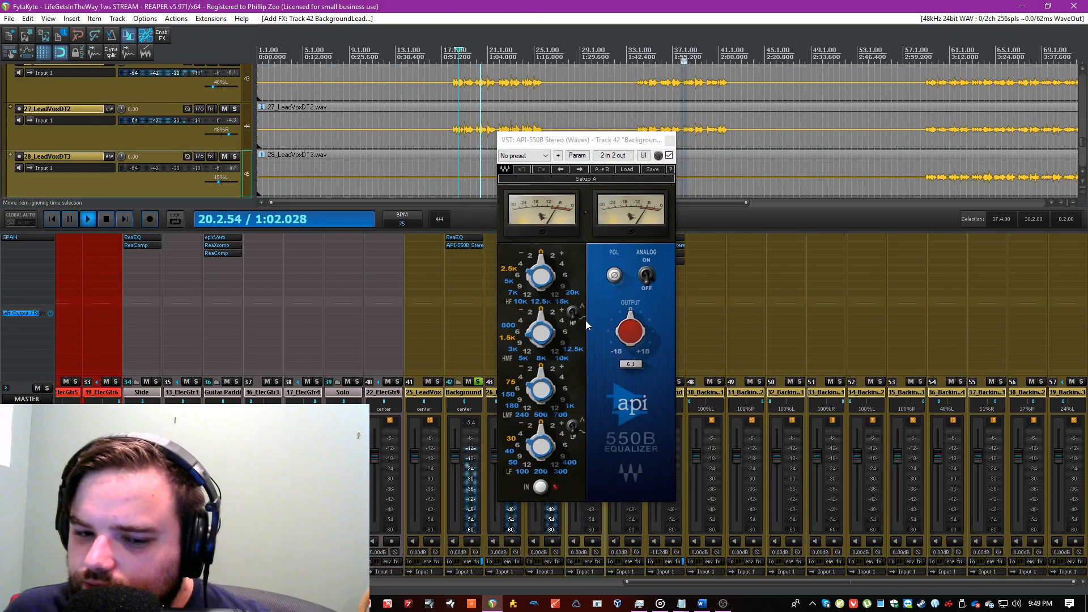
Step: Boost the API-550B's HF band by 4 dB at 10 kHz and its HMF band by 4 dB at 5 kHz
click(563, 301)
click(563, 262)
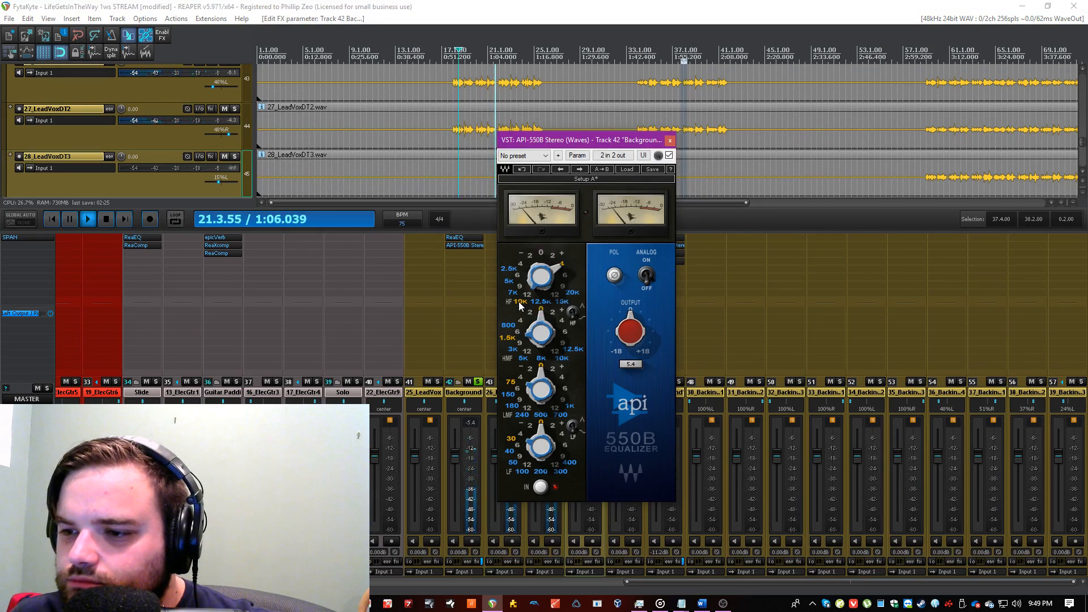
click(559, 320)
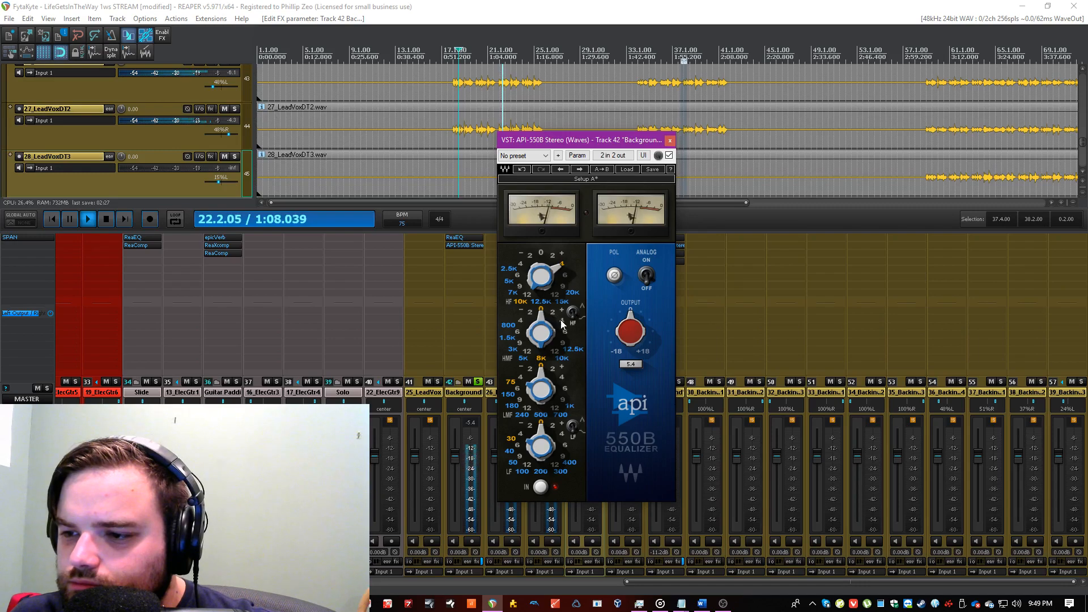
click(560, 356)
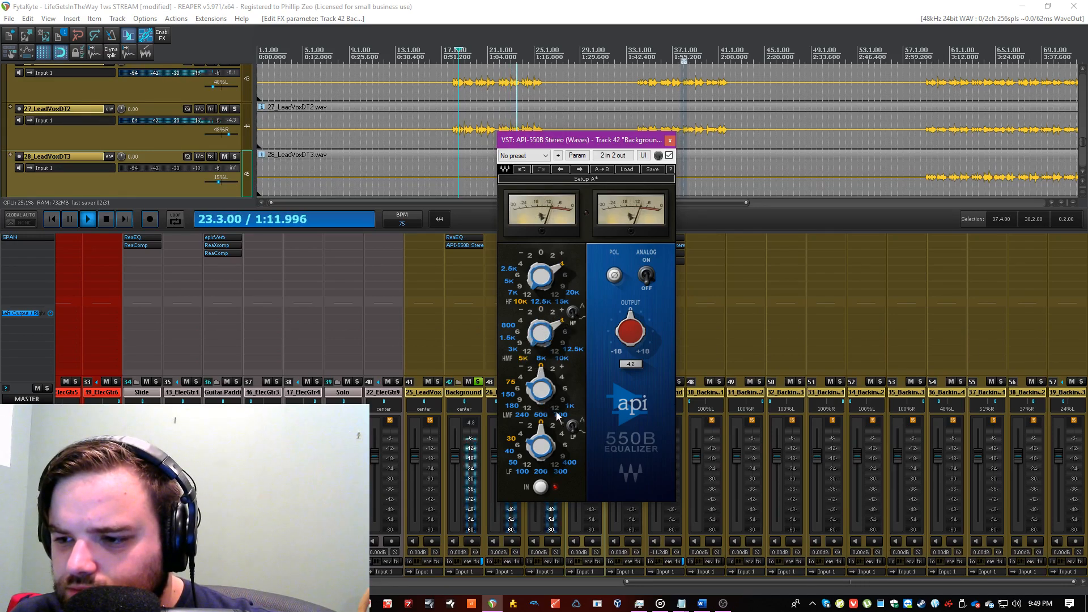
Step: Cut the LMF band by 4 dB at 700 Hz, boost the LF band at 300 Hz and toggle the API-550B's Analog switch
click(524, 378)
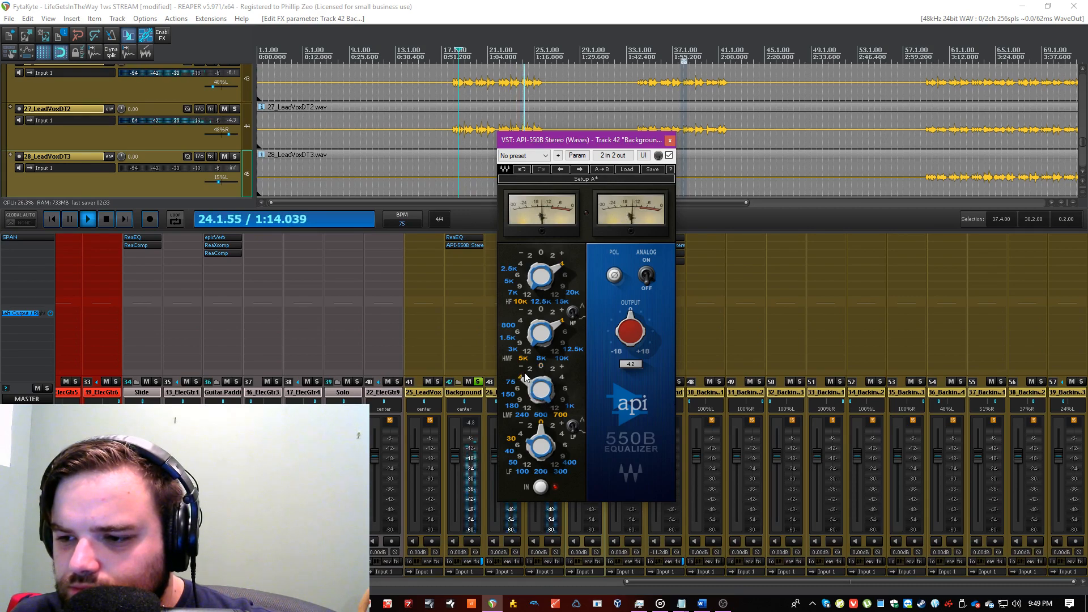
click(522, 375)
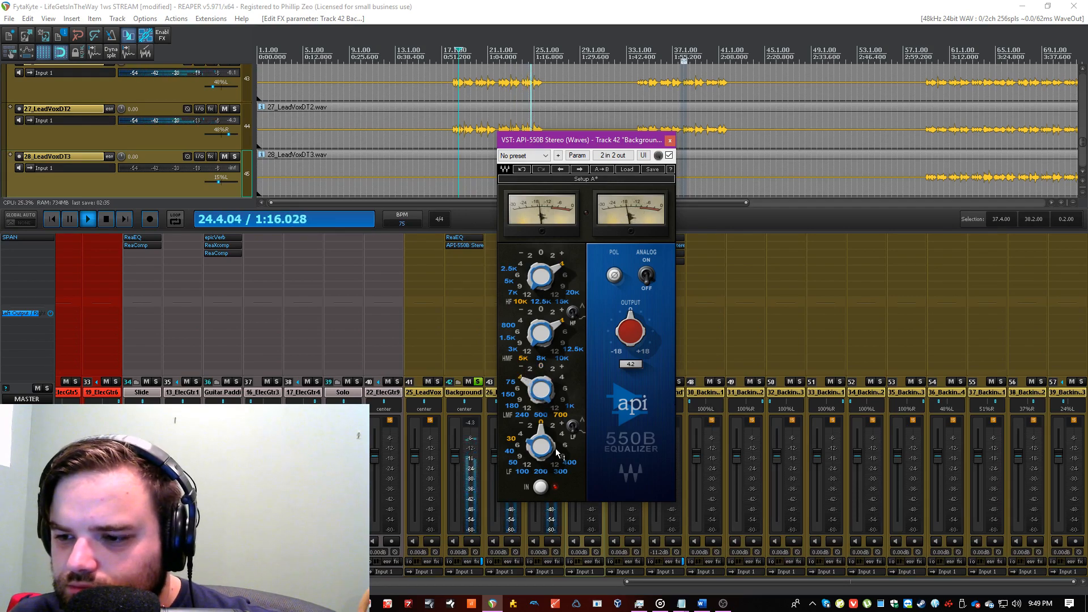
click(561, 473)
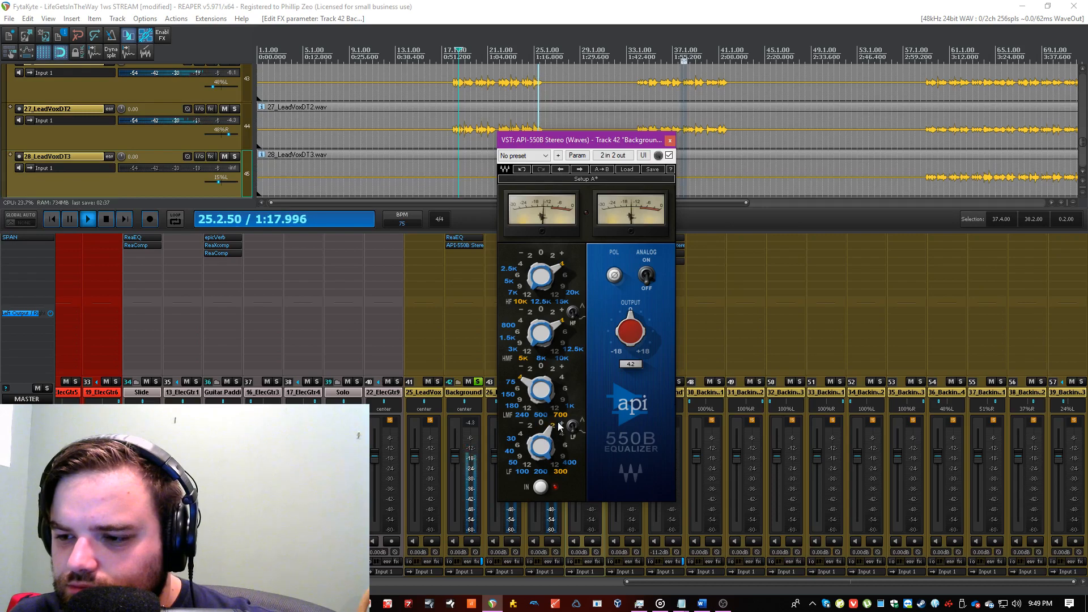
click(646, 276)
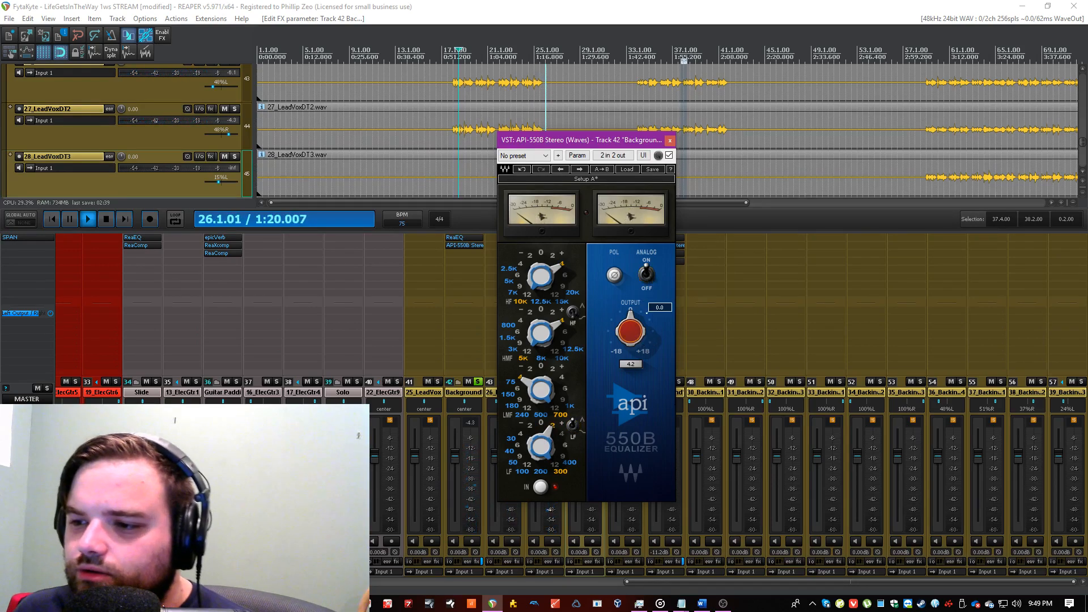
Step: Close the API-550B window and copy Disto and Finality Lite from track 47 to the BackgroundLeadVox track's effects
key(Return)
click(669, 141)
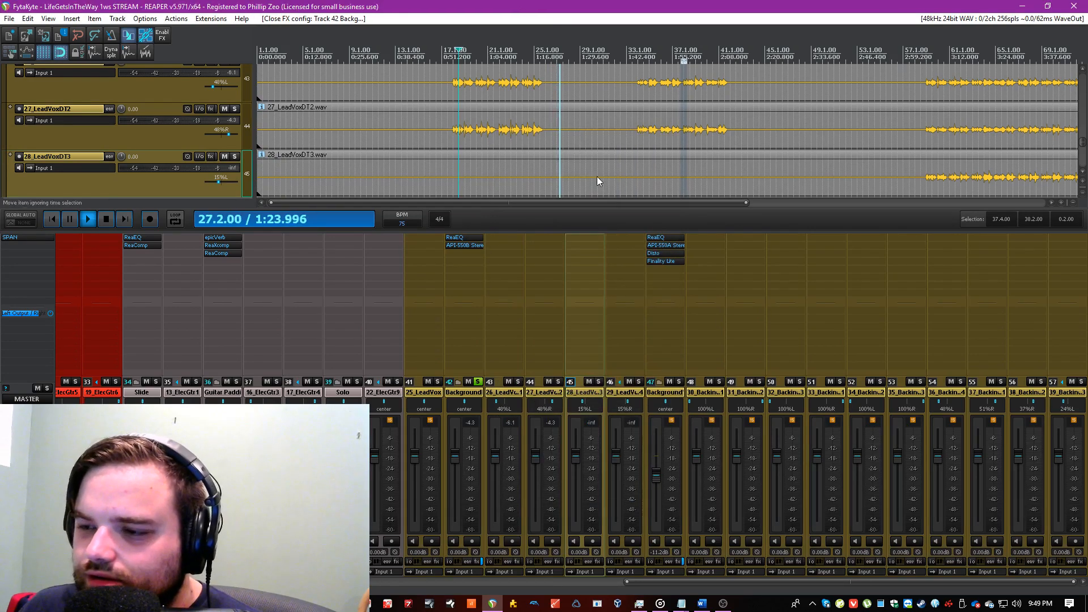
drag(670, 254, 452, 268)
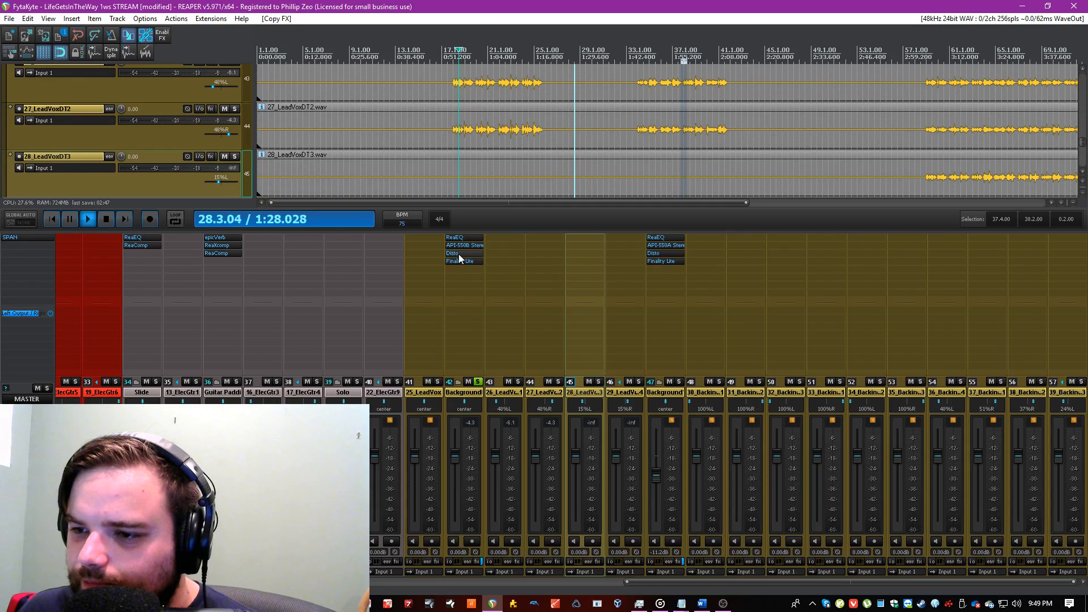
Step: Lower the Finality Lite threshold slightly on BackgroundLeadVox while auditioning the two places where the doubles come in
click(455, 46)
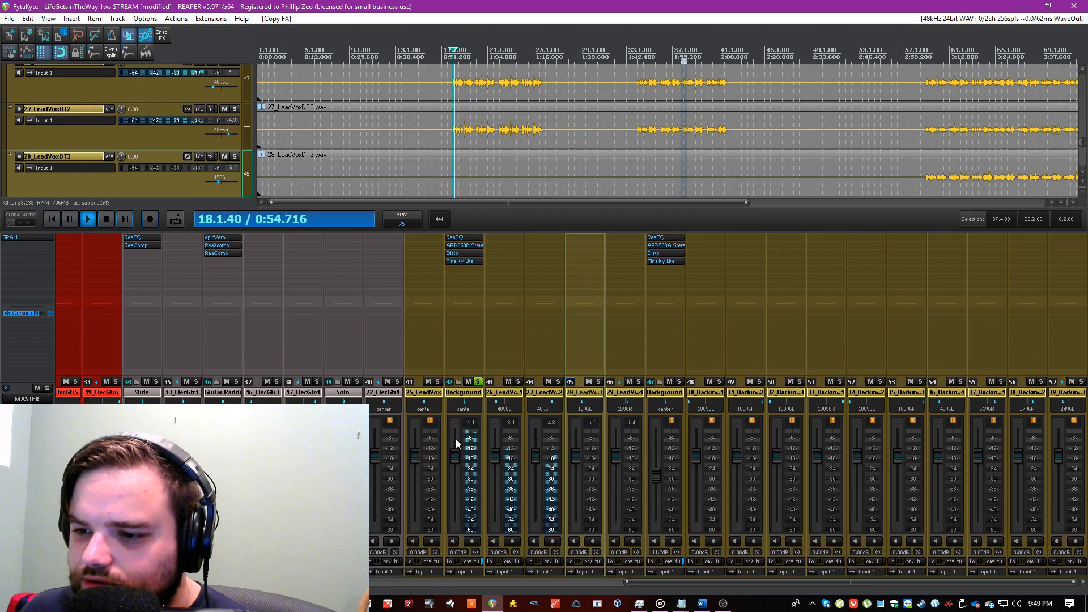
click(466, 260)
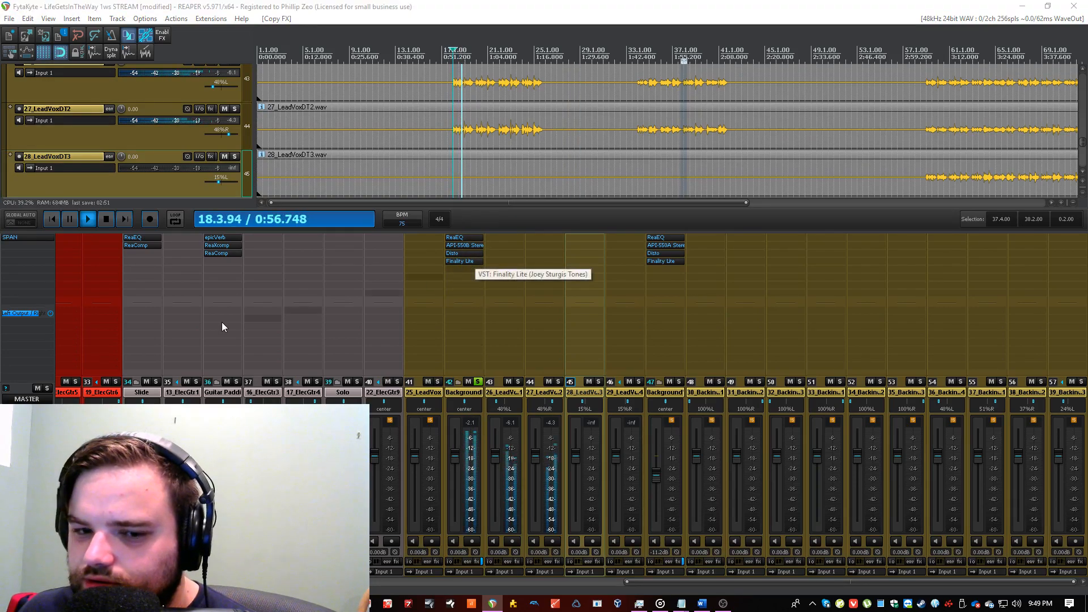
drag(307, 377, 669, 258)
drag(466, 363, 463, 381)
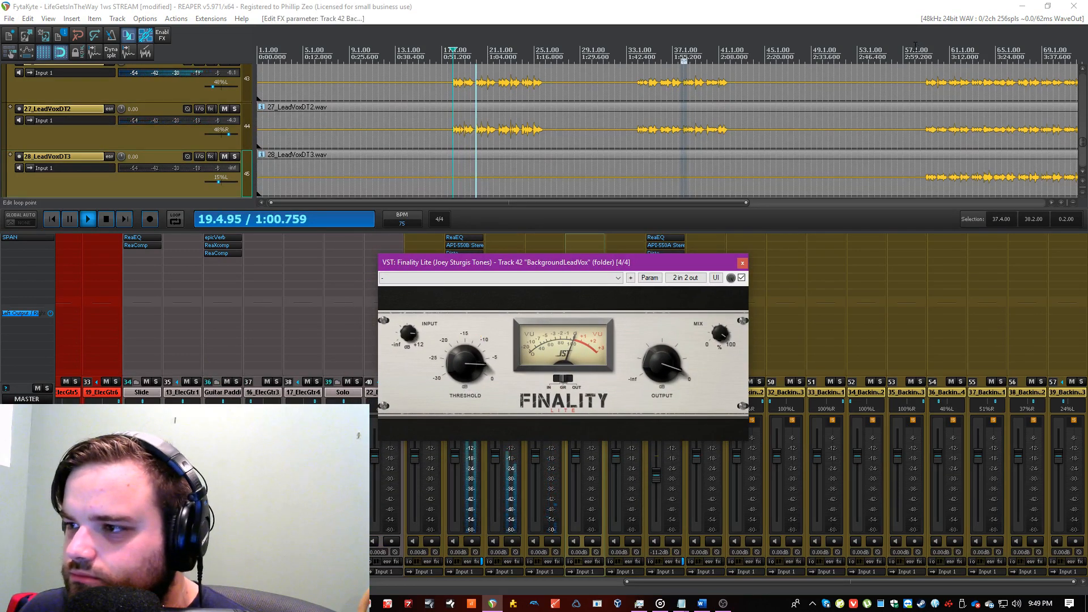
click(934, 55)
click(932, 55)
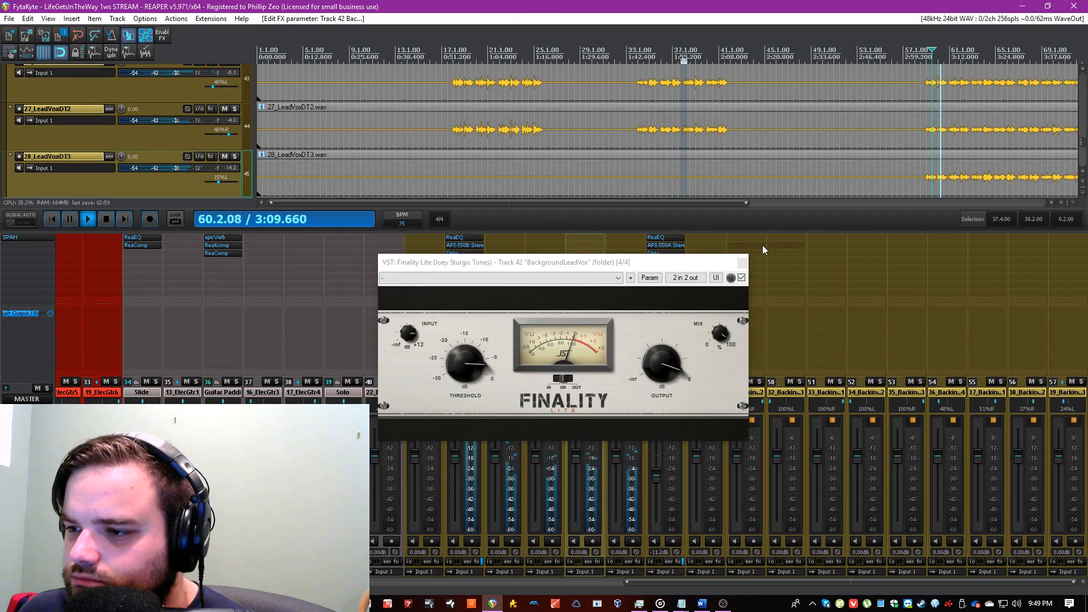
click(743, 263)
Step: Lower the BackgroundLeadVox volume to -13.2 dB and take the track out of solo
drag(455, 455, 453, 476)
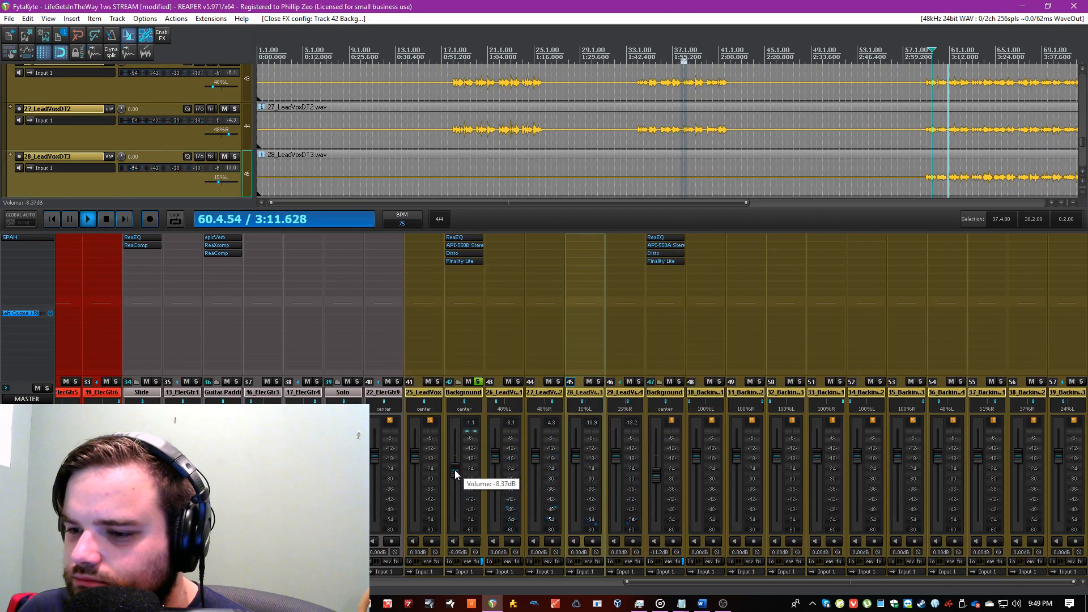
drag(454, 474, 453, 480)
click(477, 381)
Step: Solo the 25_LeadVox track and open the plug-in browser for it
click(427, 392)
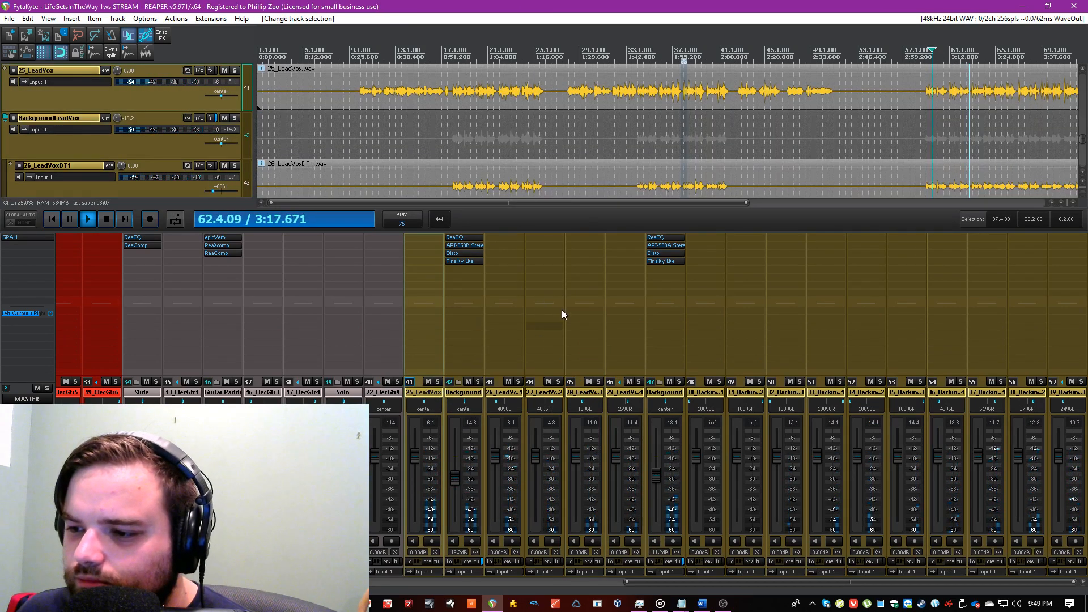
click(437, 381)
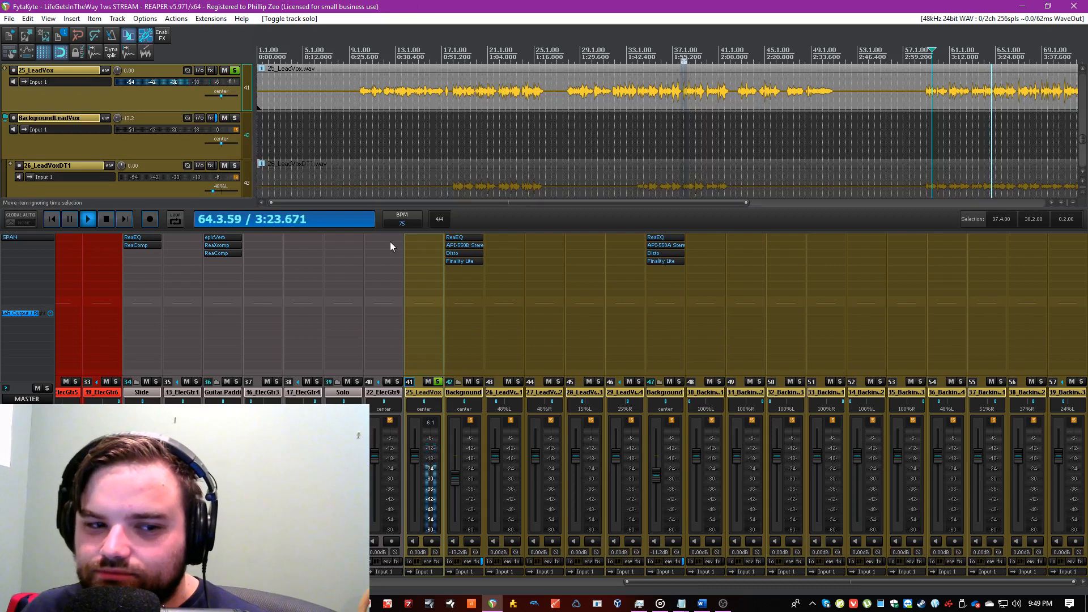
double_click(429, 251)
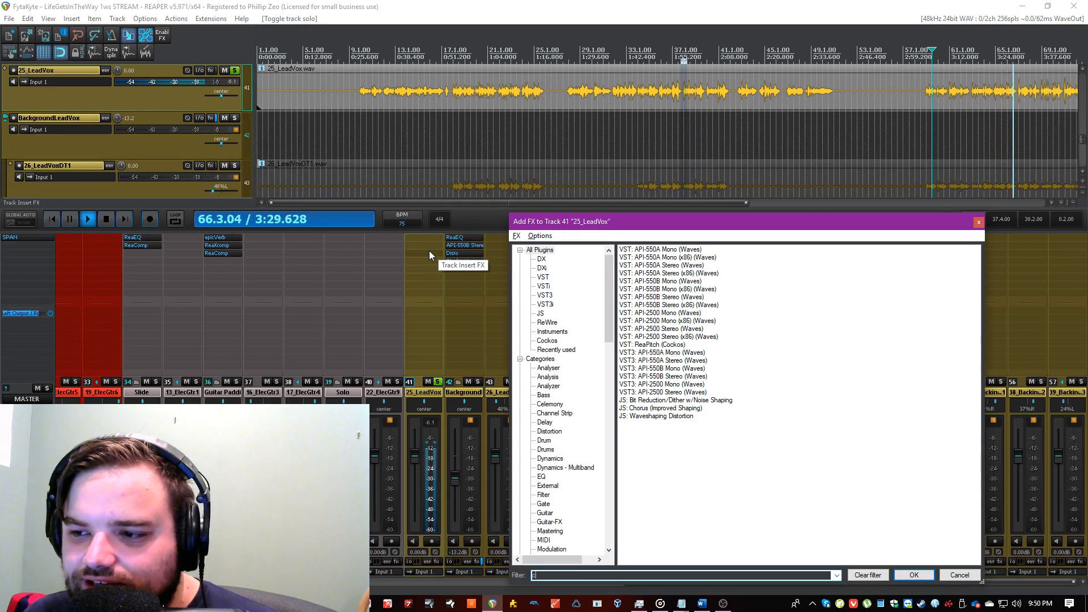
text(cla)
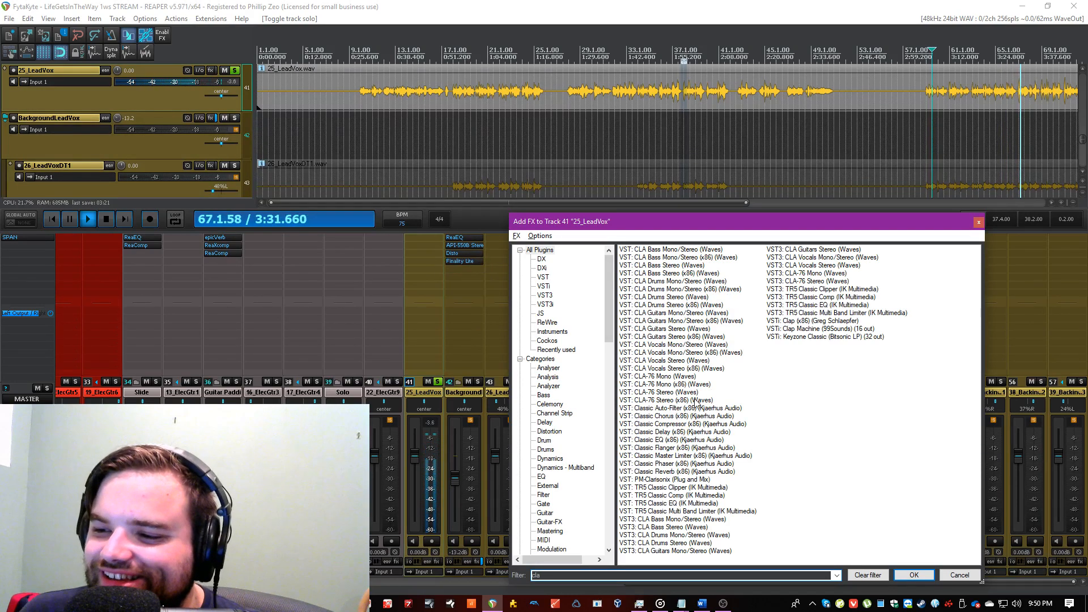
key(BackSpace)
key(BackSpace)
key(BackSpace)
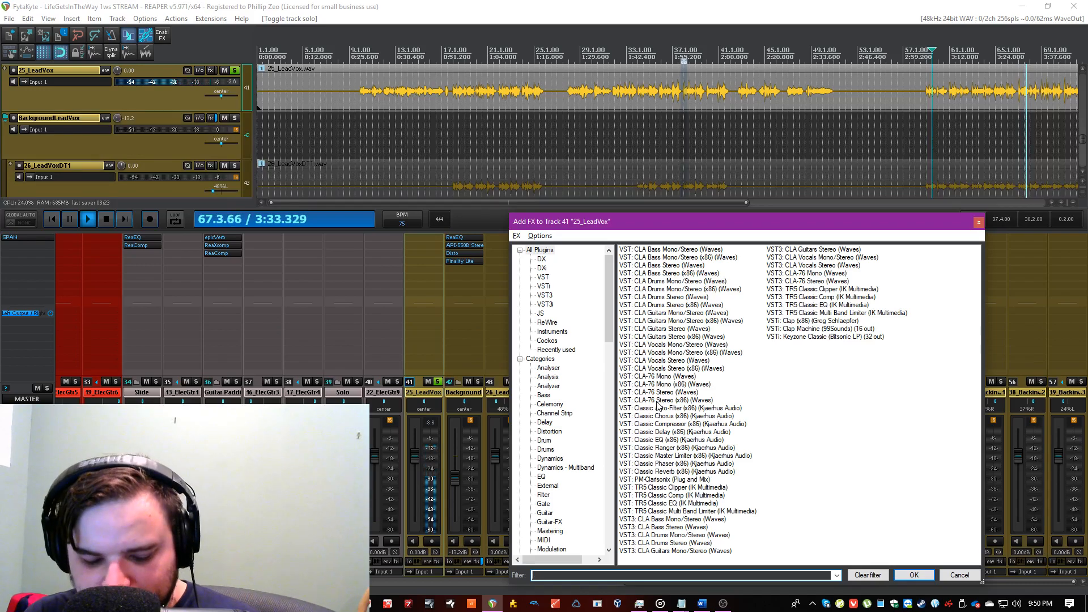
Step: Insert the Disto plug-in on 25_LeadVox and switch it to Original mode while playing an early vocal passage
text(disto)
double_click(651, 282)
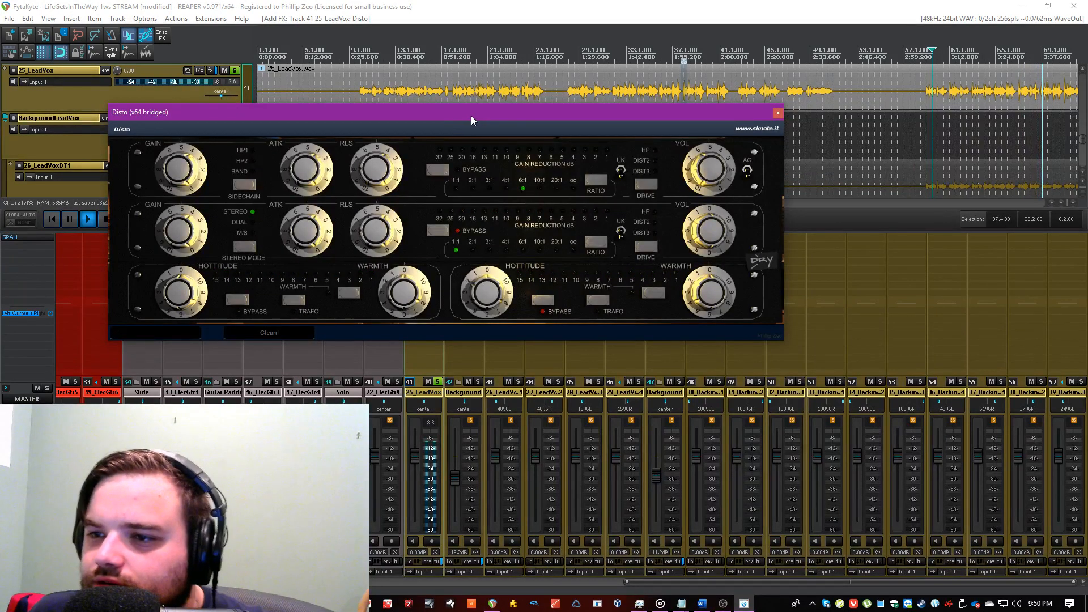
drag(470, 119, 575, 157)
click(383, 65)
scroll(383, 65, up, 5)
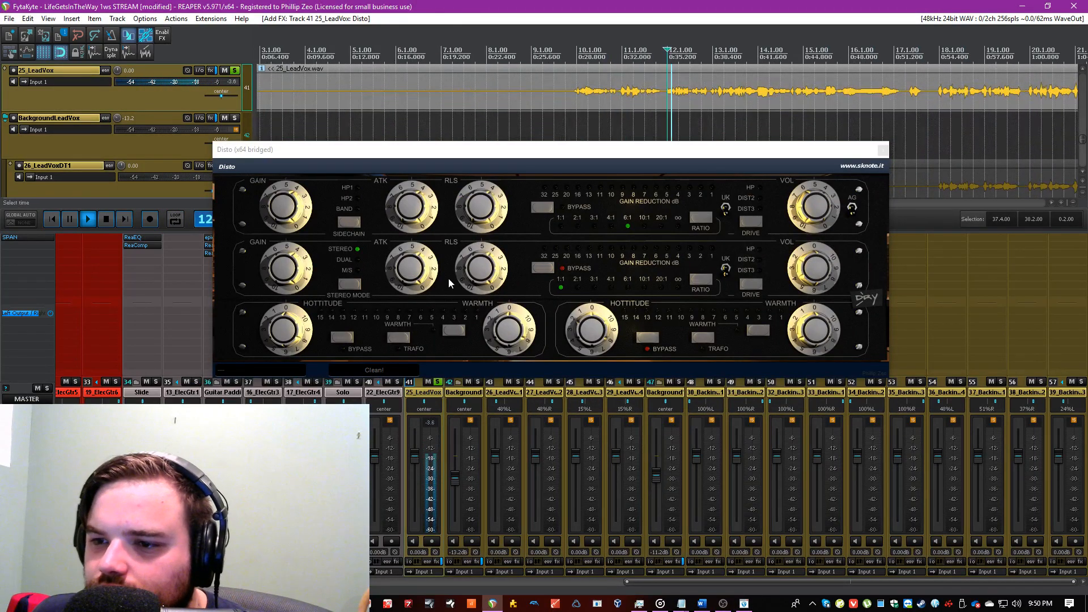
click(374, 370)
click(381, 396)
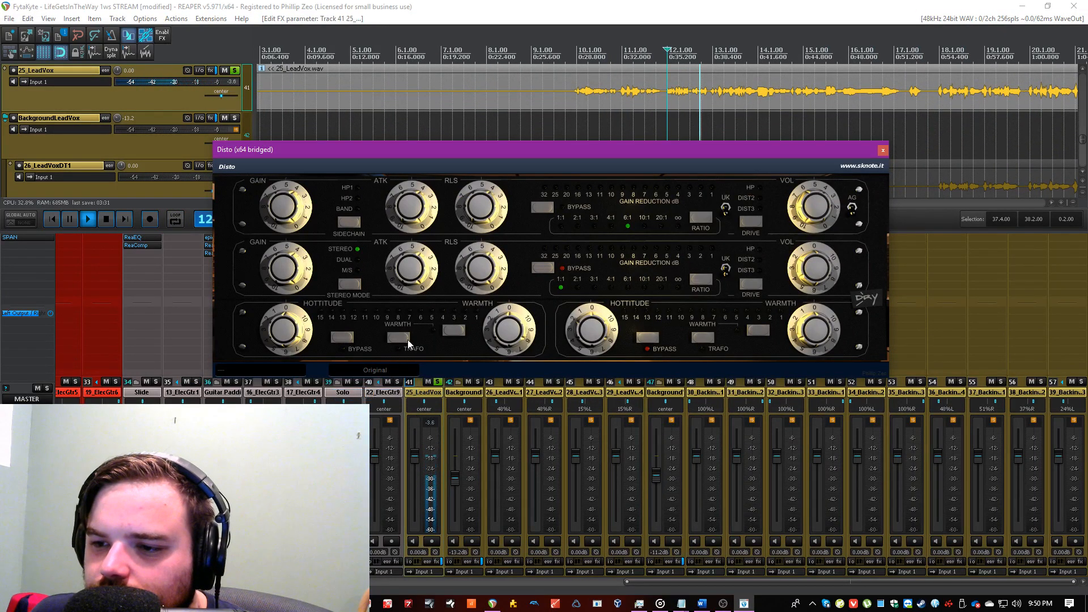
Step: Enable Trafo and the Band sidechain filter in Disto, and set the attack to 62
click(452, 332)
click(348, 222)
click(348, 222)
drag(480, 206, 433, 206)
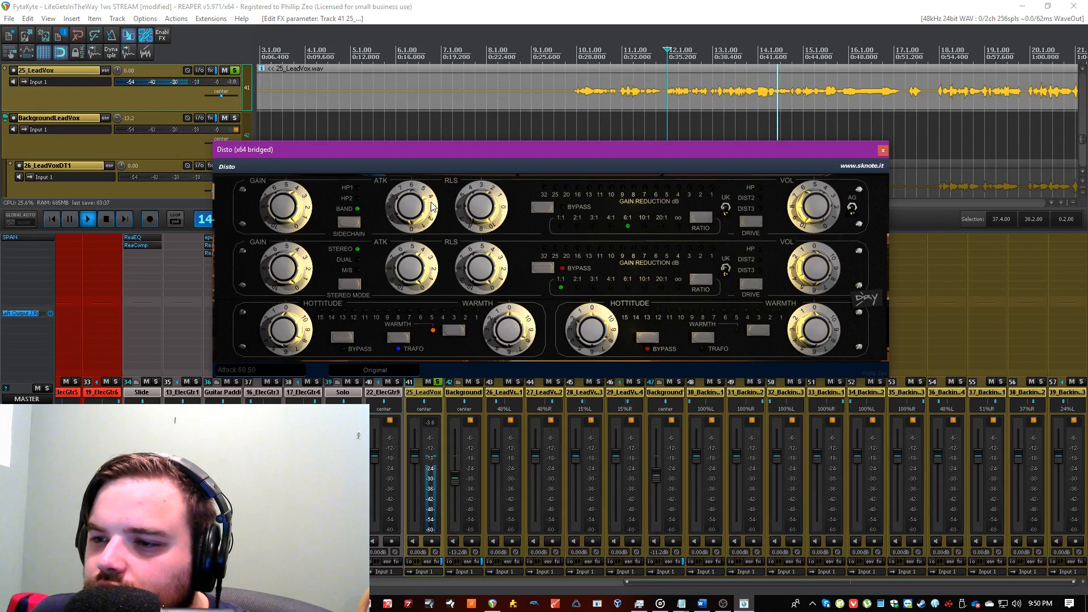
Step: Cycle through Disto's drive modes and settle on HP combined with Dist2
click(754, 223)
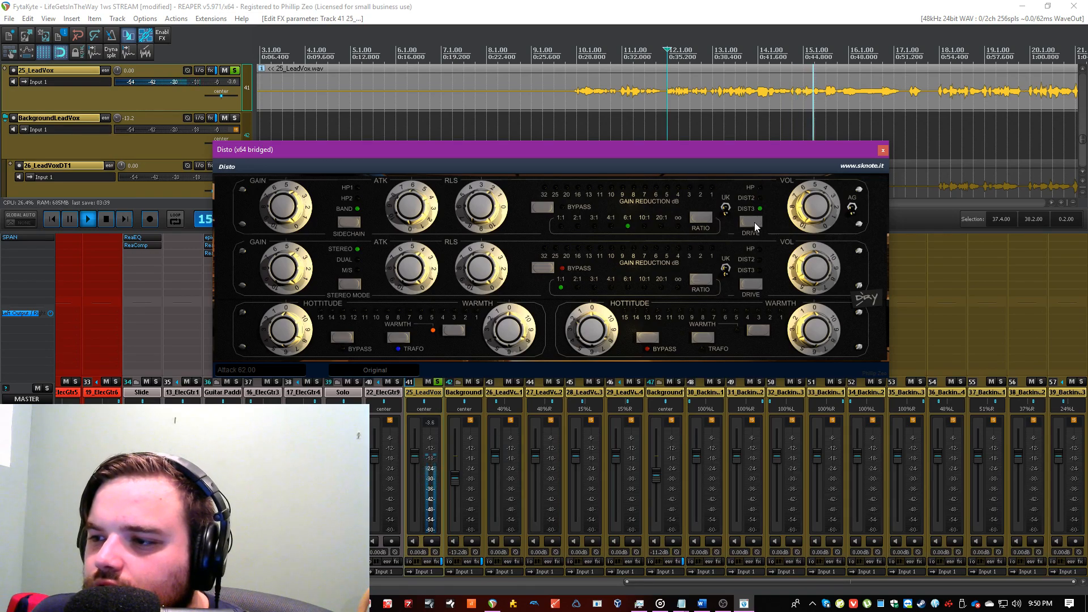
click(754, 222)
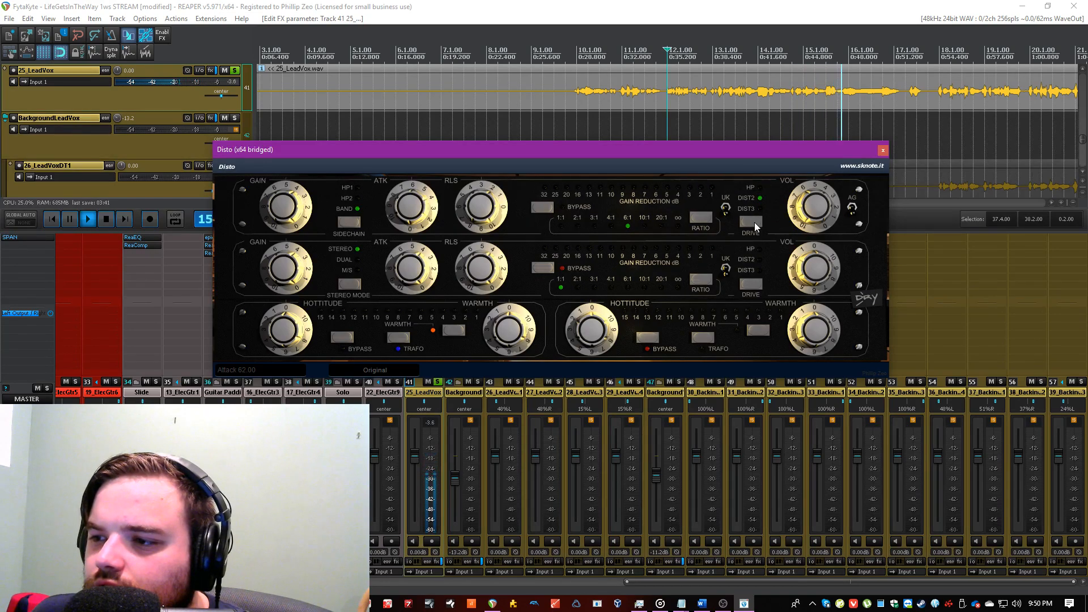
click(754, 222)
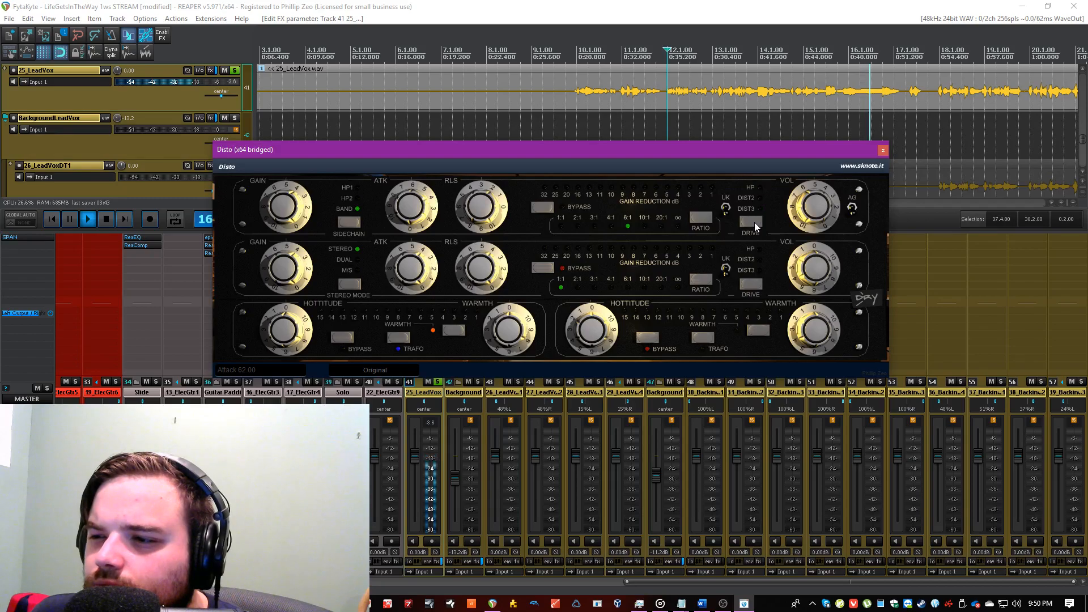
click(753, 222)
Step: Adjust Disto's Hottitude and set its Warmth to just under 4 on the dial
drag(295, 335, 299, 318)
drag(509, 330, 509, 196)
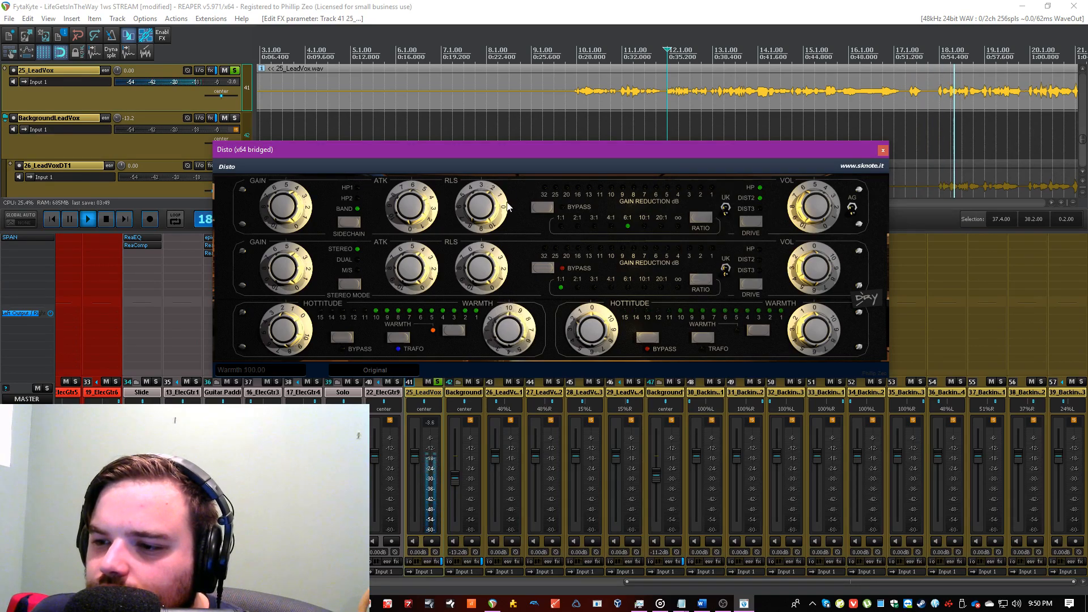
drag(502, 327, 484, 356)
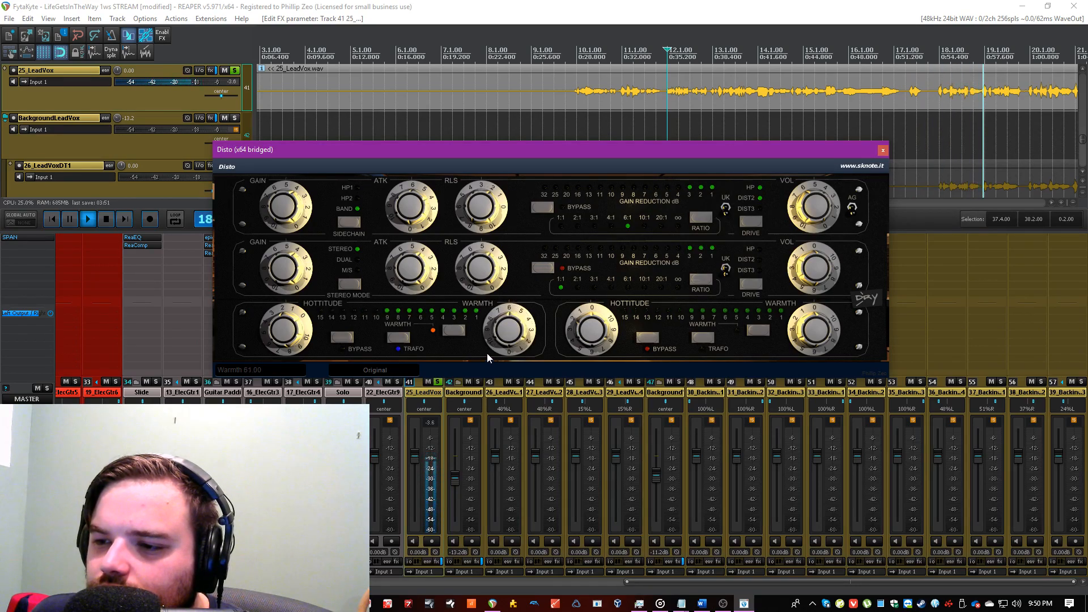
drag(288, 344, 290, 327)
drag(502, 326, 501, 342)
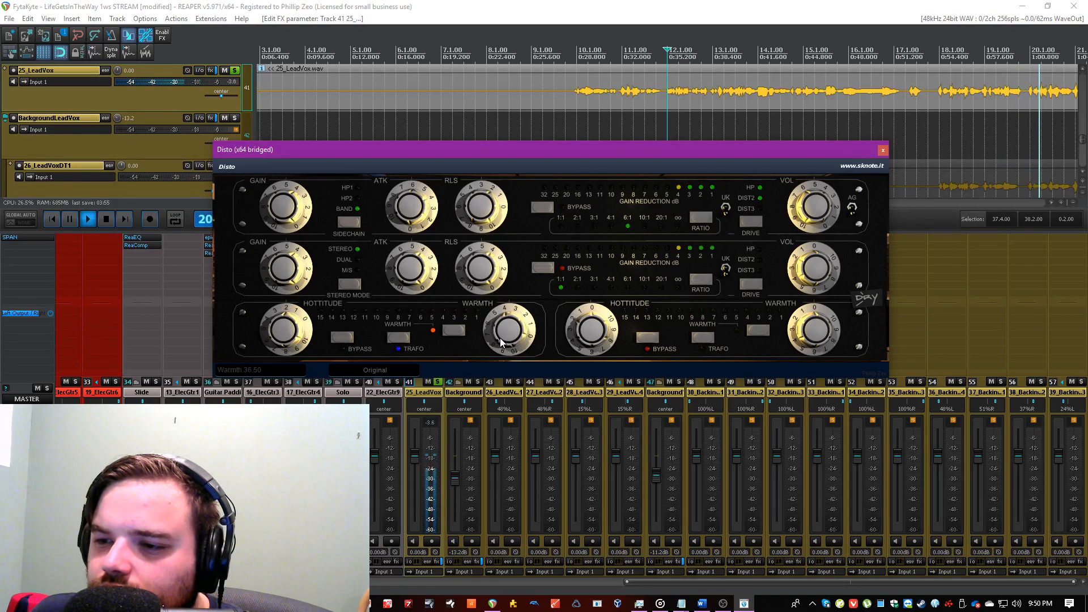
Step: Set Disto's volume to 55, save the project and close the plug-in window
drag(799, 210, 814, 213)
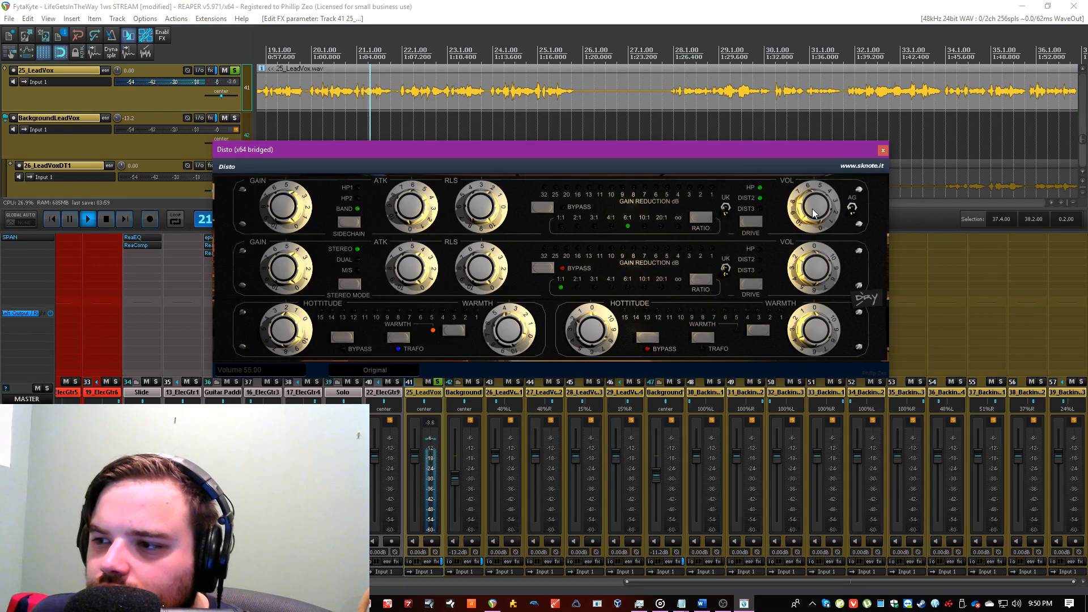
click(498, 5)
key(ctrl+s)
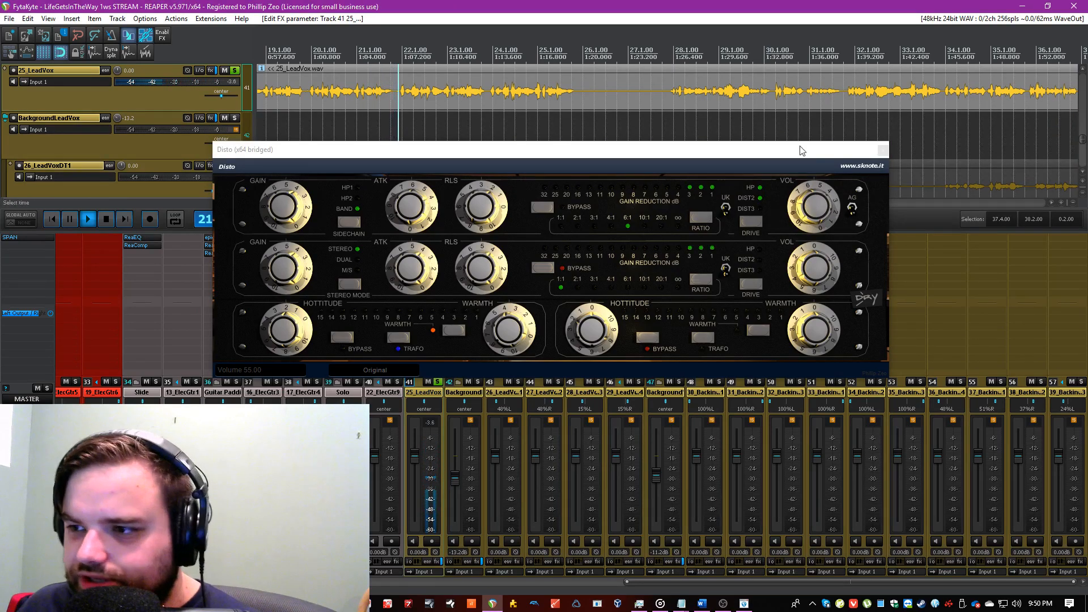
click(882, 149)
Step: Insert the Waves CLA-76 Mono compressor on 25_LeadVox
click(421, 253)
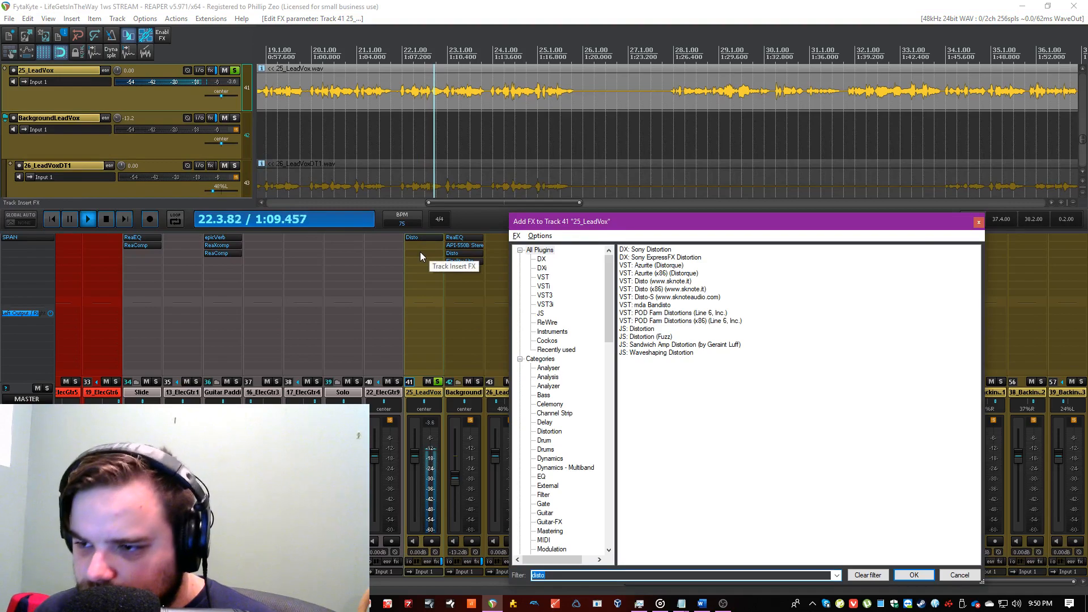
text(cla)
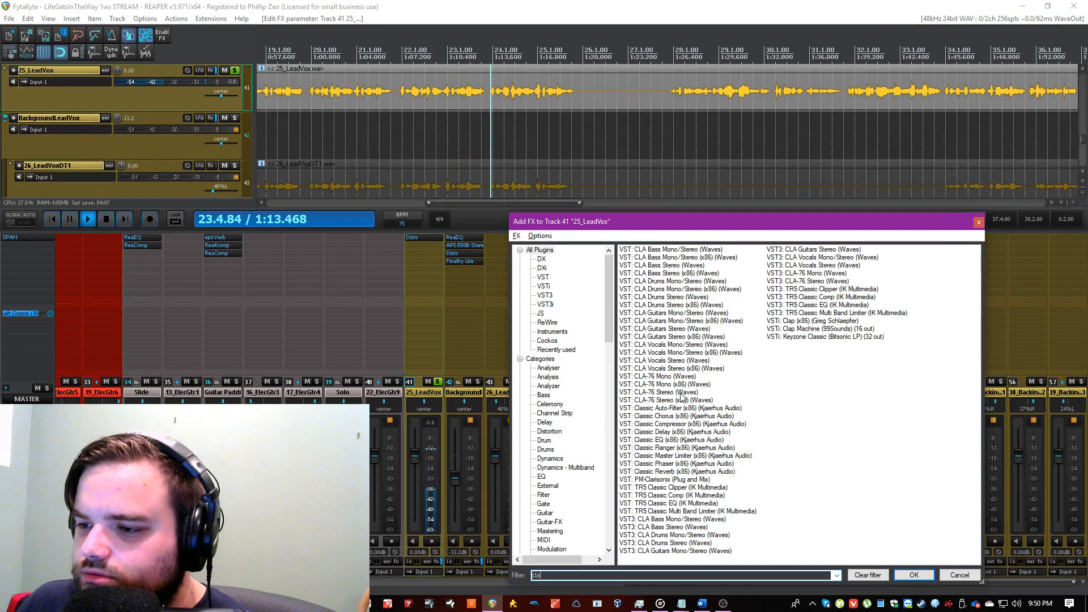
double_click(666, 376)
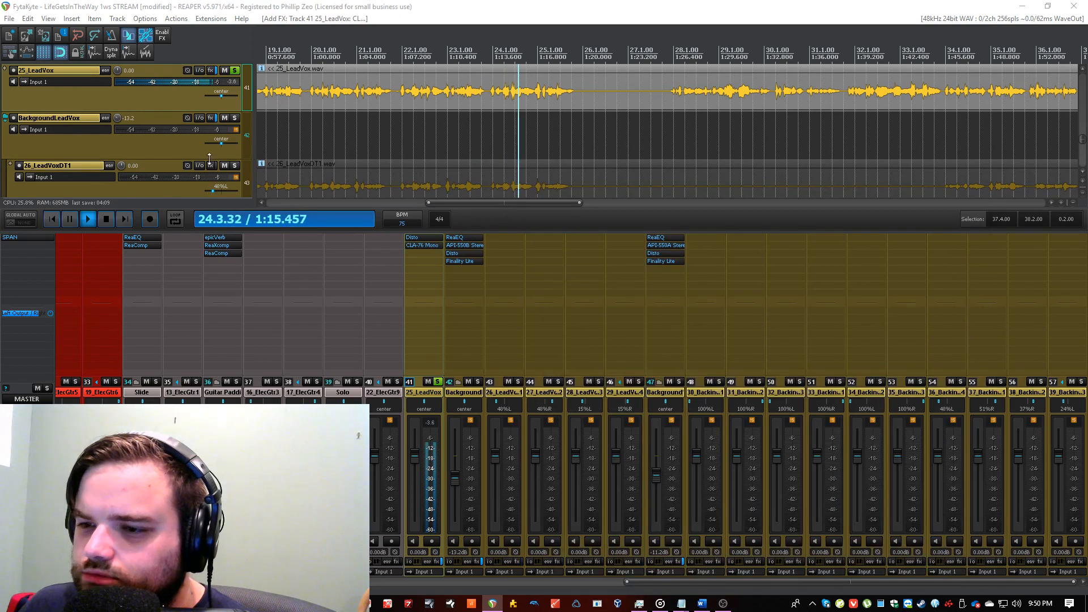
Step: Adjust the CLA-76 attack, set its release to 7 and save the project
click(661, 288)
click(653, 348)
click(577, 4)
key(ctrl+s)
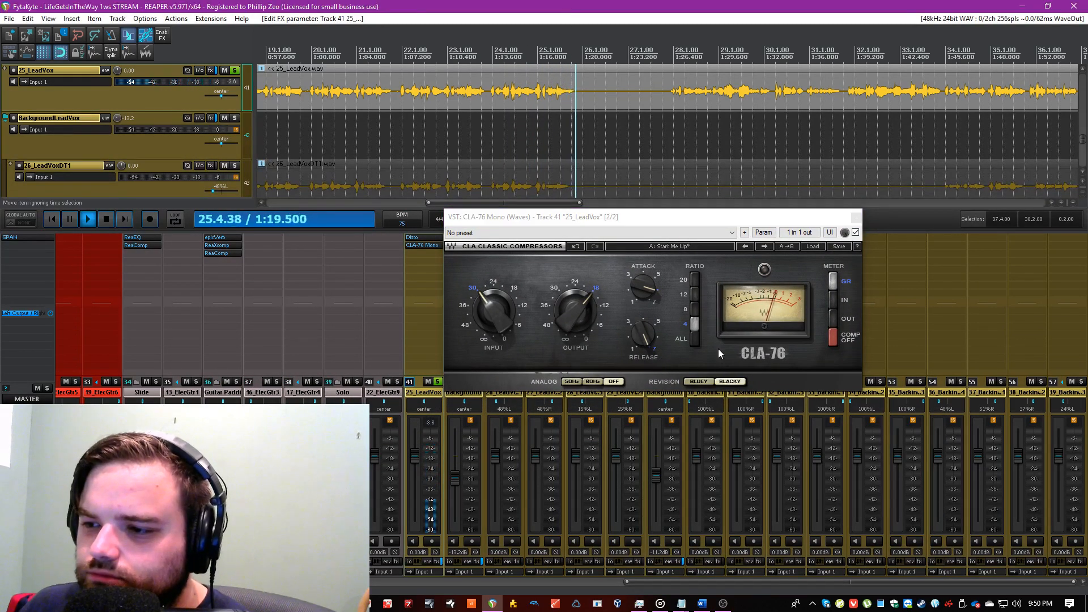
Step: Nudge the CLA-76 input up while auditioning the vocal from around bar 18, and save the project
scroll(413, 67, down, 2)
click(411, 55)
drag(494, 311, 495, 305)
click(587, 7)
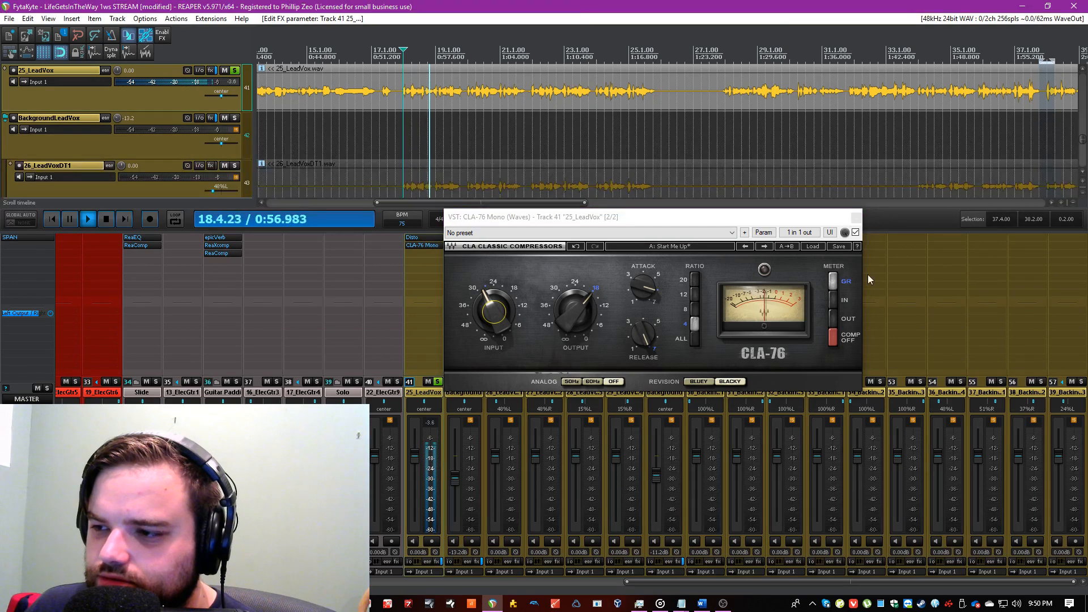
click(856, 217)
key(ctrl+s)
Step: Insert Finality Lite on 25_LeadVox and lower its threshold slightly
double_click(434, 274)
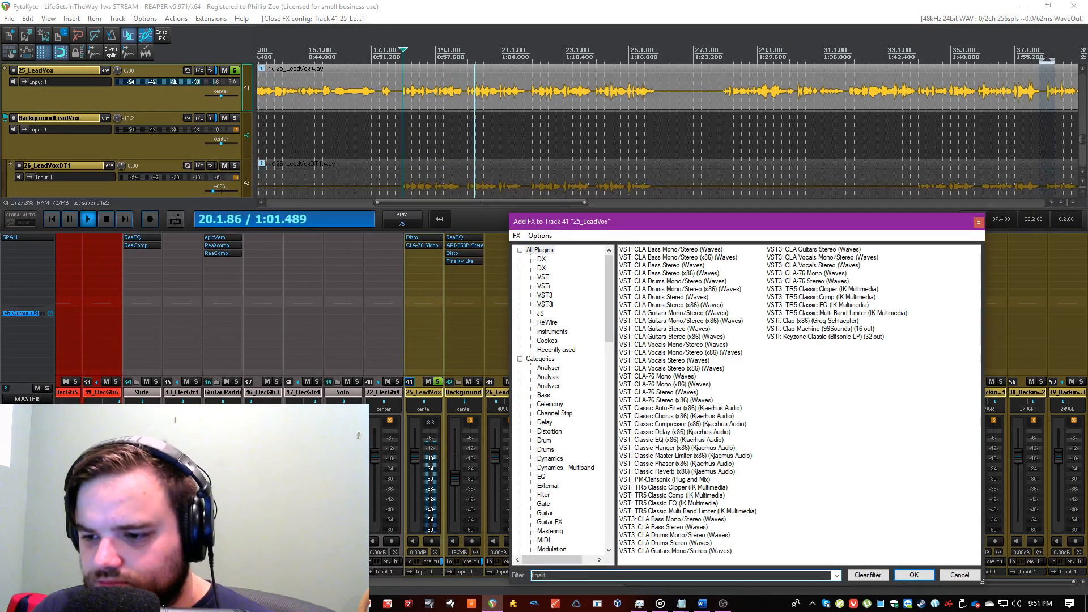
text(finality)
double_click(646, 257)
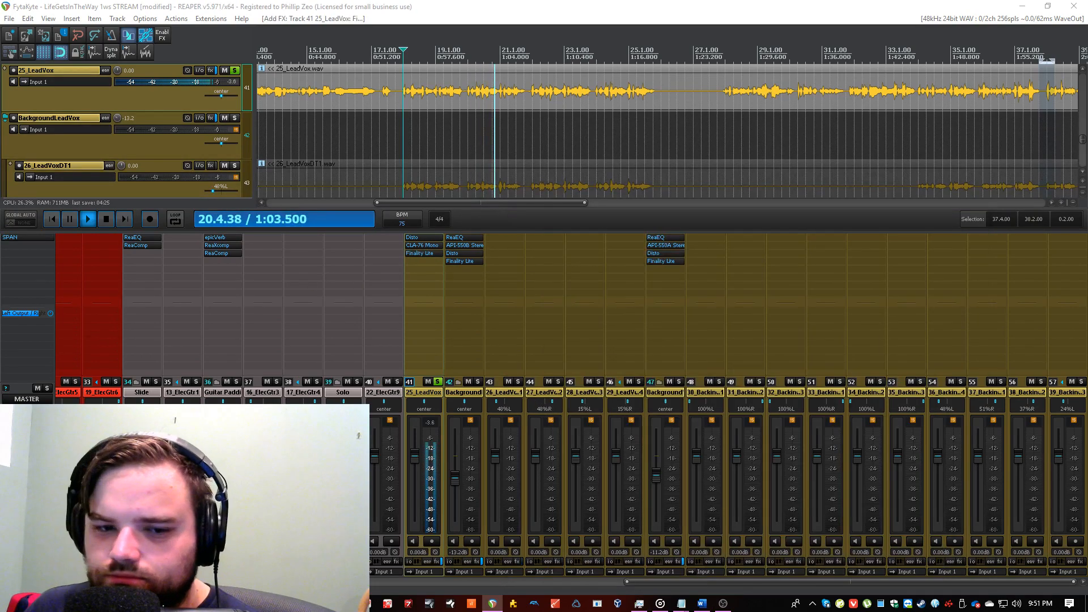
drag(472, 457, 462, 487)
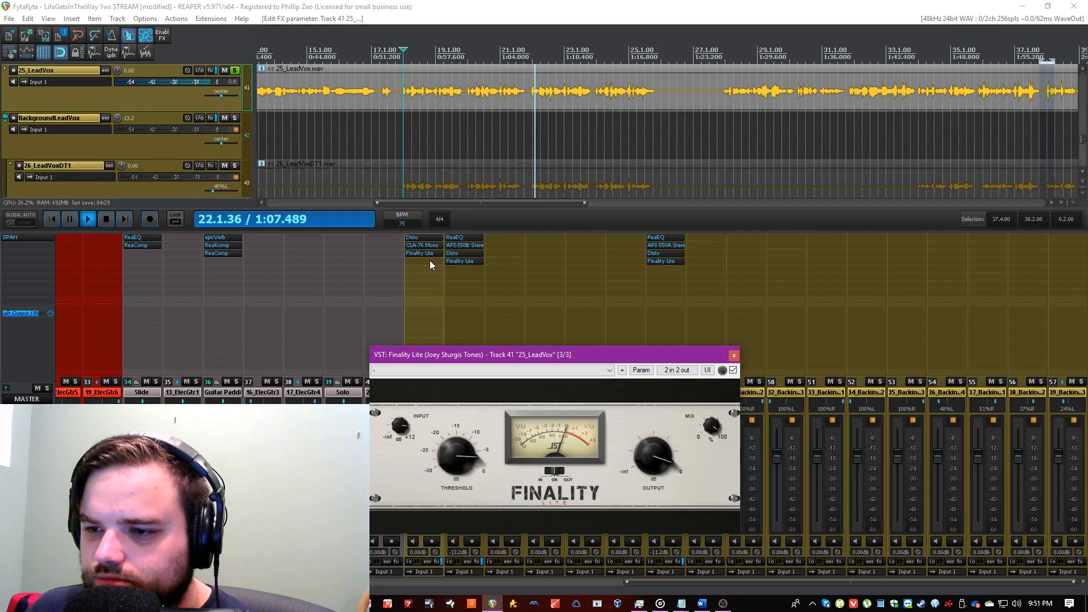
Step: Insert the Lindell 6X-500 on 25_LeadVox and place it between Disto and CLA-76 Mono in the effect chain
double_click(417, 279)
text(real)
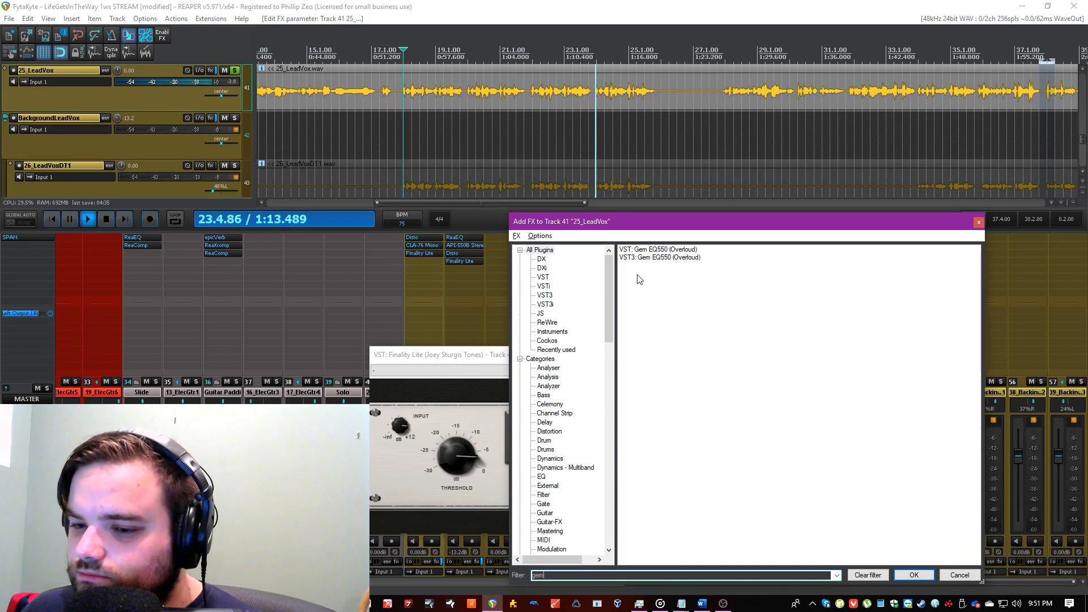
key(BackSpace)
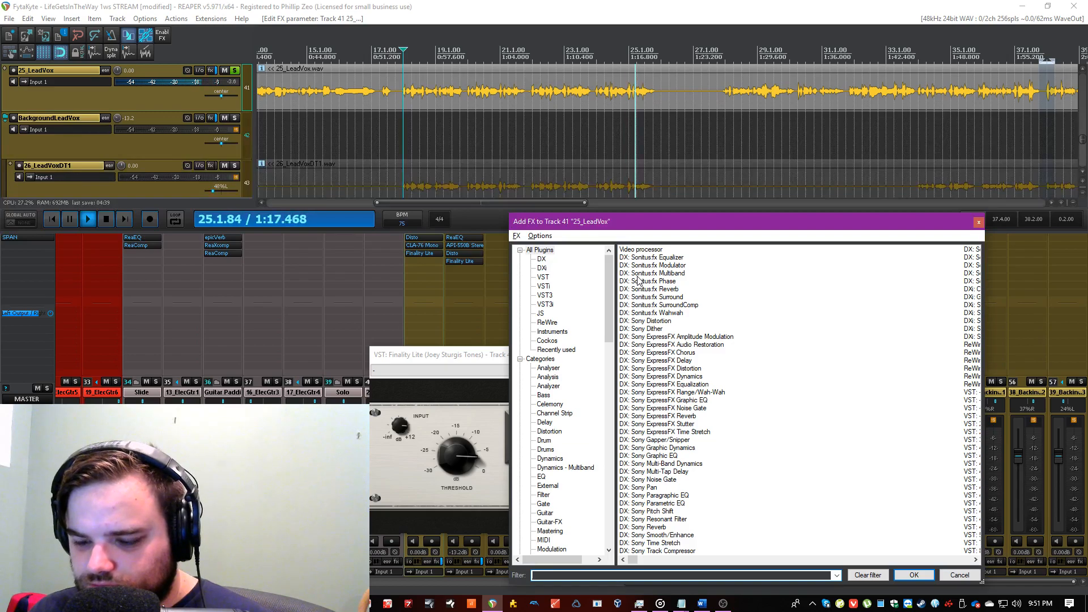
text(v)
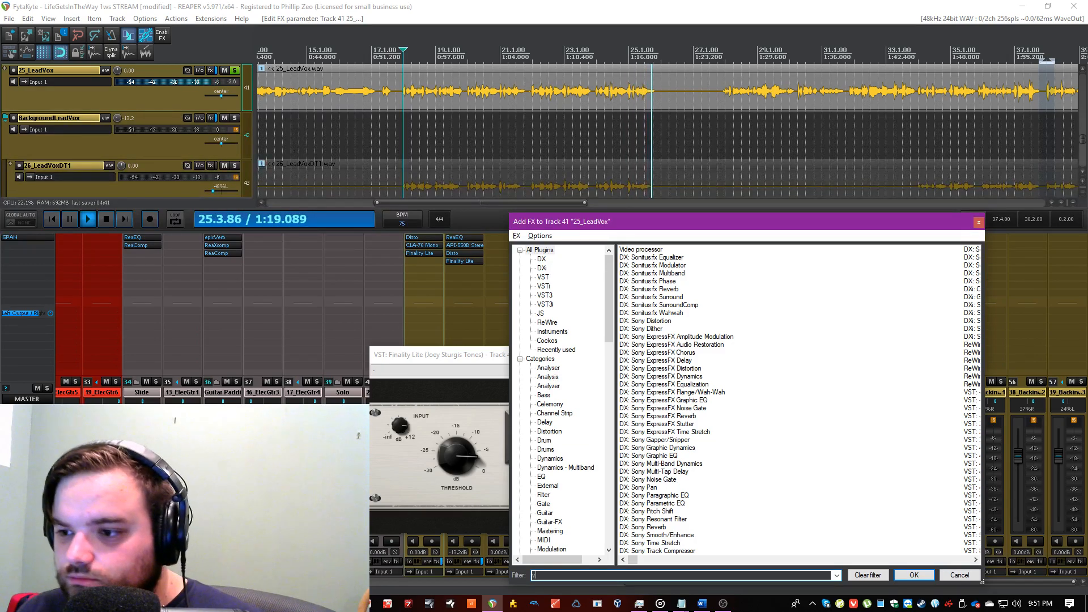
text(-)
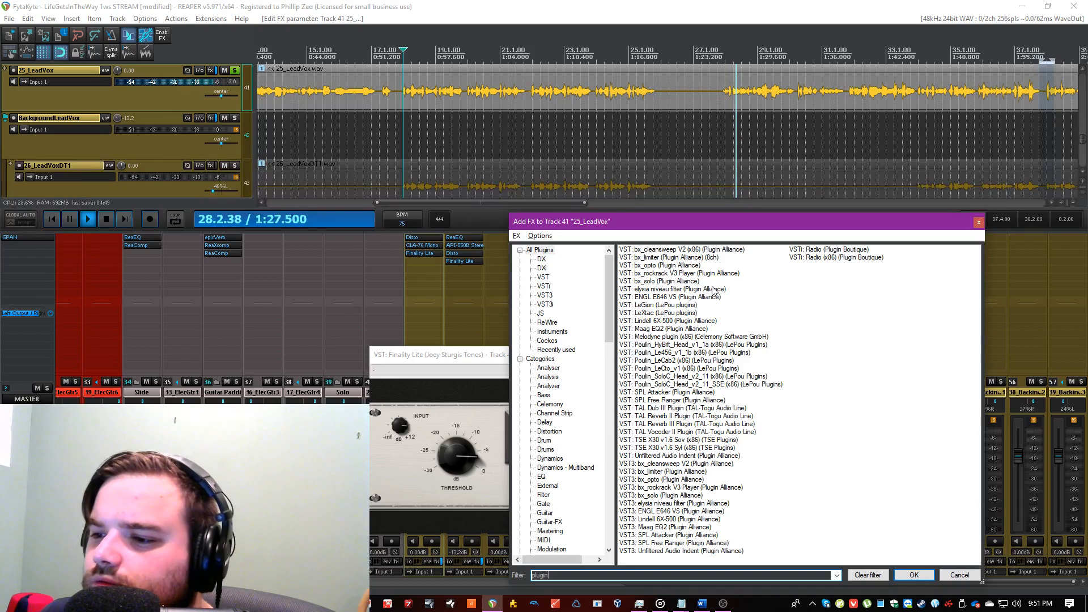
double_click(672, 321)
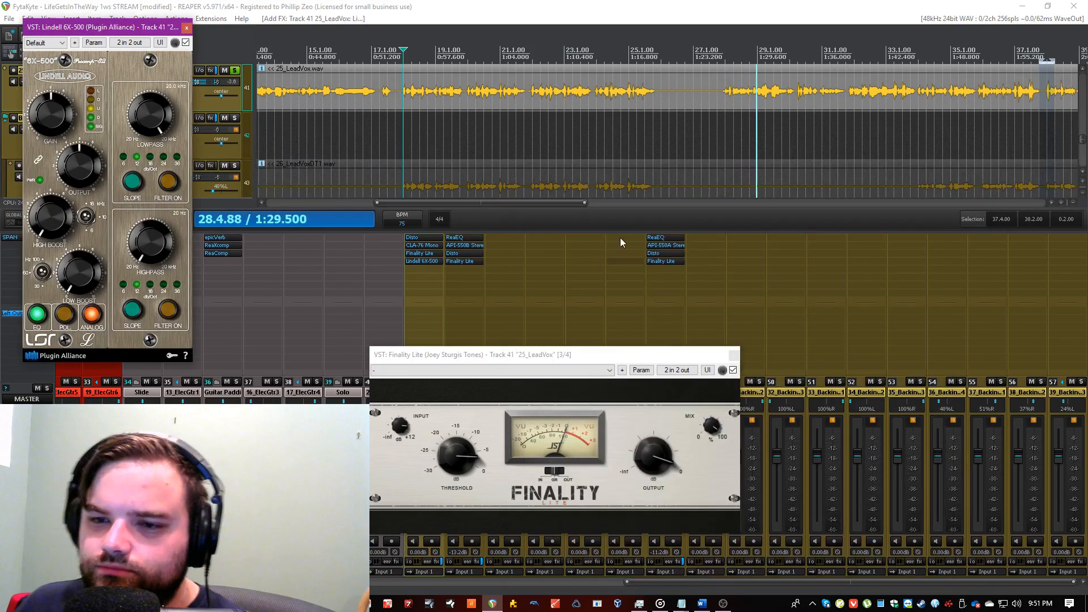
drag(431, 263, 430, 247)
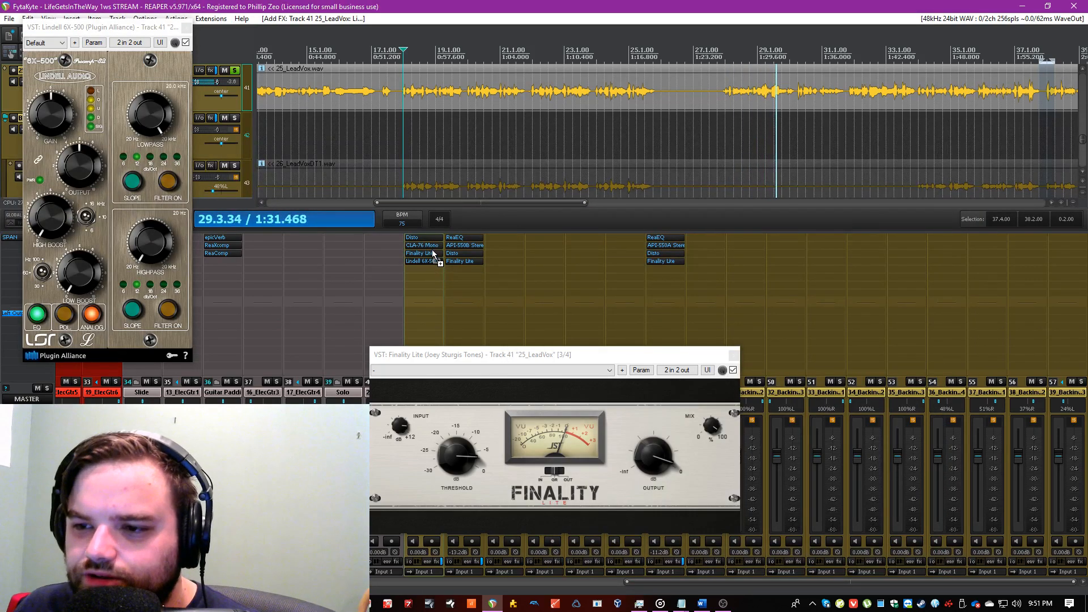
key(space)
click(424, 246)
click(424, 246)
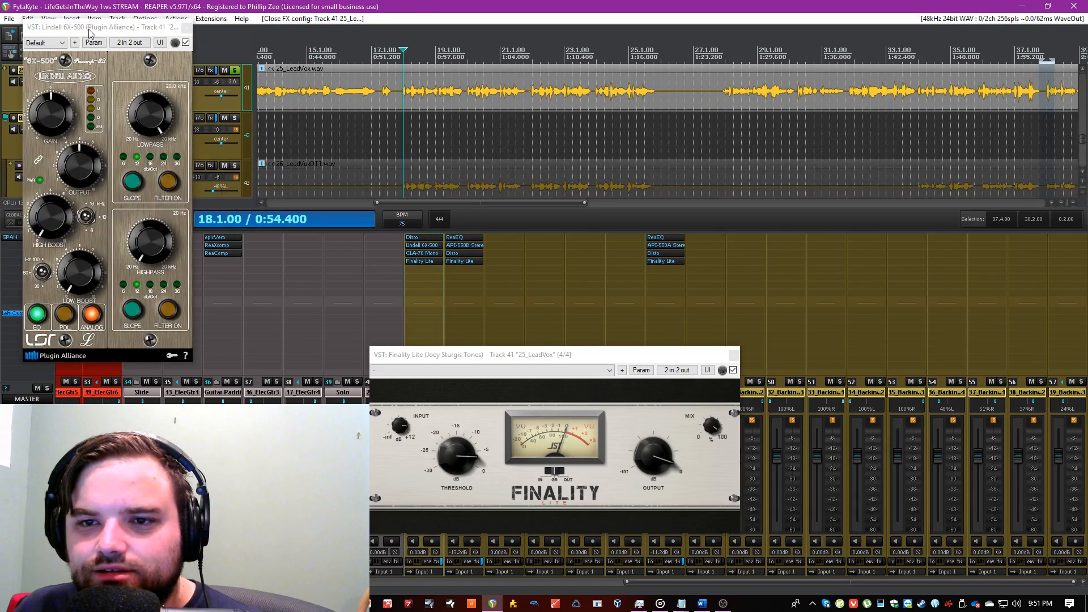
Step: Add some high boost on the Lindell 6X-500 while playing the lead vocal from bar 18
drag(89, 33, 260, 112)
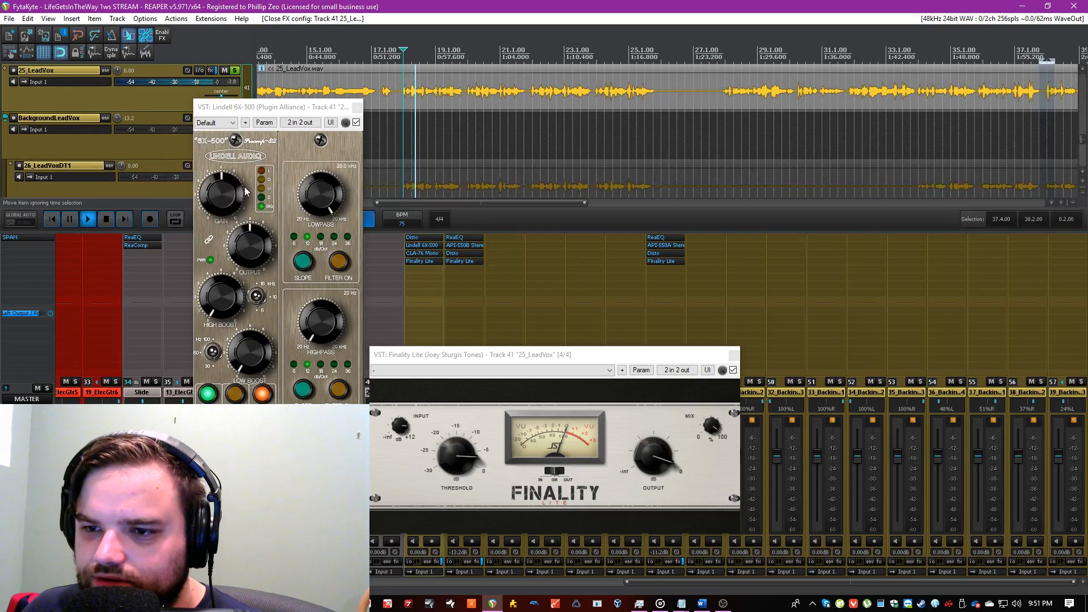
drag(219, 295, 218, 271)
click(261, 310)
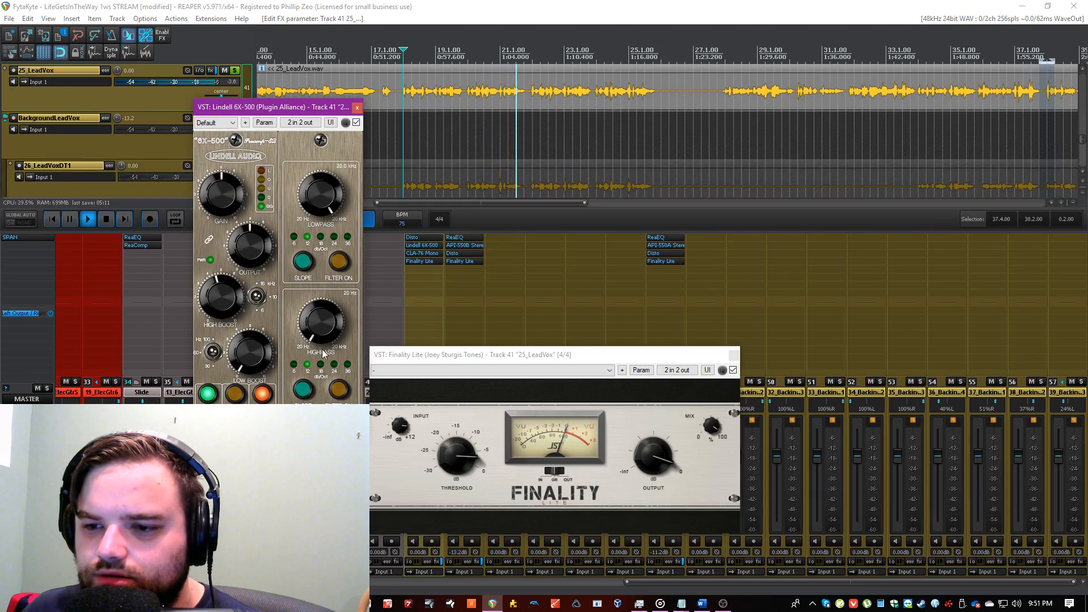
Step: Enable the Lindell 6X-500 filters, with a steeper highpass at 209 Hz and the lowpass at 14.8 kHz
drag(332, 350, 323, 290)
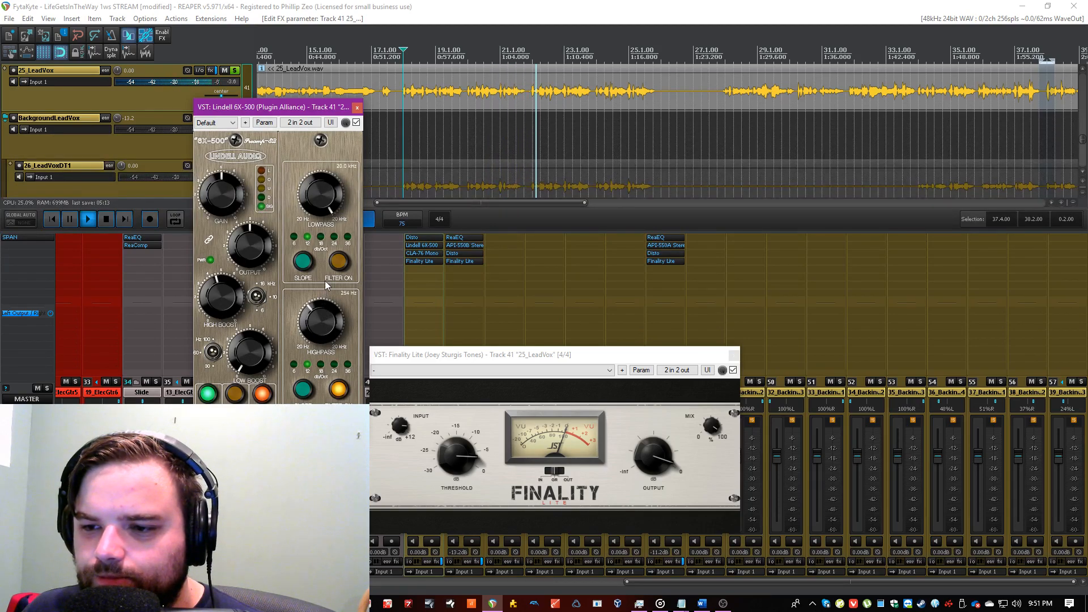
drag(316, 345, 320, 365)
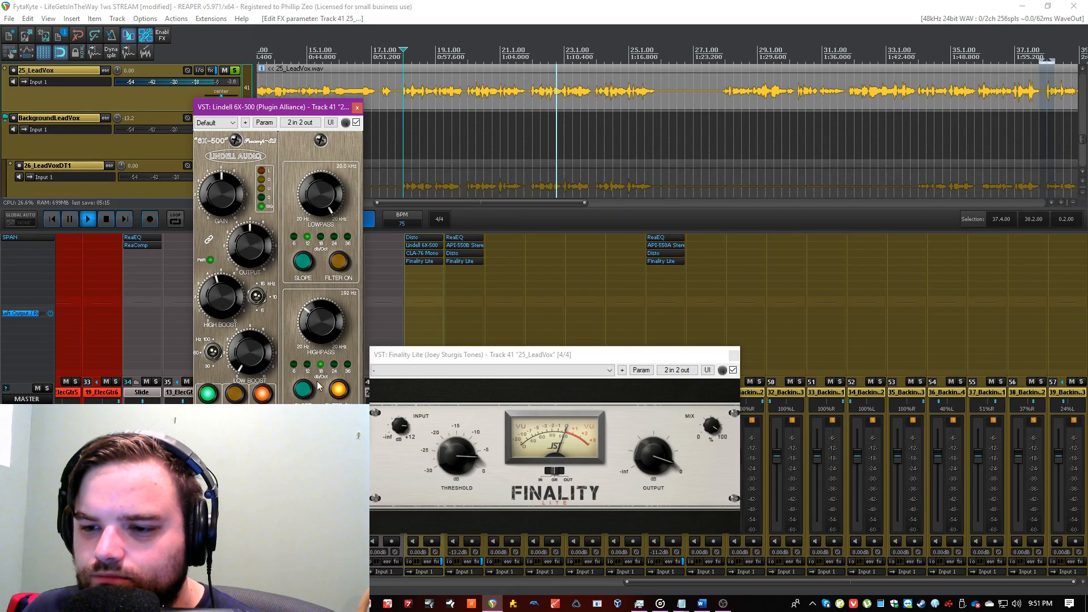
drag(316, 329, 319, 276)
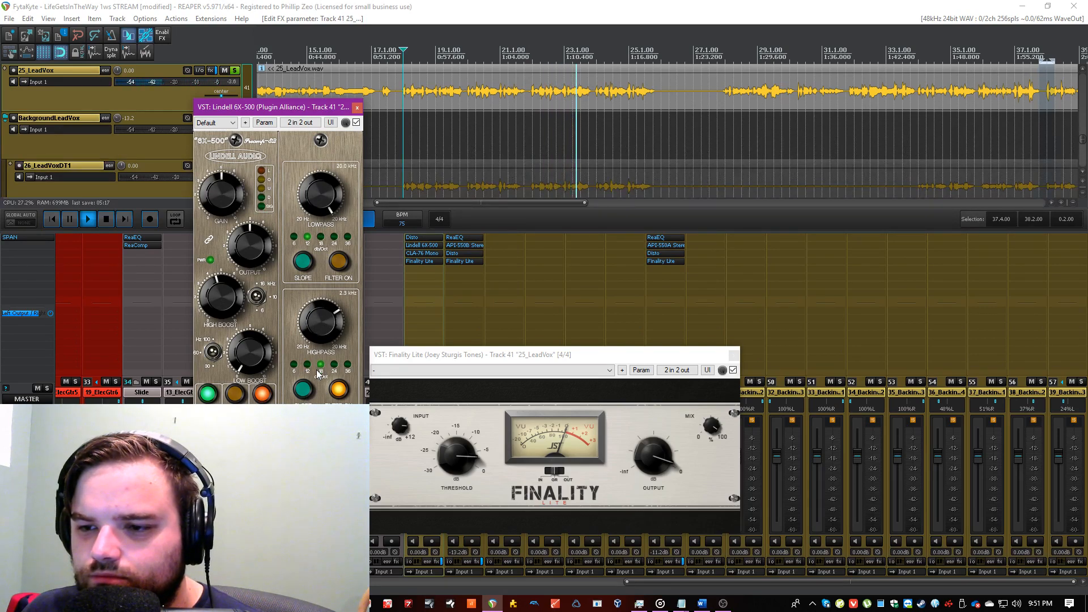
drag(319, 326, 320, 366)
drag(323, 220, 319, 214)
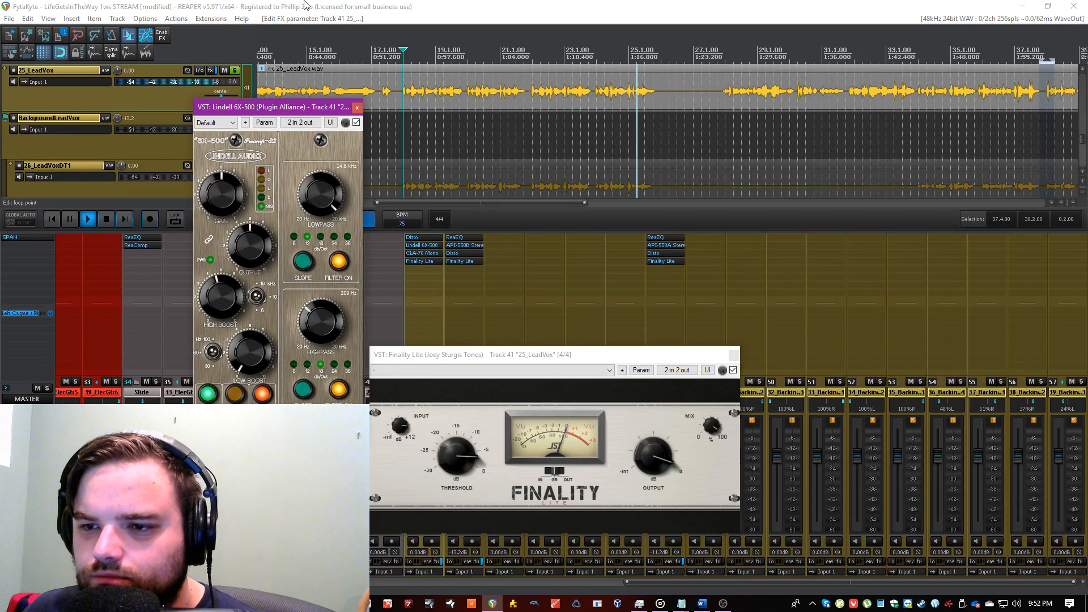
Step: Raise the Lindell 6X-500 high boost further, replay the vocal from bar 18 and close the plugin window
drag(223, 311, 227, 290)
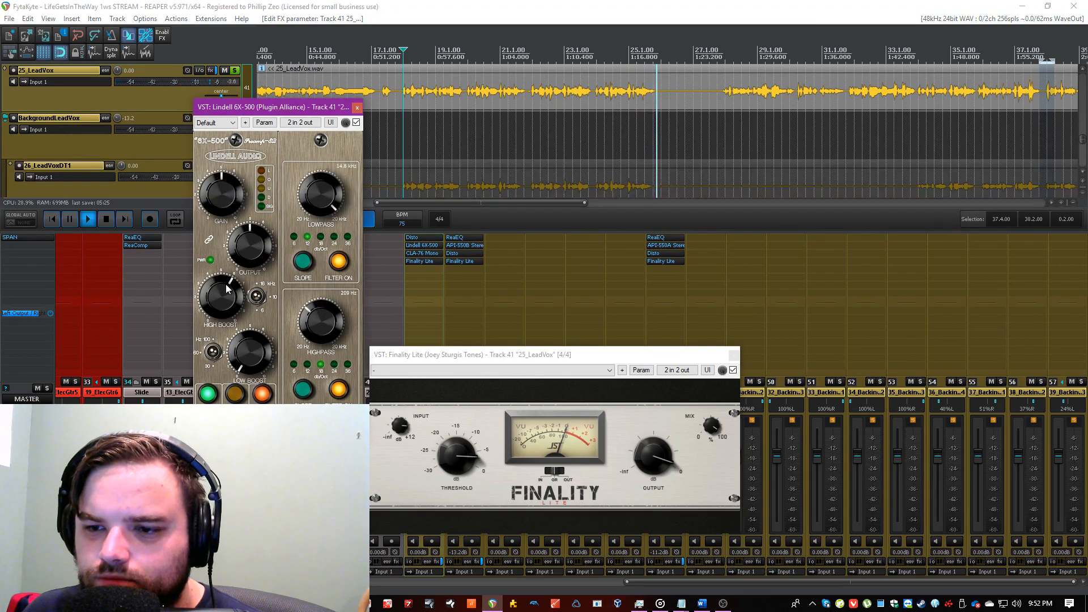
key(space)
key(space)
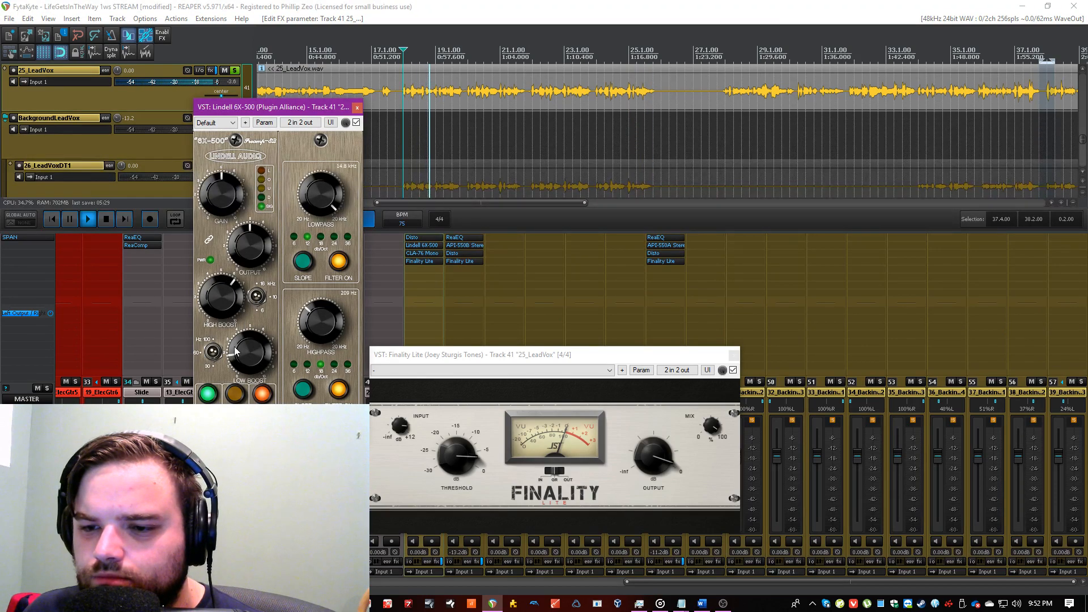
click(356, 107)
Step: Open the effect browser for another plugin on 25_LeadVox and clear the old search filter
click(417, 288)
click(421, 245)
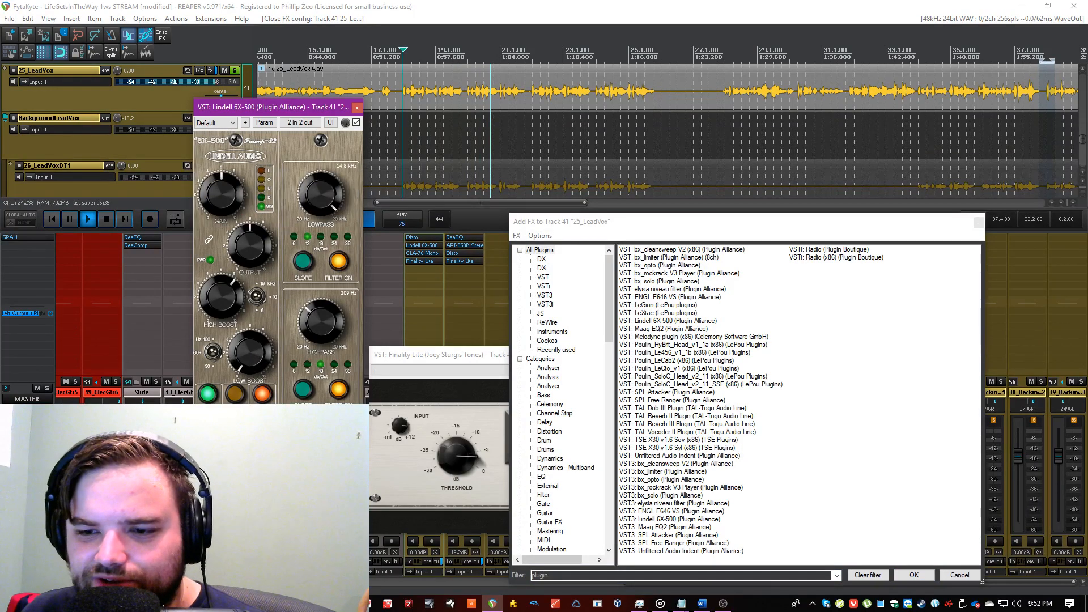
click(309, 88)
click(357, 107)
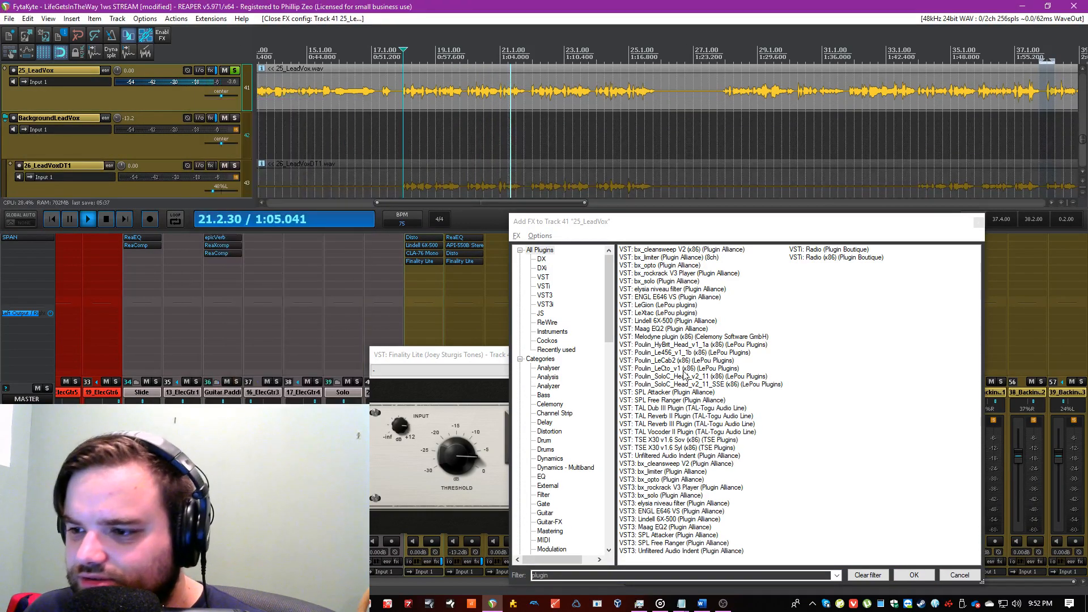
click(680, 575)
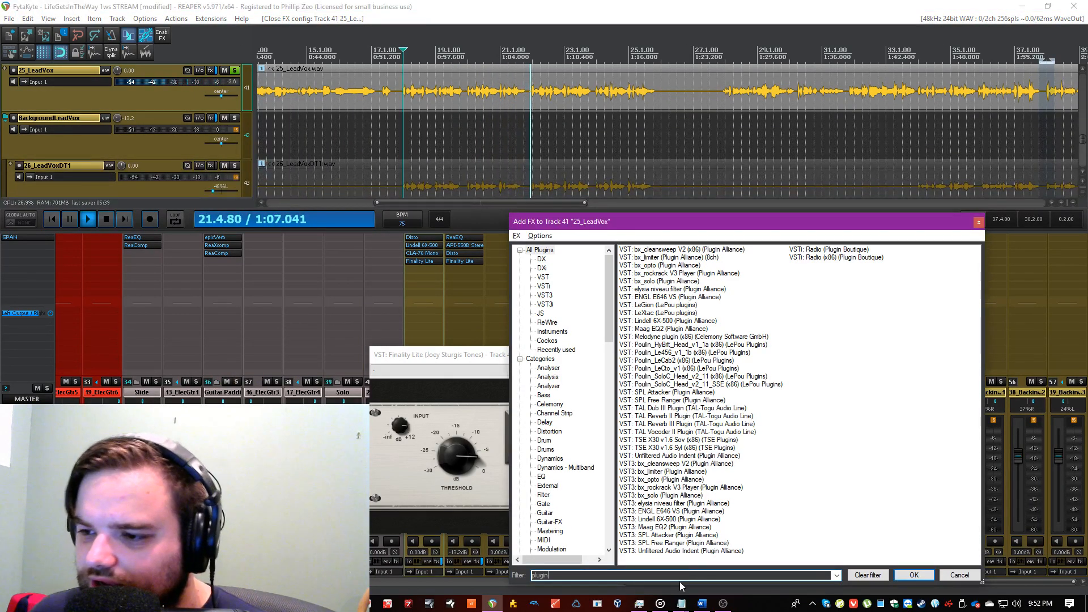
key(BackSpace)
key(BackSpace)
key(BackSpace)
key(BackSpace)
key(BackSpace)
key(BackSpace)
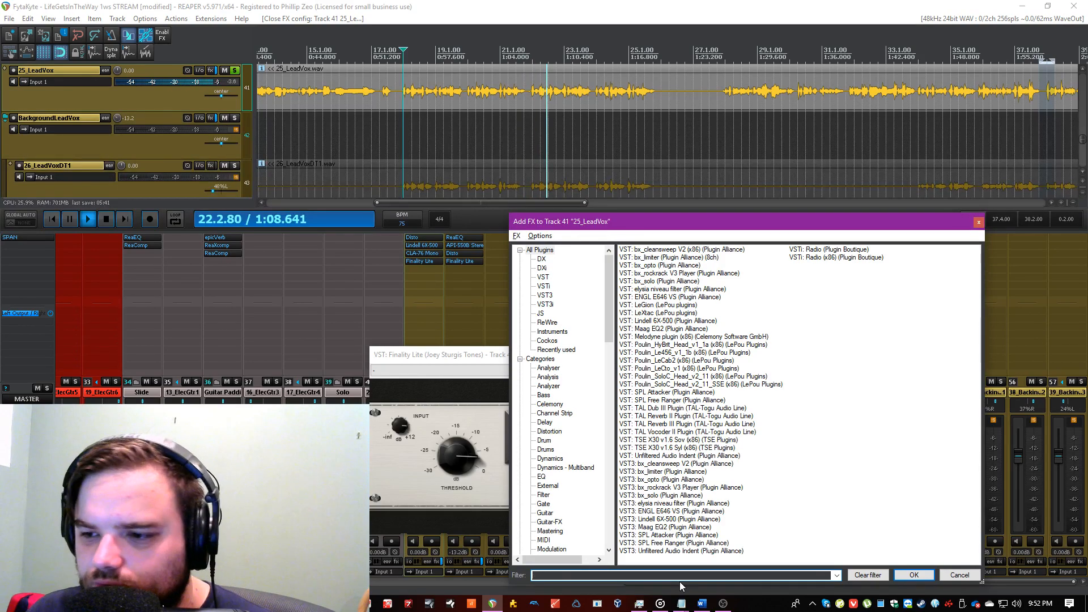
text(reaeq)
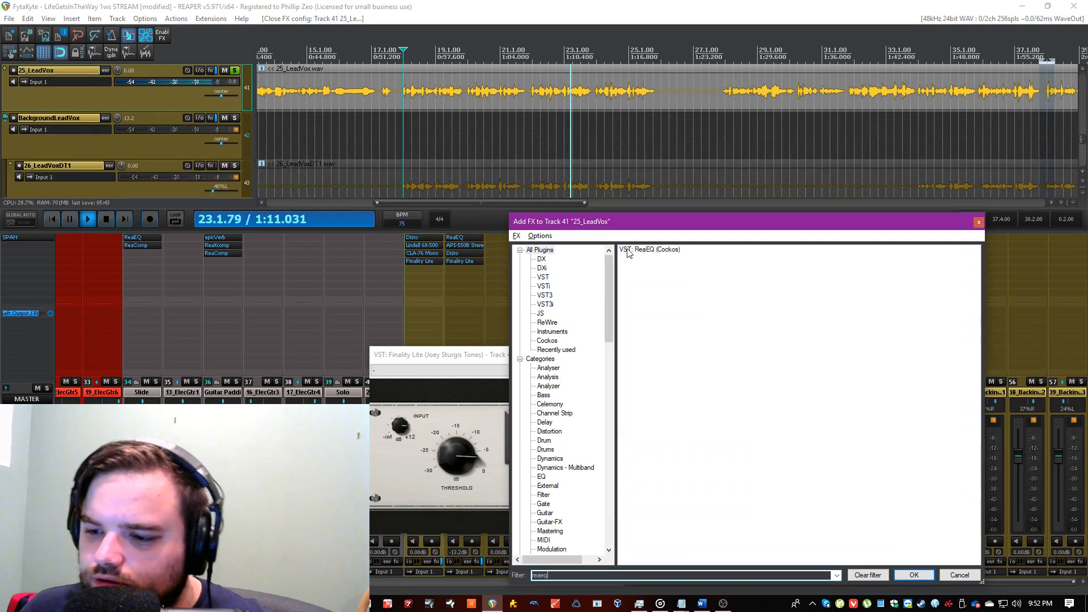
key(BackSpace)
key(BackSpace)
key(BackSpace)
key(BackSpace)
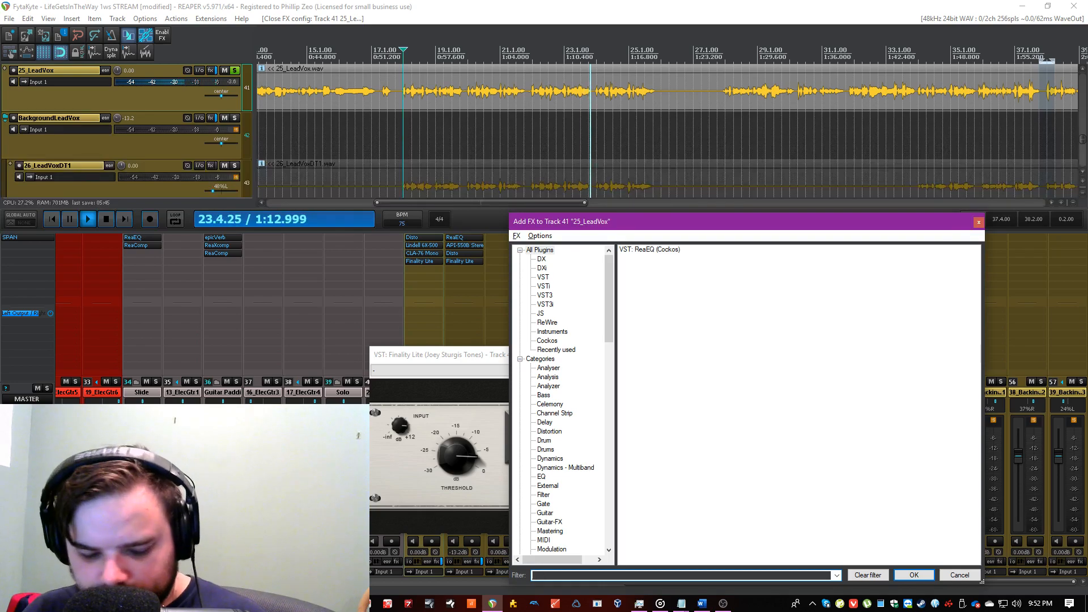
Step: Insert the Maag EQ2 on 25_LeadVox and place it directly before CLA-76 Mono in the effect chain
text(maag)
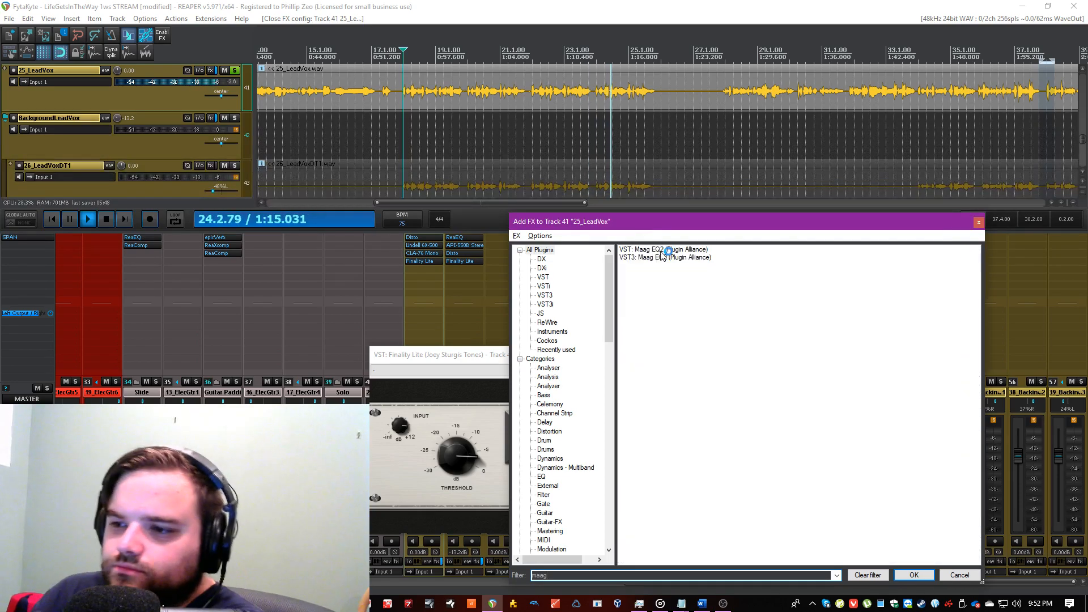
key(Return)
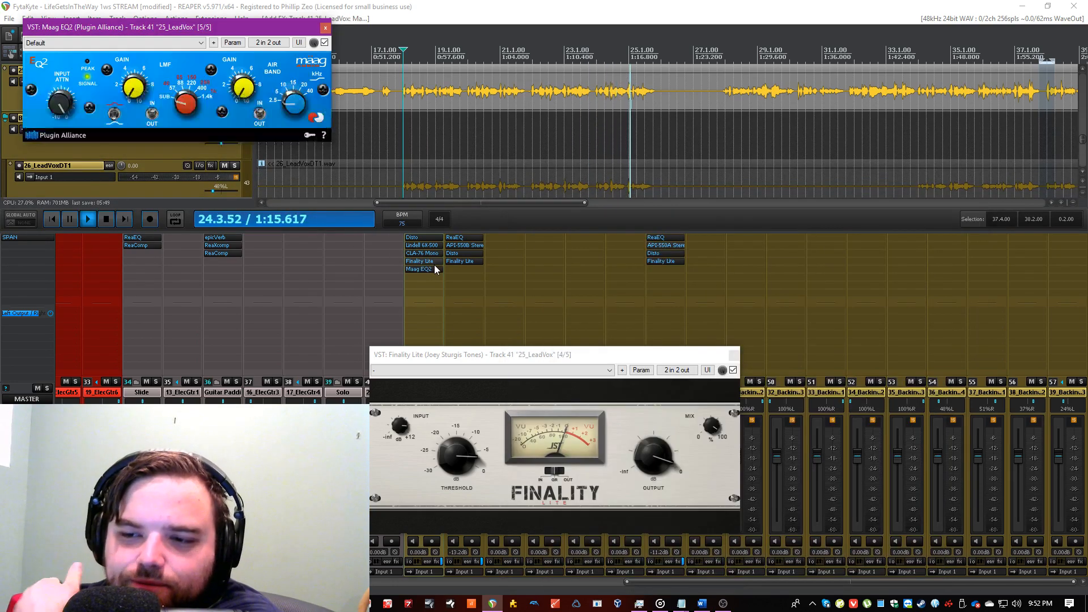
drag(431, 265, 425, 253)
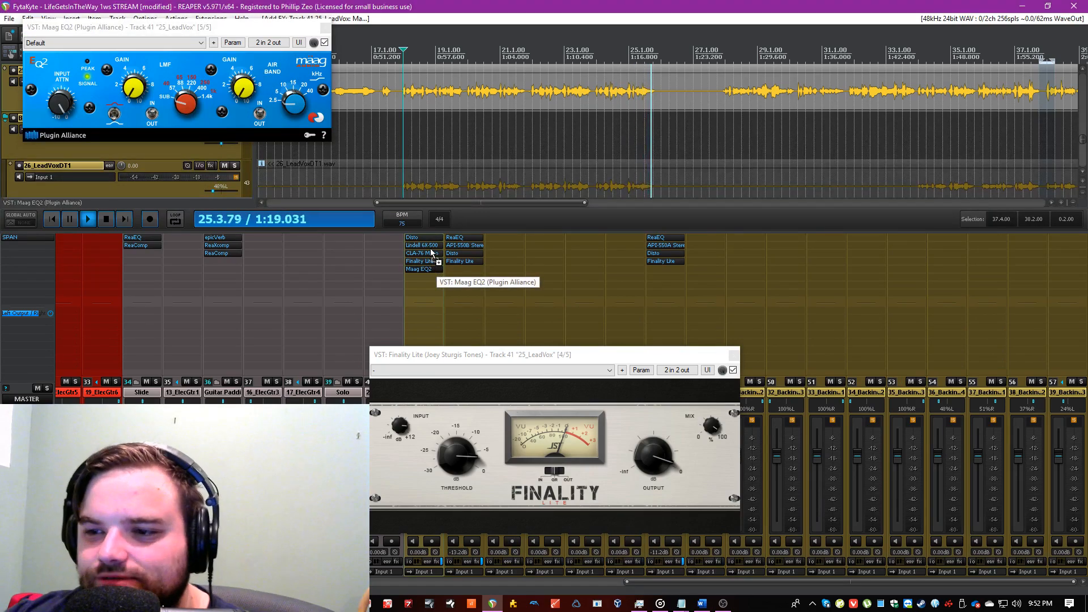
Step: Set the Maag EQ2 LMF band to 1.4k, raise its gain and replay the vocal from around bar 19
click(208, 102)
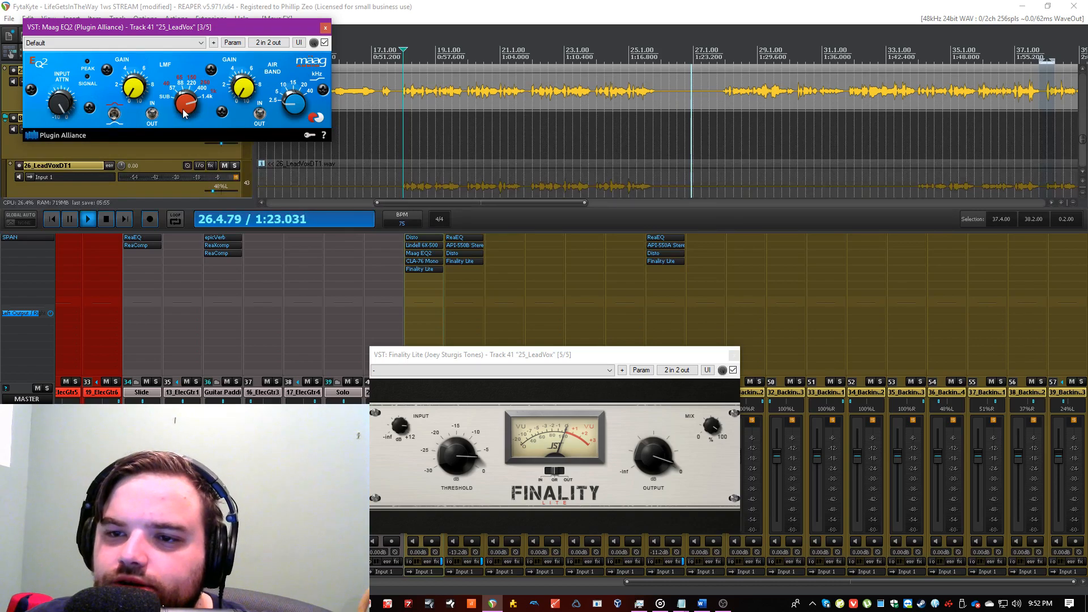
drag(139, 87, 140, 69)
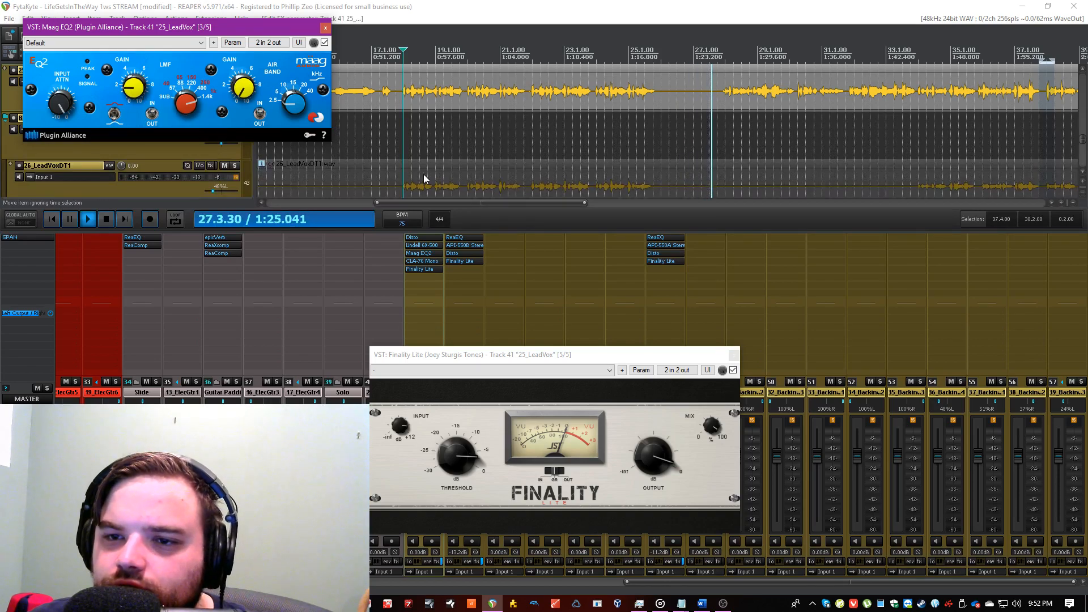
click(443, 137)
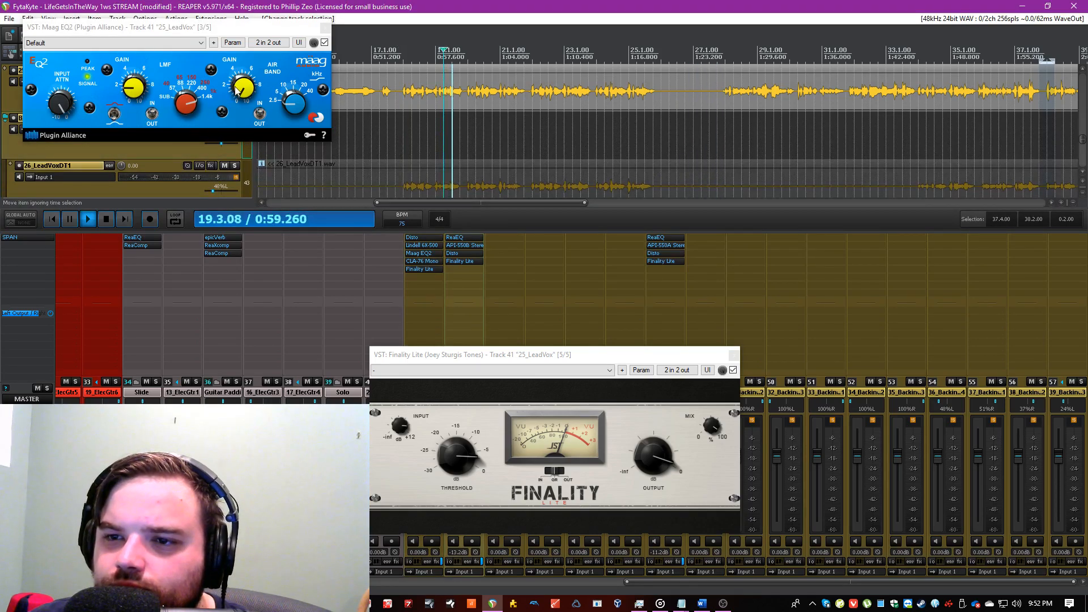
Step: Raise the Maag EQ2 air band's frequency and gain, and save the project
mouse_move(292, 109)
mouse_down()
mouse_move(294, 77)
mouse_move(294, 93)
mouse_up()
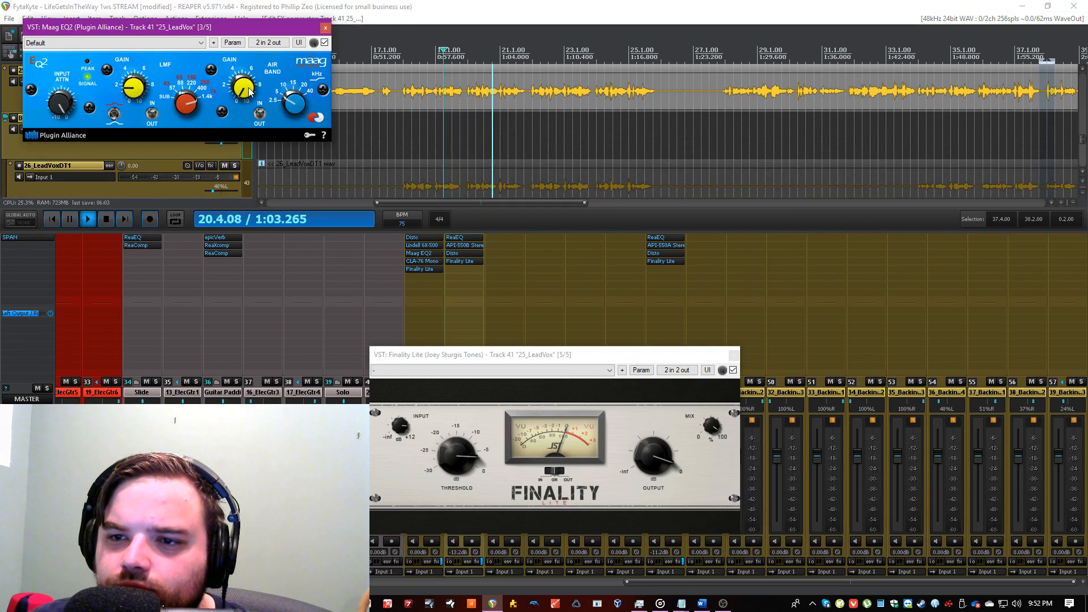
drag(251, 59, 251, 55)
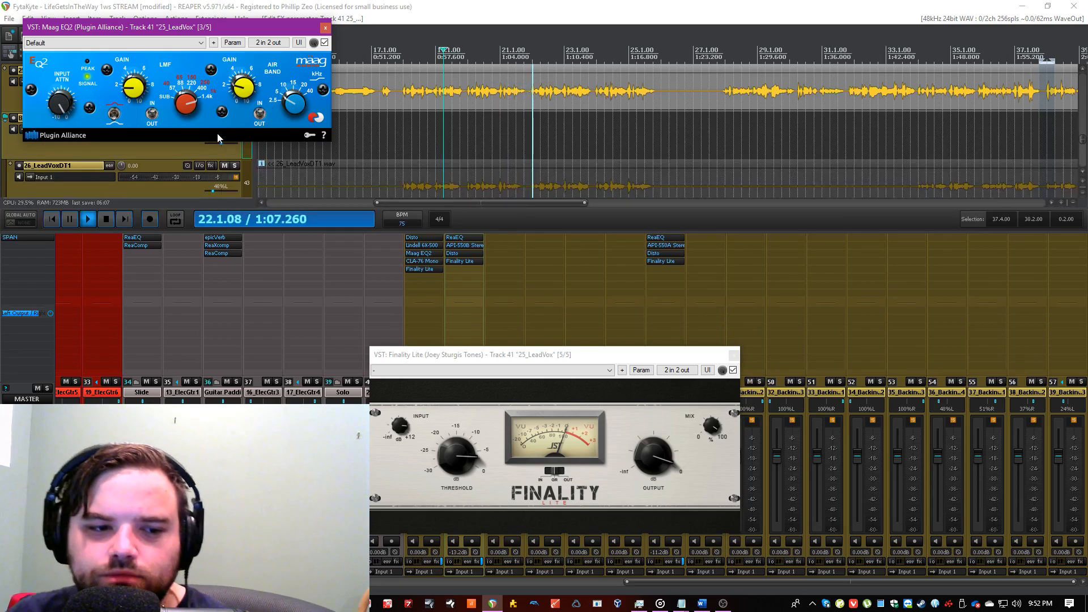
click(136, 173)
key(ctrl+s)
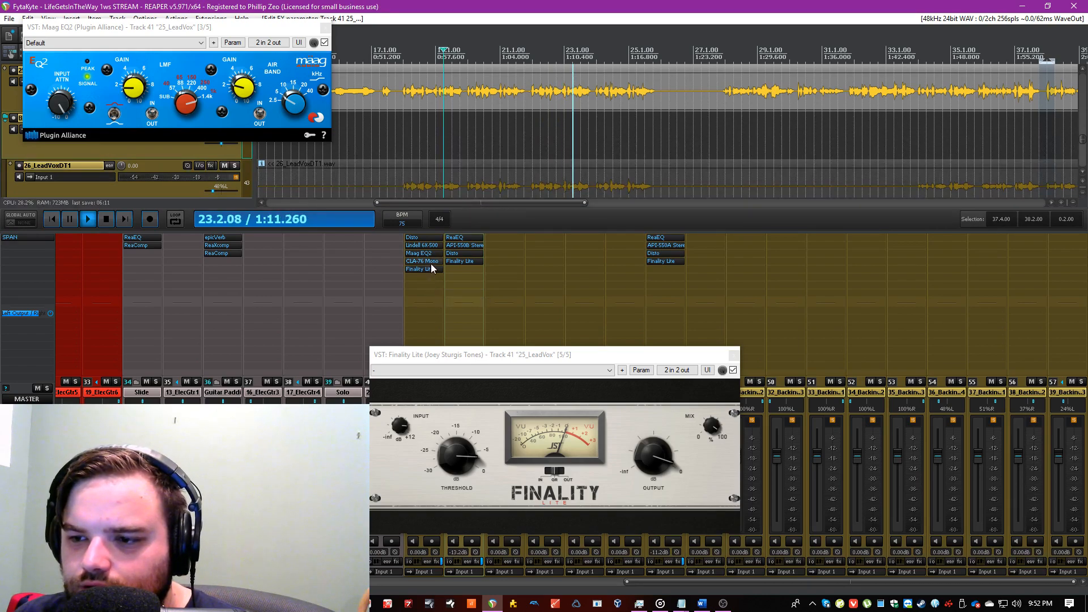
Step: Raise the CLA-76 Mono output on 25_LeadVox to about -13.0 and close the compressor
click(424, 261)
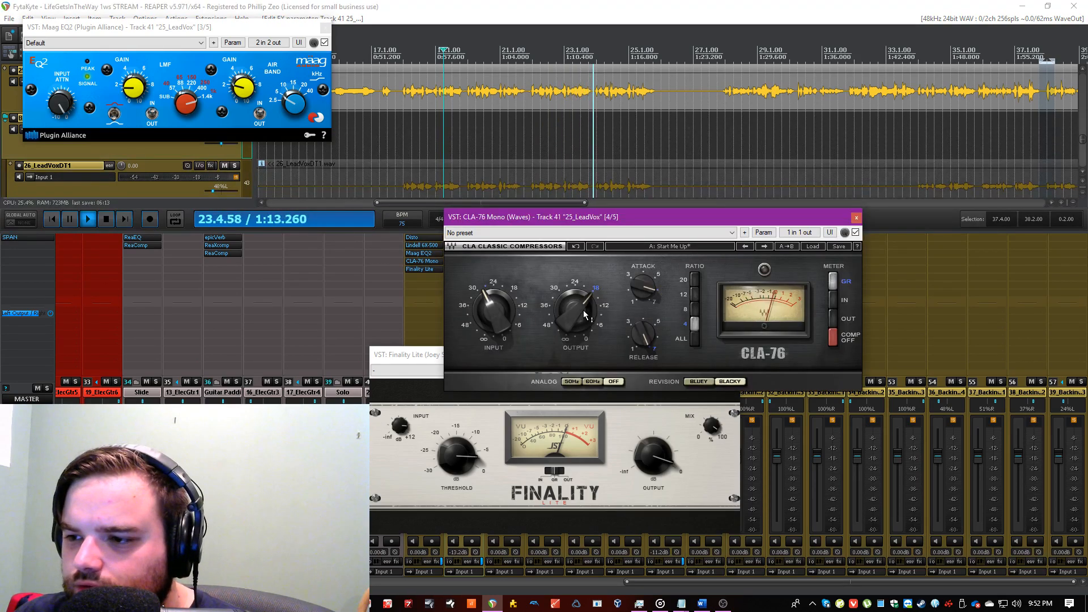
drag(584, 314, 583, 310)
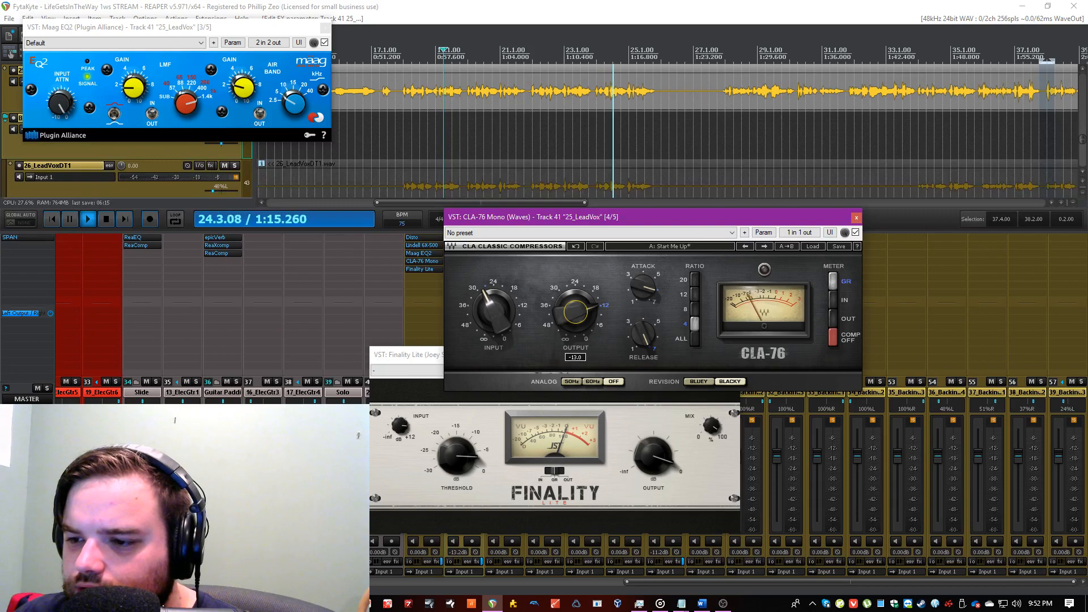
click(856, 218)
Step: Lower the 25_LeadVox fader to -10.2 dB and unsolo the track to hear it in the full mix
drag(527, 354, 839, 315)
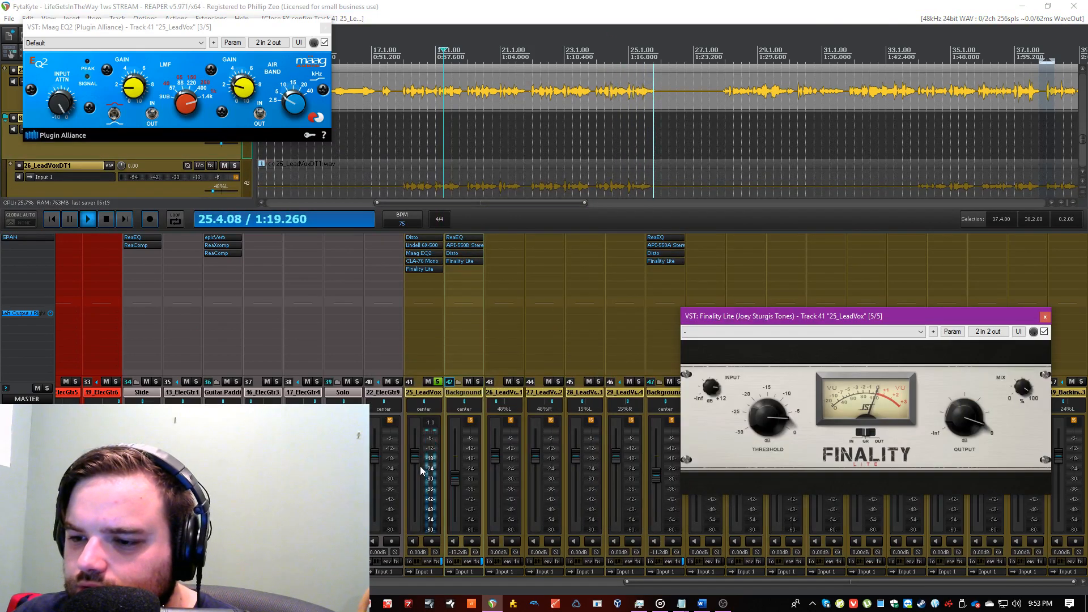
click(414, 468)
drag(412, 460, 418, 479)
key(F6)
scroll(622, 82, down, 3)
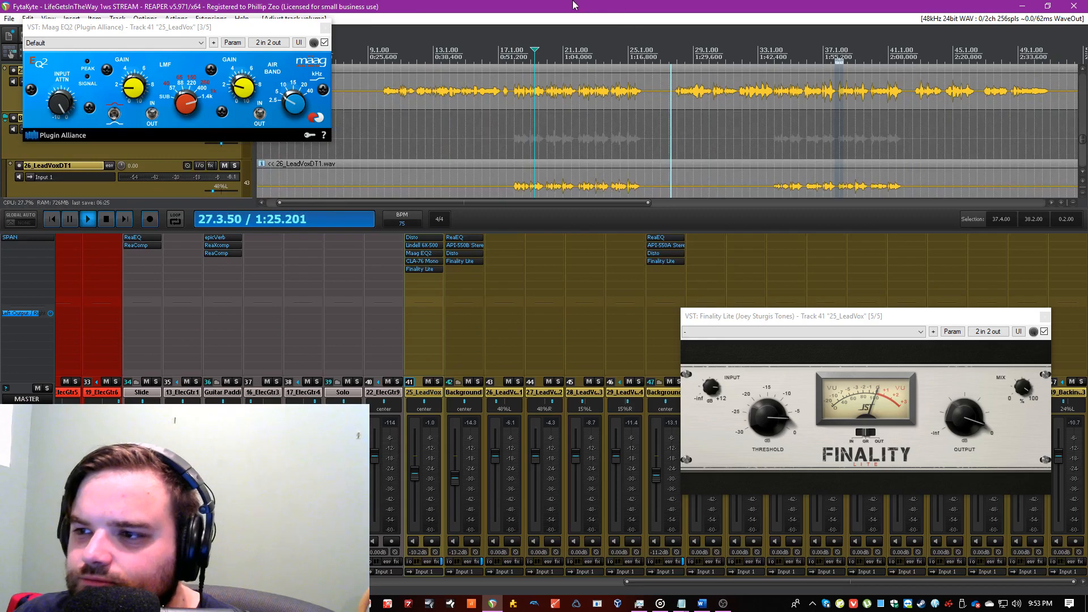
click(325, 28)
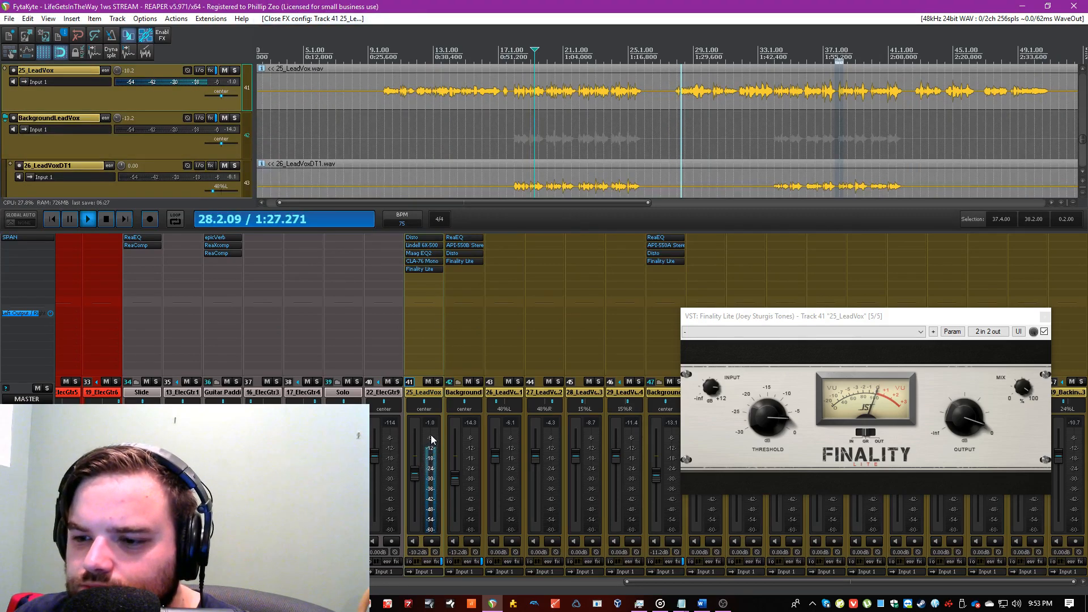
Step: Set the Hottitude of Disto on 25_LeadVox to 23.00, save the project and close the open plug-in windows
click(426, 237)
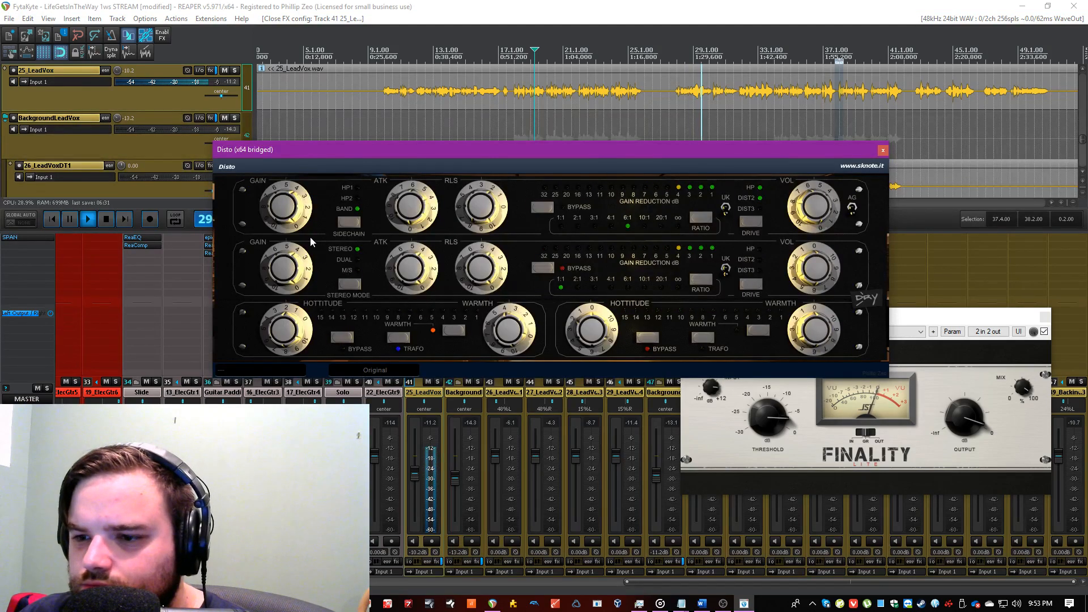
drag(293, 332, 293, 328)
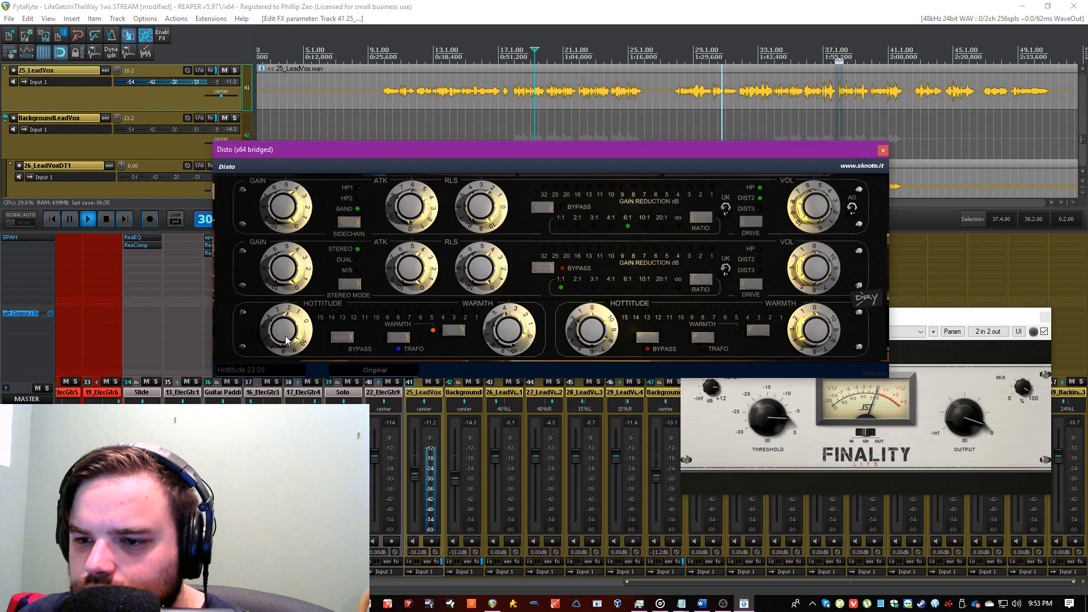
key(ctrl+s)
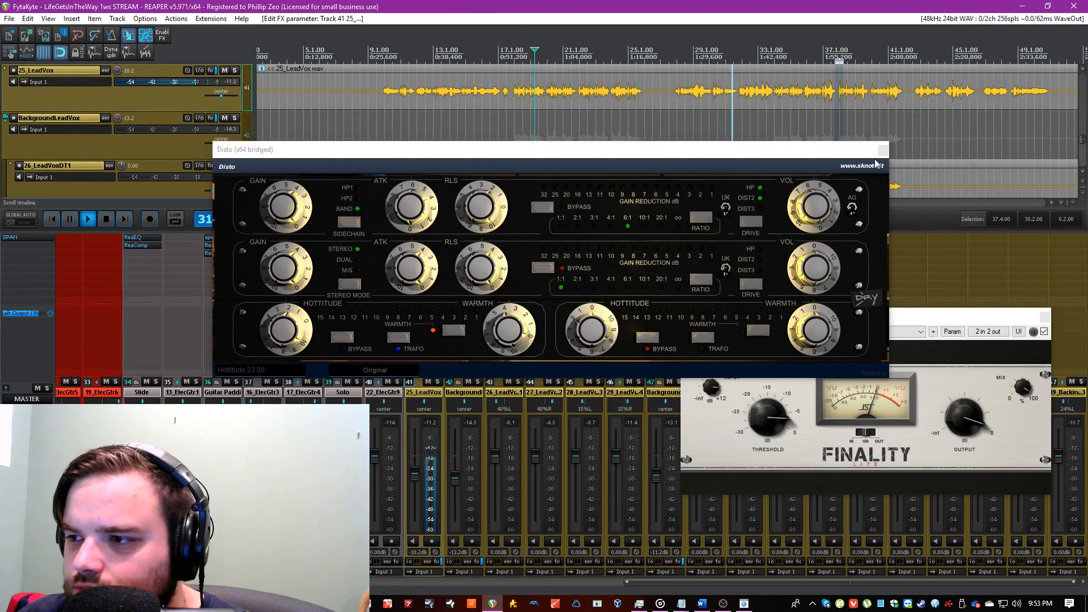
click(882, 150)
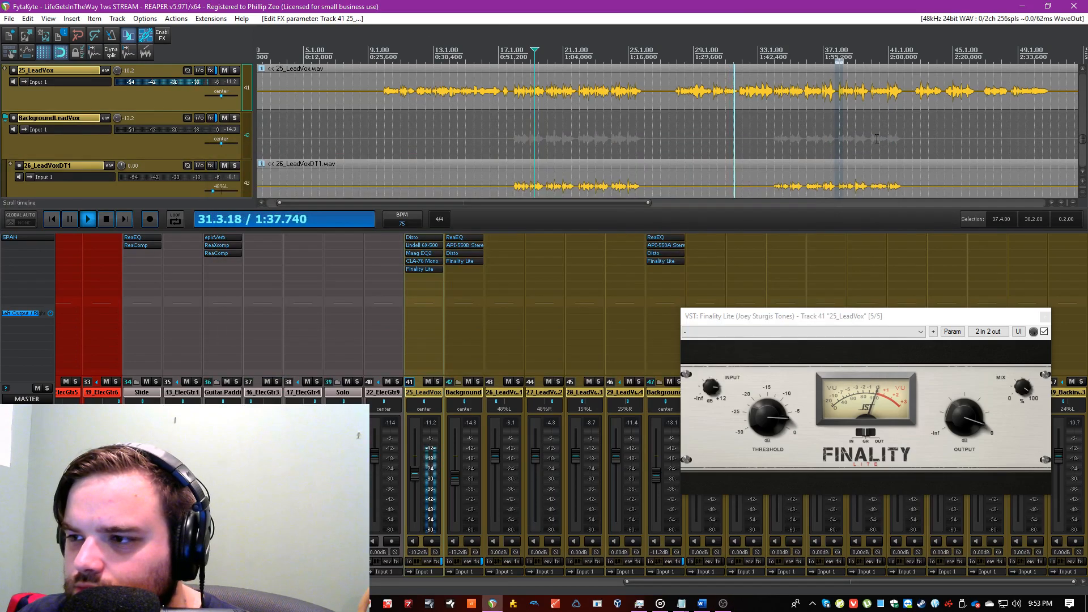
click(1045, 316)
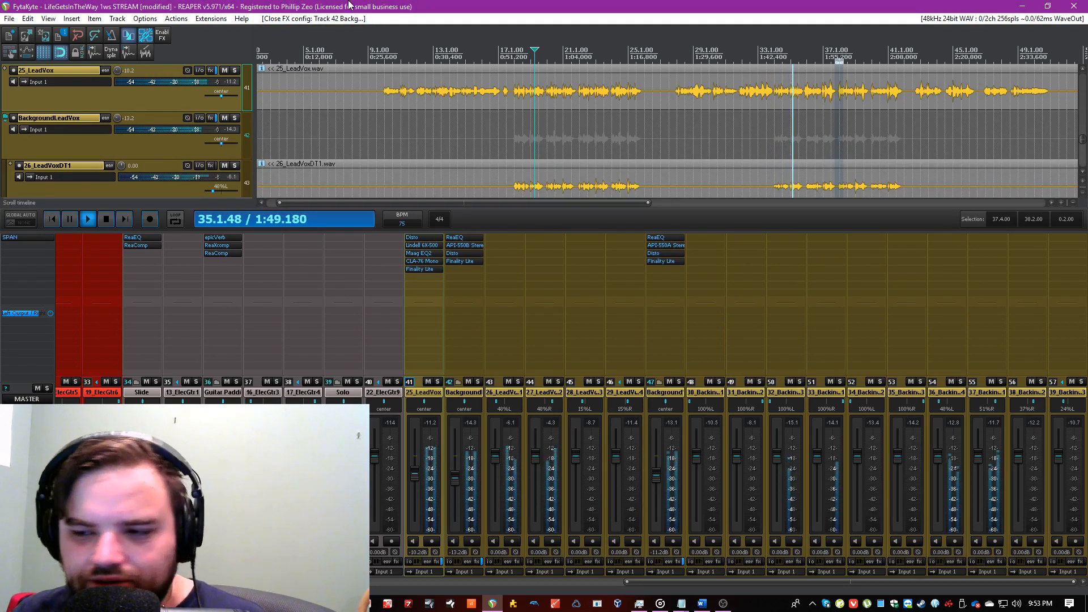
key(ctrl+s)
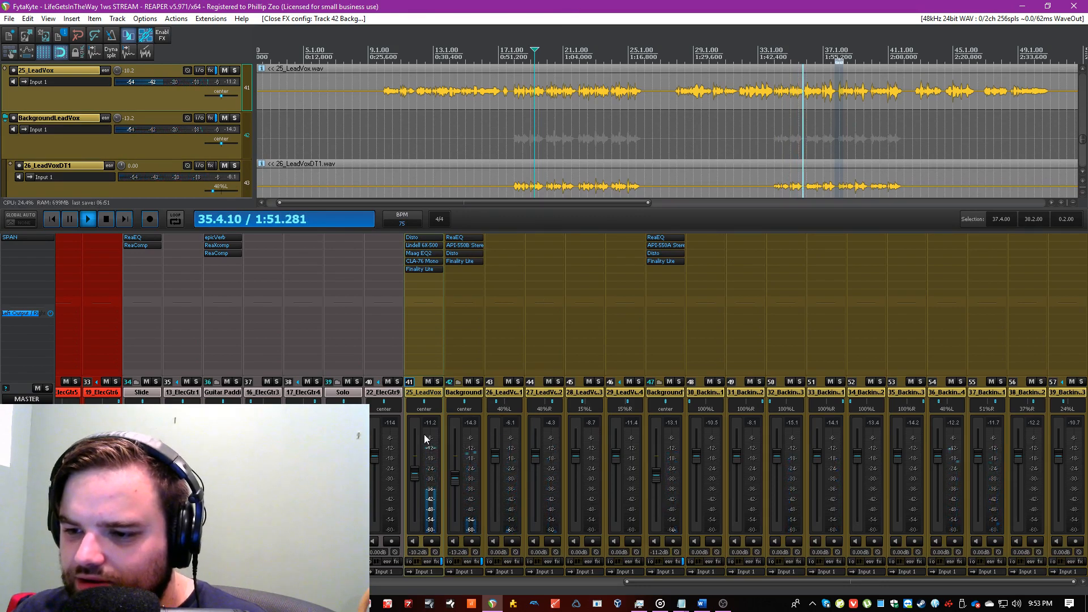
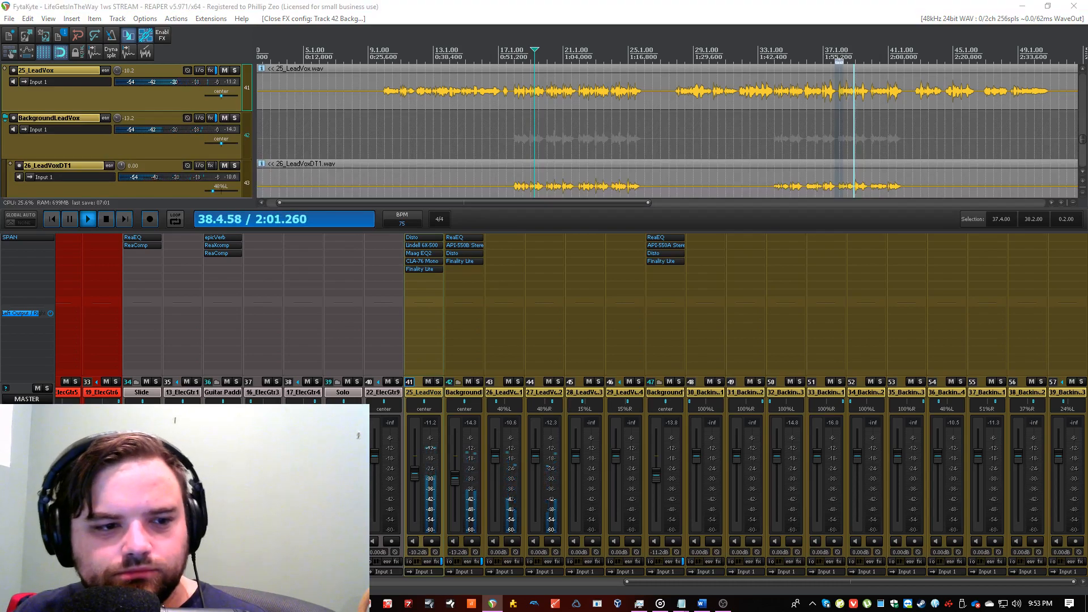
click(294, 4)
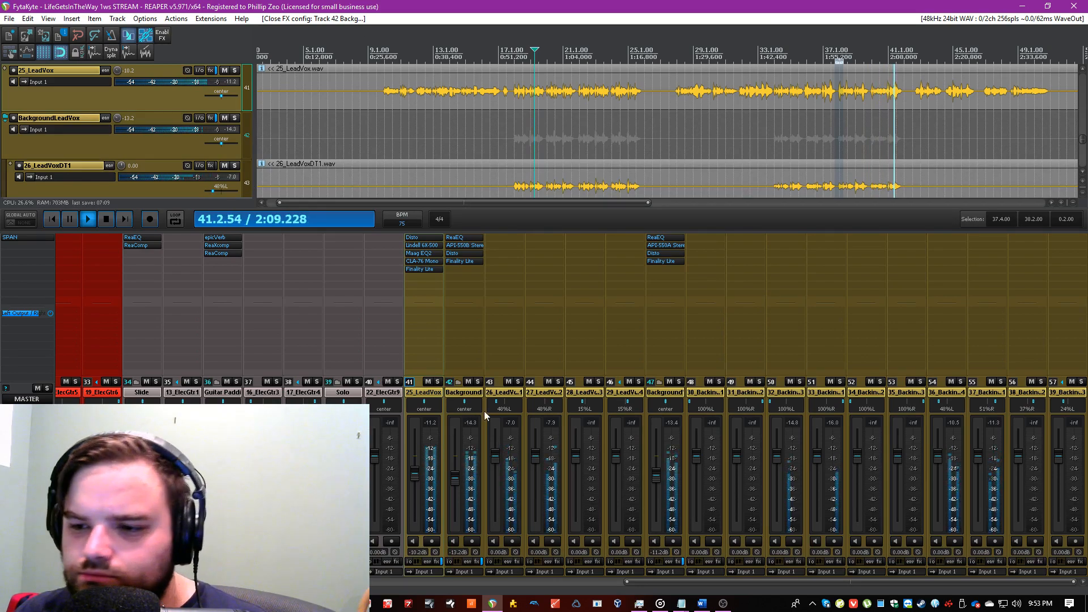
Step: Solo 25_LeadVox and insert ReaEQ in its effects chain between Maag EQ2 and CLA-76 Mono
click(437, 382)
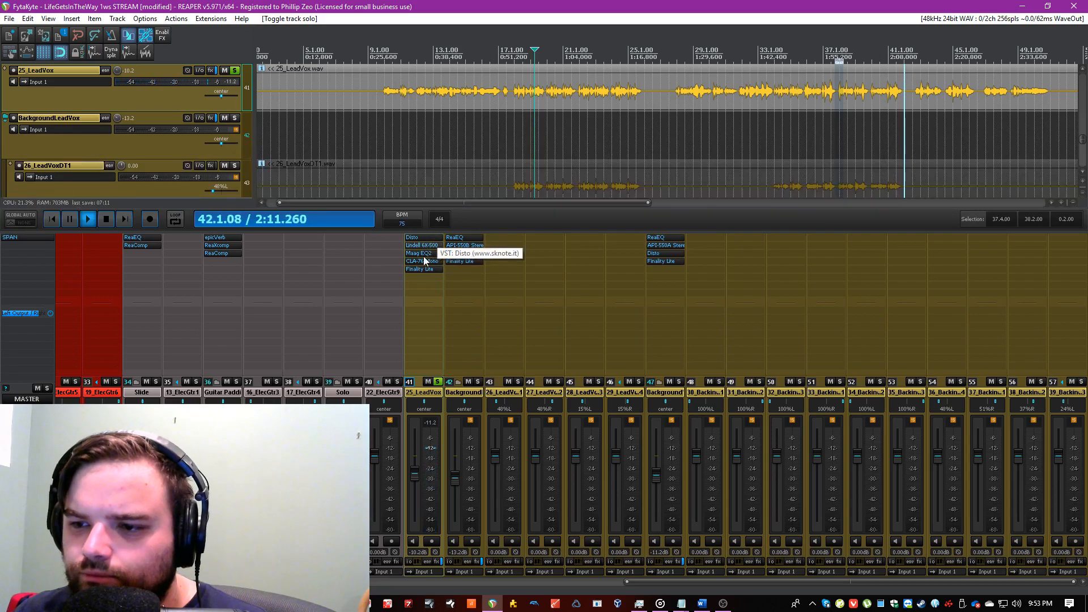
click(418, 285)
text(reaeq)
double_click(636, 252)
drag(435, 274, 437, 260)
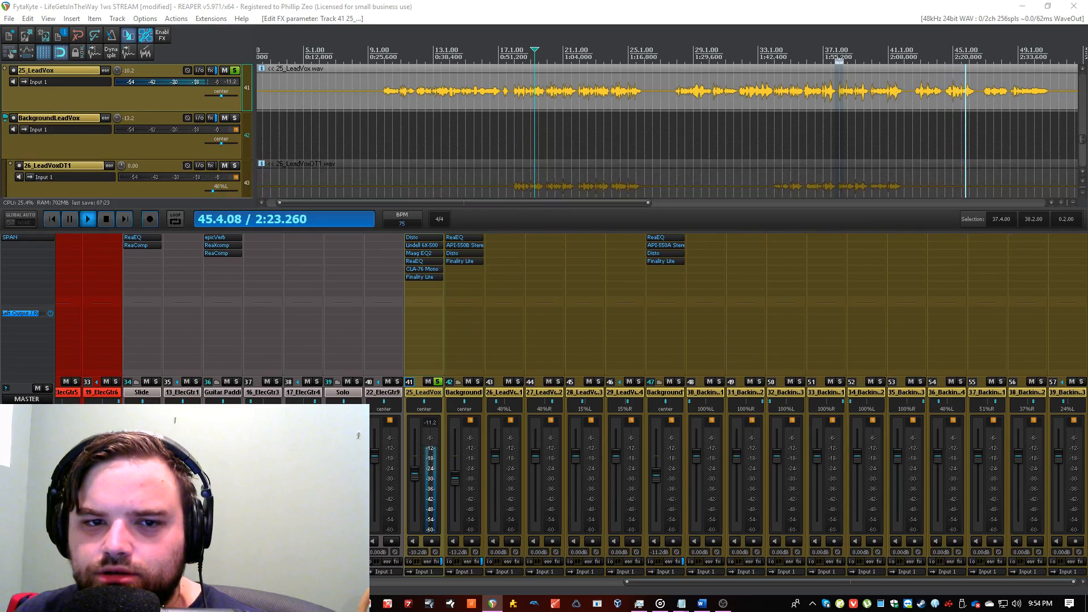
Step: Cut ReaEQ band 2 and notch band 5 at 636.3 Hz by -6.4 dB with 0.25 oct bandwidth, then unsolo 25_LeadVox
drag(0, 137, 535, 138)
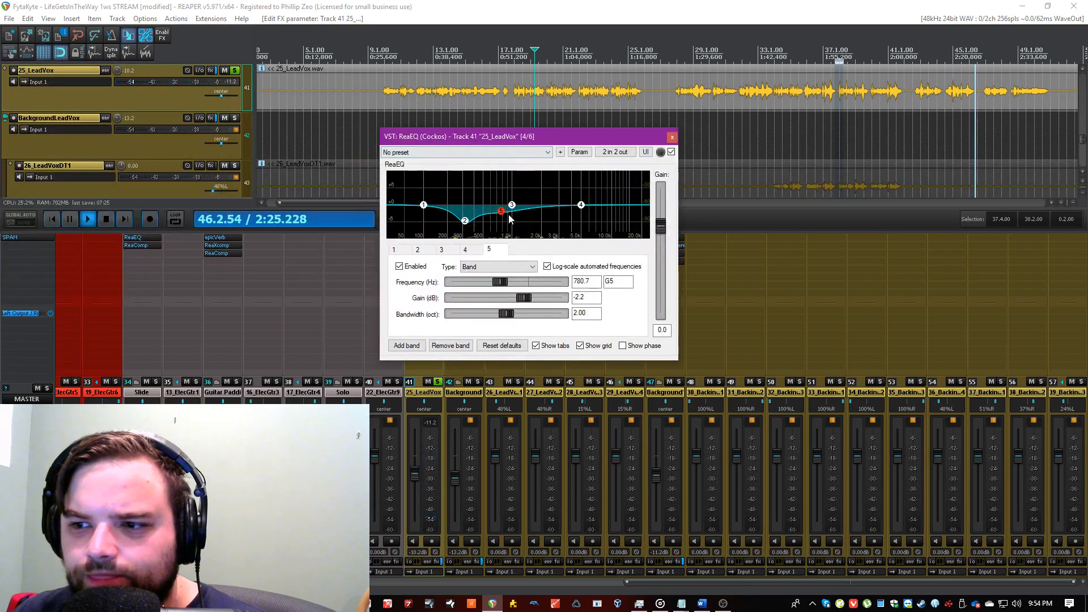
drag(503, 218, 493, 215)
mouse_move(507, 314)
mouse_down()
mouse_move(462, 316)
mouse_move(512, 301)
mouse_up()
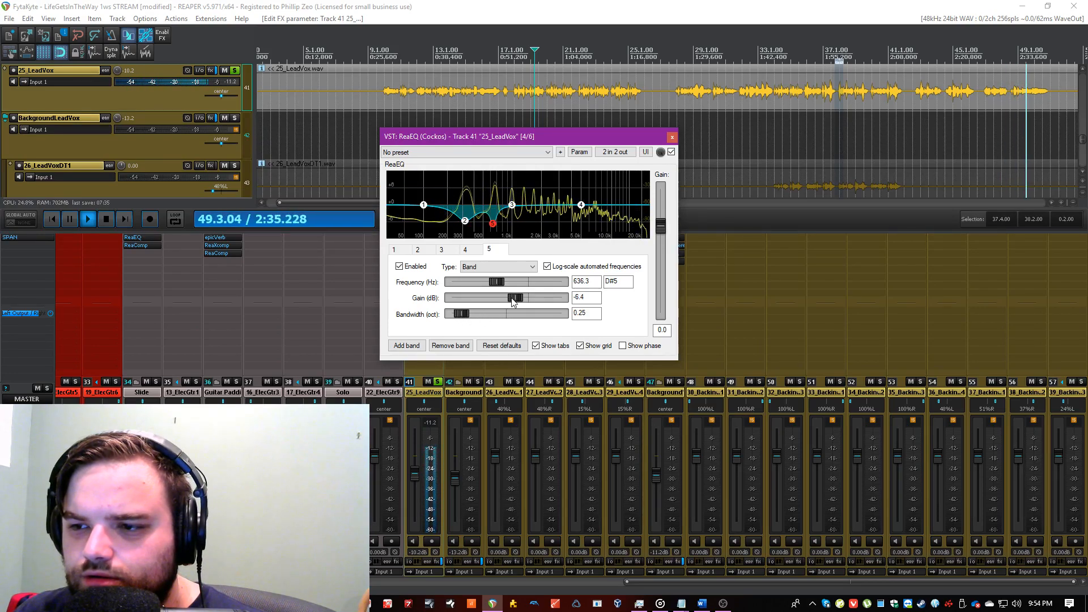
key(Escape)
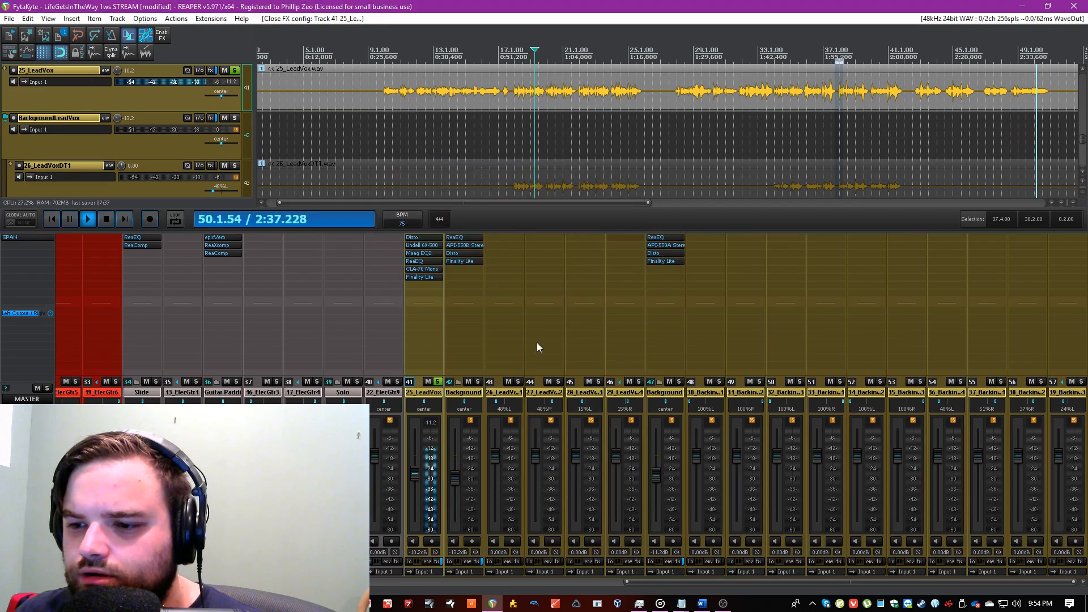
click(437, 382)
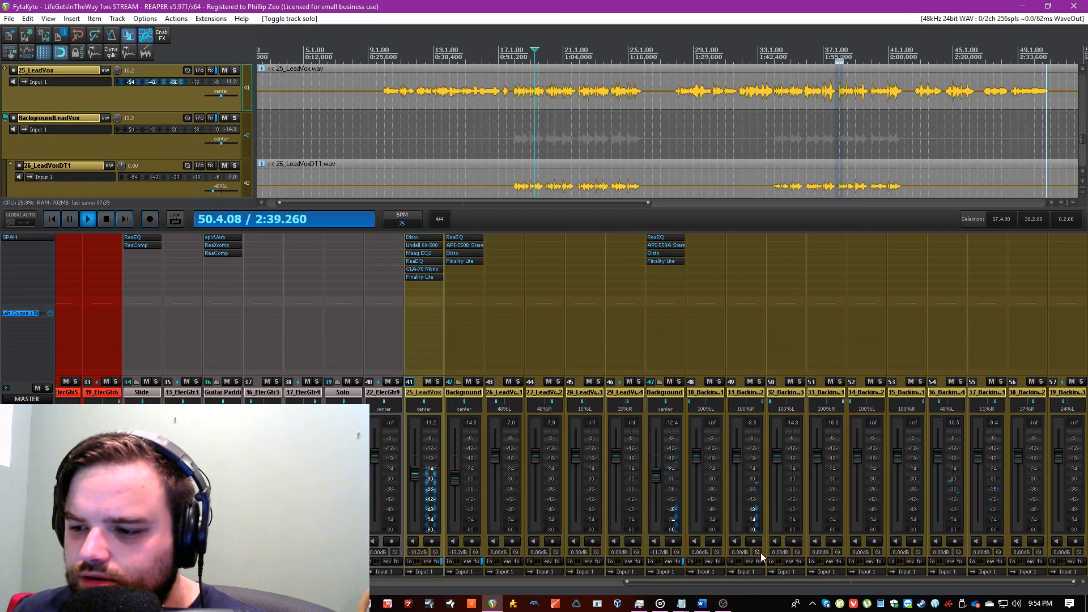
Step: Add three new tracks at the end of the mixer, naming the first LEAD VOC DLAY and the second LeadVocVerb
key(ctrl+t)
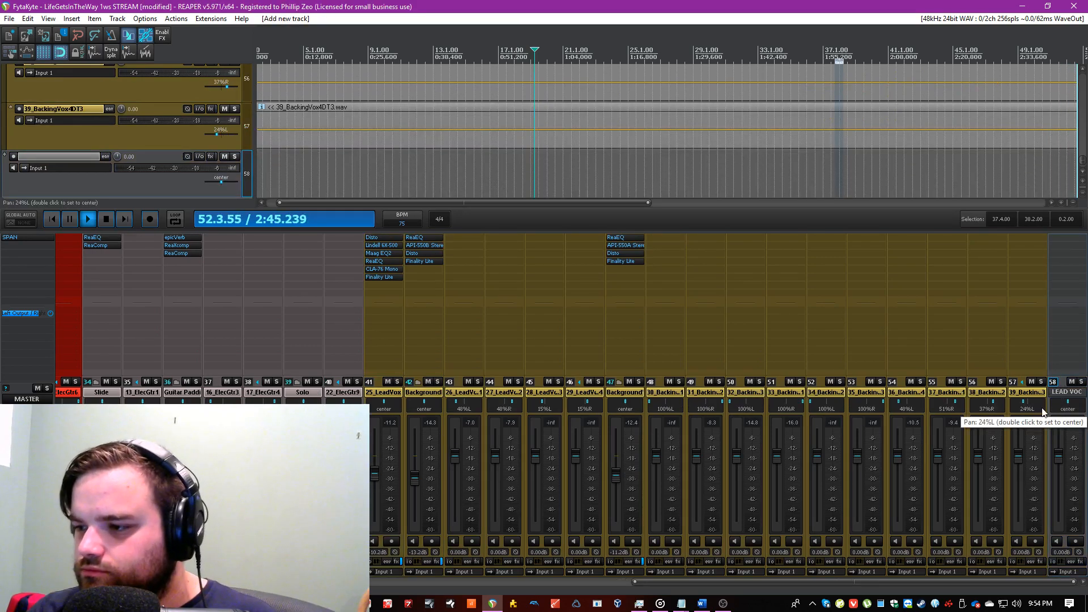
text(LEAD VOC DLAY)
key(Return)
key(ctrl+t)
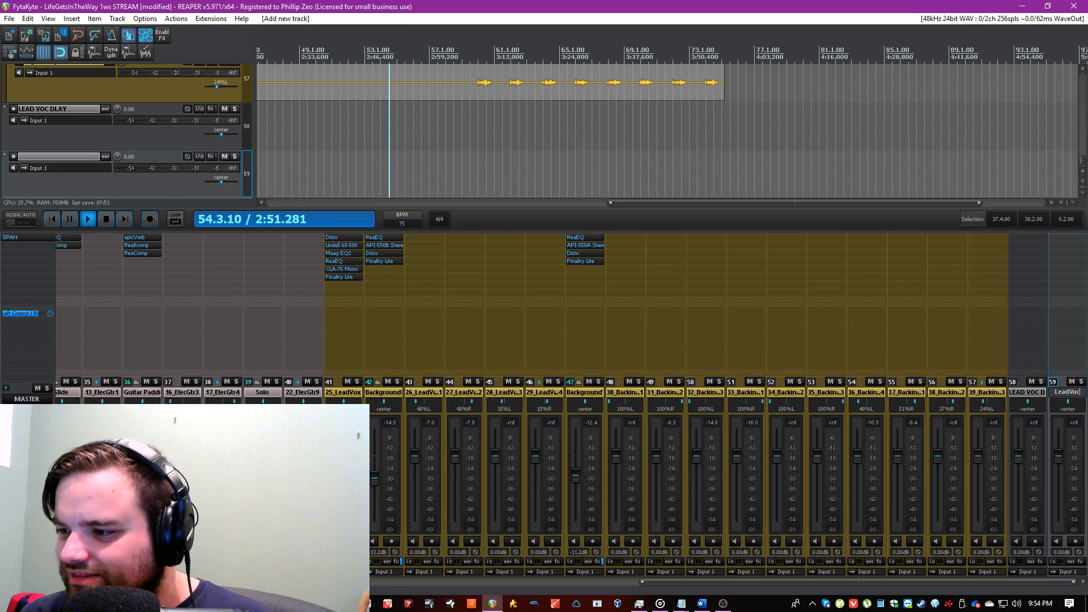
text(LeadVocVerb)
key(Return)
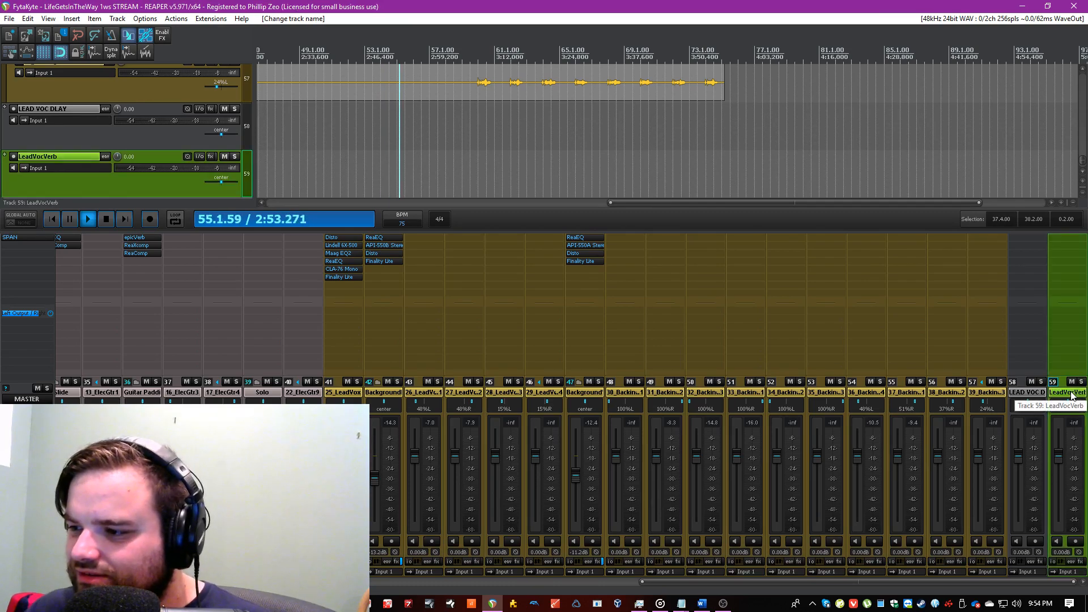
key(ctrl+t)
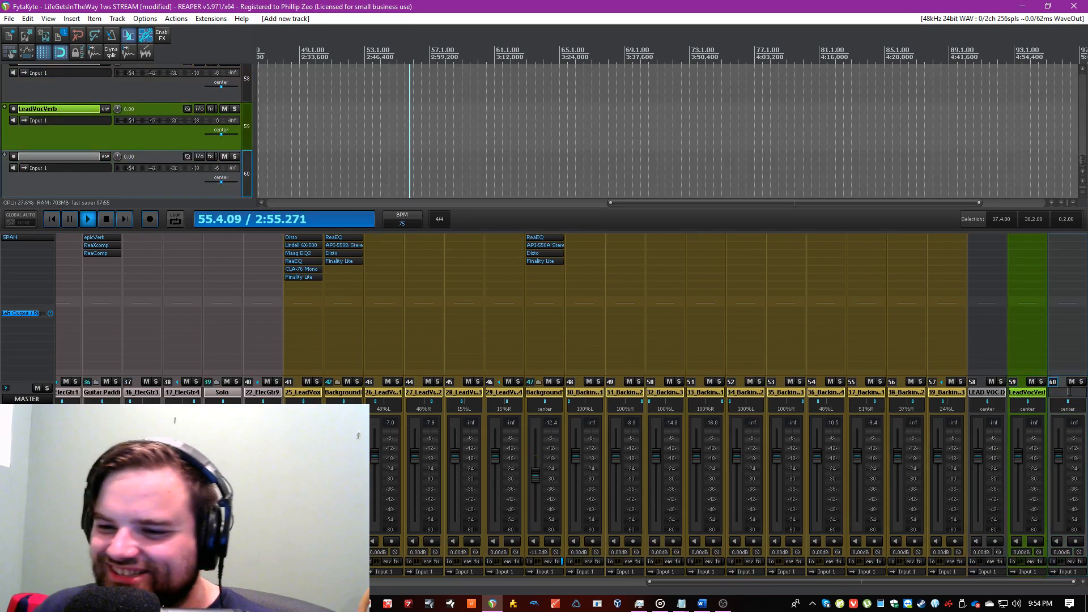
Step: Add ReaEQ to the Solo track and make band 1 a High Pass at 246.4 Hz
click(238, 394)
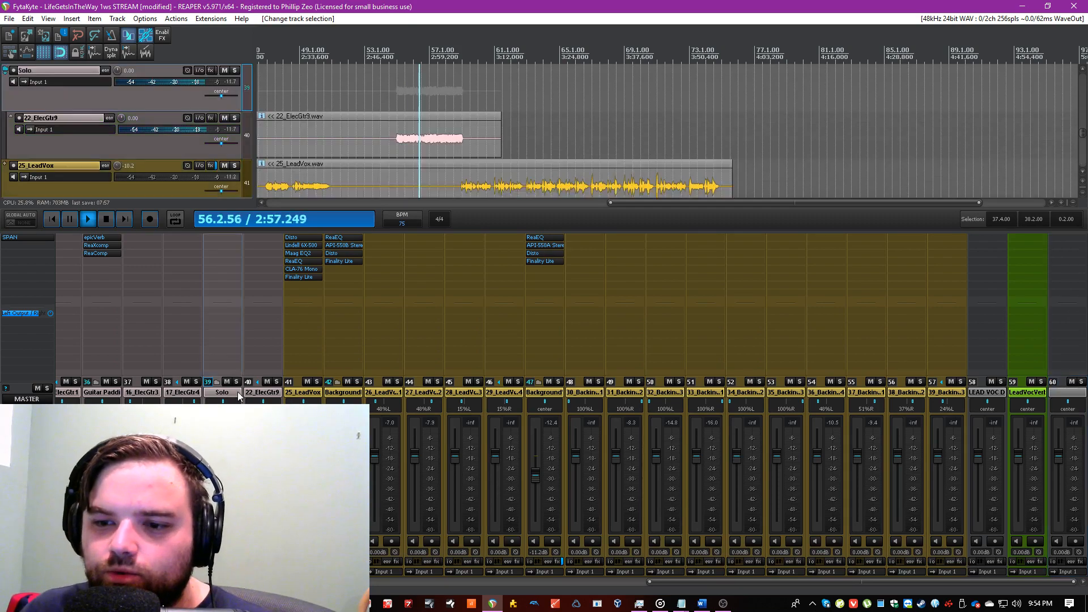
double_click(220, 243)
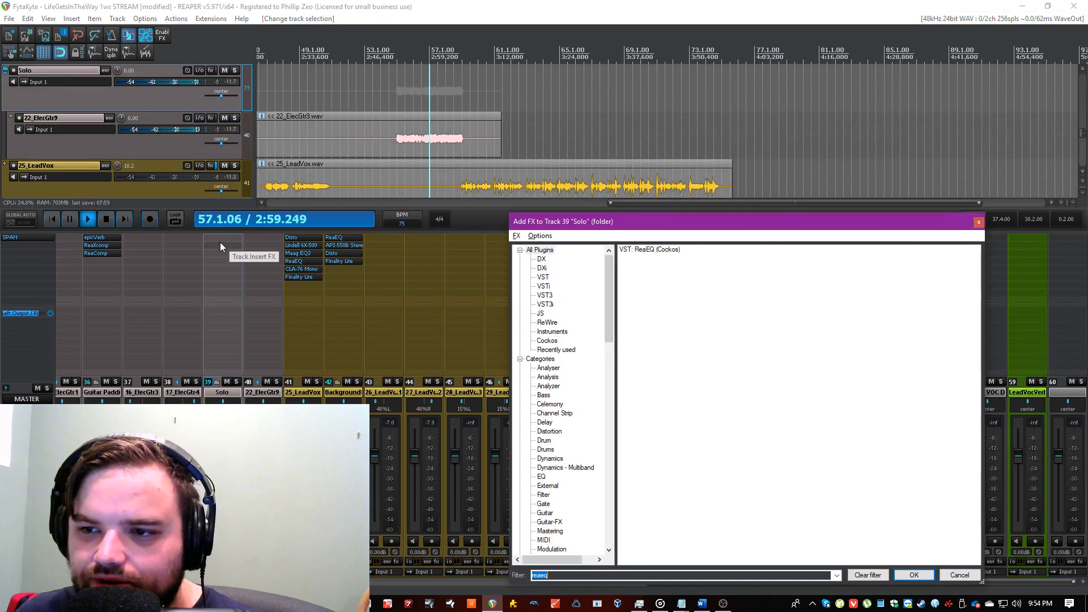
double_click(646, 249)
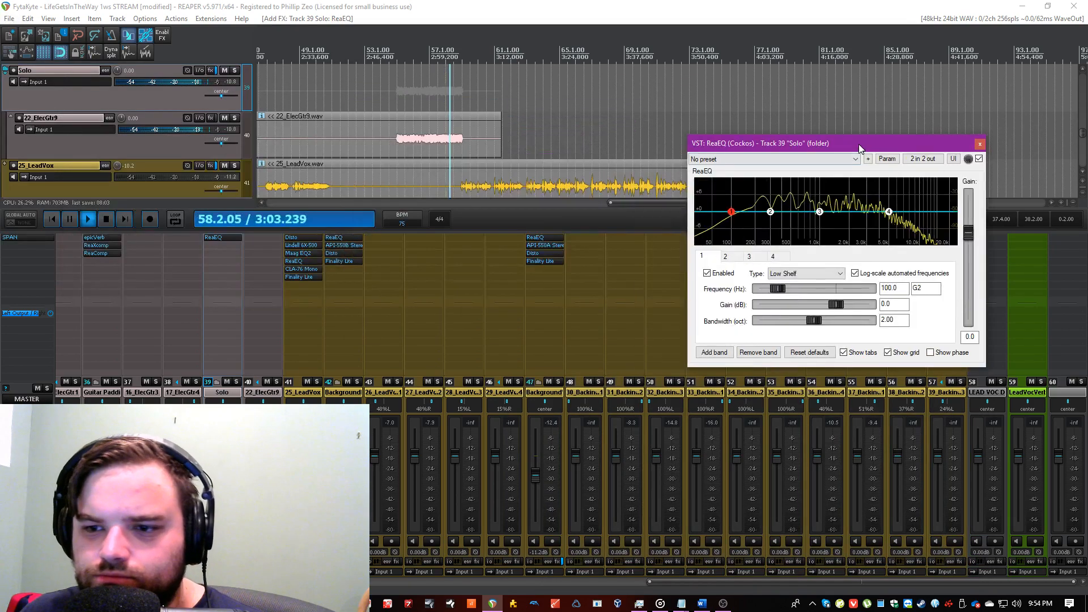
click(806, 273)
click(809, 315)
drag(731, 229, 764, 230)
Step: Replay the guitar solo, boosting ReaEQ band 3 by 8.0 dB at 6529.2 Hz and cutting band 2 by 2.0 dB at 546.2 Hz
key(space)
click(389, 72)
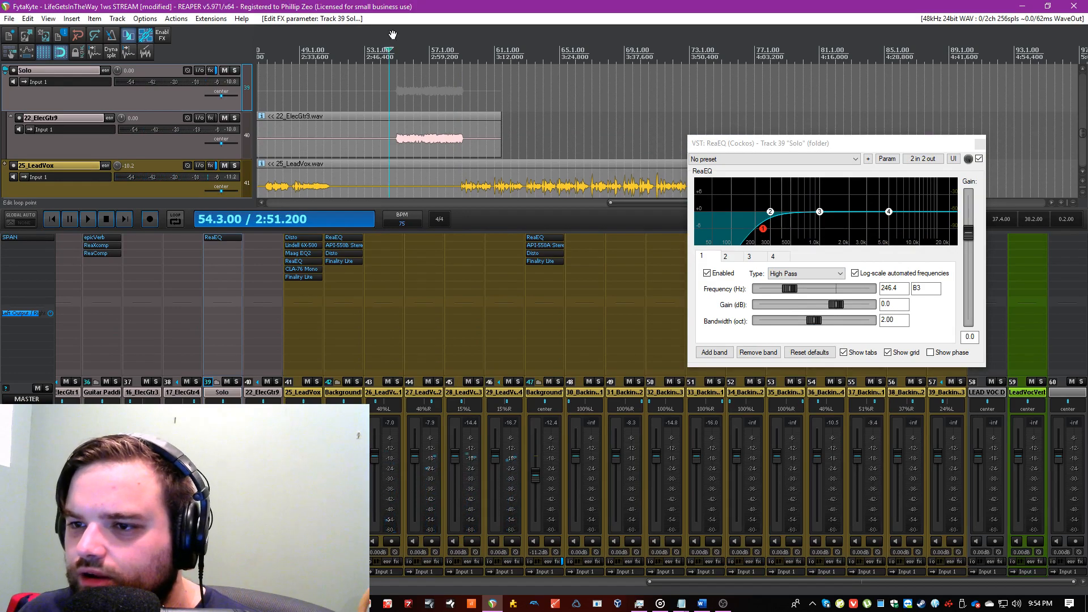
drag(819, 212, 901, 190)
scroll(603, 78, up, 3)
key(space)
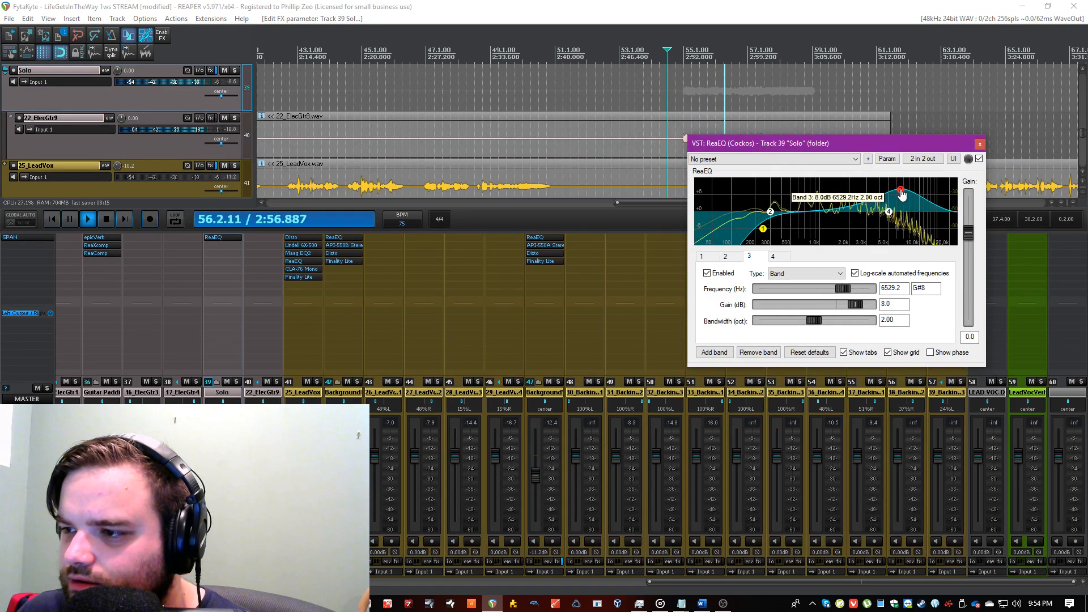
drag(770, 221, 794, 226)
click(655, 6)
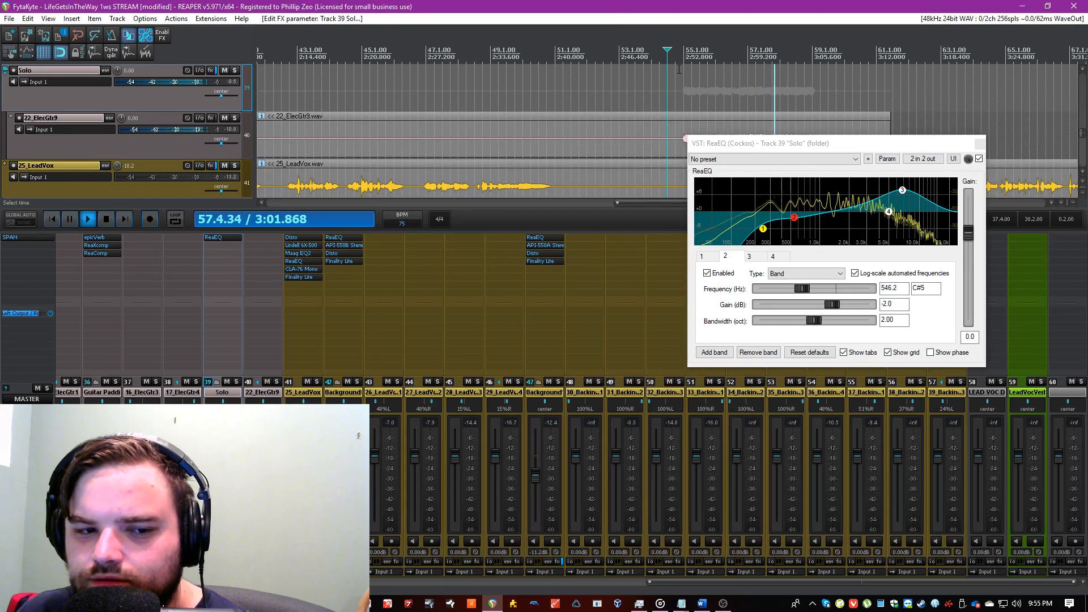
Step: Add a narrower upper-mid cut band to the Solo ReaEQ, reduce the band 3 boost, save the project and close the EQ
right_click(859, 206)
click(876, 211)
drag(857, 214, 851, 228)
drag(818, 322, 792, 325)
drag(902, 190, 910, 202)
click(685, 90)
key(ctrl+s)
click(979, 145)
click(978, 146)
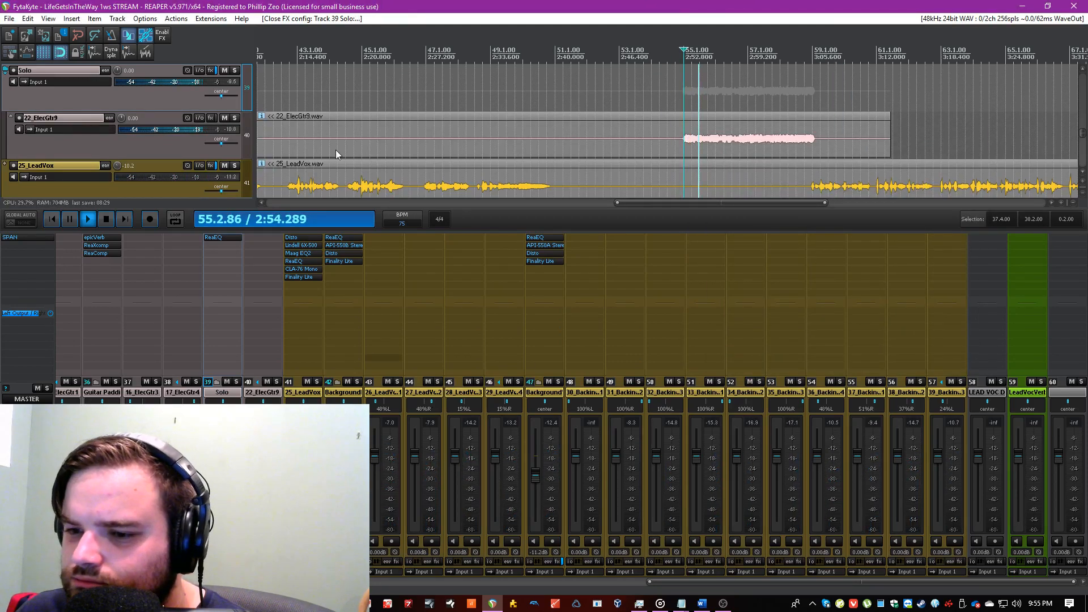
double_click(211, 253)
text(reacast)
key(Return)
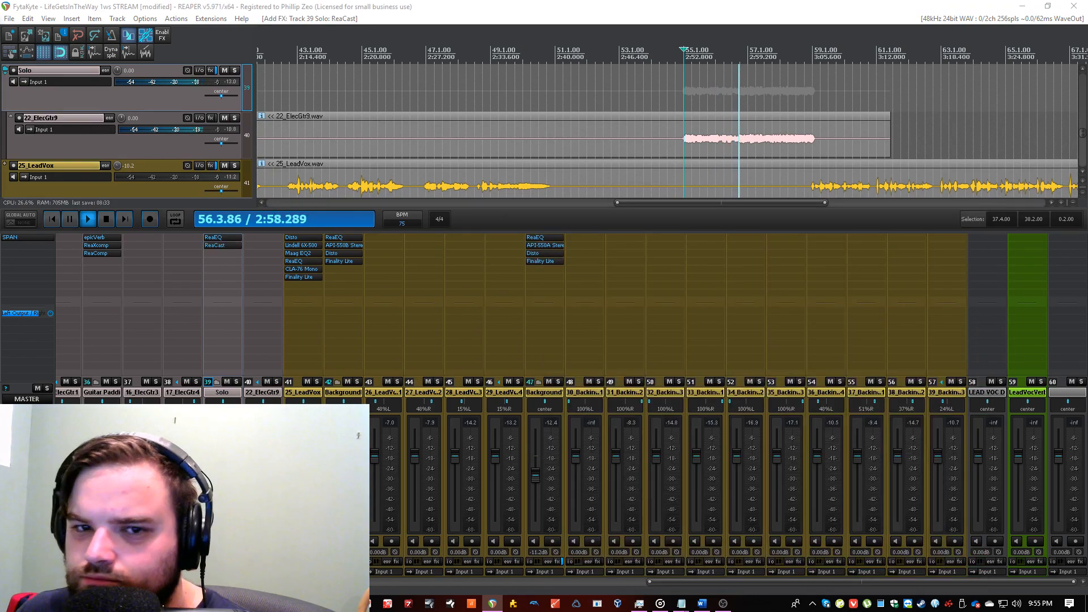
click(218, 251)
alt+click(220, 246)
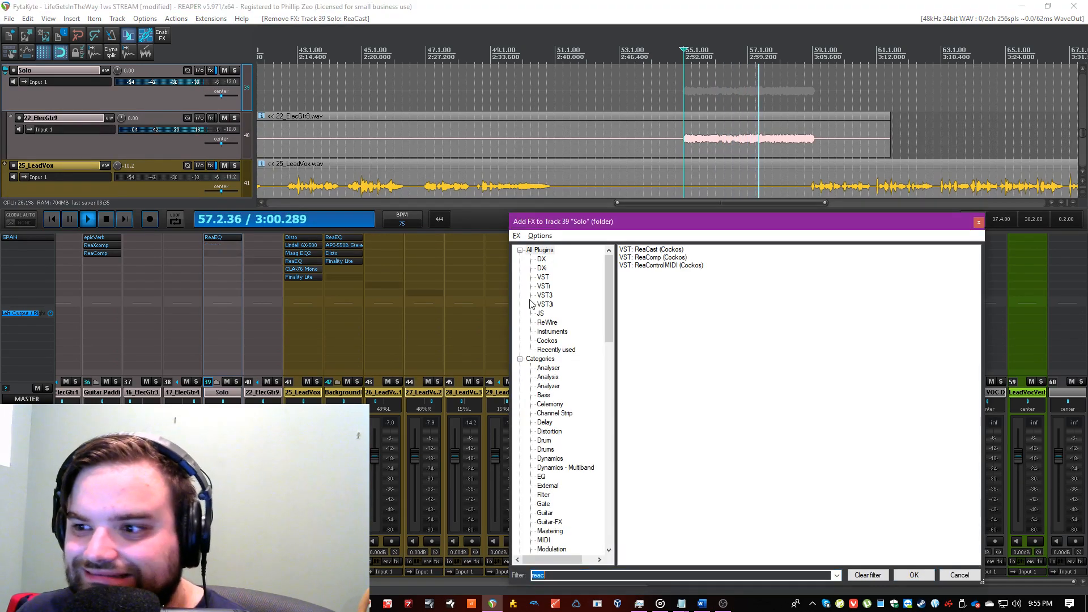
Step: Add ReaComp to the Solo track with a -25.2 dB threshold and 2.08:1 ratio, and replay the solo from its start
double_click(676, 258)
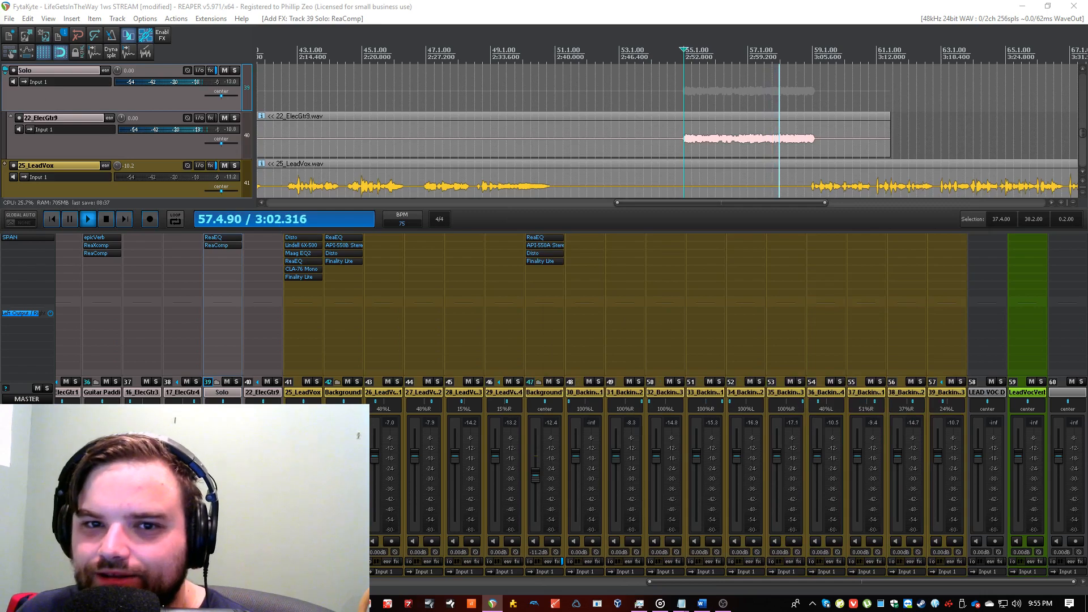
drag(485, 174, 487, 217)
drag(557, 201, 565, 200)
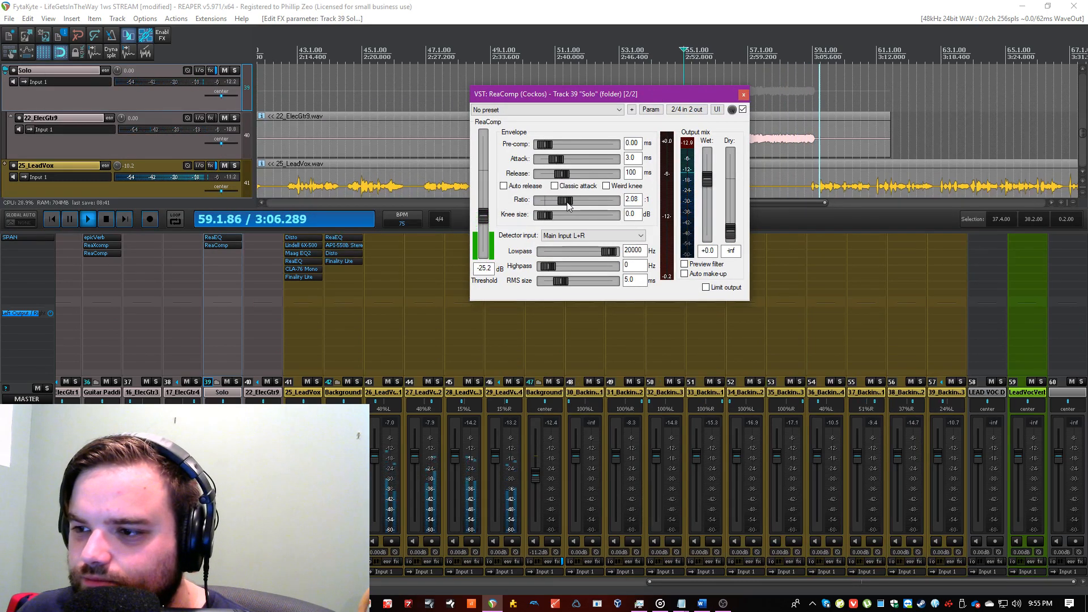
click(592, 7)
key(space)
drag(597, 96, 588, 160)
key(space)
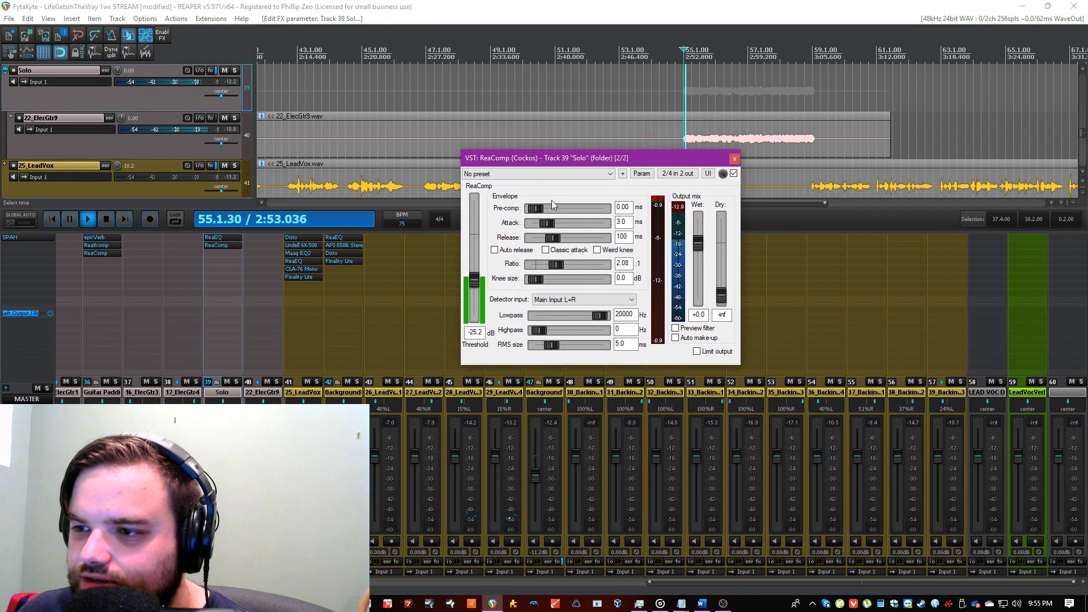
Step: Set the Solo ReaComp to 13.9 ms attack, 31 ms release, -26.2 dB threshold and +3.1 wet output, and close it
drag(546, 248, 545, 246)
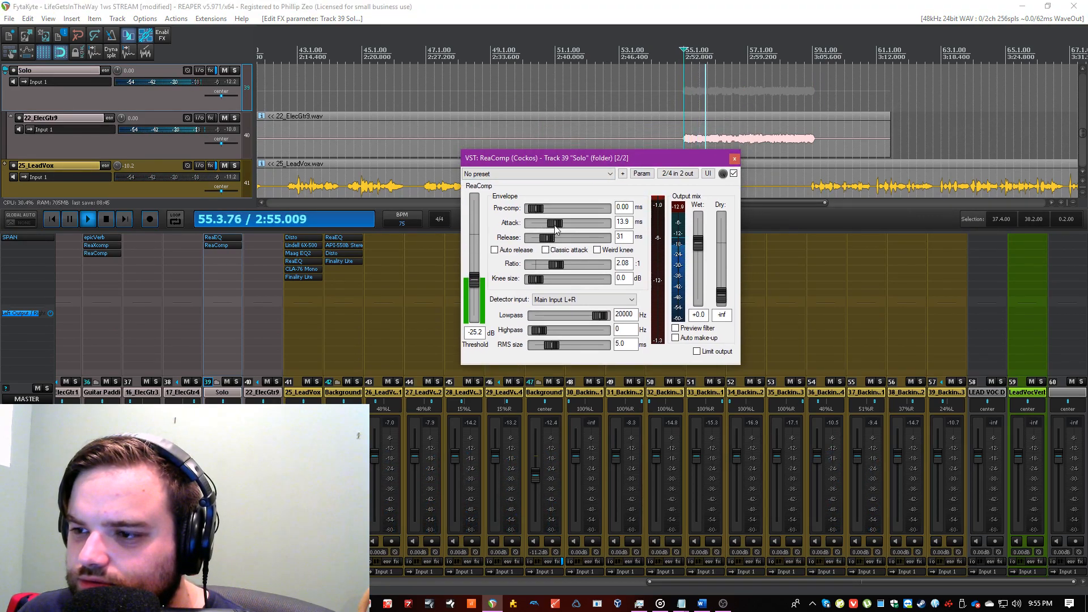
drag(480, 277, 480, 281)
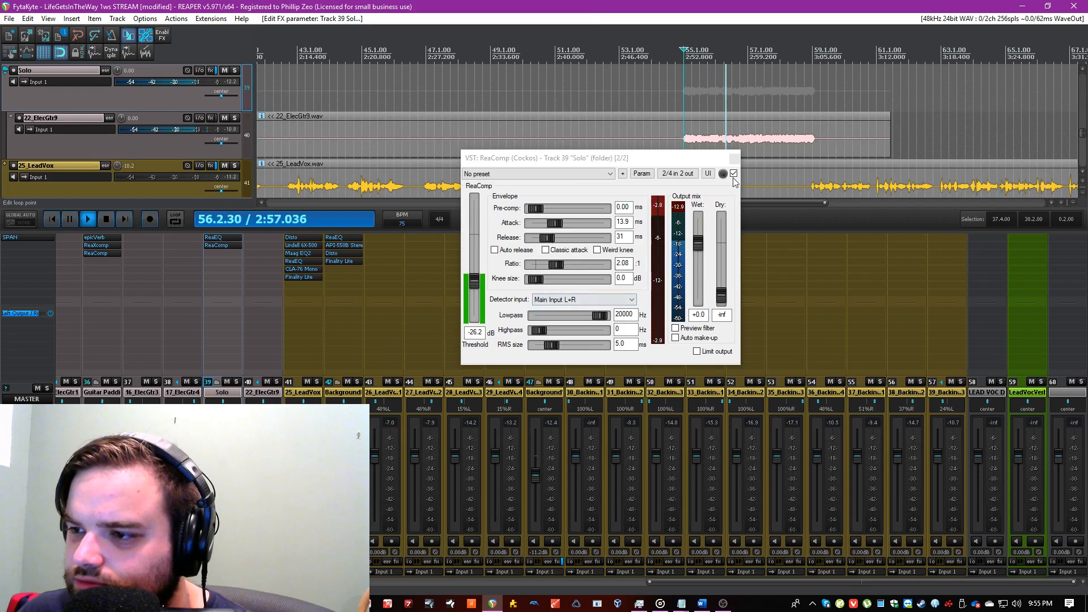
drag(695, 254, 701, 250)
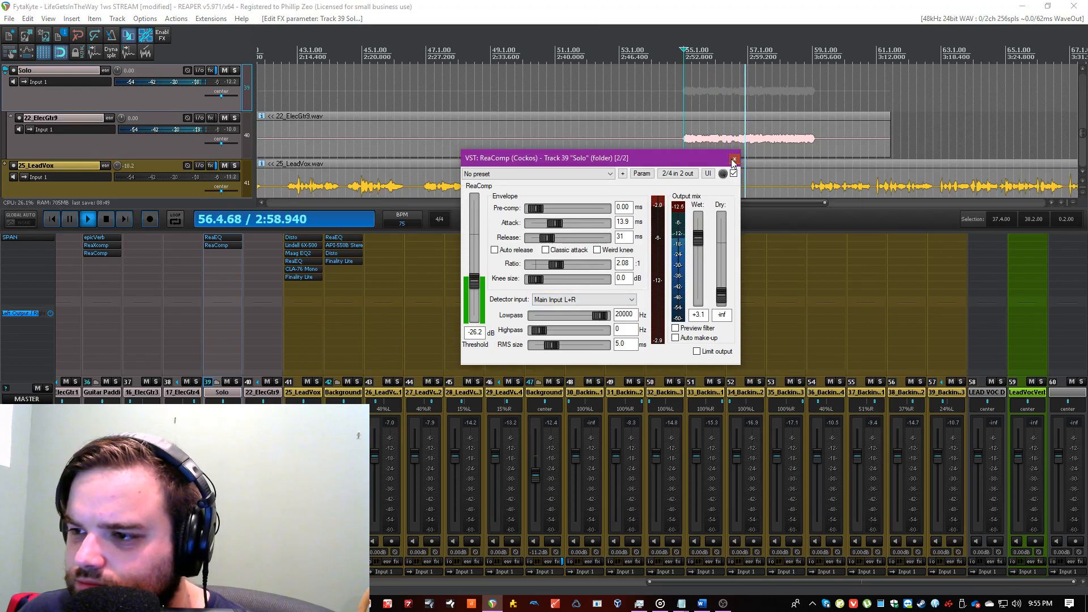
click(733, 158)
Step: Add Spaceship Delay to the Solo track and place it between ReaEQ and ReaComp
click(223, 260)
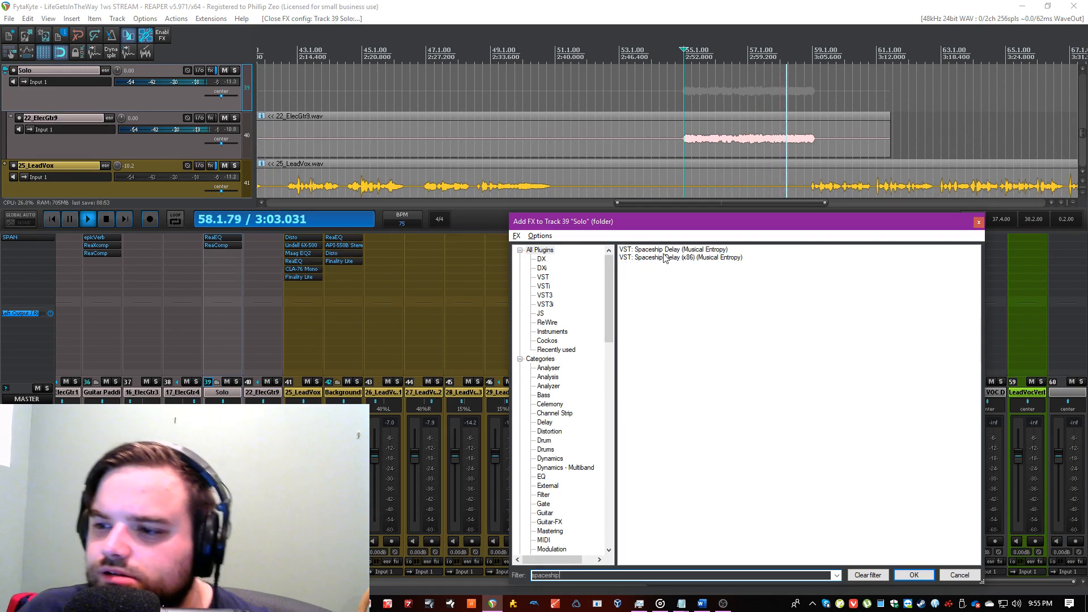
key(Return)
drag(219, 250, 221, 246)
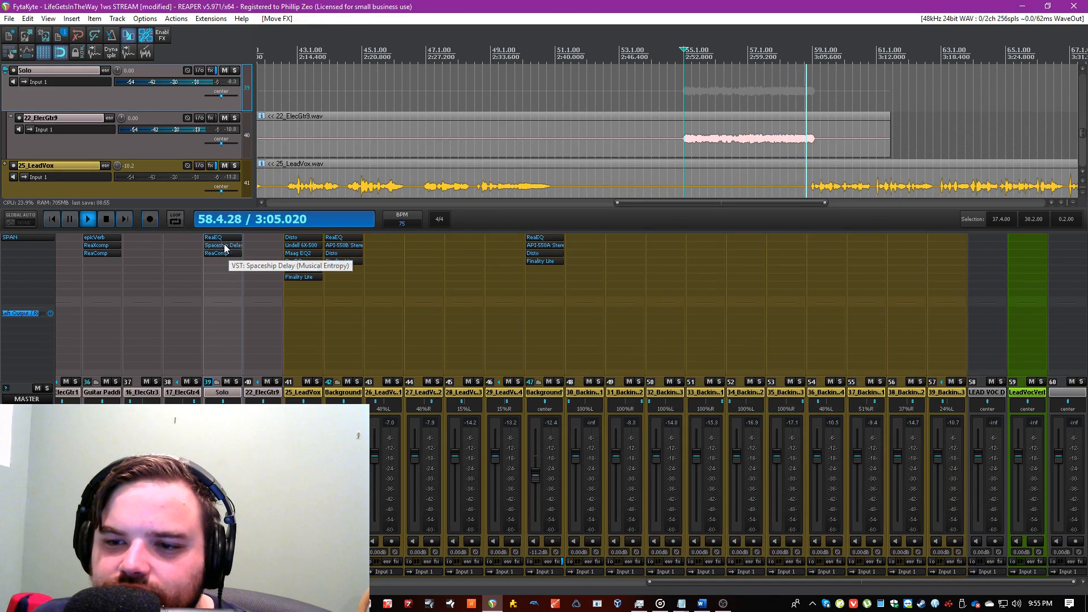
Step: Replay the solo and lower the Solo Spaceship Delay's mix, setting its feedback to 19.36% and low cut to 240.453 Hz
drag(703, 96, 790, 174)
click(754, 145)
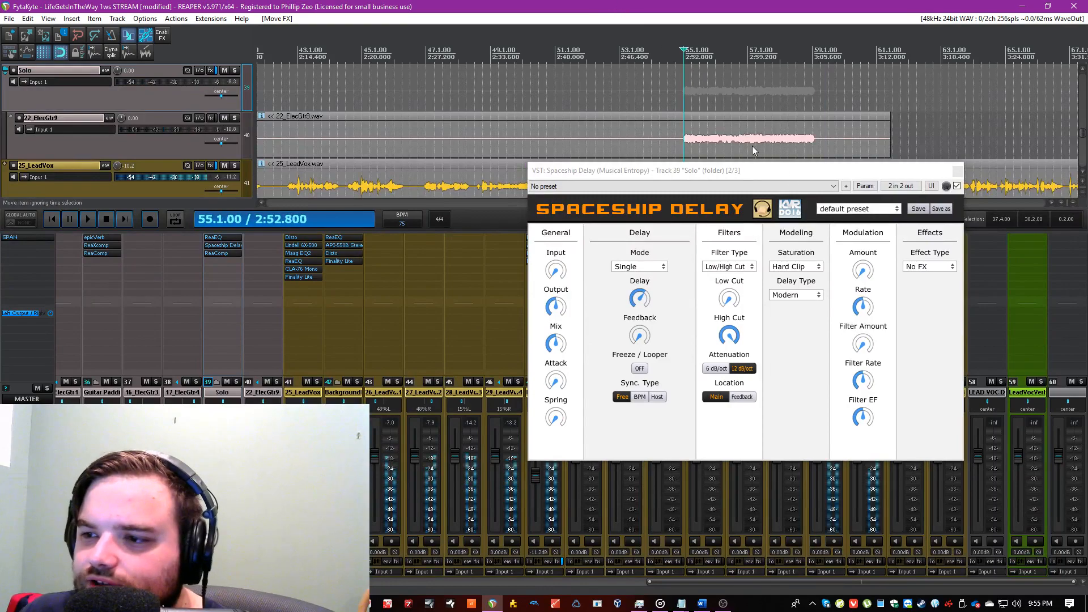
drag(554, 342, 551, 382)
drag(642, 334, 649, 312)
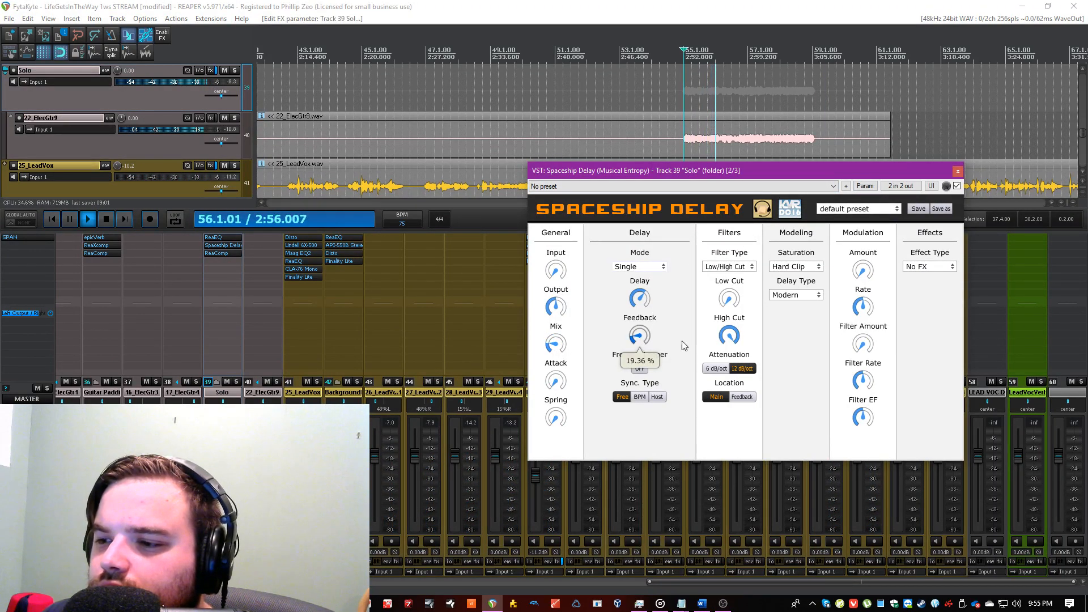
drag(739, 294, 740, 299)
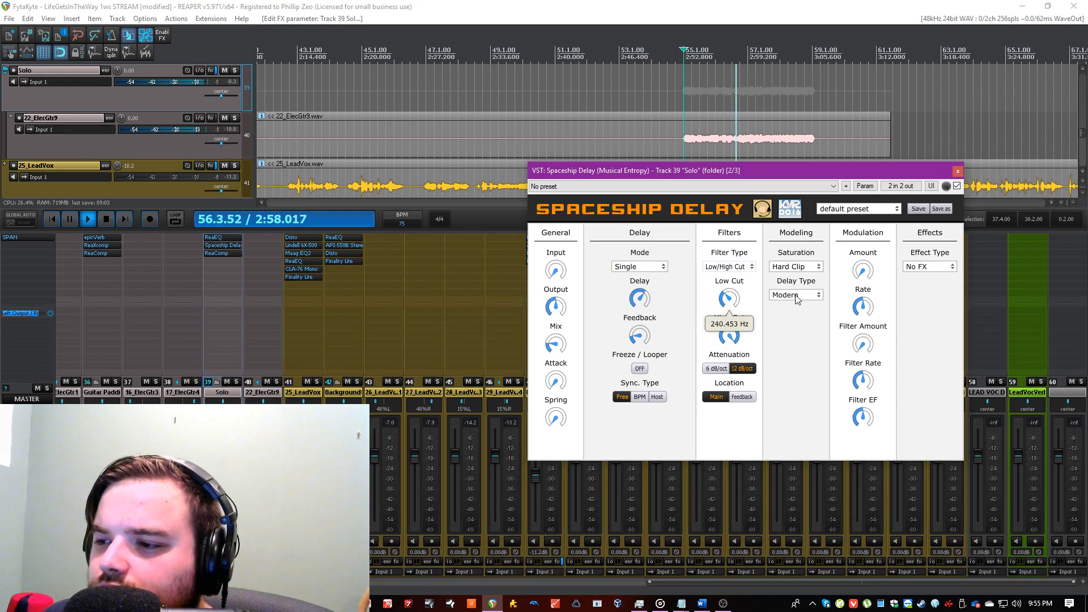
Step: Change the Solo delay's saturation to Tube and raise its drive and tone
click(795, 266)
click(793, 318)
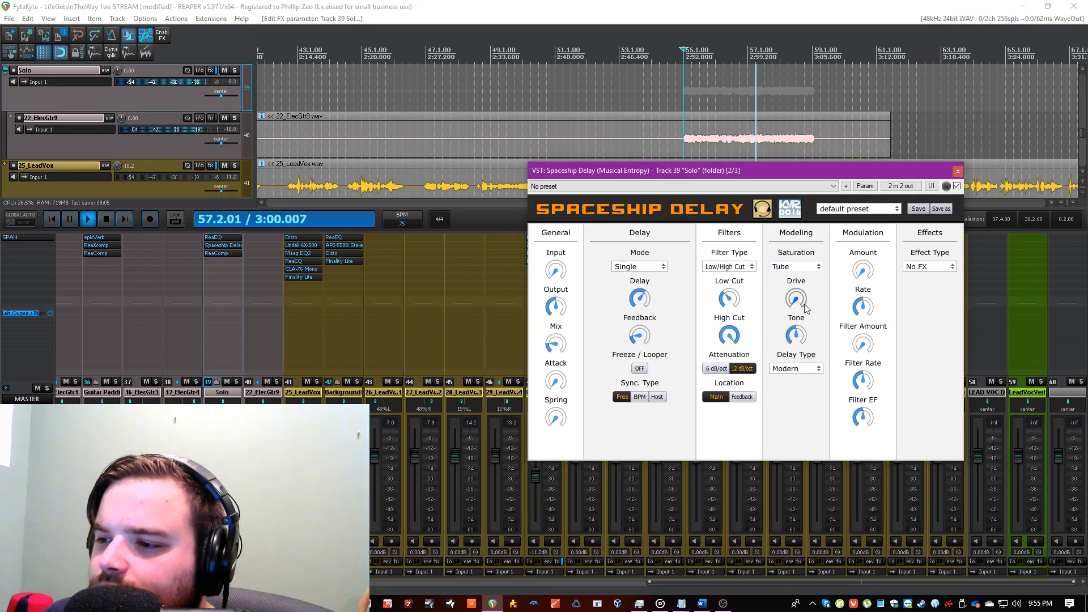
drag(809, 323, 803, 294)
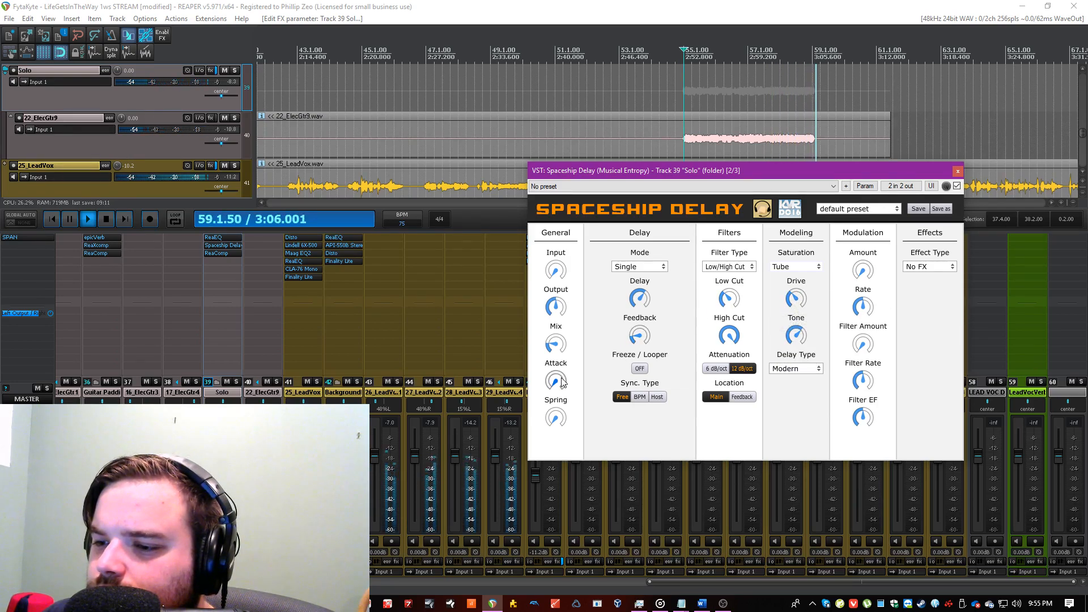
Step: Set the Solo delay's spring to 7.60% while replaying the solo, and close the plugin
drag(558, 419, 559, 404)
click(684, 91)
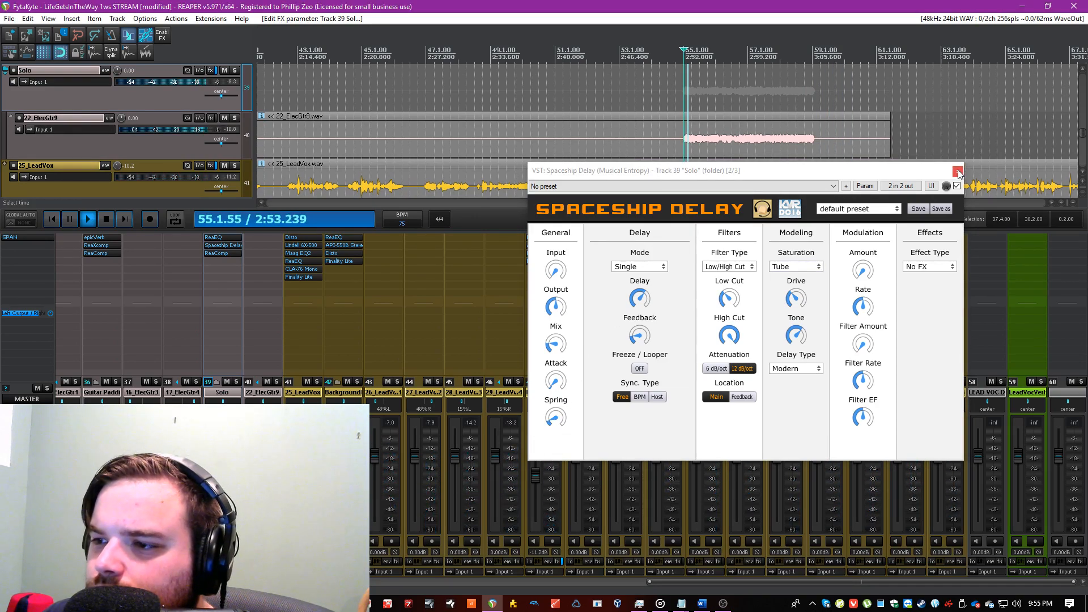
drag(555, 419, 555, 426)
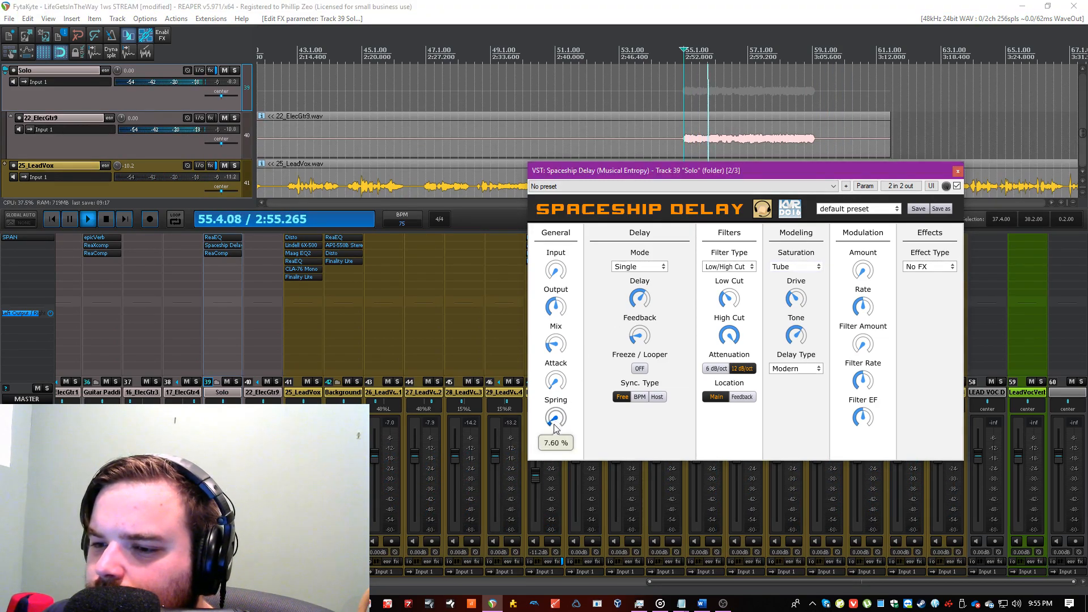
click(957, 173)
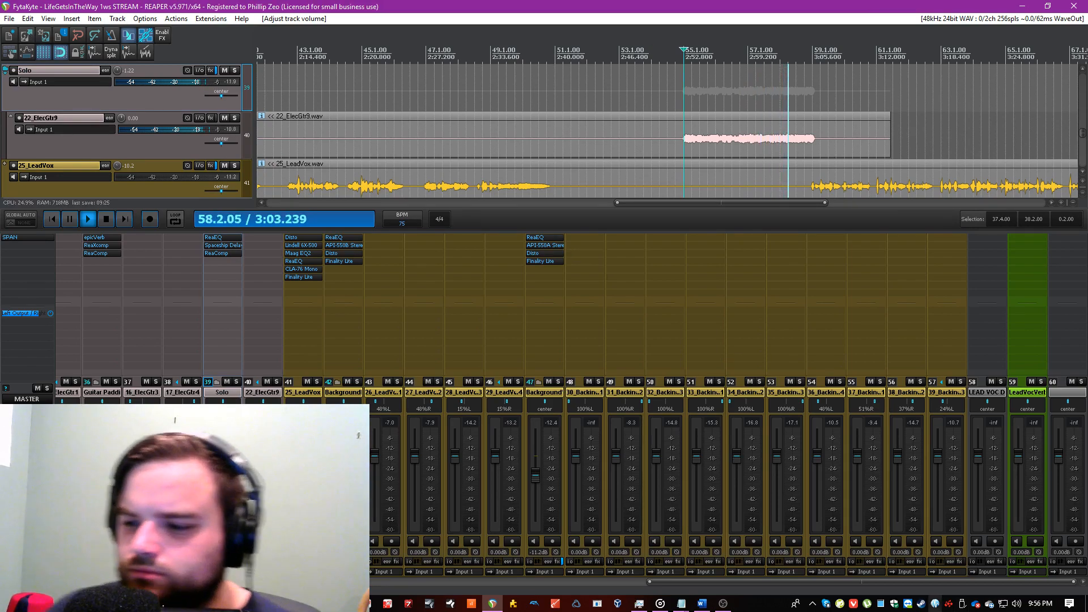
Step: Raise the Rooms track to -16.2 dB and the parallel drum track to -24.9 dB, clearing the Rooms peak reading
drag(740, 582, 158, 582)
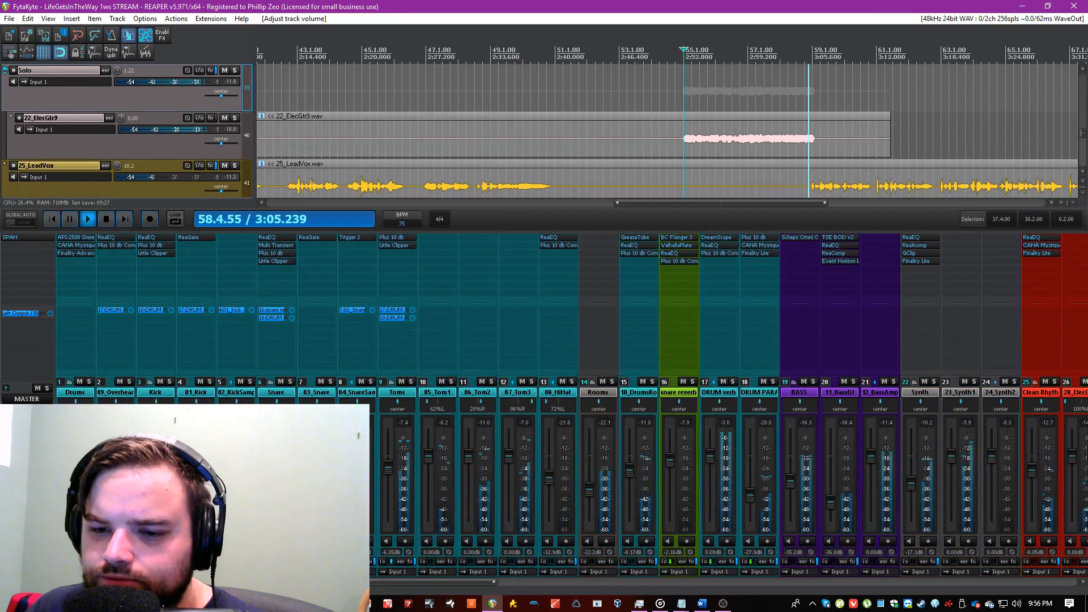
click(72, 393)
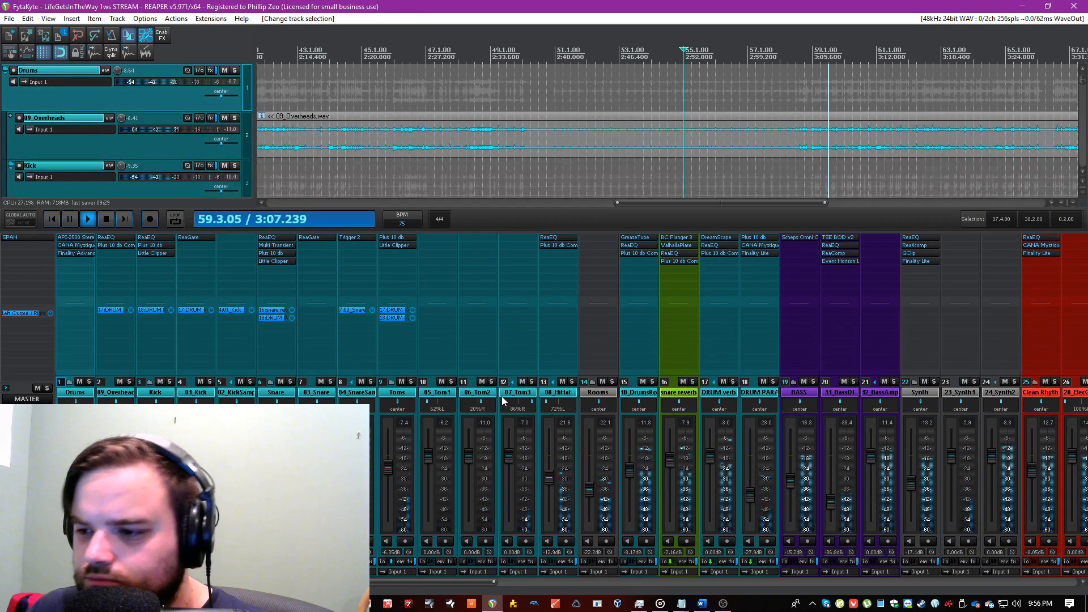
click(612, 424)
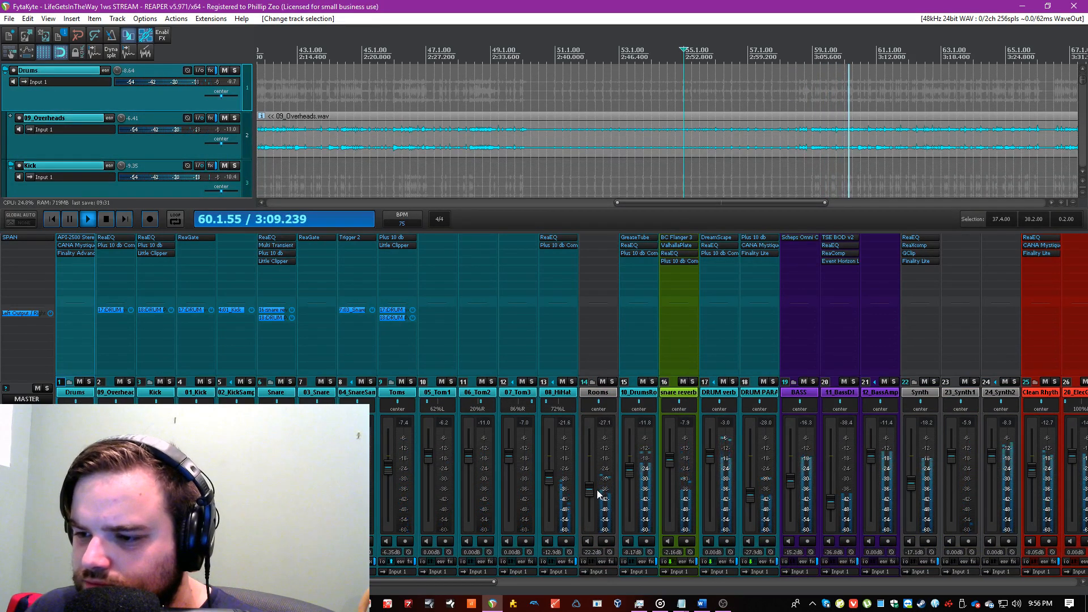
drag(589, 492, 589, 484)
click(610, 423)
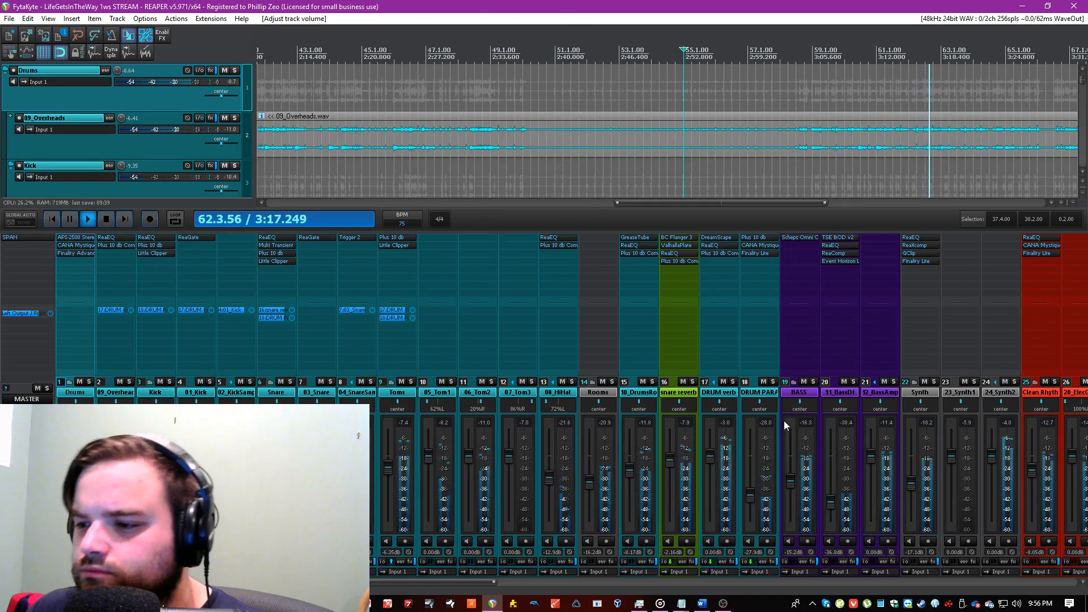
drag(751, 497, 751, 493)
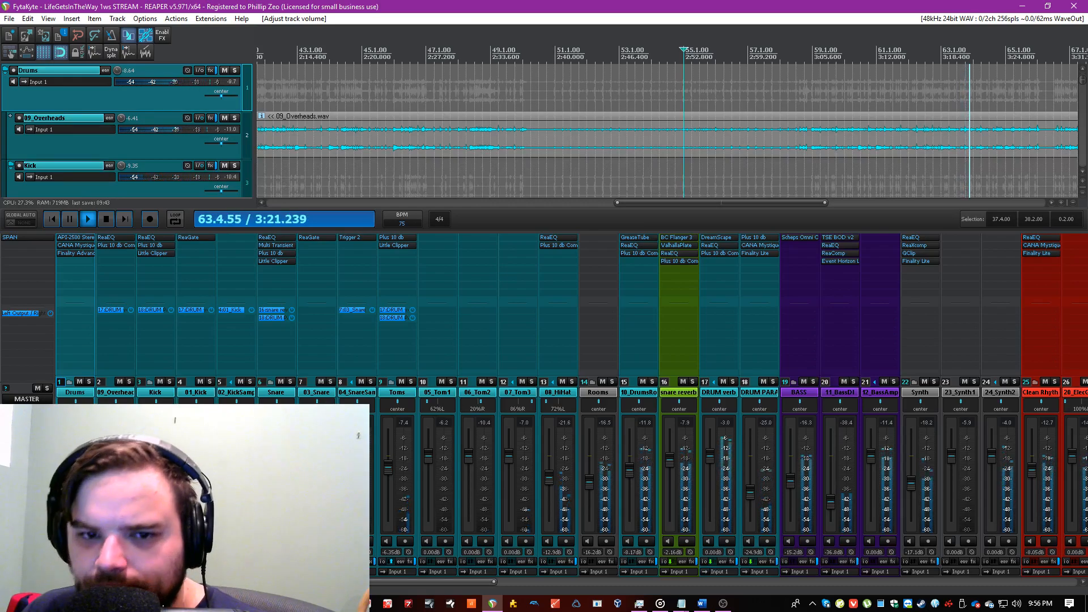
Step: Name the unnamed track after LeadVocVerb BACKGROUND VERB
scroll(688, 584, down, 10)
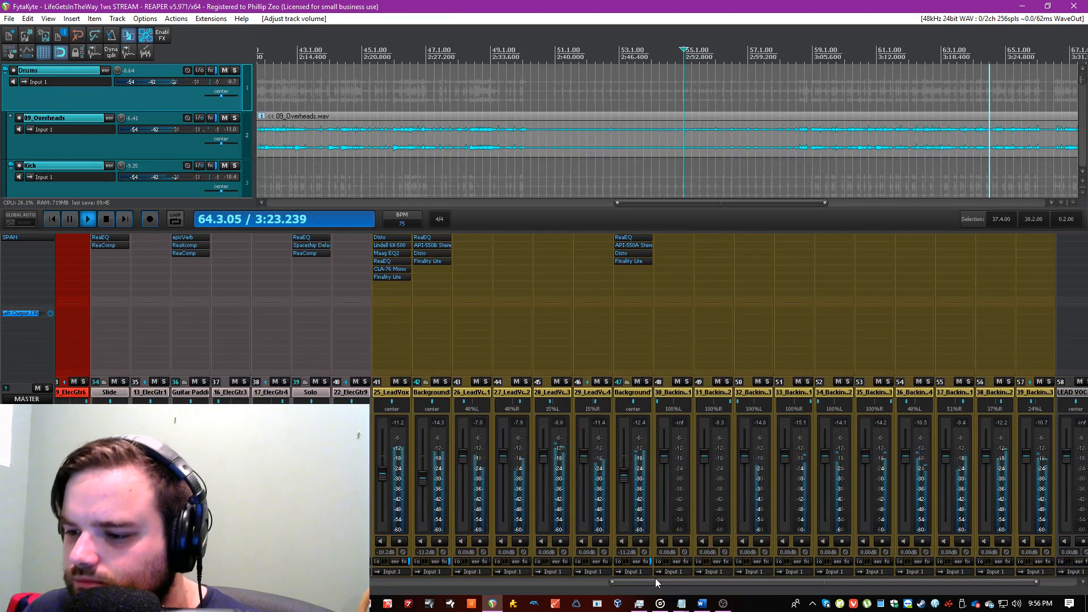
scroll(655, 578, down, 1)
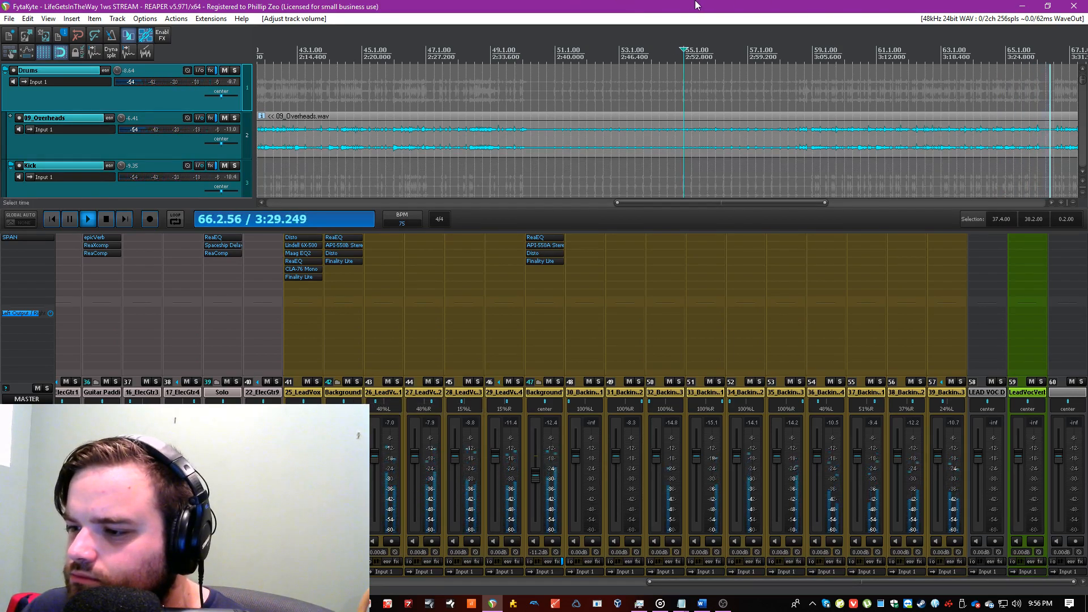
click(1029, 393)
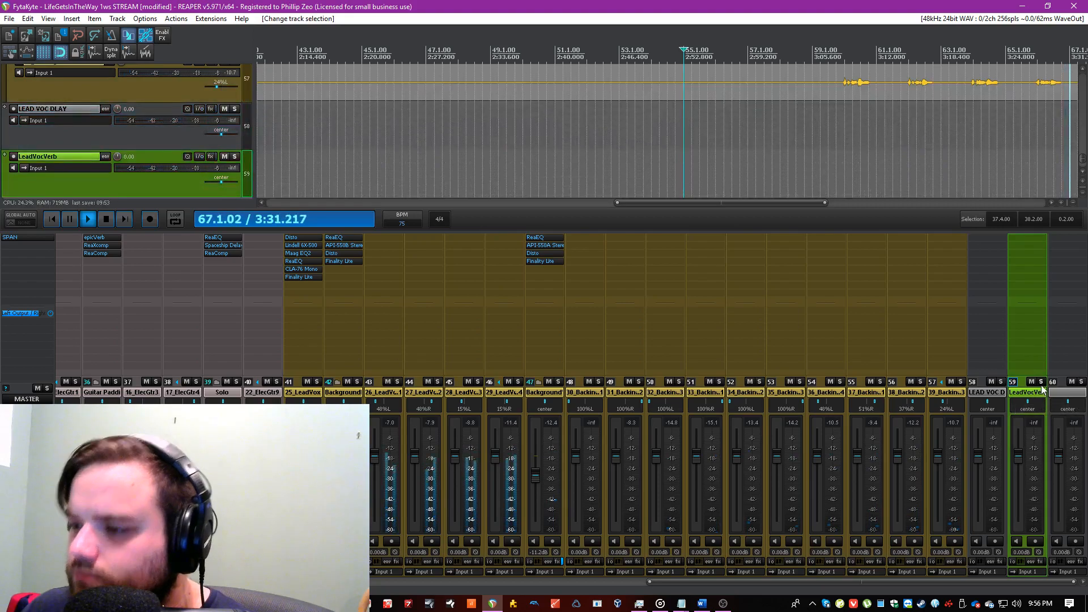
click(1063, 395)
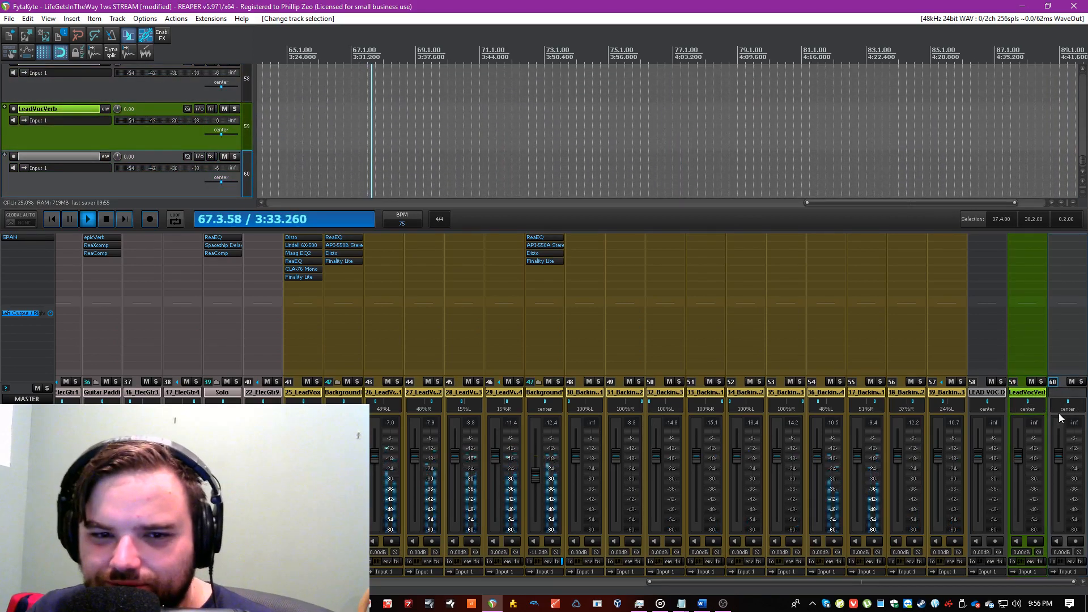
text(BAC)
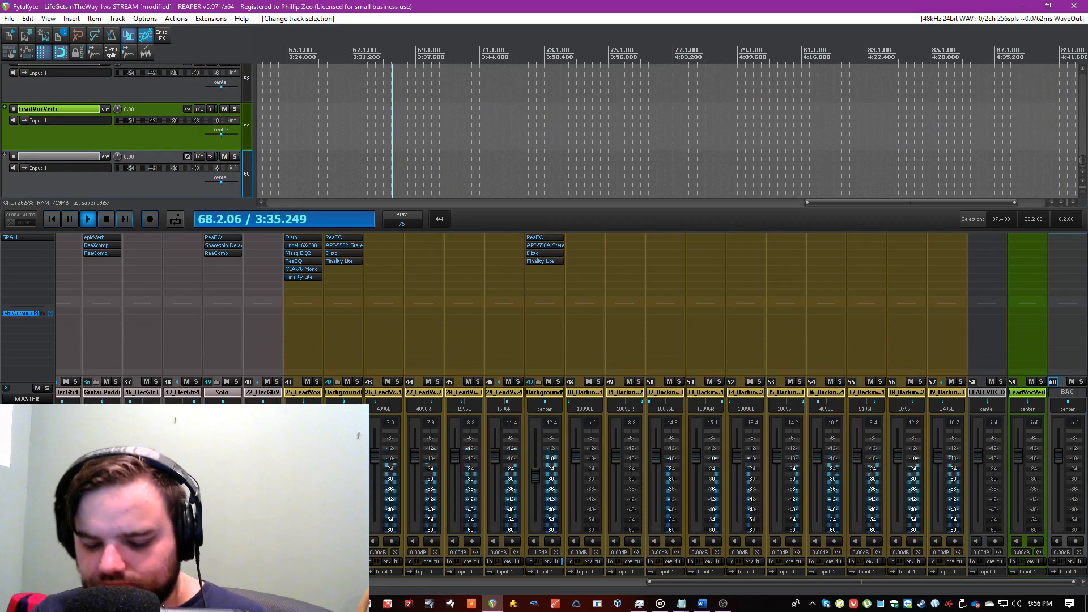
text(KGROUND VERB)
key(Return)
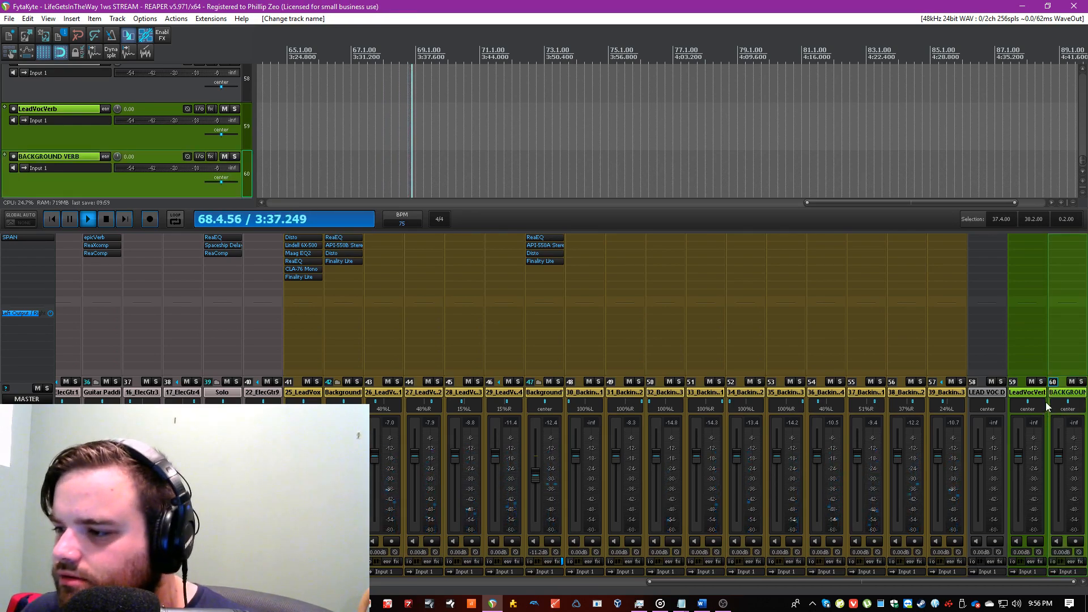
Step: Add Spaceship Delay to the LEAD VOC DLAY track and load the Special preset from its Vocals presets
click(1012, 385)
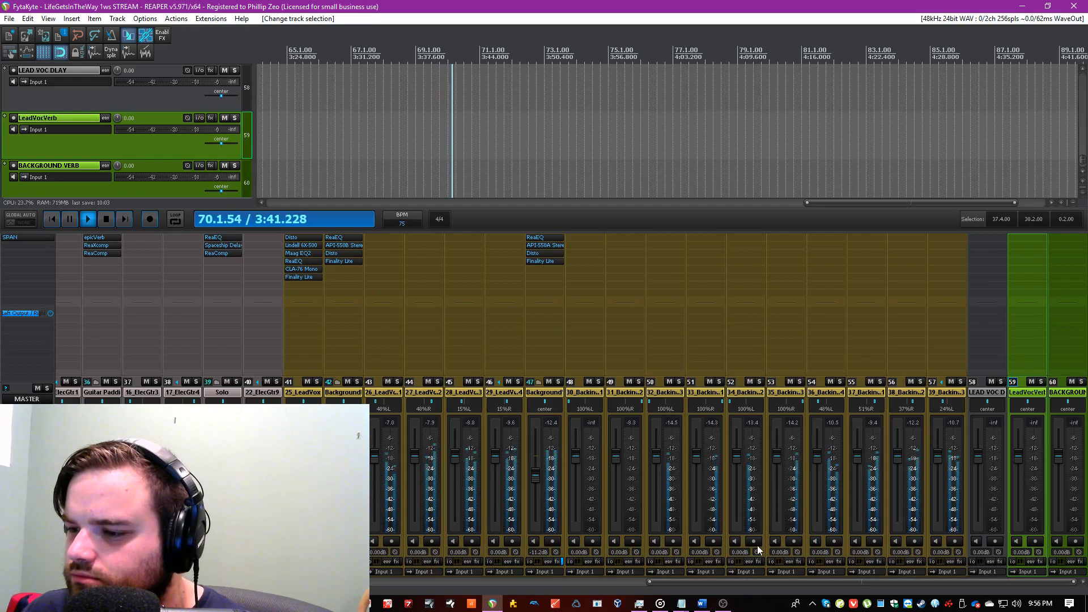
click(1048, 391)
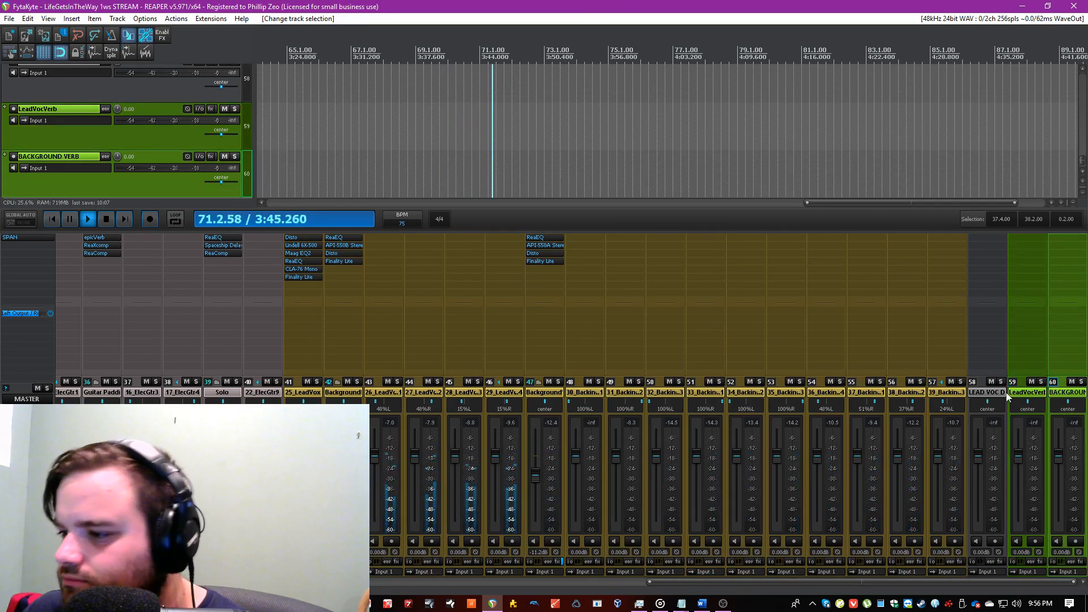
click(991, 393)
click(984, 279)
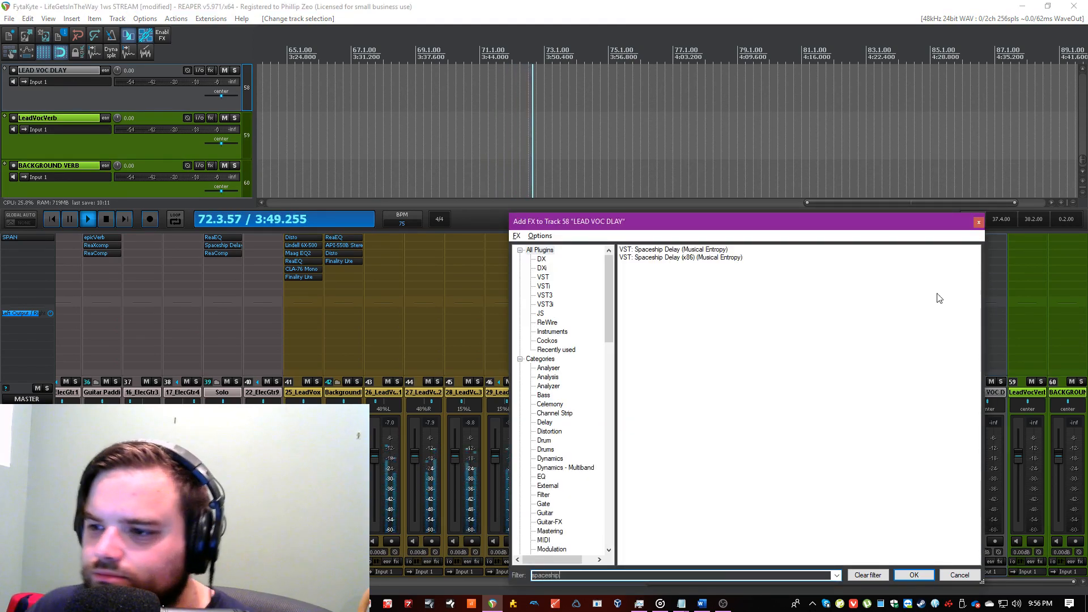
double_click(675, 249)
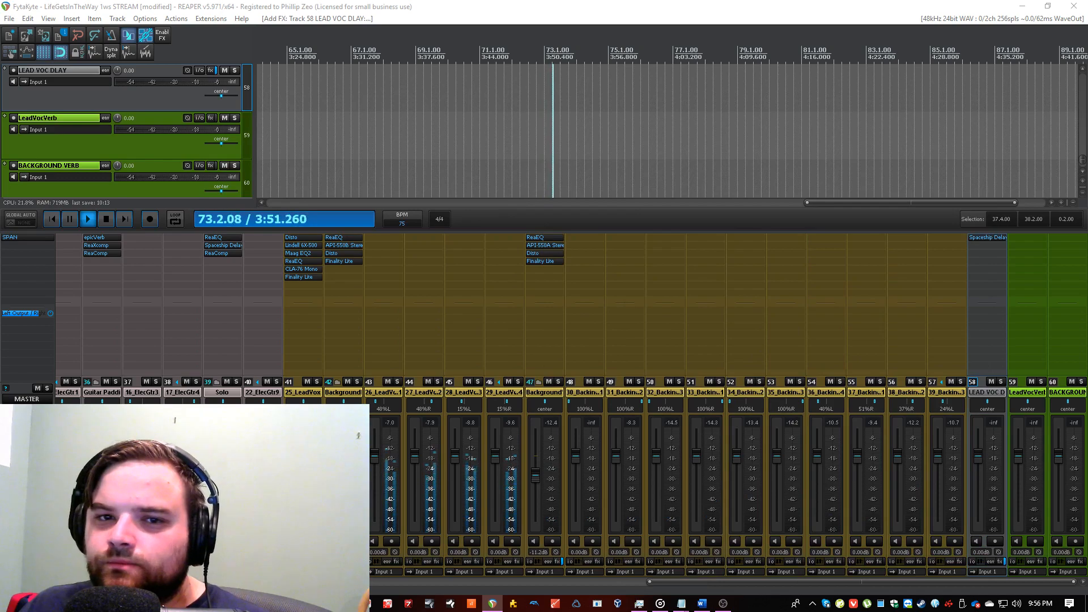
click(836, 138)
mouse_move(855, 248)
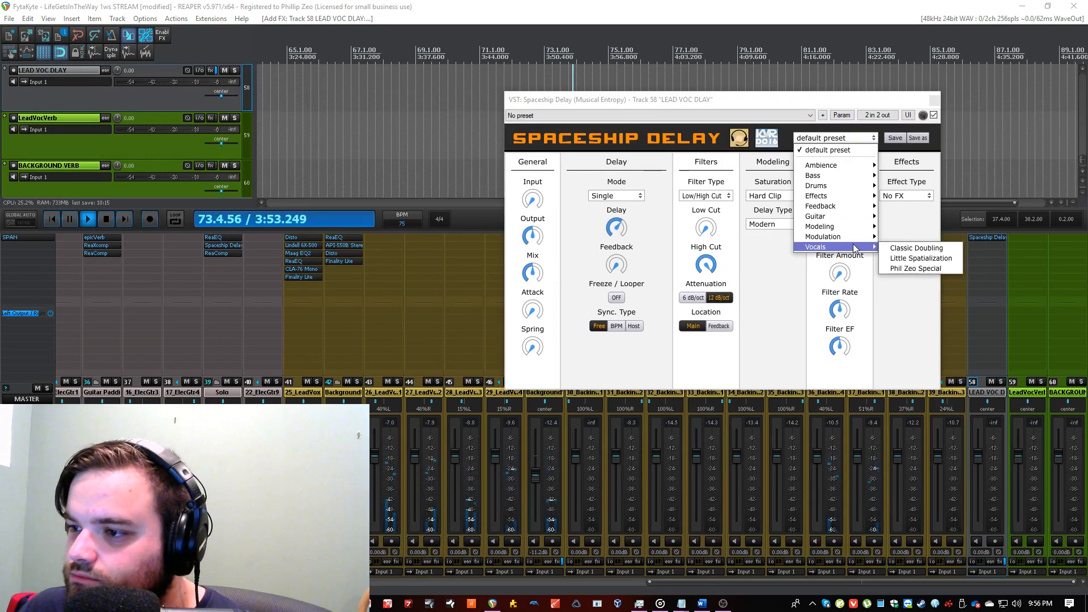
click(915, 268)
drag(815, 107, 509, 282)
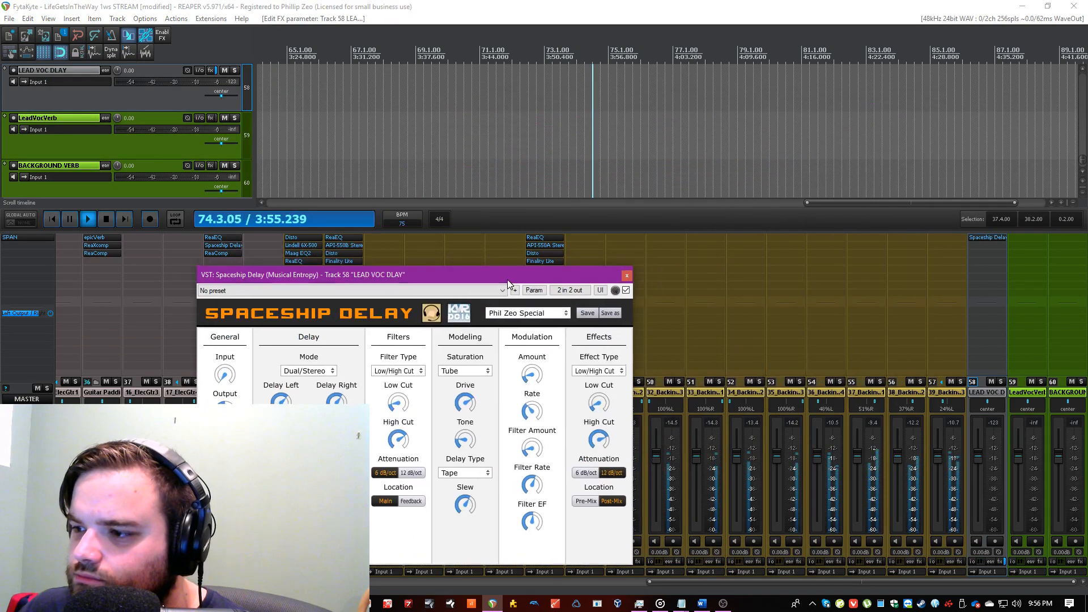
Step: Add ValhallaPlate to the LeadVocVerb track with a 2.4 s decay, 13.6 ms predelay and Cobalt mode
double_click(1016, 266)
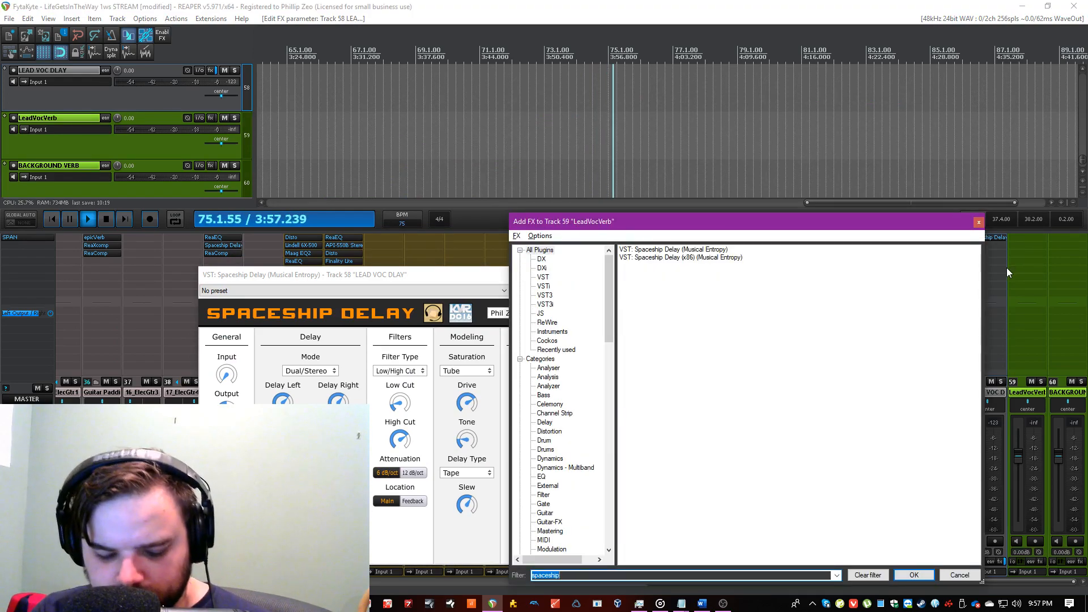
text(plate)
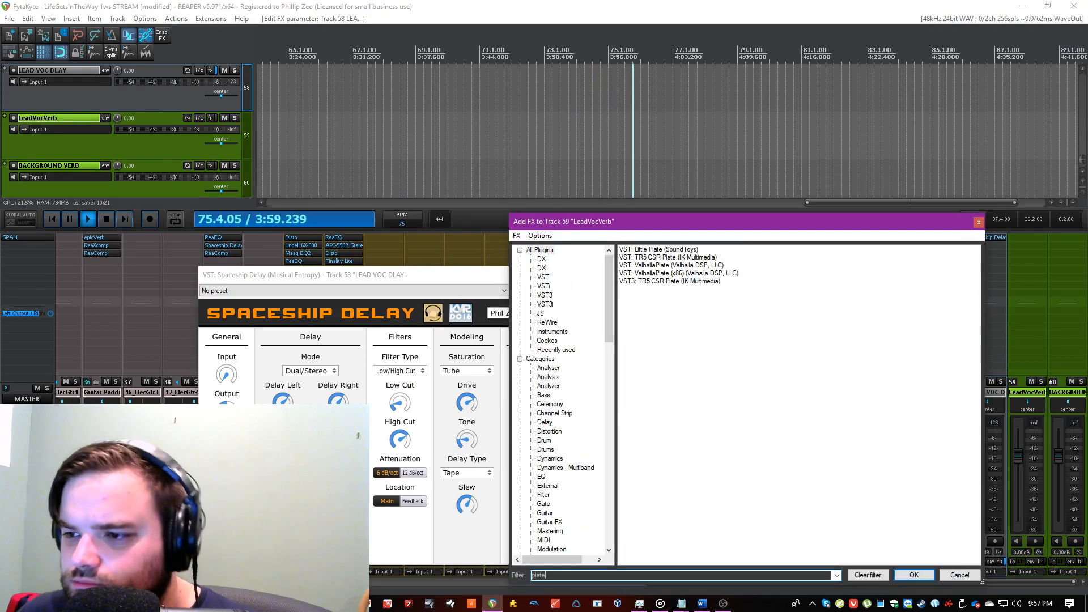
double_click(657, 265)
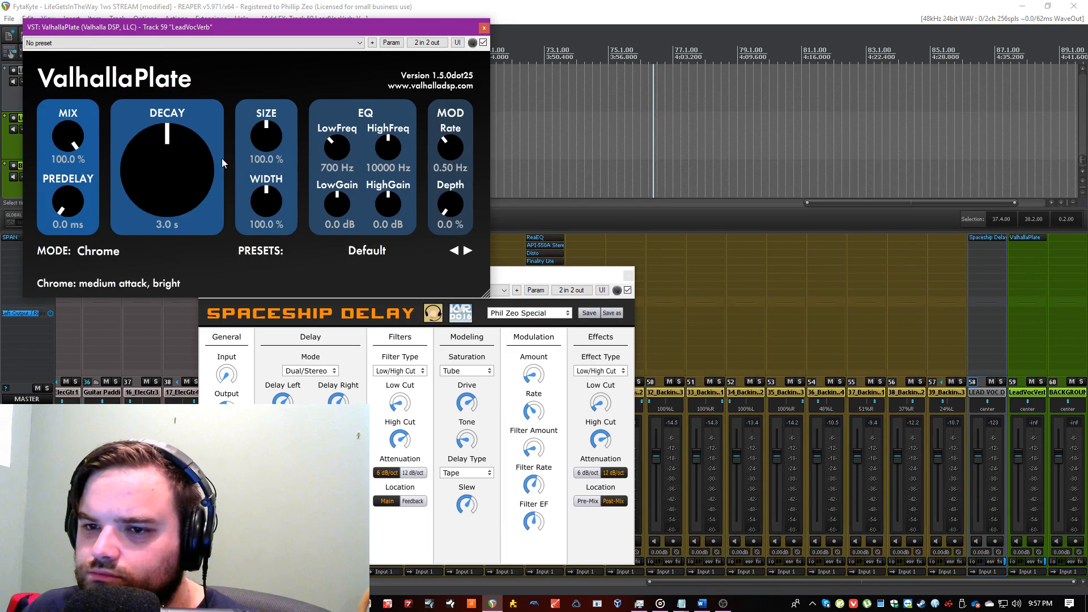
drag(187, 168, 185, 178)
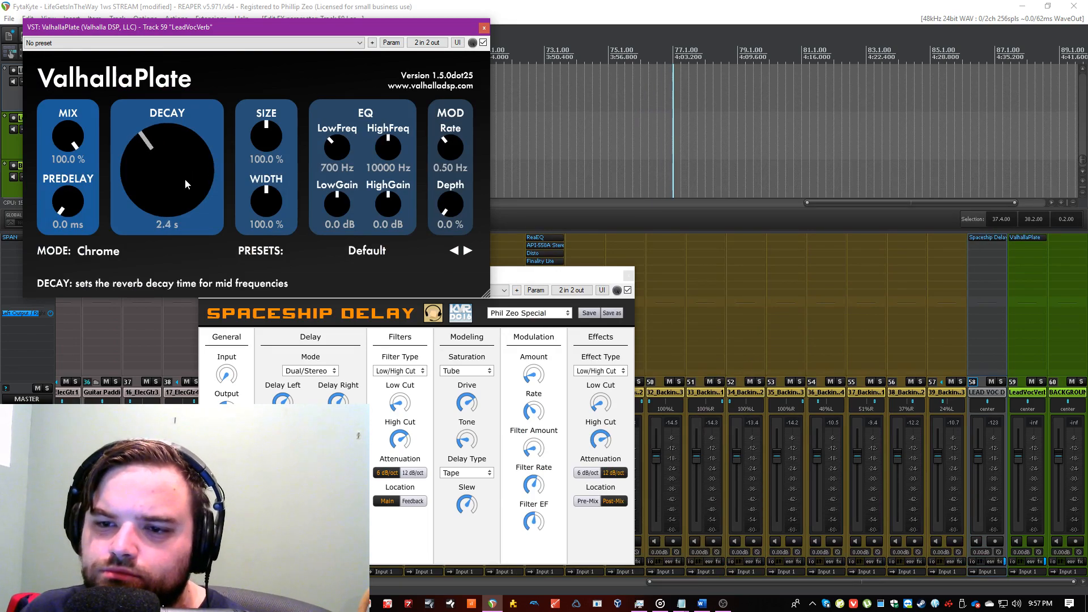
drag(68, 201, 68, 191)
click(98, 251)
click(119, 294)
Step: Set the plate reverb's EQ to -1.9 dB low gain, 8010 Hz high frequency and -2.9 dB high gain, and close both plugins
drag(246, 27, 658, 201)
drag(753, 379, 752, 385)
drag(800, 319, 800, 328)
drag(756, 204, 612, 170)
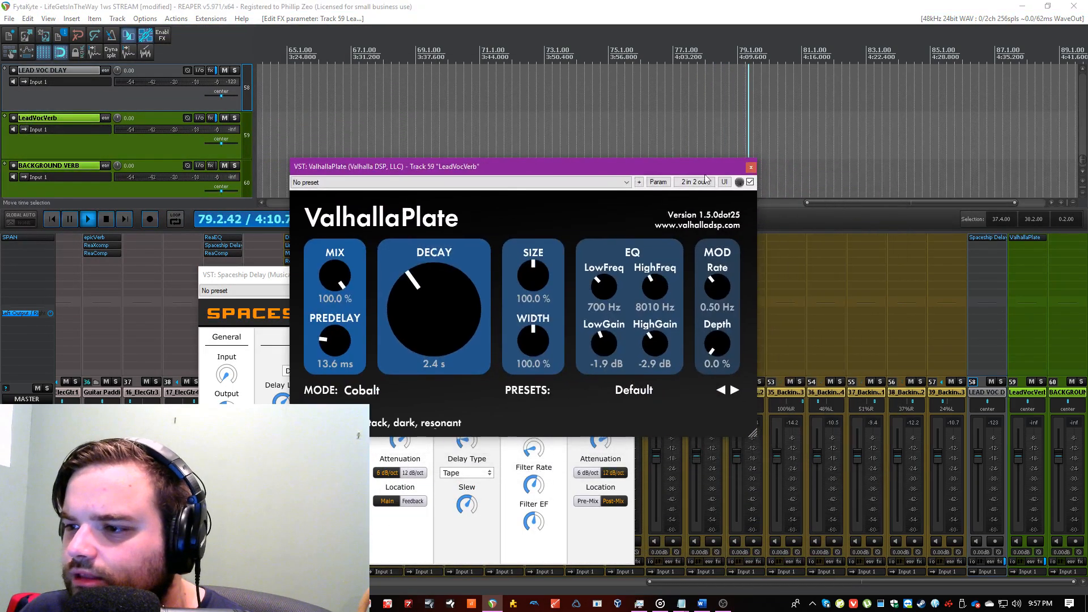
click(751, 168)
key(space)
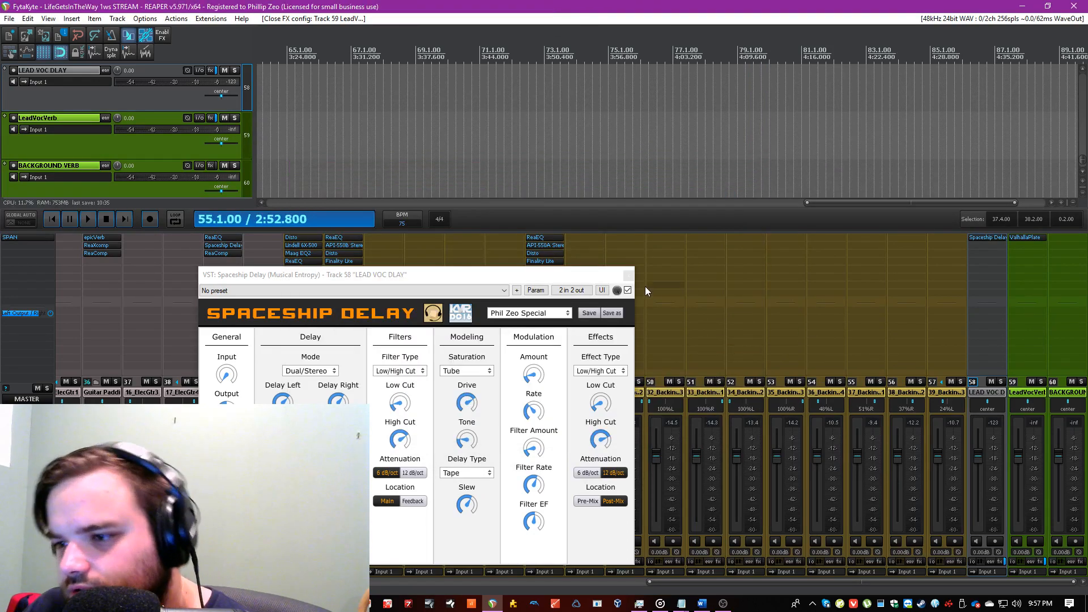
click(628, 275)
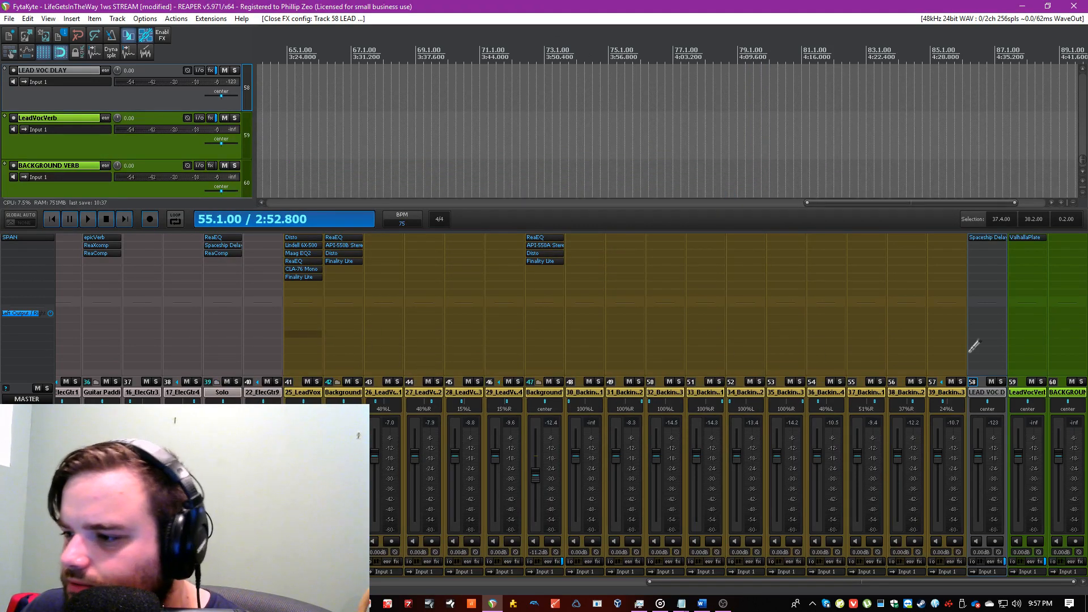
Step: Send 25_LeadVox to the LEAD VOC DLAY and LeadVocVerb tracks, save the project and start playback
drag(303, 334, 1021, 347)
key(ctrl+s)
key(space)
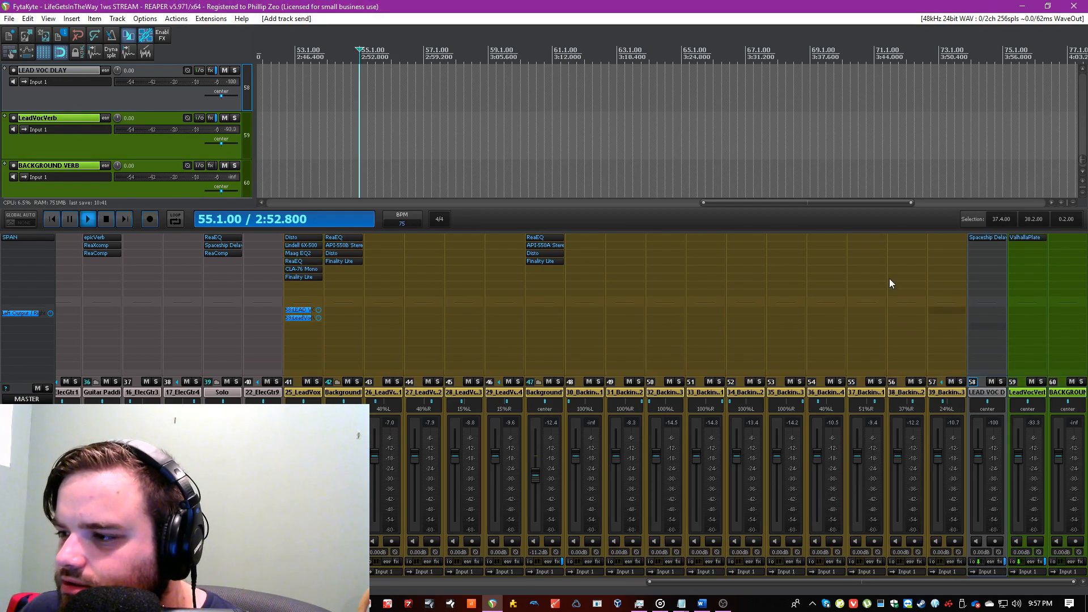
Step: Play a lead vocal section and lower LEAD VOC DLAY and LeadVocVerb together to -18.7 dB
scroll(415, 80, down, 4)
double_click(297, 382)
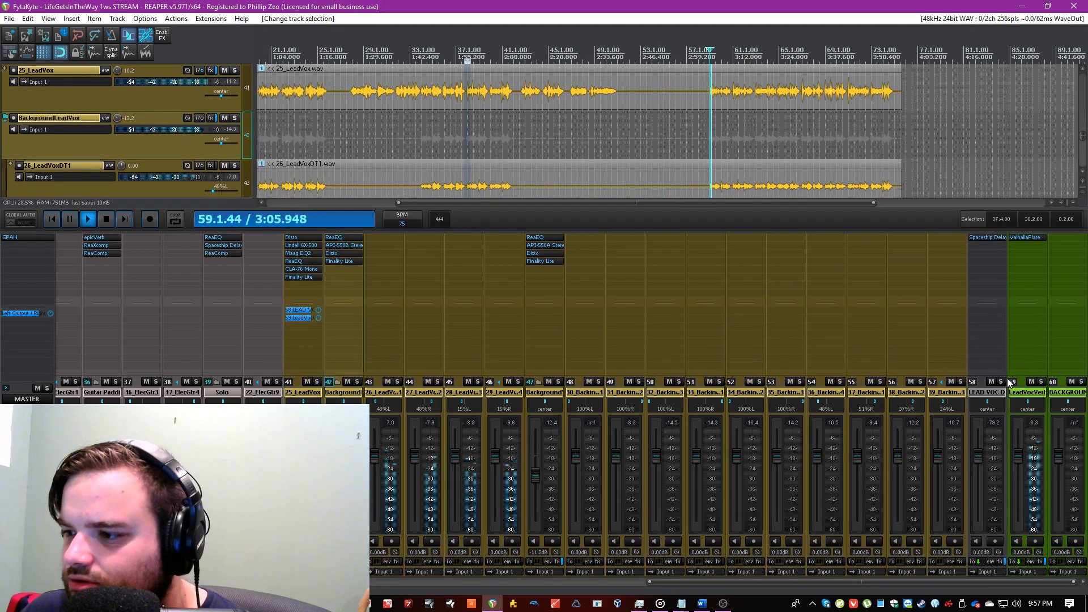
click(1034, 392)
ctrl+click(980, 394)
drag(1017, 458, 1019, 488)
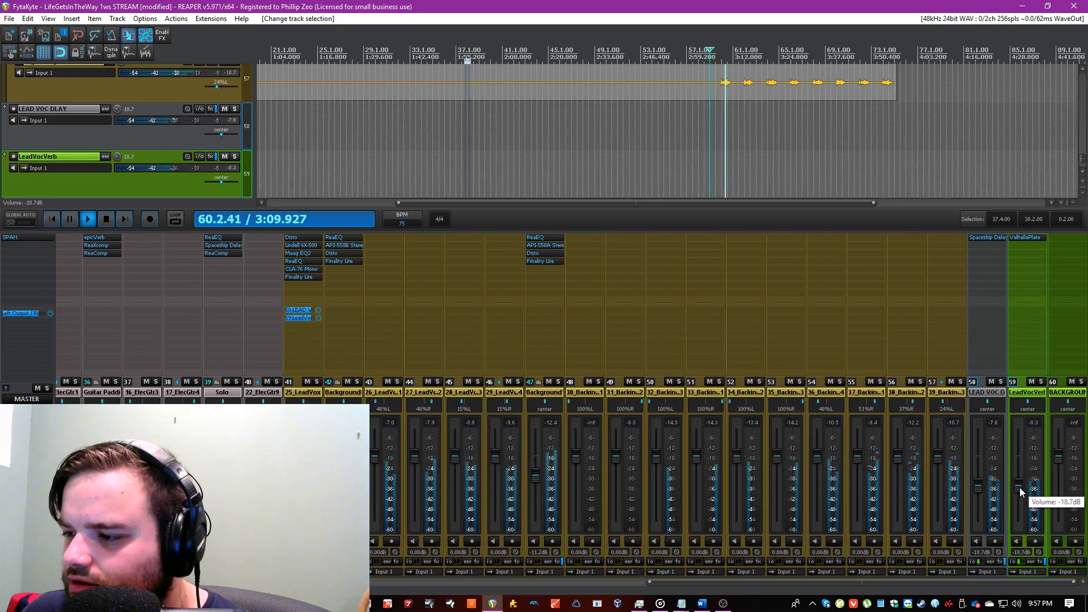
Step: Send the BackgroundLeadVox folder to LeadVocVerb as Pre-Fader (Post-FX) and close the send controls
click(1018, 389)
click(1067, 392)
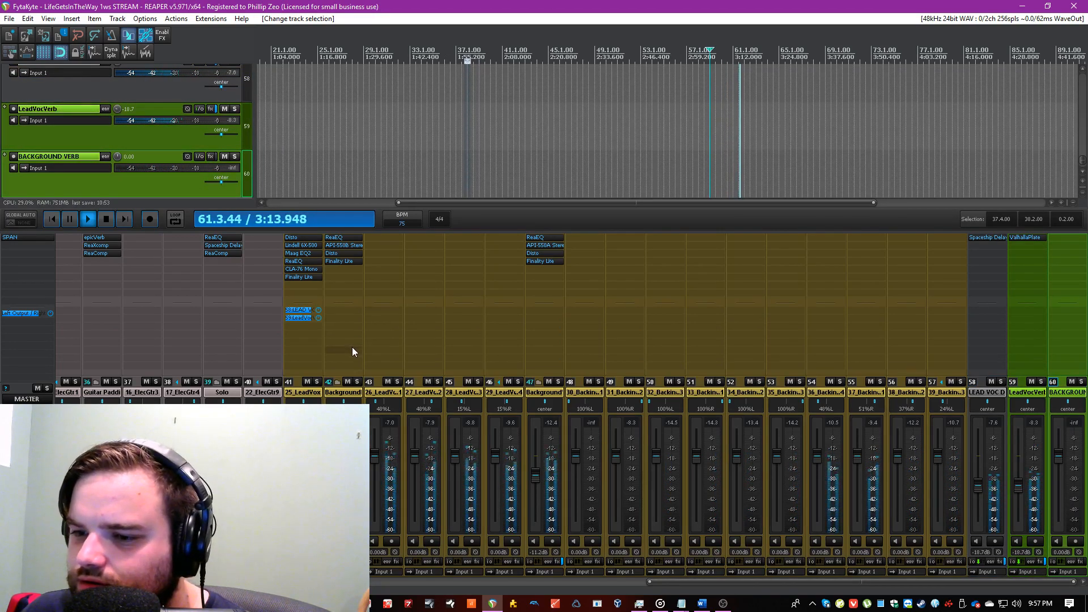
drag(332, 326, 1029, 349)
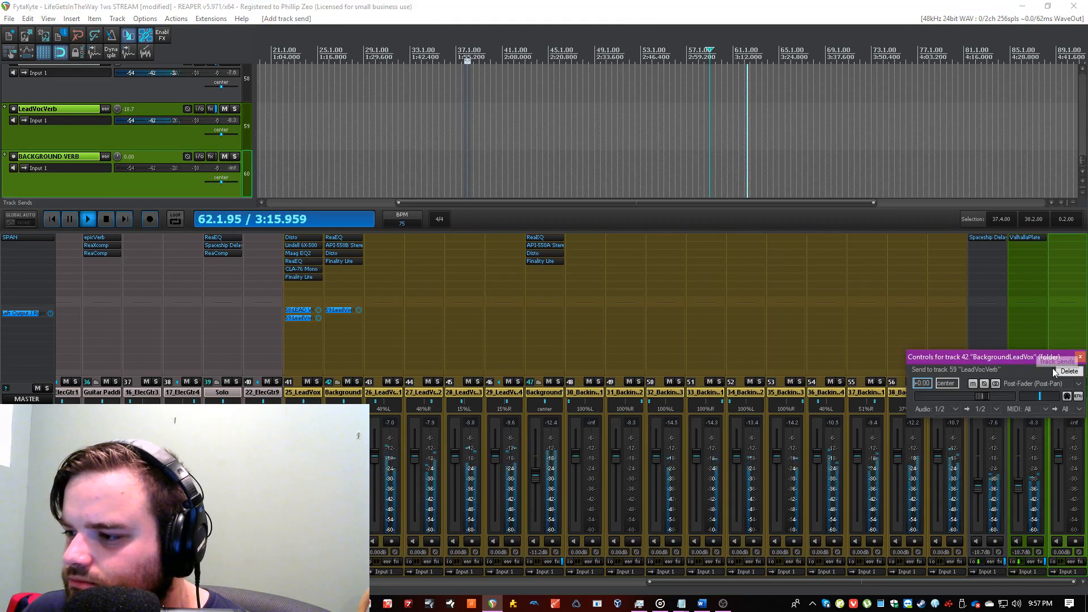
click(1019, 409)
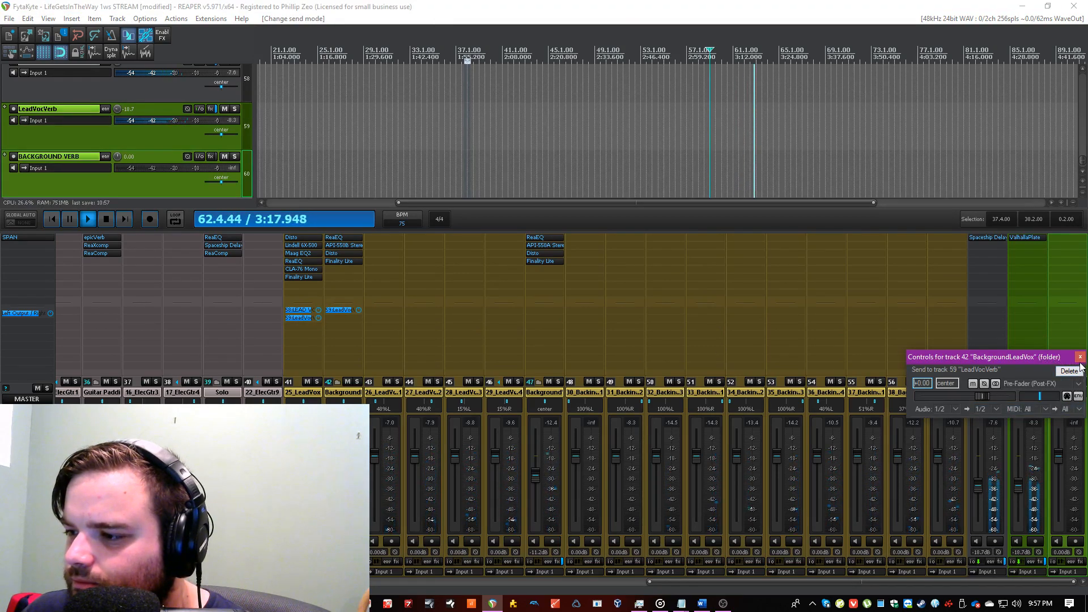
click(1079, 357)
Step: Set LeadVocVerb's receive from 25_LeadVox to Pre-Fader (Post-FX), close the routing window and lower LeadVocVerb to about -23 dB
click(1033, 349)
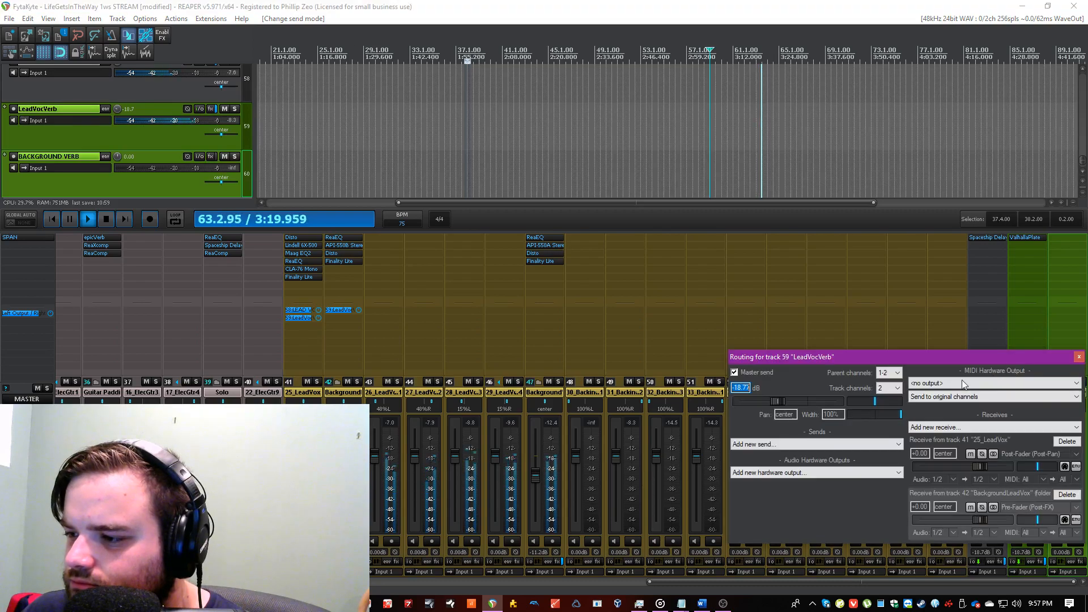
click(1013, 454)
click(1020, 479)
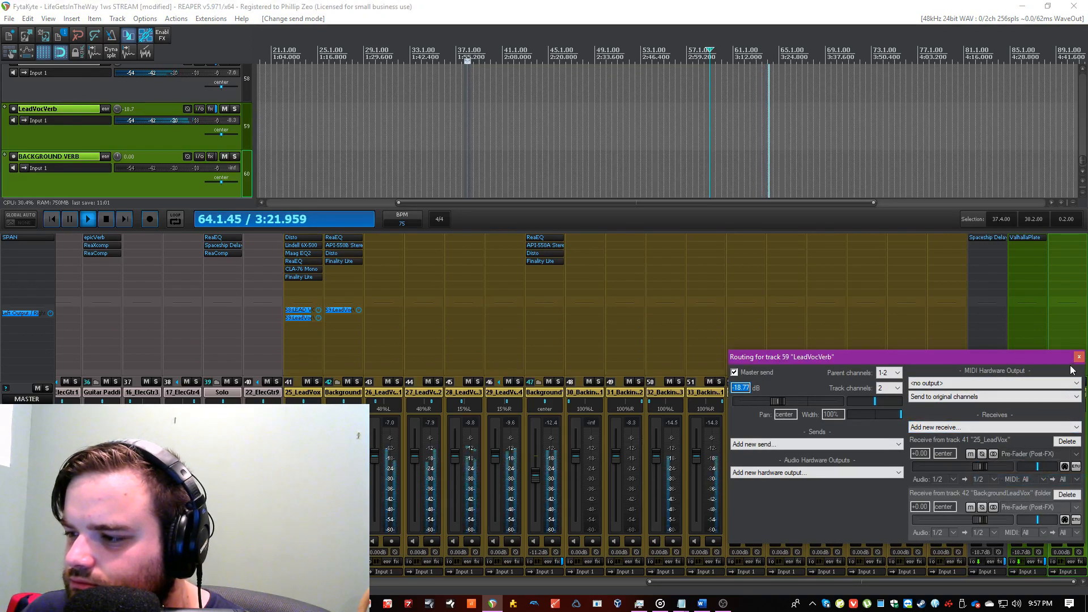
click(1078, 357)
drag(1020, 488, 1021, 492)
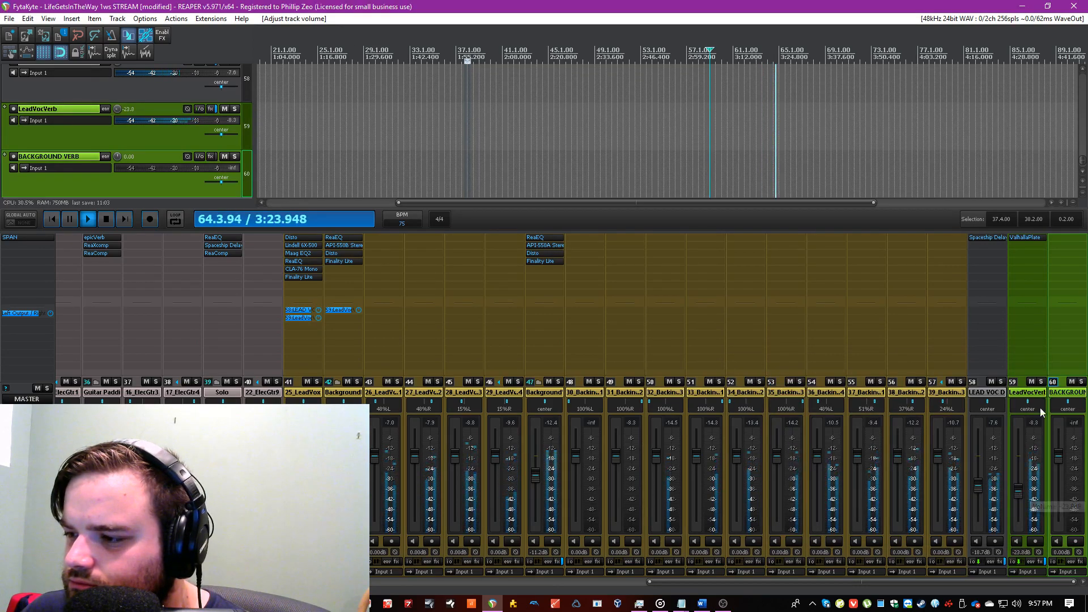
Step: Solo LeadVocVerb, add ReaEQ after ValhallaPlate, adjust the EQ curve and close the plugin
click(1041, 381)
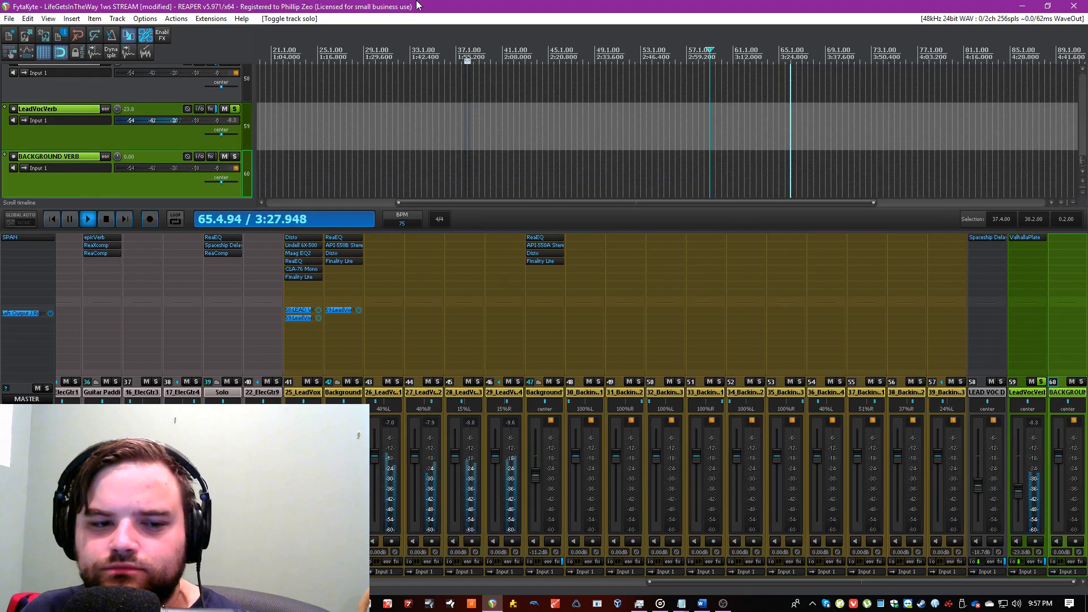
double_click(1027, 264)
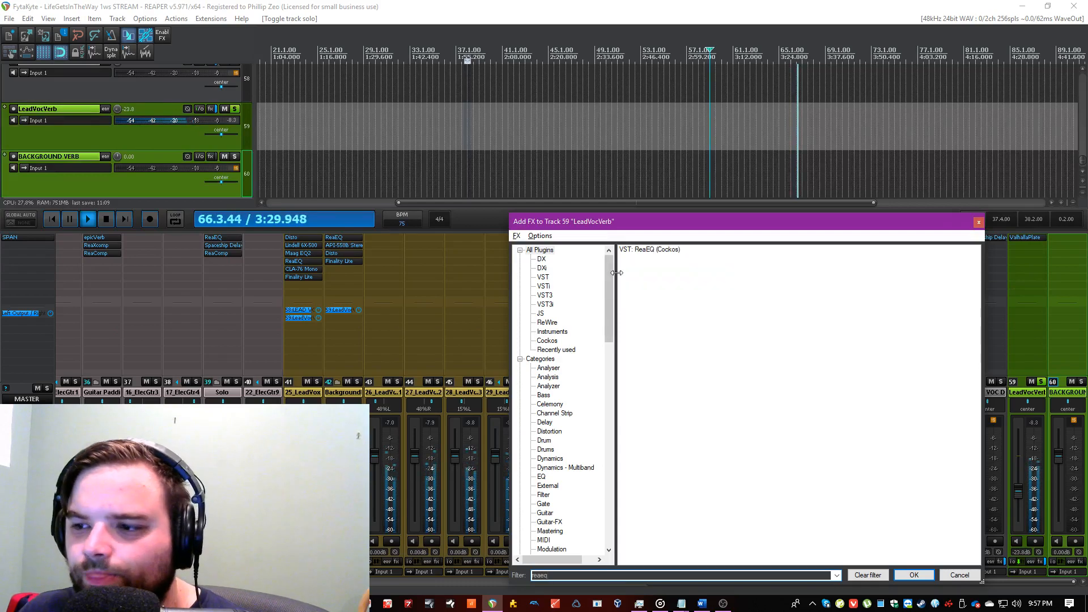
double_click(639, 249)
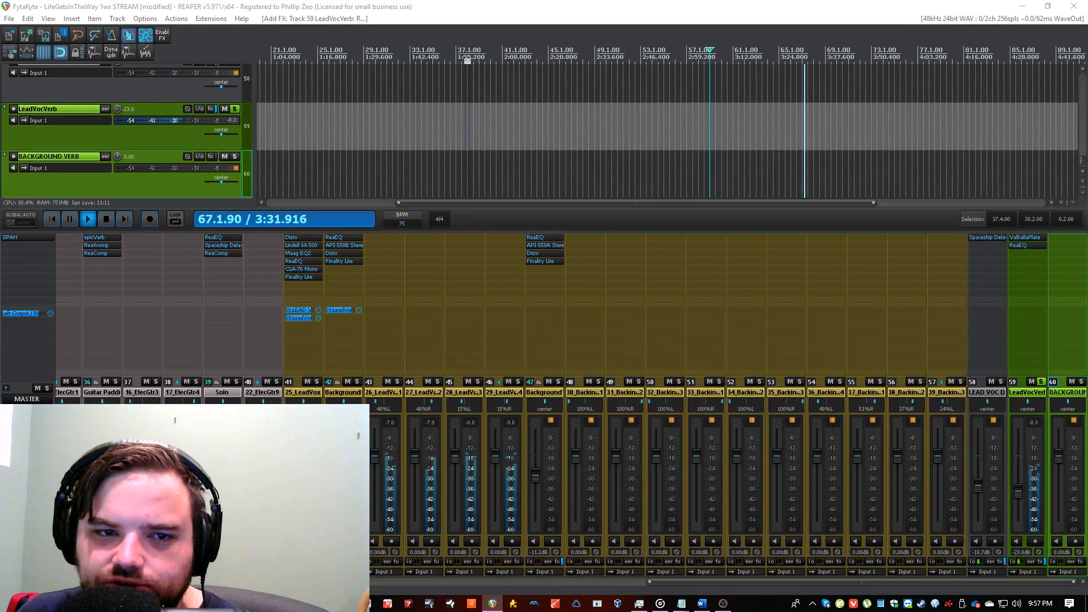
drag(448, 339, 536, 347)
click(497, 334)
click(655, 266)
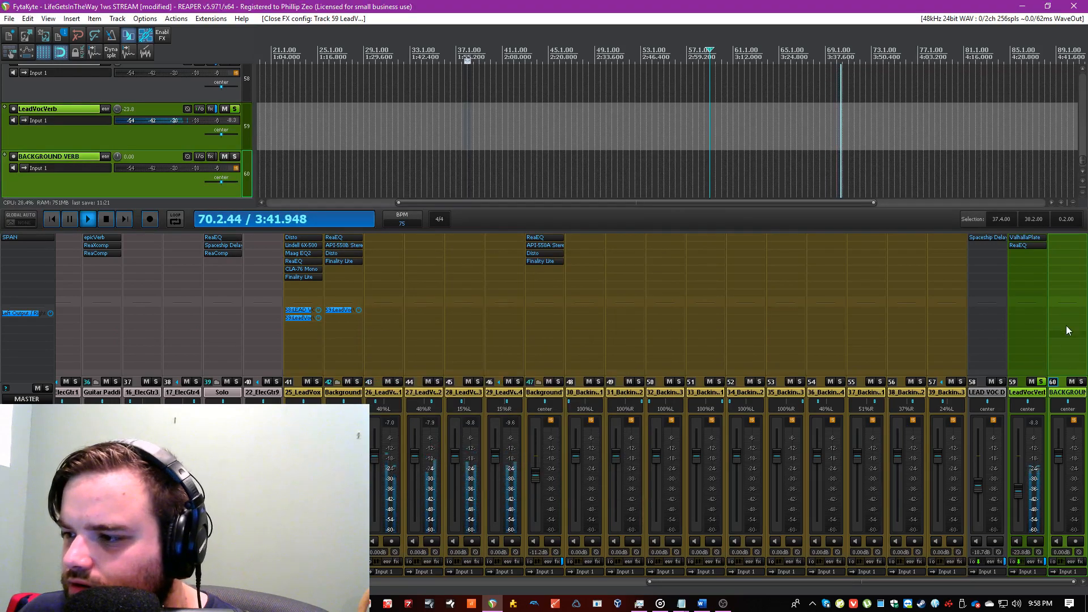
Step: Solo LEAD VOC DLAY, set its ReaEQ high shelf to 5065.4 Hz, 6.0 dB and 1.20 oct, save the project and unsolo the track
click(1001, 382)
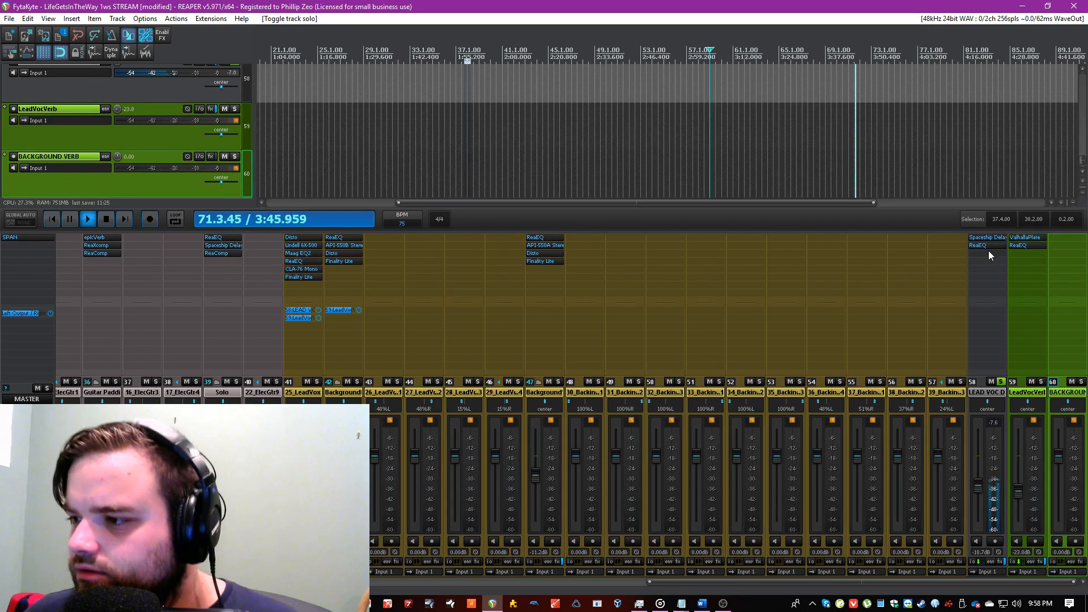
drag(1087, 272, 523, 283)
click(397, 5)
key(ctrl+s)
drag(599, 349, 599, 332)
drag(528, 458, 509, 458)
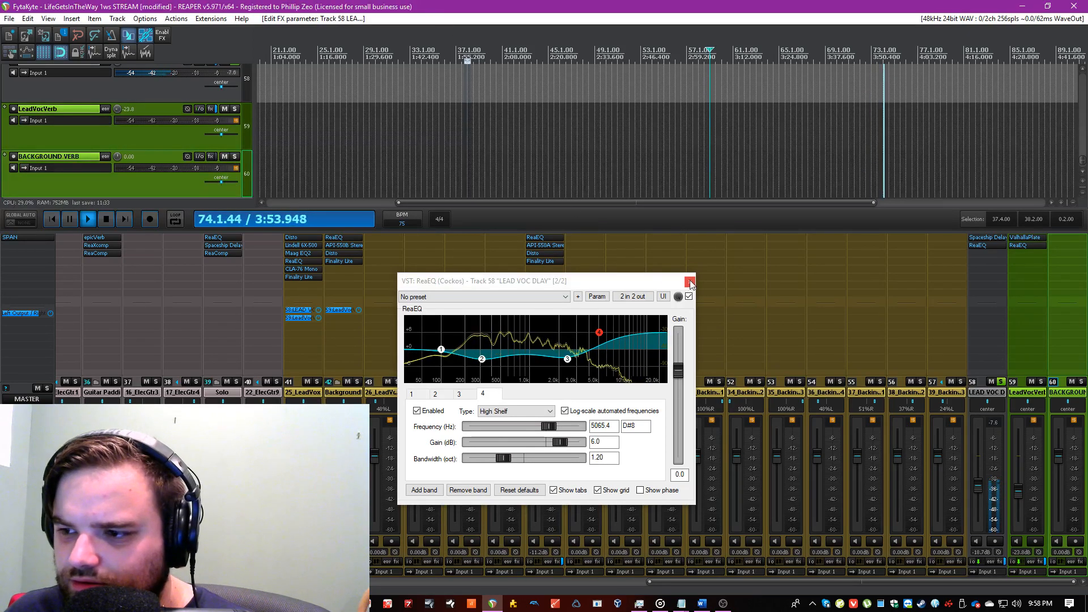
click(689, 282)
click(1001, 381)
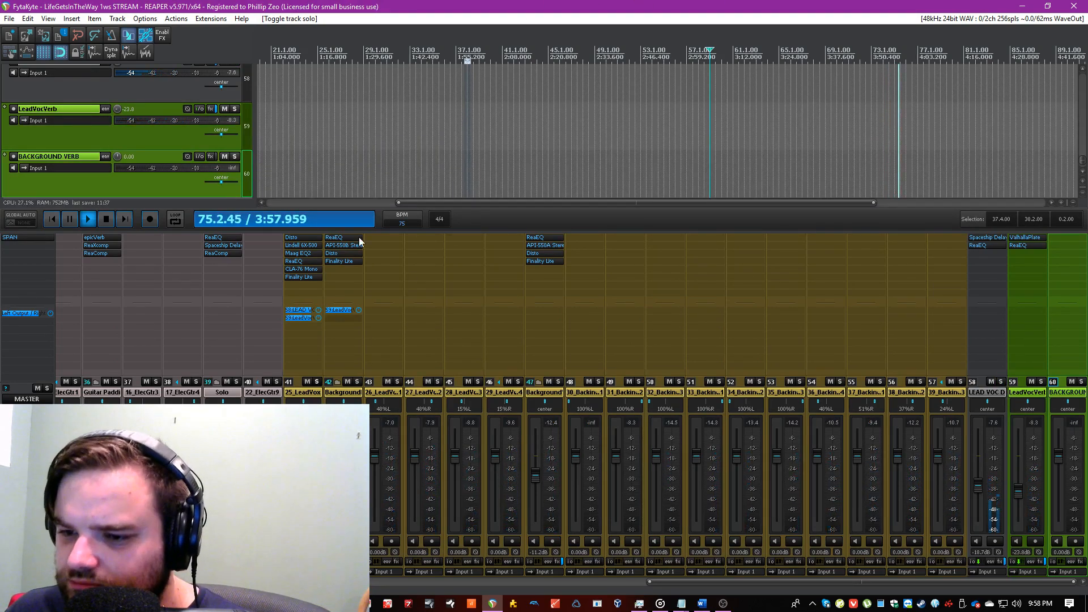
Step: Check the DRUM verb and 10_DrumsRo tracks by toggling their solo during playback
drag(688, 579, 272, 580)
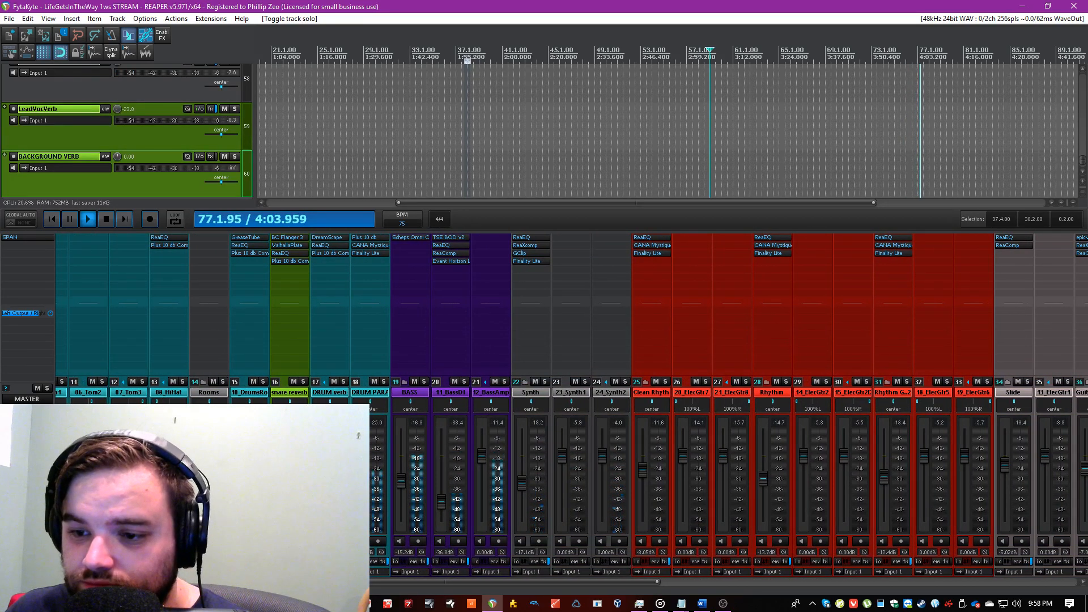
click(344, 382)
click(344, 382)
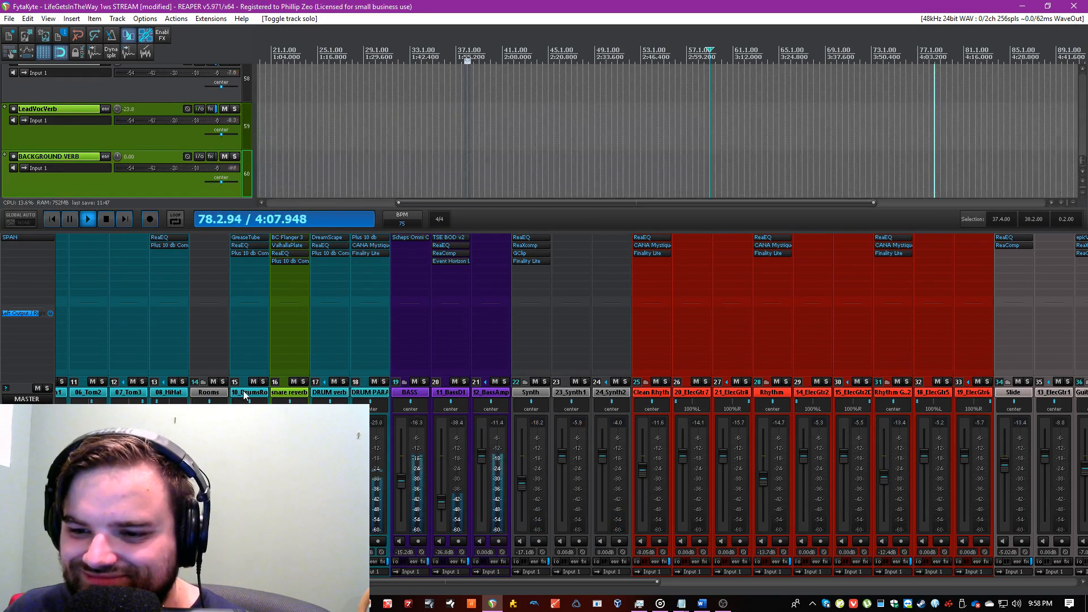
click(264, 382)
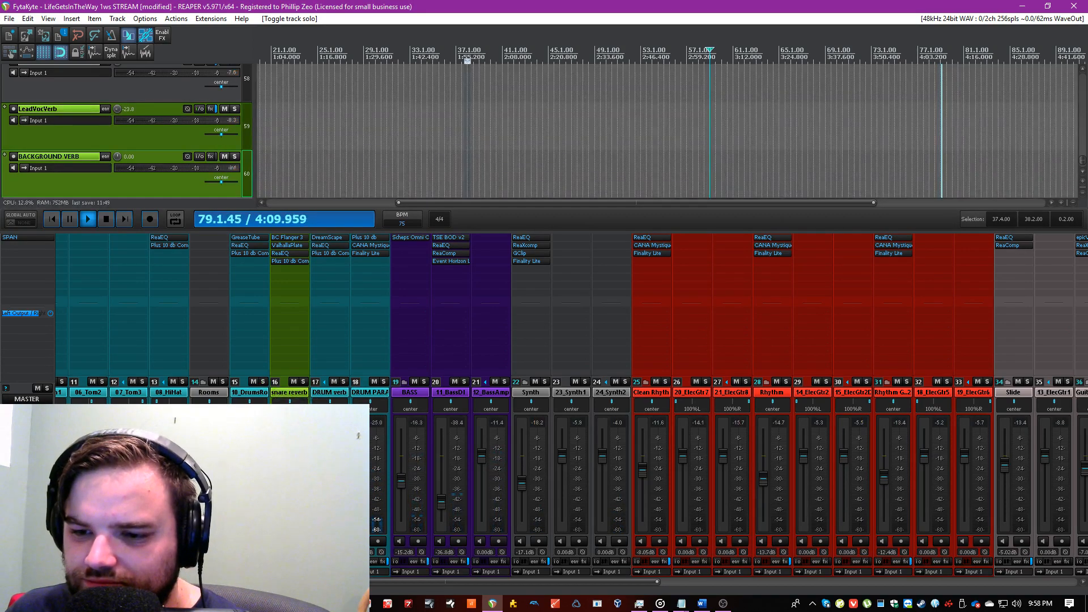
Step: Stop playback, return to the start of the song and play from there
key(space)
scroll(409, 61, down, 8)
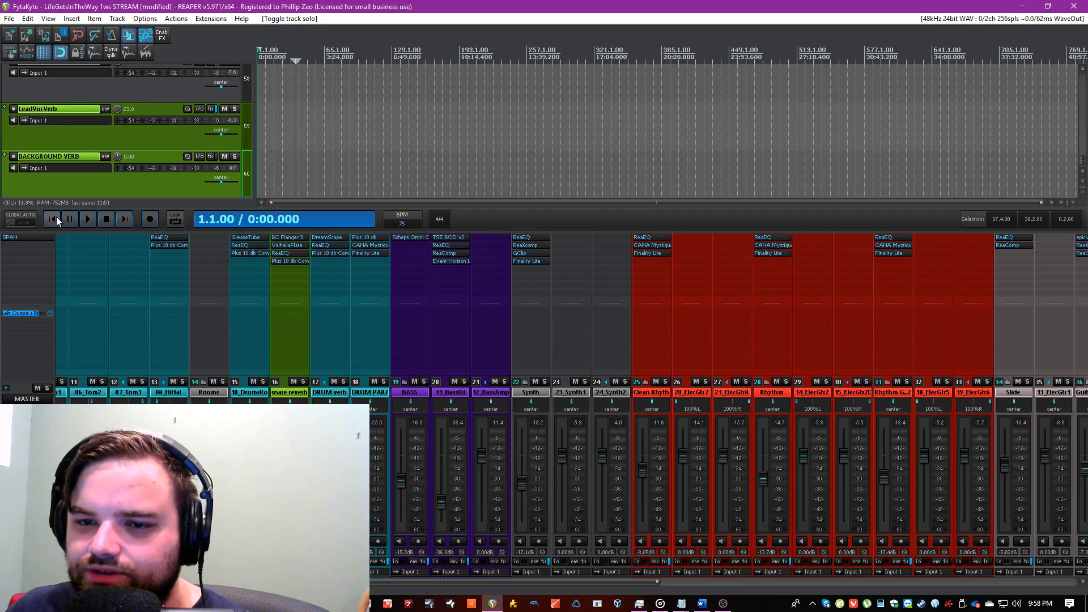
scroll(282, 57, up, 10)
key(space)
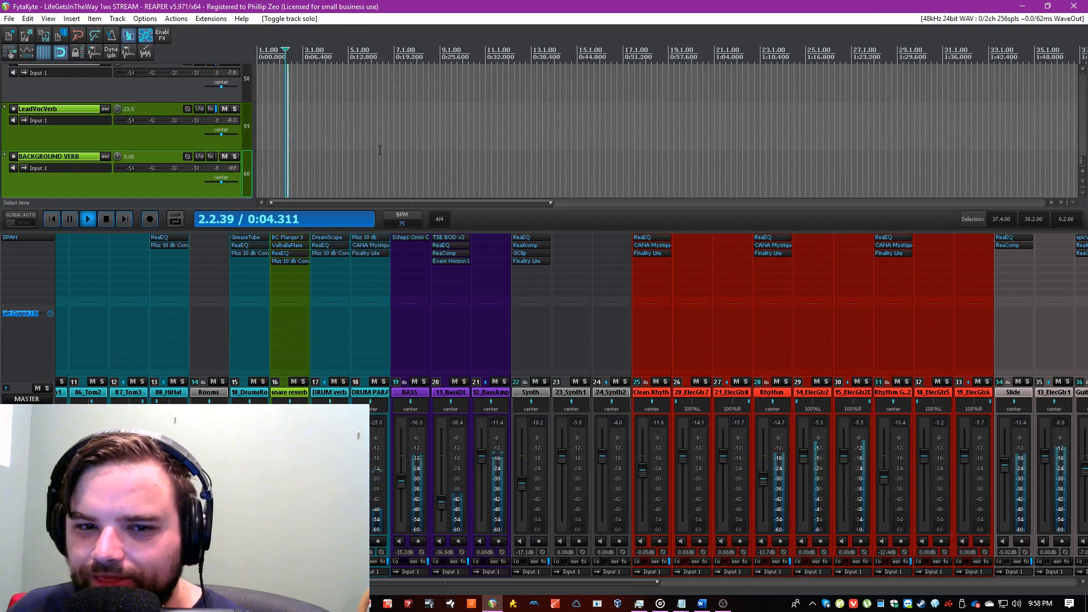
Step: Add the ValhallaRoom reverb to the BACKGROUND VERB track
drag(544, 581, 985, 541)
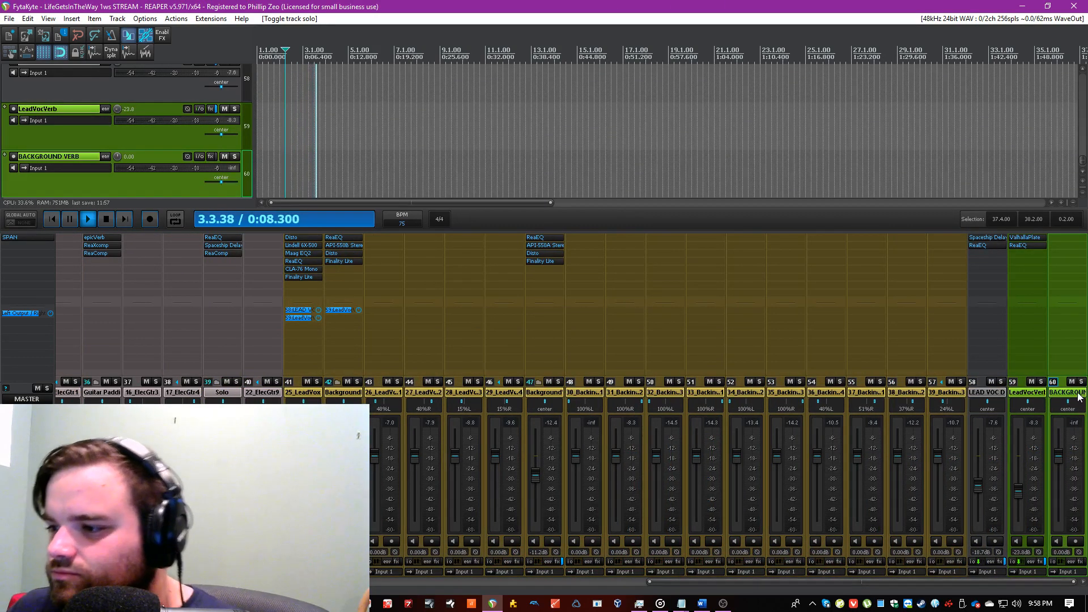
click(1063, 256)
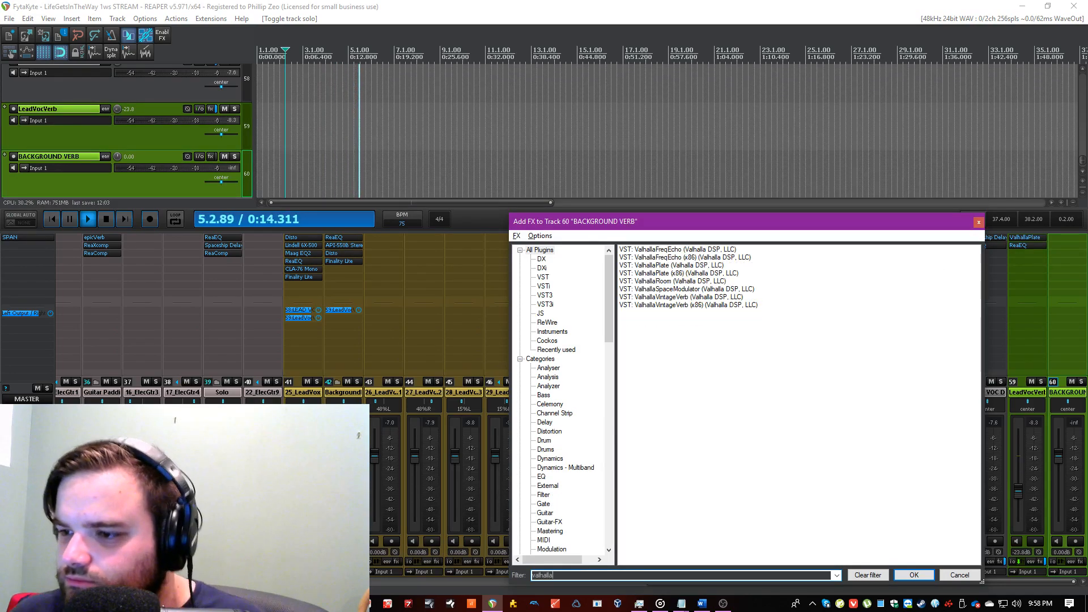
double_click(693, 281)
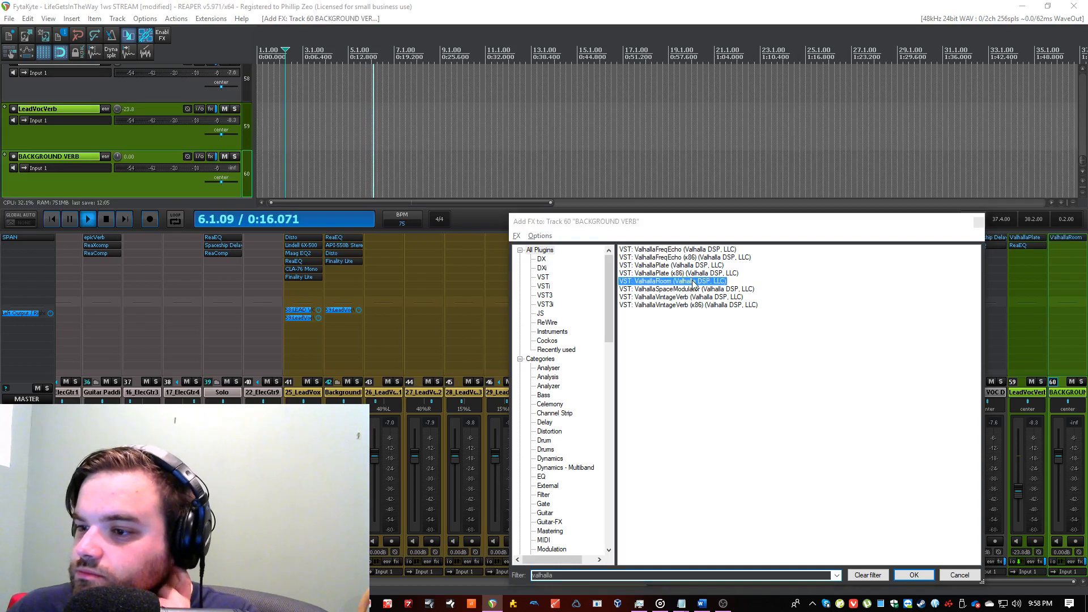
drag(235, 115, 616, 167)
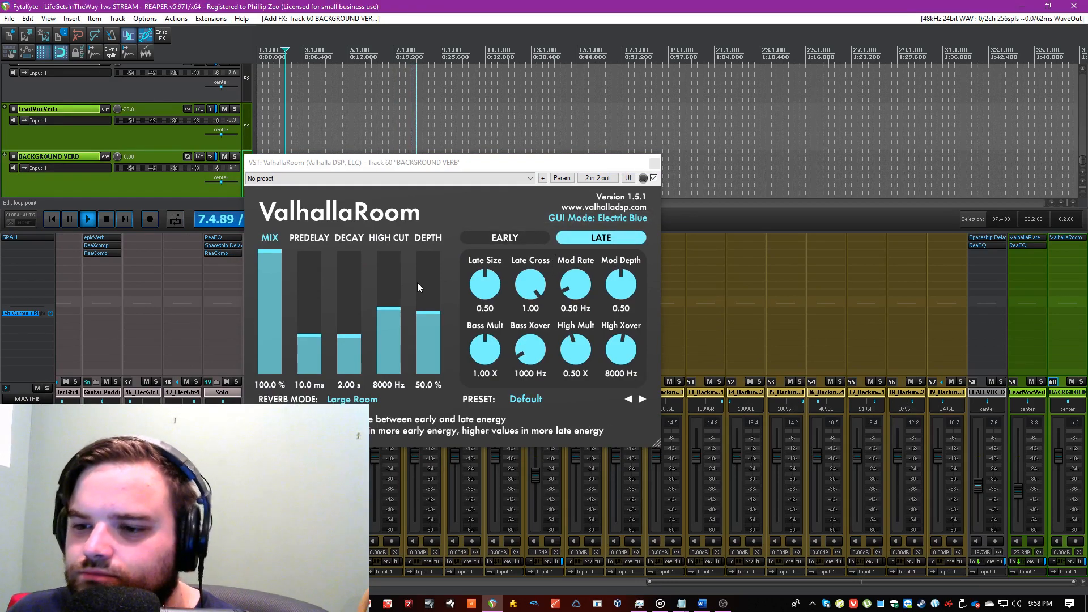
Step: Load the LV426Cathedral preset in ValhallaRoom and close the plugin window
click(529, 399)
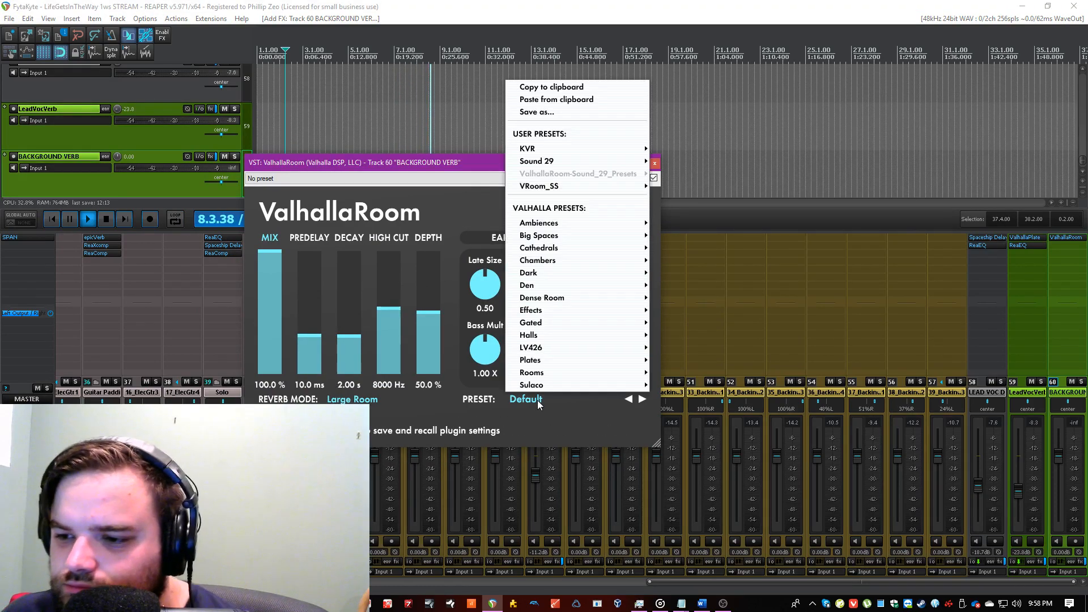
mouse_move(579, 385)
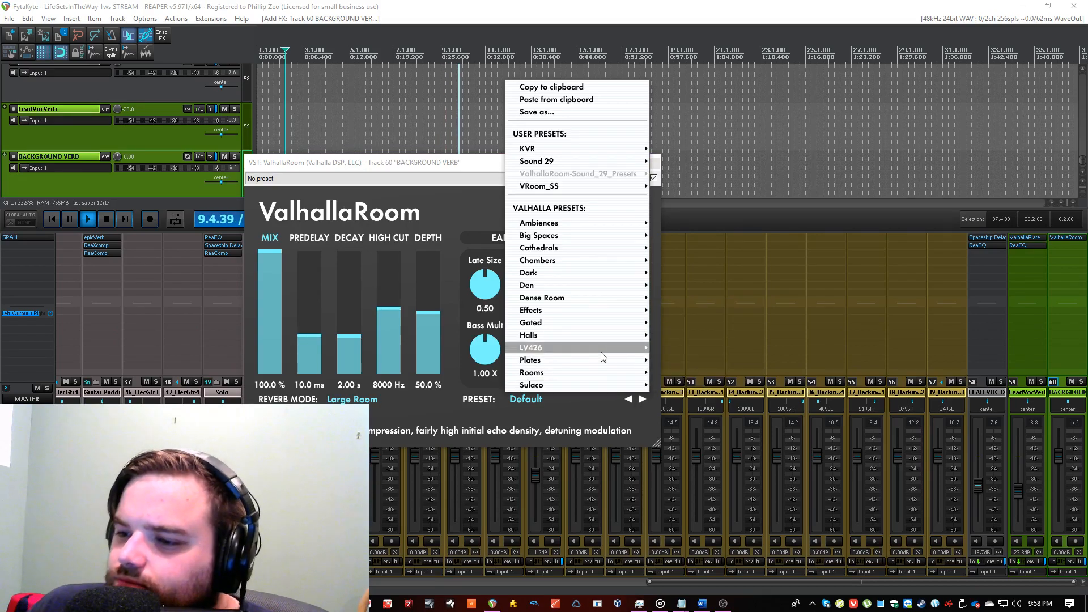
mouse_move(602, 357)
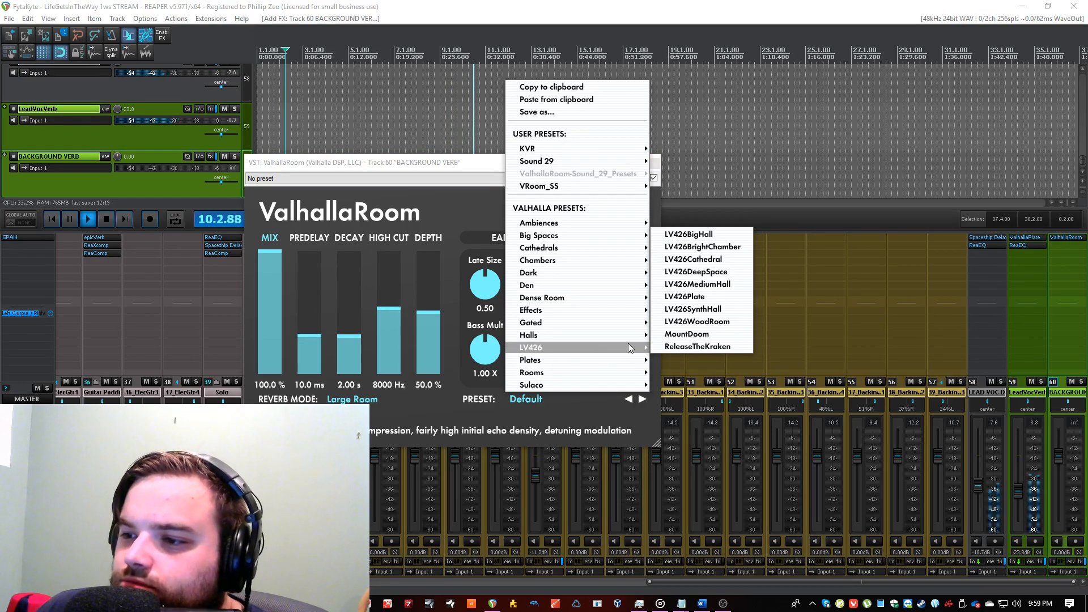
click(718, 259)
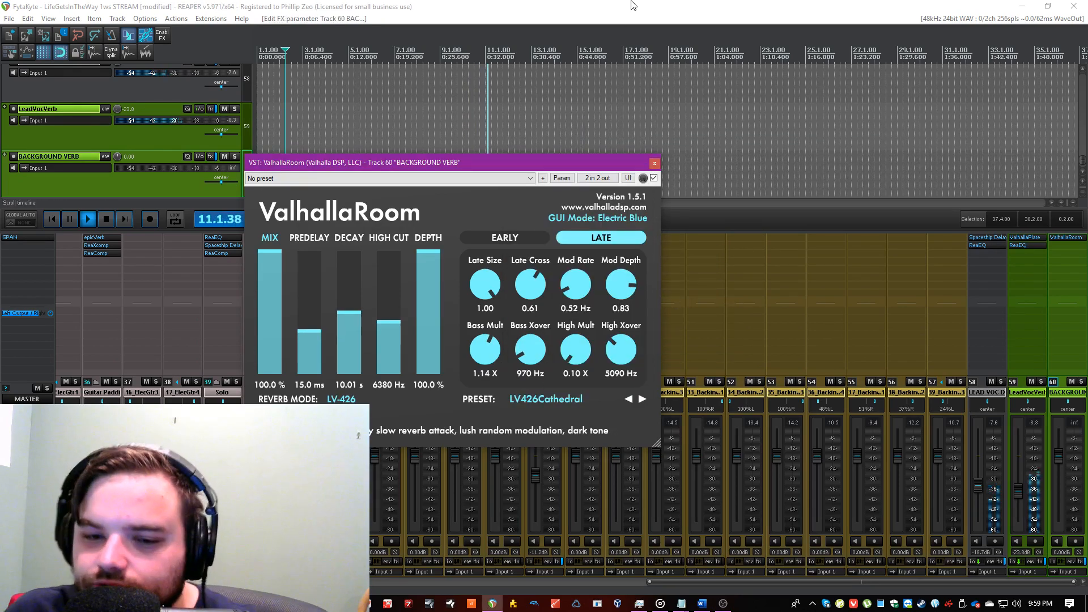
click(663, 6)
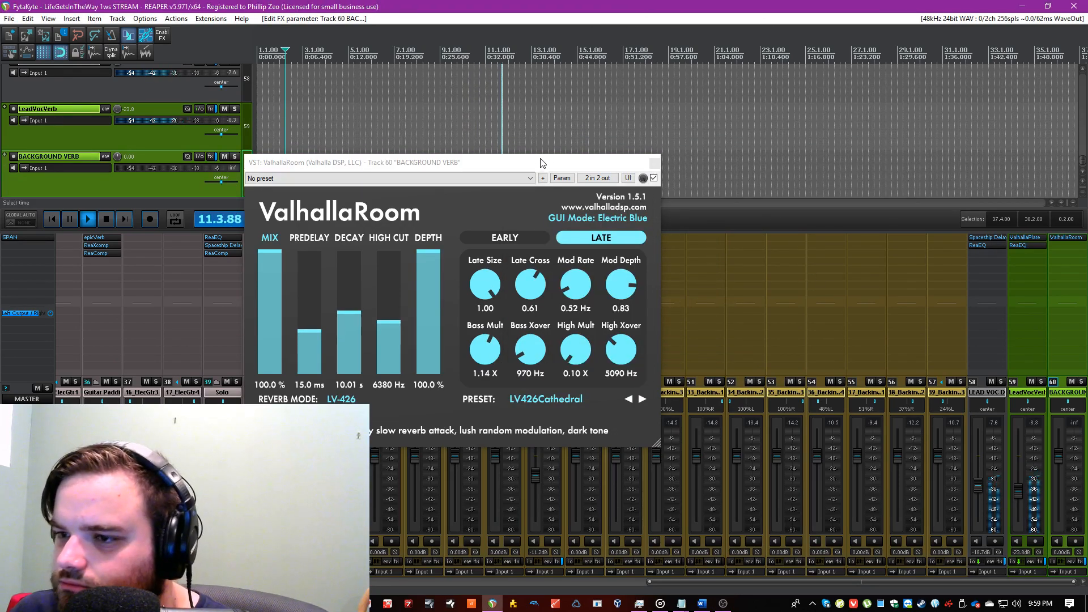
drag(539, 164, 355, 200)
click(997, 393)
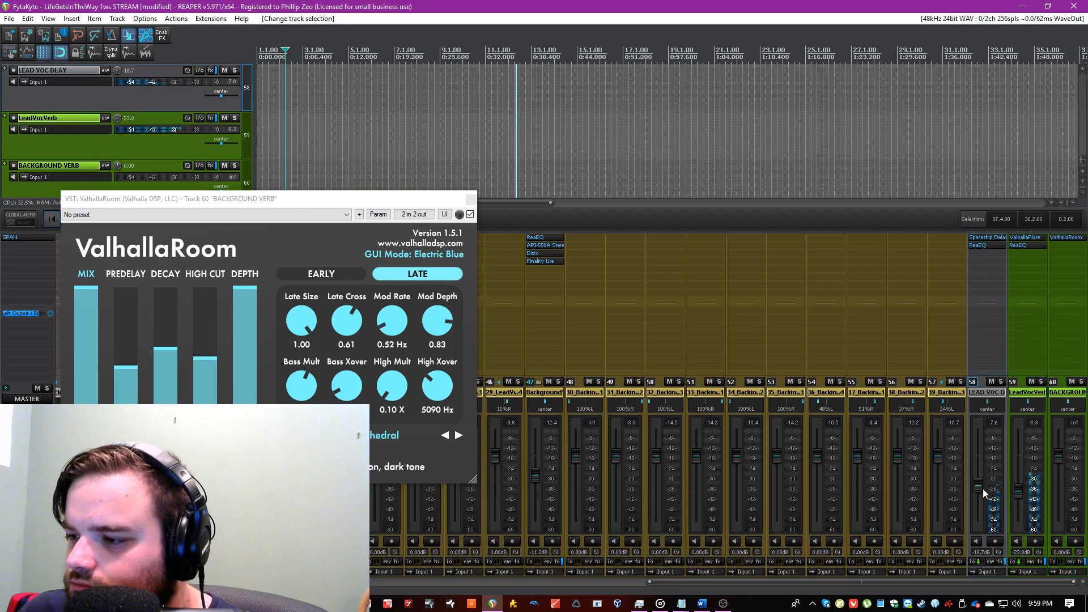
click(470, 200)
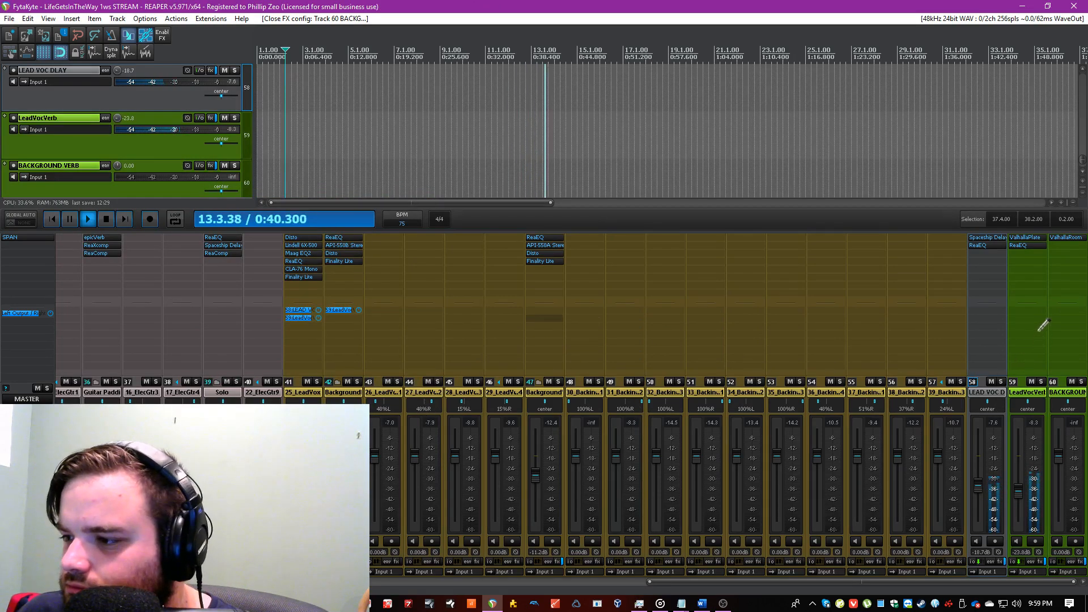
Step: Send the Background folder on track 47 to BACKGROUND VERB, setting BACKGROUND VERB to -13.2 dB and LeadVocVerb to -20.7 dB
drag(1042, 325, 1065, 334)
drag(1058, 456, 1021, 488)
click(1054, 393)
click(1021, 392)
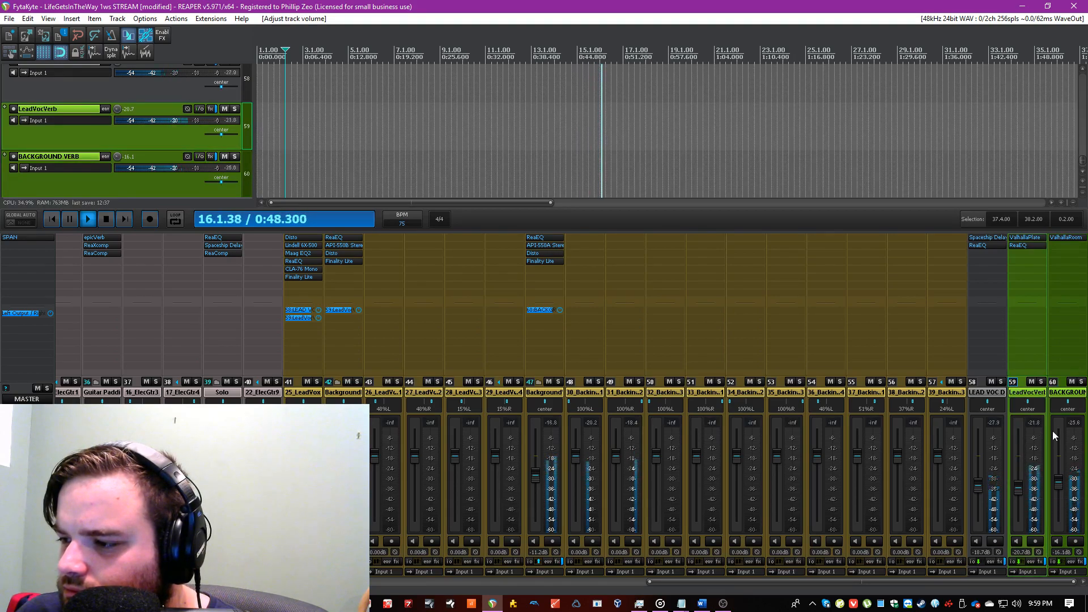
drag(1060, 484, 1062, 479)
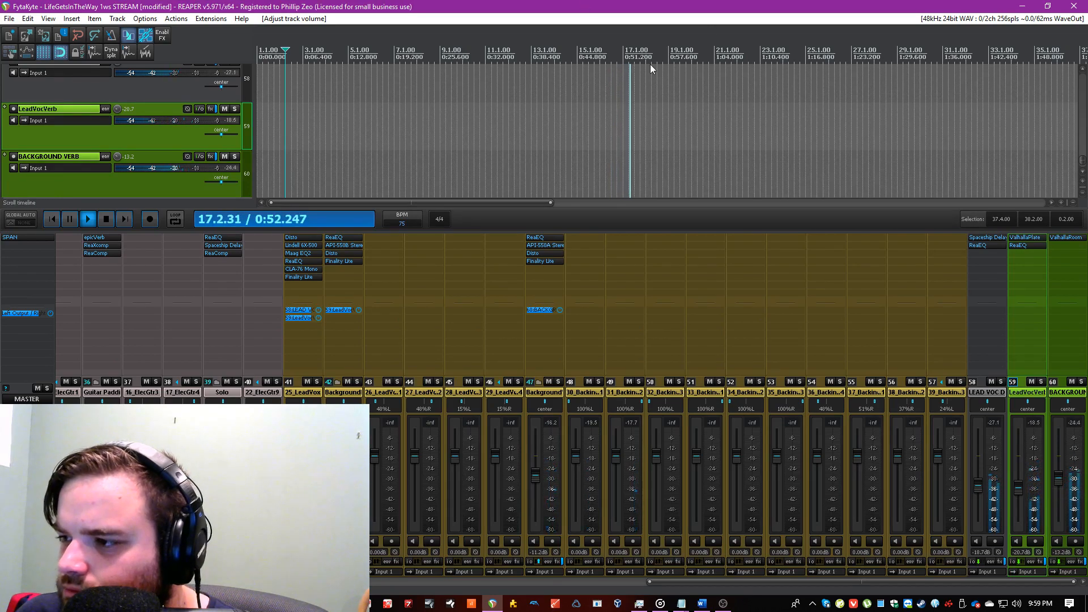
Step: Copy ReaEQ onto BACKGROUND VERB after ValhallaRoom and lower LEAD VOC DLAY to -19.7 dB
drag(1063, 249, 1064, 247)
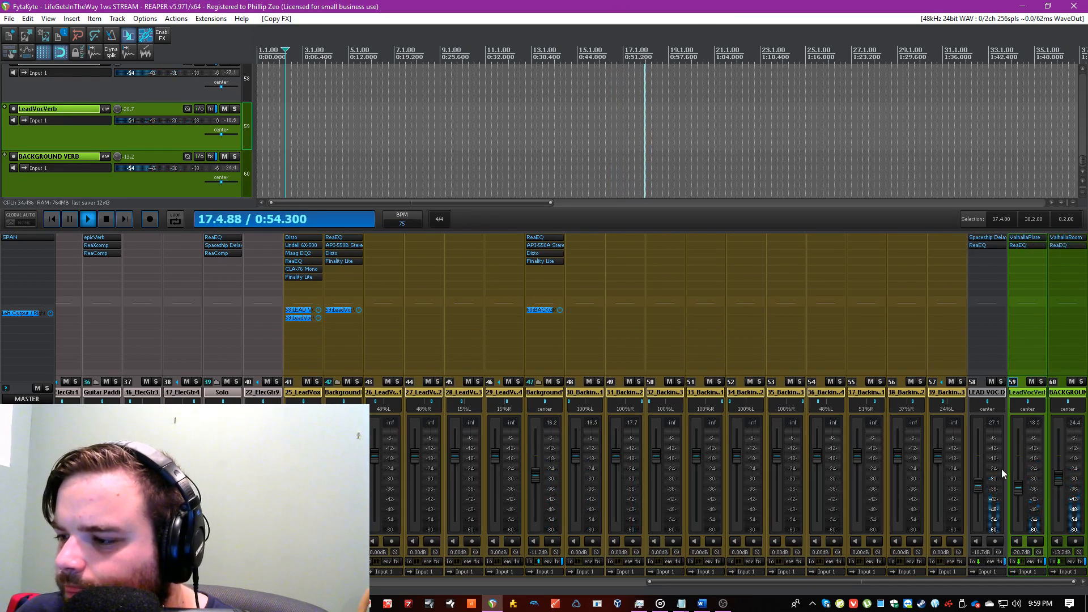
drag(978, 487, 978, 489)
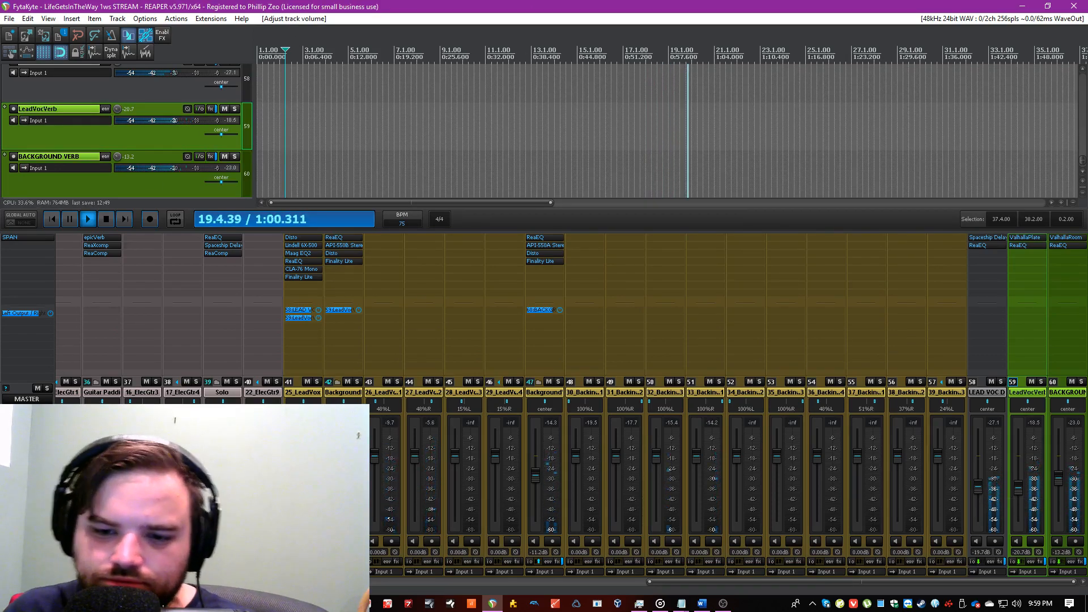
drag(672, 582, 93, 582)
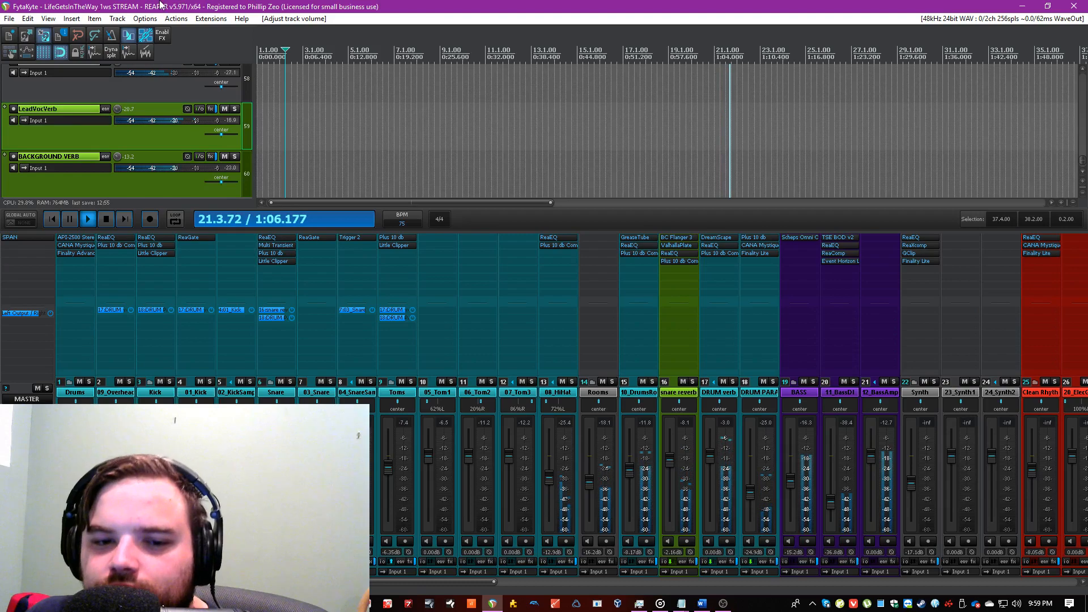
scroll(287, 176, down, 3)
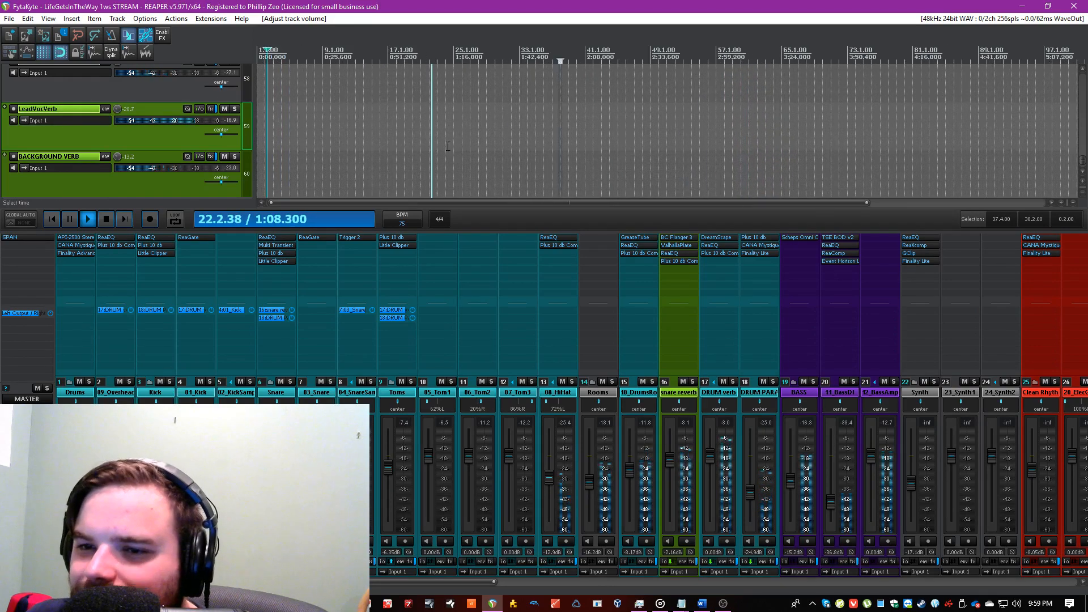
Step: In LEAD VOC DLAY's Spaceship Delay, set the Effects low cut to 187.512 Hz and Filters low cut to 233.900 Hz, adjusting the Filters high cut and tone
scroll(157, 156, up, 2)
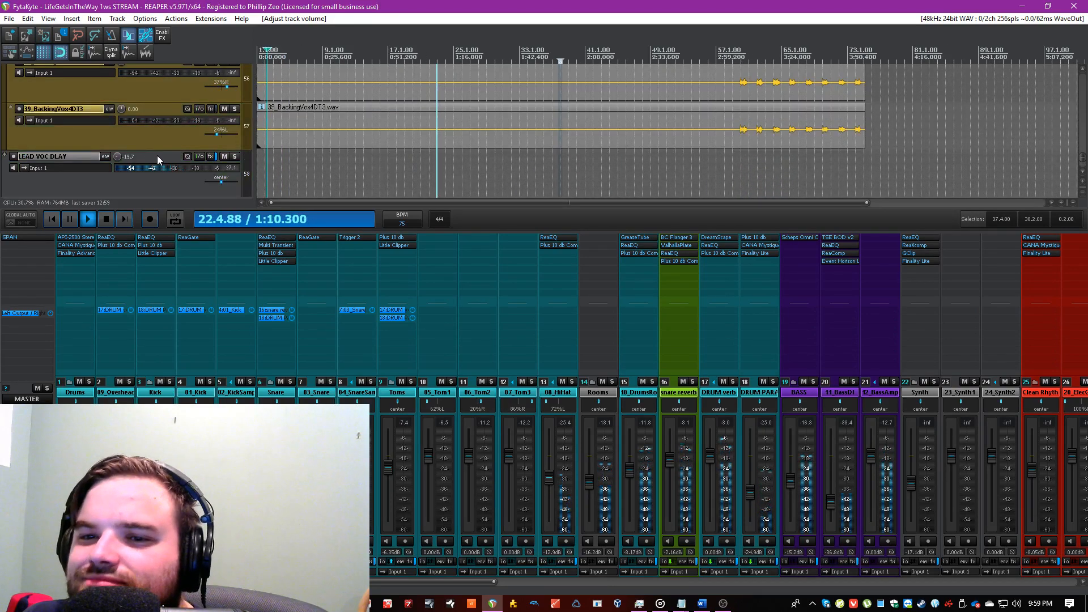
scroll(159, 157, down, 3)
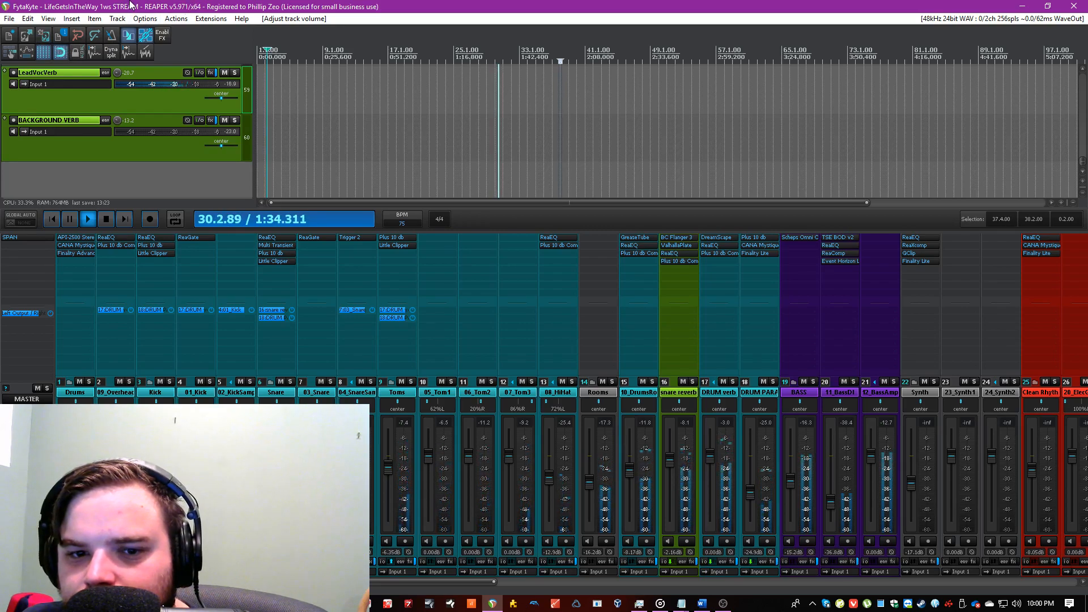
drag(456, 580, 1037, 582)
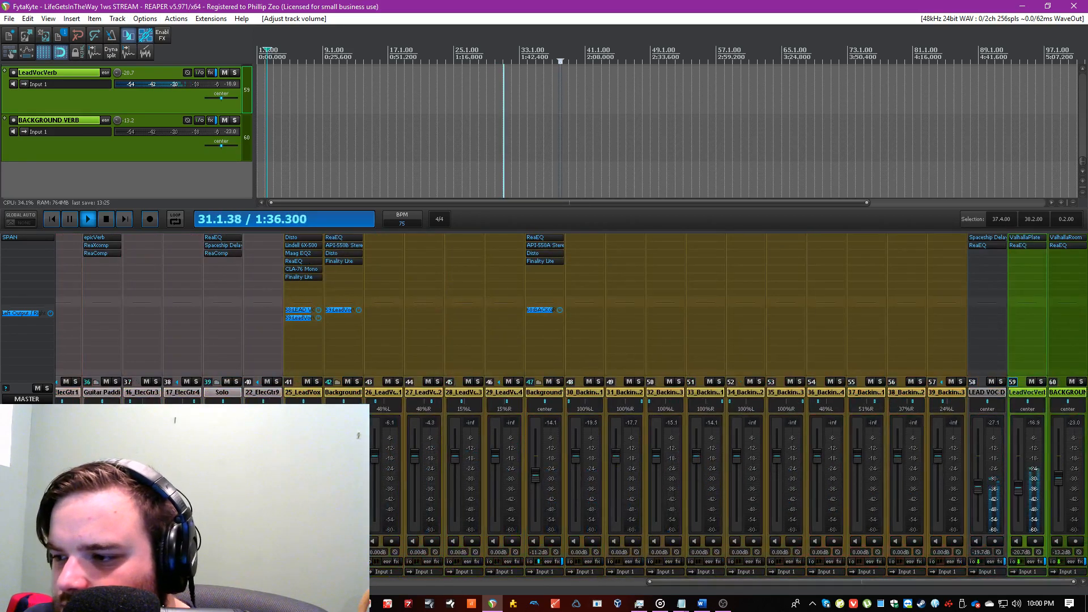
click(987, 393)
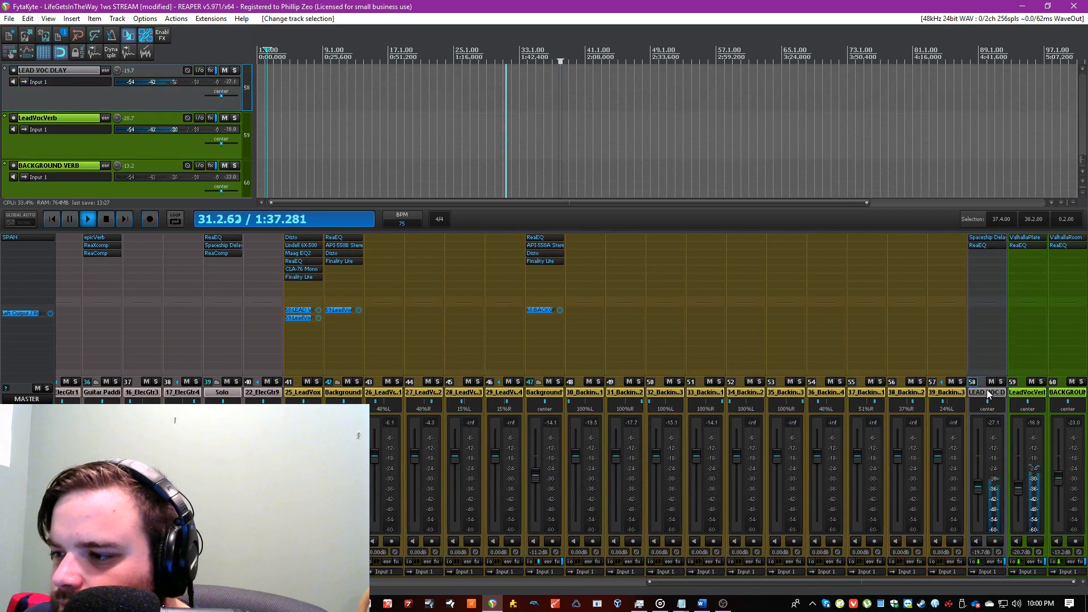
double_click(986, 237)
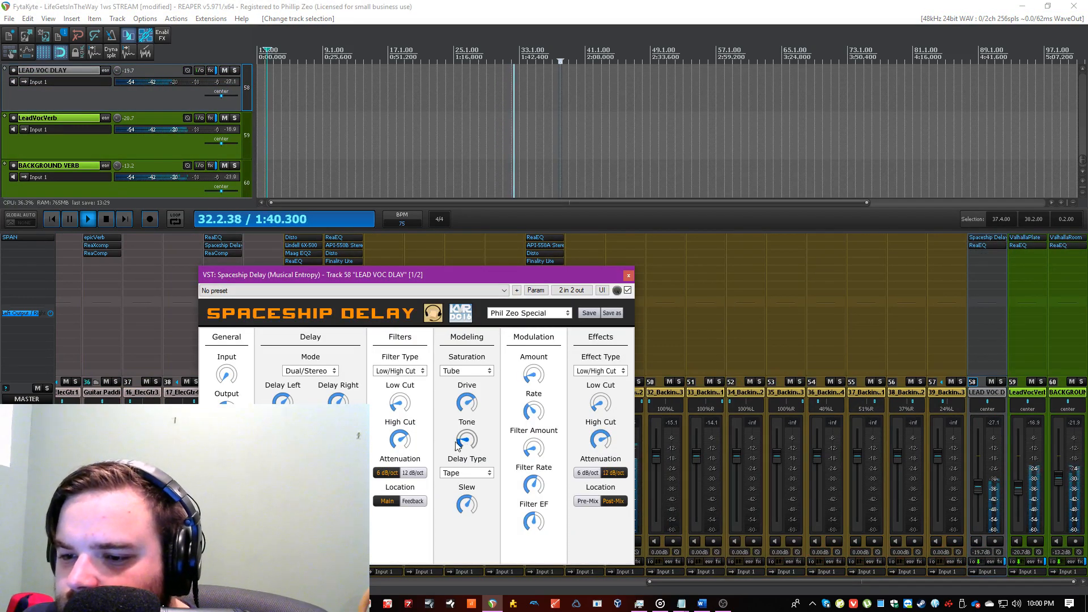
drag(600, 409, 610, 381)
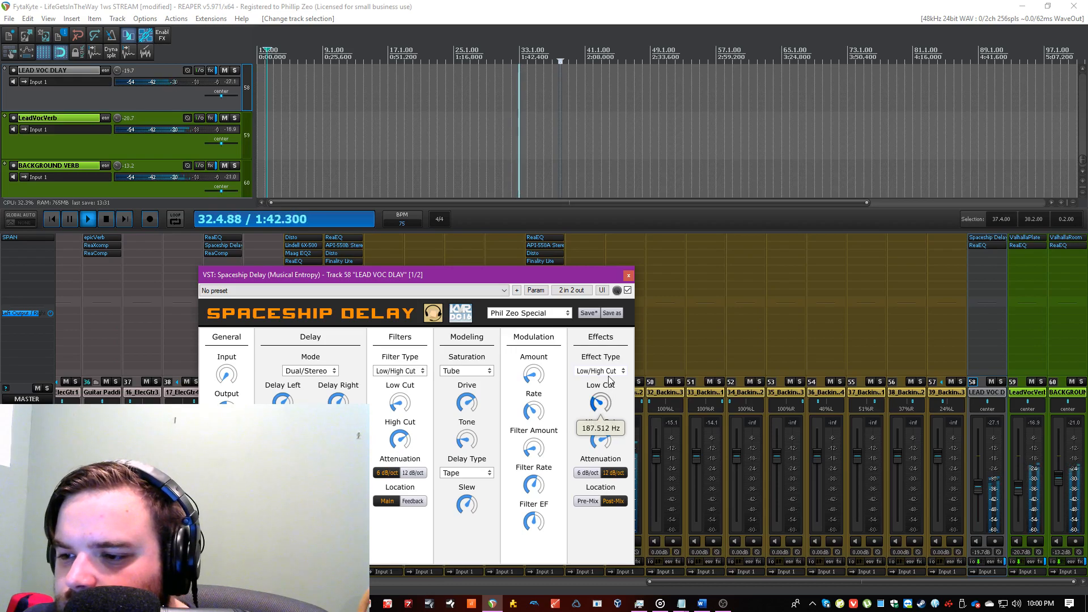
mouse_move(400, 439)
mouse_down()
mouse_move(413, 381)
mouse_move(400, 404)
mouse_move(400, 455)
mouse_up()
drag(399, 404, 400, 401)
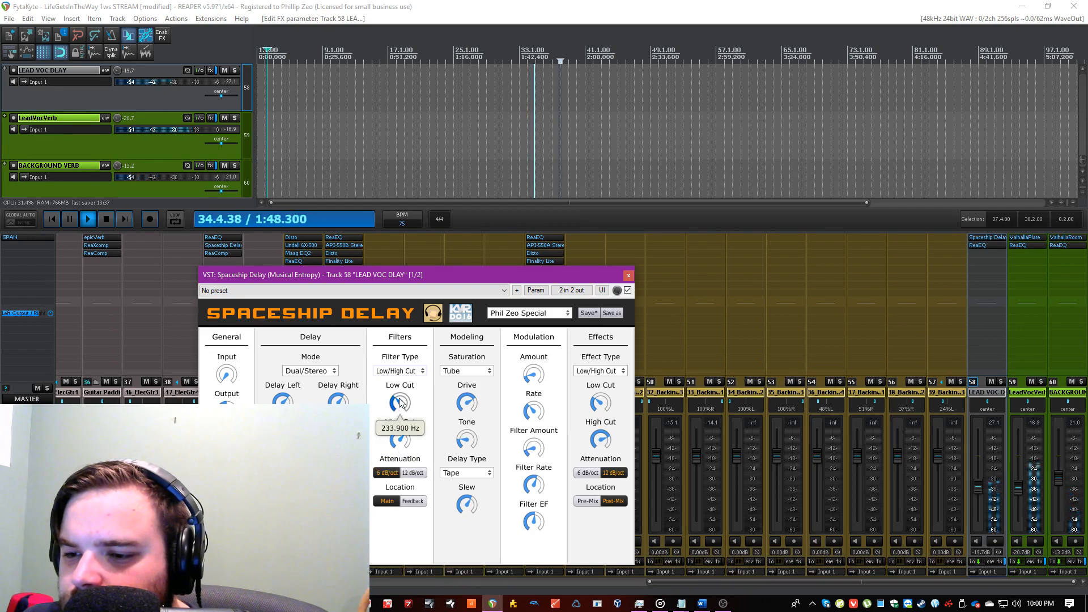
drag(466, 439, 469, 447)
Step: Briefly solo LEAD VOC DLAY to audition the delay, return to the full mix and close Spaceship Delay
click(1002, 382)
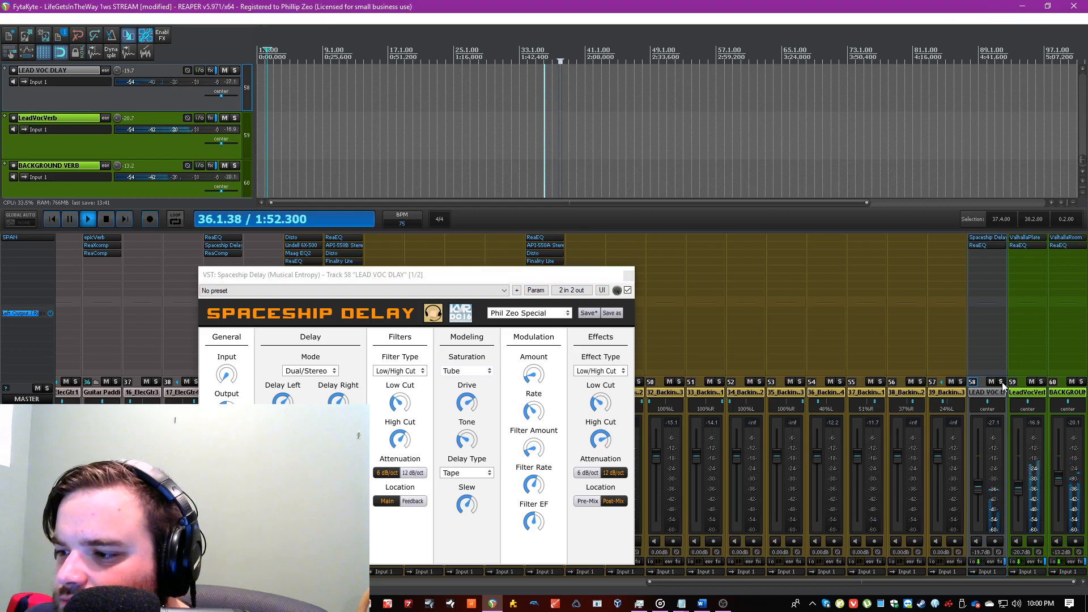
click(1002, 382)
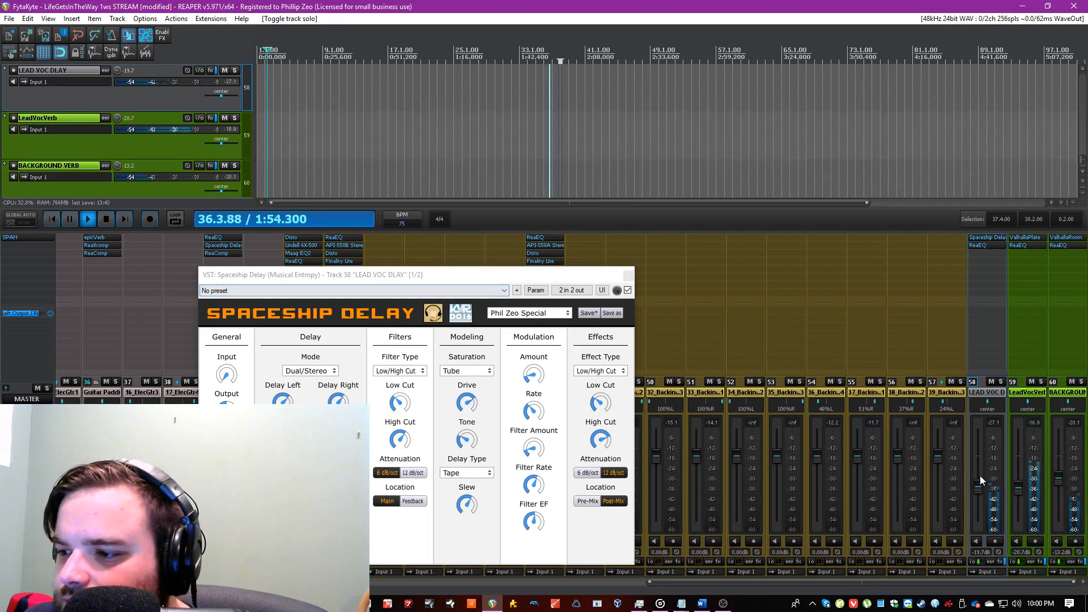
mouse_move(976, 487)
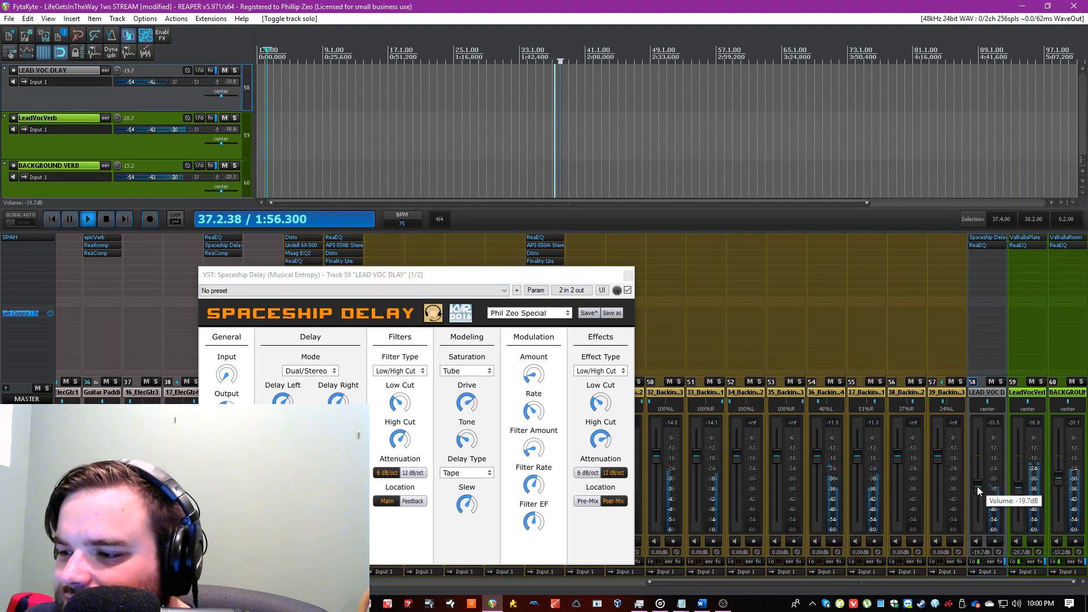
click(628, 275)
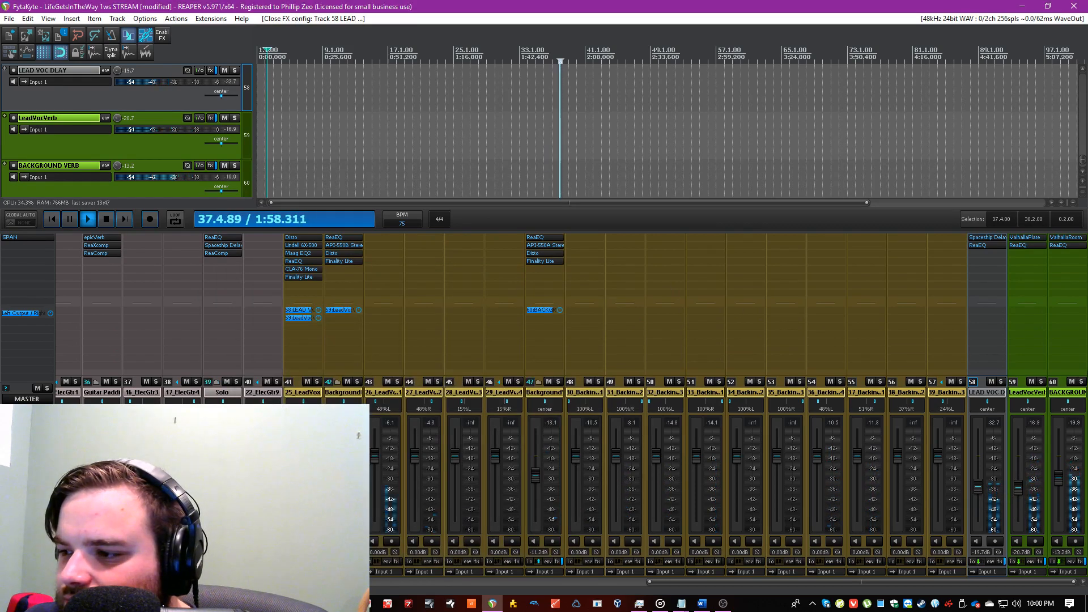
Step: Solo the BACKGROUND VERB track, open its ReaEQ and play the backing vocals from around bar 31
click(1081, 381)
click(497, 188)
click(1059, 245)
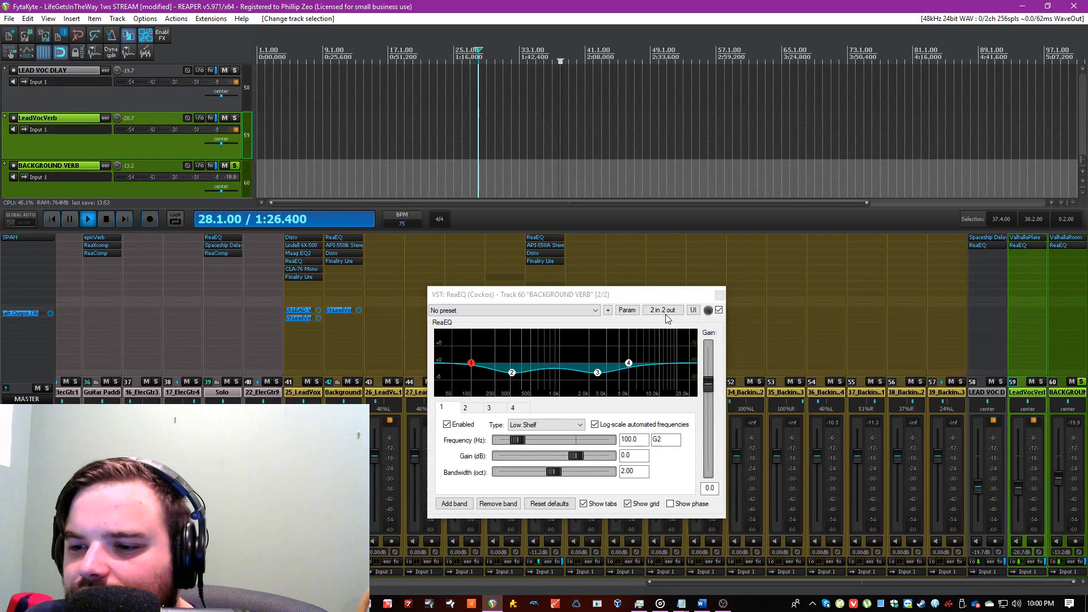
drag(665, 314, 295, 349)
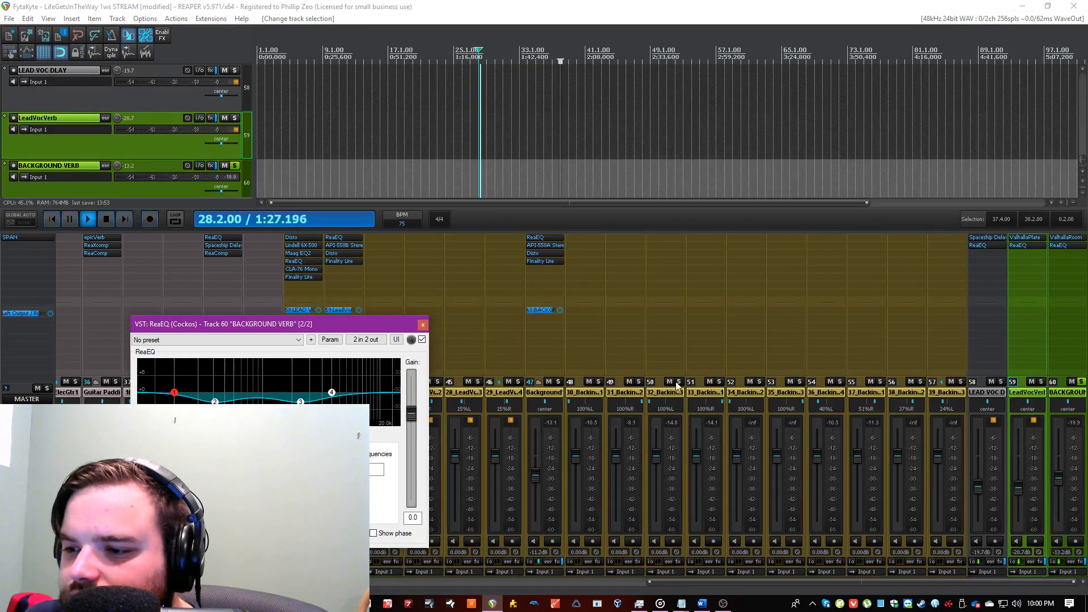
click(535, 392)
click(501, 96)
scroll(501, 97, up, 3)
Step: Boost bands 4 and 2 in BACKGROUND VERB's ReaEQ and take the track out of solo
drag(331, 392, 334, 374)
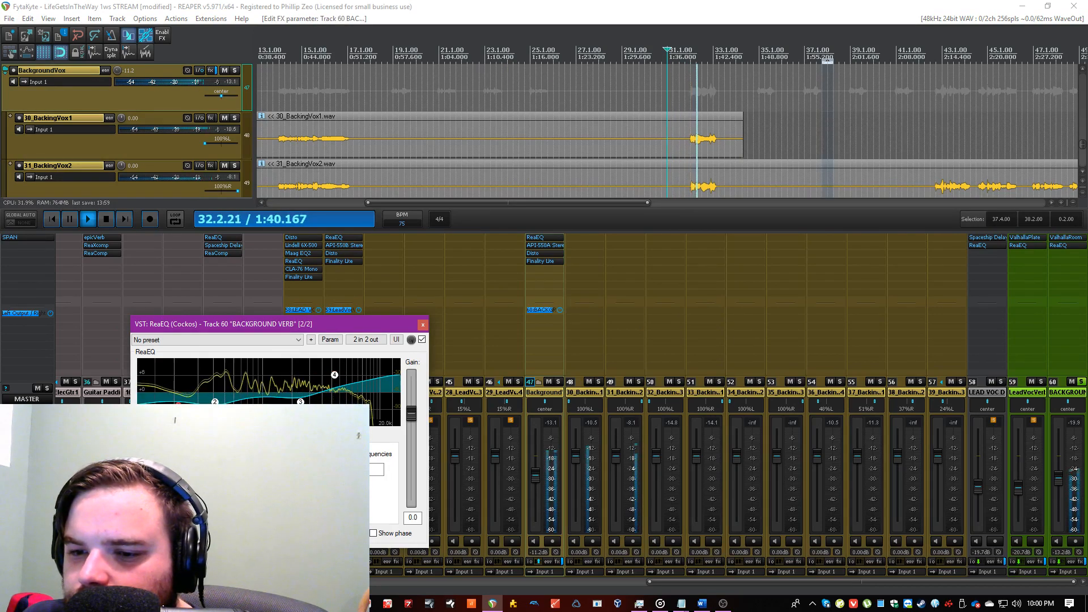
drag(215, 401, 220, 383)
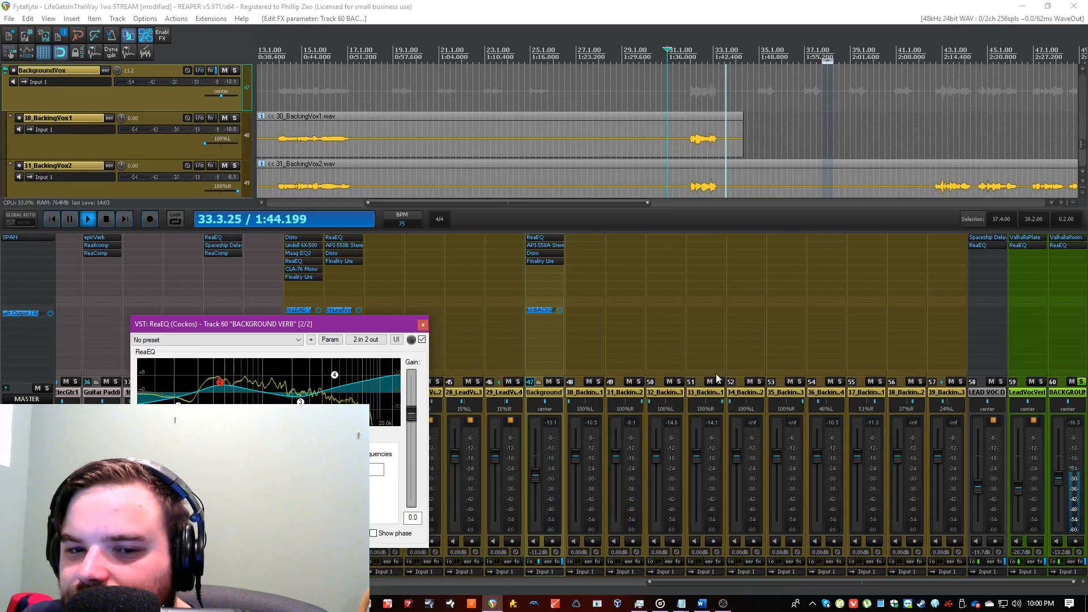
click(1081, 382)
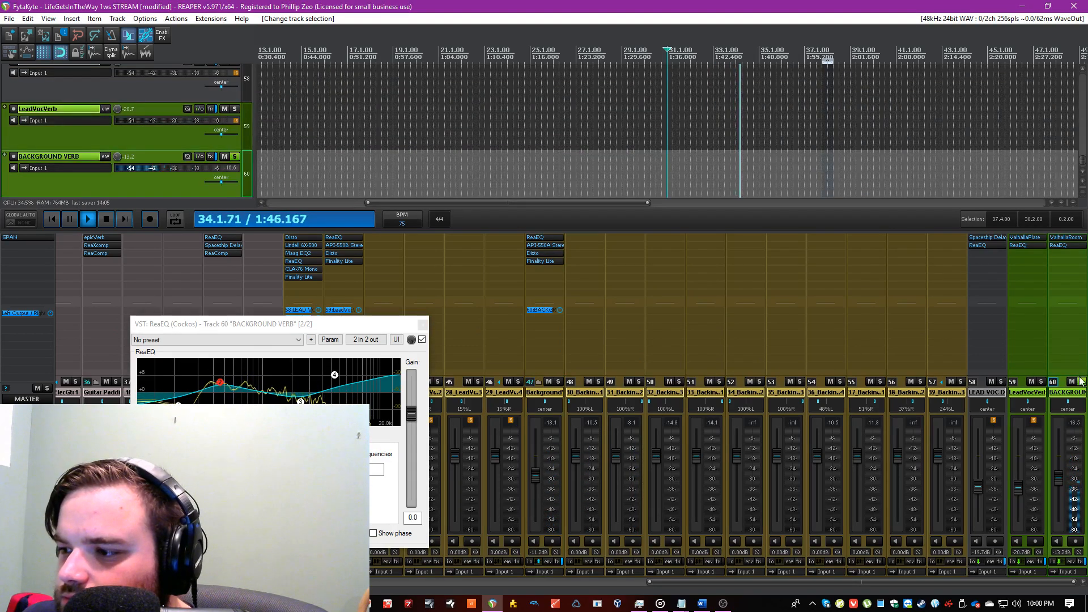
Step: Reset the BACKGROUND VERB peak reading, close its ReaEQ window and save the project
click(1031, 393)
click(1072, 423)
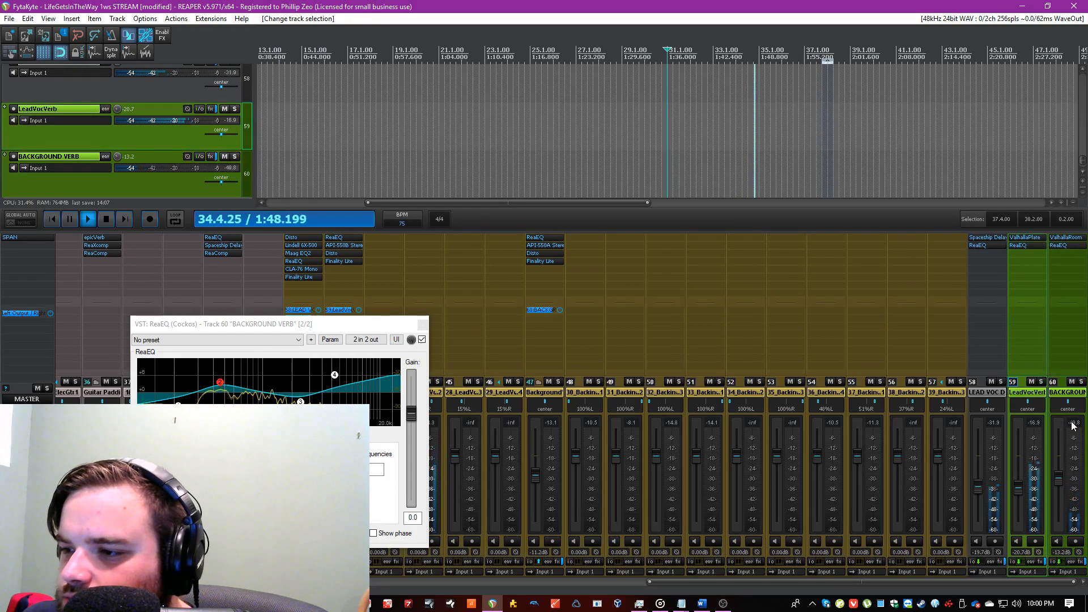
click(560, 392)
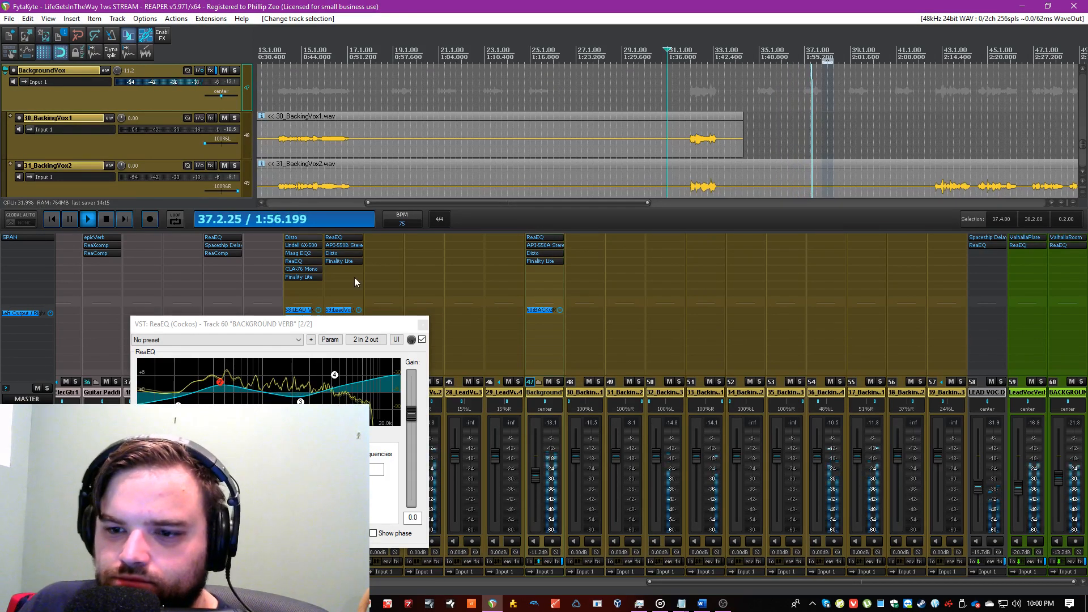
click(422, 324)
key(ctrl+s)
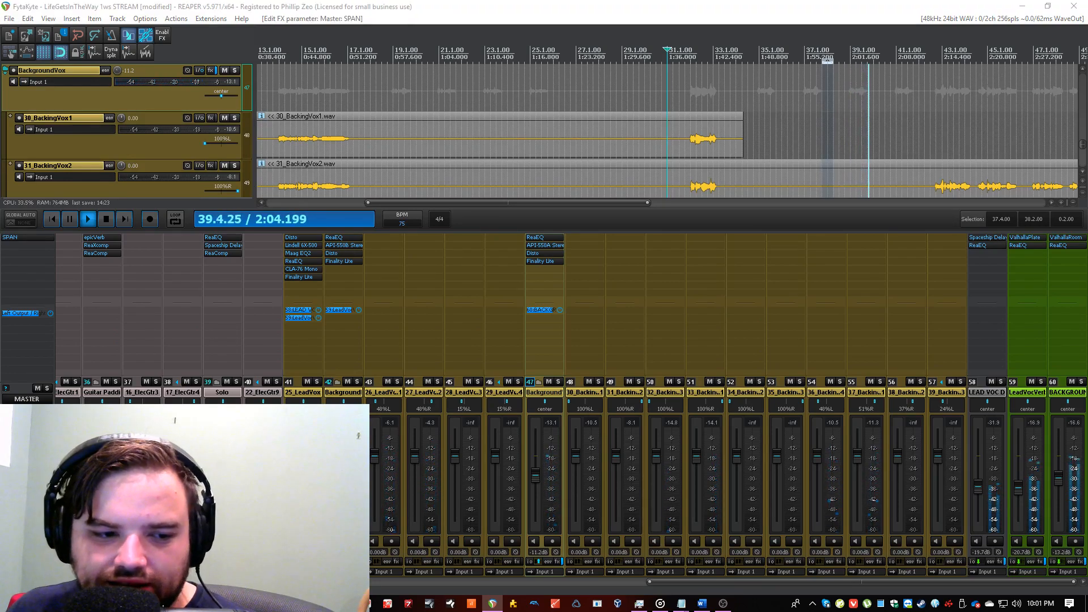
Step: Add the VST Scheps Omni Channel Stereo plugin to the master track, placed before SPAN
double_click(34, 263)
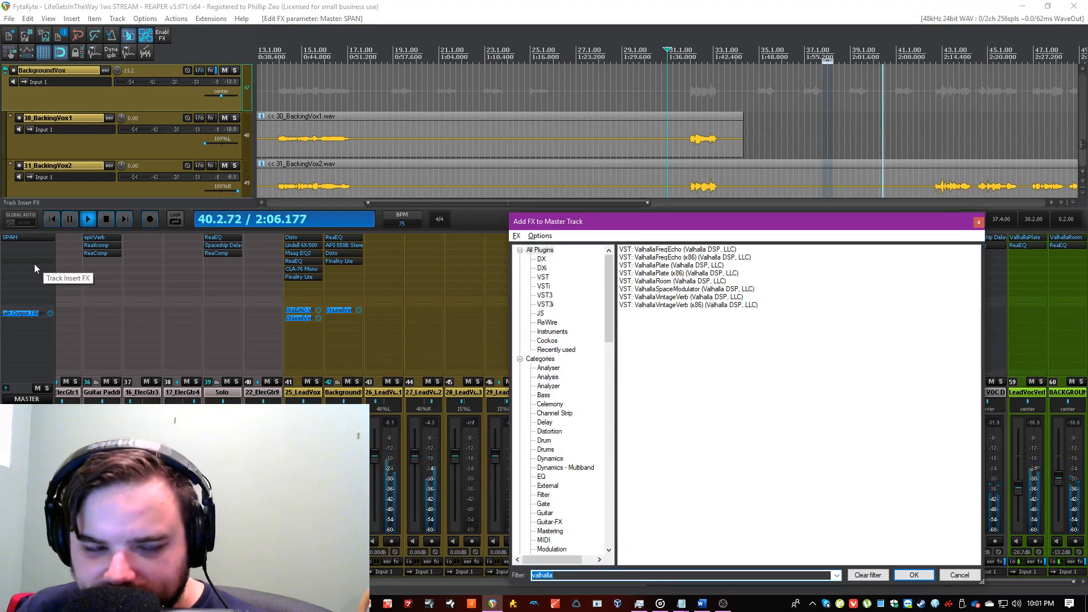
text(sc)
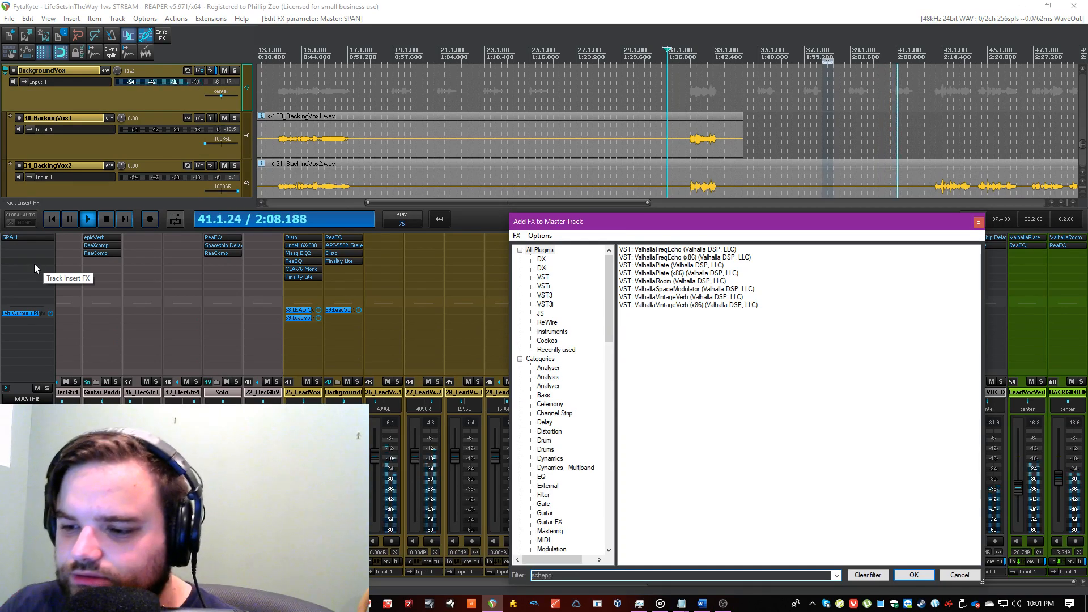
text(hep)
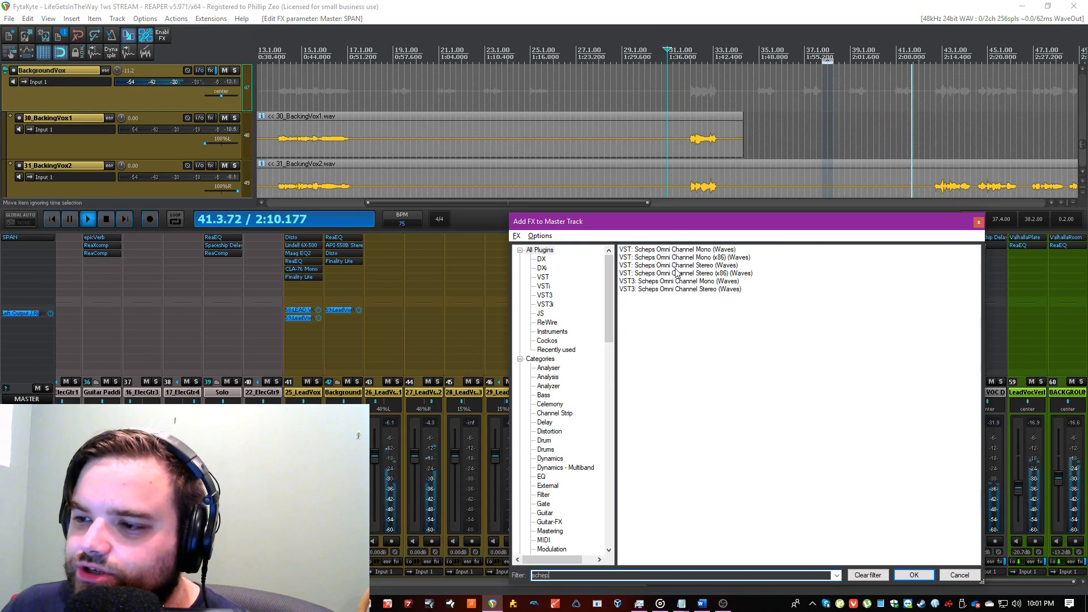
click(674, 266)
key(Return)
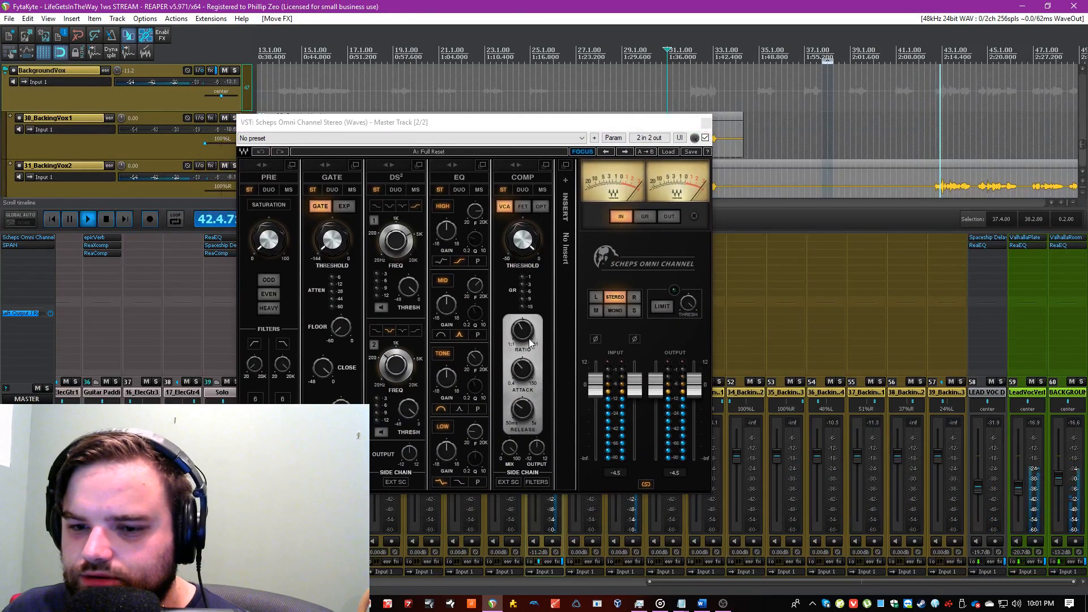
Step: Load the API-2500 dynamics plugin into the insert slot of Scheps Omni Channel
click(565, 180)
mouse_move(679, 188)
mouse_move(748, 189)
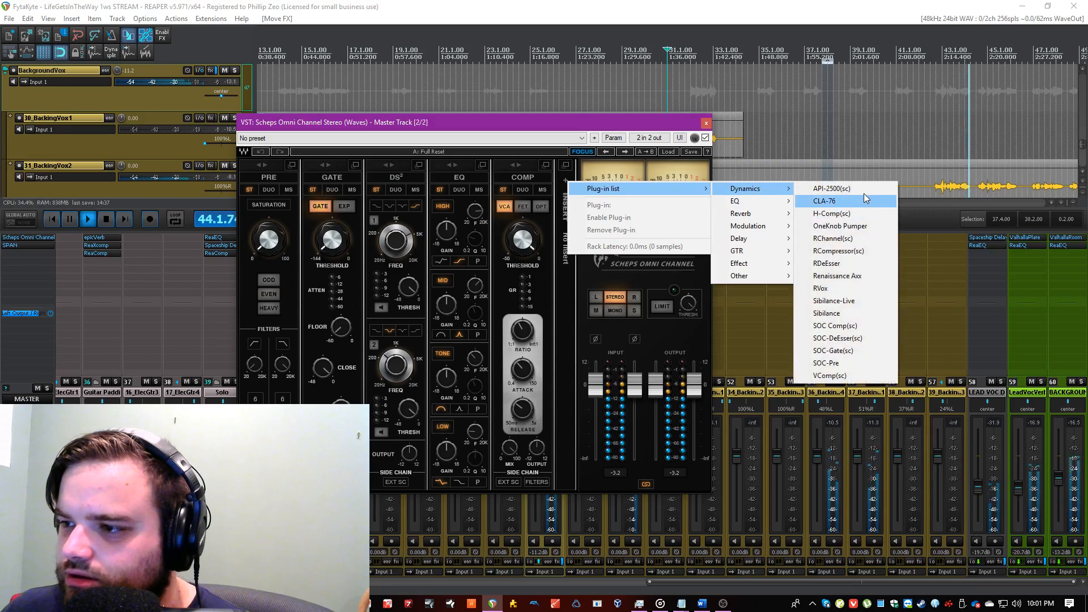
click(865, 189)
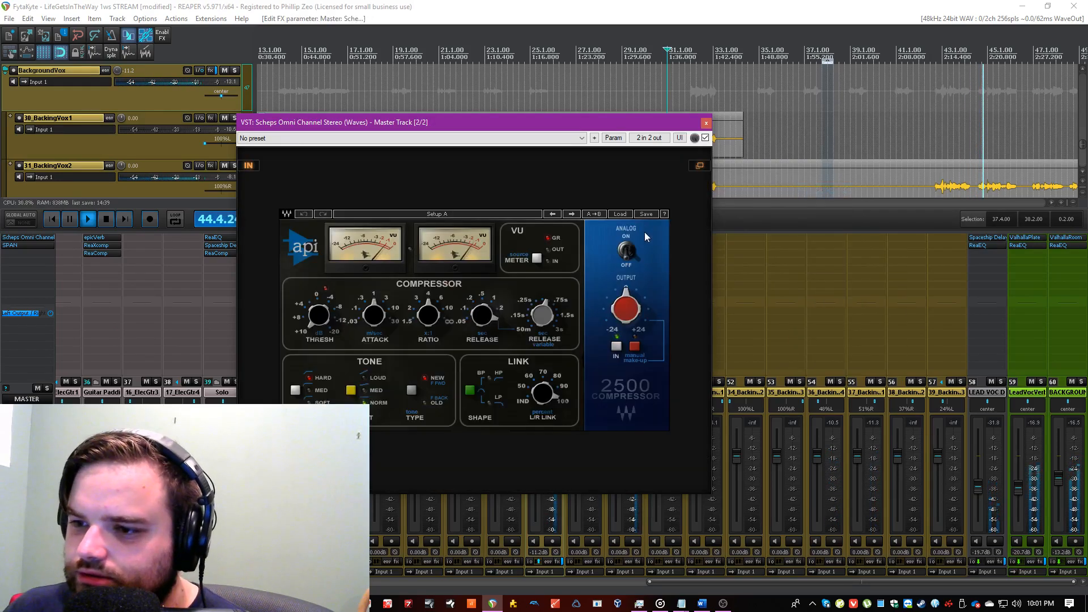
Step: Set the API-2500's ratio to 1.5, adjust its threshold during playback and return to the main Scheps Omni Channel view
click(407, 322)
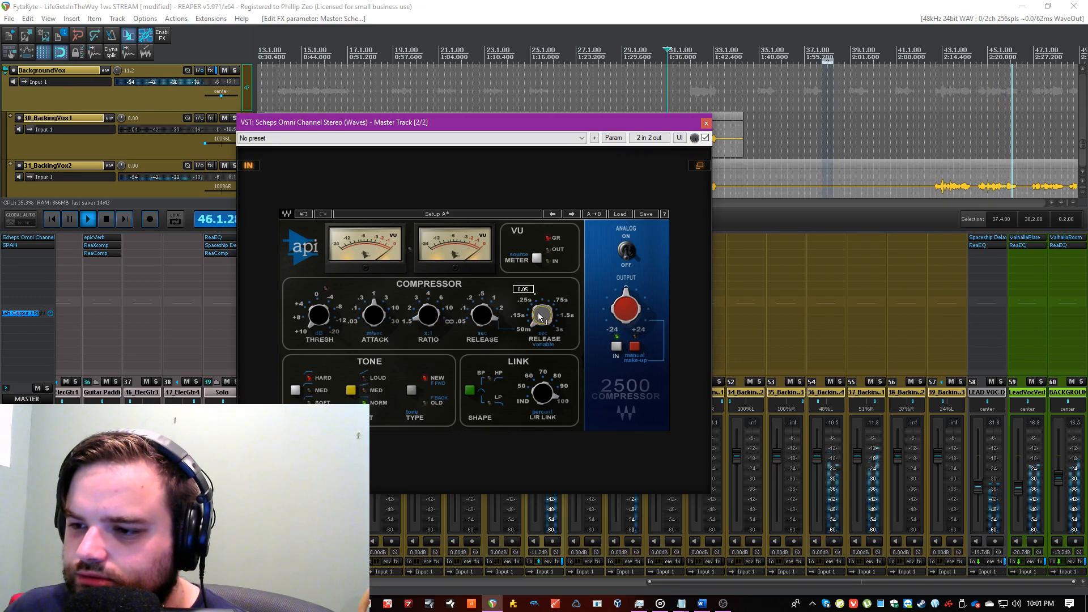
click(410, 5)
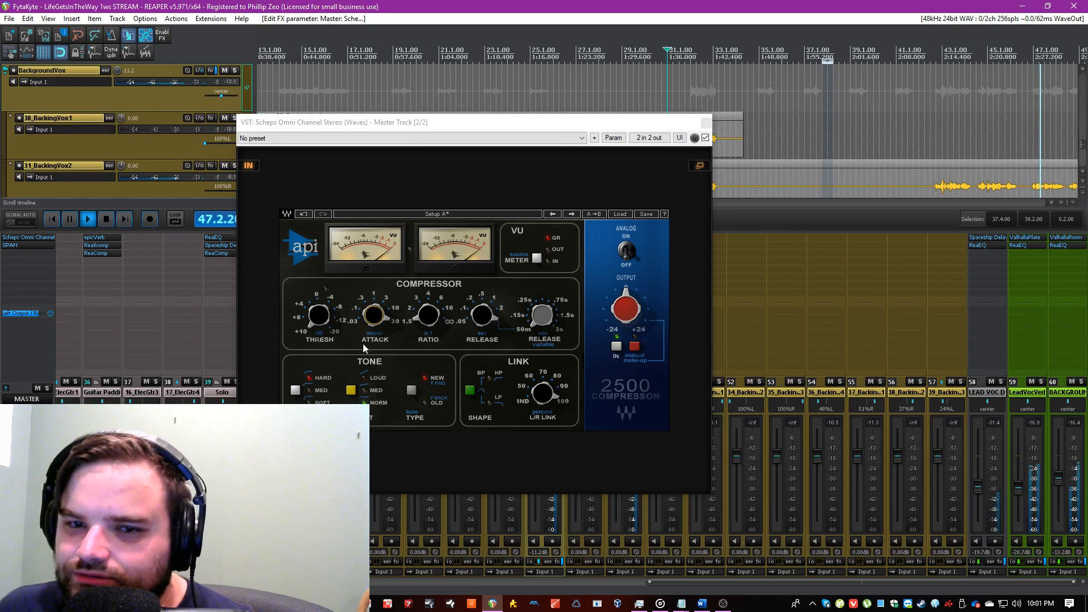
click(318, 315)
drag(318, 315, 319, 308)
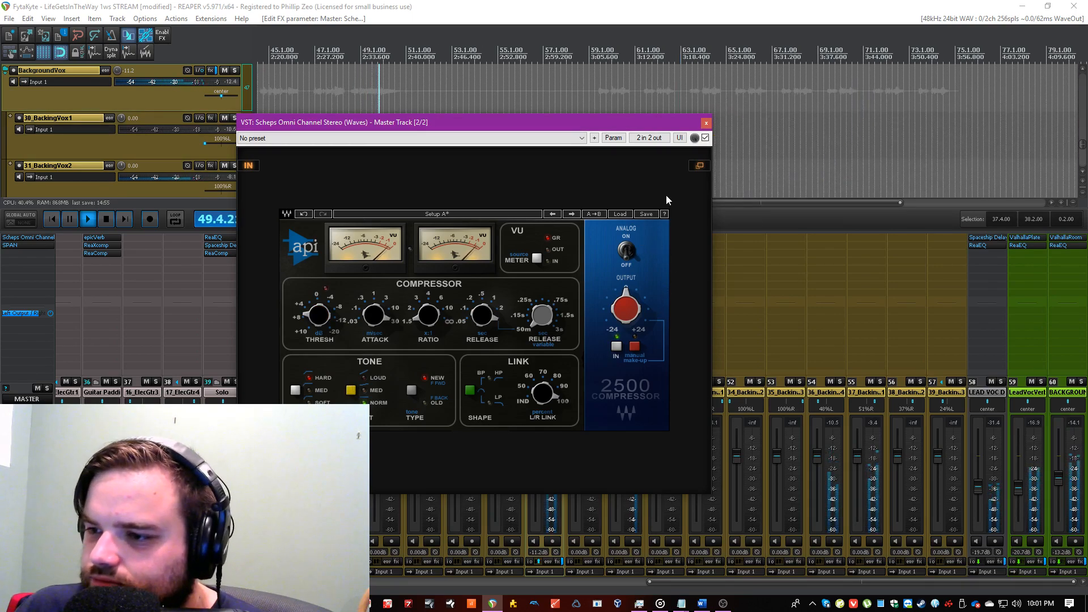
click(696, 165)
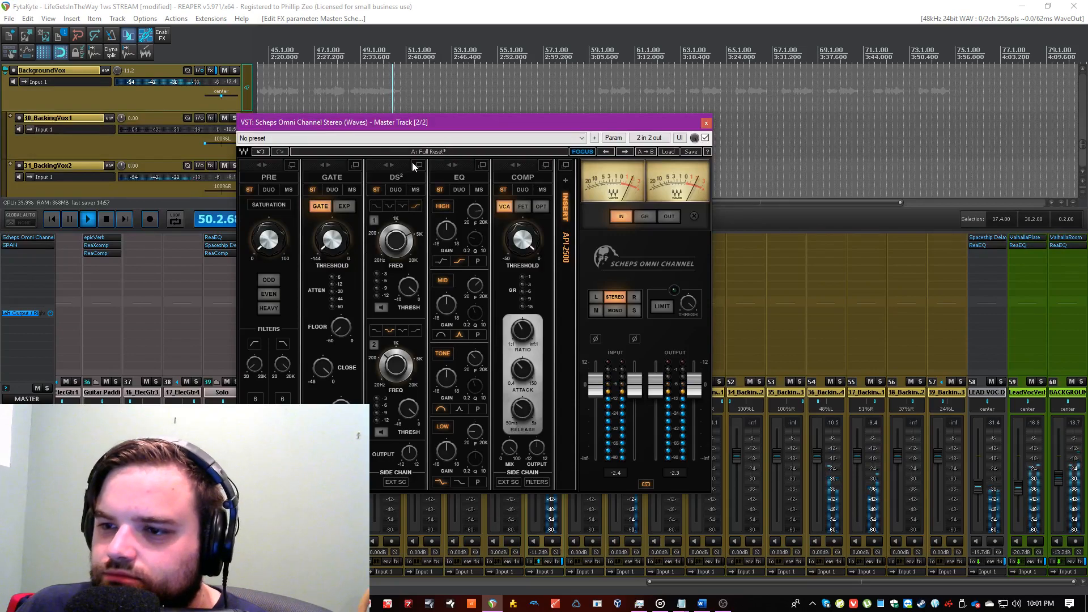
Step: Reorder the Scheps Omni Channel modules so EQ precedes DS², and enable the DS² module while replaying from bar 47
drag(412, 167, 441, 149)
click(316, 97)
drag(349, 128, 386, 130)
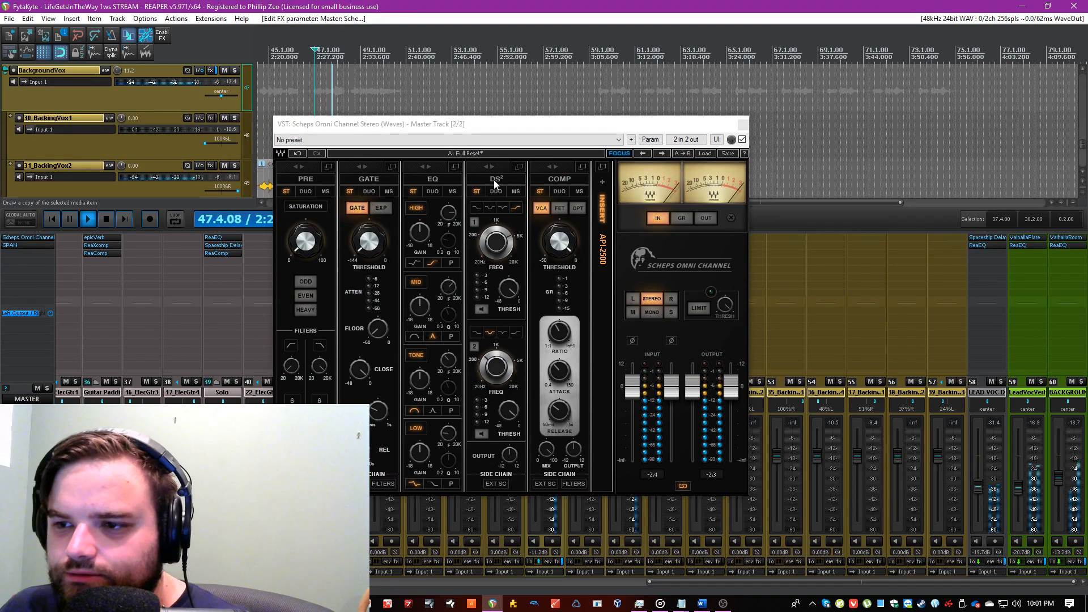
click(512, 166)
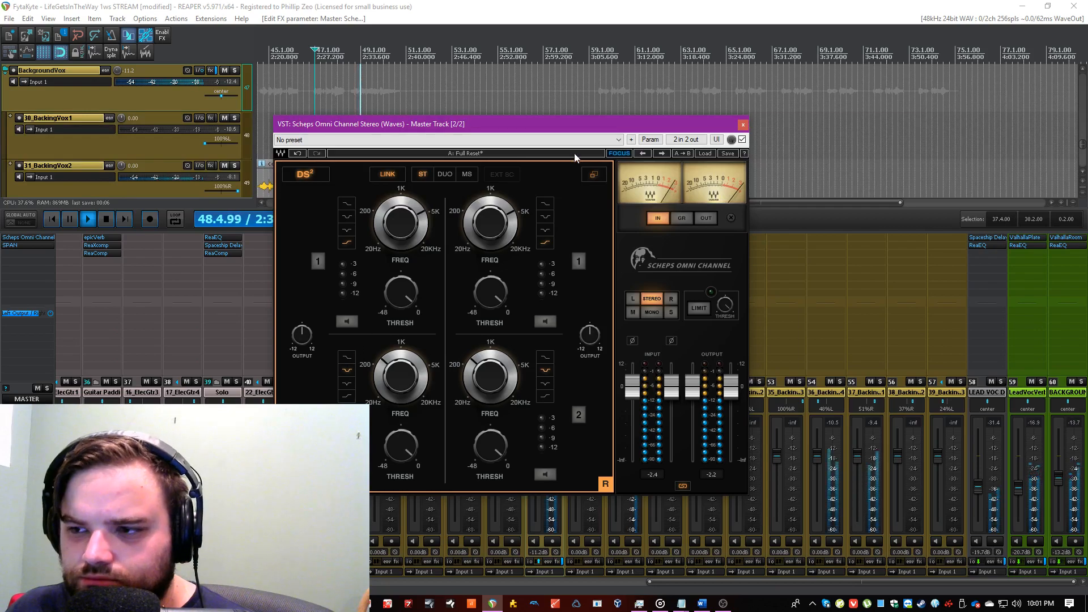
click(593, 174)
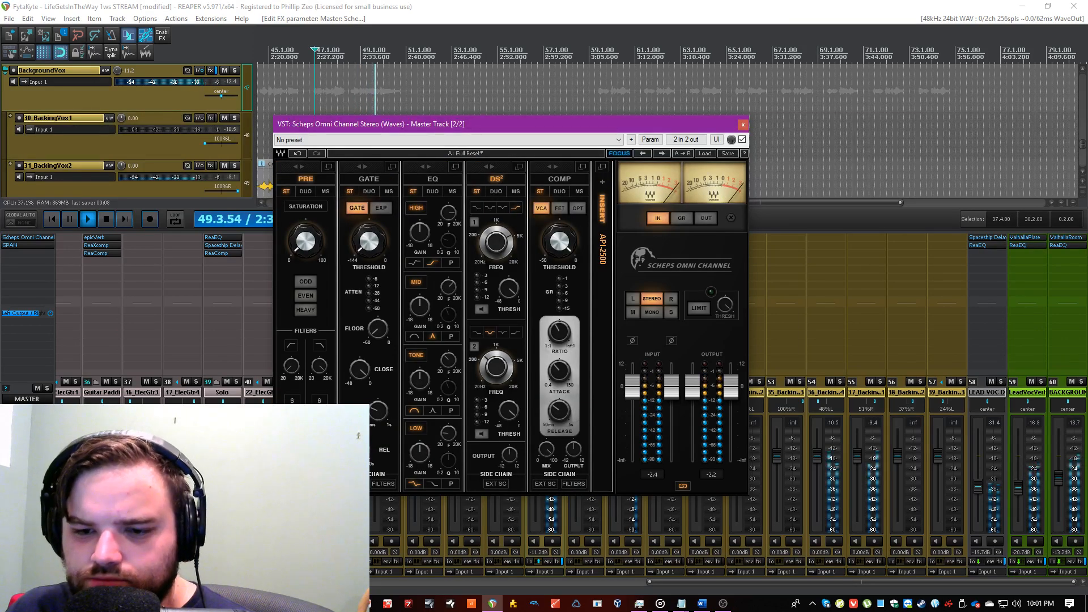
Step: Turn on Odd saturation and the high-pass filter in the PRE module, try a 17508 Hz low-pass and switch it off
click(305, 281)
drag(291, 366, 320, 368)
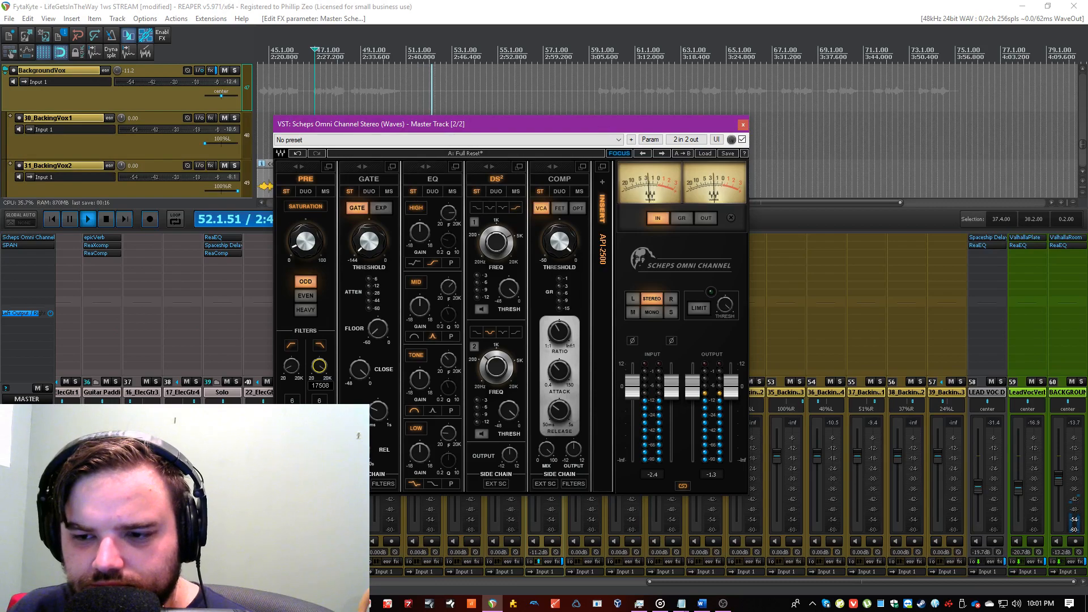
click(324, 343)
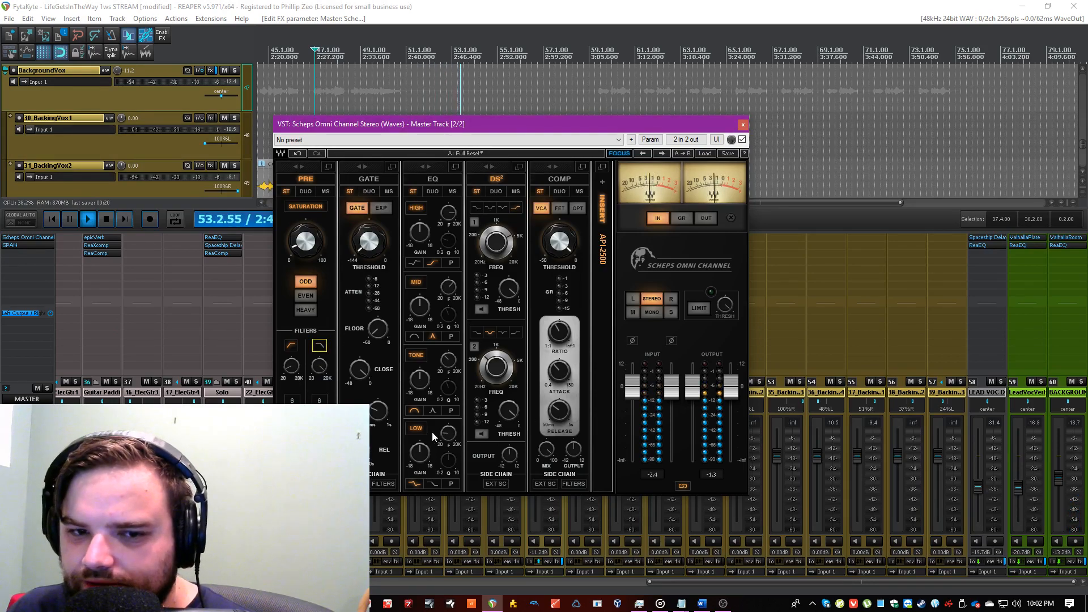
Step: Set the EQ module's Low band frequency to 93 Hz and switch its expanded view to mid/side mode
drag(446, 438, 446, 436)
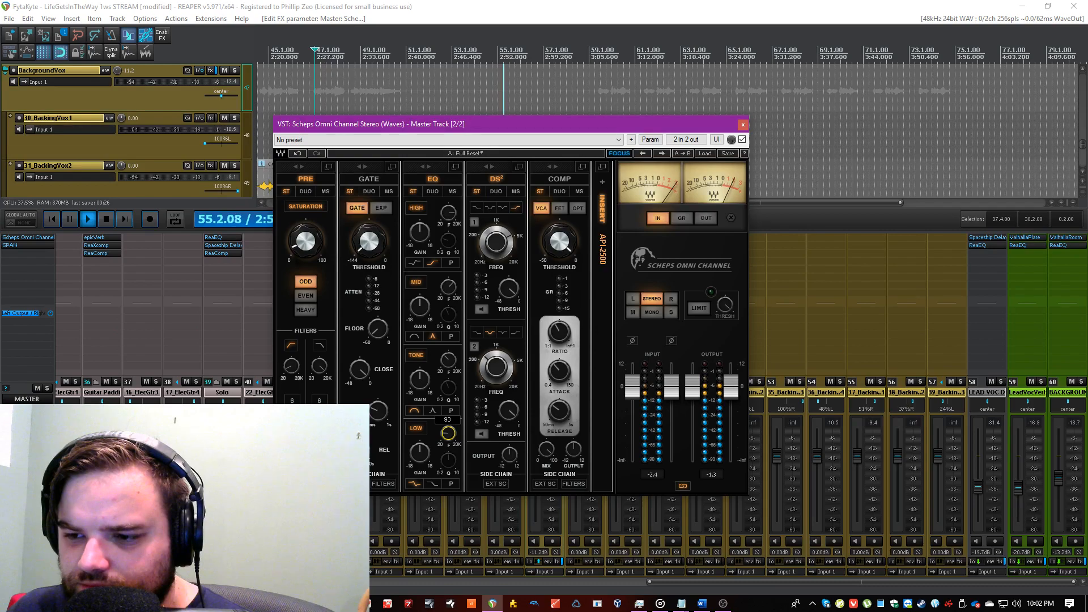
click(456, 166)
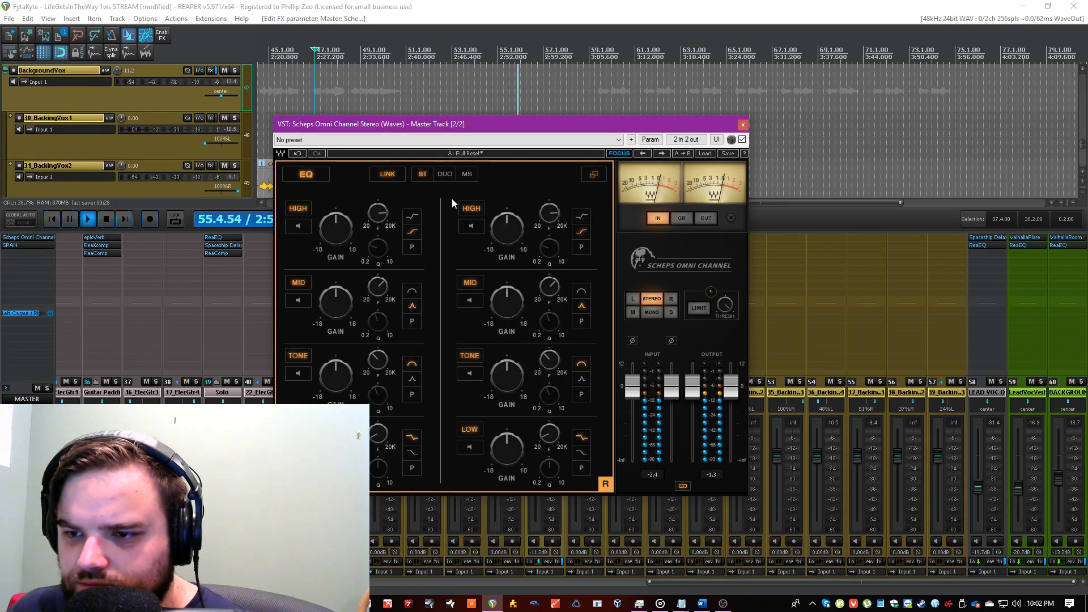
click(467, 174)
Step: Audition and boost the EQ's High band, about 5.9 dB on mid and a similar lift on side, and compare with the EQ bypassed
click(472, 226)
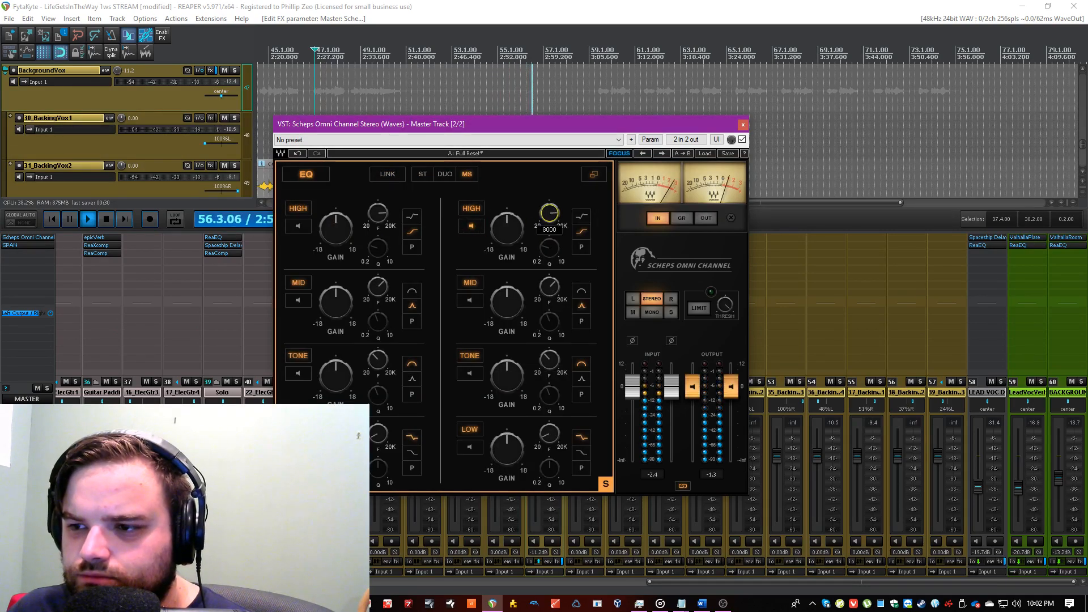
click(471, 226)
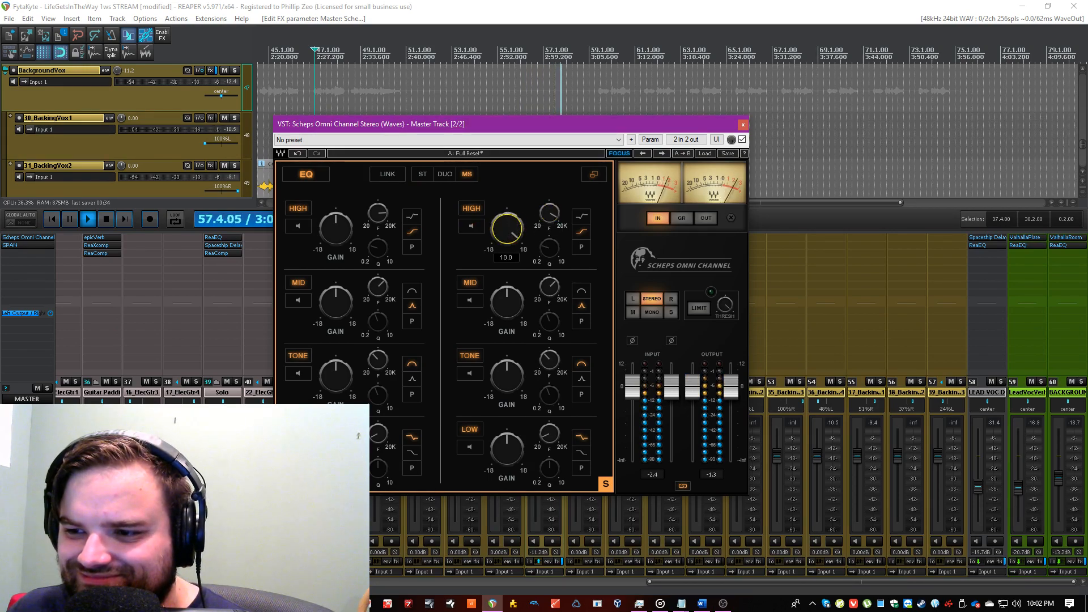
click(378, 214)
drag(378, 214, 351, 259)
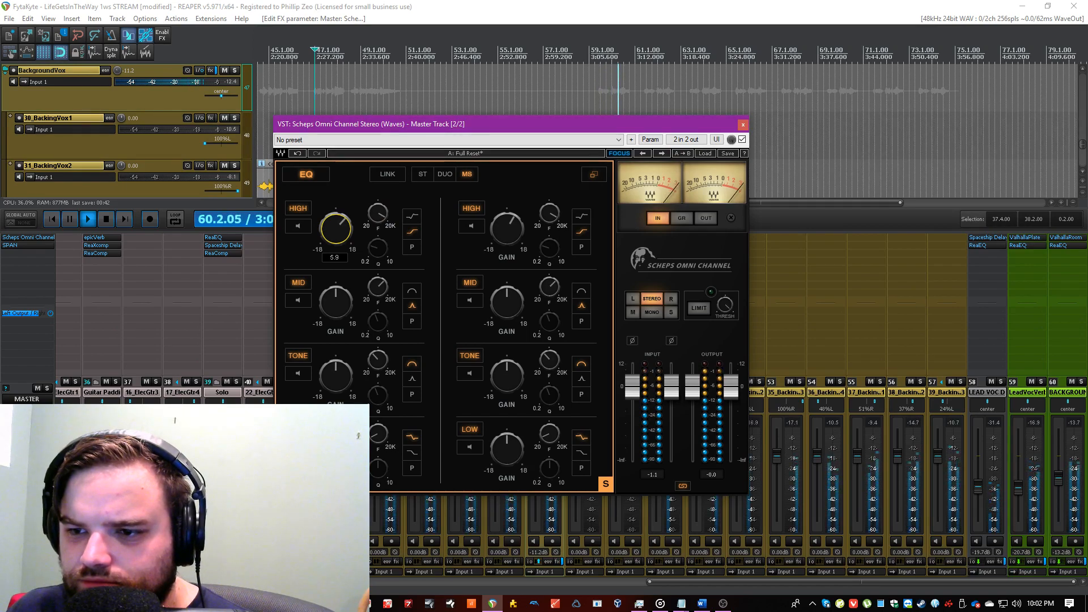
drag(518, 232, 518, 222)
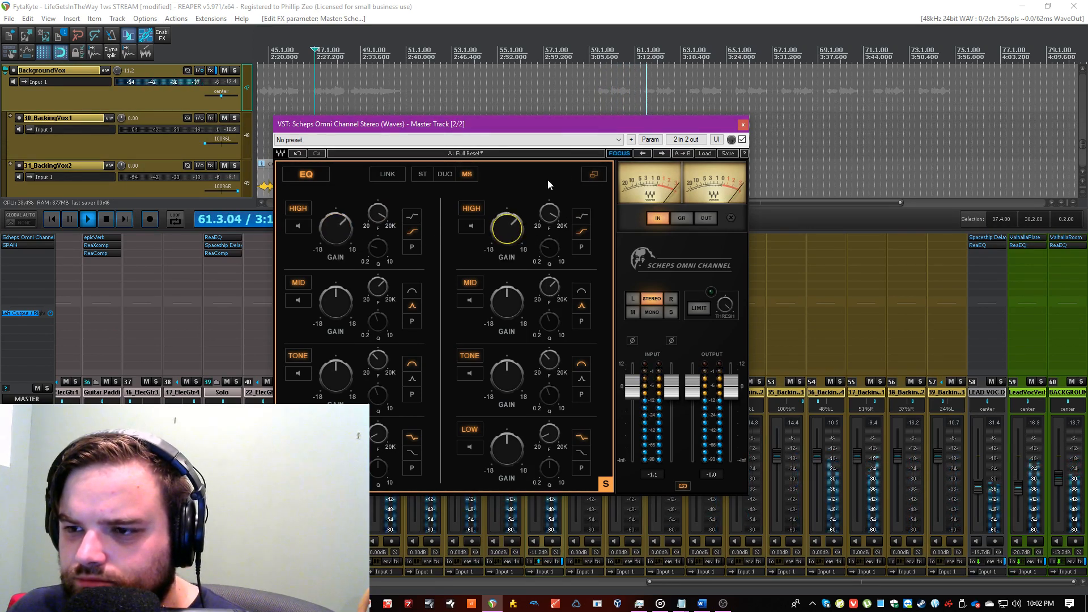
click(315, 172)
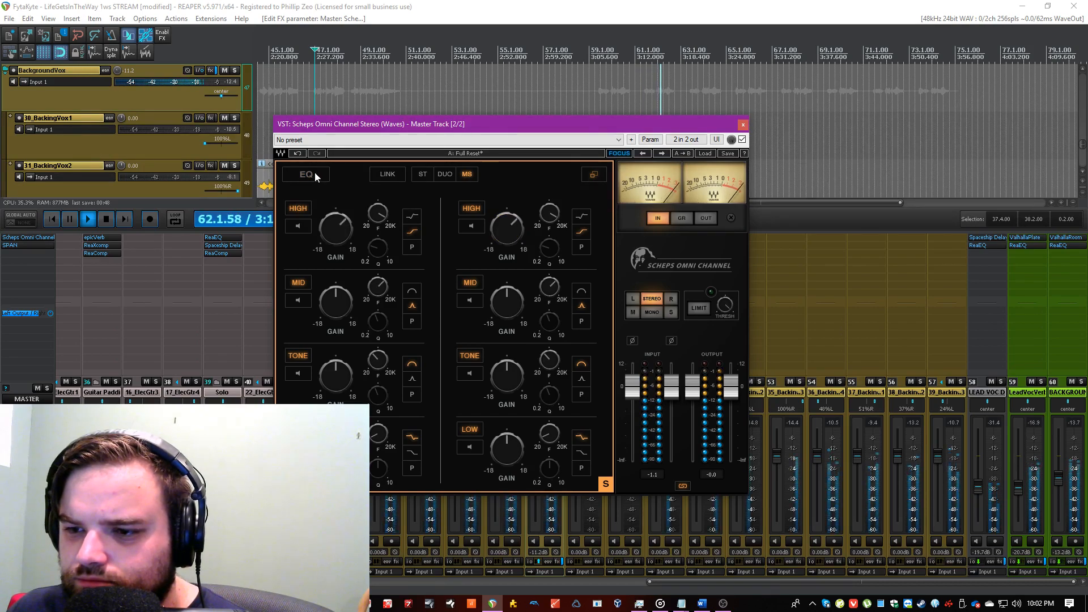
click(313, 174)
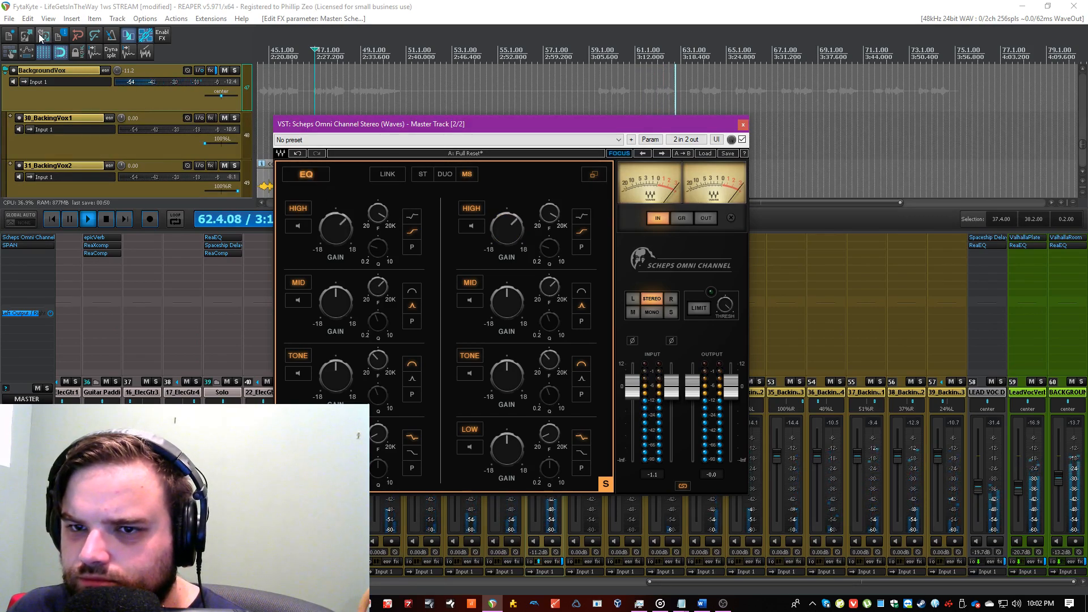
click(252, 4)
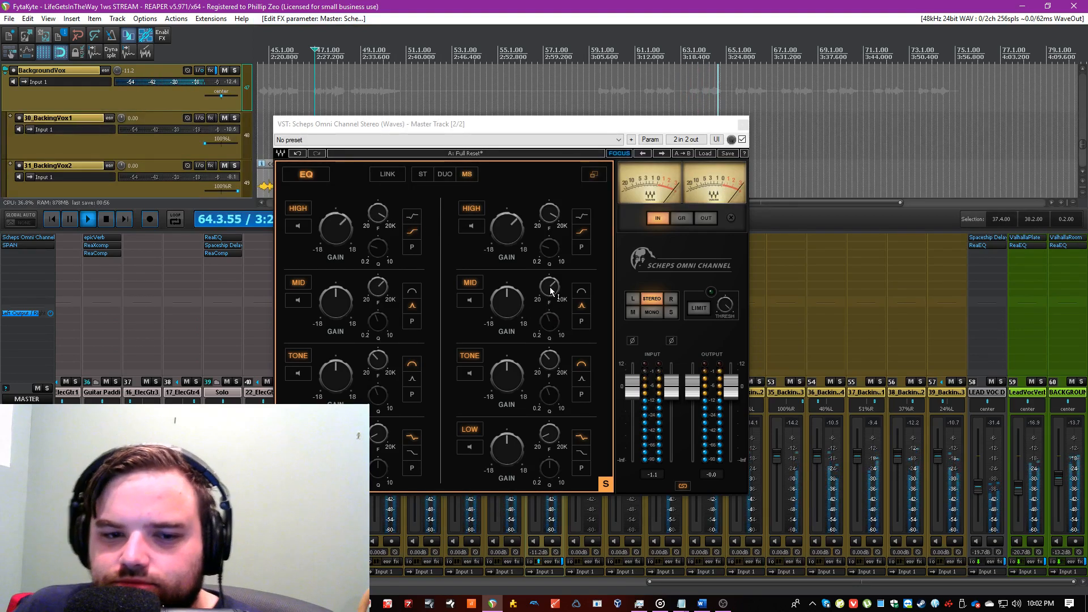
Step: Switch the side channel's Mid band to the broad bell shape and tune its frequency to about 1619 Hz
click(474, 300)
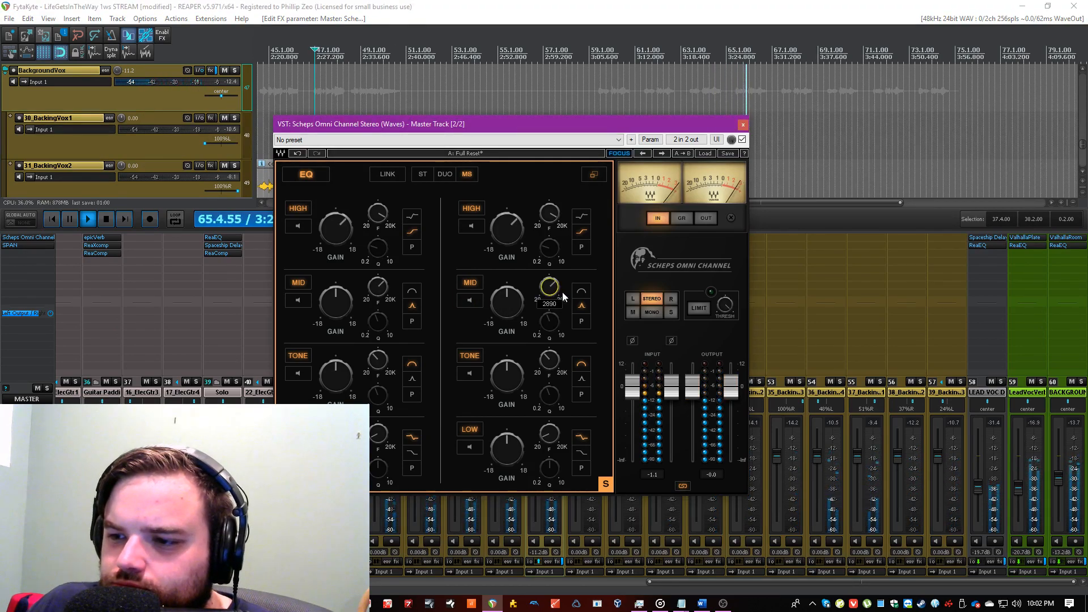
click(580, 292)
drag(551, 289, 552, 297)
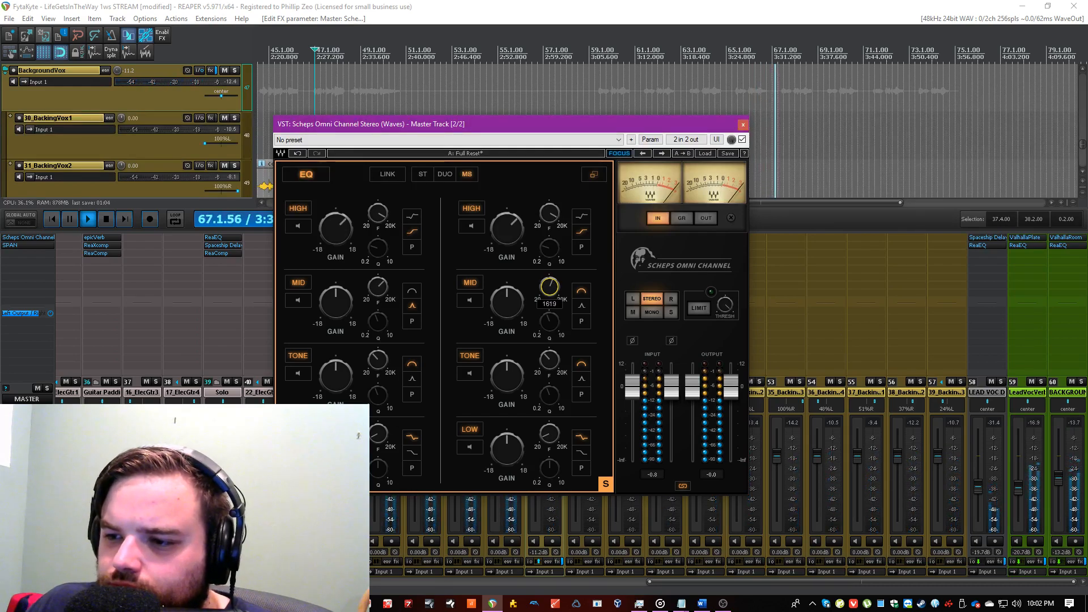
Step: In the BACKGROUND VERB track's ReaEQ, lower band 2 and boost band 3 by 2.2 dB at 1531.5 Hz, and close the plugin
click(756, 583)
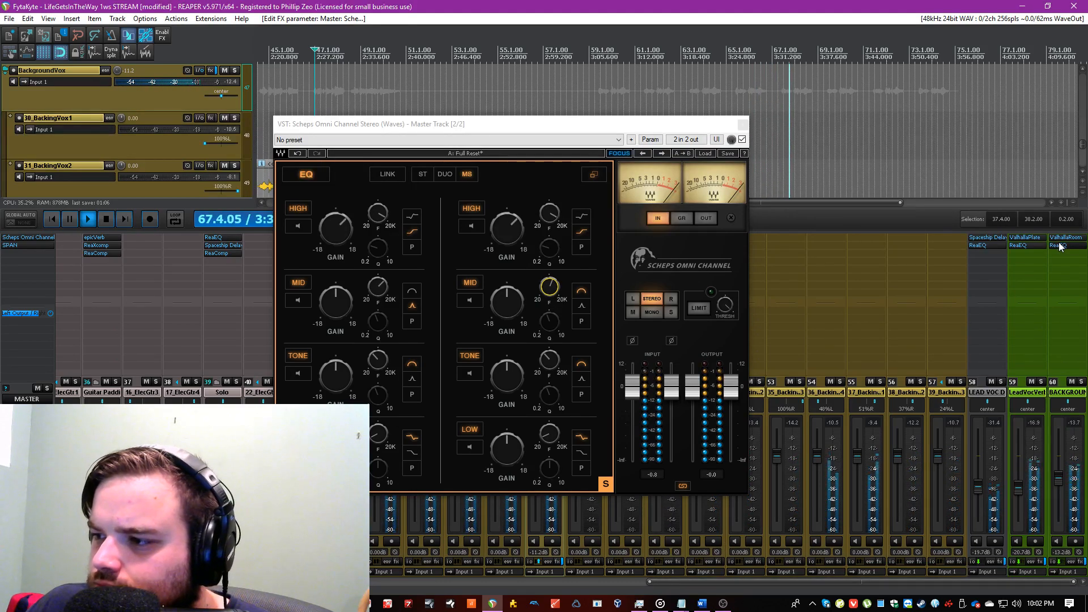
drag(214, 326, 884, 231)
drag(888, 287, 891, 303)
drag(969, 307, 954, 294)
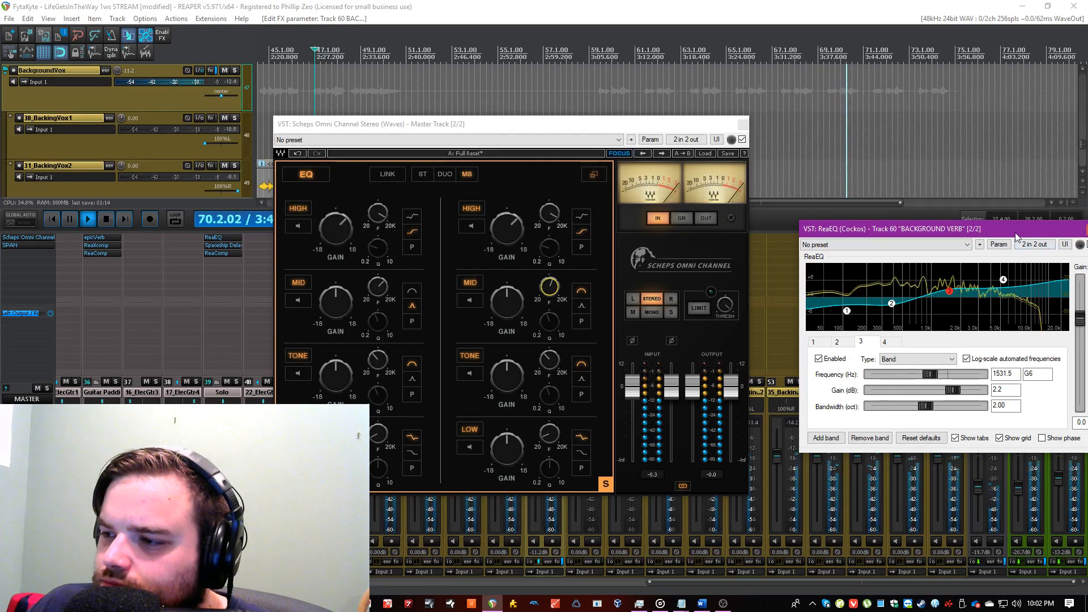
drag(1017, 230, 854, 222)
click(928, 222)
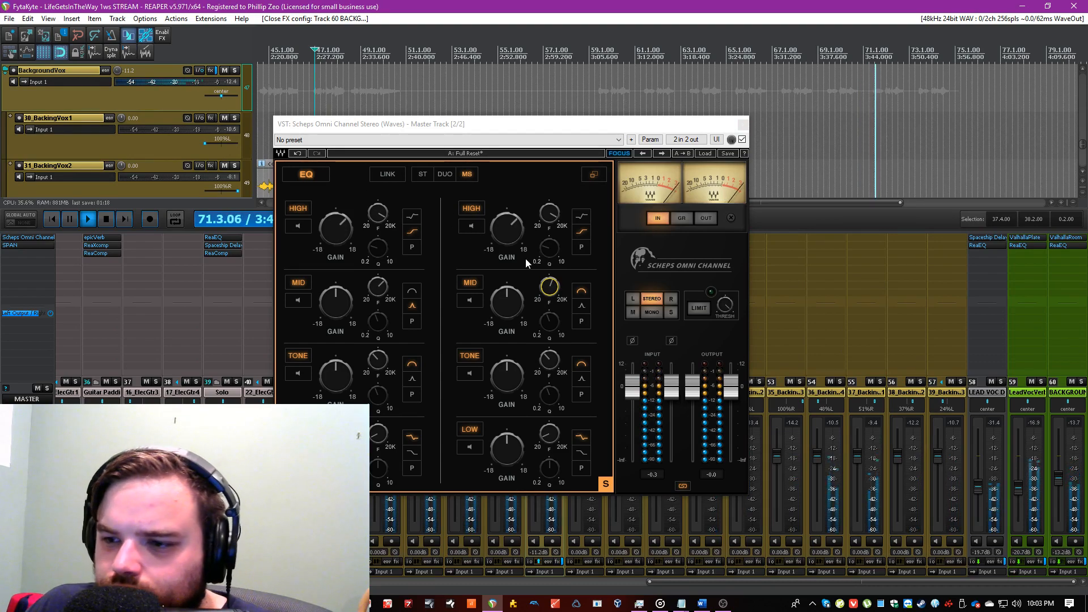
Step: Refine the frequency and gain of the side channel's Mid band, auditioning the band in solo
click(544, 292)
drag(512, 307, 512, 302)
click(547, 290)
click(479, 299)
click(549, 286)
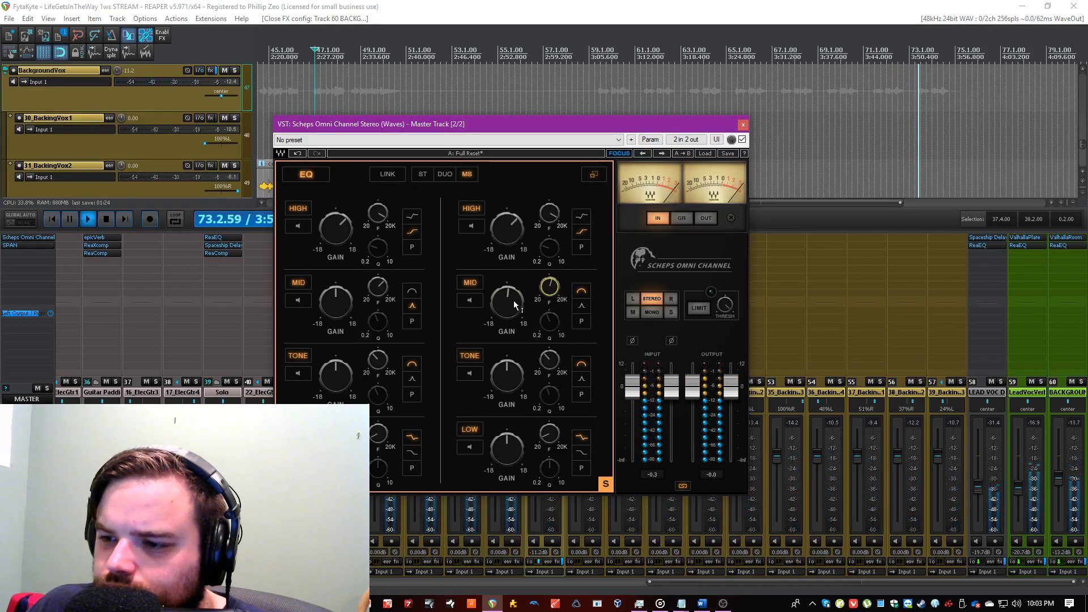
Step: Tune the side channel's Tone band to about 399 Hz and adjust its gain while replaying from bar 49
click(469, 373)
click(549, 359)
drag(549, 359, 548, 362)
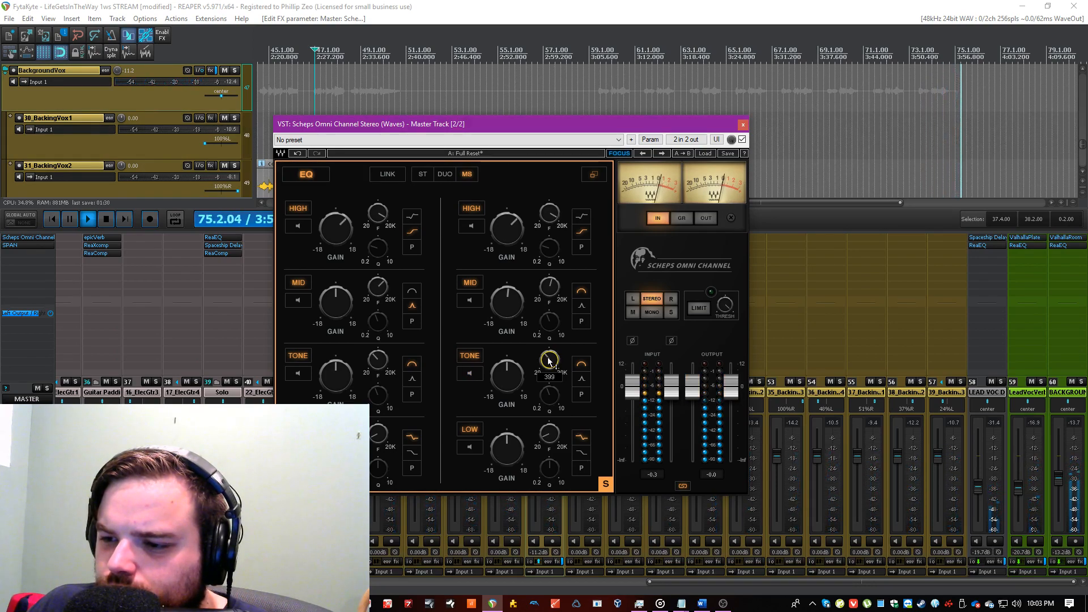
click(362, 56)
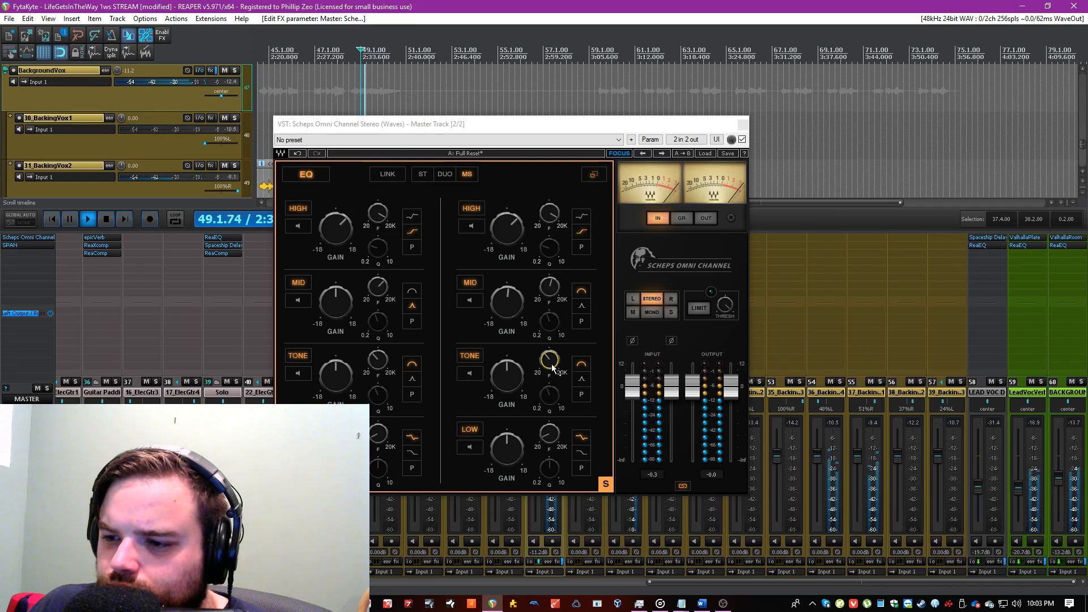
drag(518, 379, 518, 378)
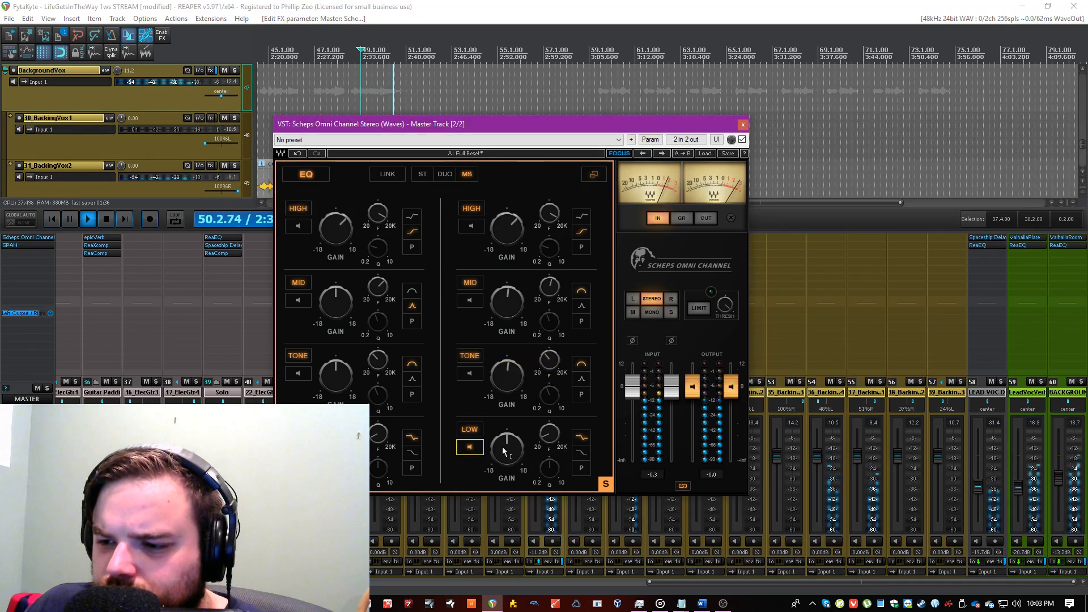
Step: Adjust the side channel's Low gain with the band soloed, and tune the mid channel's Low frequency and shelf shape
drag(516, 445, 516, 447)
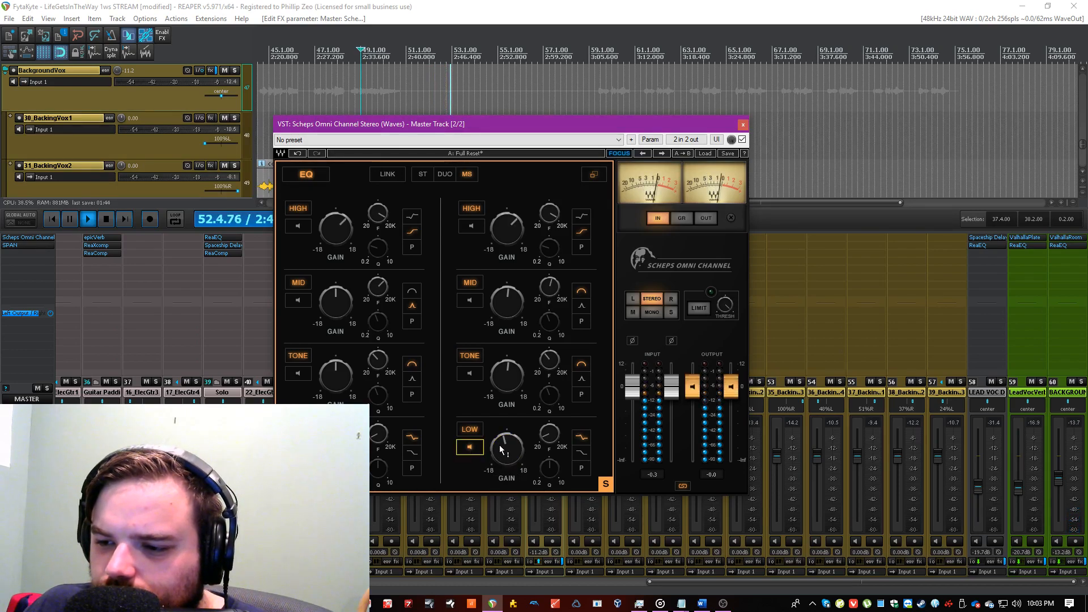
drag(507, 449, 507, 451)
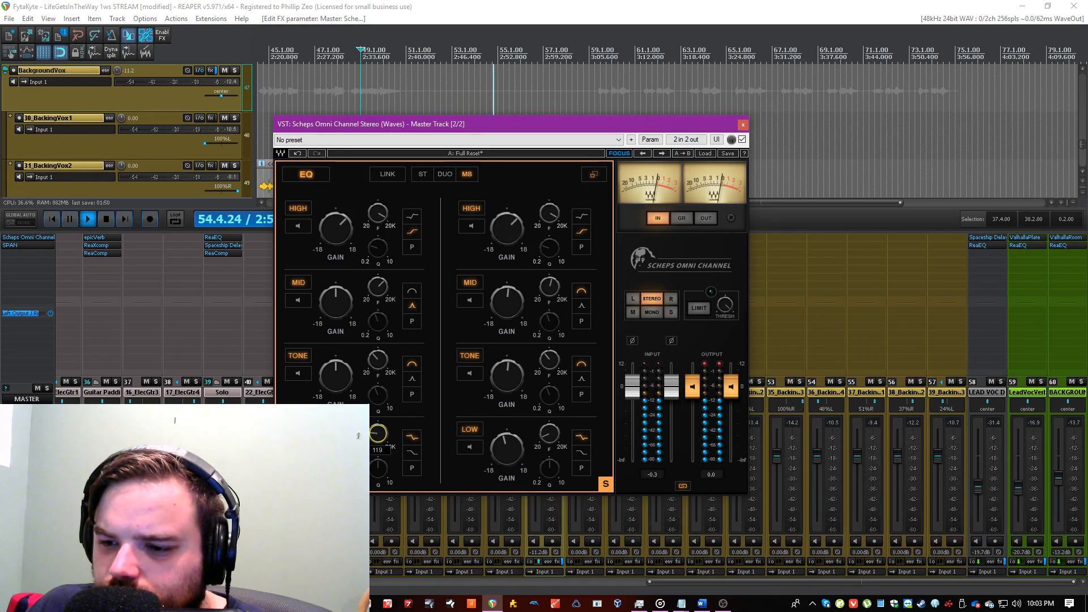
drag(374, 443, 374, 444)
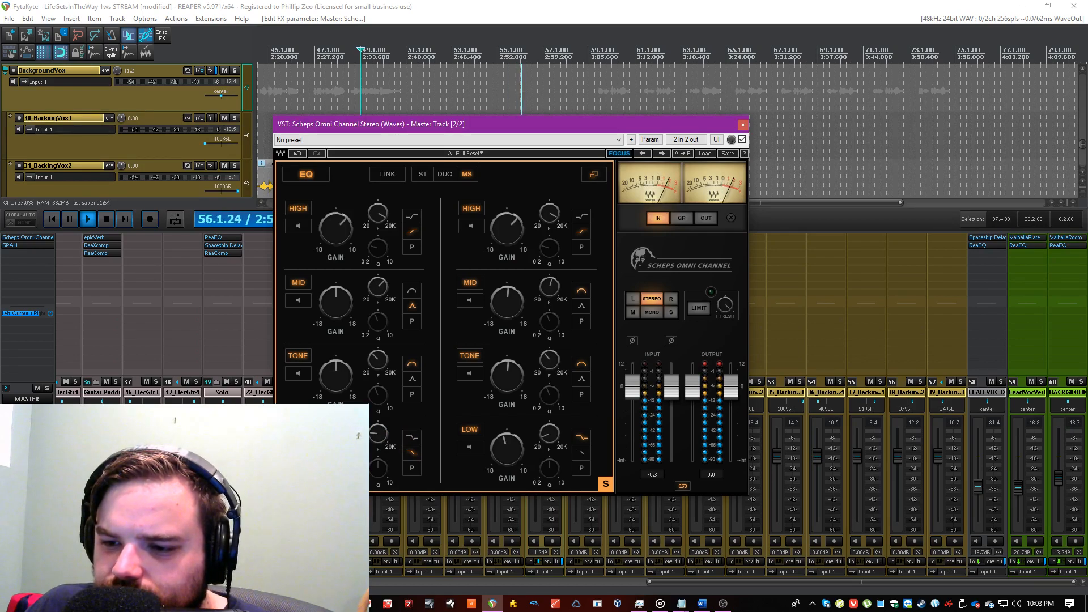
Step: Give the mid channel's Mid band a broad bell at about 4714 Hz, boost it slightly and fine-tune its frequency
click(297, 301)
drag(378, 286, 378, 286)
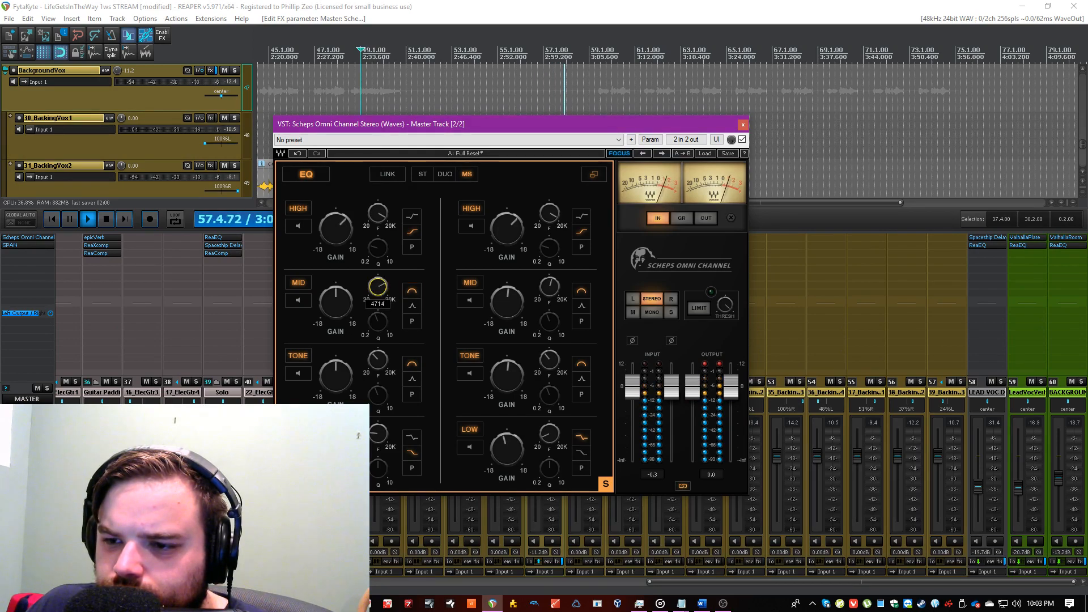
drag(337, 303, 336, 300)
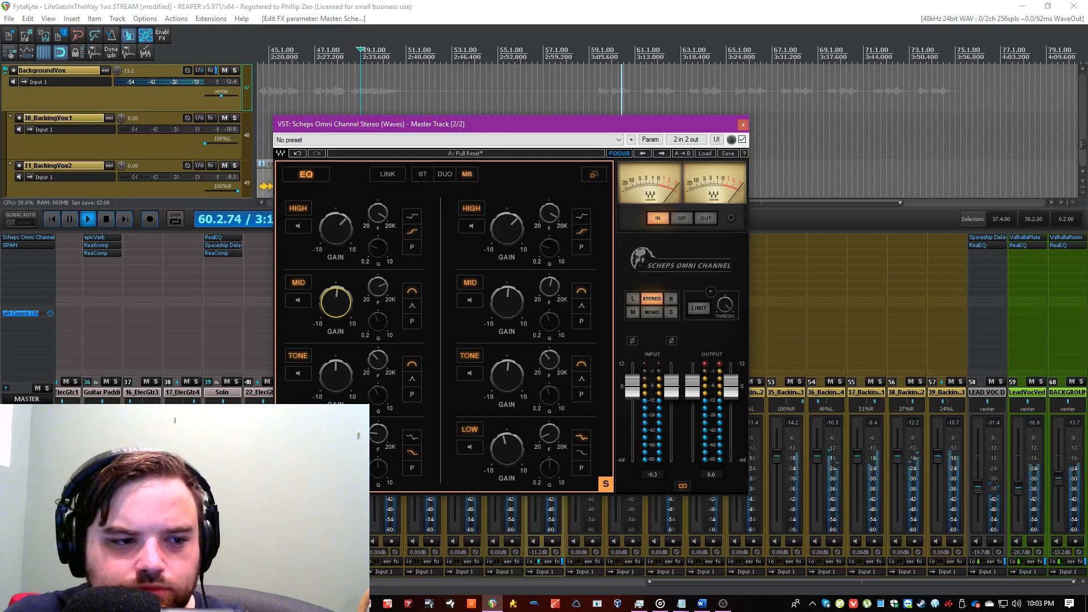
drag(376, 291, 377, 289)
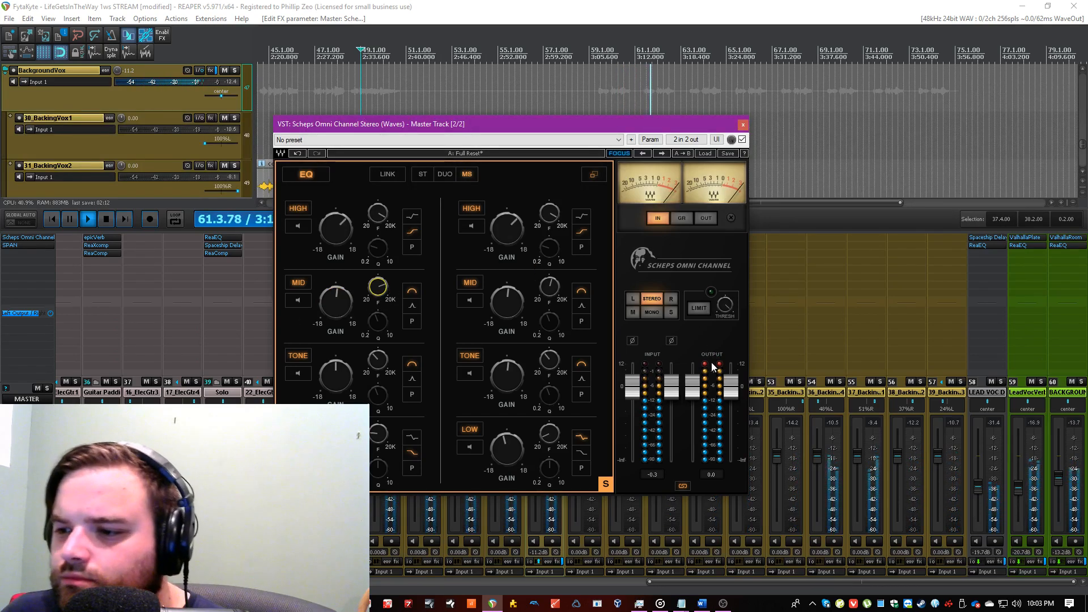
Step: Return to the main Scheps Omni Channel view and lower the linked output faders to -2.0 dB
click(617, 153)
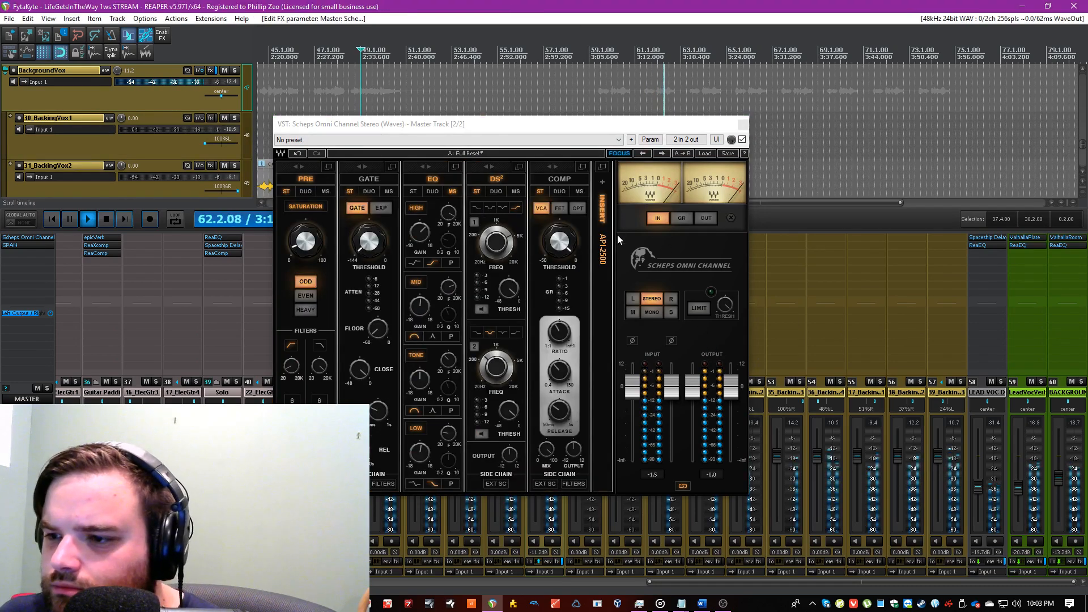
drag(730, 387, 731, 394)
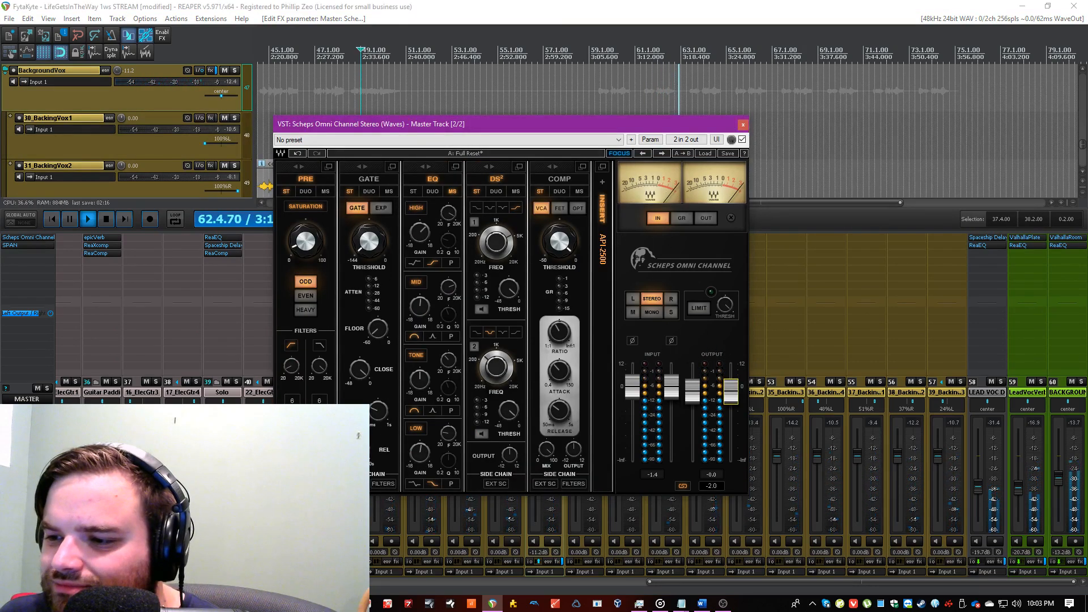
click(567, 5)
click(484, 300)
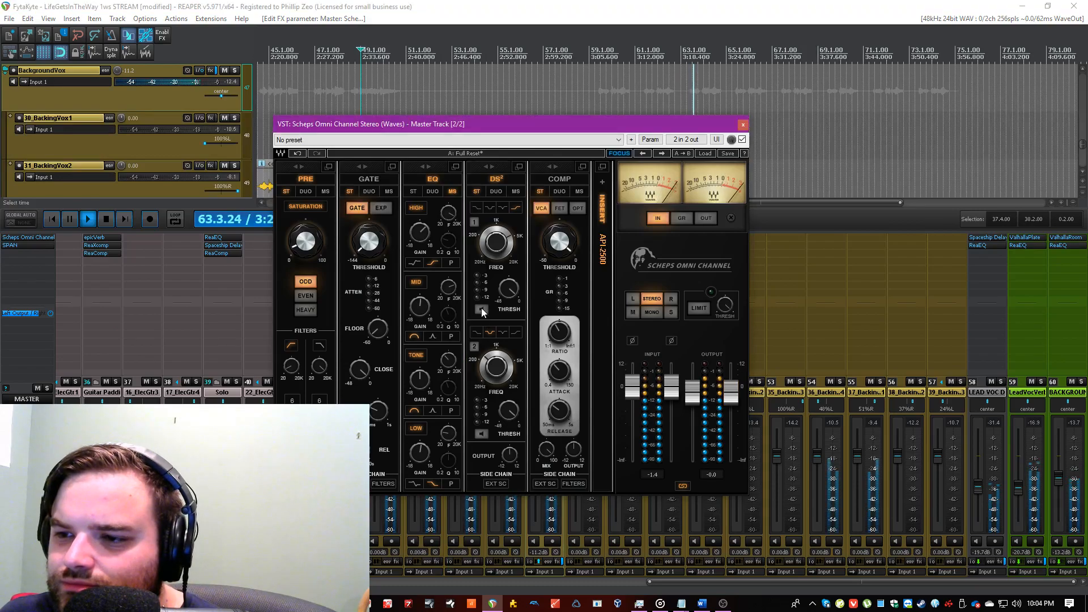
Step: Move the Scheps Omni Channel window aside and add the Waves Sibilance Stereo plugin to the BackgroundLeadVox track
drag(697, 124, 1046, 145)
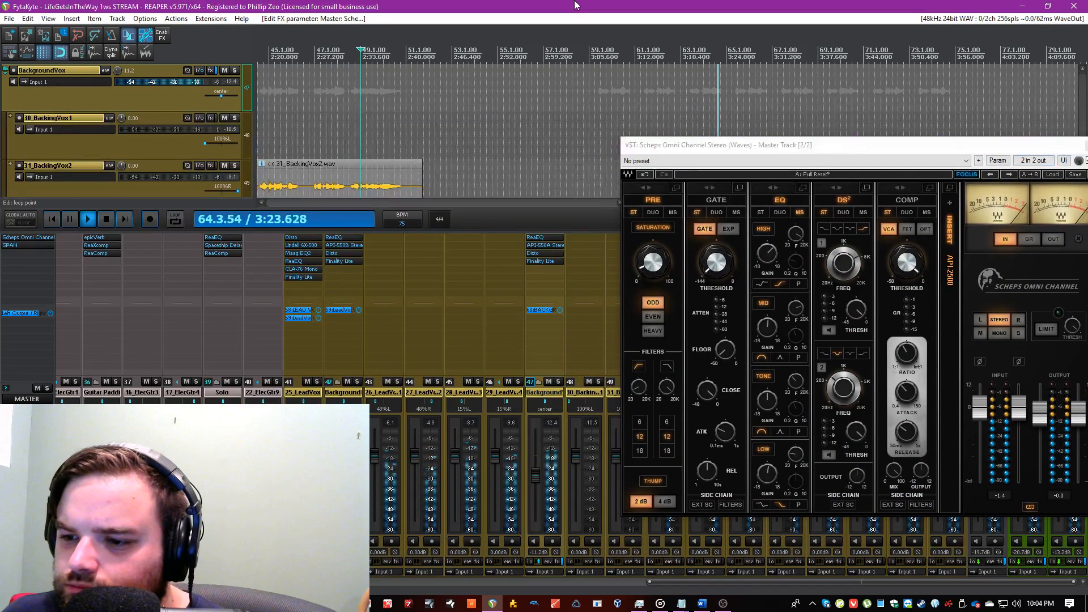
click(304, 397)
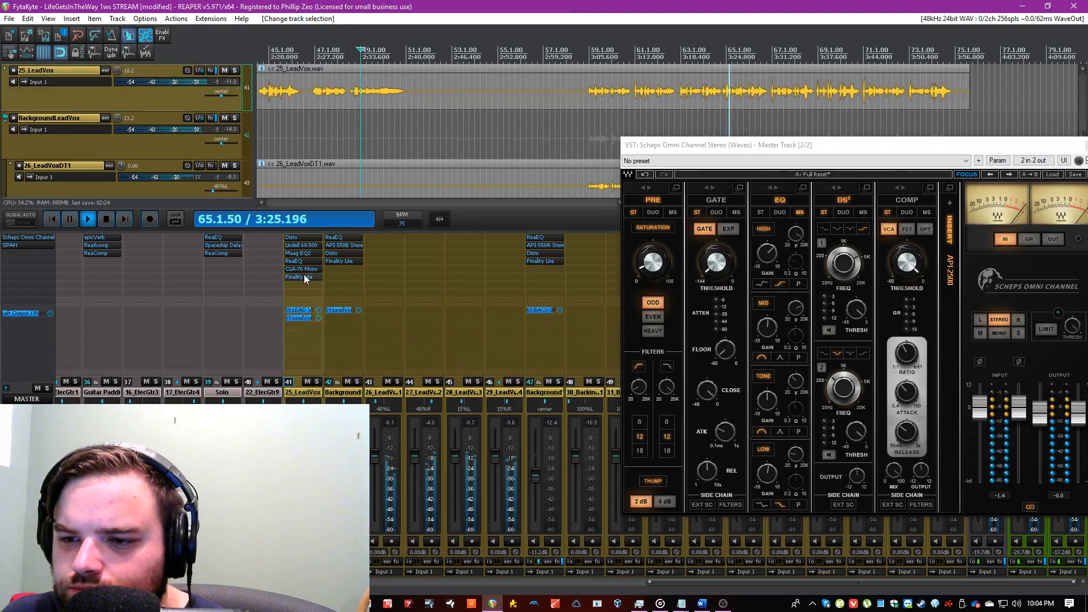
click(338, 284)
text(sibil)
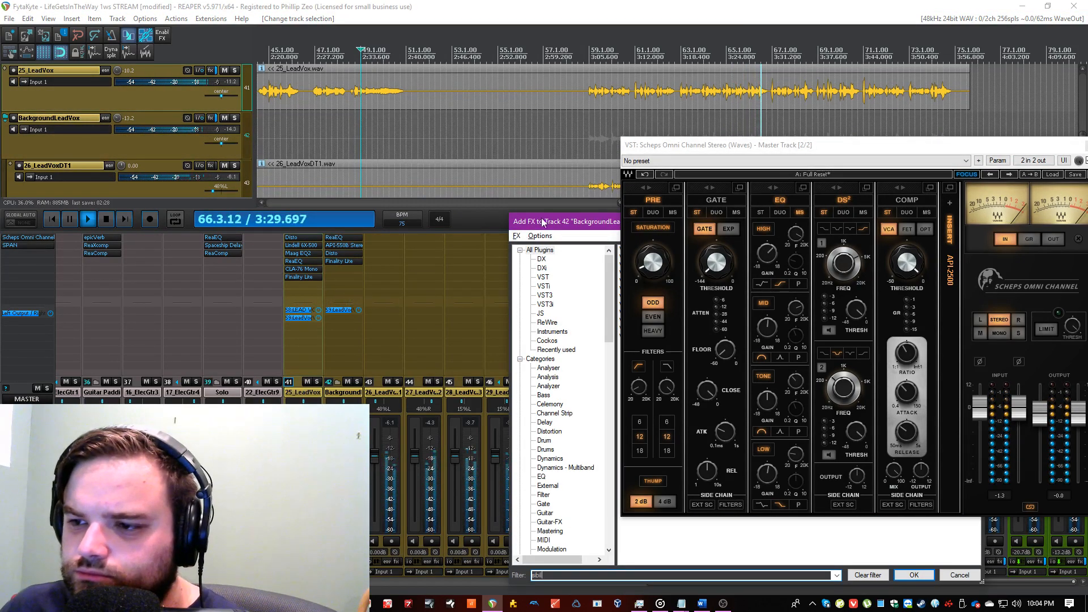
drag(527, 221, 102, 196)
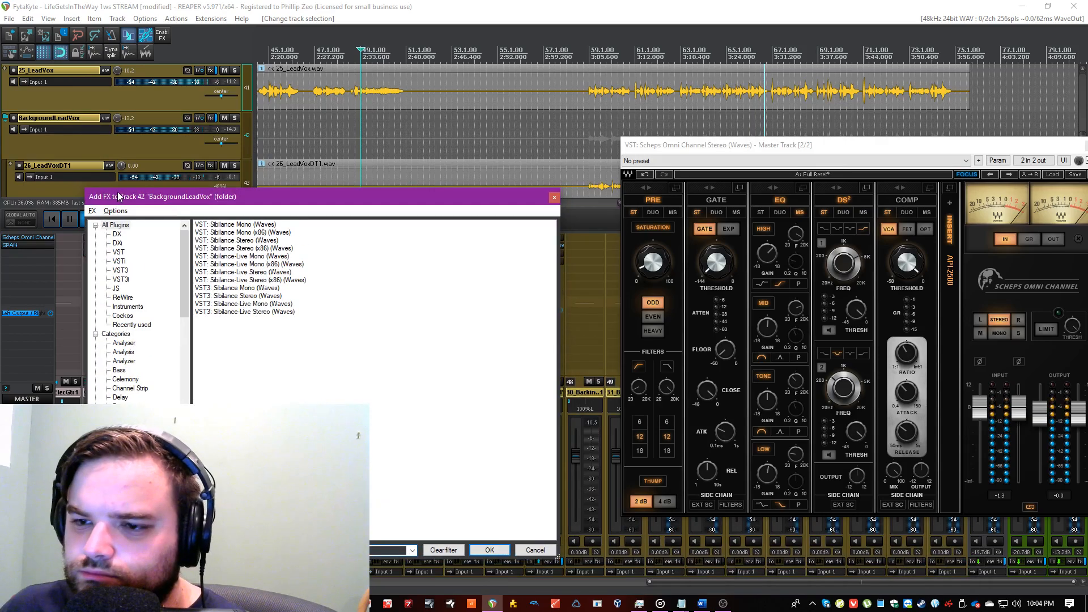
double_click(266, 240)
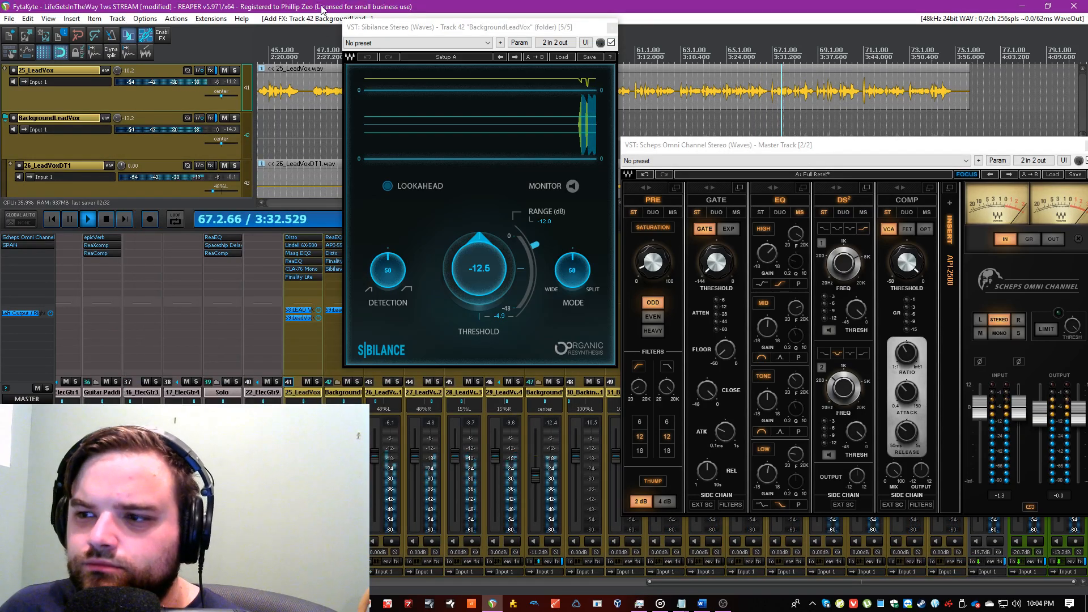
Step: Adjust Sibilance's threshold, set its range to -17.8 dB, and copy the plugin to the BackgroundVox track
drag(481, 28, 179, 204)
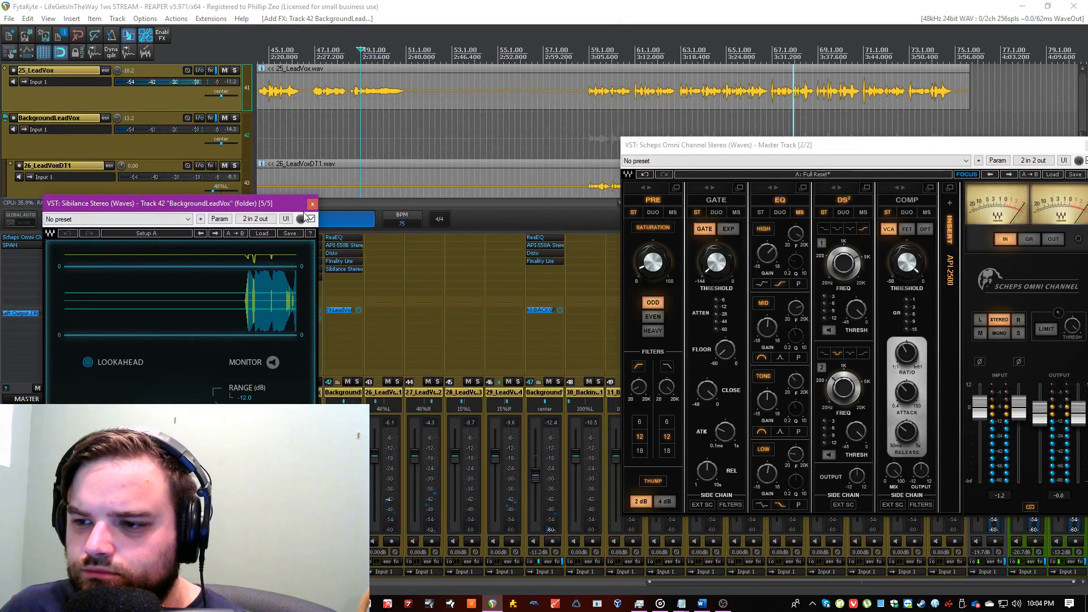
drag(181, 442, 181, 454)
drag(218, 412, 218, 426)
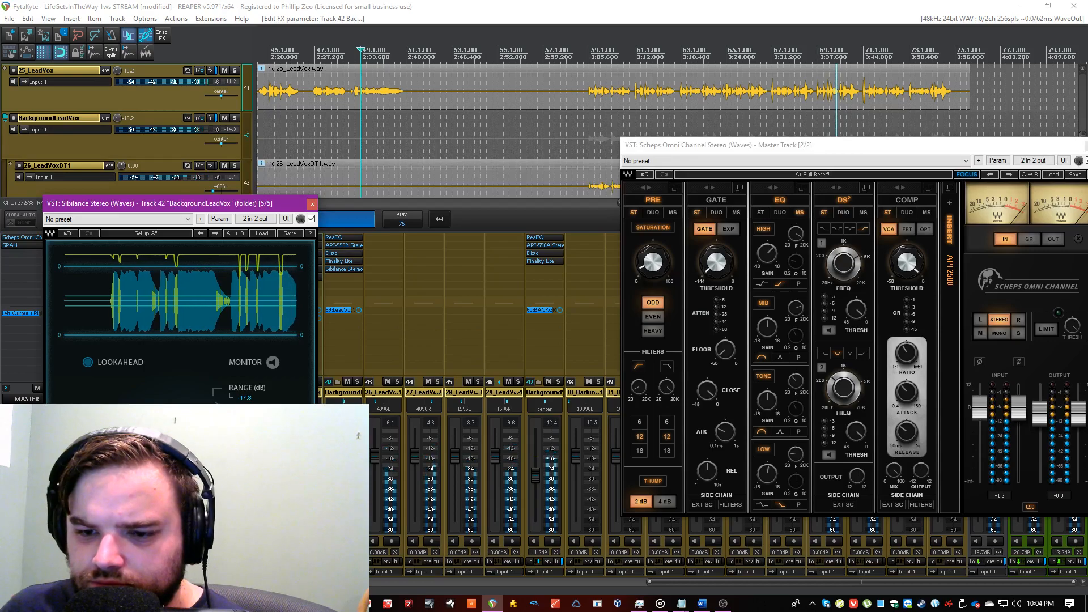
drag(342, 269, 545, 269)
click(311, 204)
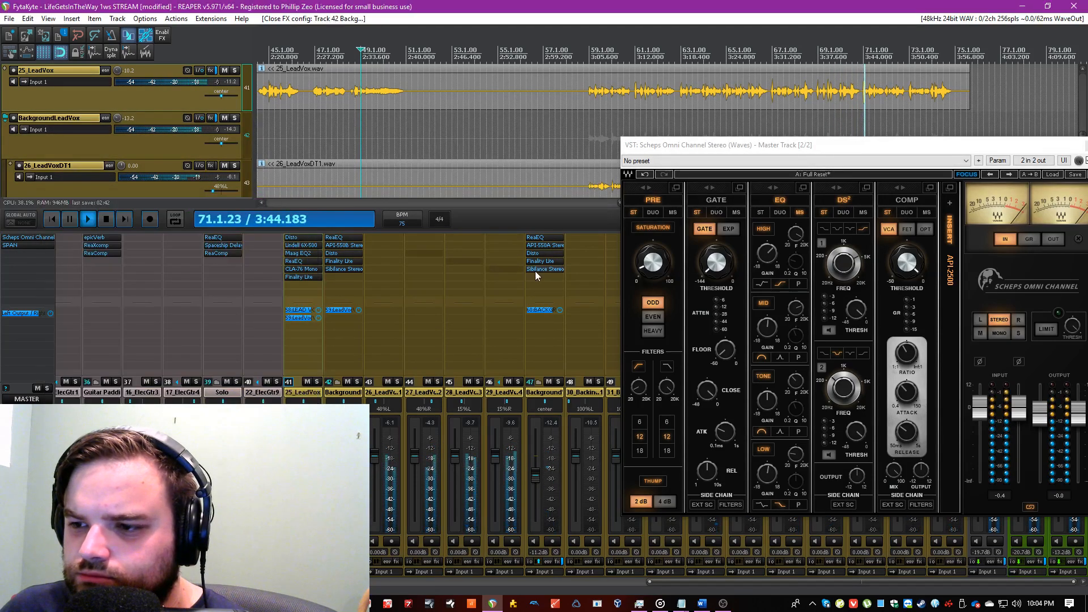
Step: Move Sibilance ahead of Finality Lite in the BackgroundVox effects chain and close the plugin's window
click(536, 268)
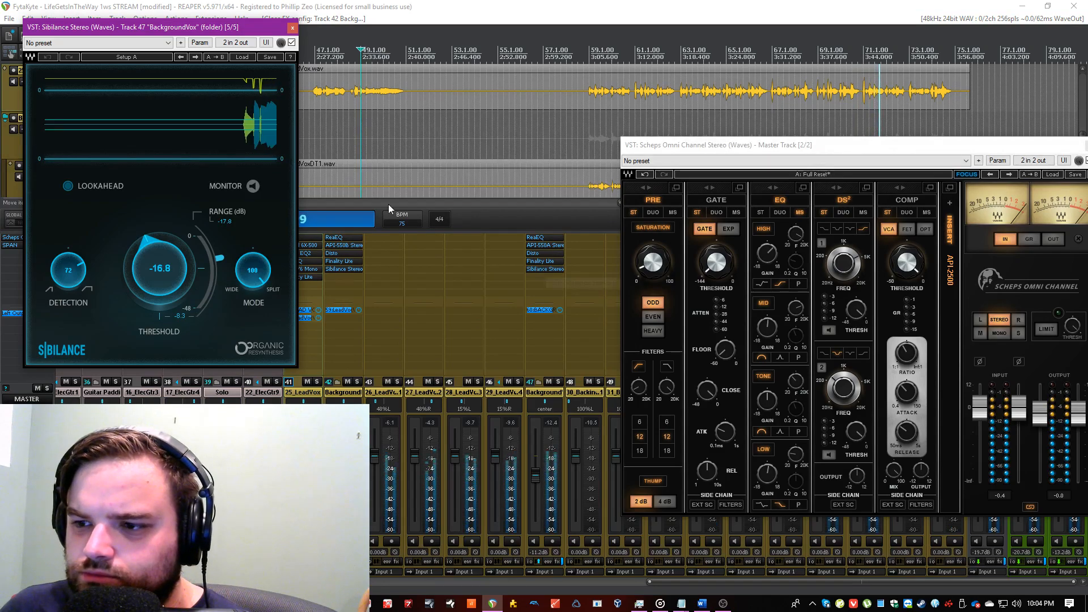
drag(536, 270, 536, 261)
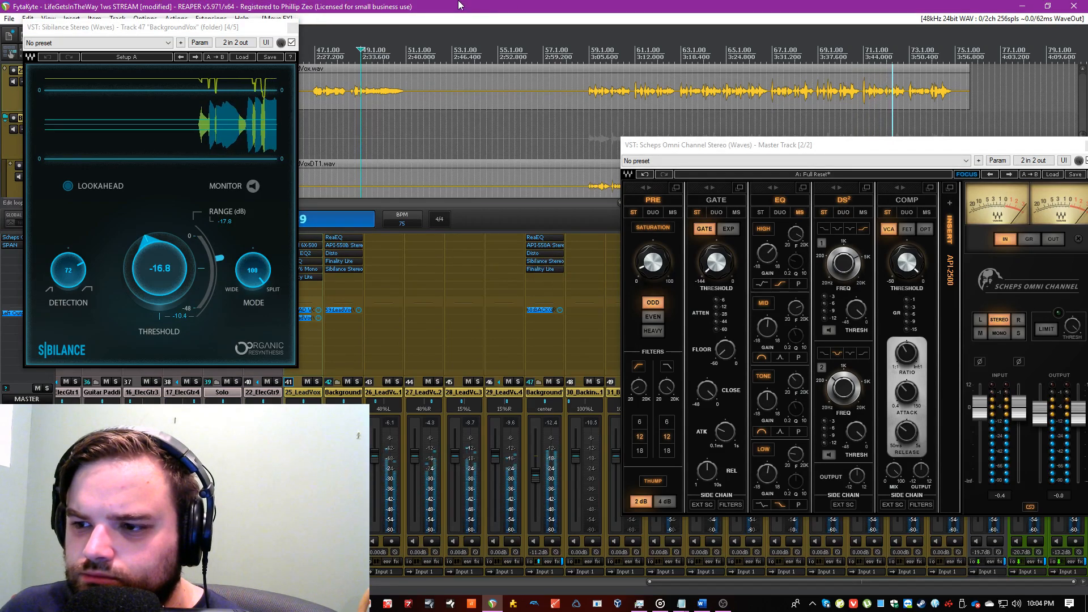
click(291, 26)
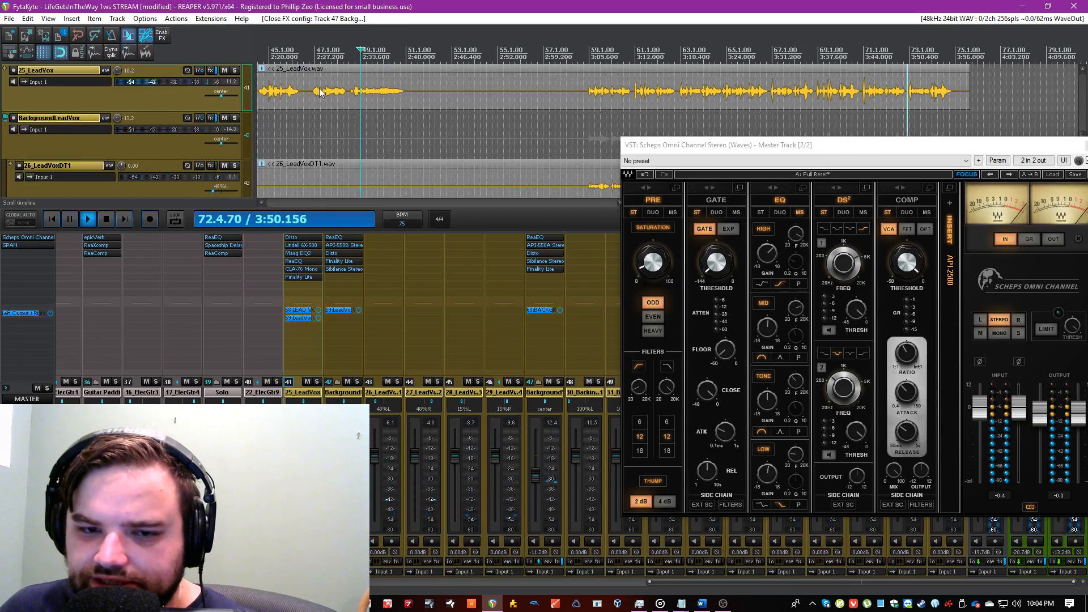
Step: Copy the Sibilance plugin to the 25_LeadVox track ahead of Finality Lite, open it and reposition its window
drag(315, 277, 303, 277)
click(304, 276)
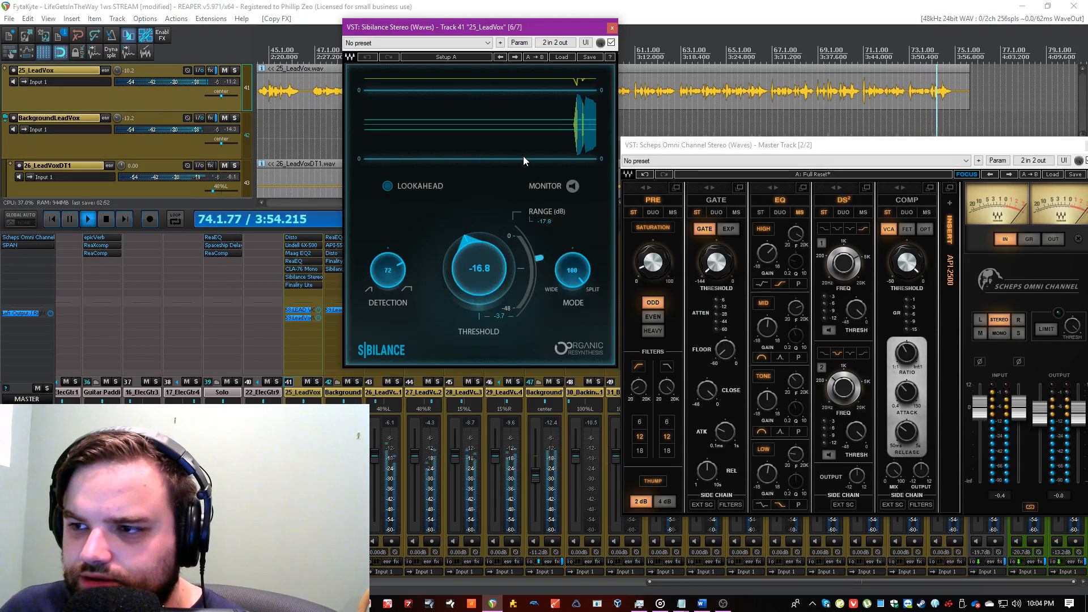
drag(588, 28, 561, 149)
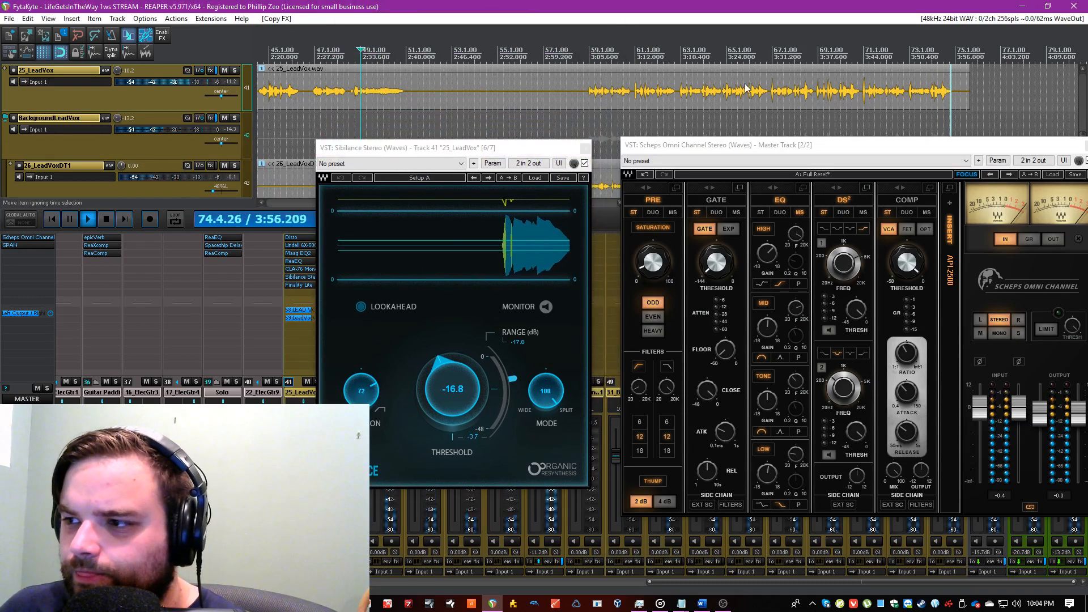
Step: Replay an earlier vocal passage, save the project, and set 25_LeadVox's Sibilance threshold to -13.0 before closing the plugin
drag(841, 59, 846, 59)
click(858, 59)
scroll(857, 58, up, 4)
key(ctrl+s)
drag(481, 379, 467, 394)
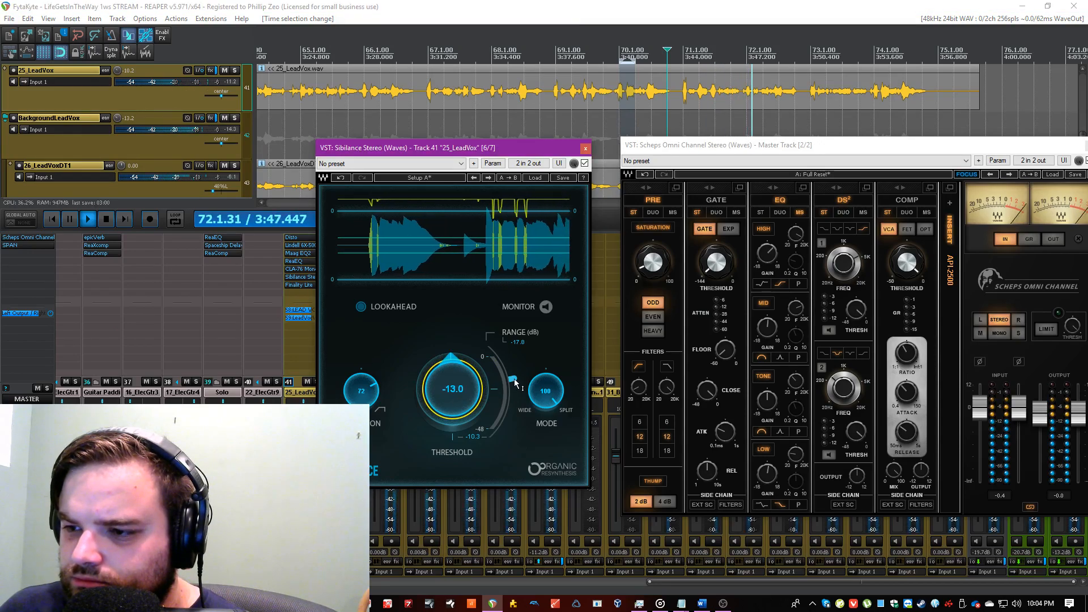
click(585, 148)
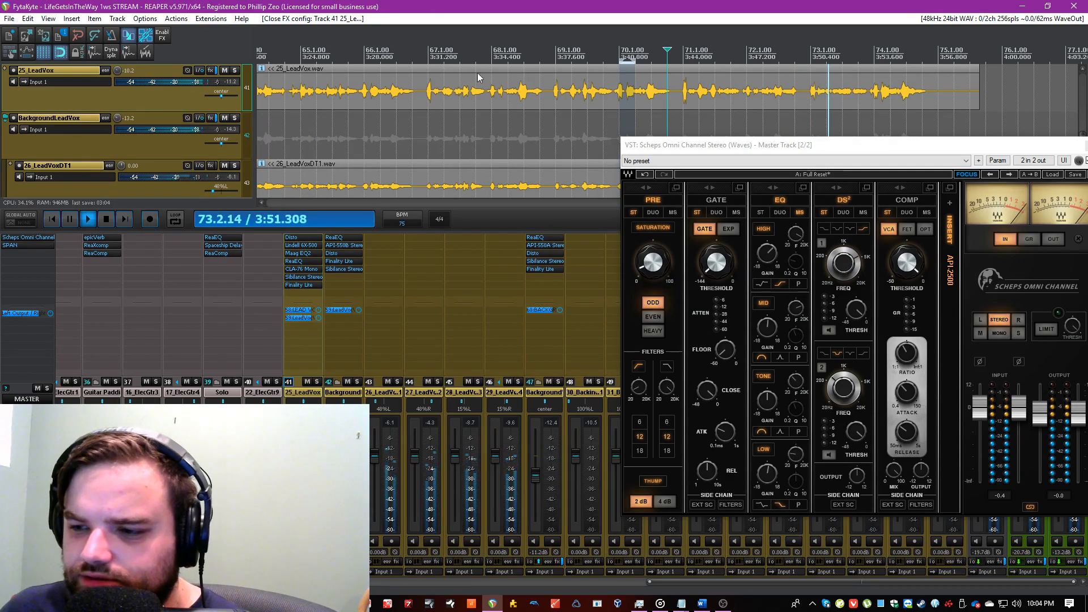
Step: Reposition the master's Scheps Omni Channel window, enable the first DS² band with a different filter shape, and replay an earlier passage
drag(743, 145, 493, 162)
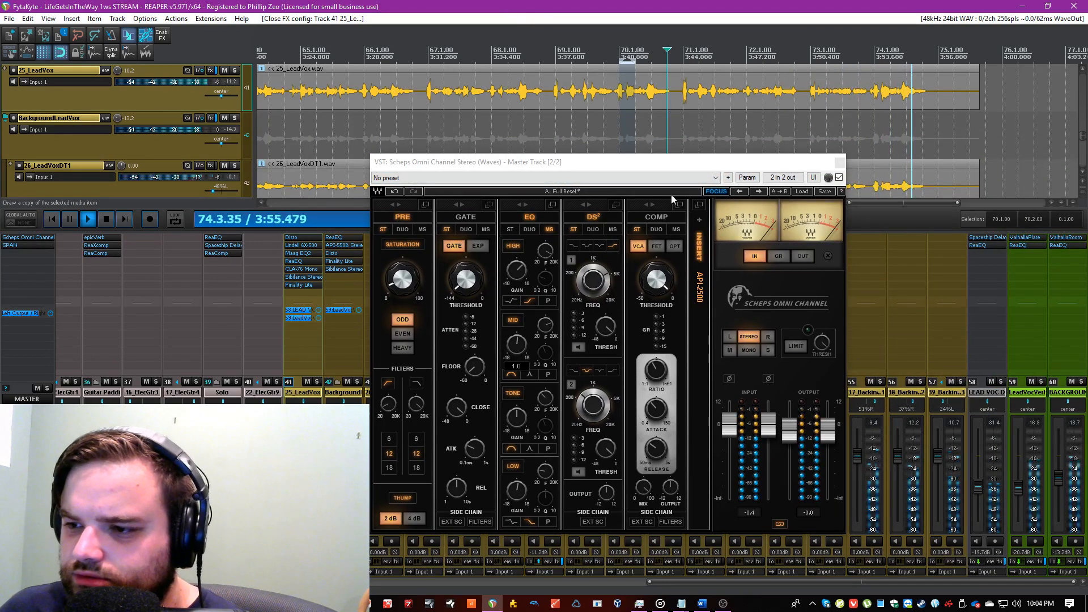
click(601, 332)
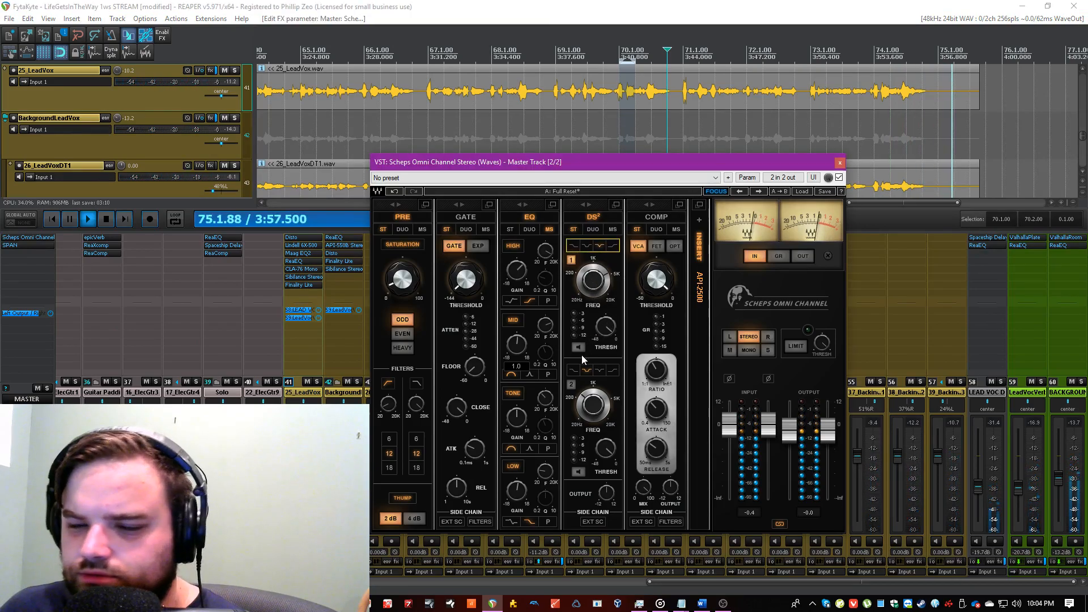
click(316, 135)
scroll(317, 135, down, 5)
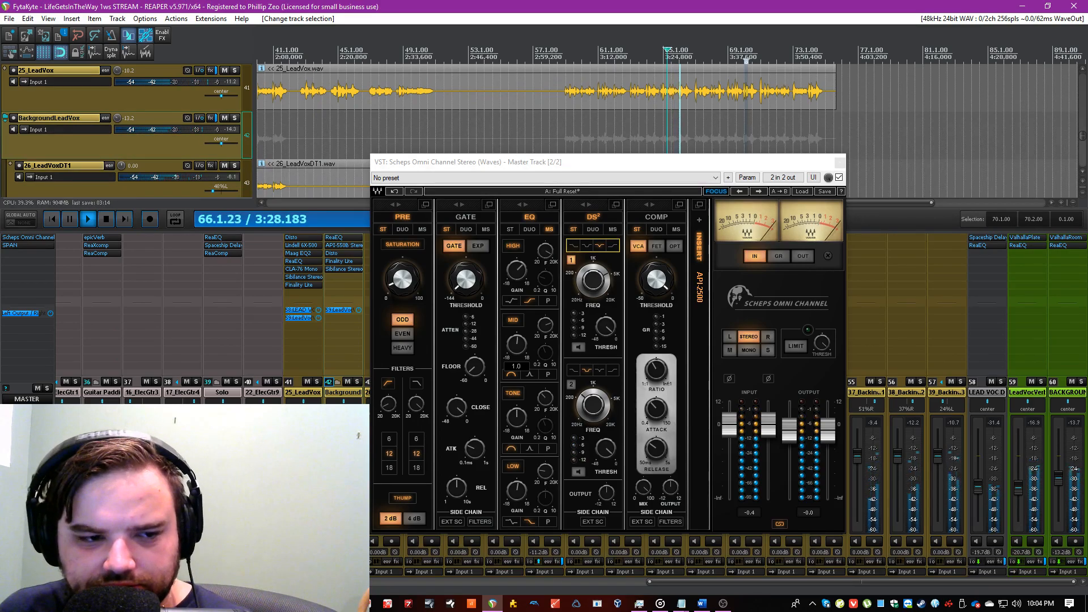
Step: Enable the second DS² band, audition it while adjusting its frequency, and set its threshold to -12.9
click(571, 384)
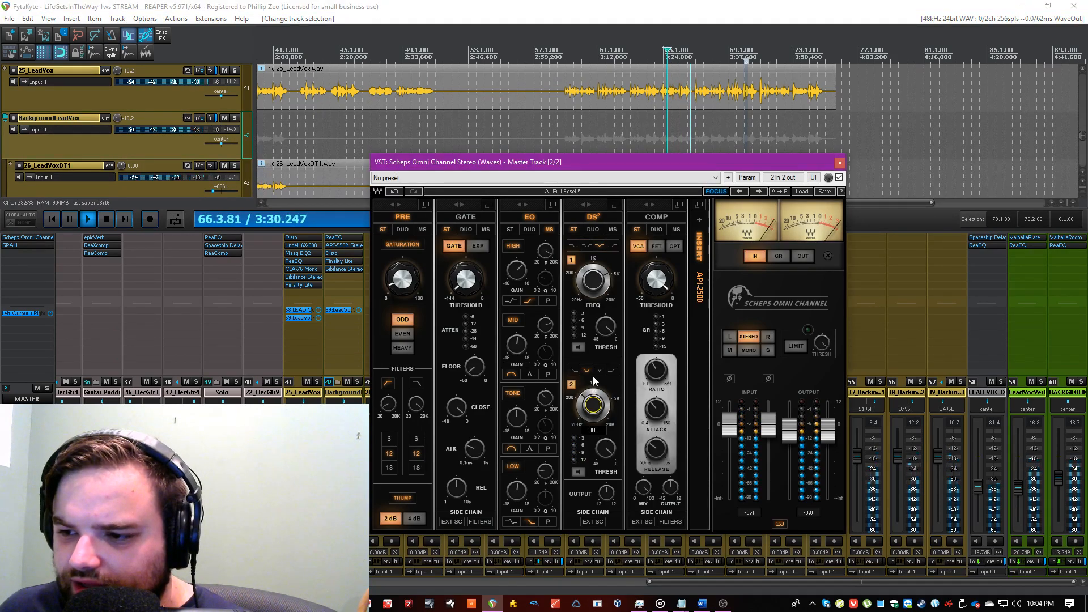
click(578, 471)
drag(593, 404, 593, 399)
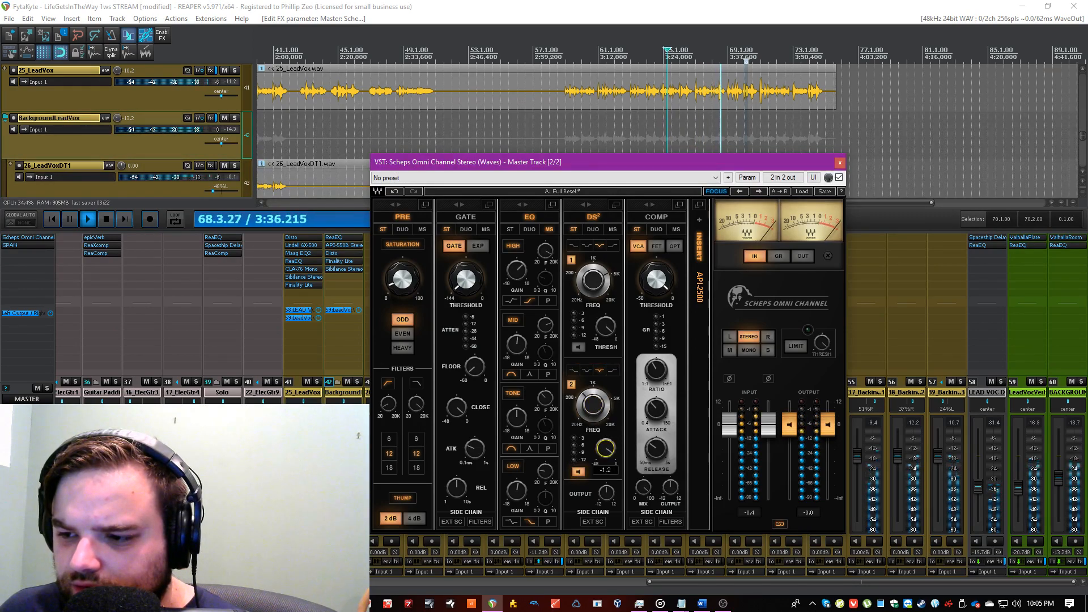
drag(605, 448, 605, 455)
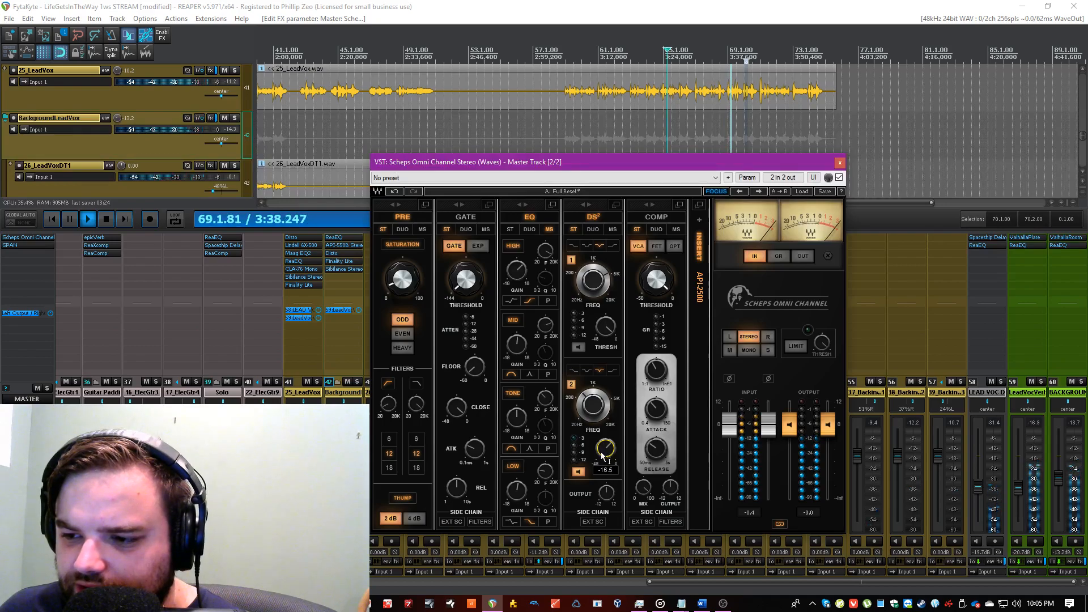
drag(605, 448, 605, 445)
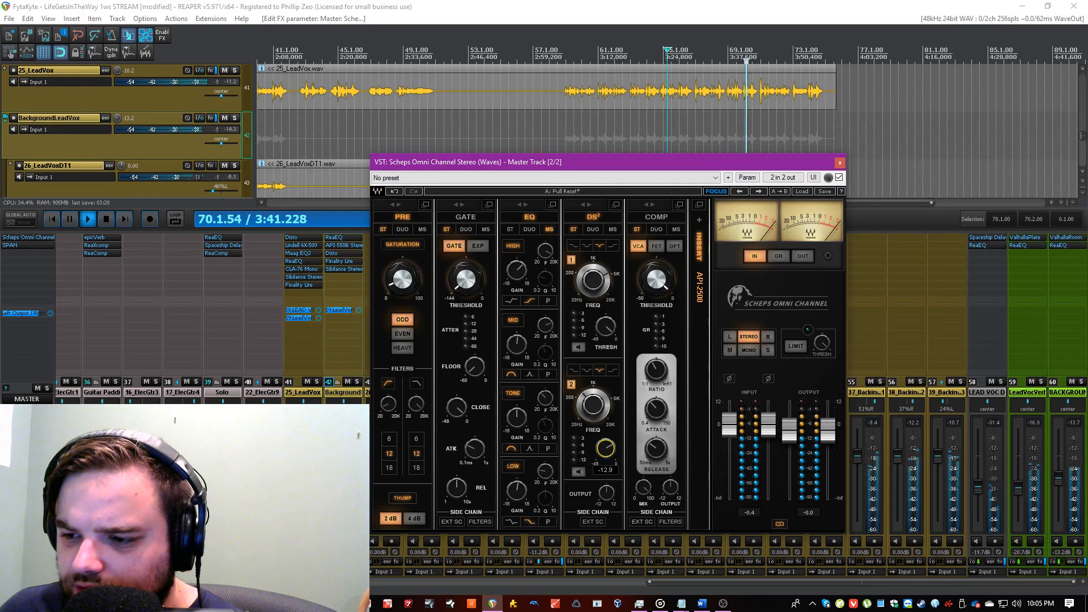
Step: Audition the first DS² band and lower its frequency to about 2501 Hz
click(578, 347)
drag(593, 279, 593, 277)
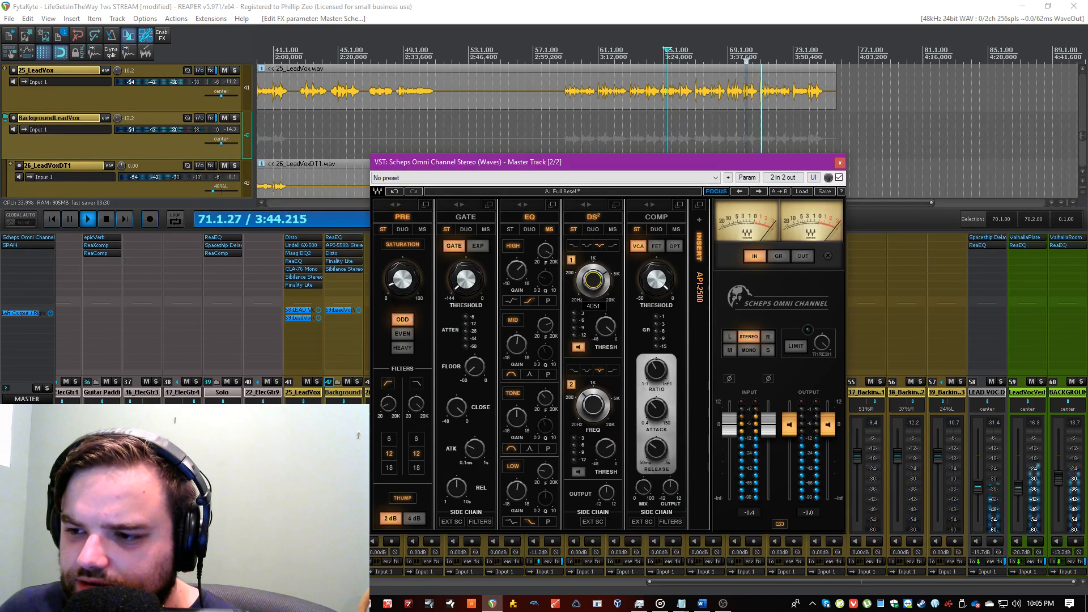
click(577, 347)
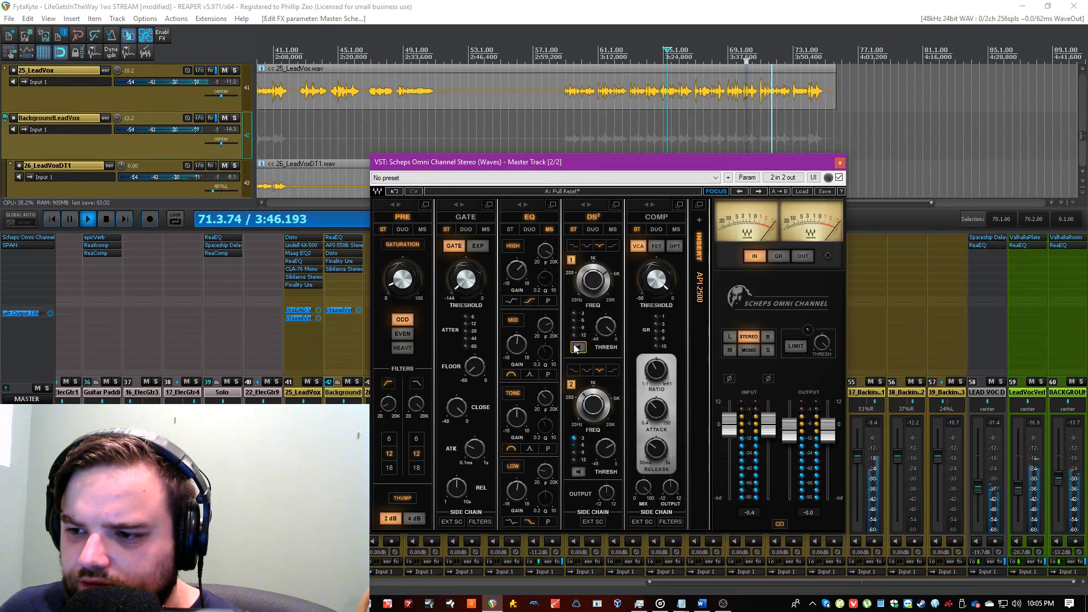
mouse_move(516, 344)
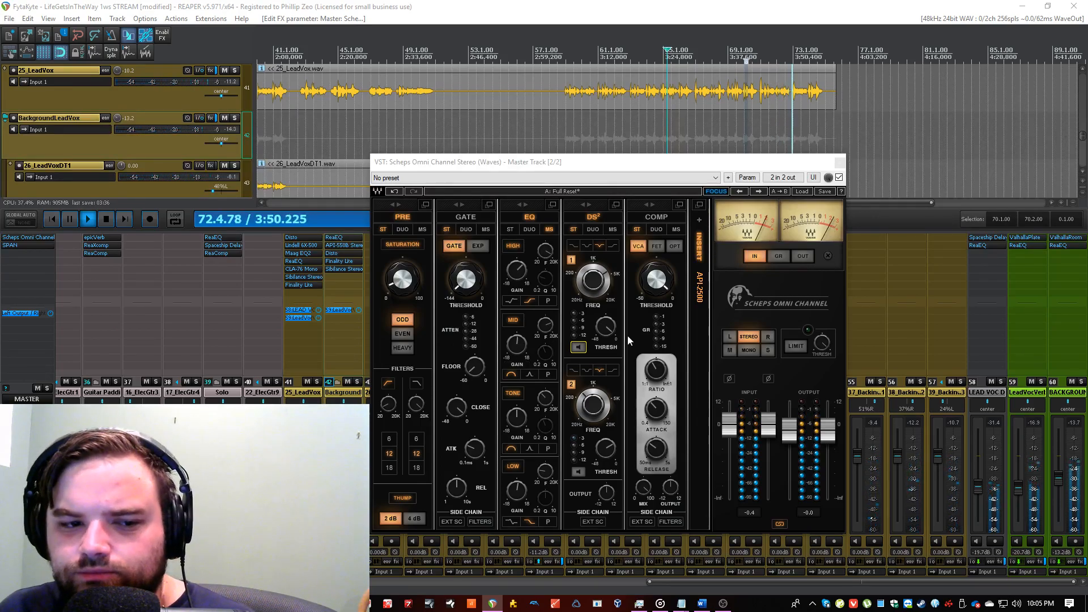
click(600, 293)
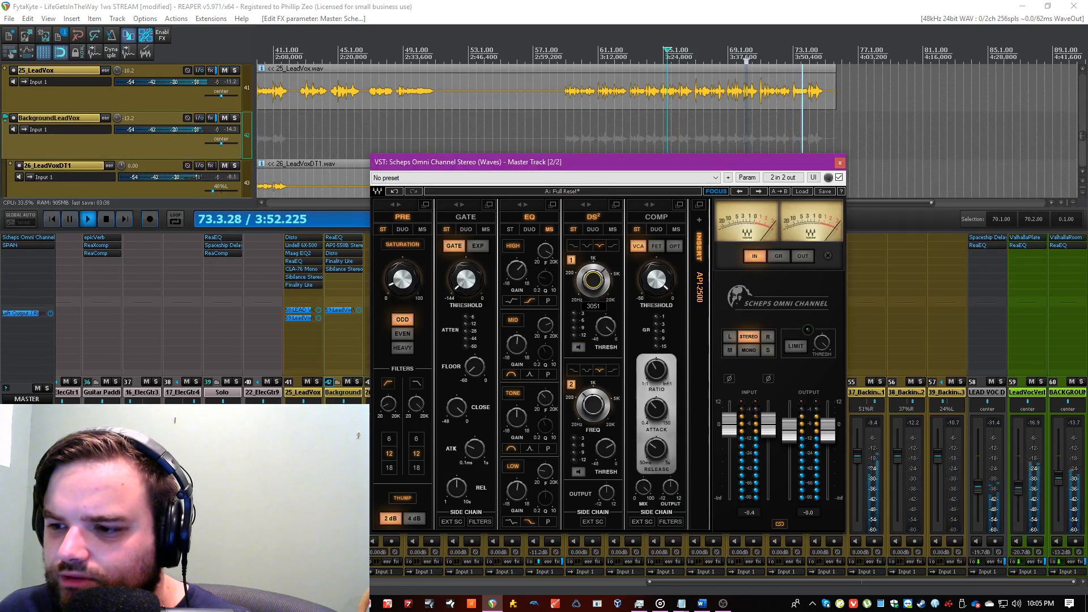
click(578, 347)
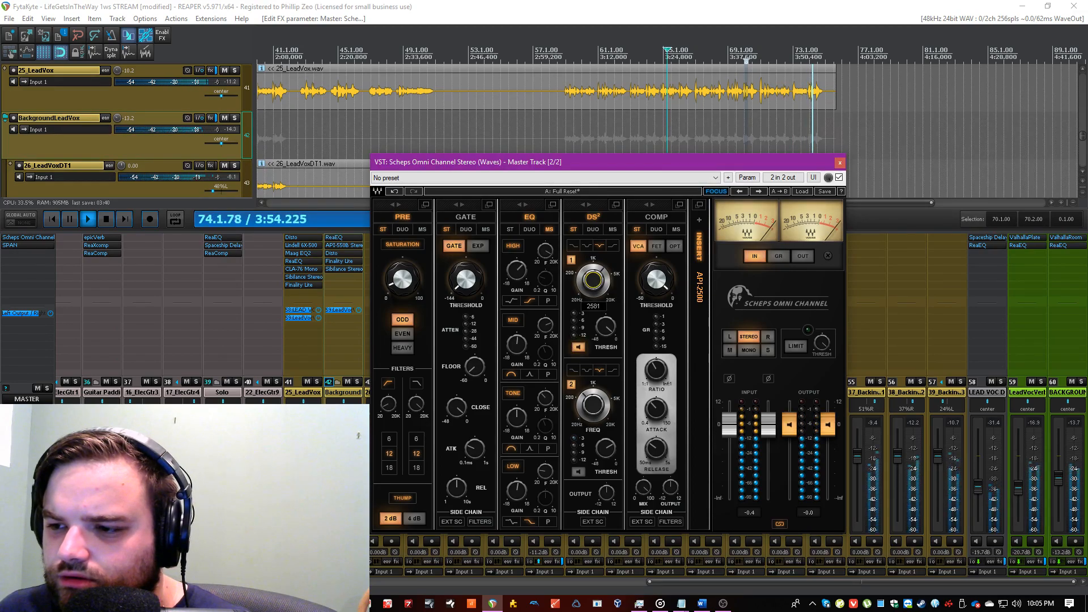
Step: Set the first DS² band's threshold to -13.2 while replaying from bar 63, stop auditioning the band, and save the project
click(607, 329)
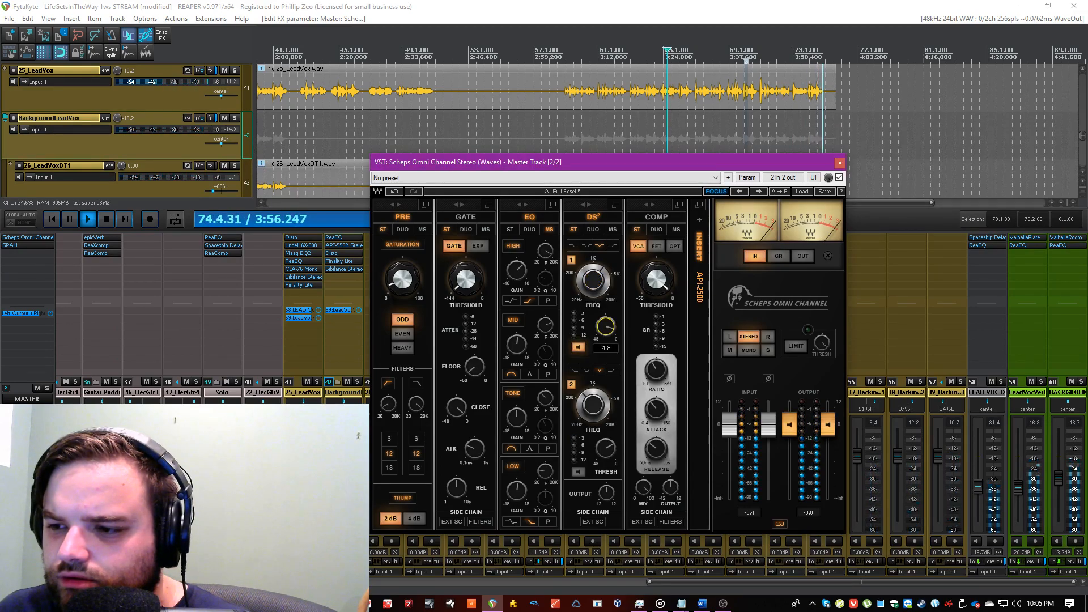
click(639, 133)
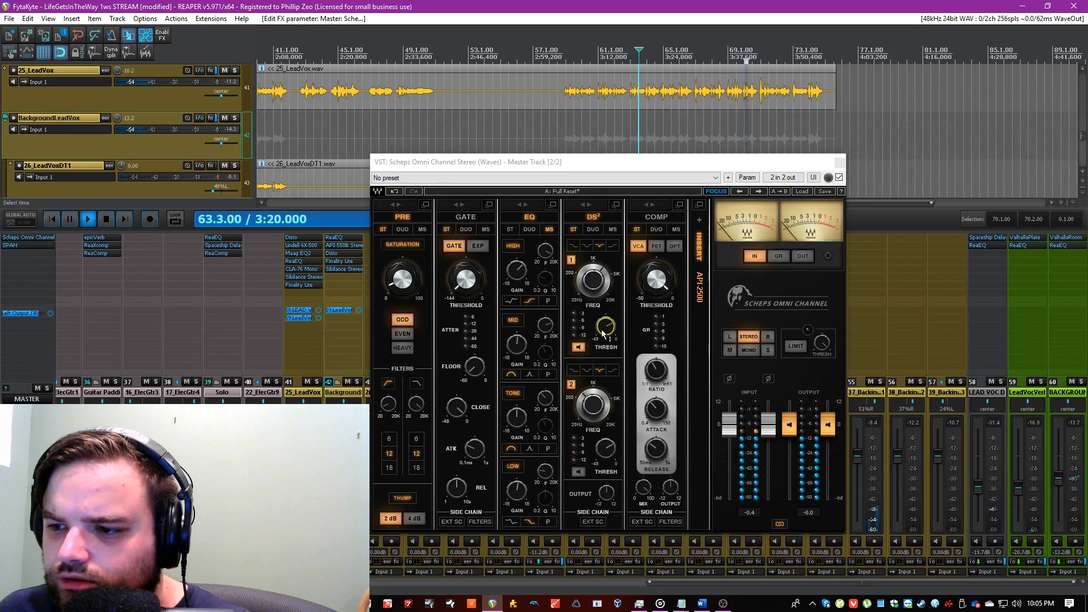
drag(606, 327, 606, 330)
click(578, 347)
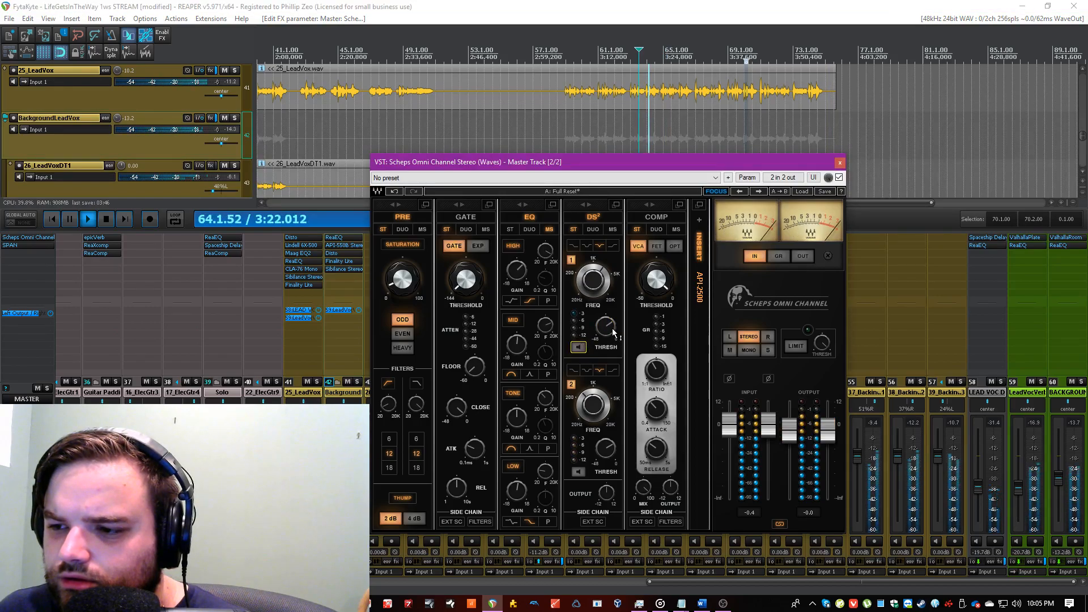
click(591, 4)
key(ctrl+s)
Step: Fine-tune the first DS² band's frequency to 2467 Hz, switch the Pre saturation to Even, and save the project
click(594, 405)
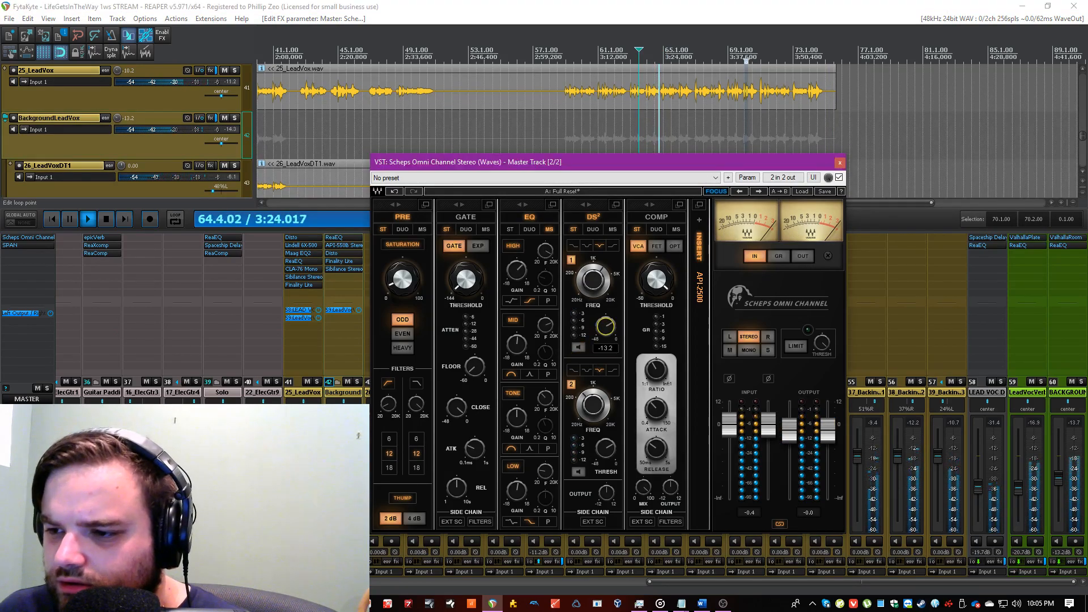
click(818, 150)
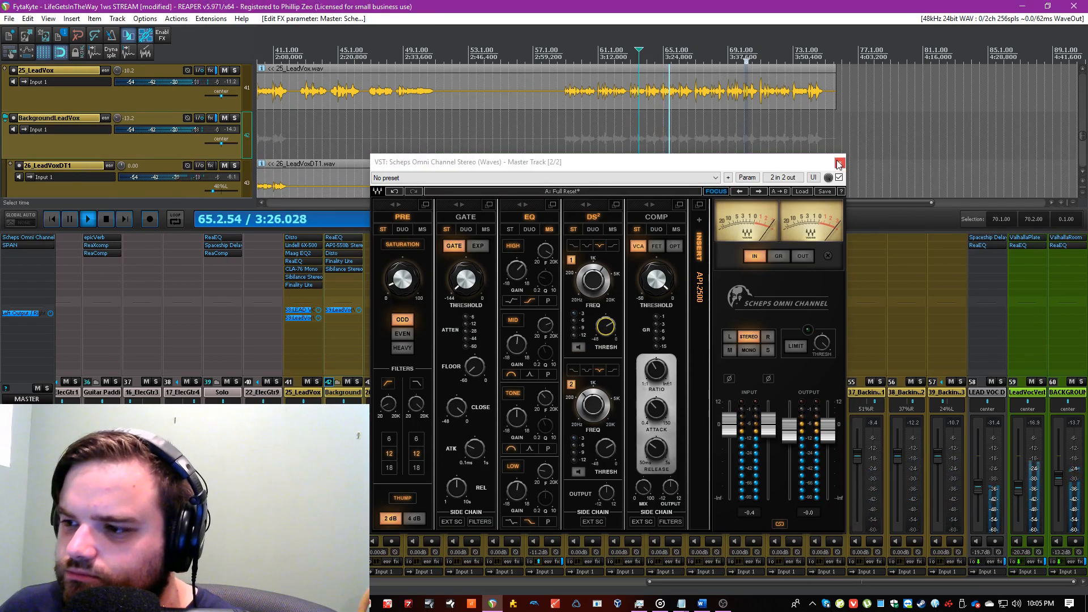
click(402, 335)
click(615, 7)
key(ctrl+s)
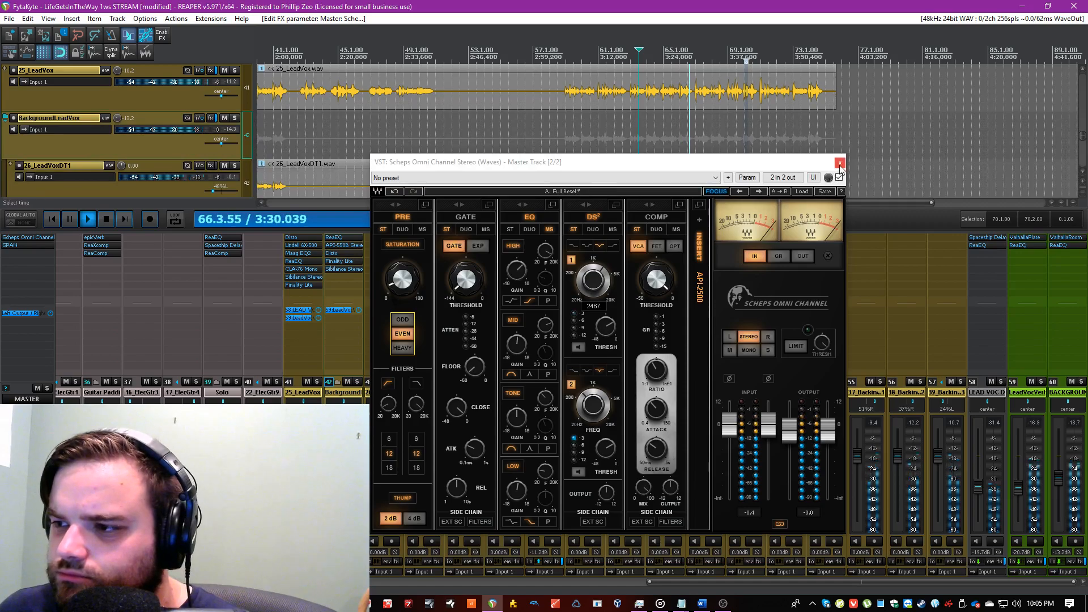
Step: Close Scheps Omni Channel and add KClip3 to the master track, replacing the x86 version with the VST3 version
click(839, 161)
click(22, 277)
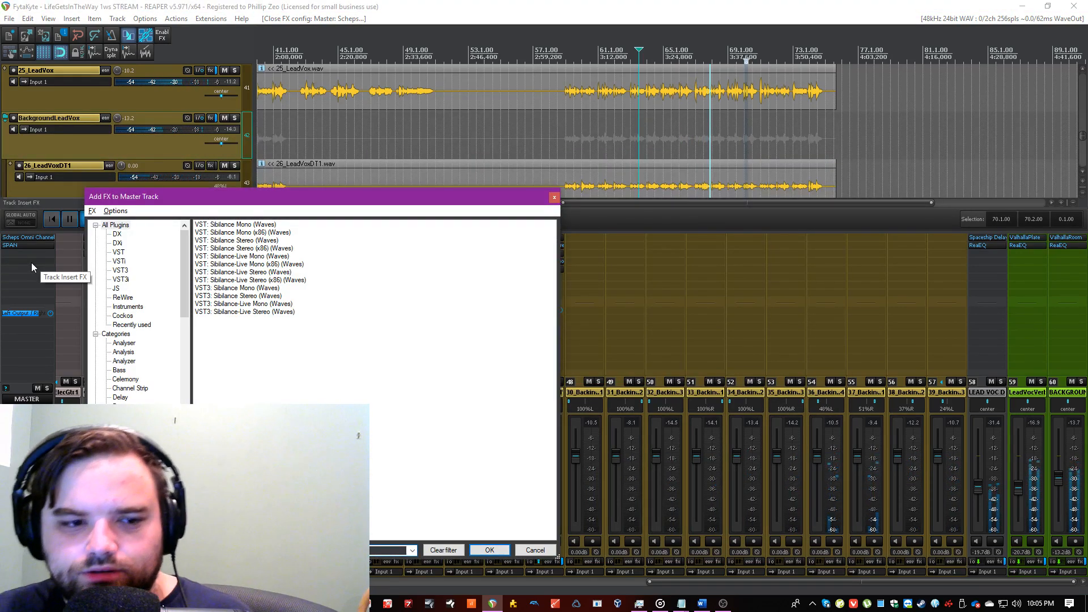
text(kclip)
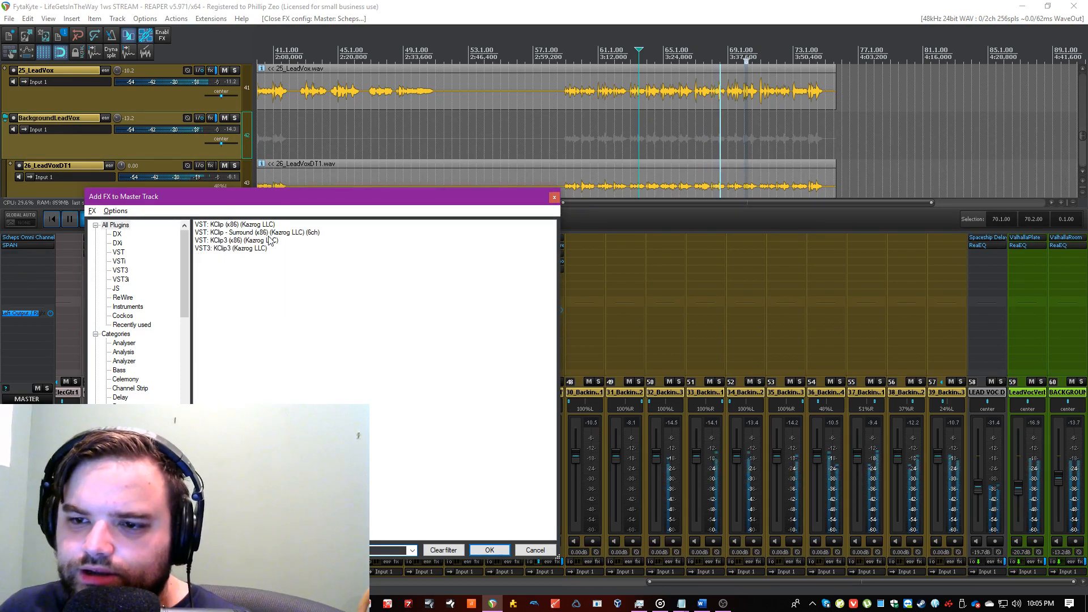
double_click(238, 241)
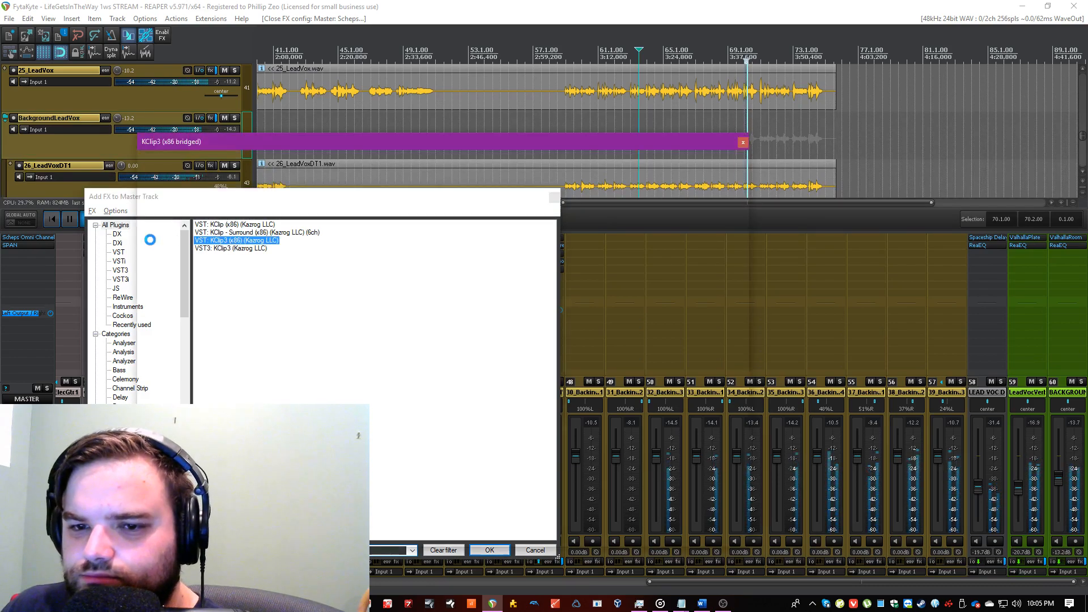
right_click(36, 254)
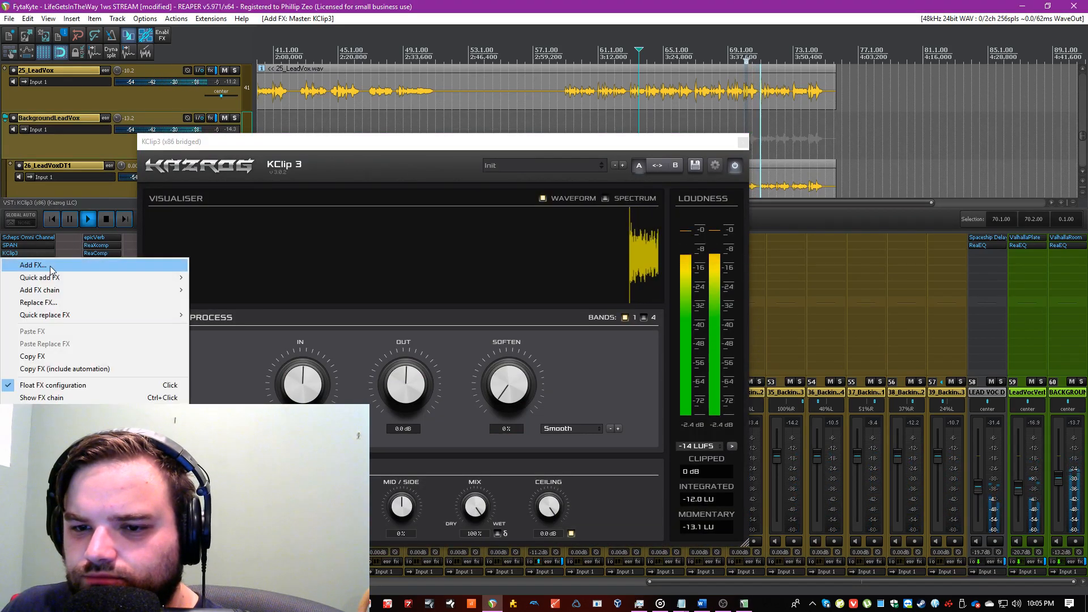
click(46, 303)
drag(110, 203, 706, 79)
double_click(817, 127)
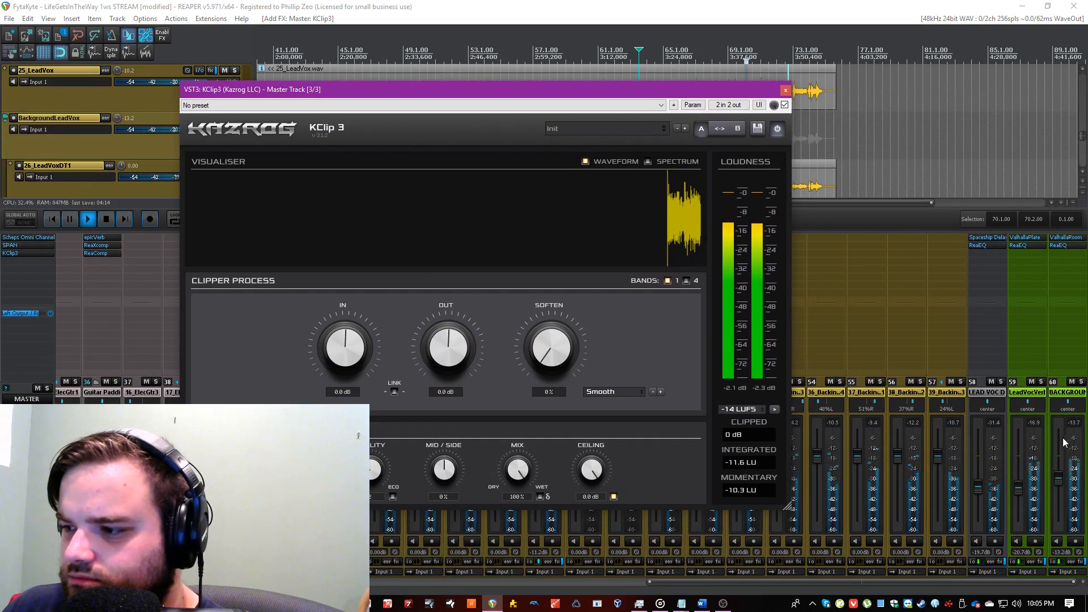
Step: Lower the background vocal reverb track's fader to -17.9 dB and the LeadVoxVerb track's fader to -21.8 dB
click(1065, 440)
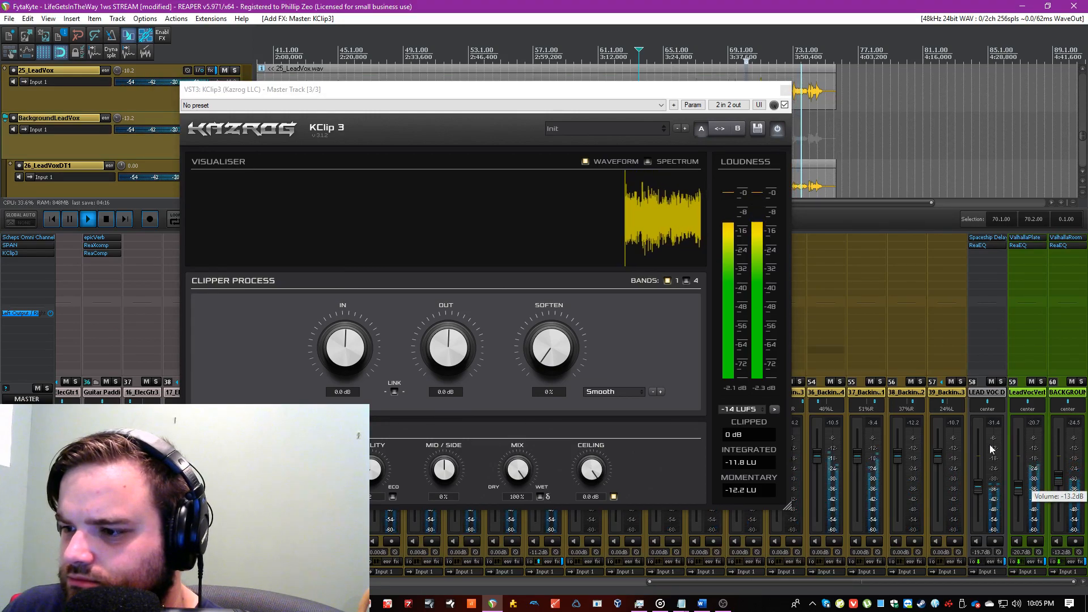
drag(1059, 484, 1019, 497)
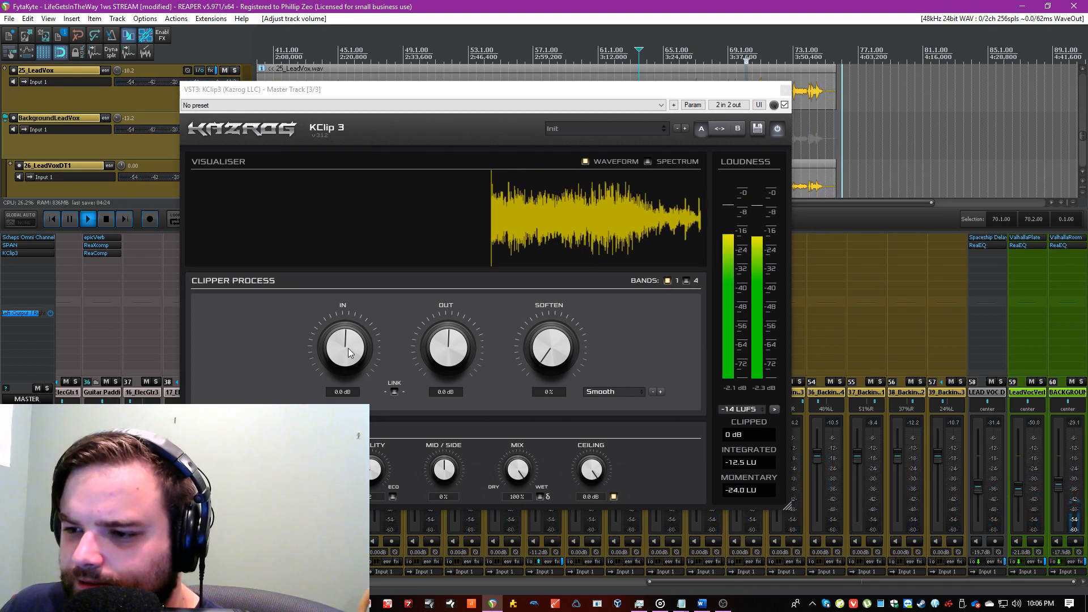
Step: Try KClip3's Crisp clipping mode, return it to Smooth, and raise the input gain to 2.0 dB
click(619, 392)
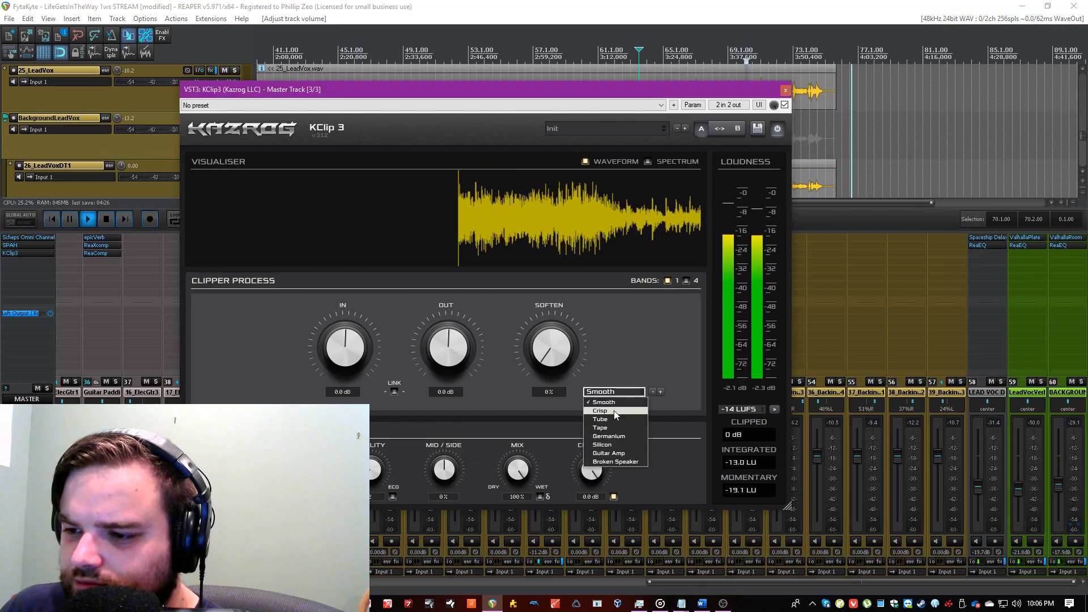
click(614, 410)
click(613, 391)
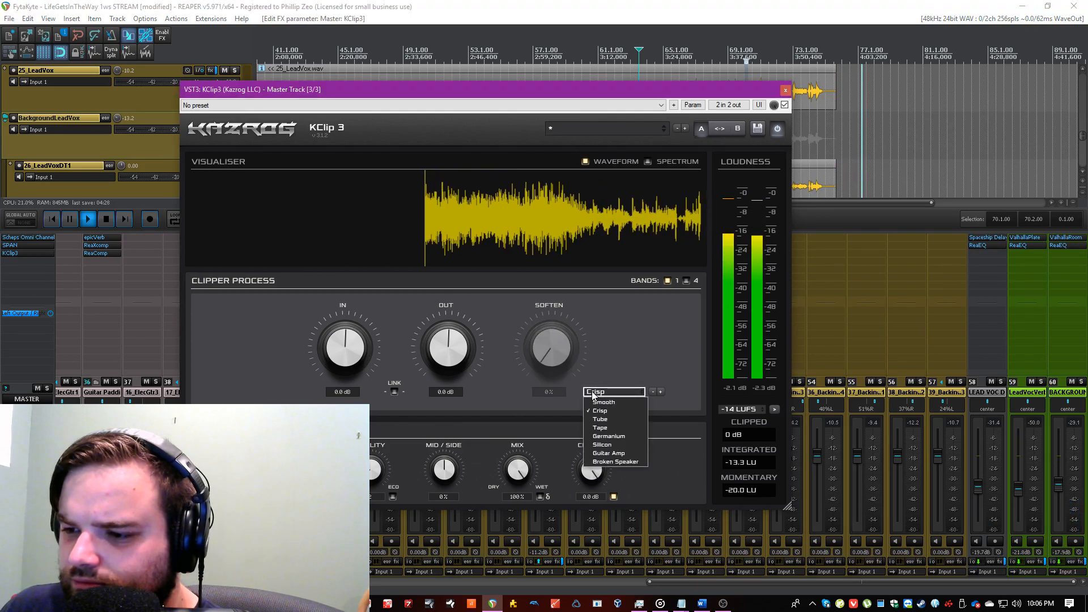
click(600, 399)
drag(355, 363, 357, 356)
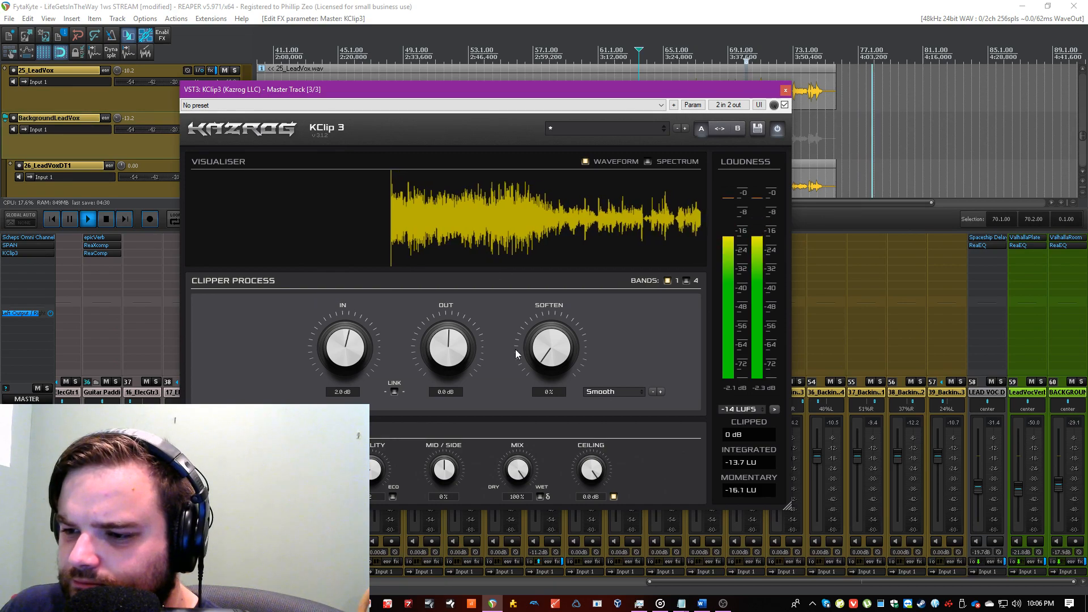
Step: Set KClip3's Soften amount to 15% and switch off its output ceiling
drag(560, 344, 563, 311)
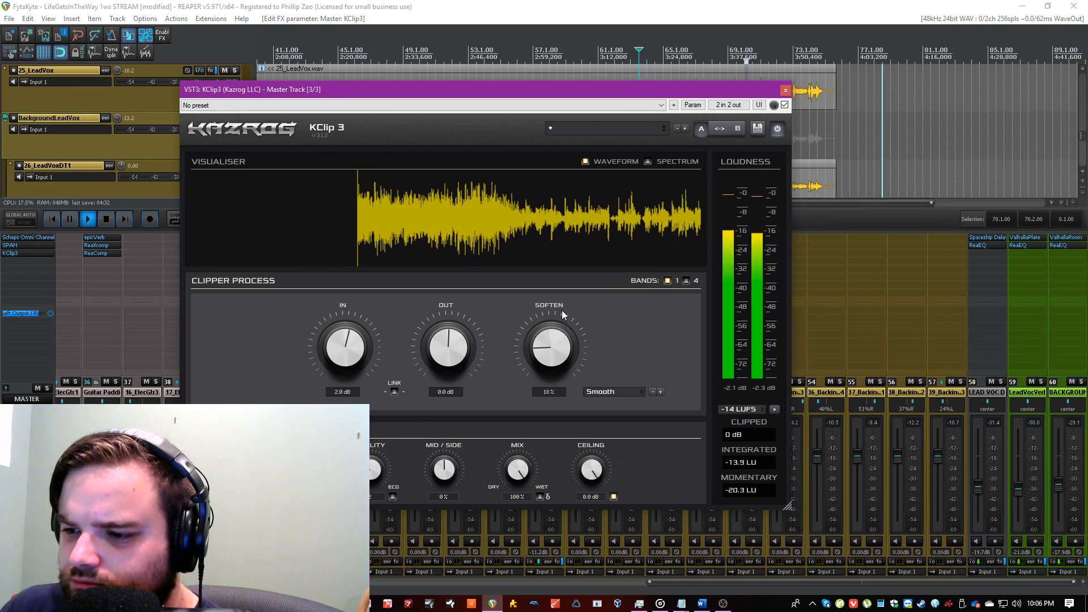
drag(576, 89, 551, 76)
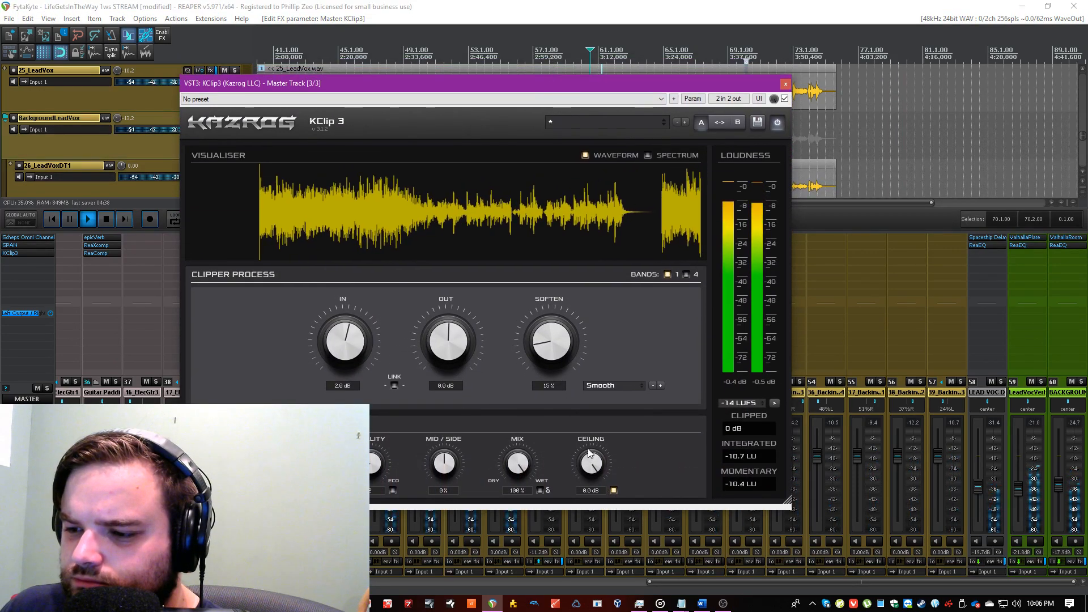
click(613, 490)
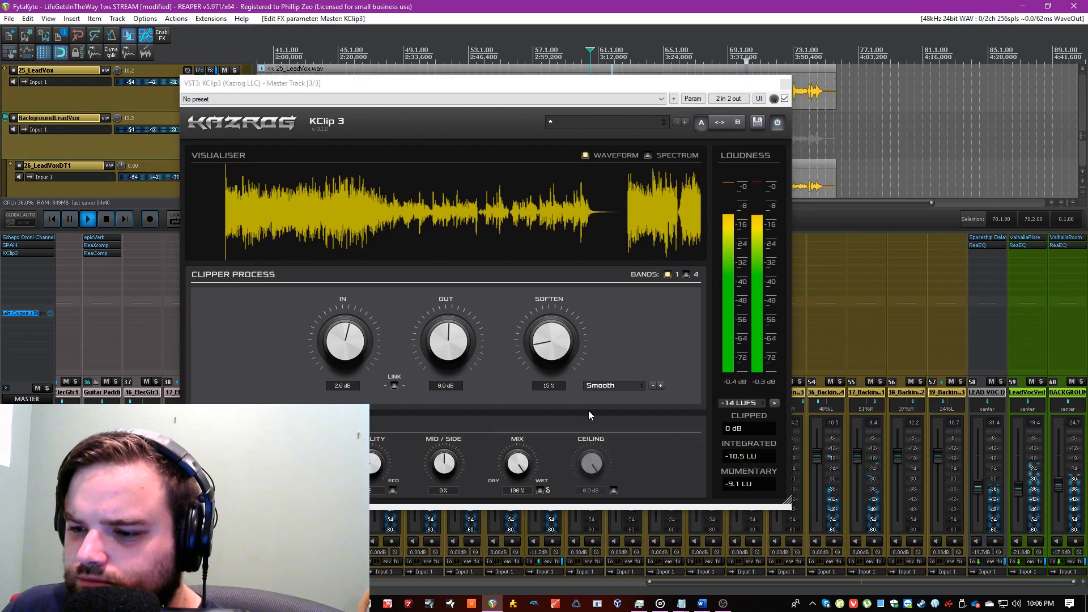
Step: Raise KClip3's input gain to 3.0 dB, lower its output gain to -3.0 dB, and reset the loudness readings
drag(347, 340, 351, 348)
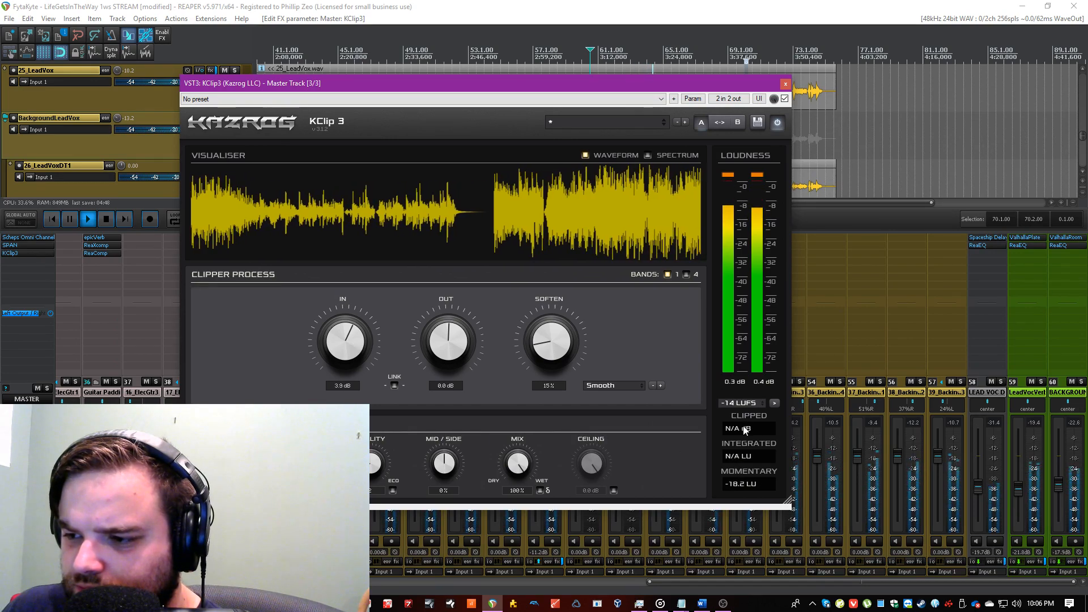
drag(457, 326, 458, 348)
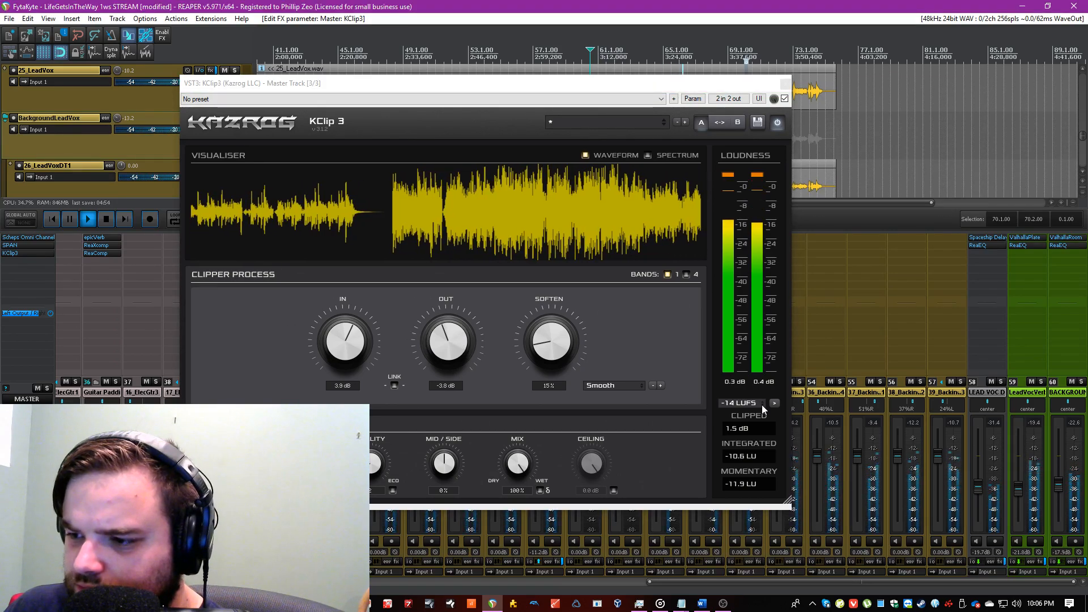
click(749, 426)
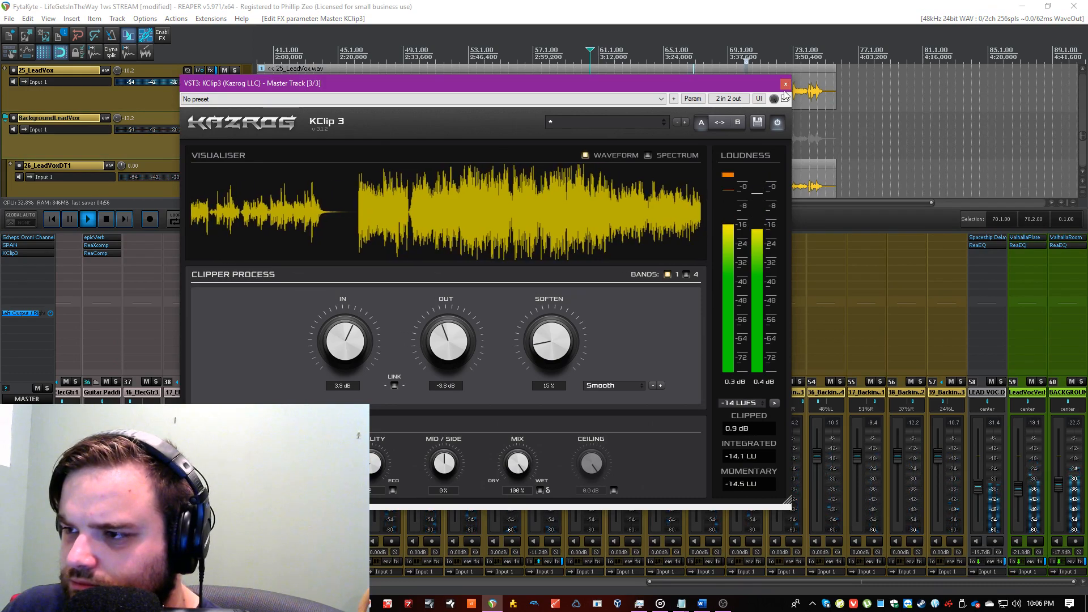
Step: Bypass KClip3 briefly to compare the sound, re-enable it, and close its window
click(778, 119)
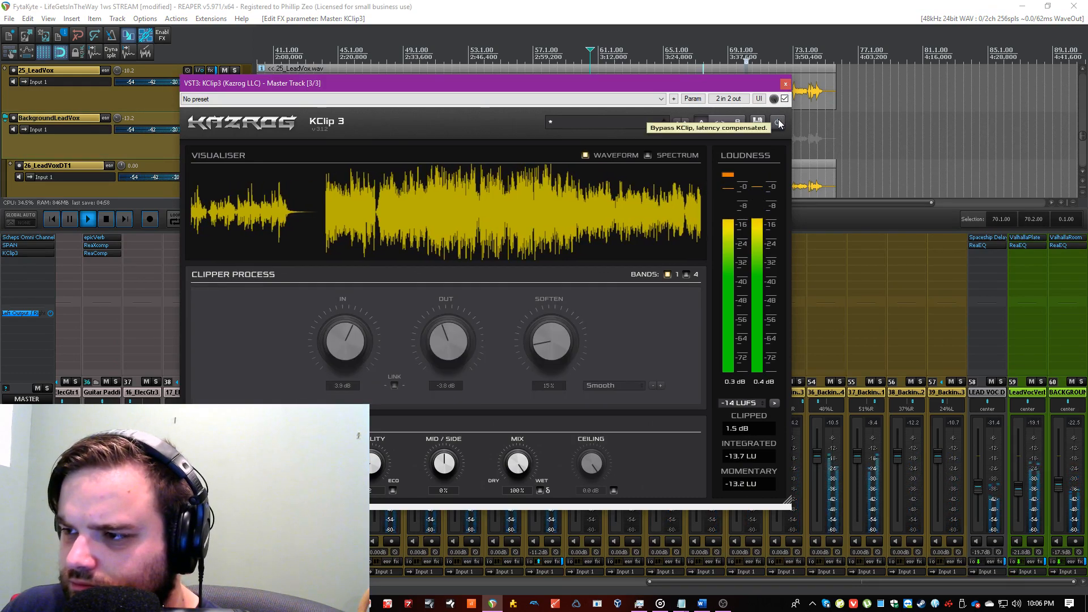
click(778, 120)
click(786, 84)
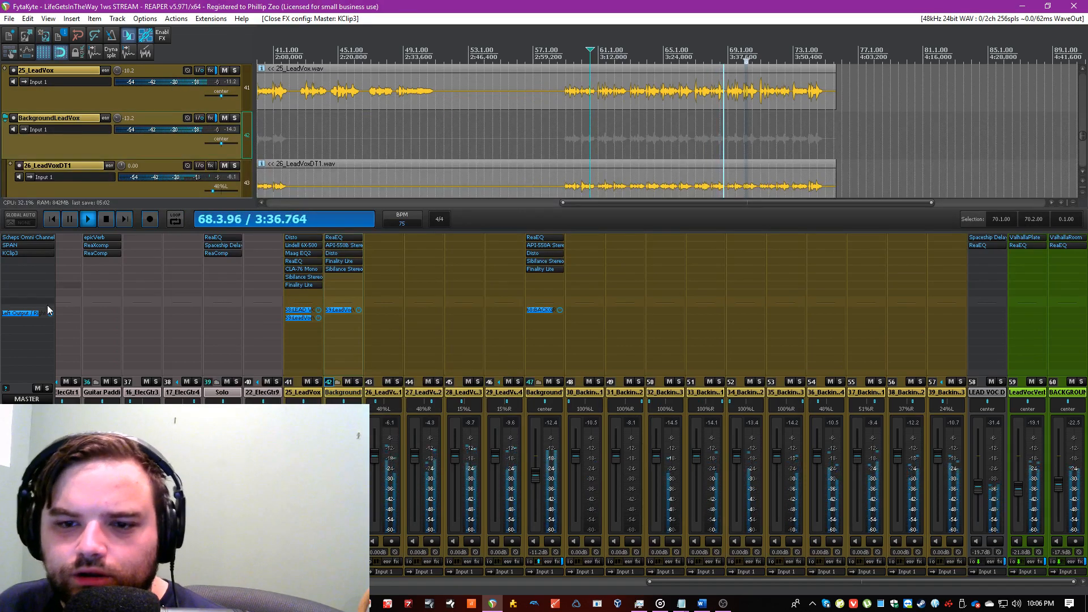
Step: Add the x86 version of The Wall limiter to the master track and place it ahead of SPAN
double_click(34, 291)
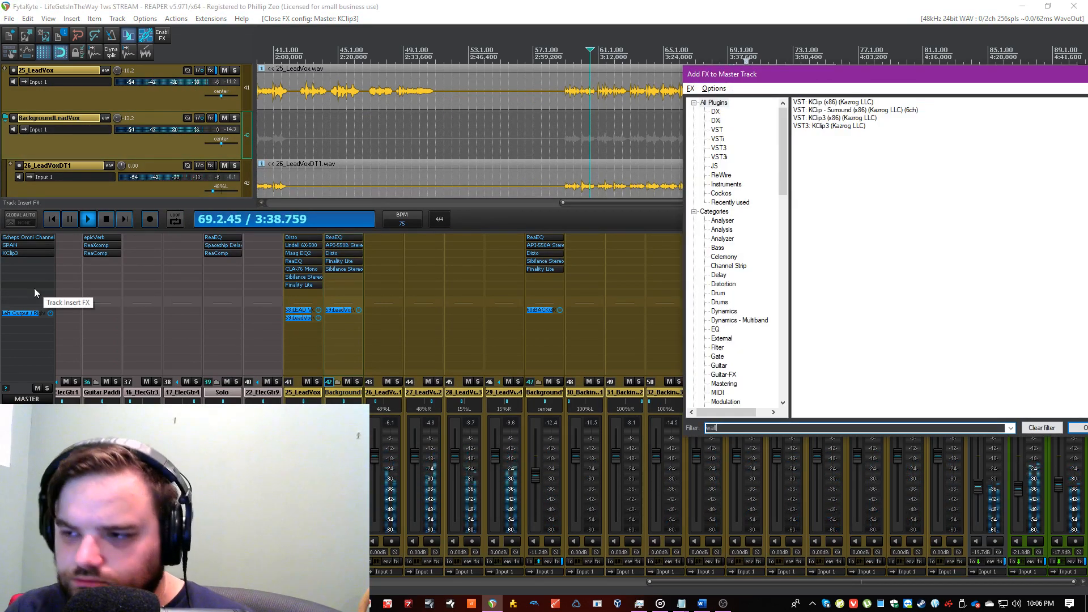
double_click(863, 102)
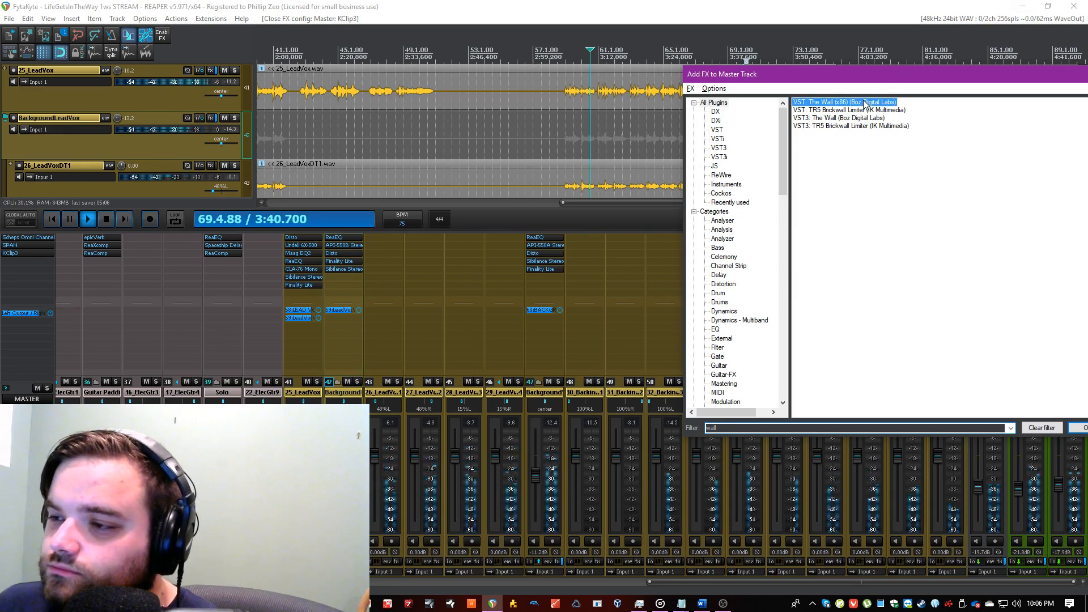
drag(122, 24, 504, 110)
click(34, 263)
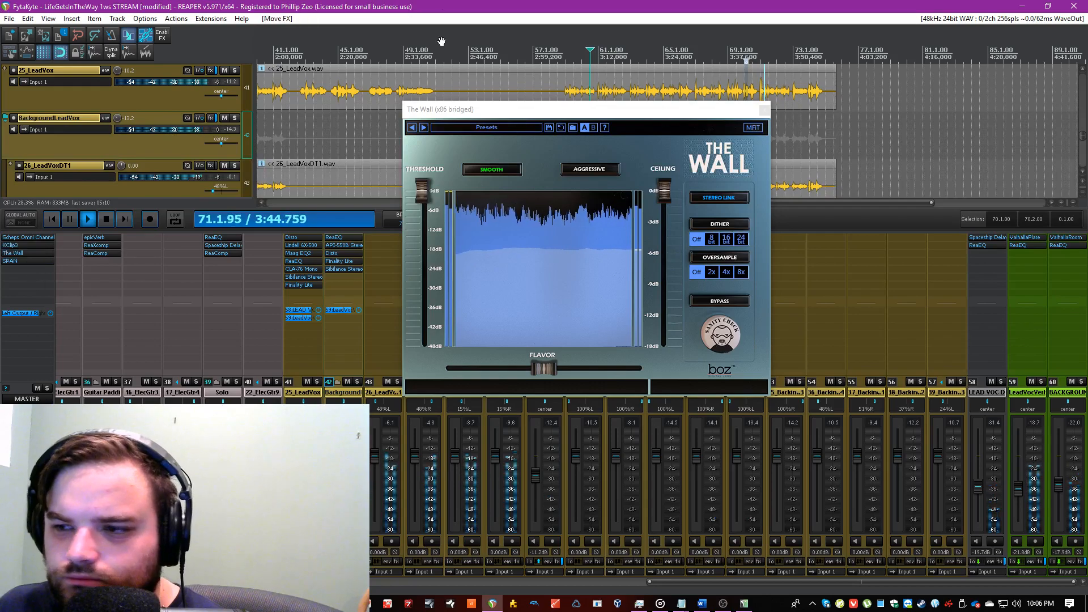
Step: Switch The Wall to Aggressive mode and lower its ceiling slightly and its threshold by several decibels
click(589, 169)
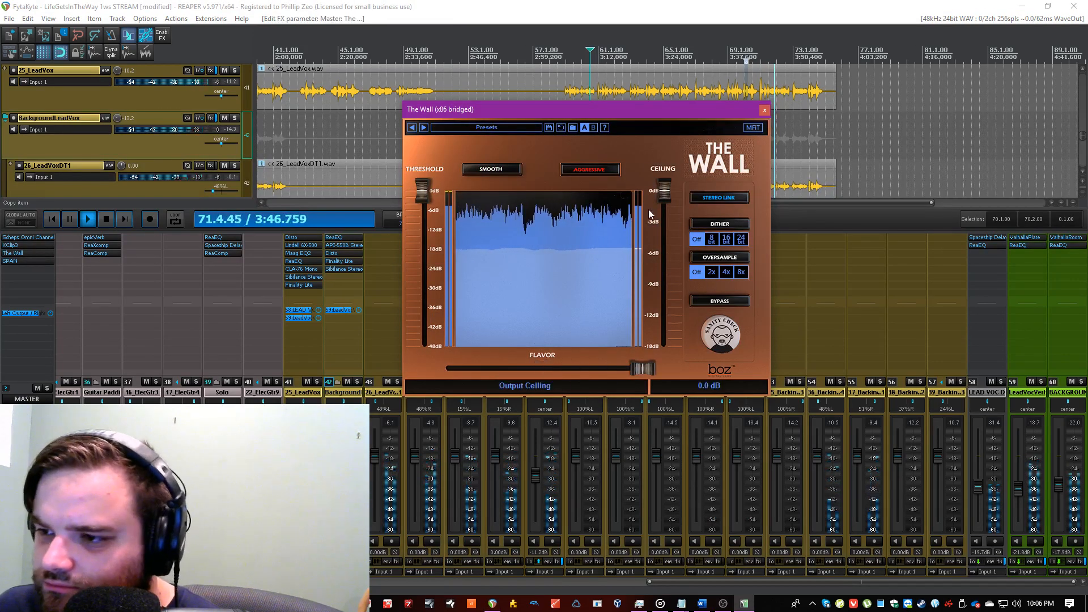
drag(661, 193, 663, 199)
drag(417, 189, 417, 208)
click(137, 214)
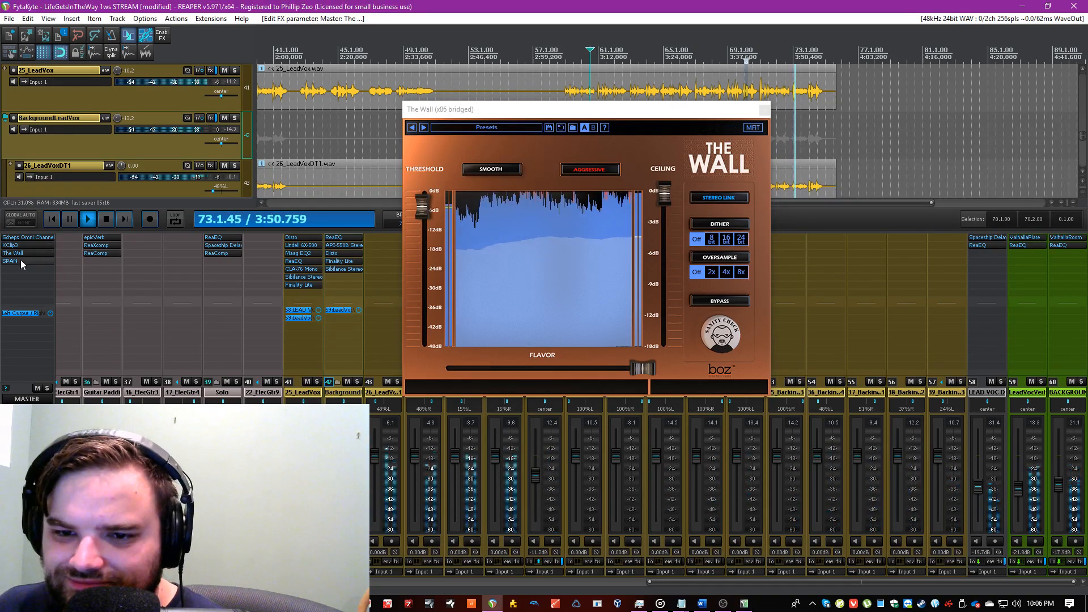
Step: Add a second x86 instance of The Wall ahead of SPAN on the master track and set it to Aggressive
double_click(22, 281)
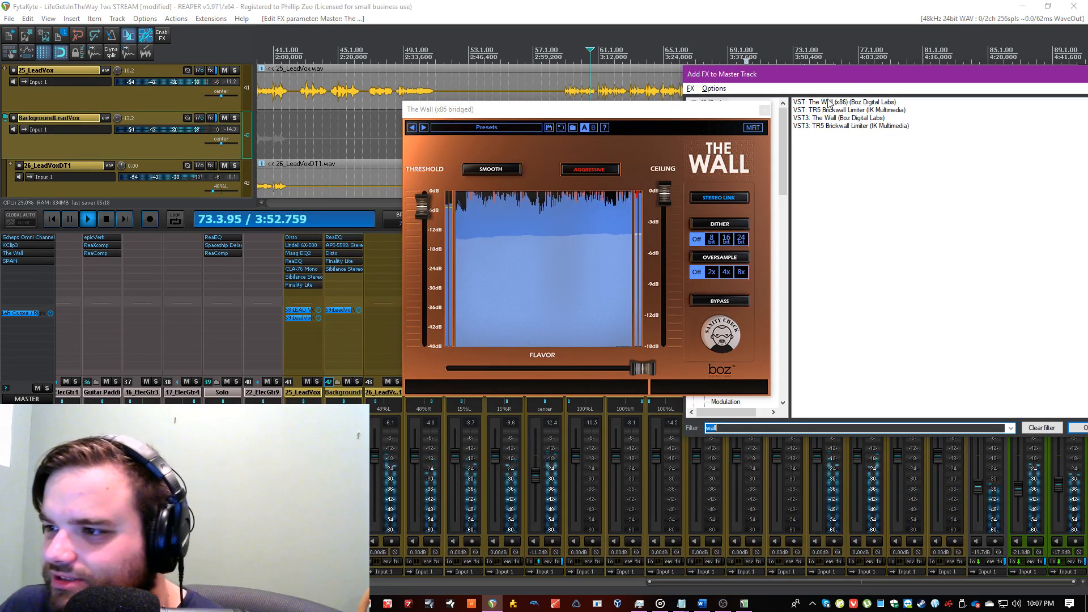
key(Return)
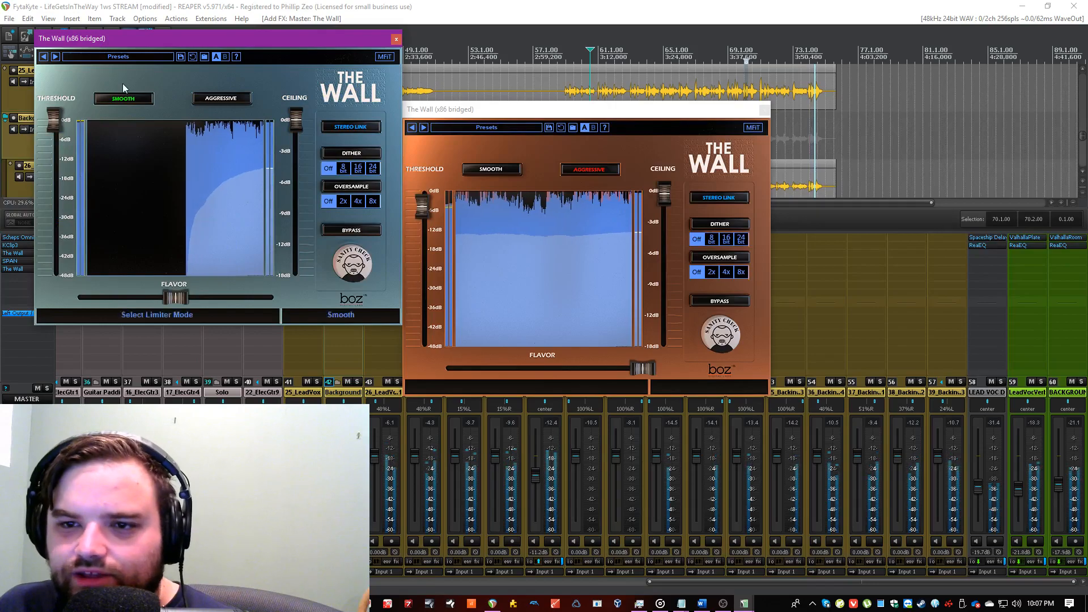
drag(14, 270, 16, 261)
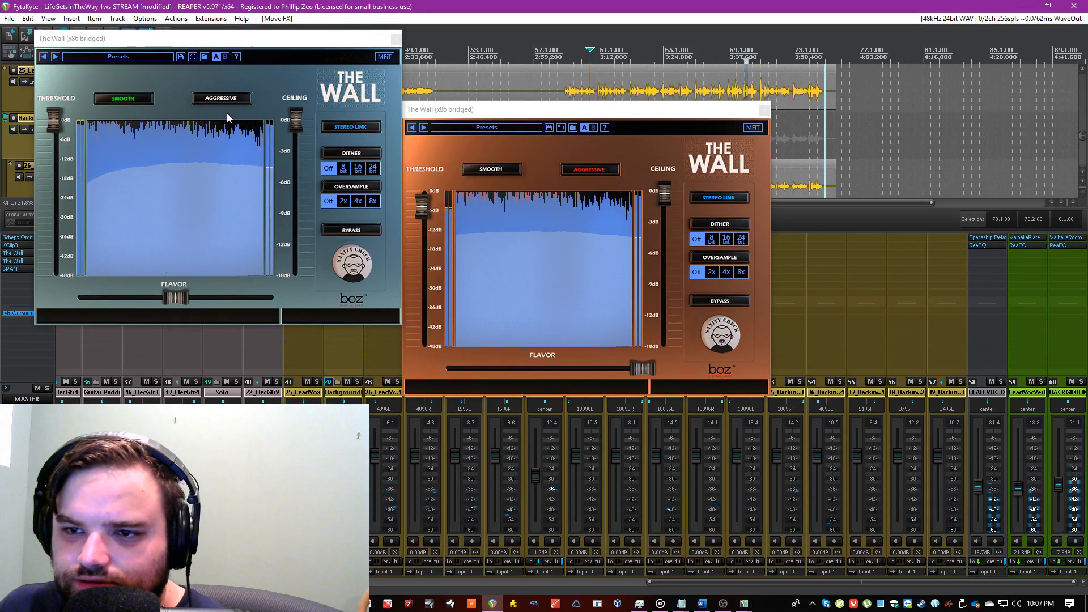
click(303, 37)
drag(304, 37, 331, 206)
click(333, 7)
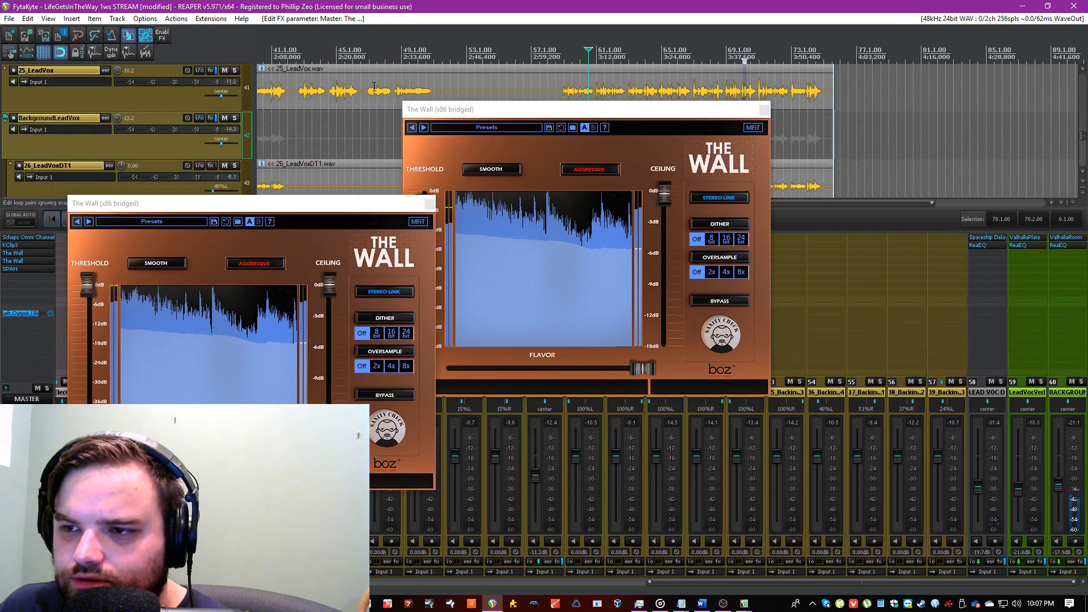
Step: While playing from bar 10, slightly lower the second Wall limiter's ceiling and threshold, and save the project
scroll(348, 77, down, 4)
click(309, 55)
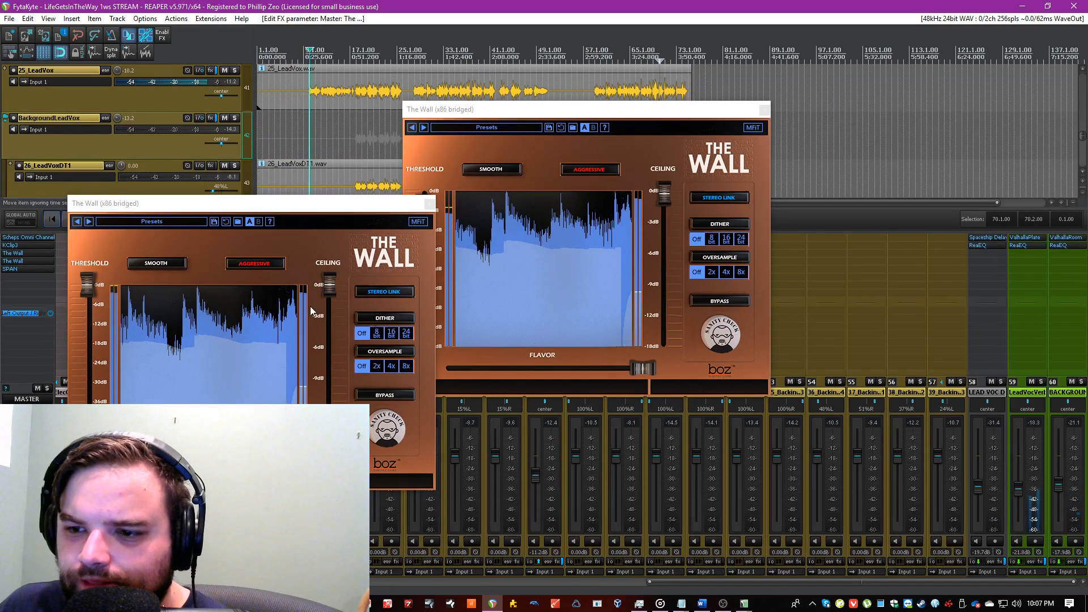
click(324, 288)
drag(325, 289, 325, 290)
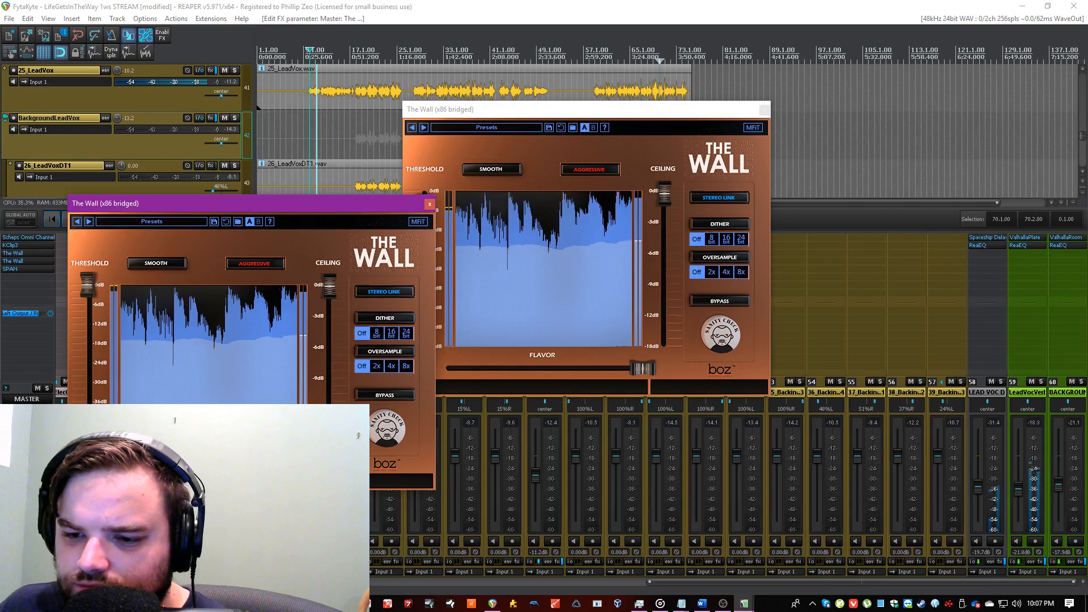
drag(83, 291, 84, 295)
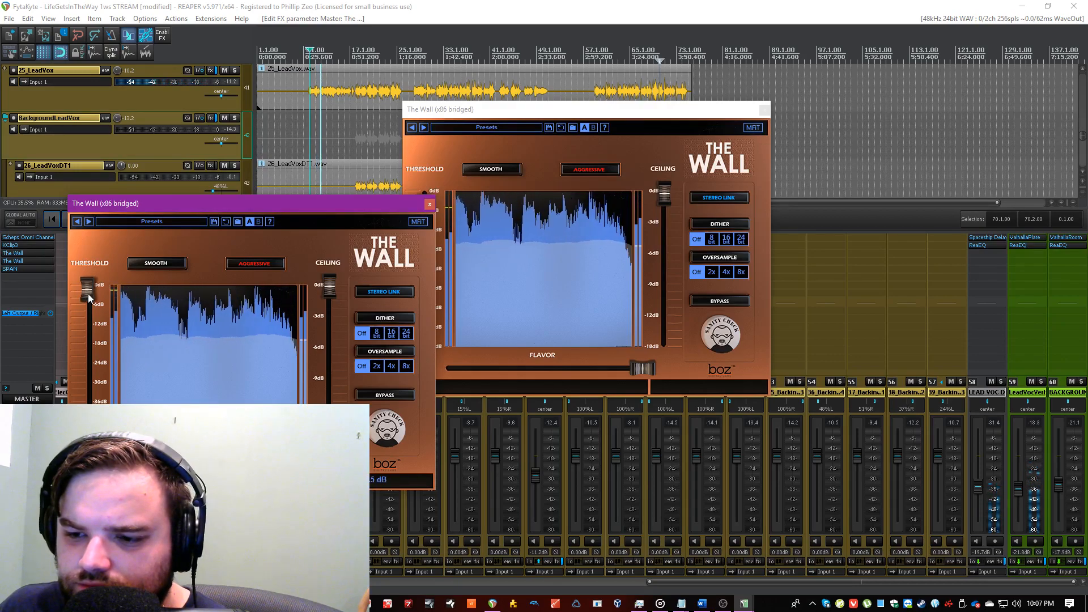
click(301, 163)
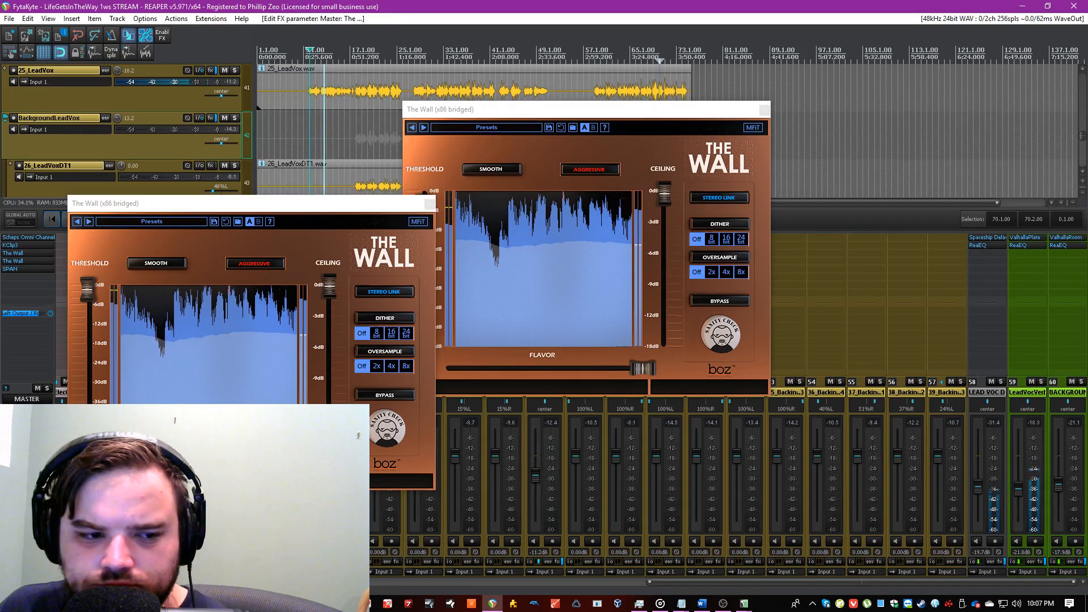
key(ctrl+s)
click(288, 6)
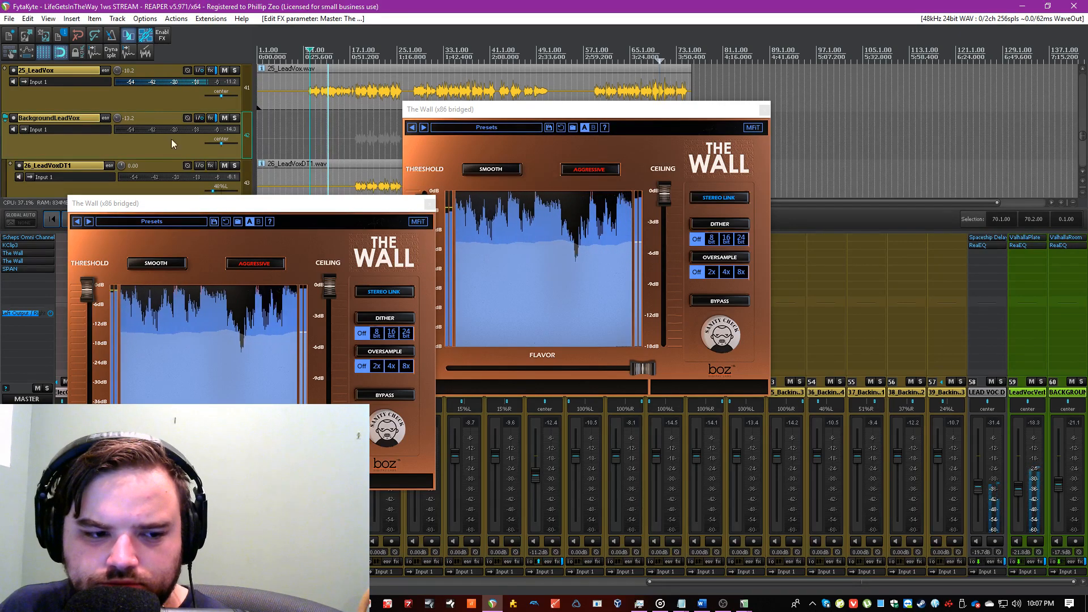
Step: Try a -5.9 dB threshold on the first Wall limiter and a slightly lower threshold on the second
click(451, 209)
drag(420, 209, 421, 214)
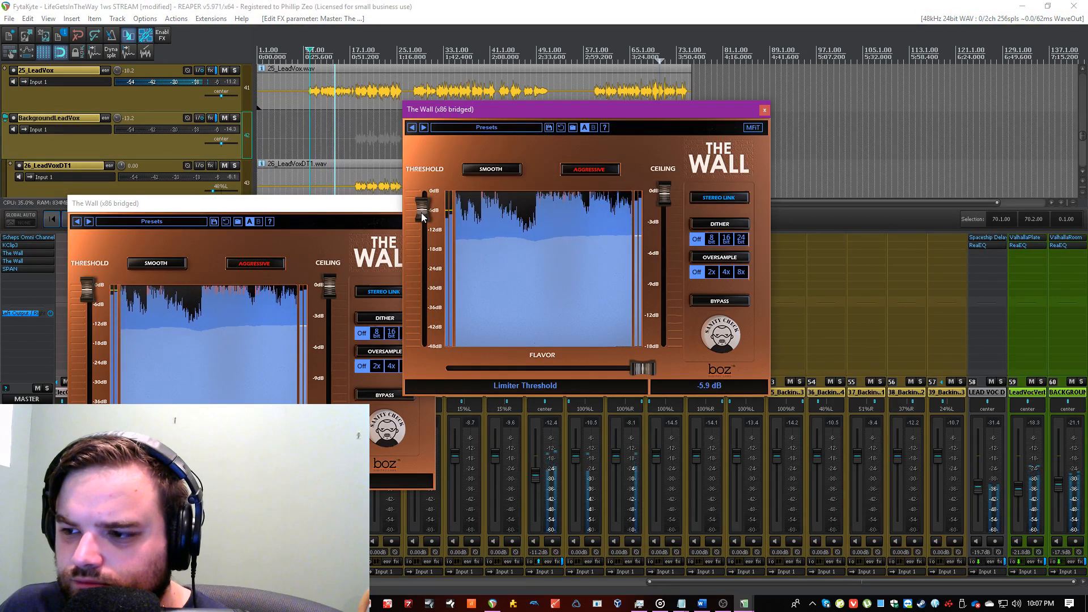
click(424, 6)
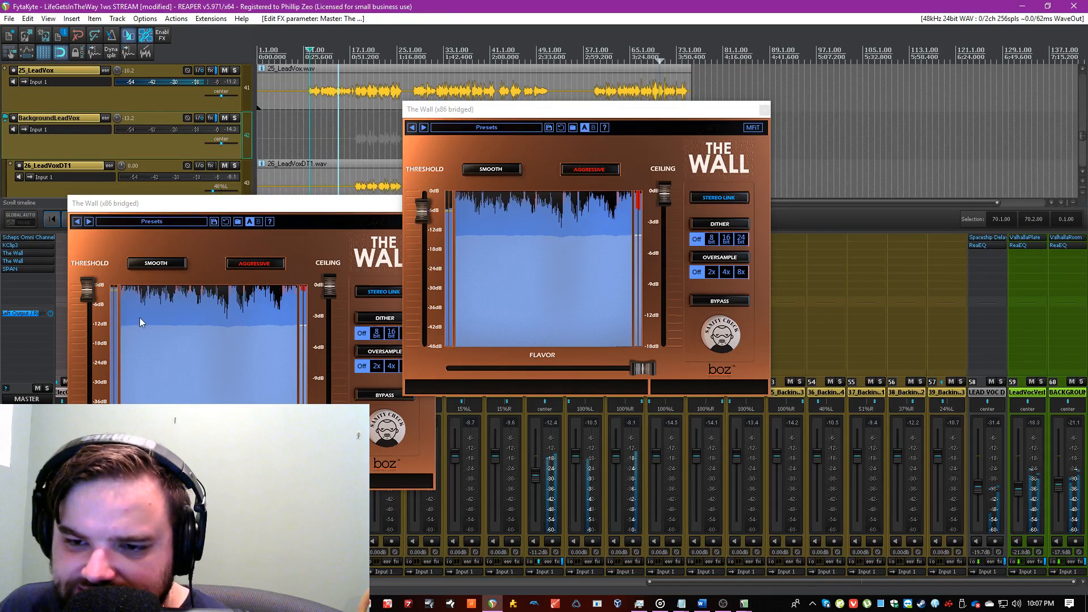
click(87, 290)
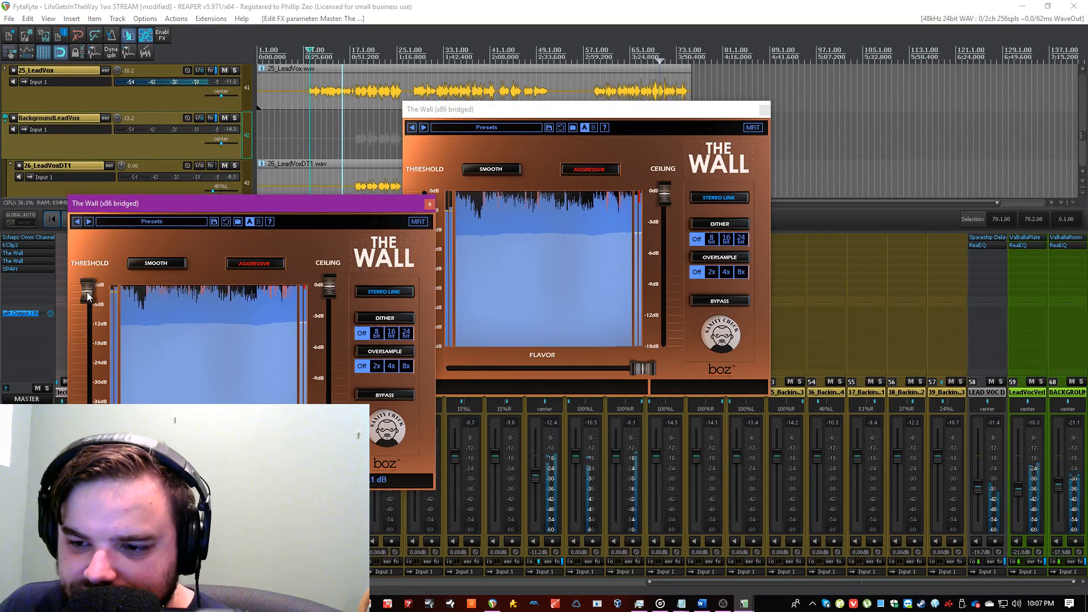
drag(87, 292, 87, 292)
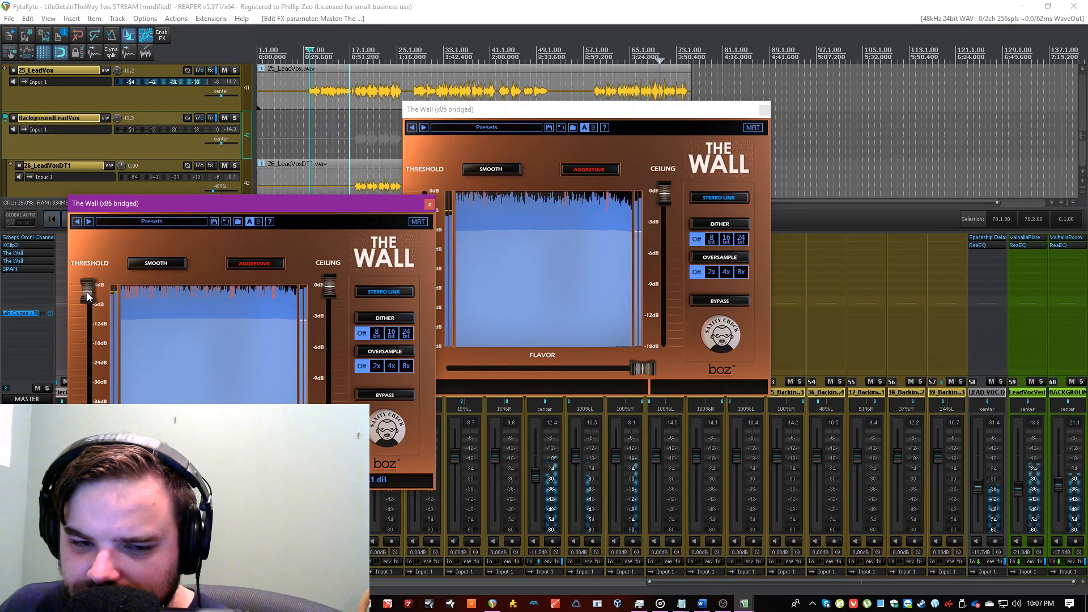
click(423, 7)
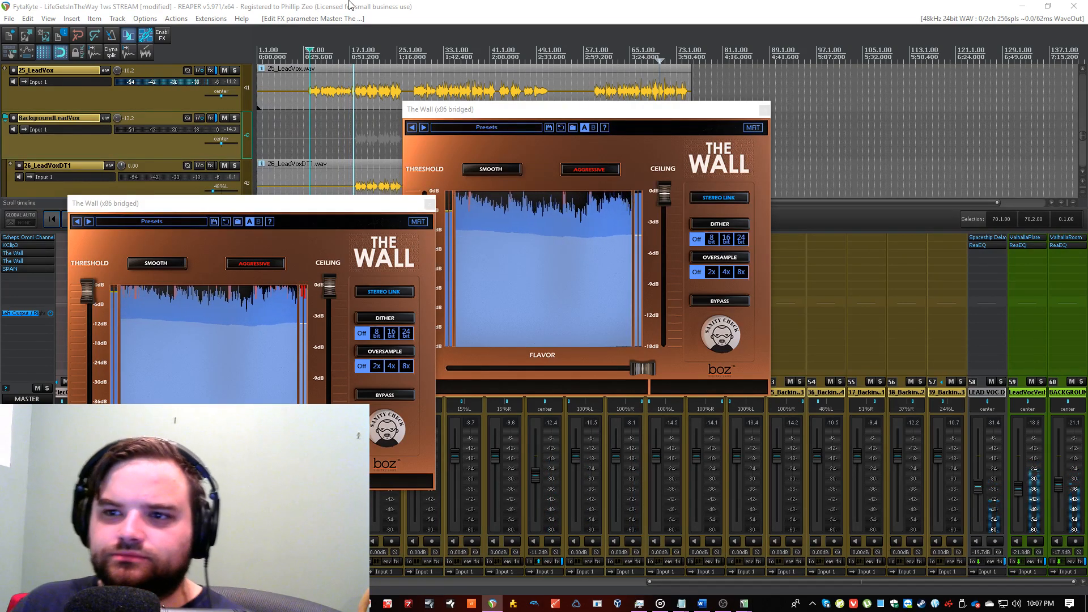
click(350, 5)
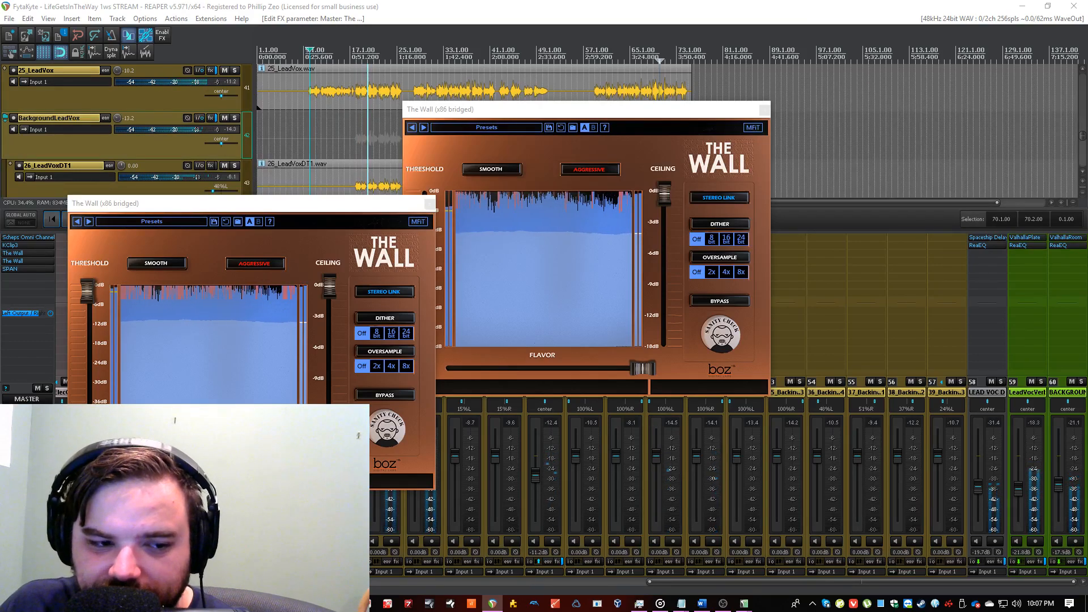
Step: Raise the thresholds of both Wall limiters slightly and save the project
click(87, 294)
drag(86, 294, 86, 290)
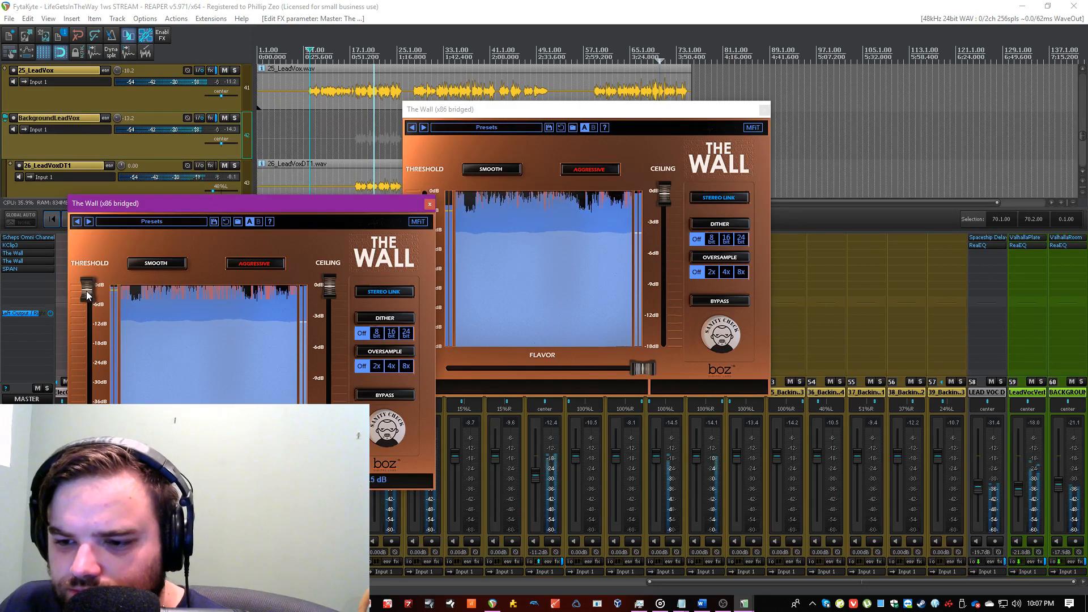
click(522, 250)
drag(426, 213, 426, 209)
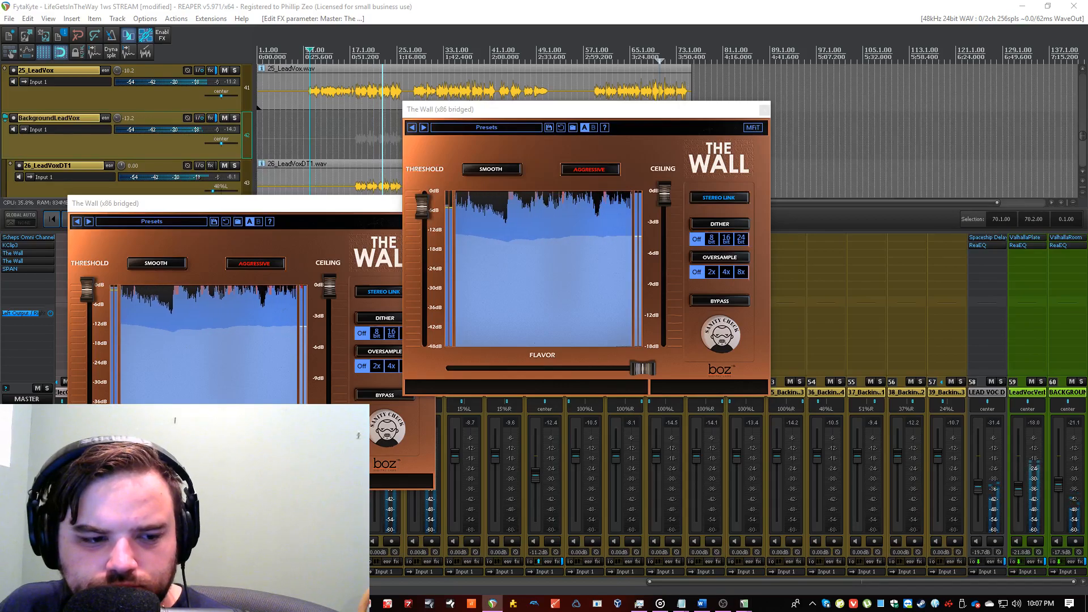
key(ctrl+s)
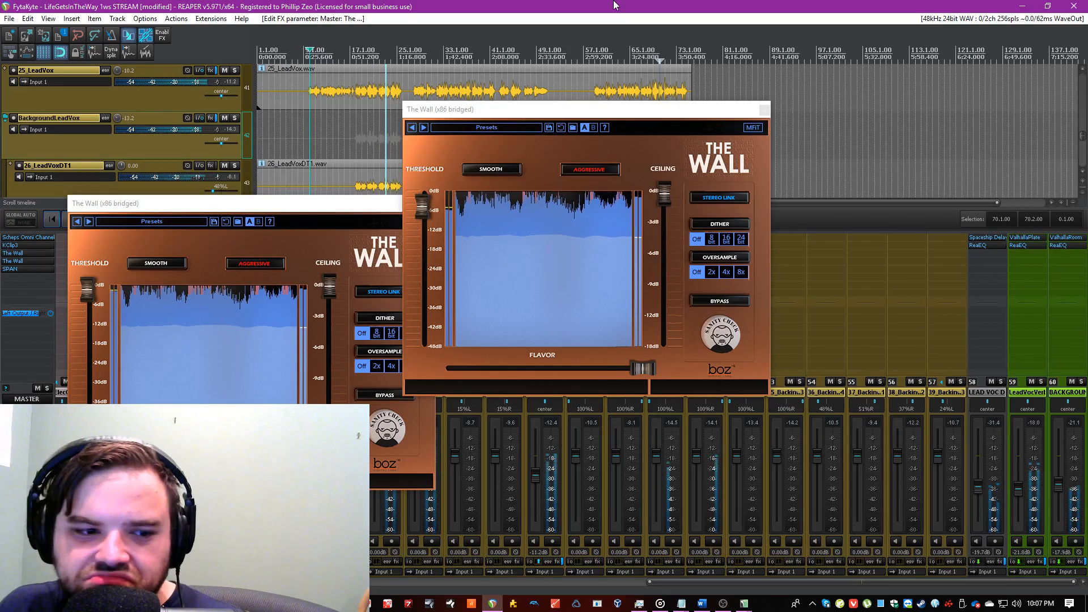
Step: Close both limiter windows and stop playback
click(764, 109)
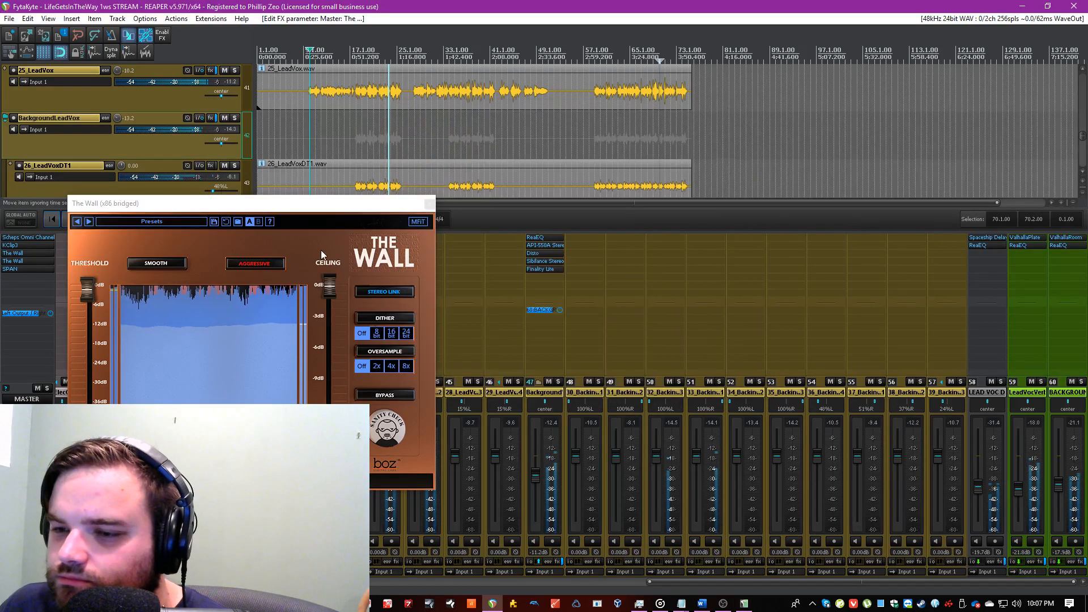
click(429, 204)
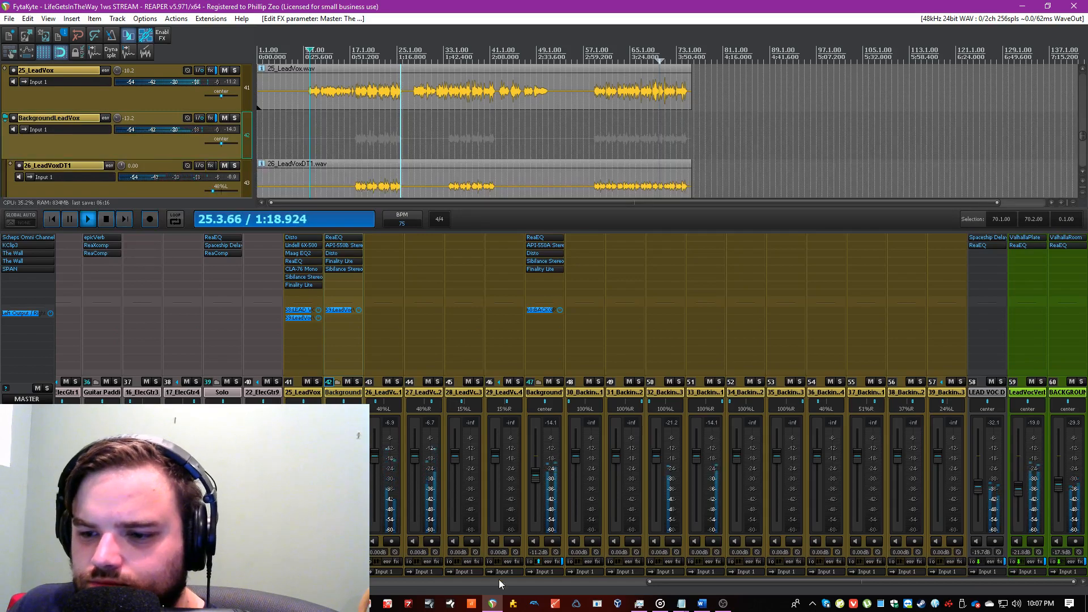
drag(659, 582, 80, 581)
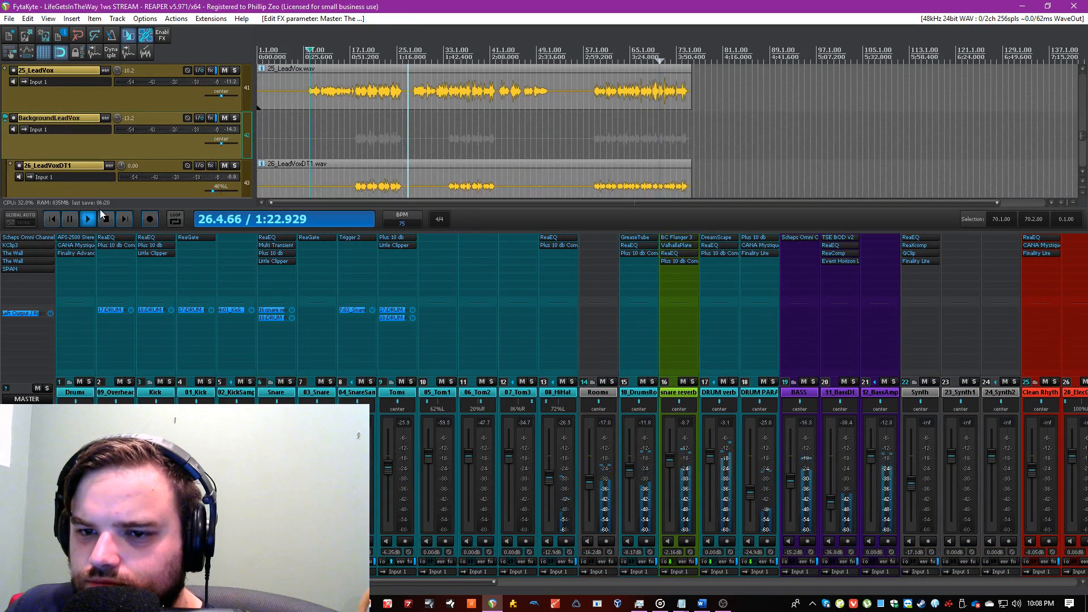
click(106, 219)
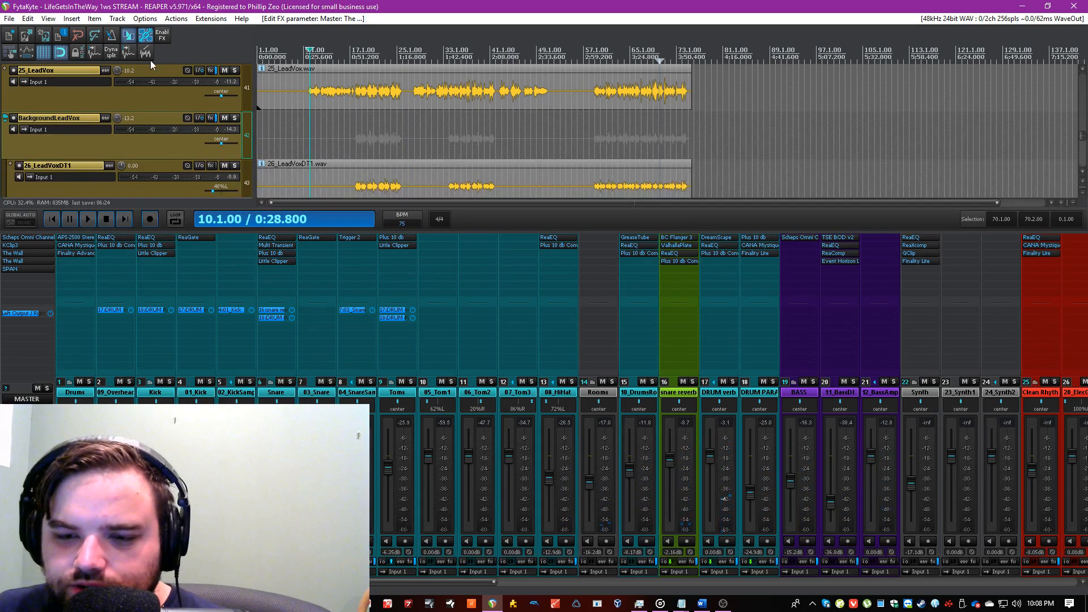
Step: Configure a render of the entire project's master mix at 48000 Hz in MP3 (encoder by LAME project) format
click(129, 35)
click(463, 184)
click(470, 223)
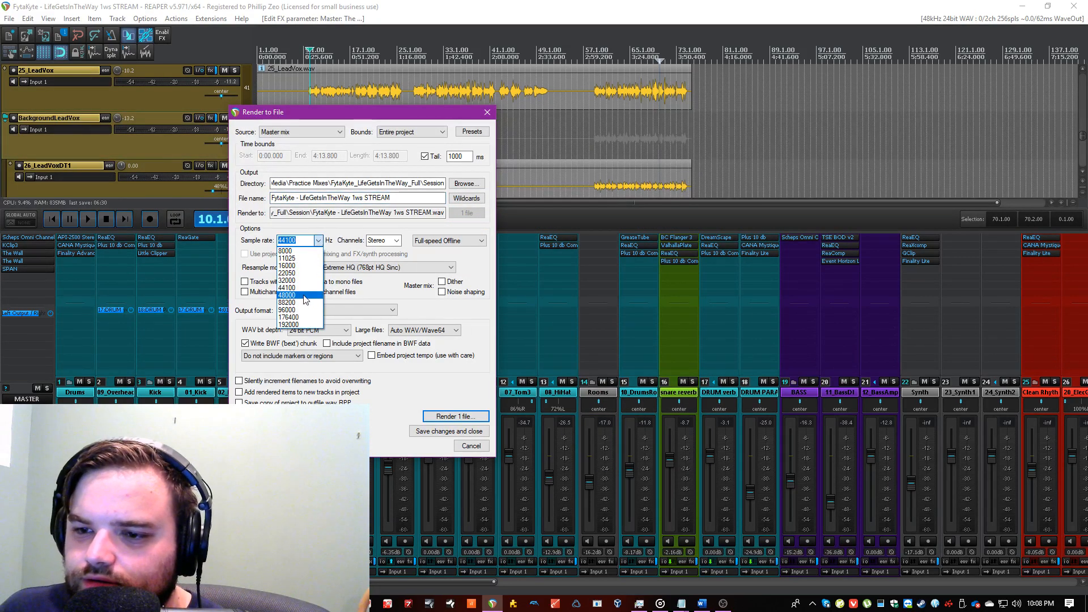
click(304, 295)
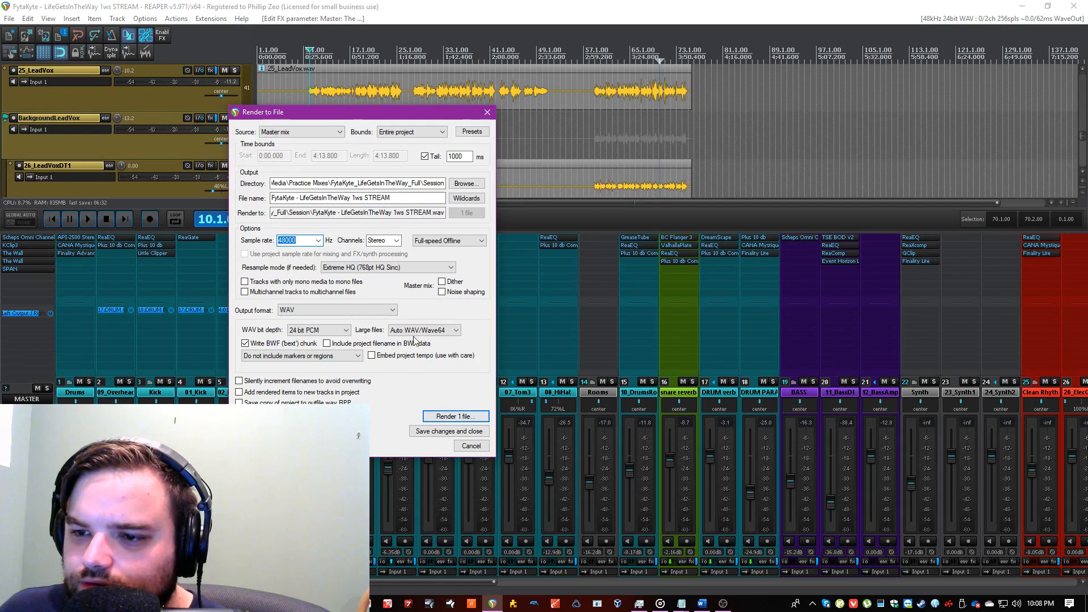
click(367, 313)
click(332, 358)
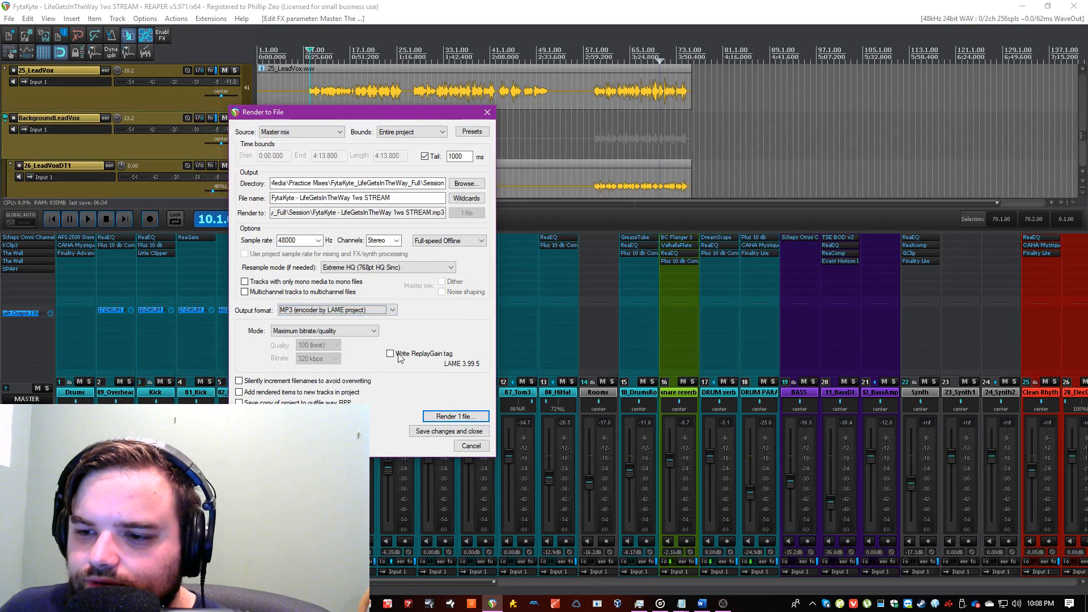
Step: Start rendering the master mix to the MP3 file and switch to the FytaKyte 'Life Gets In The Way' forum in the browser
click(448, 416)
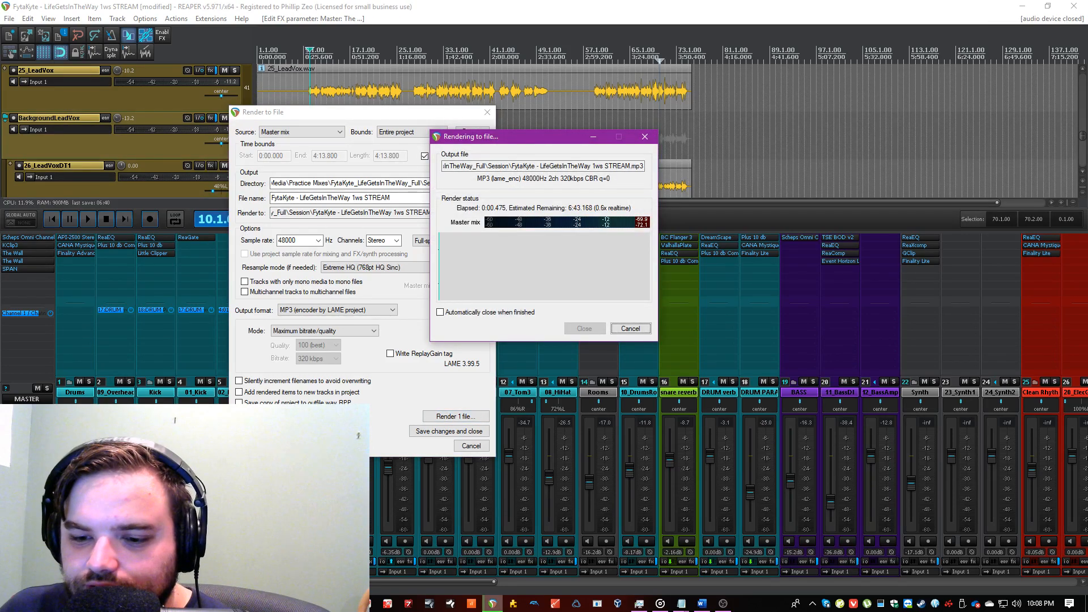
key(alt+Tab)
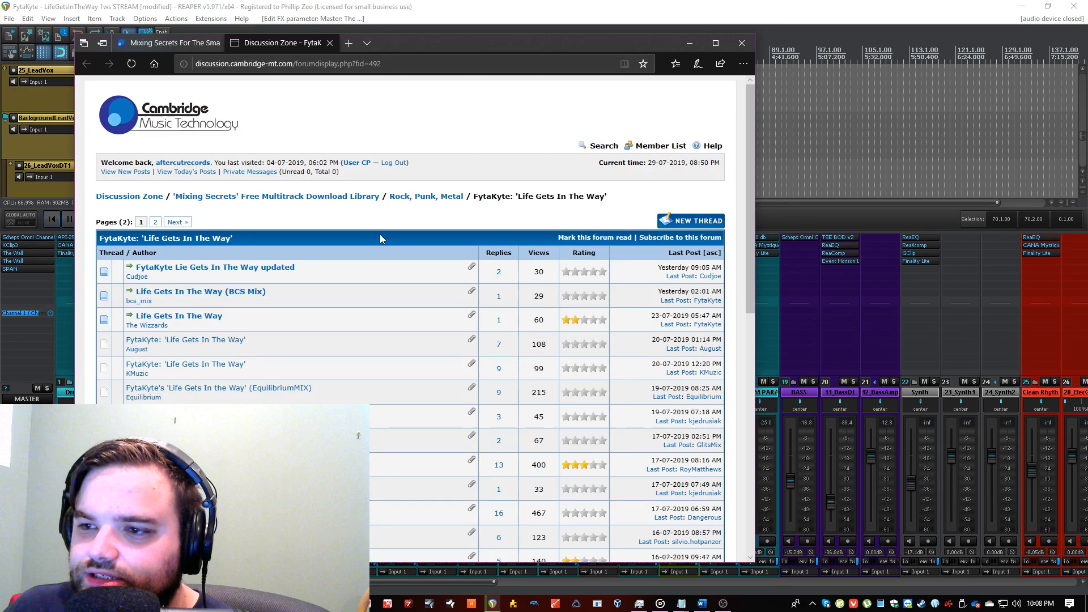